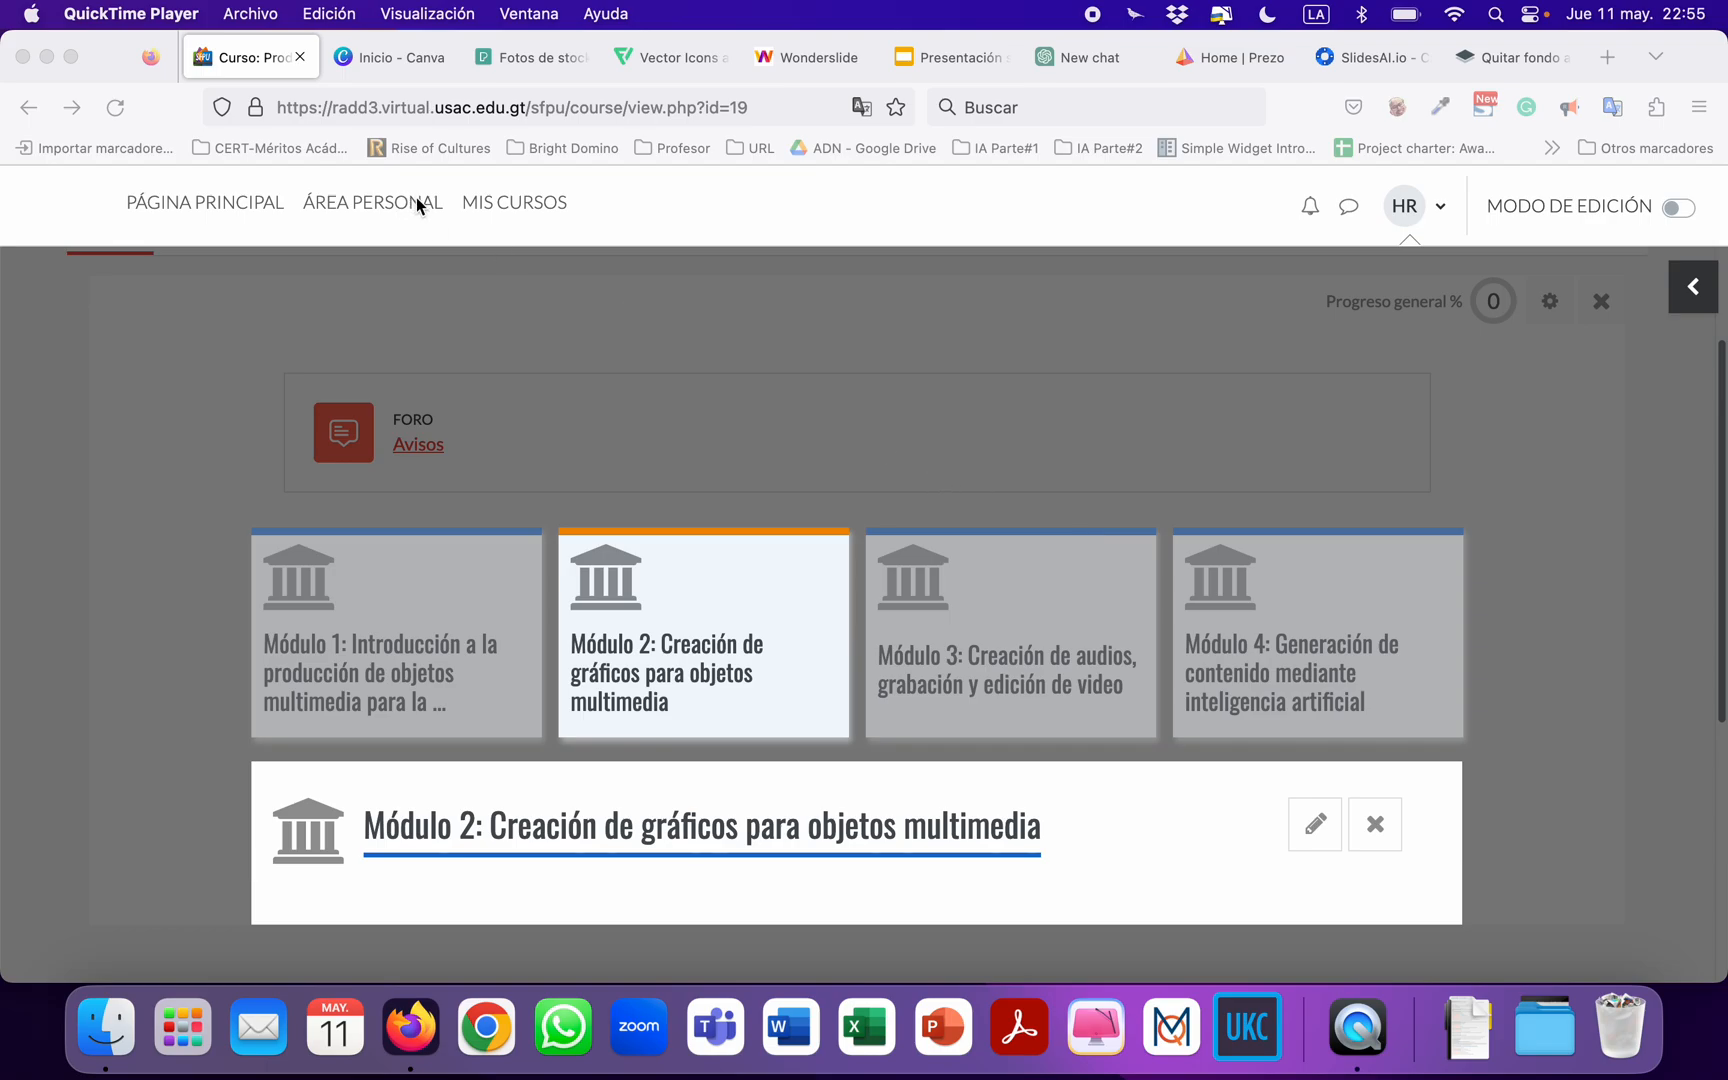
Switch from the course page to the Canva home page.
{"action": "key", "text": "XF86AudioRaiseVolume"}
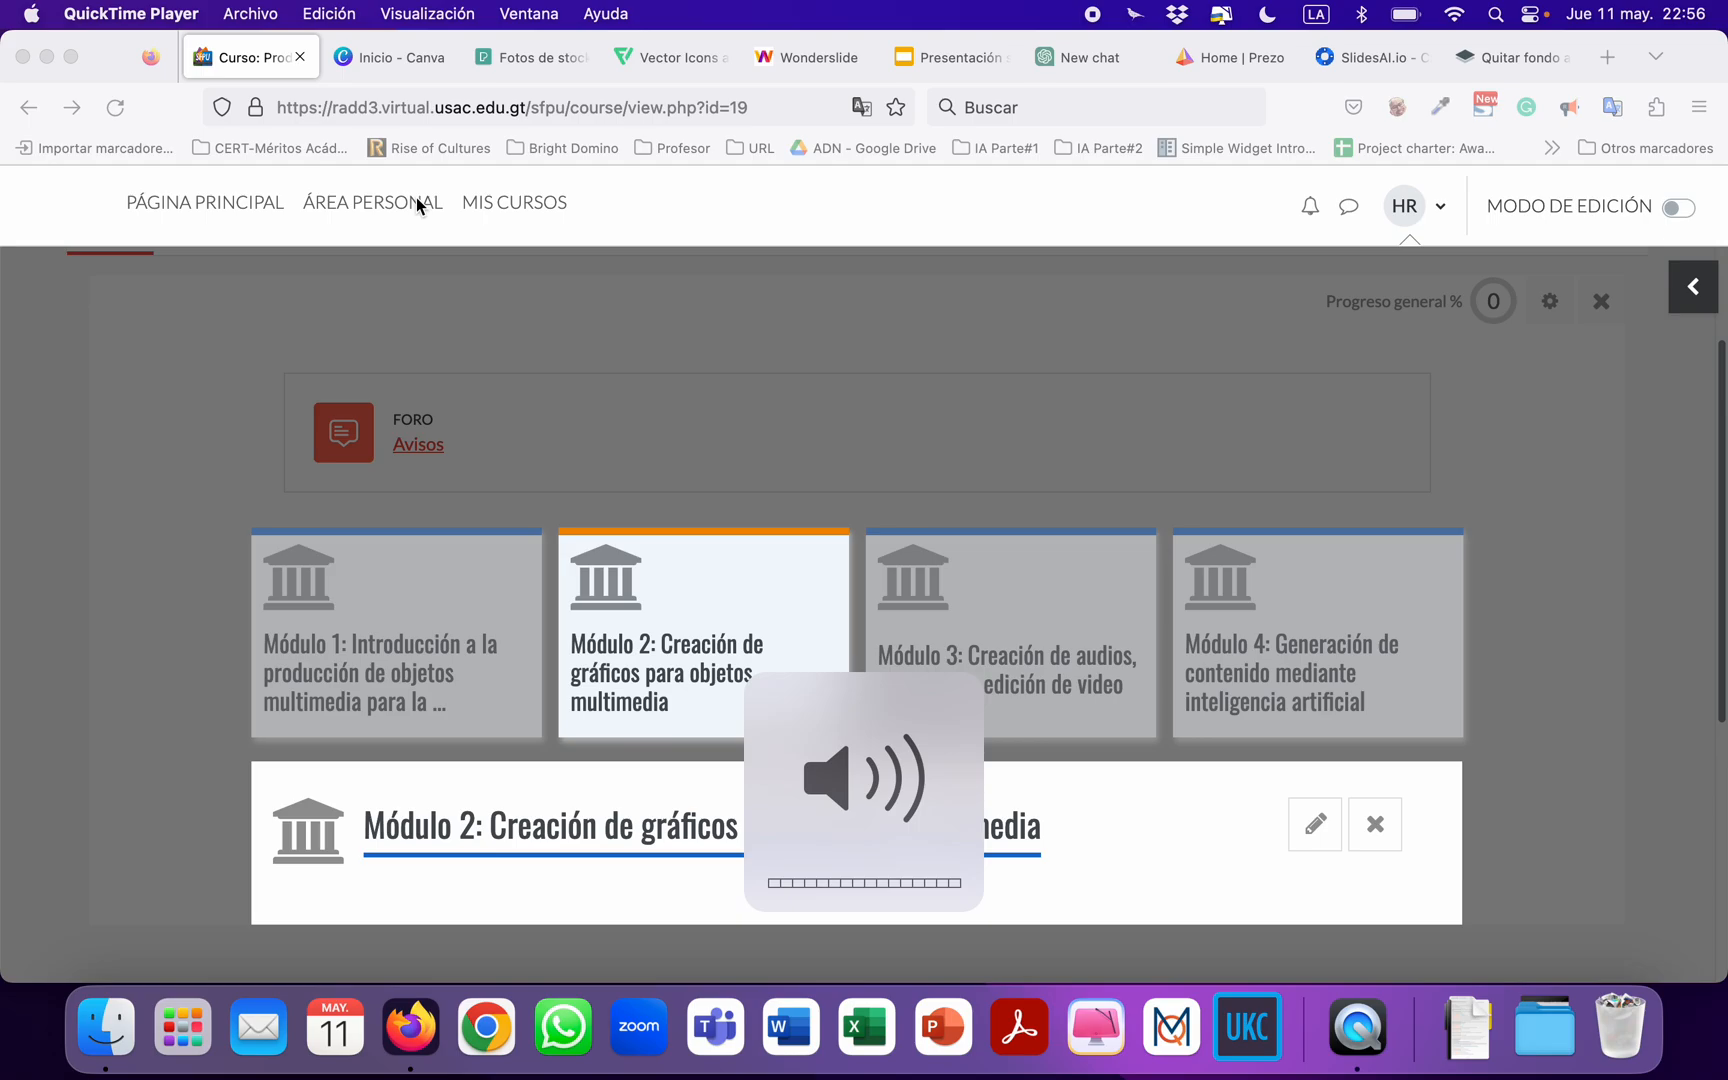
{"action": "left_click", "coordinate": [386, 57]}
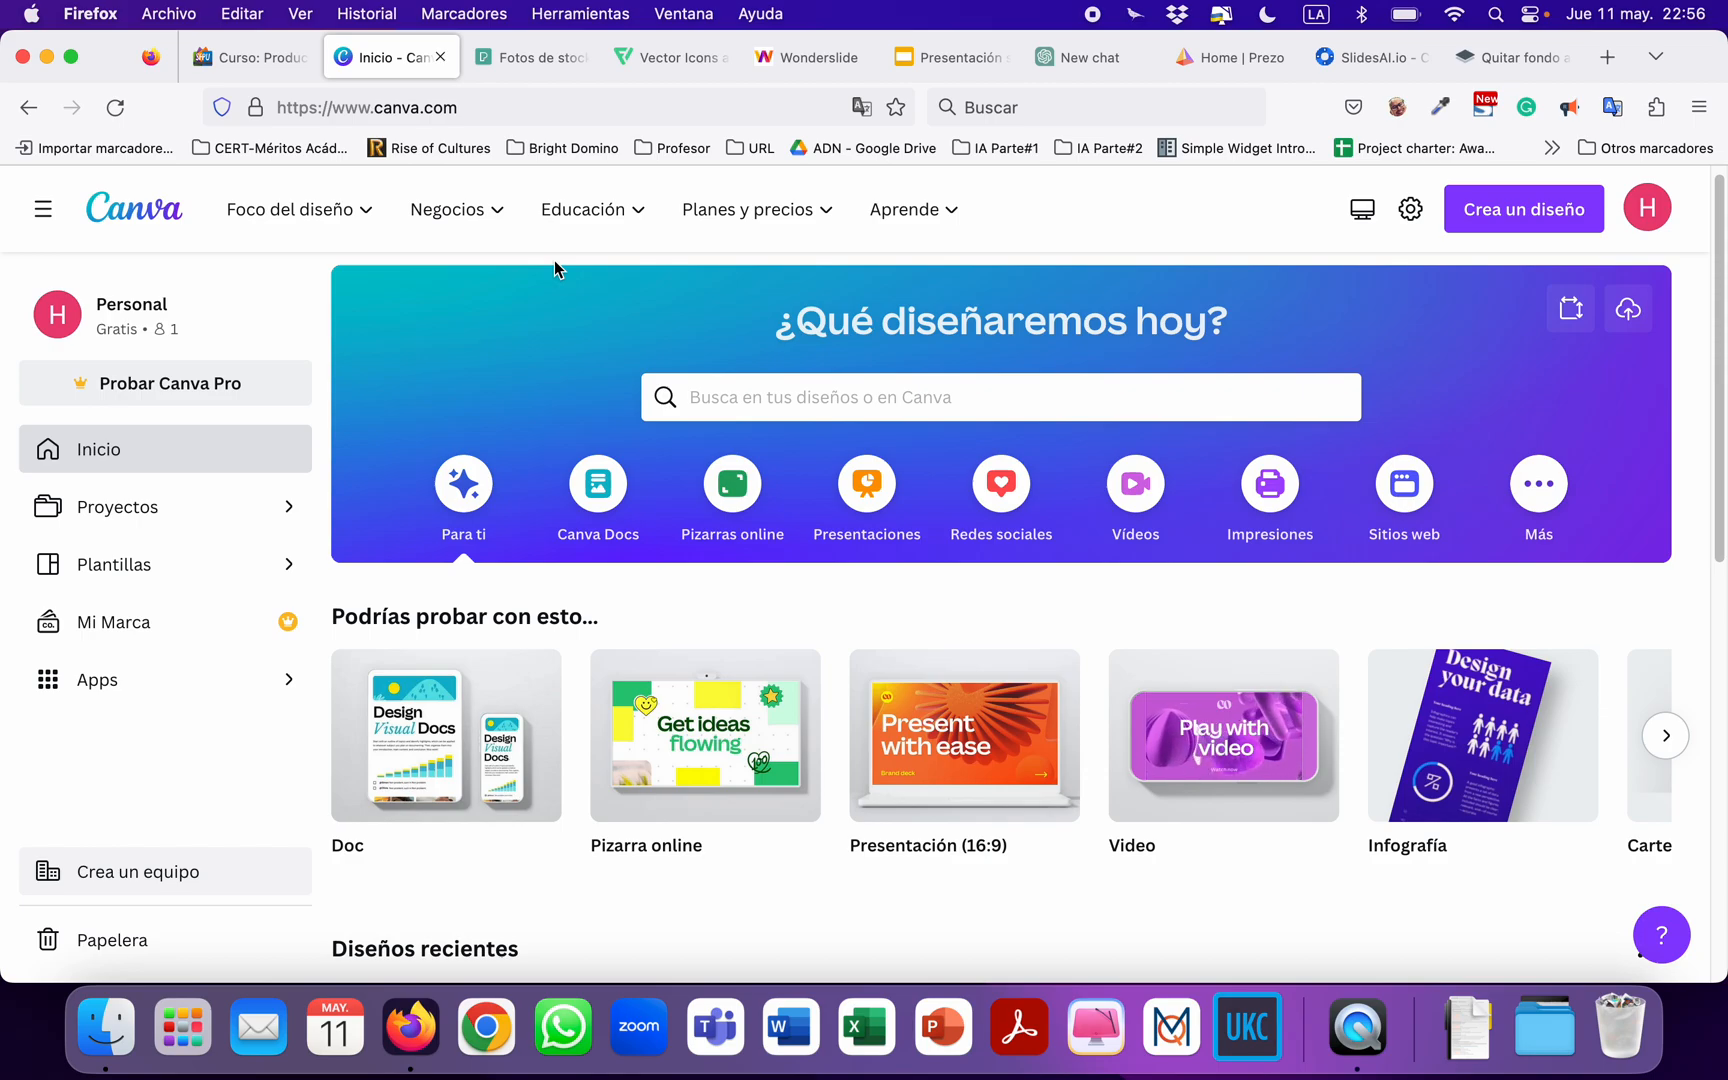
{"action": "left_click", "coordinate": [254, 68]}
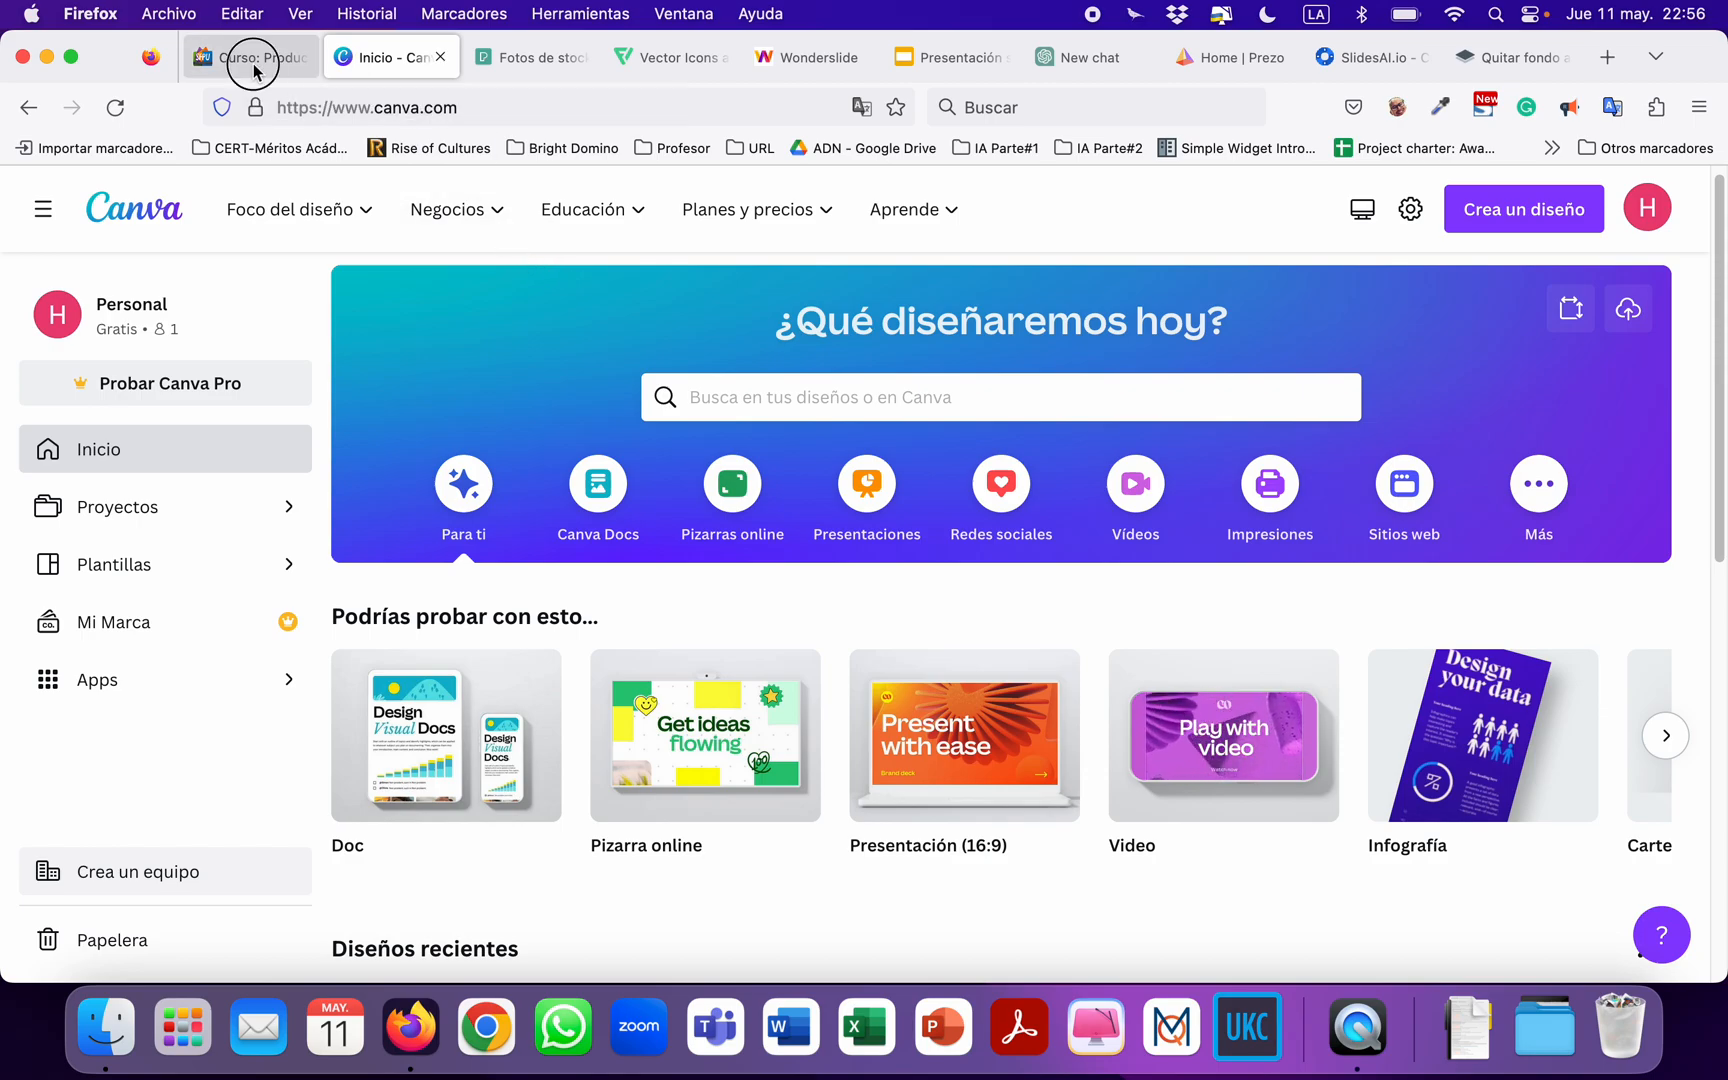
{"action": "left_click", "coordinate": [406, 66]}
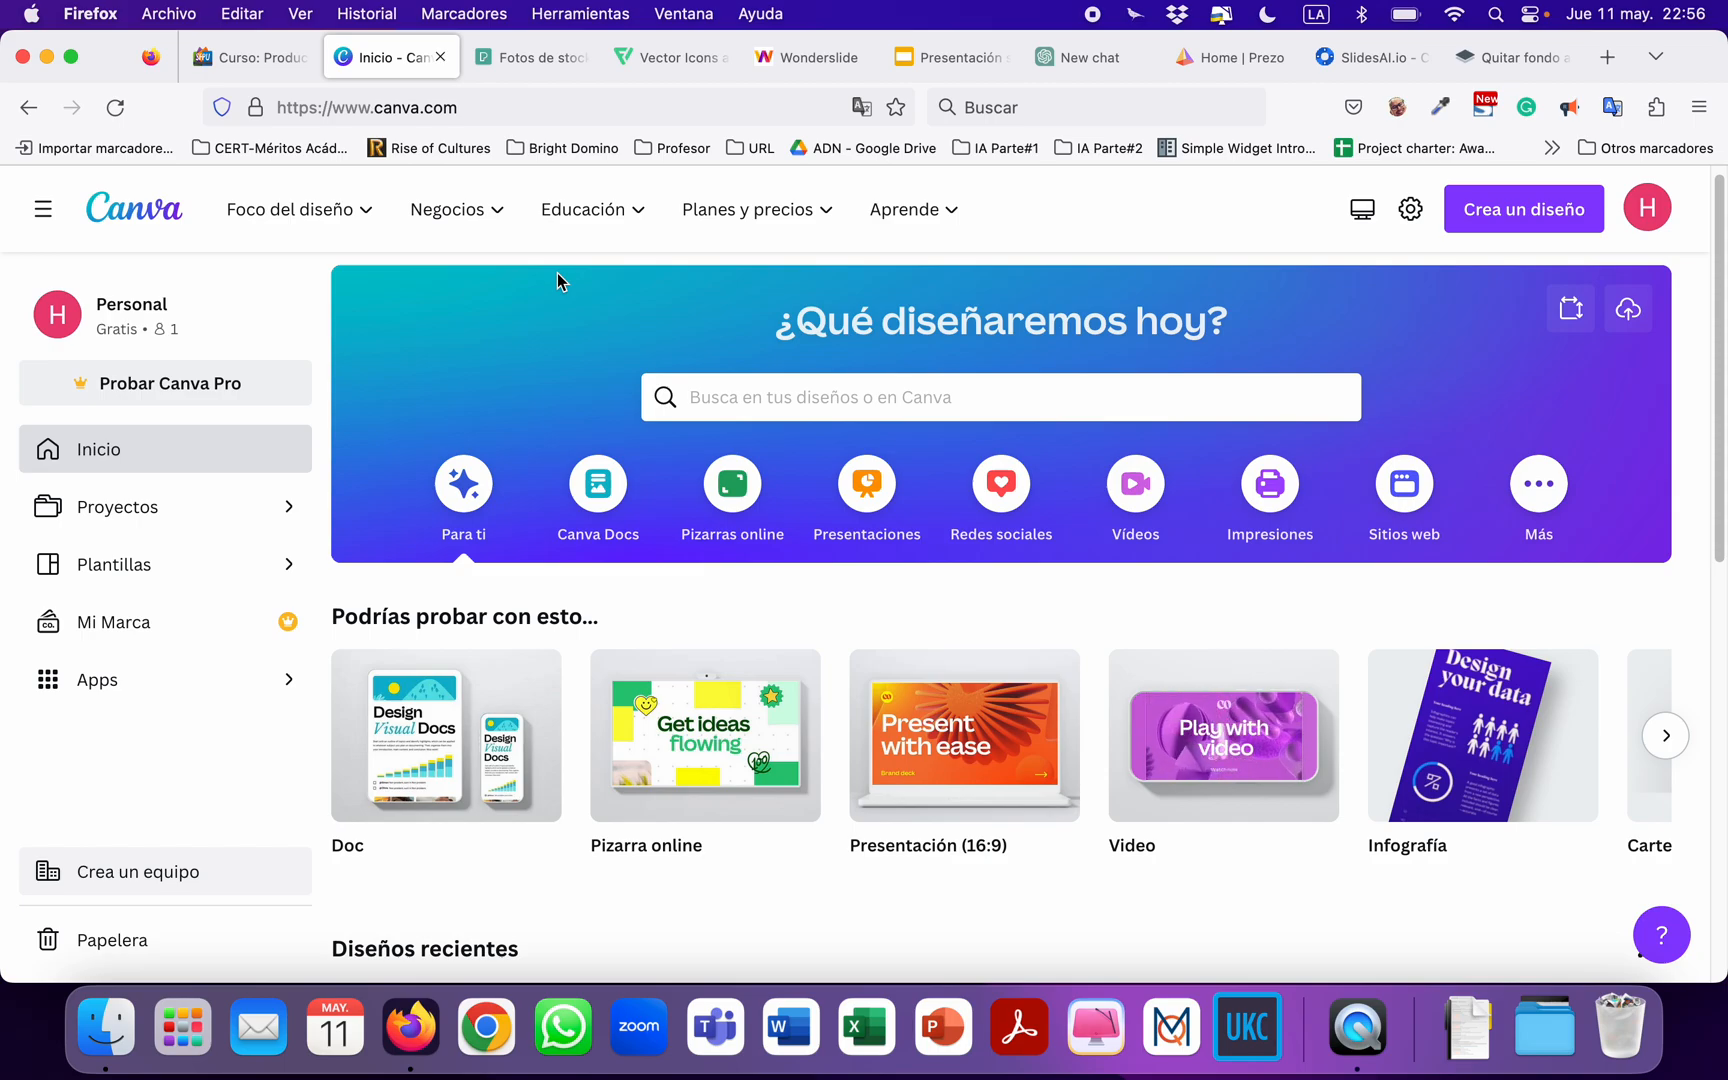
Create a blank Presentación (16:9) design from scratch and dismiss the tip about sticker comments.
{"action": "scroll", "coordinate": [547, 274], "scroll_direction": "up", "scroll_amount": 1}
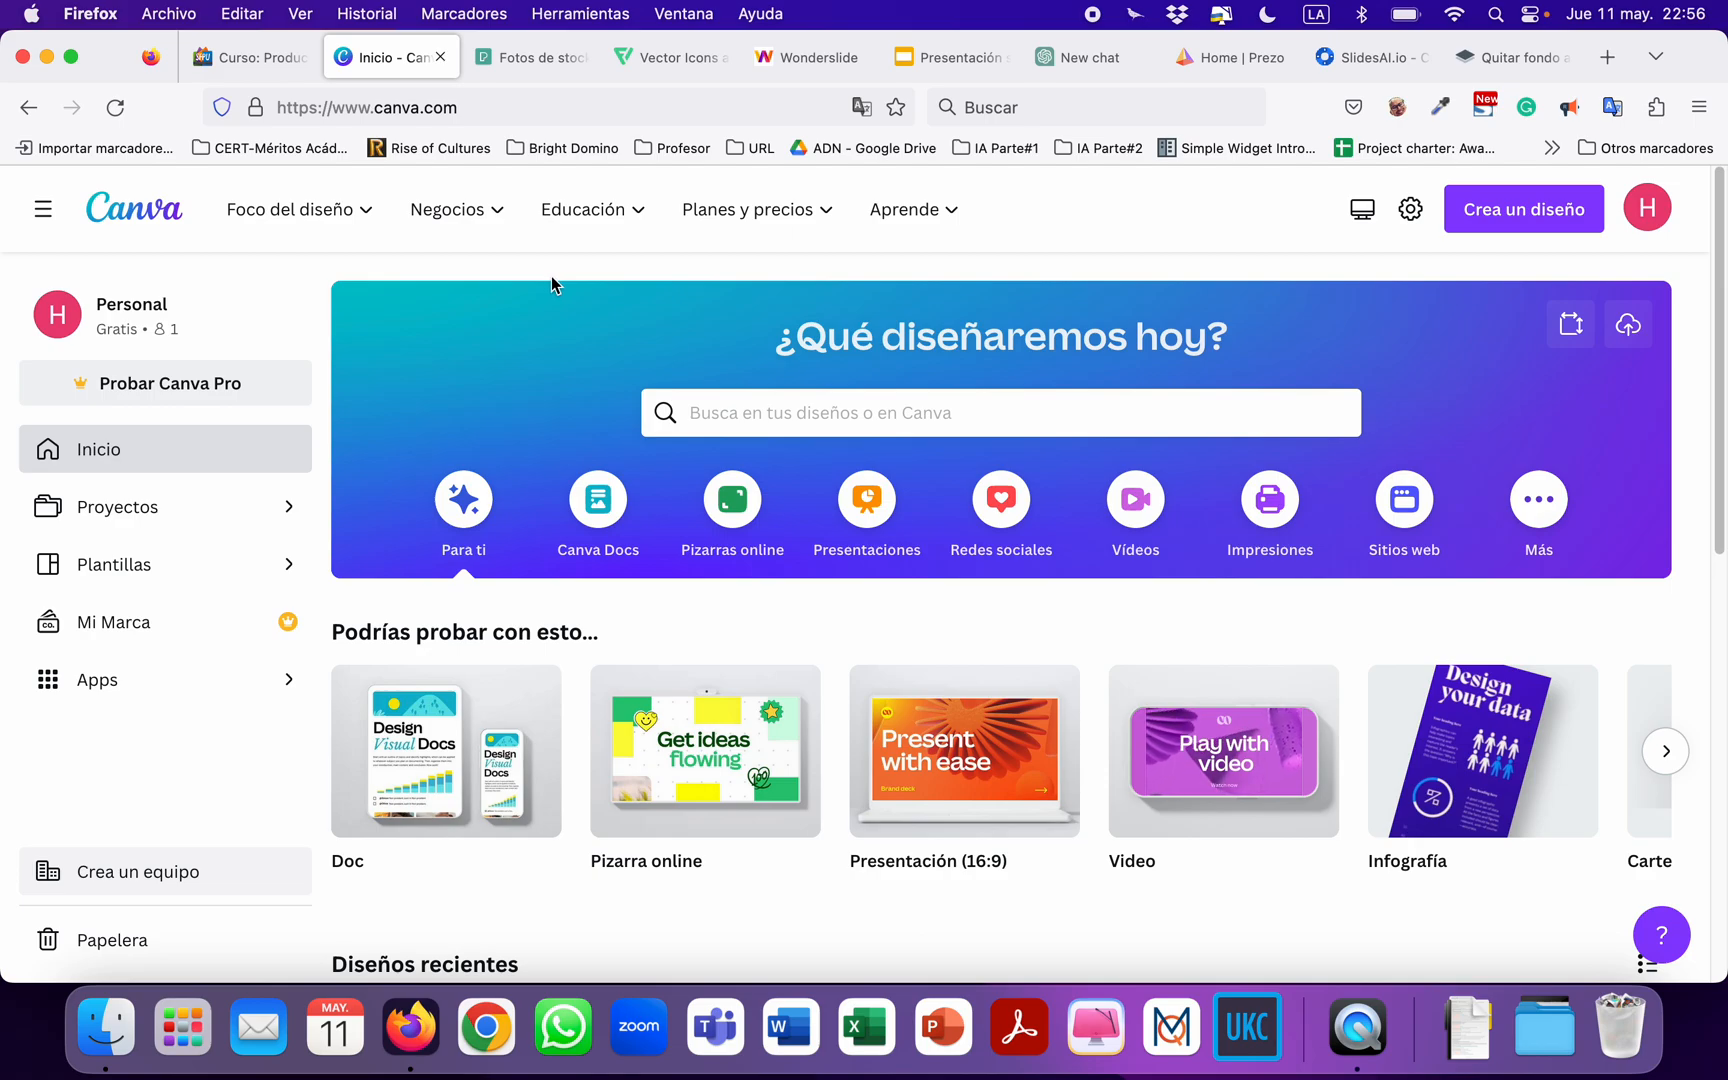
{"action": "scroll", "coordinate": [551, 275], "scroll_direction": "down", "scroll_amount": 1}
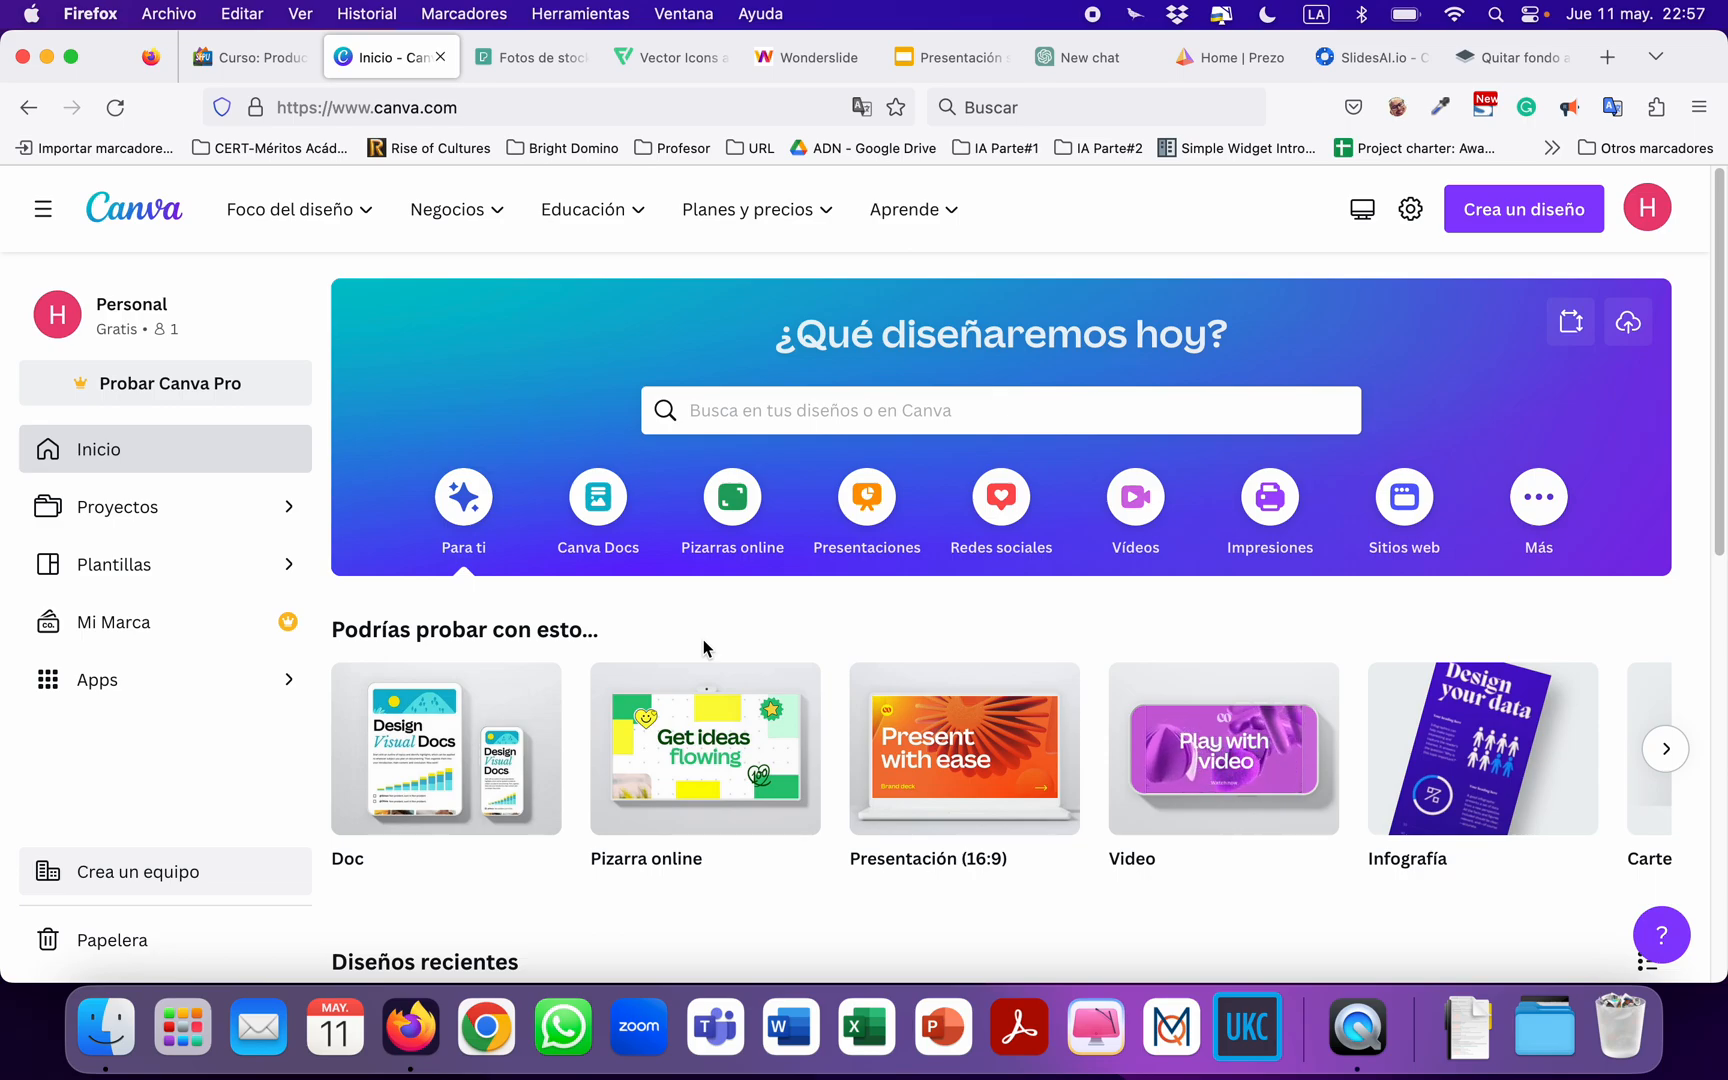
{"action": "scroll", "coordinate": [734, 631], "scroll_direction": "down", "scroll_amount": 1}
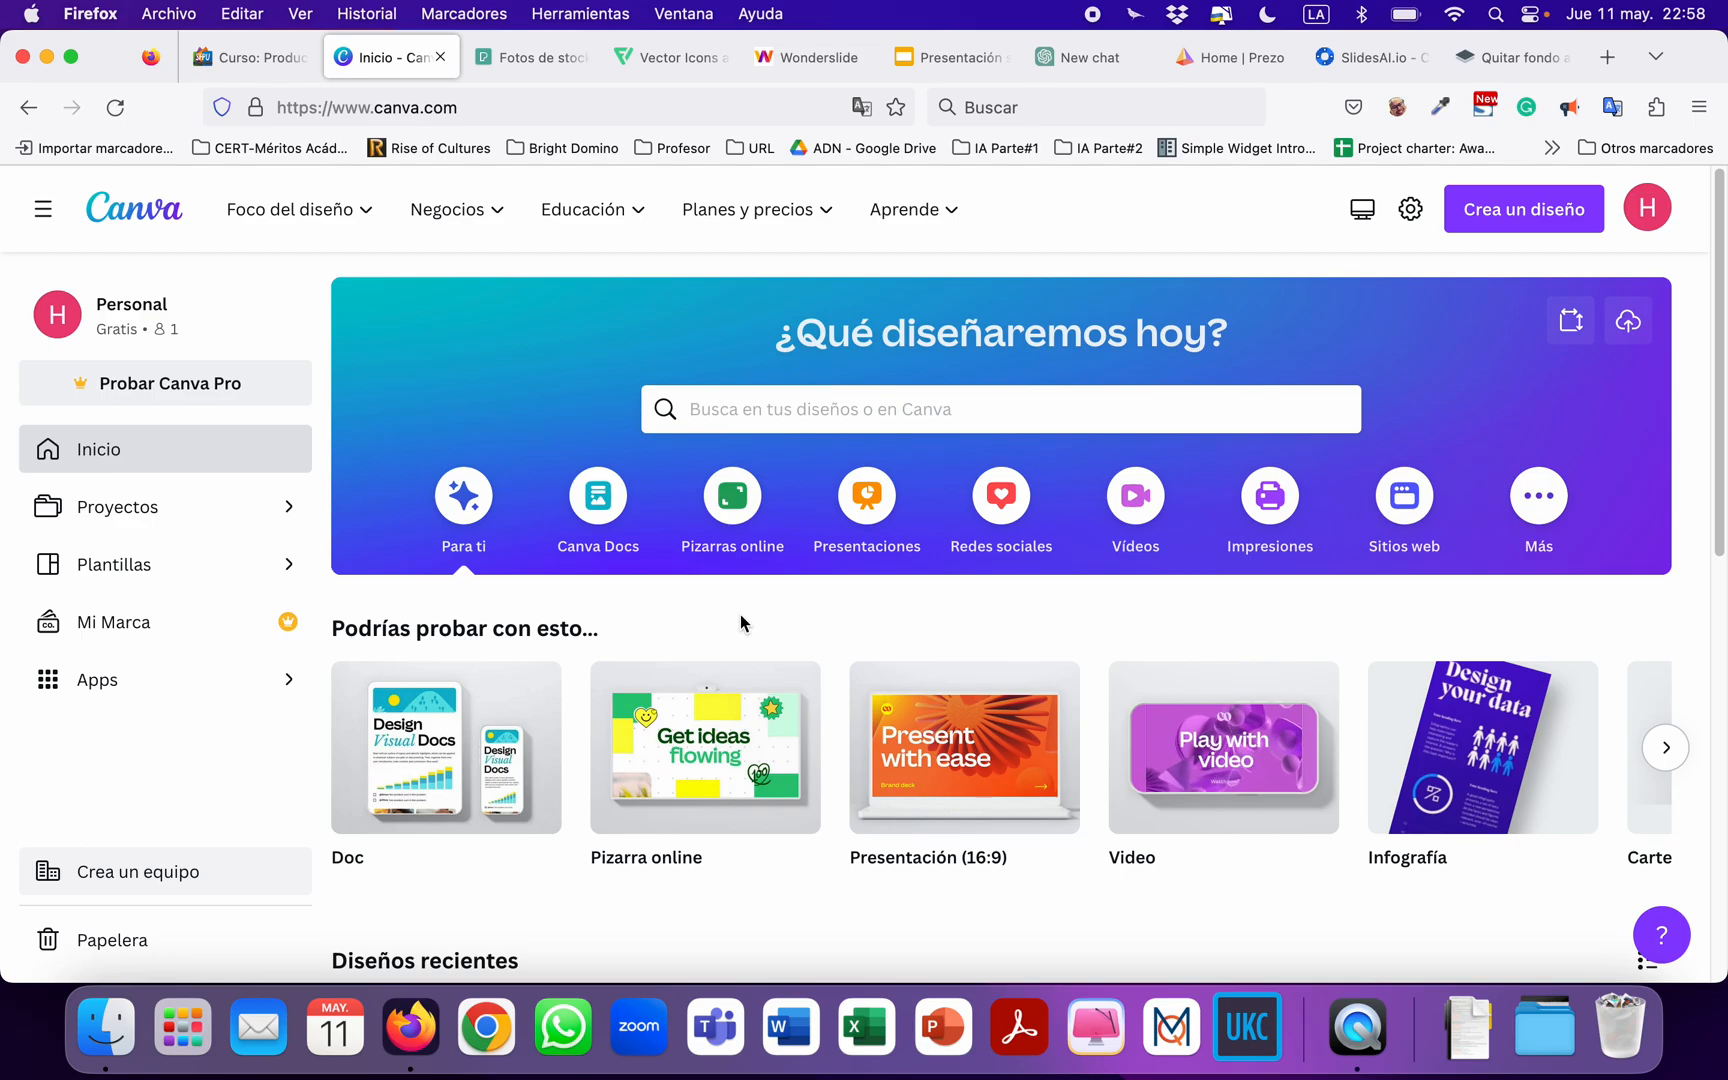
{"action": "scroll", "coordinate": [745, 622], "scroll_direction": "down", "scroll_amount": 1}
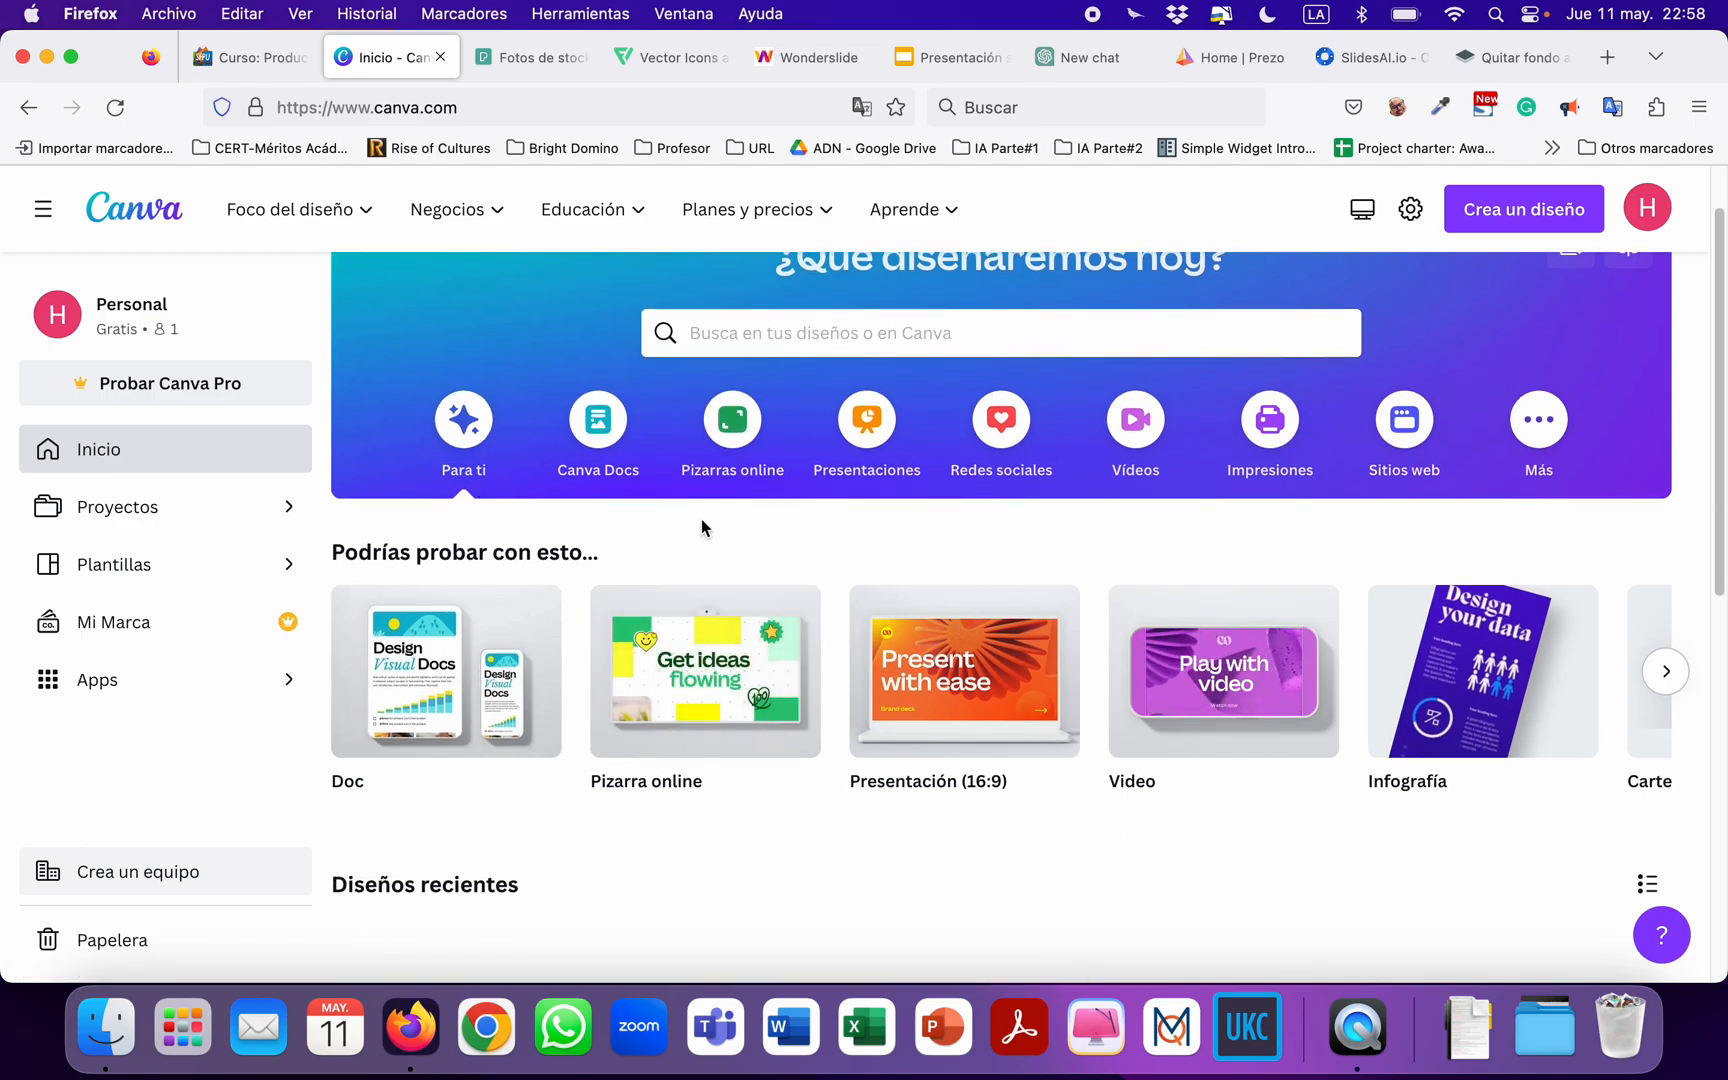
{"action": "scroll", "coordinate": [697, 518], "scroll_direction": "up", "scroll_amount": 1}
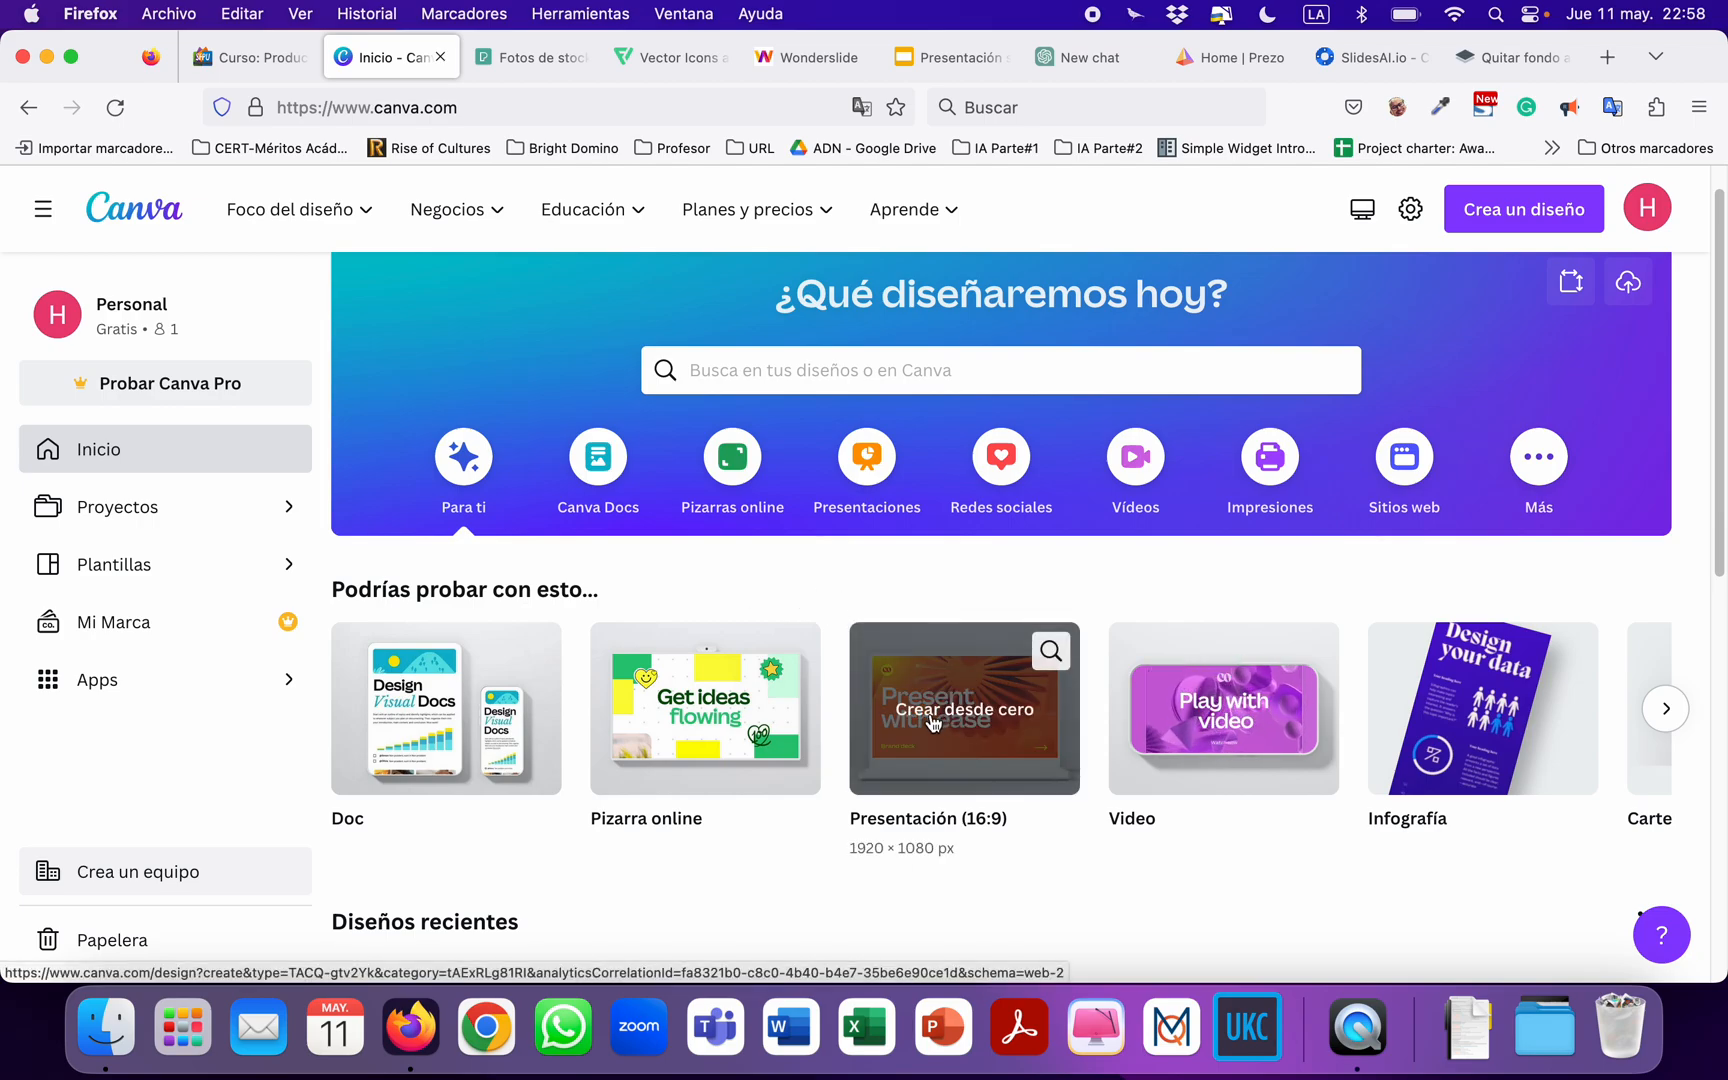
{"action": "key", "text": "XF86AudioRaiseVolume"}
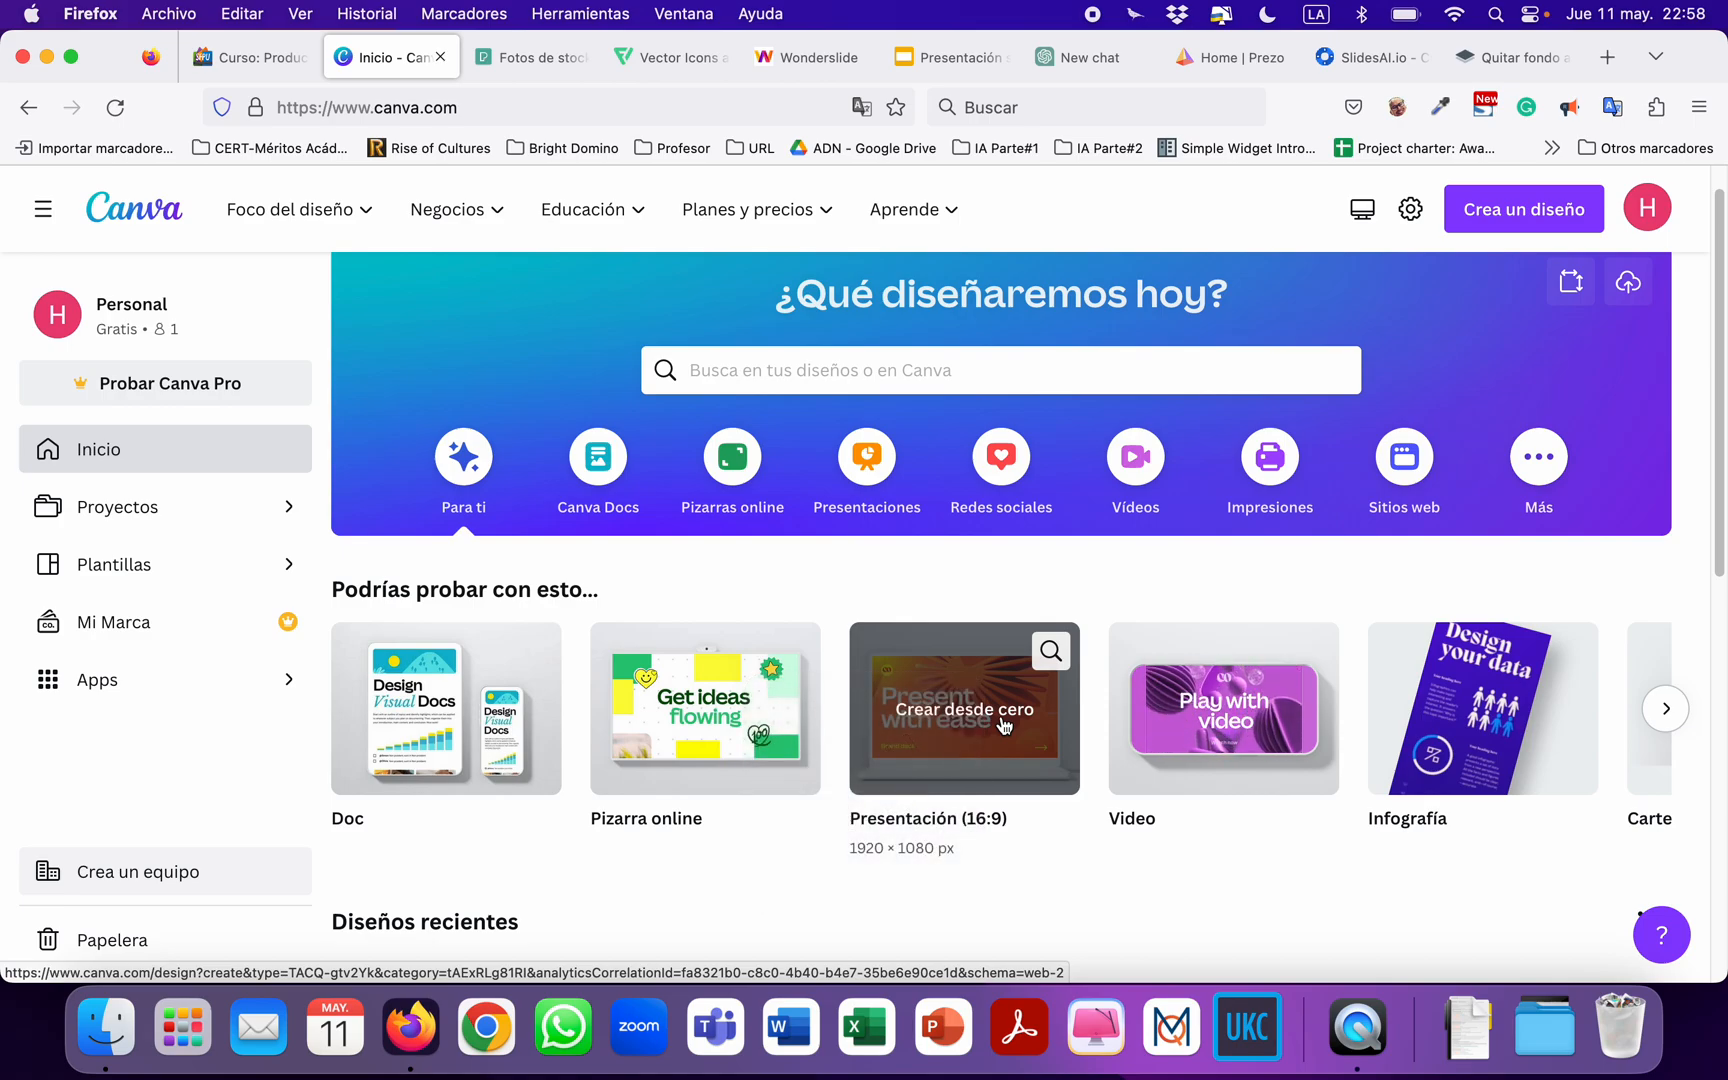
{"action": "left_click", "coordinate": [1004, 724]}
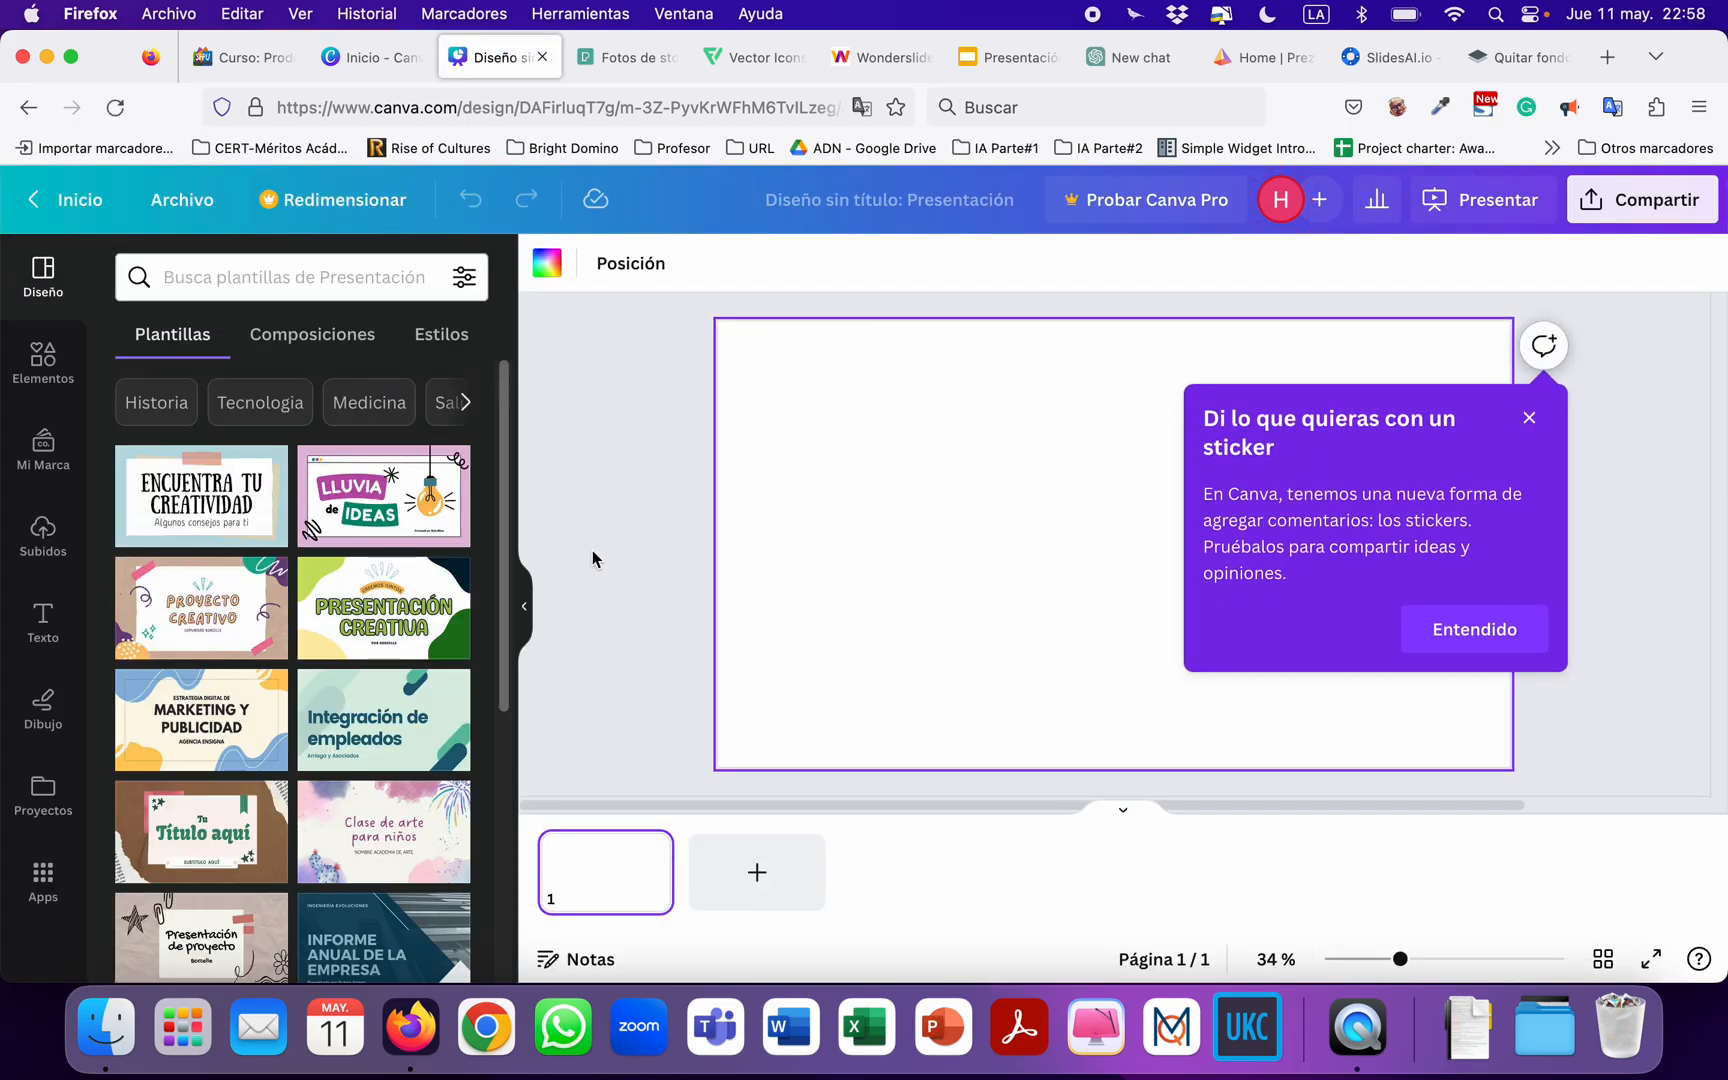
{"action": "left_click", "coordinate": [1466, 638]}
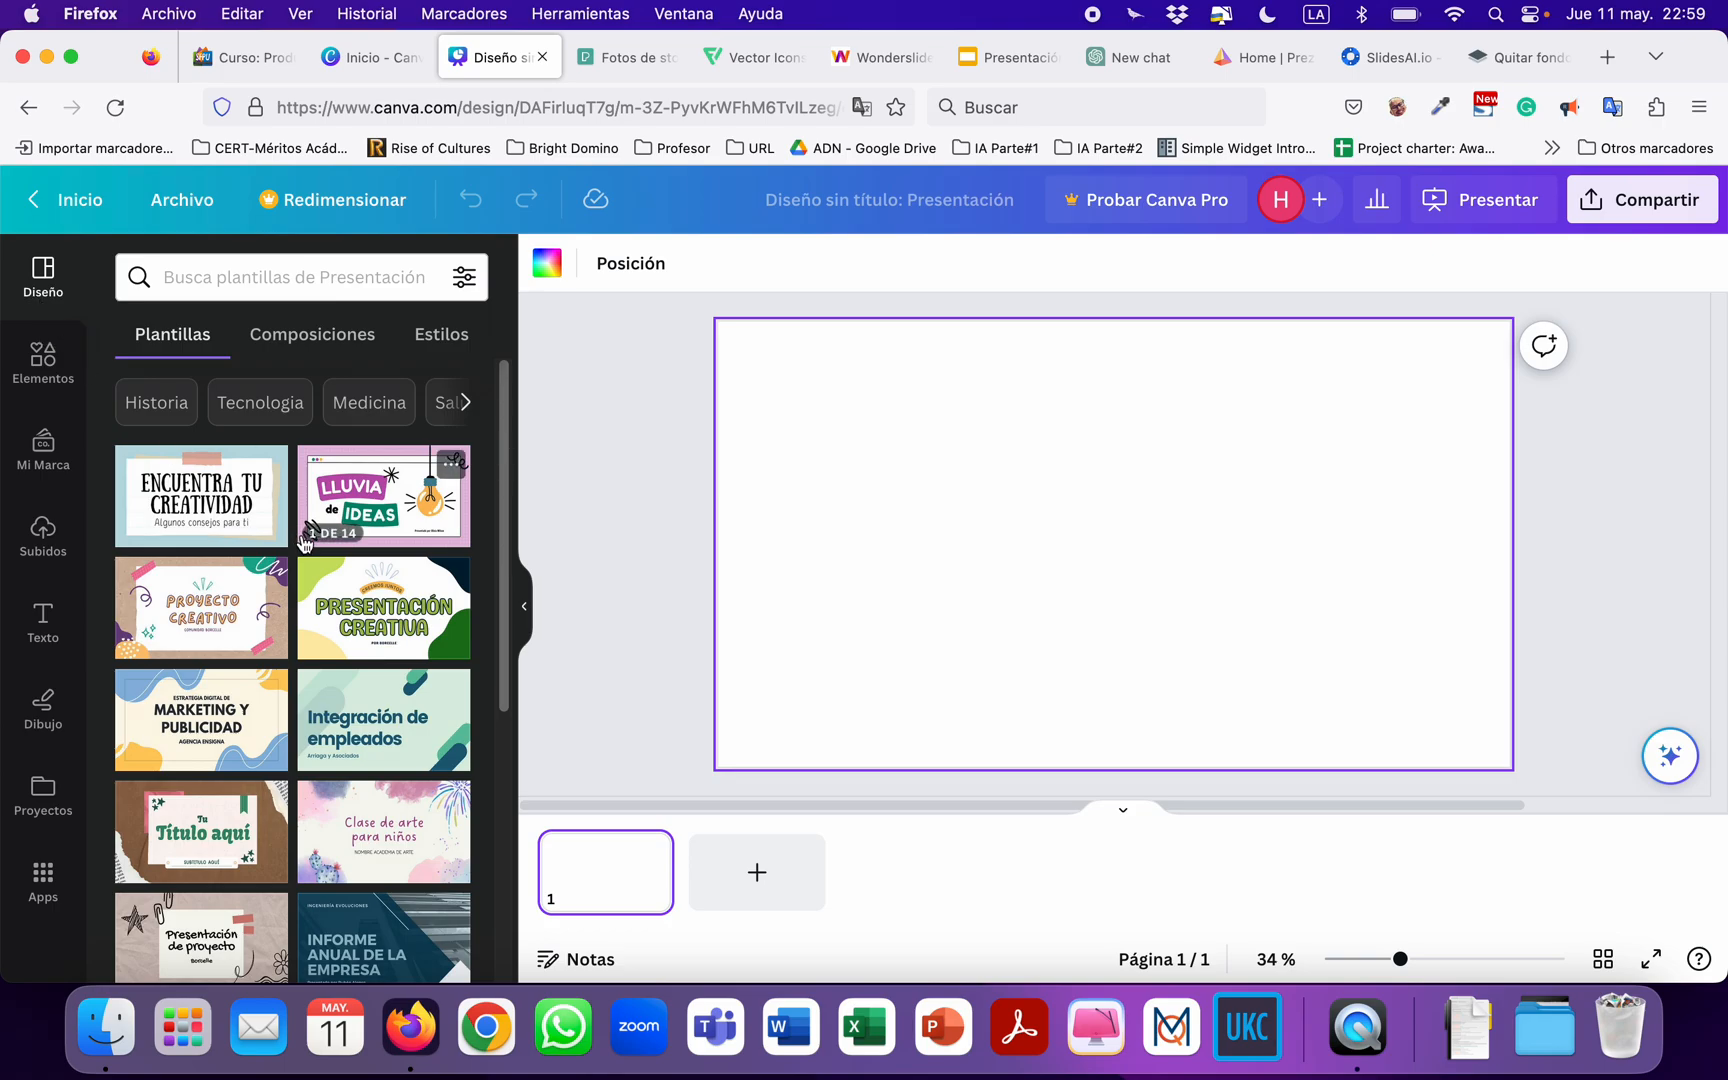
Browse the presentation templates and open the colourful doodle "Propuesta Proyecto" template to list its pages.
{"action": "scroll", "coordinate": [309, 600], "scroll_direction": "down", "scroll_amount": 10}
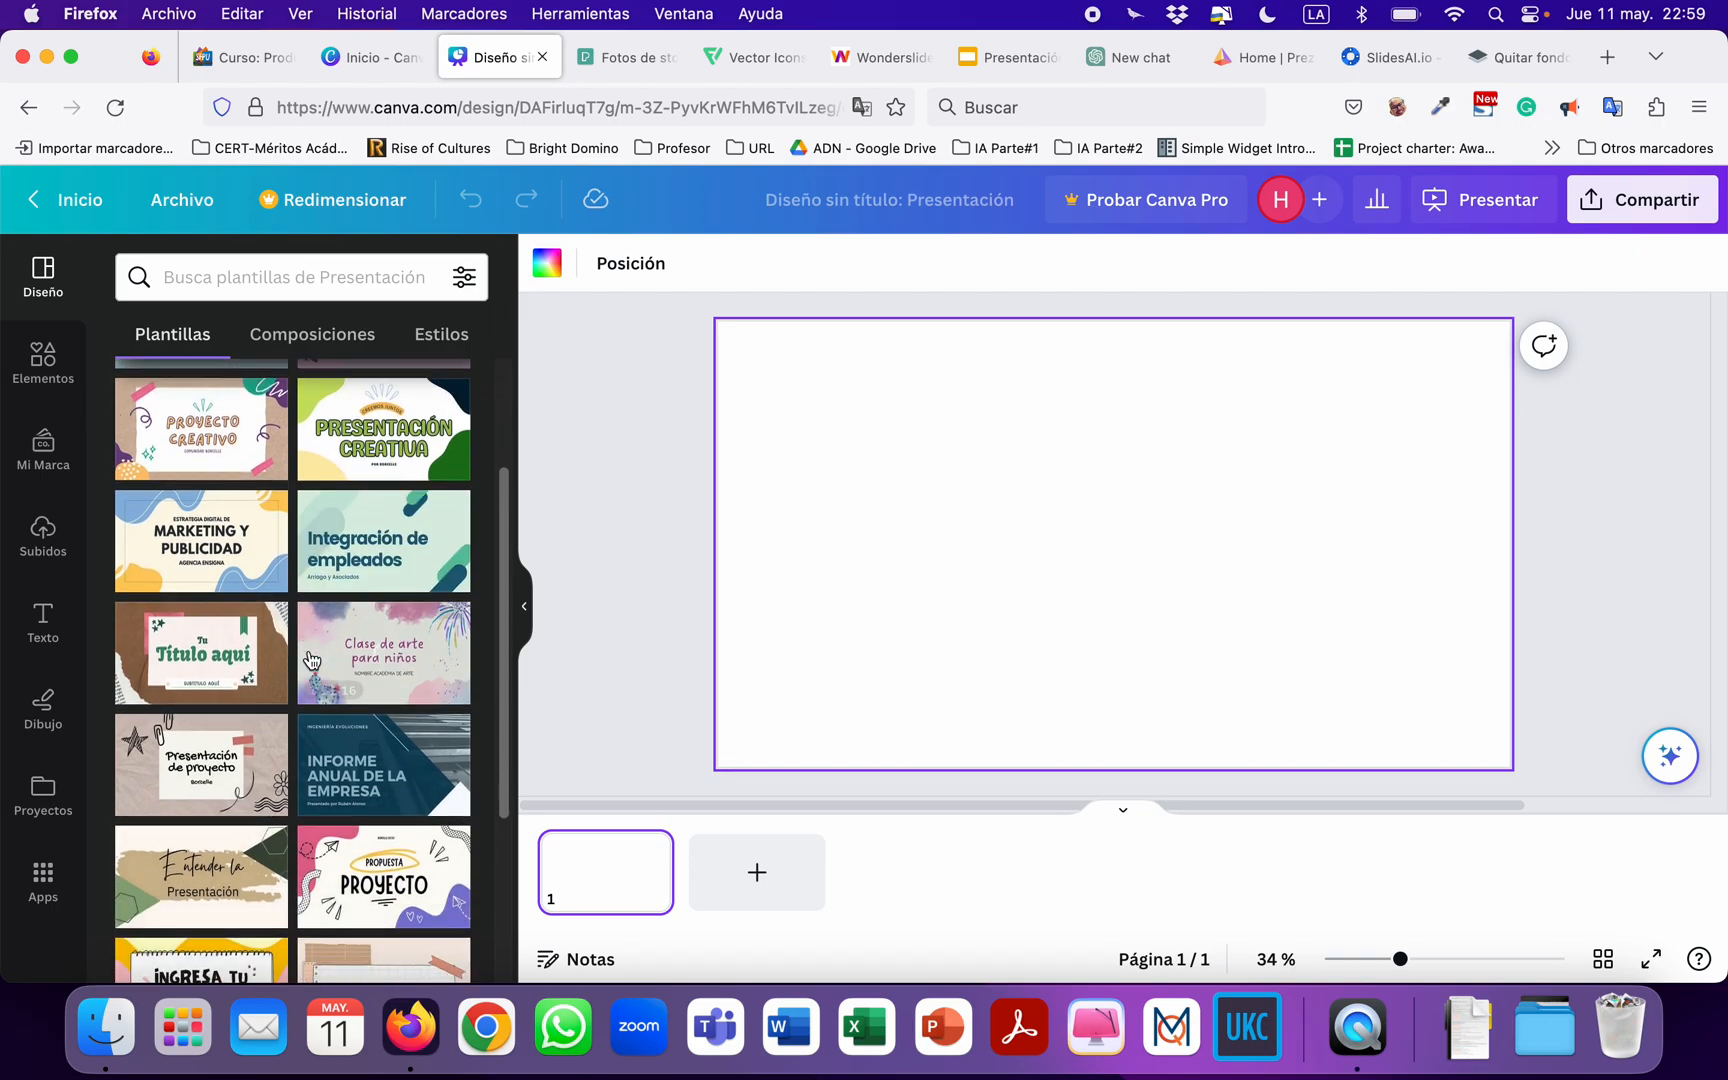
{"action": "scroll", "coordinate": [309, 657], "scroll_direction": "down", "scroll_amount": 3}
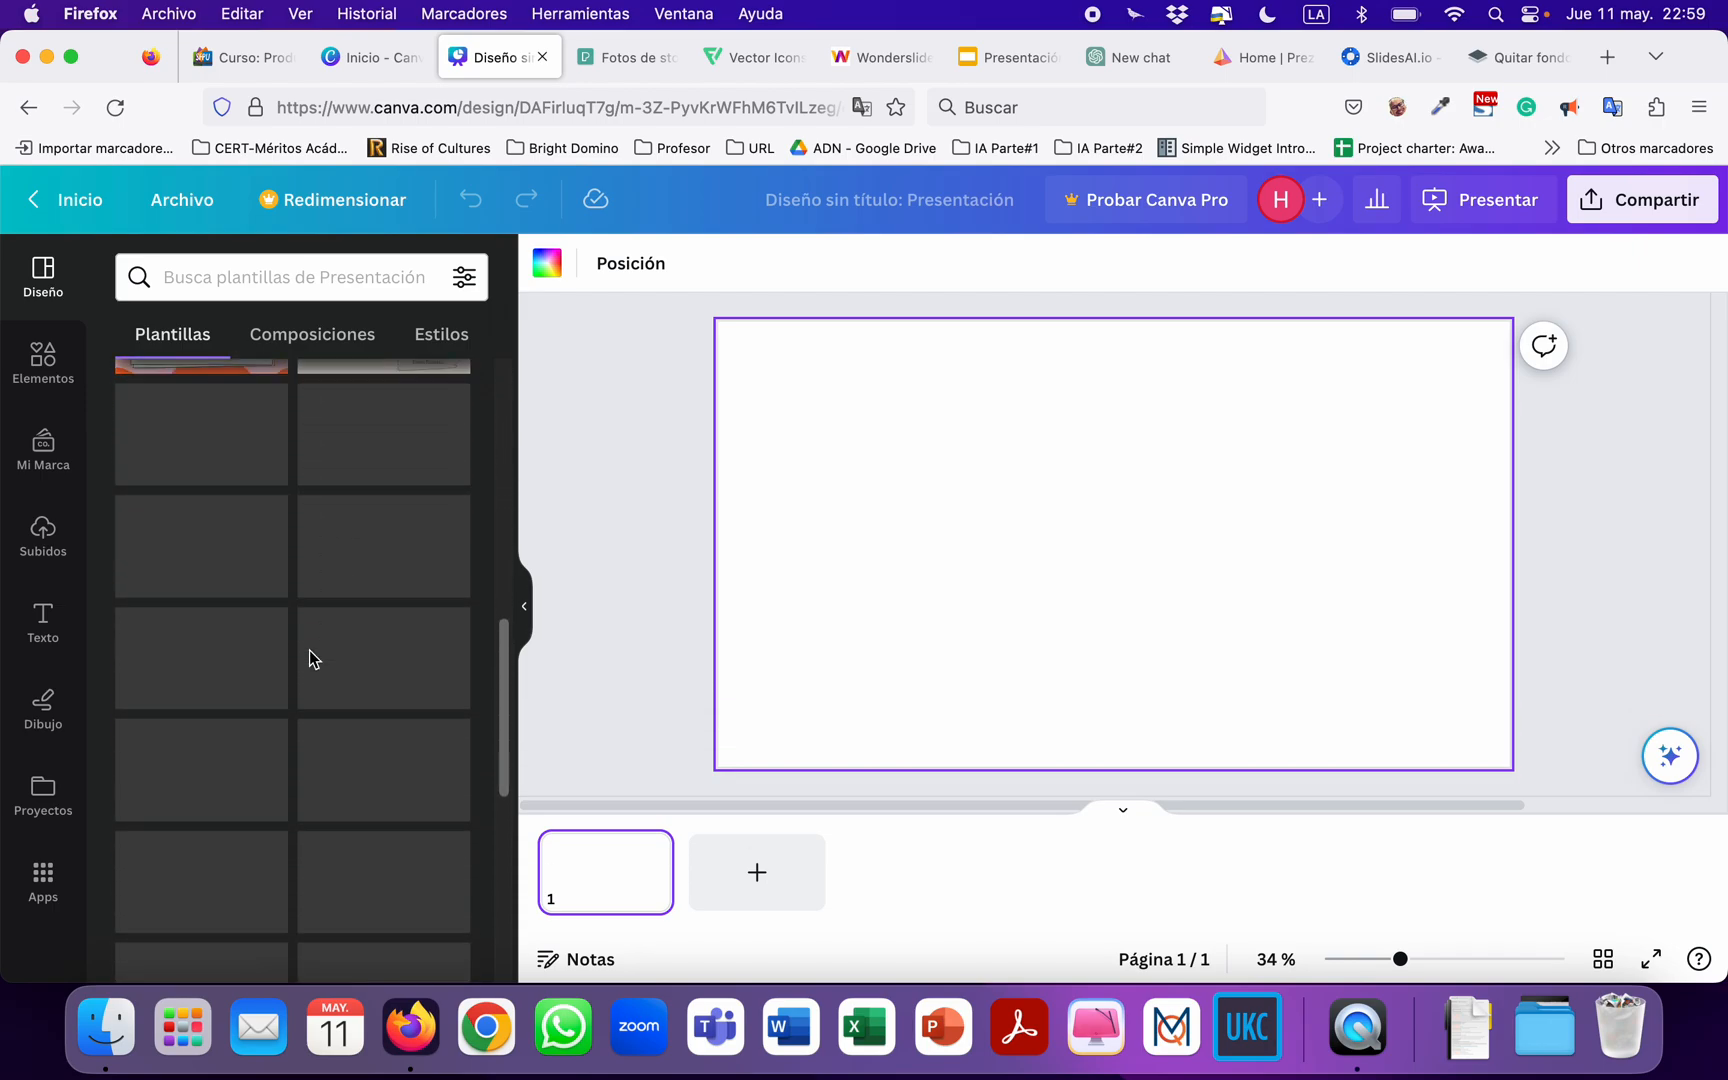
{"action": "scroll", "coordinate": [309, 657], "scroll_direction": "up", "scroll_amount": 15}
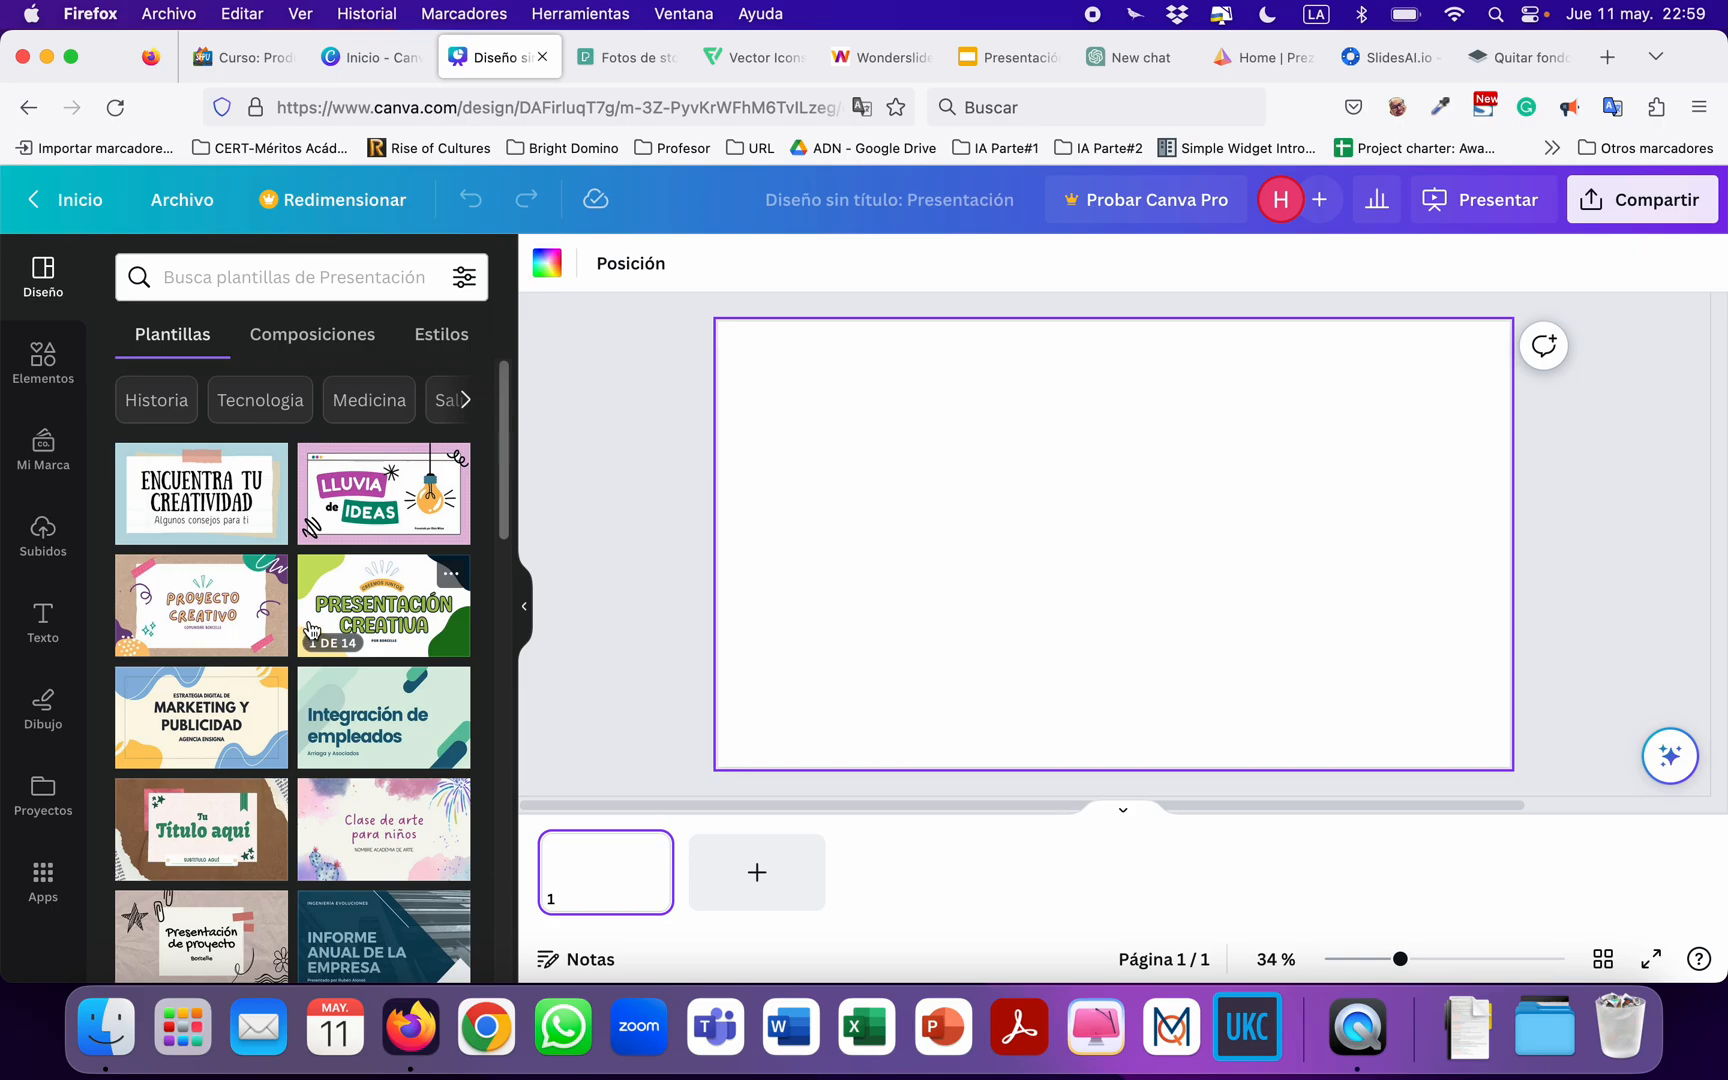
{"action": "scroll", "coordinate": [310, 628], "scroll_direction": "down", "scroll_amount": 5}
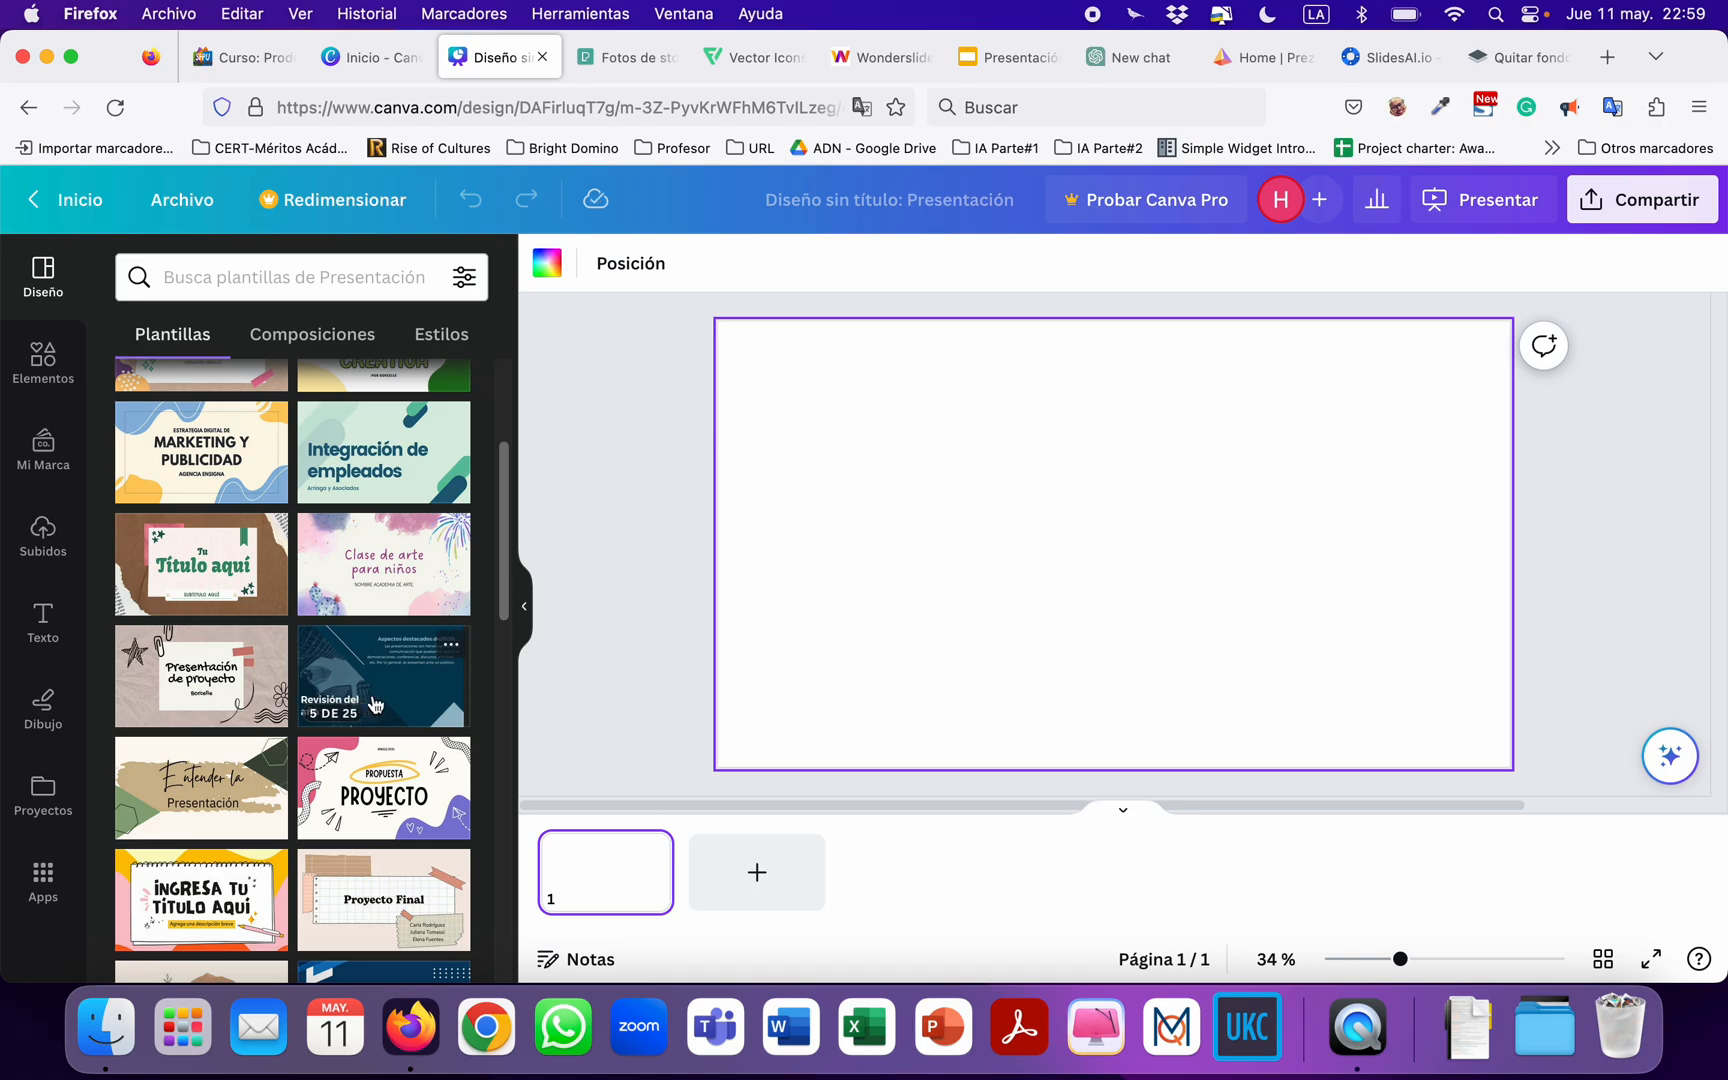
{"action": "scroll", "coordinate": [362, 706], "scroll_direction": "down", "scroll_amount": 2}
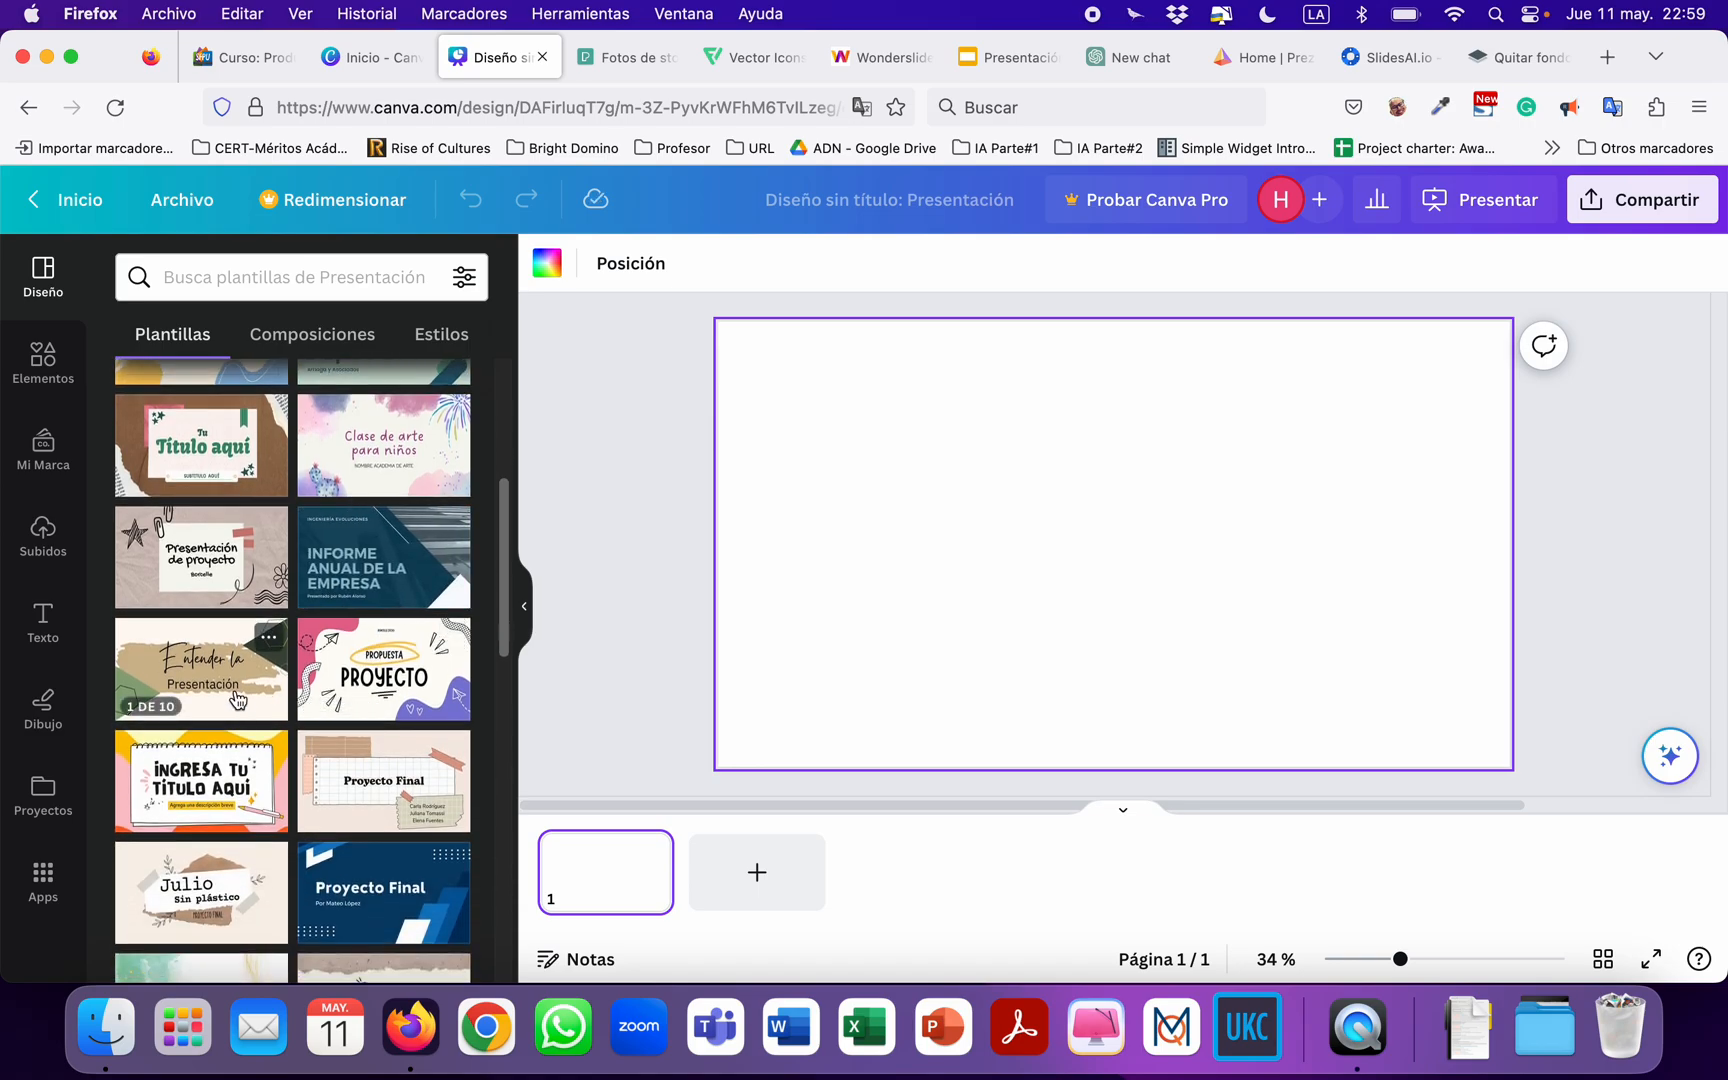
{"action": "left_click", "coordinate": [370, 680]}
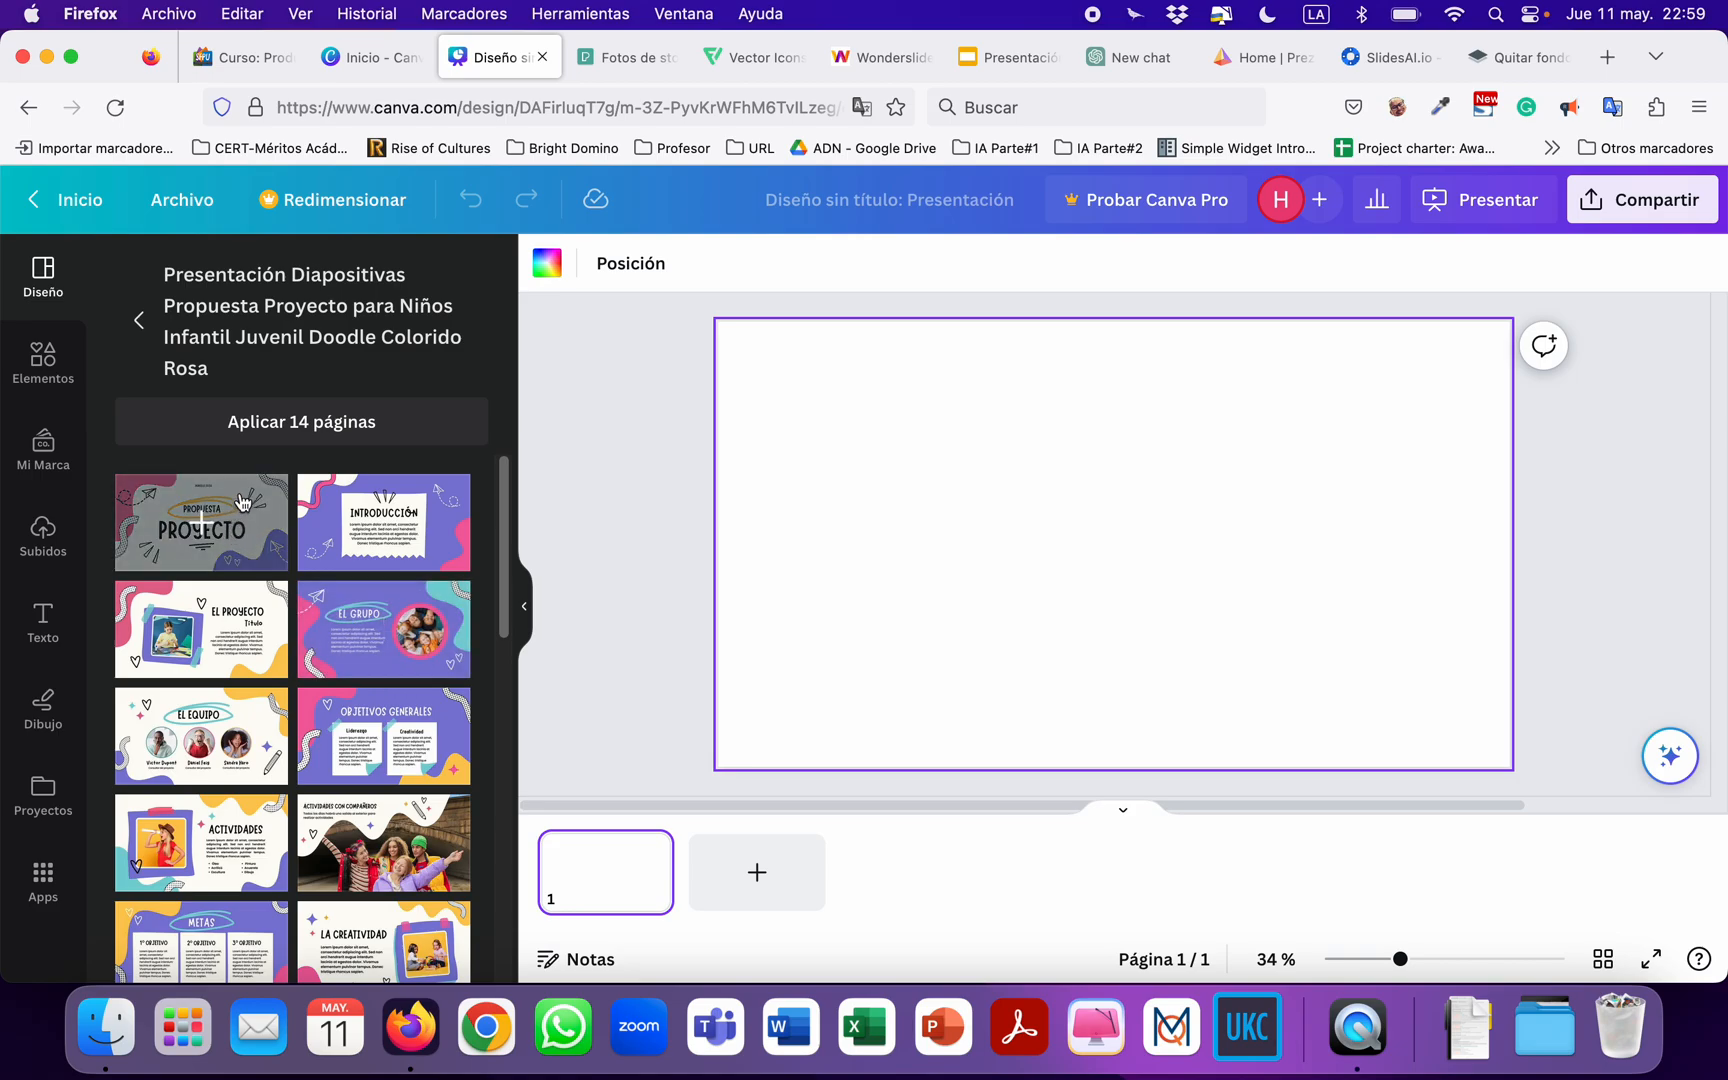
Examine the page layouts of the "Propuesta Proyecto" template together with its colour palette and font style.
{"action": "scroll", "coordinate": [300, 683], "scroll_direction": "down", "scroll_amount": 2}
{"action": "scroll", "coordinate": [296, 681], "scroll_direction": "down", "scroll_amount": 10}
{"action": "scroll", "coordinate": [296, 681], "scroll_direction": "up", "scroll_amount": 8}
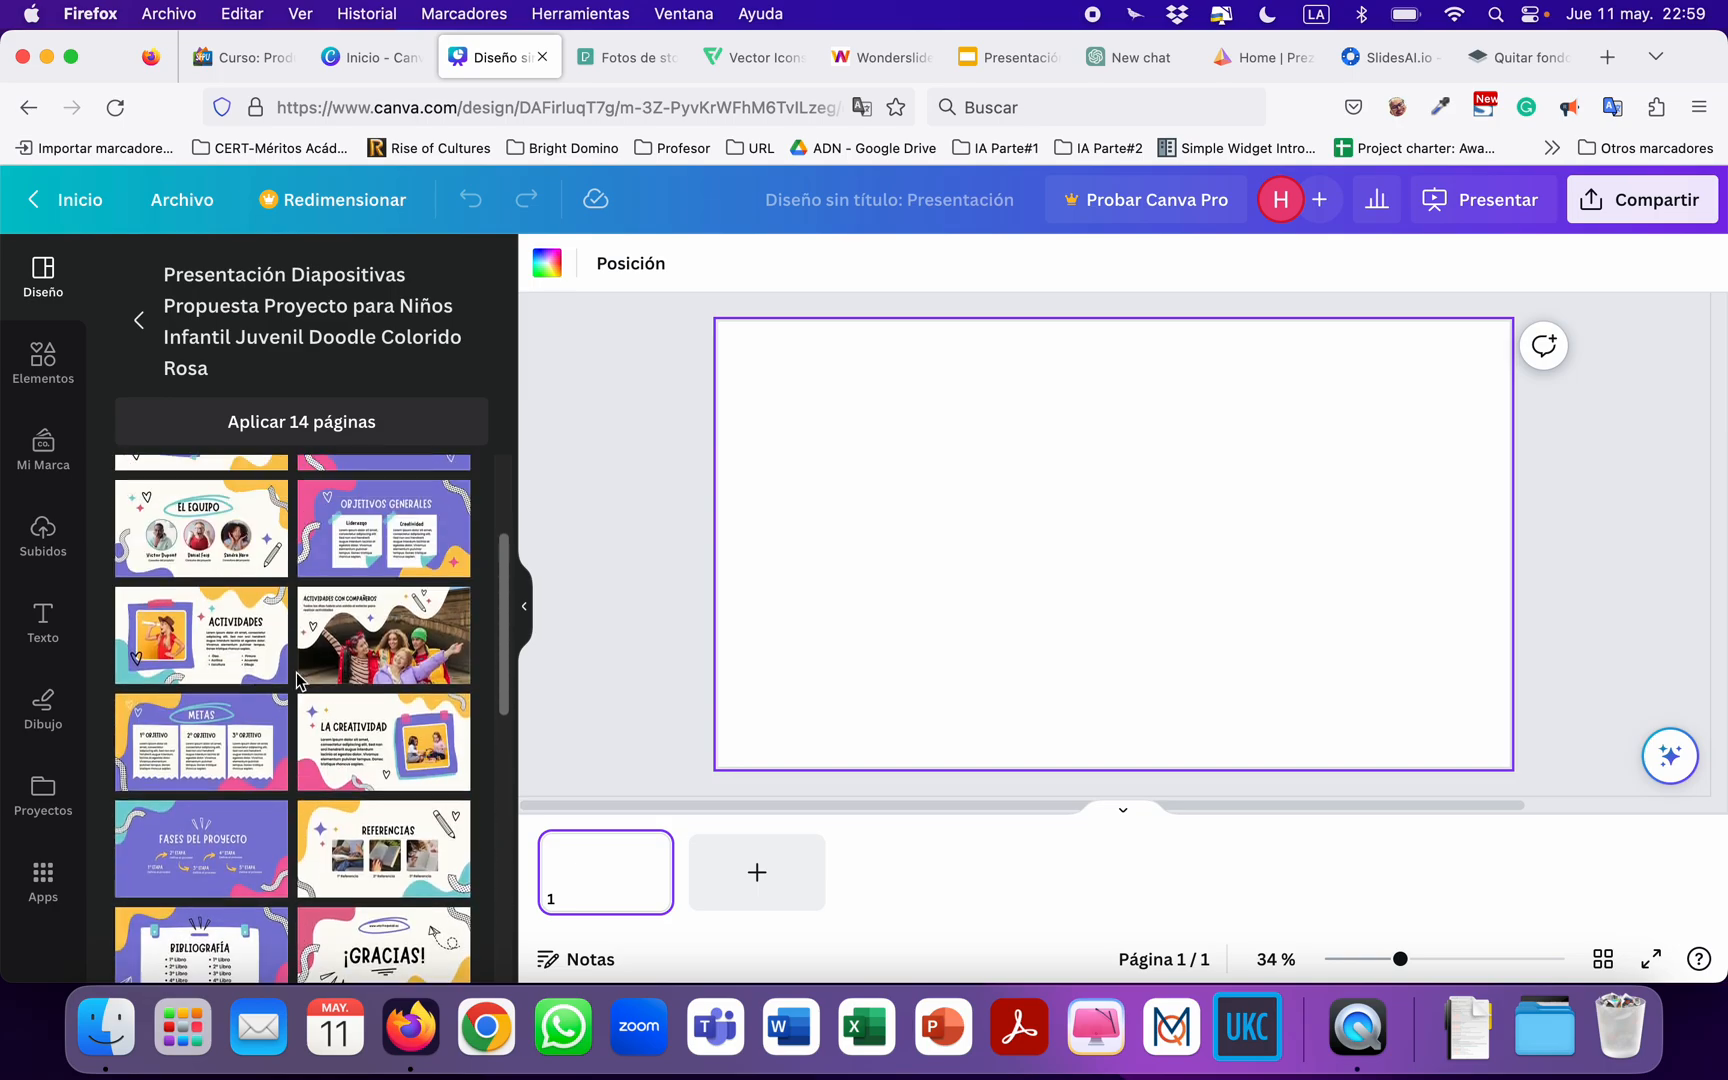
{"action": "scroll", "coordinate": [296, 675], "scroll_direction": "up", "scroll_amount": 5}
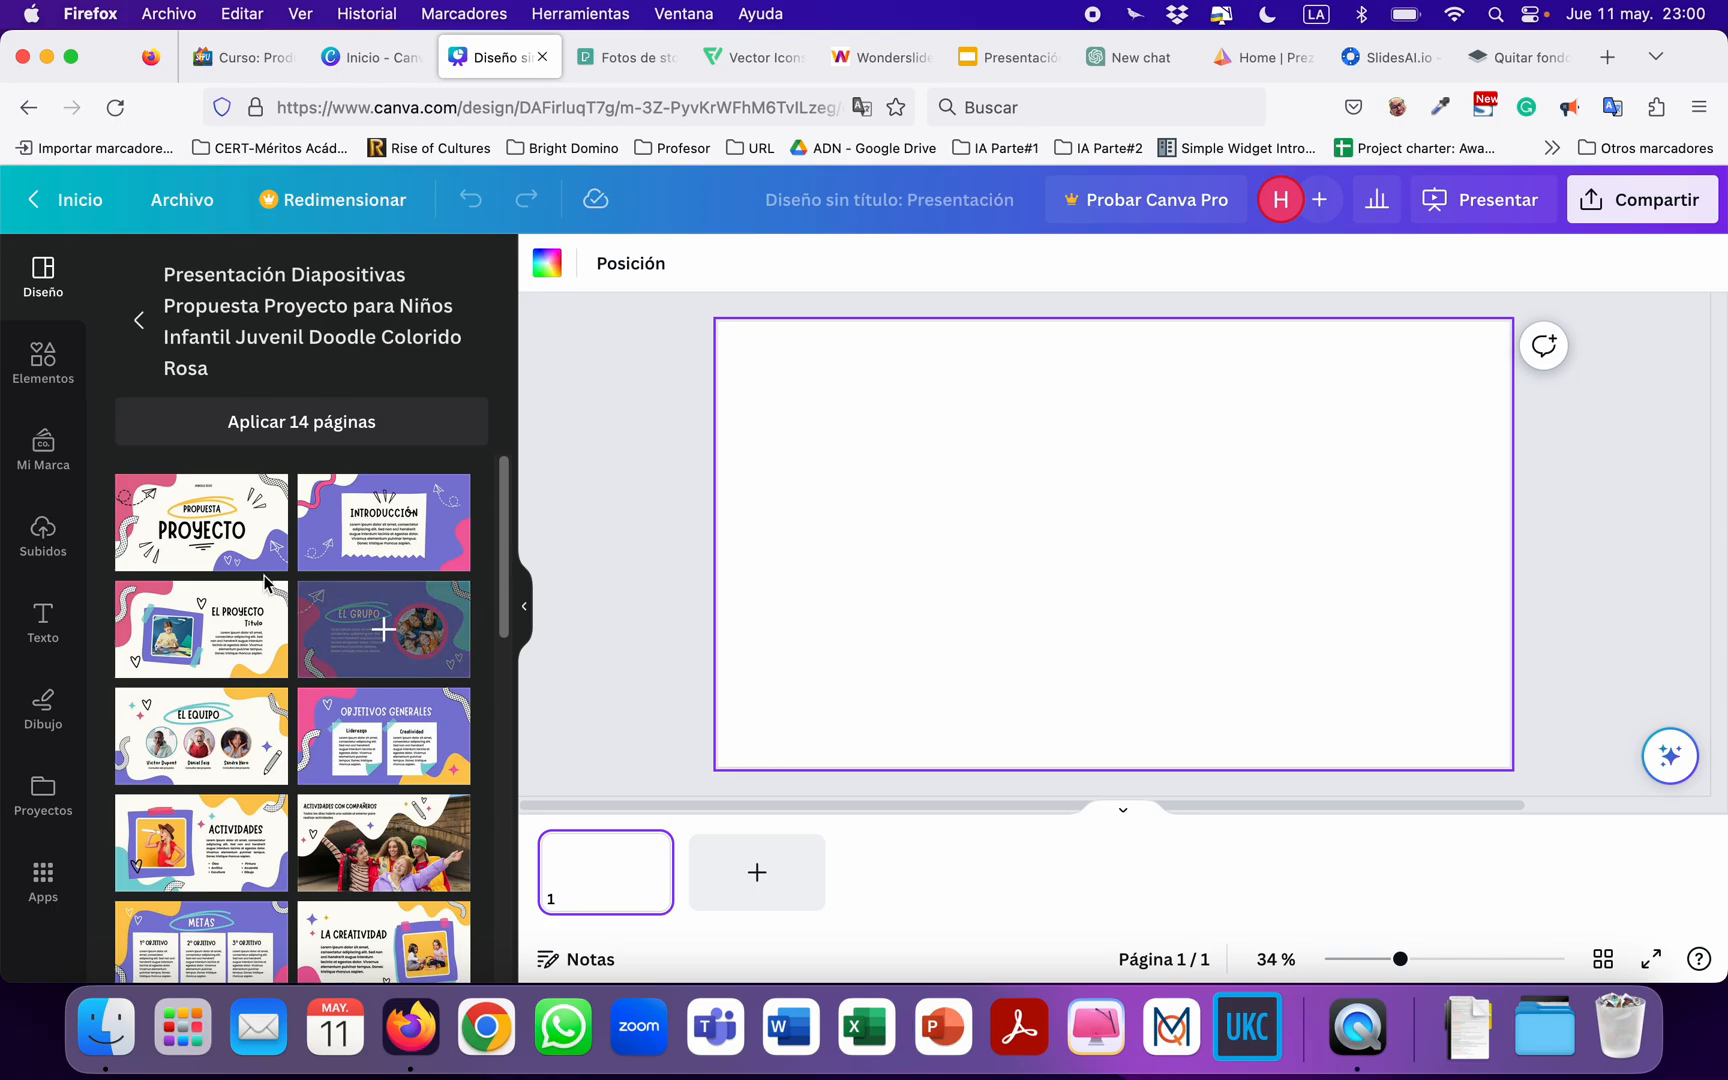
{"action": "scroll", "coordinate": [343, 670], "scroll_direction": "down", "scroll_amount": 5}
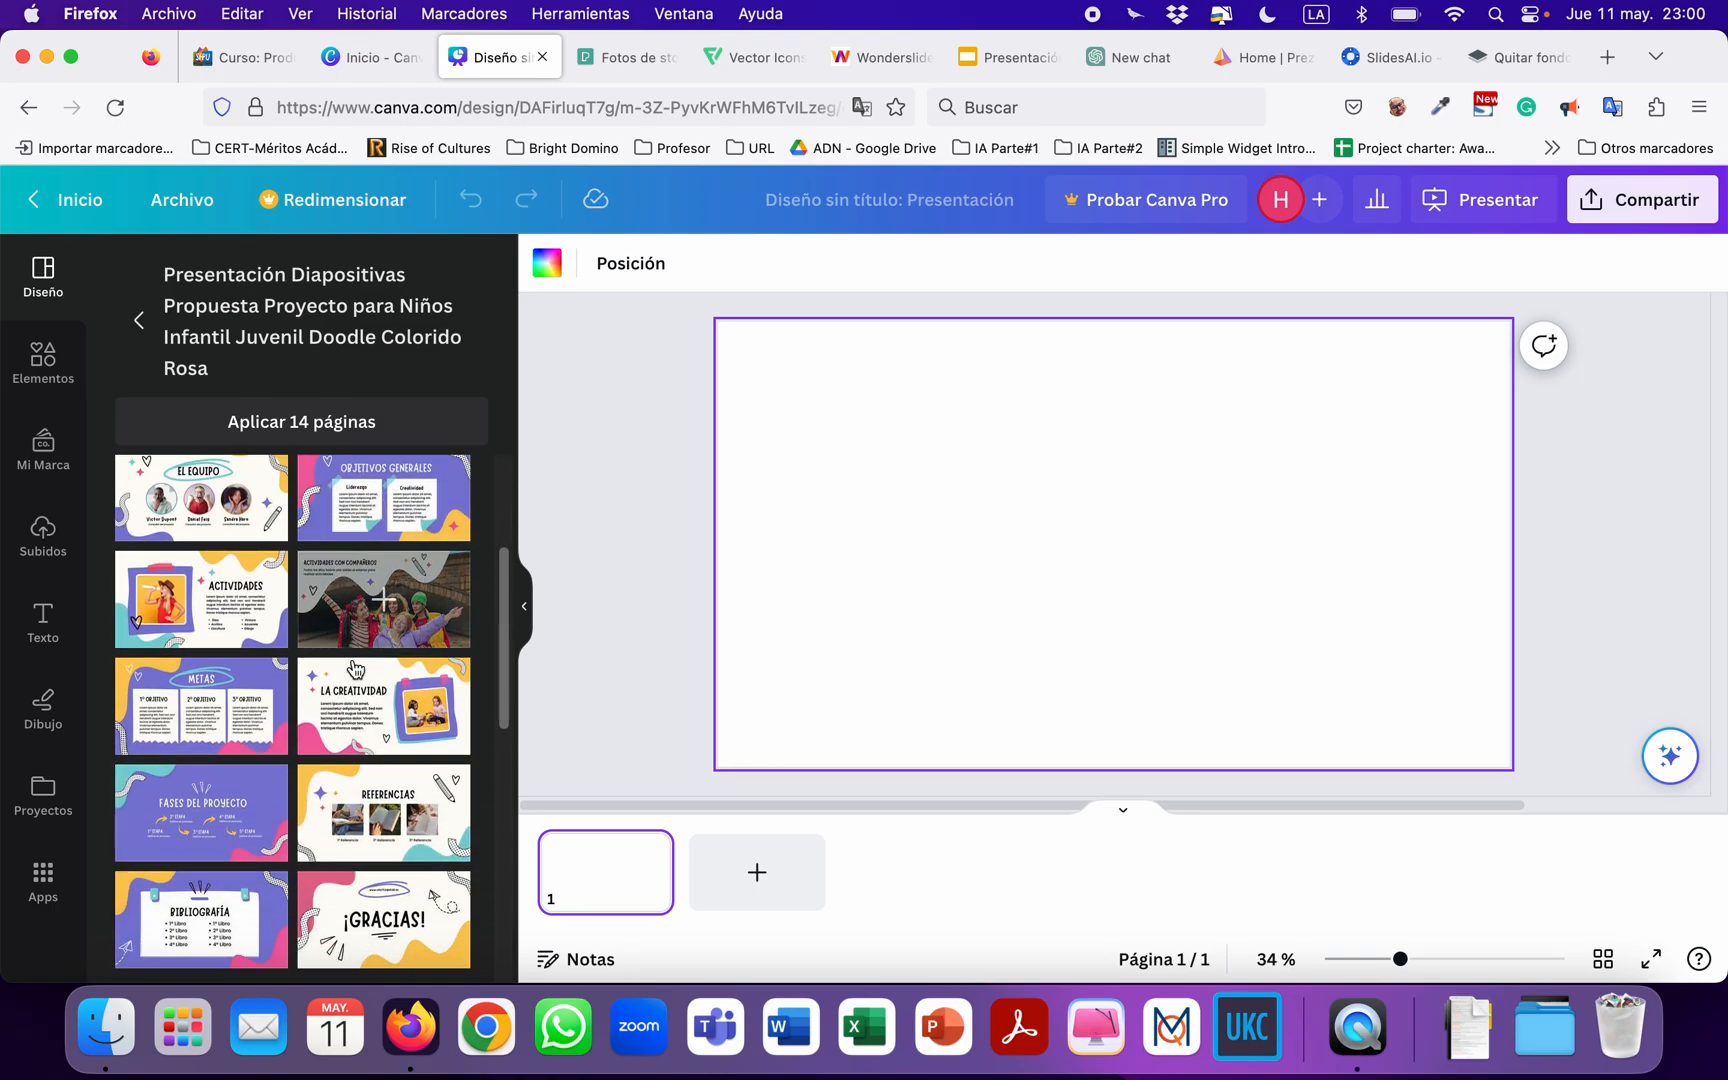
{"action": "scroll", "coordinate": [355, 665], "scroll_direction": "up", "scroll_amount": 2}
{"action": "scroll", "coordinate": [353, 667], "scroll_direction": "down", "scroll_amount": 5}
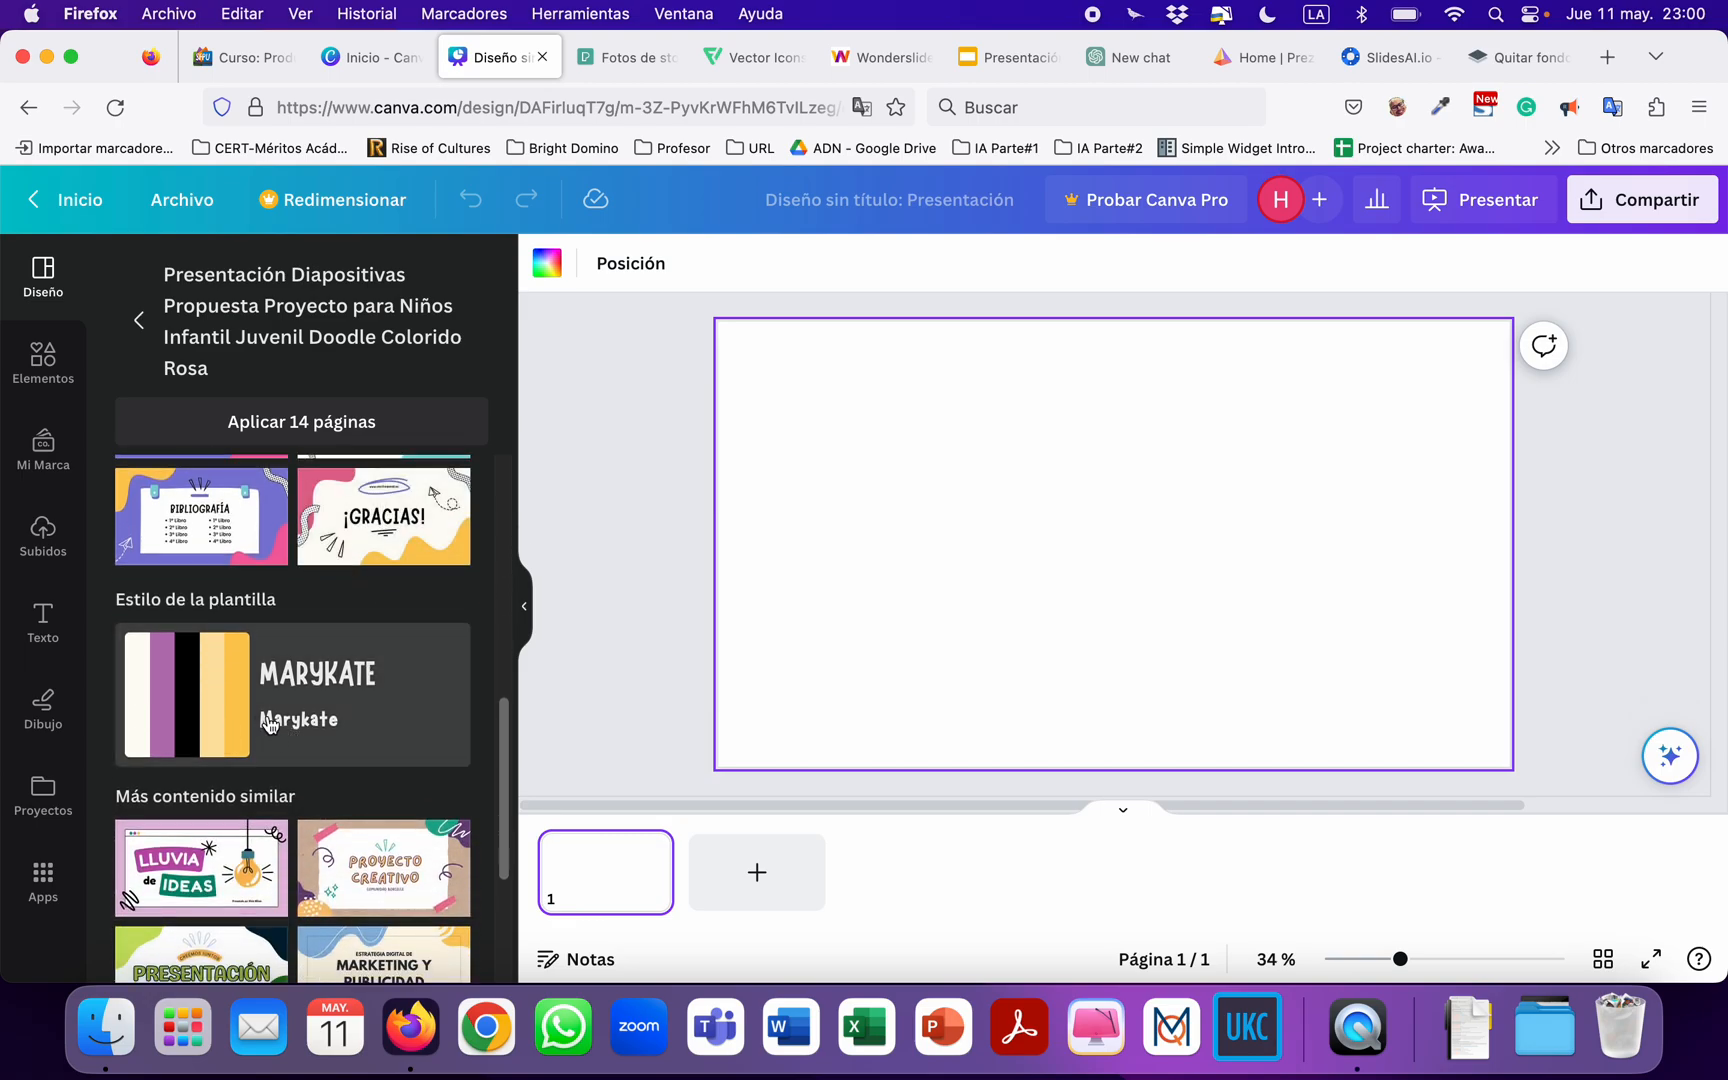
{"action": "scroll", "coordinate": [320, 716], "scroll_direction": "up", "scroll_amount": 1}
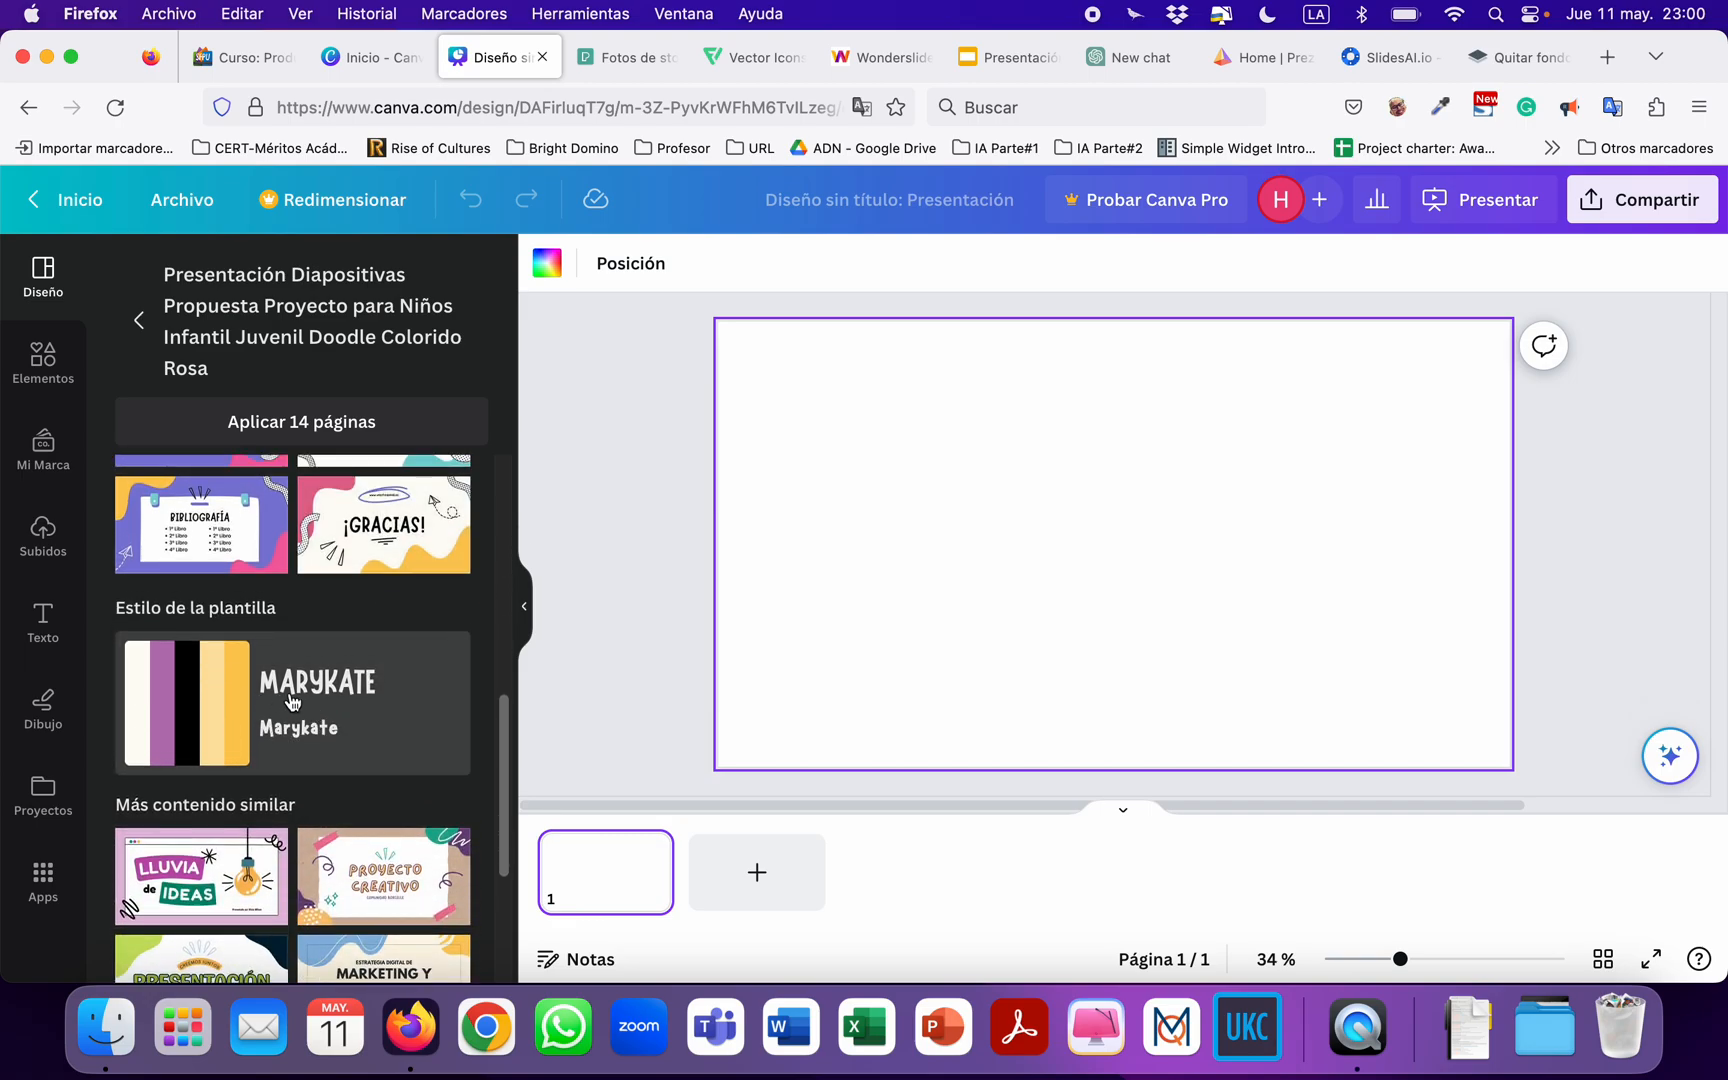
{"action": "scroll", "coordinate": [292, 703], "scroll_direction": "down", "scroll_amount": 1}
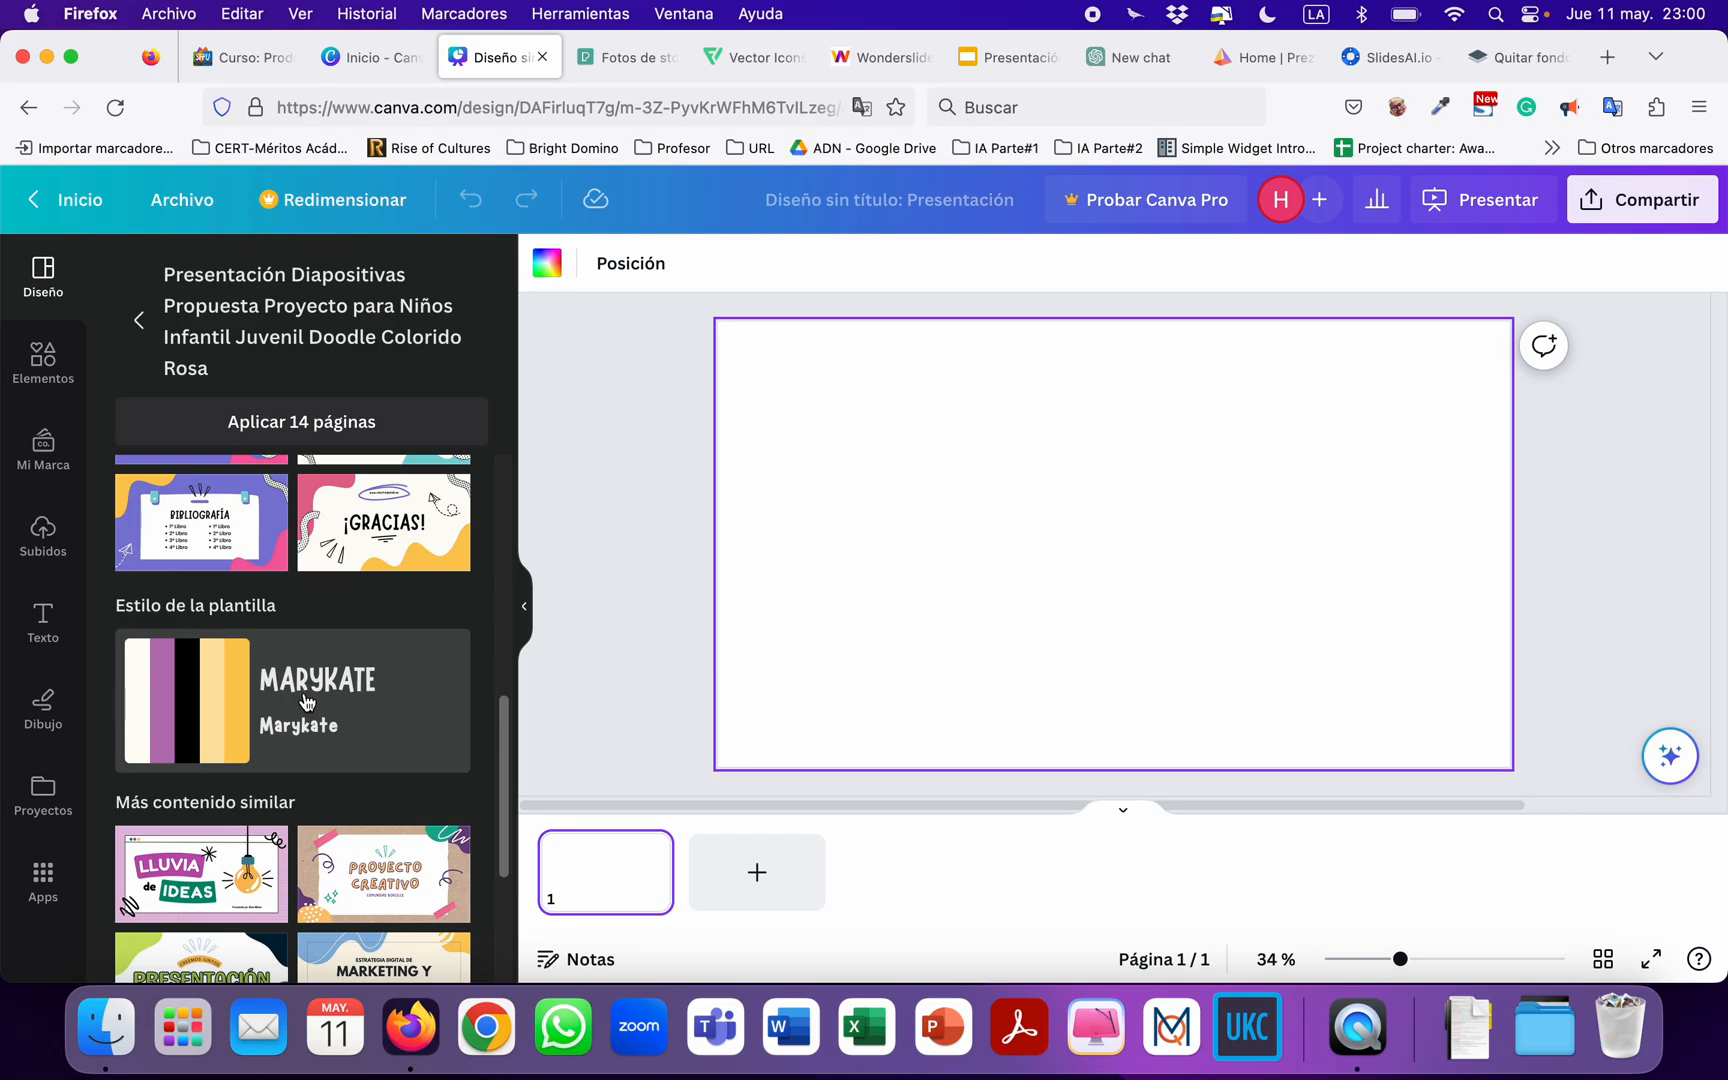
{"action": "scroll", "coordinate": [235, 723], "scroll_direction": "up", "scroll_amount": 1}
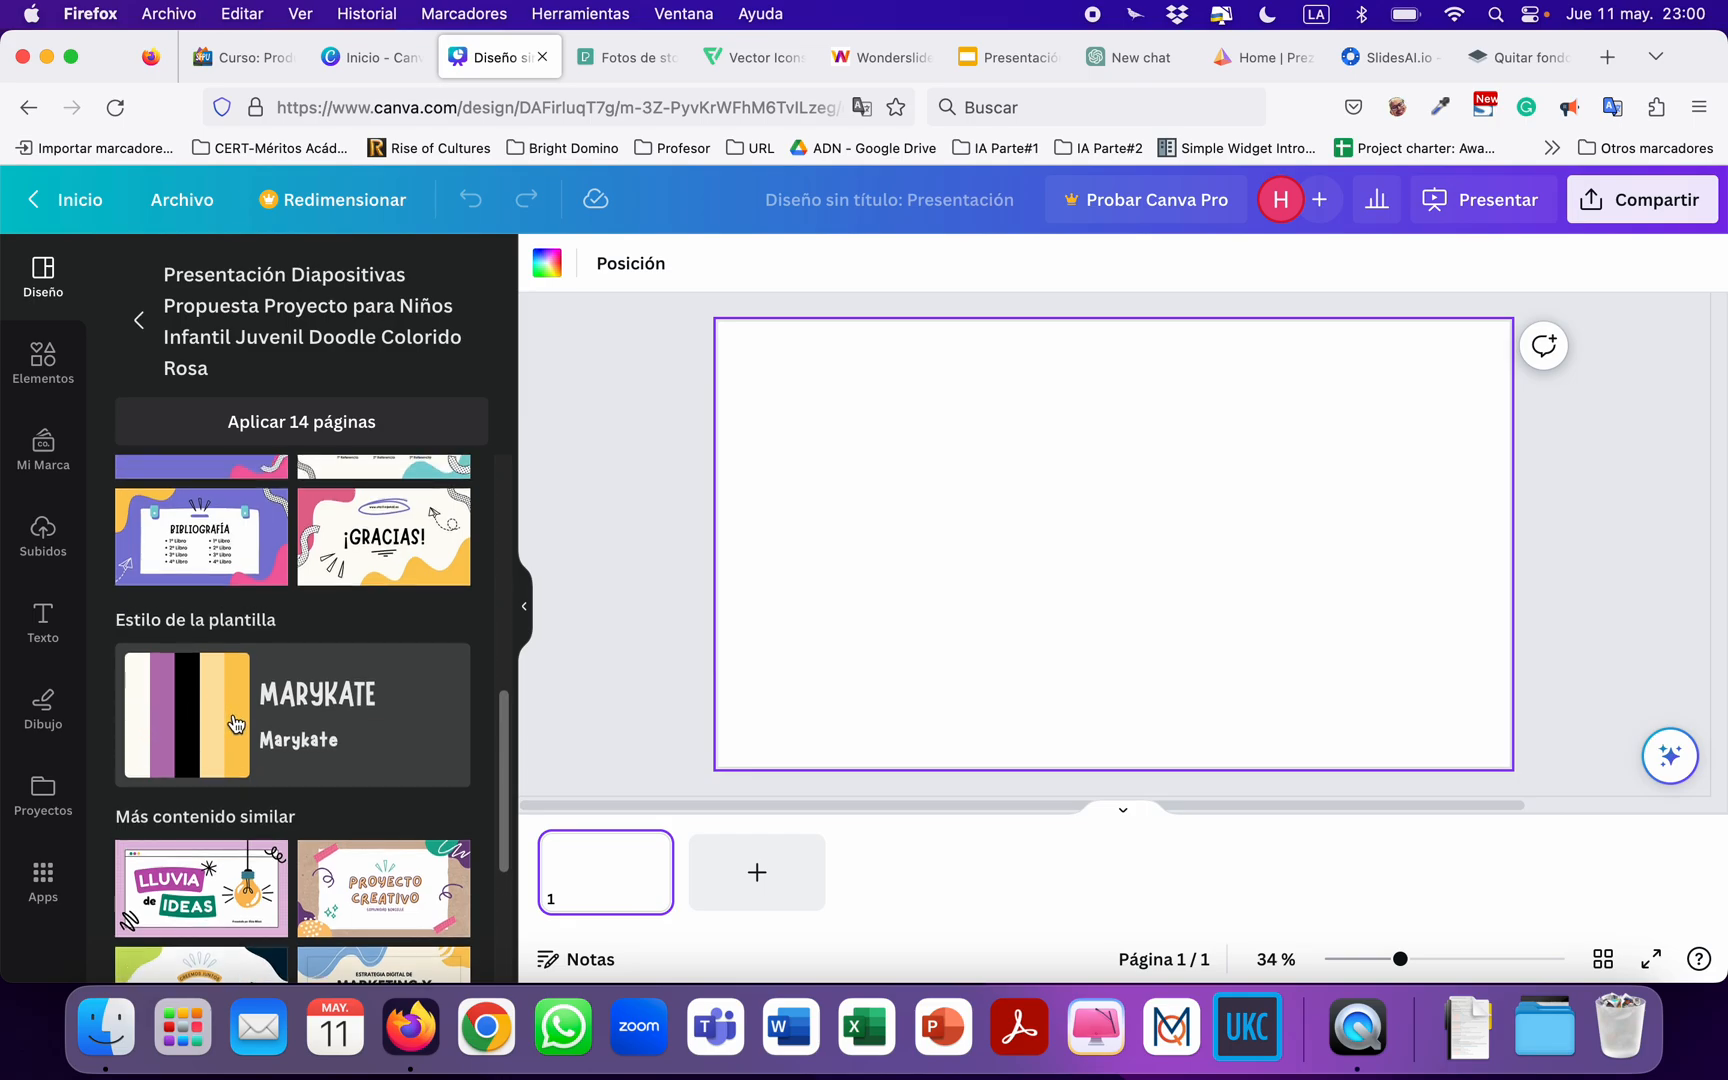
{"action": "scroll", "coordinate": [235, 722], "scroll_direction": "up", "scroll_amount": 10}
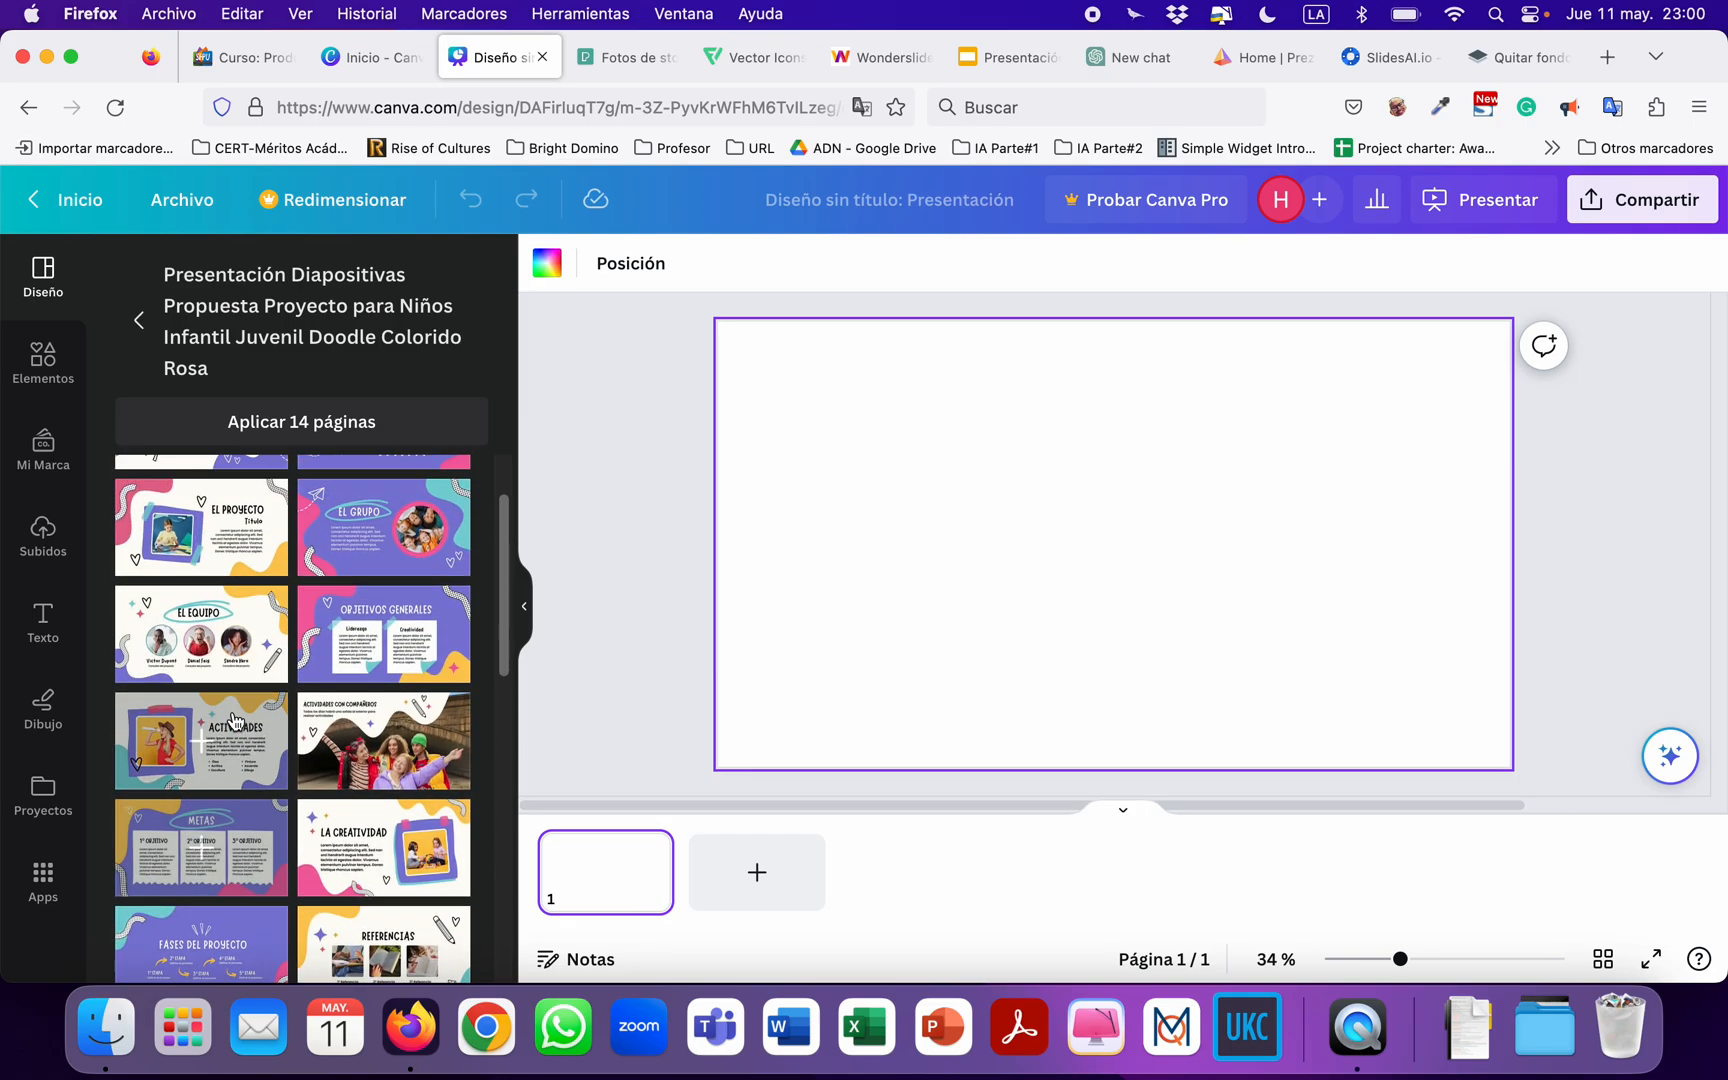
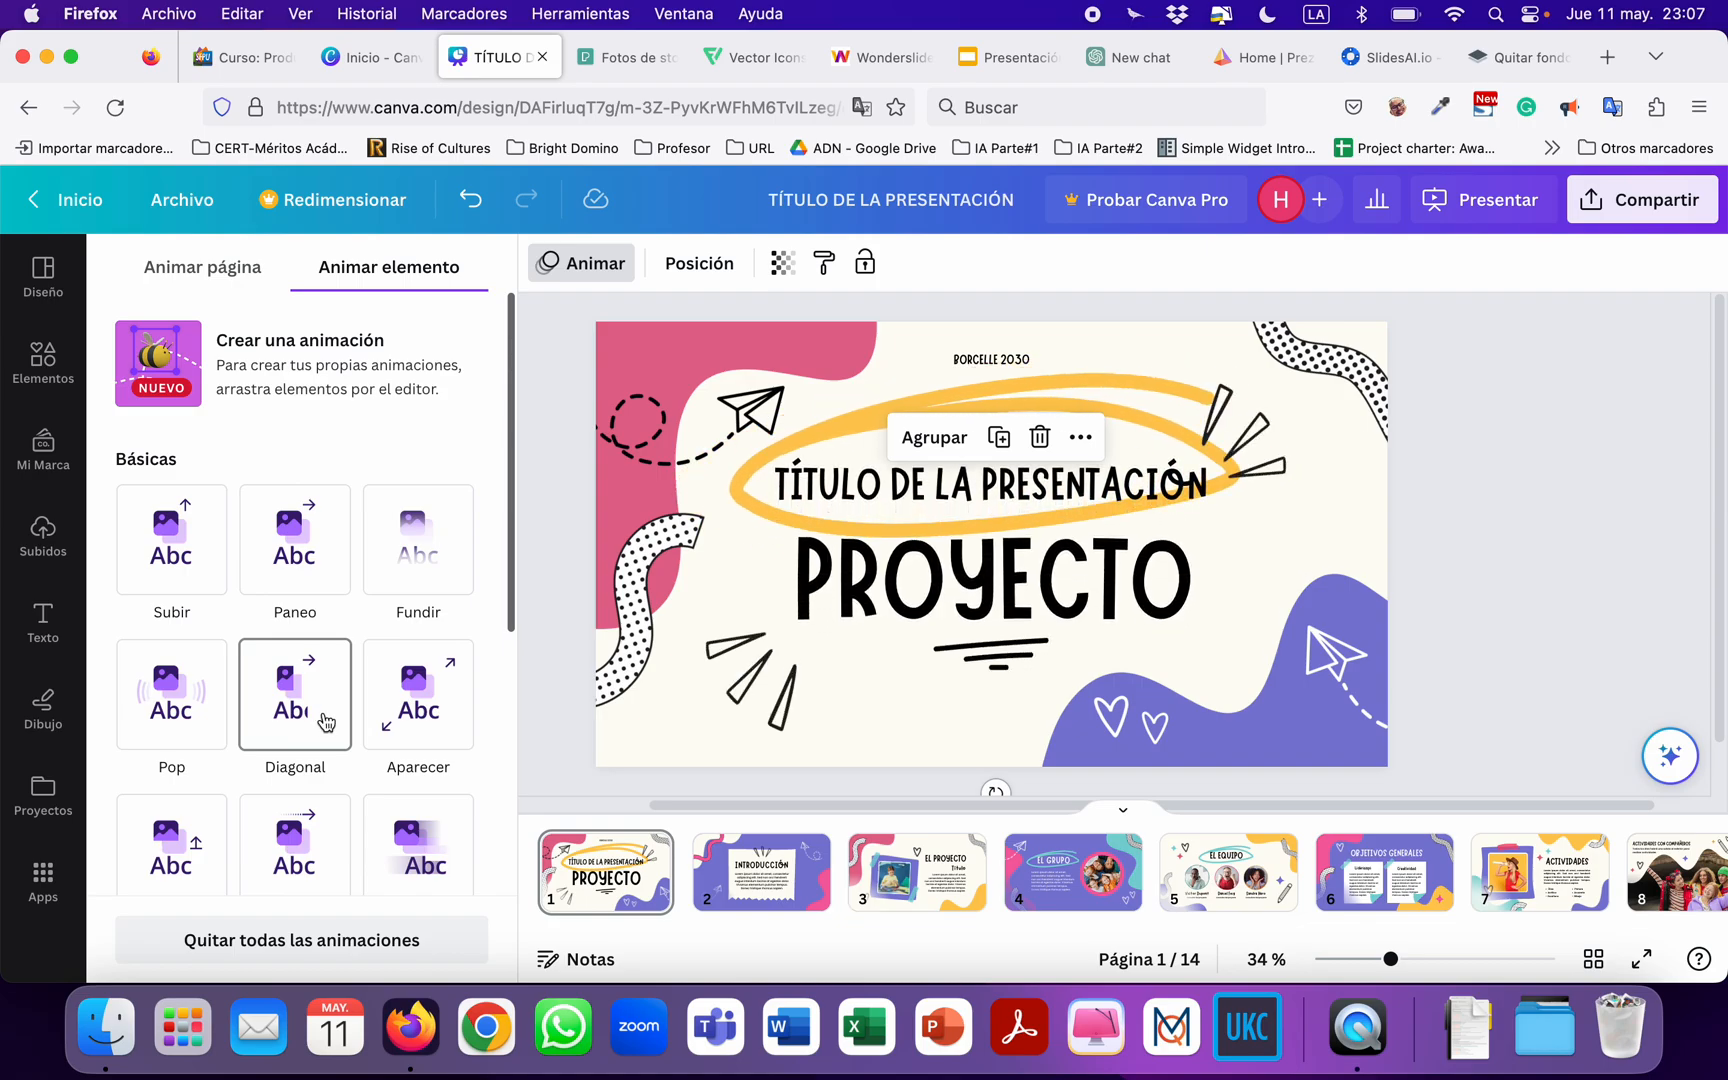
Apply the Diagonal animation to the selected black doodle strokes and paper plane on the title page.
{"action": "left_click", "coordinate": [393, 720]}
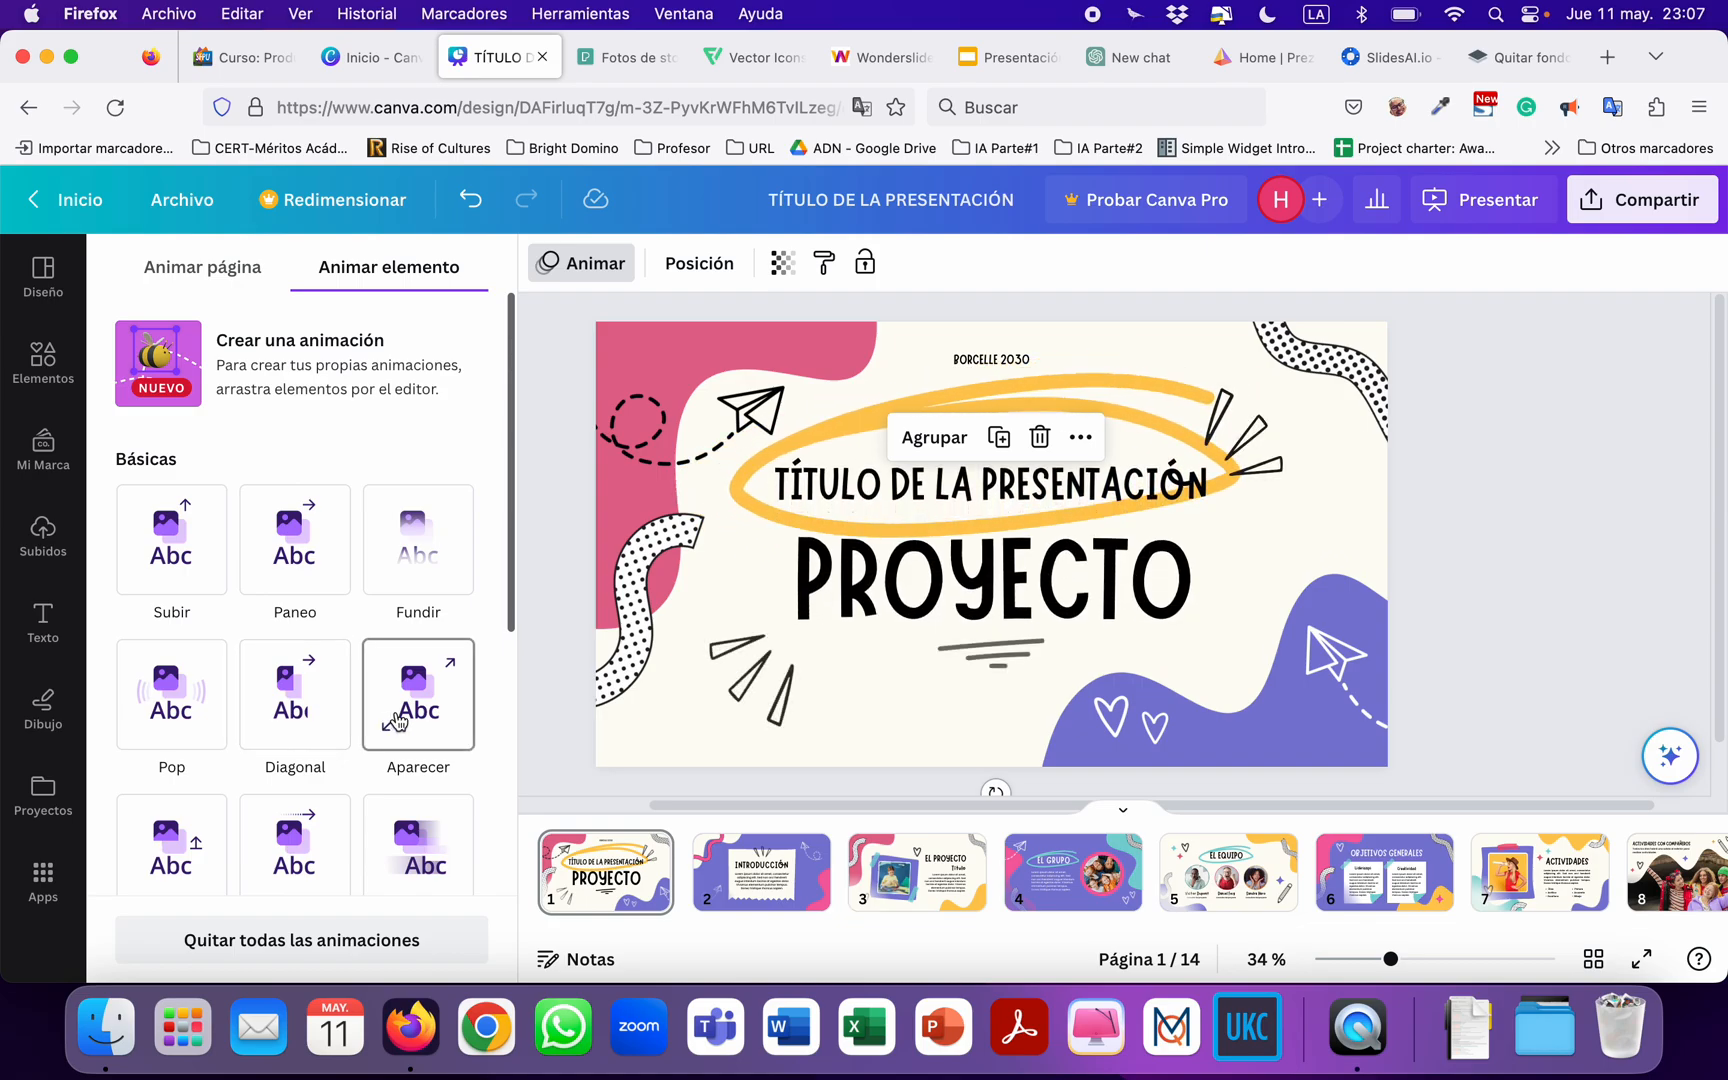
{"action": "left_click", "coordinate": [284, 742]}
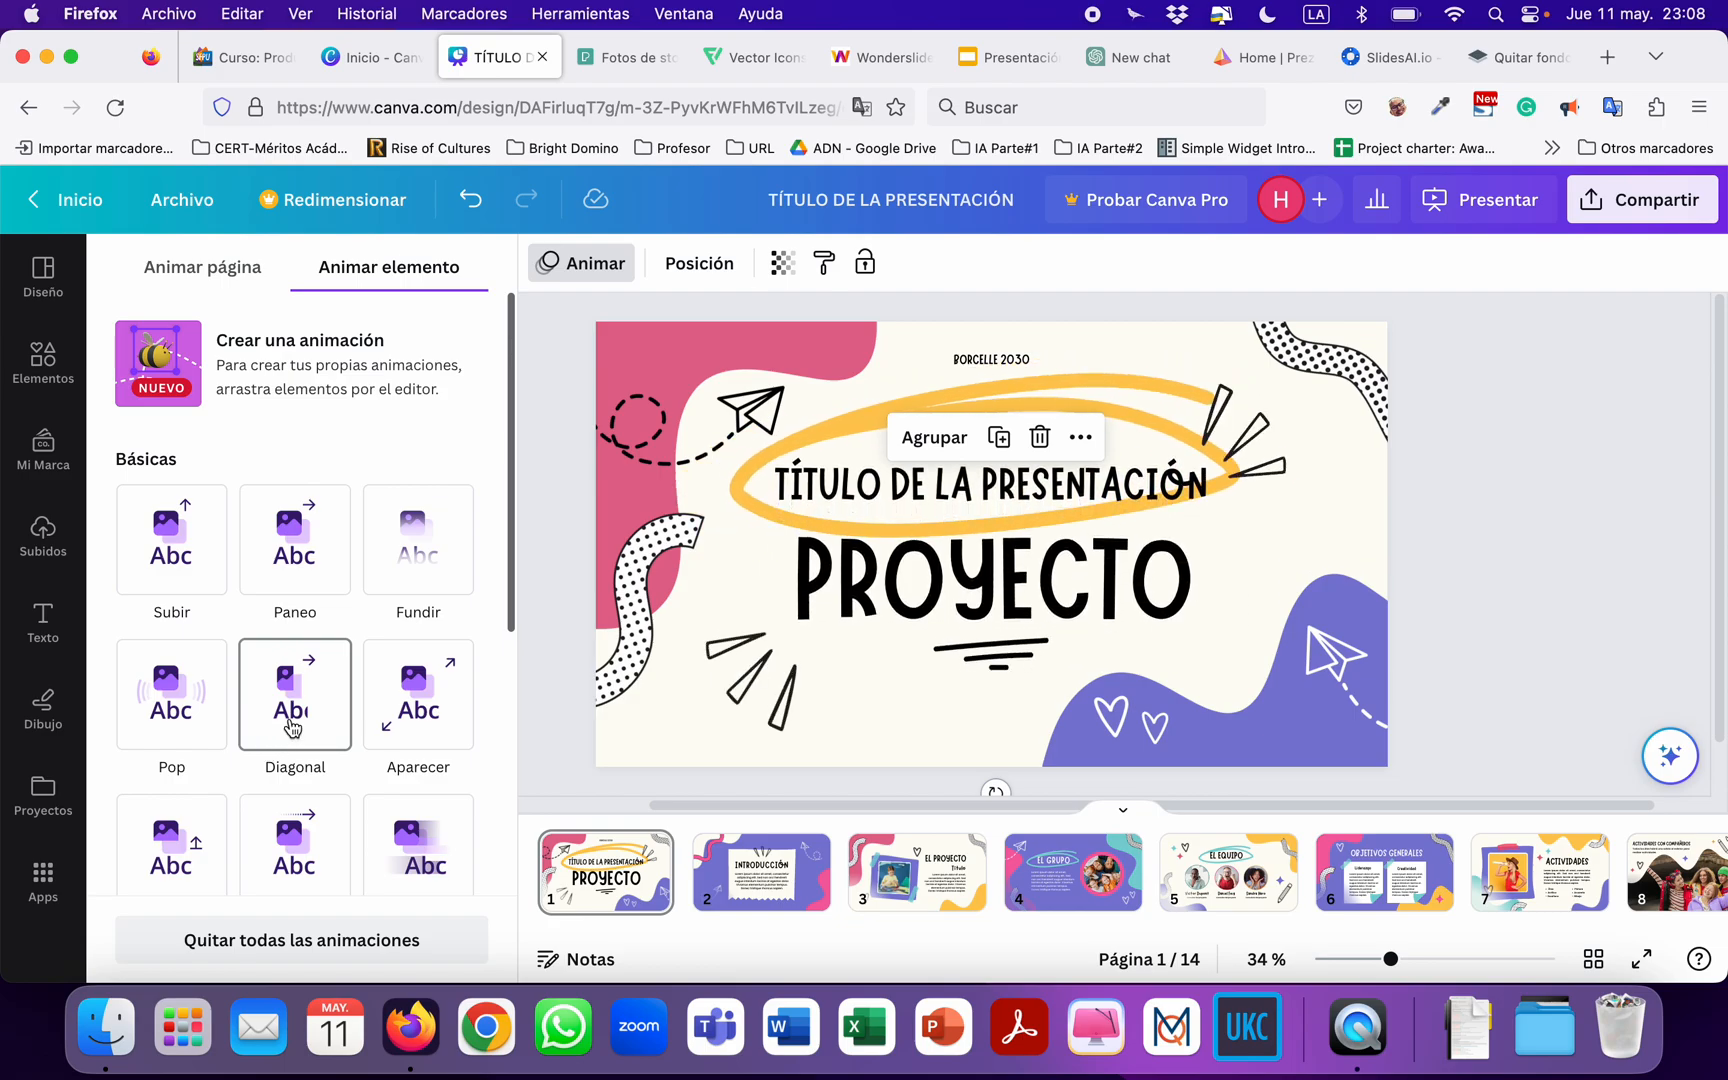
{"action": "left_click", "coordinate": [291, 727]}
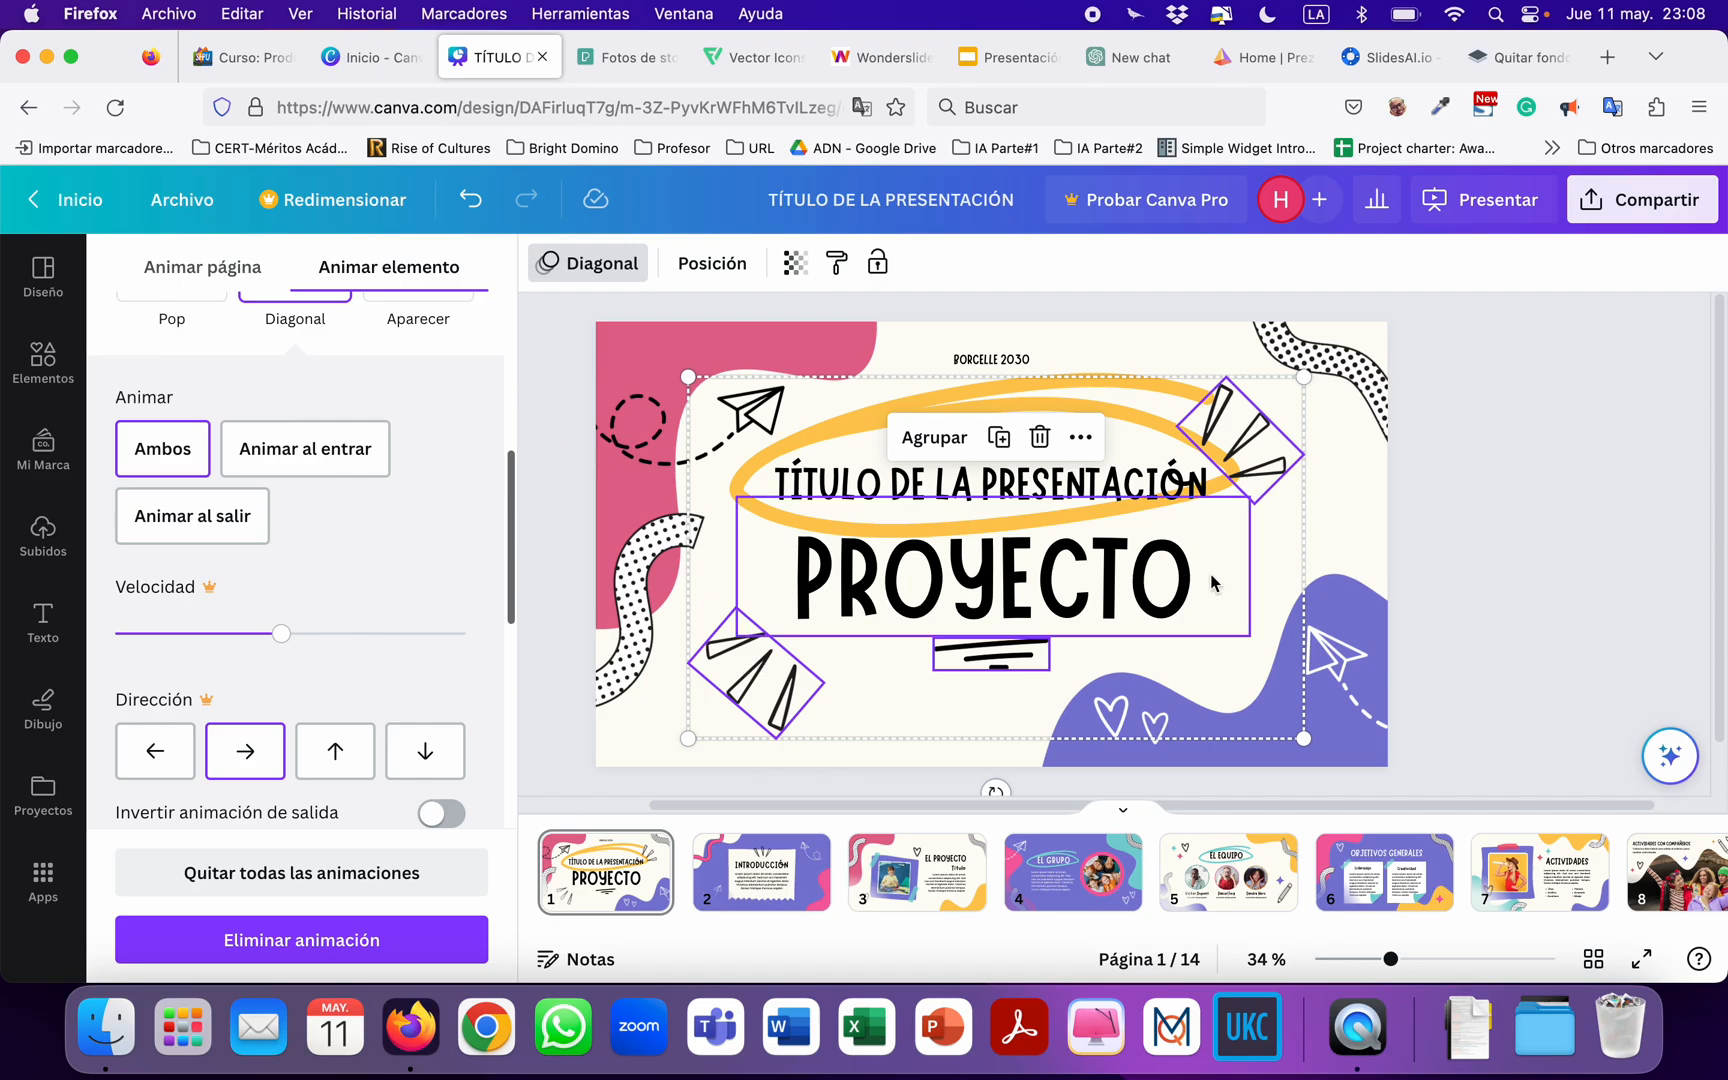
Apply the Recortes animation to the dashed-trail paper plane on the title page.
{"action": "left_click", "coordinate": [636, 451]}
{"action": "left_click", "coordinate": [287, 586]}
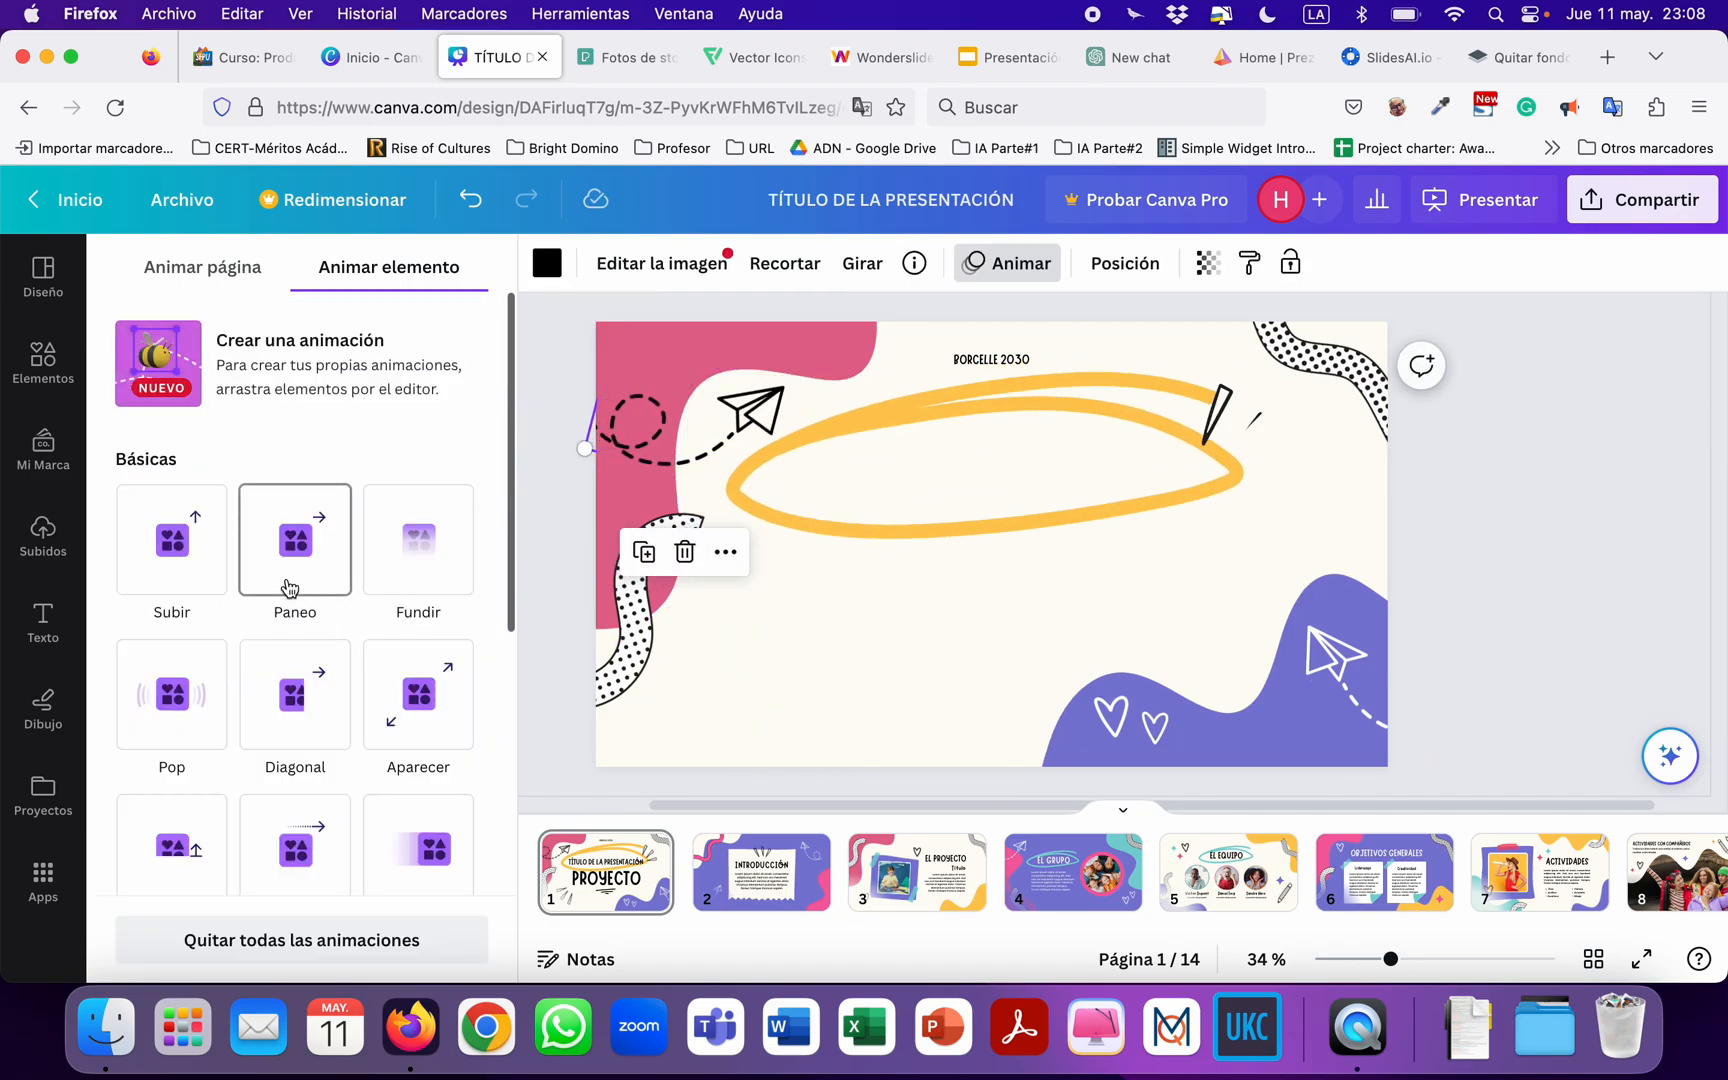
{"action": "scroll", "coordinate": [358, 796], "scroll_direction": "down", "scroll_amount": 3}
{"action": "left_click", "coordinate": [178, 798]}
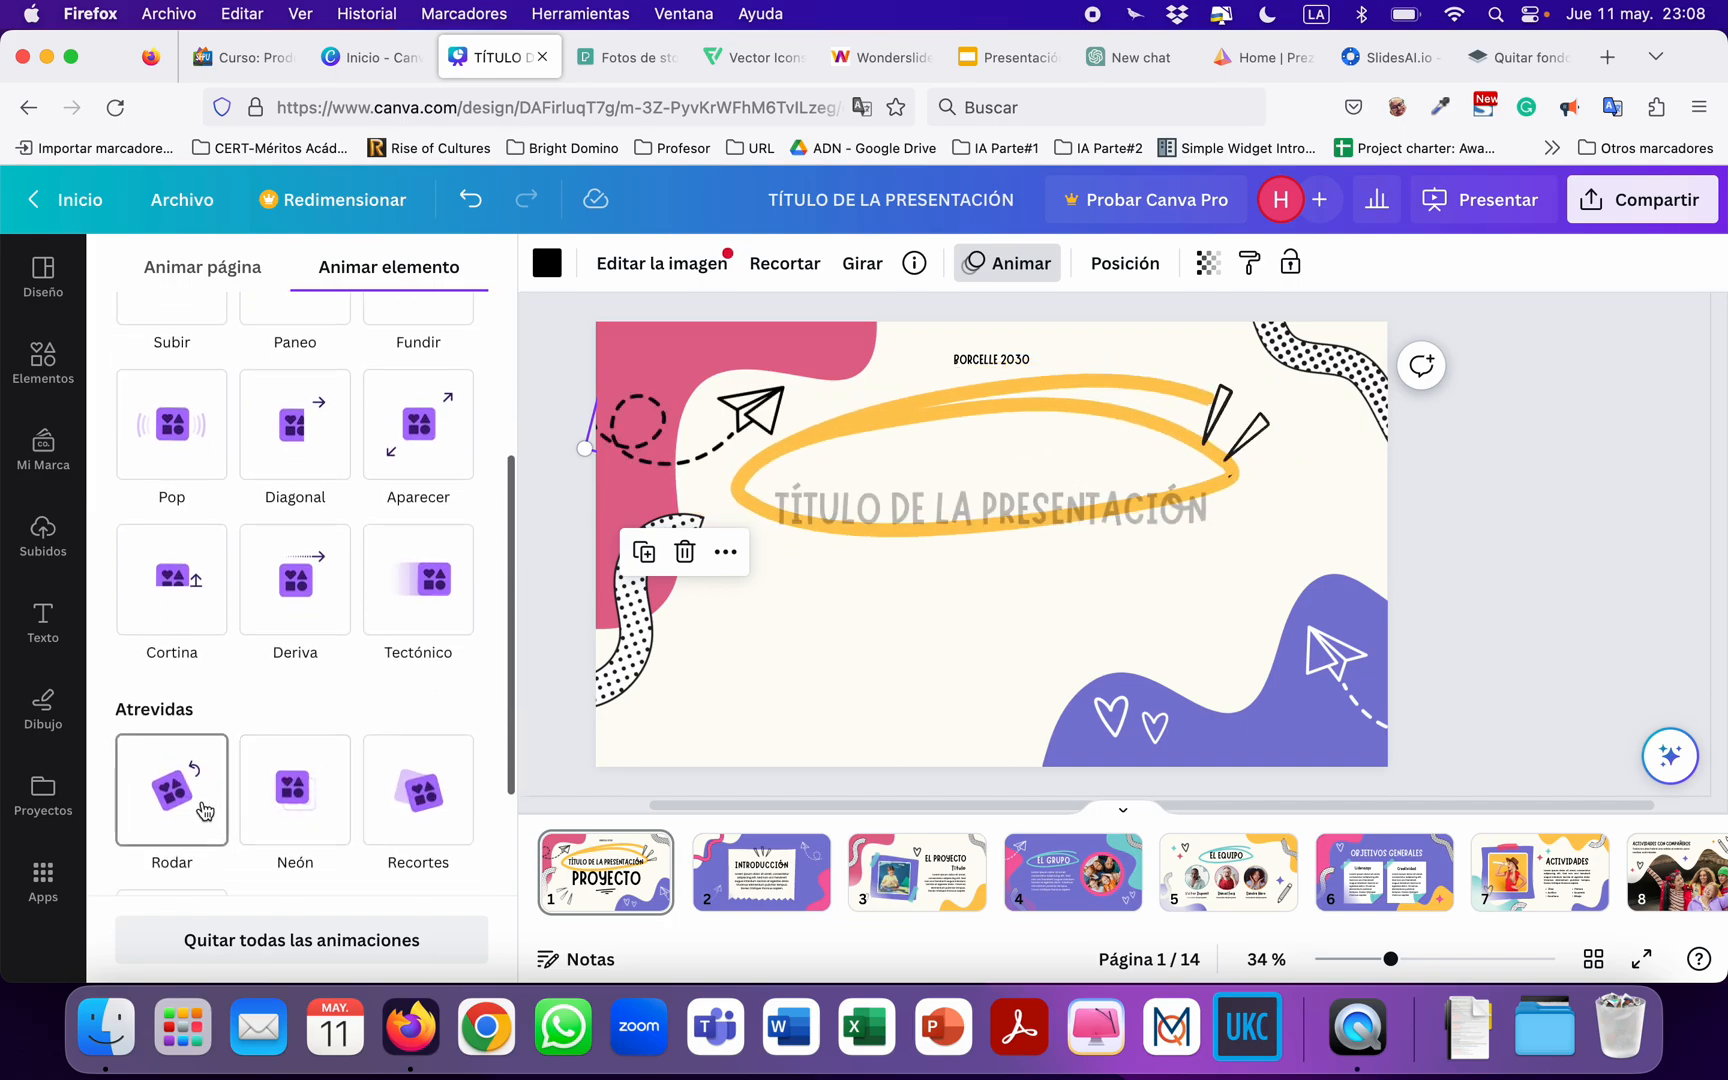
{"action": "left_click", "coordinate": [310, 820]}
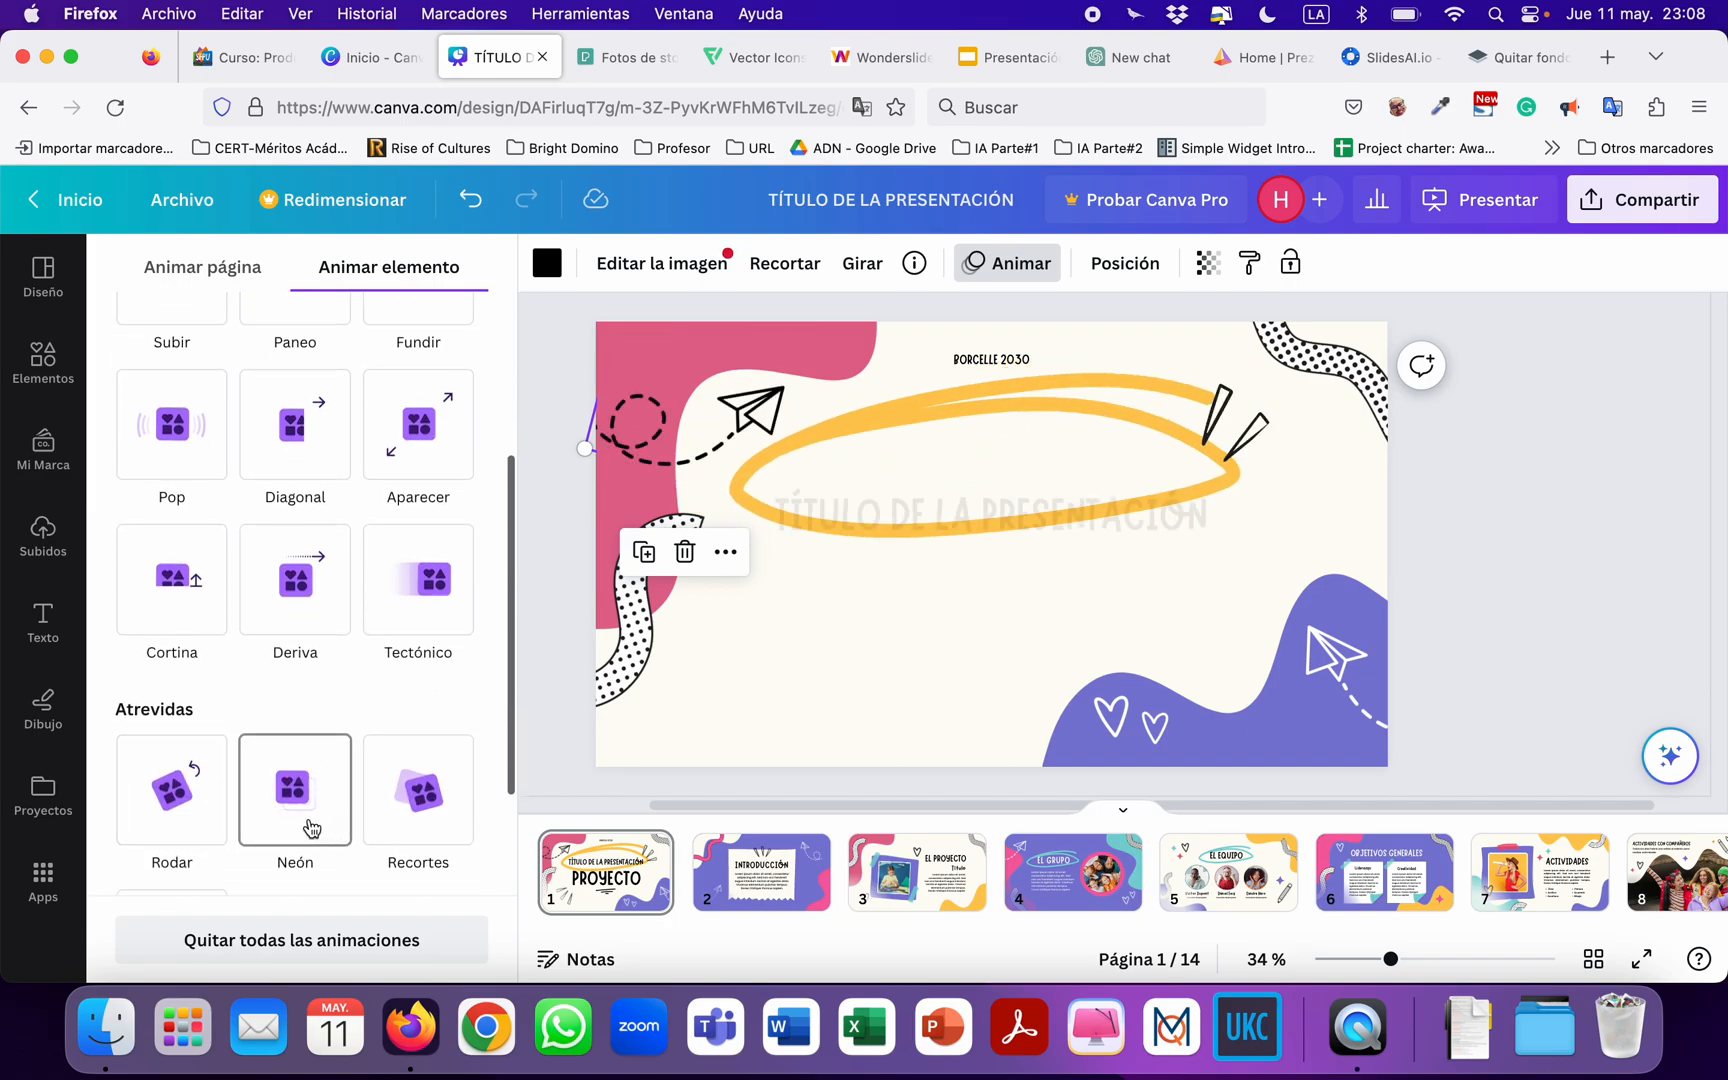
{"action": "left_click", "coordinate": [410, 822]}
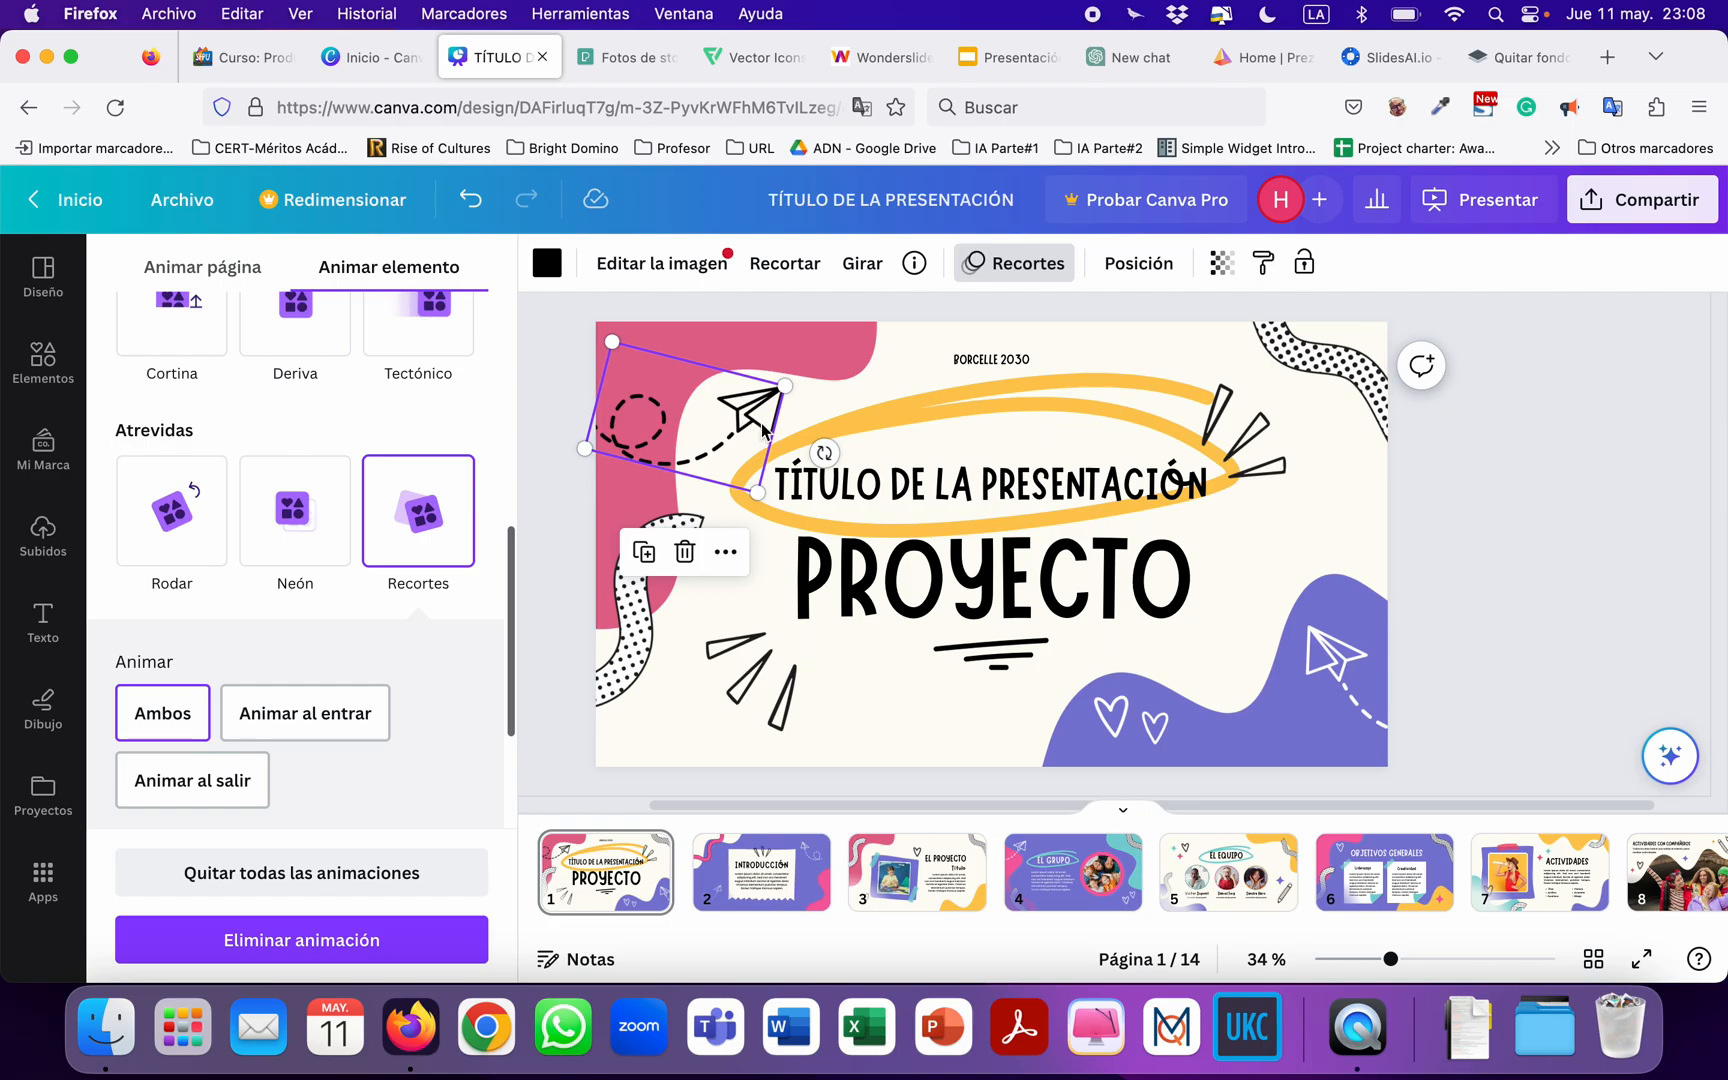
Apply the Pop animation to the yellow oval around the title and save the design.
{"action": "left_click", "coordinate": [775, 458]}
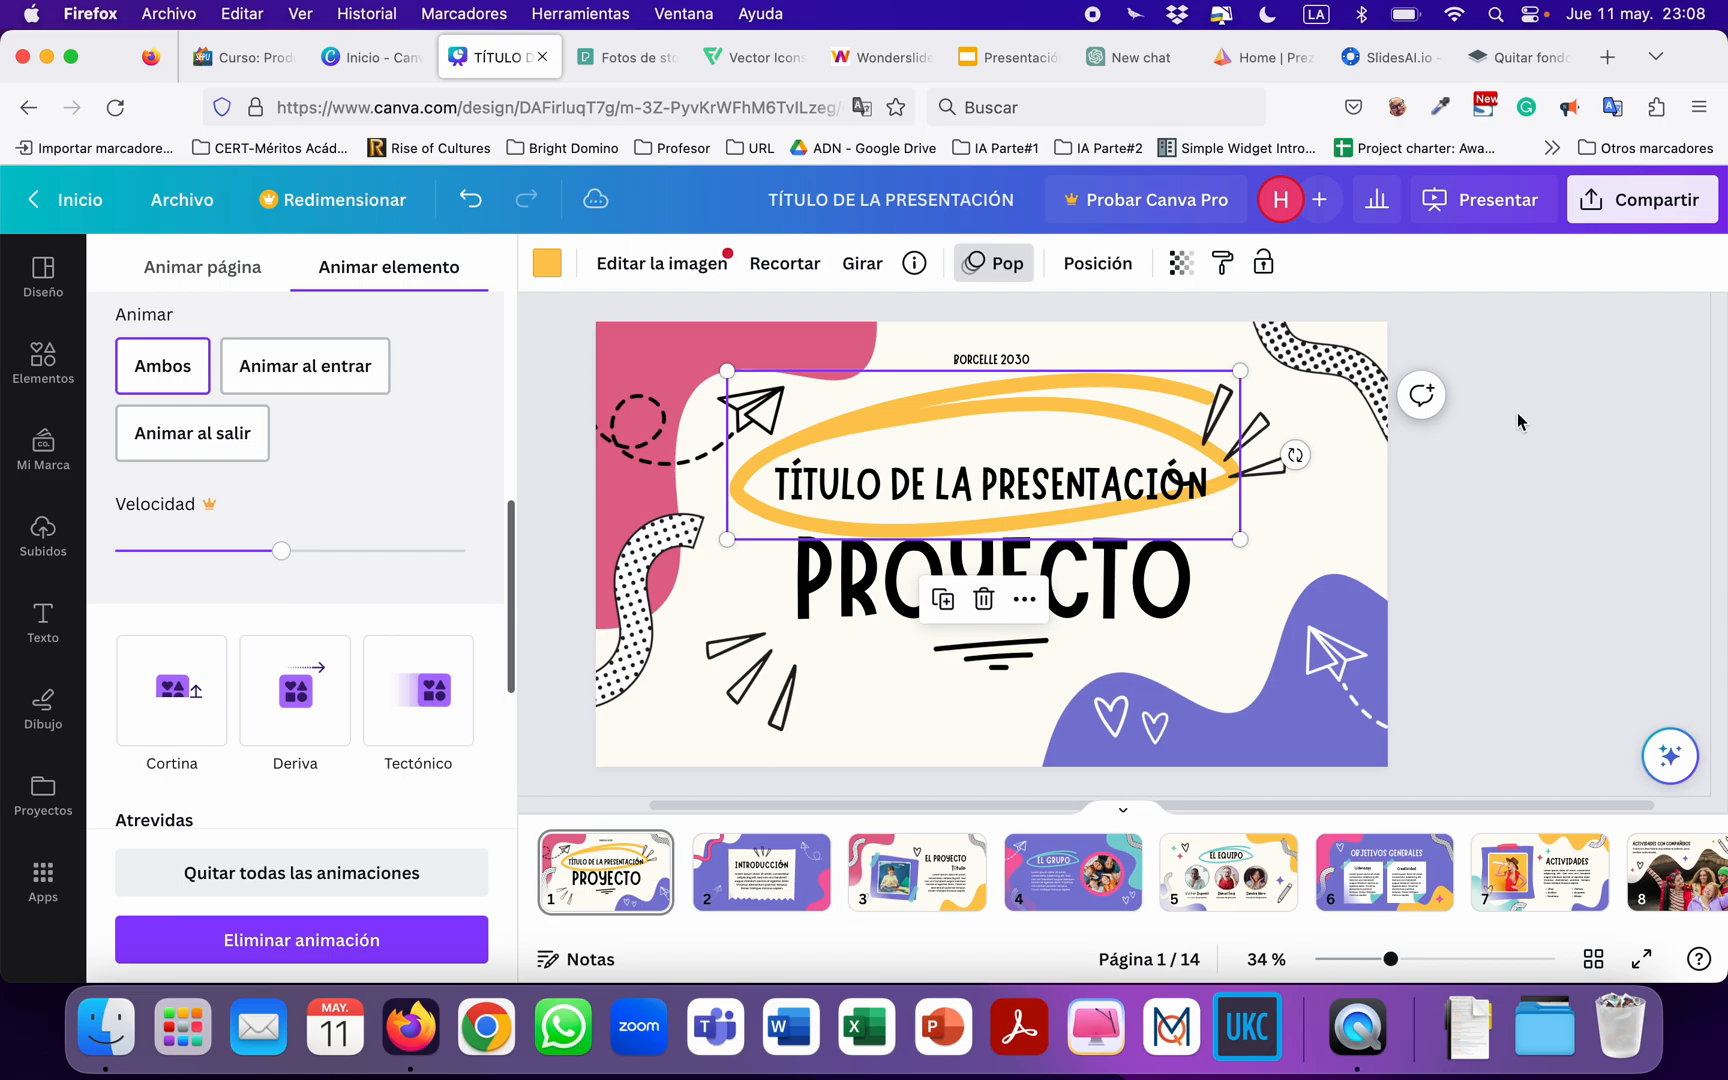
{"action": "left_click", "coordinate": [192, 205]}
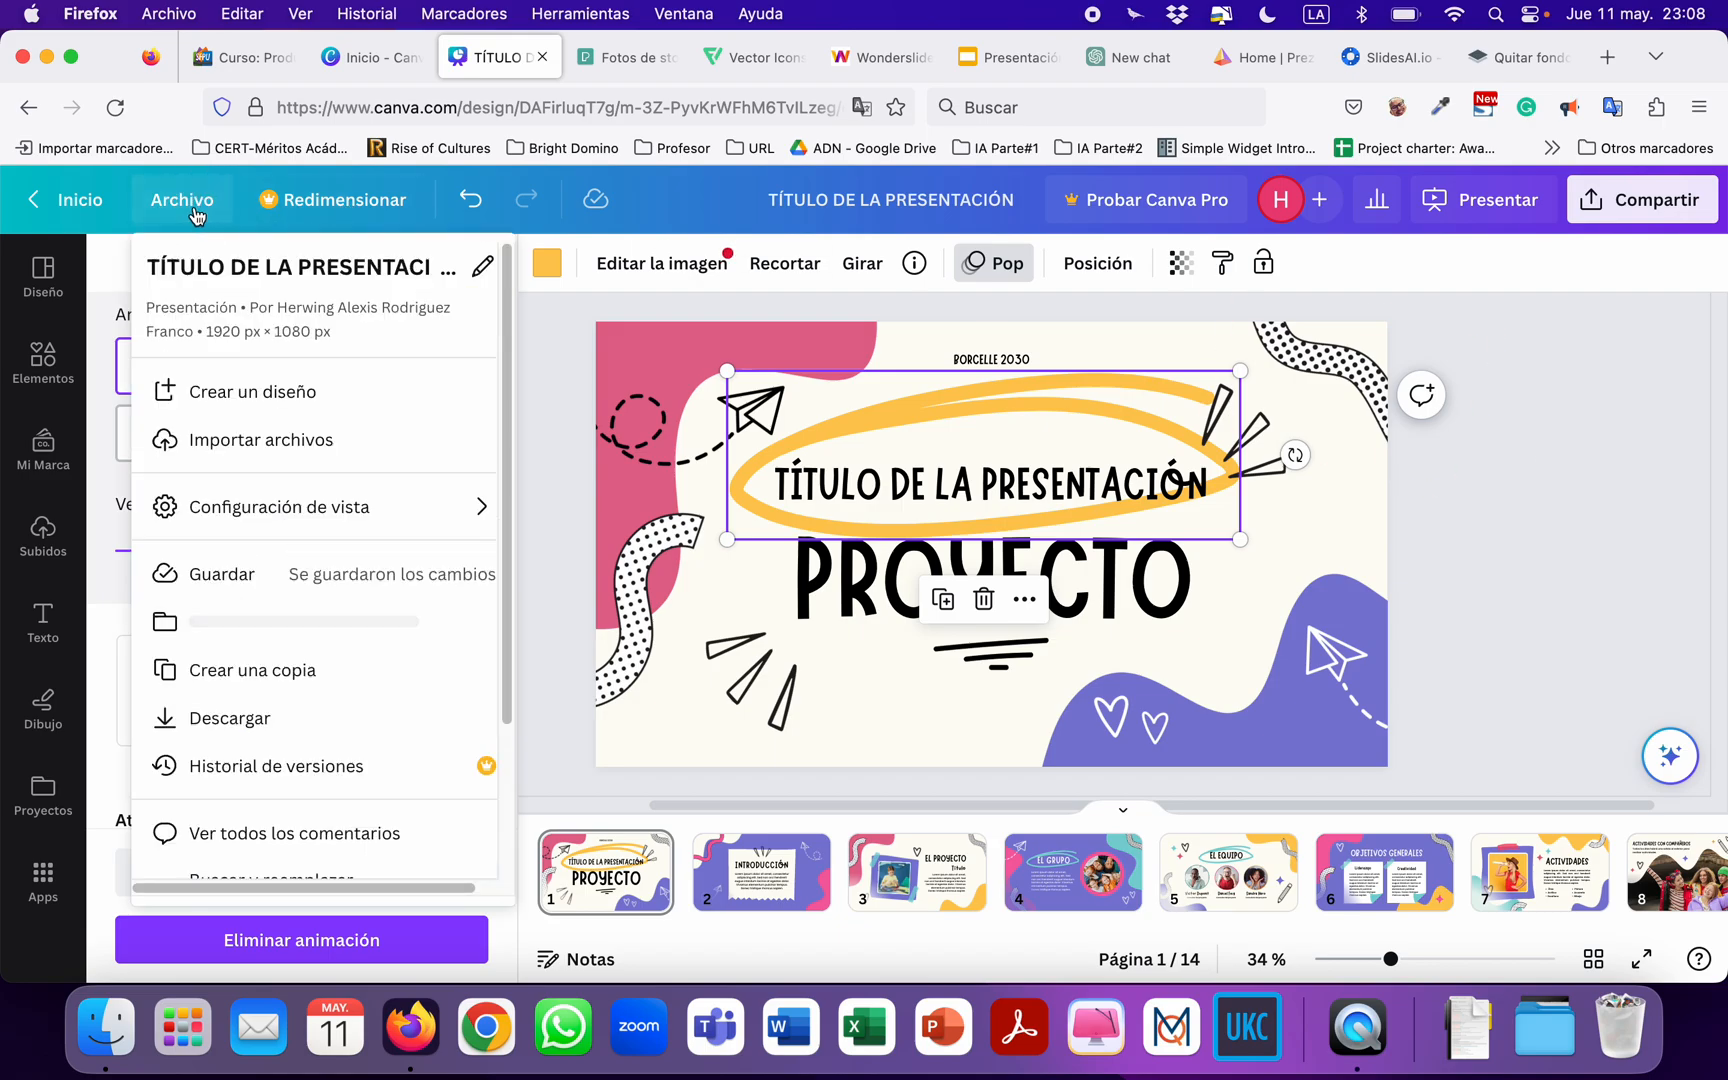
{"action": "left_click", "coordinate": [324, 573]}
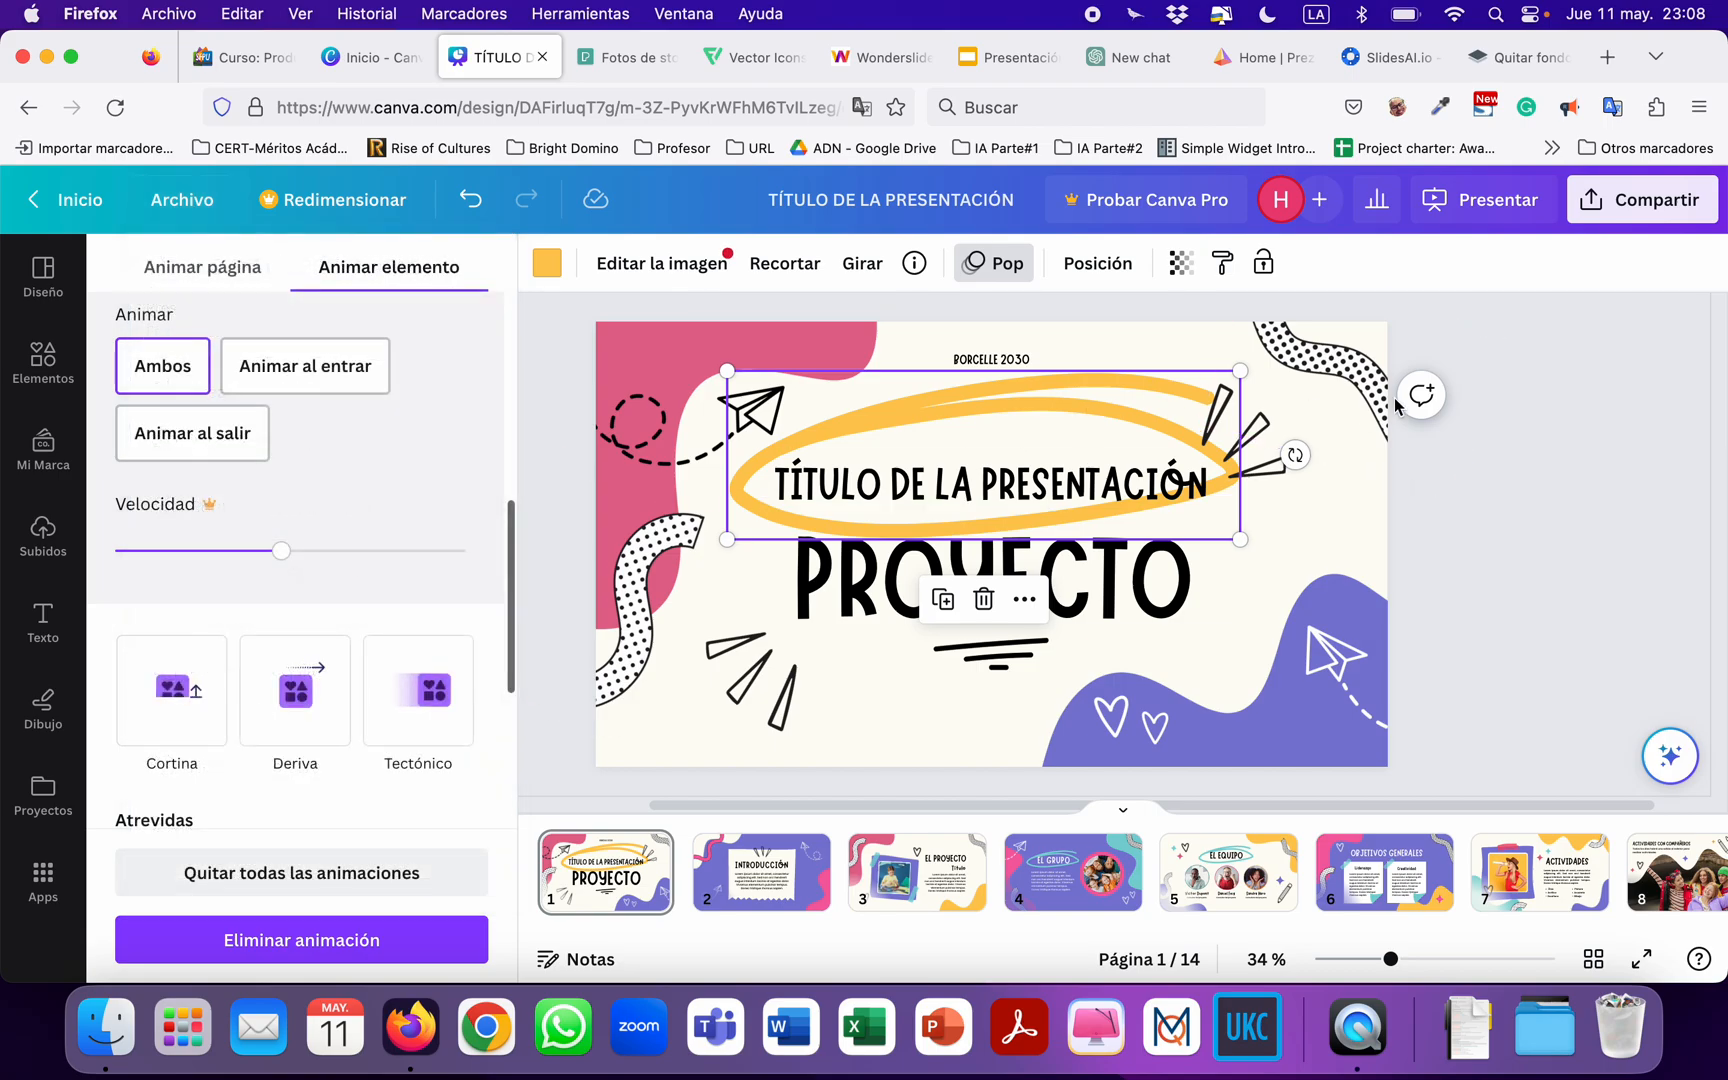
Present the design in full screen to preview the title page animations, and exit the presentation.
{"action": "left_click", "coordinate": [1497, 200]}
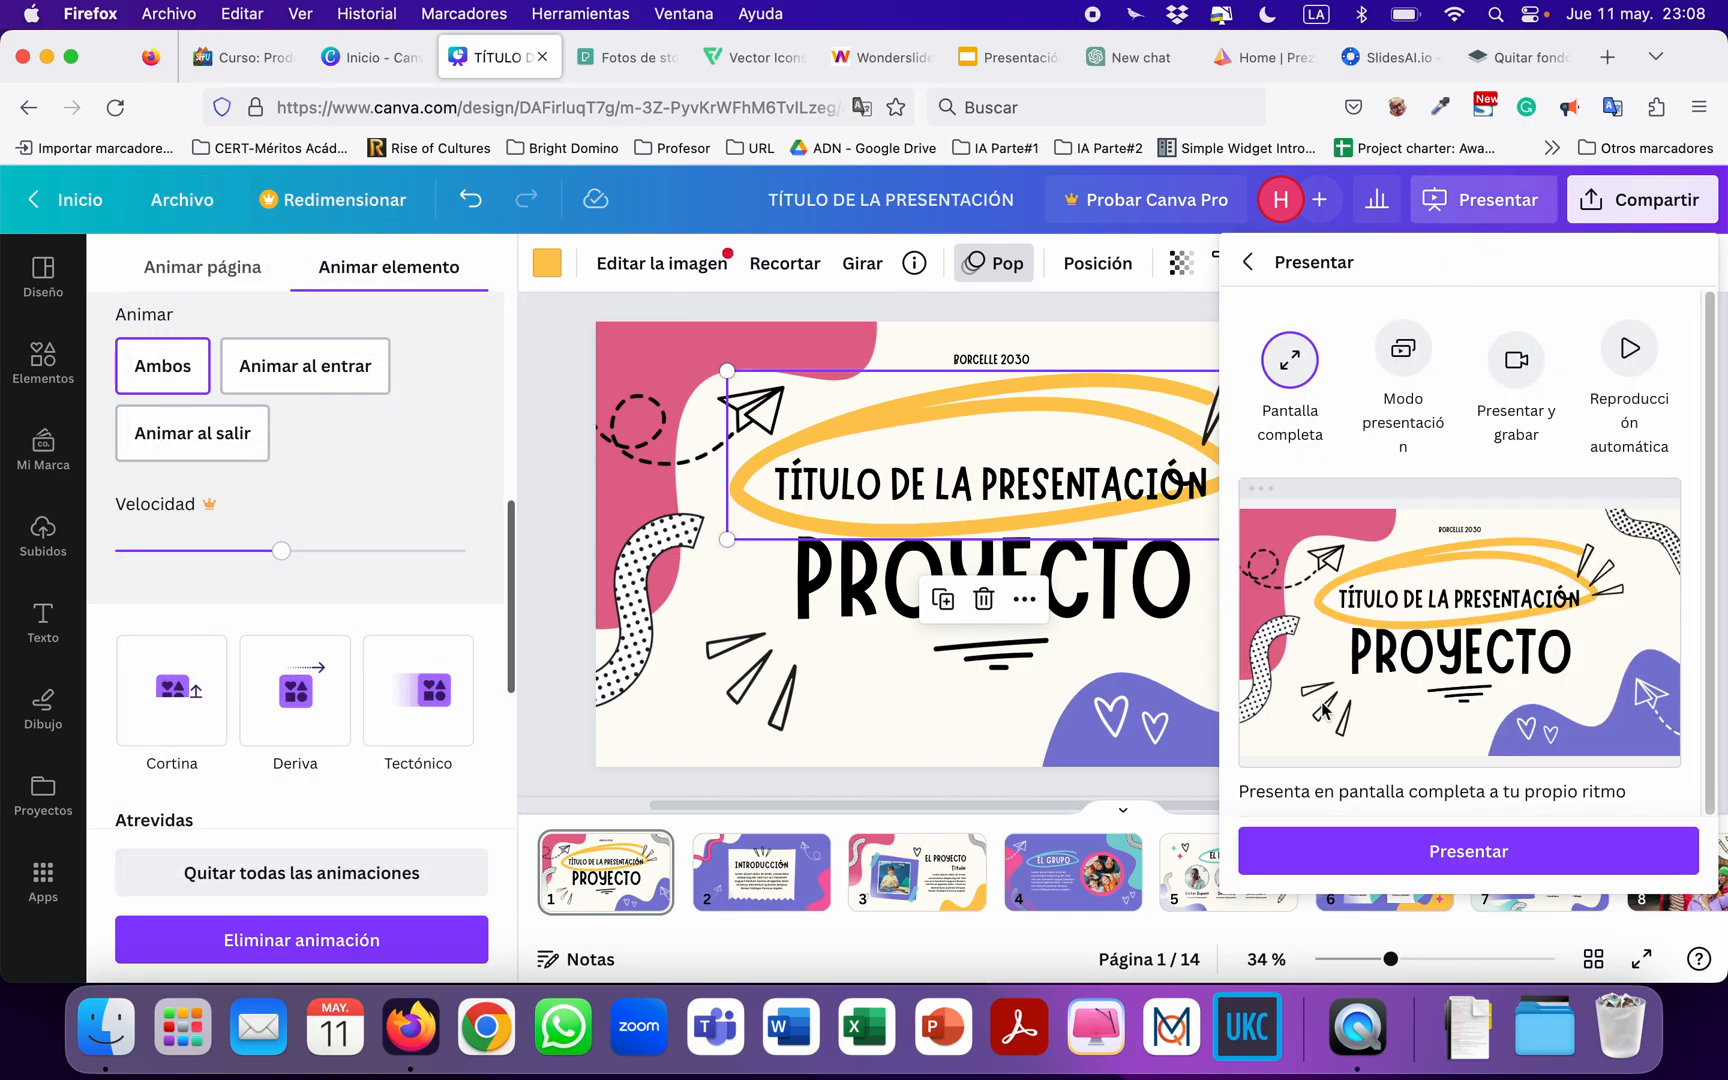
{"action": "left_click", "coordinate": [1418, 871]}
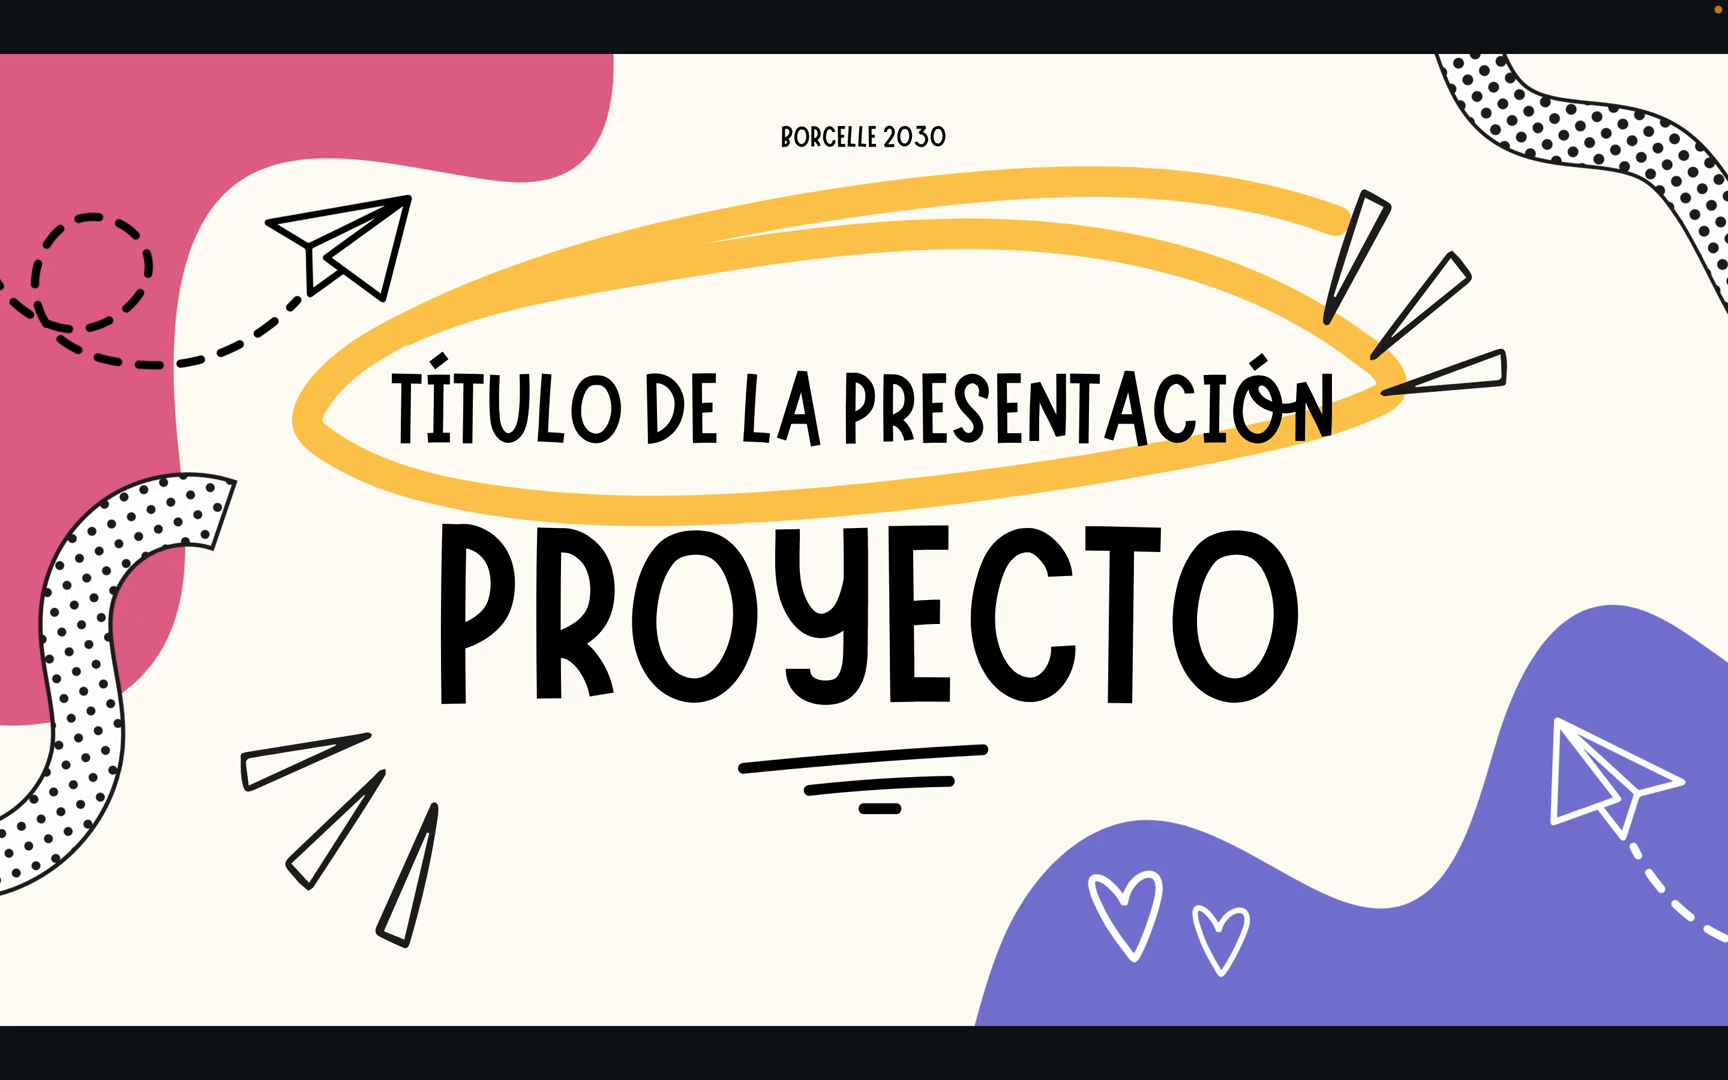
{"action": "key", "text": "Escape"}
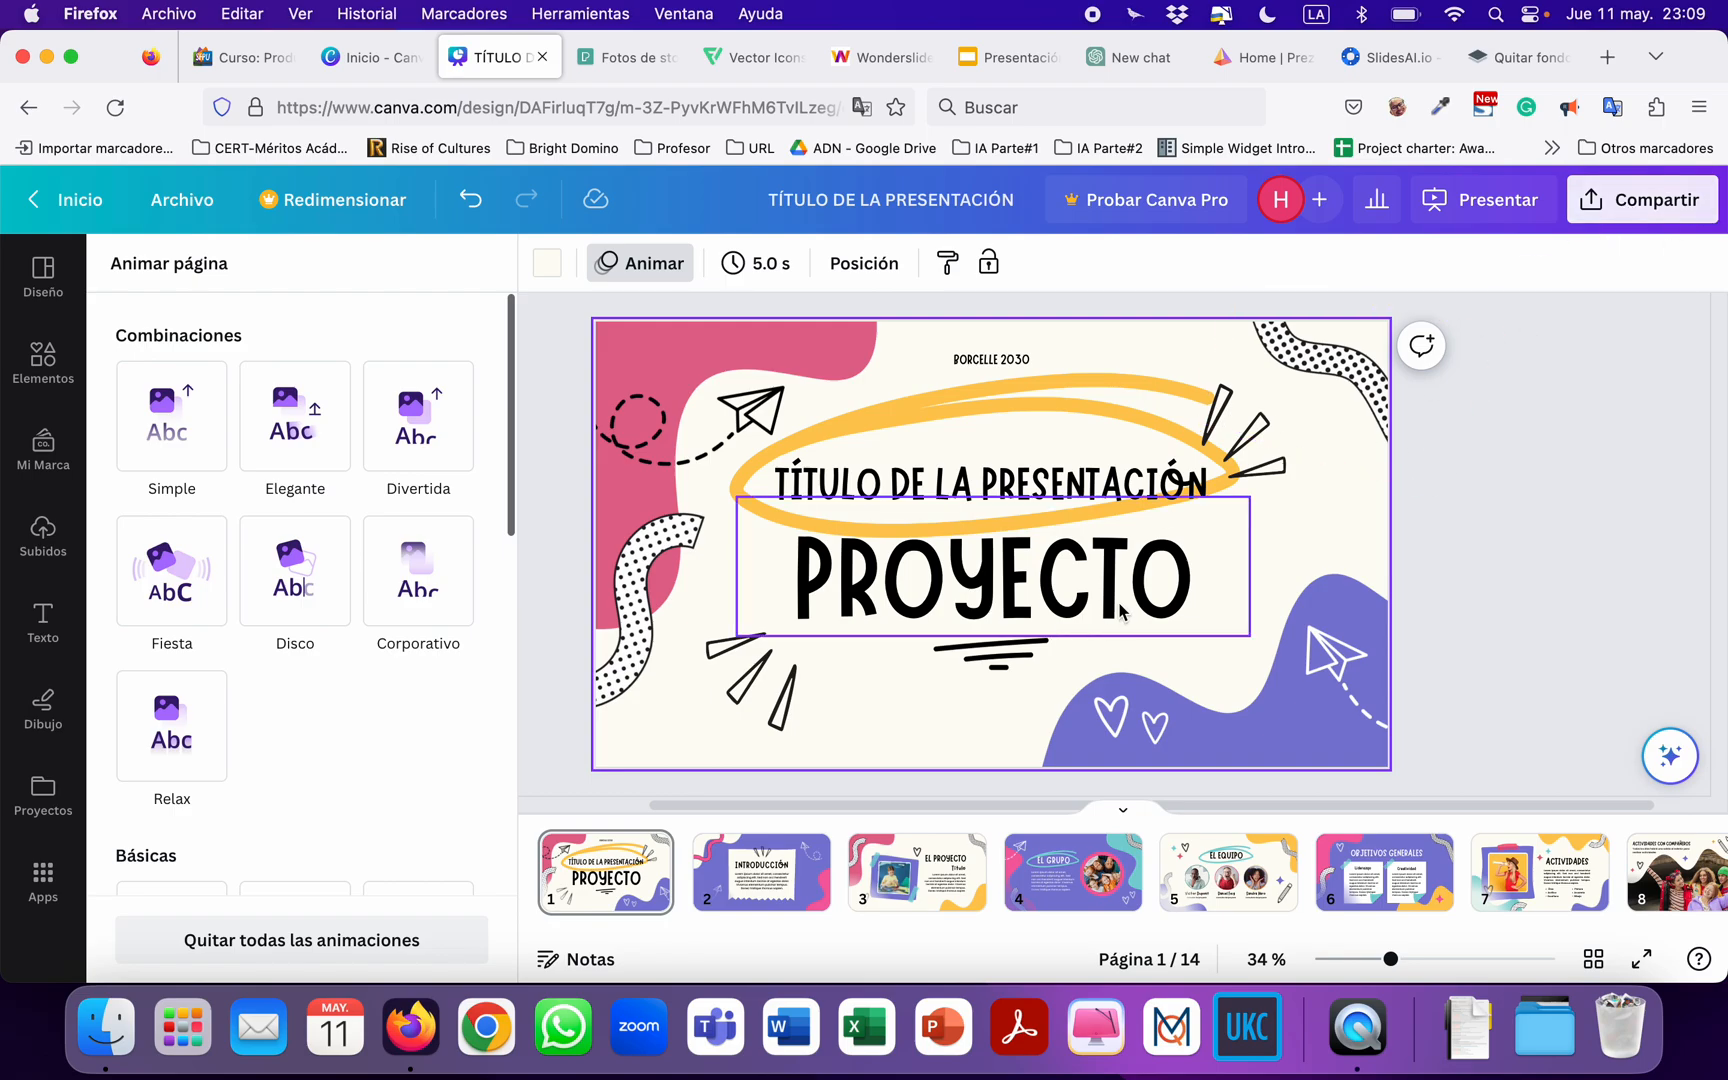
Open page 3, "El Proyecto", and search the elements for "JUEGOS", showing all photo results.
{"action": "left_click", "coordinate": [884, 893]}
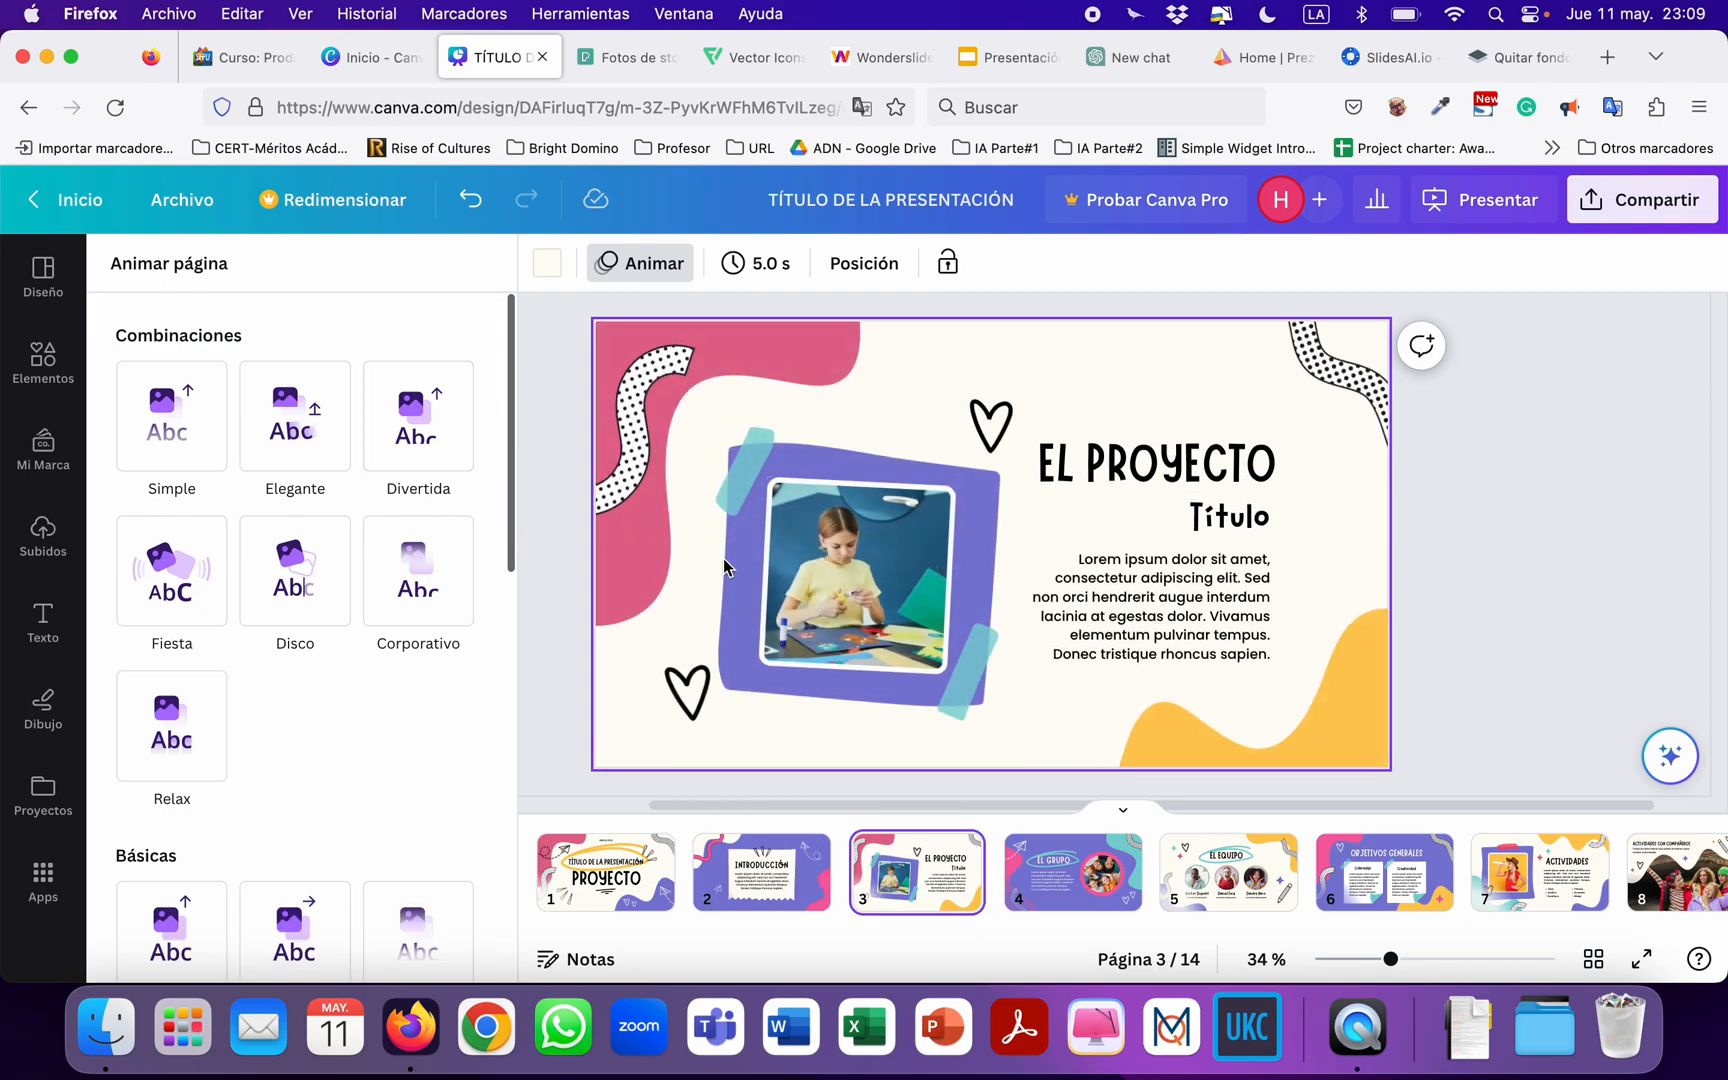
{"action": "left_click", "coordinate": [666, 274]}
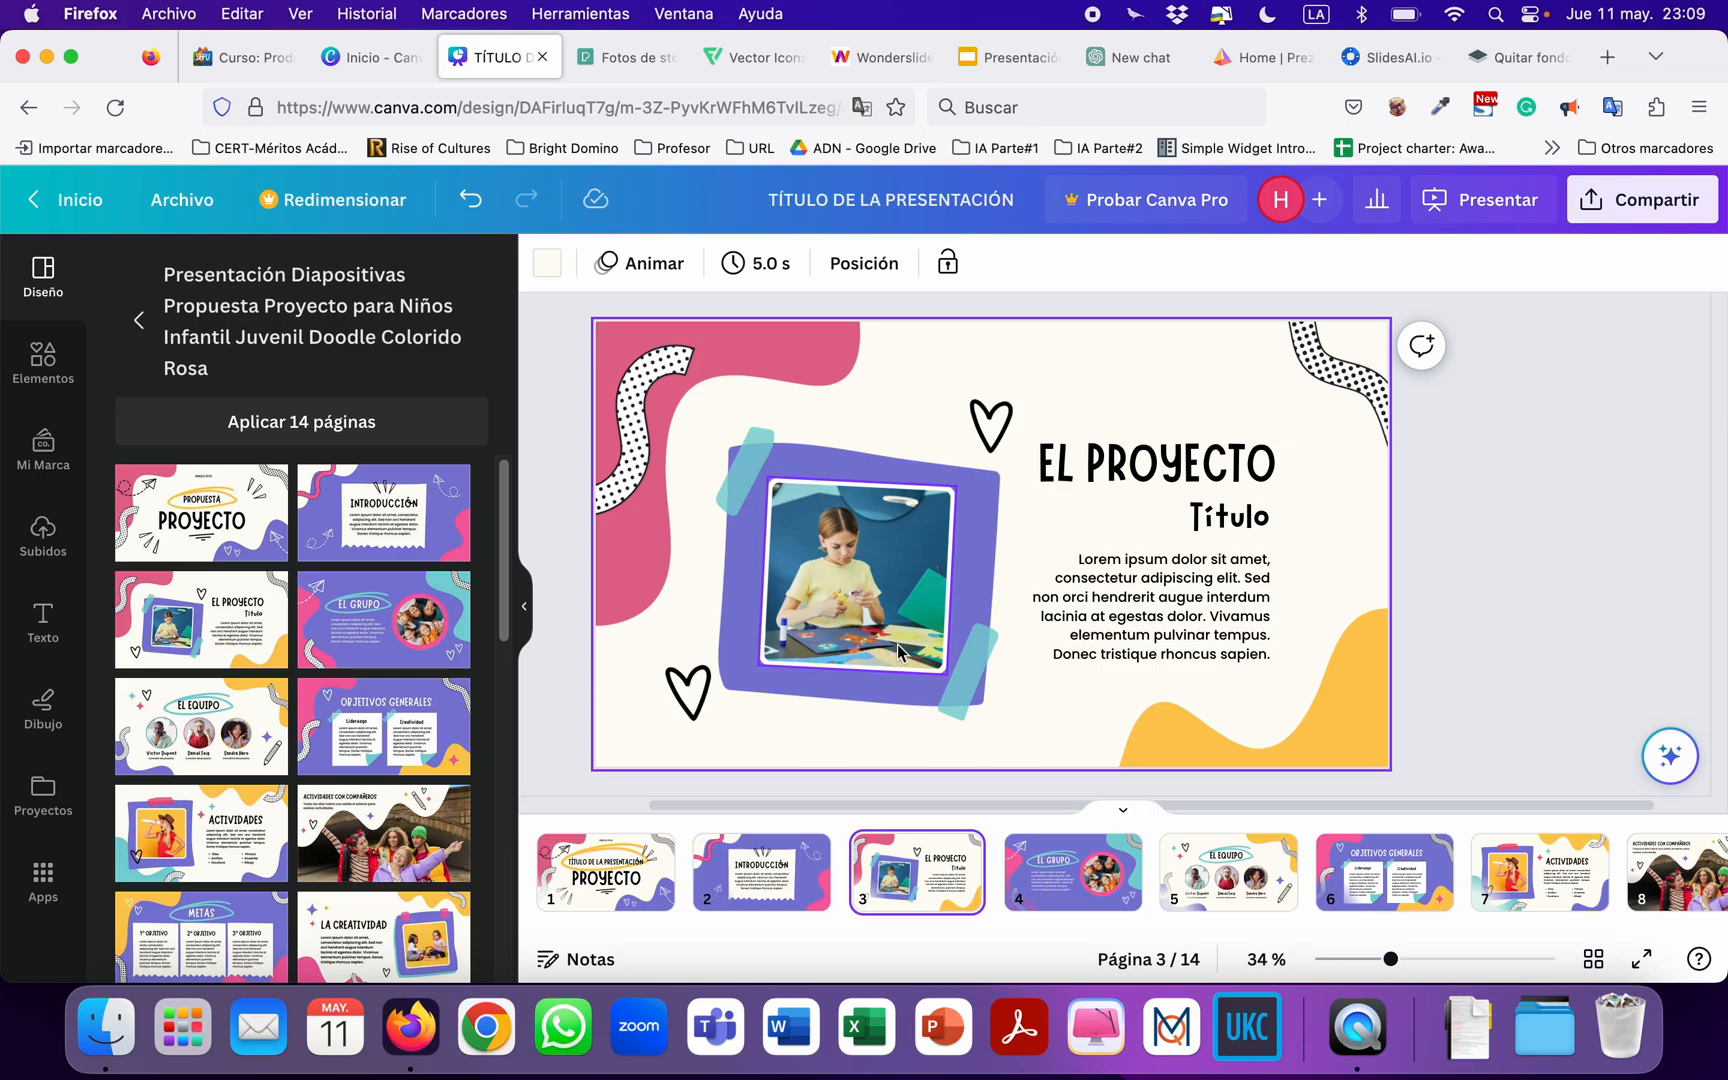
{"action": "left_click", "coordinate": [41, 385]}
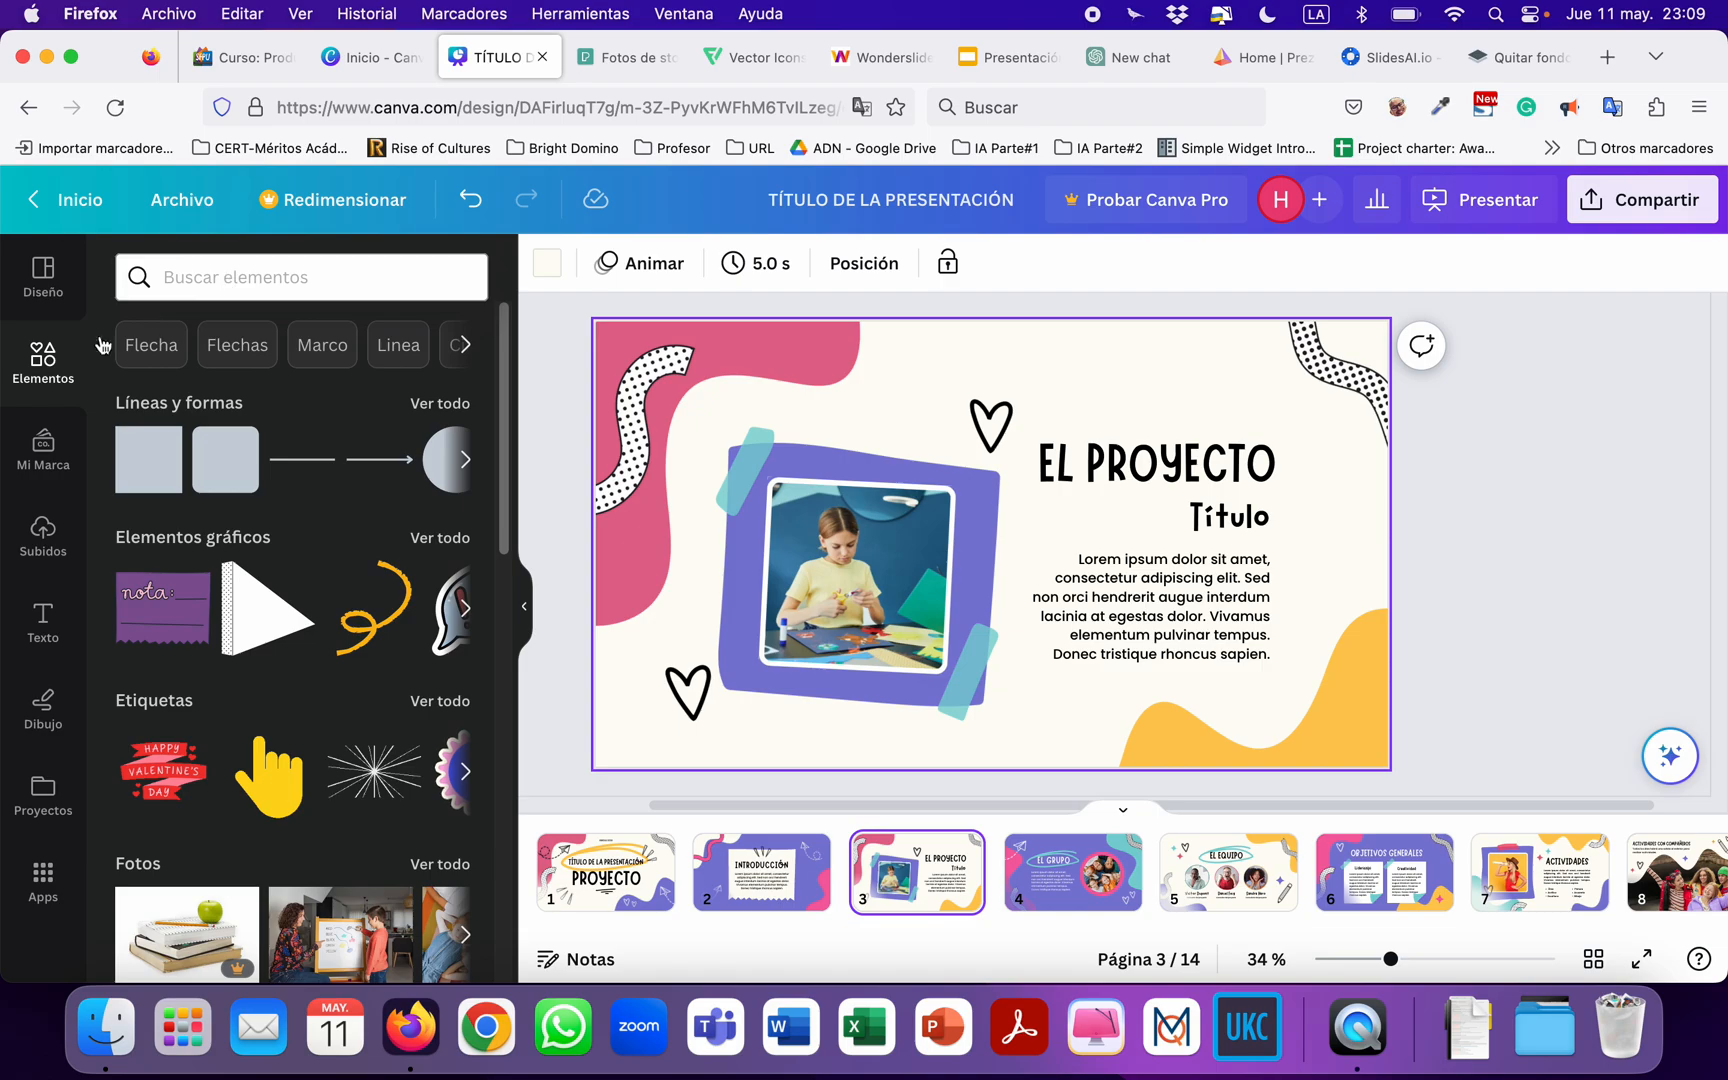
{"action": "left_click", "coordinate": [291, 280]}
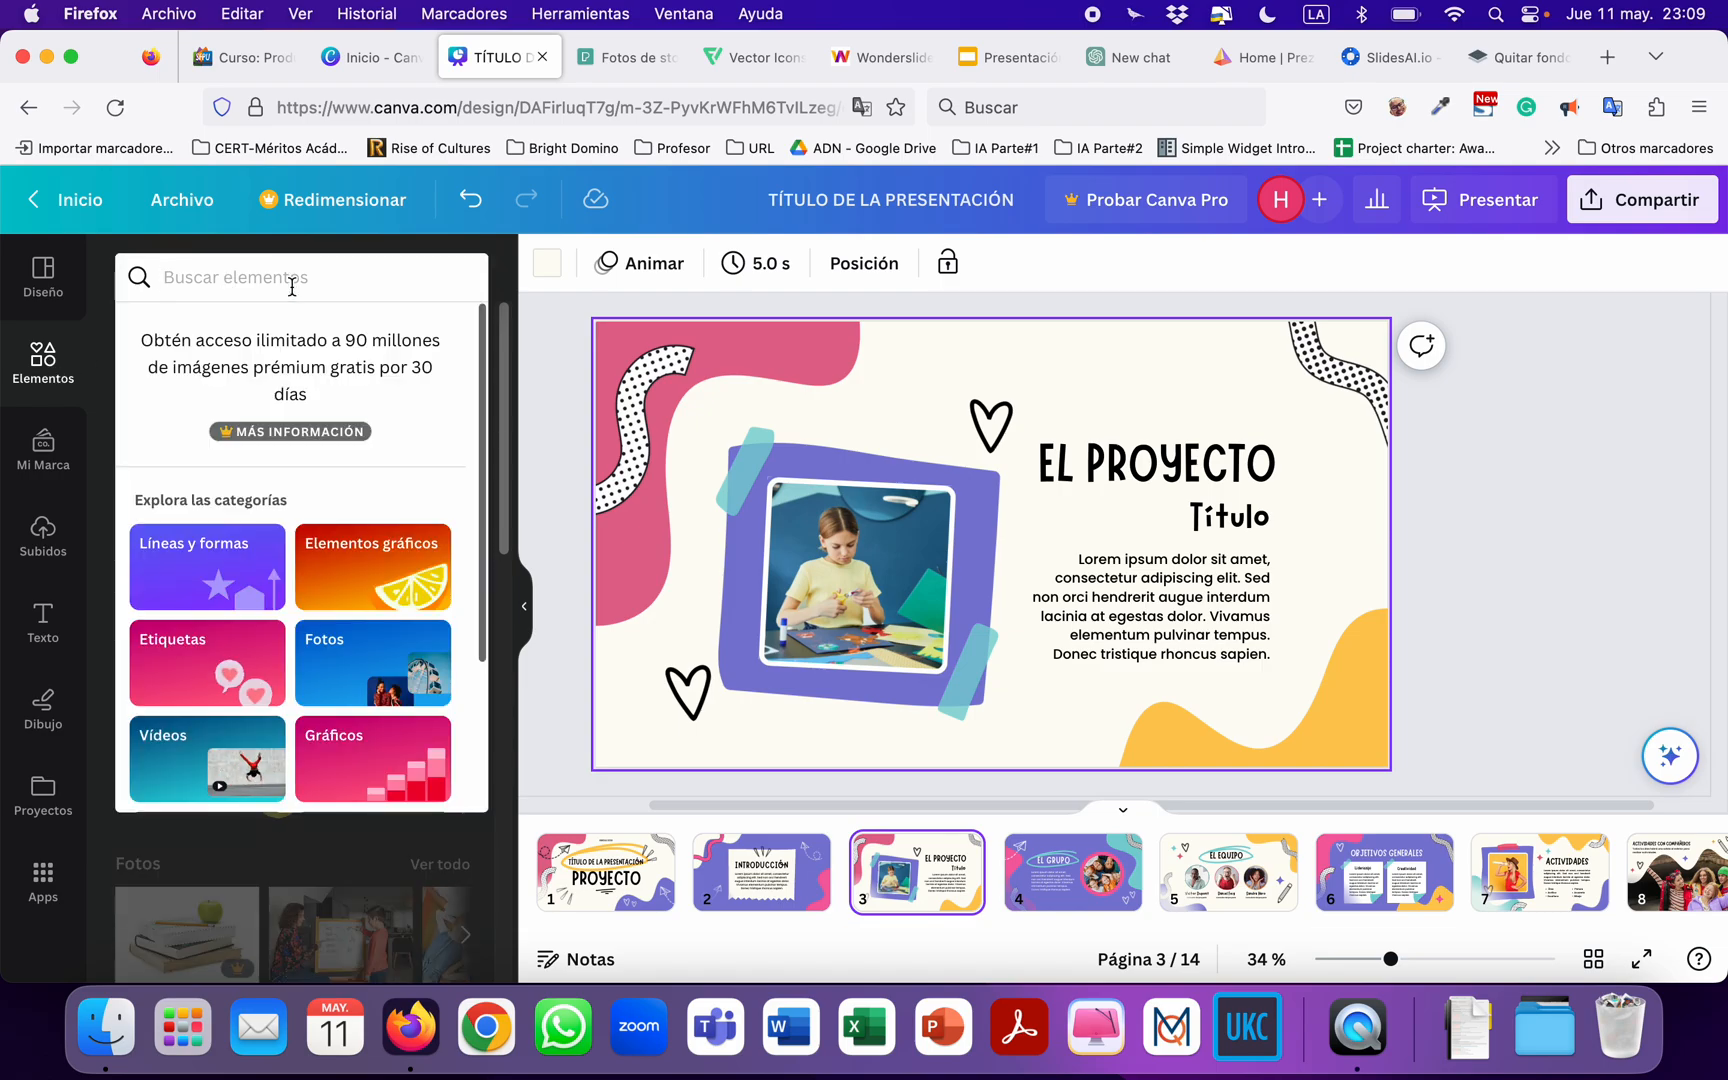
{"action": "type", "text": "JUEGOS"}
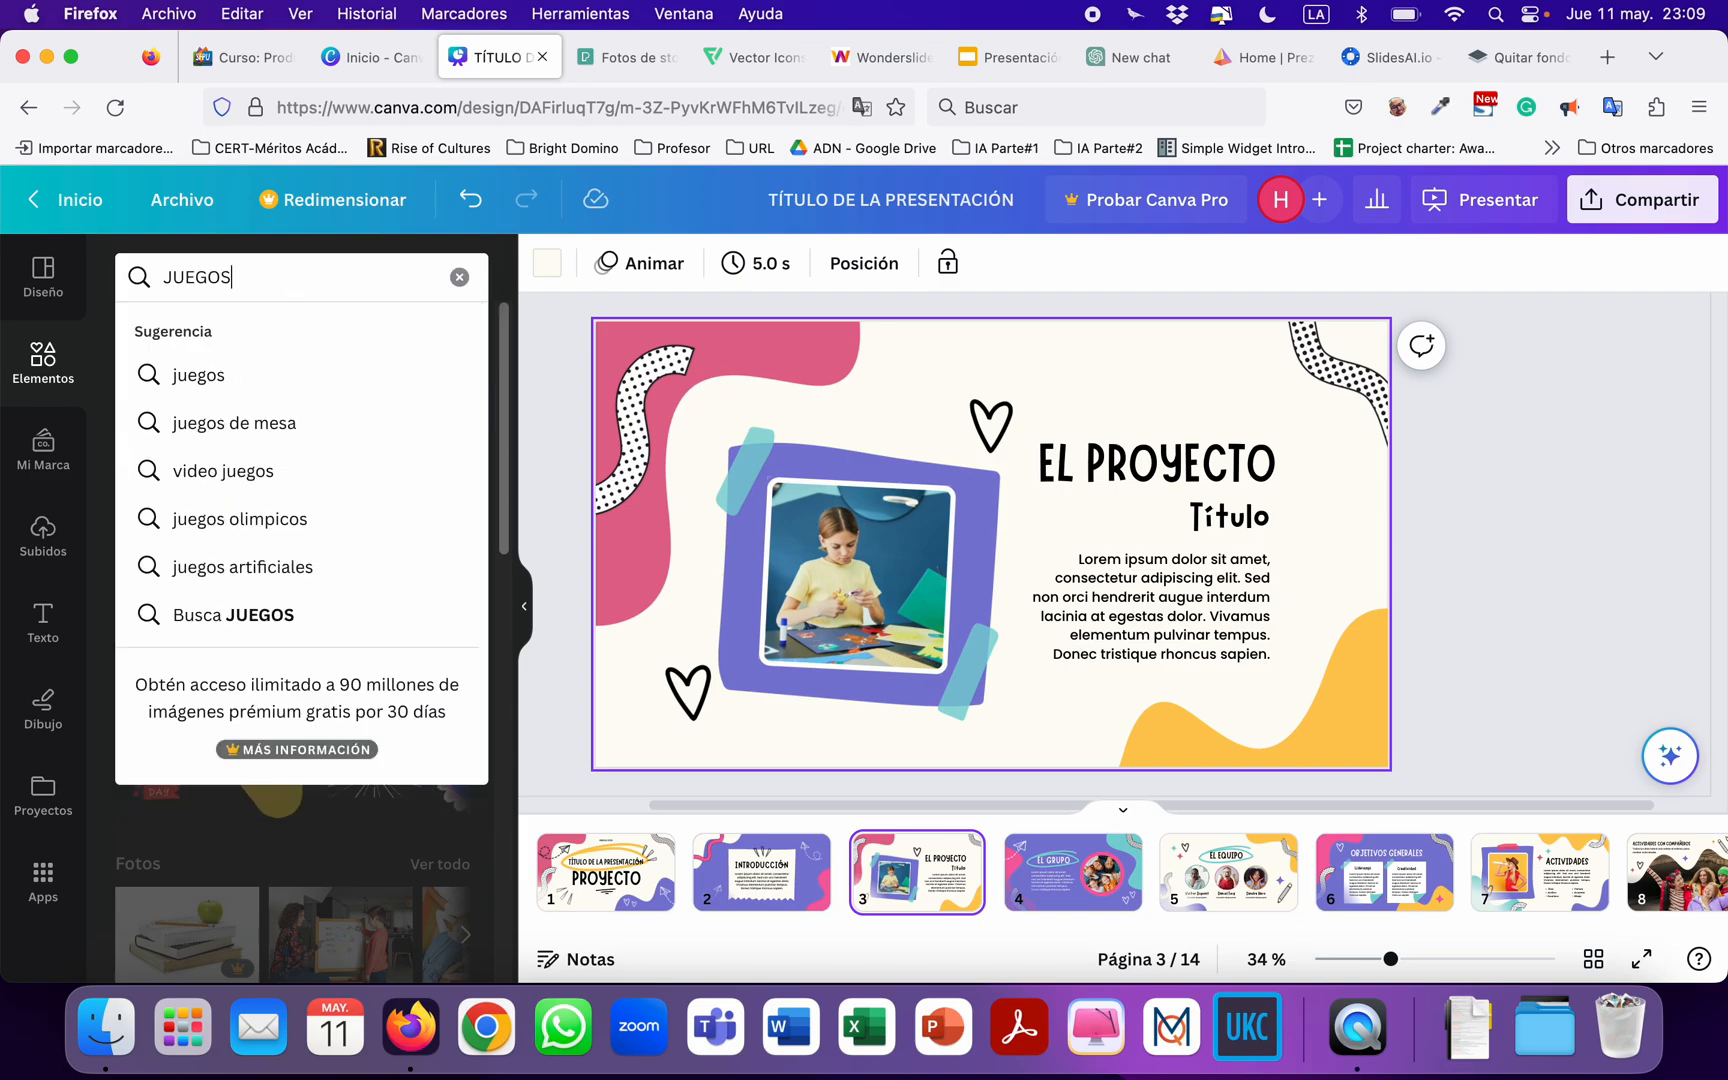
{"action": "key", "text": "Return"}
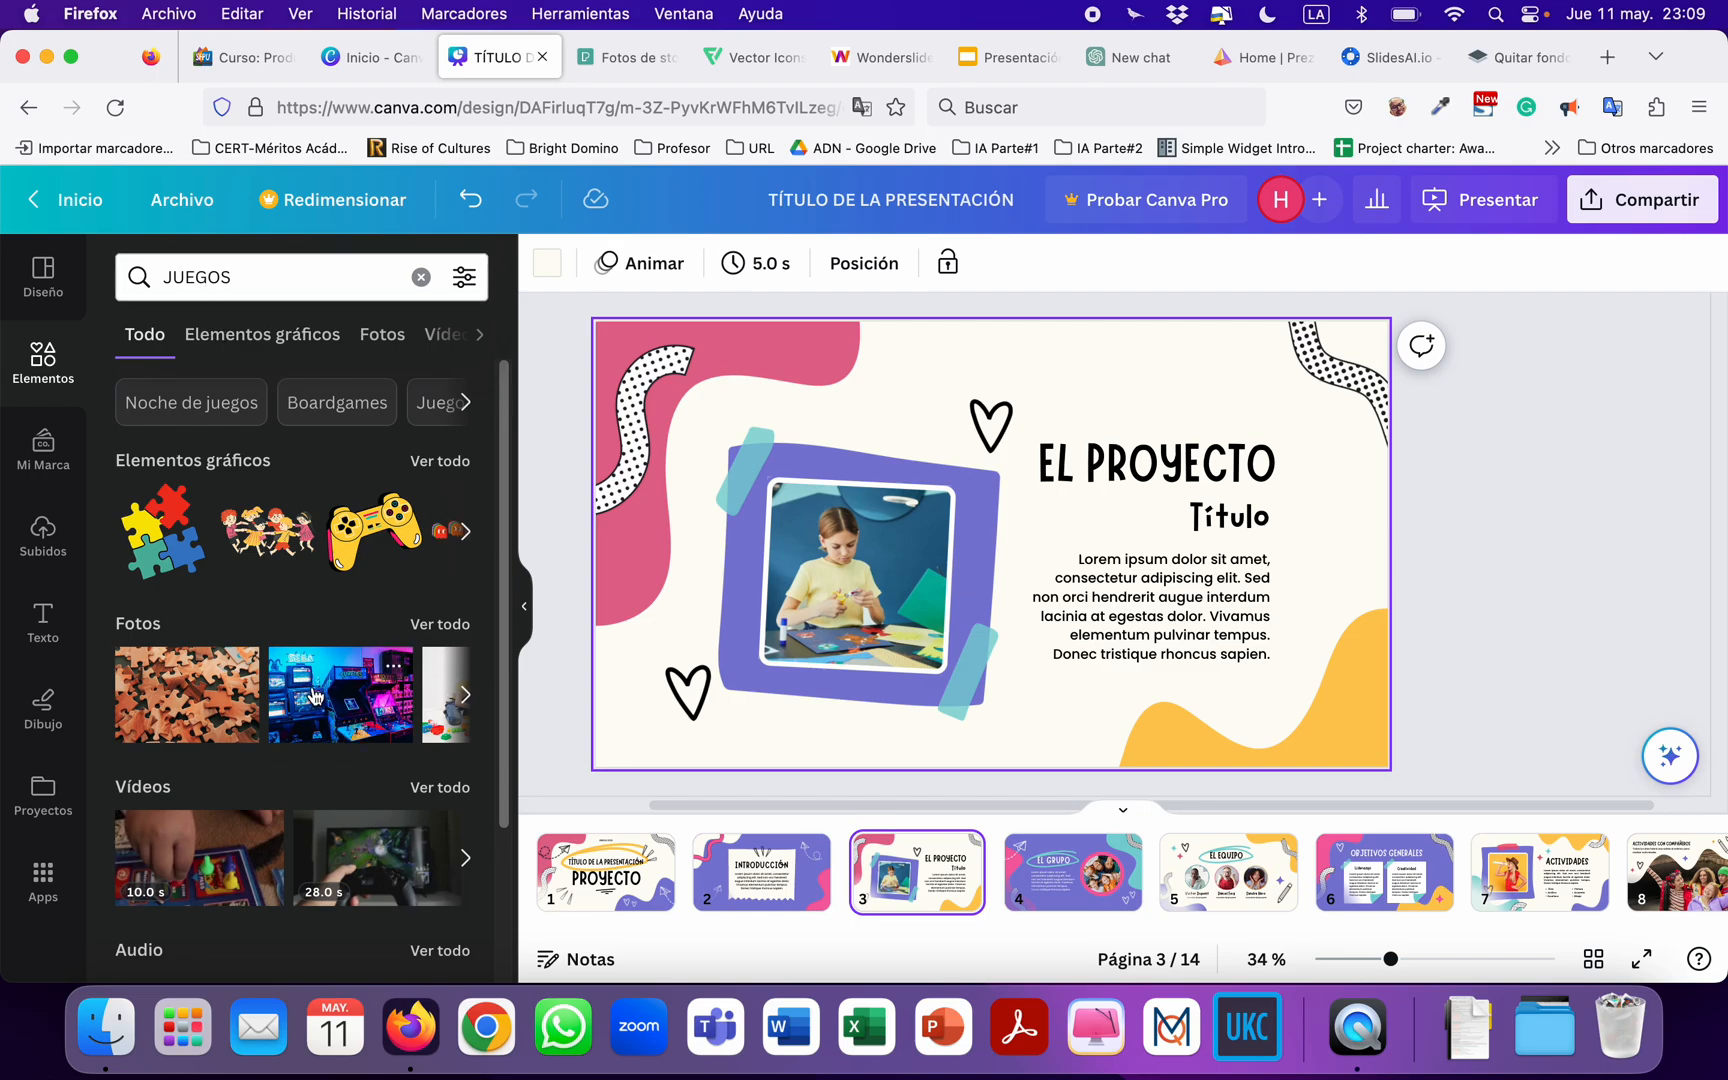
{"action": "left_click", "coordinate": [436, 628]}
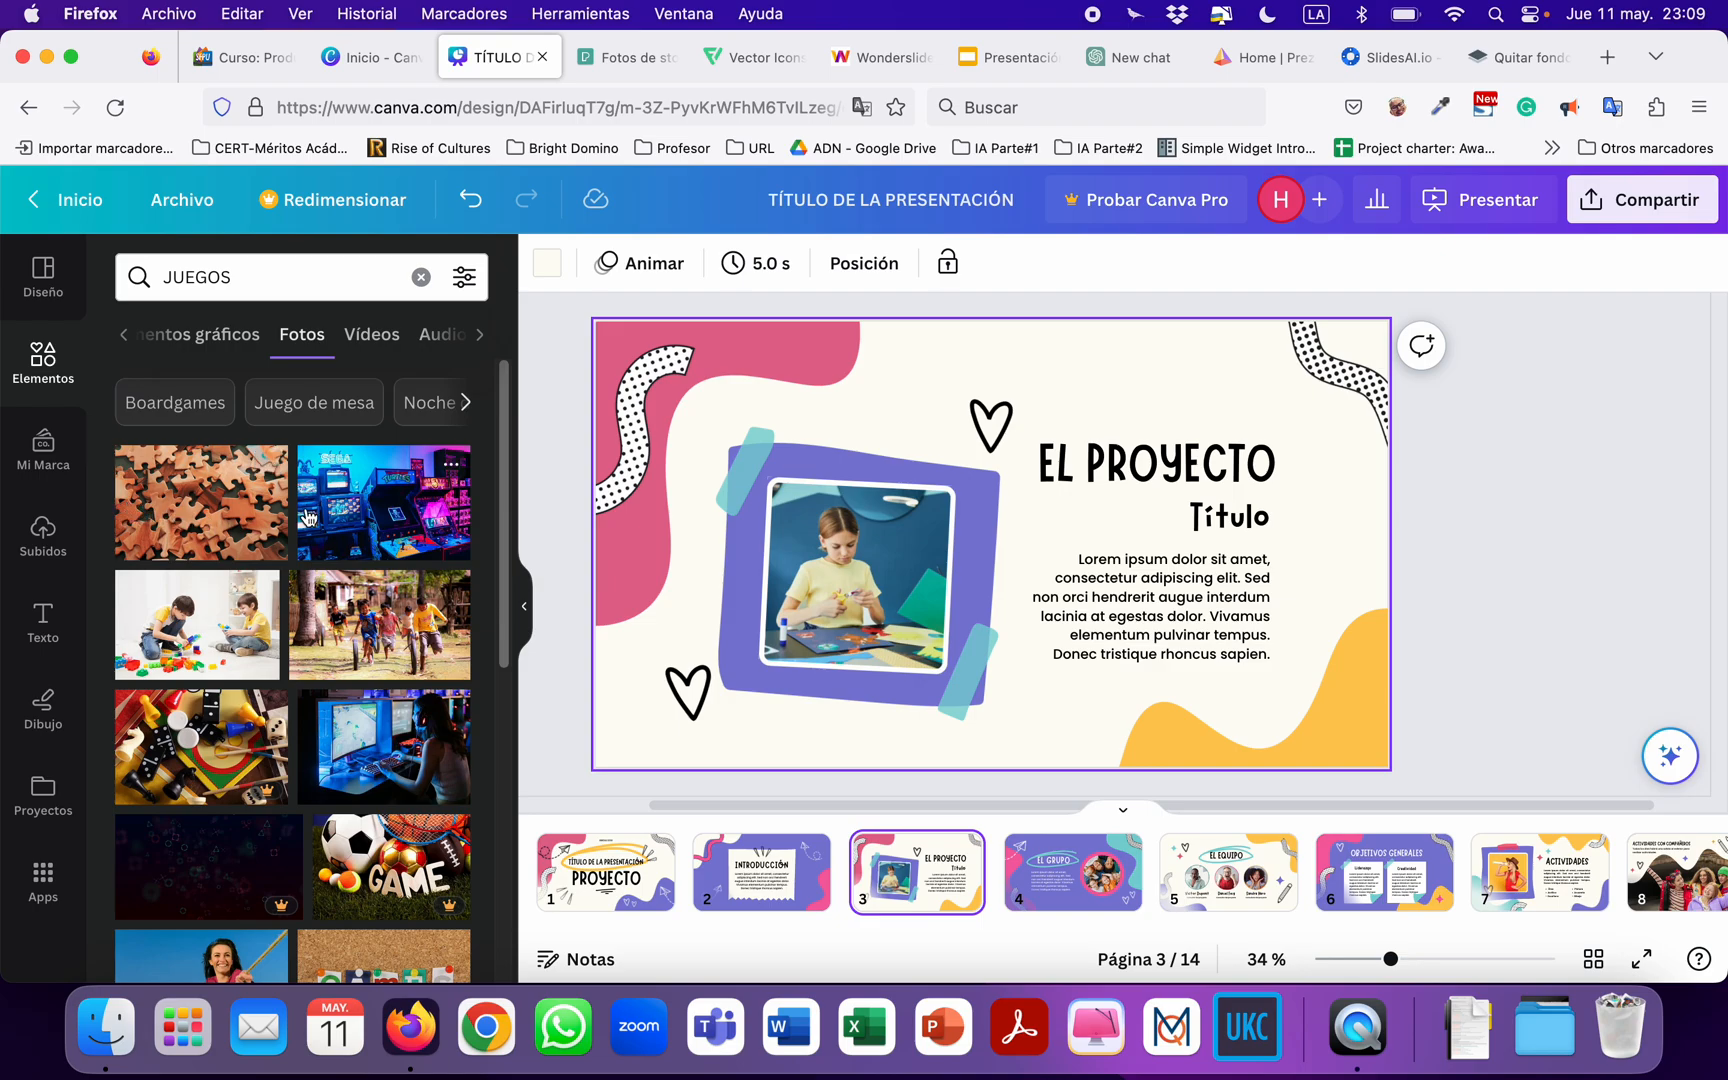
Examine the colour, orientation and animation filters offered for the photo search, leaving them unset.
{"action": "left_click", "coordinate": [466, 279]}
{"action": "scroll", "coordinate": [258, 570], "scroll_direction": "down", "scroll_amount": 3}
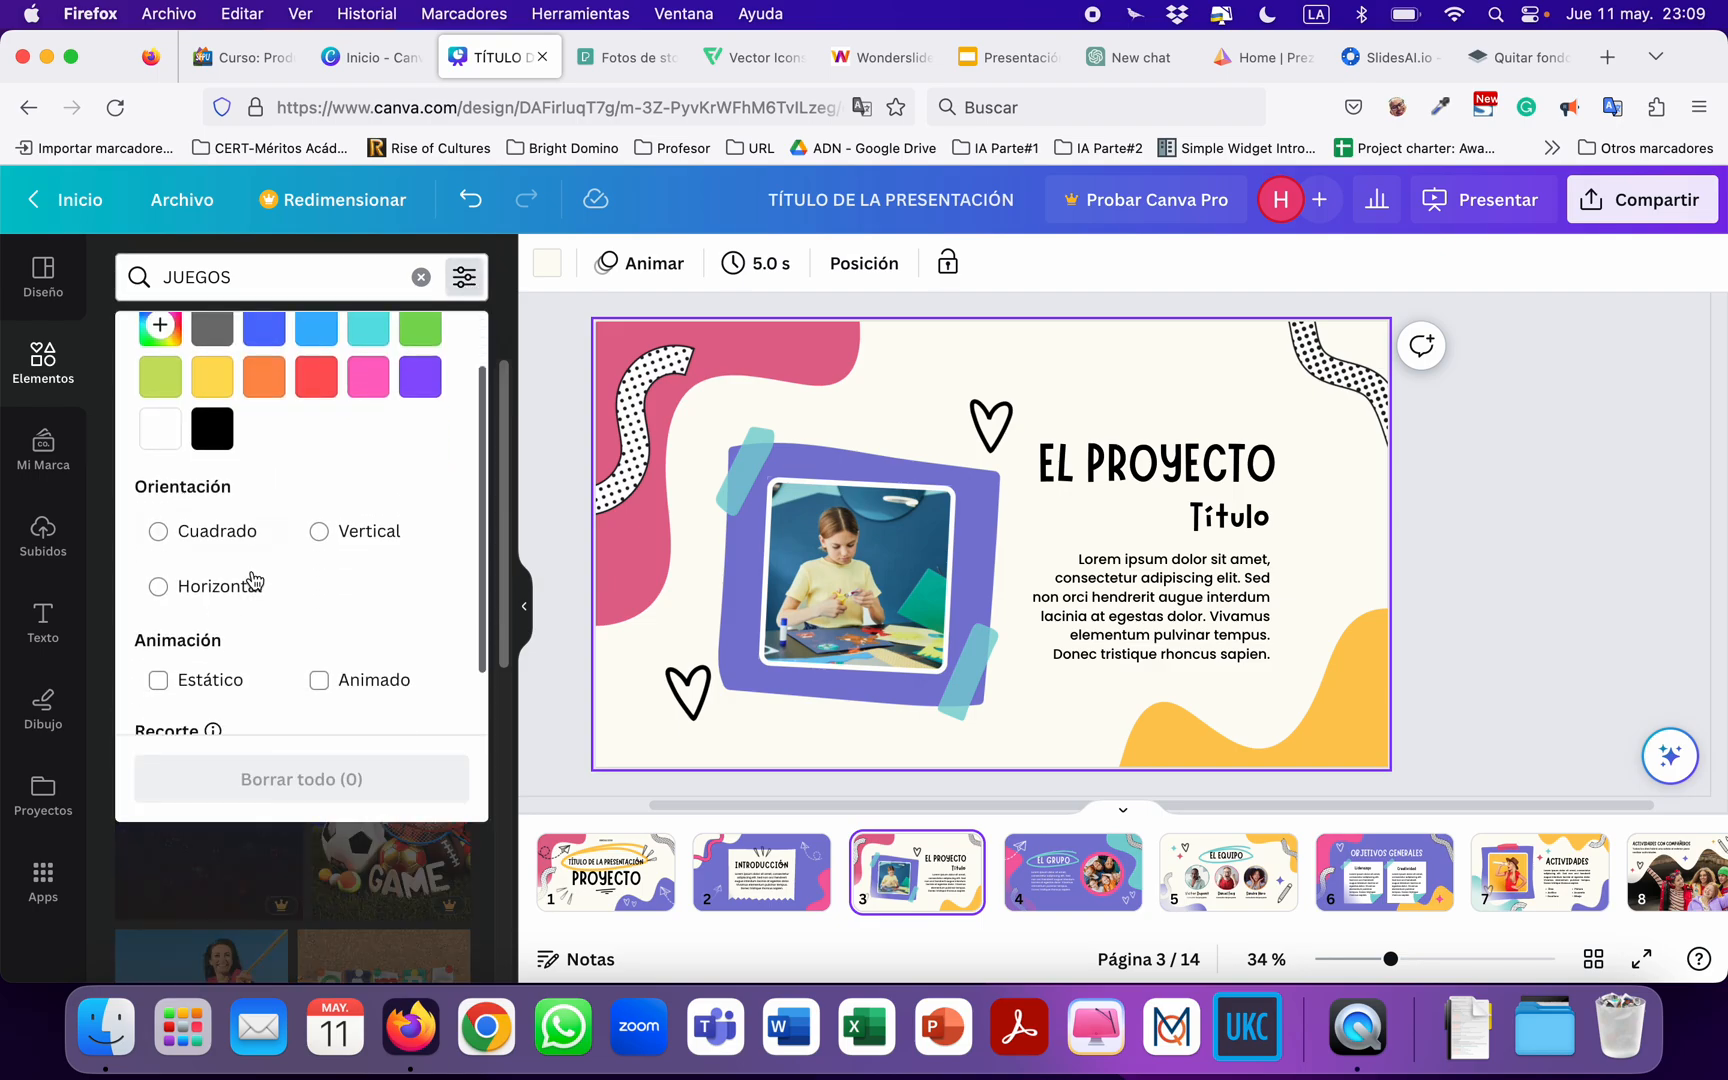
{"action": "scroll", "coordinate": [251, 568], "scroll_direction": "up", "scroll_amount": 3}
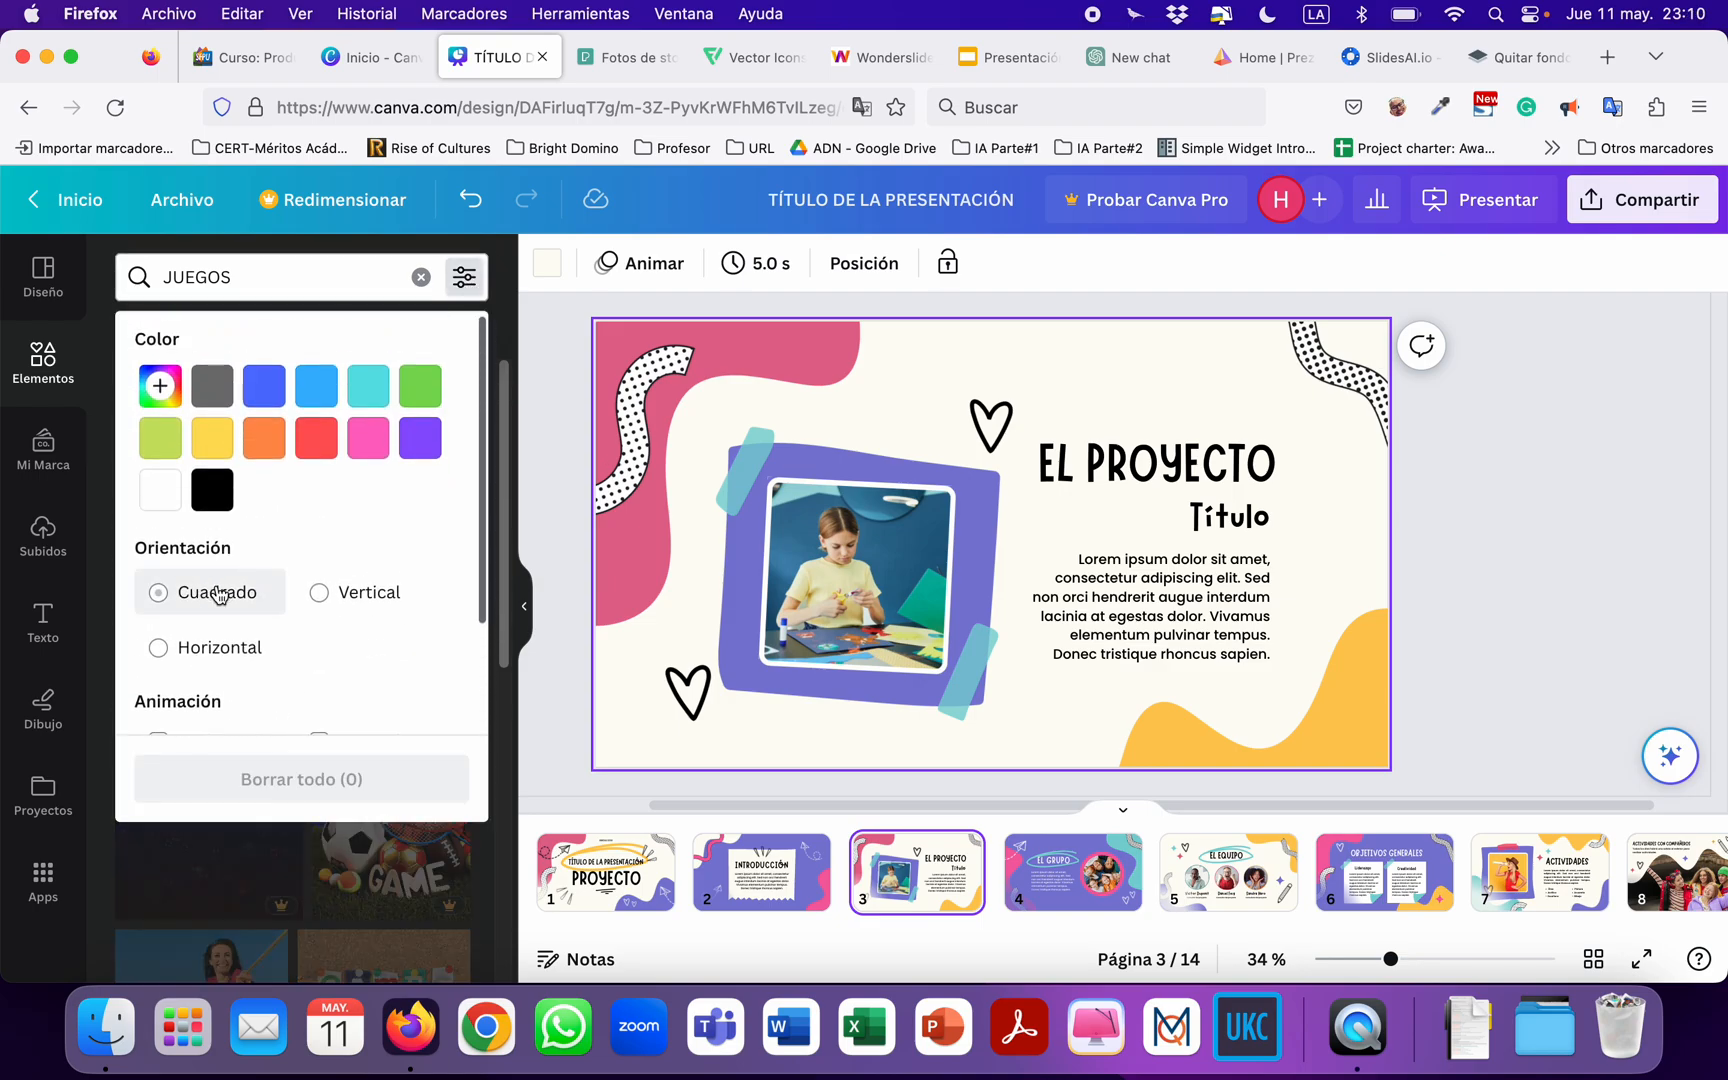
{"action": "scroll", "coordinate": [220, 570], "scroll_direction": "down", "scroll_amount": 3}
{"action": "scroll", "coordinate": [215, 540], "scroll_direction": "up", "scroll_amount": 2}
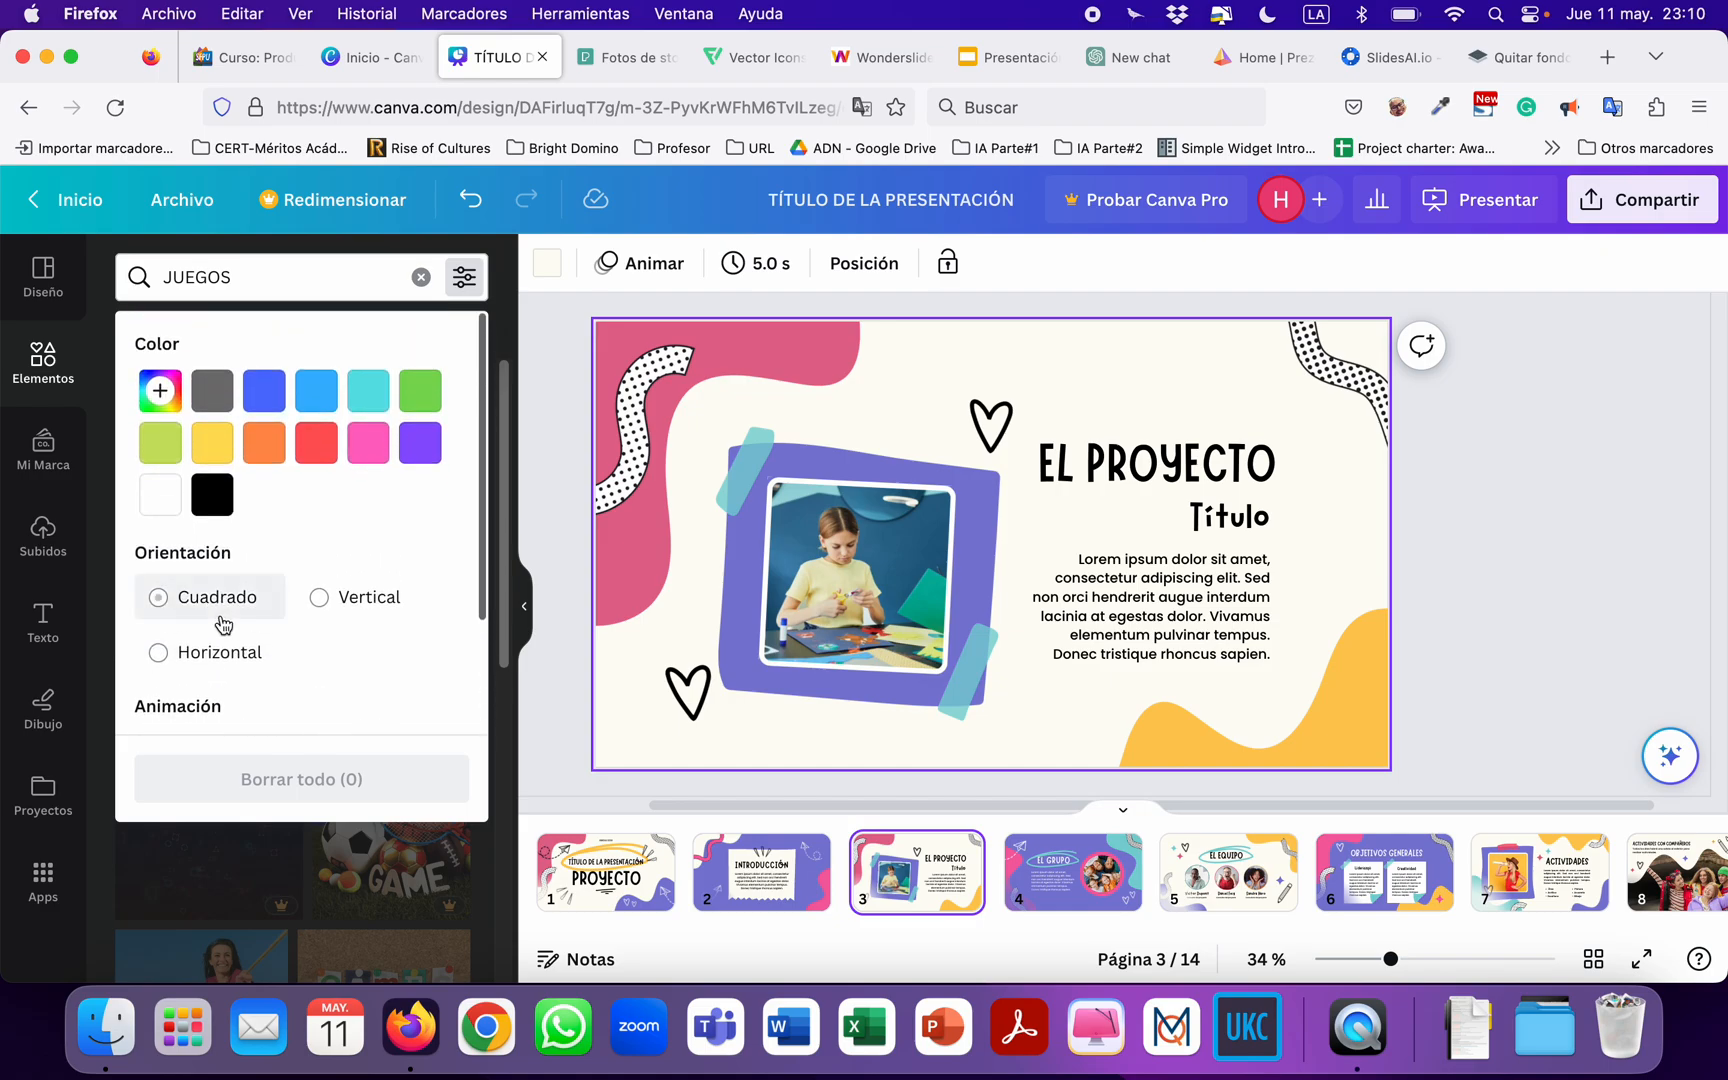
{"action": "left_click", "coordinate": [464, 278]}
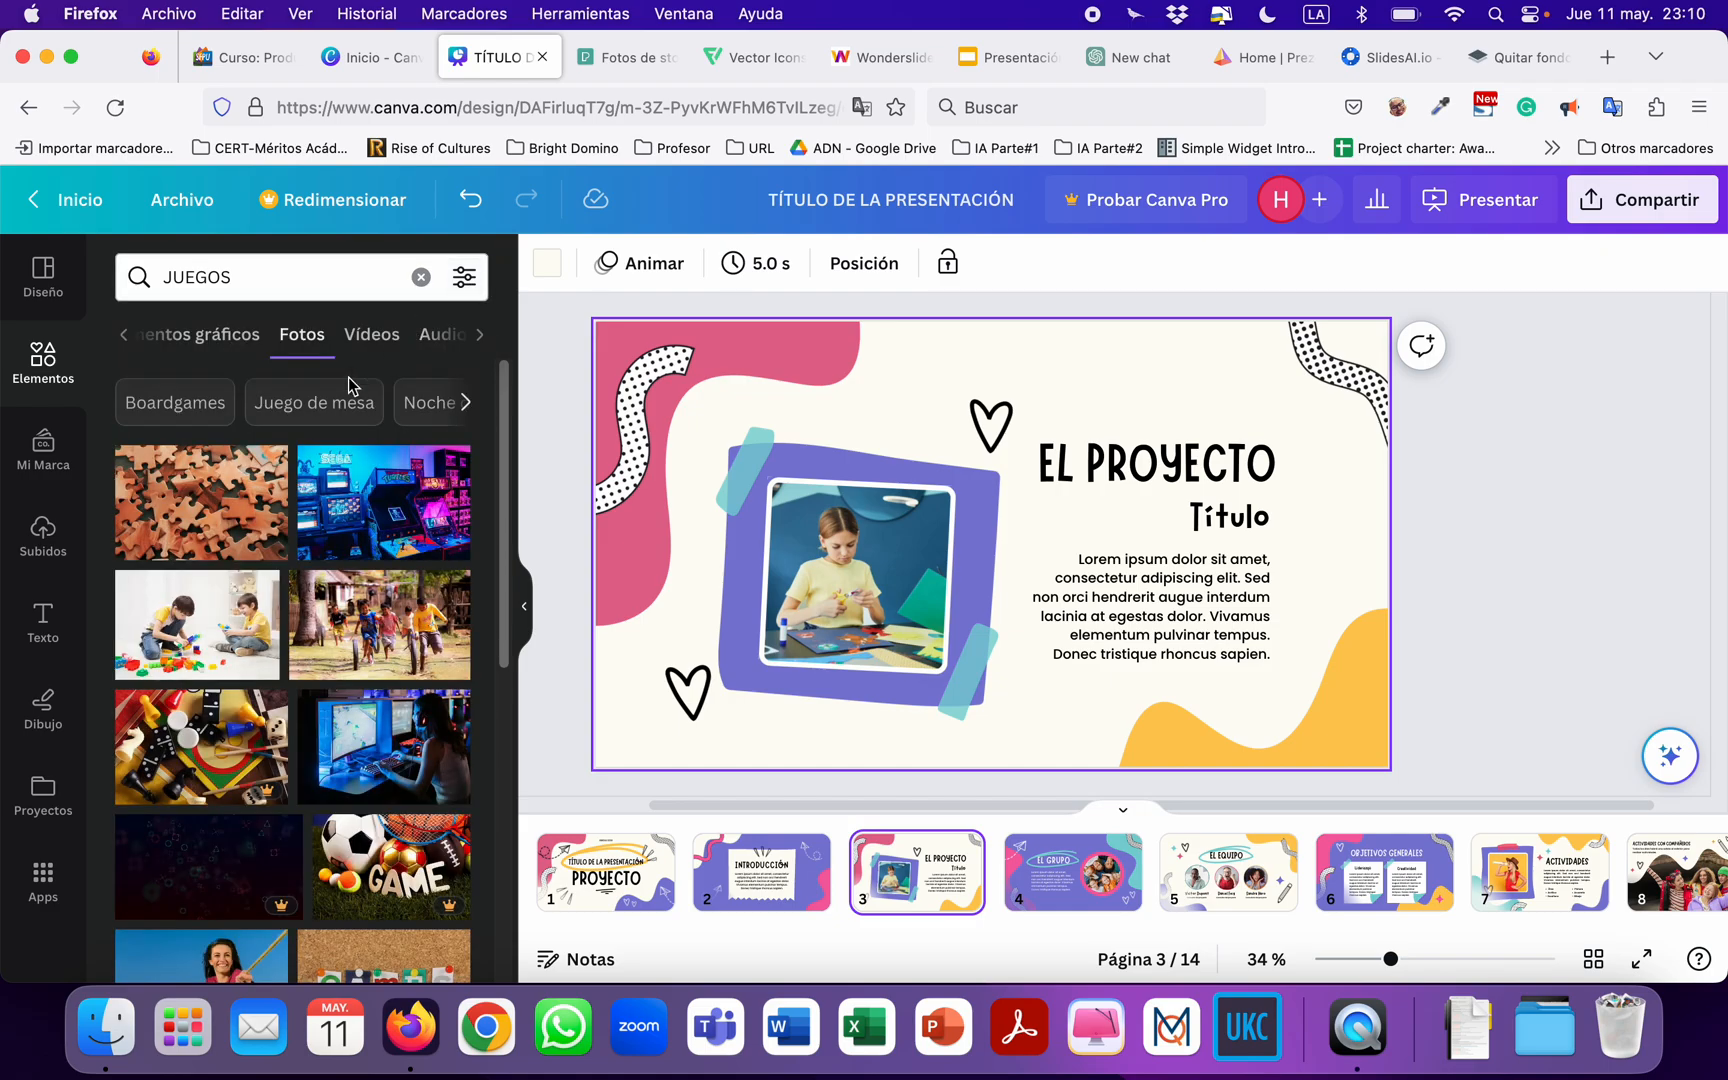
Replace the framed photo of the girl on page 3 with the neon-lit arcade machines photo.
{"action": "scroll", "coordinate": [370, 518], "scroll_direction": "down", "scroll_amount": 3}
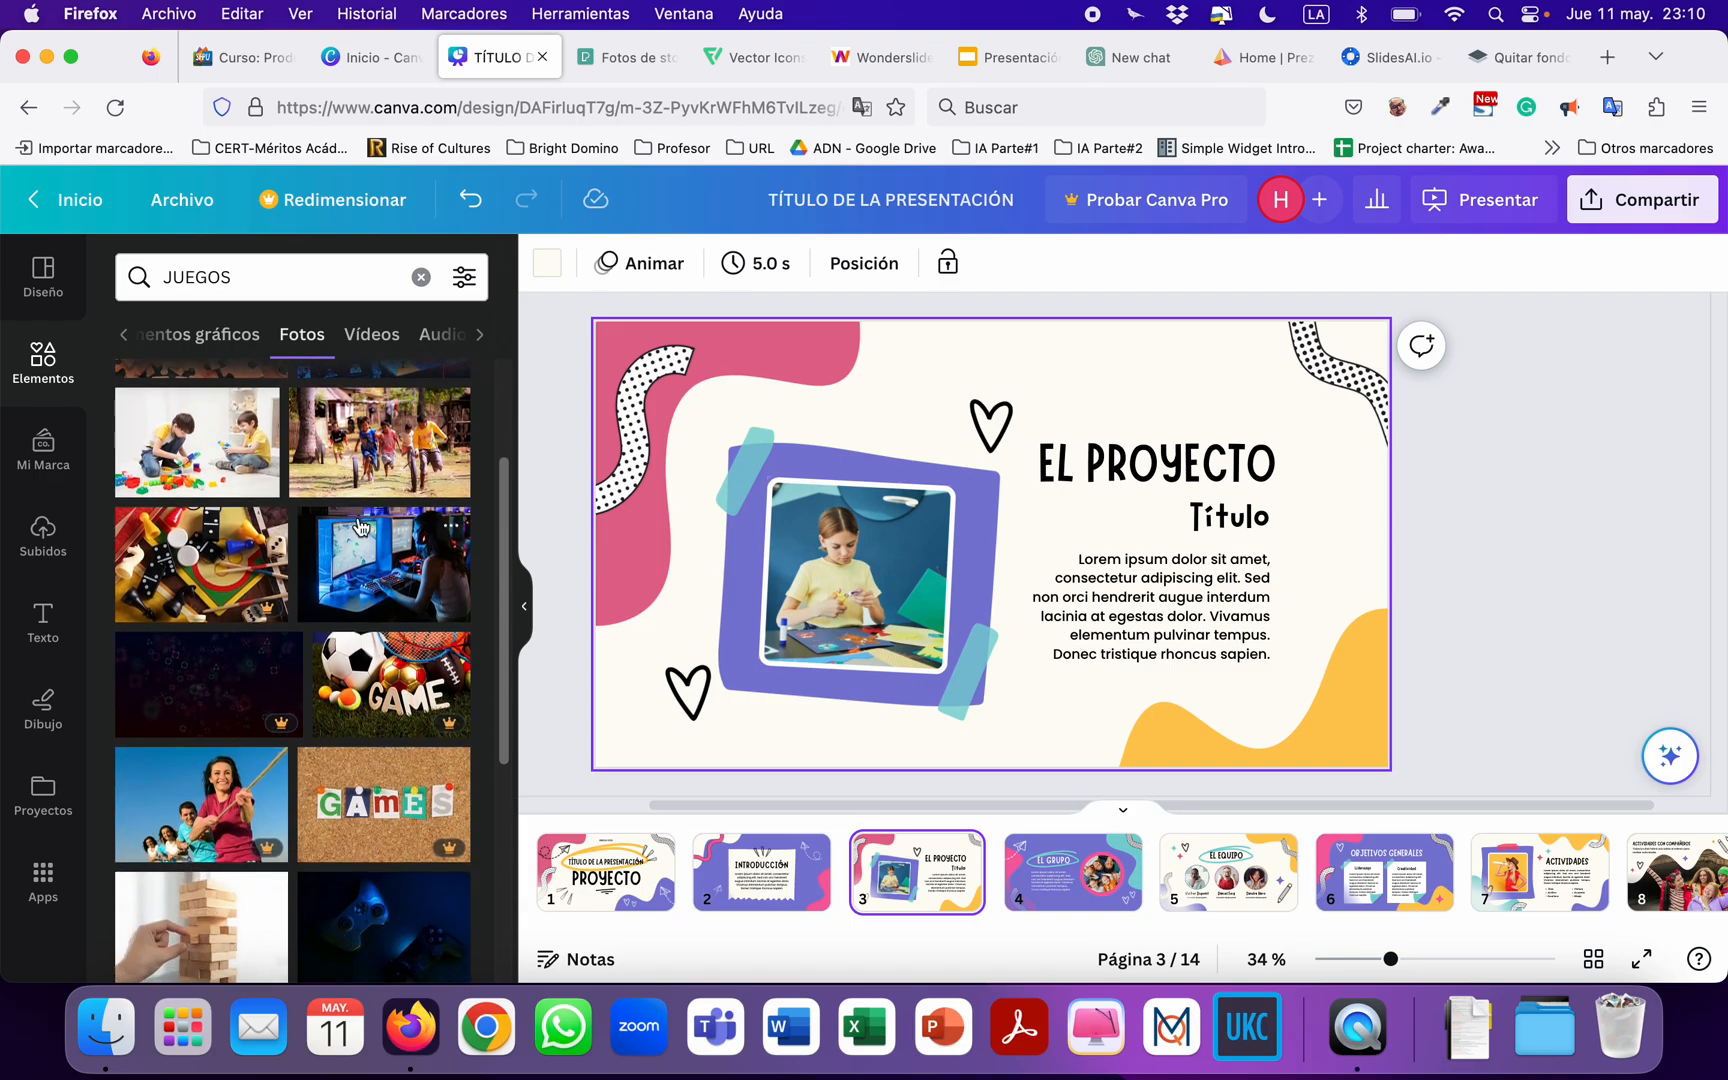
{"action": "scroll", "coordinate": [360, 523], "scroll_direction": "up", "scroll_amount": 3}
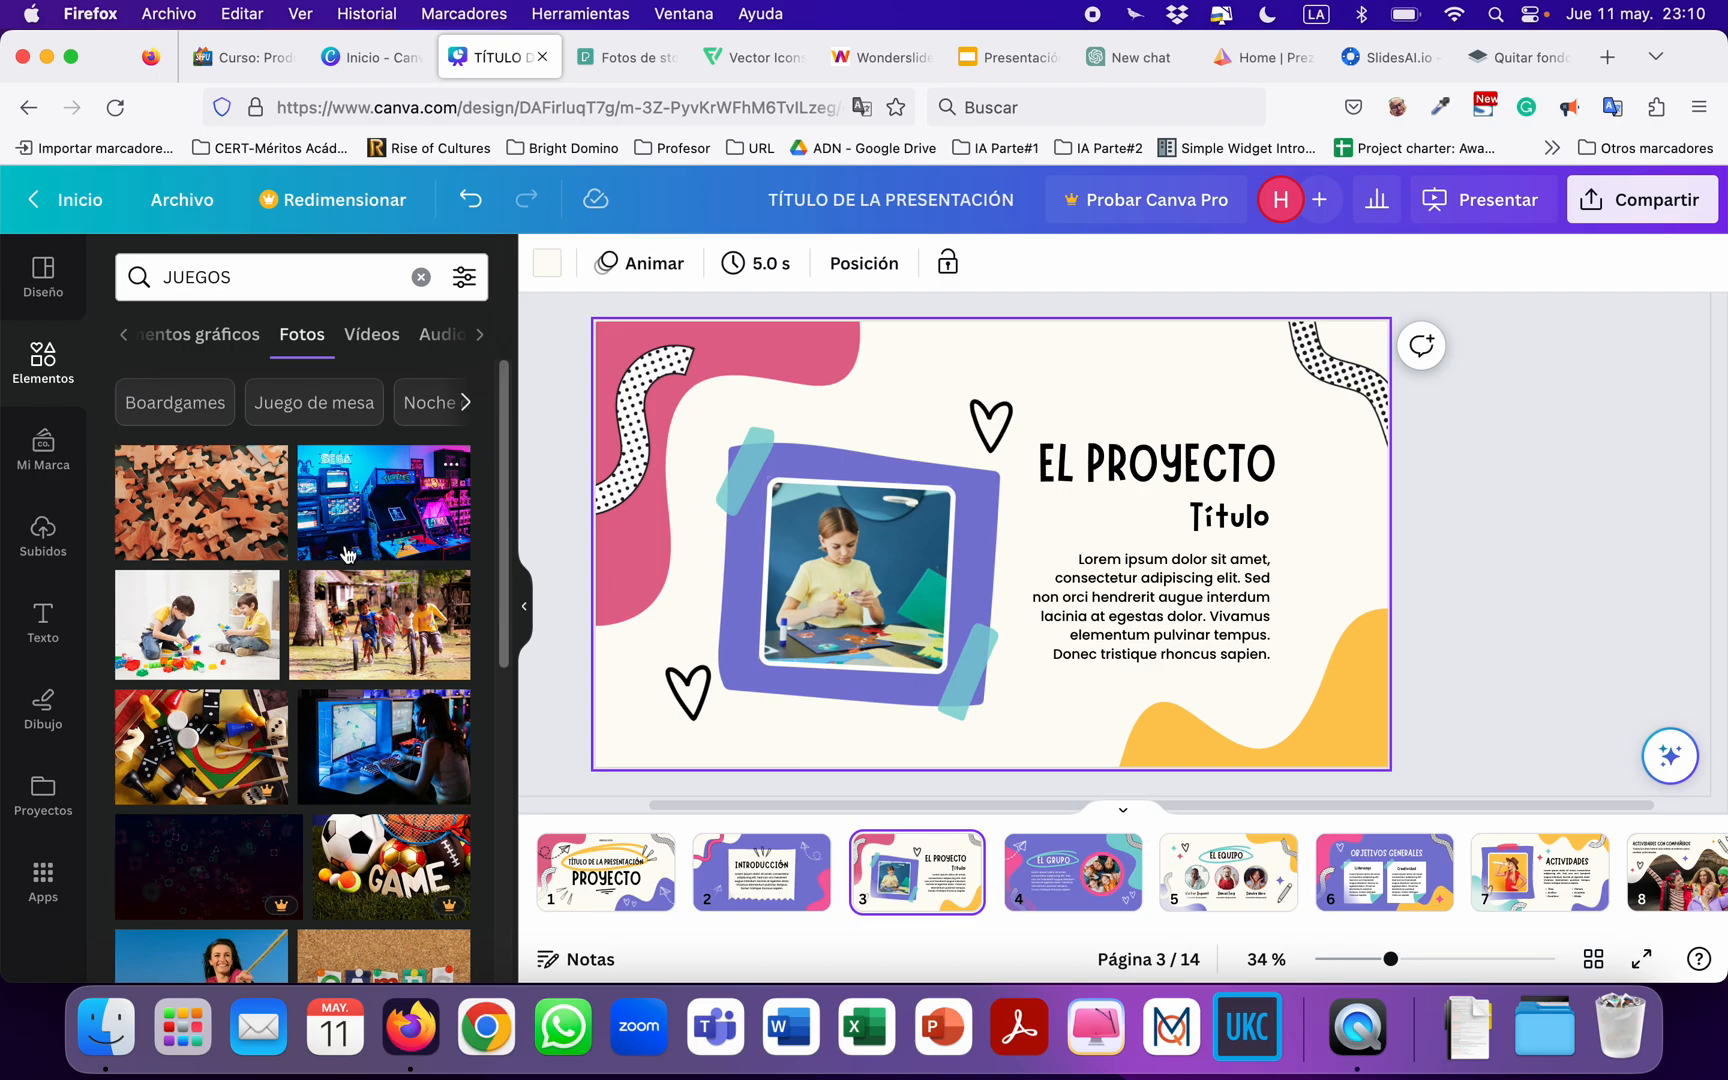
{"action": "scroll", "coordinate": [347, 545], "scroll_direction": "down", "scroll_amount": 3}
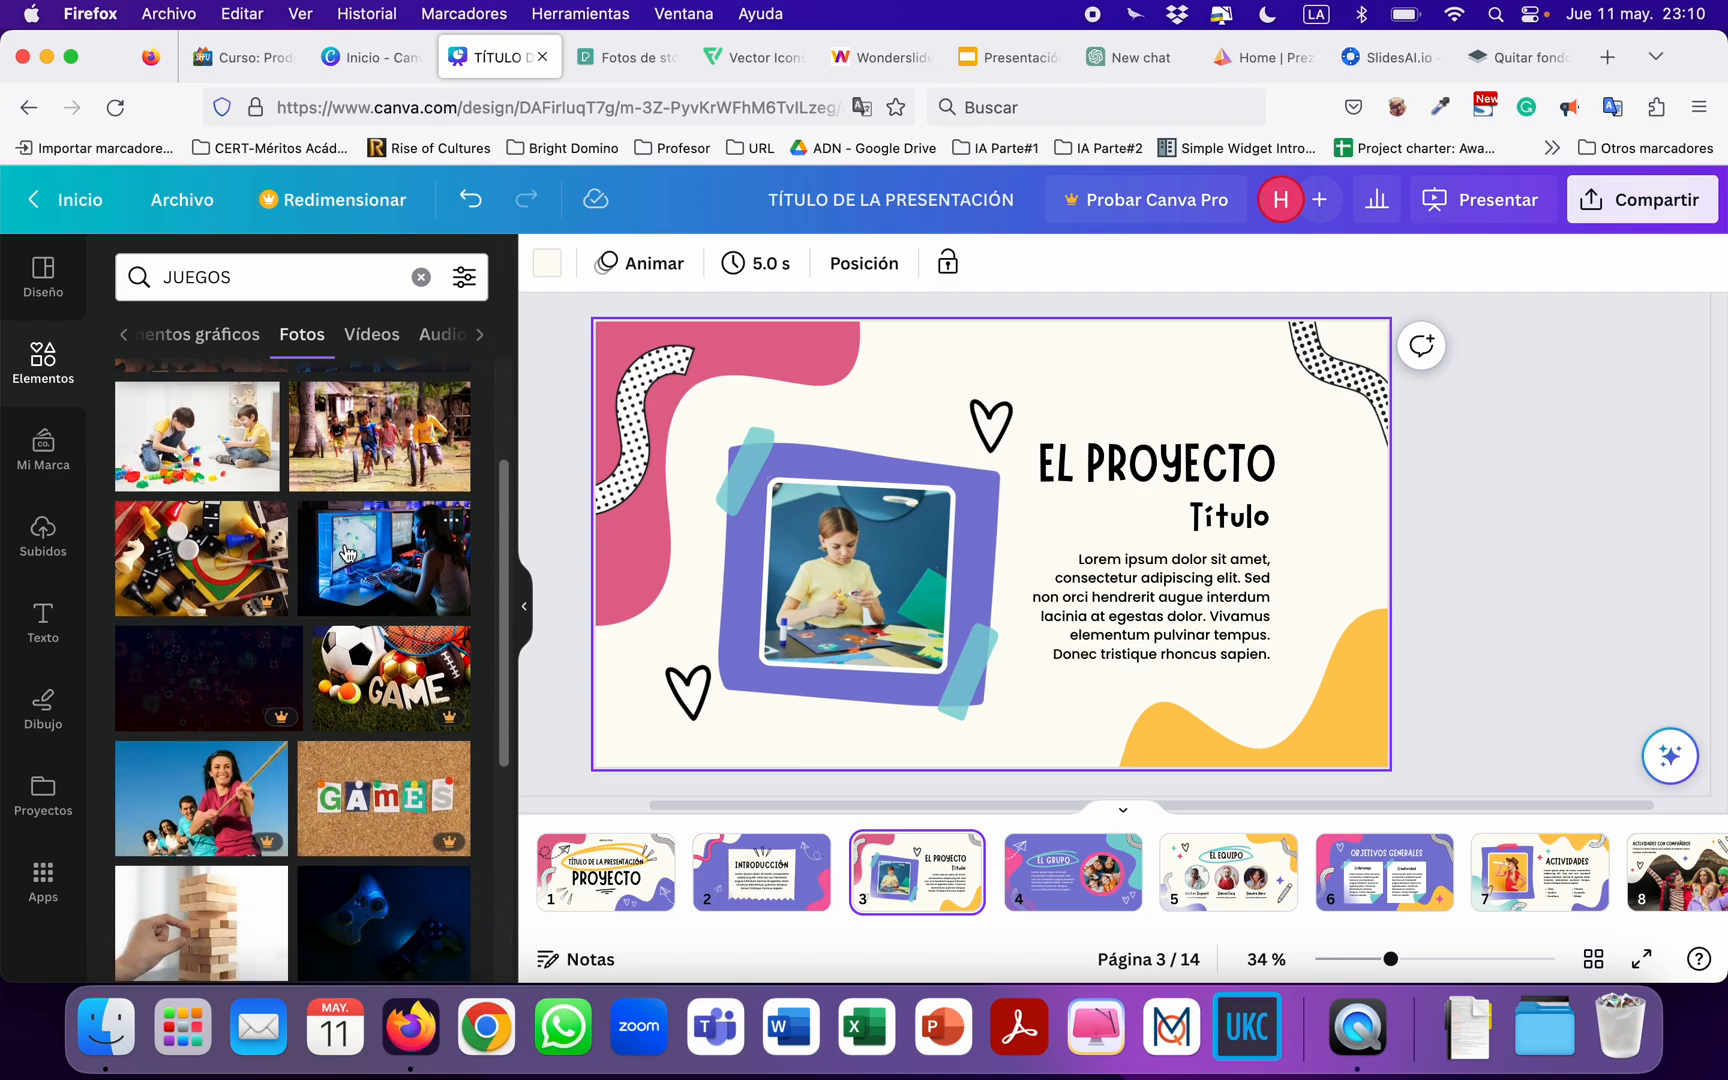
{"action": "scroll", "coordinate": [347, 553], "scroll_direction": "up", "scroll_amount": 3}
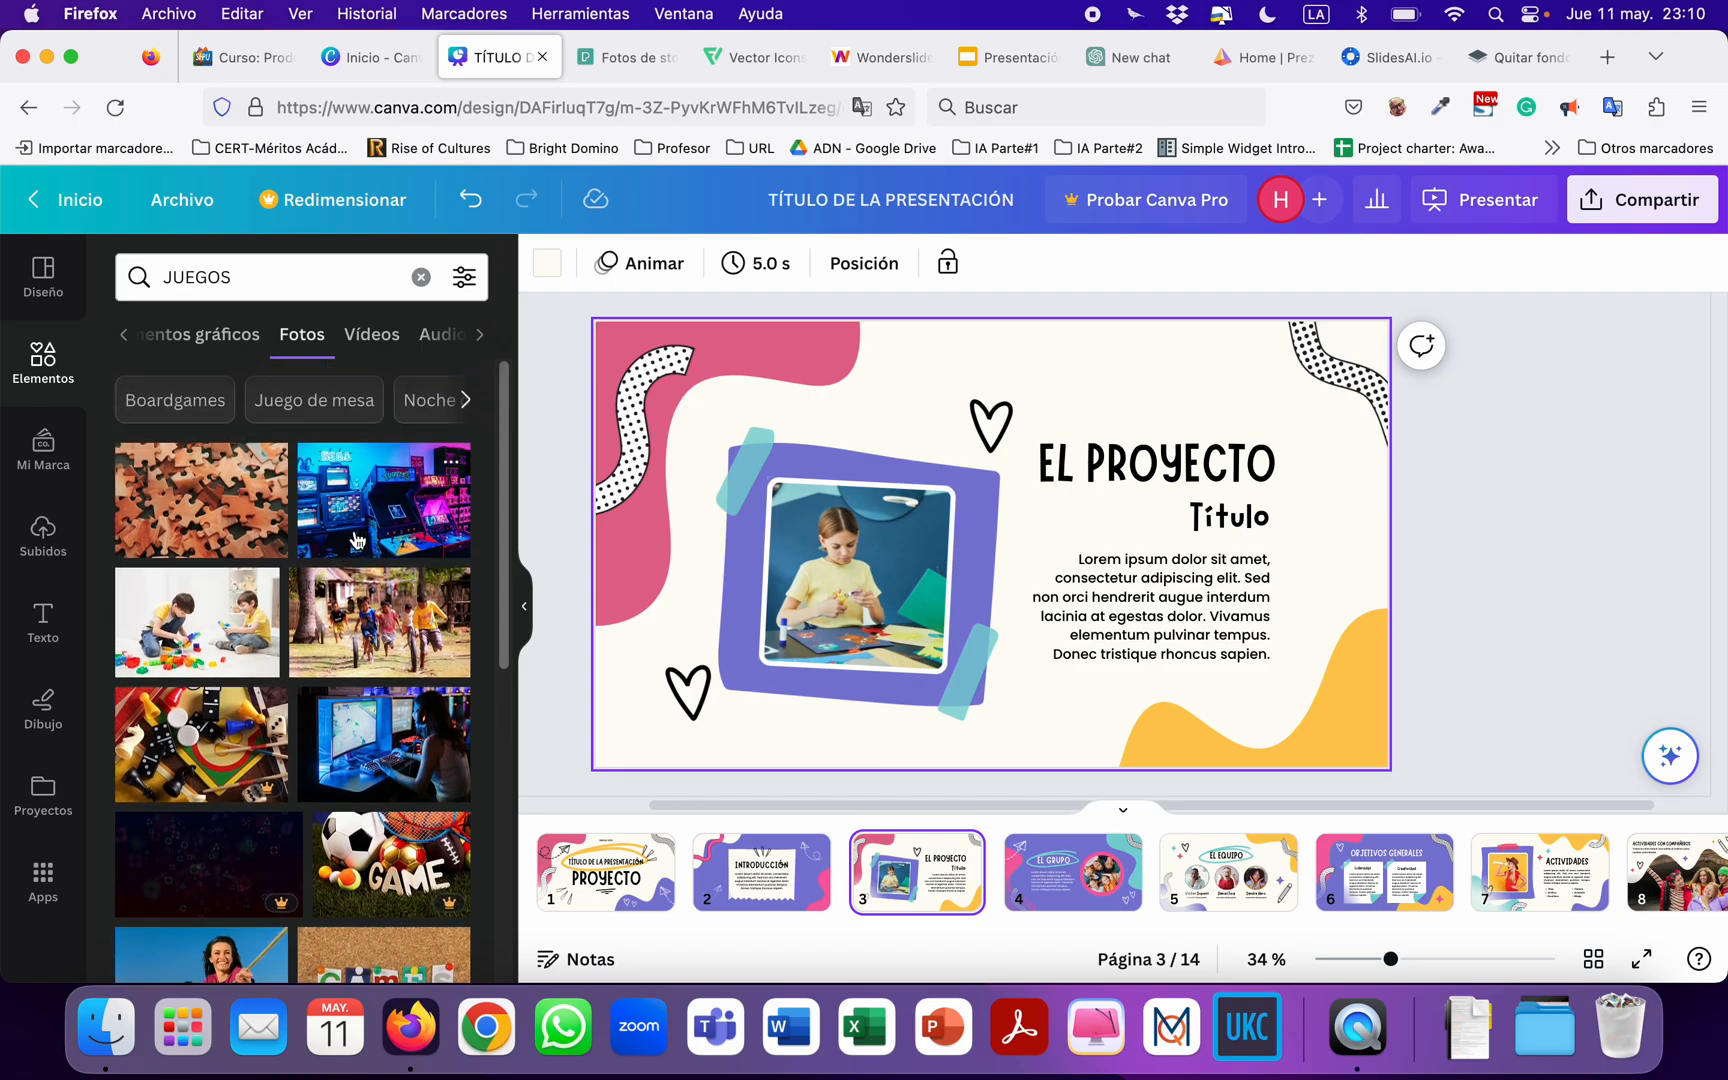
{"action": "scroll", "coordinate": [245, 535], "scroll_direction": "down", "scroll_amount": 3}
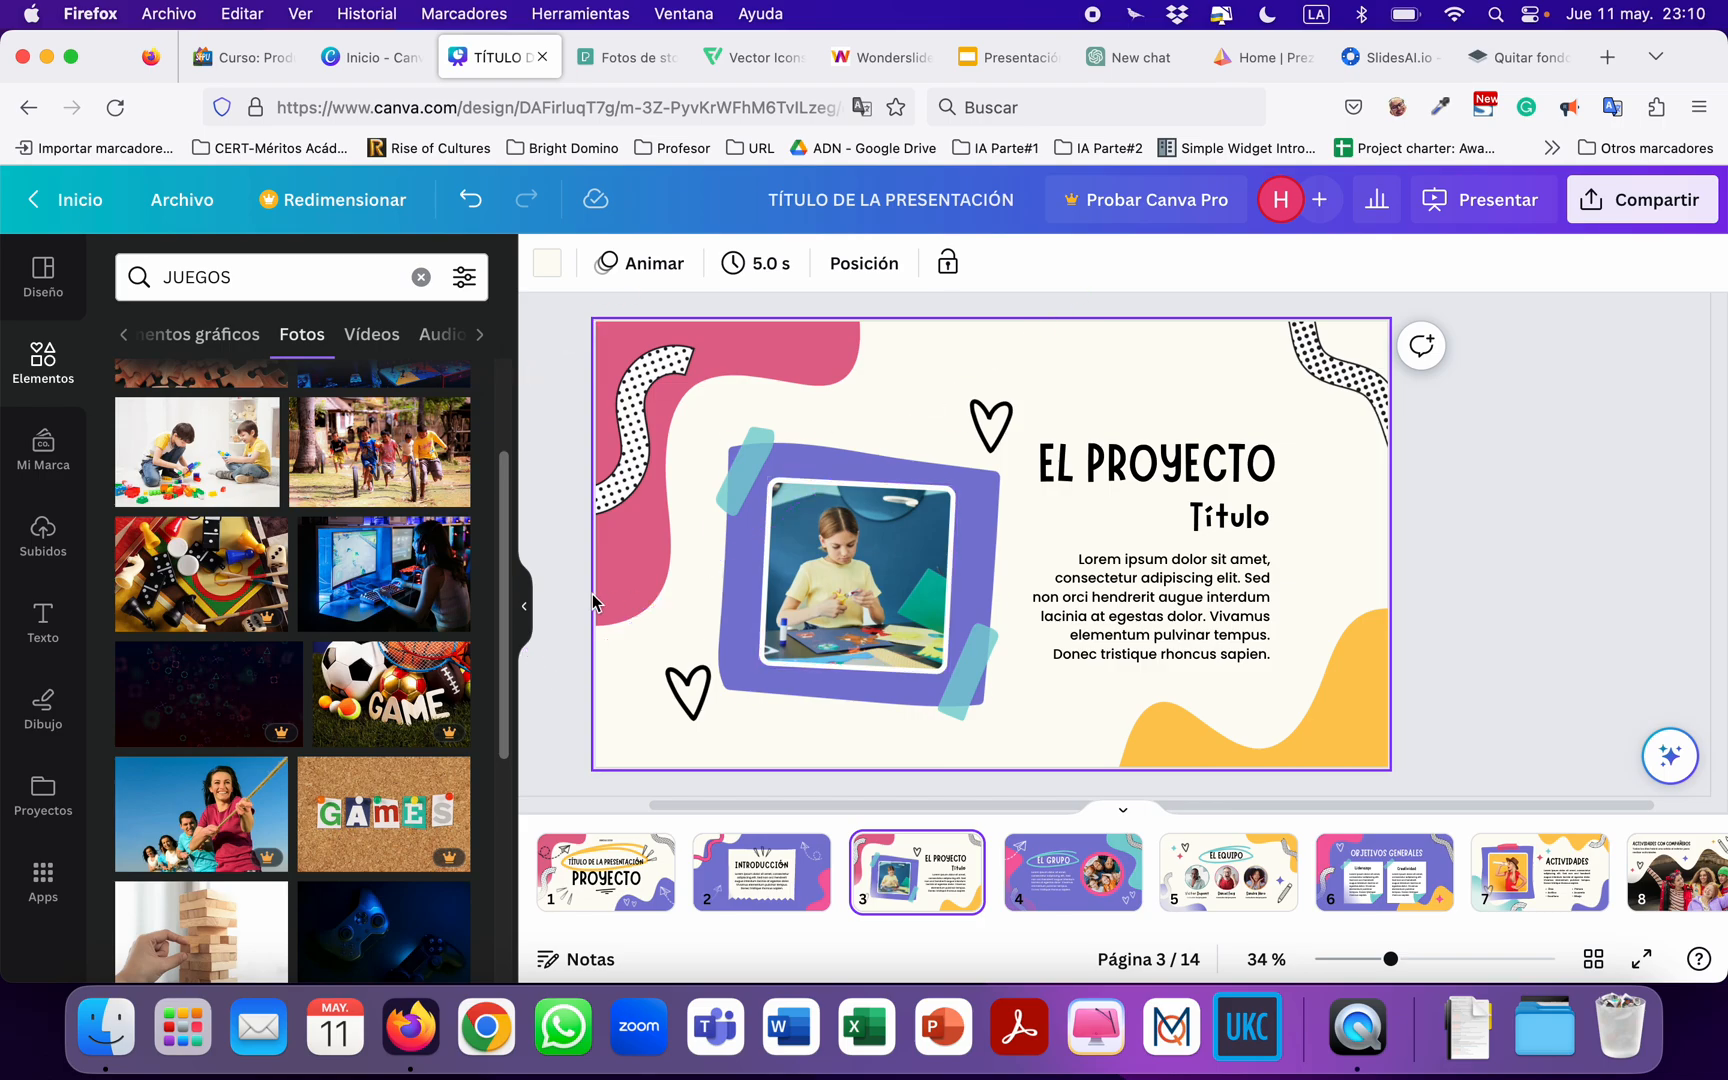
{"action": "scroll", "coordinate": [346, 580], "scroll_direction": "up", "scroll_amount": 1}
{"action": "scroll", "coordinate": [346, 580], "scroll_direction": "up", "scroll_amount": 3}
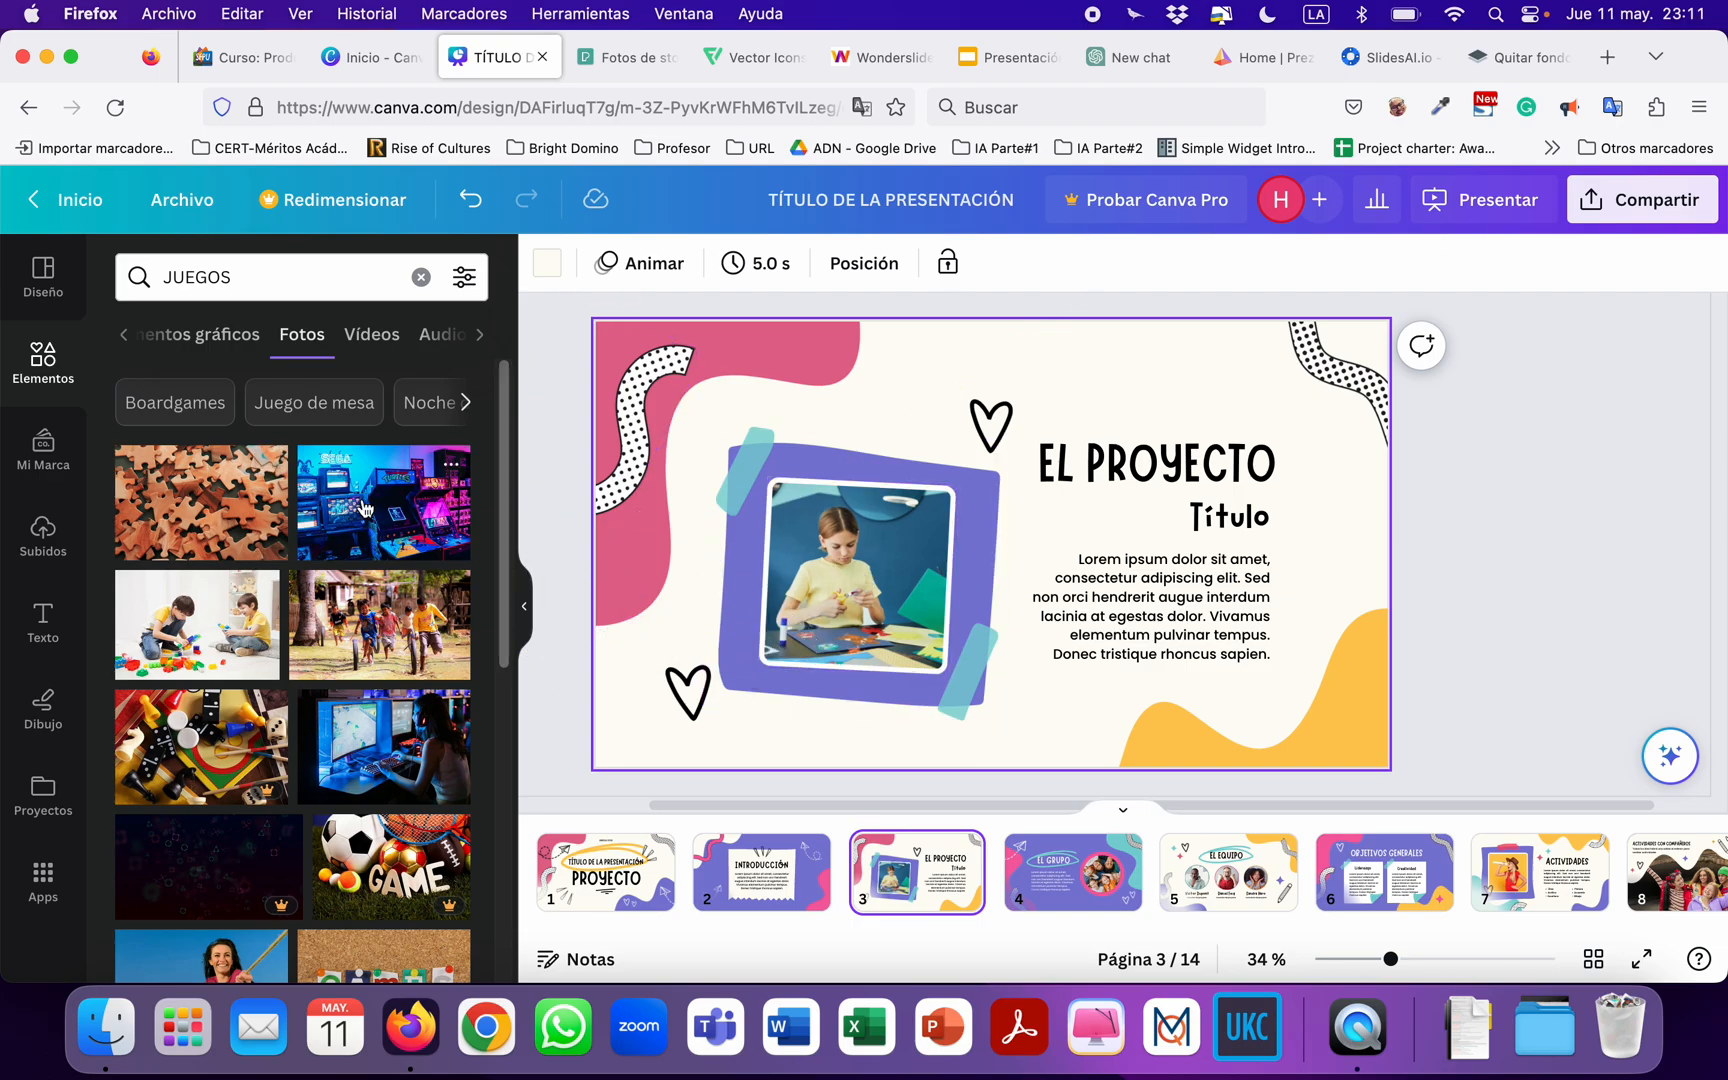
{"action": "left_click_drag", "start_coordinate": [363, 514], "coordinate": [882, 578]}
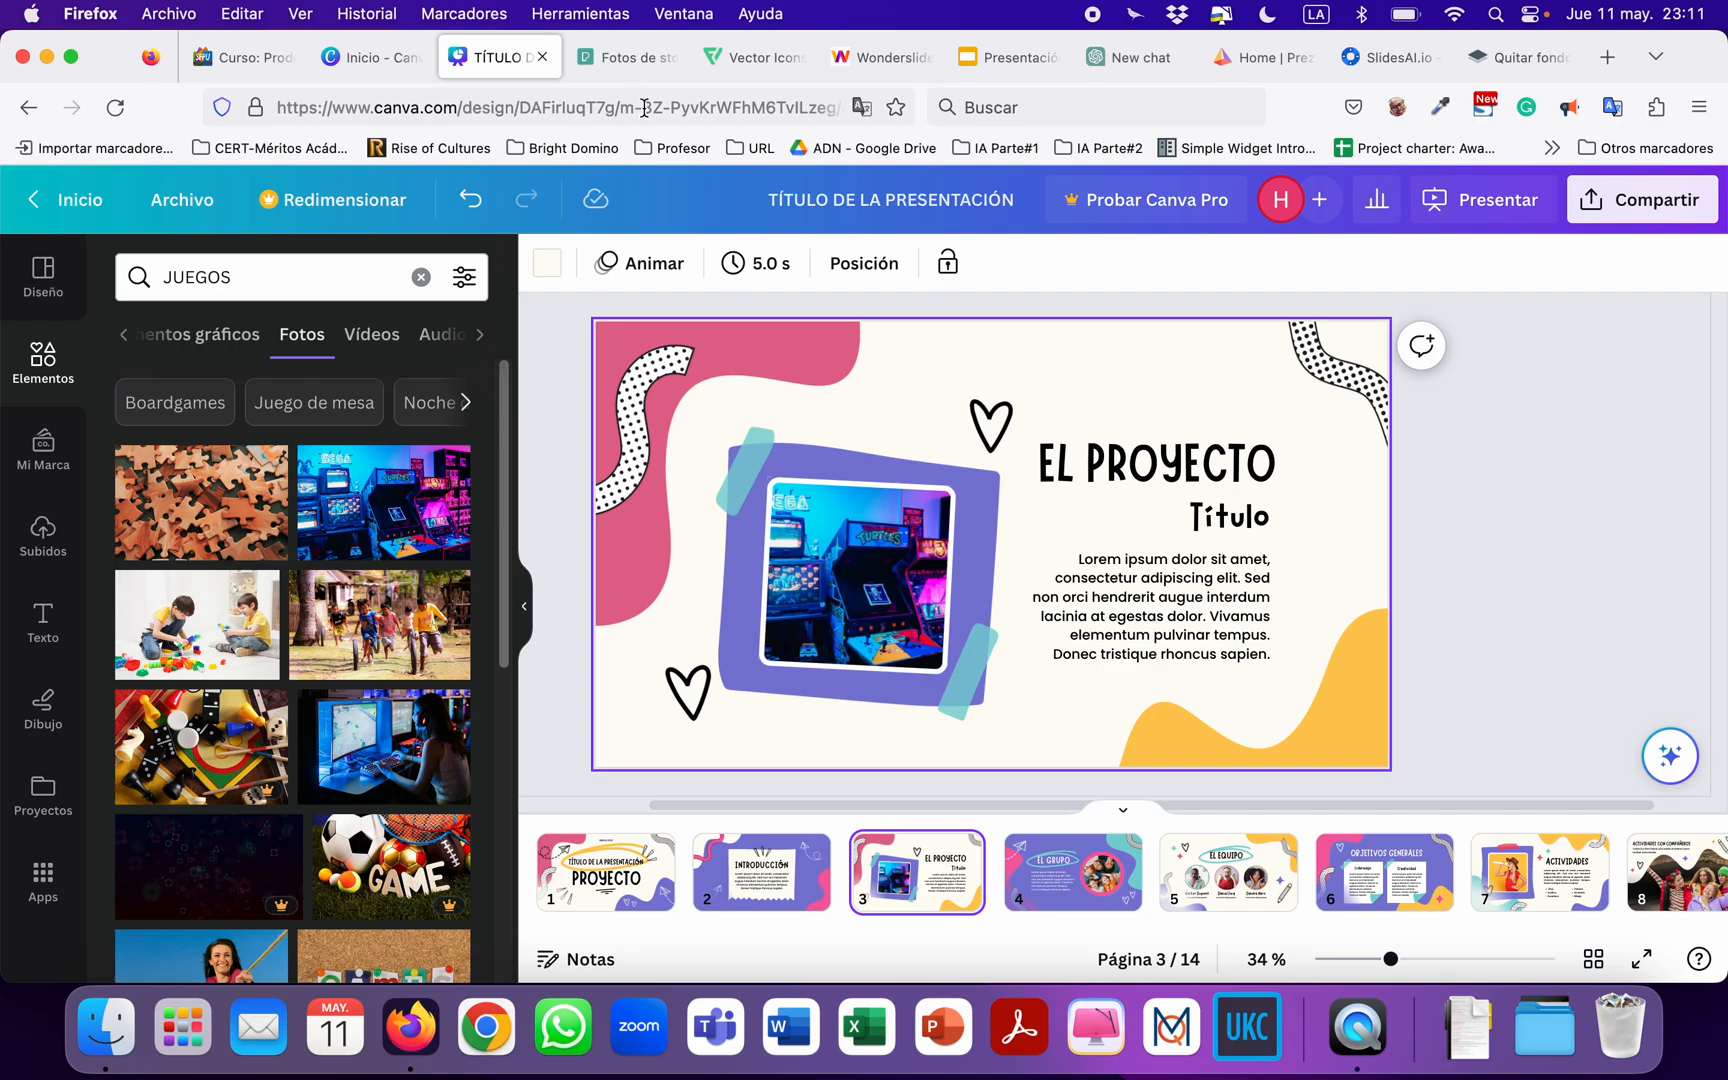
Switch to the Pexels website and search its free photos for "juegos".
{"action": "left_click", "coordinate": [620, 58]}
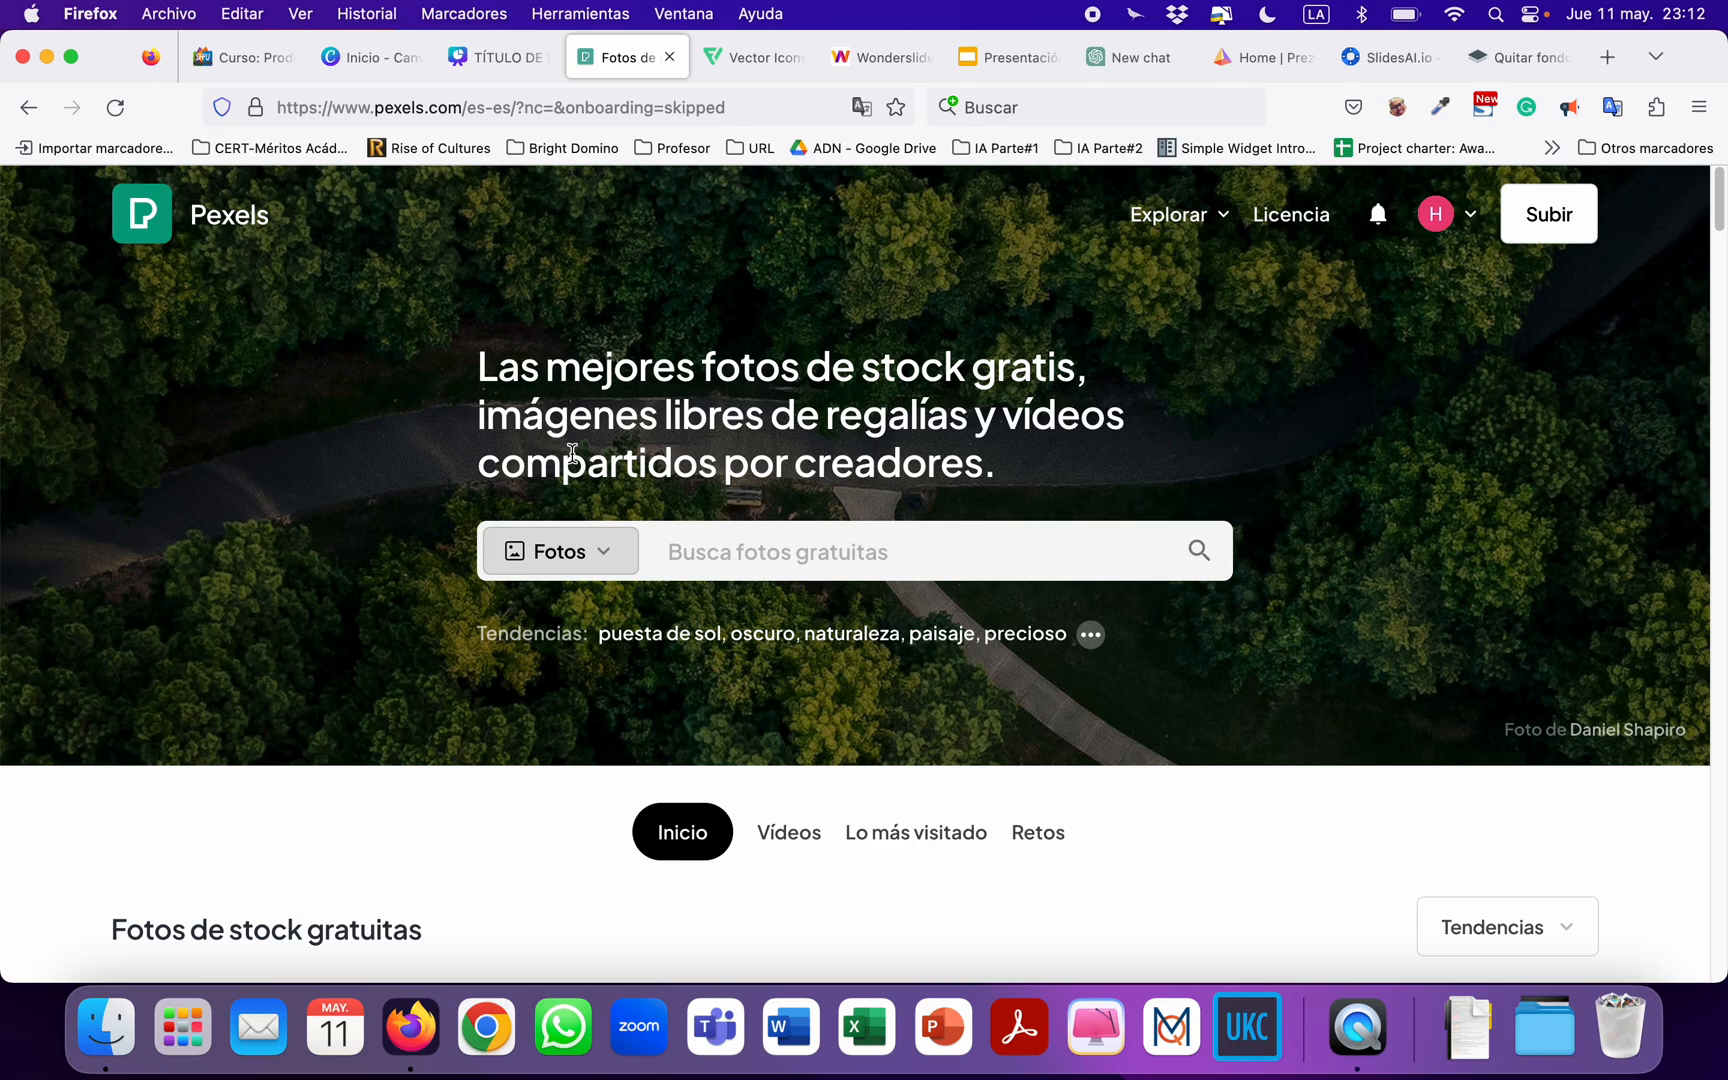
{"action": "left_click", "coordinate": [746, 563]}
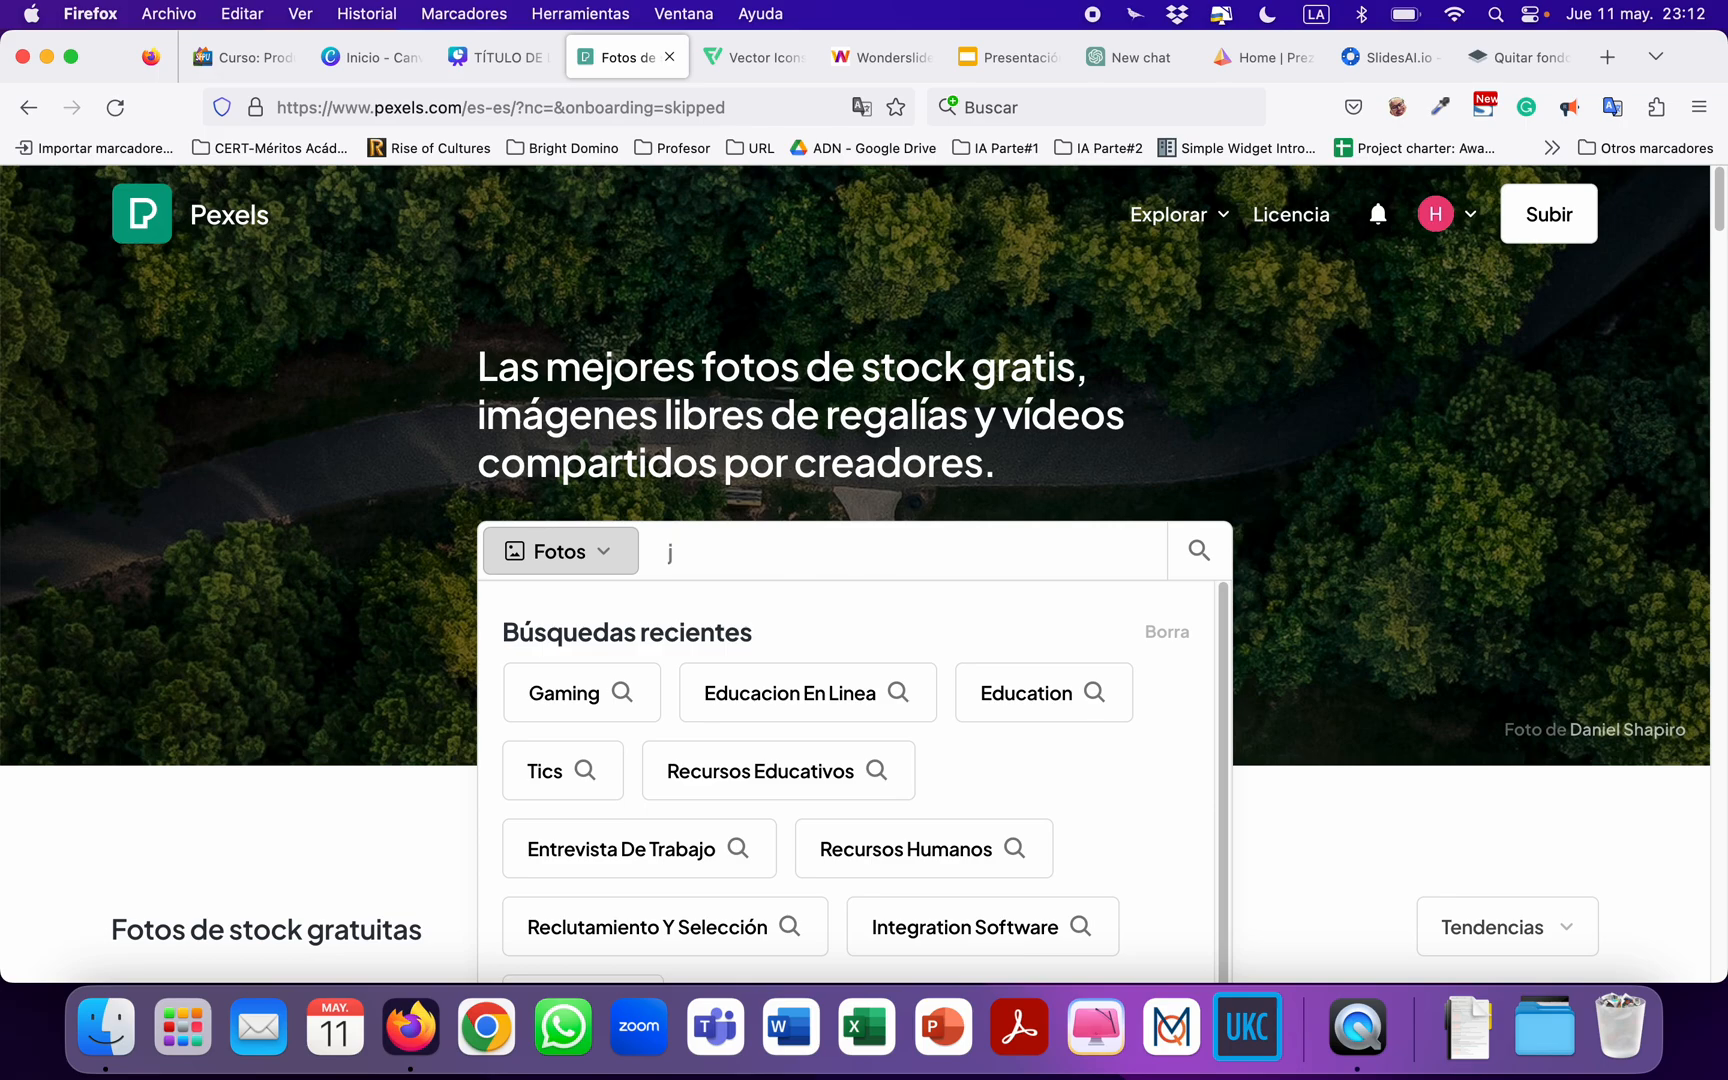
{"action": "type", "text": "juegos"}
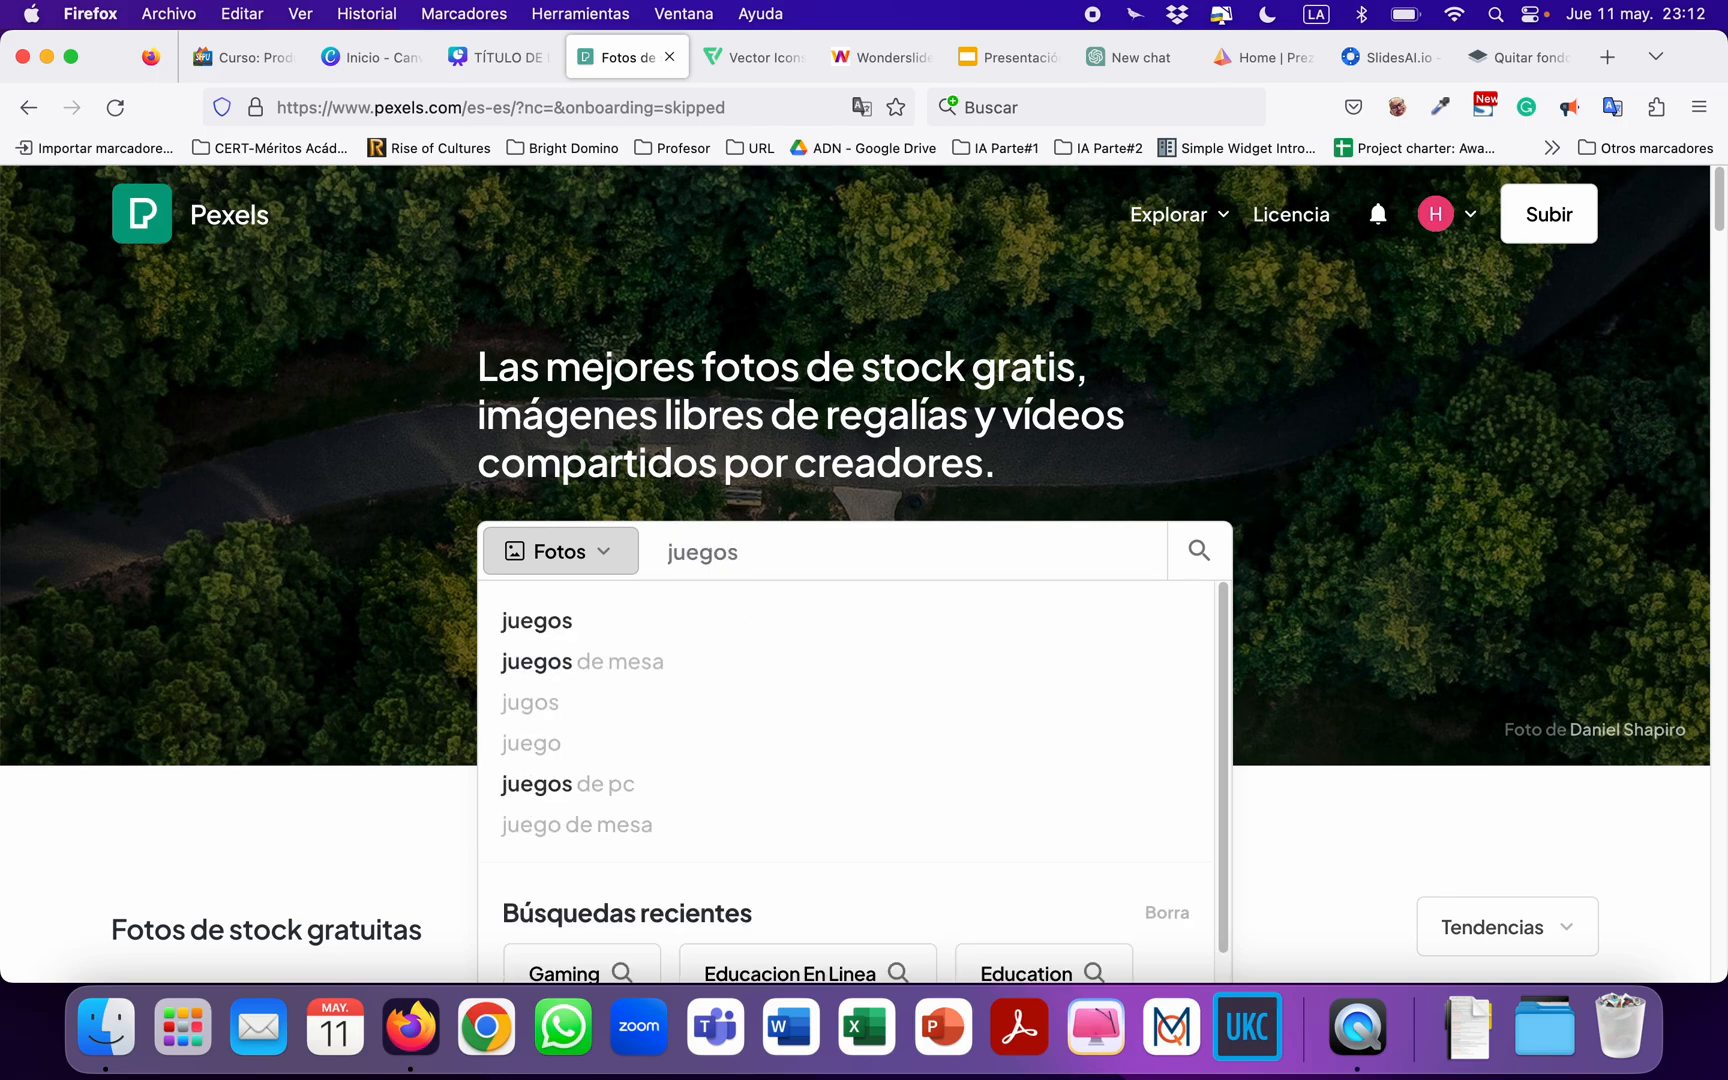
{"action": "key", "text": "Return"}
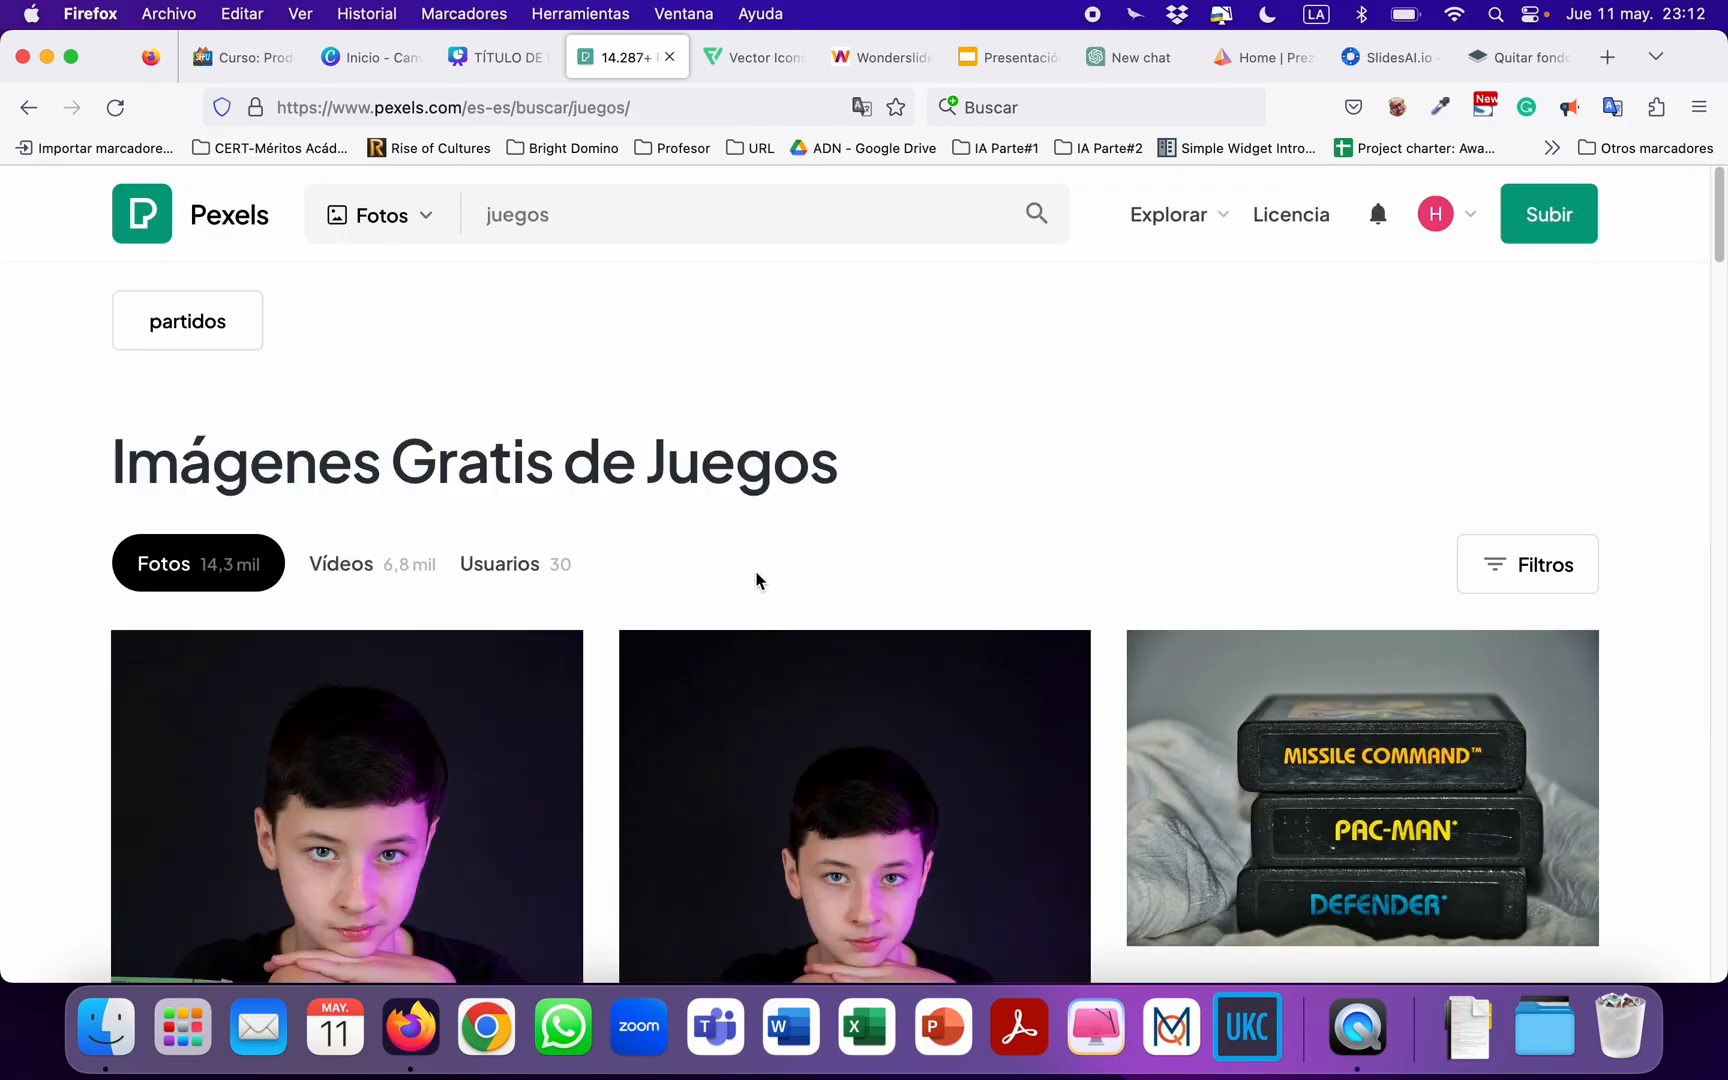
Look through the "juegos" photo results on Pexels and run a new photo search for "videojuegos".
{"action": "scroll", "coordinate": [757, 580], "scroll_direction": "down", "scroll_amount": 10}
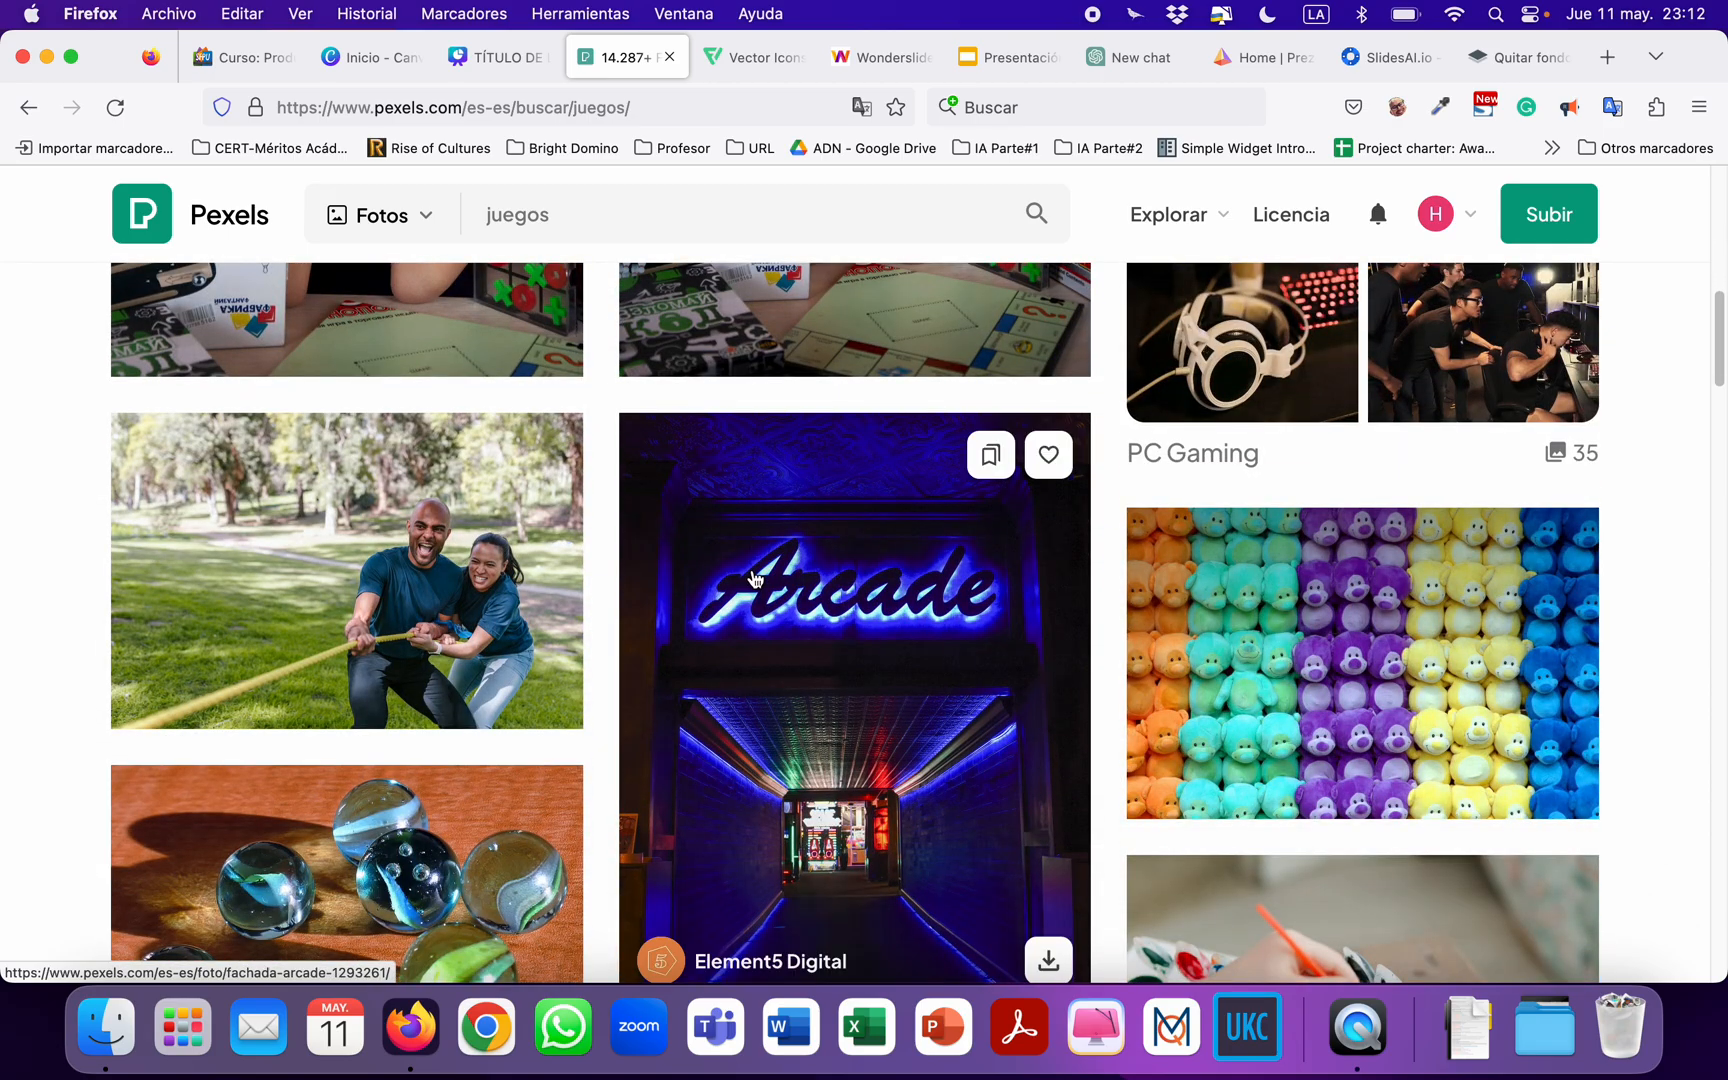
{"action": "scroll", "coordinate": [711, 587], "scroll_direction": "down", "scroll_amount": 8}
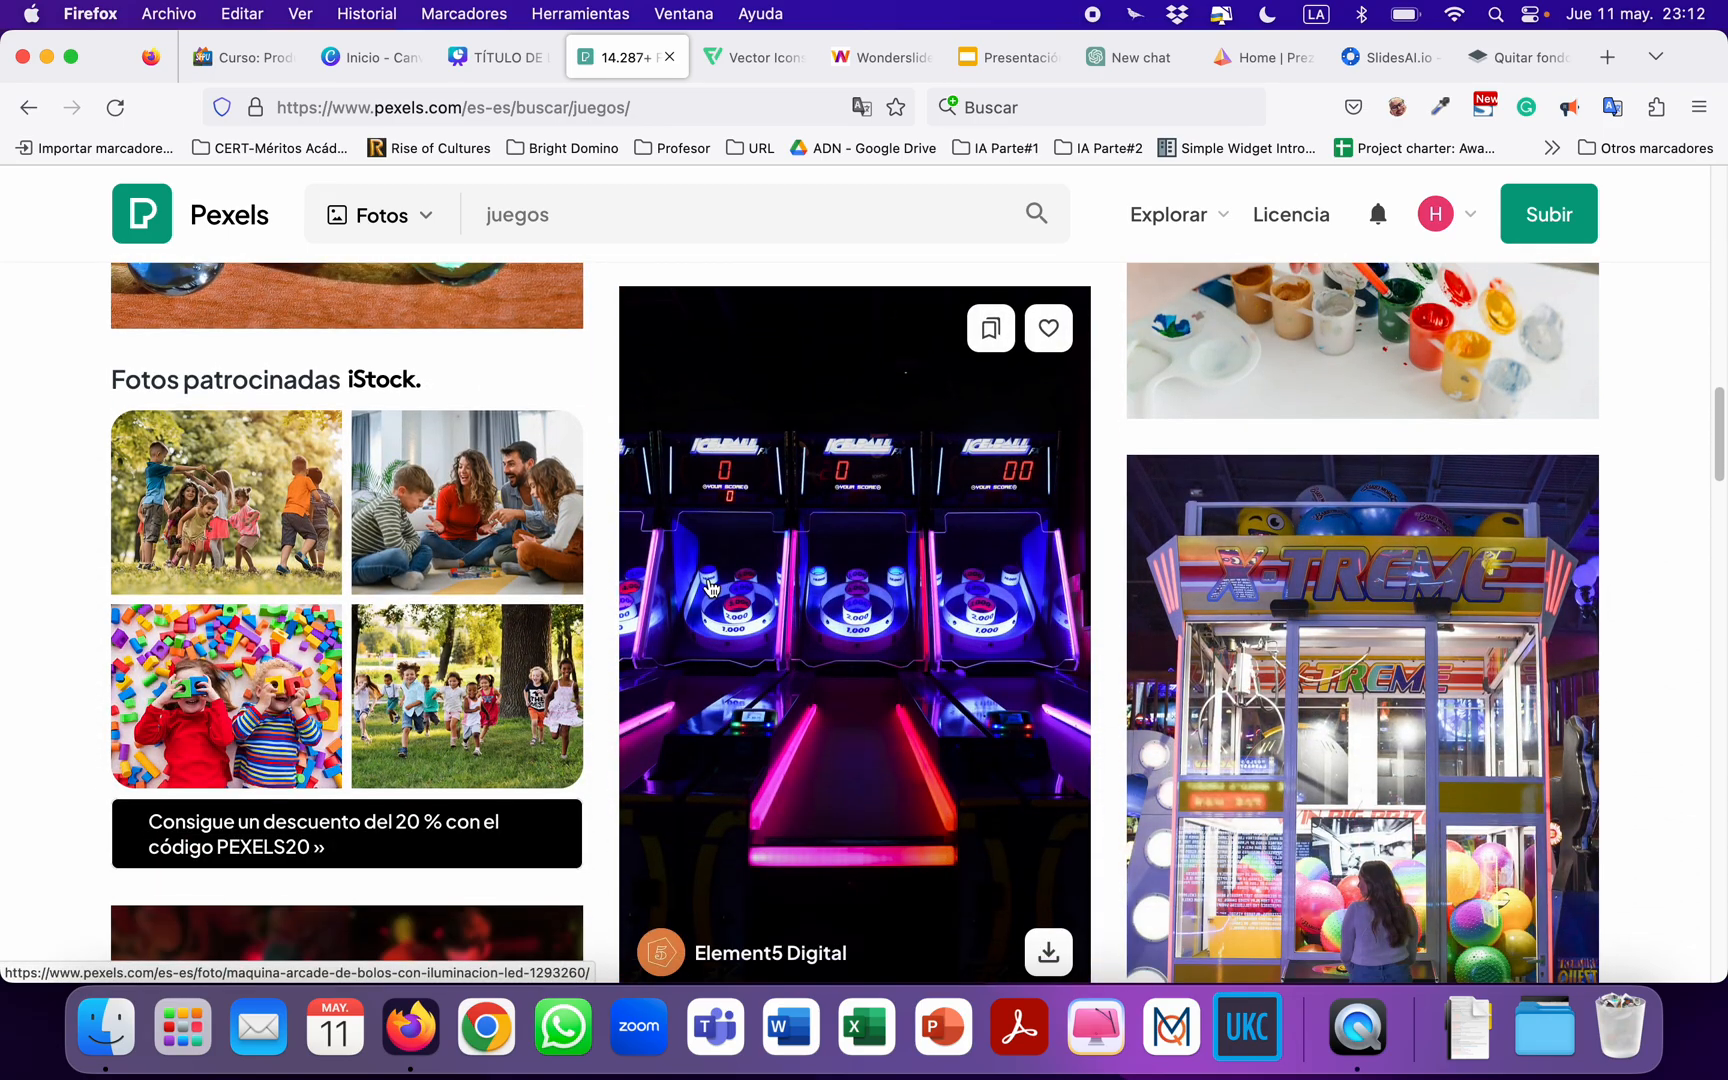
{"action": "scroll", "coordinate": [711, 587], "scroll_direction": "down", "scroll_amount": 6}
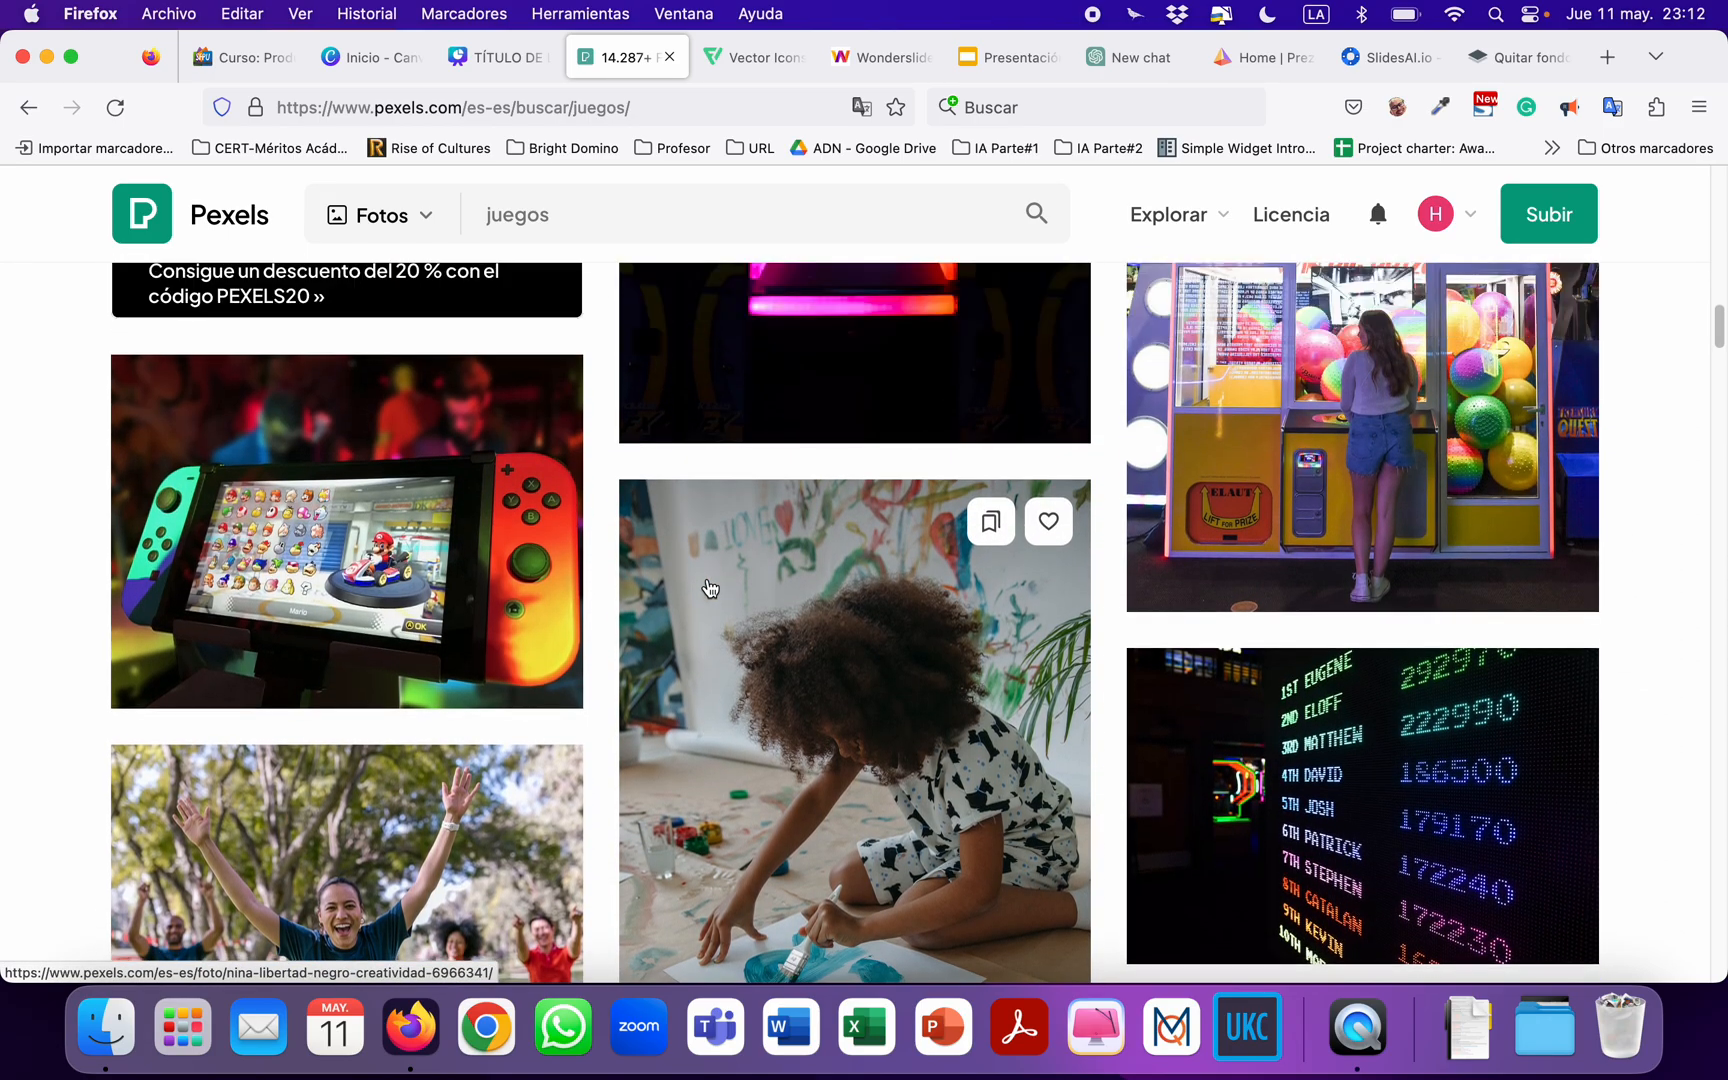
{"action": "scroll", "coordinate": [711, 587], "scroll_direction": "up", "scroll_amount": 12}
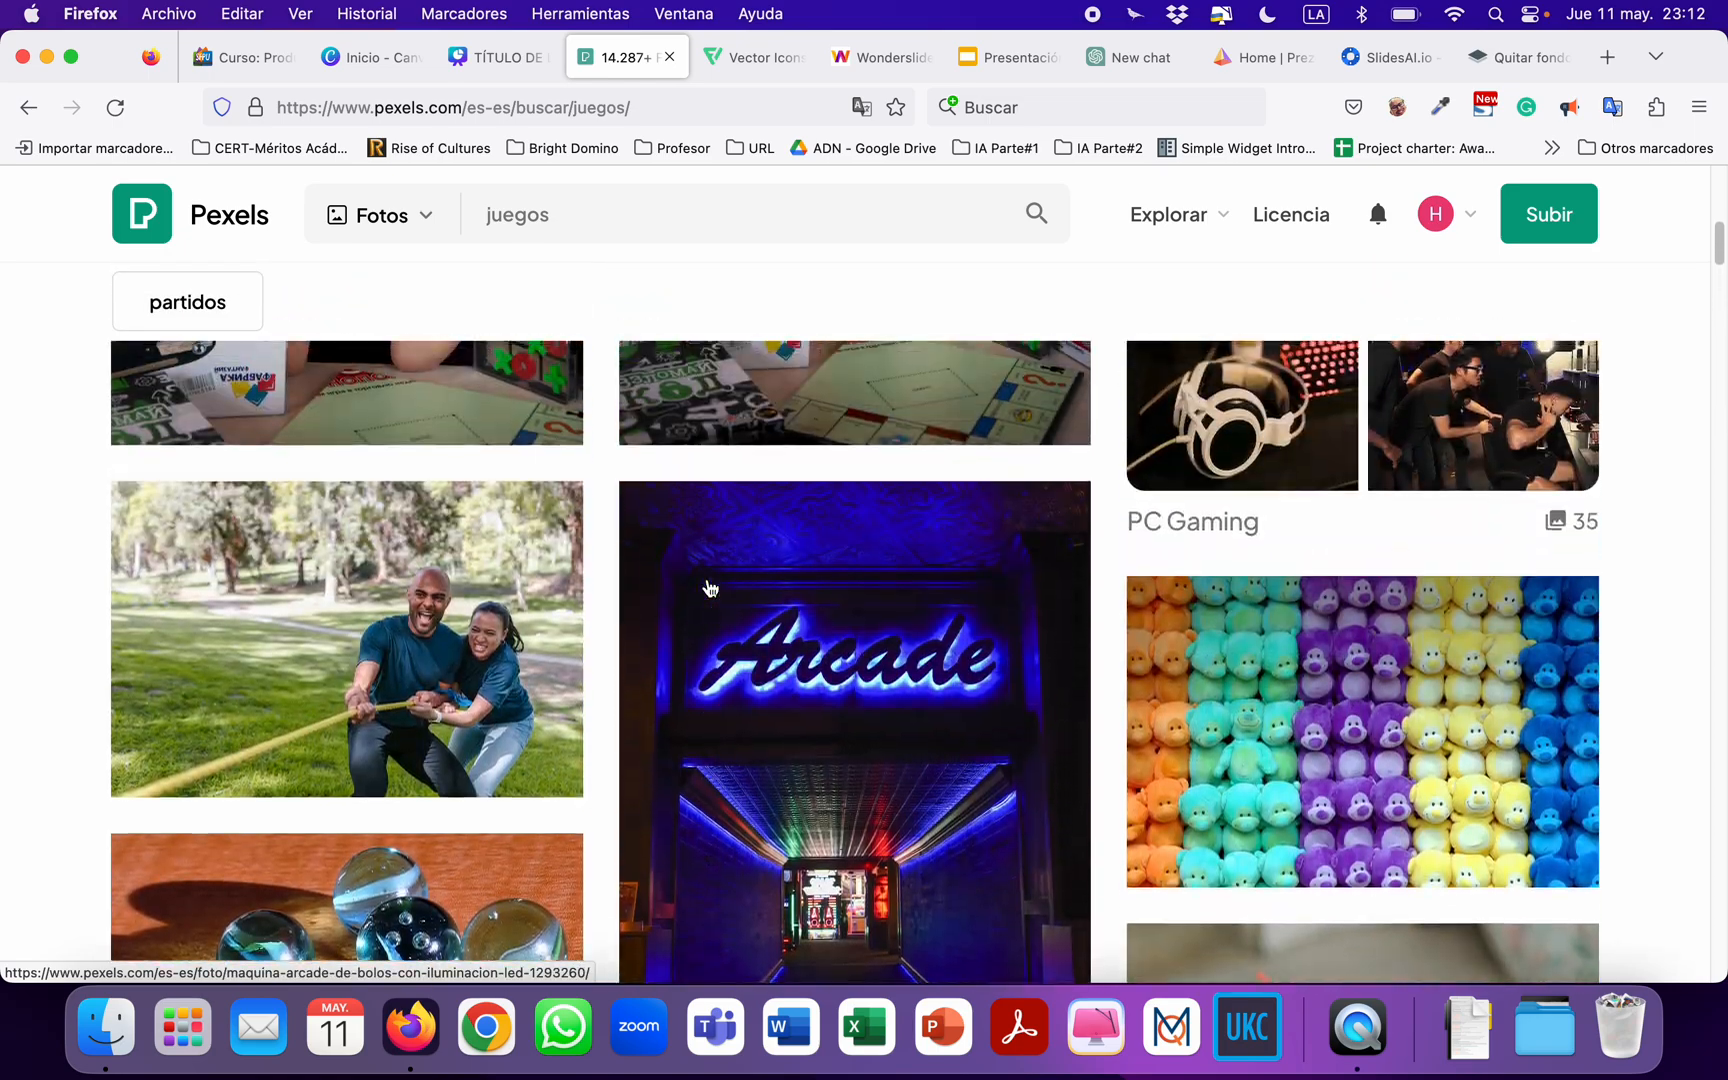
{"action": "scroll", "coordinate": [708, 586], "scroll_direction": "up", "scroll_amount": 8}
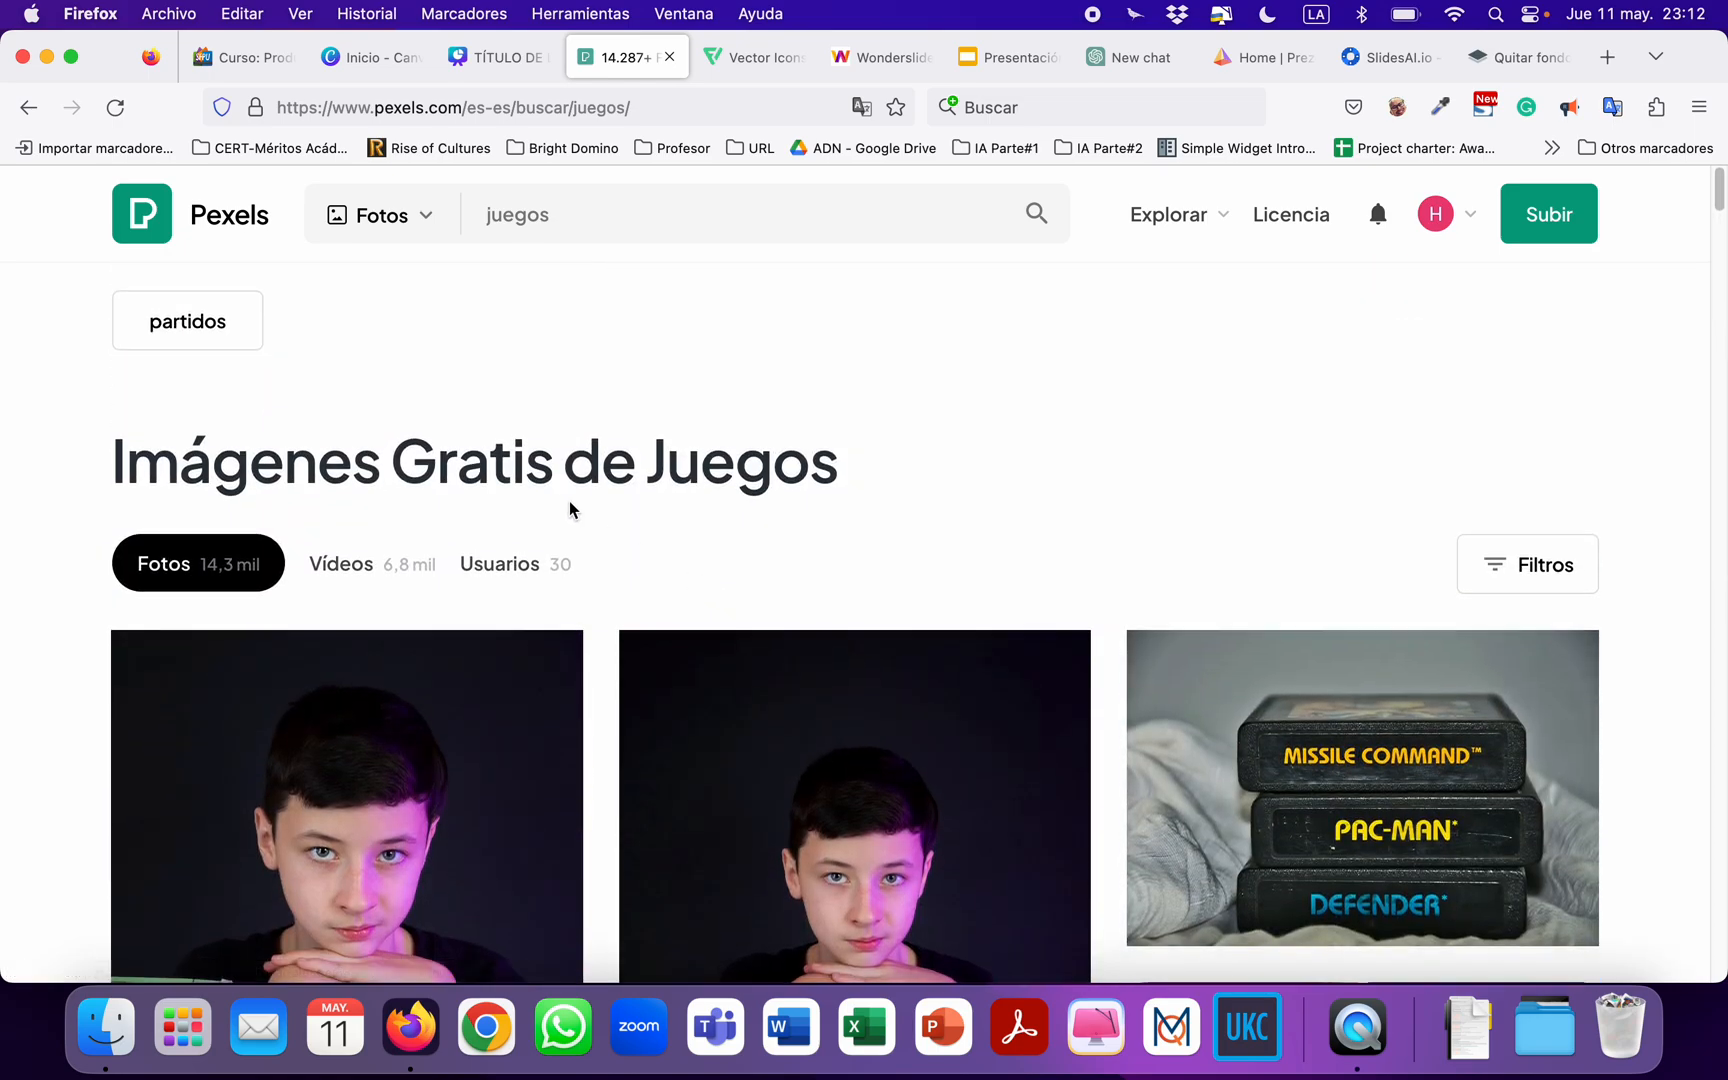
{"action": "double_click", "coordinate": [569, 226]}
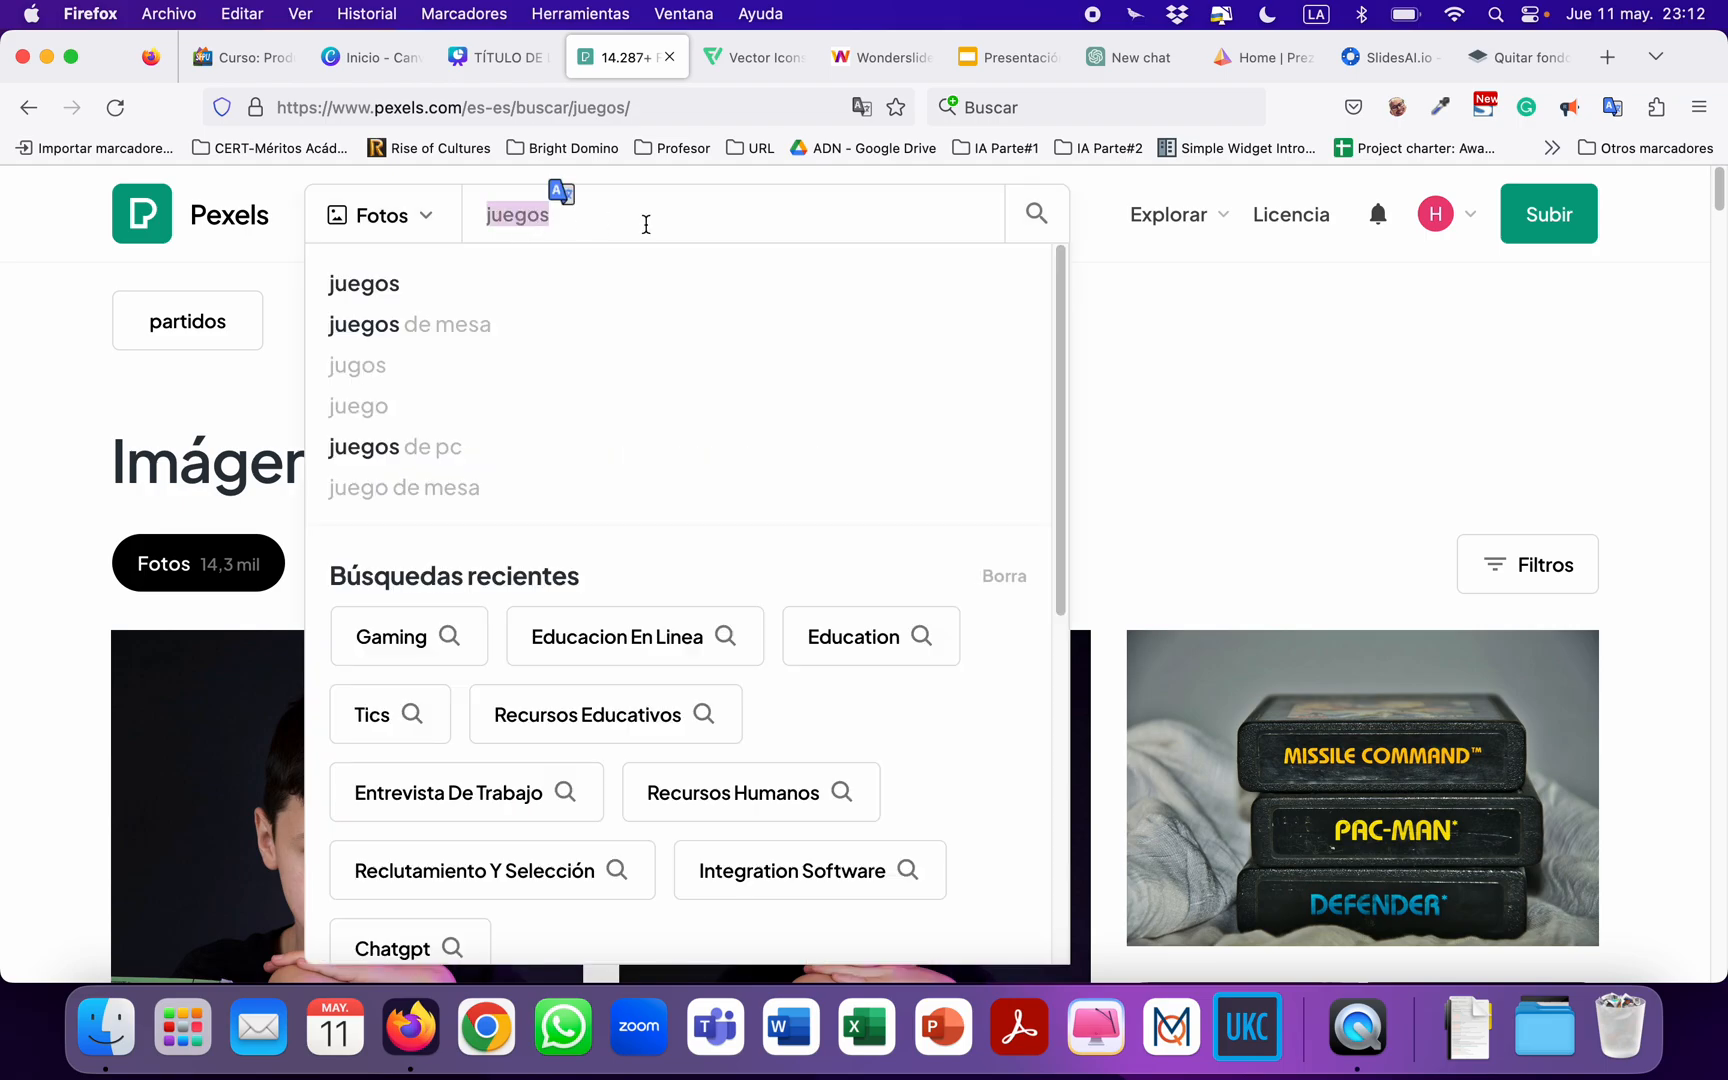
{"action": "type", "text": "videojuegos"}
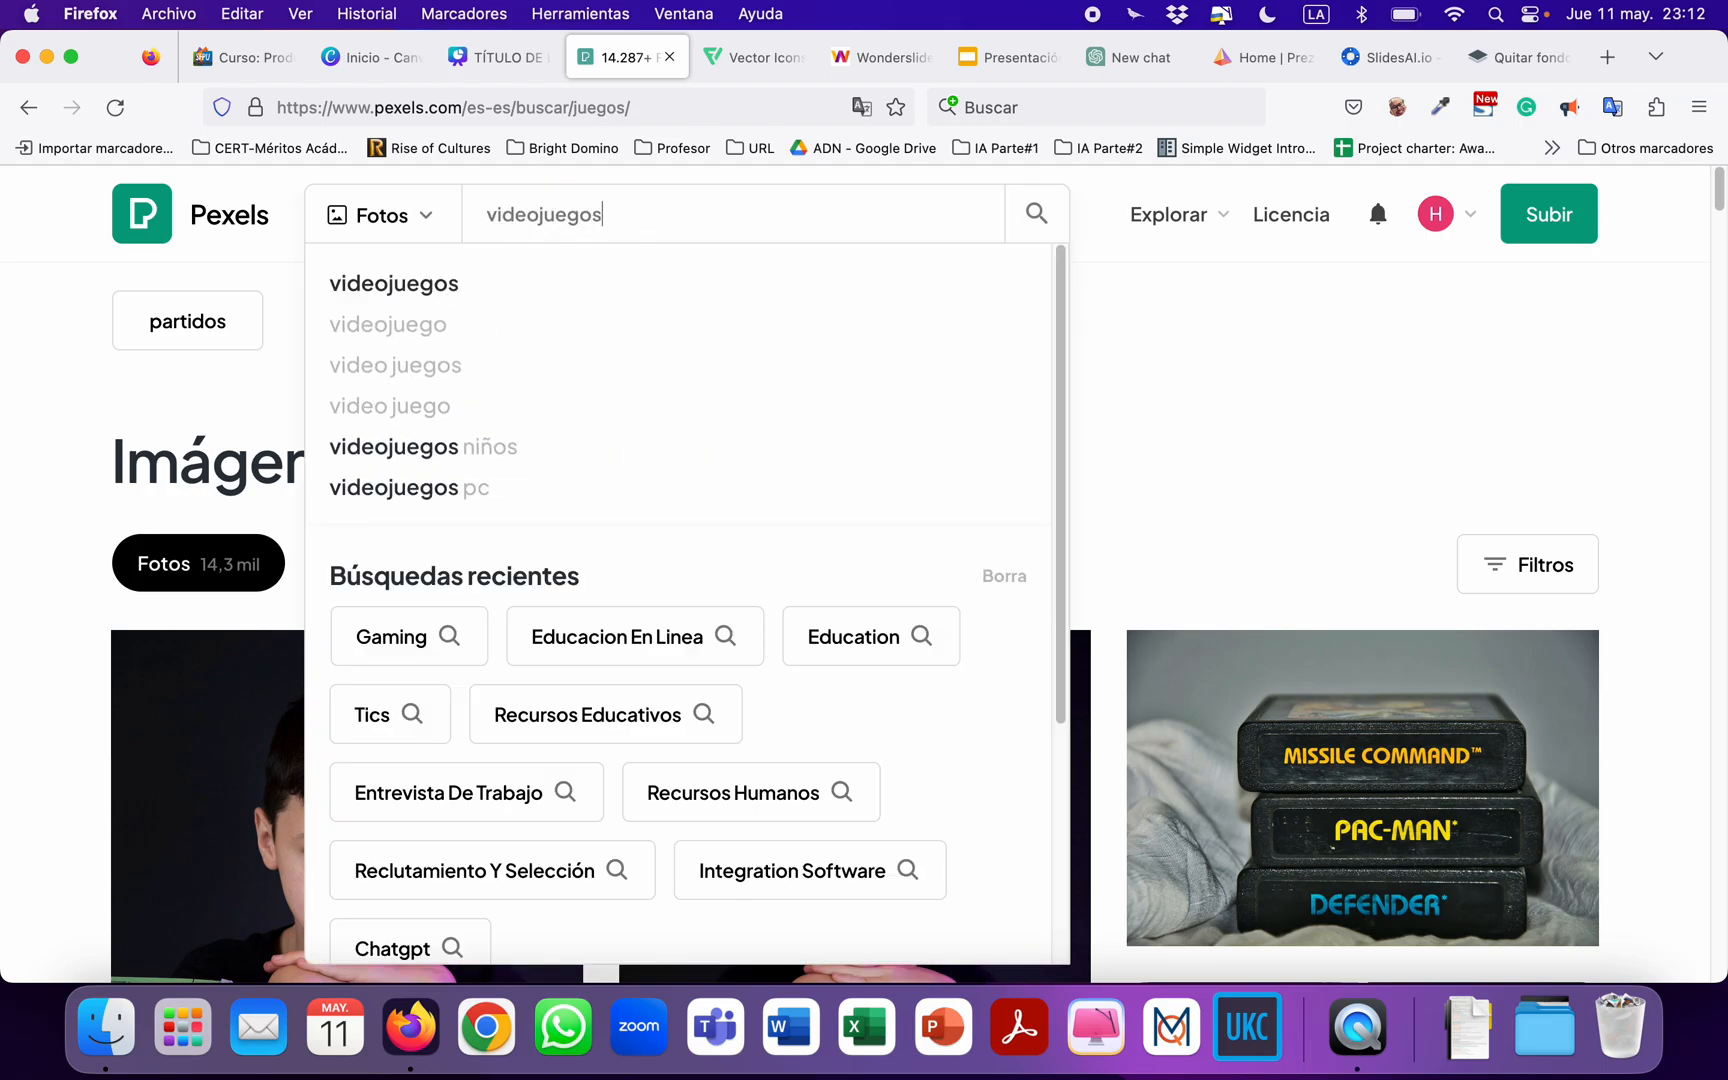
{"action": "key", "text": "Return"}
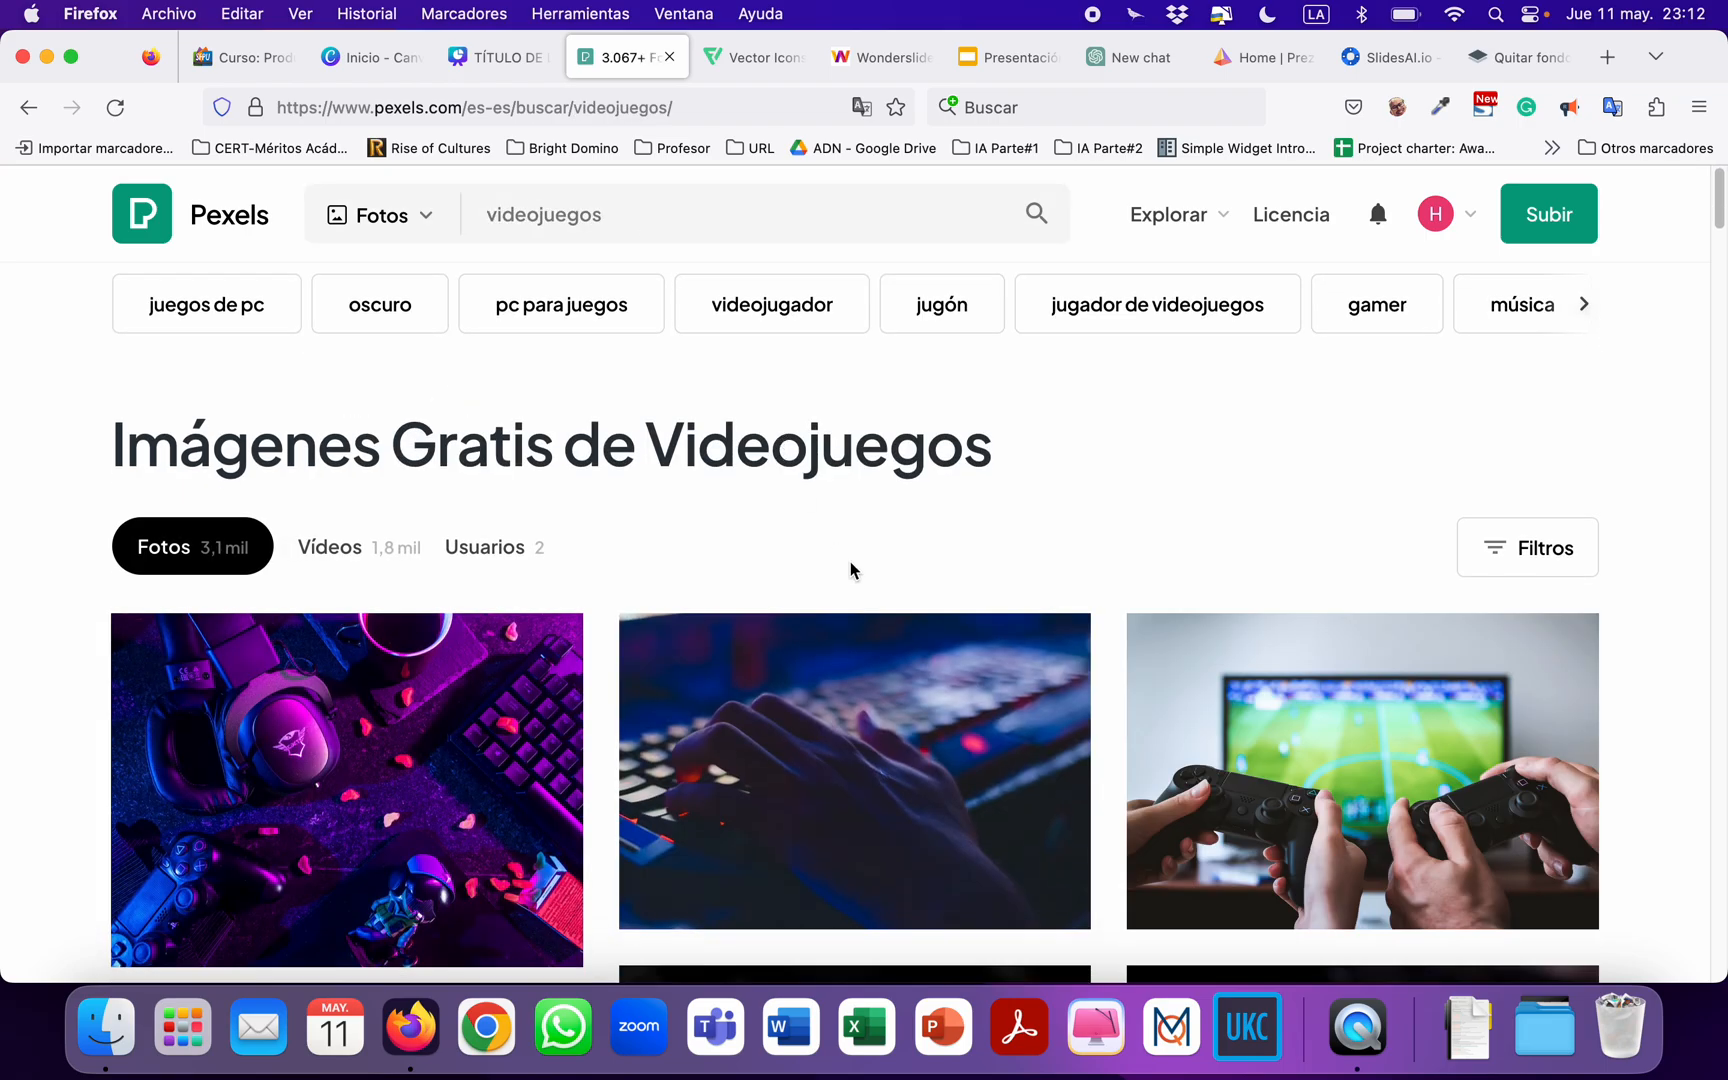
Filter the "videojuegos" photo results to Horizontal orientation.
{"action": "scroll", "coordinate": [852, 567], "scroll_direction": "down", "scroll_amount": 3}
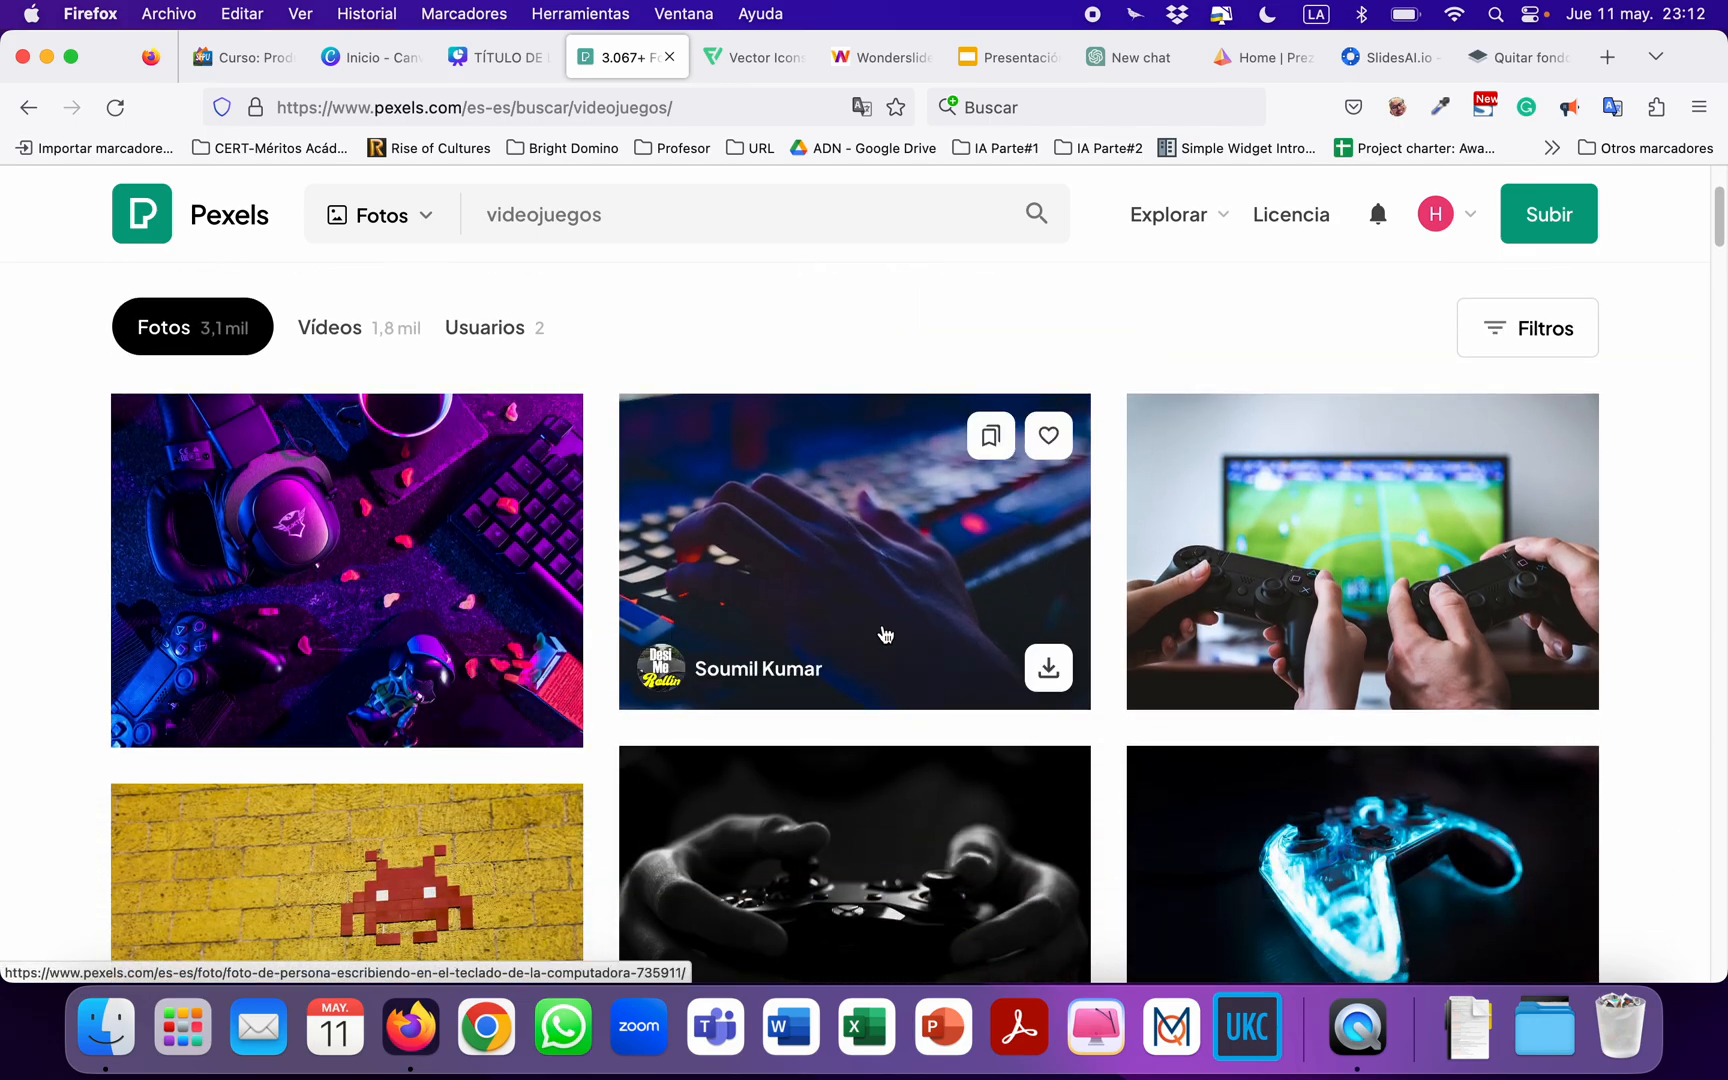
{"action": "scroll", "coordinate": [1400, 580], "scroll_direction": "up", "scroll_amount": 2}
{"action": "left_click", "coordinate": [1491, 508]}
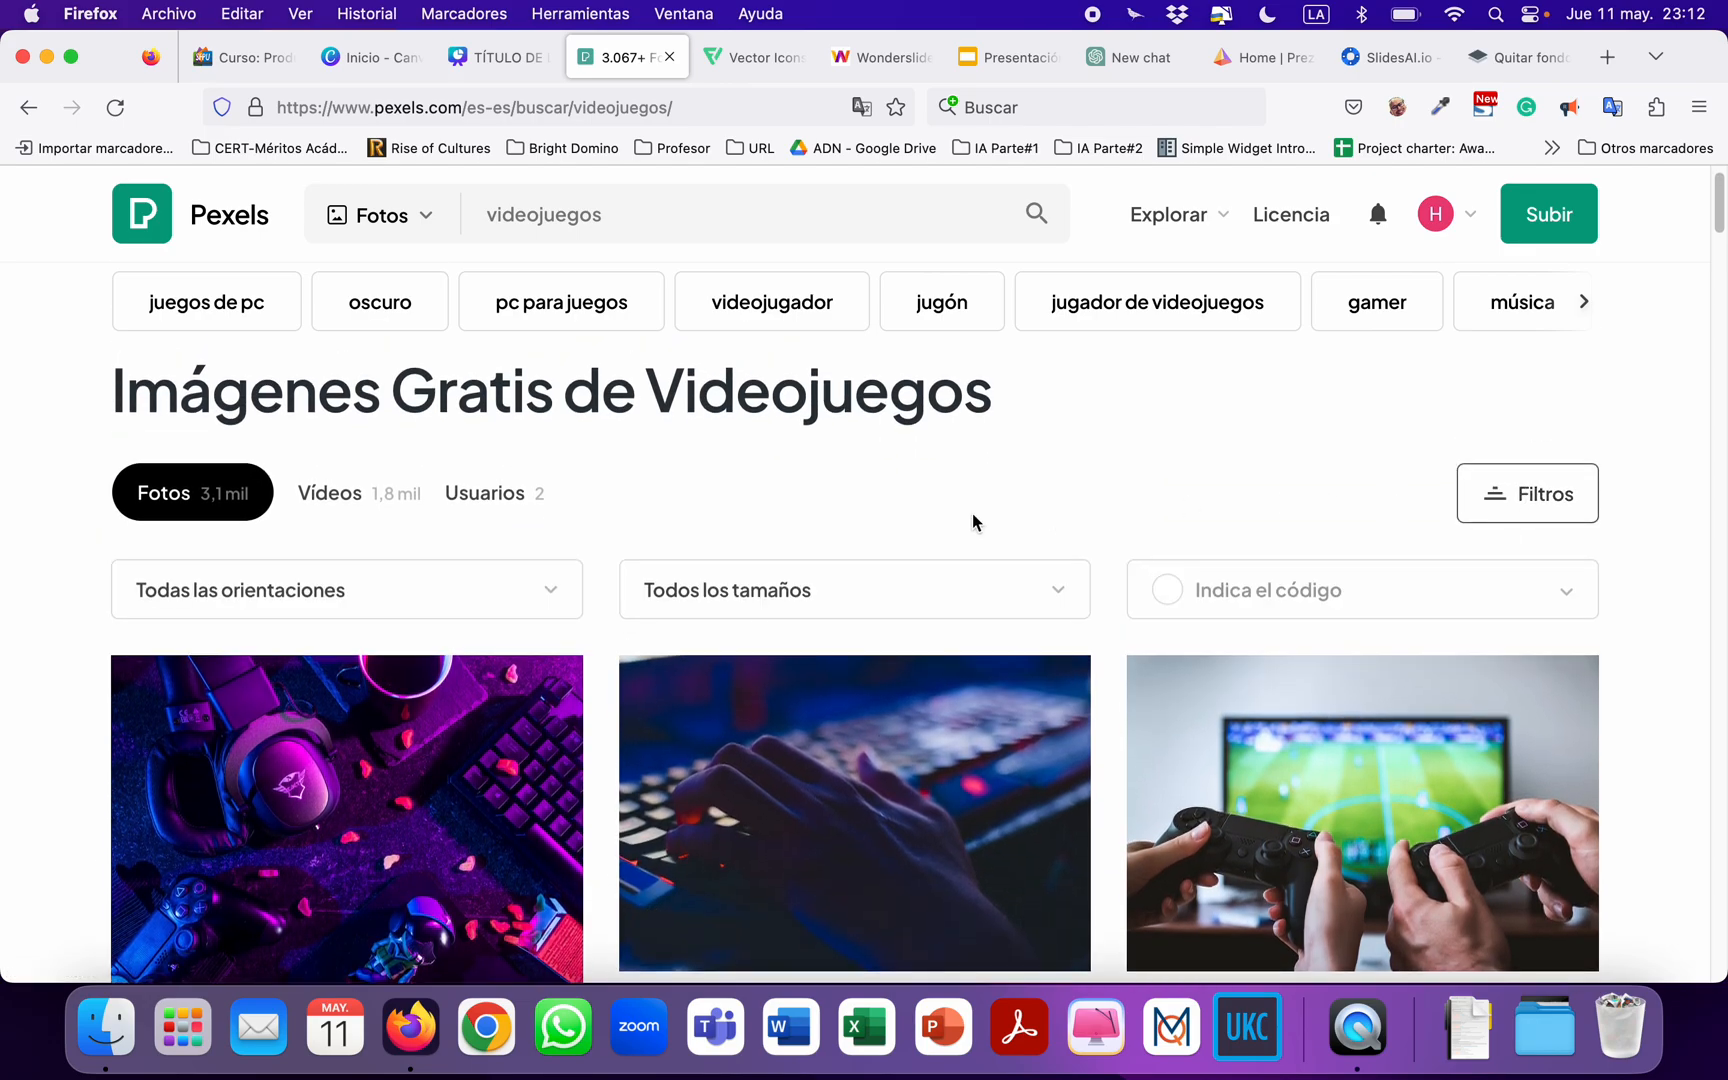
{"action": "left_click", "coordinate": [459, 598]}
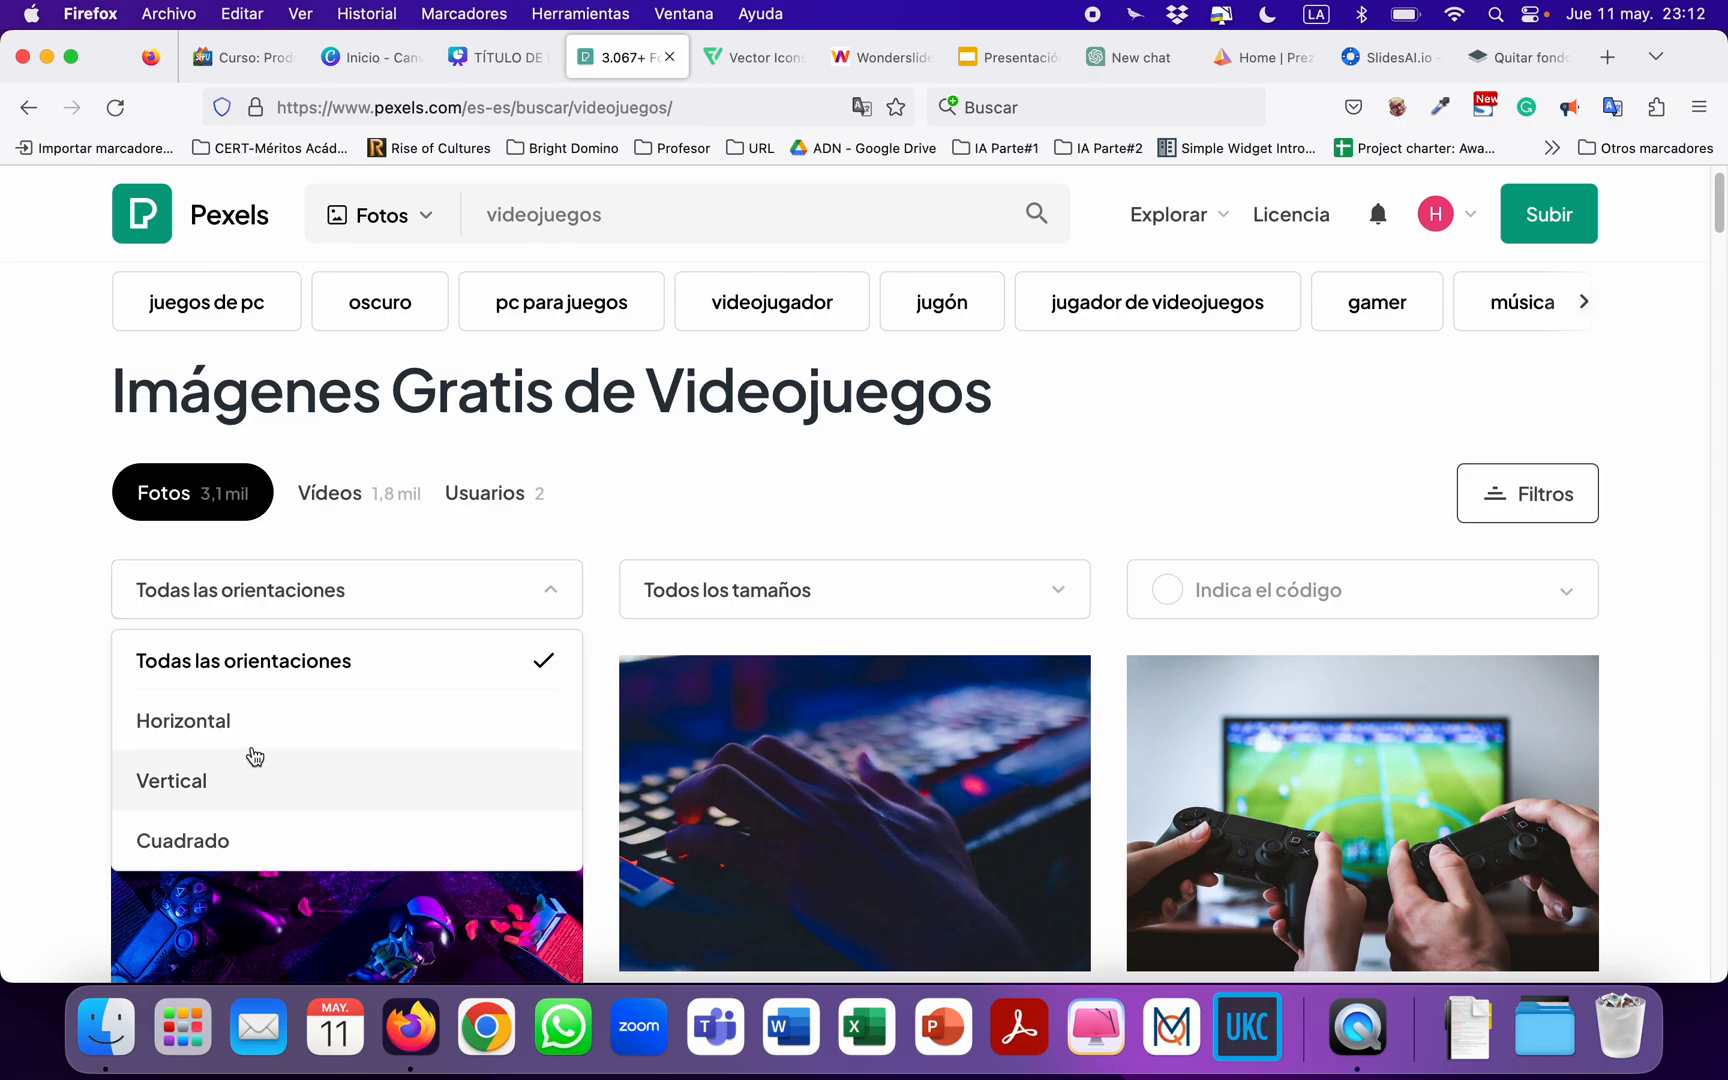
{"action": "left_click", "coordinate": [222, 726]}
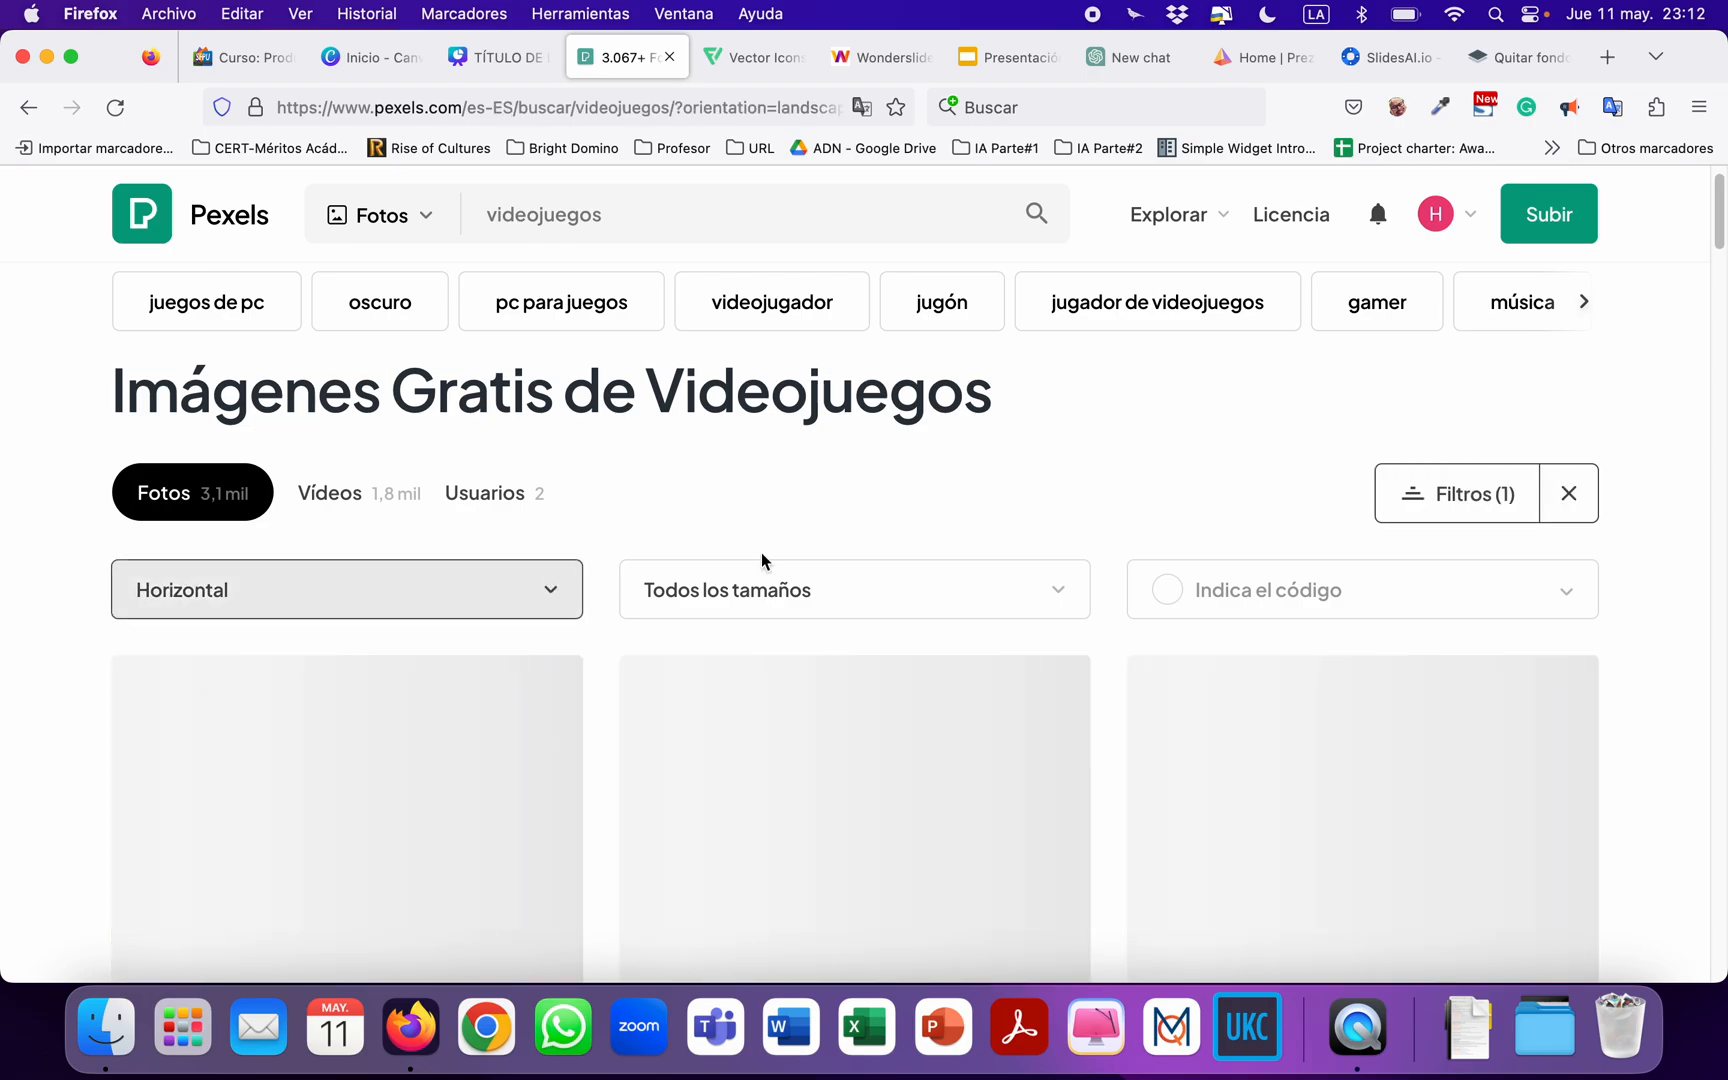
Browse the horizontal photos and download the purple-lit one with the gaming headset, keyboard and controller.
{"action": "scroll", "coordinate": [790, 550], "scroll_direction": "down", "scroll_amount": 2}
{"action": "scroll", "coordinate": [808, 538], "scroll_direction": "down", "scroll_amount": 1}
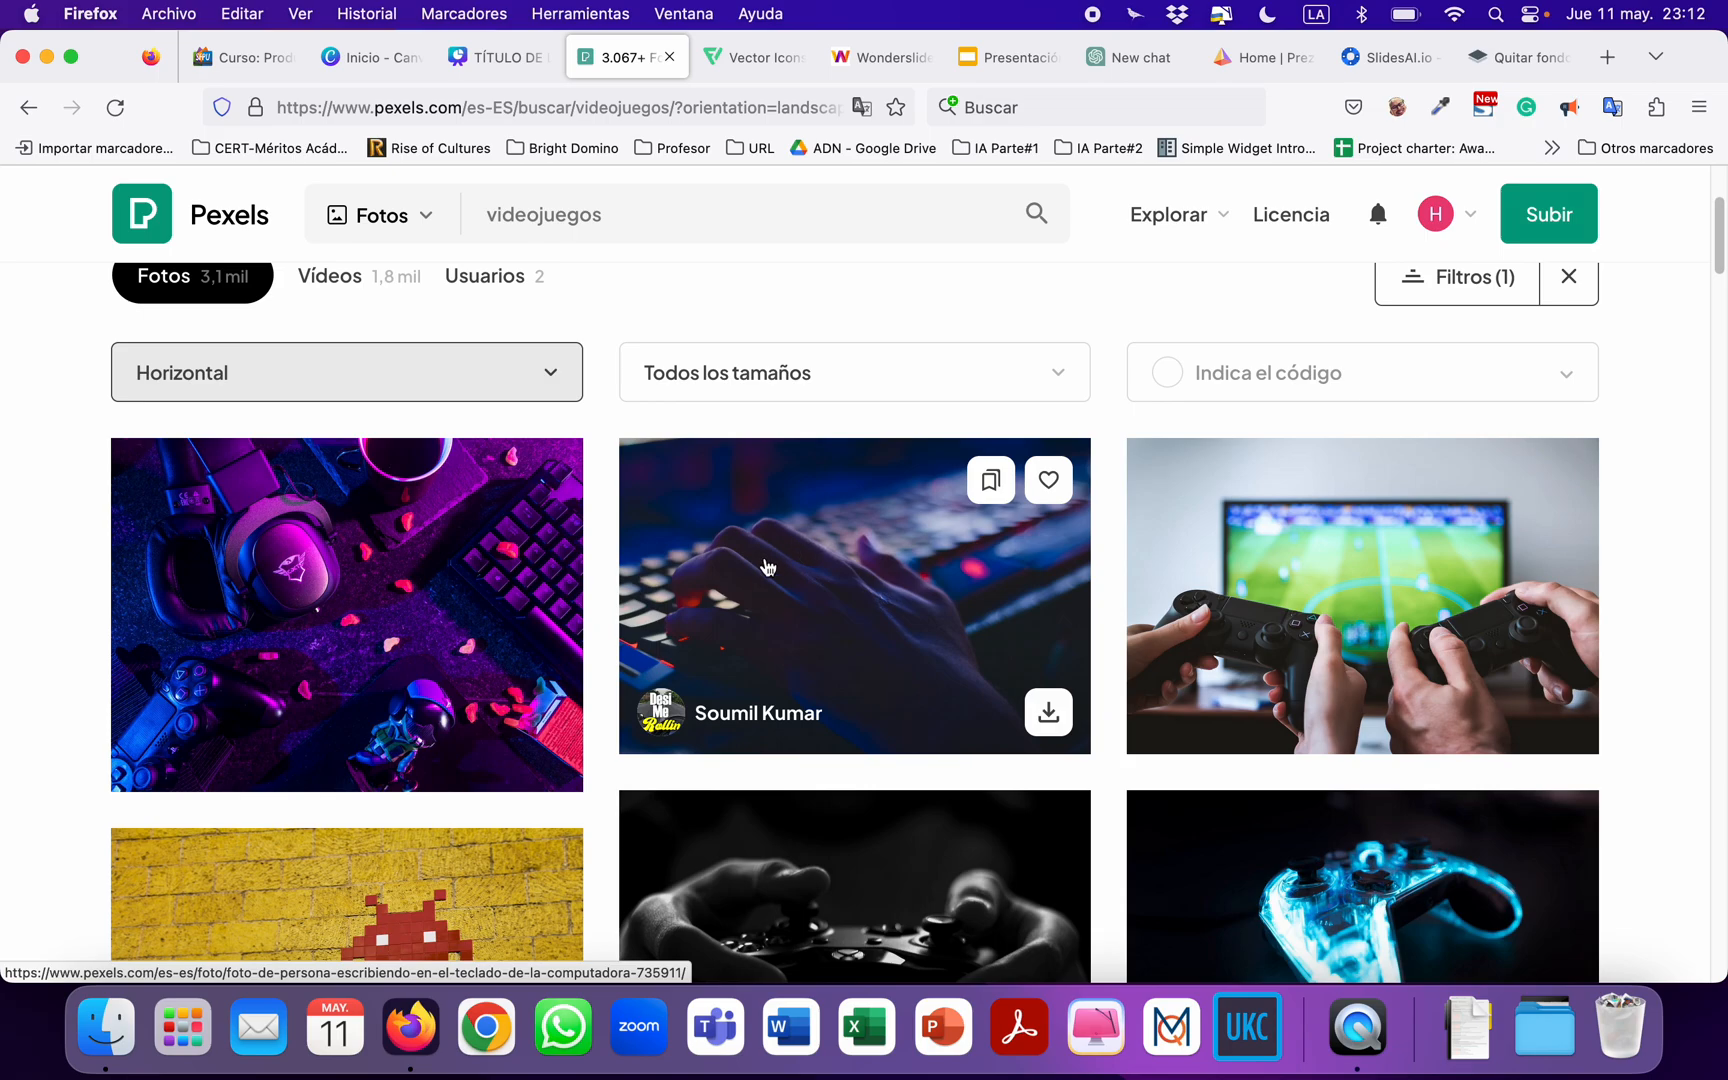
{"action": "scroll", "coordinate": [764, 567], "scroll_direction": "down", "scroll_amount": 8}
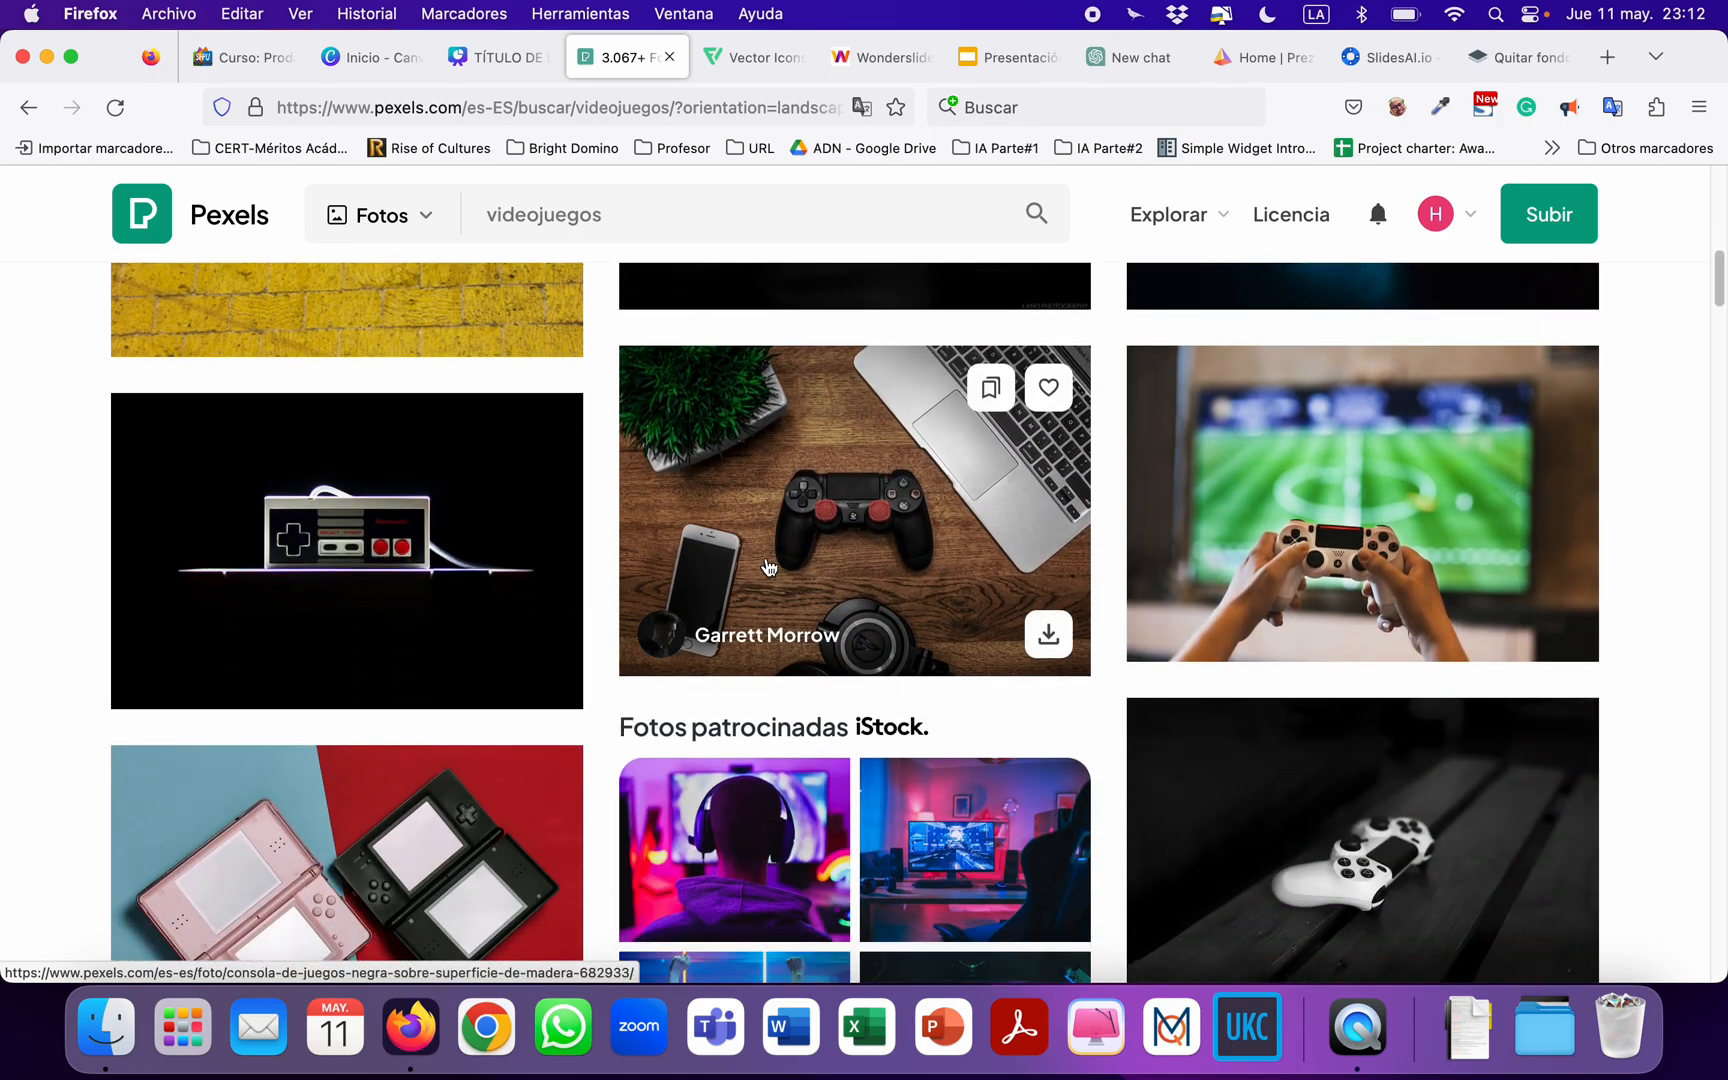
{"action": "scroll", "coordinate": [768, 567], "scroll_direction": "down", "scroll_amount": 3}
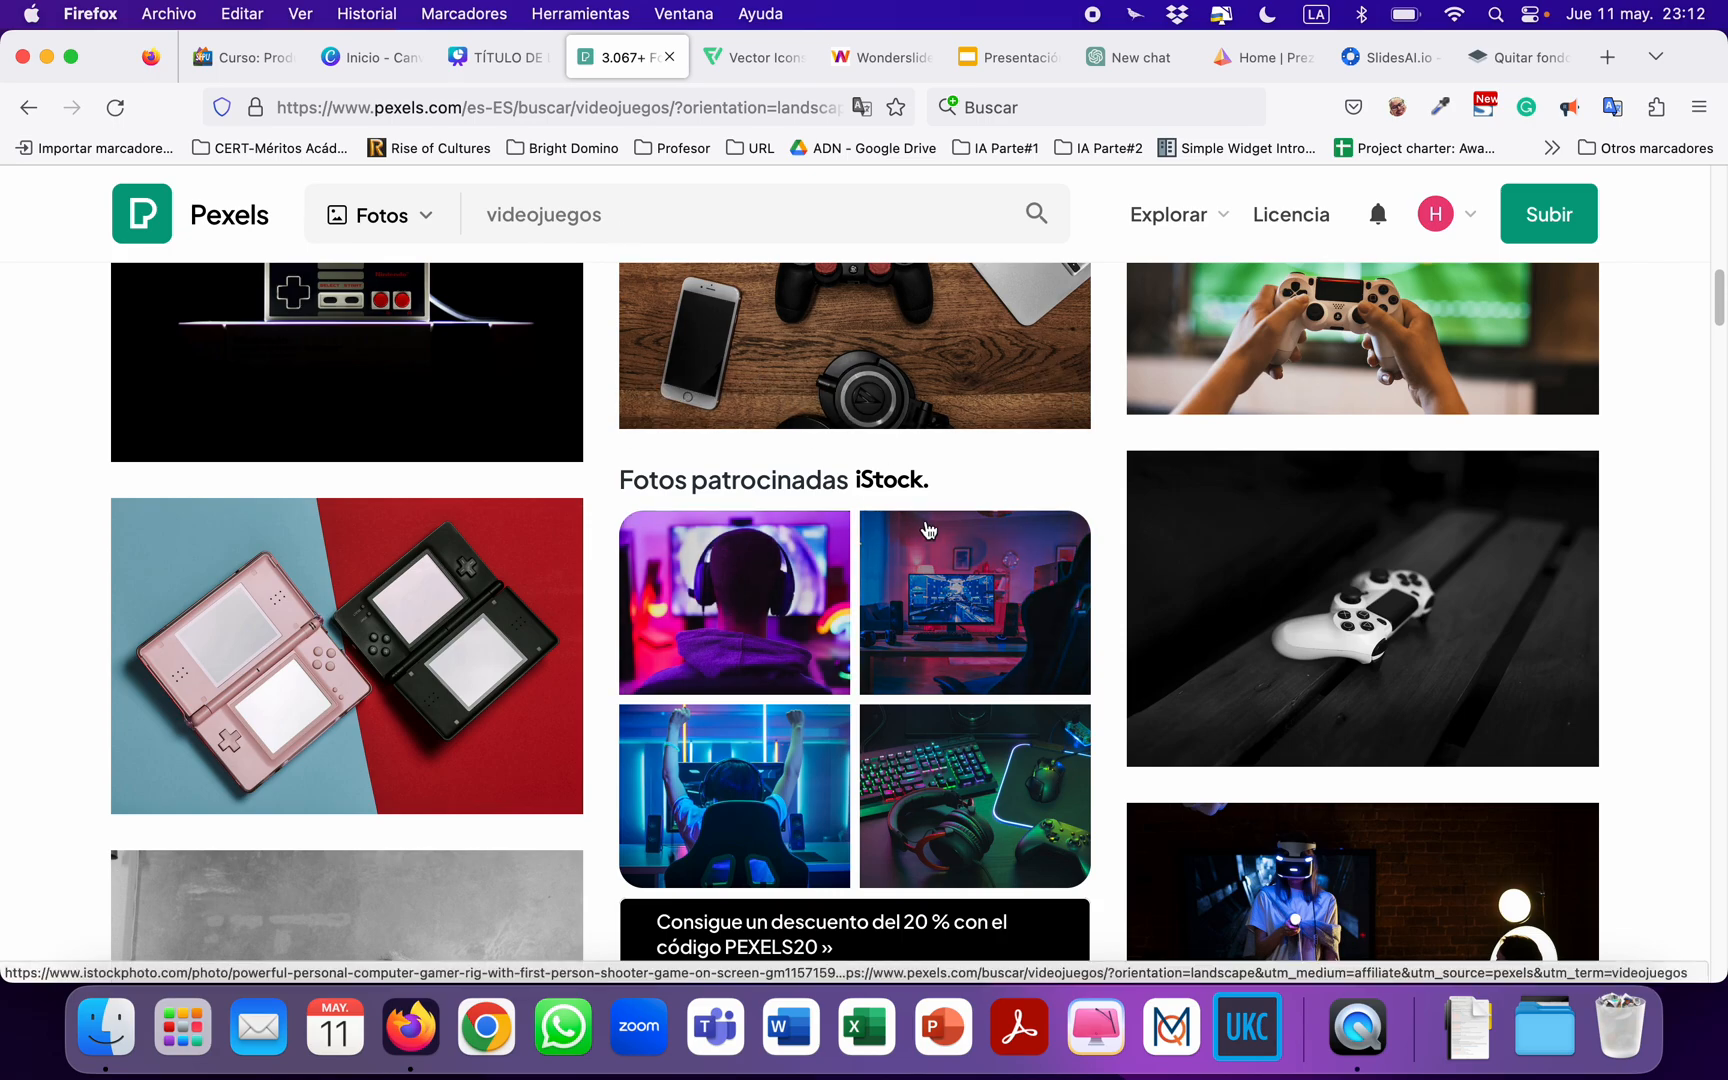
{"action": "scroll", "coordinate": [925, 532], "scroll_direction": "up", "scroll_amount": 5}
{"action": "scroll", "coordinate": [928, 530], "scroll_direction": "up", "scroll_amount": 5}
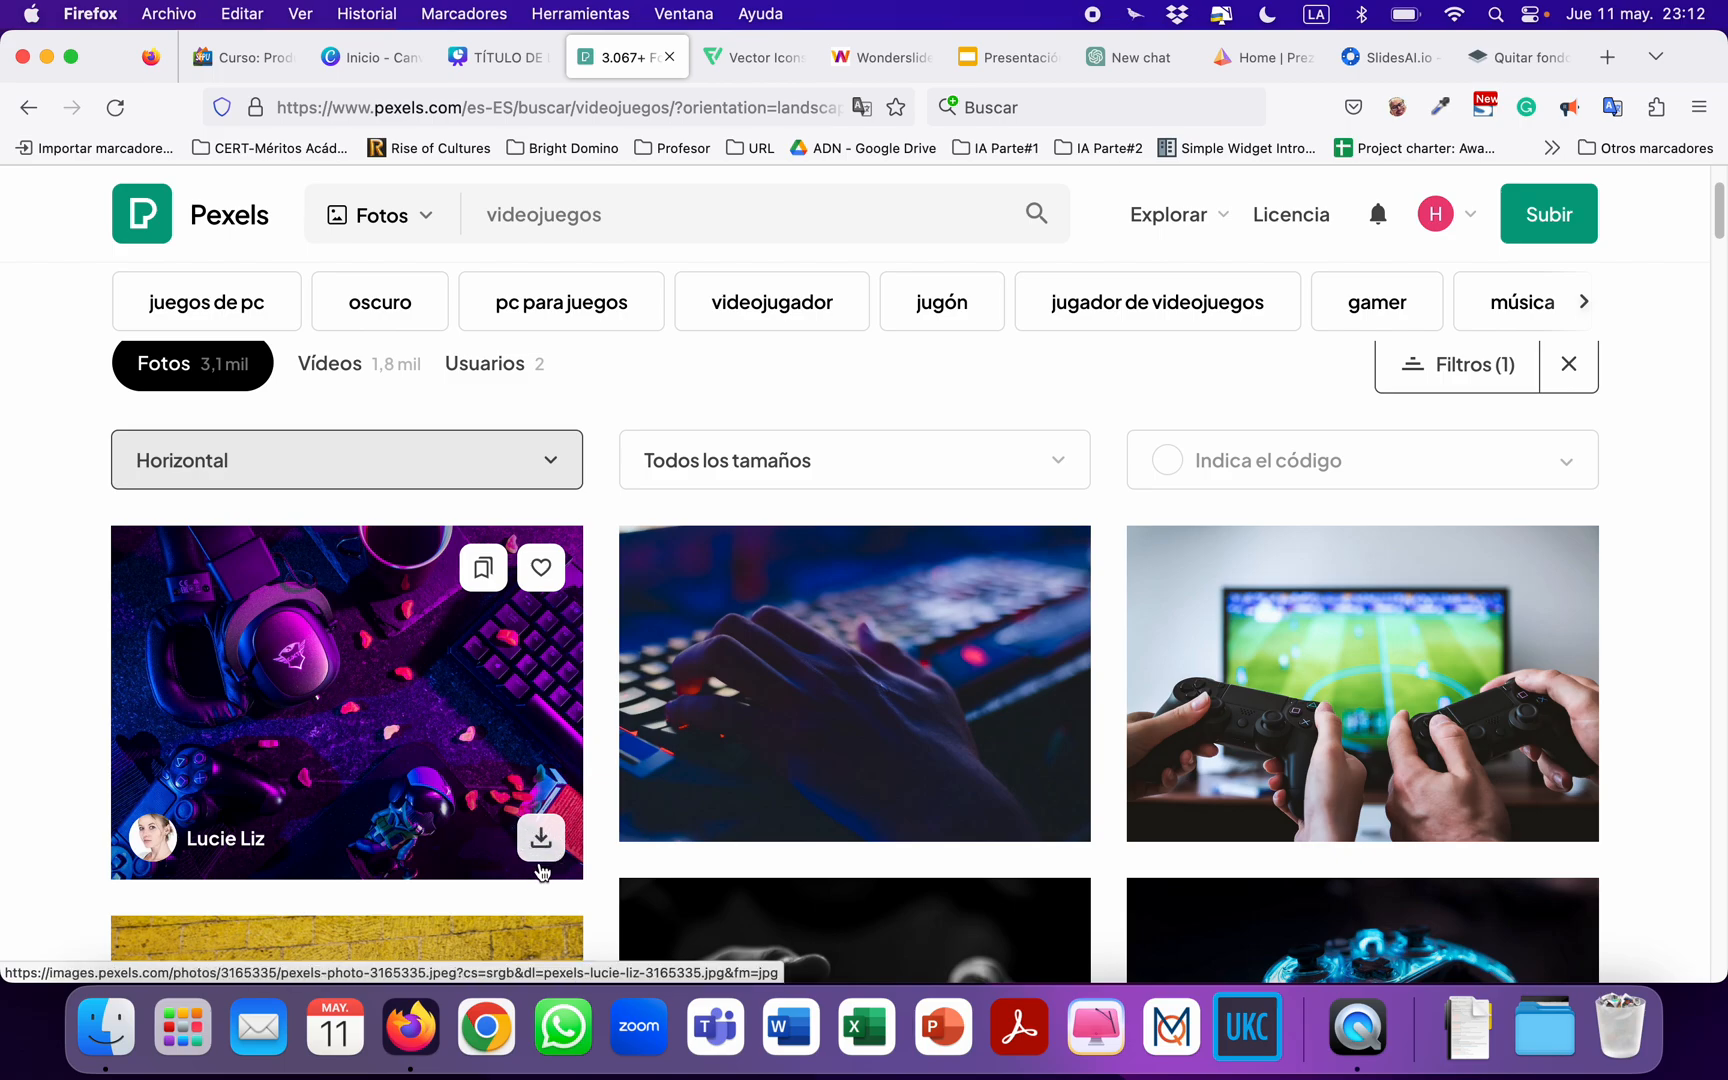
{"action": "left_click", "coordinate": [538, 855]}
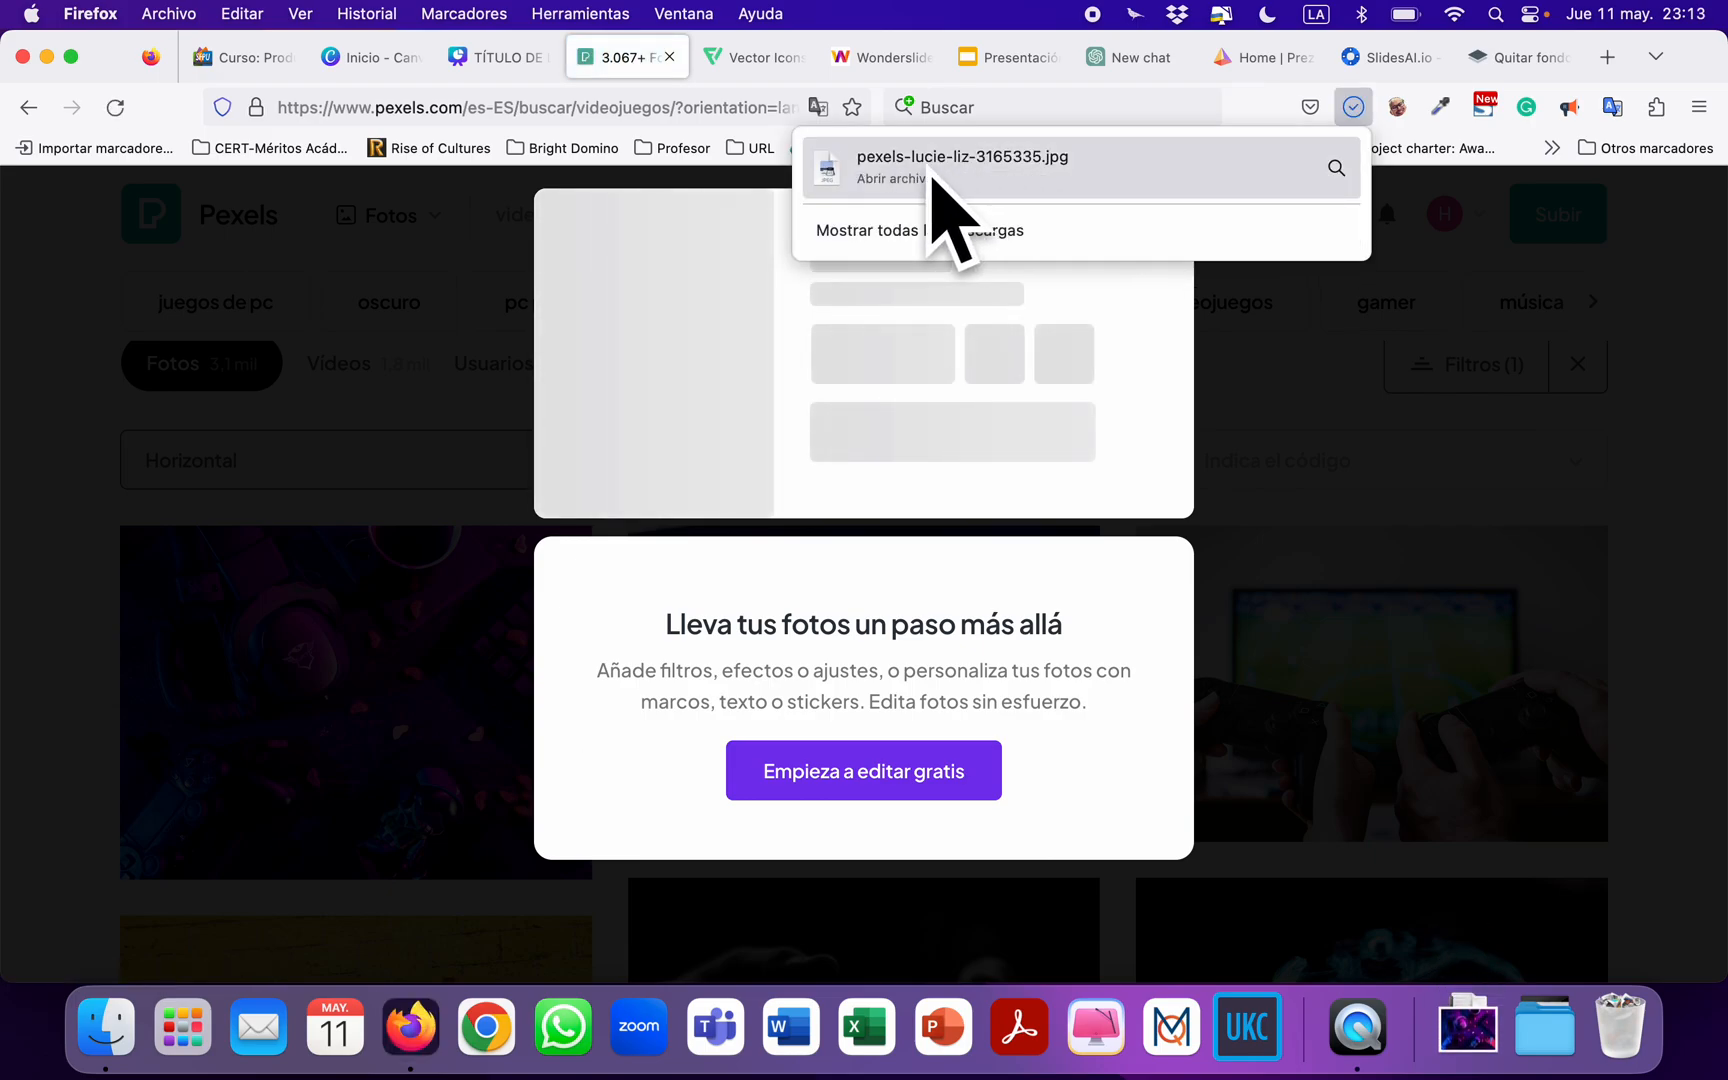
Switch to the Canva presentation, upload the downloaded gaming headset photo and place it in page 3's frame, replacing the arcade photo.
{"action": "left_click", "coordinate": [364, 65]}
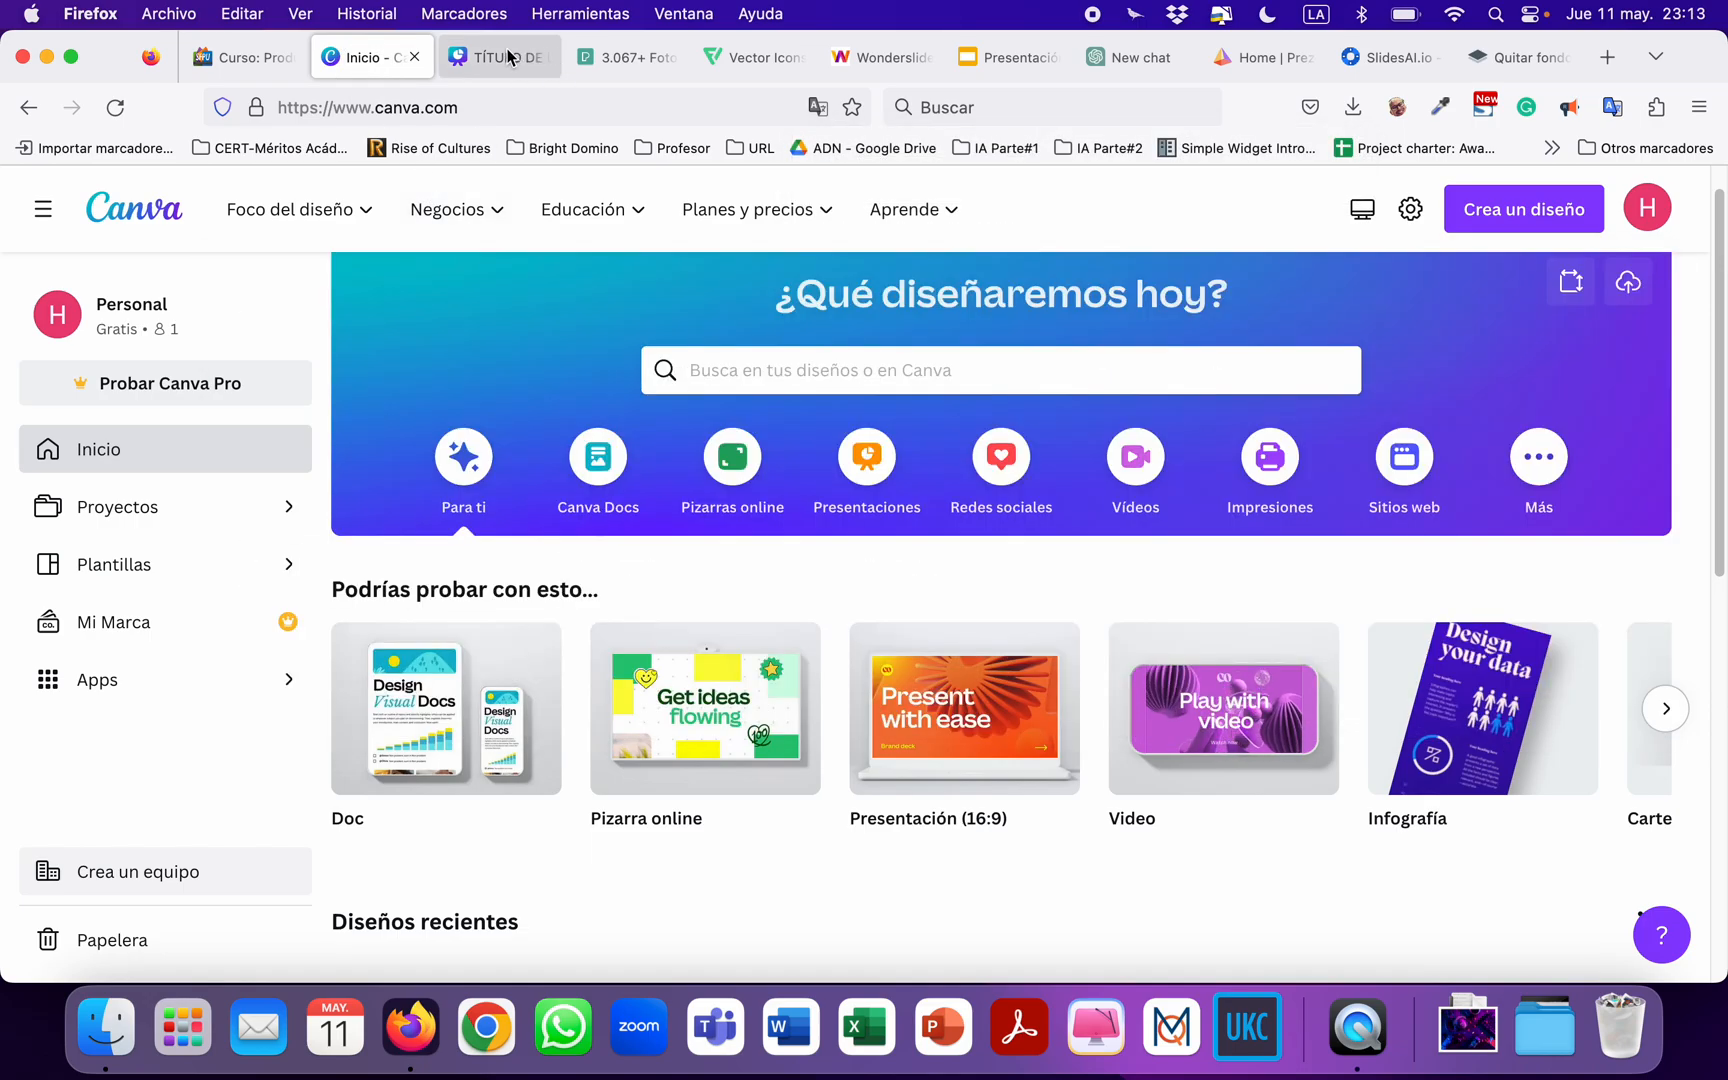
{"action": "left_click", "coordinate": [508, 57]}
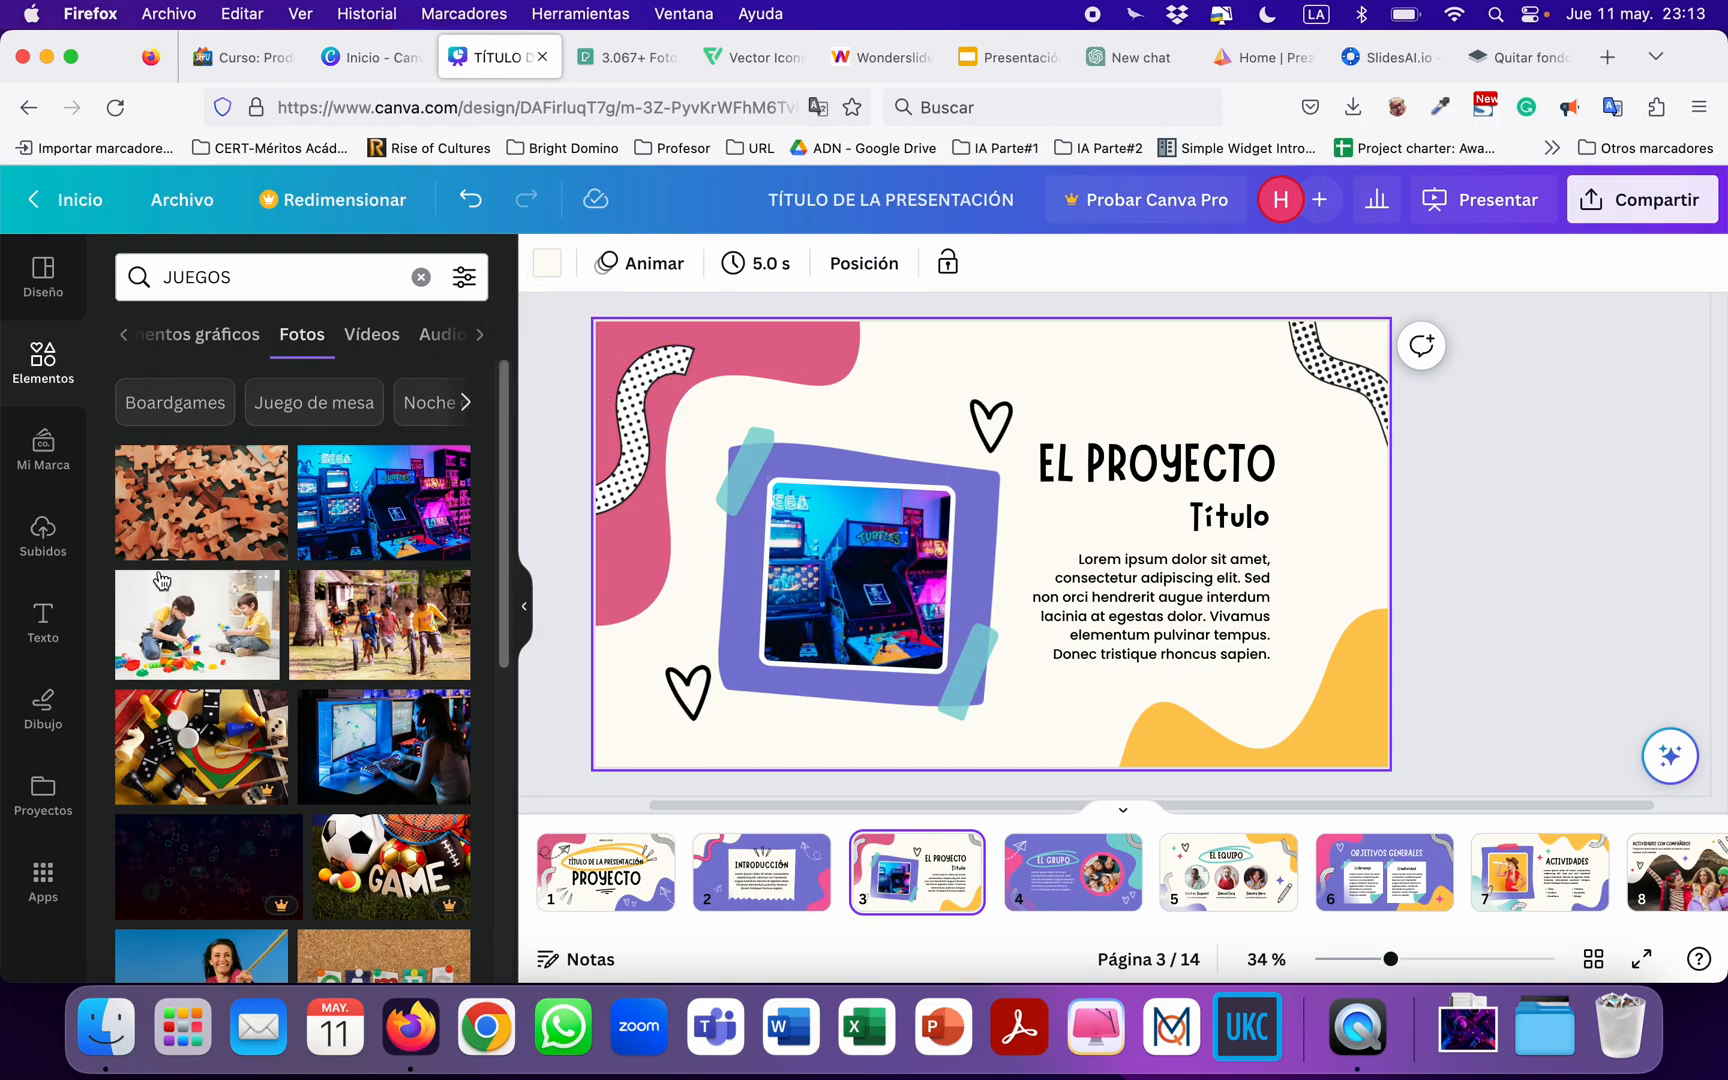
{"action": "left_click", "coordinate": [40, 538]}
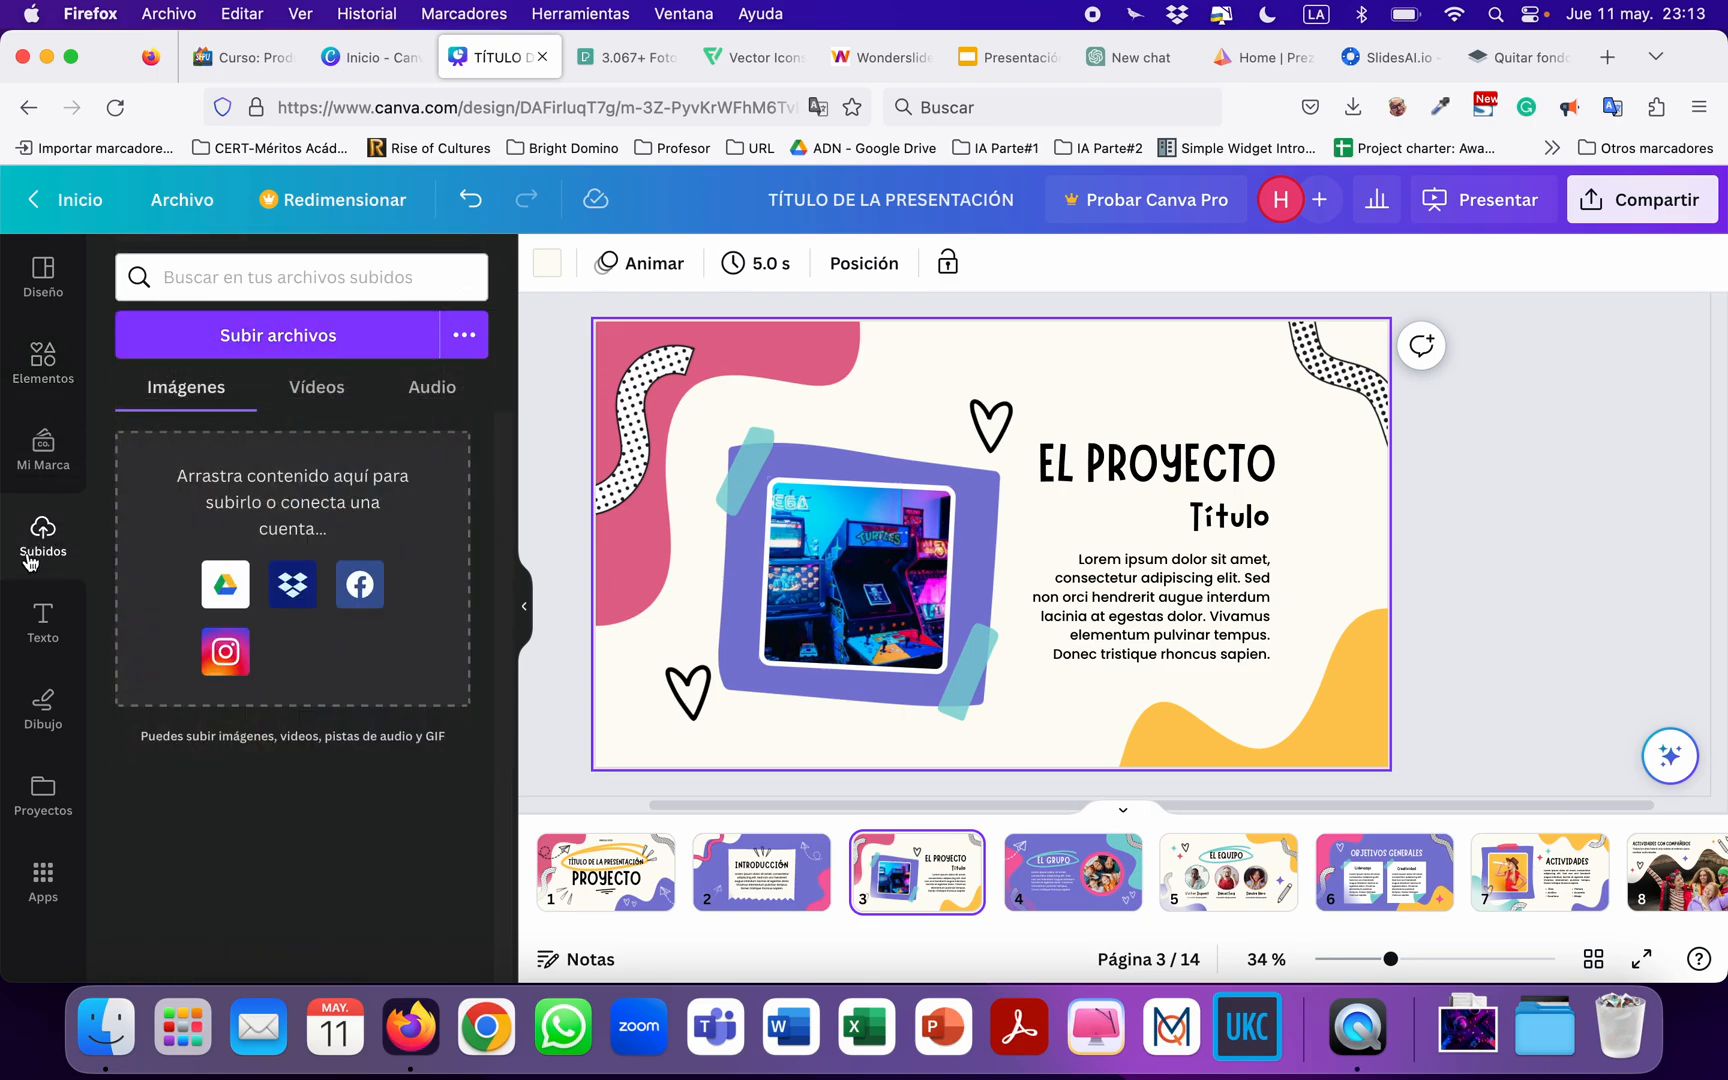
{"action": "left_click", "coordinate": [283, 340]}
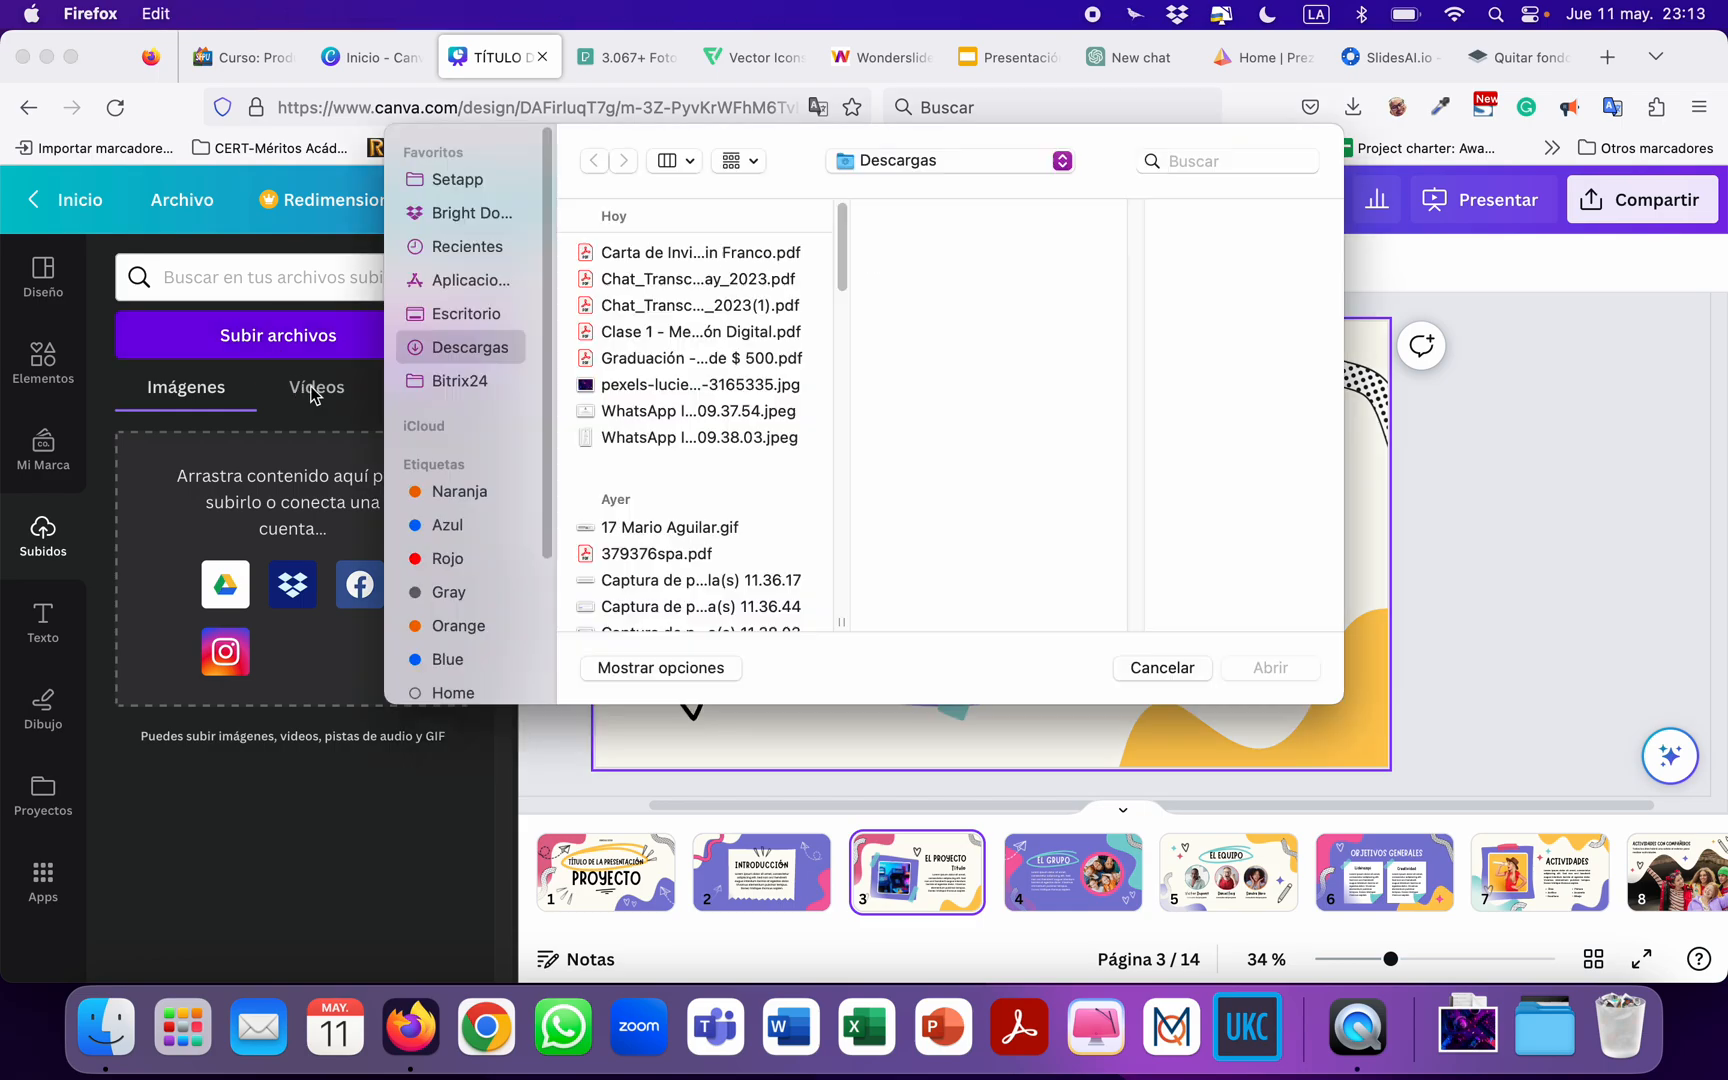
{"action": "left_click", "coordinate": [673, 386]}
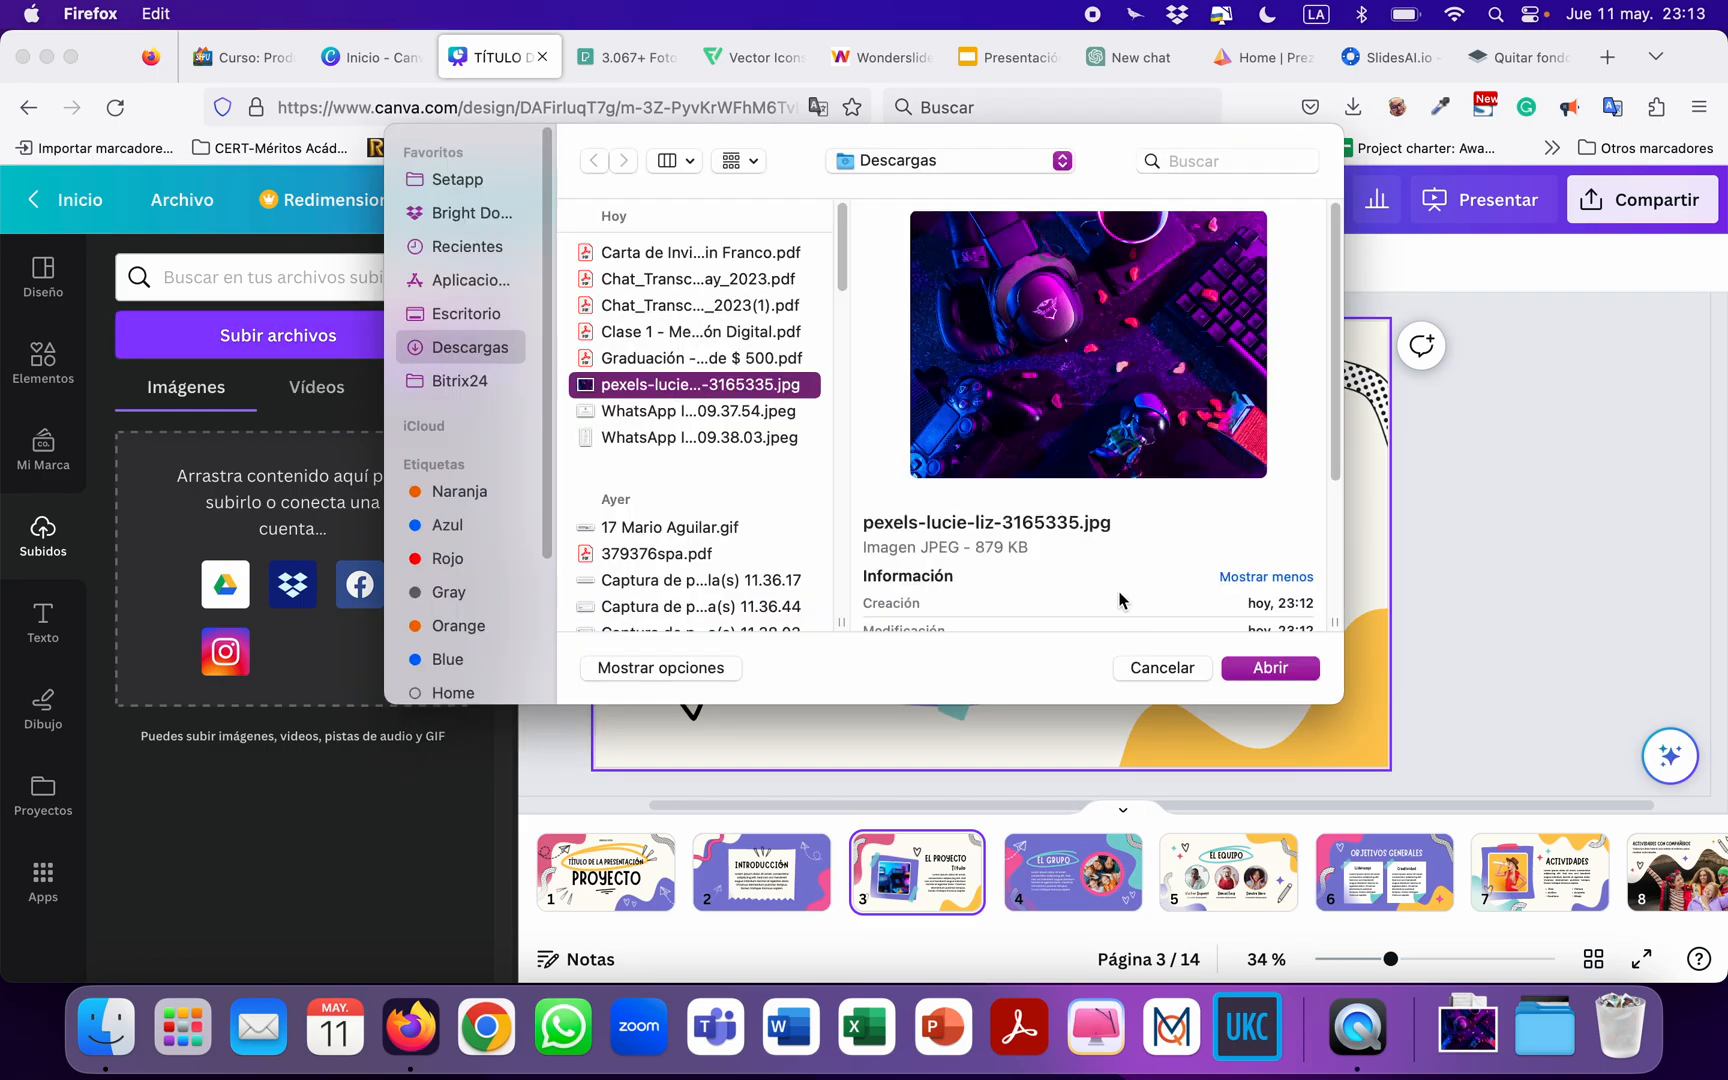
{"action": "left_click", "coordinate": [1272, 668]}
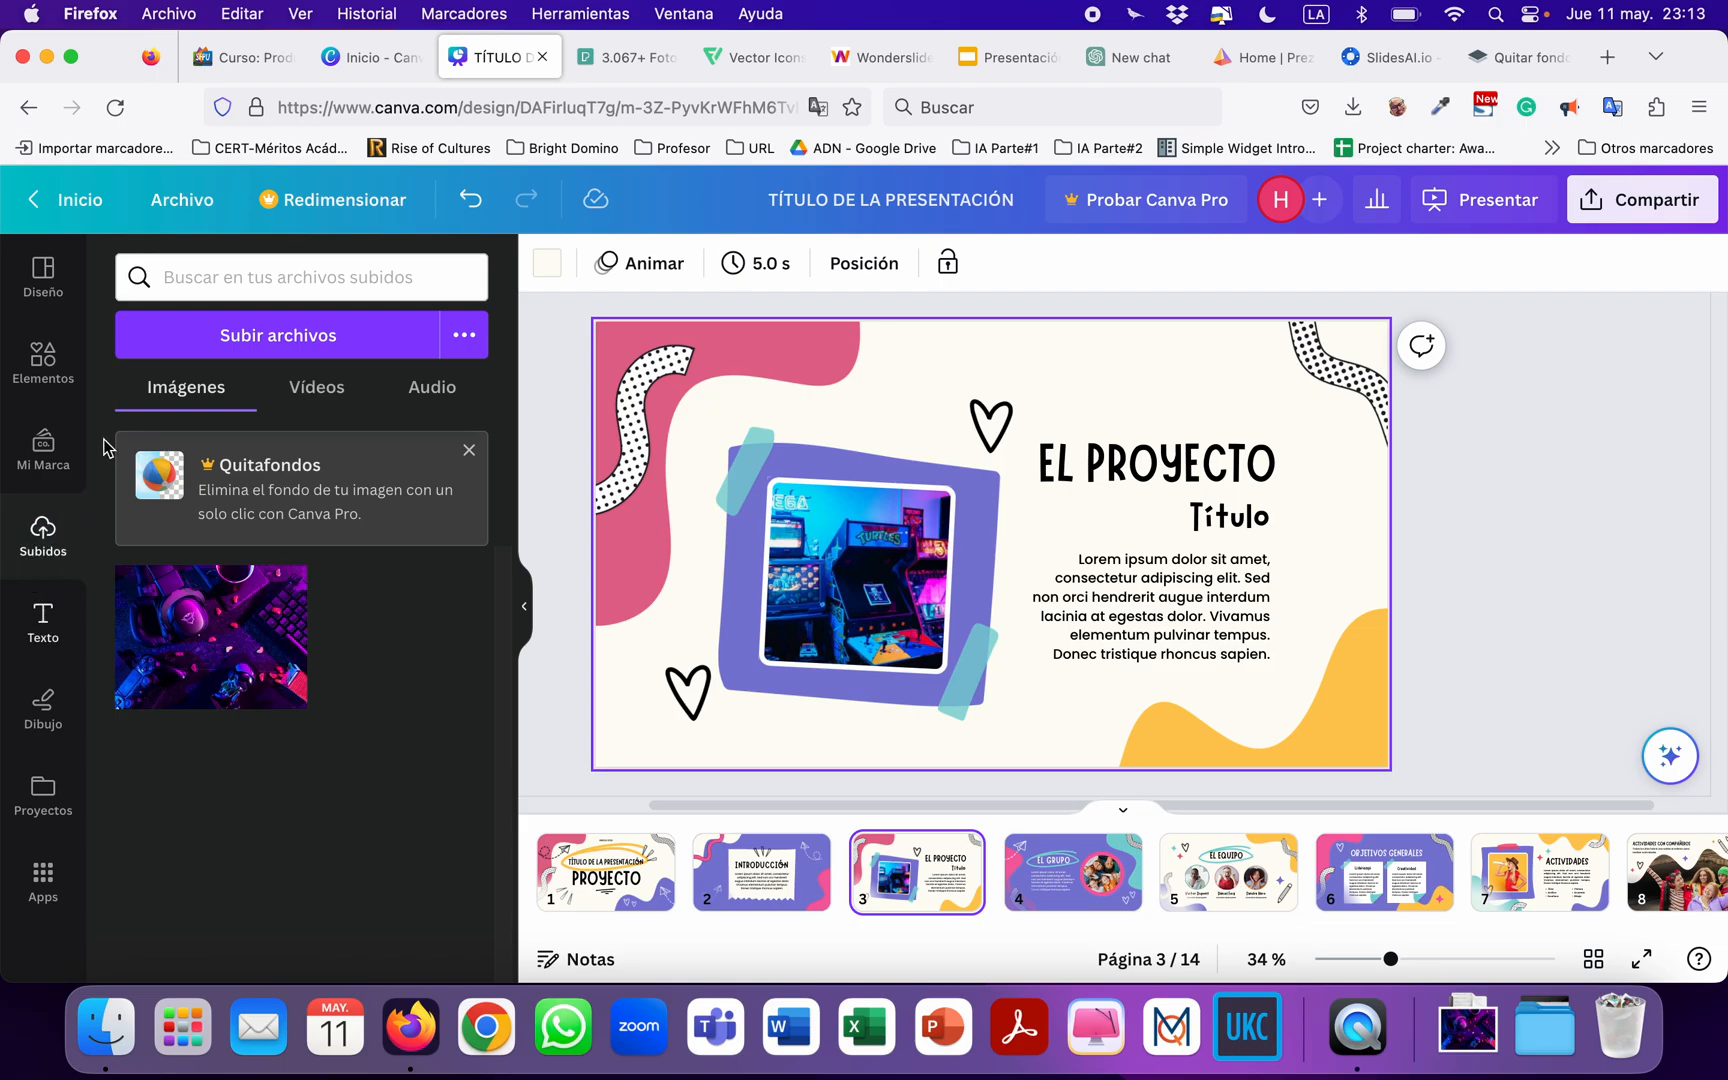
{"action": "left_click_drag", "start_coordinate": [230, 650], "coordinate": [812, 612]}
{"action": "left_click", "coordinate": [1497, 490]}
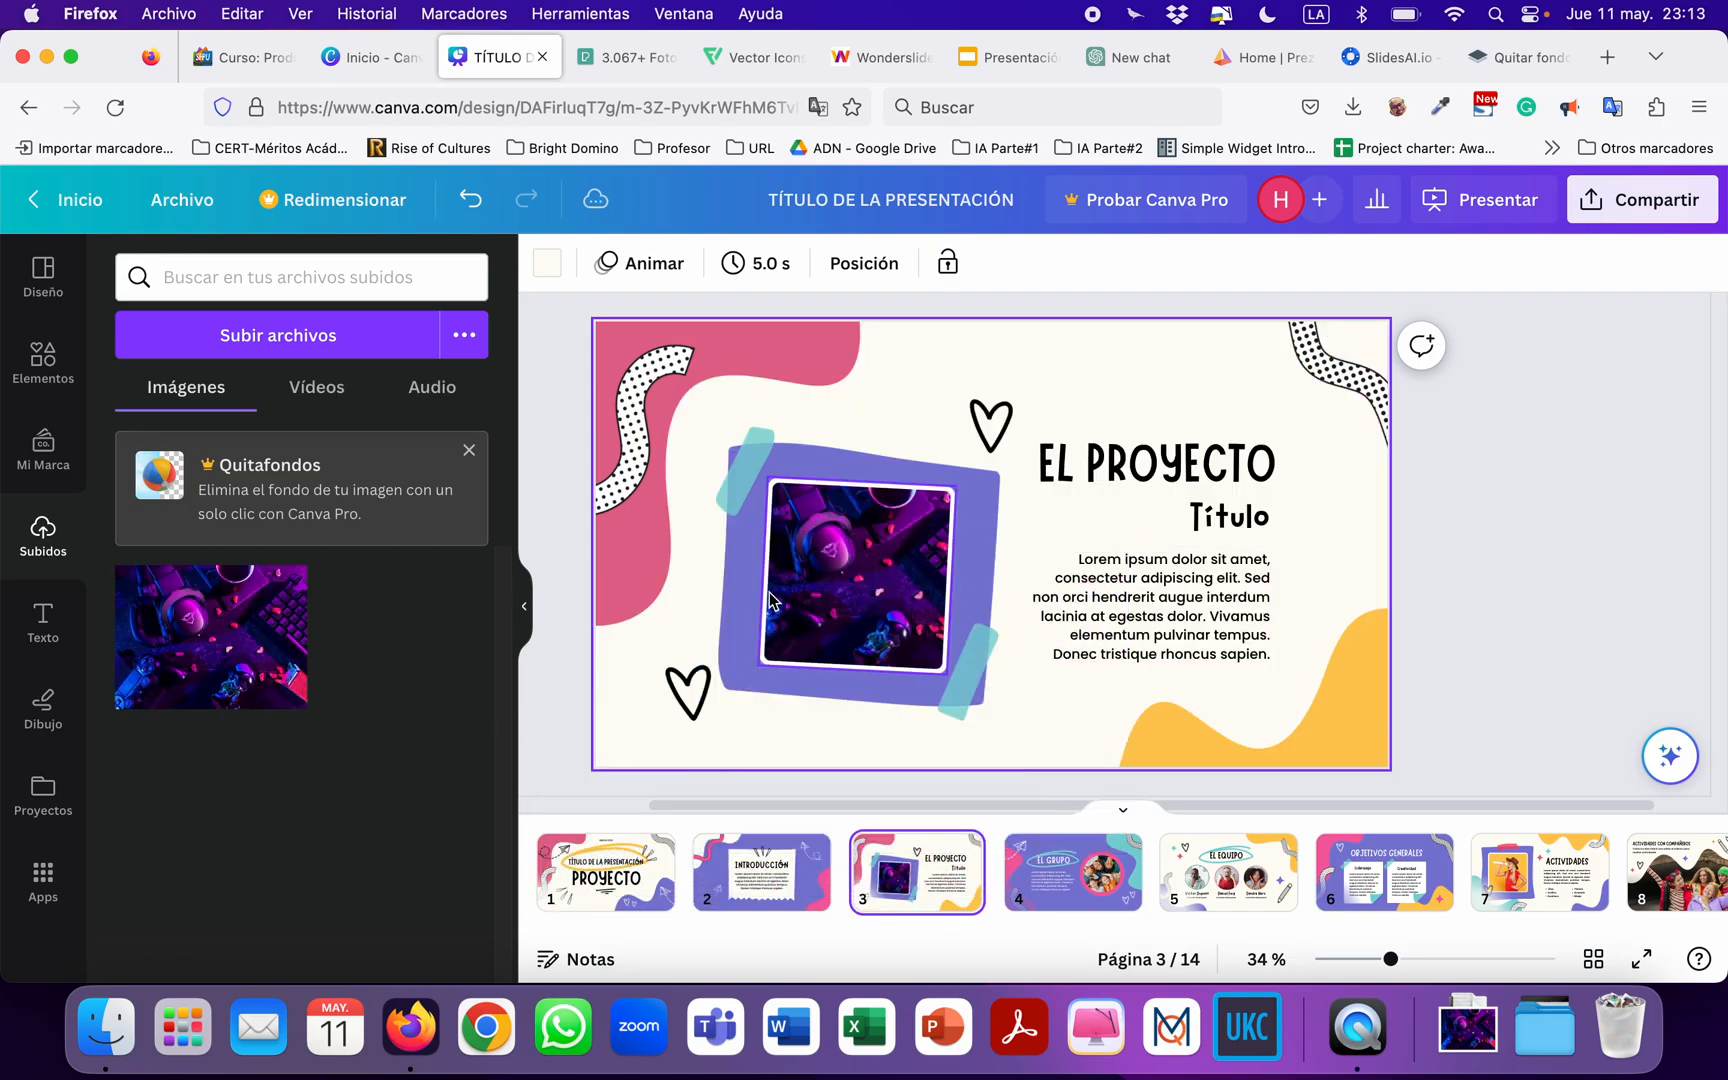
Dismiss the post-download window on the Pexels site and return to the Canva presentation.
{"action": "left_click", "coordinate": [640, 72]}
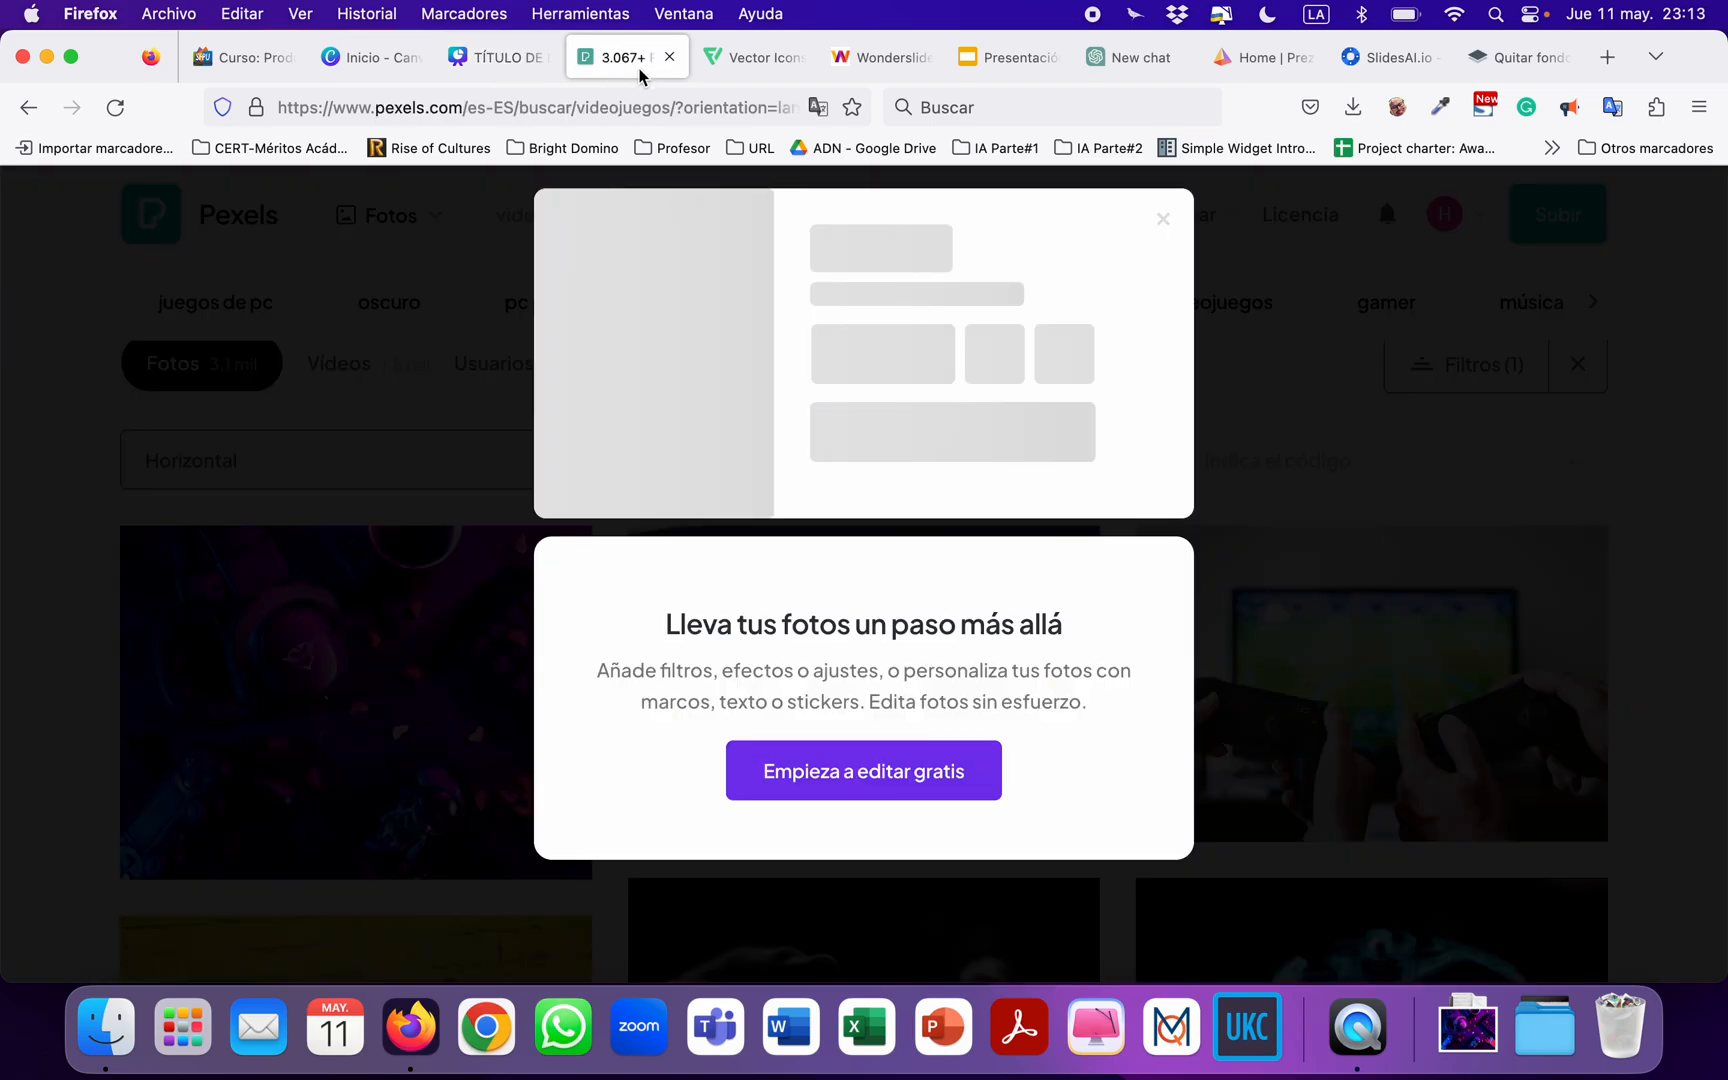
{"action": "left_click", "coordinate": [1164, 221]}
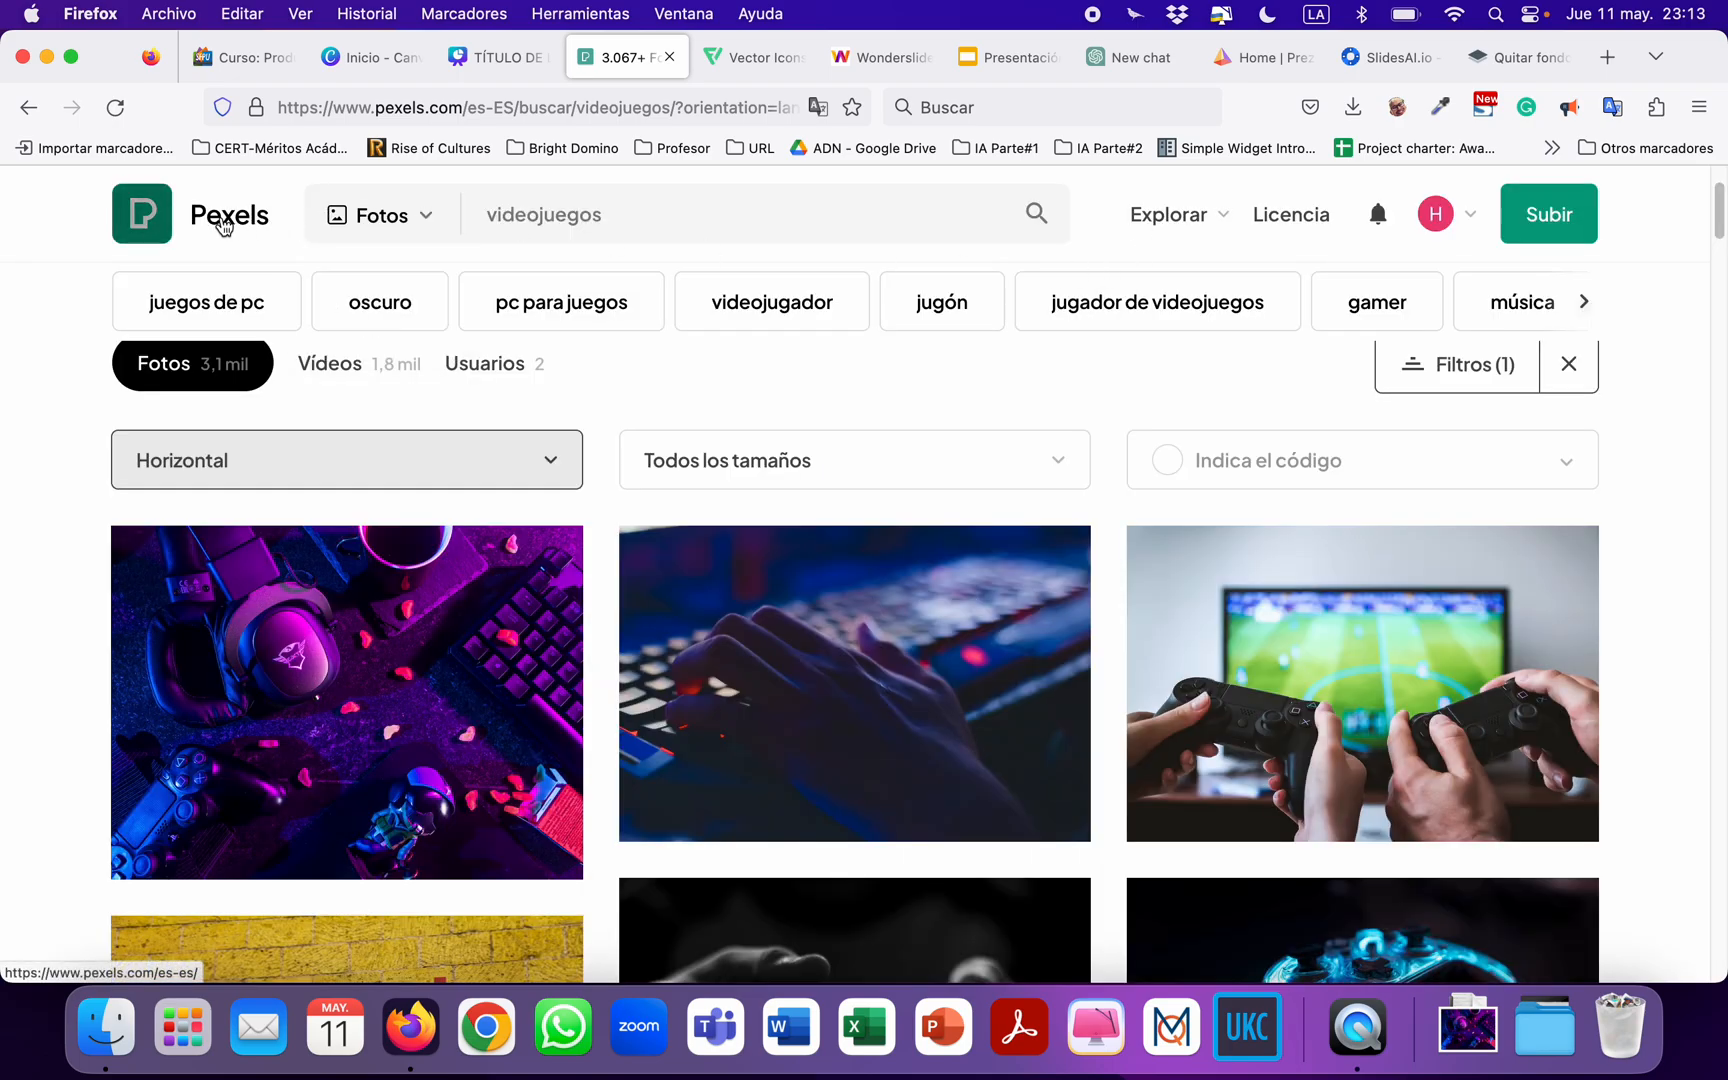
{"action": "left_click", "coordinate": [495, 57]}
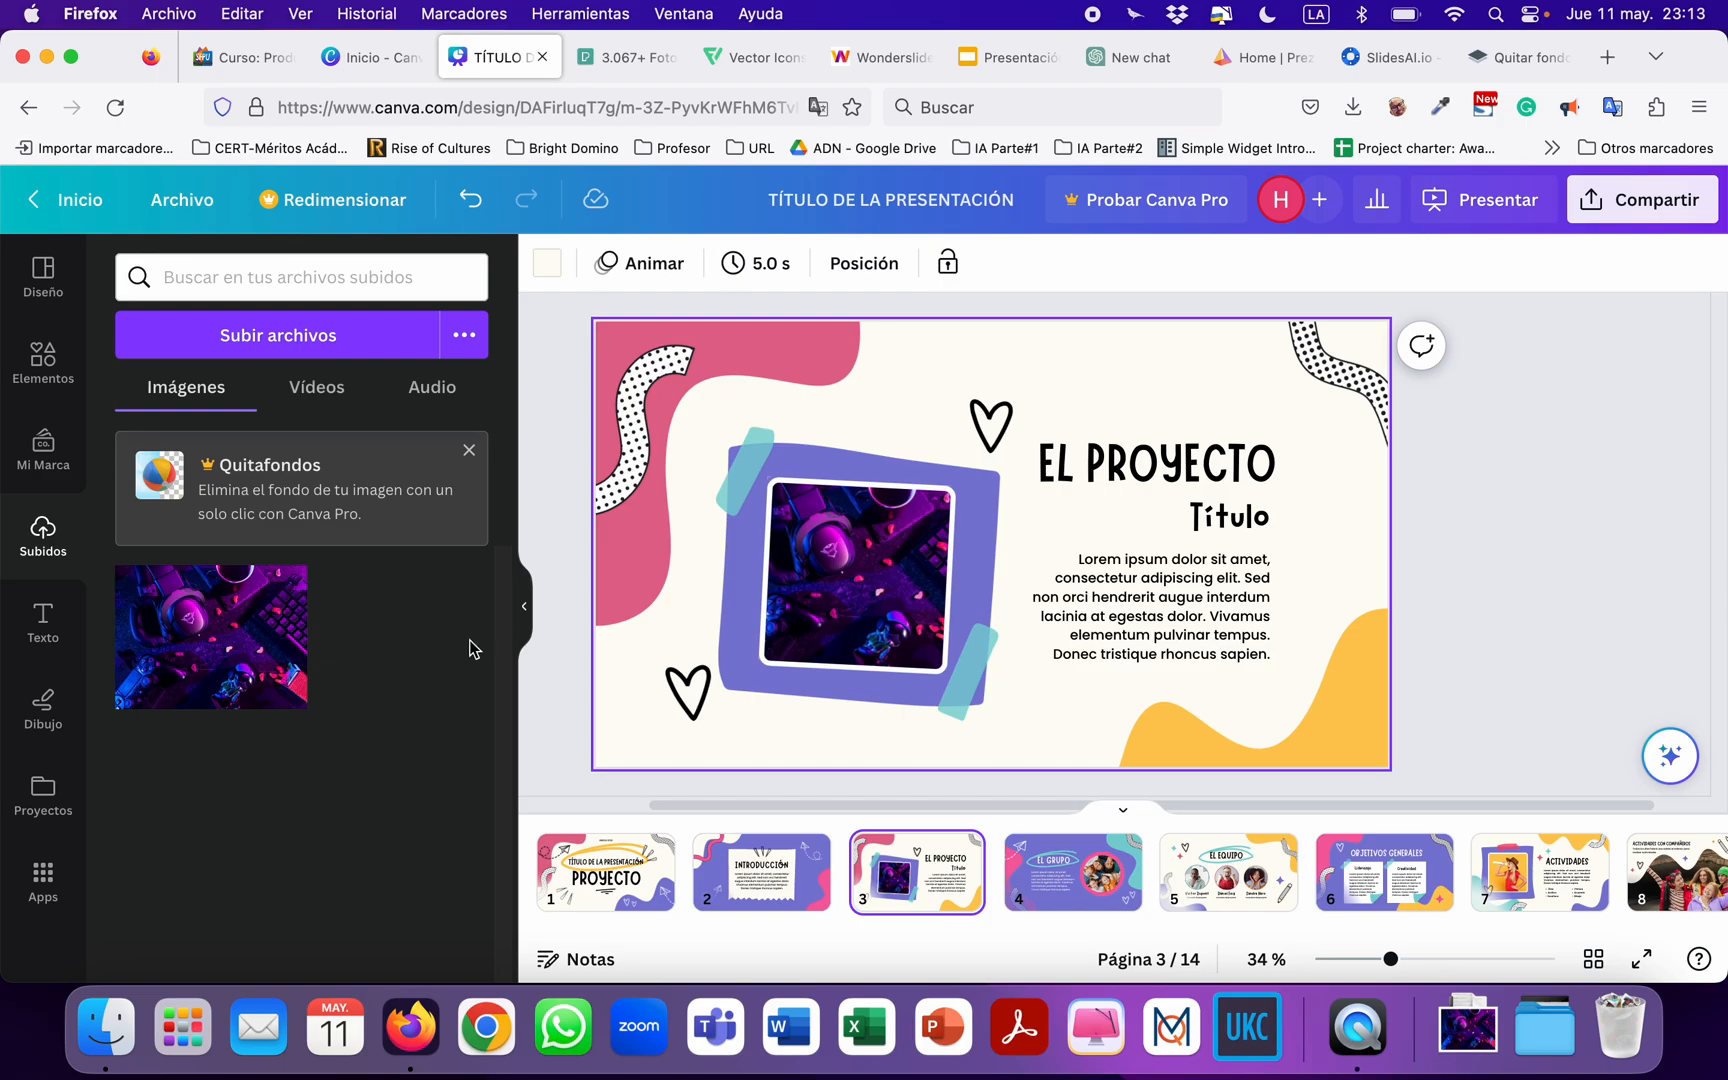
{"action": "left_click", "coordinate": [617, 60]}
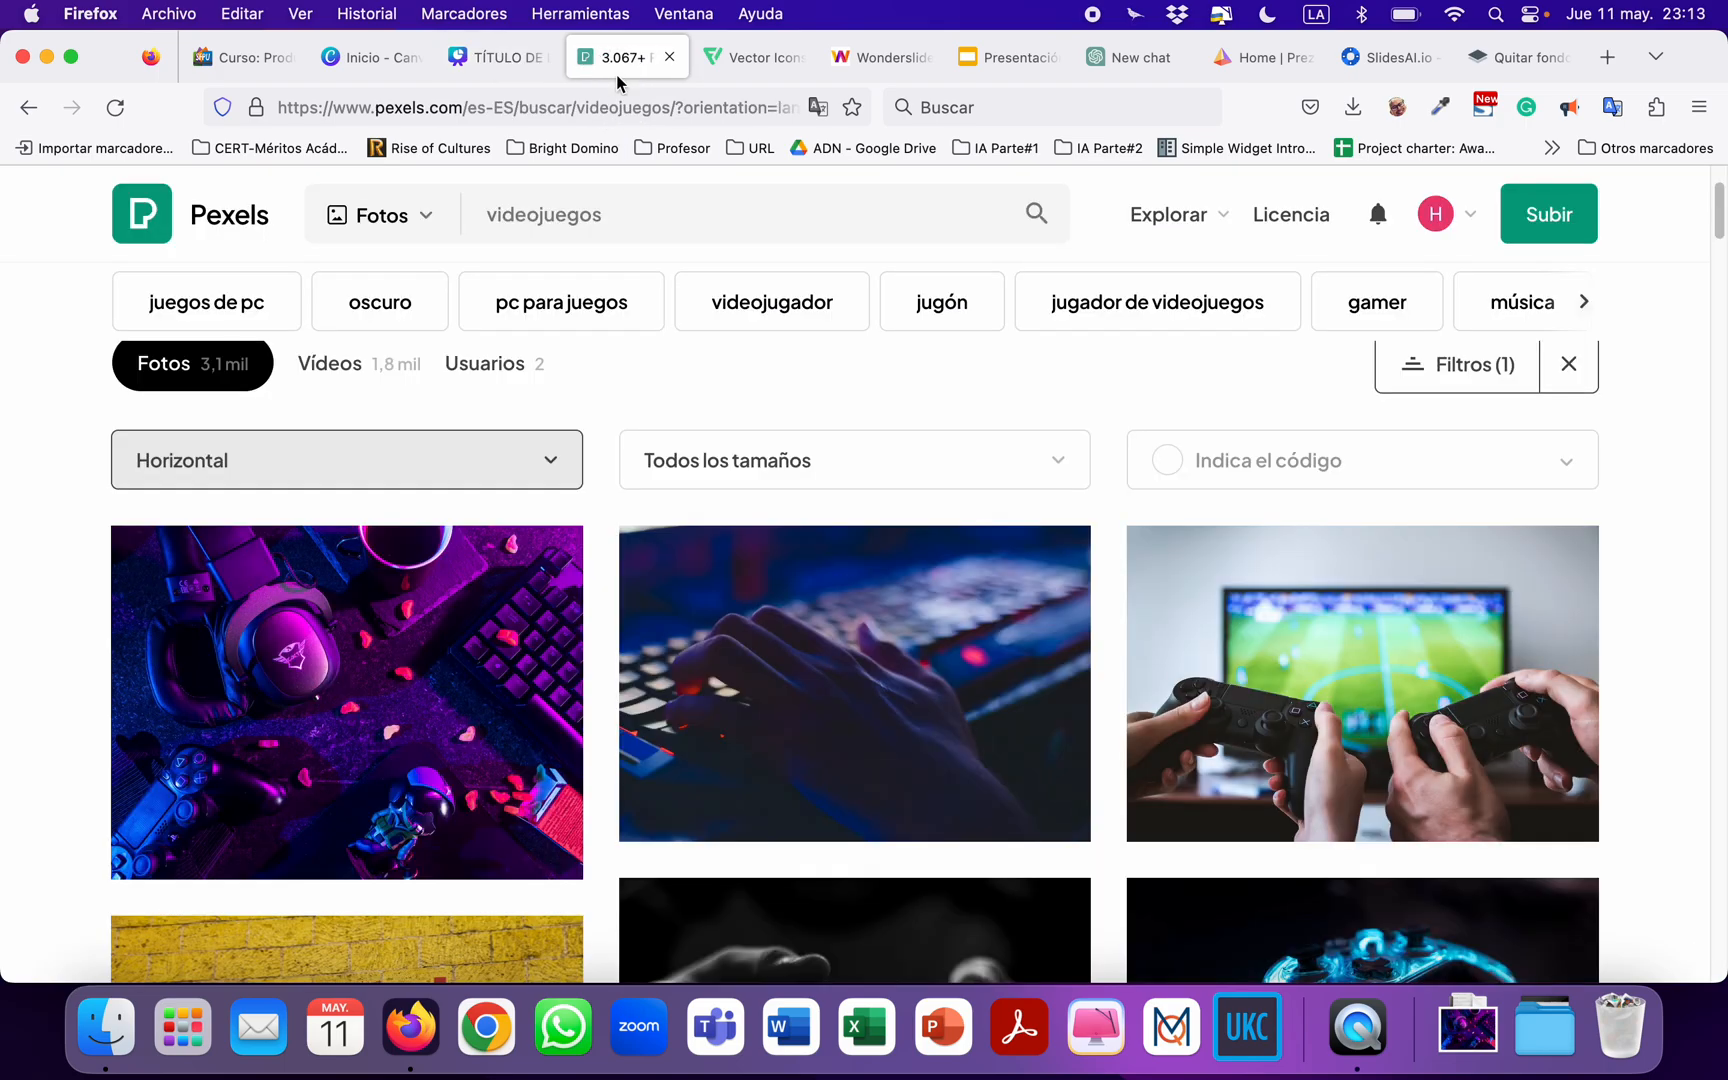
{"action": "left_click", "coordinate": [494, 65]}
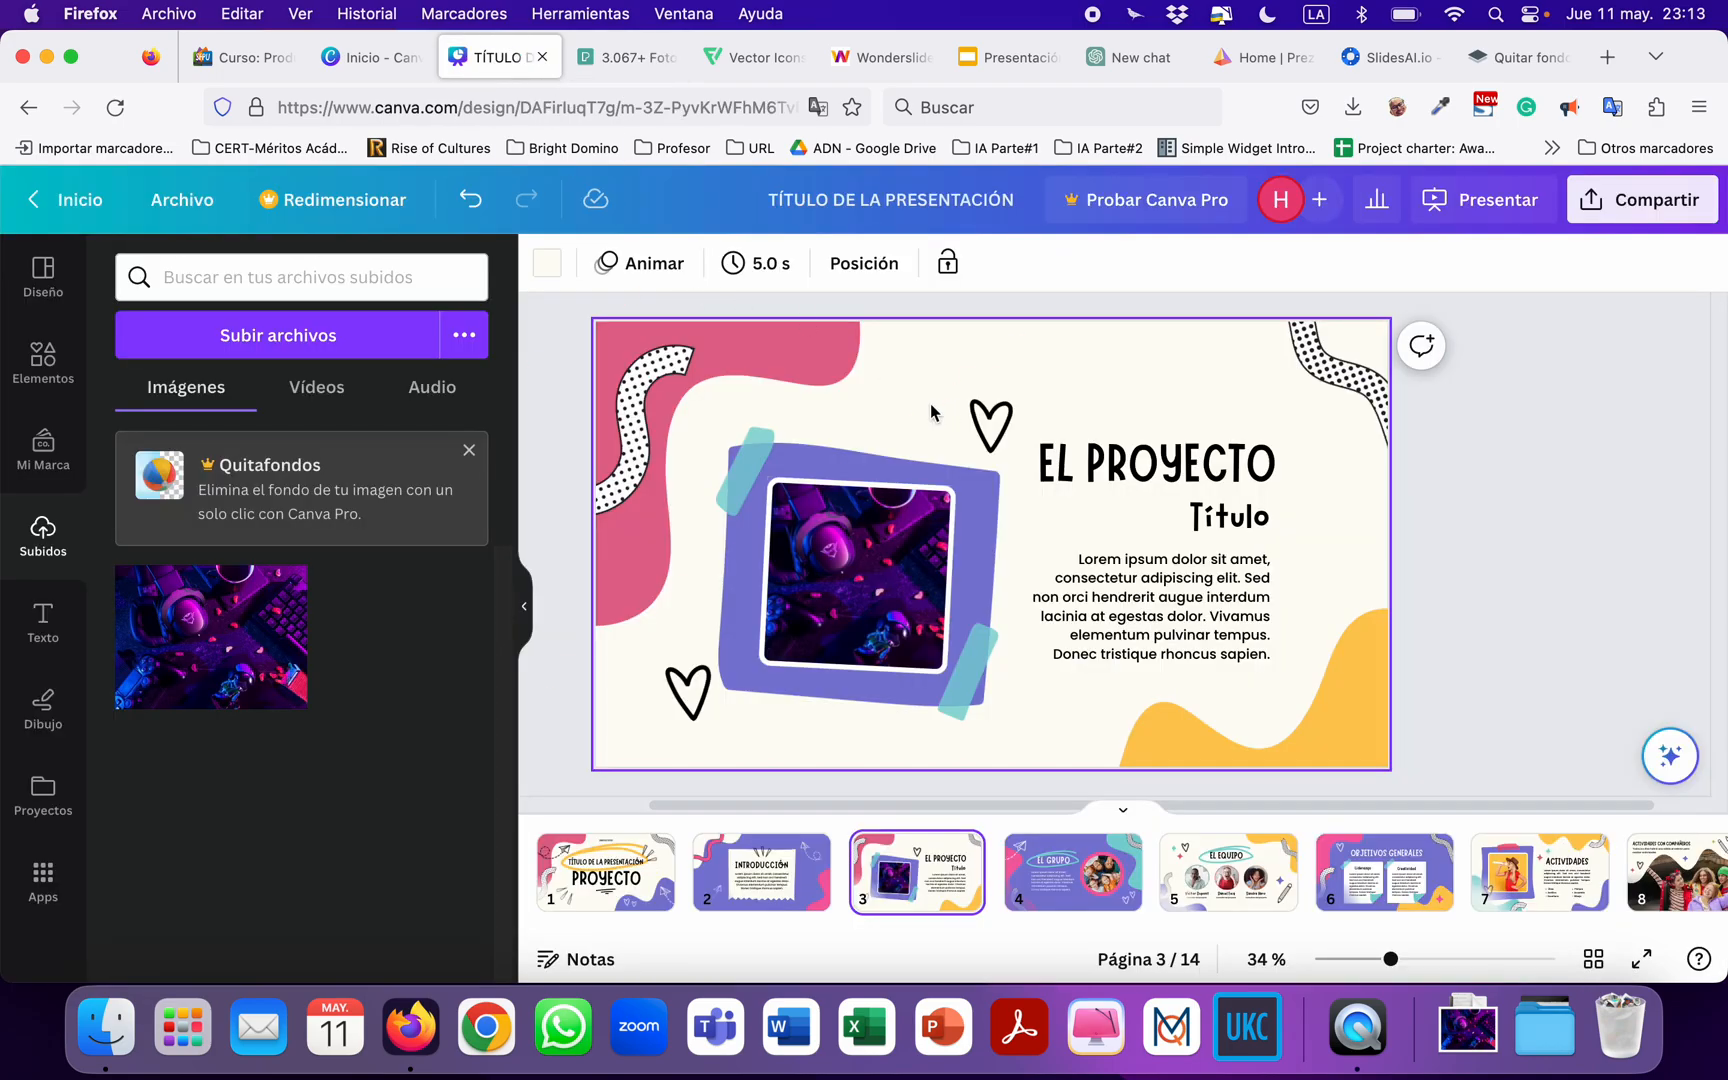
Clear the "JUEGOS" search in the elements library and go through the general element categories.
{"action": "left_click", "coordinate": [986, 420]}
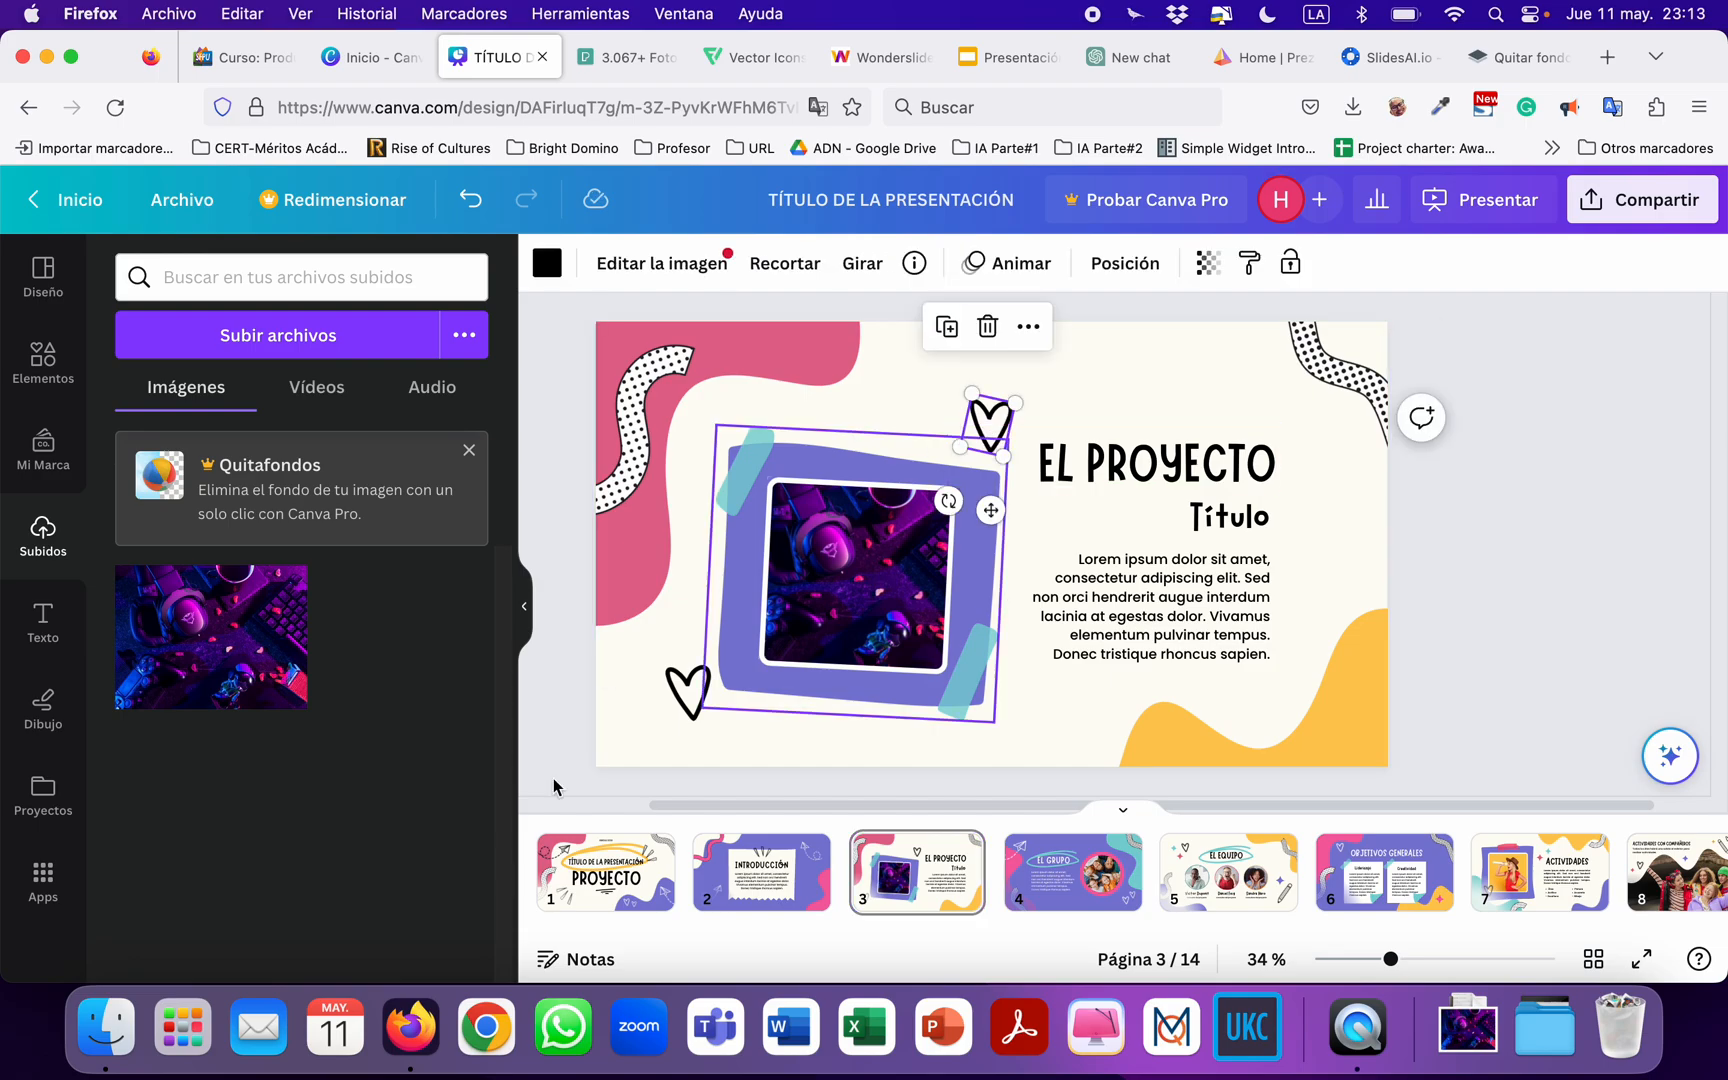
{"action": "left_click", "coordinate": [680, 690]}
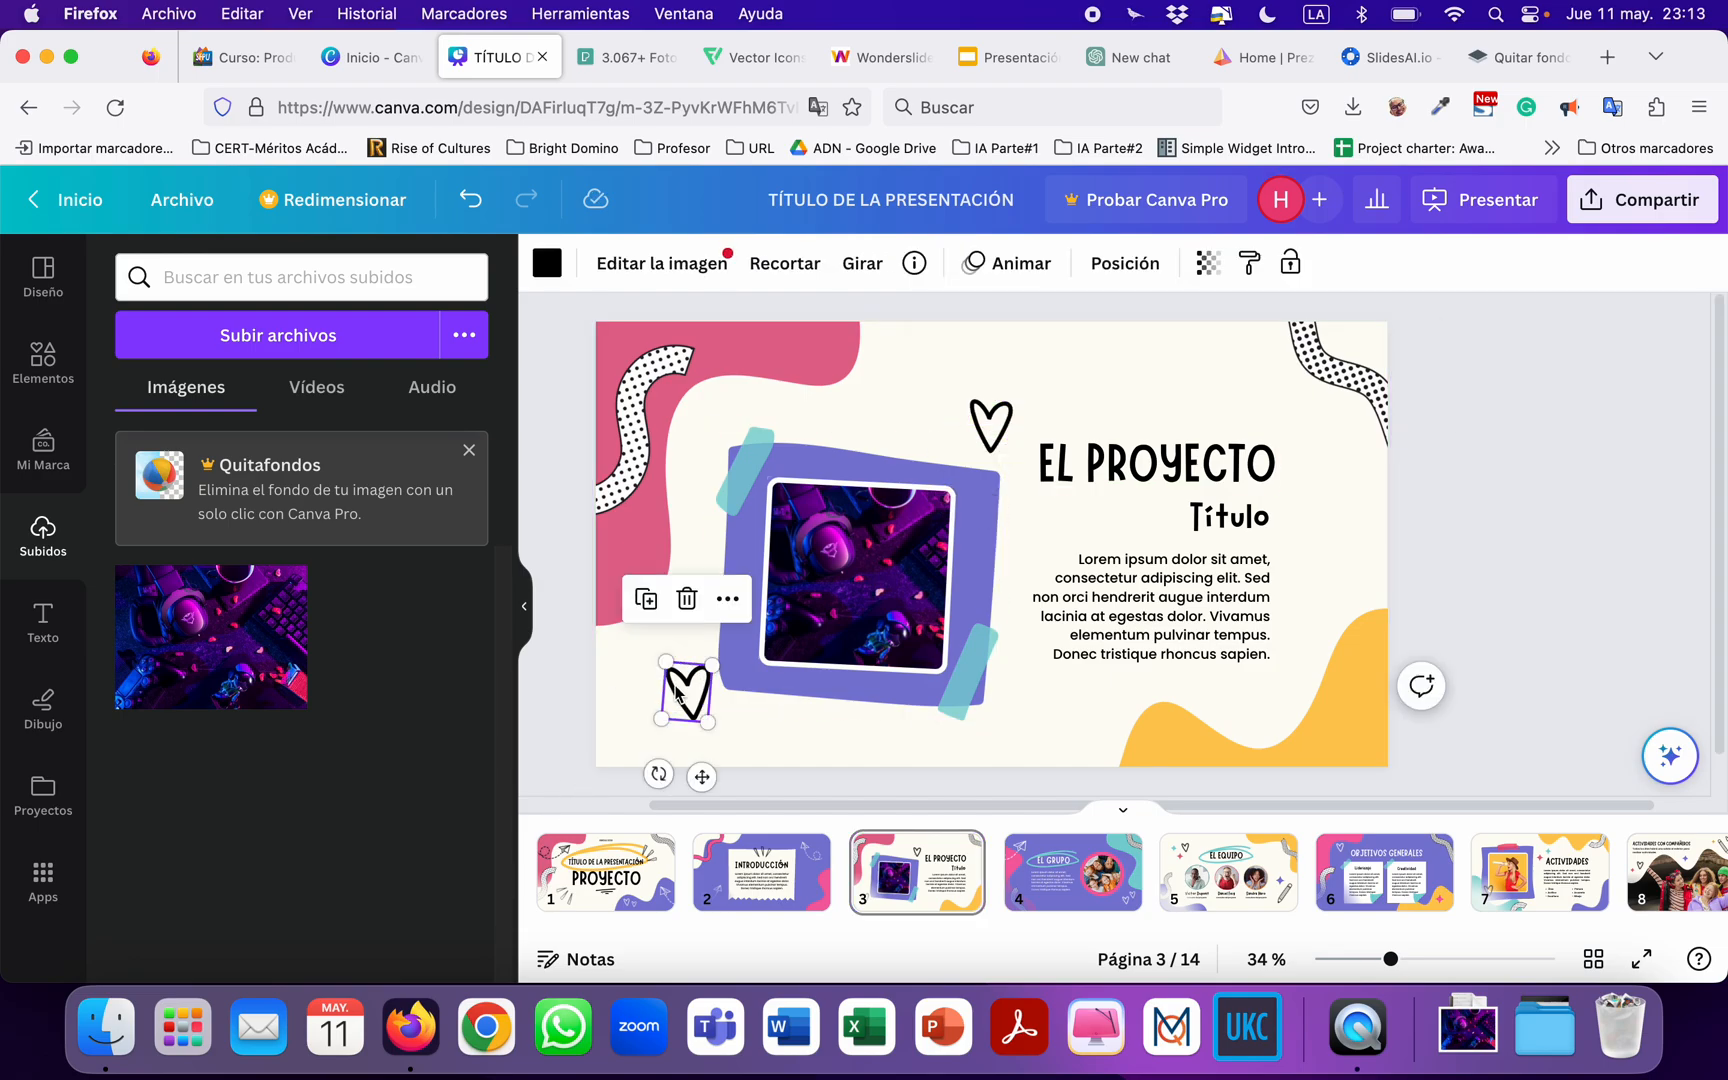
{"action": "left_click", "coordinate": [48, 370]}
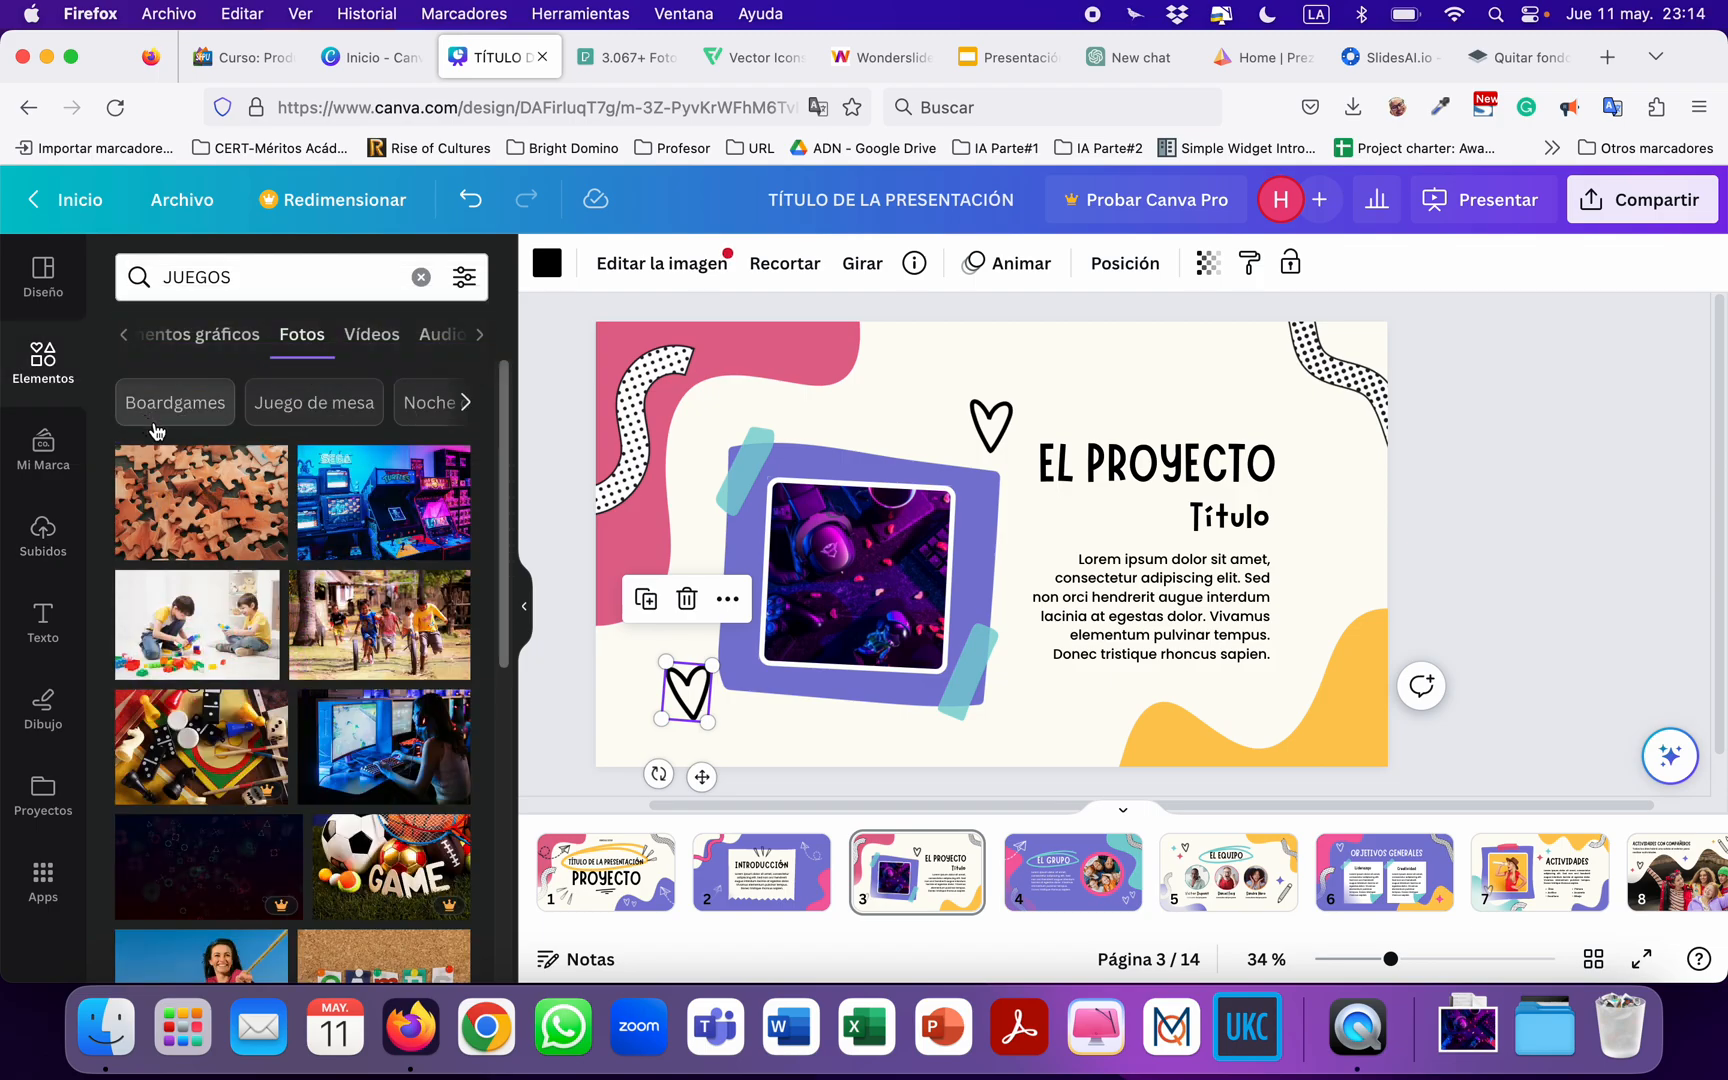
{"action": "left_click", "coordinate": [421, 277]}
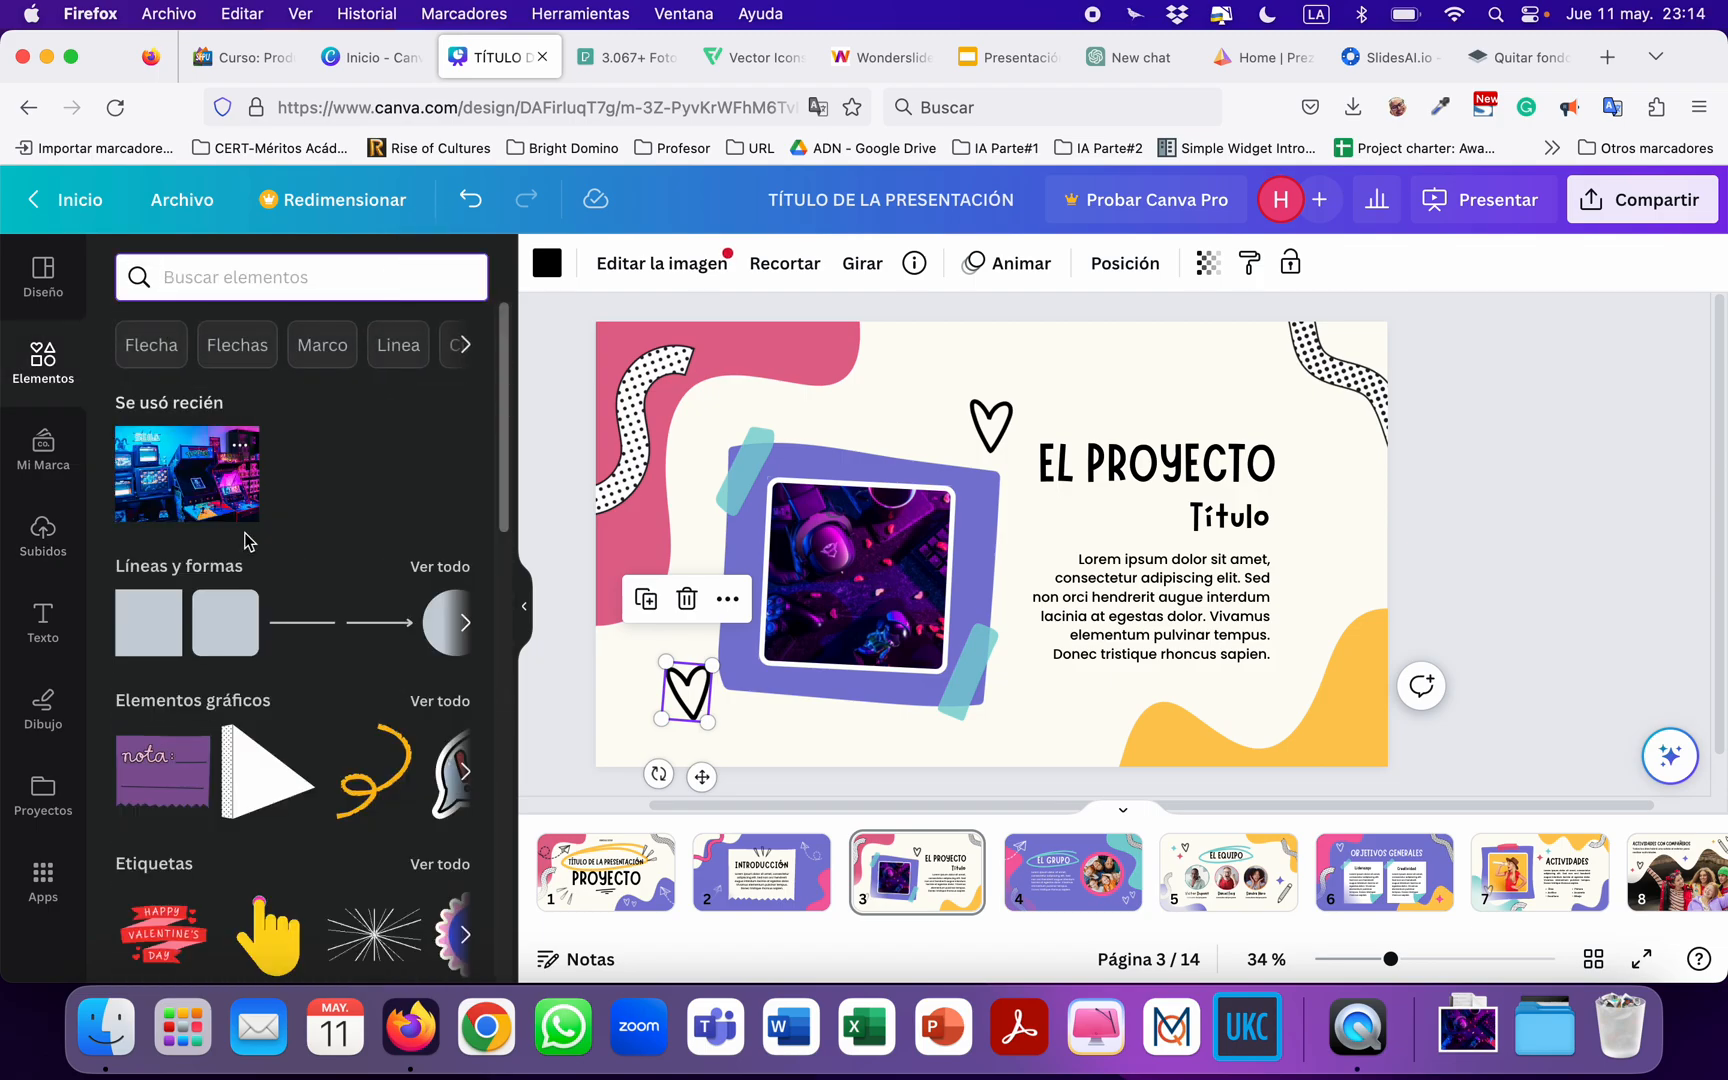
{"action": "scroll", "coordinate": [260, 640], "scroll_direction": "down", "scroll_amount": 3}
{"action": "scroll", "coordinate": [263, 645], "scroll_direction": "up", "scroll_amount": 1}
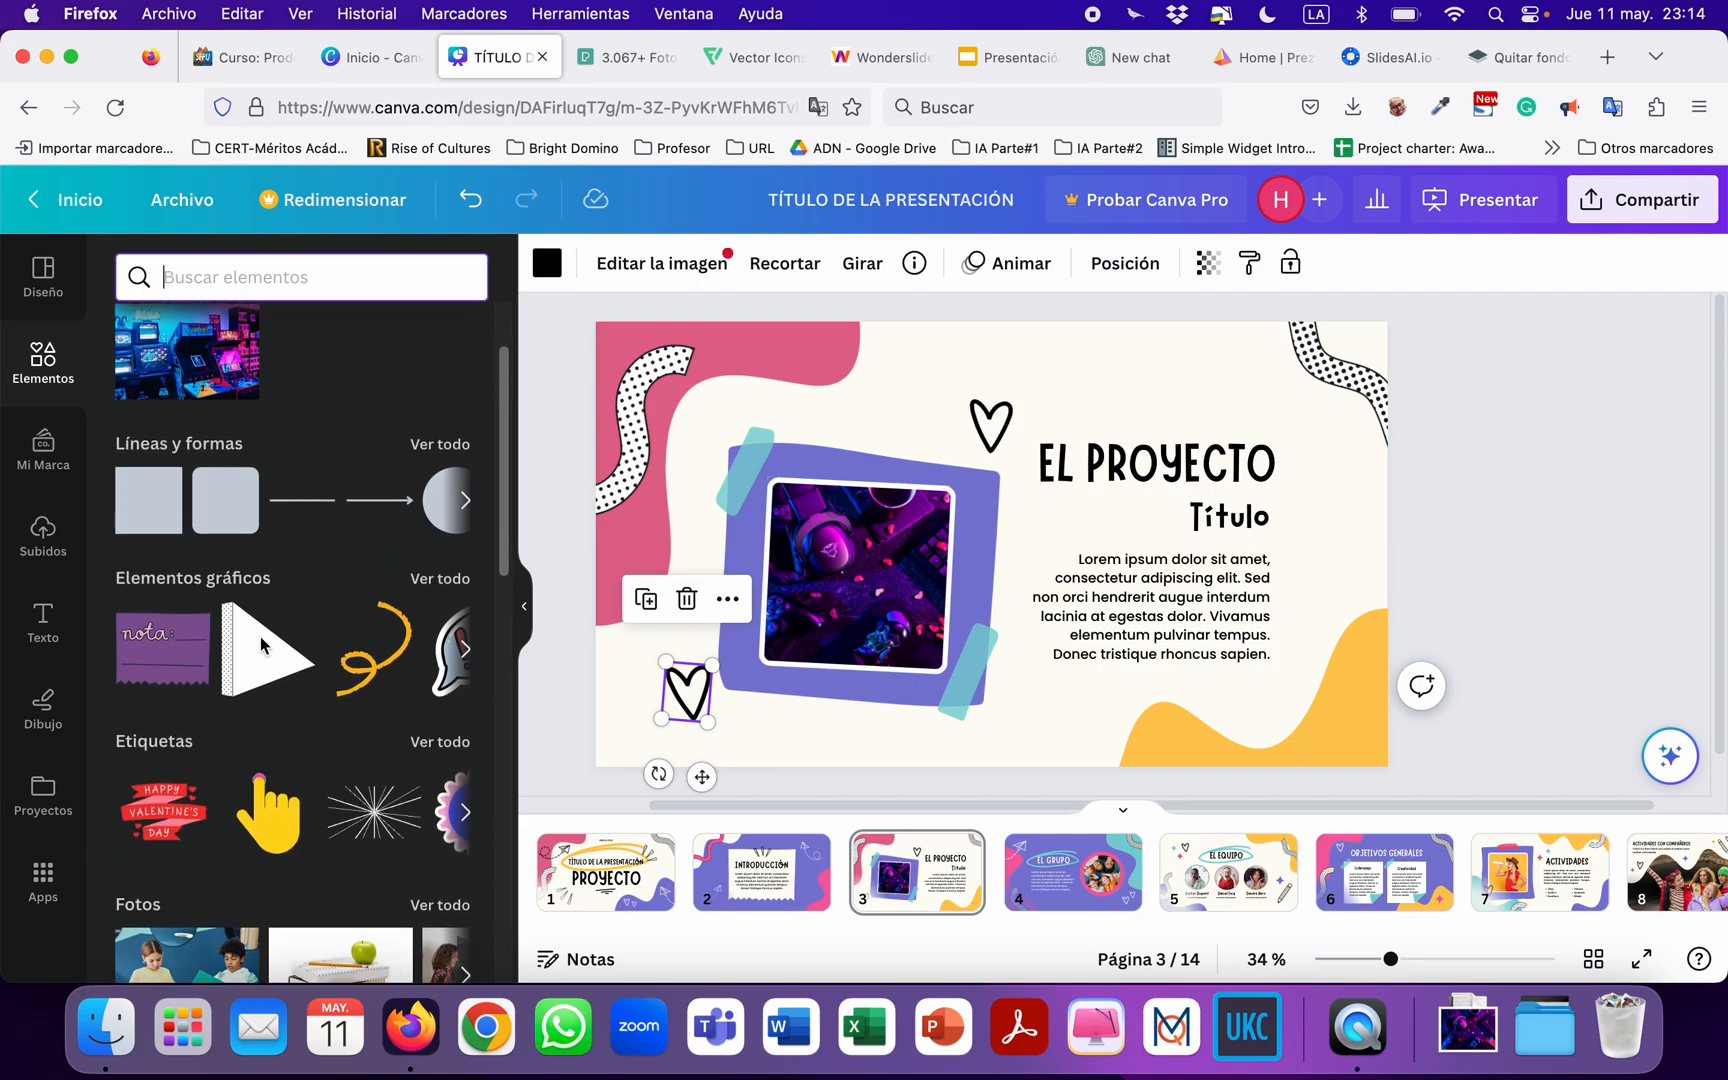
{"action": "scroll", "coordinate": [261, 643], "scroll_direction": "up", "scroll_amount": 1}
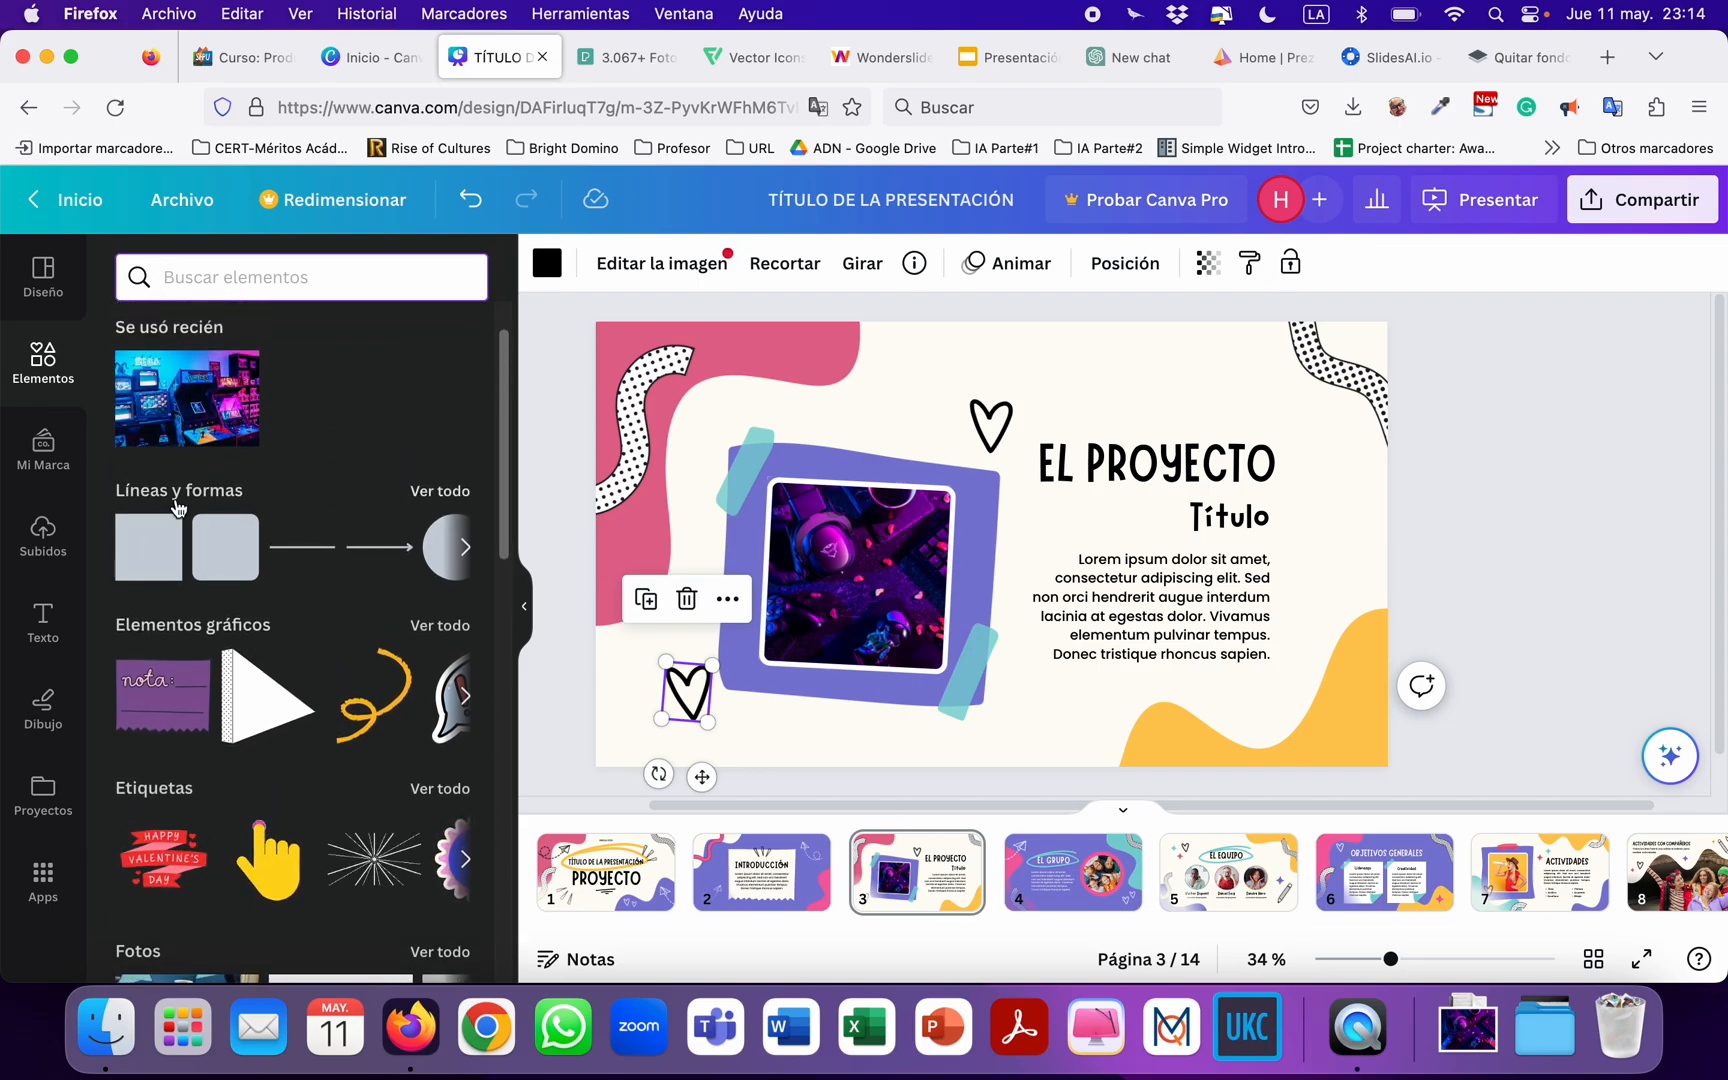
Add a solid heart from the full lines and shapes collection to page 3.
{"action": "left_click", "coordinate": [440, 491]}
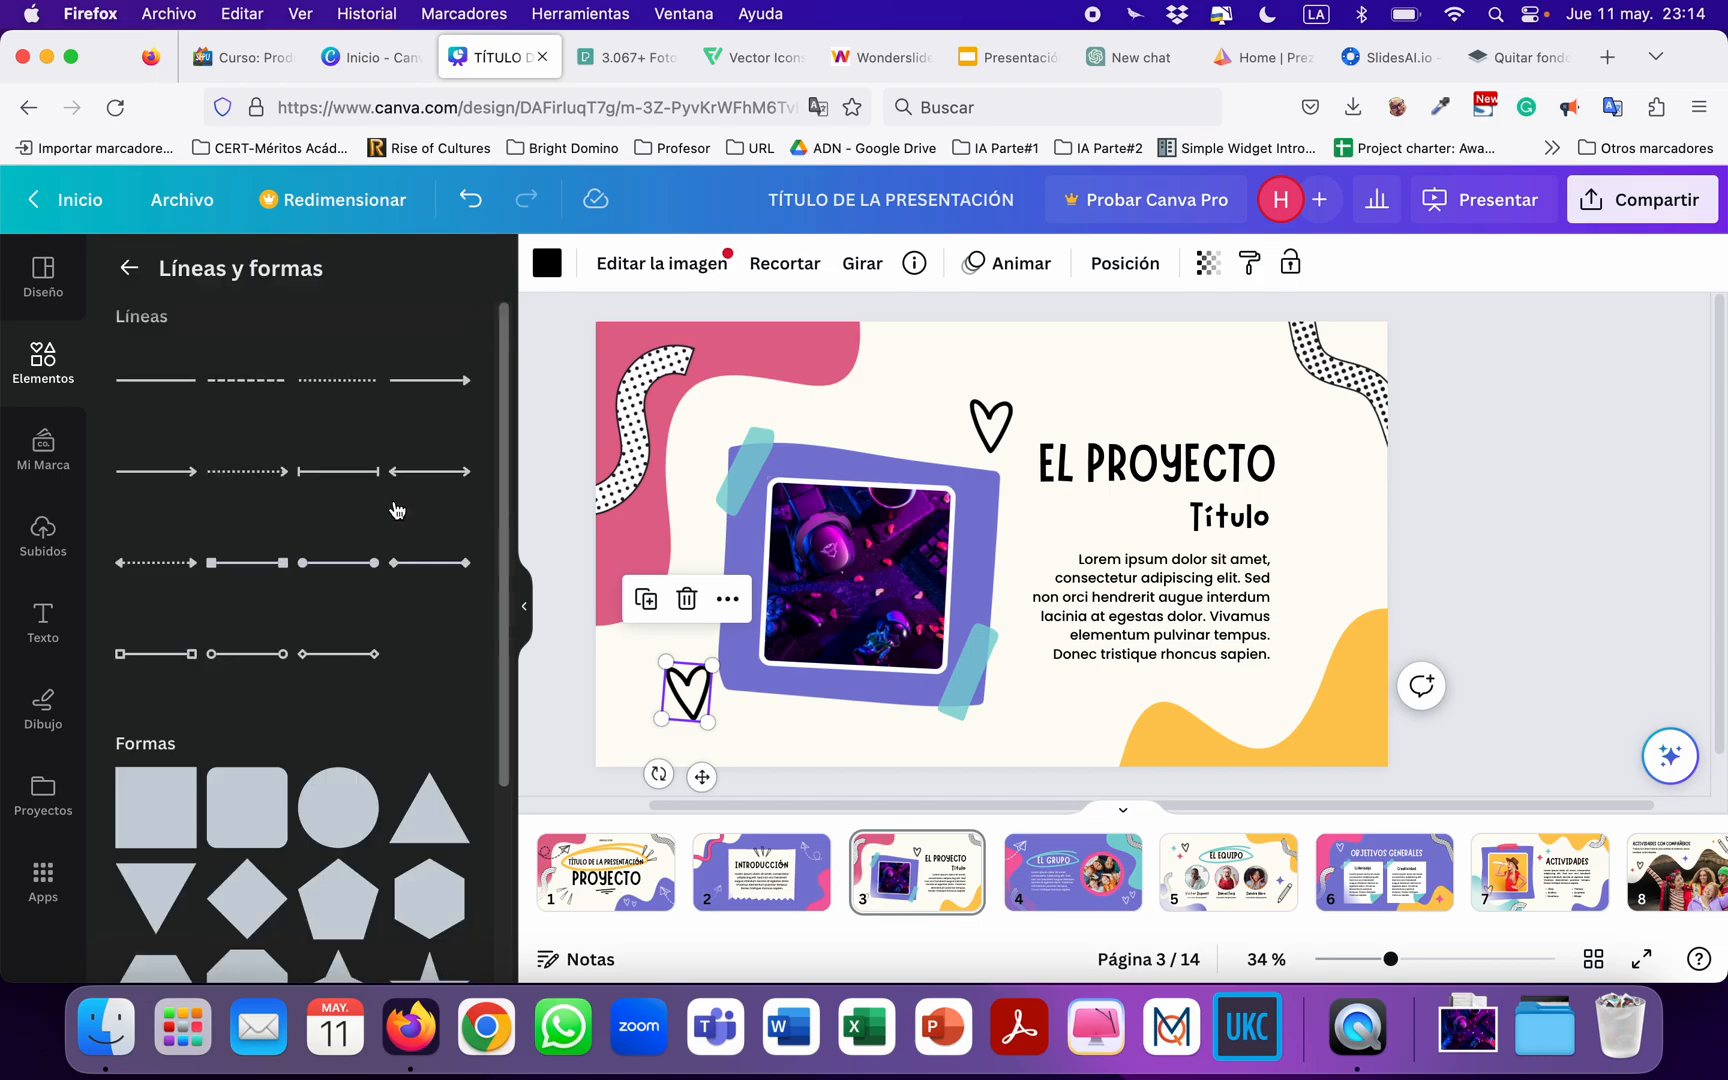
{"action": "scroll", "coordinate": [360, 578], "scroll_direction": "down", "scroll_amount": 10}
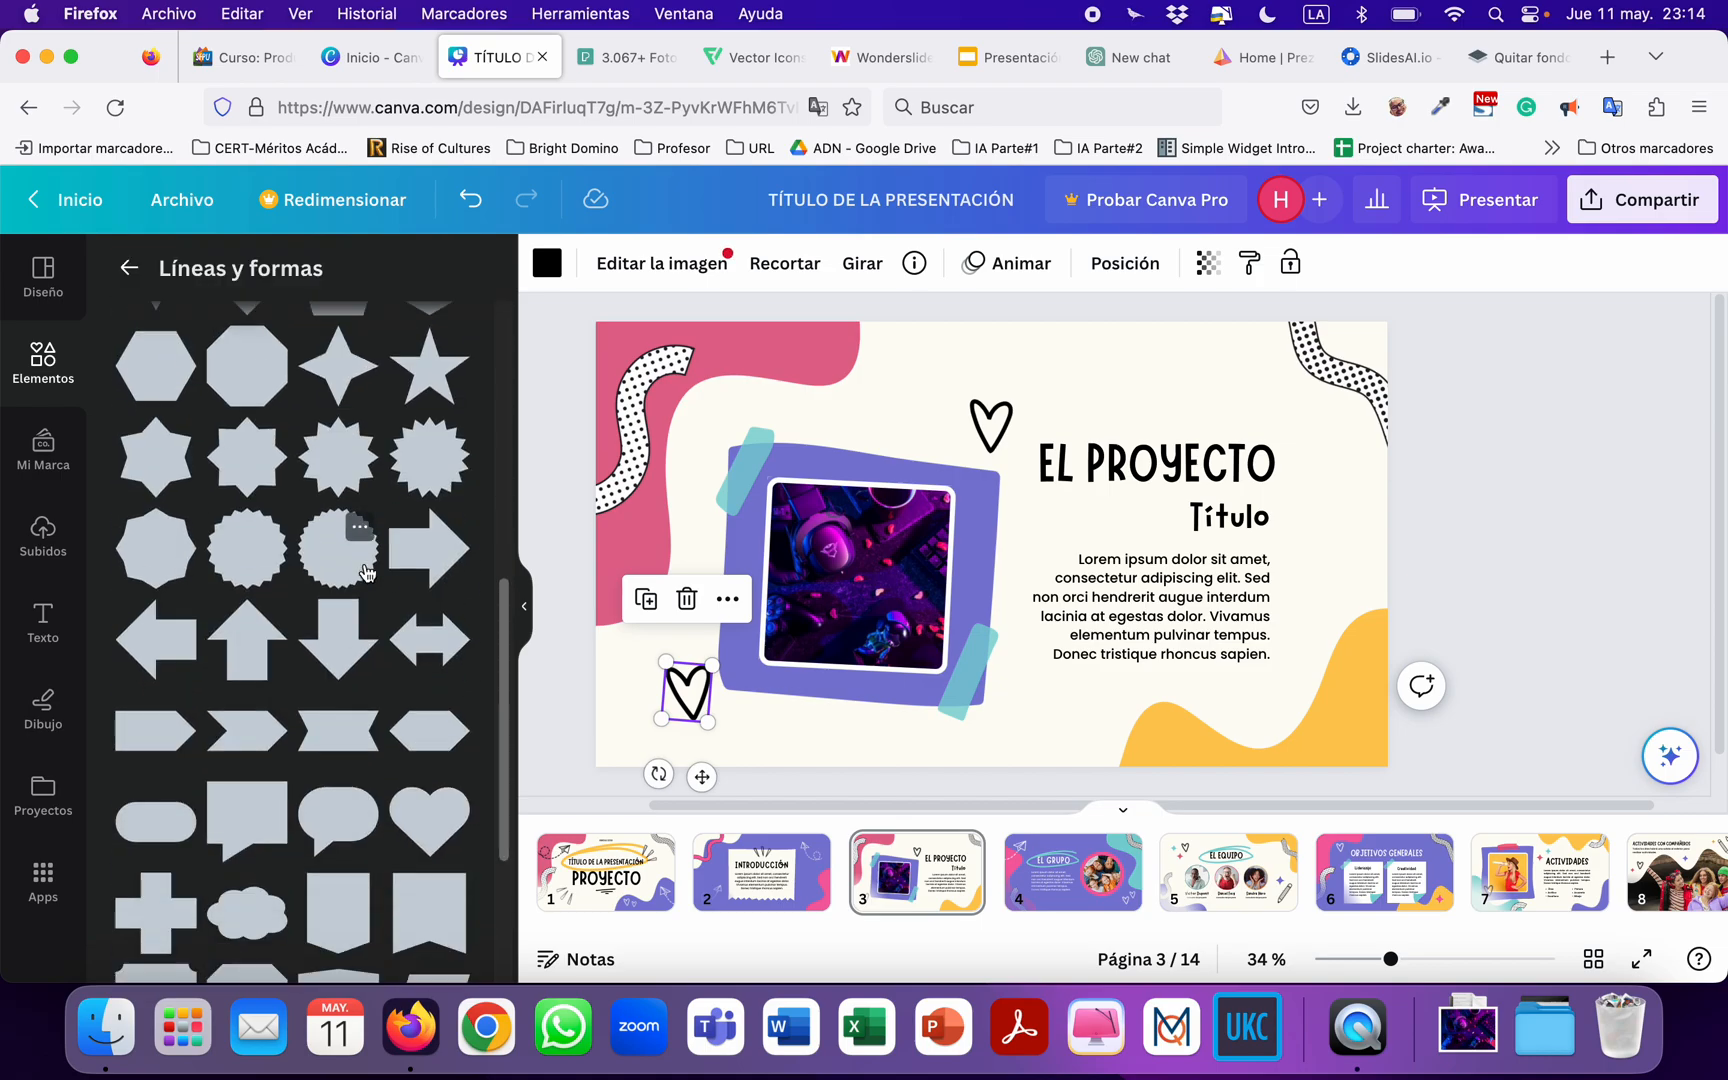
{"action": "scroll", "coordinate": [366, 572], "scroll_direction": "down", "scroll_amount": 1}
{"action": "left_click", "coordinate": [432, 764]}
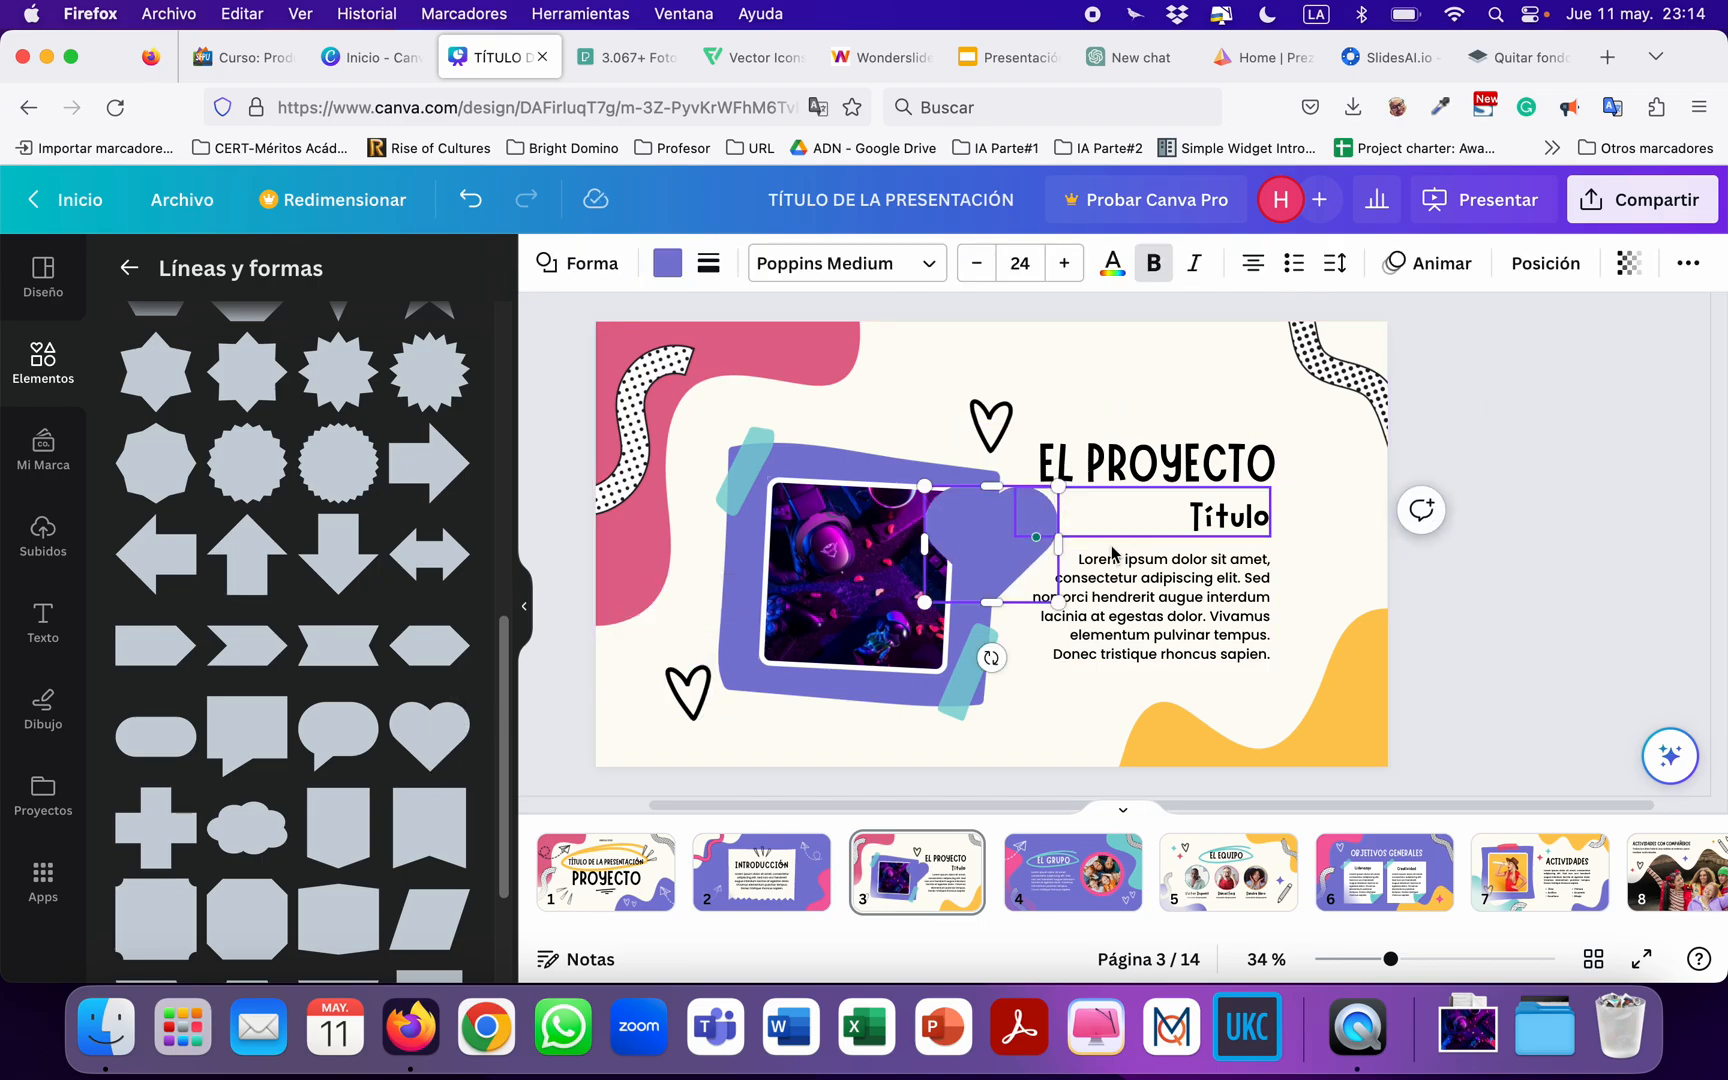
Shrink the purple heart and place it above the photo frame, up and left of the outlined heart by the title.
{"action": "left_click", "coordinate": [1030, 507]}
{"action": "left_click_drag", "start_coordinate": [990, 525], "coordinate": [1111, 392]}
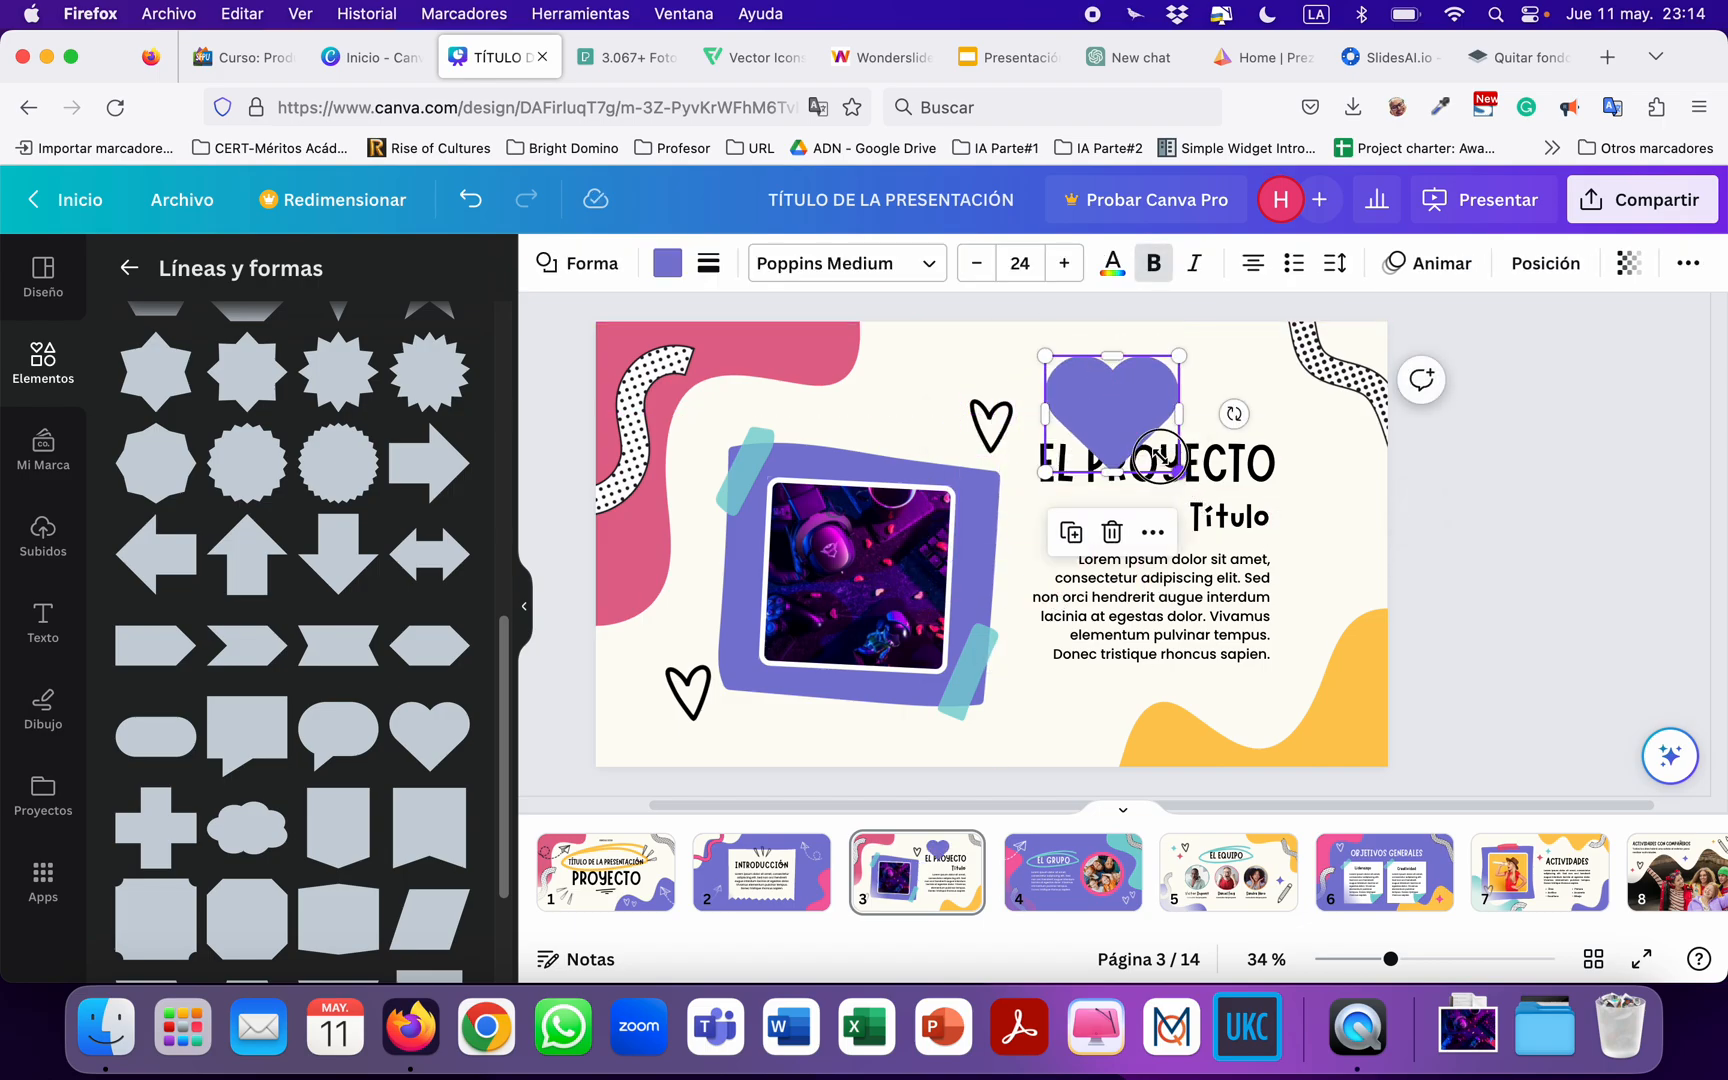
{"action": "left_click_drag", "start_coordinate": [1180, 470], "coordinate": [913, 366]}
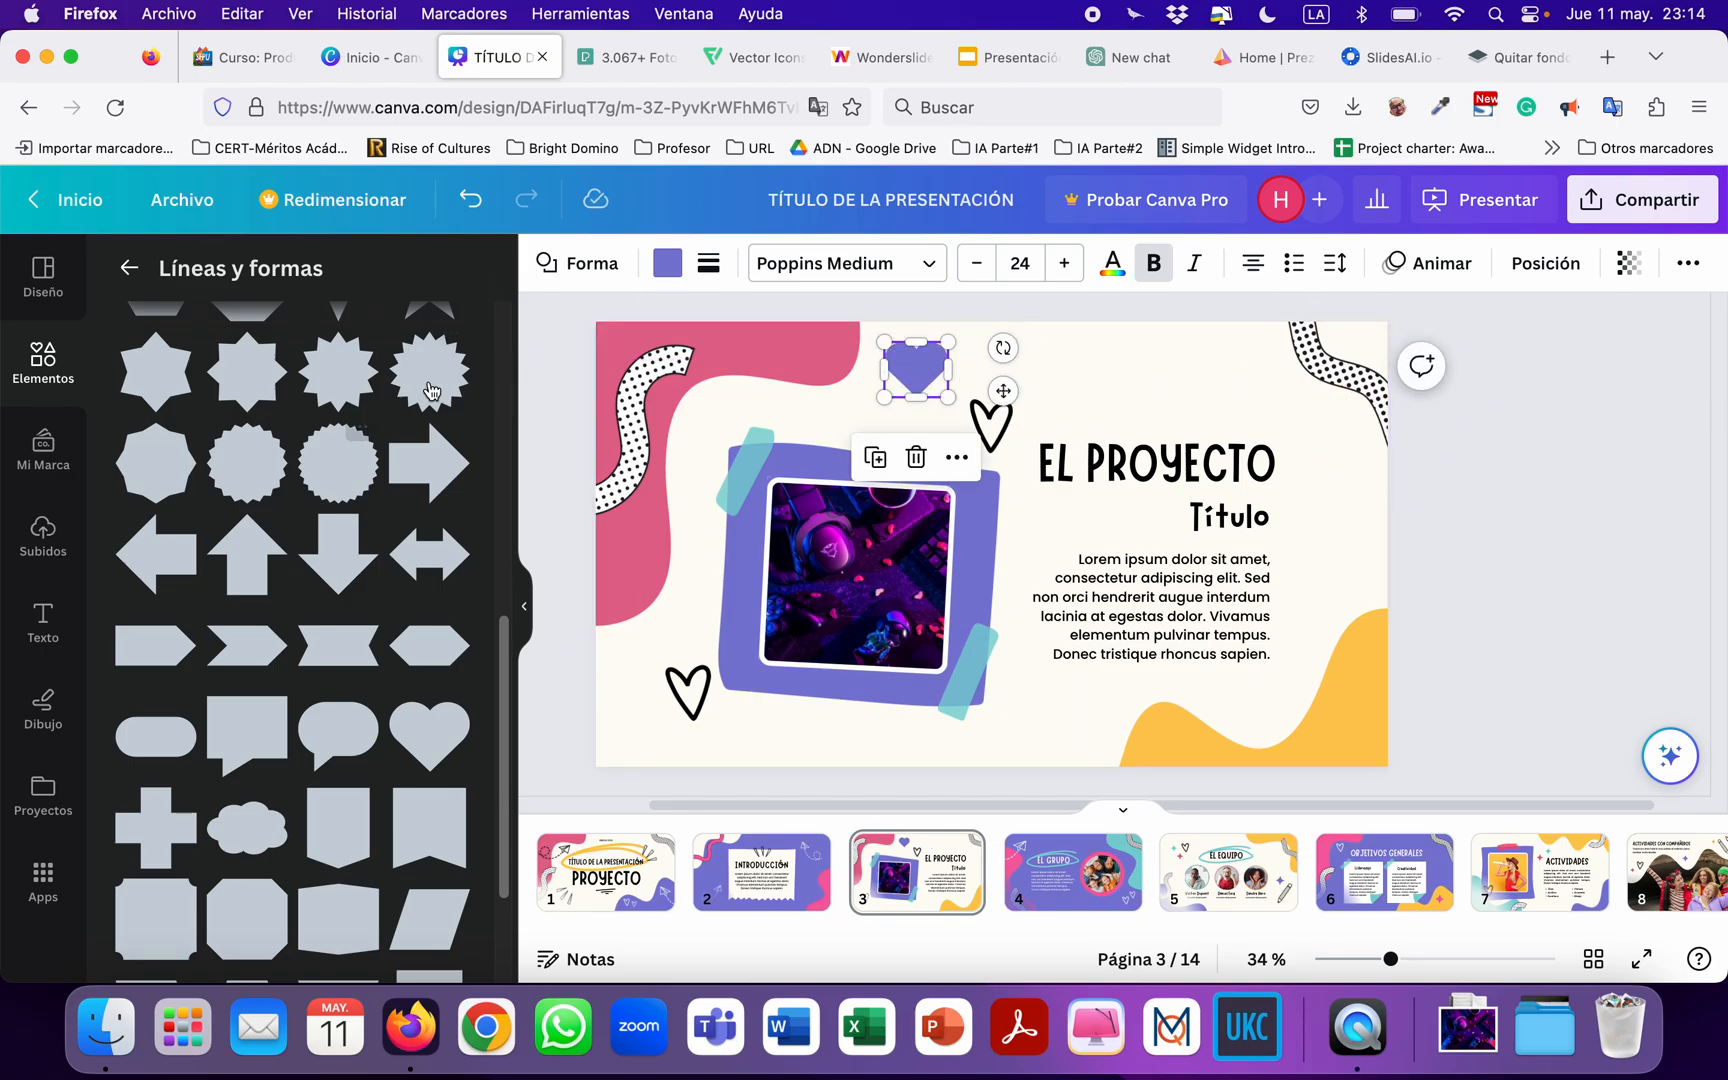
{"action": "left_click", "coordinate": [541, 396]}
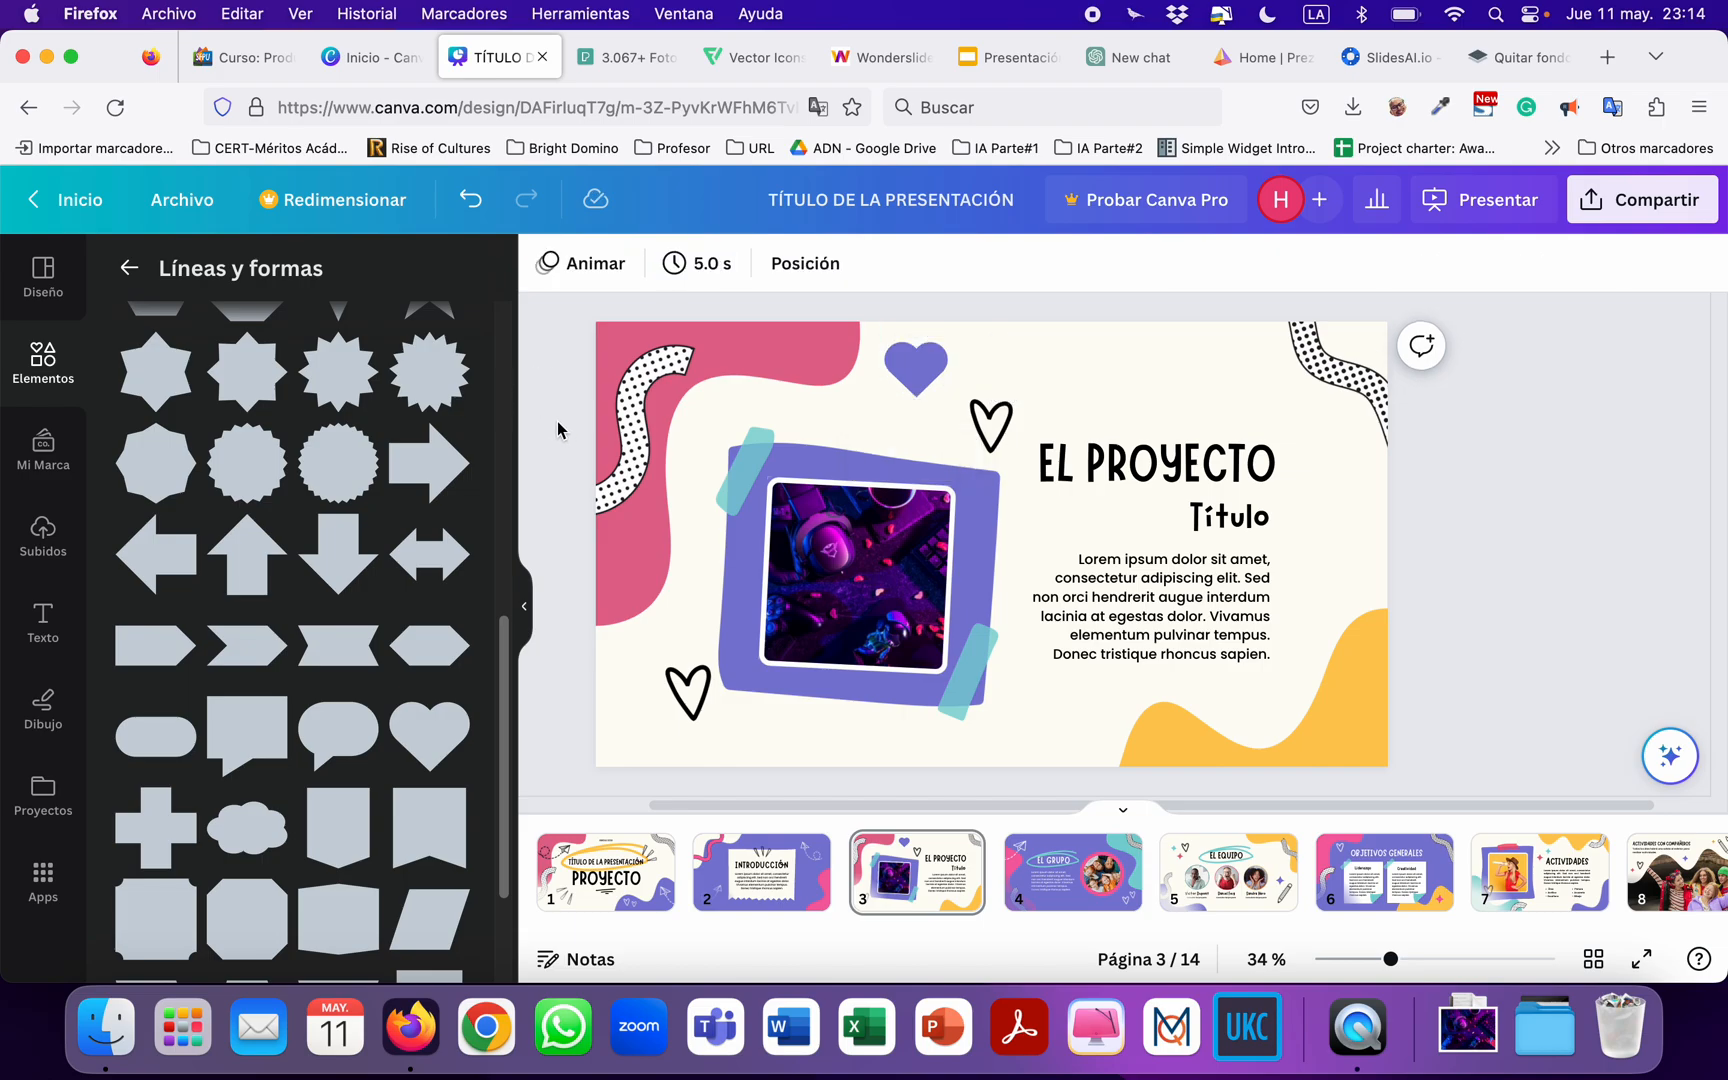
Look over the remaining shapes, then return to the element categories and review the graphics and stickers on offer.
{"action": "scroll", "coordinate": [558, 421], "scroll_direction": "right", "scroll_amount": 1}
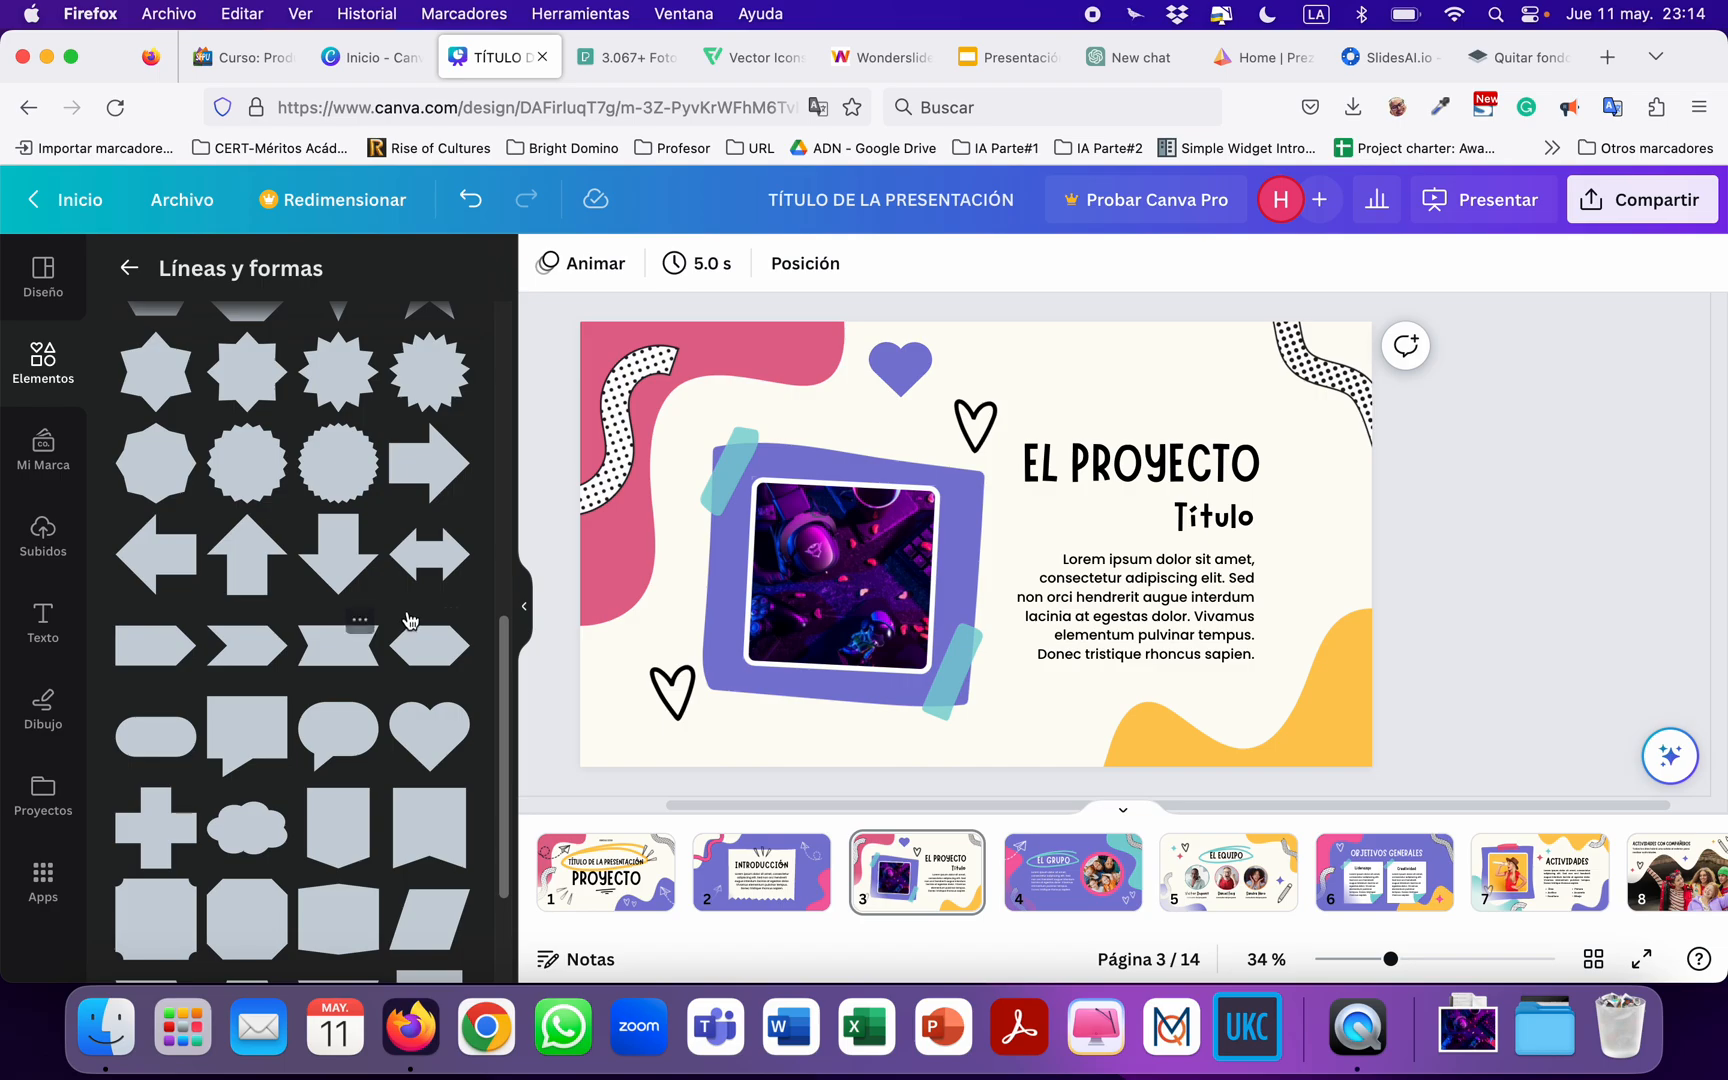
{"action": "scroll", "coordinate": [410, 615], "scroll_direction": "down", "scroll_amount": 2}
{"action": "scroll", "coordinate": [313, 610], "scroll_direction": "up", "scroll_amount": 4}
{"action": "scroll", "coordinate": [313, 610], "scroll_direction": "up", "scroll_amount": 5}
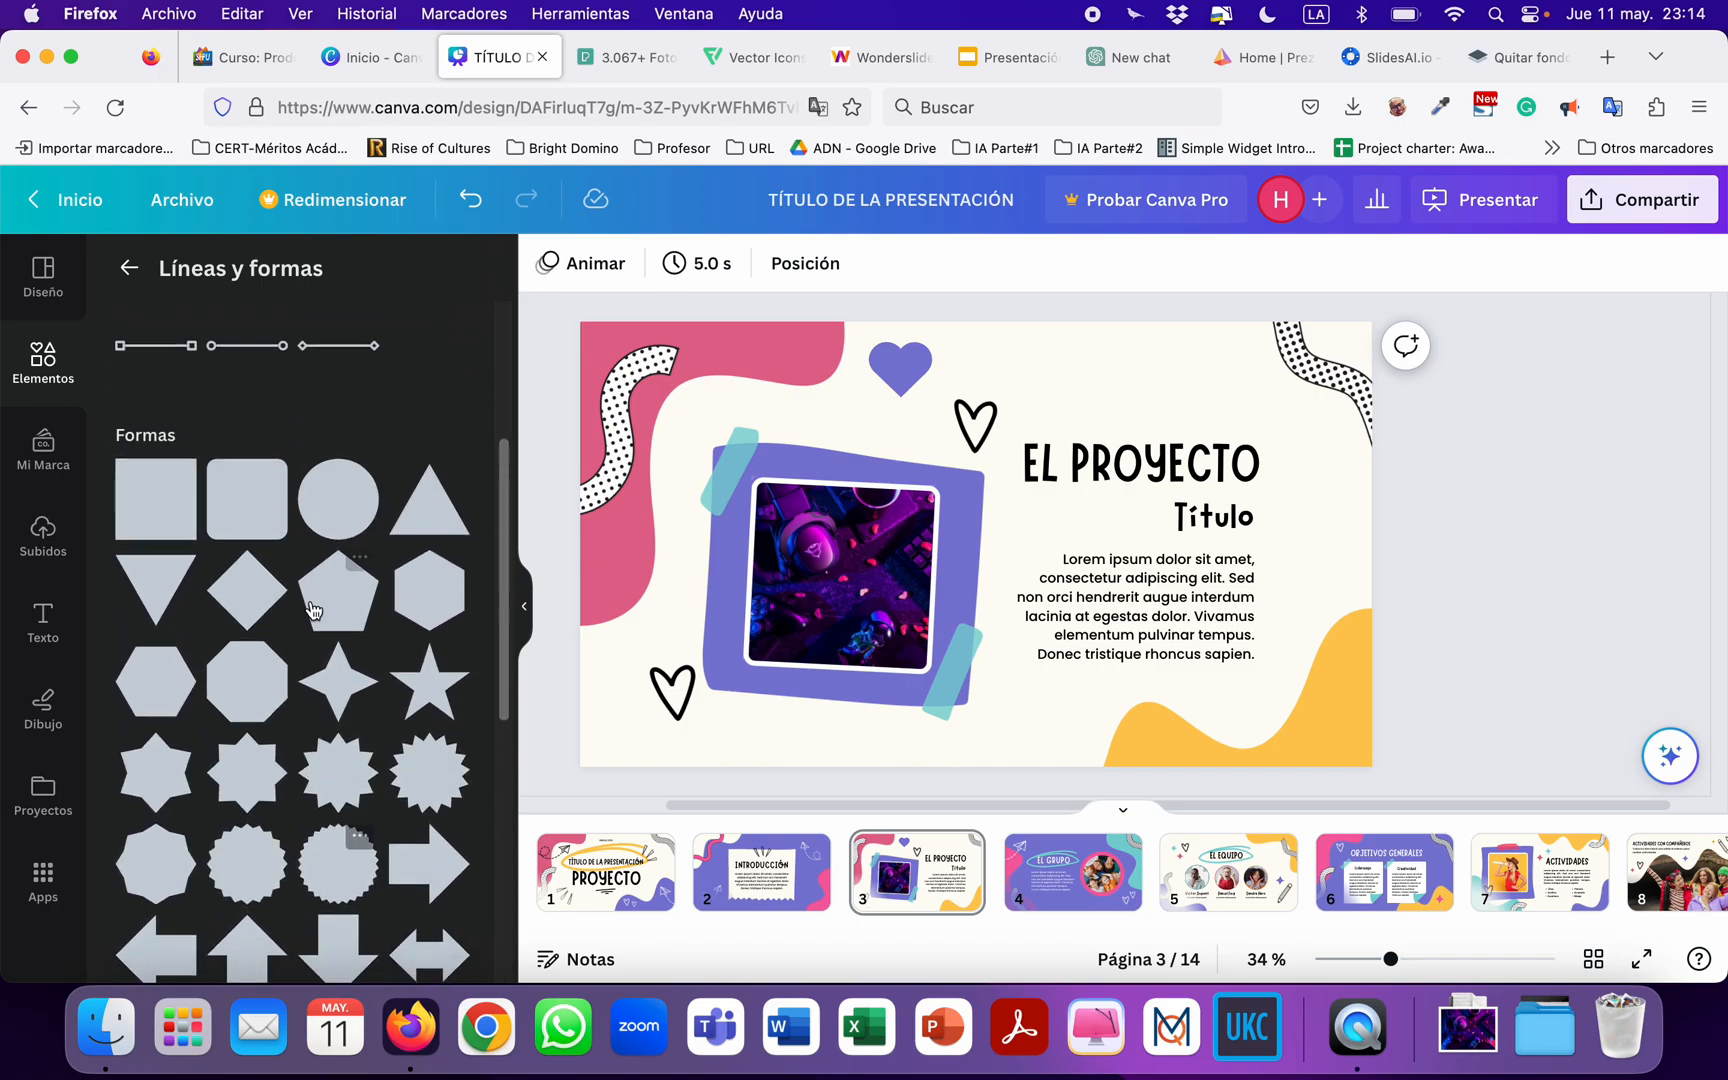
{"action": "left_click", "coordinate": [131, 266]}
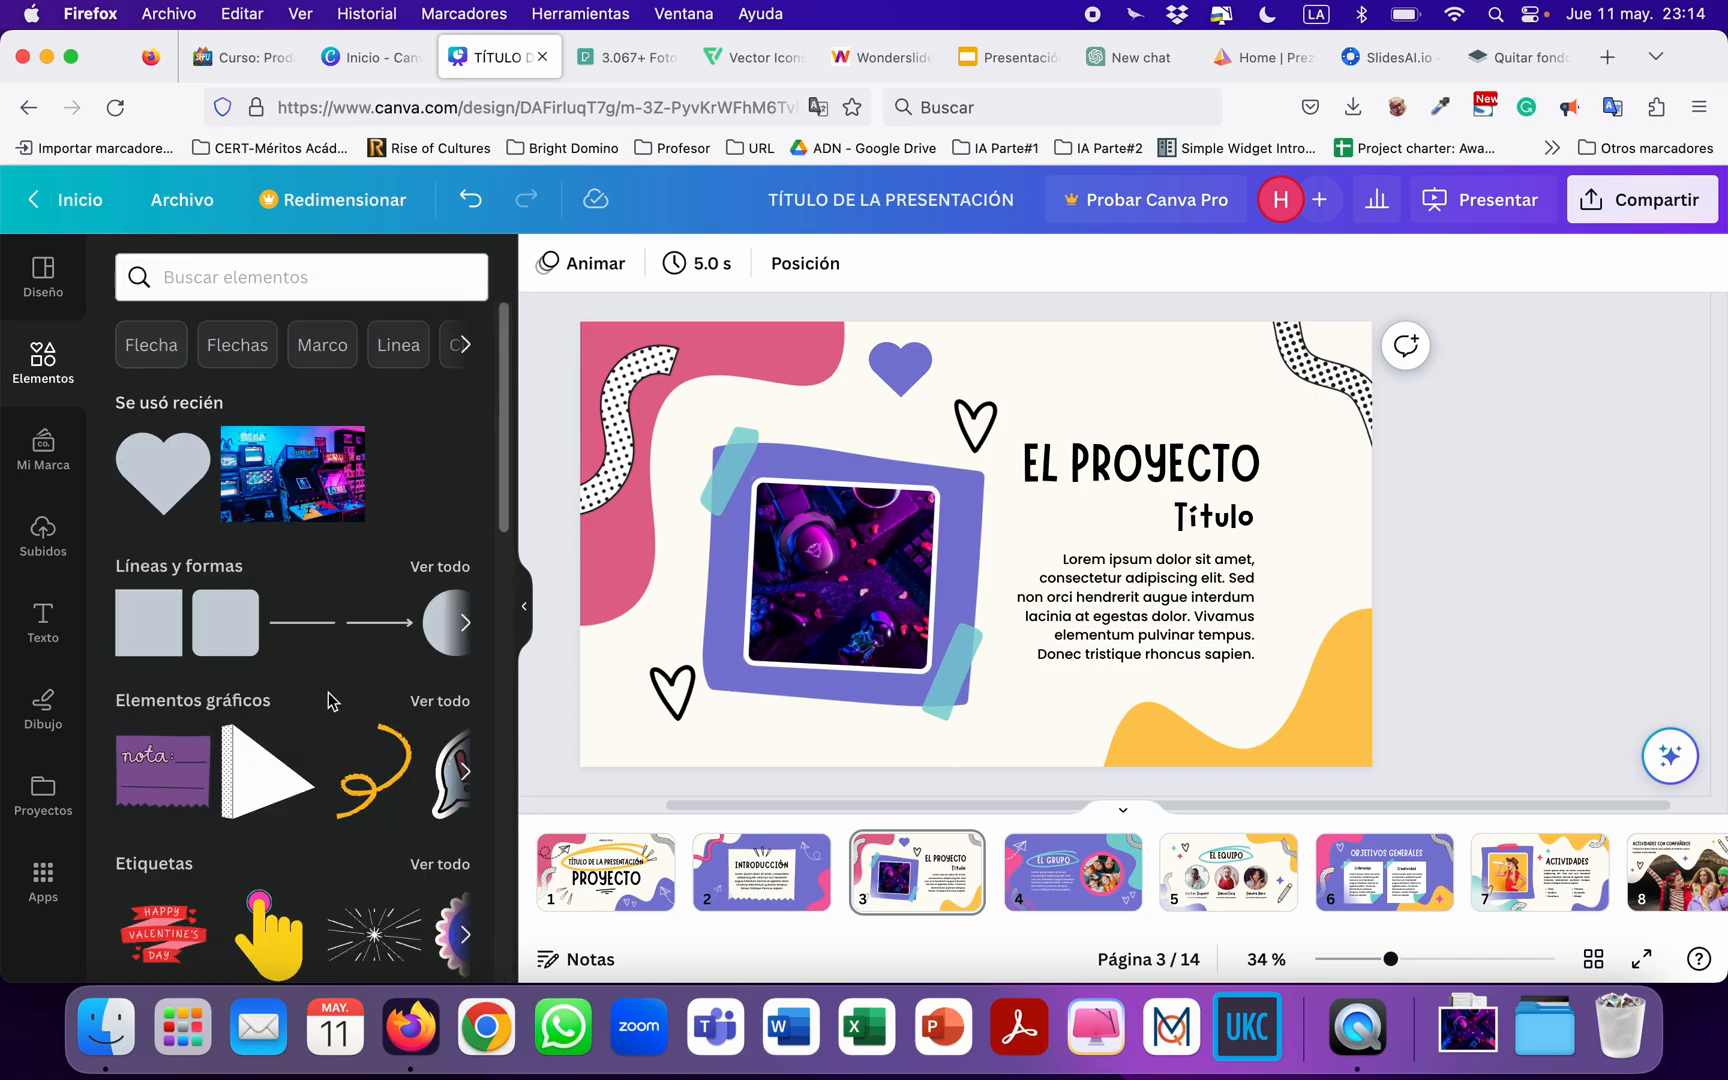
{"action": "scroll", "coordinate": [329, 690], "scroll_direction": "down", "scroll_amount": 3}
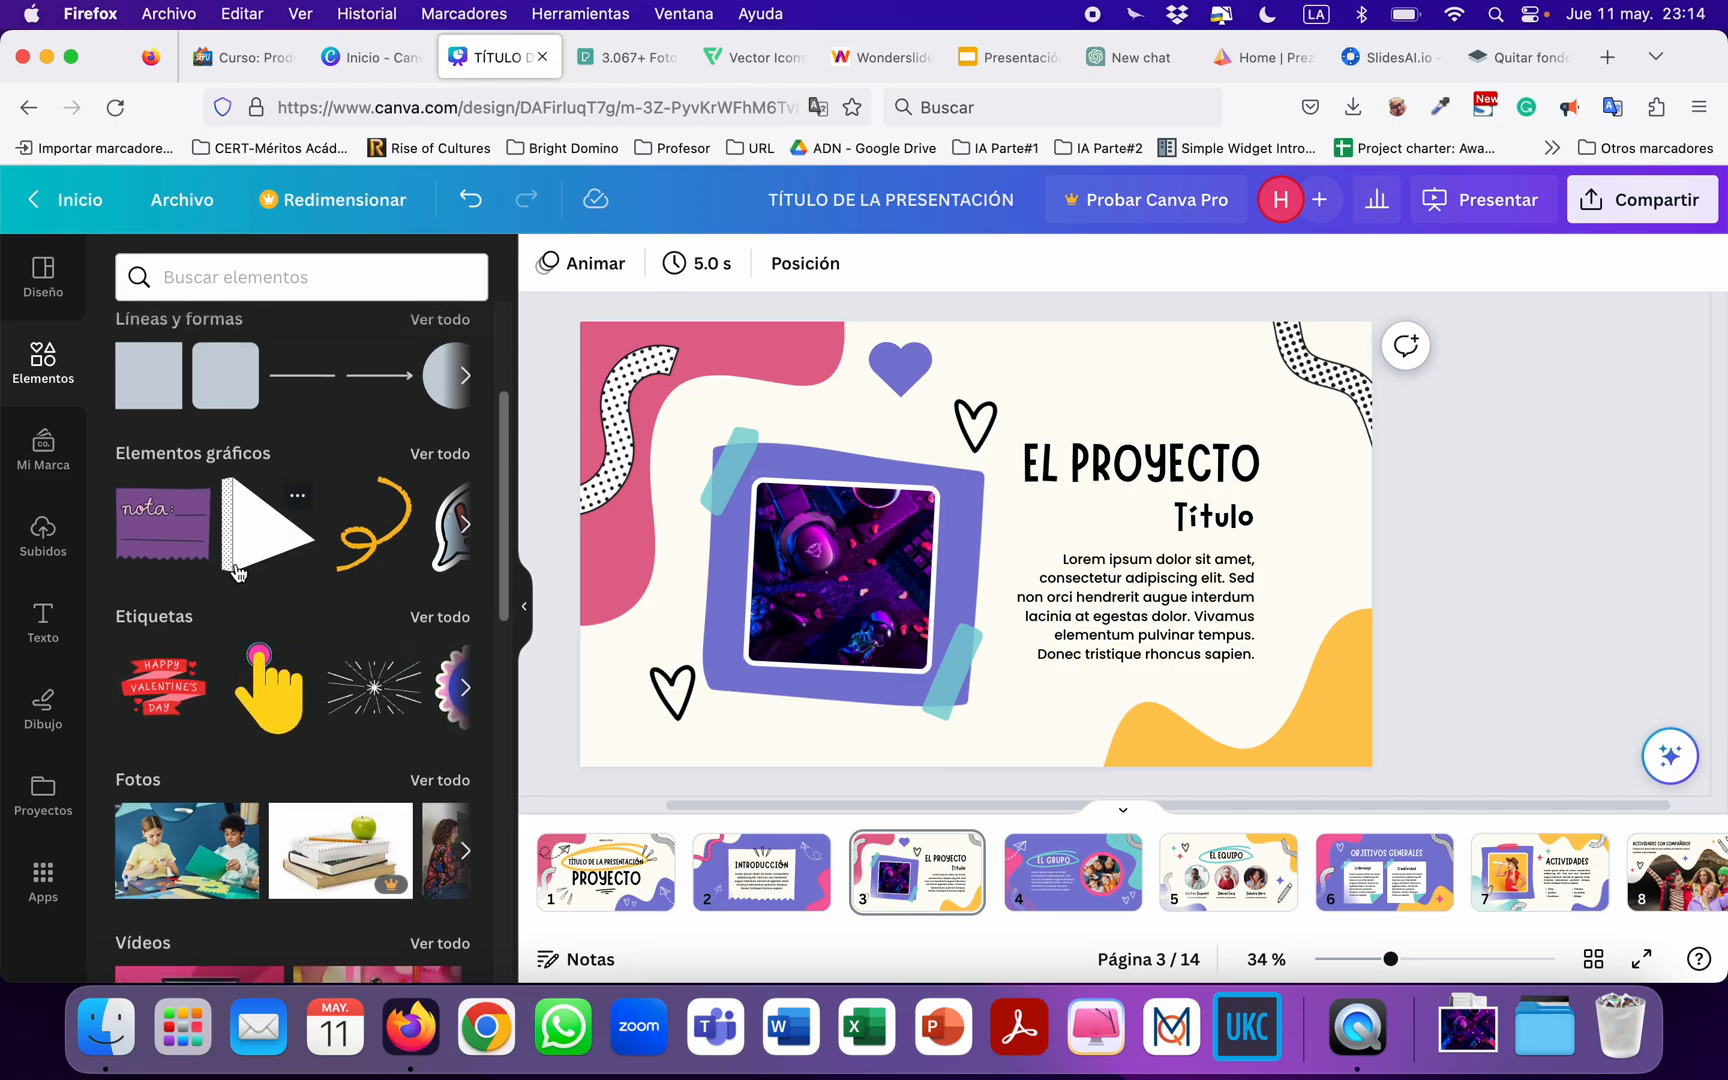
{"action": "left_click_drag", "start_coordinate": [236, 572], "coordinate": [740, 140]}
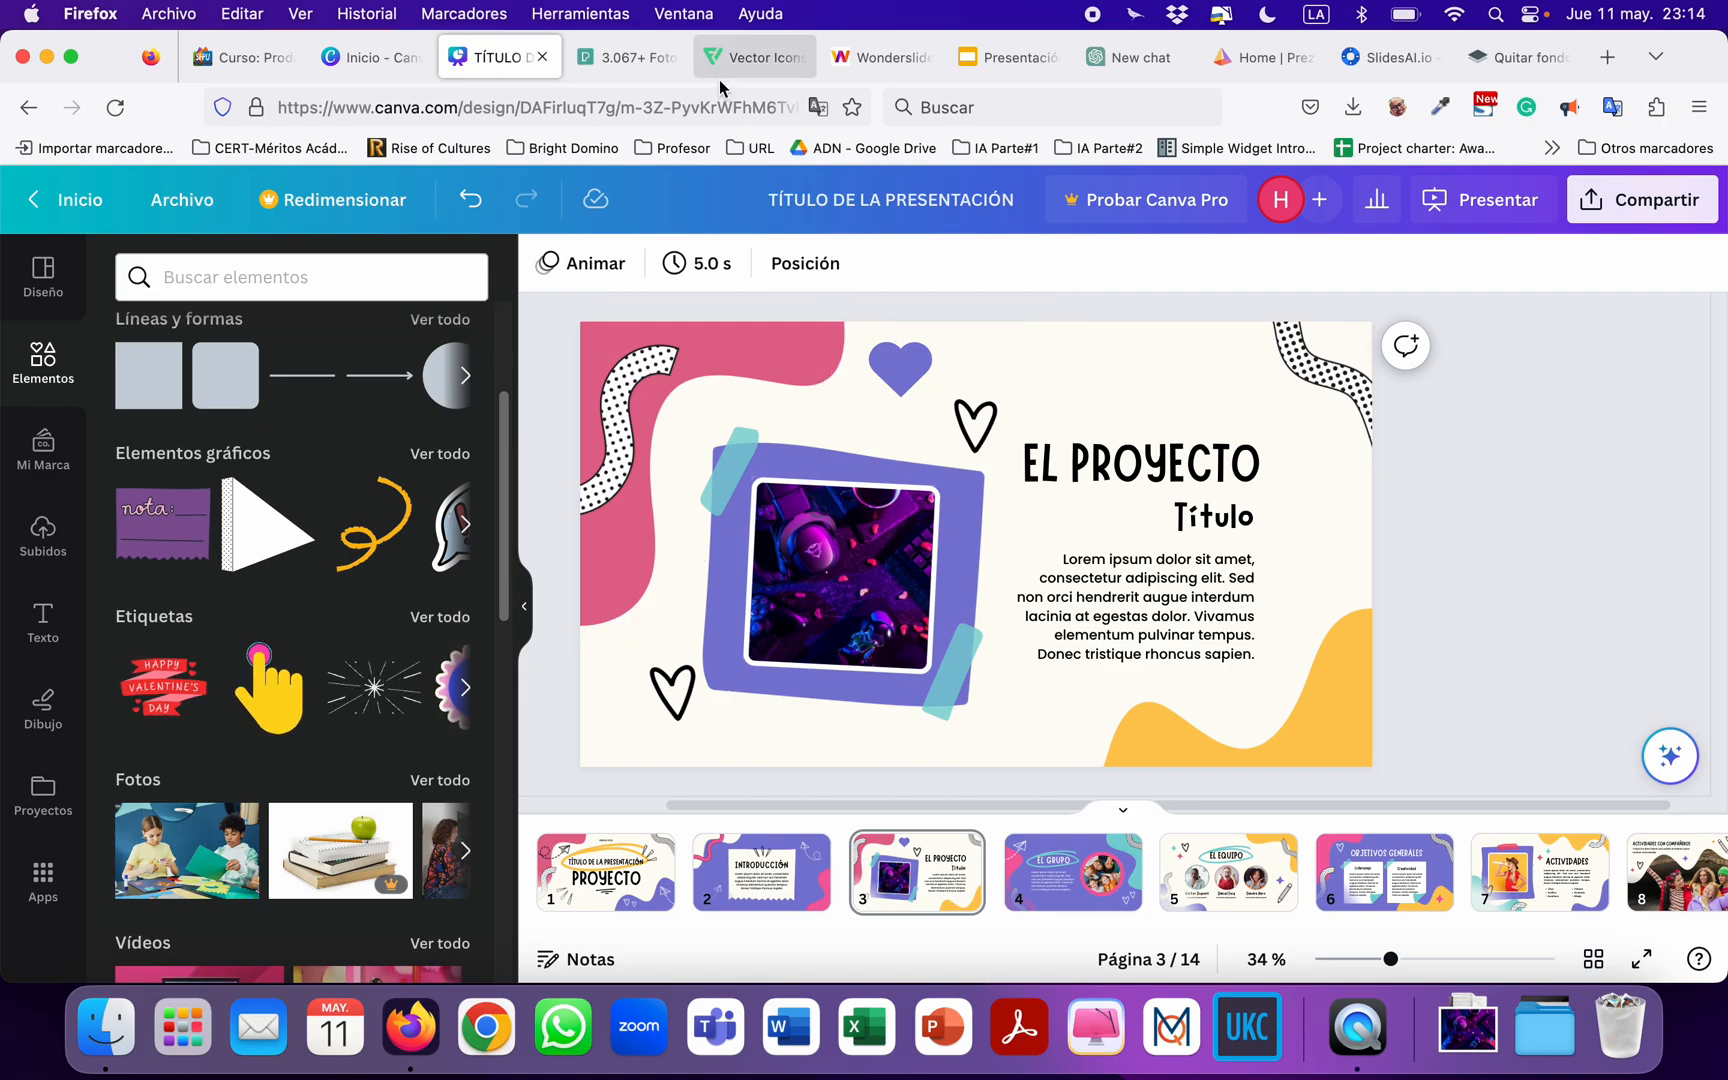
Switch to the Flaticon site and search its icons for "videogames".
{"action": "left_click", "coordinate": [745, 57]}
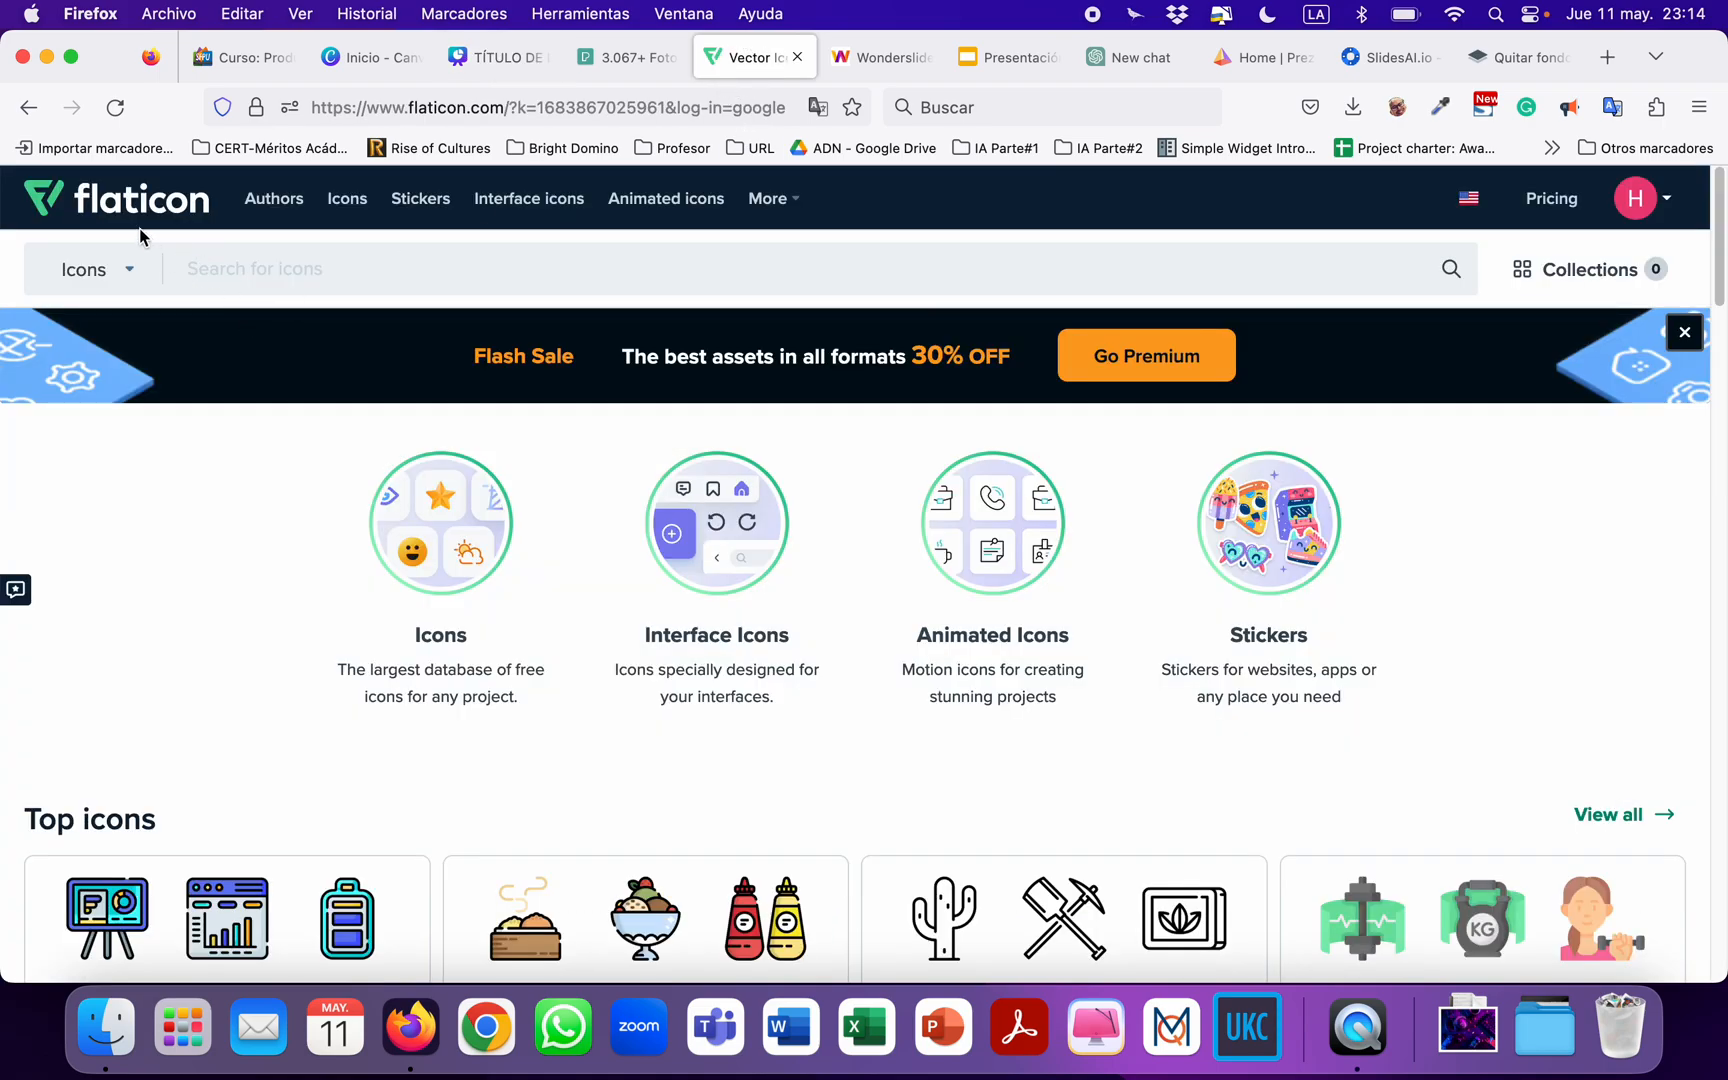
{"action": "left_click", "coordinate": [211, 273]}
{"action": "scroll", "coordinate": [655, 447], "scroll_direction": "down", "scroll_amount": 3}
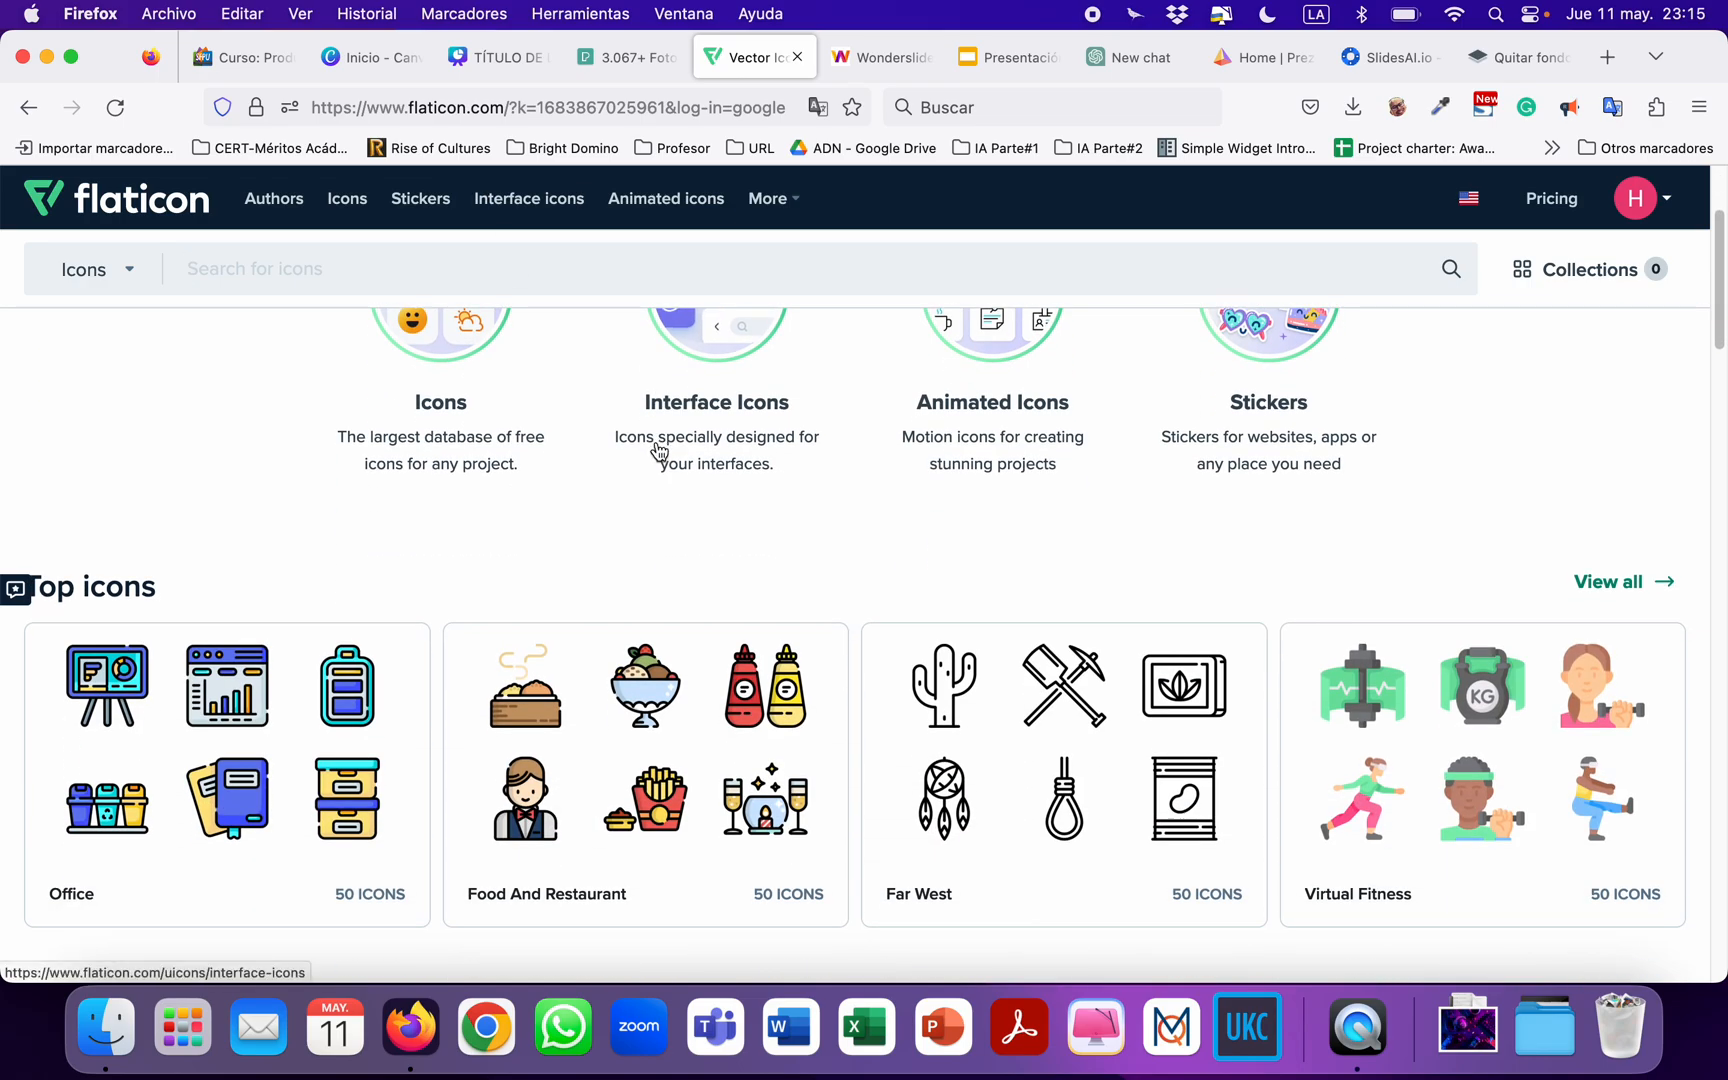
{"action": "scroll", "coordinate": [610, 517], "scroll_direction": "up", "scroll_amount": 3}
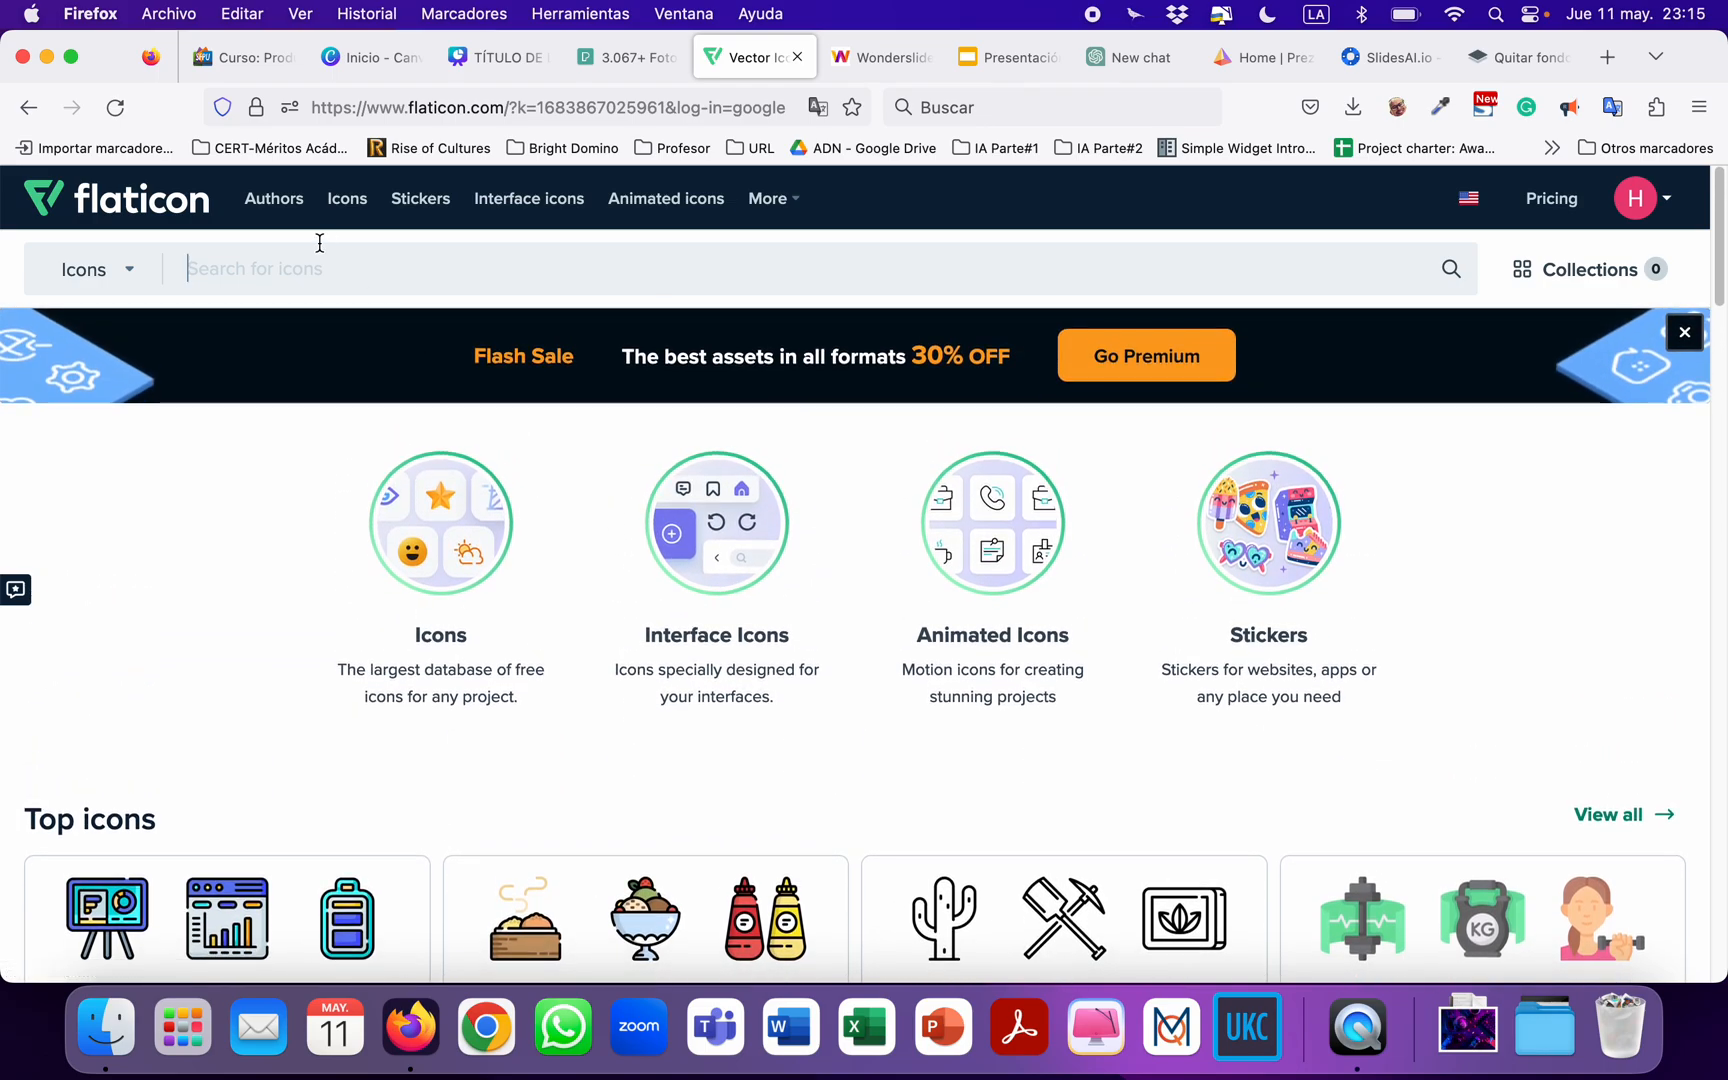
{"action": "type", "text": "video"}
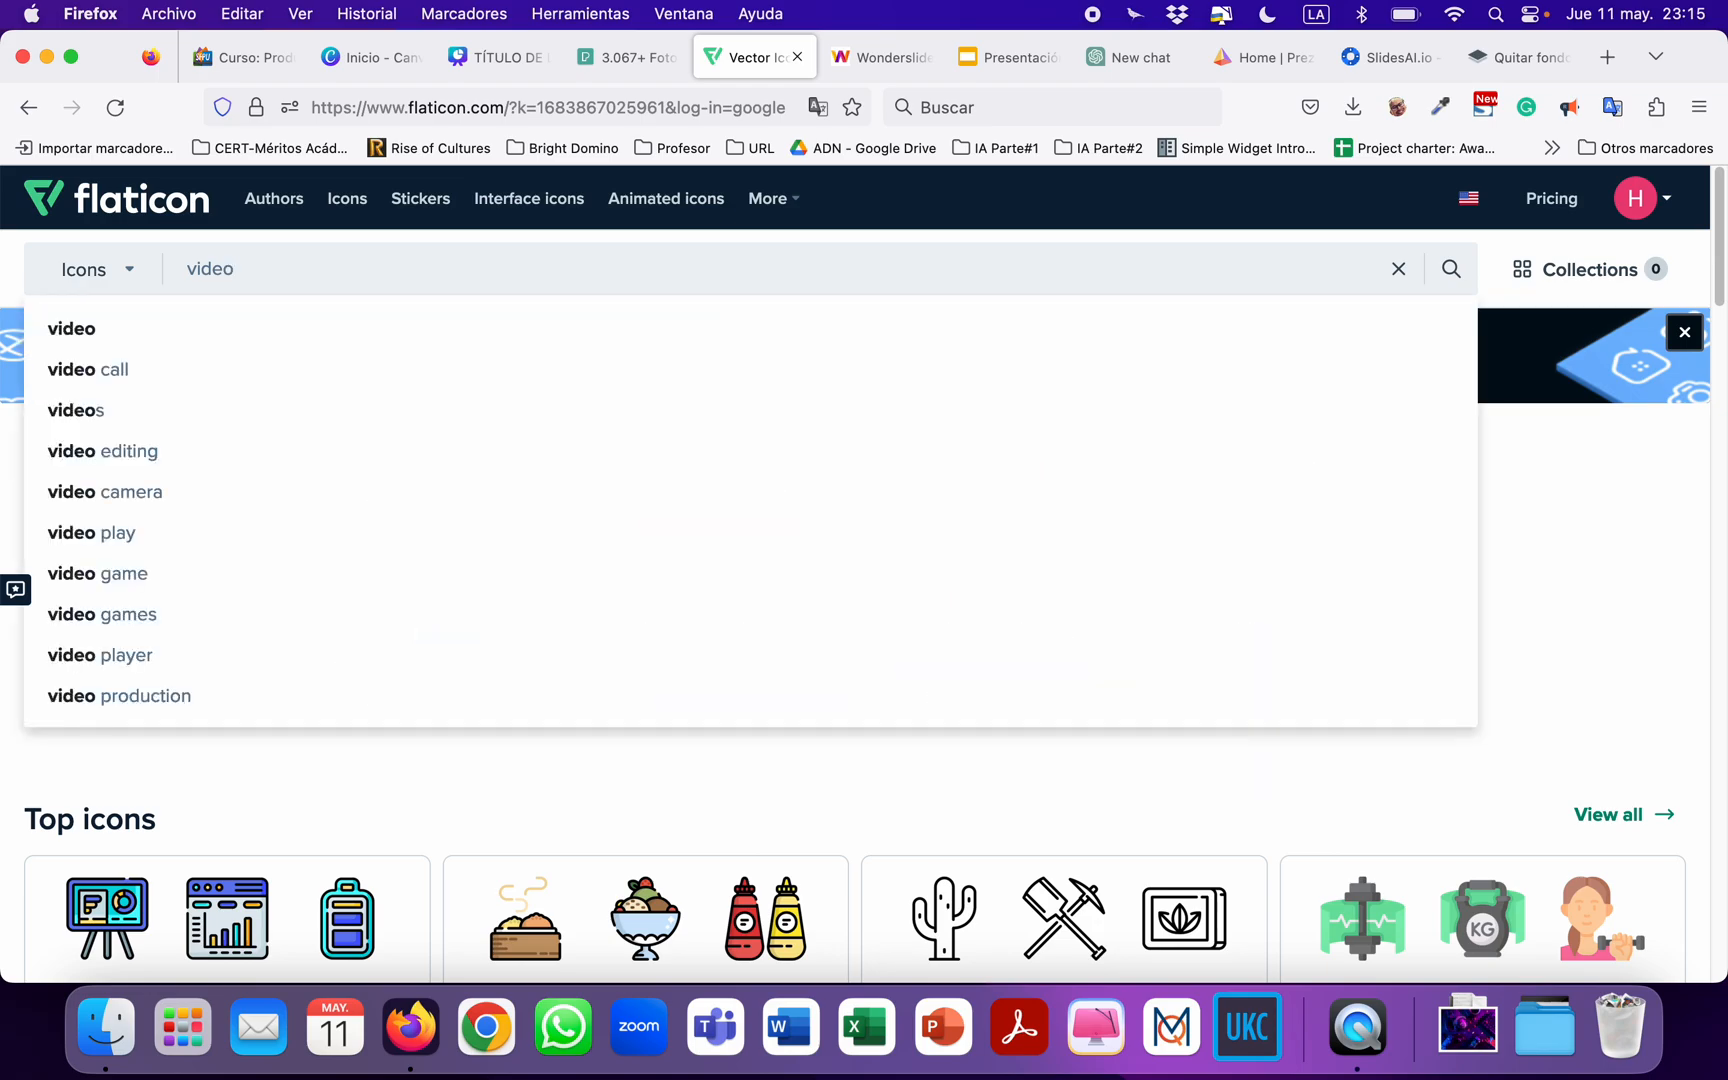
{"action": "type", "text": "j"}
{"action": "type", "text": "games"}
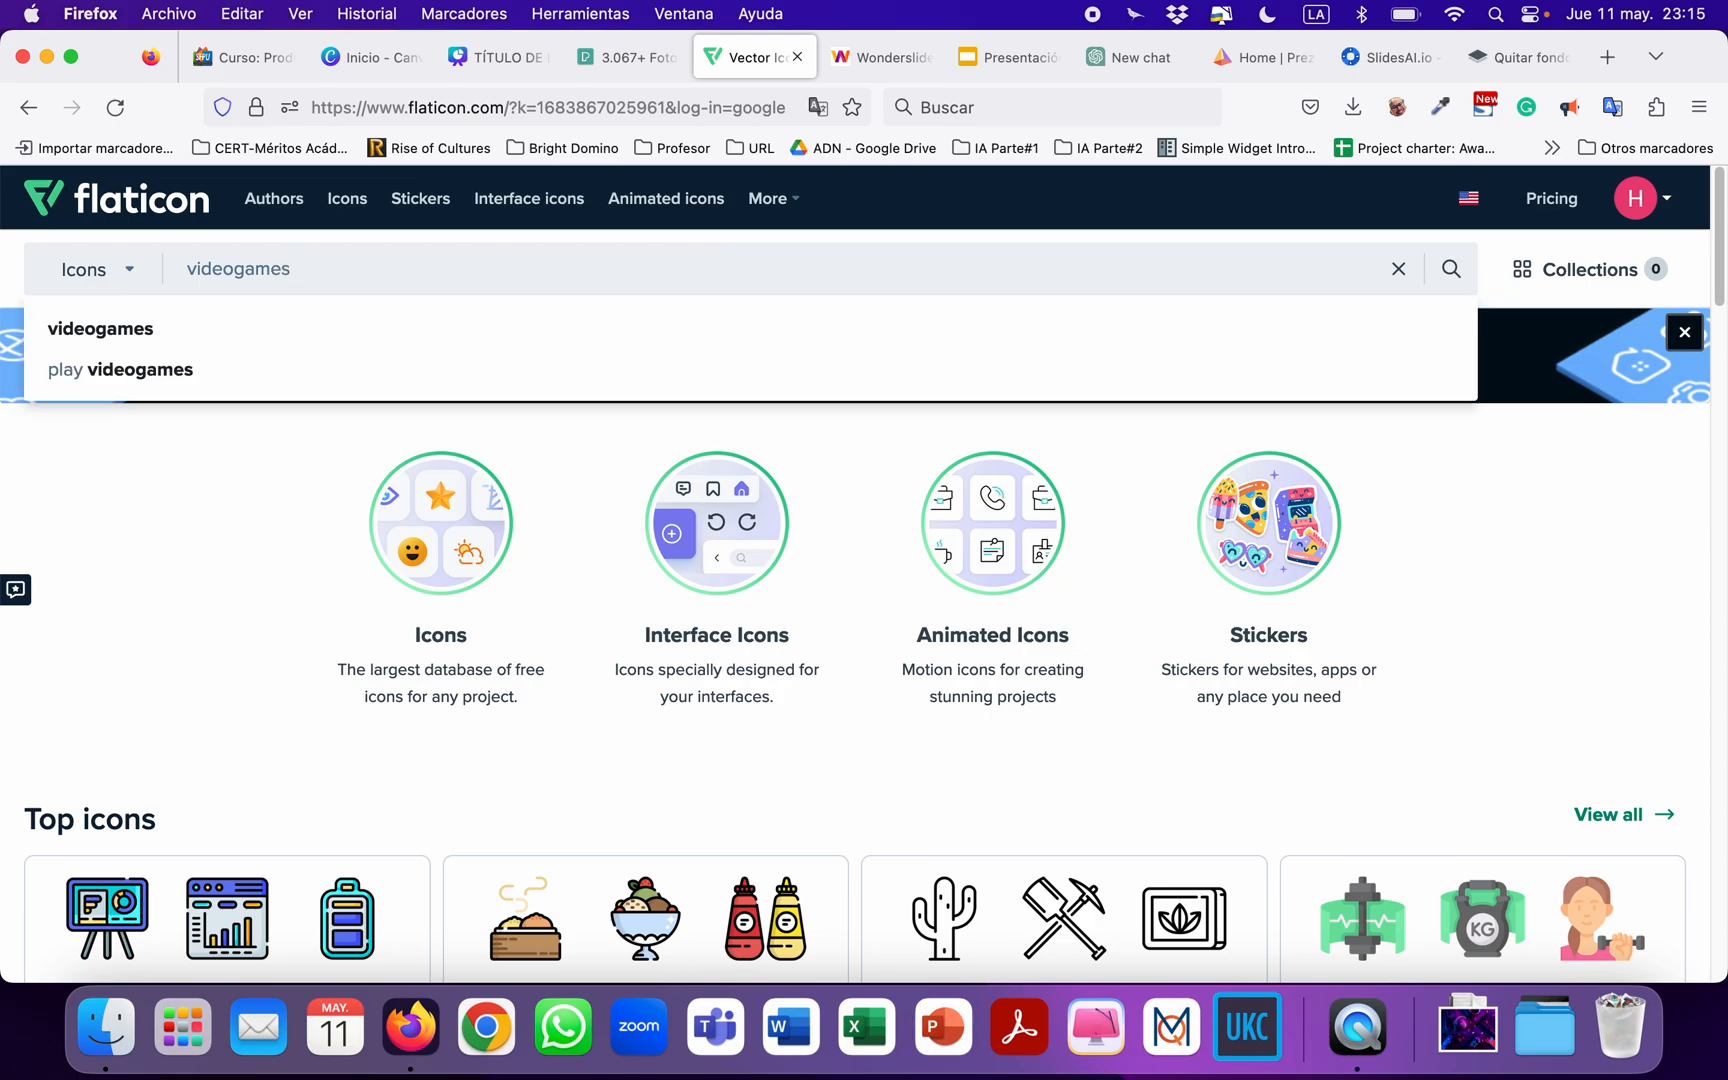
{"action": "left_click", "coordinate": [139, 328]}
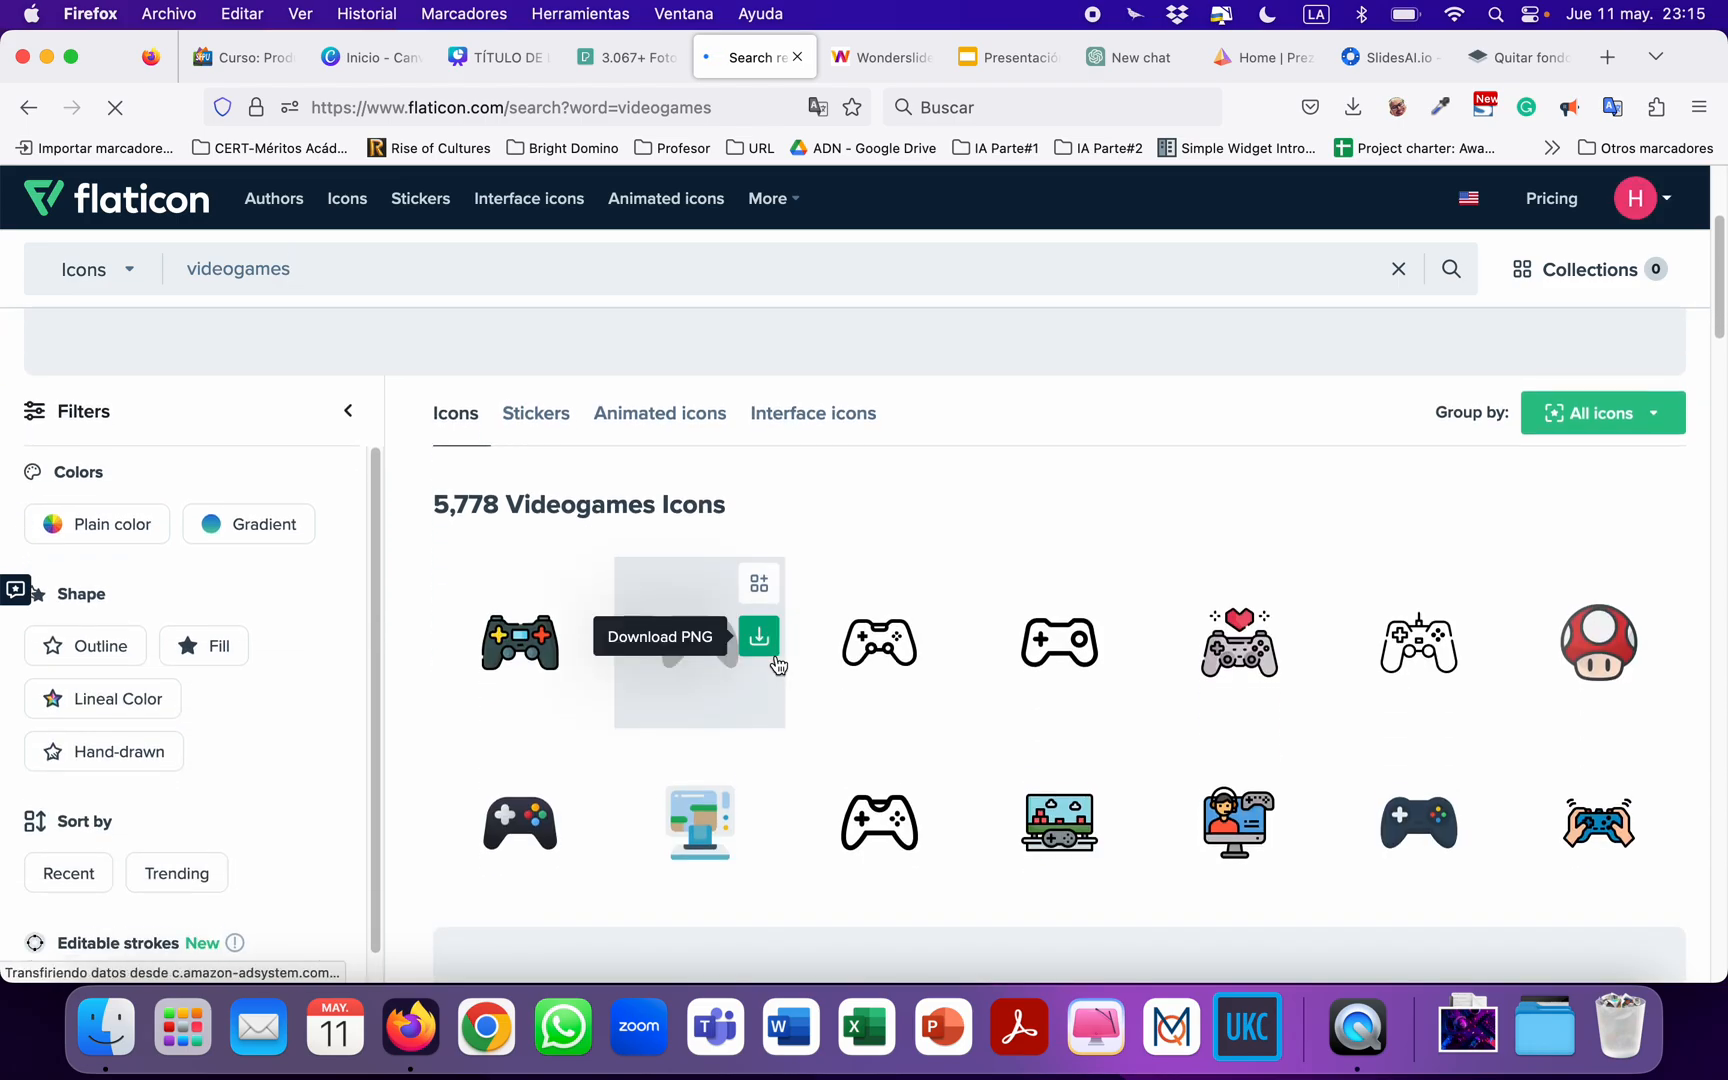
Browse the videogames icon results for a suitable graphic for the presentation.
{"action": "scroll", "coordinate": [781, 662], "scroll_direction": "down", "scroll_amount": 3}
{"action": "scroll", "coordinate": [781, 662], "scroll_direction": "up", "scroll_amount": 4}
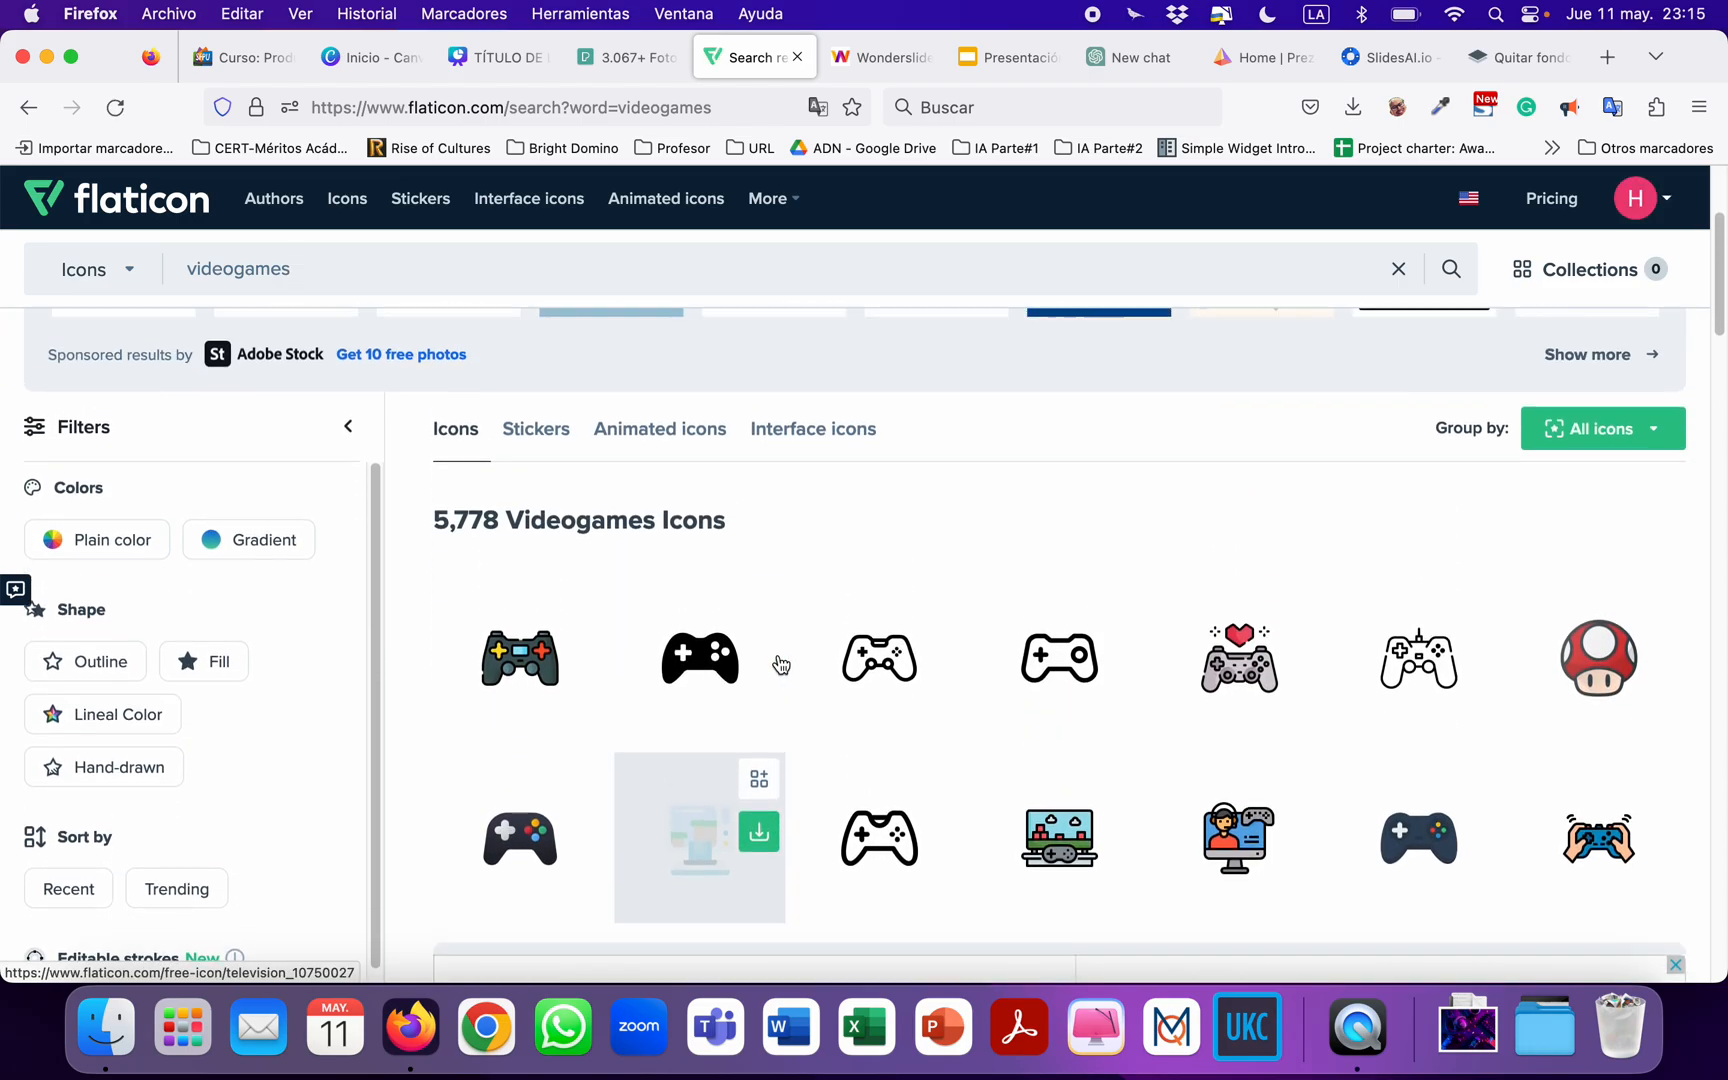
{"action": "scroll", "coordinate": [944, 612], "scroll_direction": "up", "scroll_amount": 2}
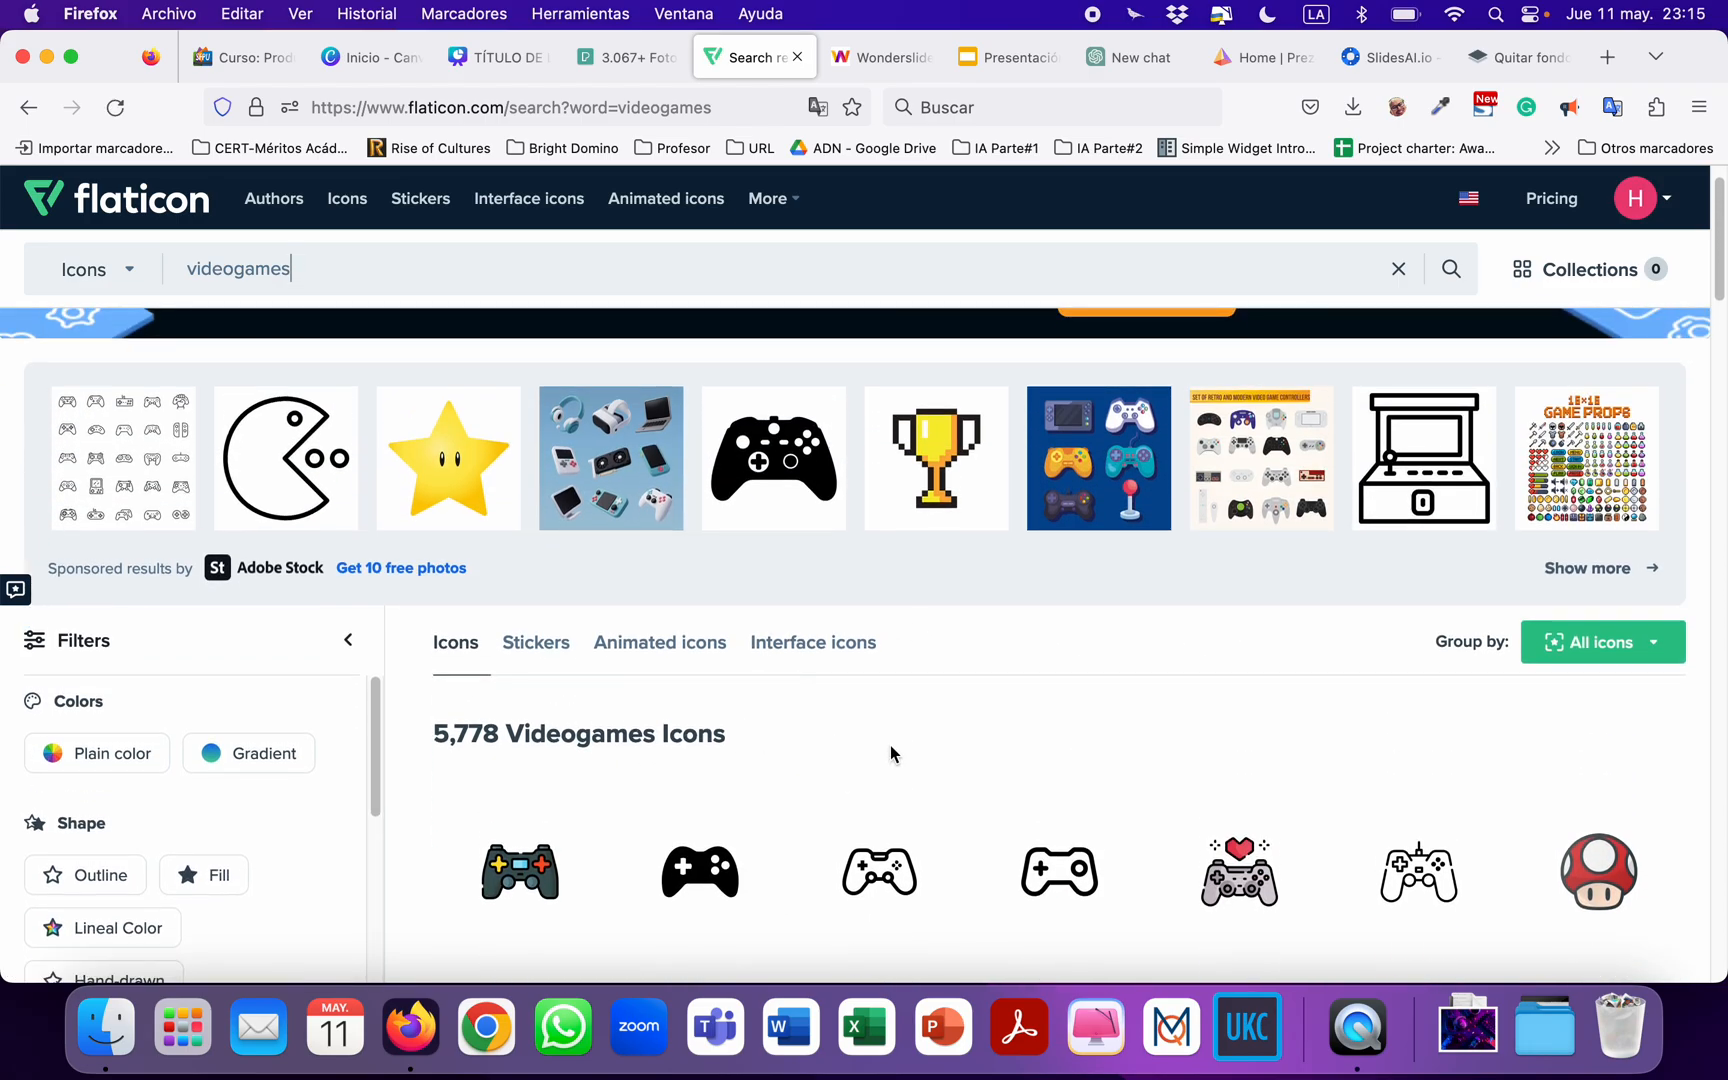
{"action": "scroll", "coordinate": [890, 750], "scroll_direction": "up", "scroll_amount": 1}
{"action": "scroll", "coordinate": [640, 795], "scroll_direction": "down", "scroll_amount": 1}
{"action": "scroll", "coordinate": [756, 798], "scroll_direction": "down", "scroll_amount": 8}
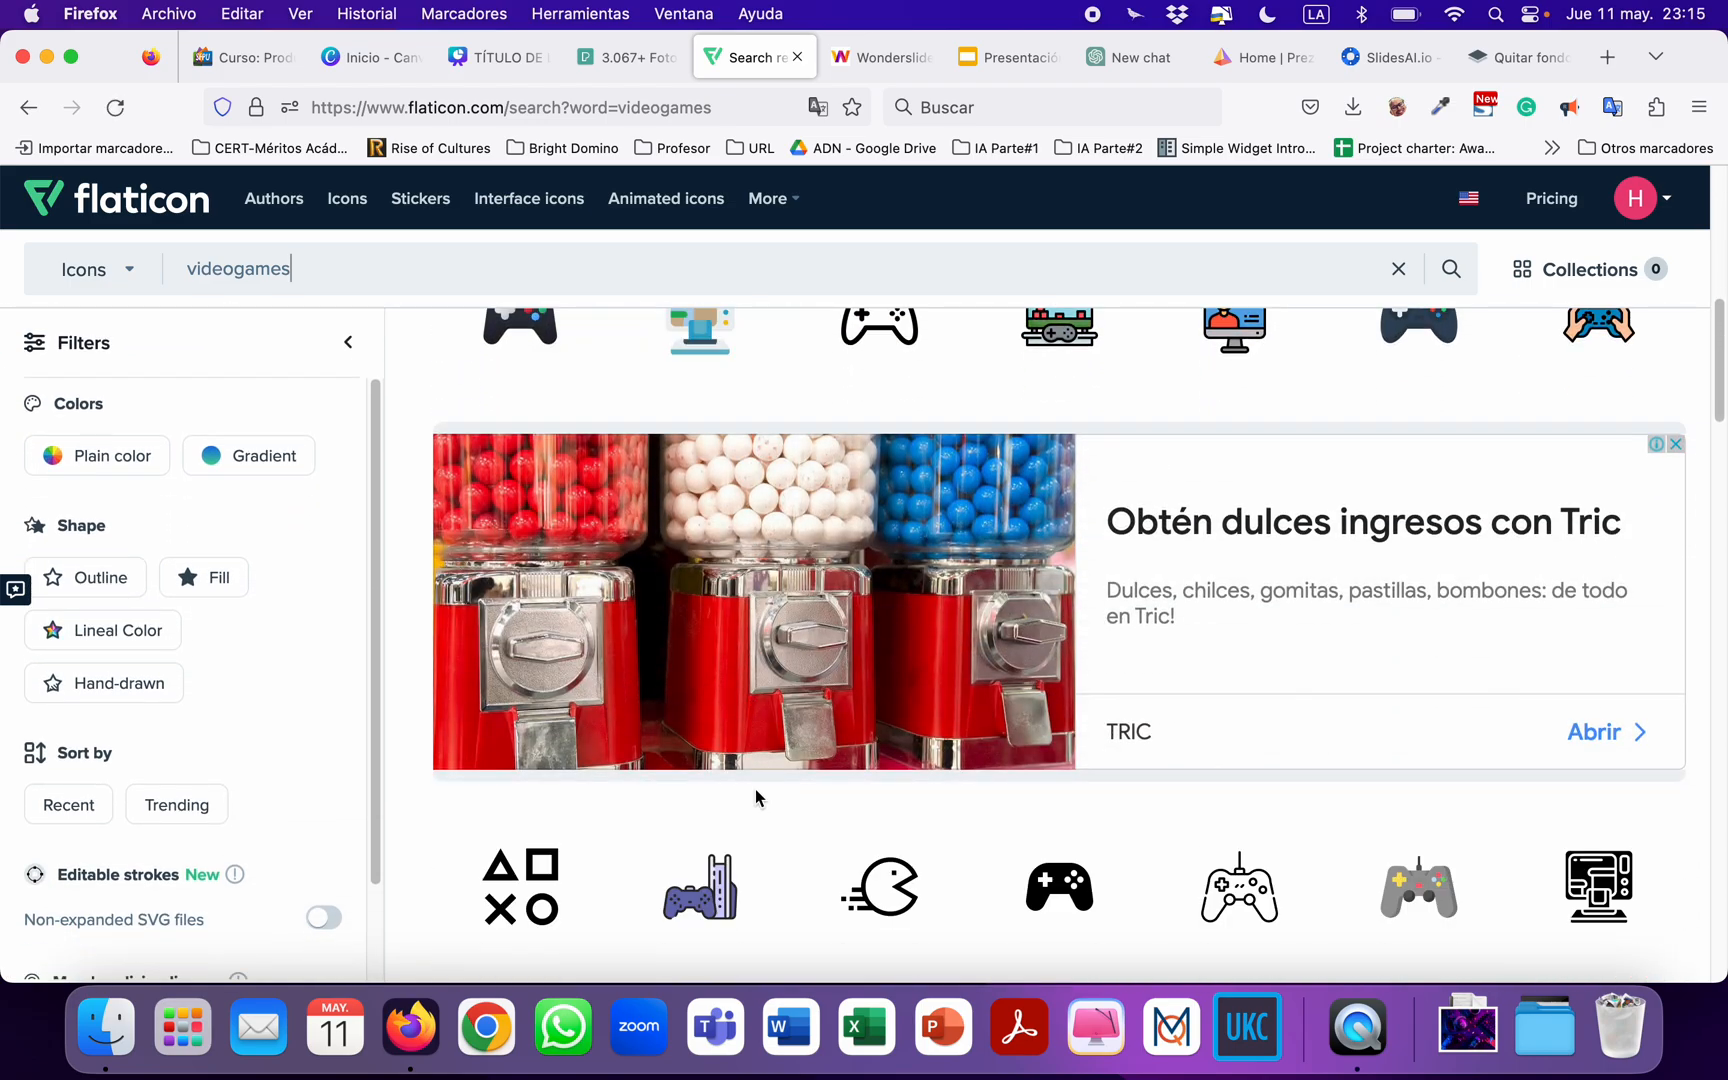
{"action": "scroll", "coordinate": [756, 798], "scroll_direction": "up", "scroll_amount": 7}
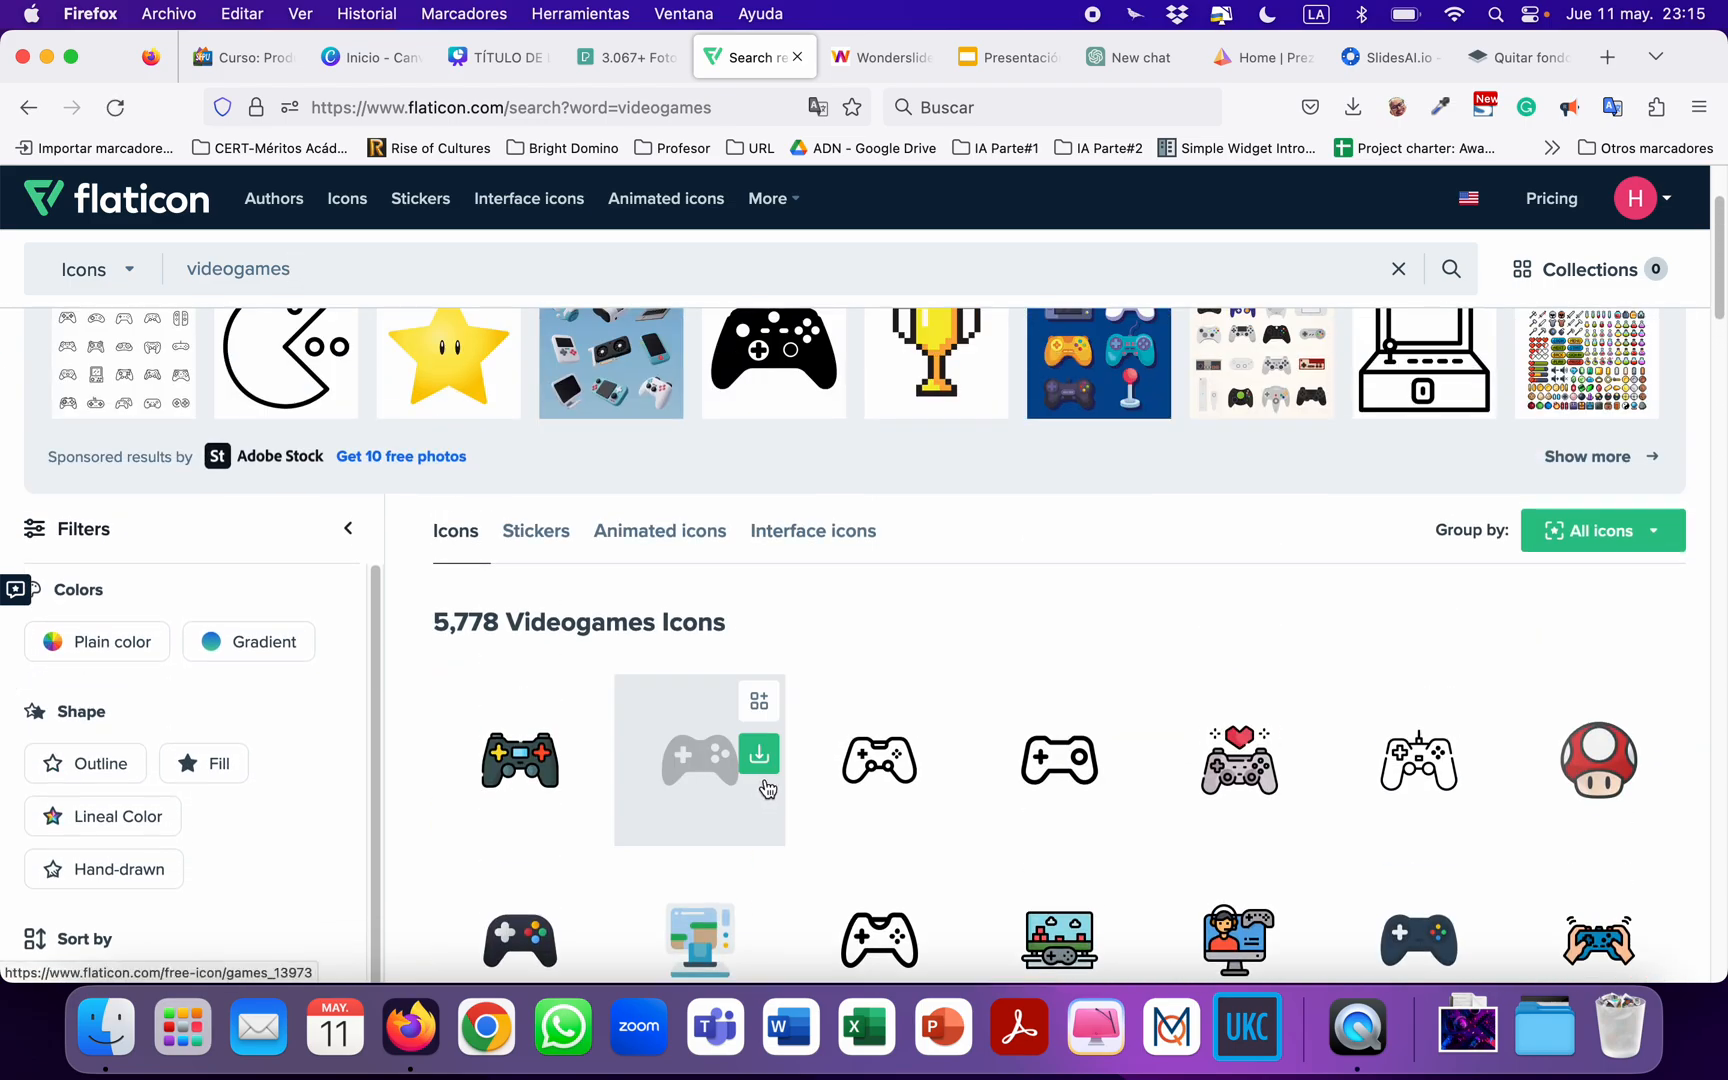
{"action": "scroll", "coordinate": [767, 786], "scroll_direction": "up", "scroll_amount": 2}
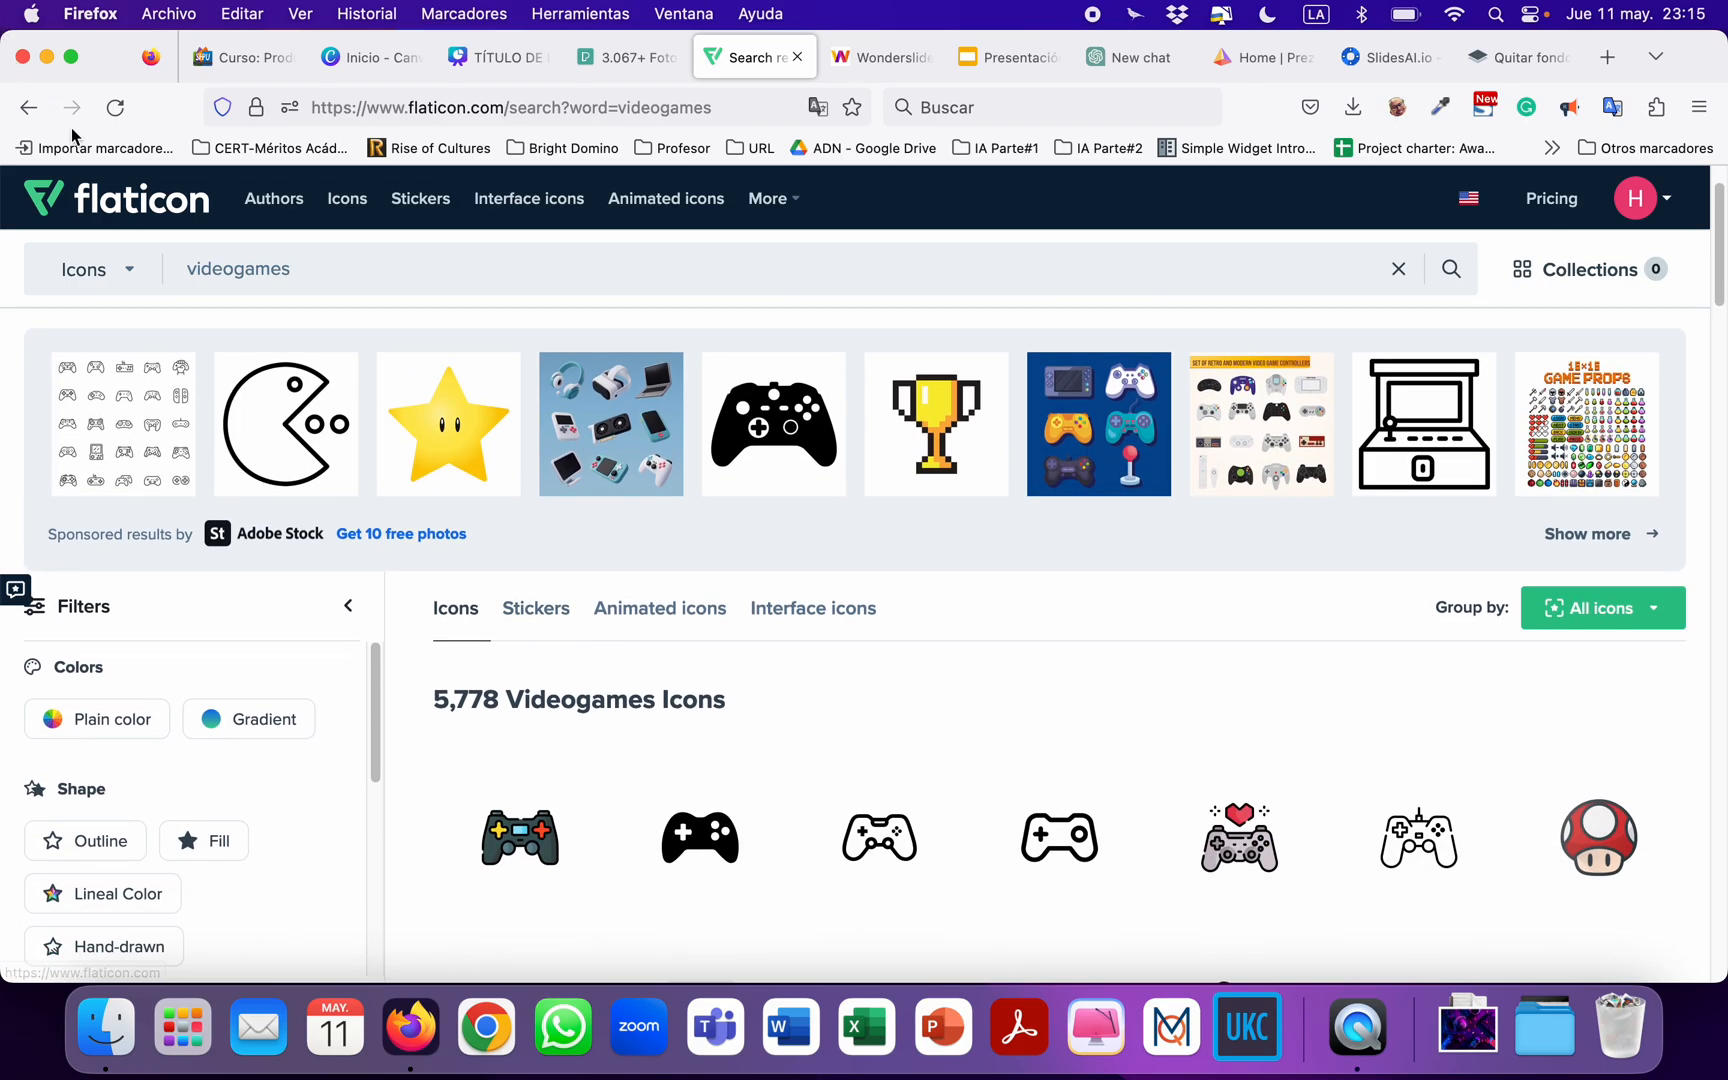
{"action": "scroll", "coordinate": [628, 670], "scroll_direction": "down", "scroll_amount": 5}
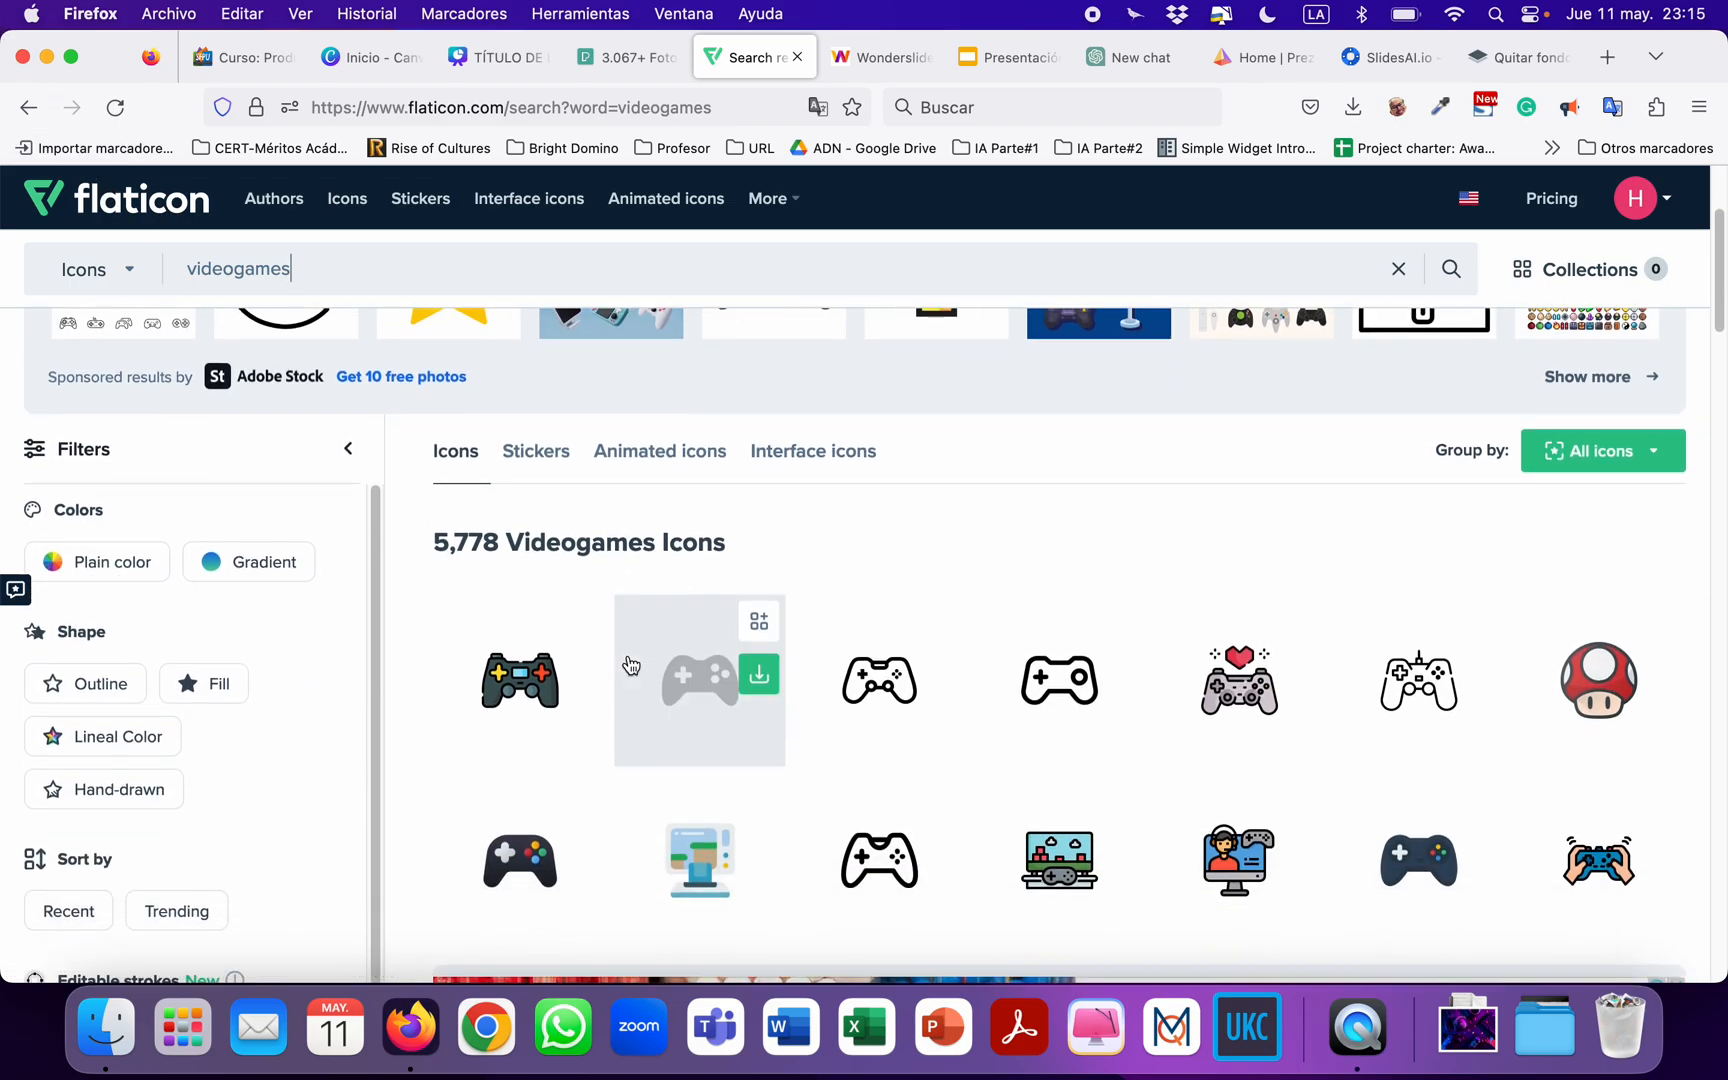
{"action": "scroll", "coordinate": [630, 665], "scroll_direction": "up", "scroll_amount": 5}
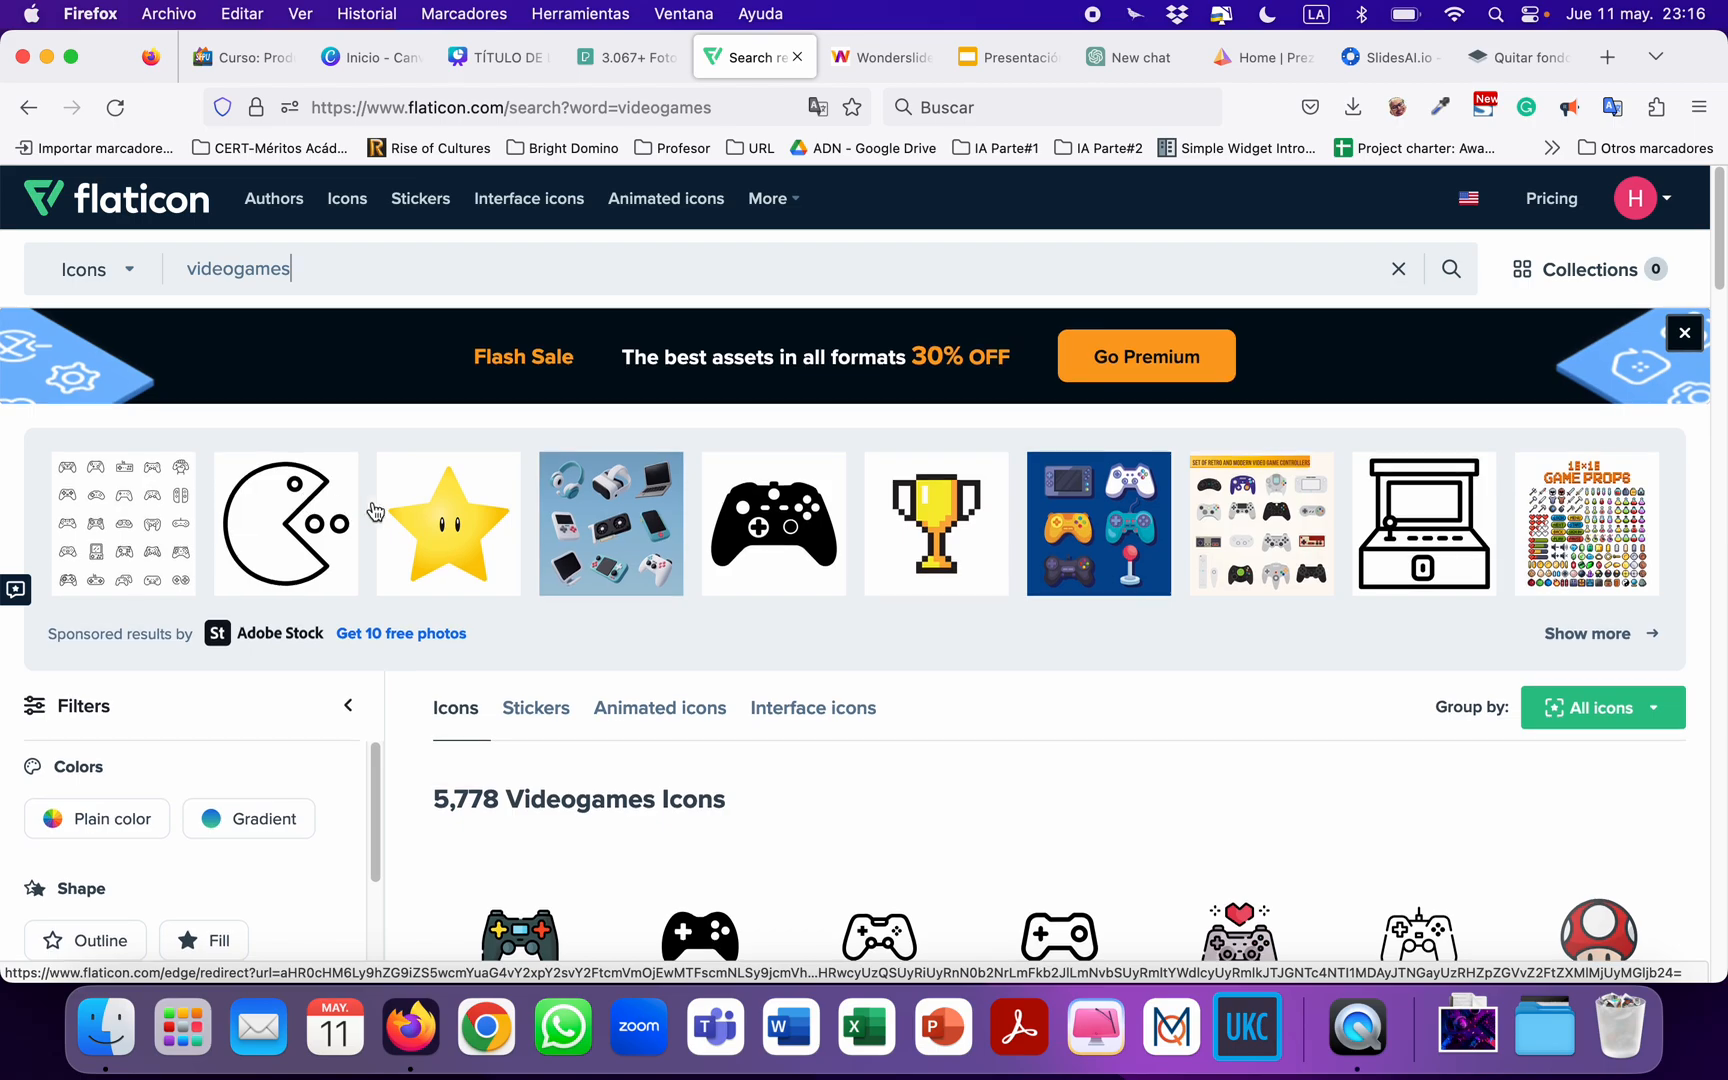
{"action": "scroll", "coordinate": [740, 636], "scroll_direction": "down", "scroll_amount": 9}
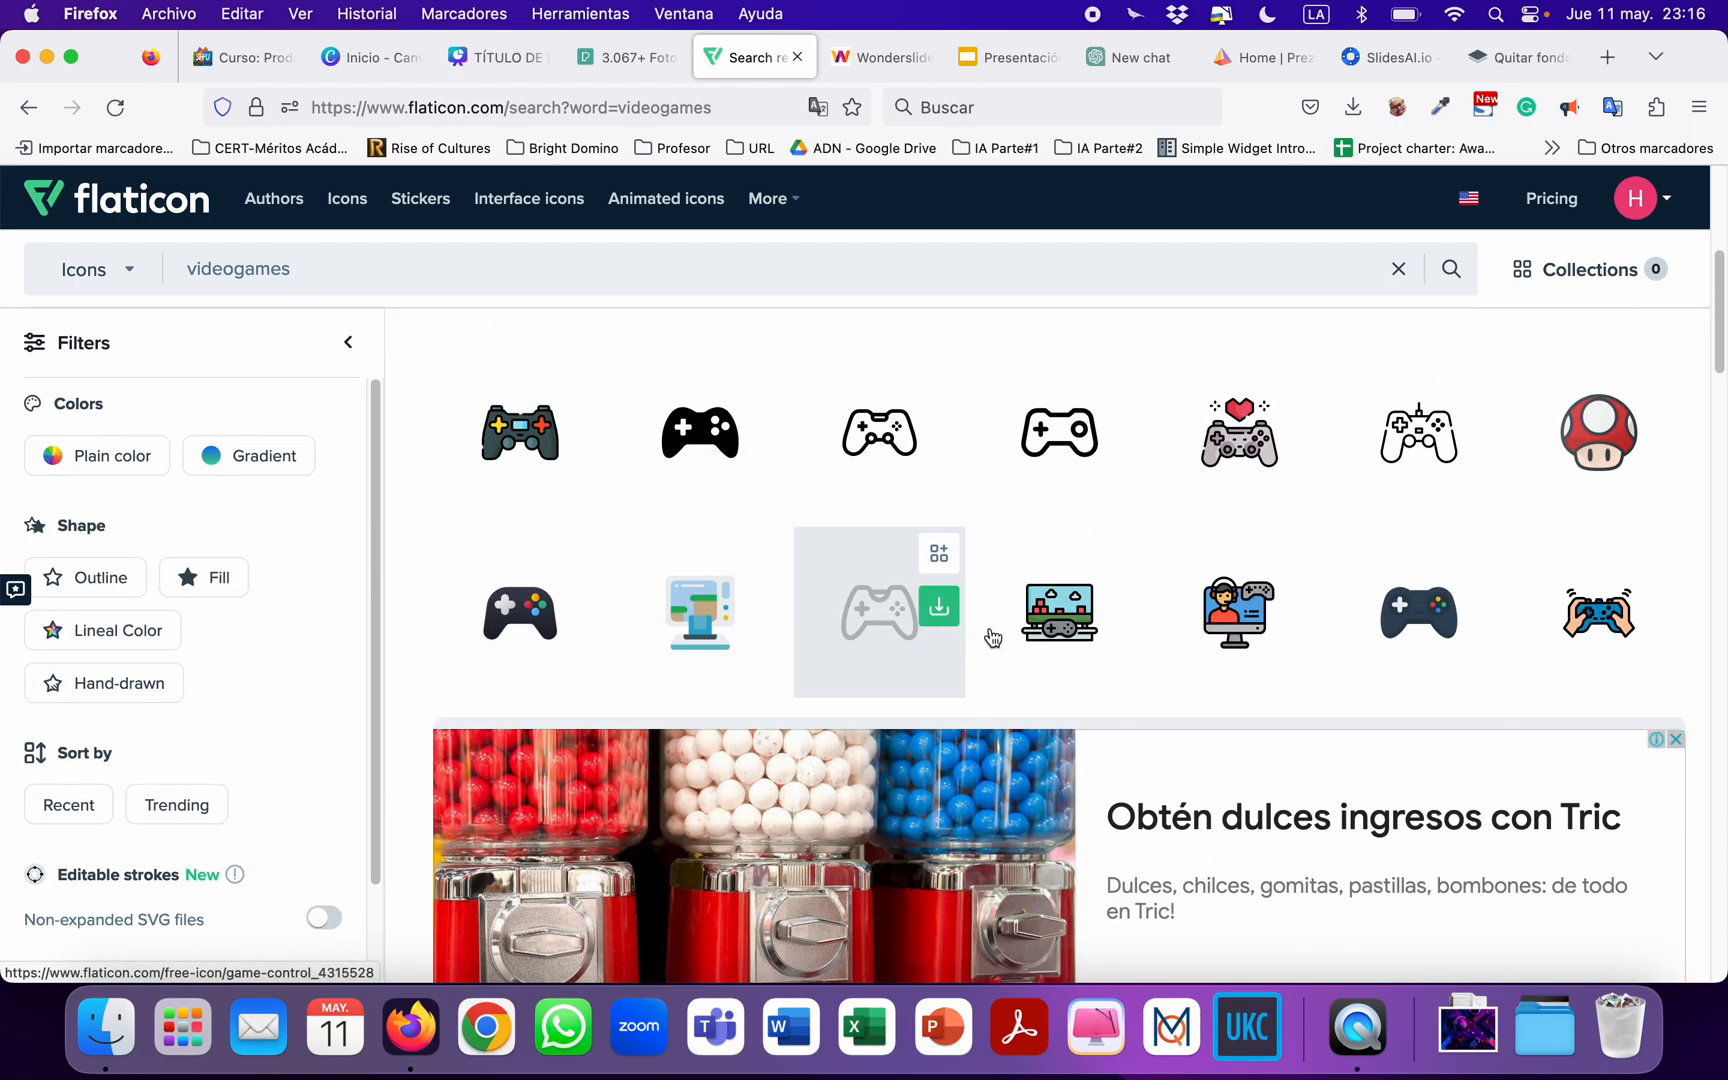
{"action": "scroll", "coordinate": [1050, 637], "scroll_direction": "up", "scroll_amount": 1}
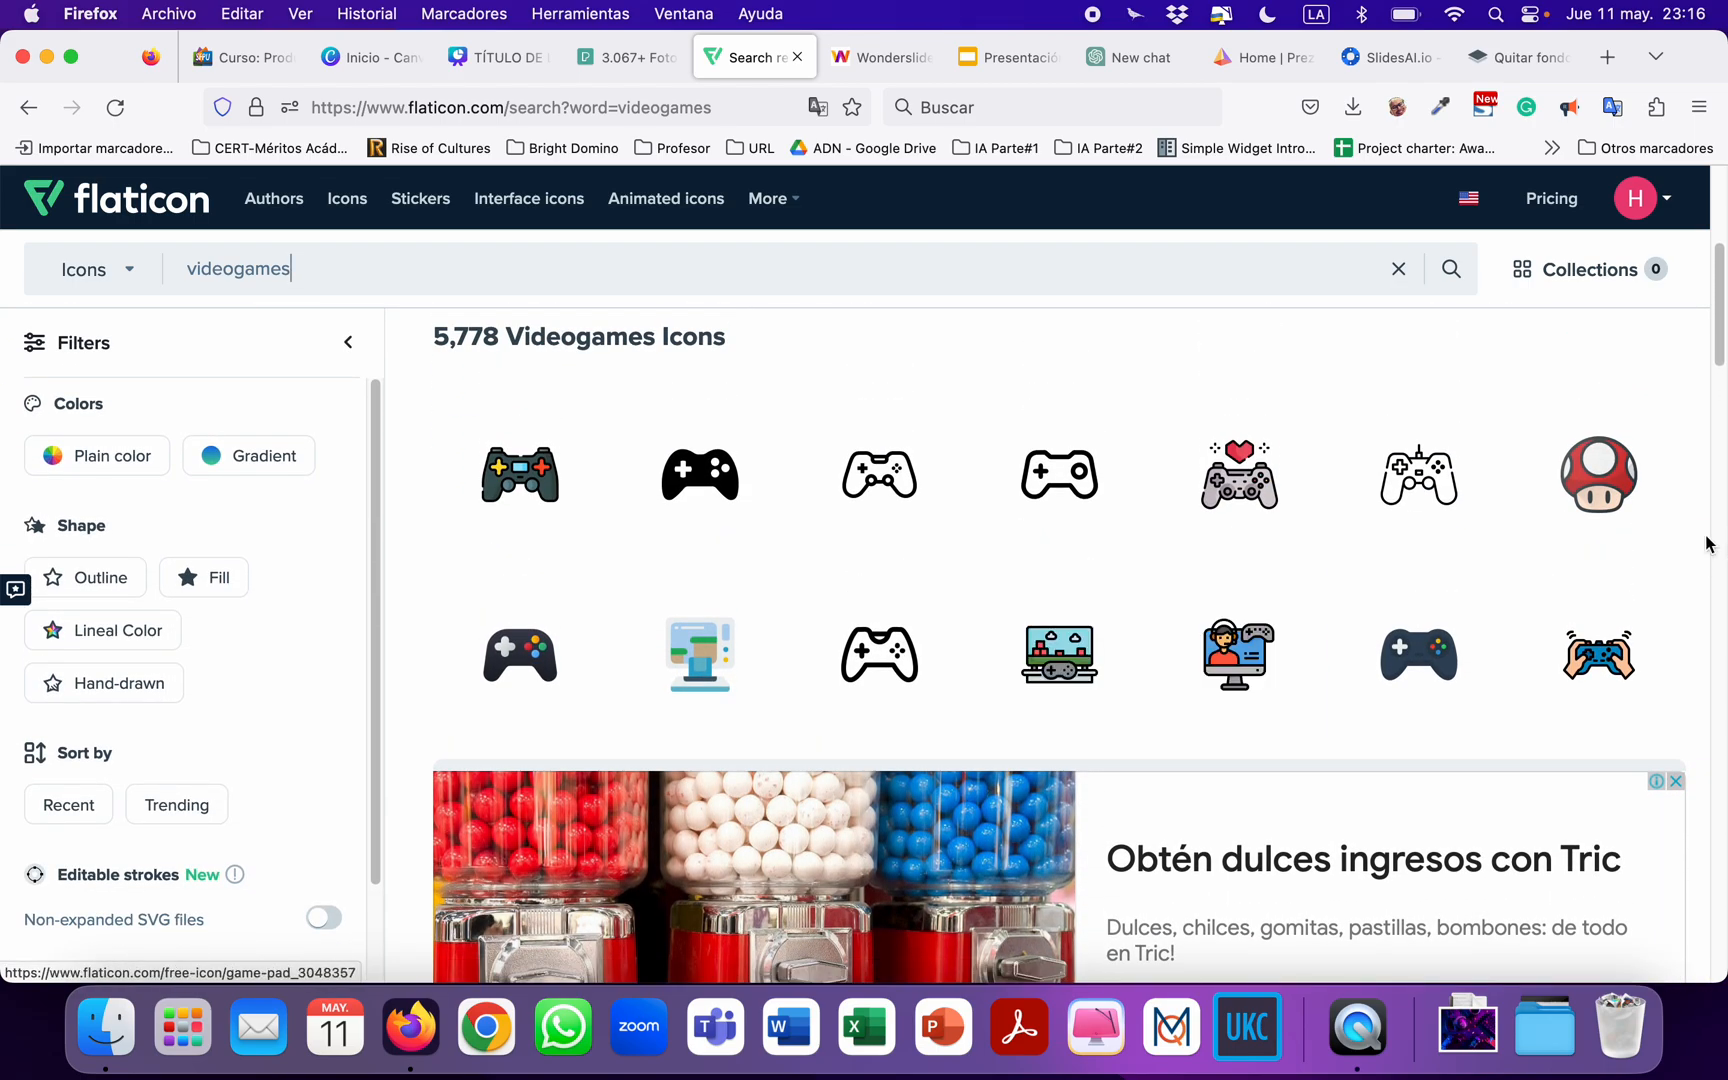
Download the red mushroom icon from Flaticon as a free 512px PNG with attribution.
{"action": "left_click", "coordinate": [1585, 500]}
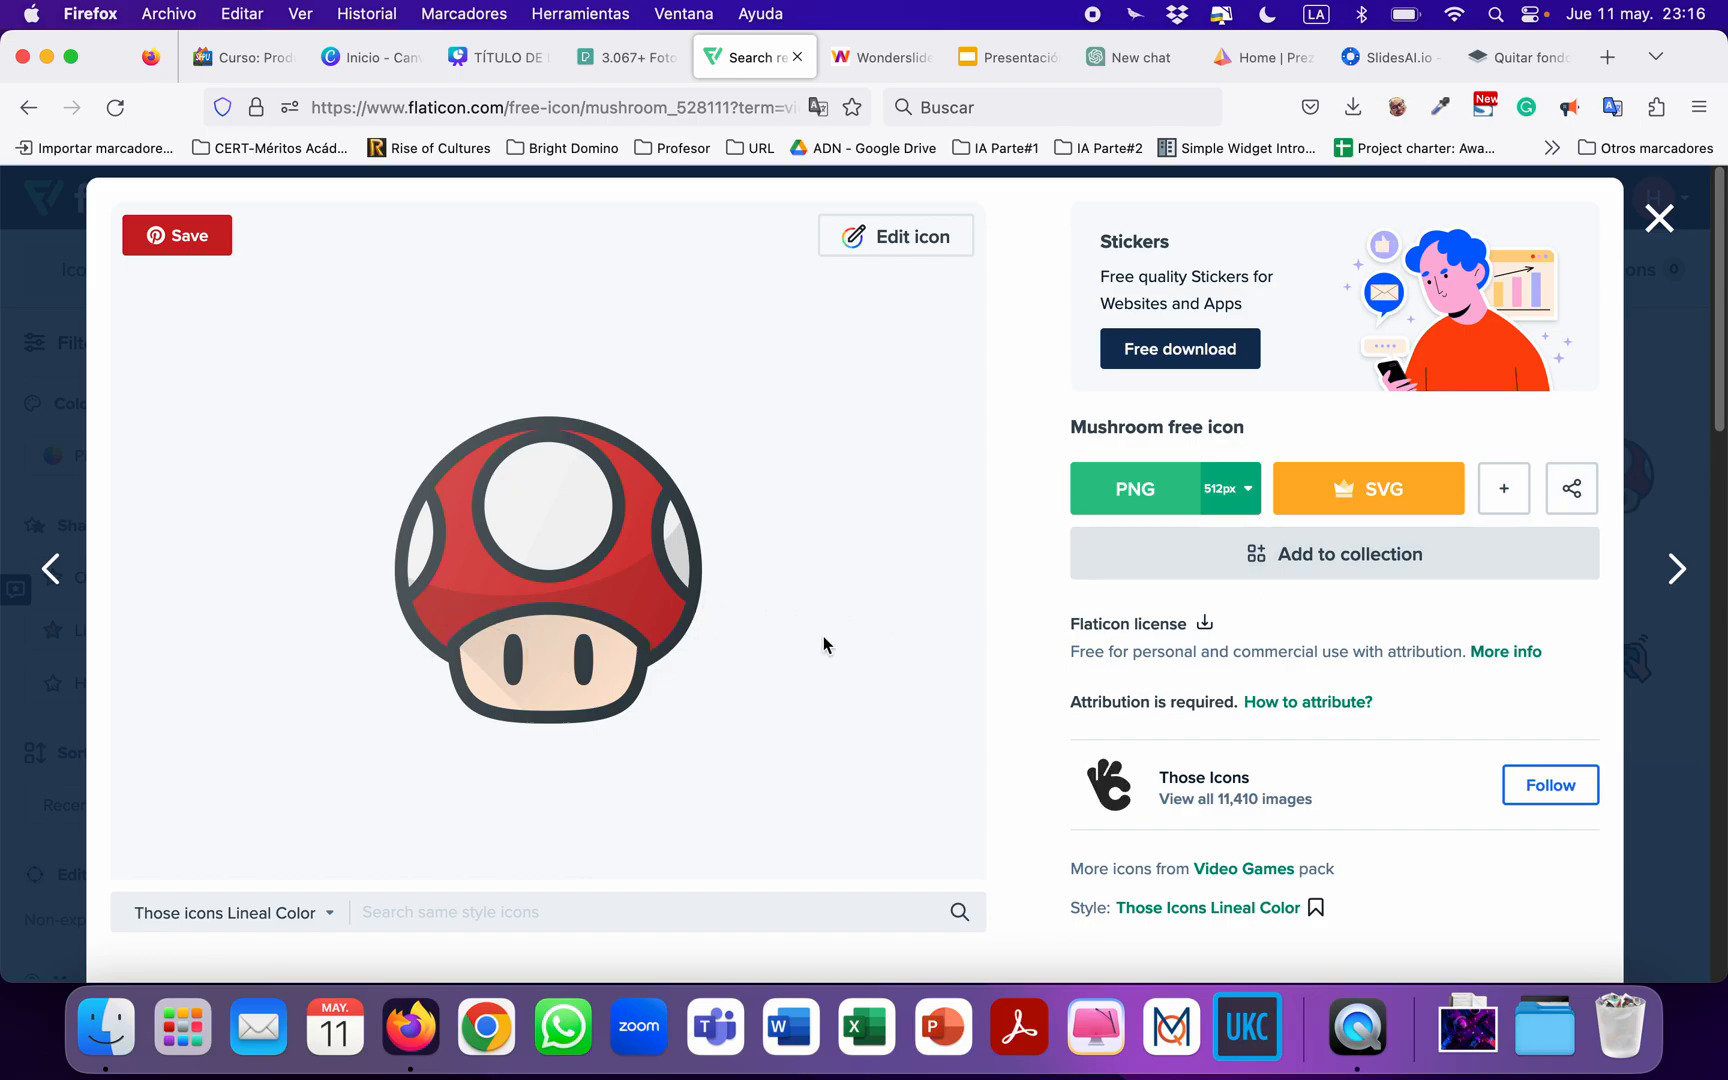
{"action": "left_click", "coordinate": [1246, 489]}
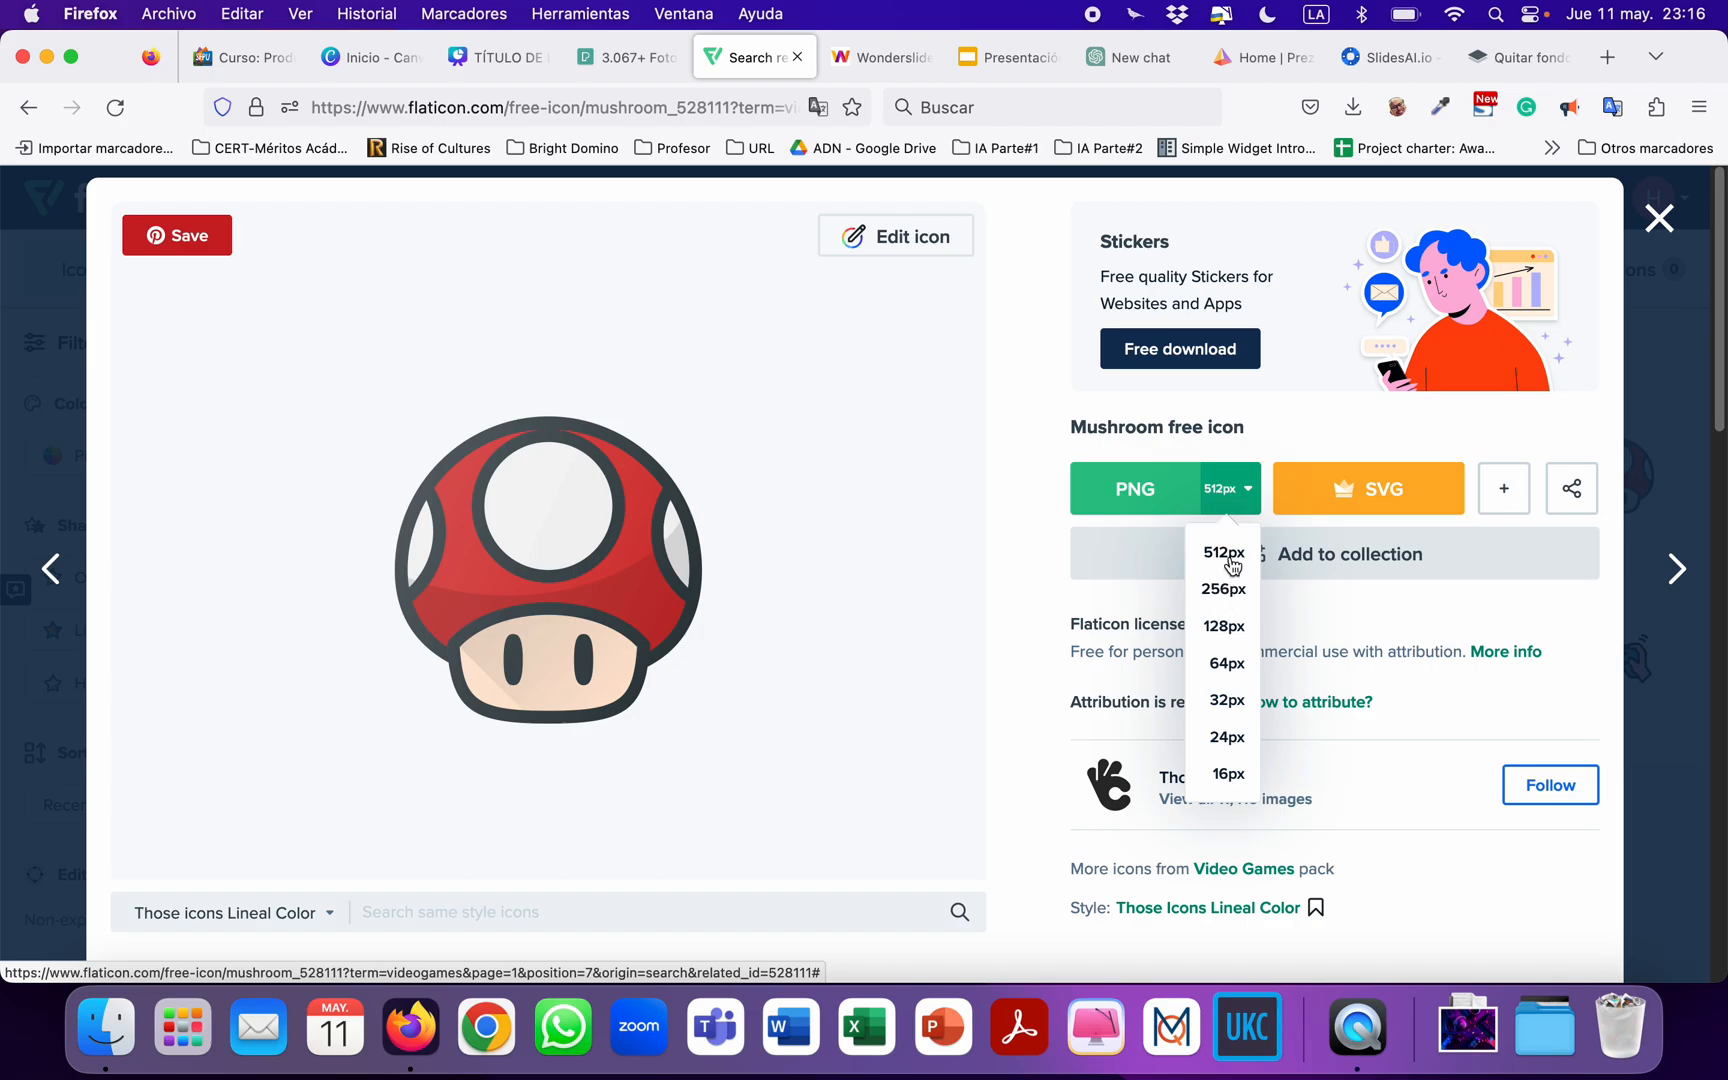
{"action": "left_click", "coordinate": [1224, 553]}
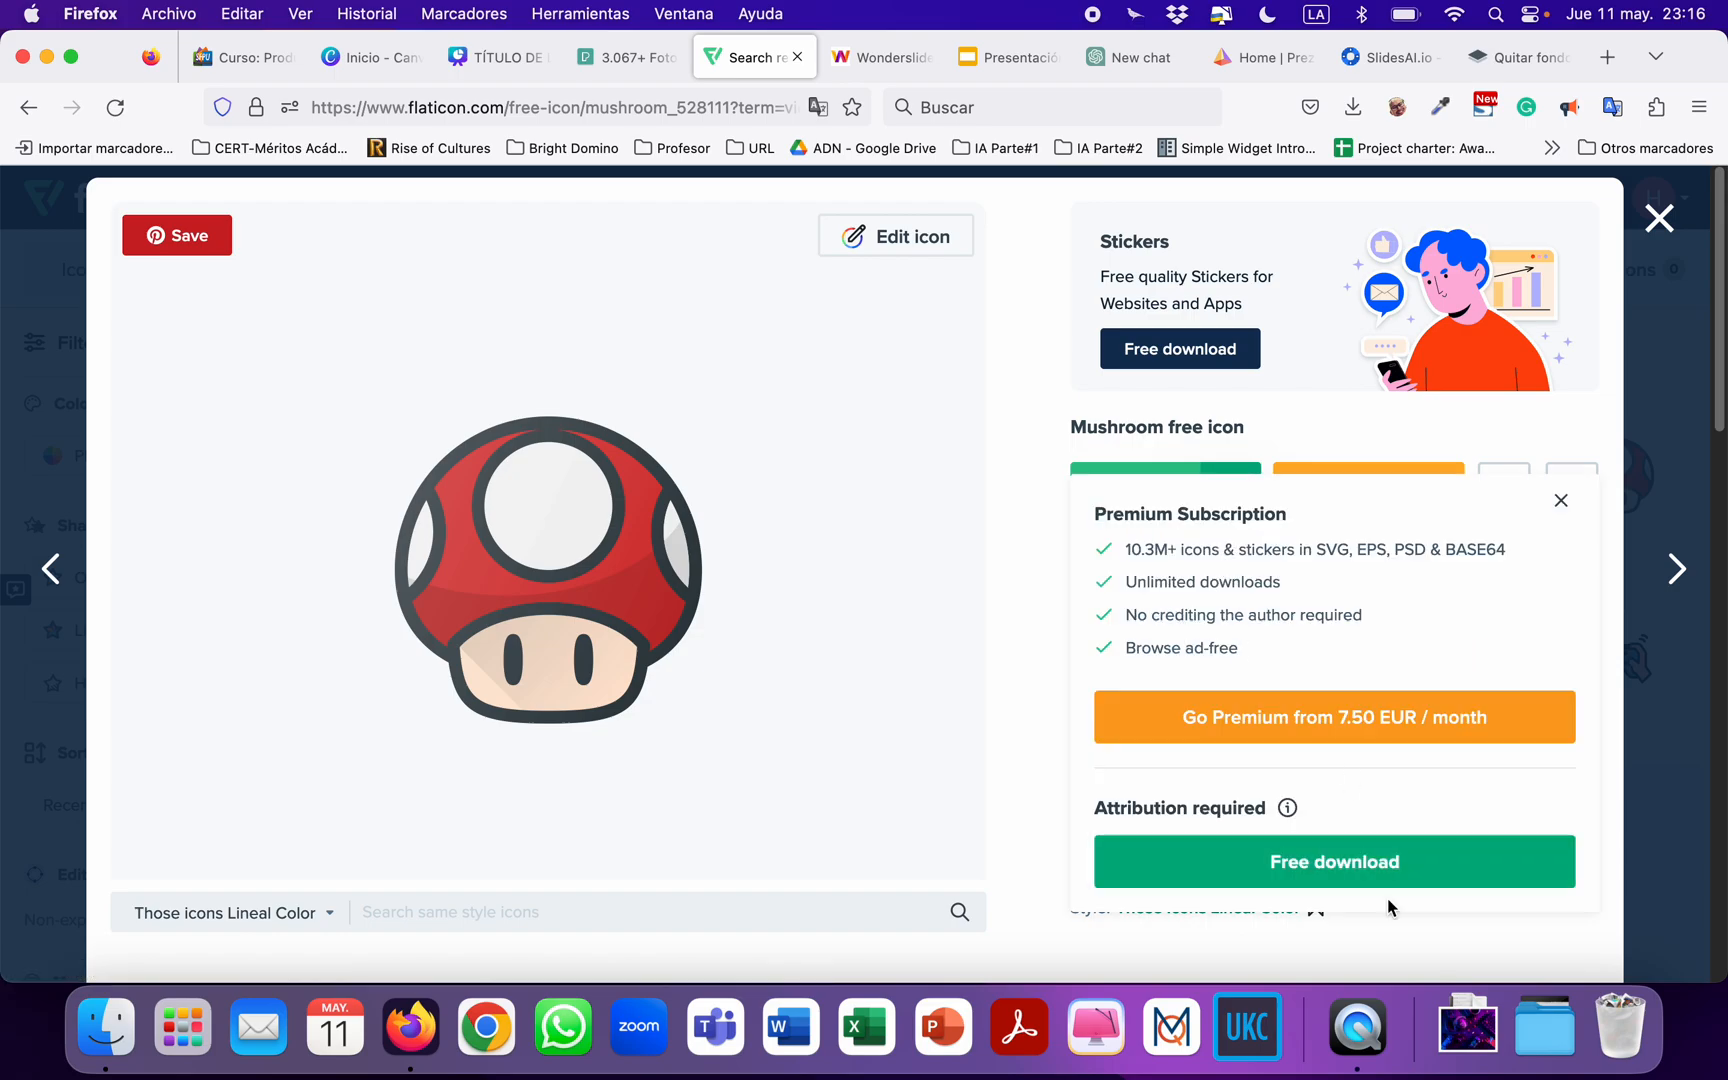
{"action": "scroll", "coordinate": [1103, 738], "scroll_direction": "down", "scroll_amount": 2}
{"action": "scroll", "coordinate": [1105, 740], "scroll_direction": "down", "scroll_amount": 2}
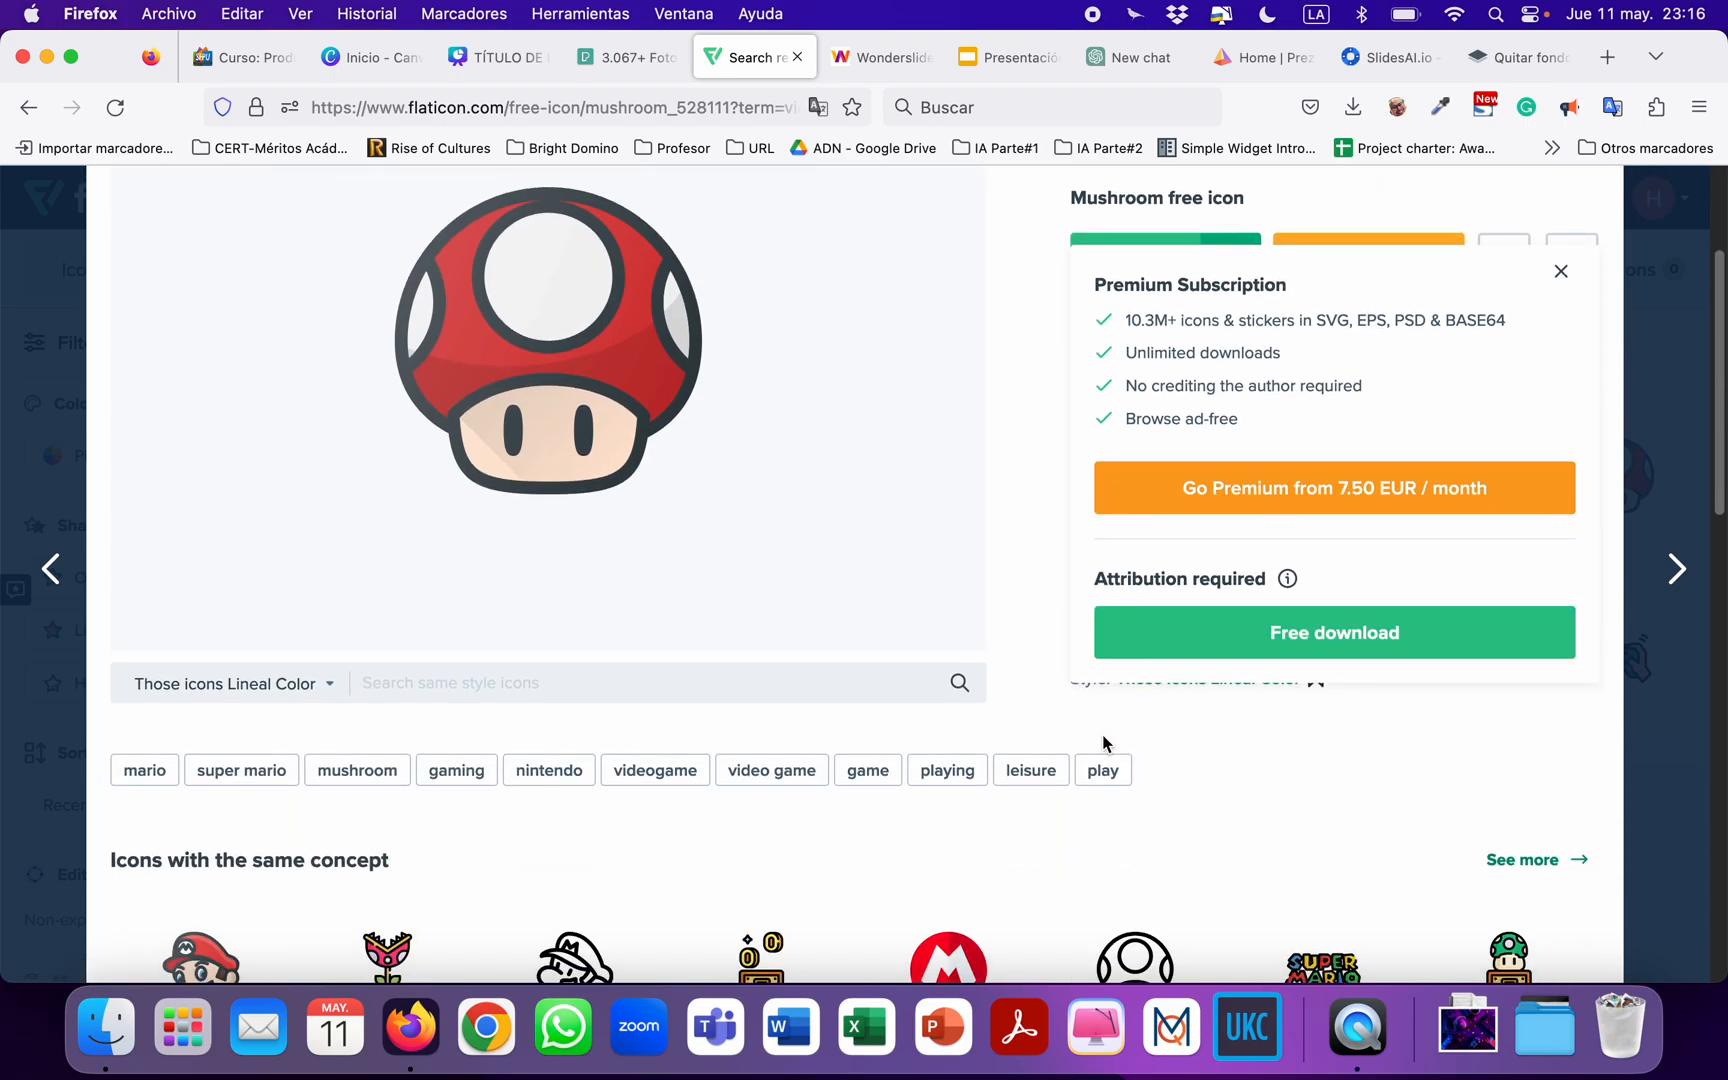
{"action": "scroll", "coordinate": [1262, 683], "scroll_direction": "up", "scroll_amount": 3}
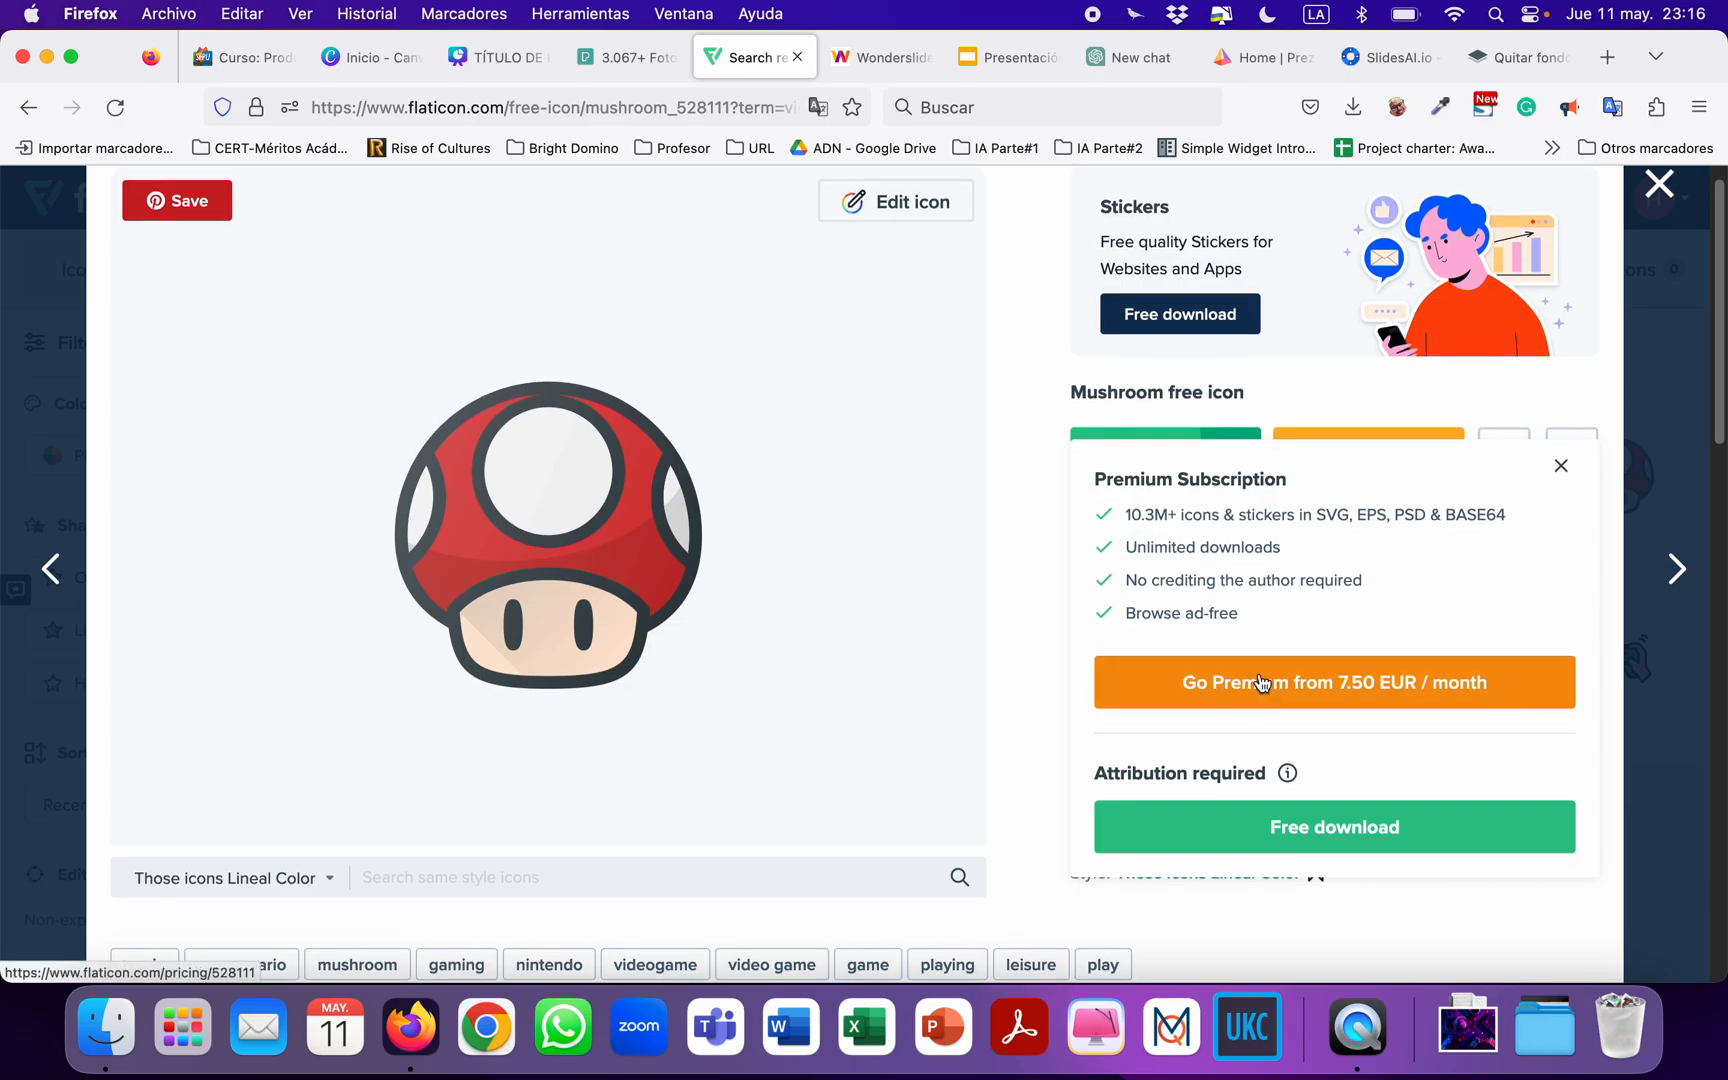
{"action": "scroll", "coordinate": [1240, 680], "scroll_direction": "down", "scroll_amount": 1}
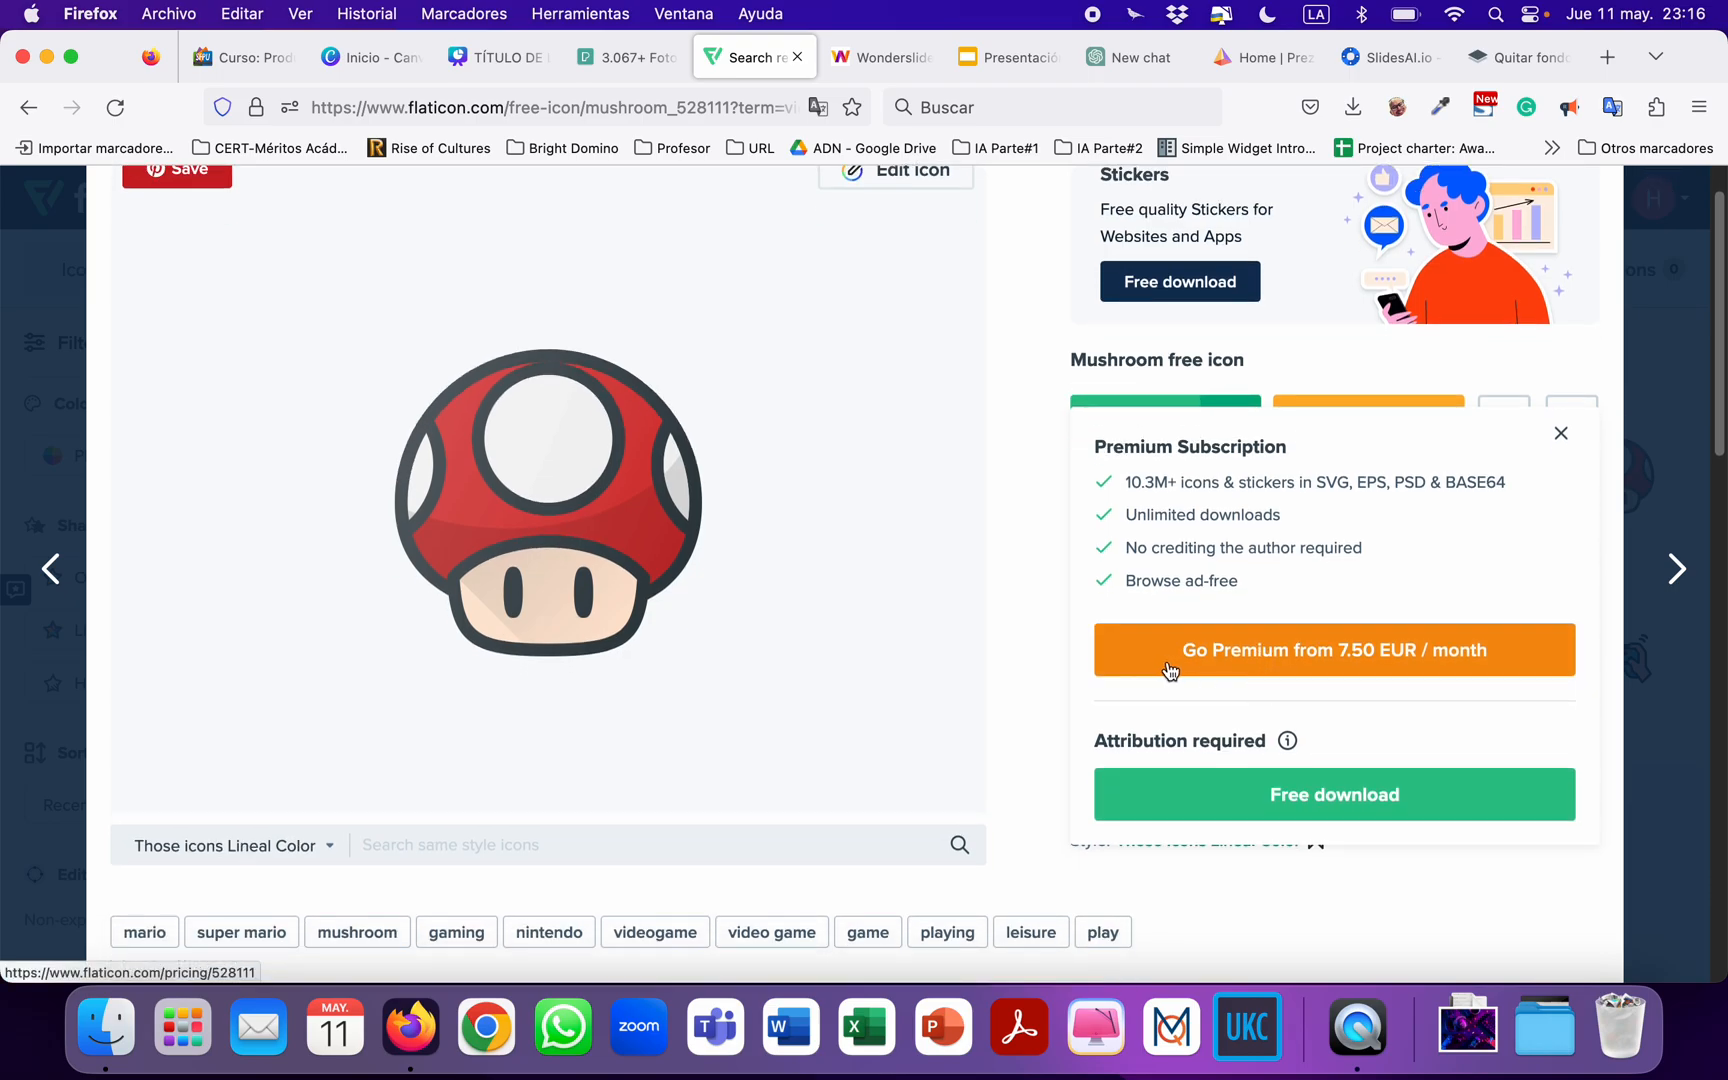
{"action": "left_click", "coordinate": [1308, 816]}
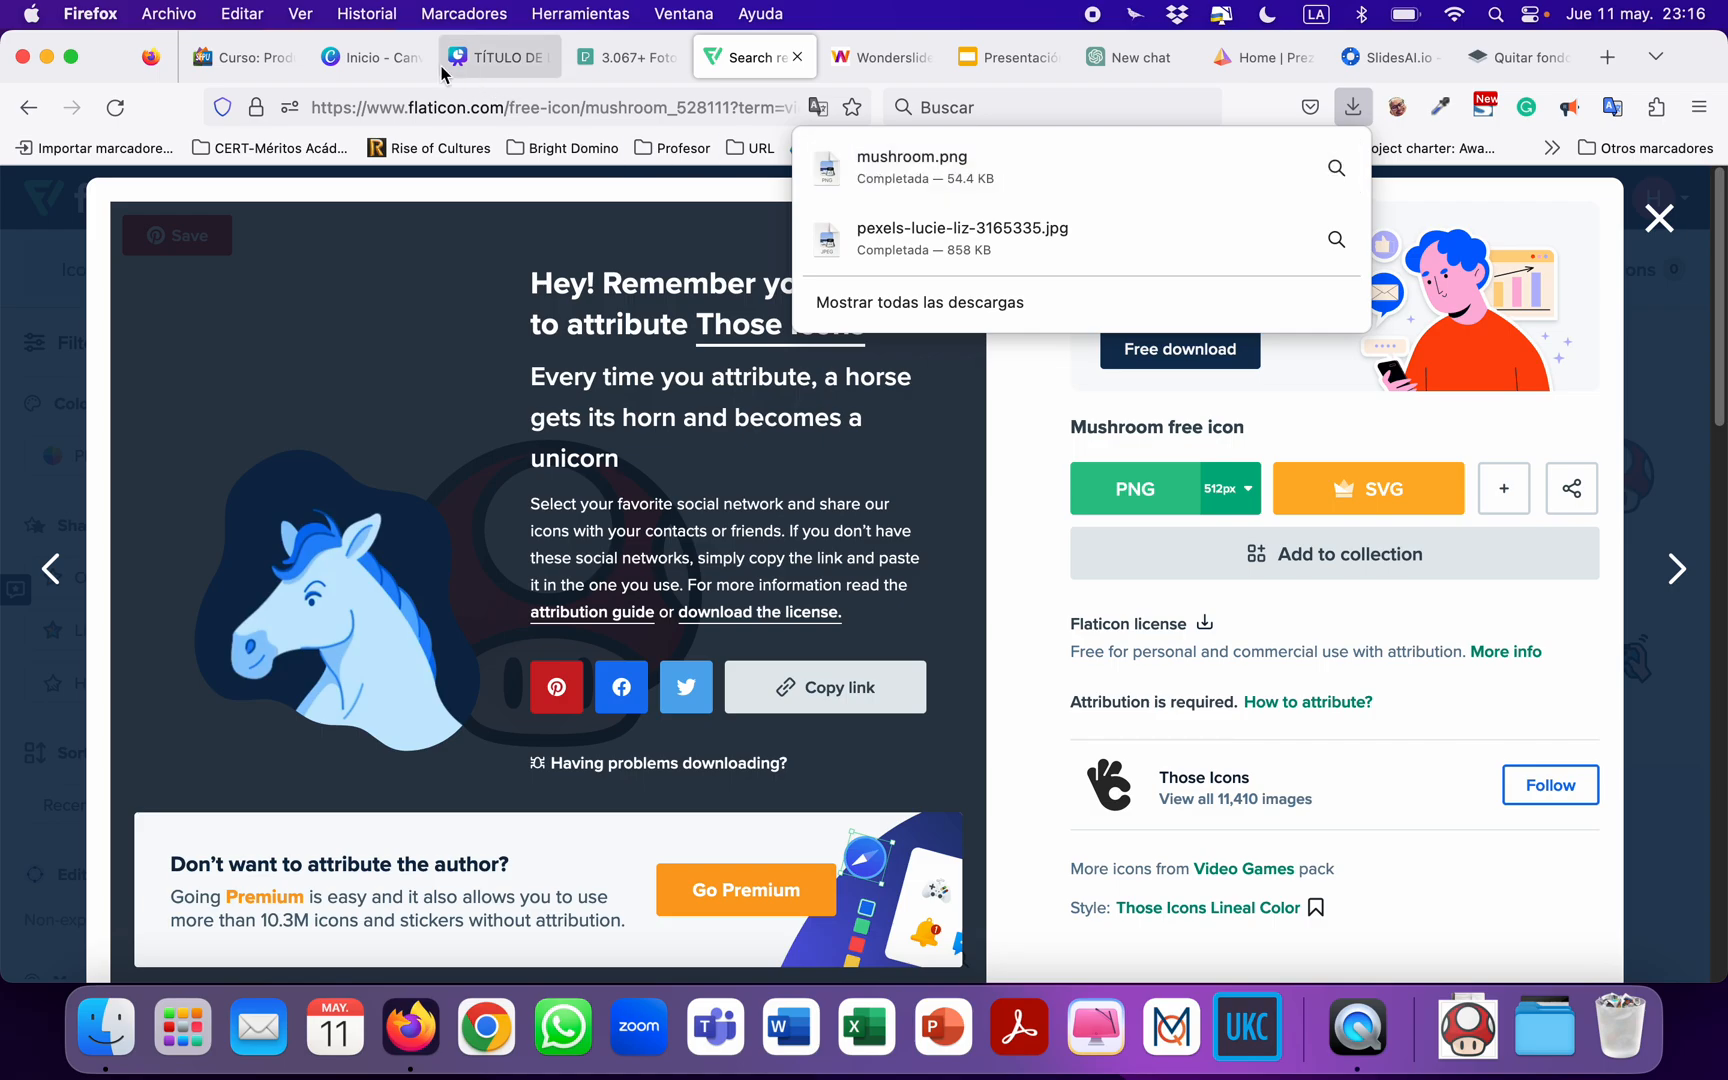
Switch to the Canva presentation, upload mushroom.png from Descargas and place it small on the upper edge of slide 3's purple photo frame.
{"action": "left_click", "coordinate": [487, 76]}
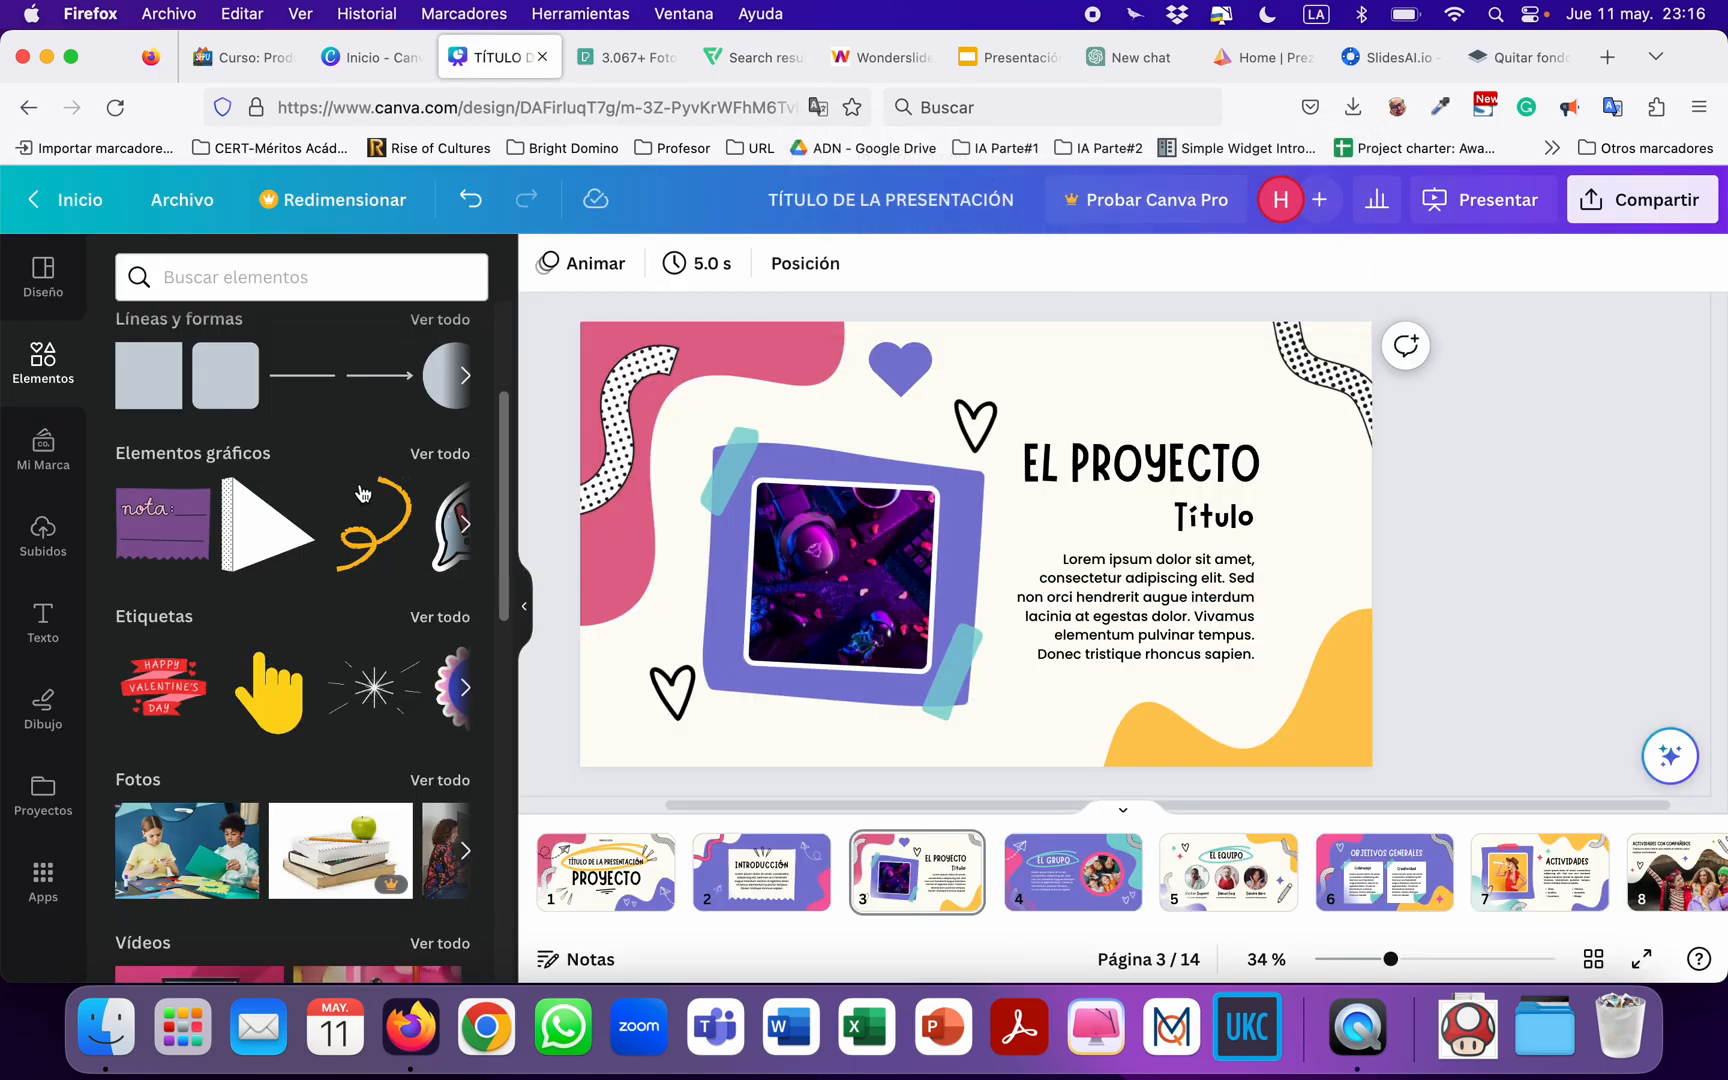
{"action": "left_click", "coordinate": [43, 535]}
{"action": "left_click", "coordinate": [373, 350]}
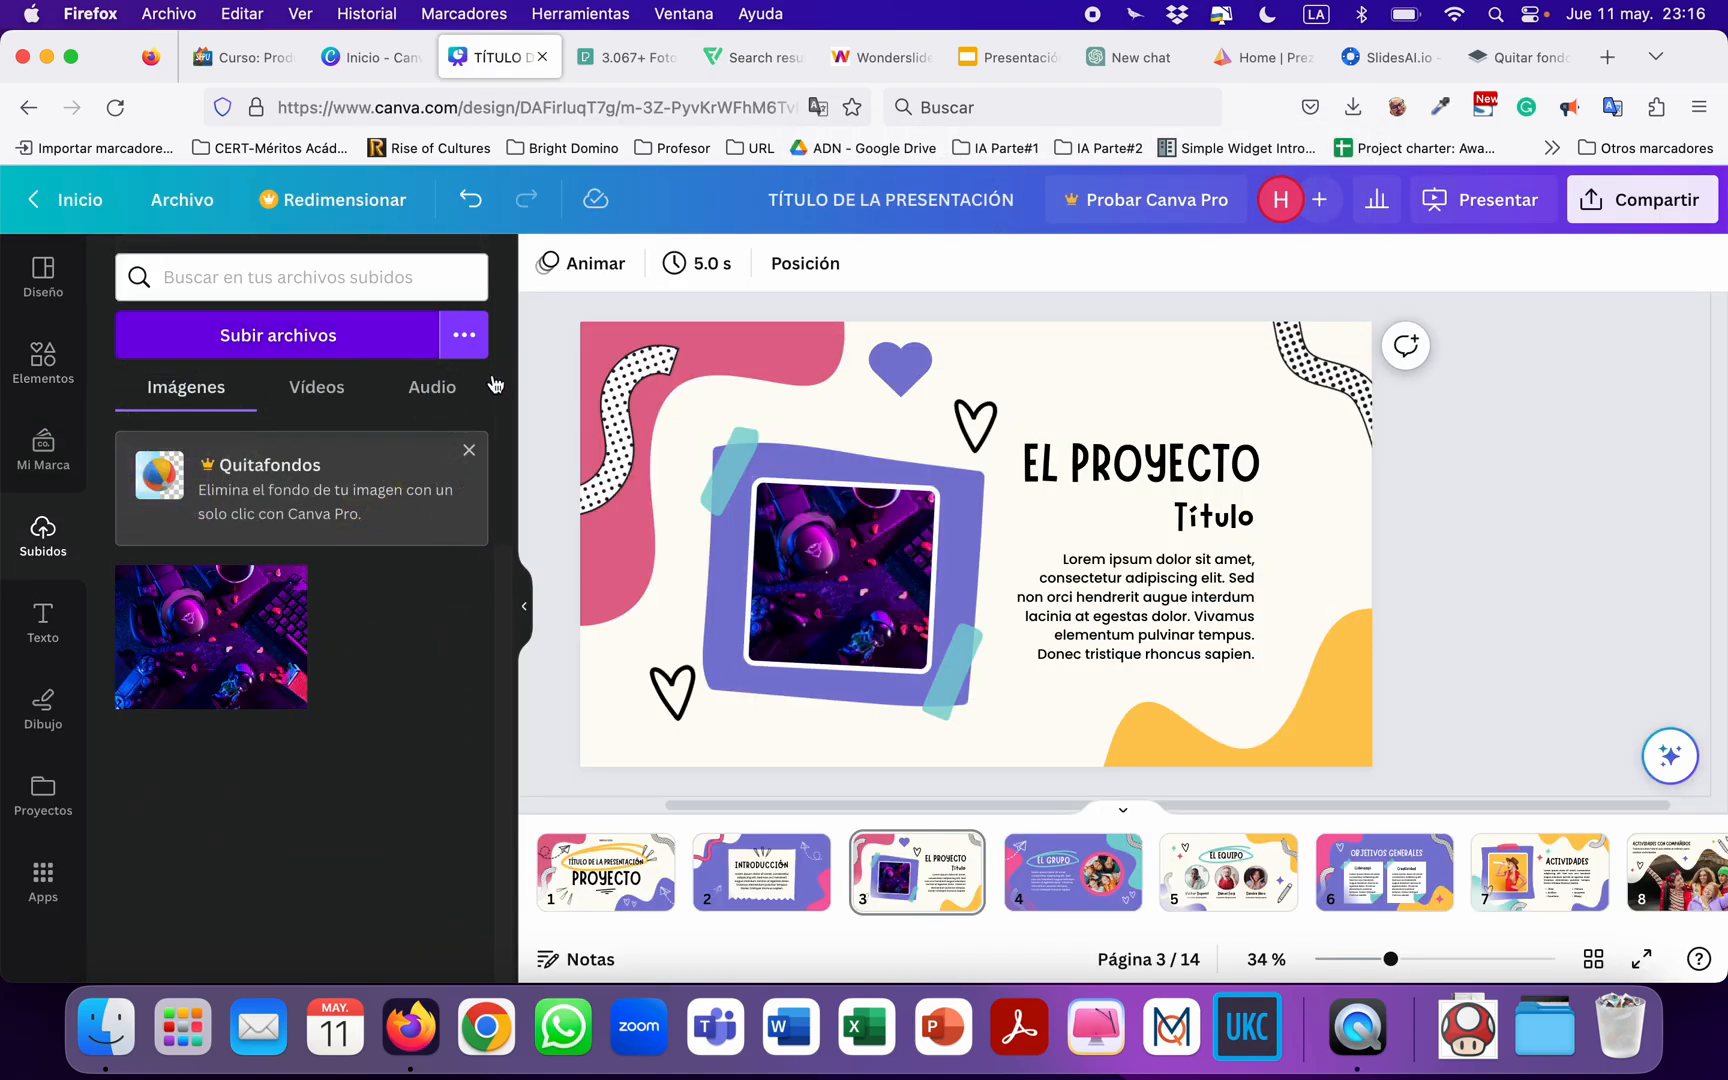
{"action": "left_click", "coordinate": [659, 390]}
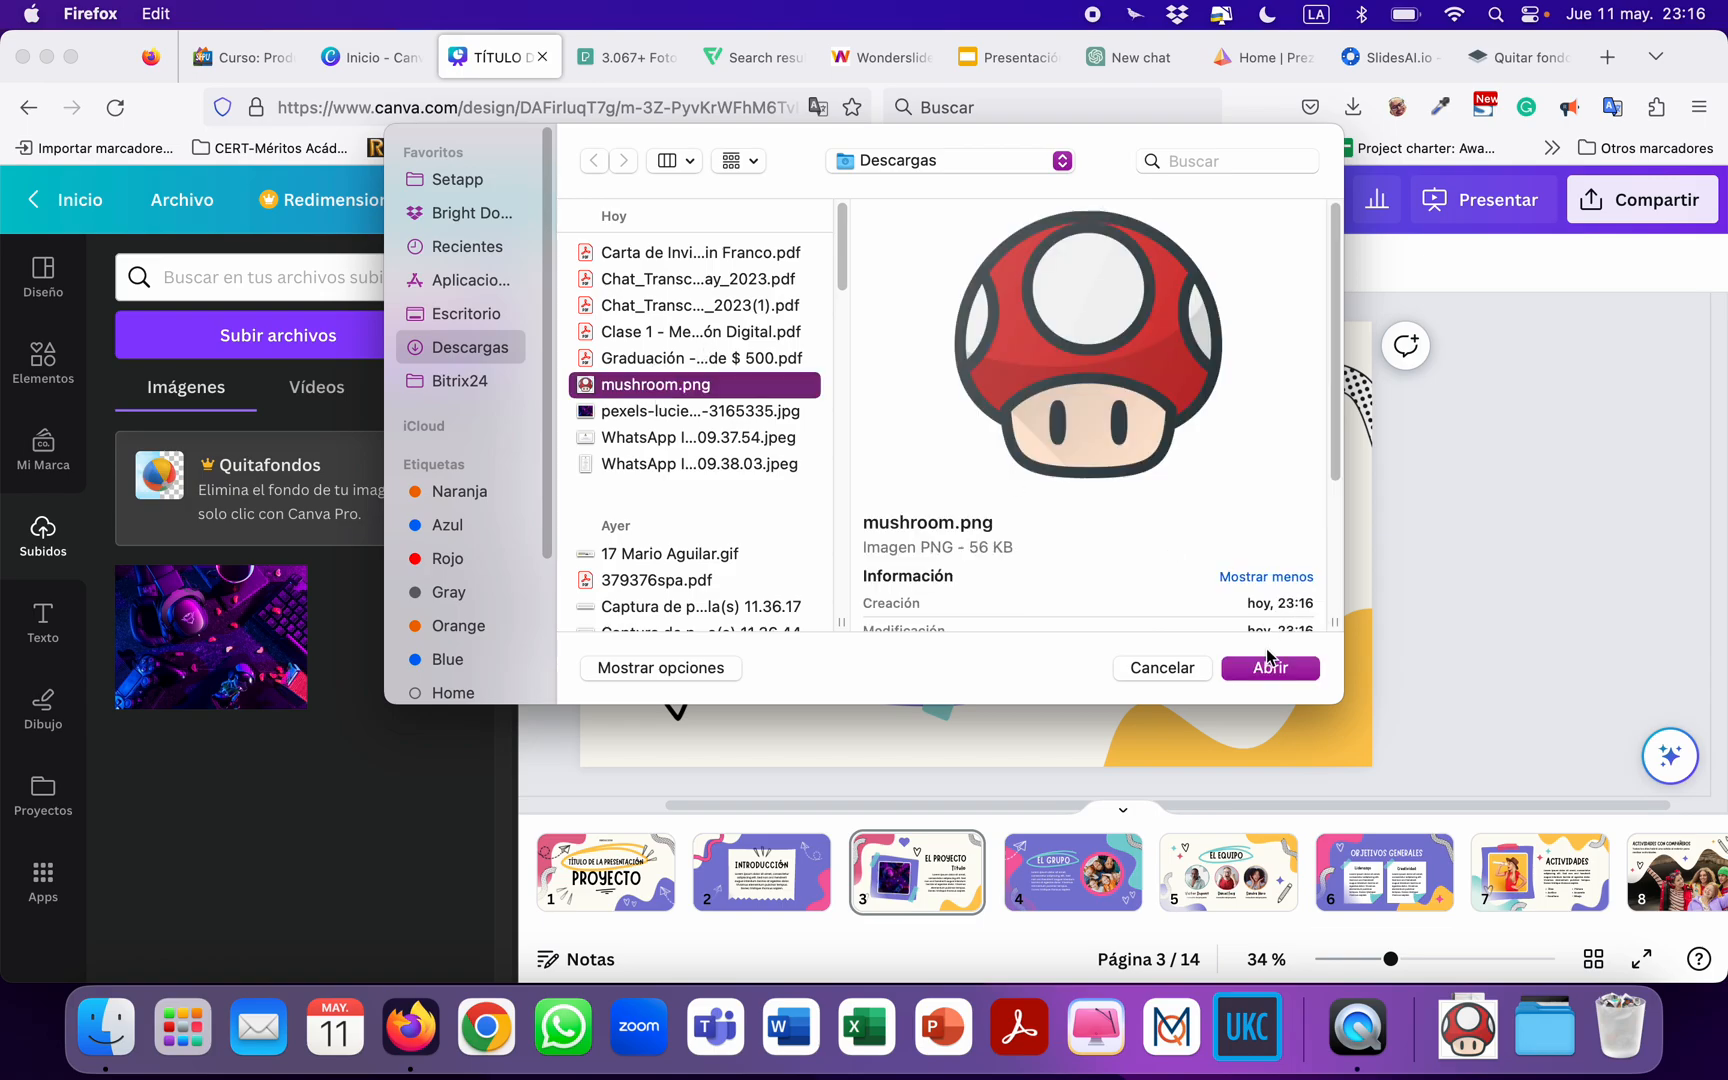
{"action": "left_click", "coordinate": [1276, 678]}
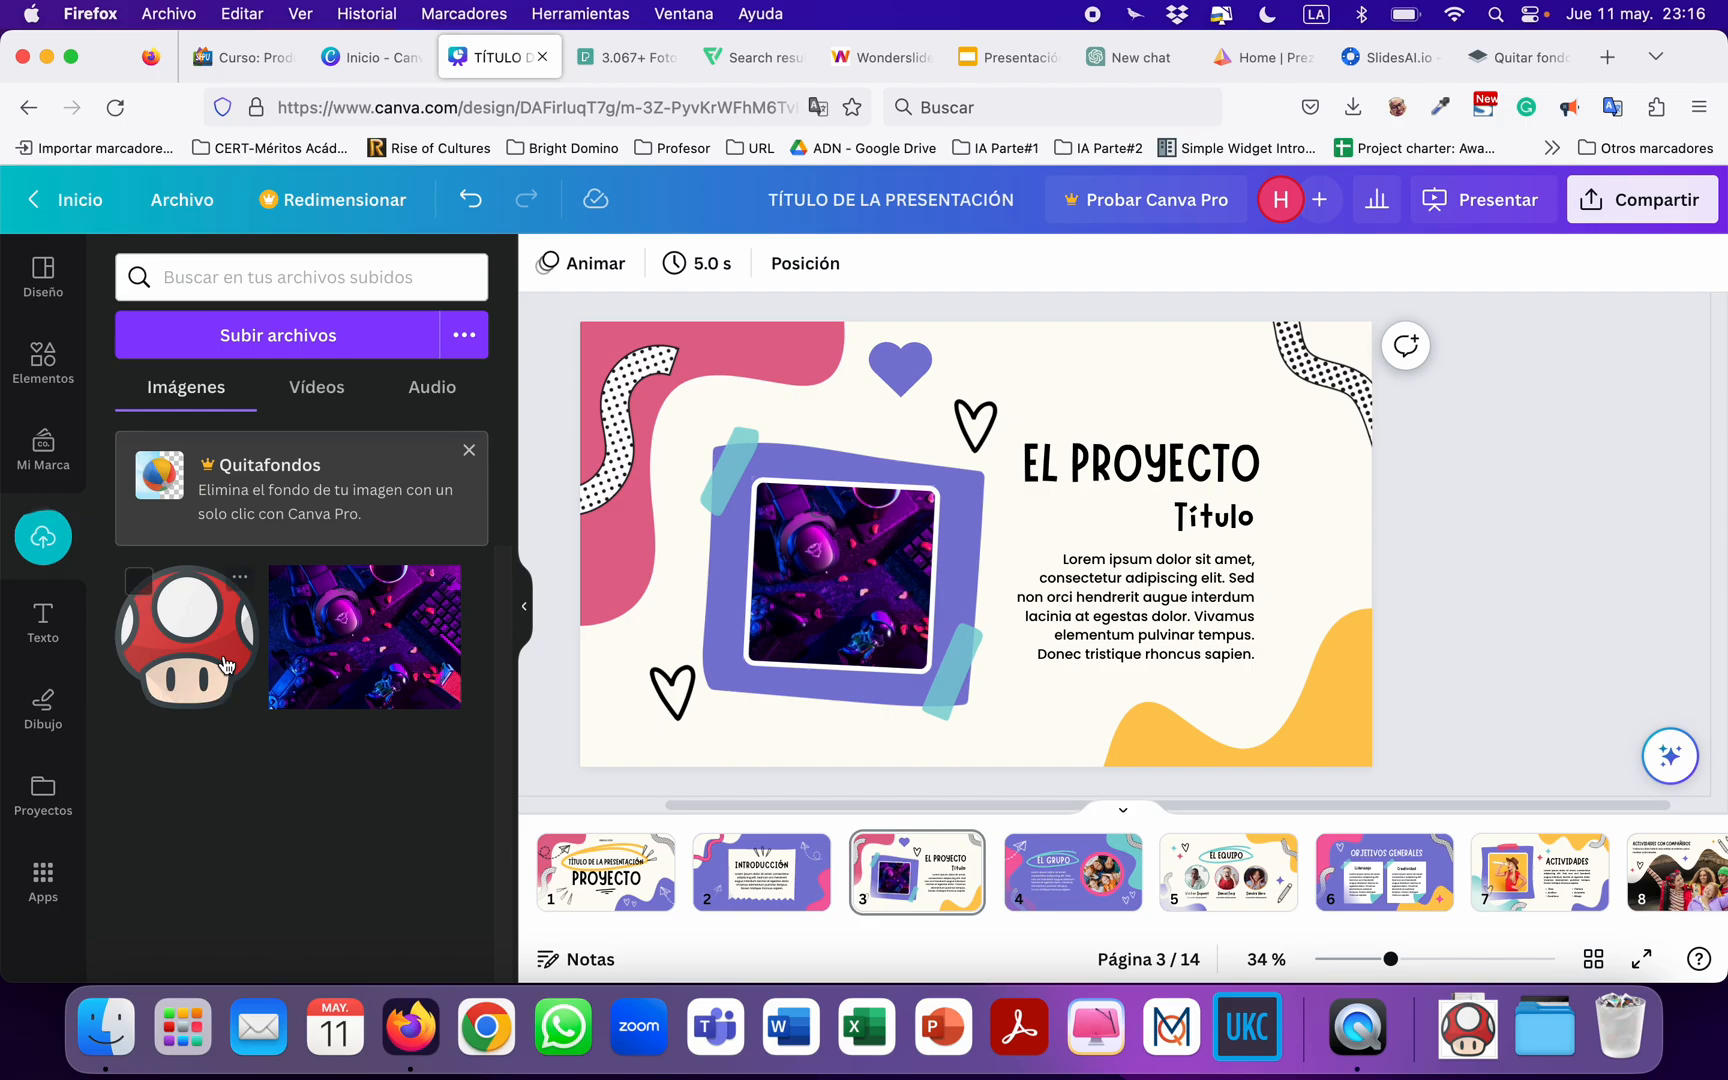
{"action": "left_click", "coordinate": [228, 666]}
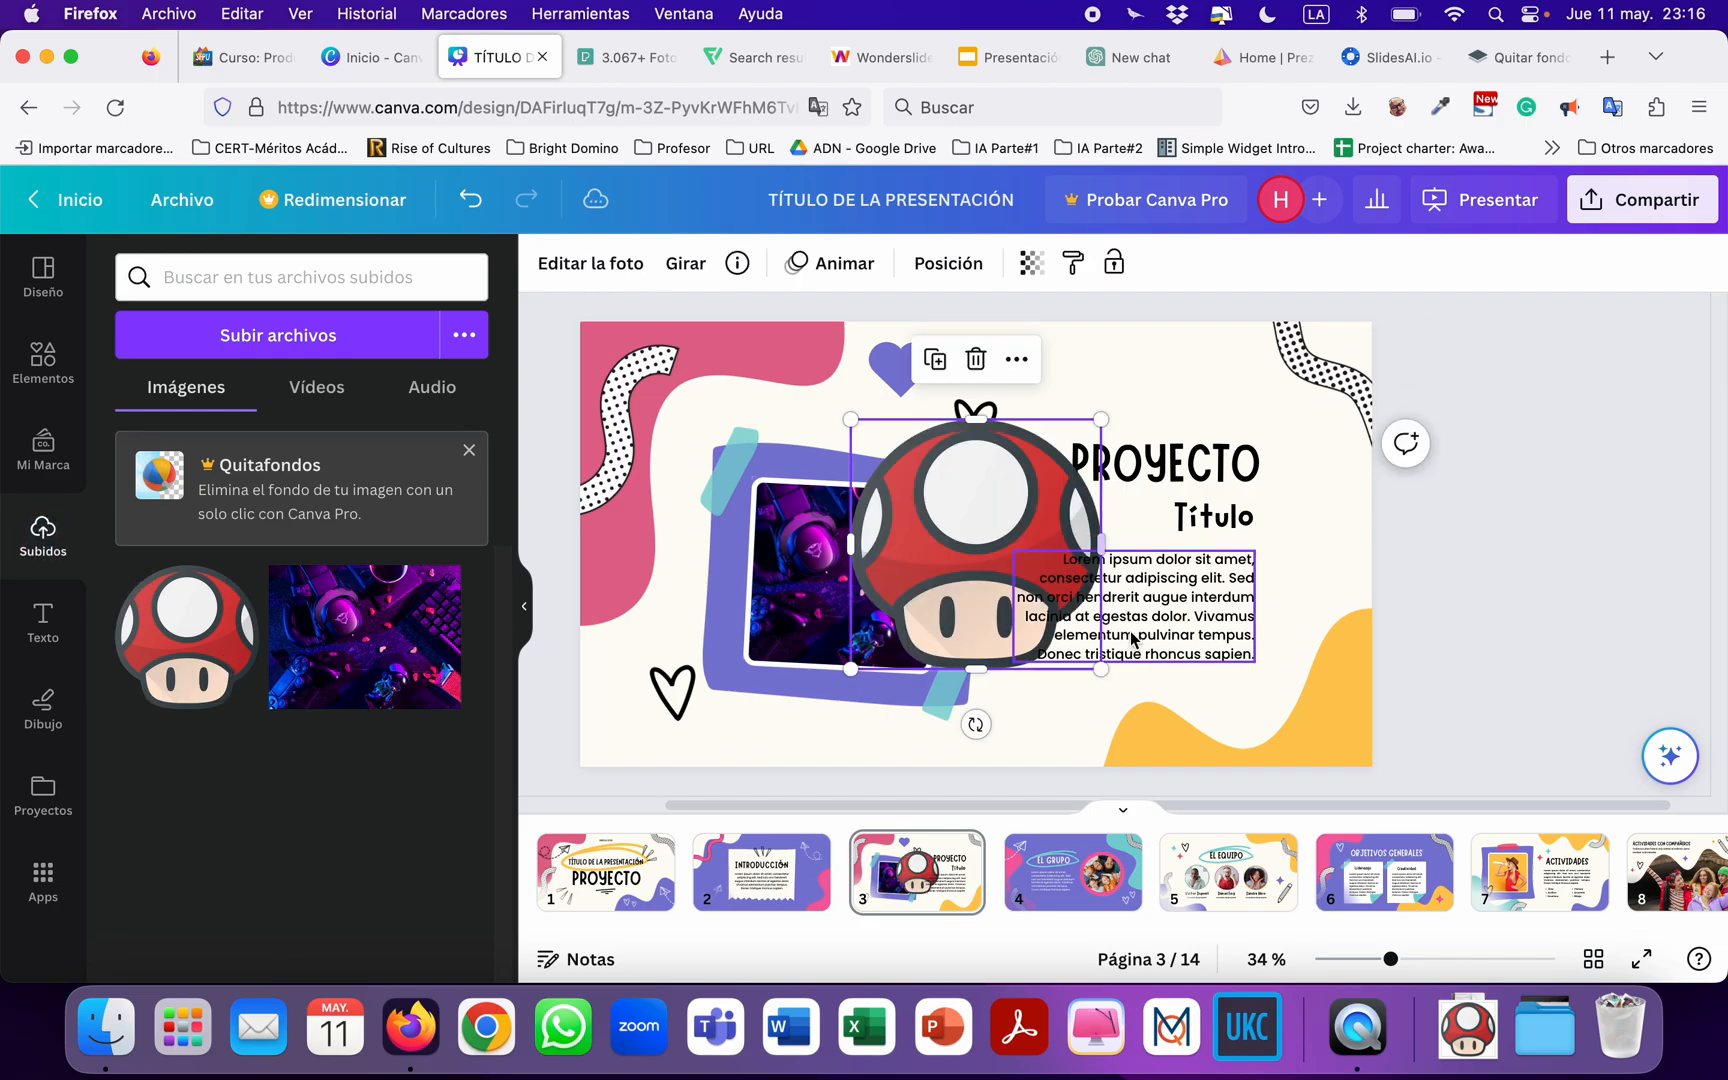
{"action": "left_click_drag", "start_coordinate": [1100, 668], "coordinate": [837, 433]}
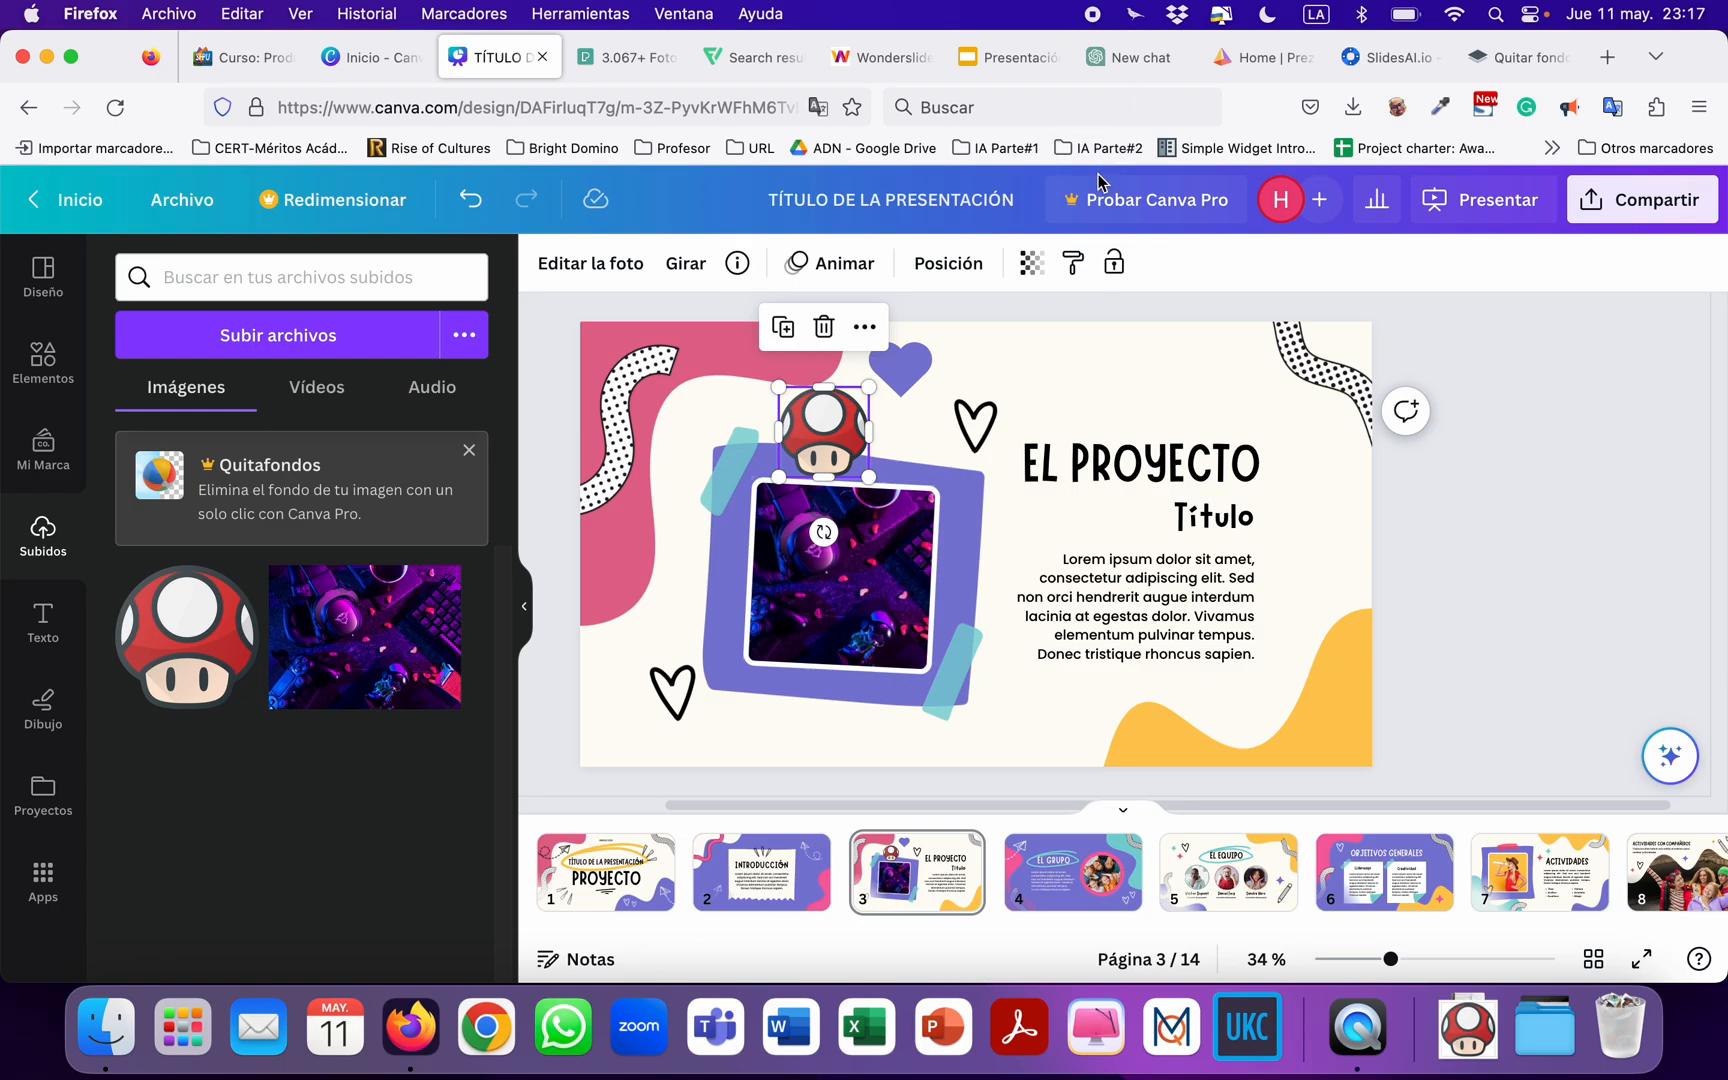
{"action": "left_click", "coordinate": [614, 70]}
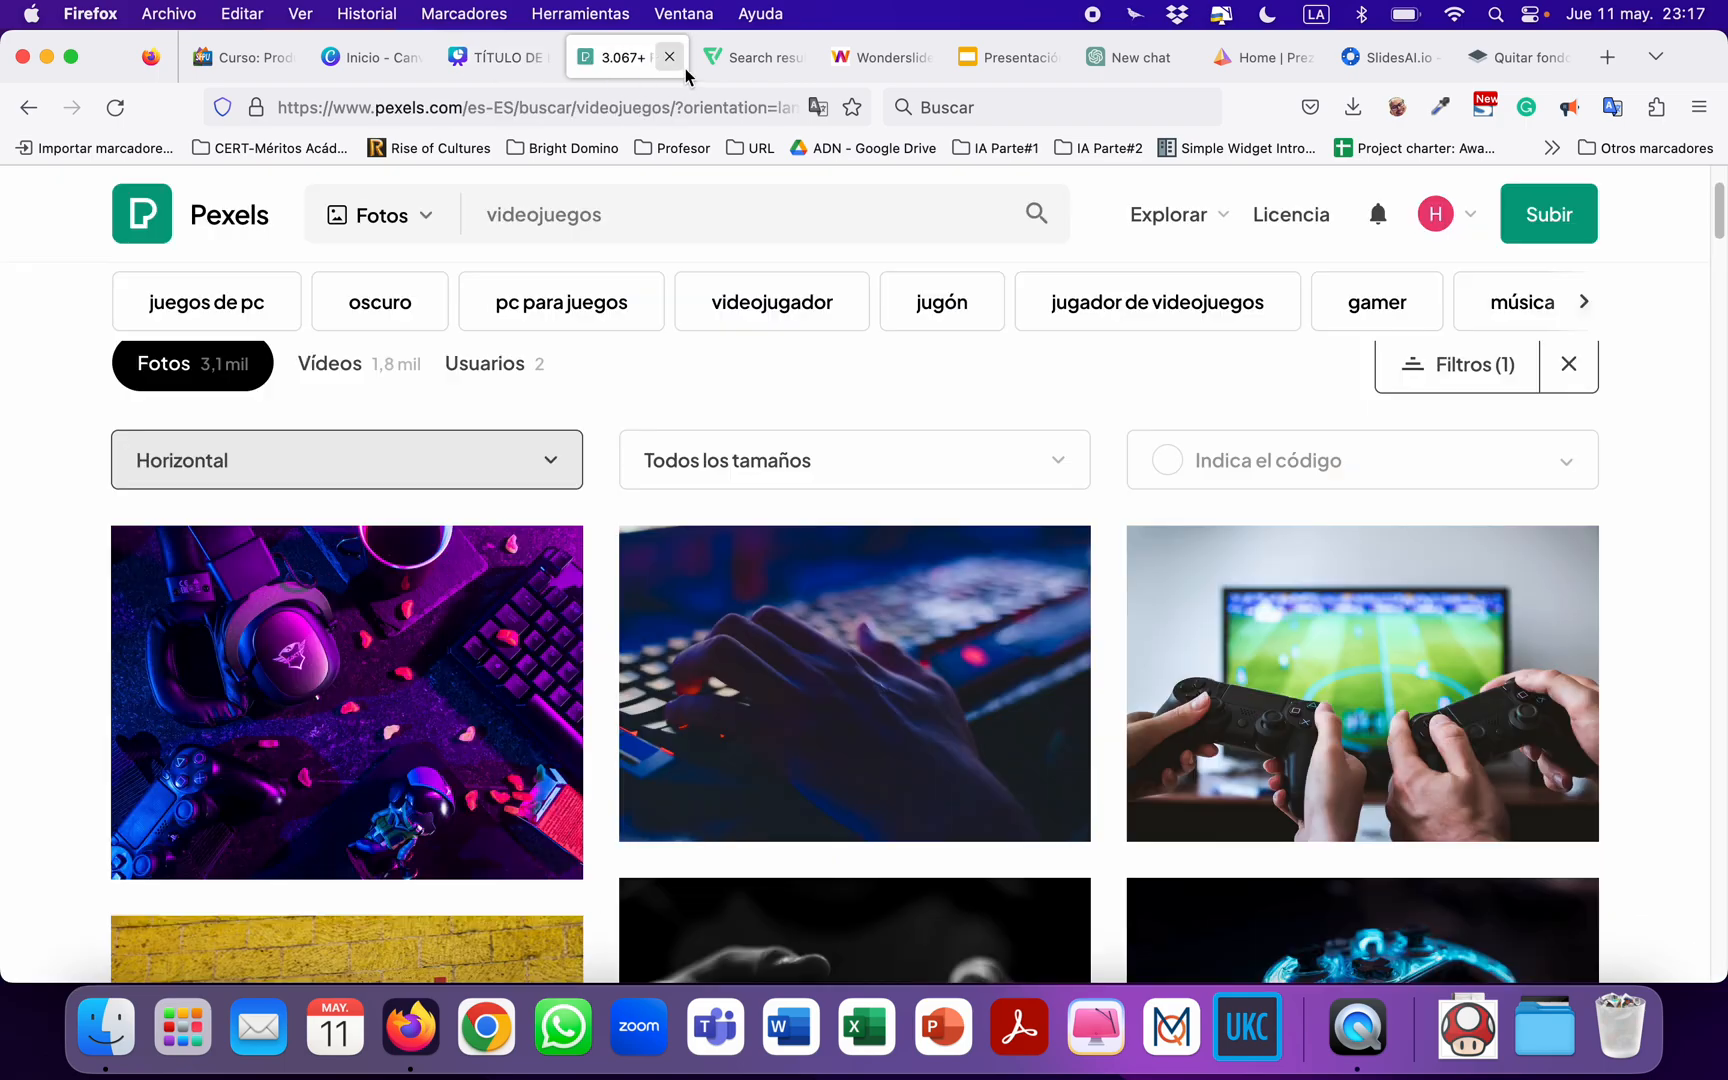
{"action": "left_click", "coordinate": [740, 62]}
{"action": "left_click", "coordinate": [1659, 218]}
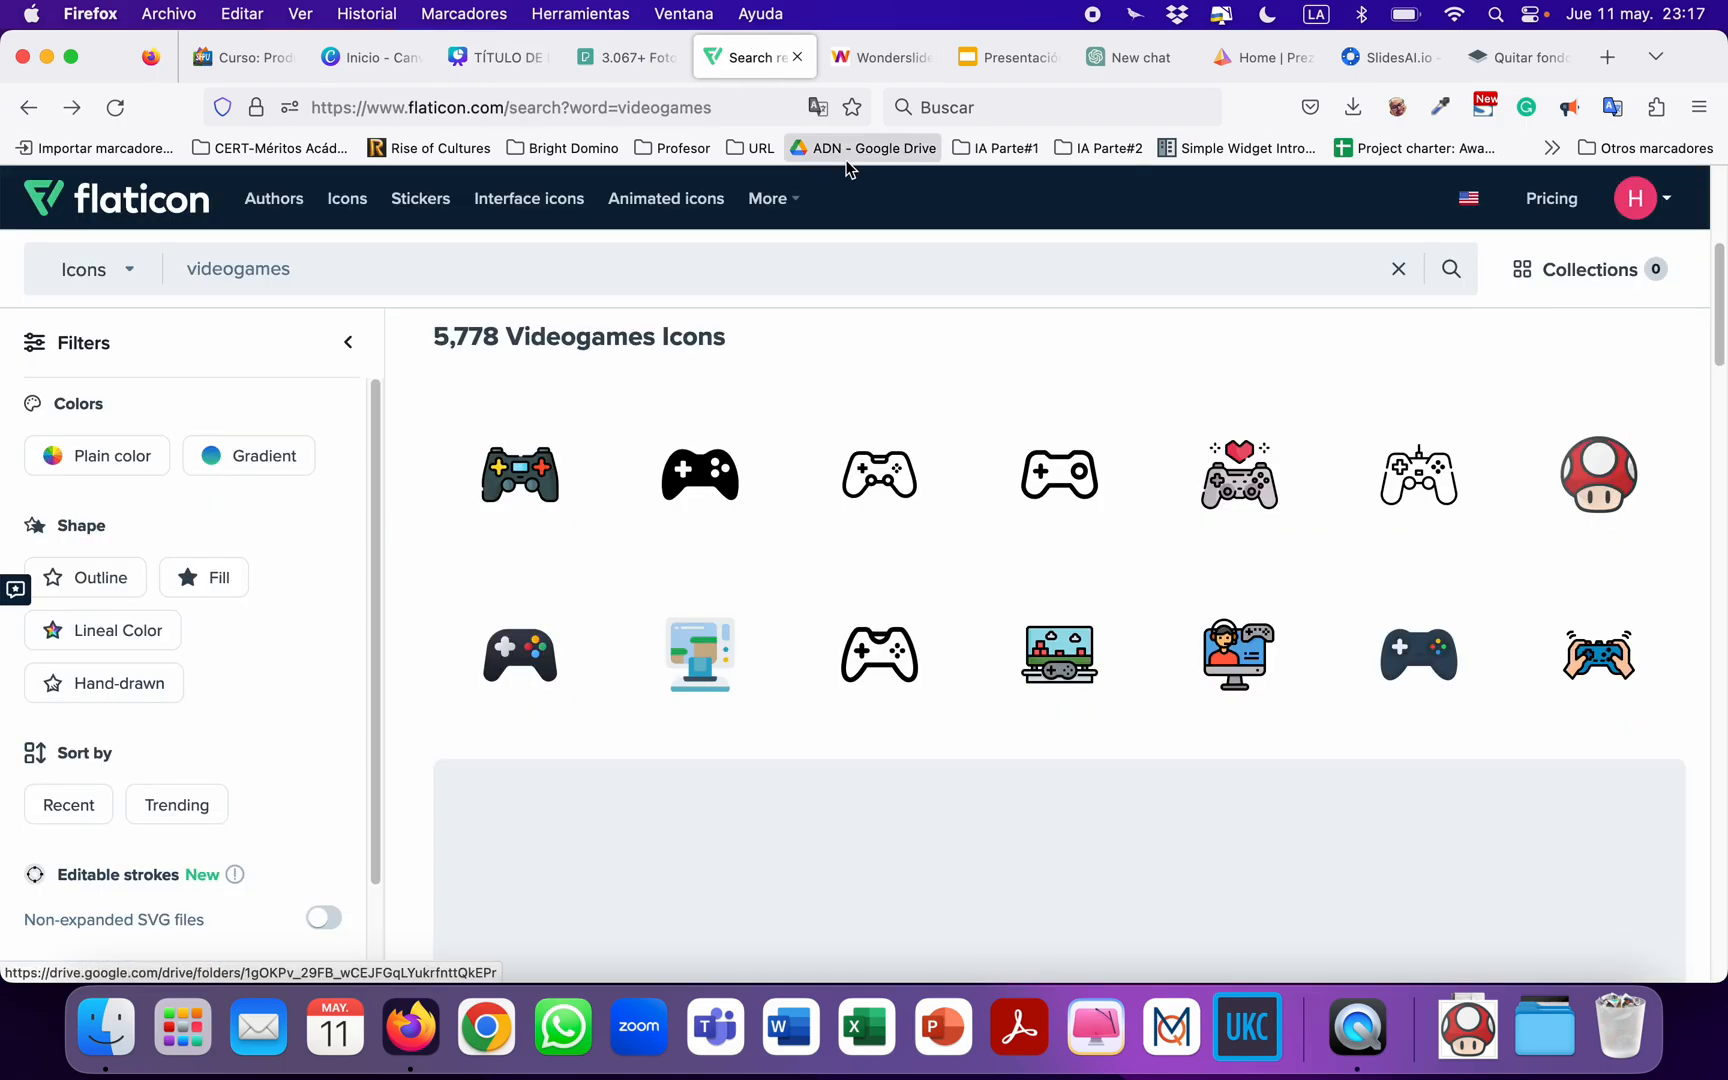
{"action": "left_click", "coordinate": [630, 62]}
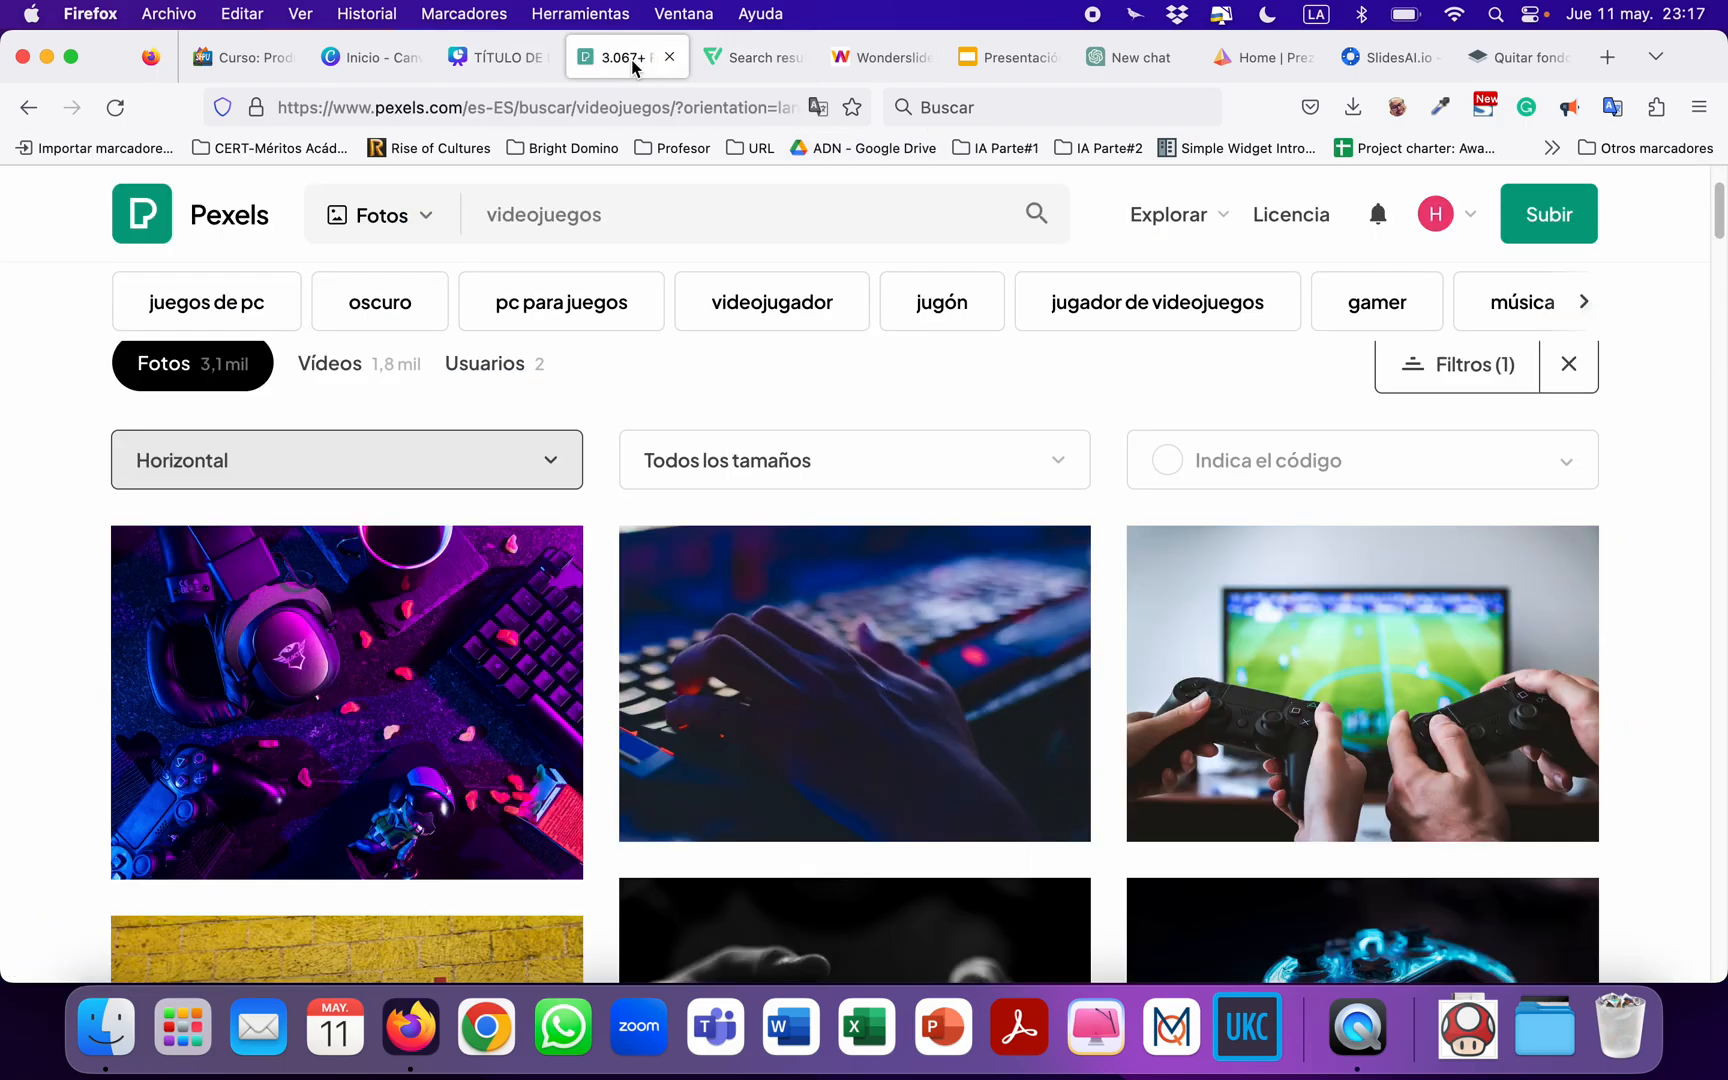
{"action": "left_click", "coordinate": [503, 62]}
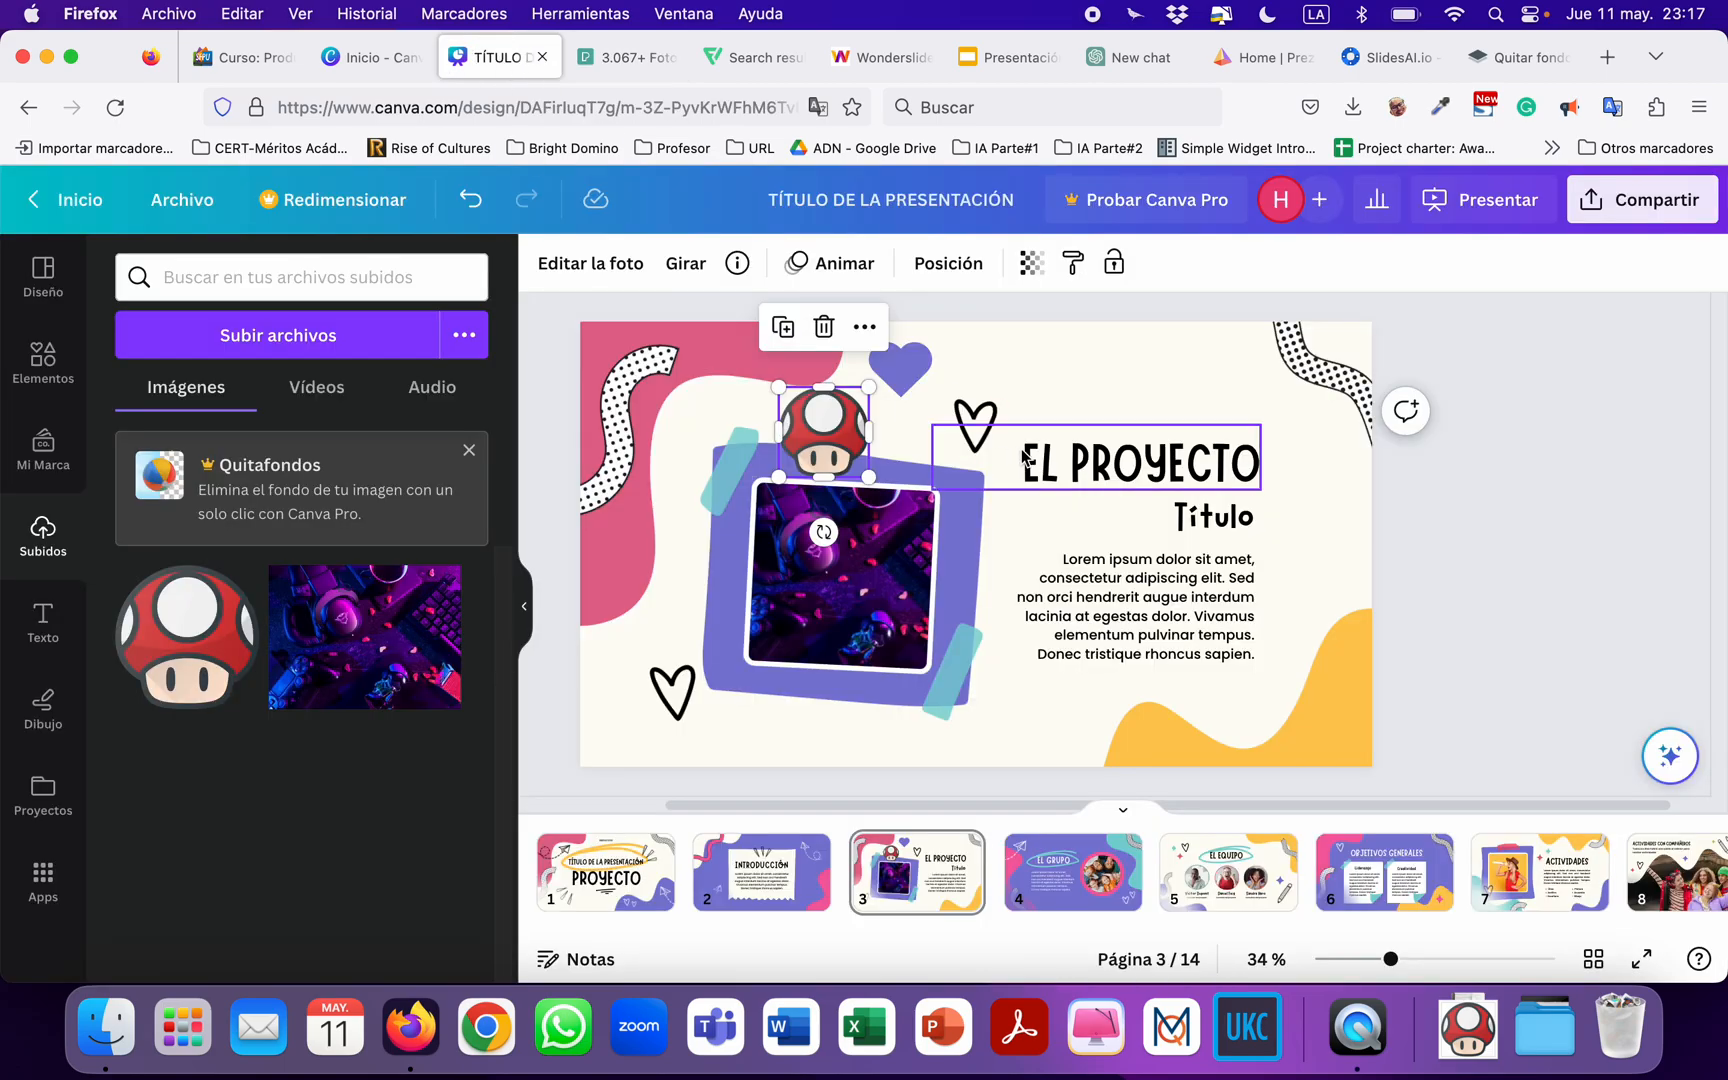
{"action": "left_click", "coordinate": [560, 501]}
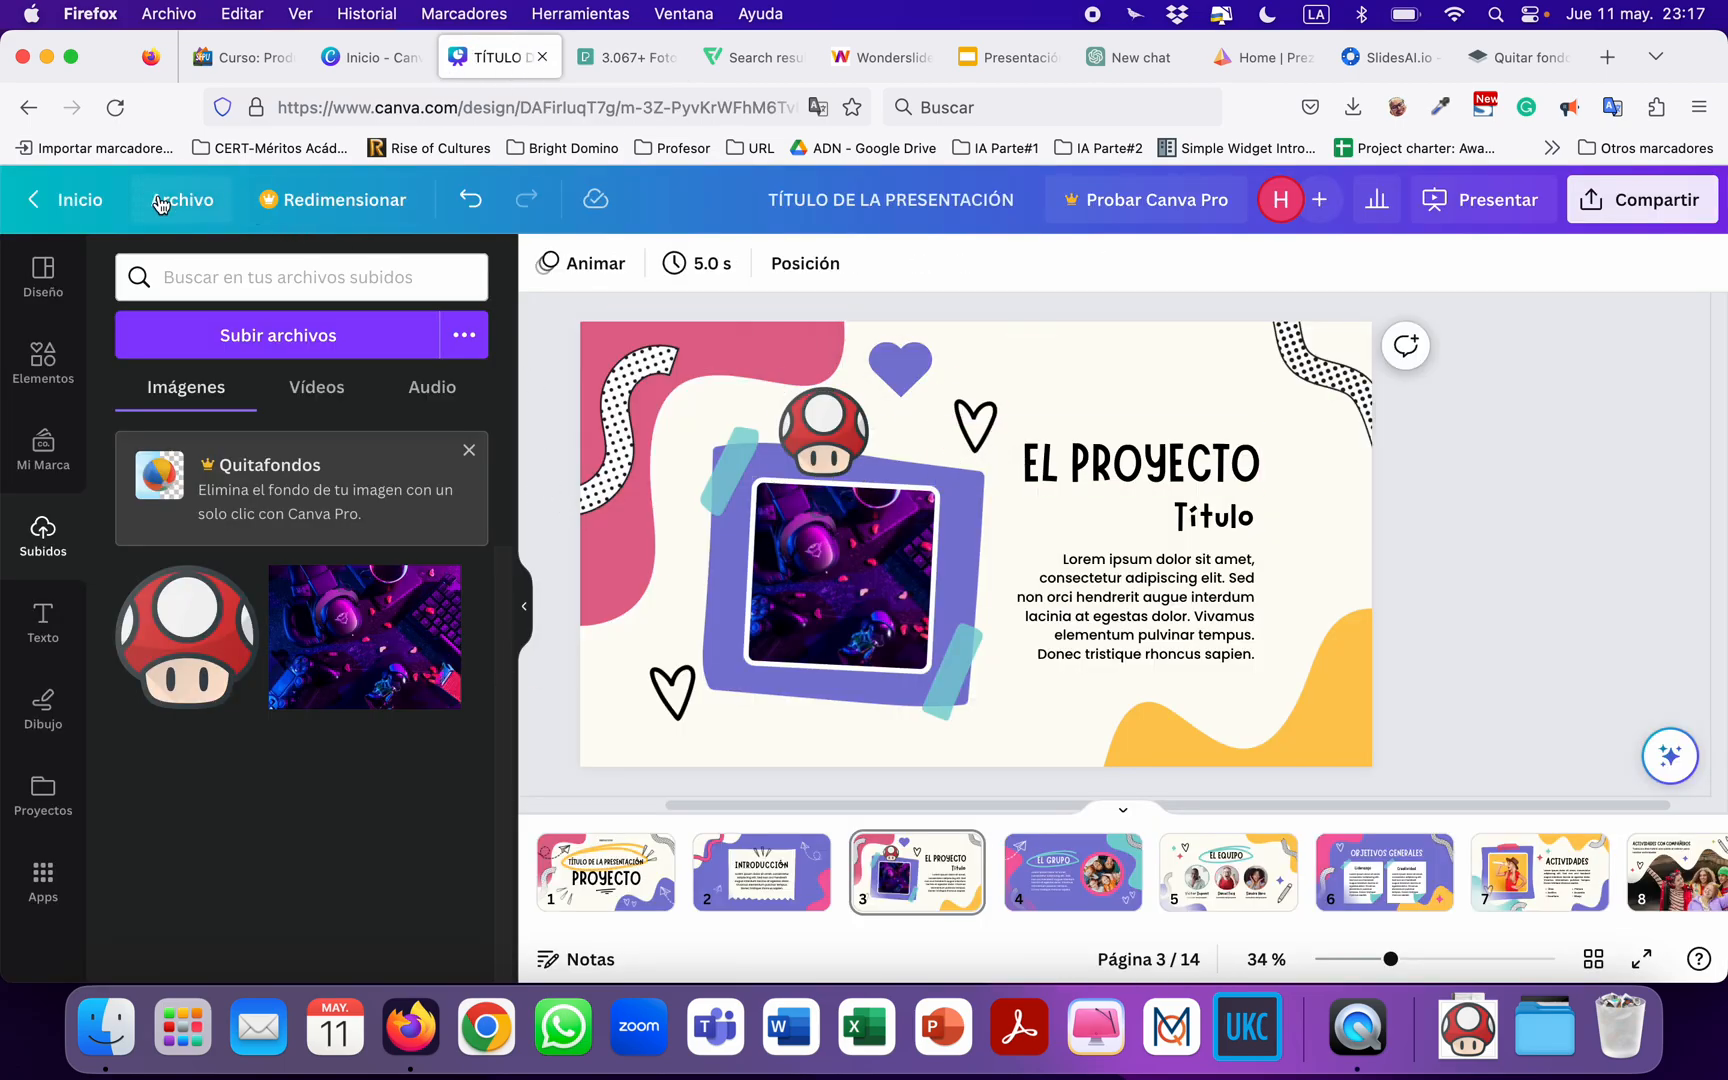
{"action": "left_click", "coordinate": [205, 199]}
{"action": "left_click", "coordinate": [260, 574]}
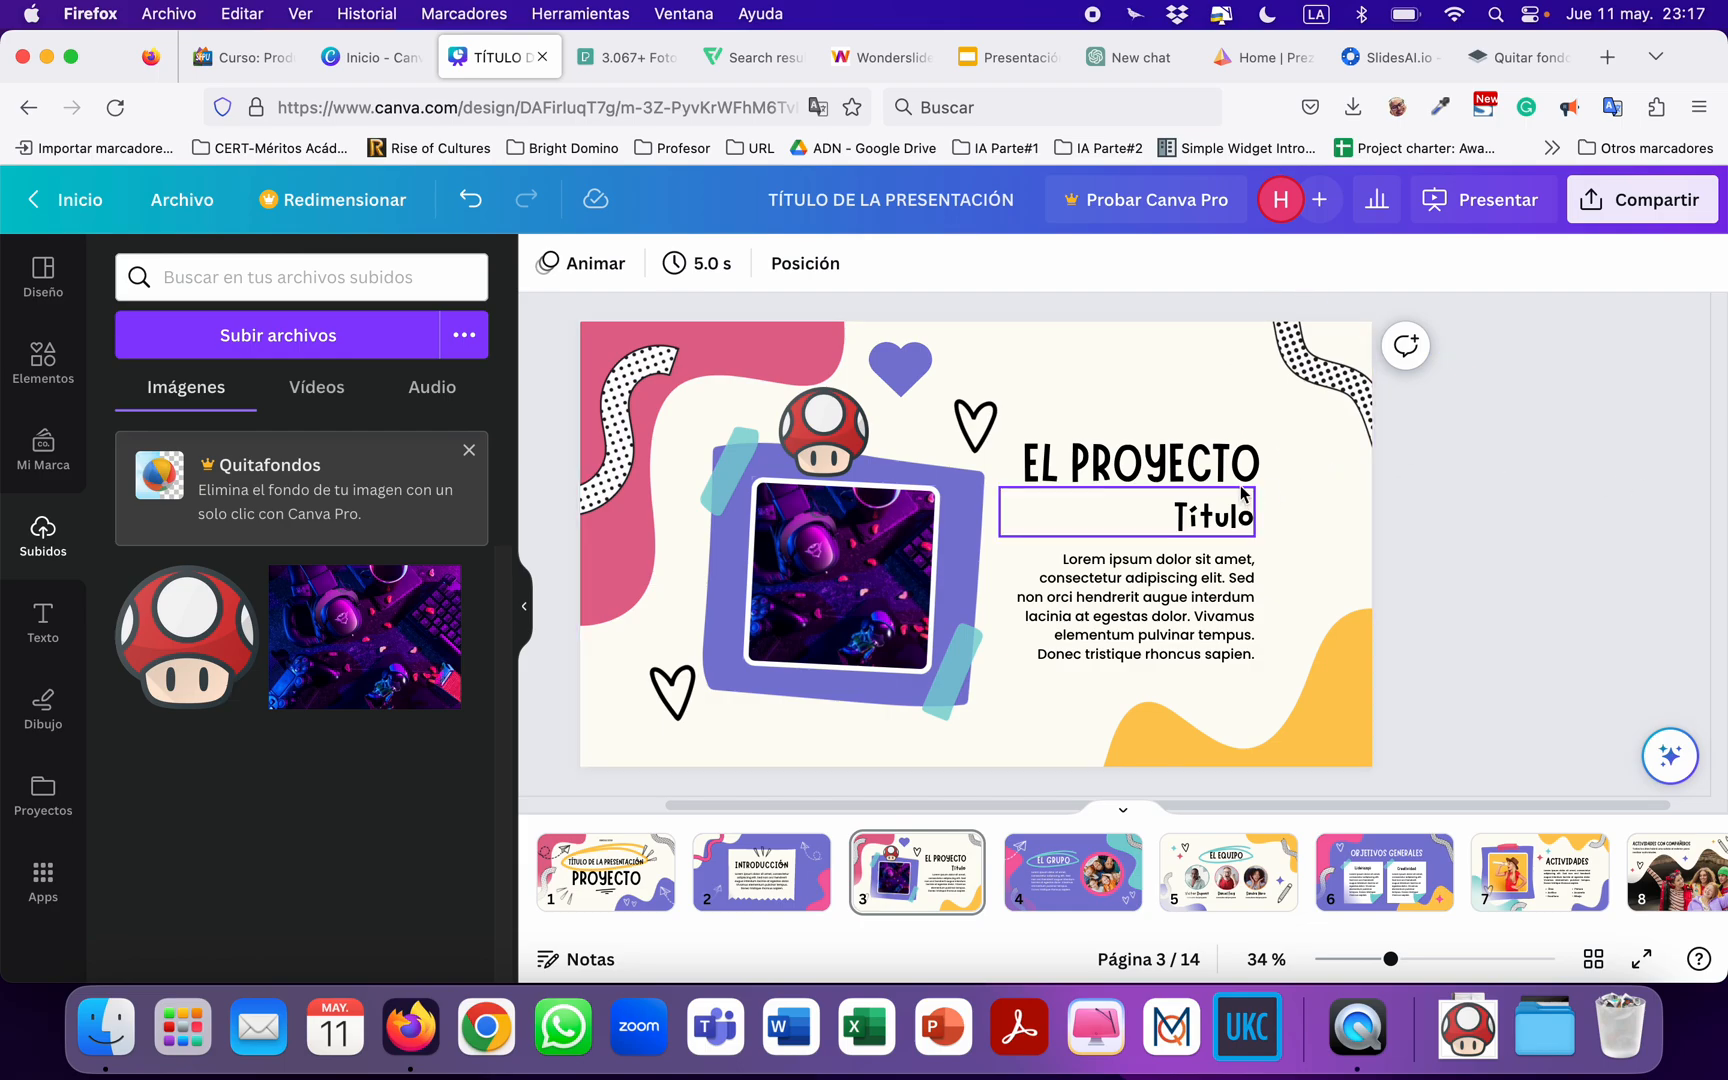
Change the font of the "EL PROYECTO" title on slide 3 to Advent Pro Bold.
{"action": "left_click", "coordinate": [1164, 460]}
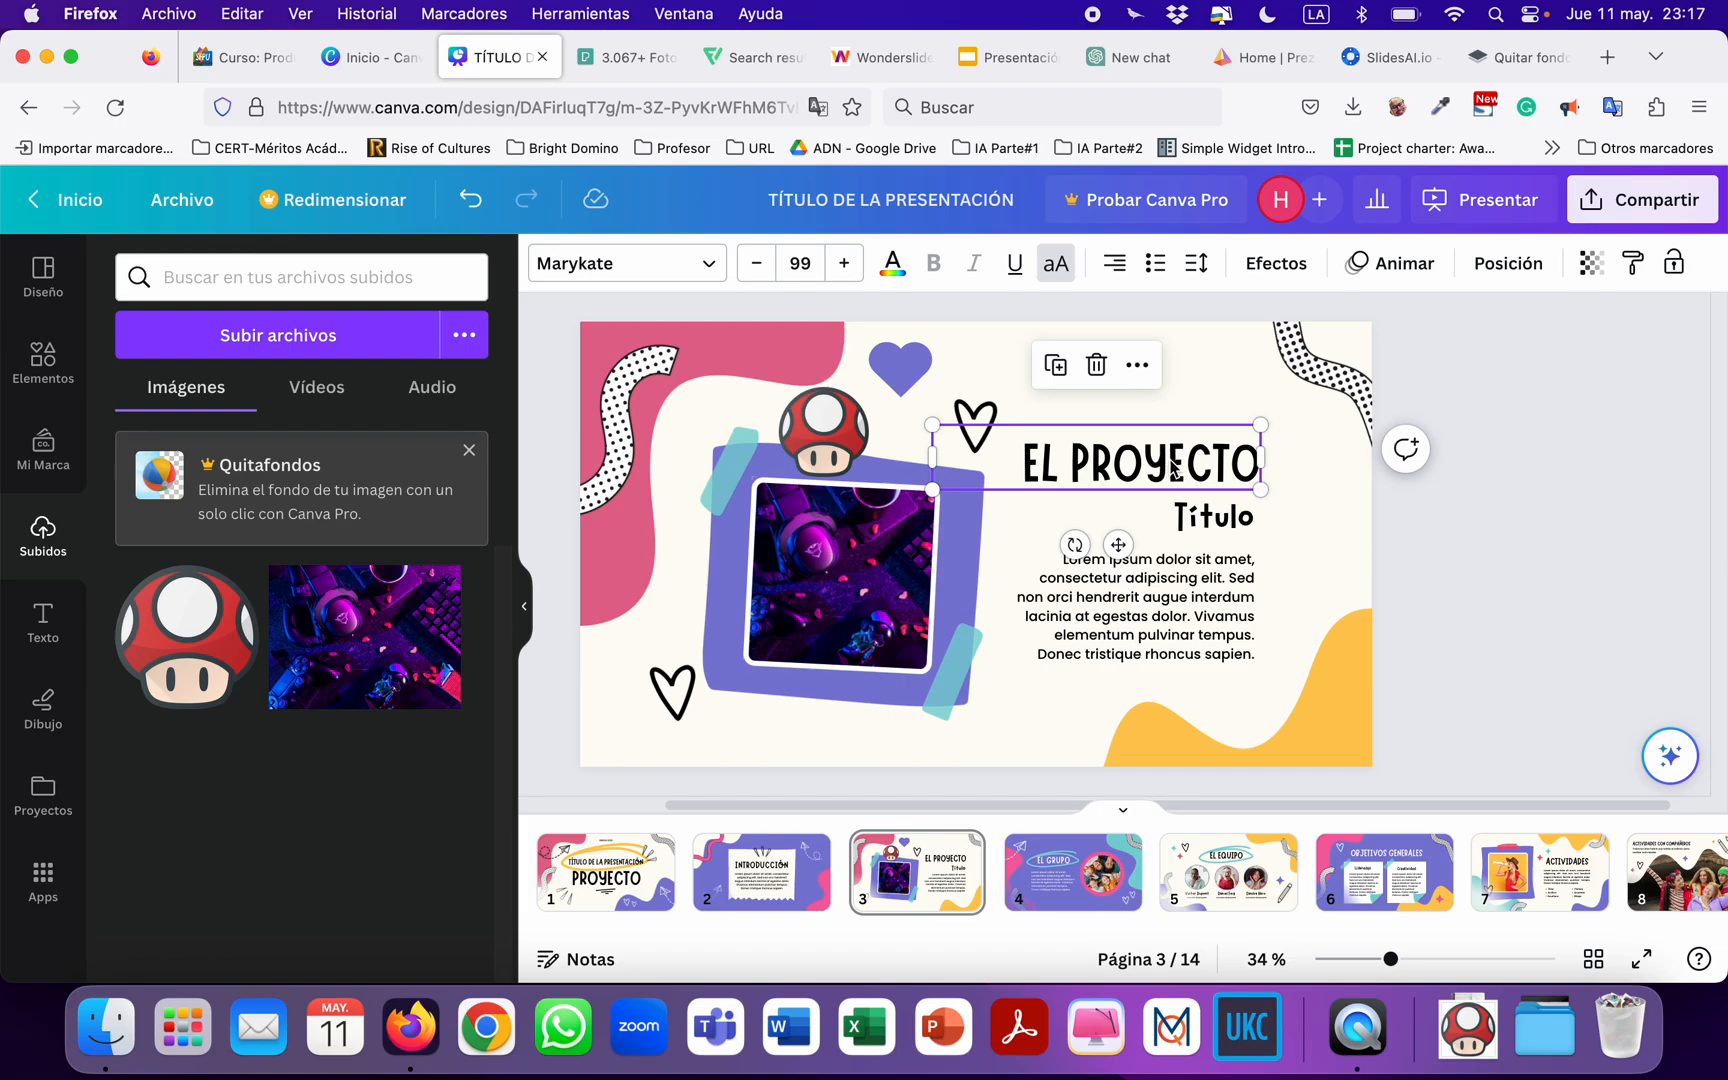
{"action": "double_click", "coordinate": [1084, 460]}
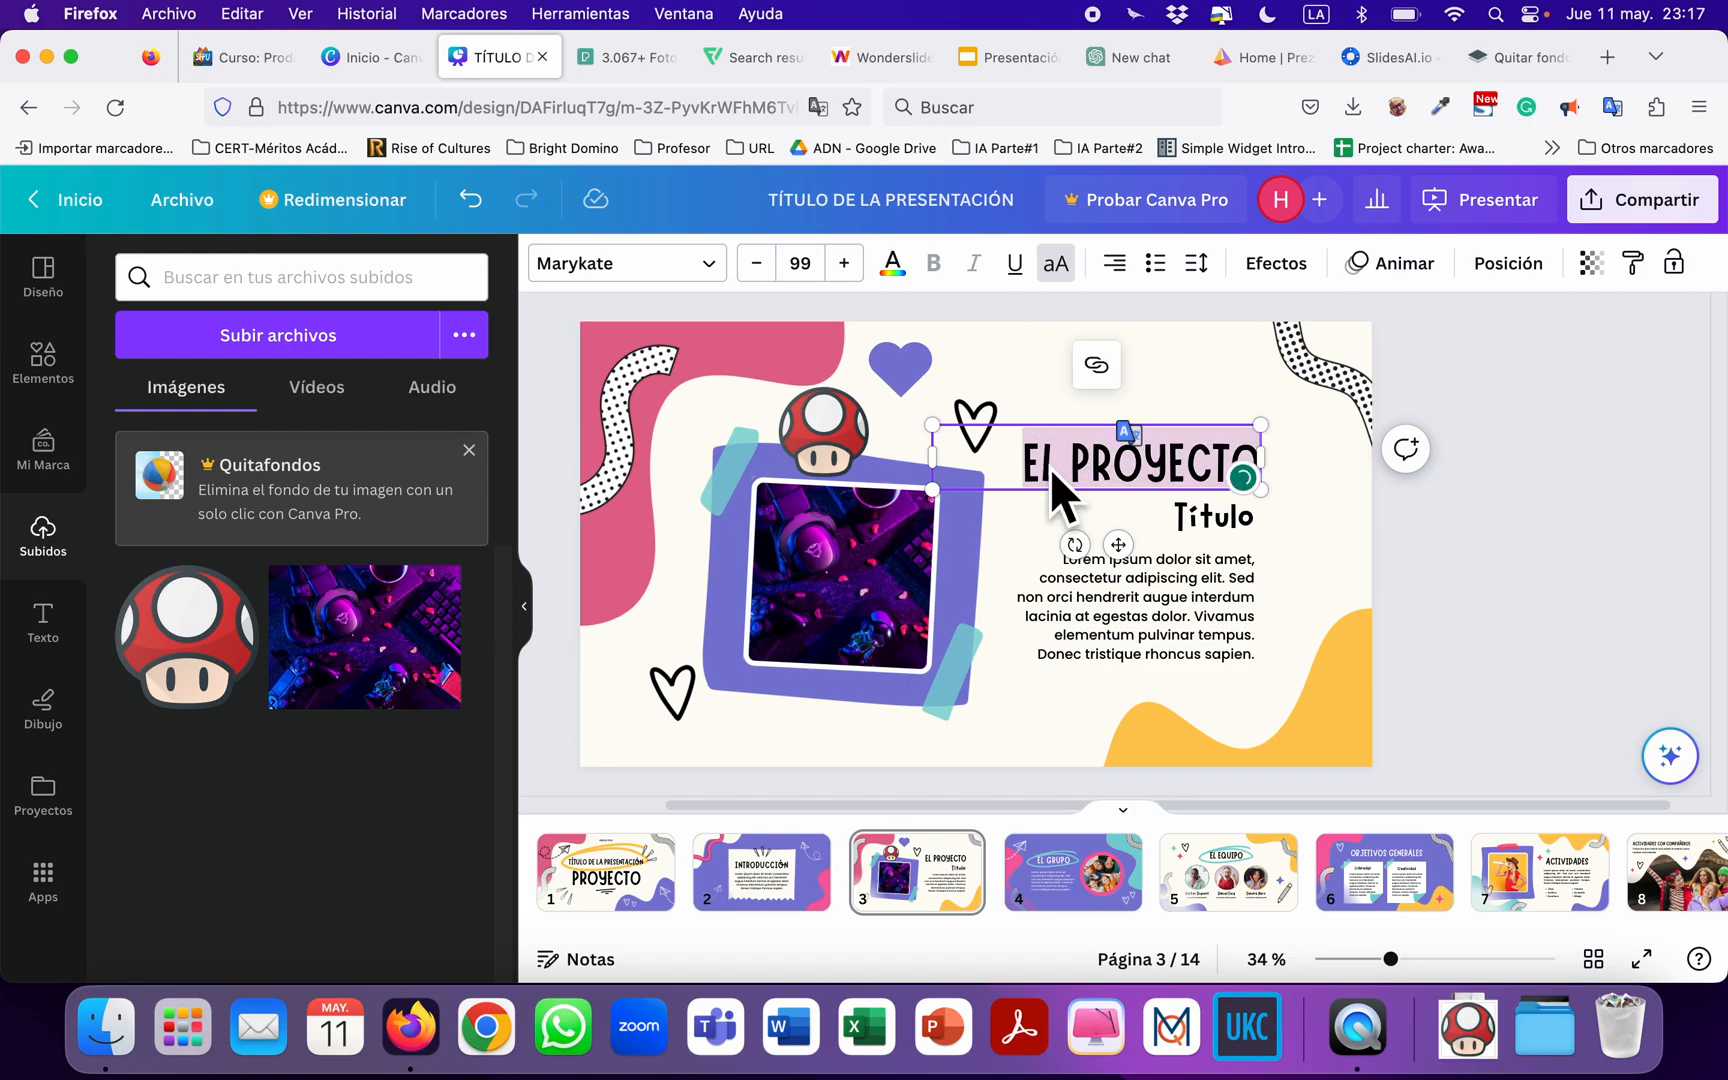
{"action": "left_click", "coordinate": [708, 268]}
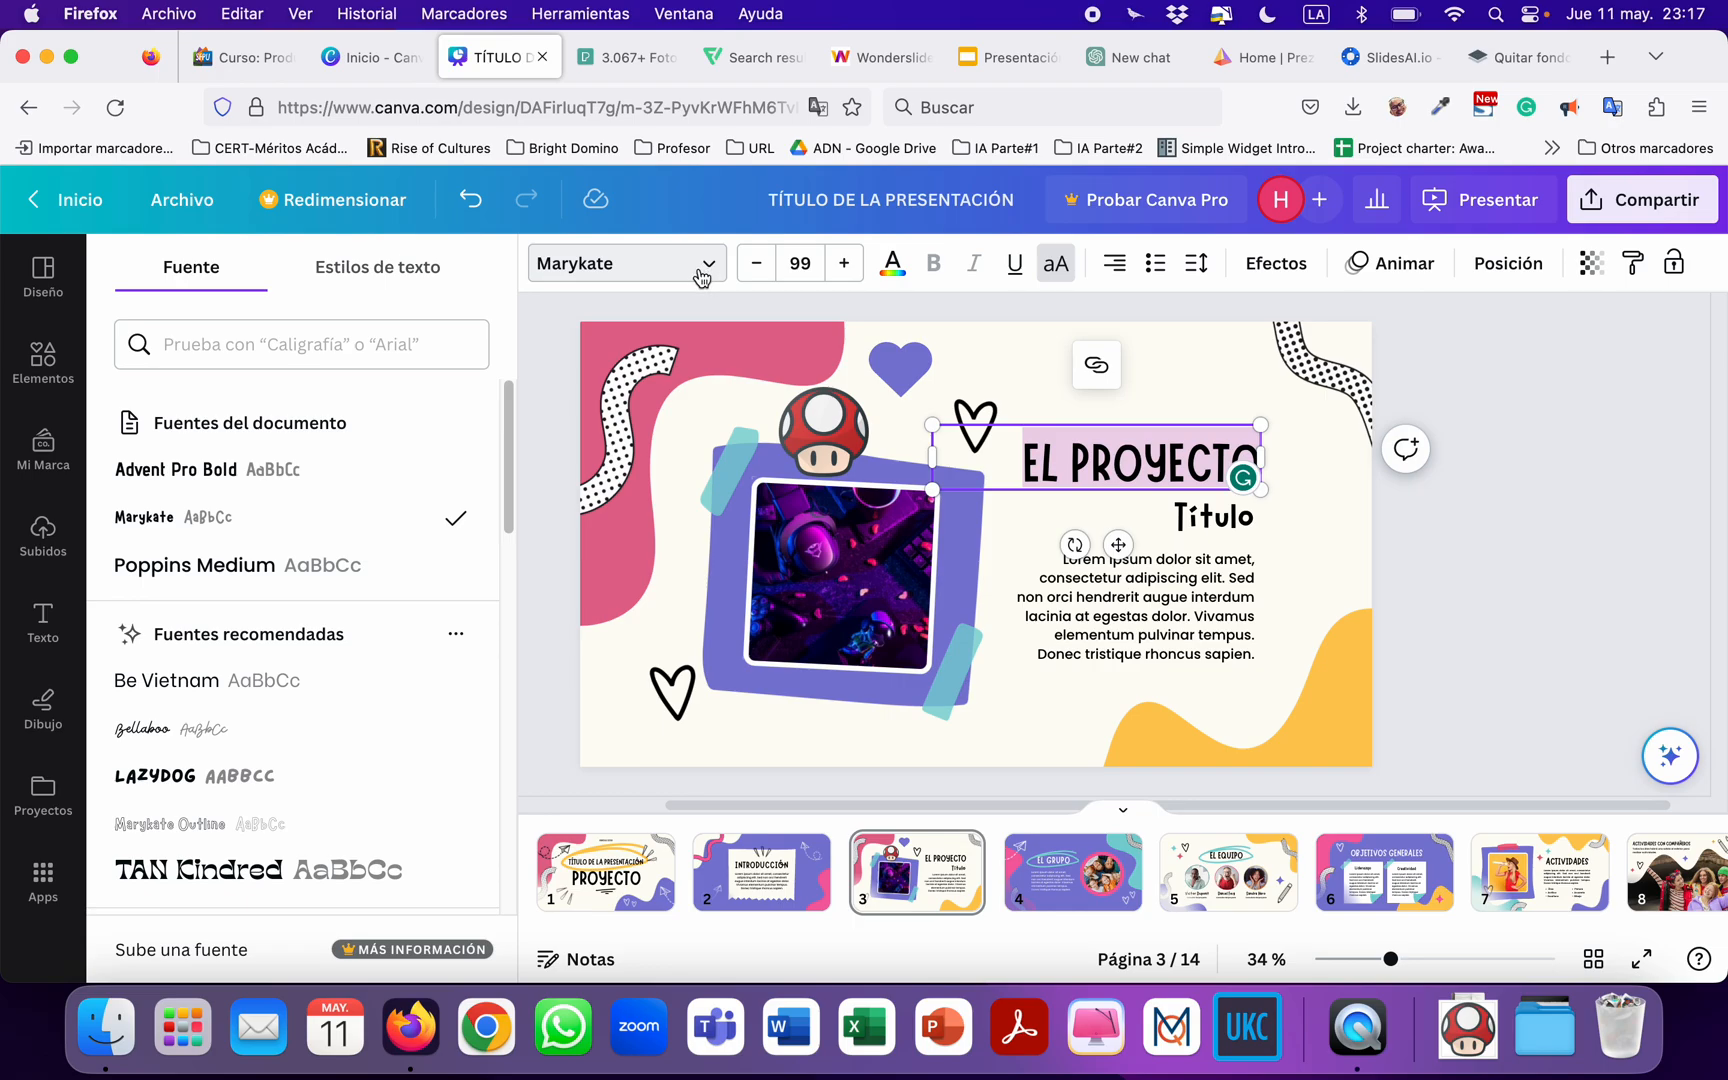
{"action": "scroll", "coordinate": [276, 670], "scroll_direction": "up", "scroll_amount": 5}
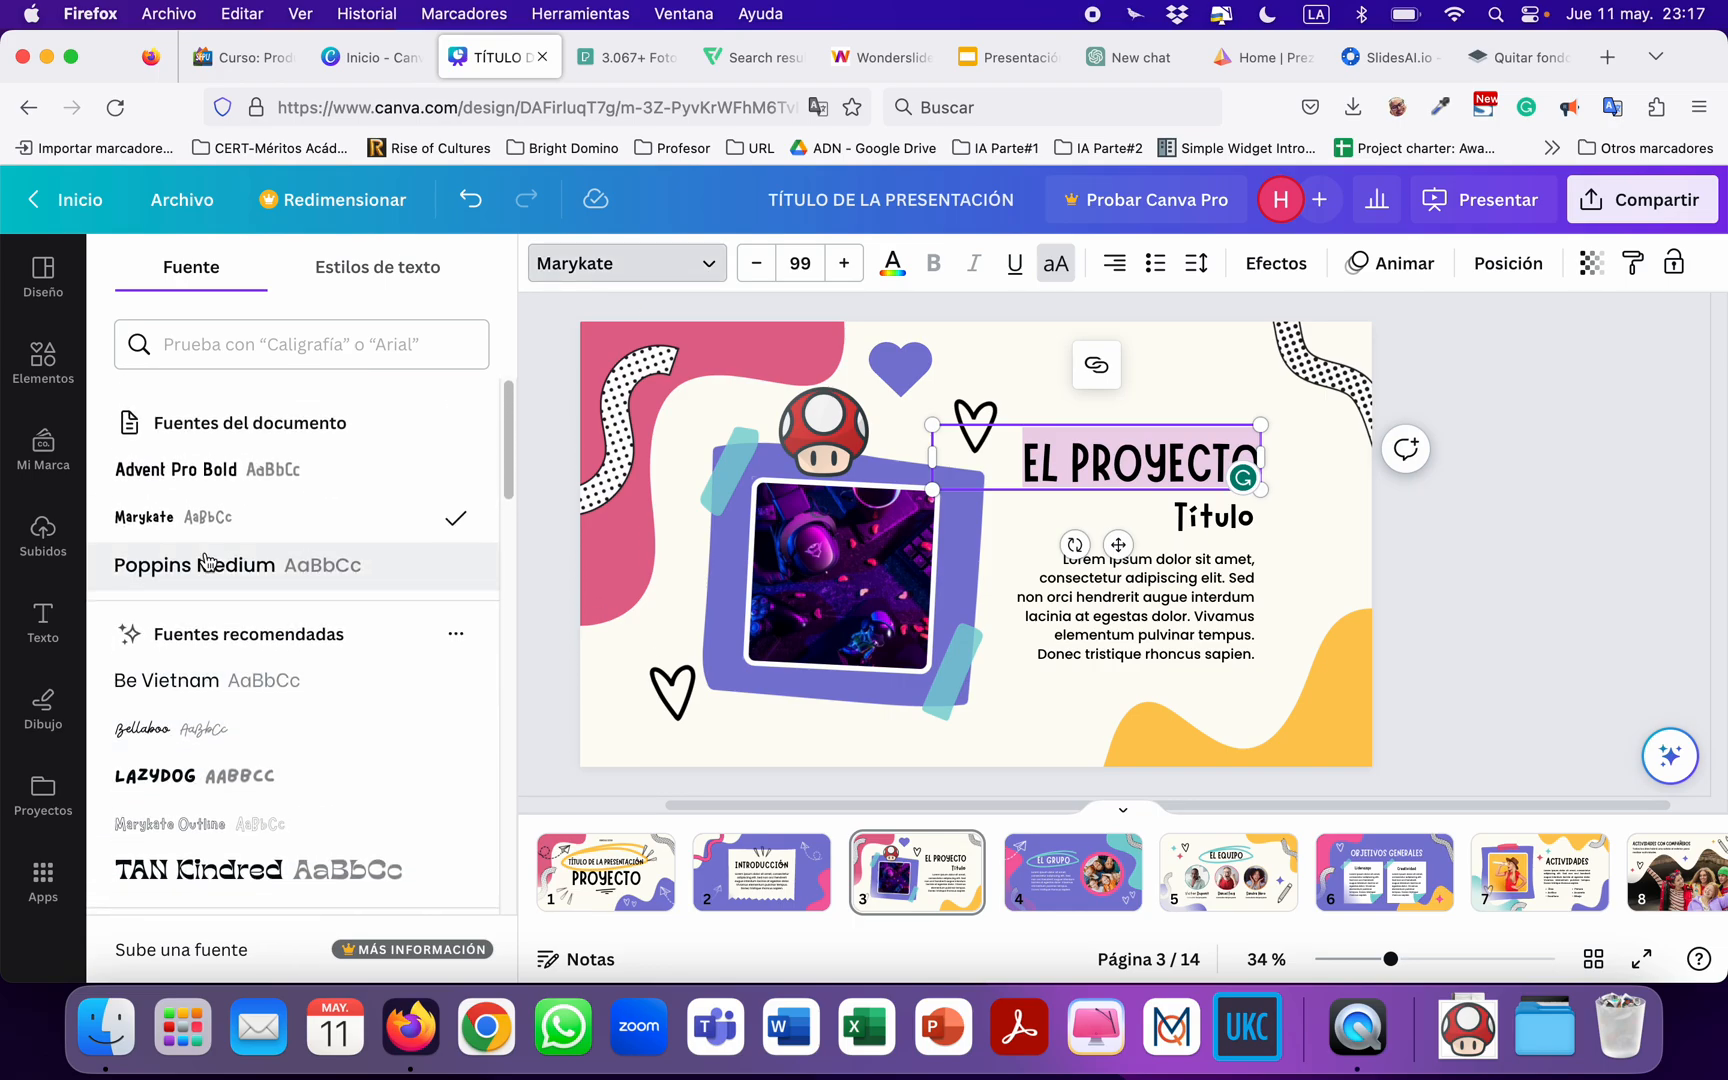
{"action": "left_click", "coordinate": [195, 485]}
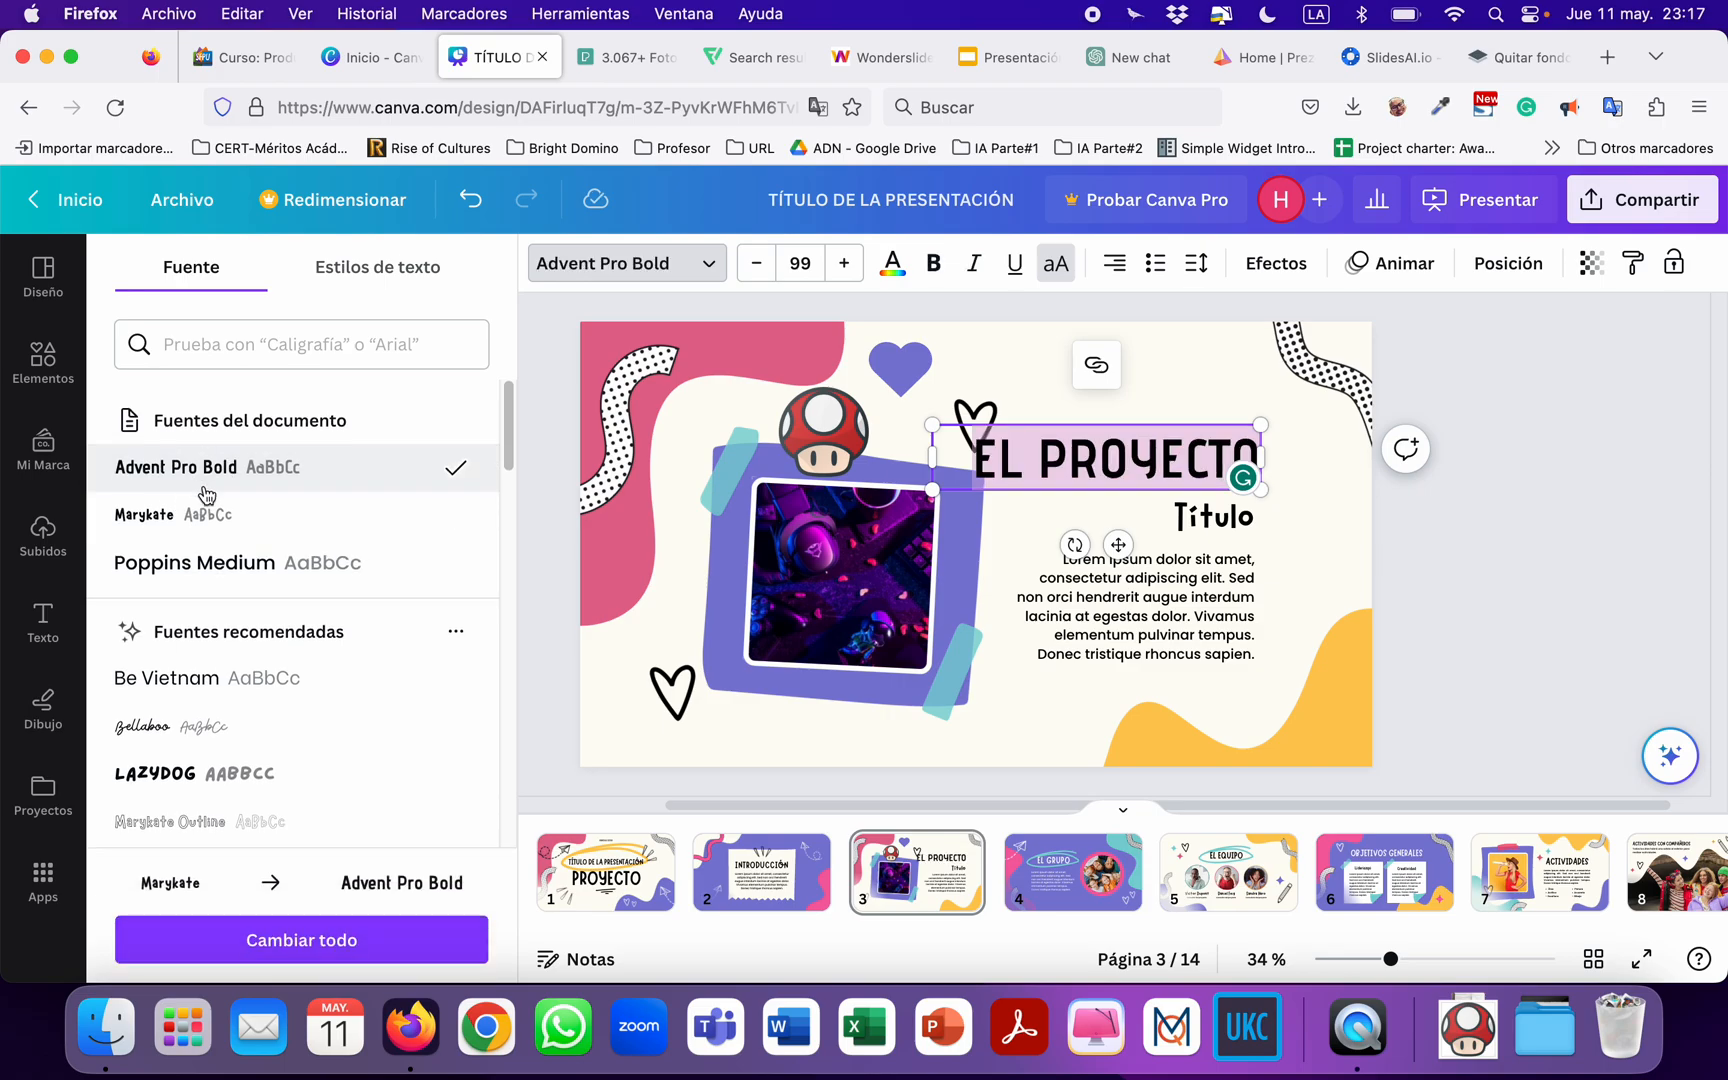
Color the "EL PROYECTO" title bright pink from the document palette and make it bold, italic and underlined.
{"action": "left_click", "coordinate": [891, 268]}
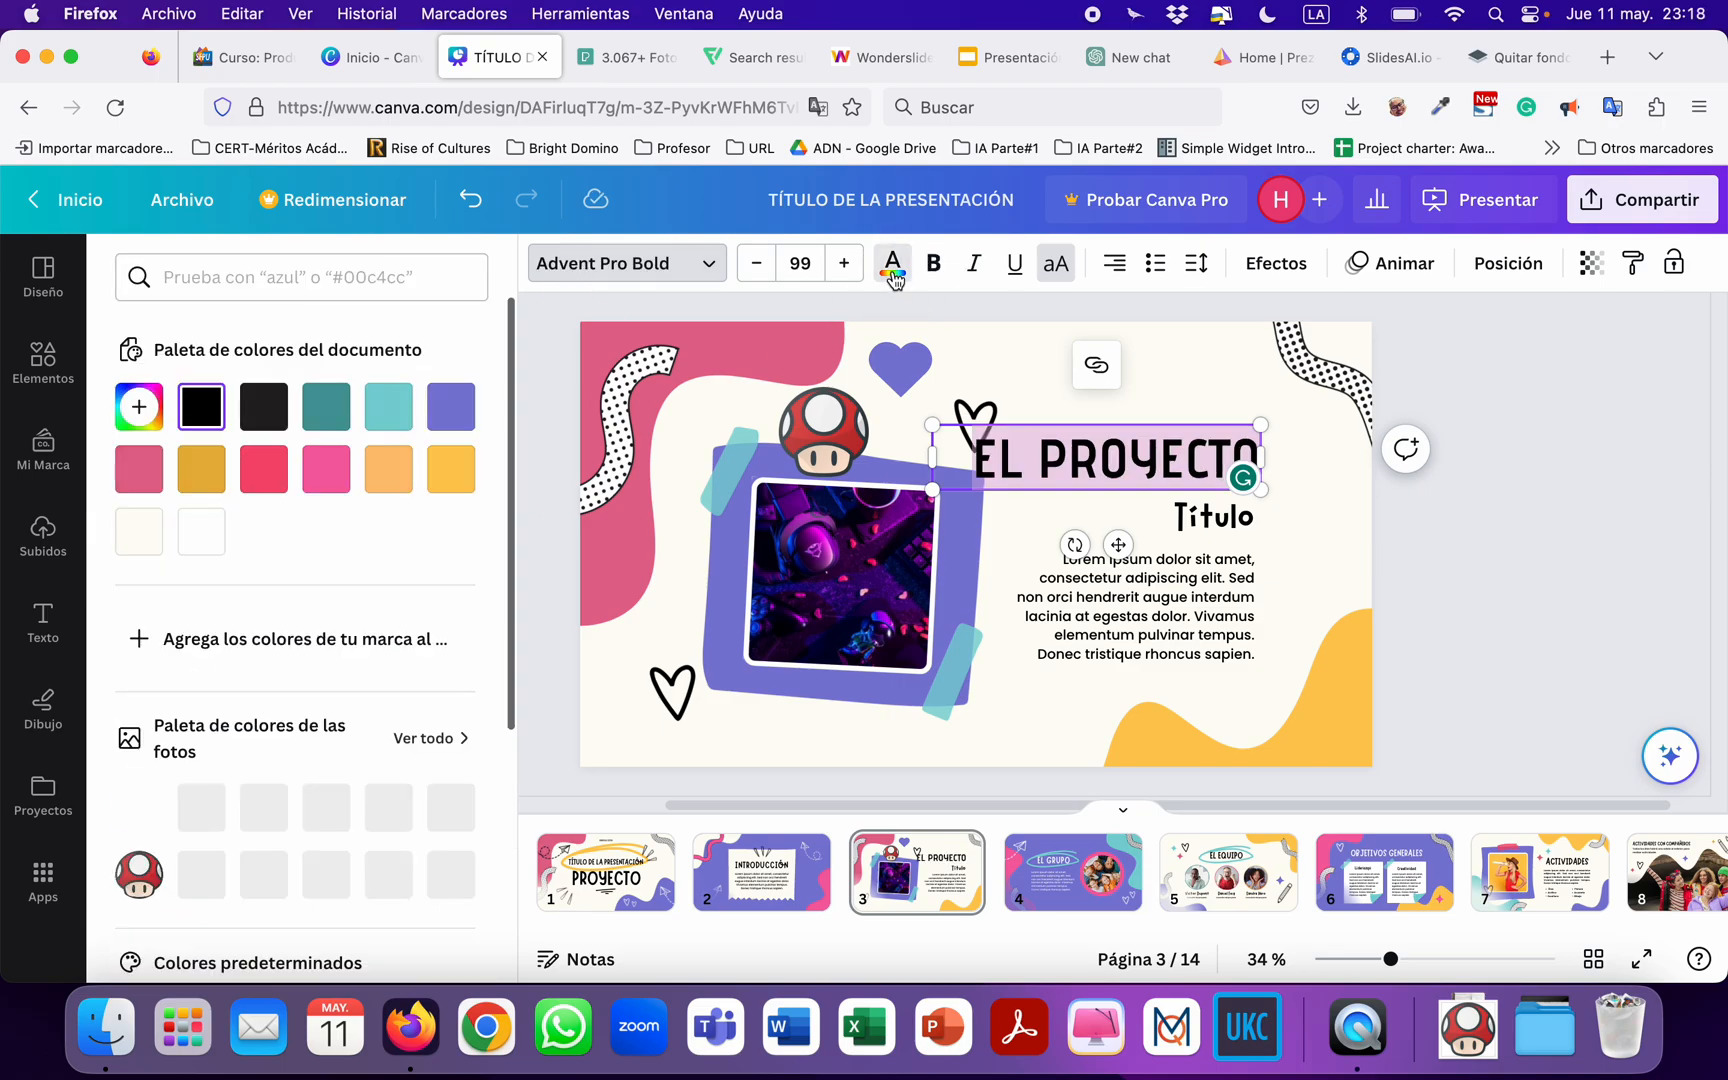
{"action": "left_click", "coordinate": [315, 478]}
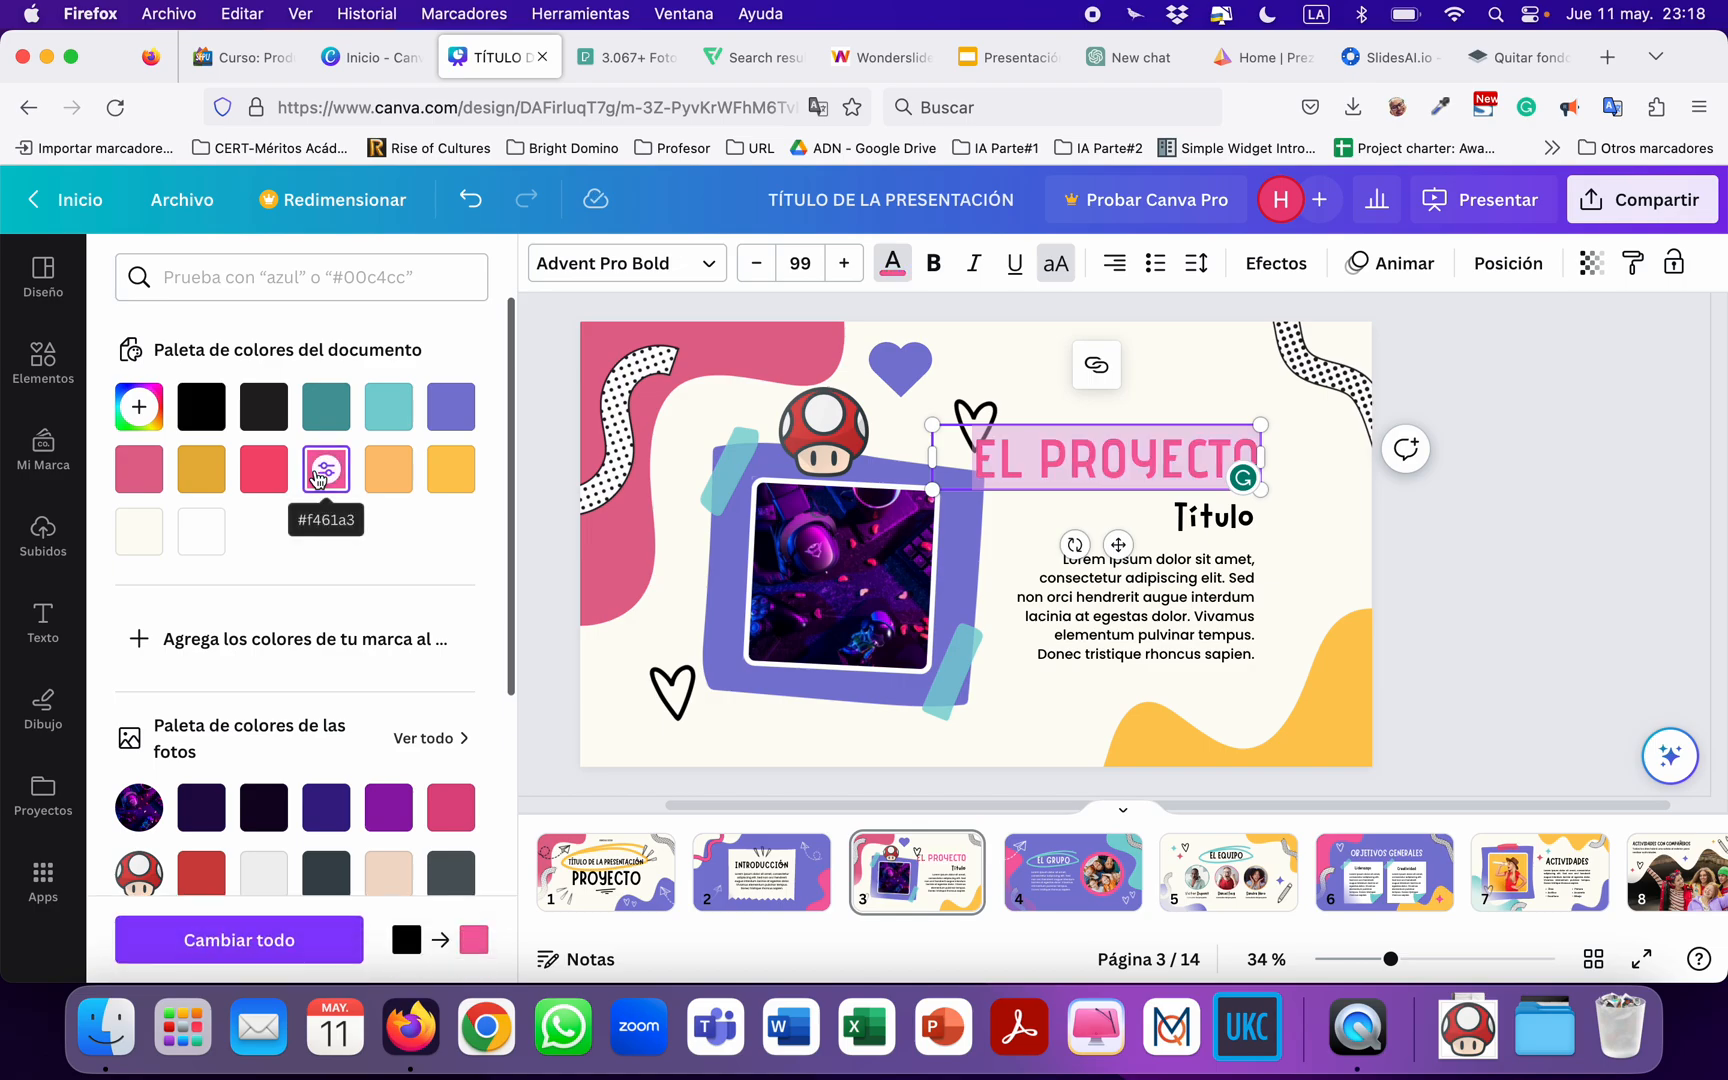
{"action": "left_click", "coordinate": [935, 268]}
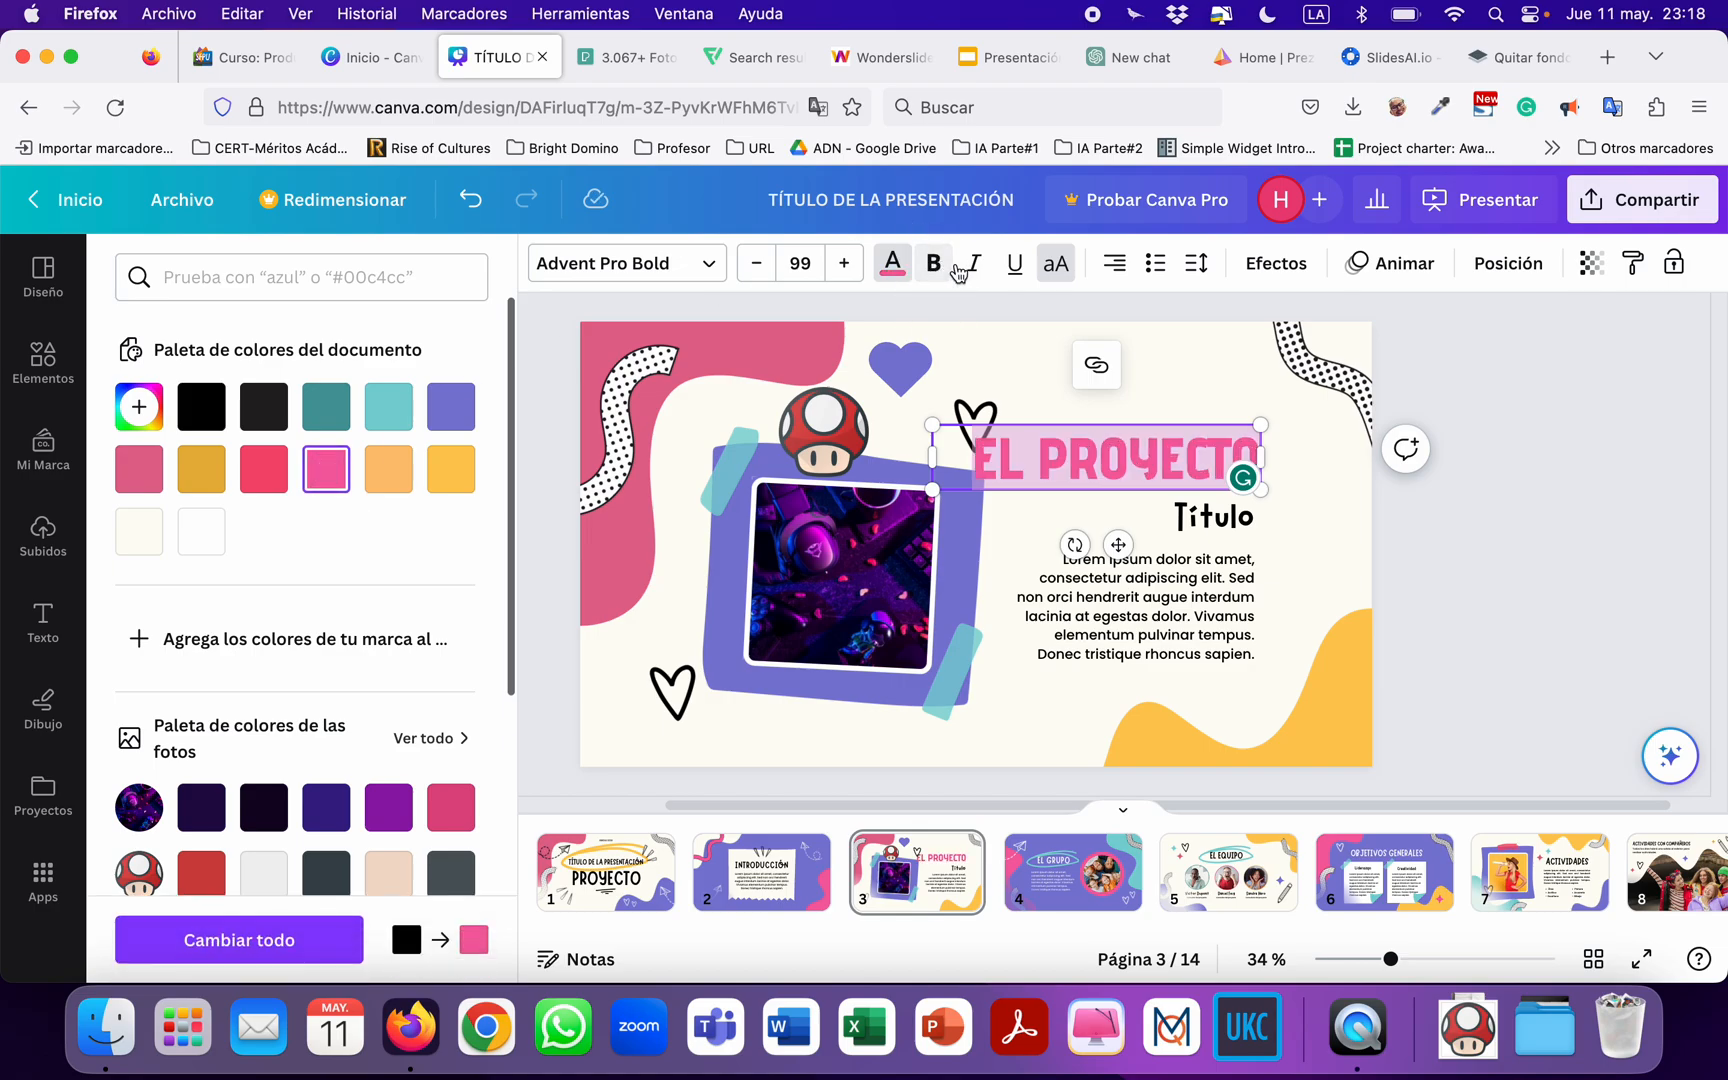
{"action": "left_click", "coordinate": [978, 270]}
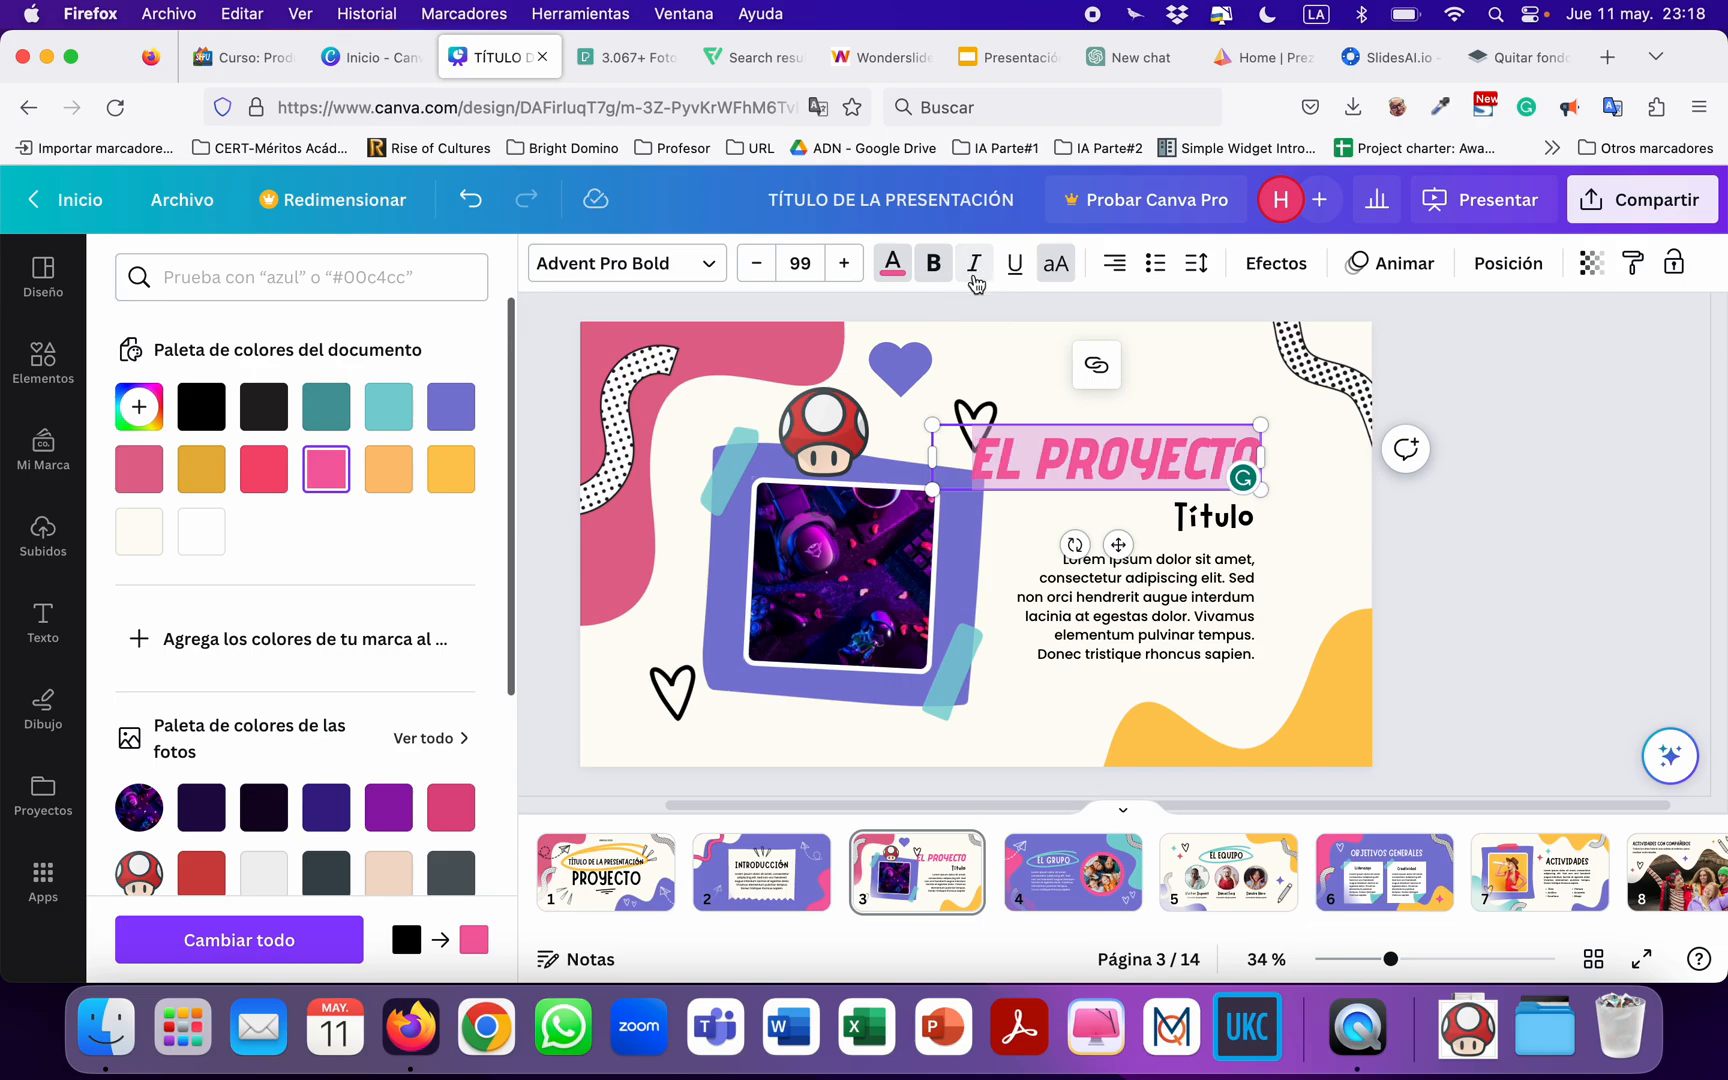
{"action": "left_click", "coordinate": [1024, 281]}
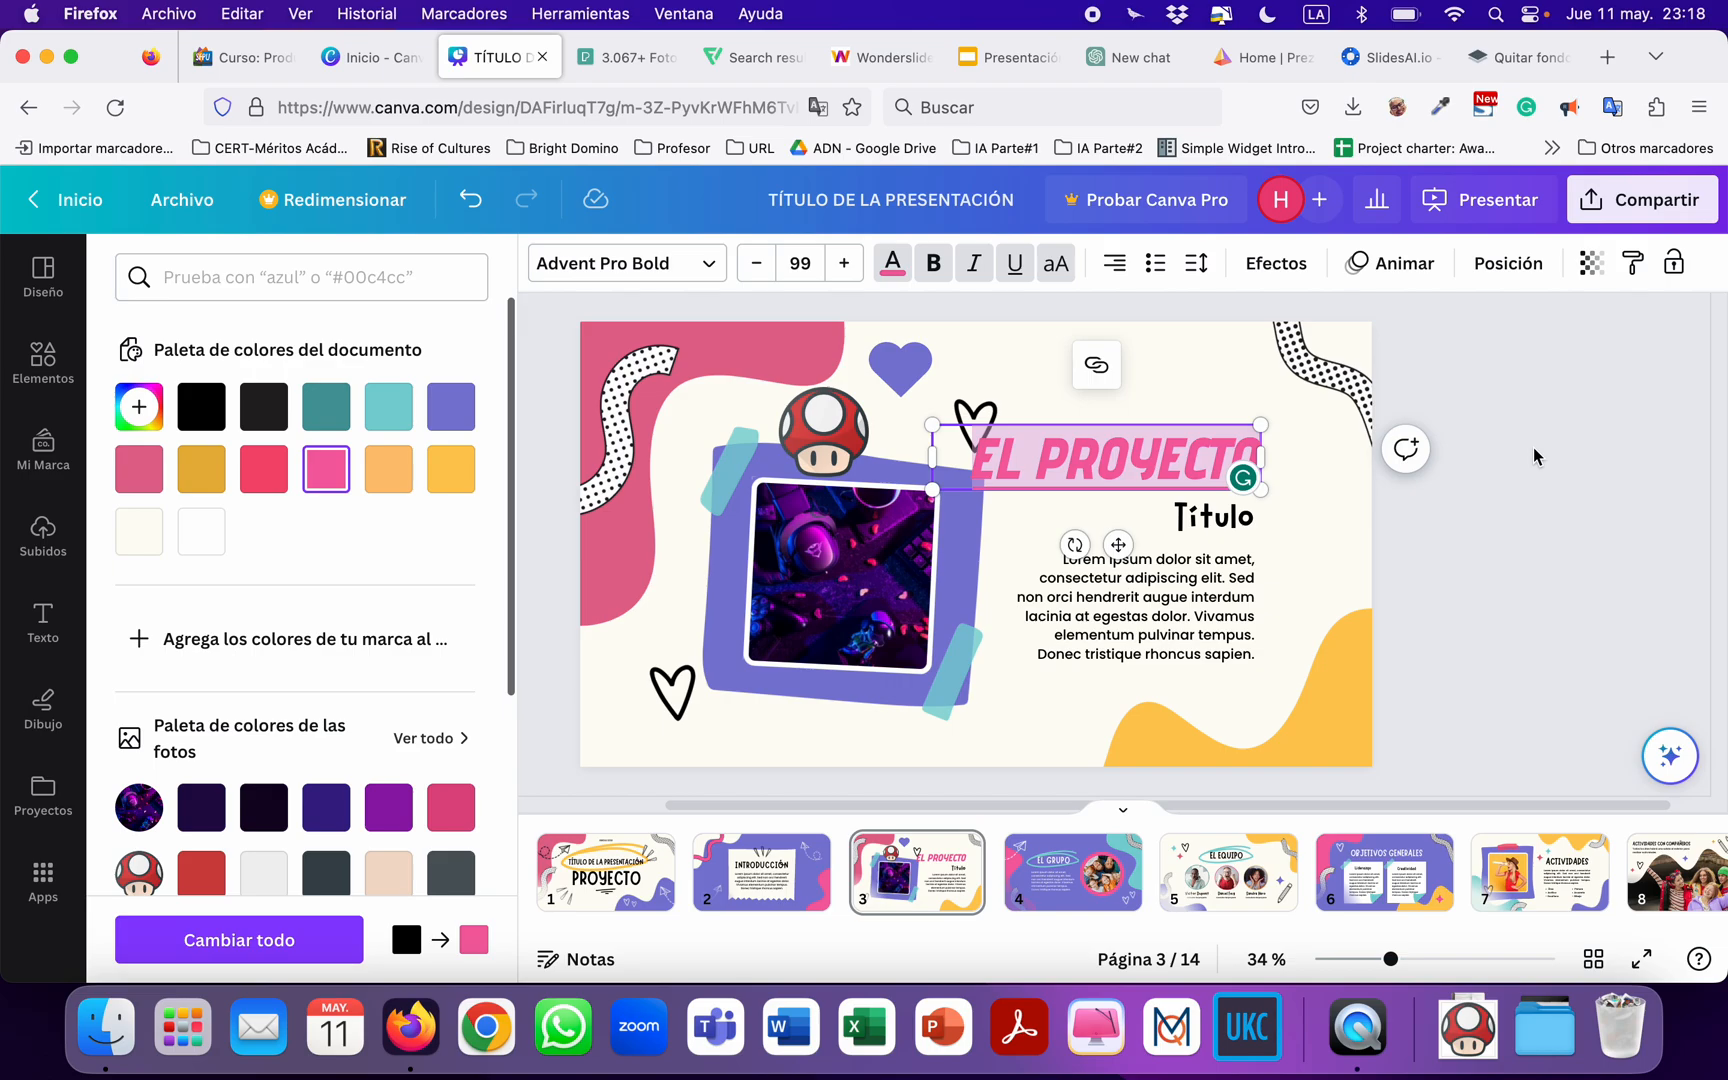
{"action": "left_click", "coordinate": [552, 458]}
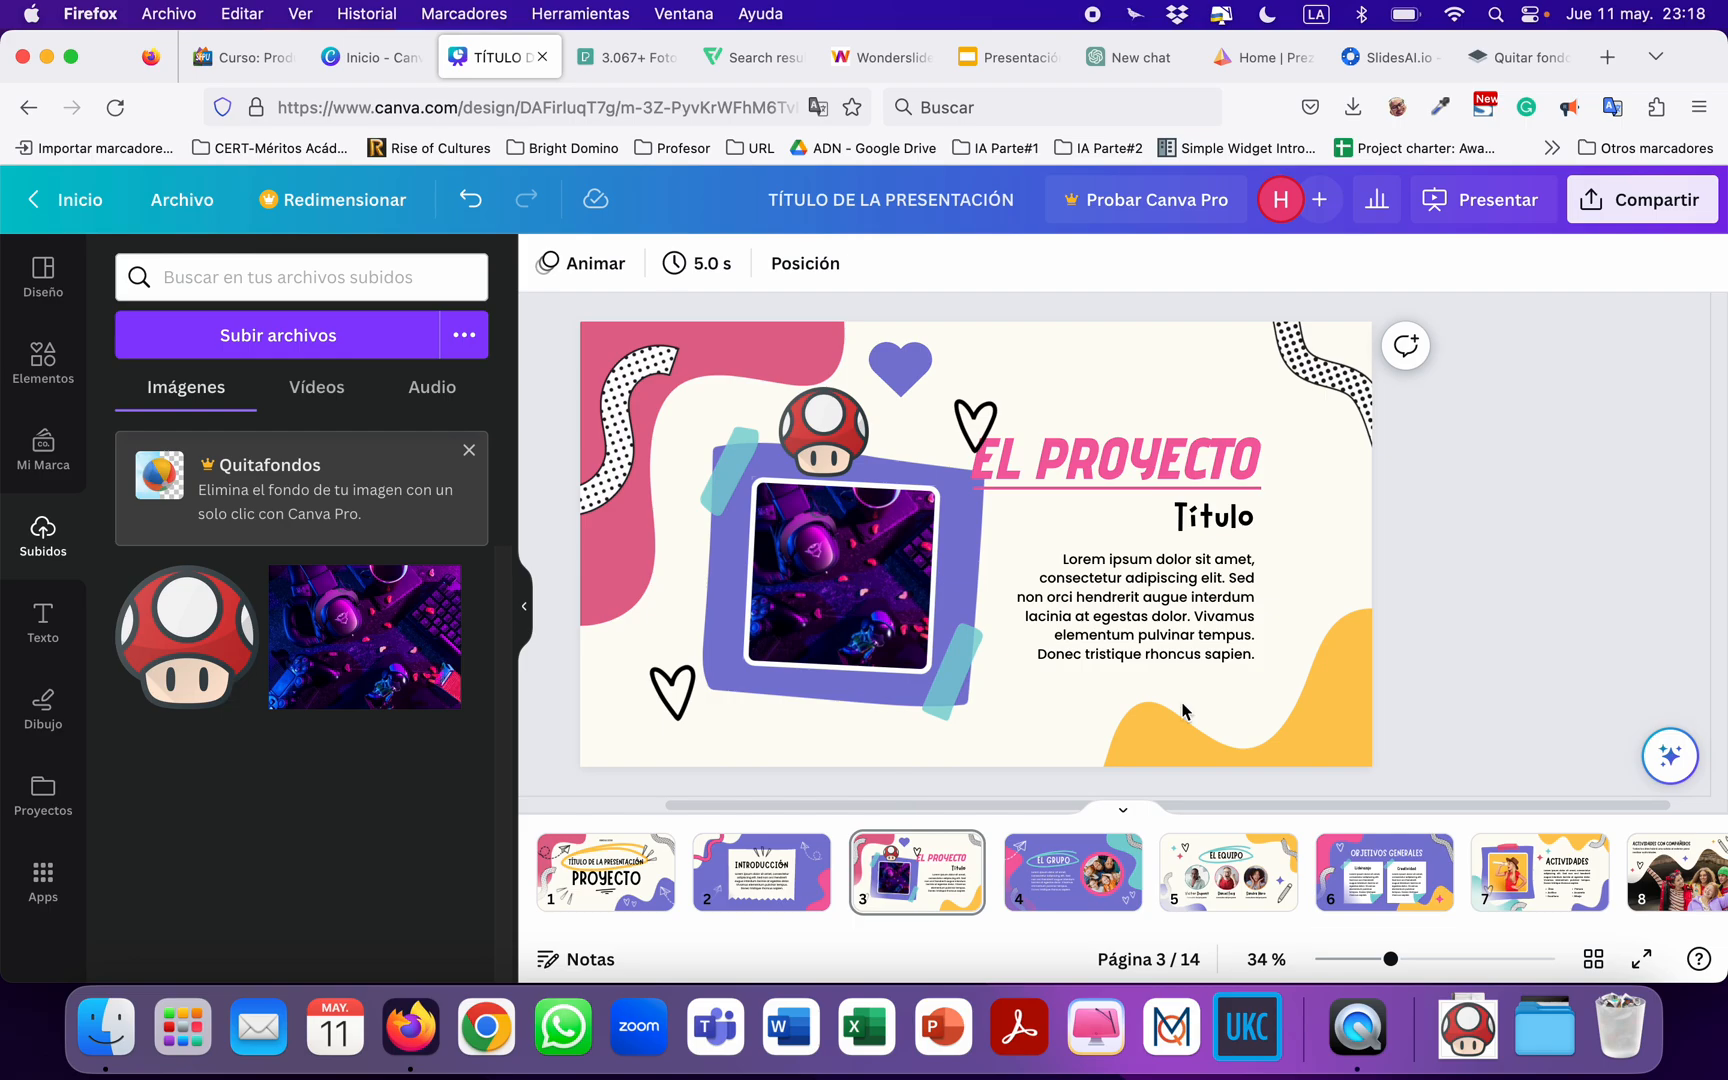
Download all 14 pages of the presentation as a standard PDF, without flattening it or including notes.
{"action": "scroll", "coordinate": [1423, 584], "scroll_direction": "right", "scroll_amount": 1}
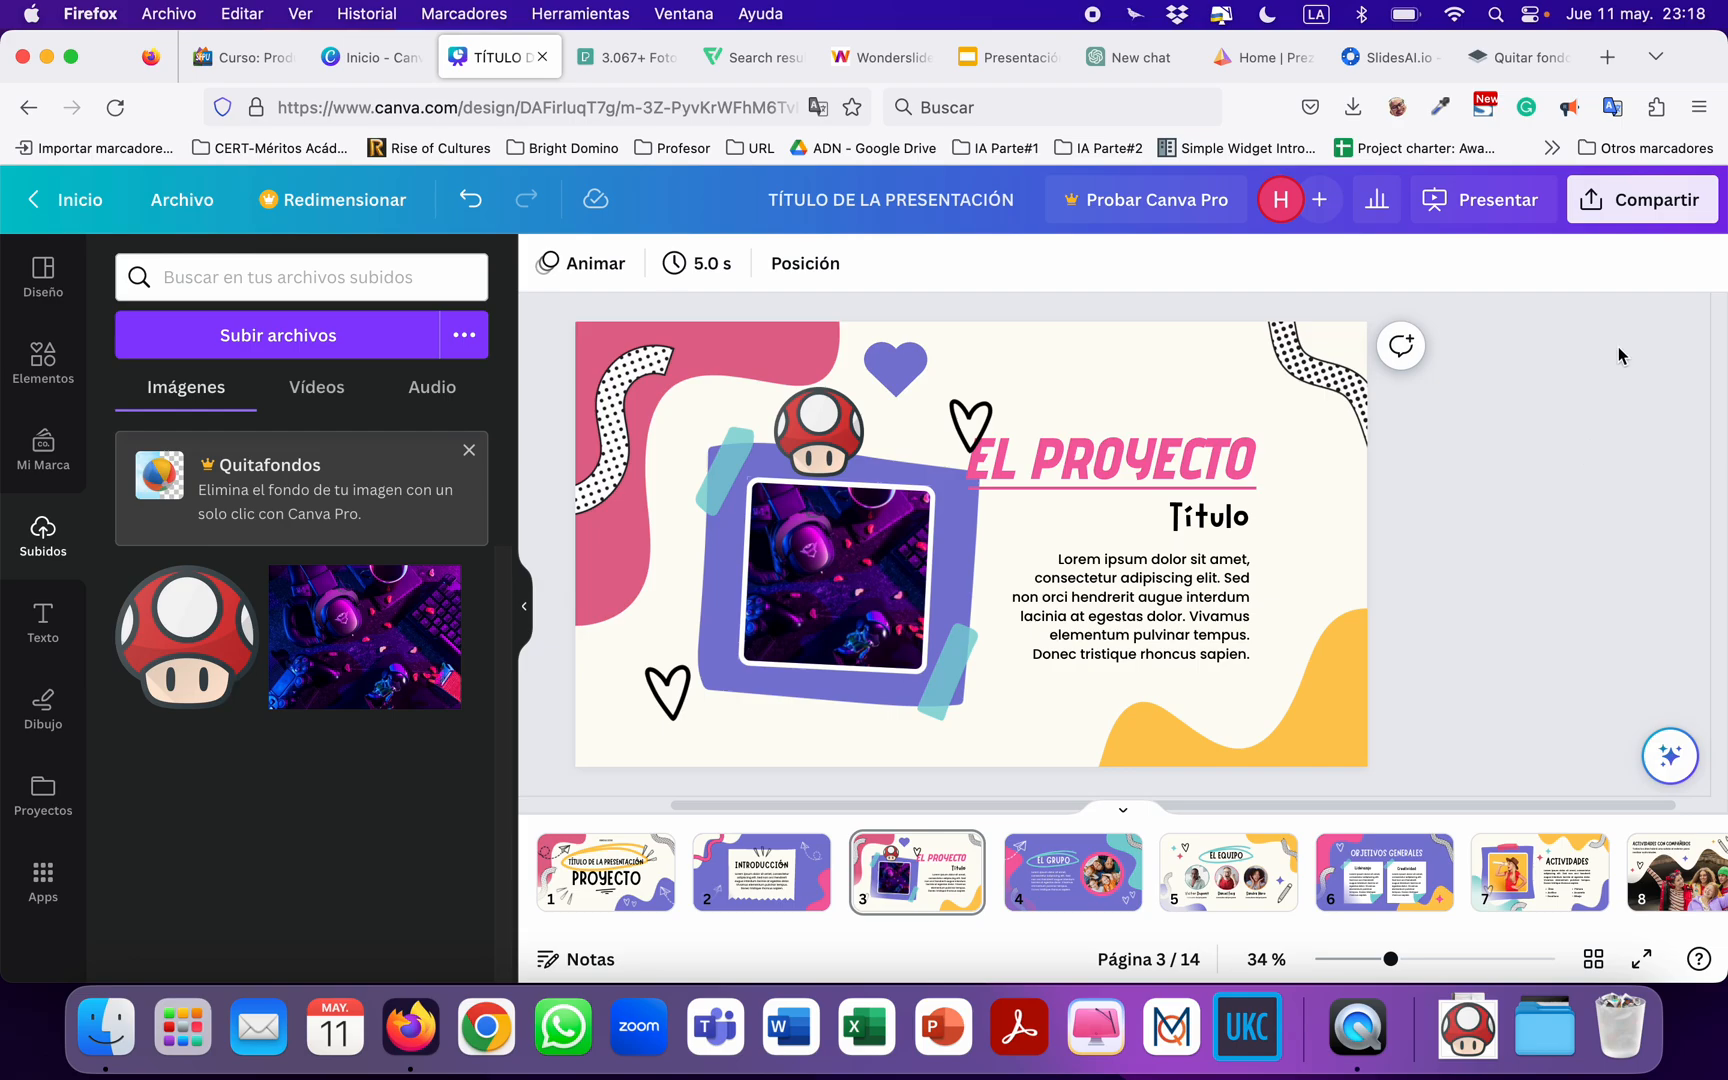
{"action": "left_click", "coordinate": [1616, 203]}
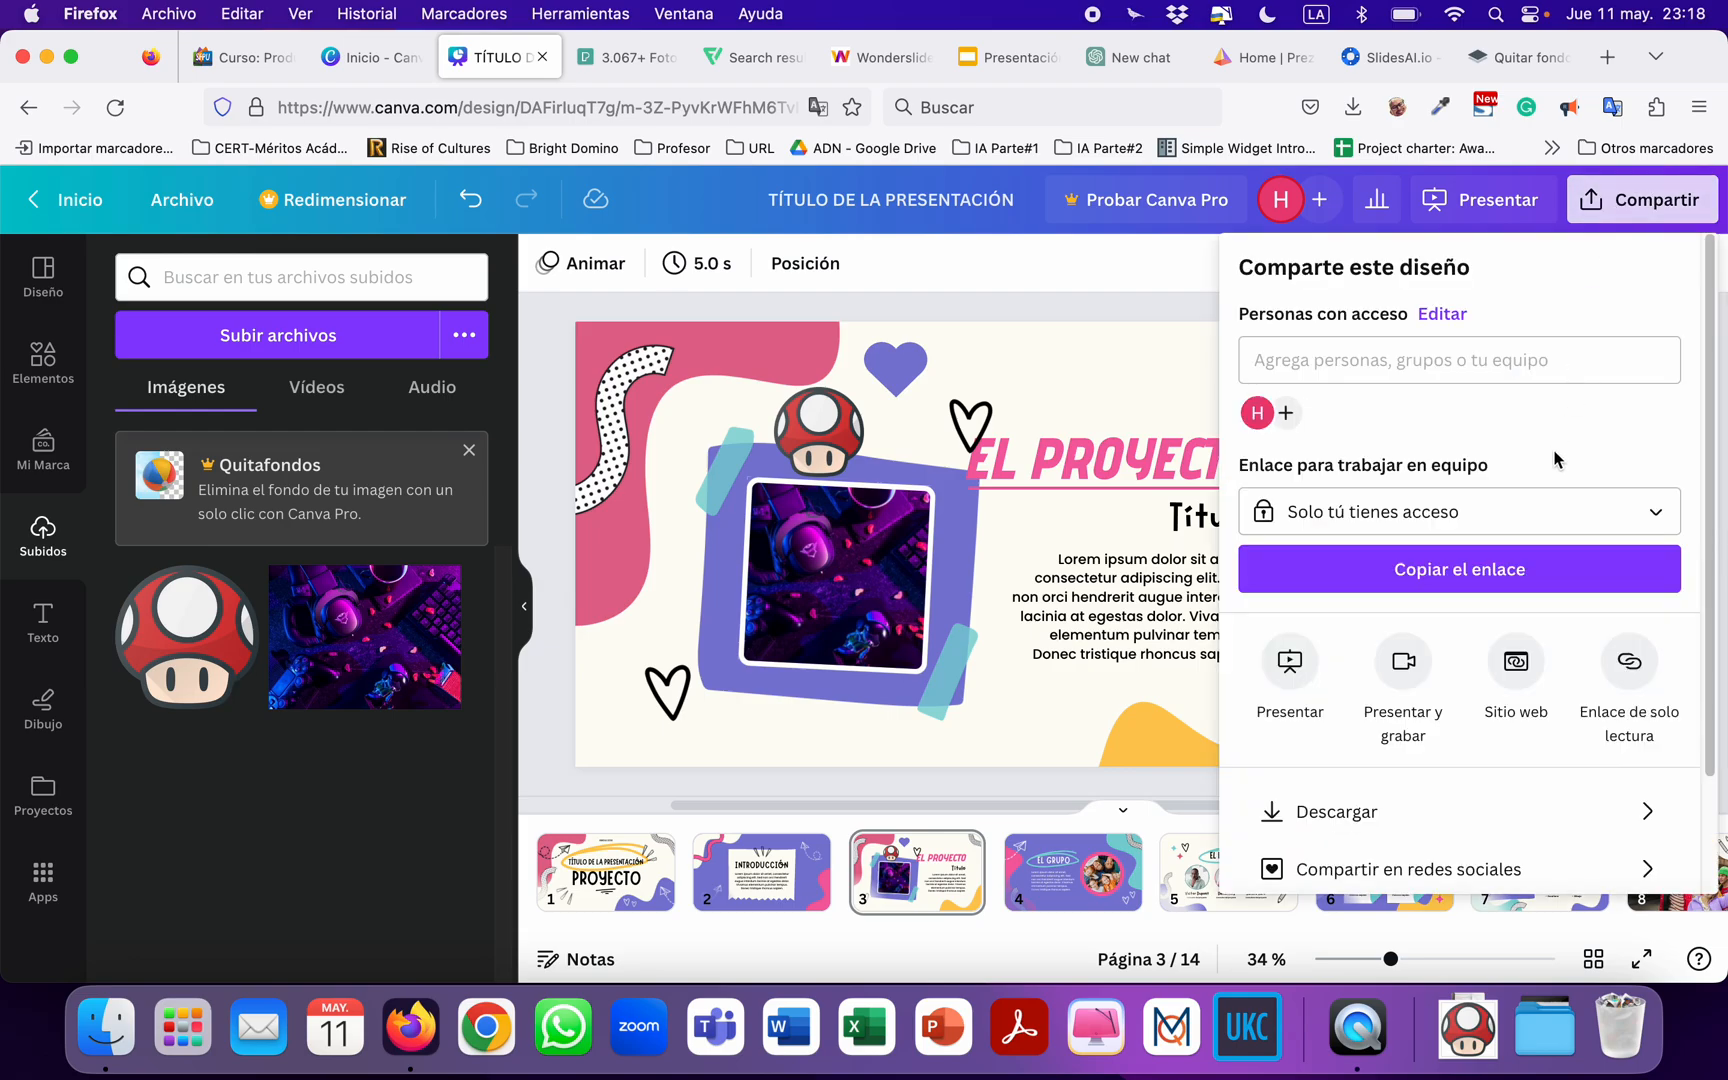
{"action": "scroll", "coordinate": [1548, 455], "scroll_direction": "down", "scroll_amount": 3}
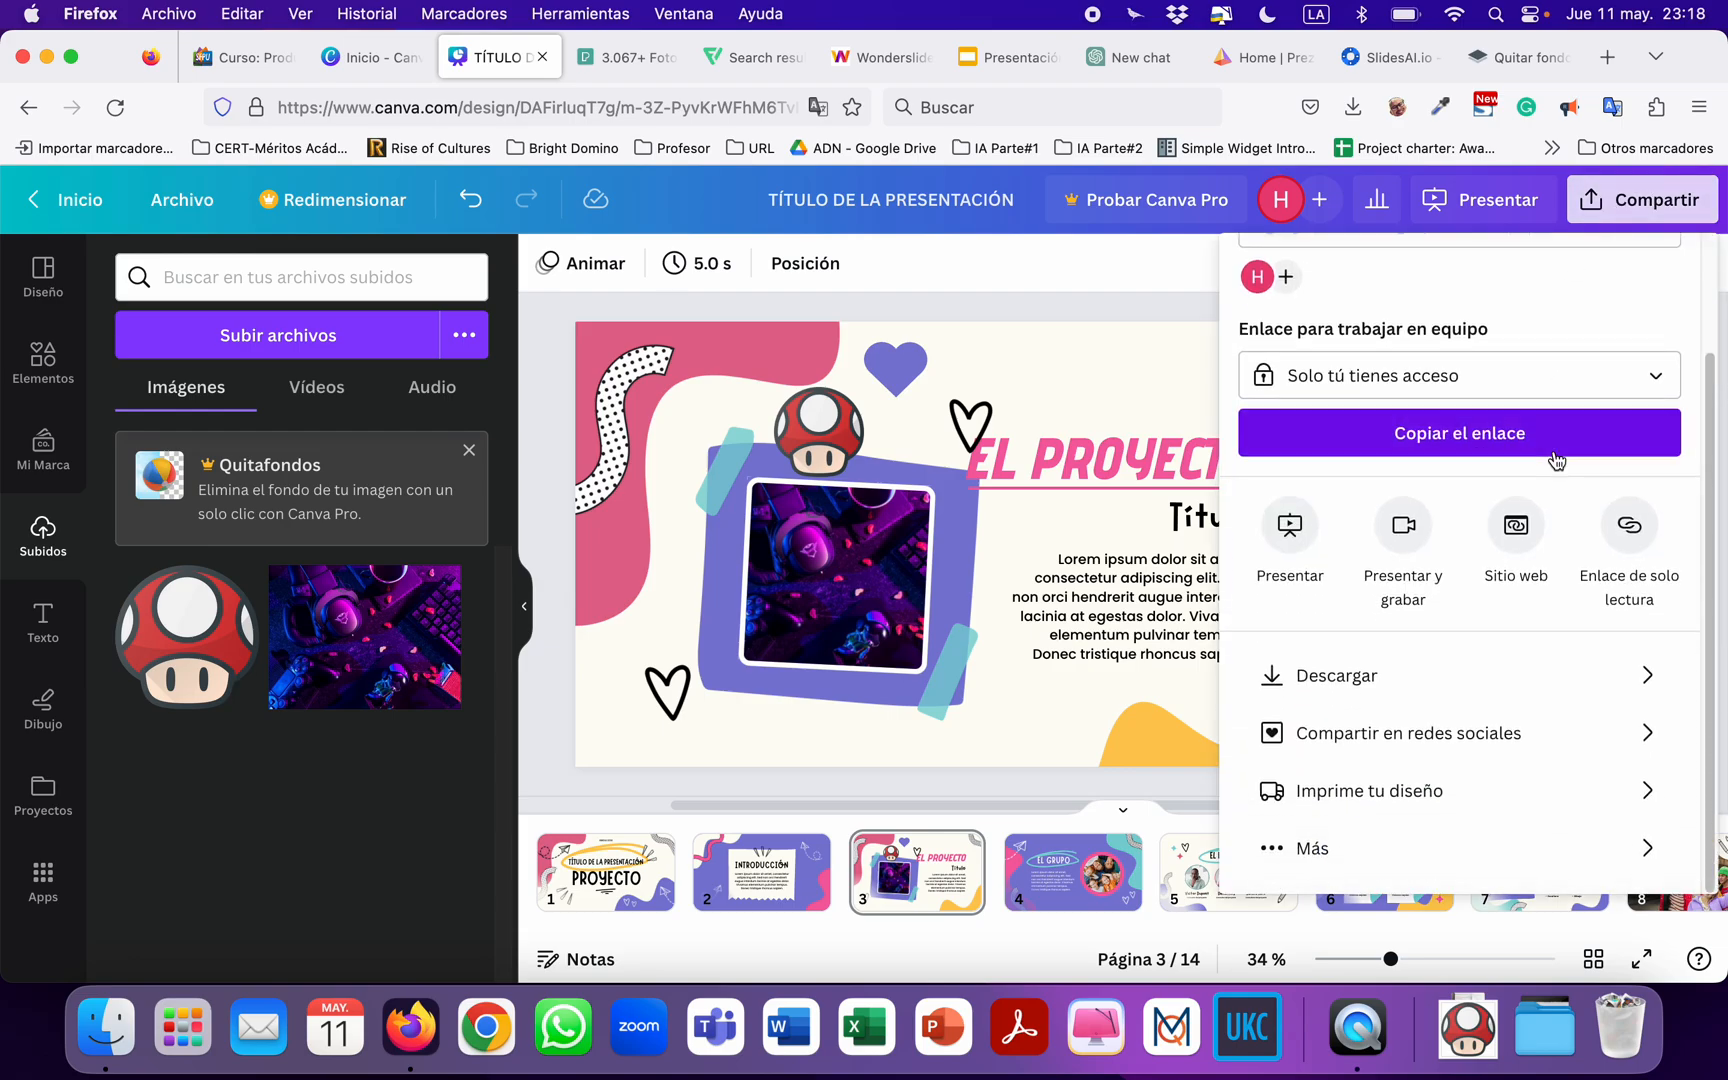
{"action": "left_click", "coordinate": [1482, 687]}
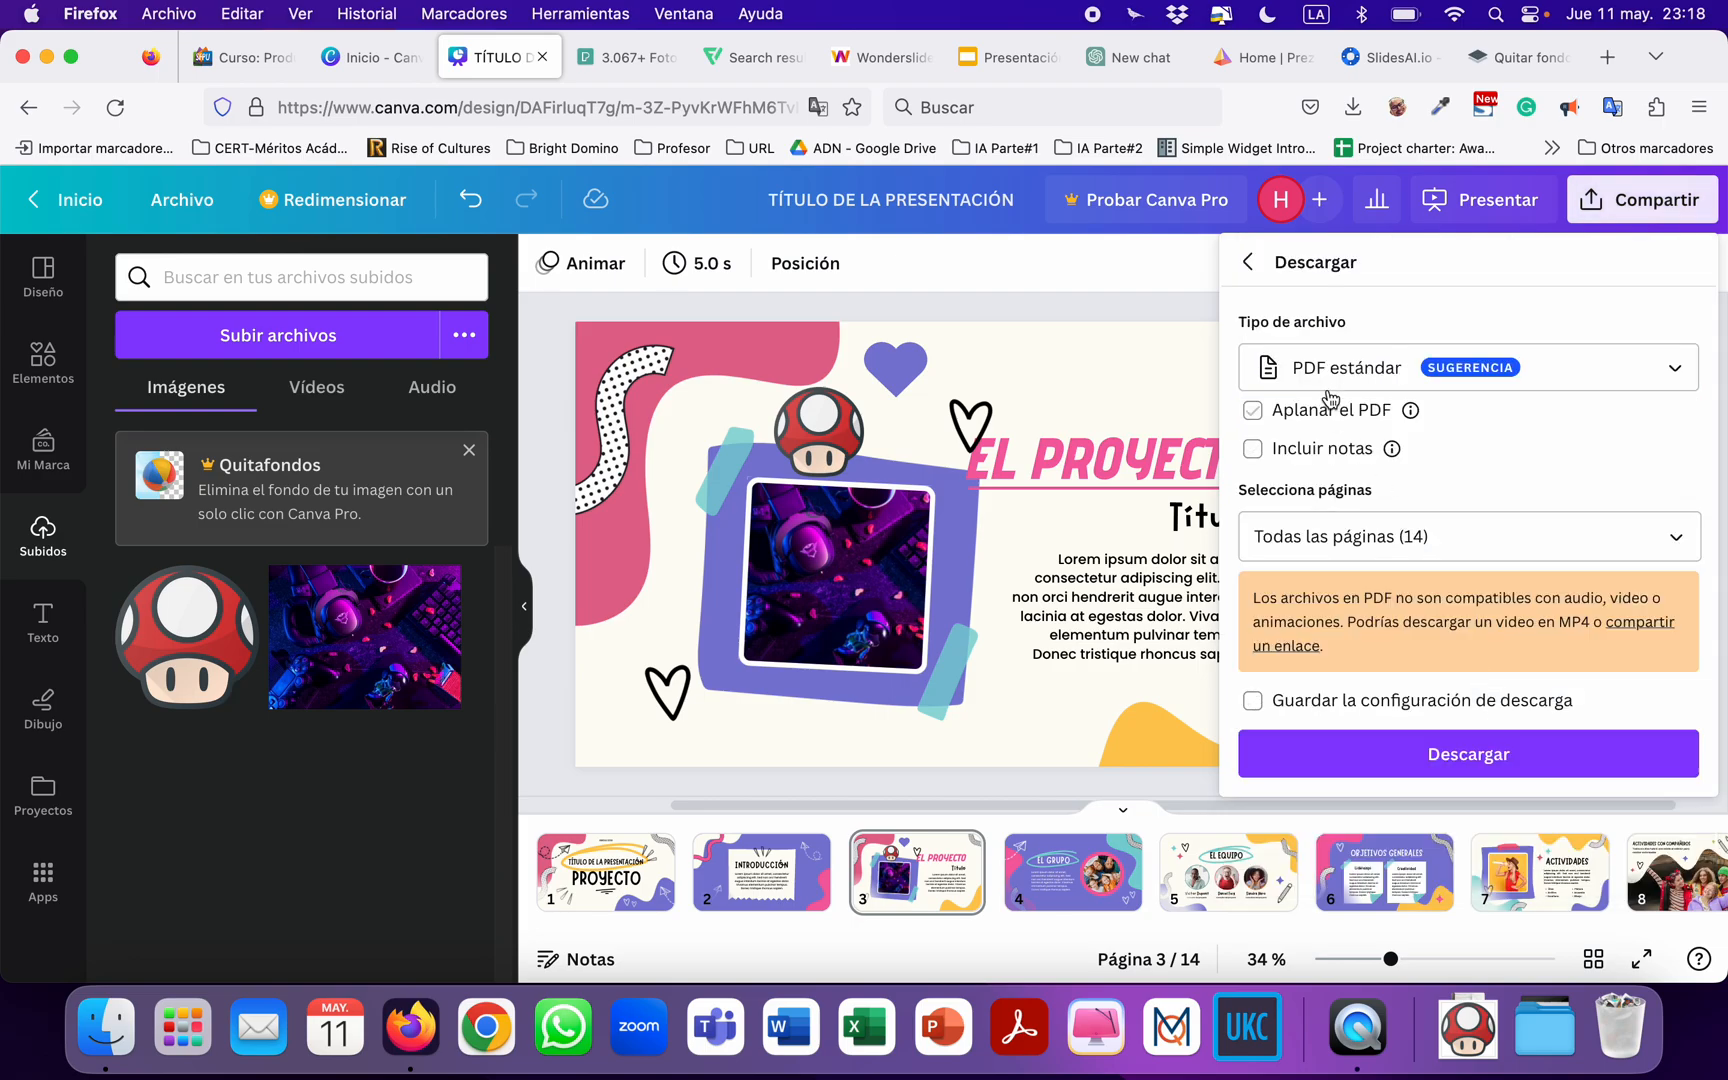
{"action": "left_click", "coordinate": [1338, 376]}
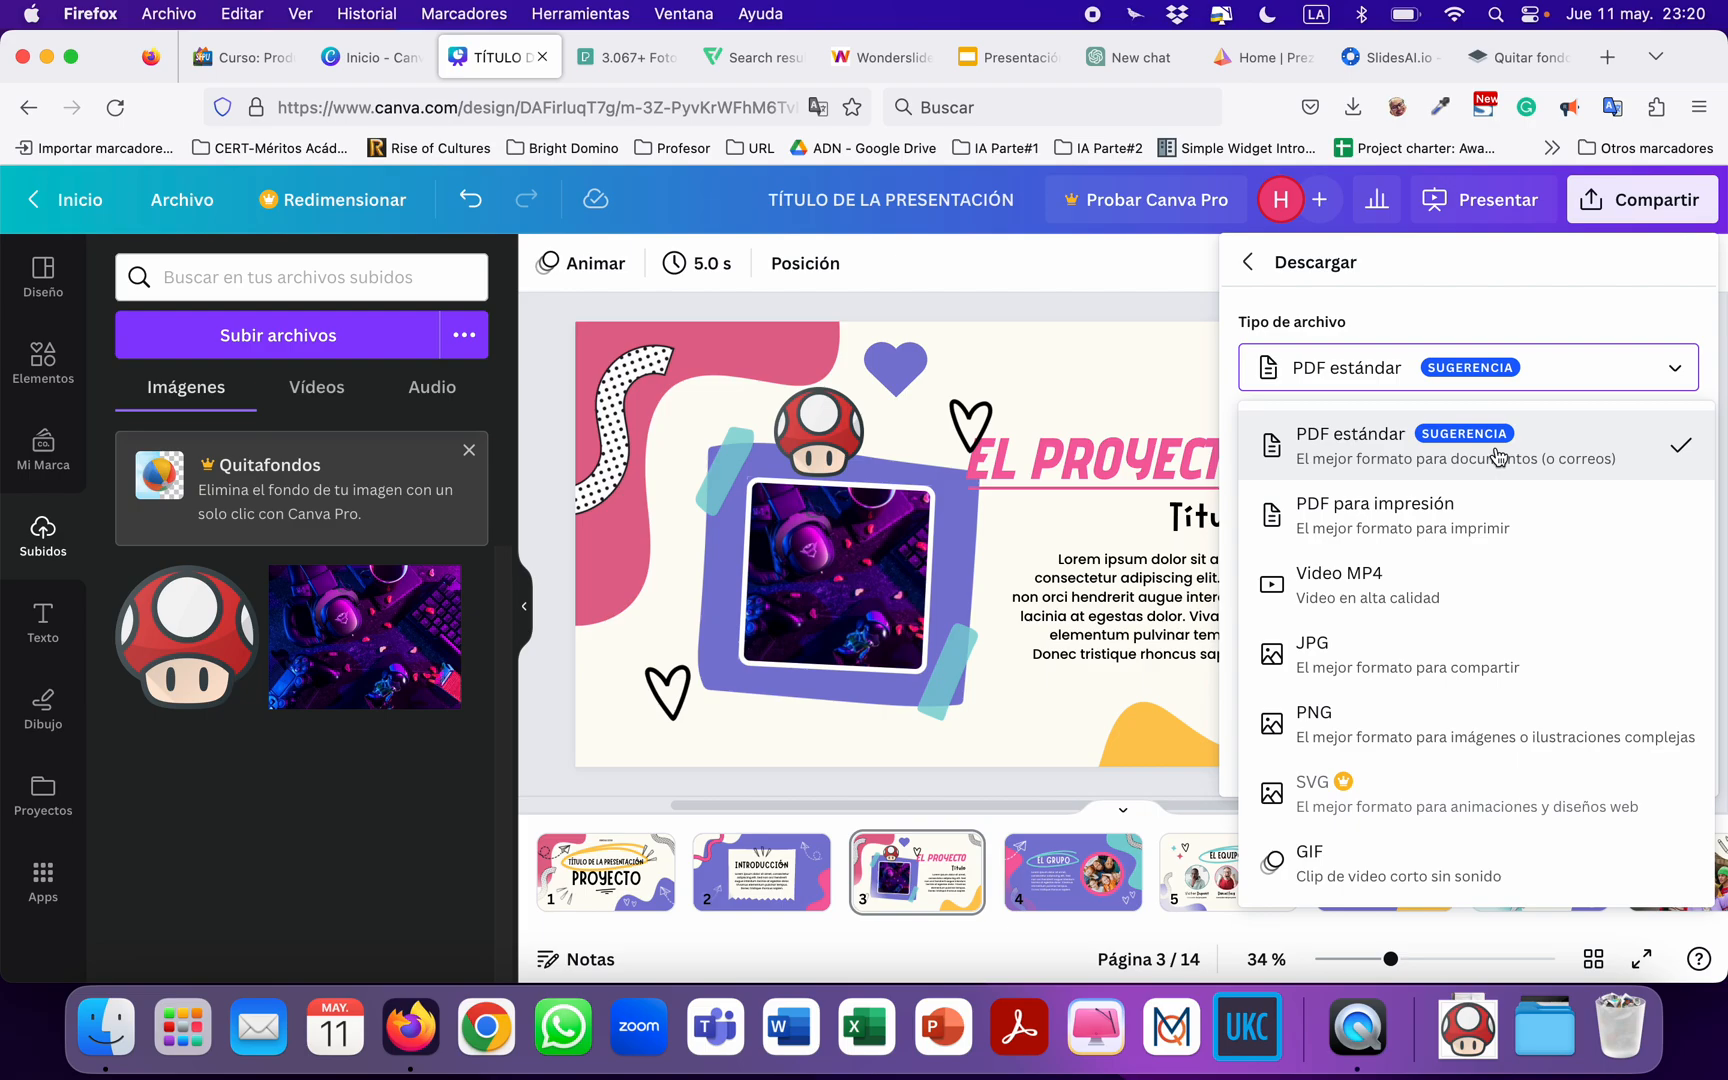
{"action": "left_click", "coordinate": [1535, 460]}
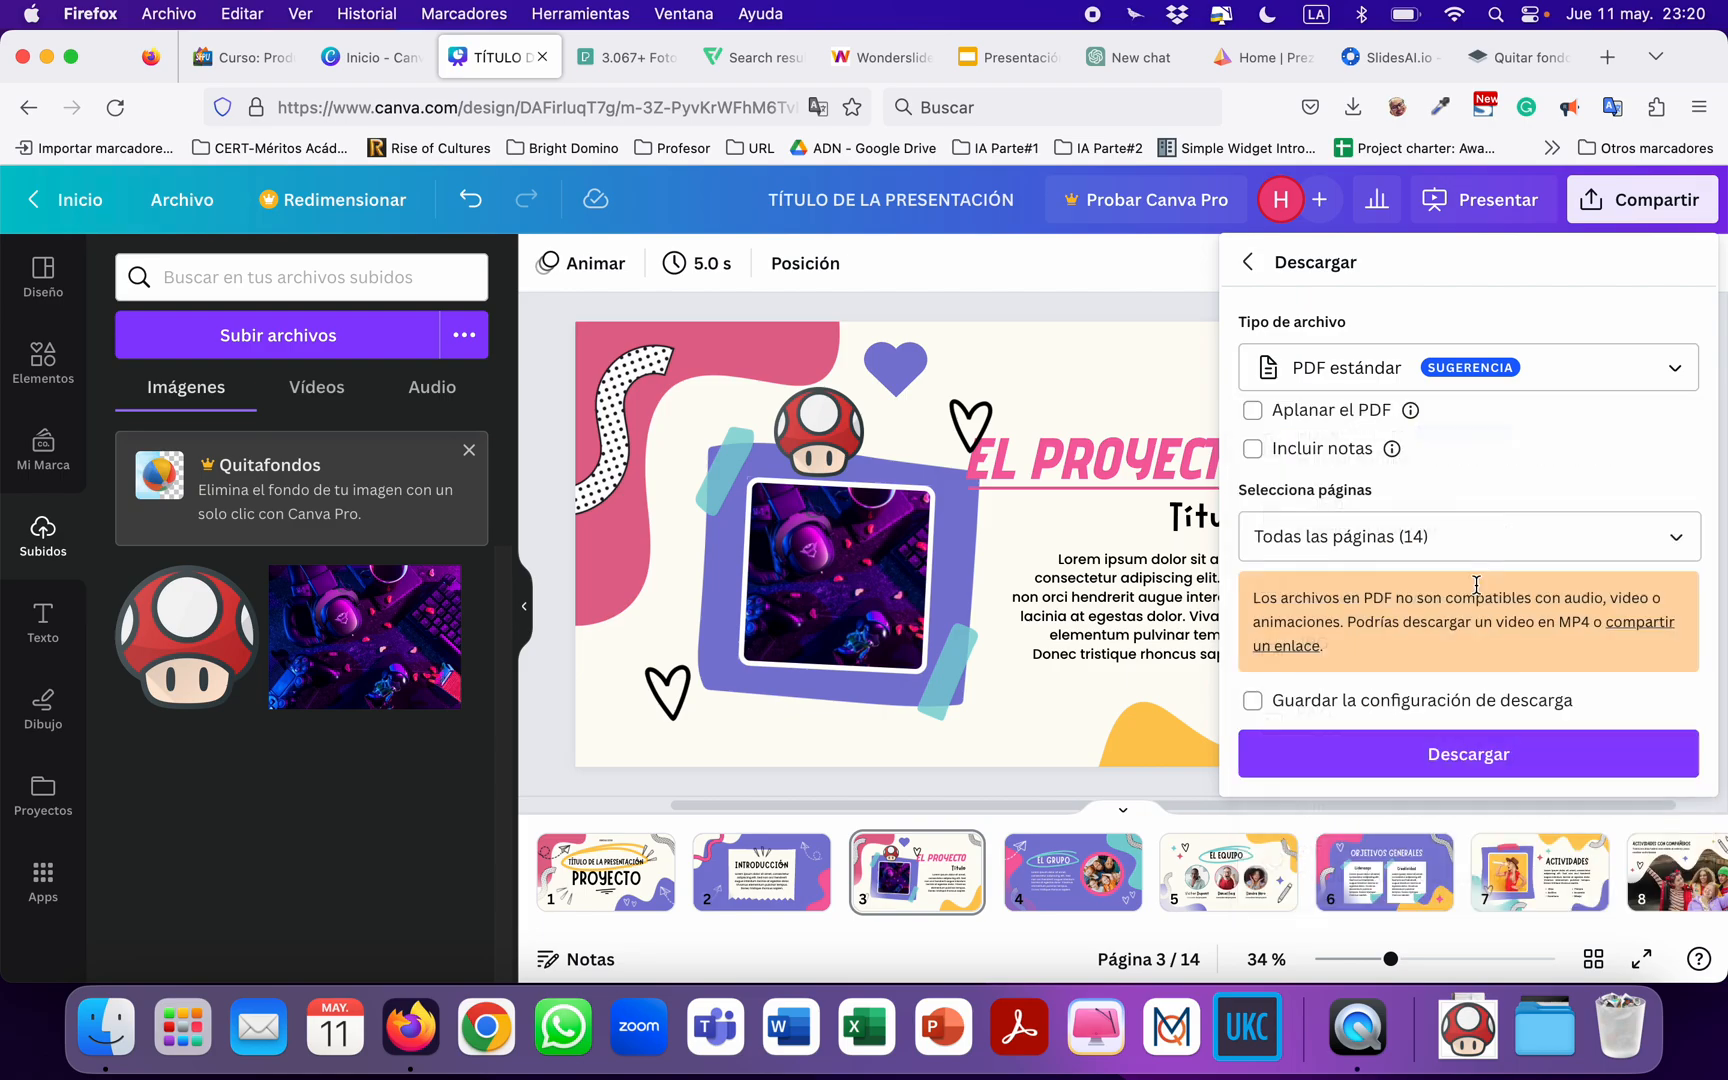
{"action": "left_click", "coordinate": [1468, 754]}
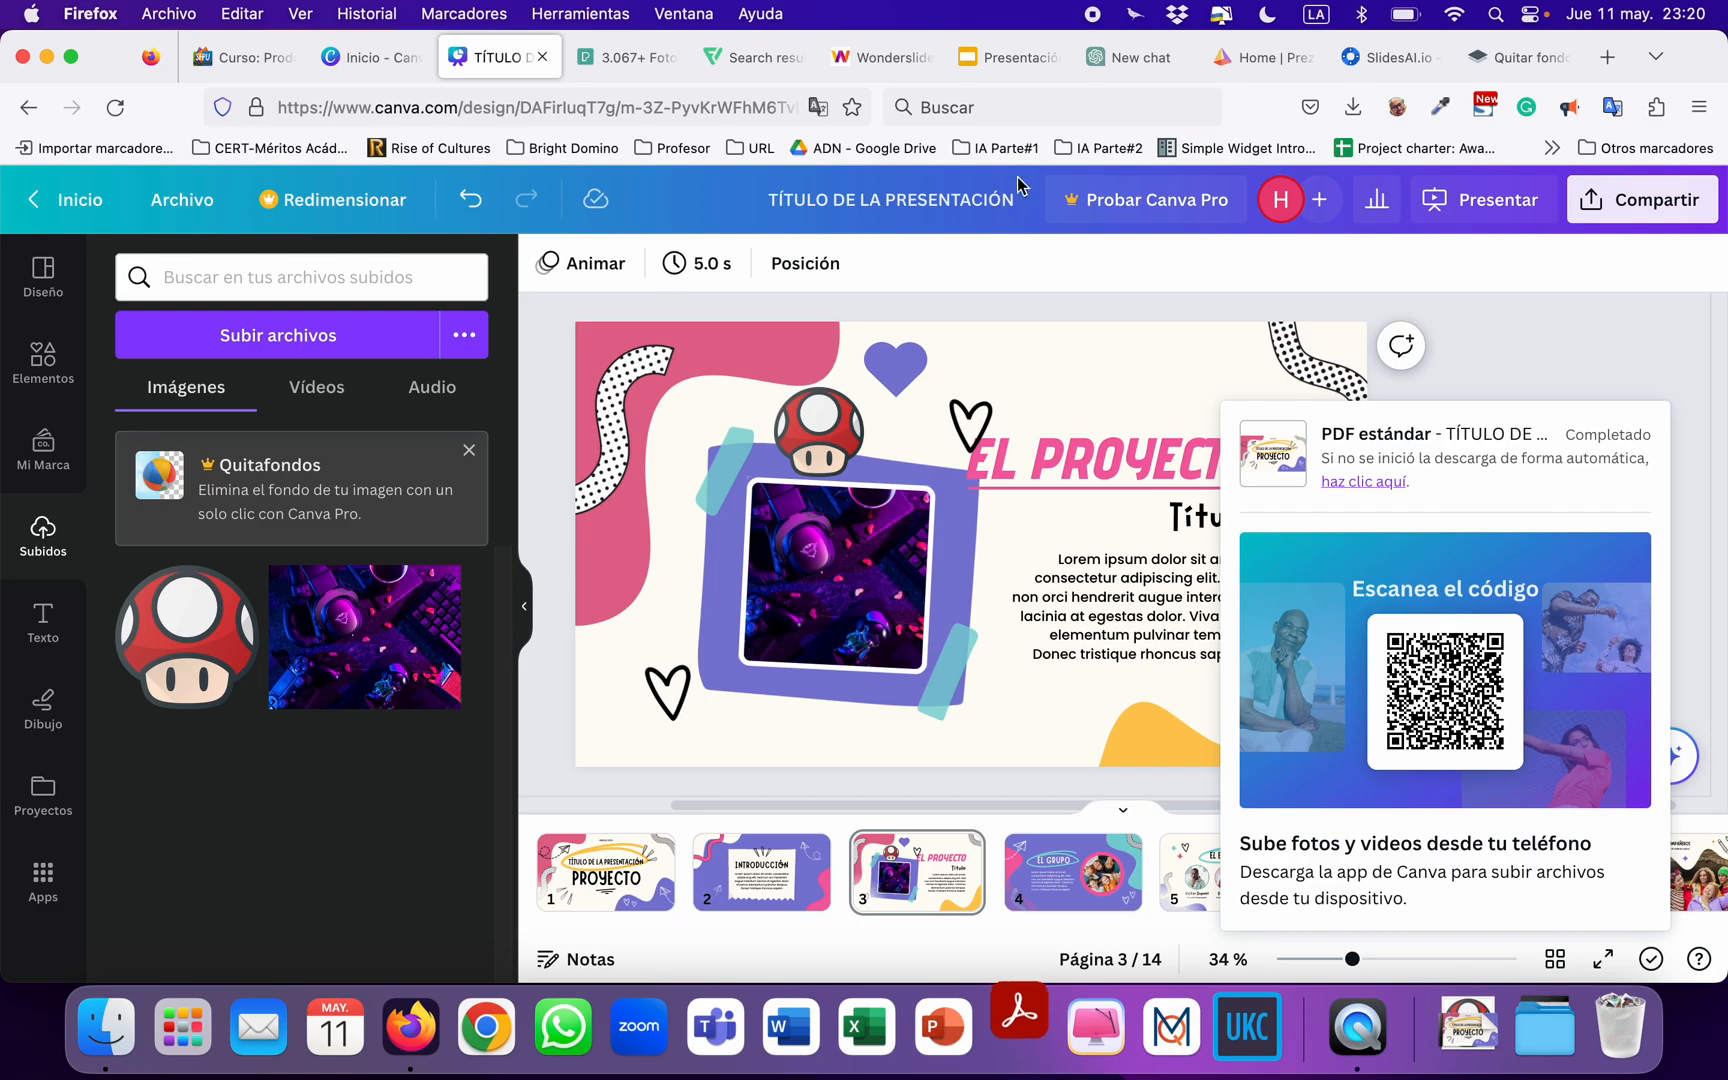
Switch to Acrobat Reader and open the downloaded TÍTULO DE LA PRESENTACIÓN.pdf from the Descargas folder.
{"action": "left_click", "coordinate": [1040, 1055]}
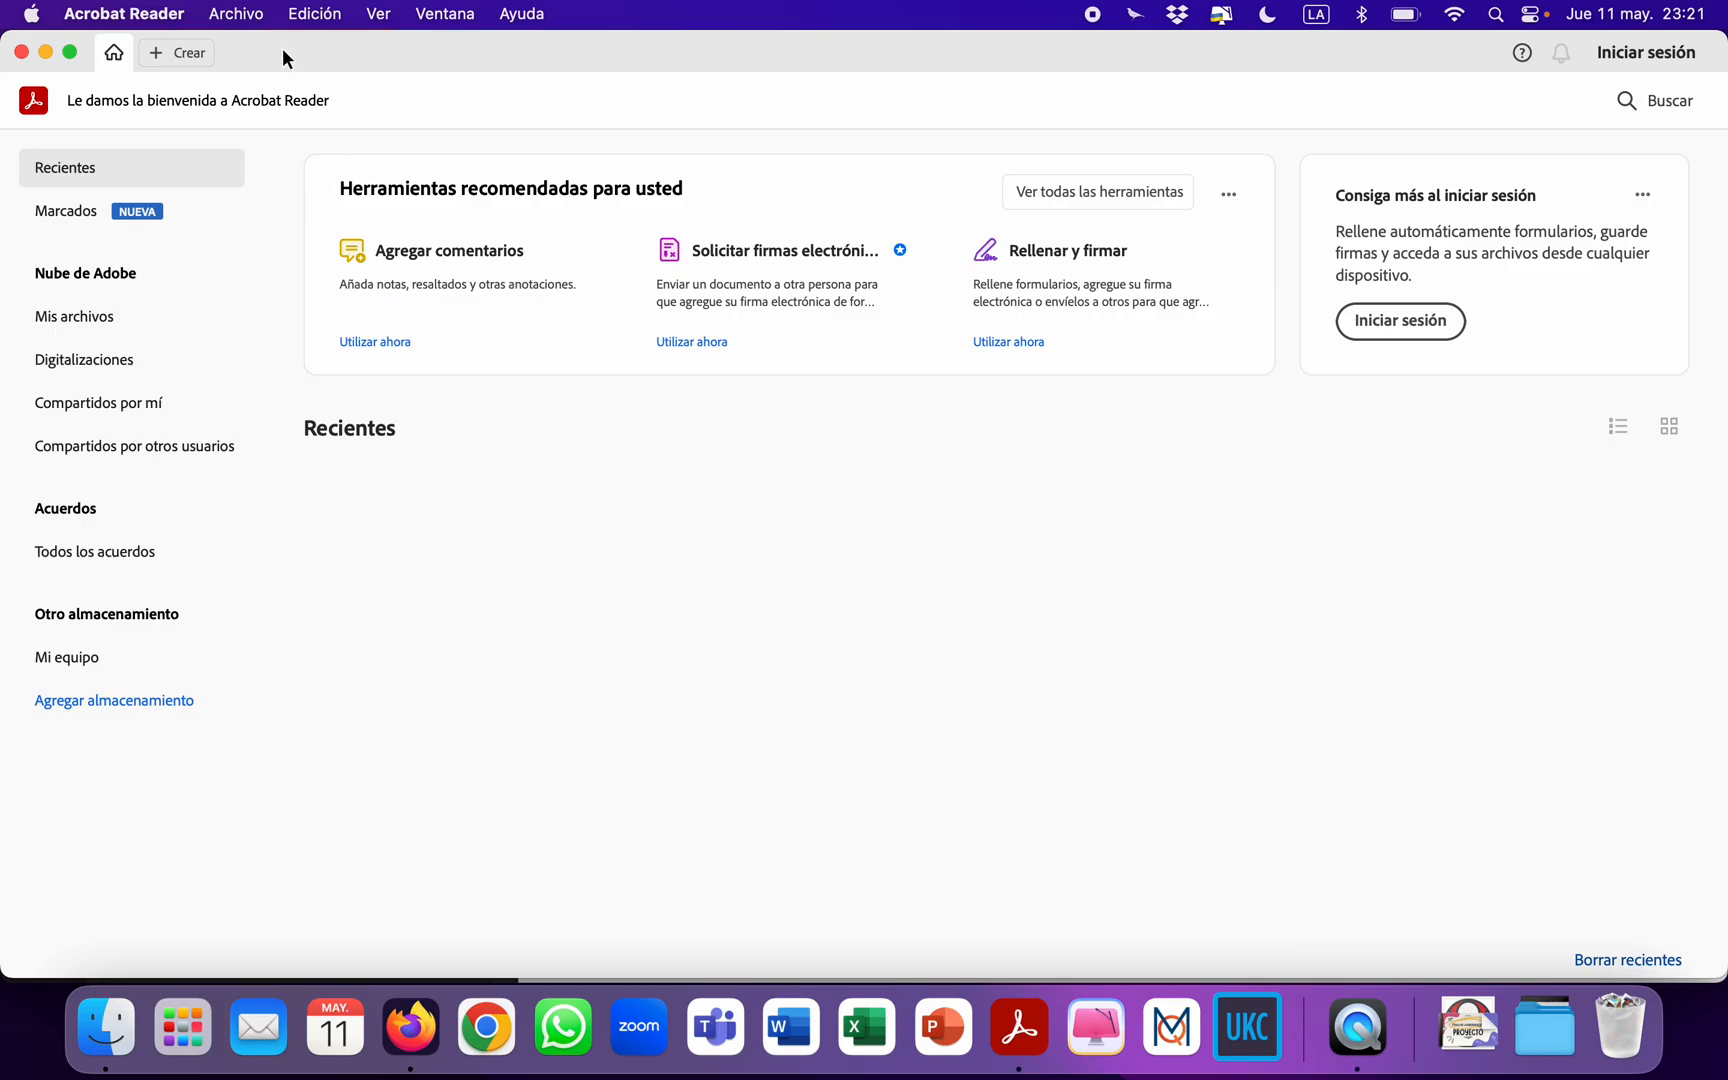
{"action": "left_click", "coordinate": [233, 14]}
{"action": "left_click", "coordinate": [240, 47]}
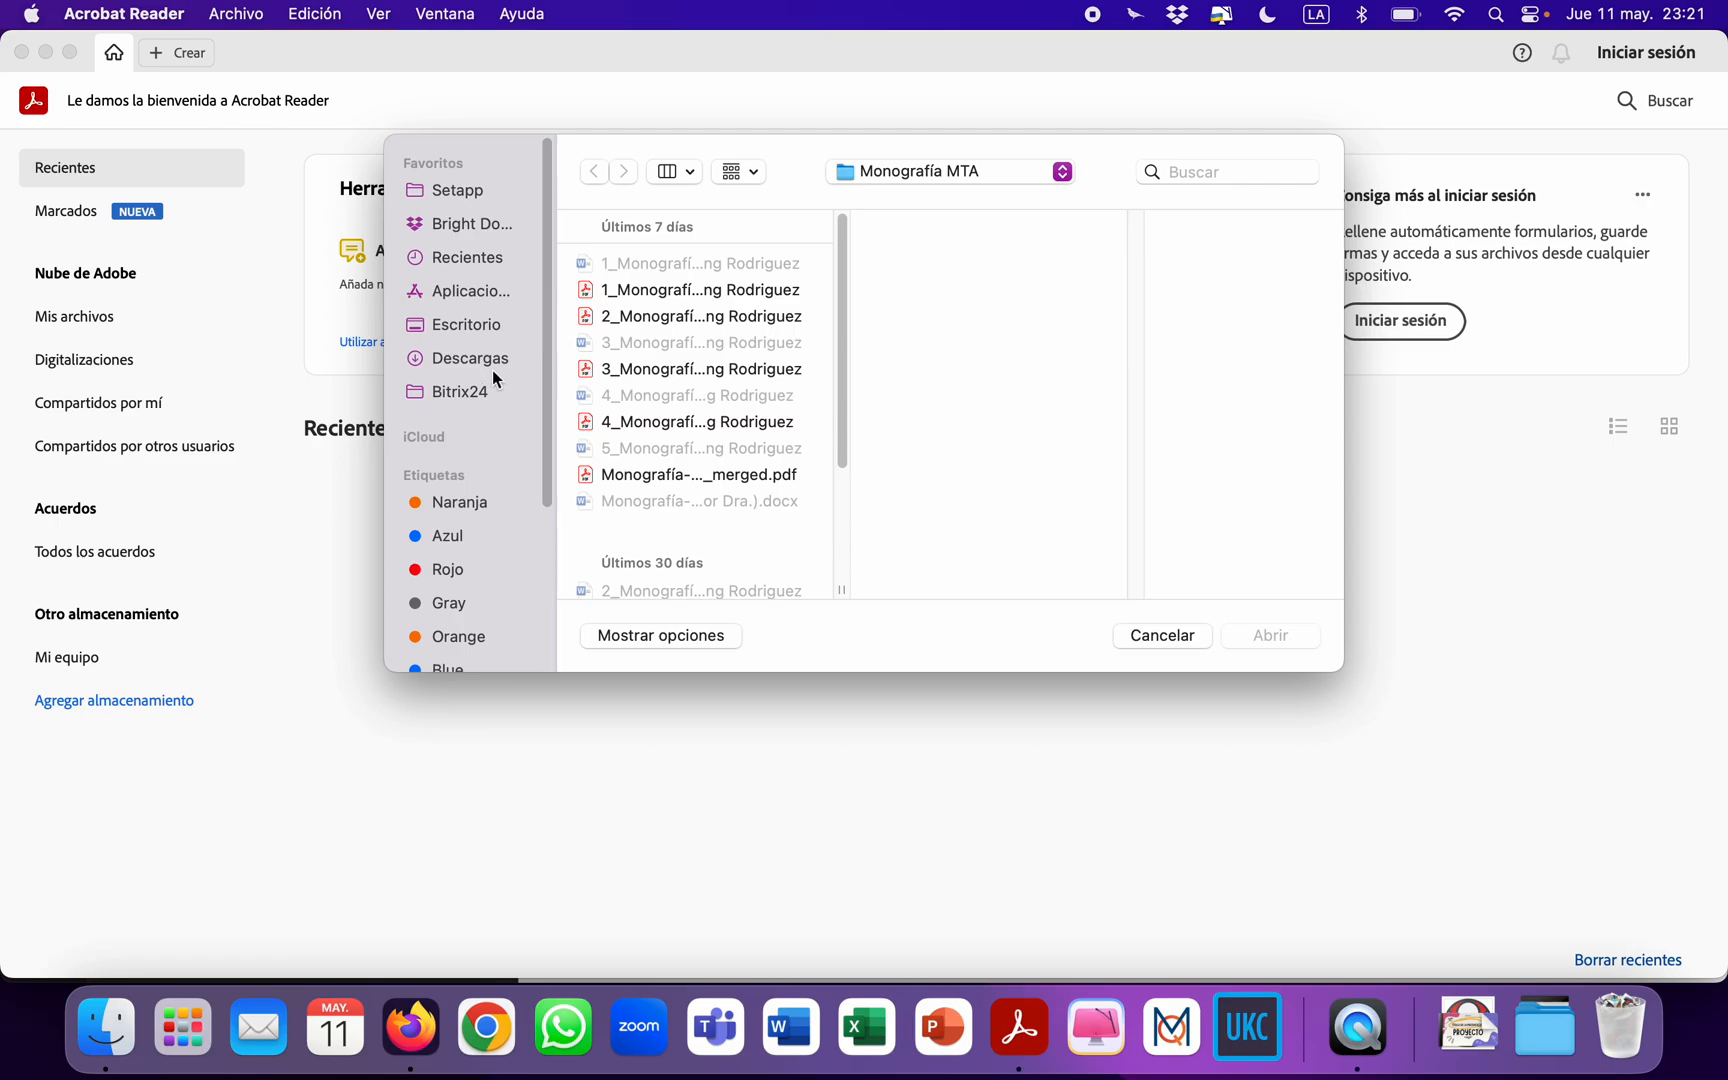
{"action": "left_click", "coordinate": [491, 366]}
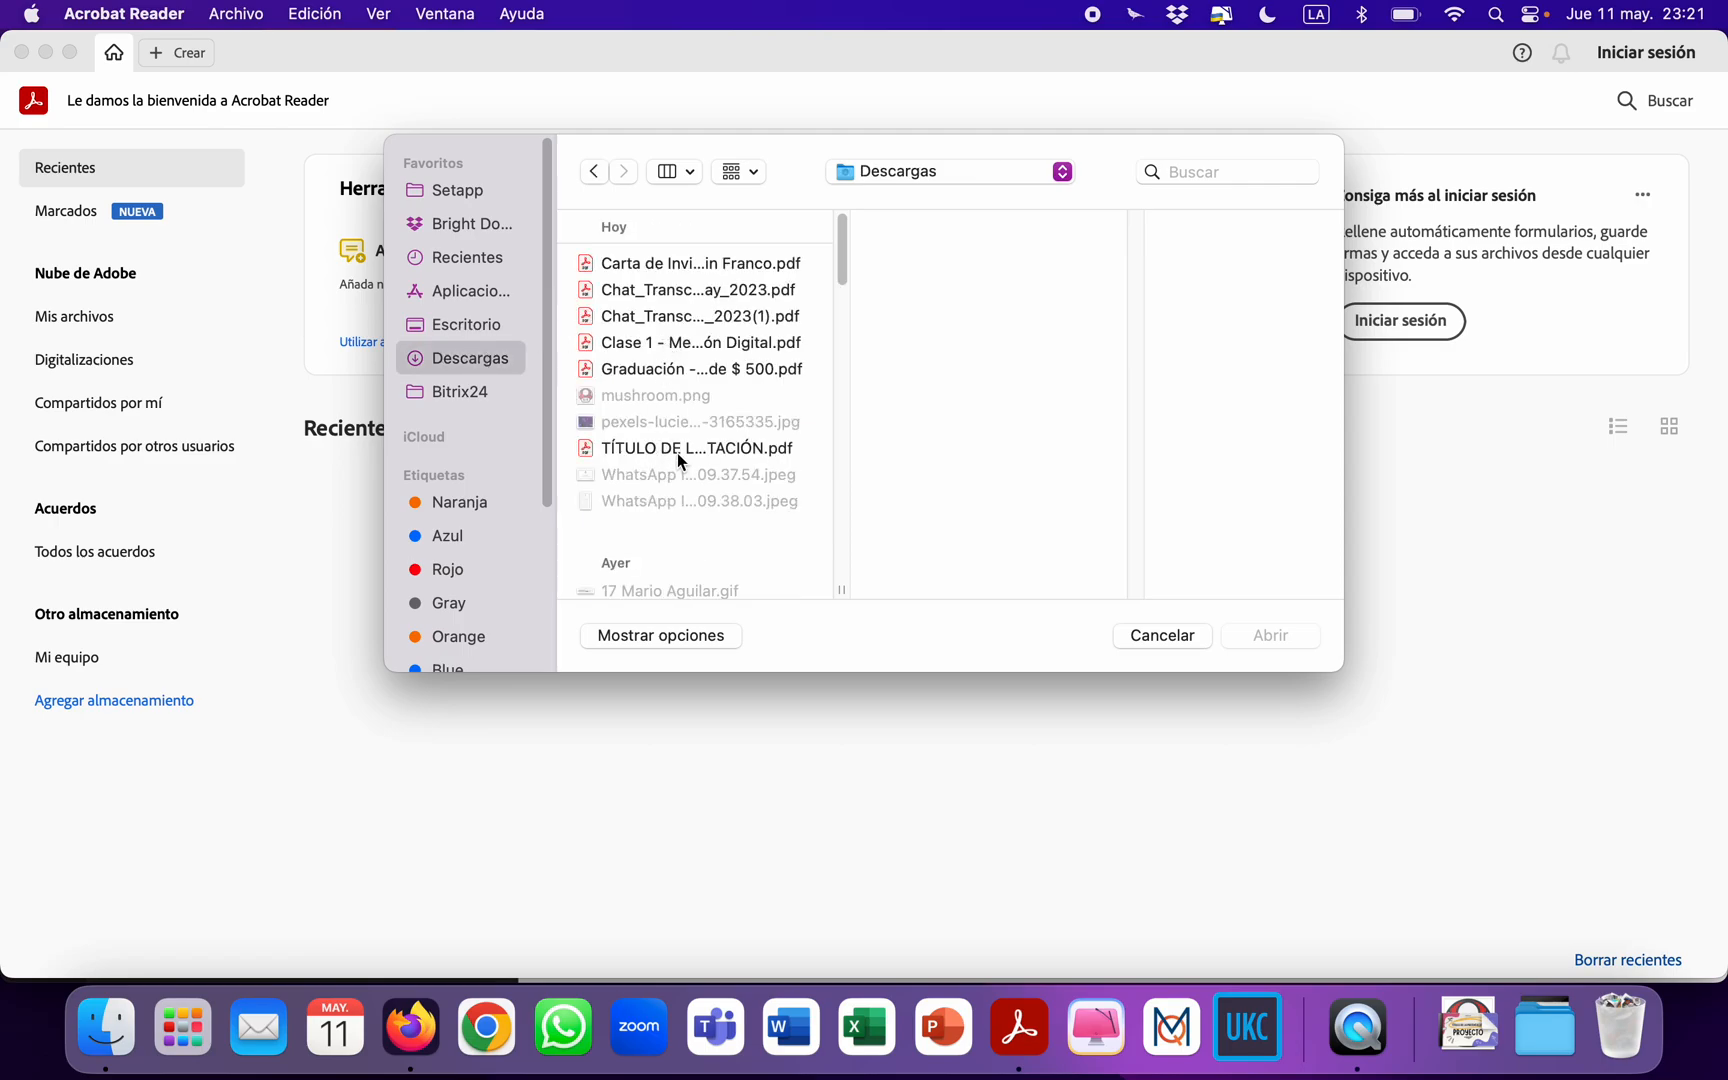
{"action": "left_click", "coordinate": [679, 453]}
{"action": "left_click", "coordinate": [1266, 642]}
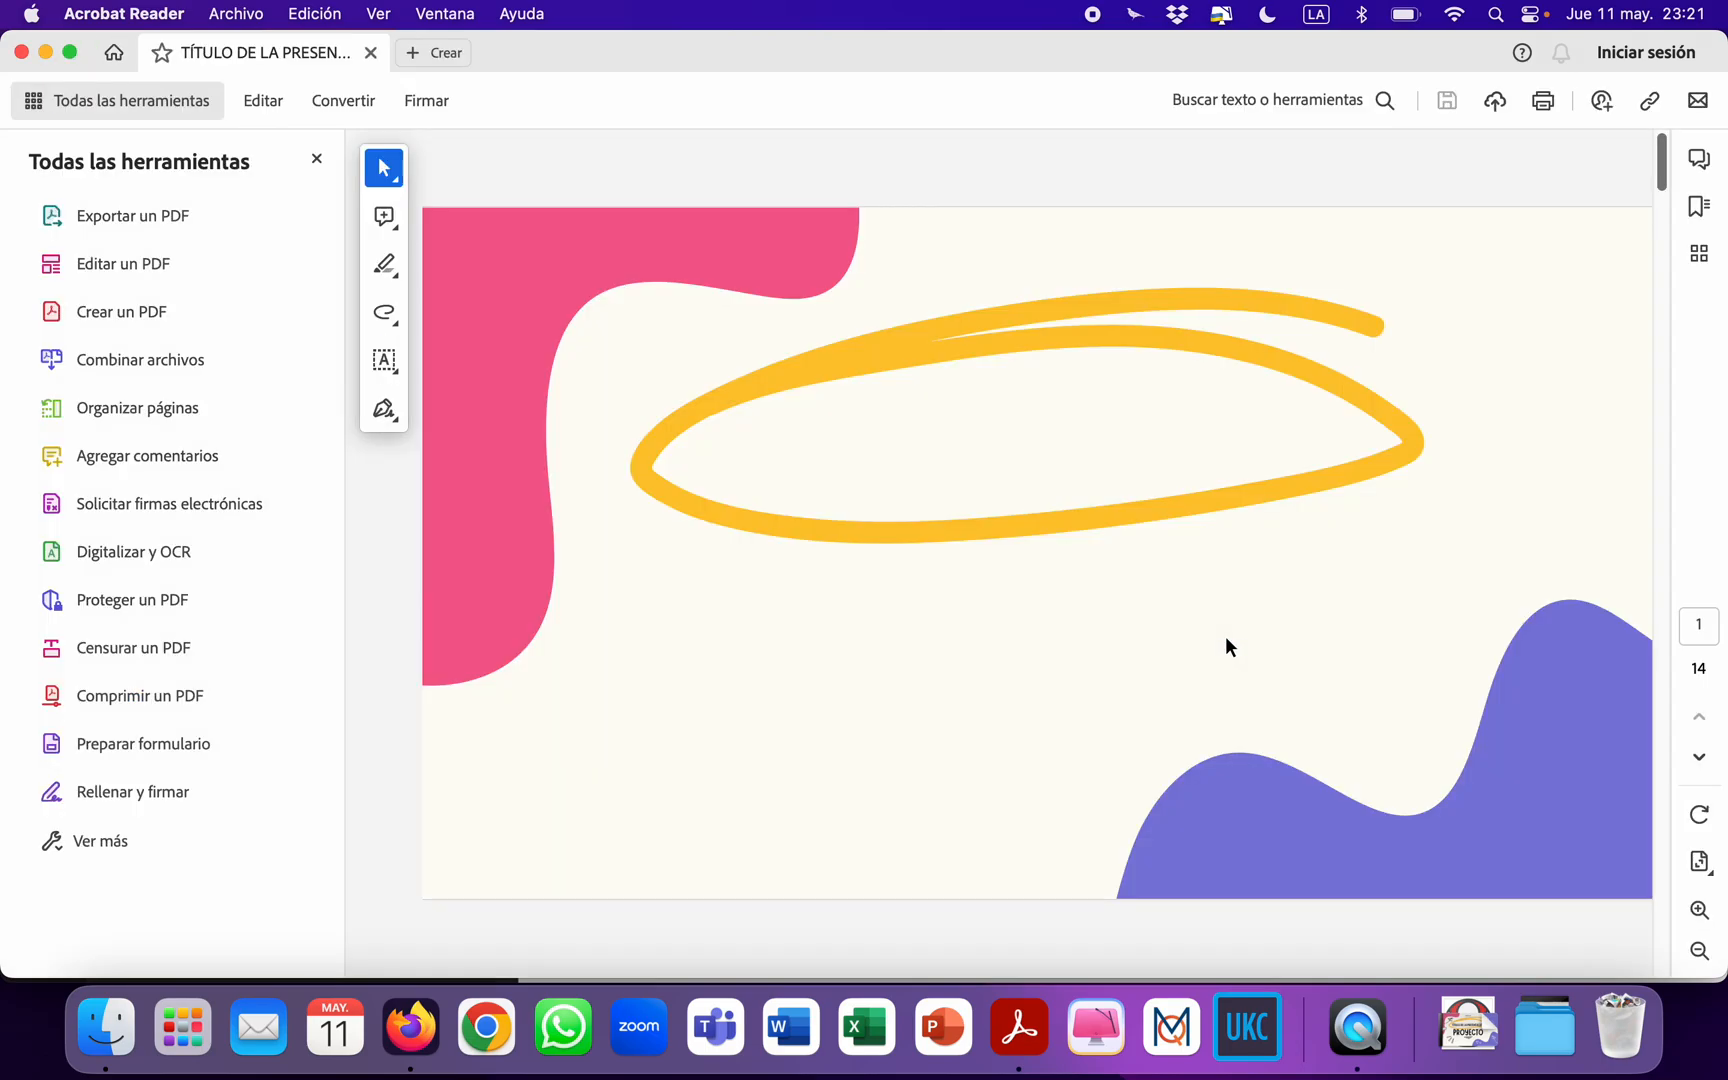
View the PDF's first page in full screen without the tools pane, and return to the Canva presentation, dismissing its download notice.
{"action": "left_click", "coordinate": [315, 163]}
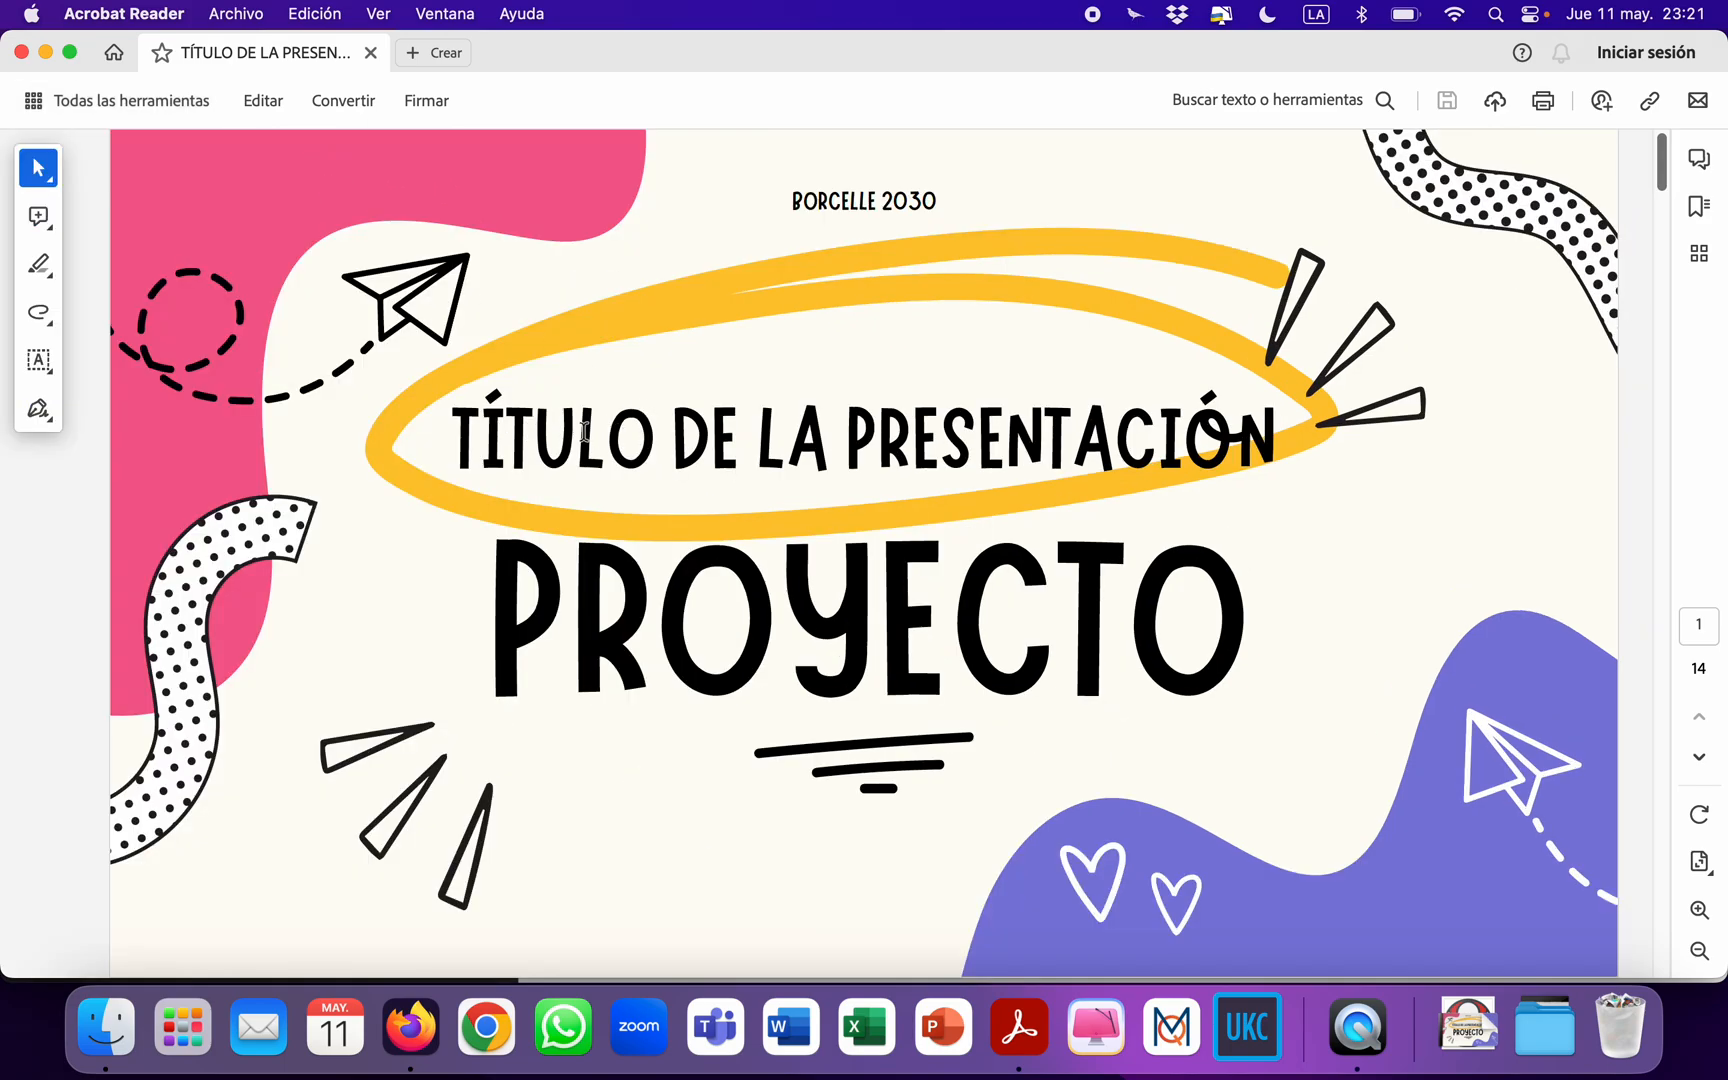
{"action": "key", "text": "super+l"}
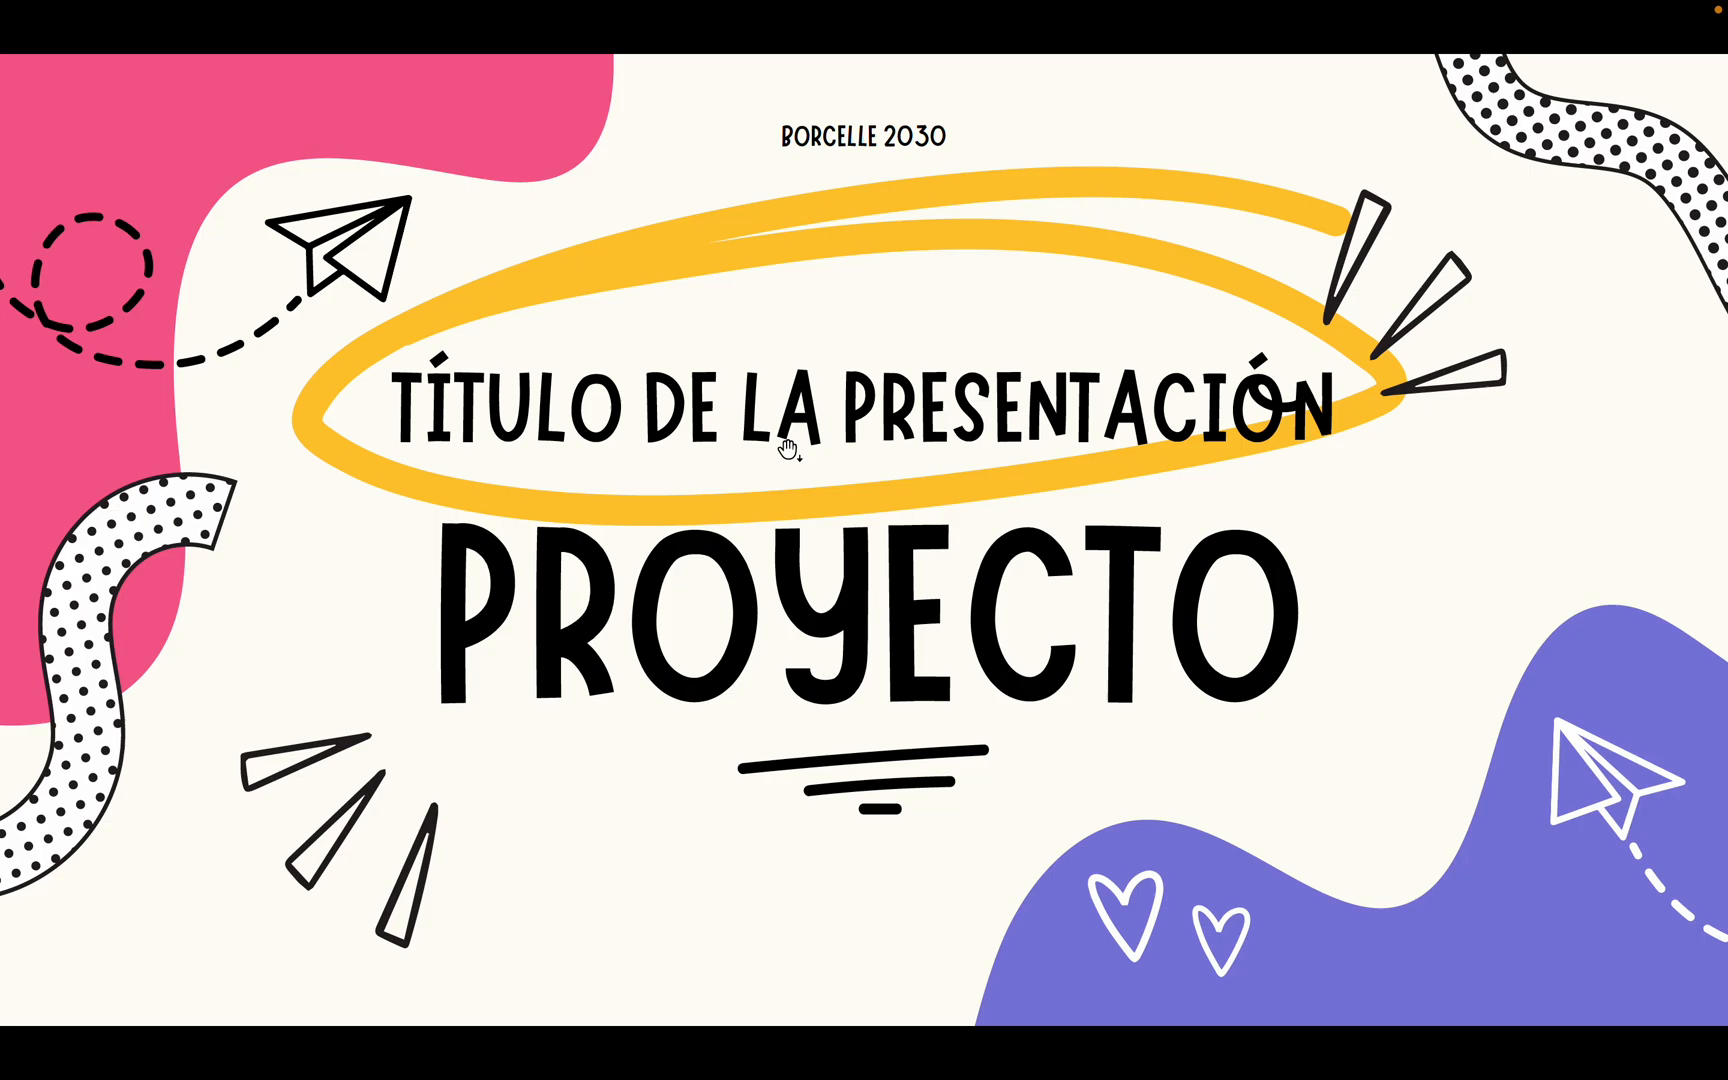
{"action": "key", "text": "Escape"}
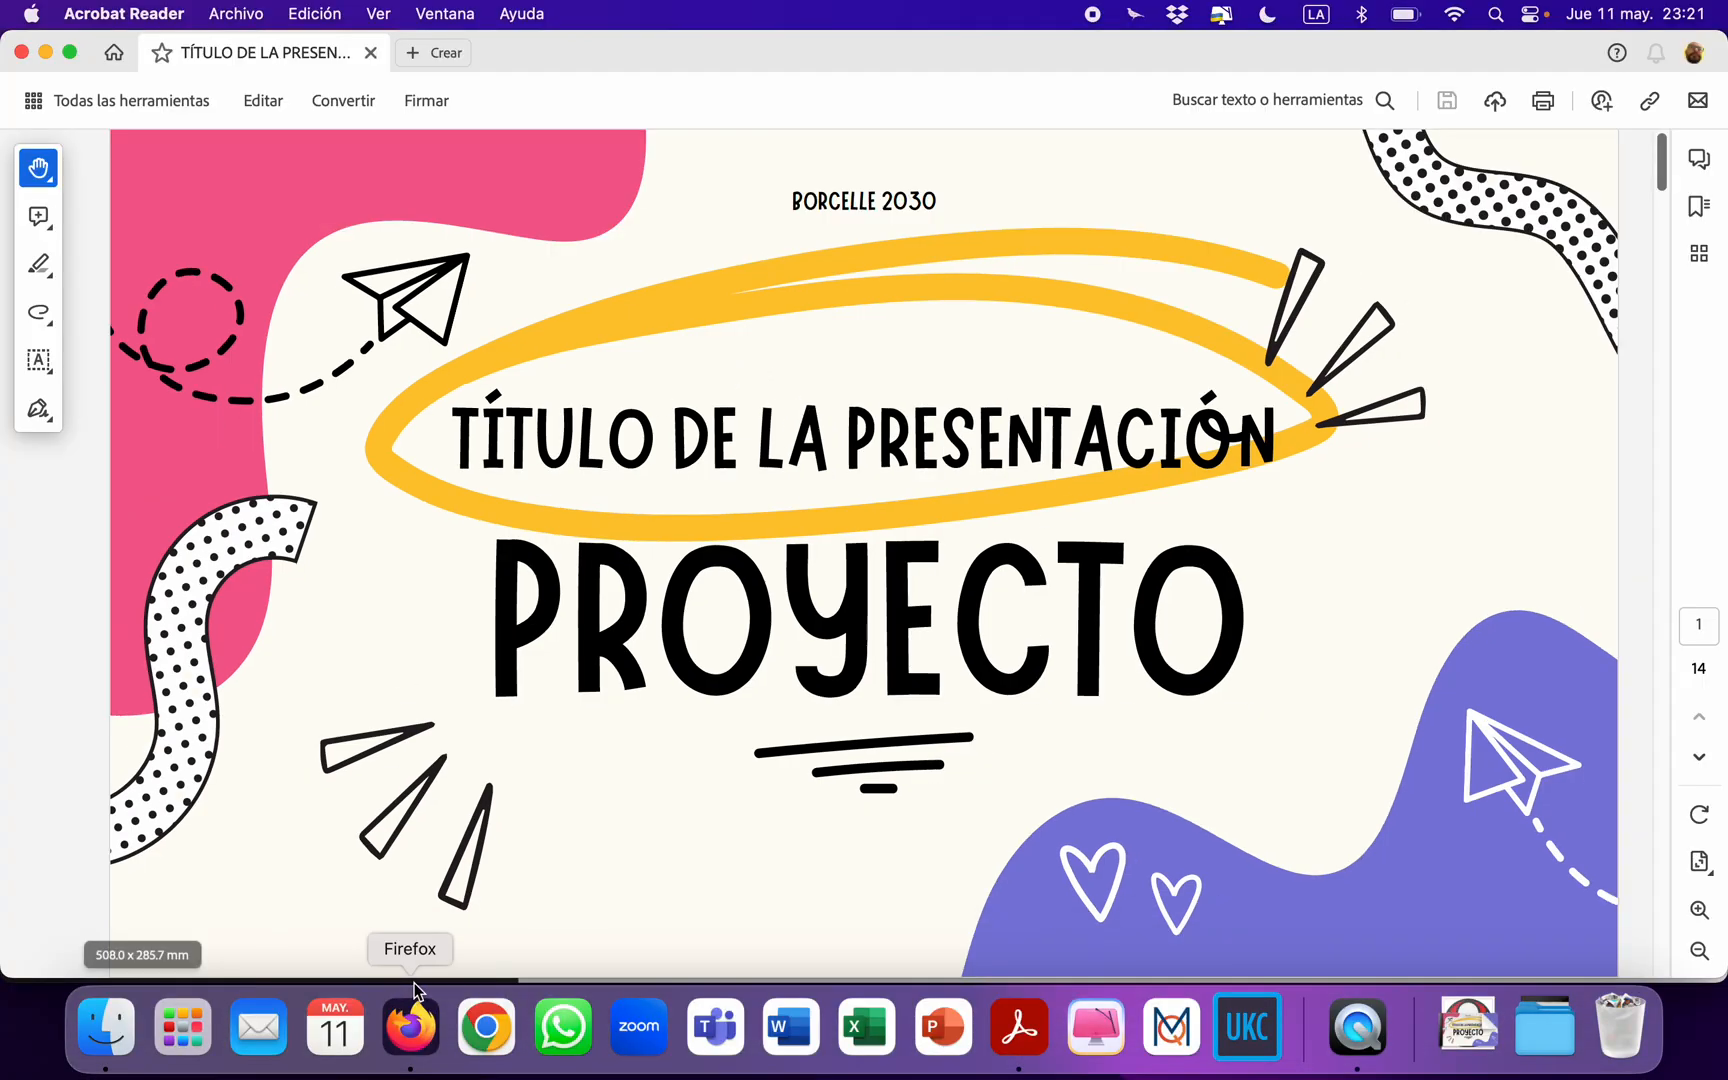
{"action": "left_click", "coordinate": [410, 1027]}
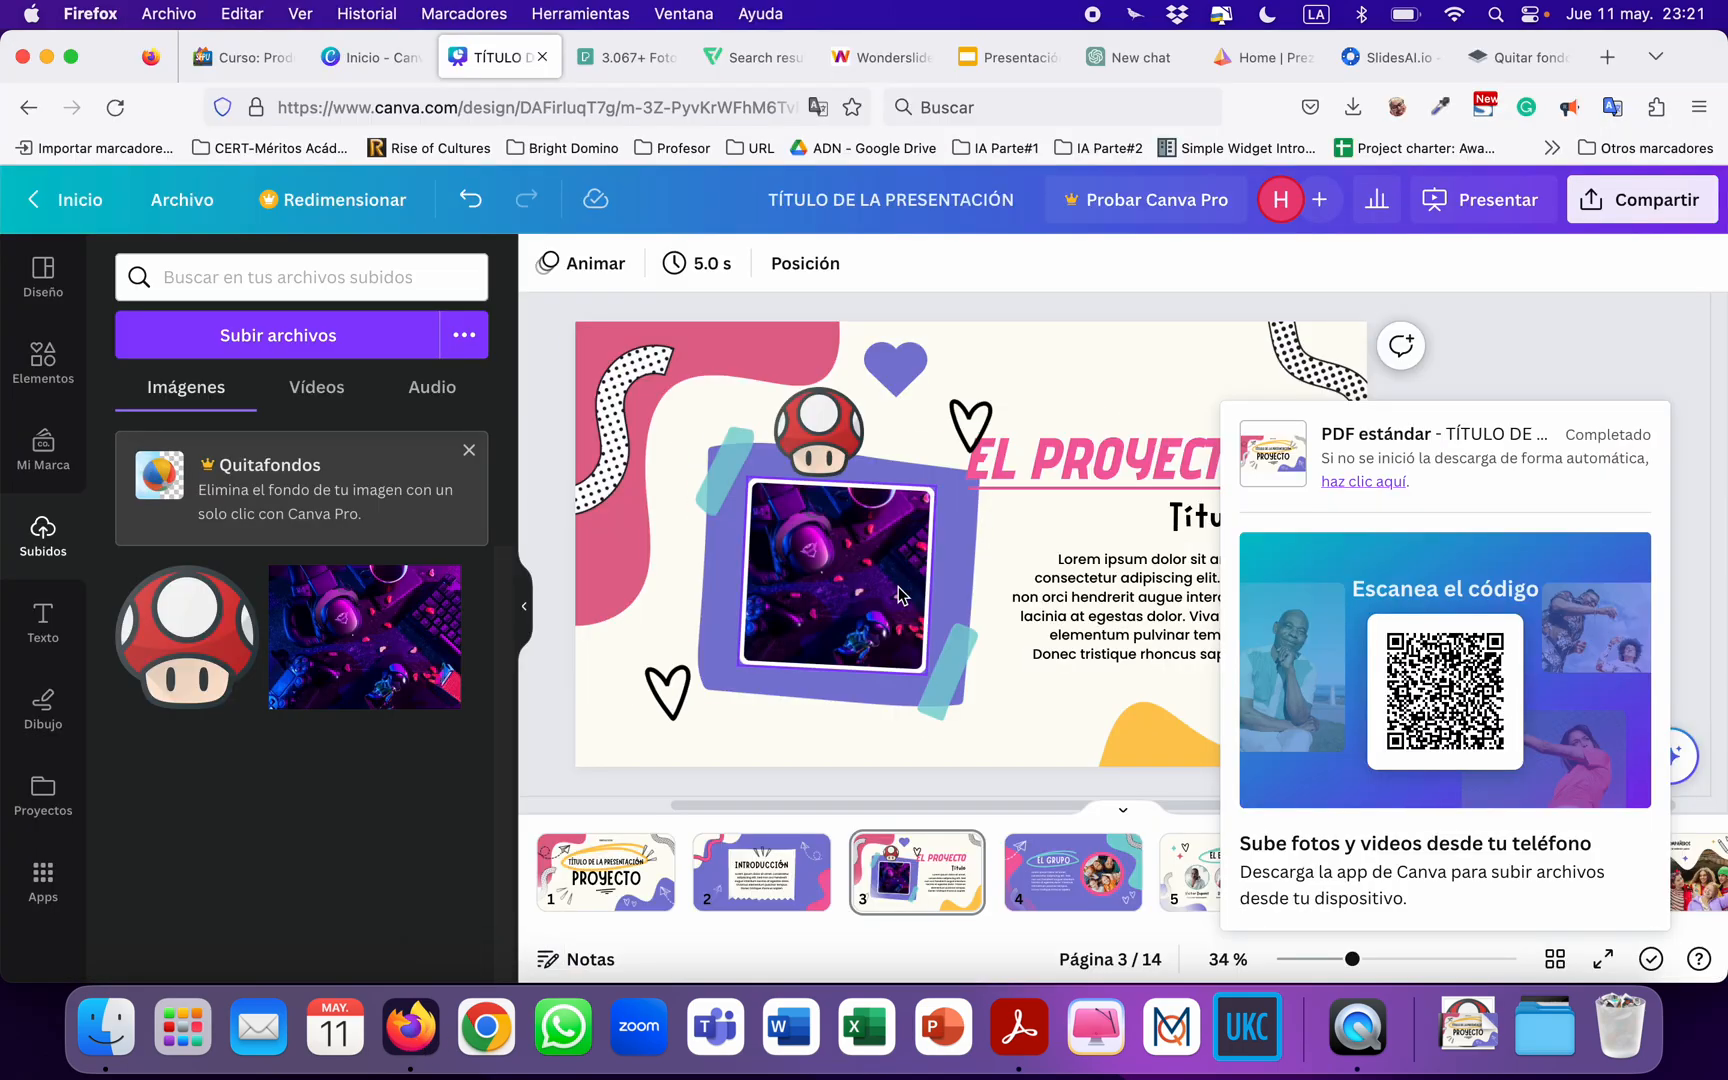
{"action": "left_click", "coordinate": [1534, 343]}
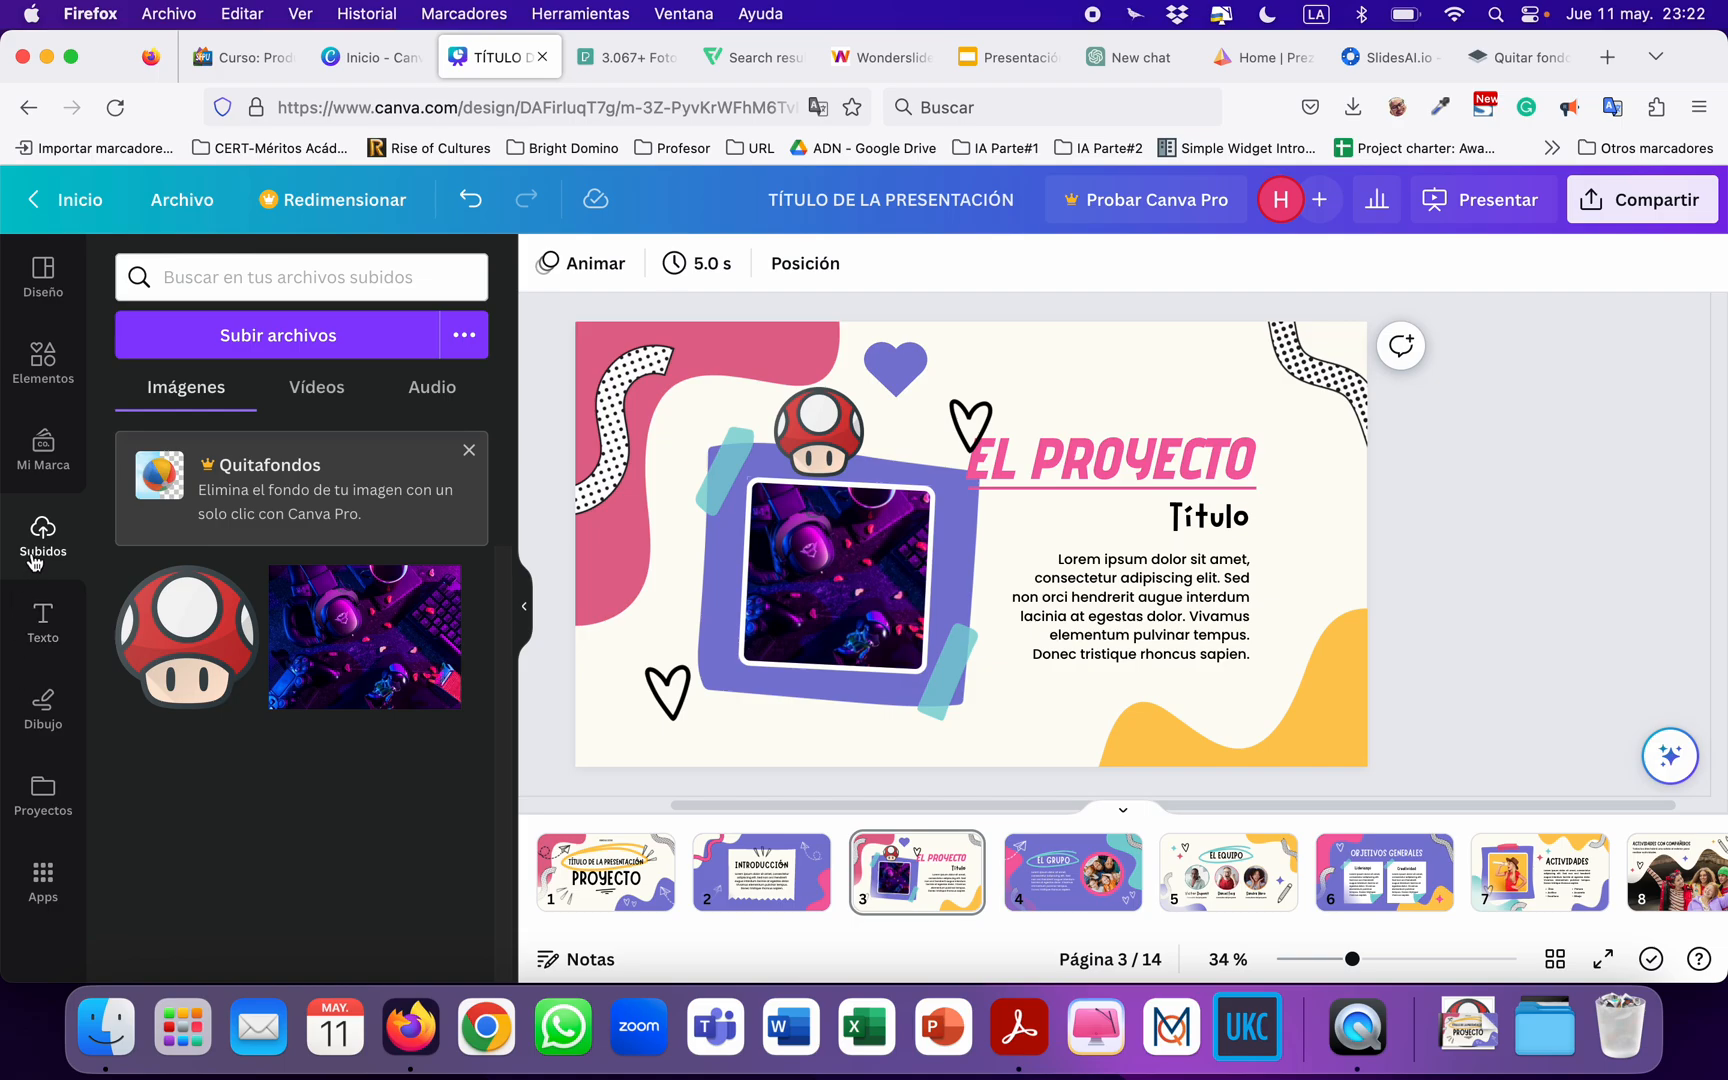
Upload the portrait photo Untitled design.png from Descargas to the Canva image uploads.
{"action": "left_click", "coordinate": [272, 335]}
{"action": "scroll", "coordinate": [620, 490], "scroll_direction": "down", "scroll_amount": 10}
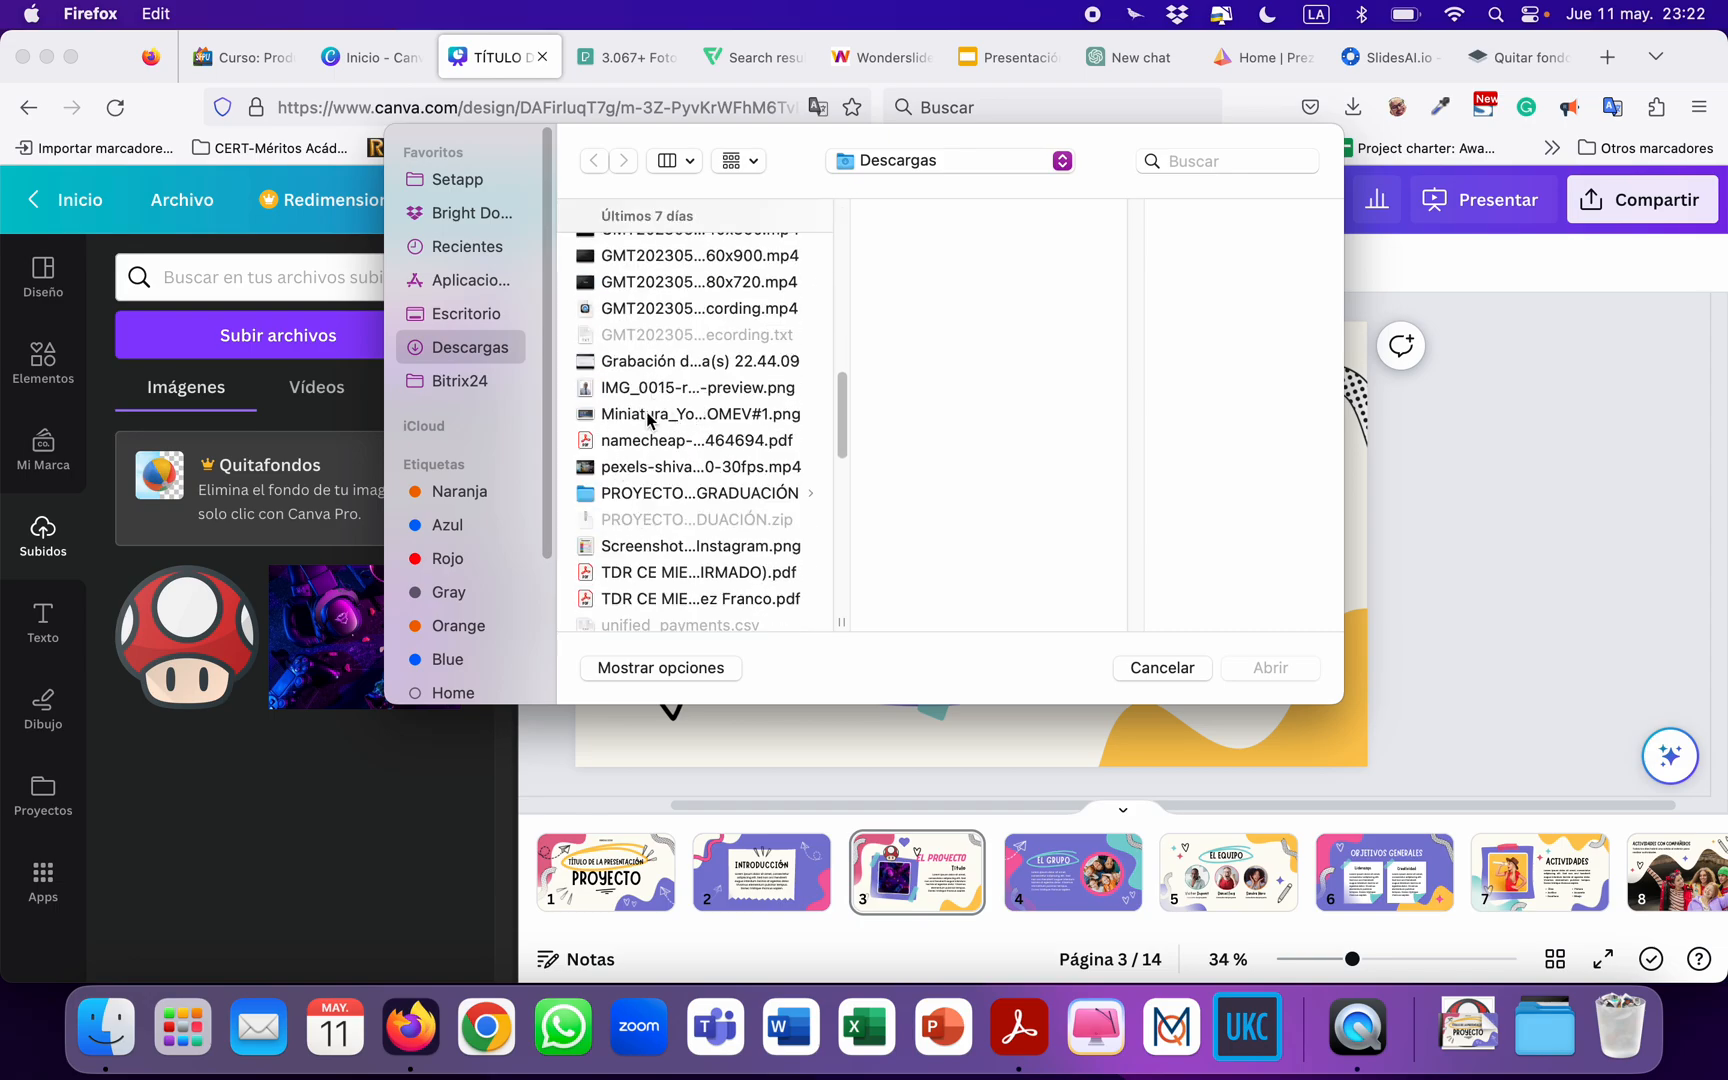
{"action": "left_click", "coordinate": [648, 418]}
{"action": "left_click", "coordinate": [666, 390]}
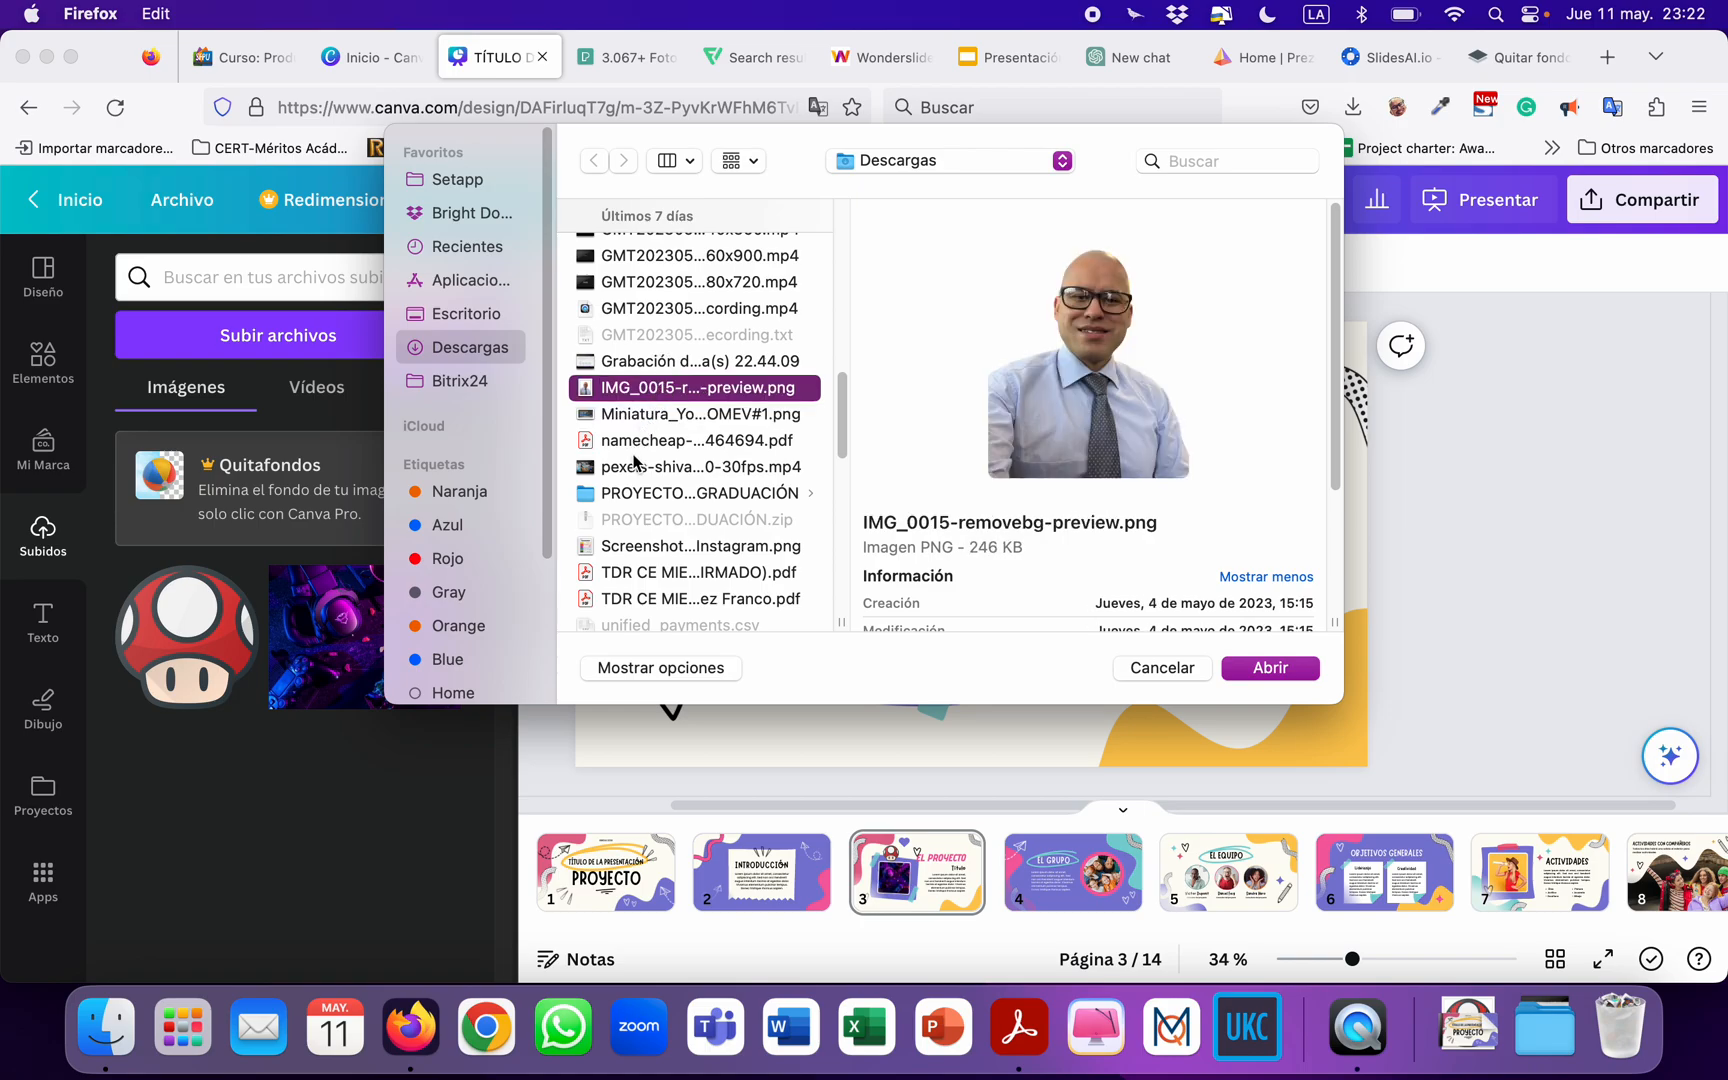
{"action": "left_click", "coordinate": [634, 464]}
{"action": "scroll", "coordinate": [660, 450], "scroll_direction": "down", "scroll_amount": 5}
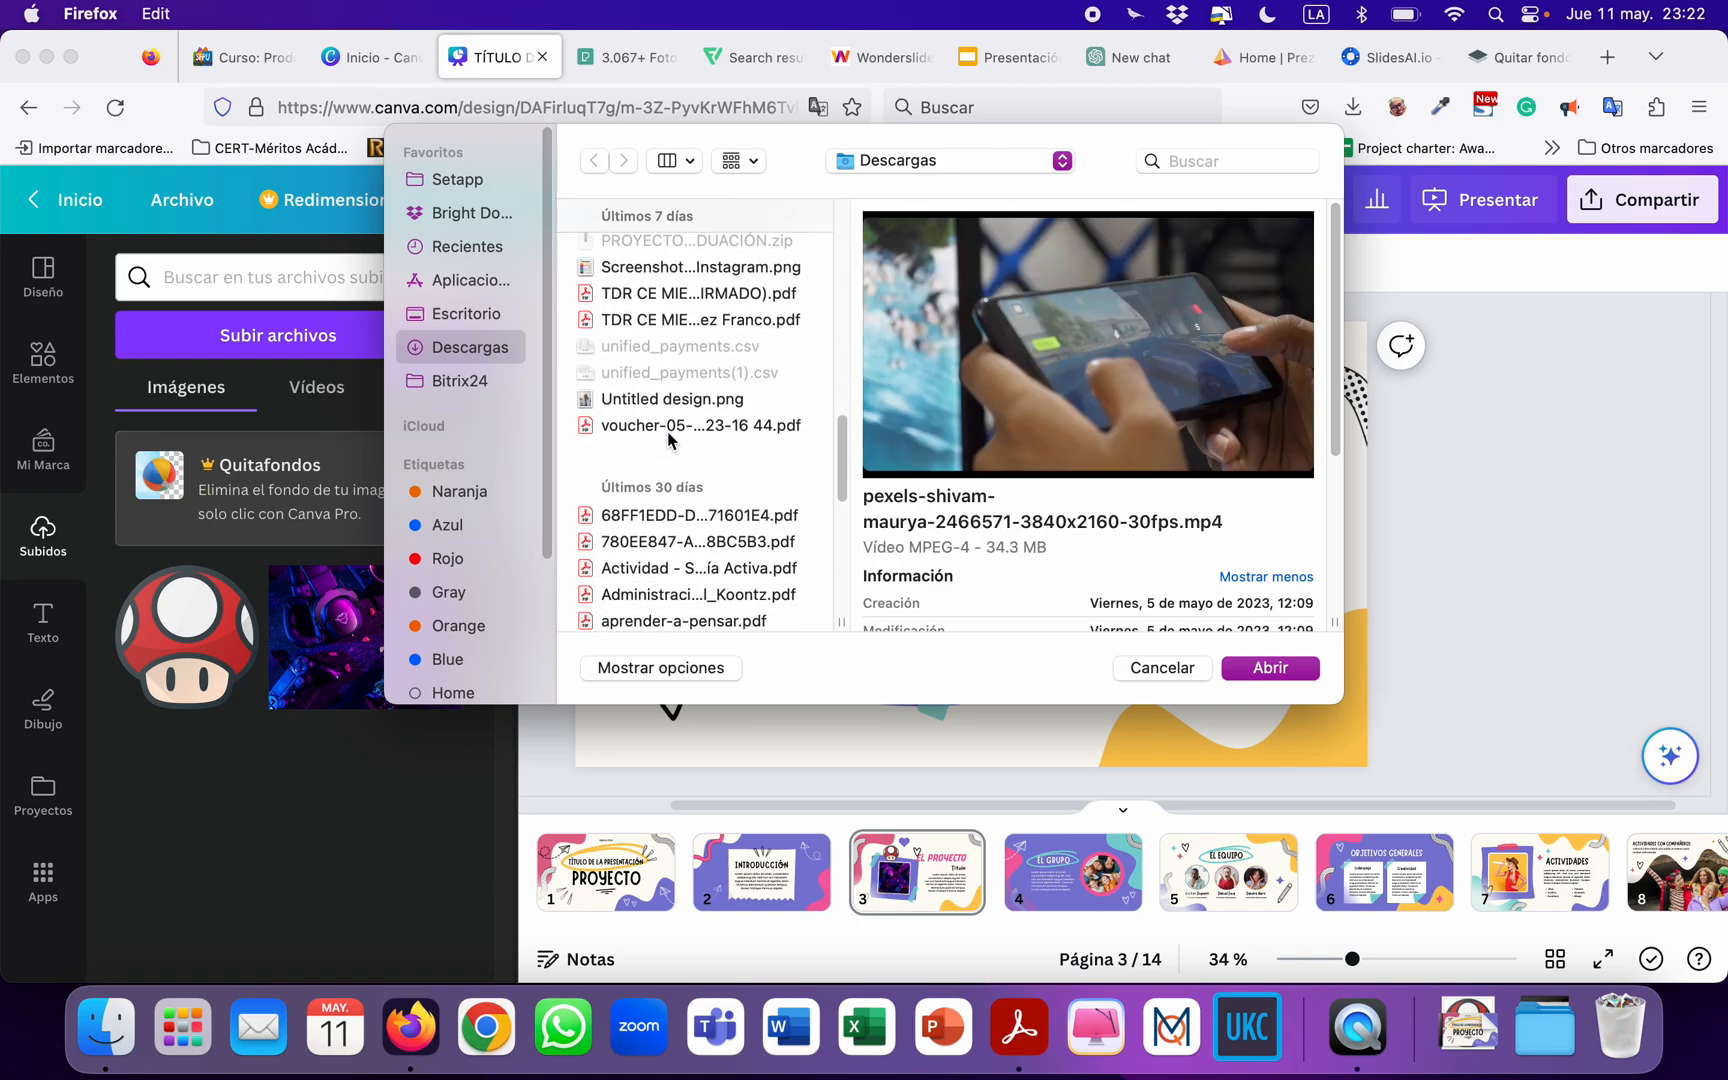
{"action": "scroll", "coordinate": [668, 440], "scroll_direction": "down", "scroll_amount": 1}
{"action": "left_click", "coordinate": [620, 370]}
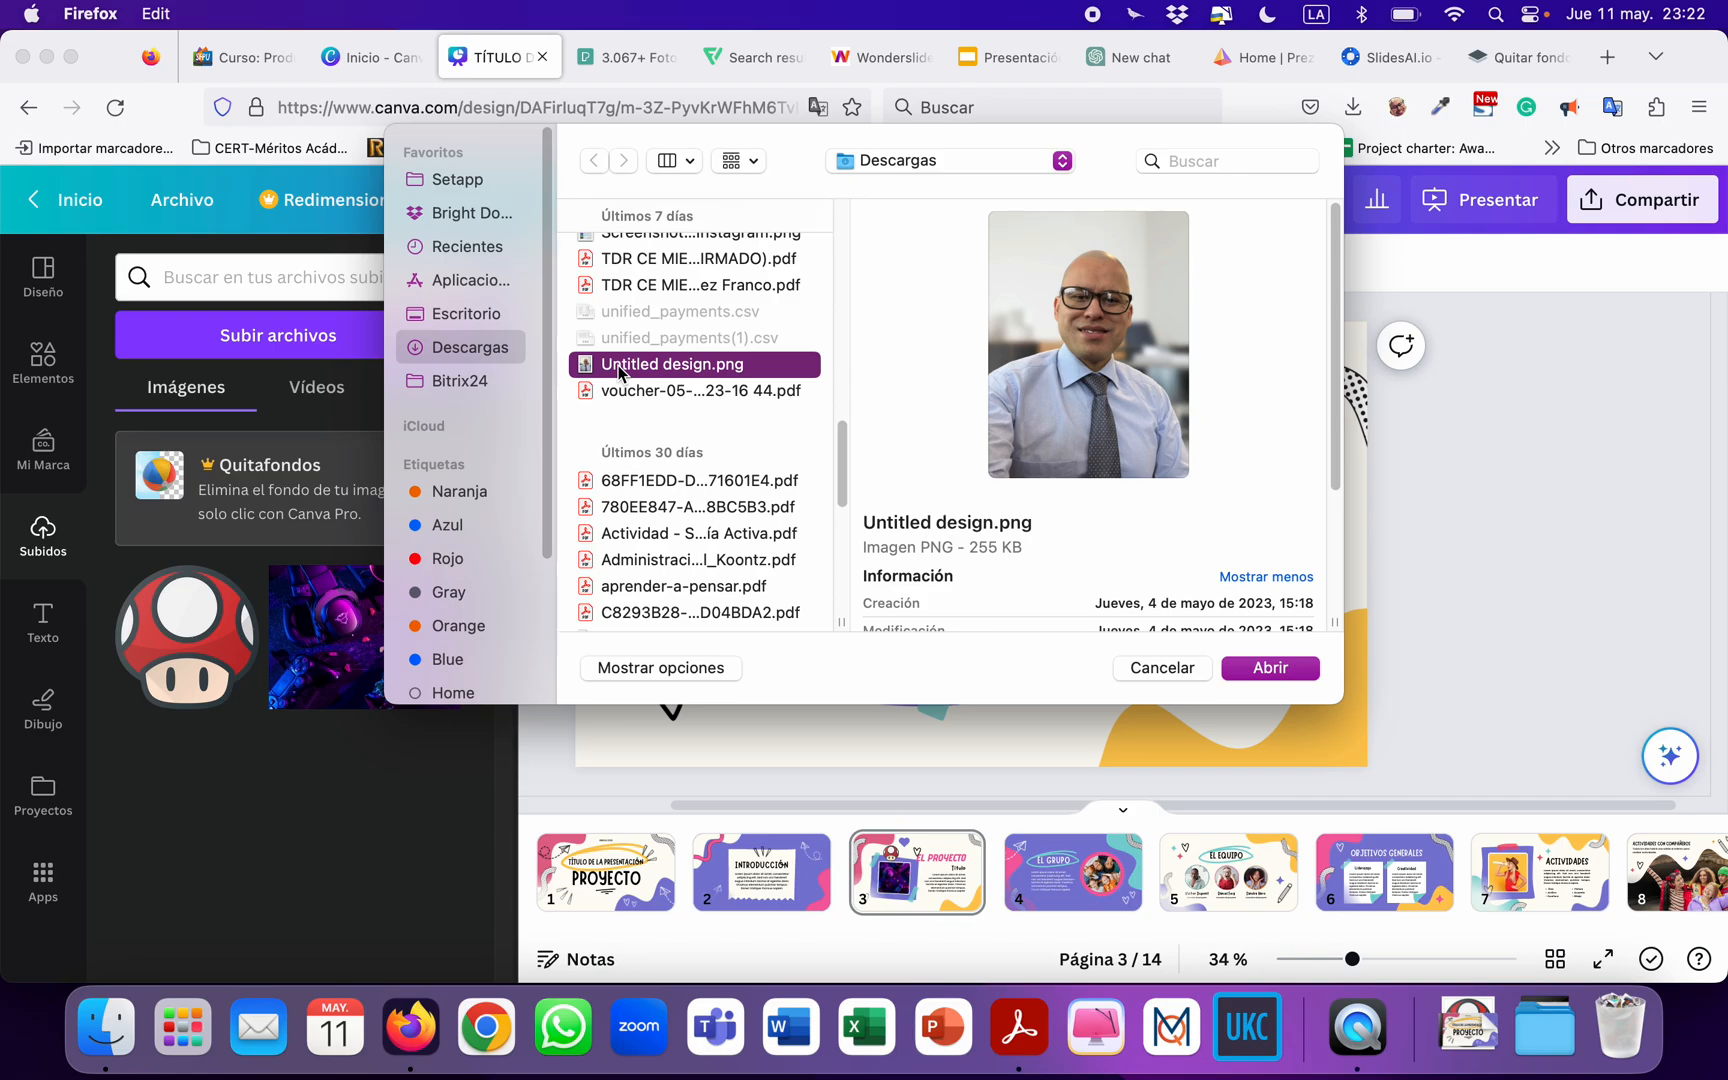
{"action": "scroll", "coordinate": [650, 420], "scroll_direction": "down", "scroll_amount": 10}
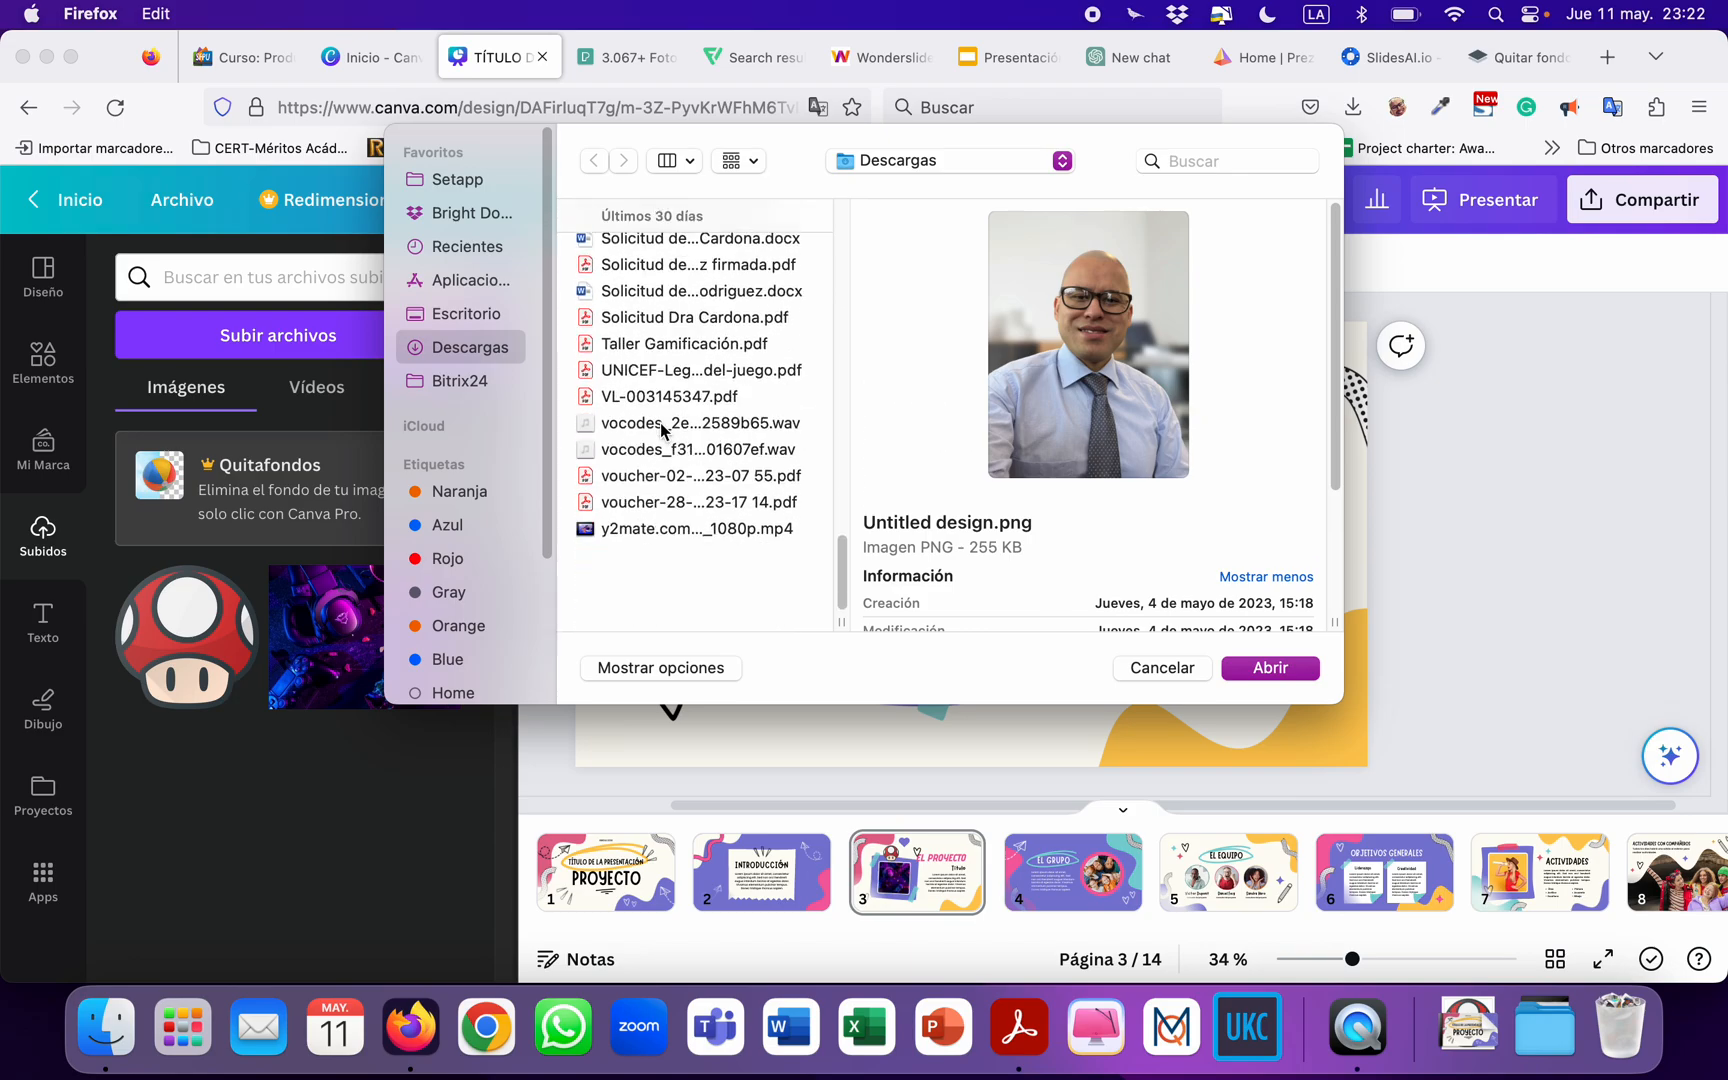
{"action": "scroll", "coordinate": [660, 428], "scroll_direction": "up", "scroll_amount": 10}
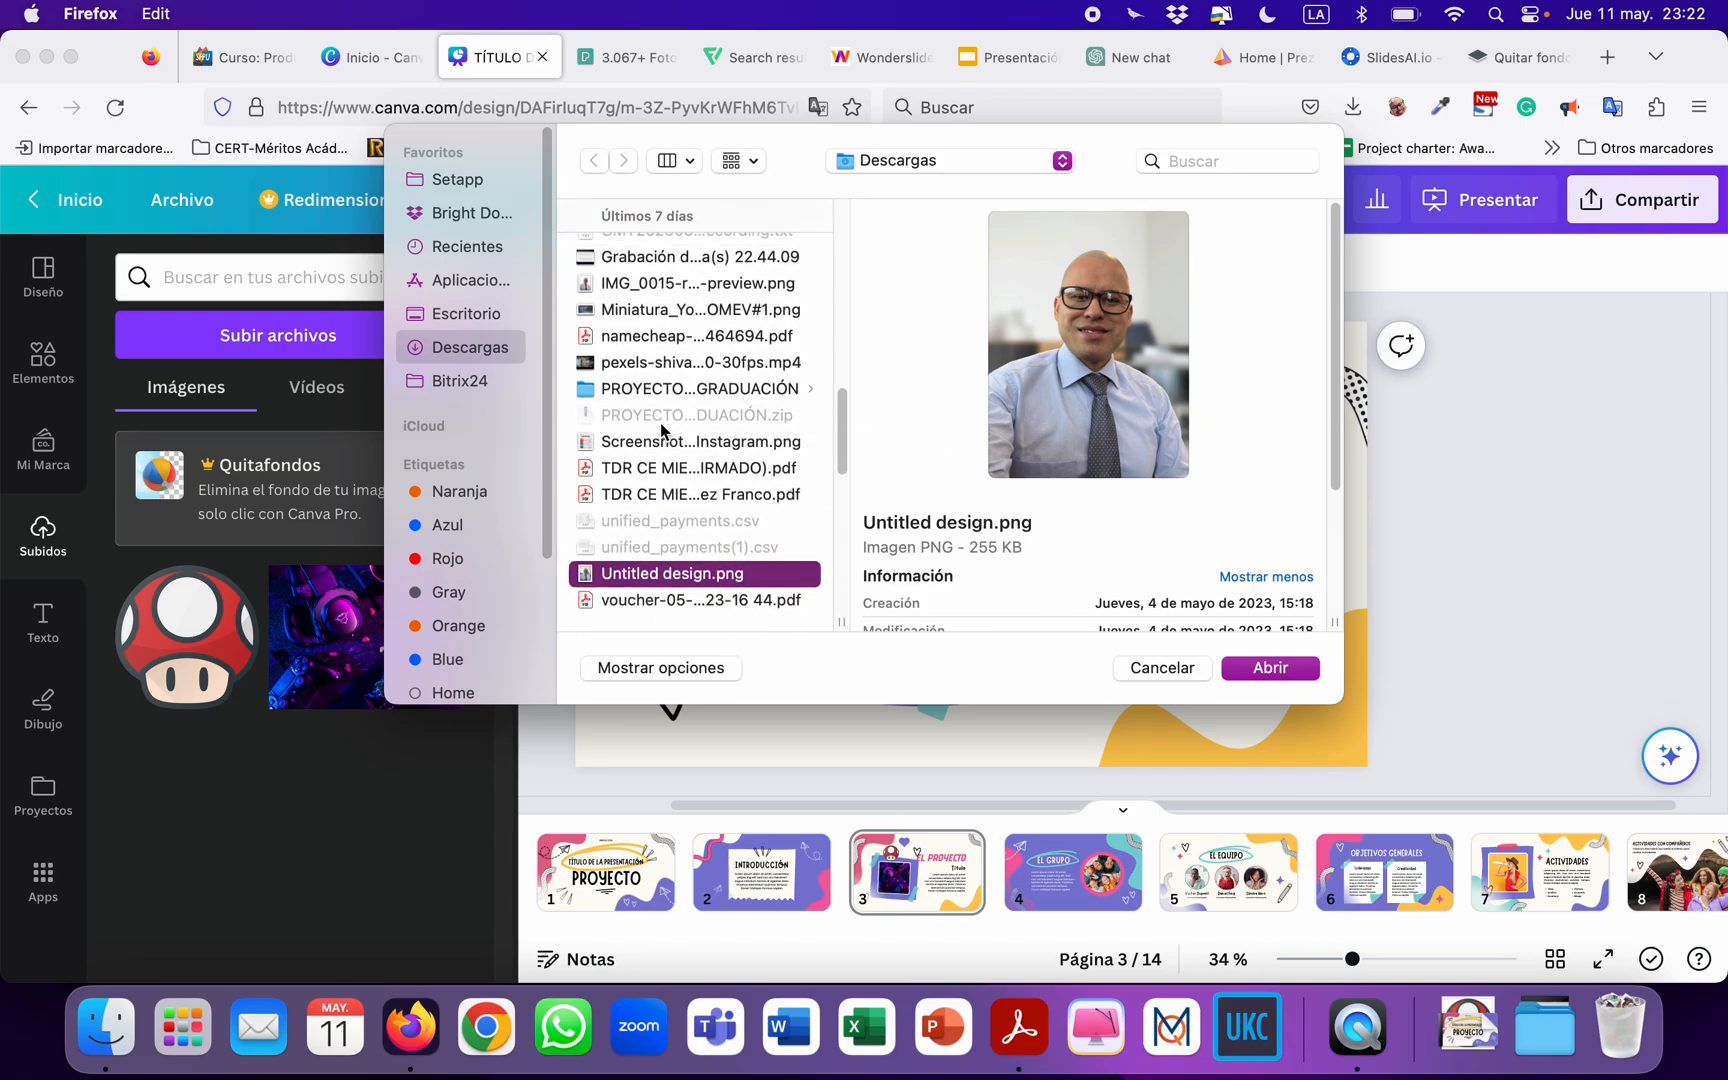
{"action": "scroll", "coordinate": [661, 429], "scroll_direction": "up", "scroll_amount": 5}
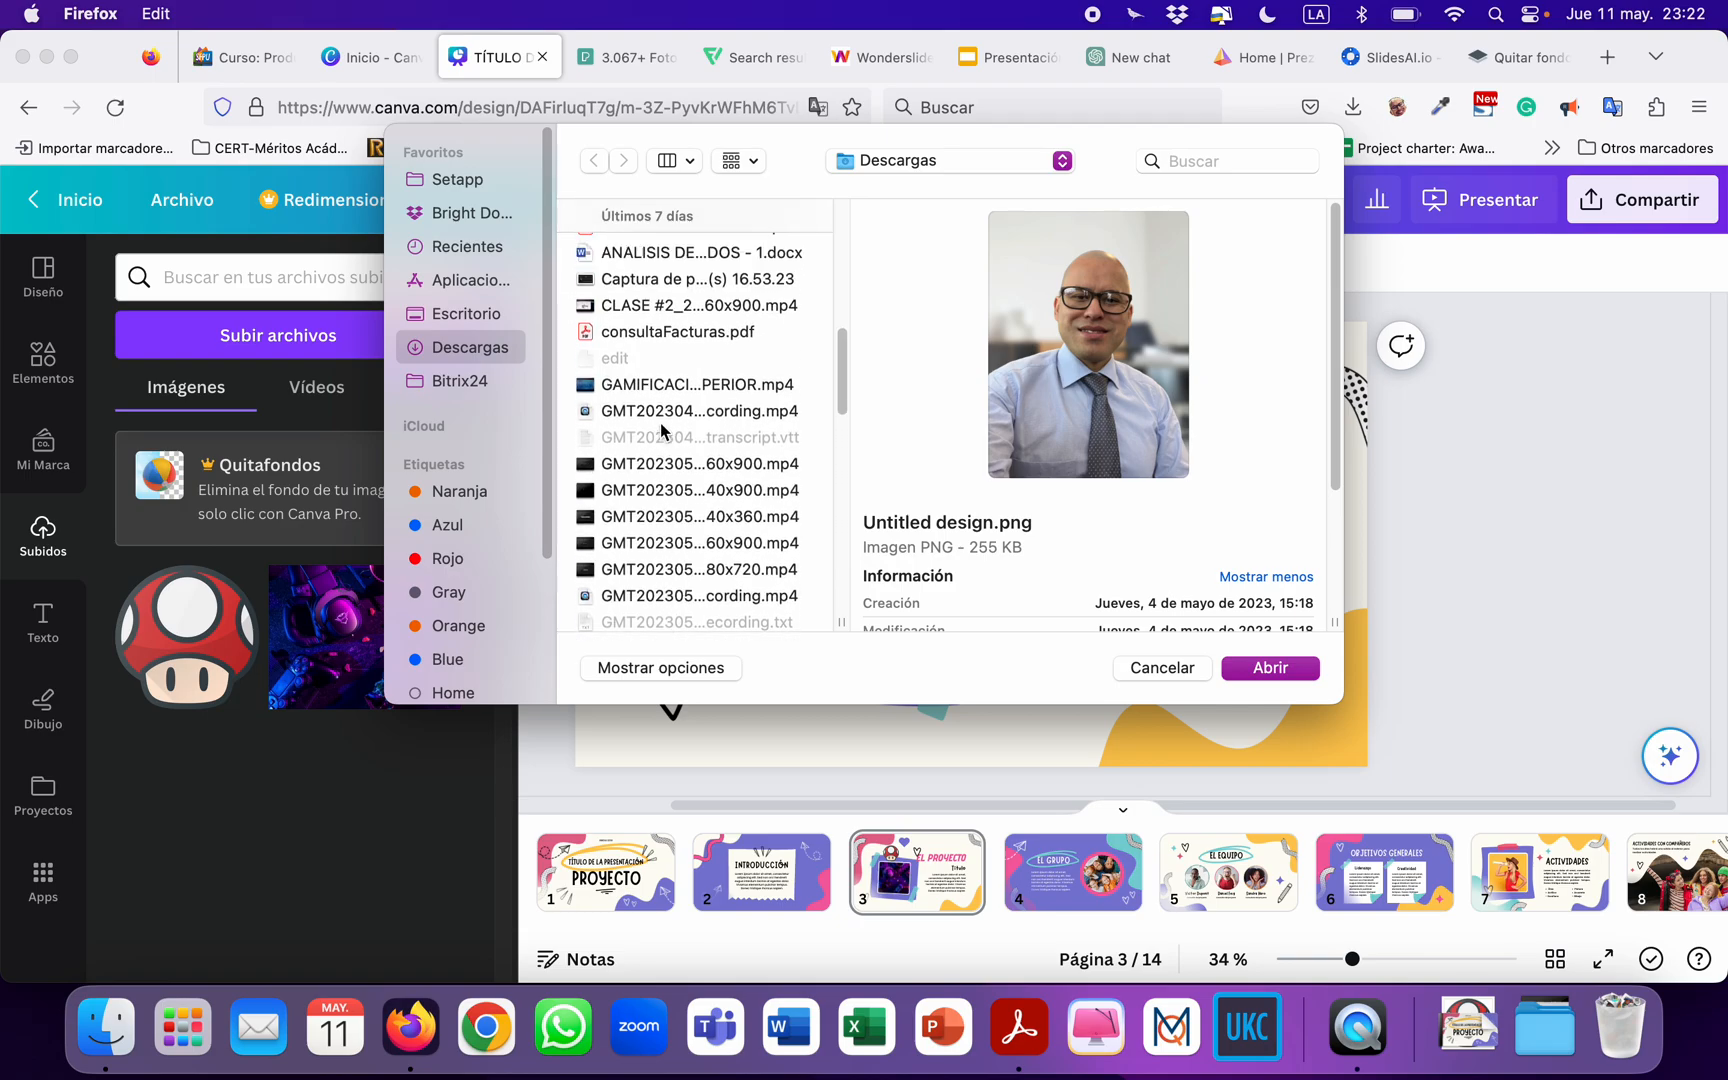
{"action": "scroll", "coordinate": [660, 430], "scroll_direction": "up", "scroll_amount": 3}
{"action": "scroll", "coordinate": [645, 400], "scroll_direction": "down", "scroll_amount": 8}
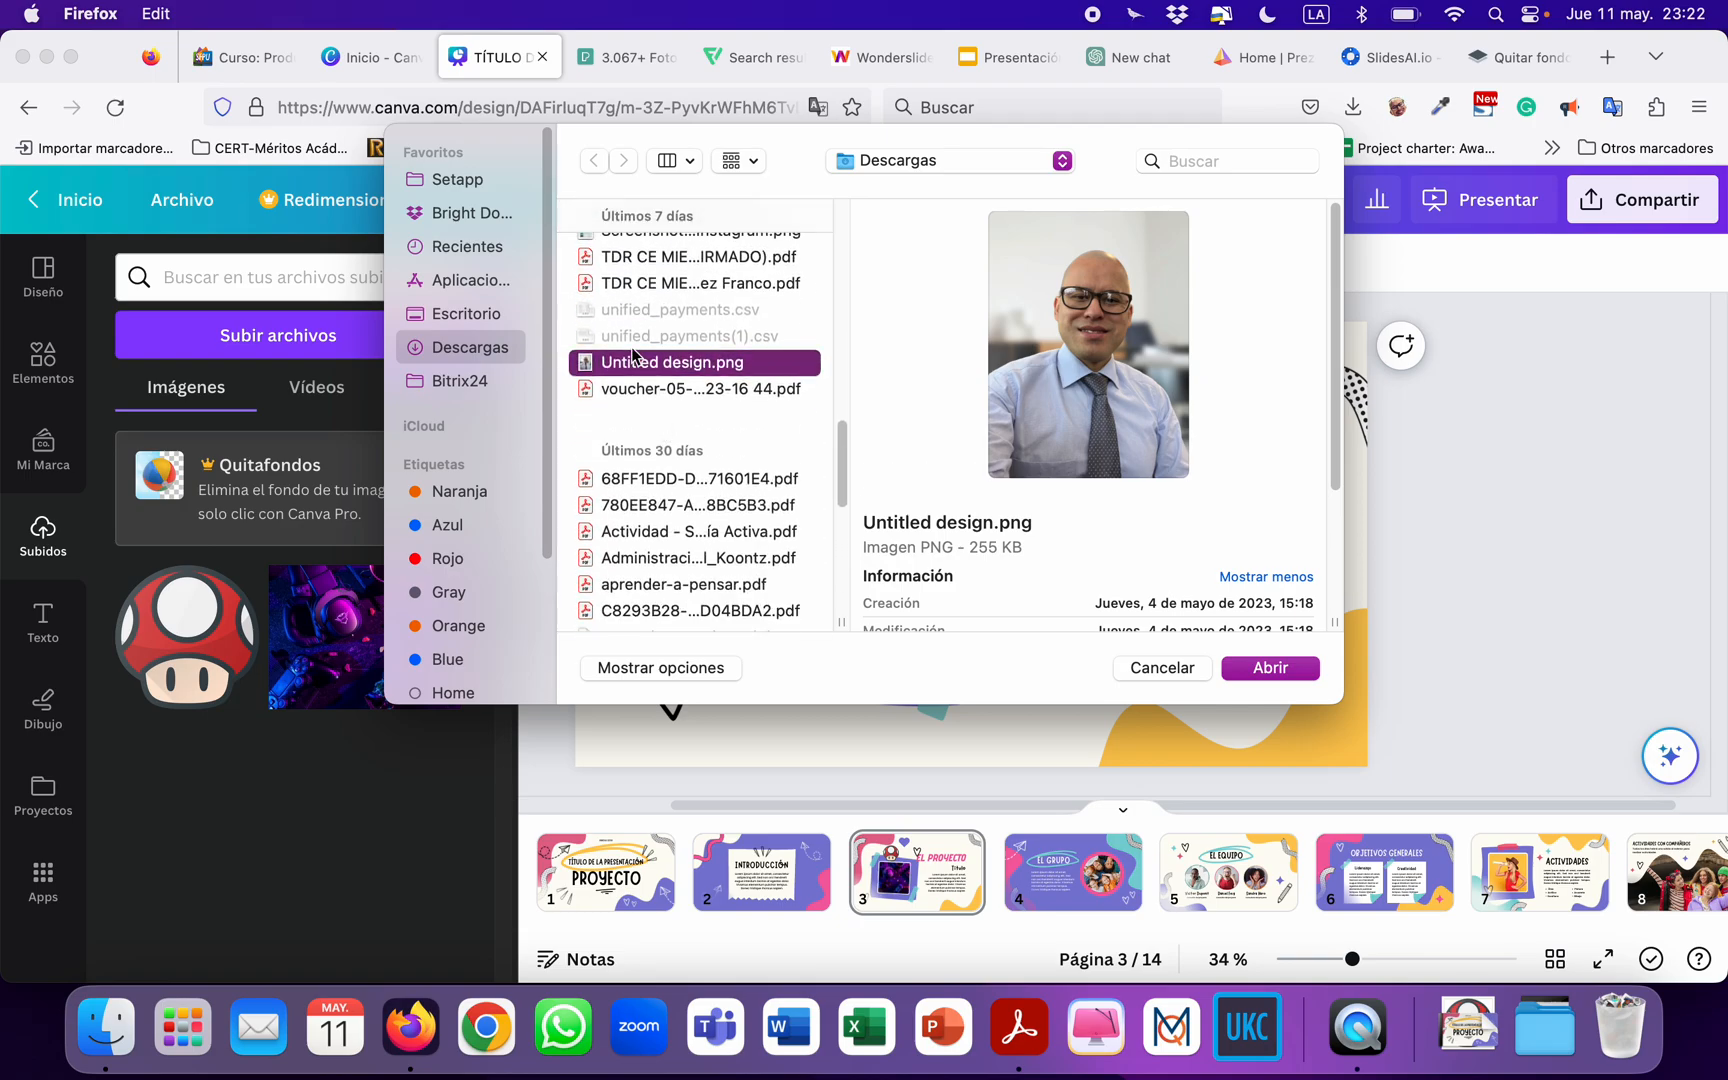
{"action": "double_click", "coordinate": [636, 370]}
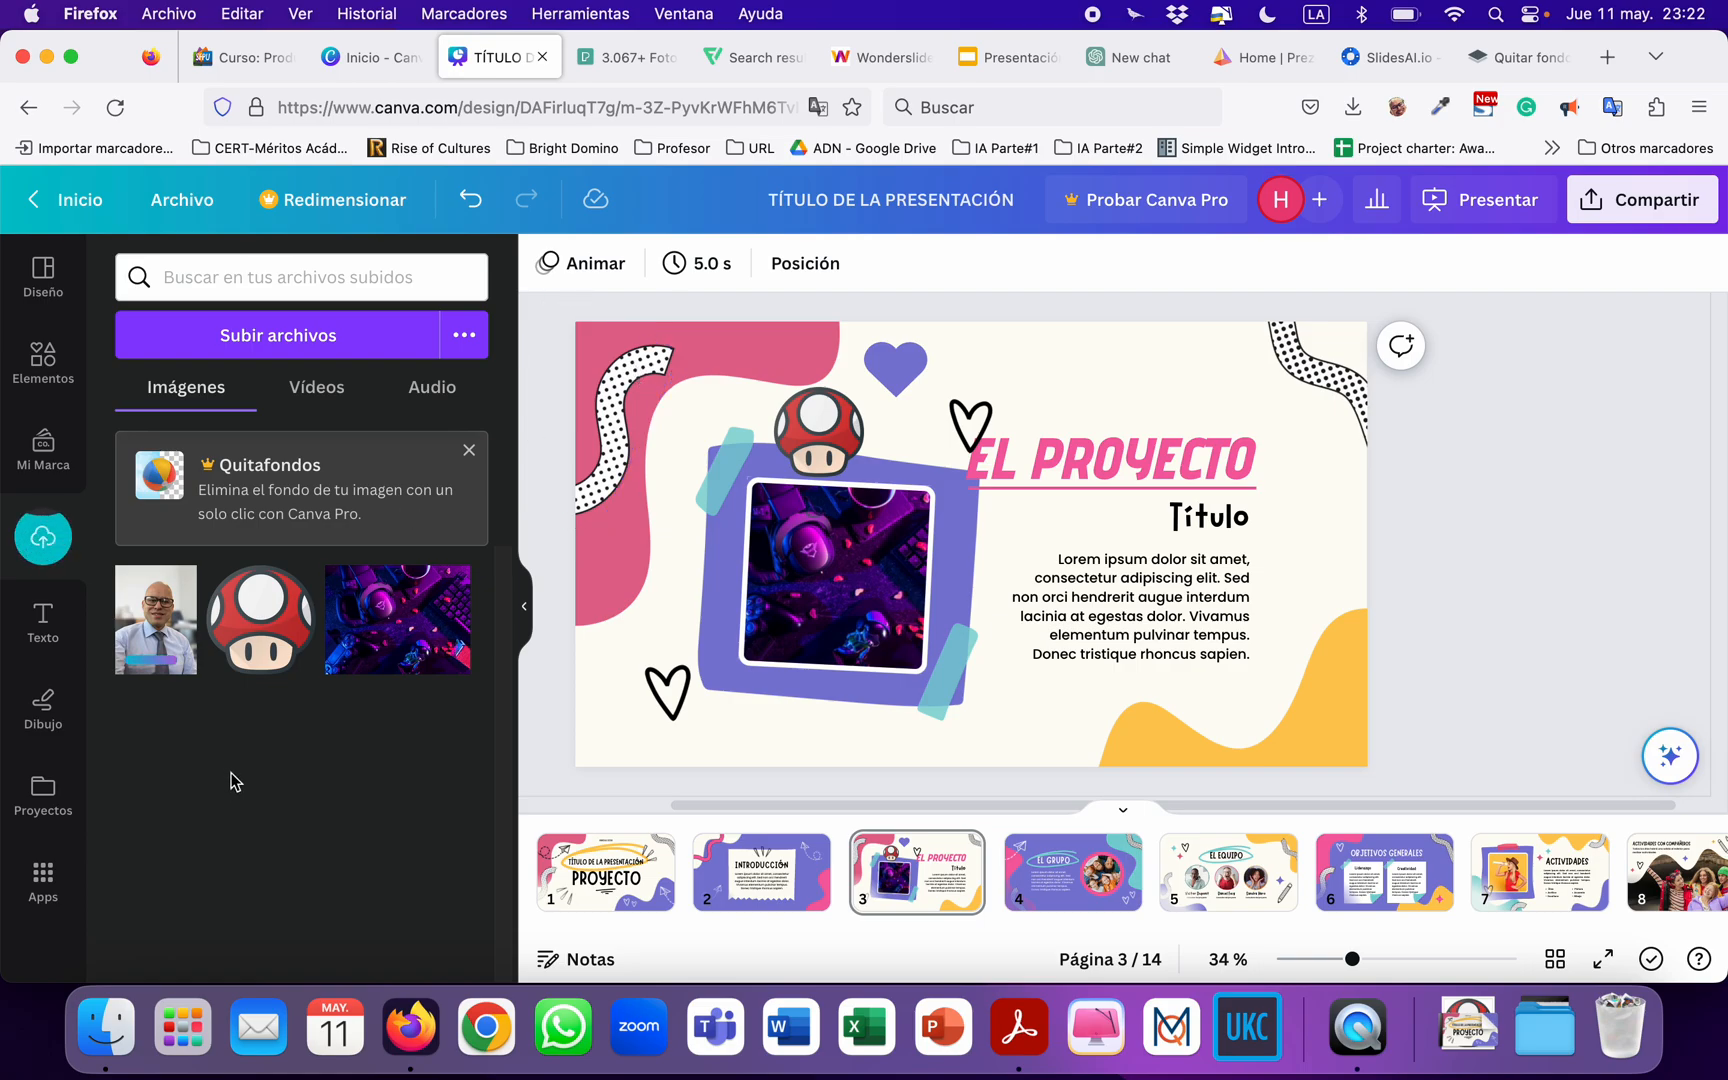
Place the uploaded portrait photo on slide 3 and delete it from the slide.
{"action": "left_click", "coordinate": [153, 667]}
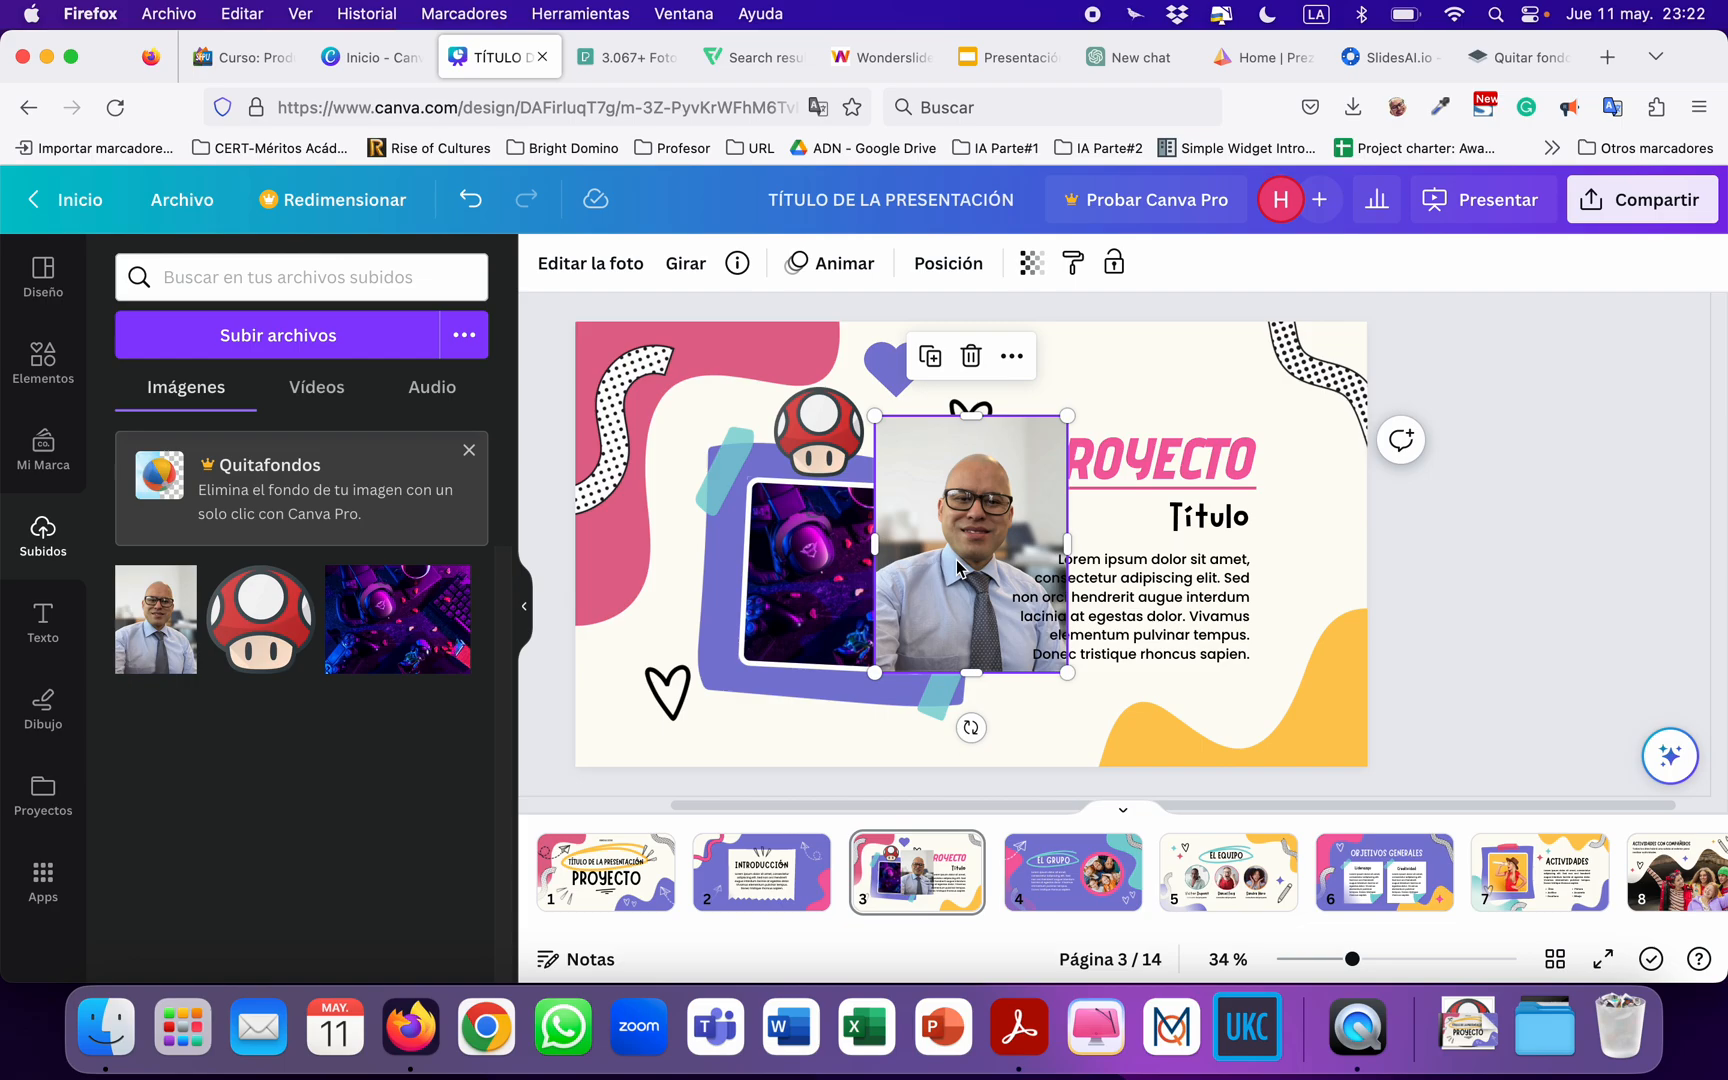
{"action": "key", "text": "Delete"}
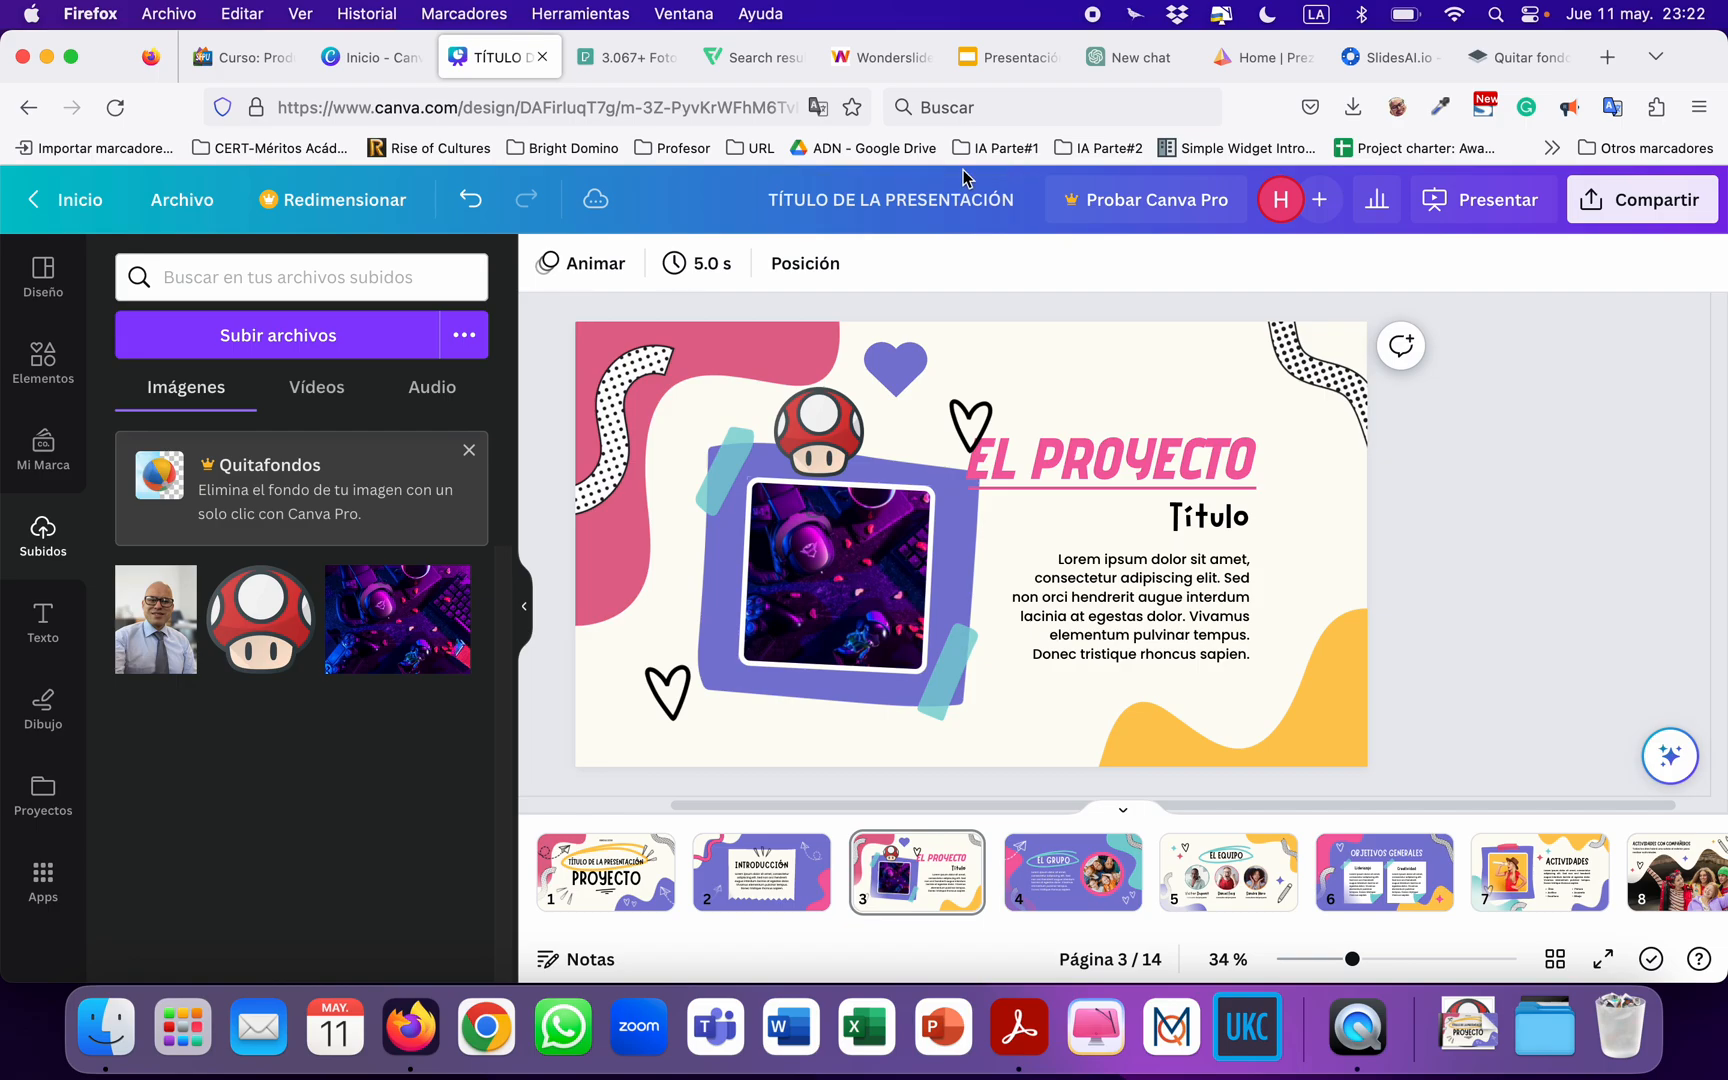
Switch to remove.bg, remove the background from Untitled design.png in Descargas and download the preview-size result.
{"action": "left_click", "coordinate": [1505, 57]}
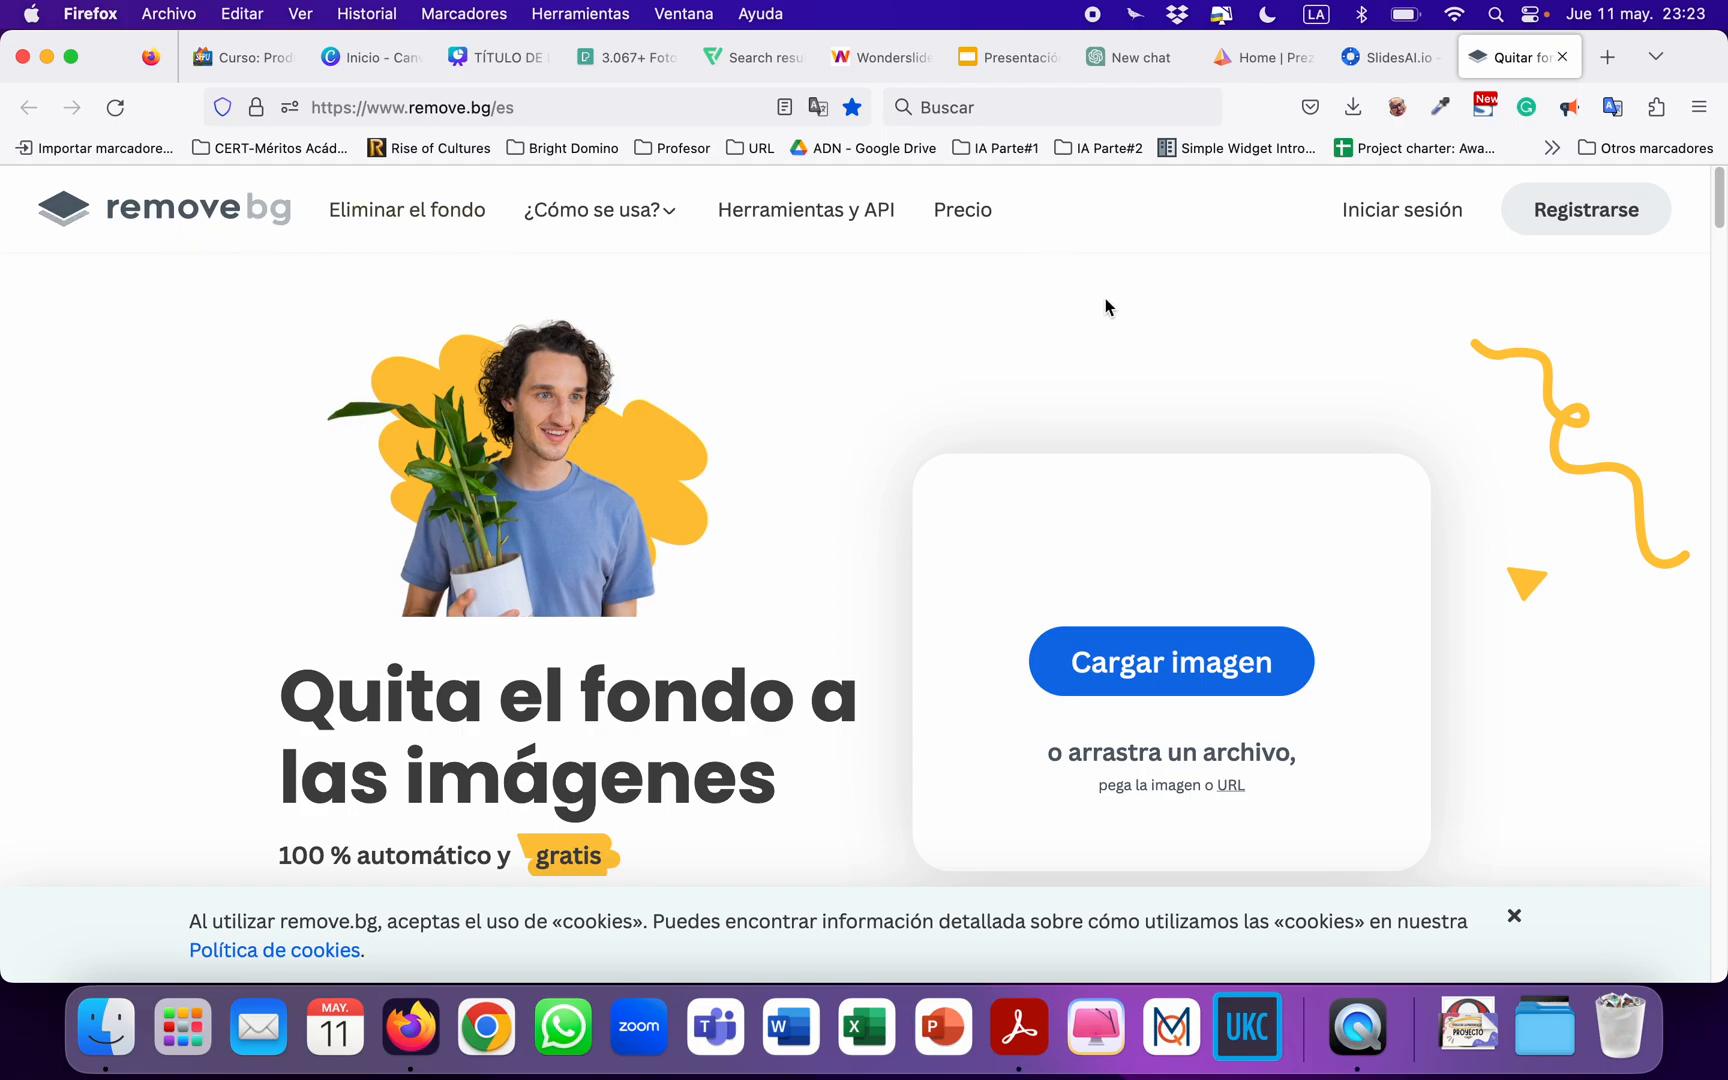
{"action": "left_click_drag", "start_coordinate": [1495, 58], "coordinate": [868, 82]}
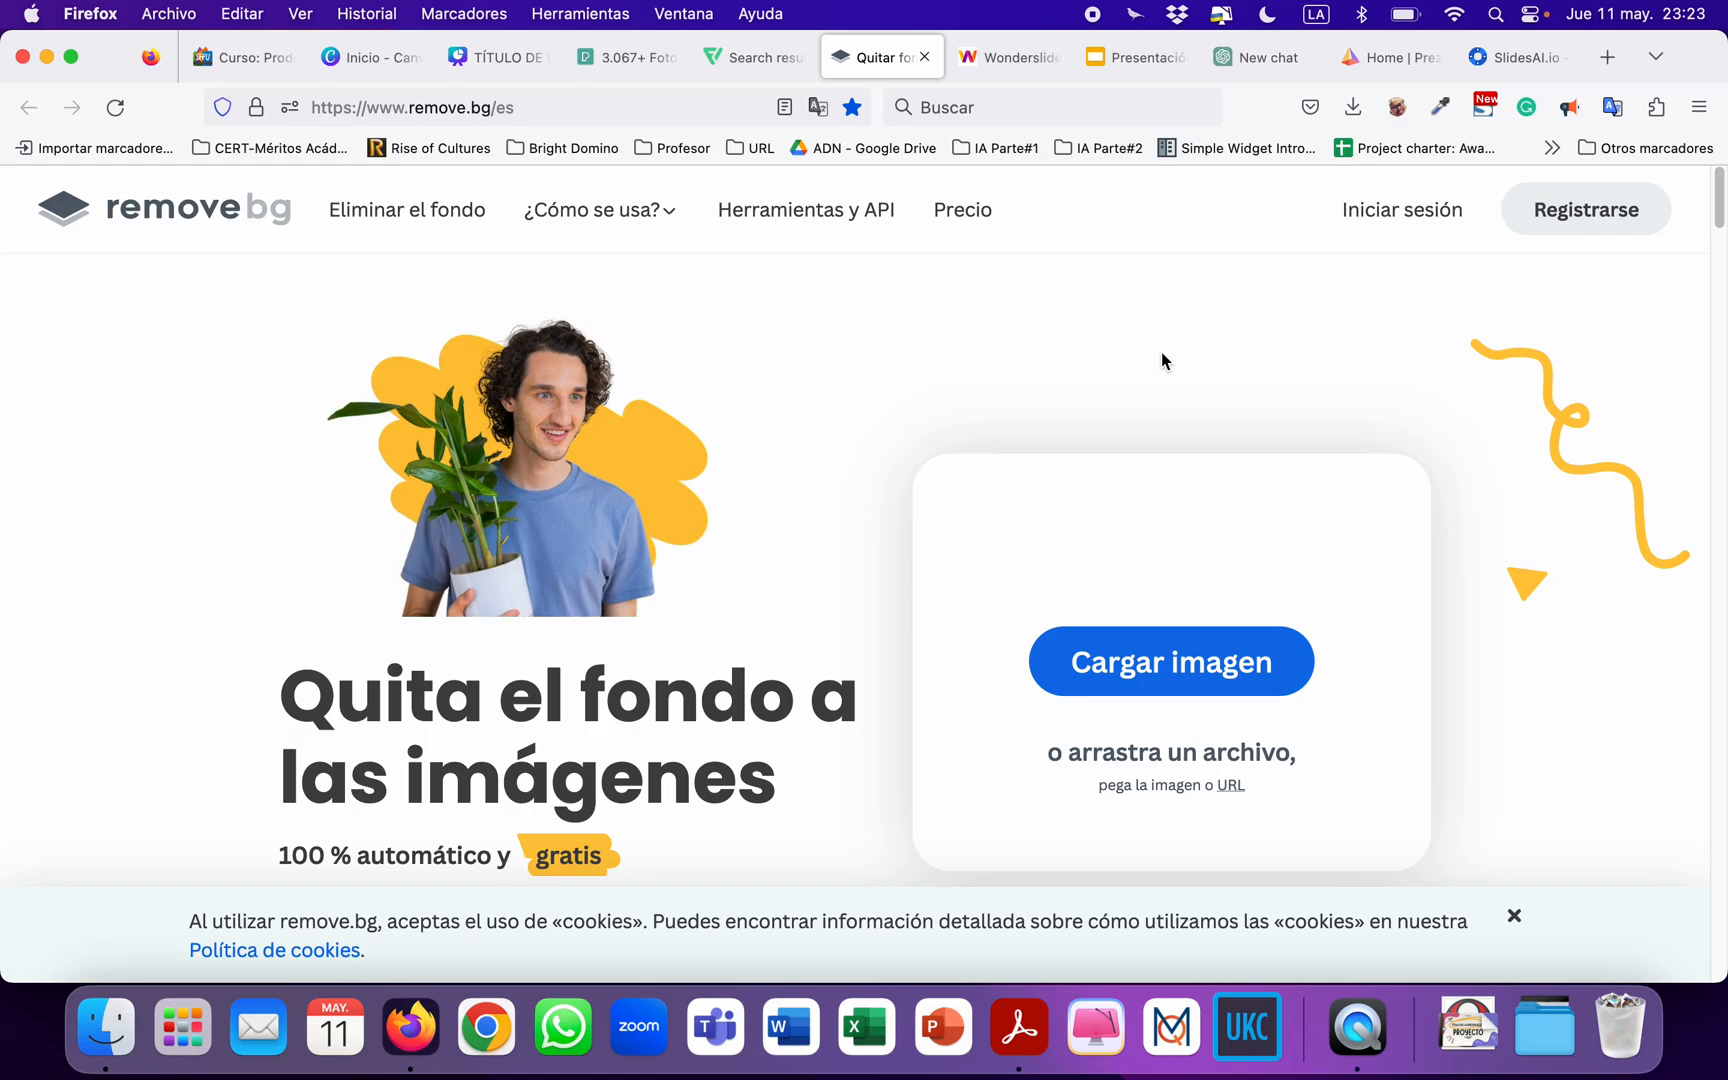
{"action": "left_click", "coordinate": [1229, 681]}
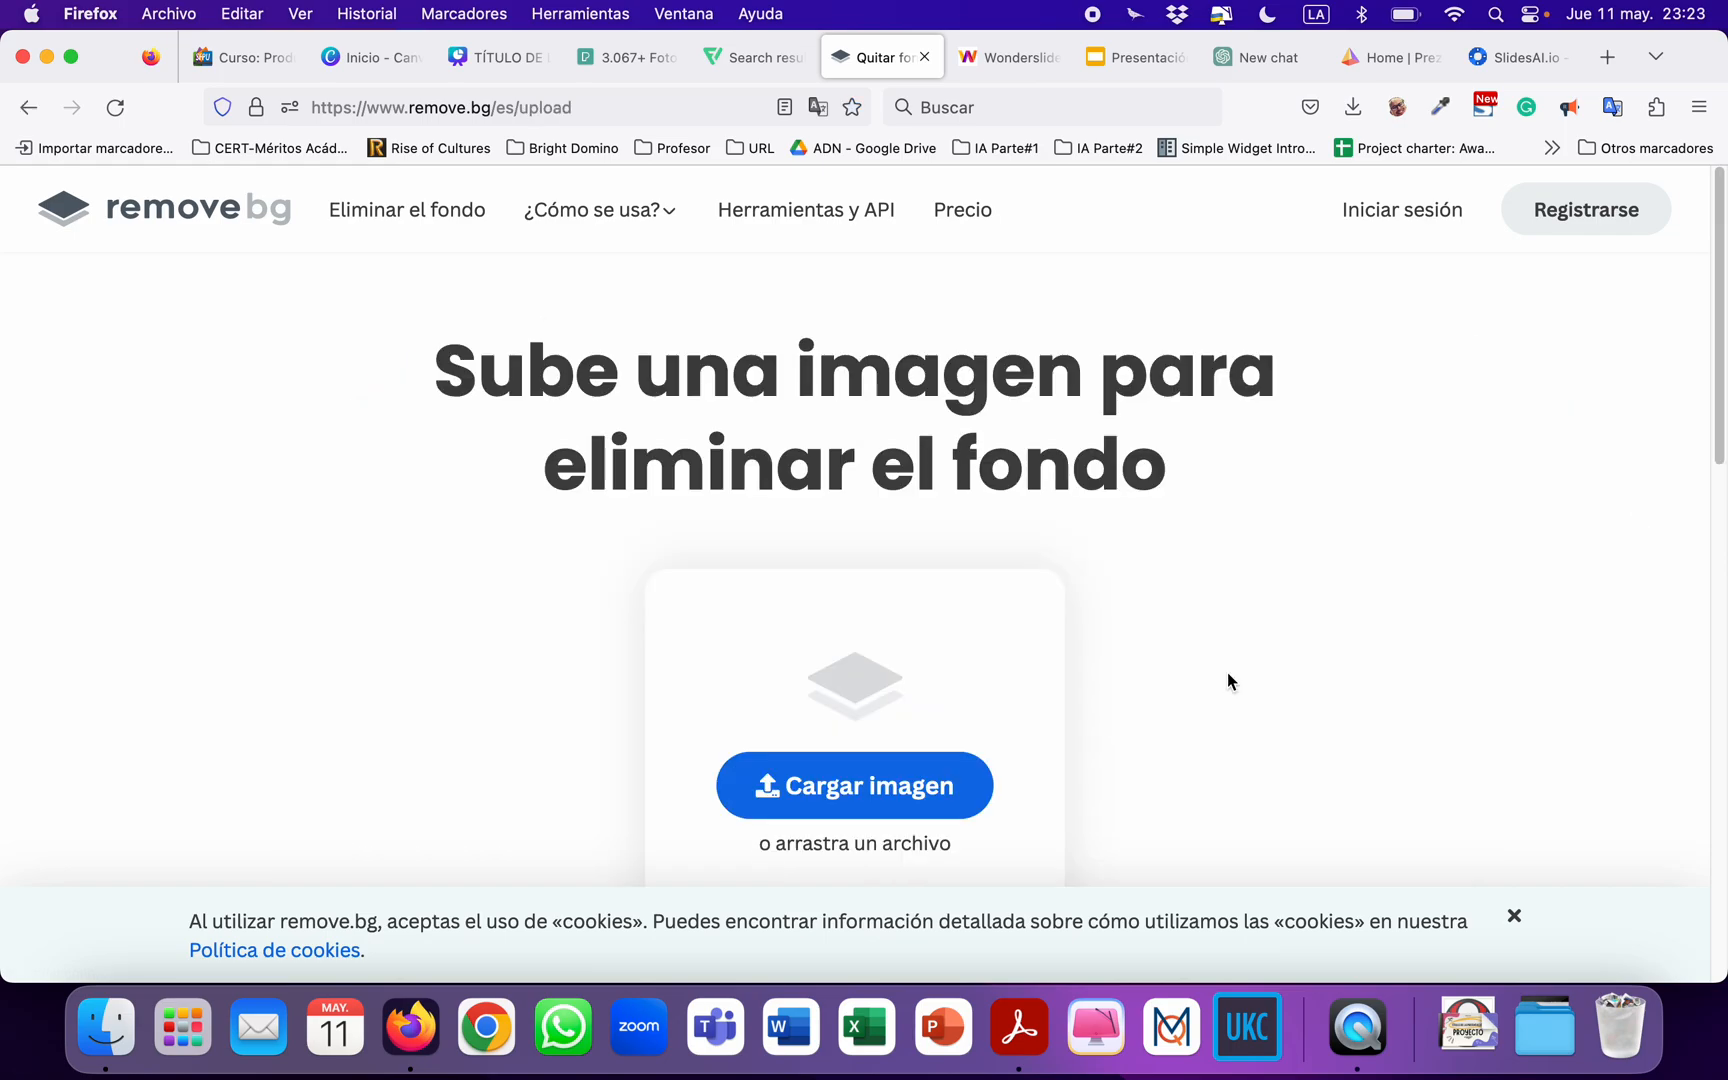
{"action": "scroll", "coordinate": [736, 486], "scroll_direction": "down", "scroll_amount": 15}
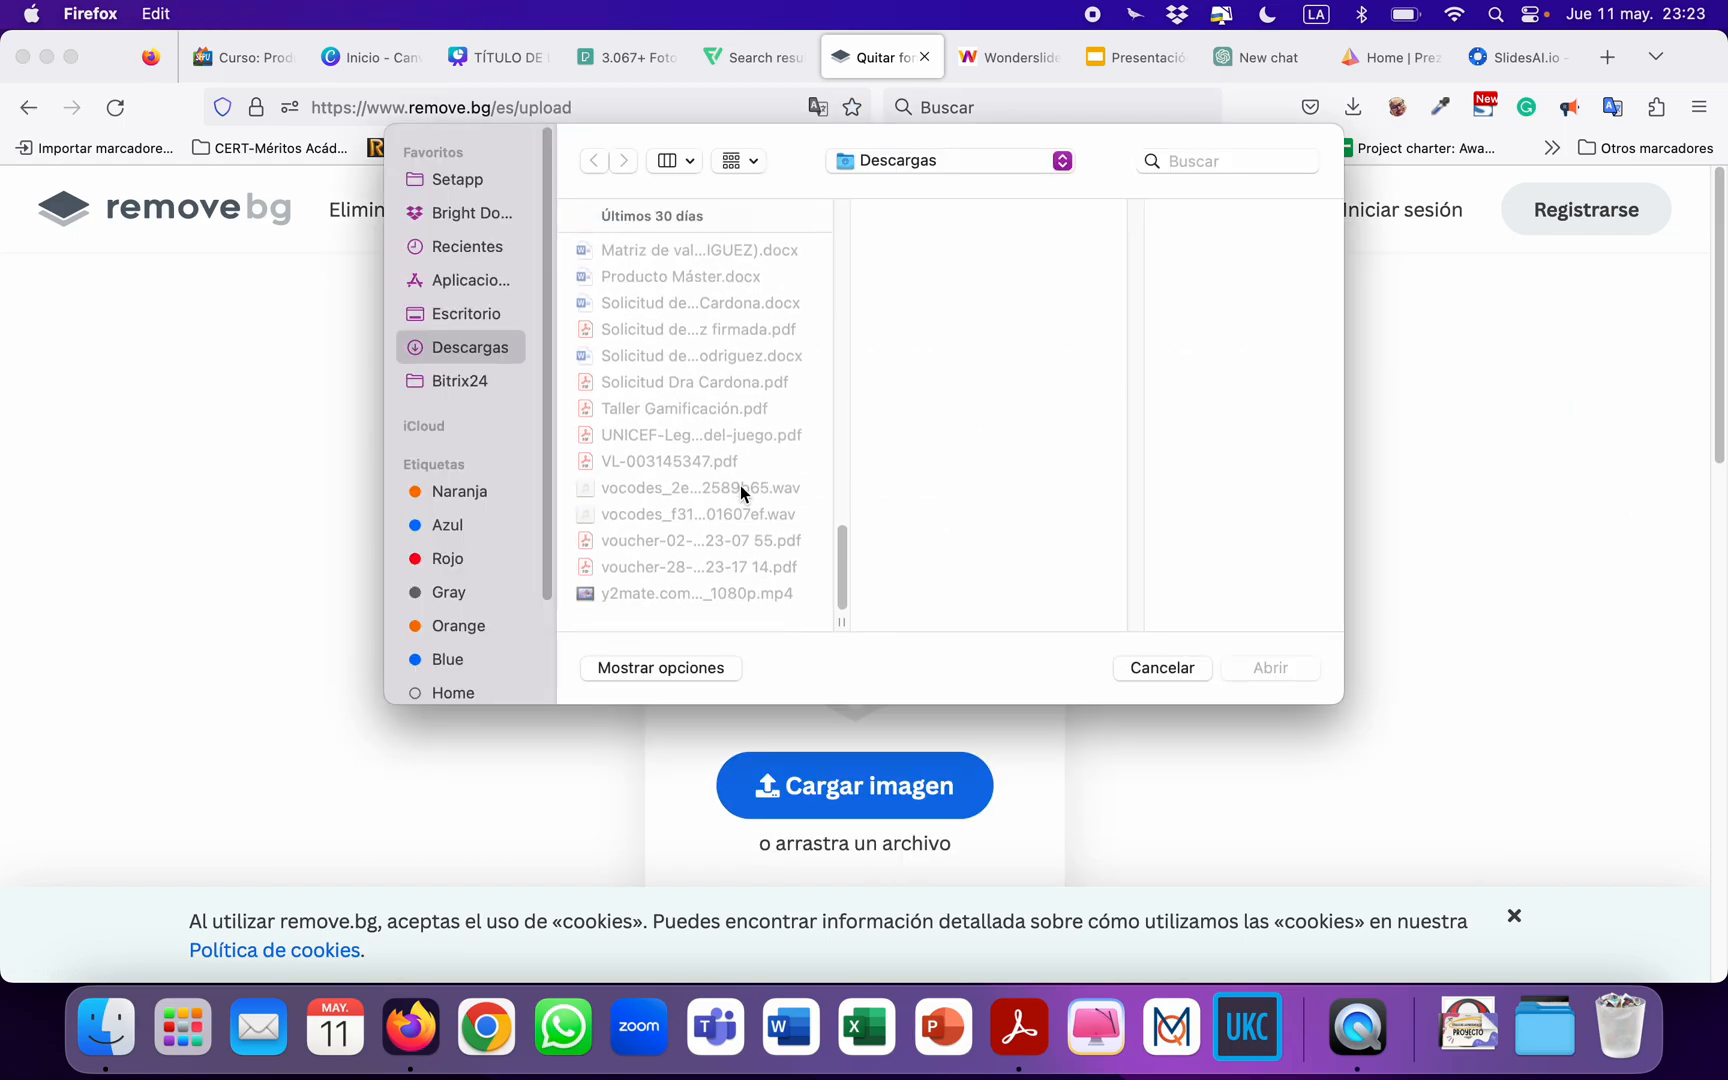
{"action": "scroll", "coordinate": [738, 485], "scroll_direction": "up", "scroll_amount": 2}
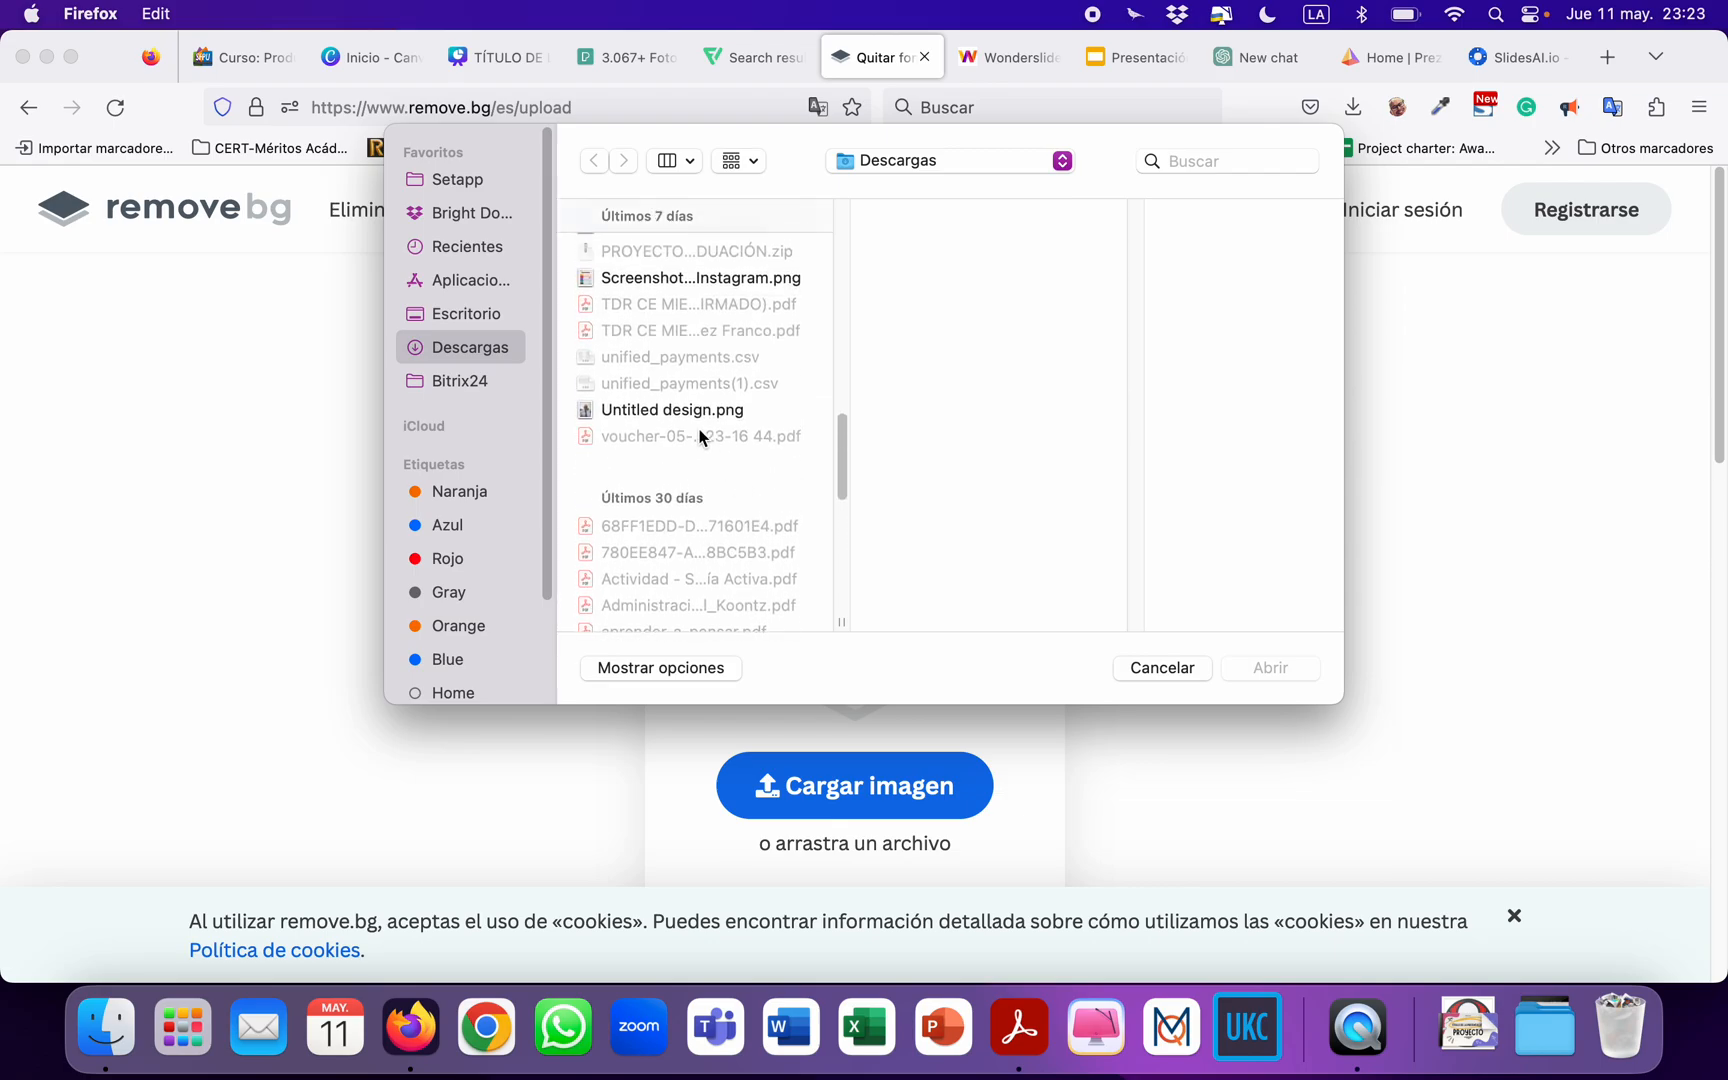
{"action": "left_click", "coordinate": [694, 410]}
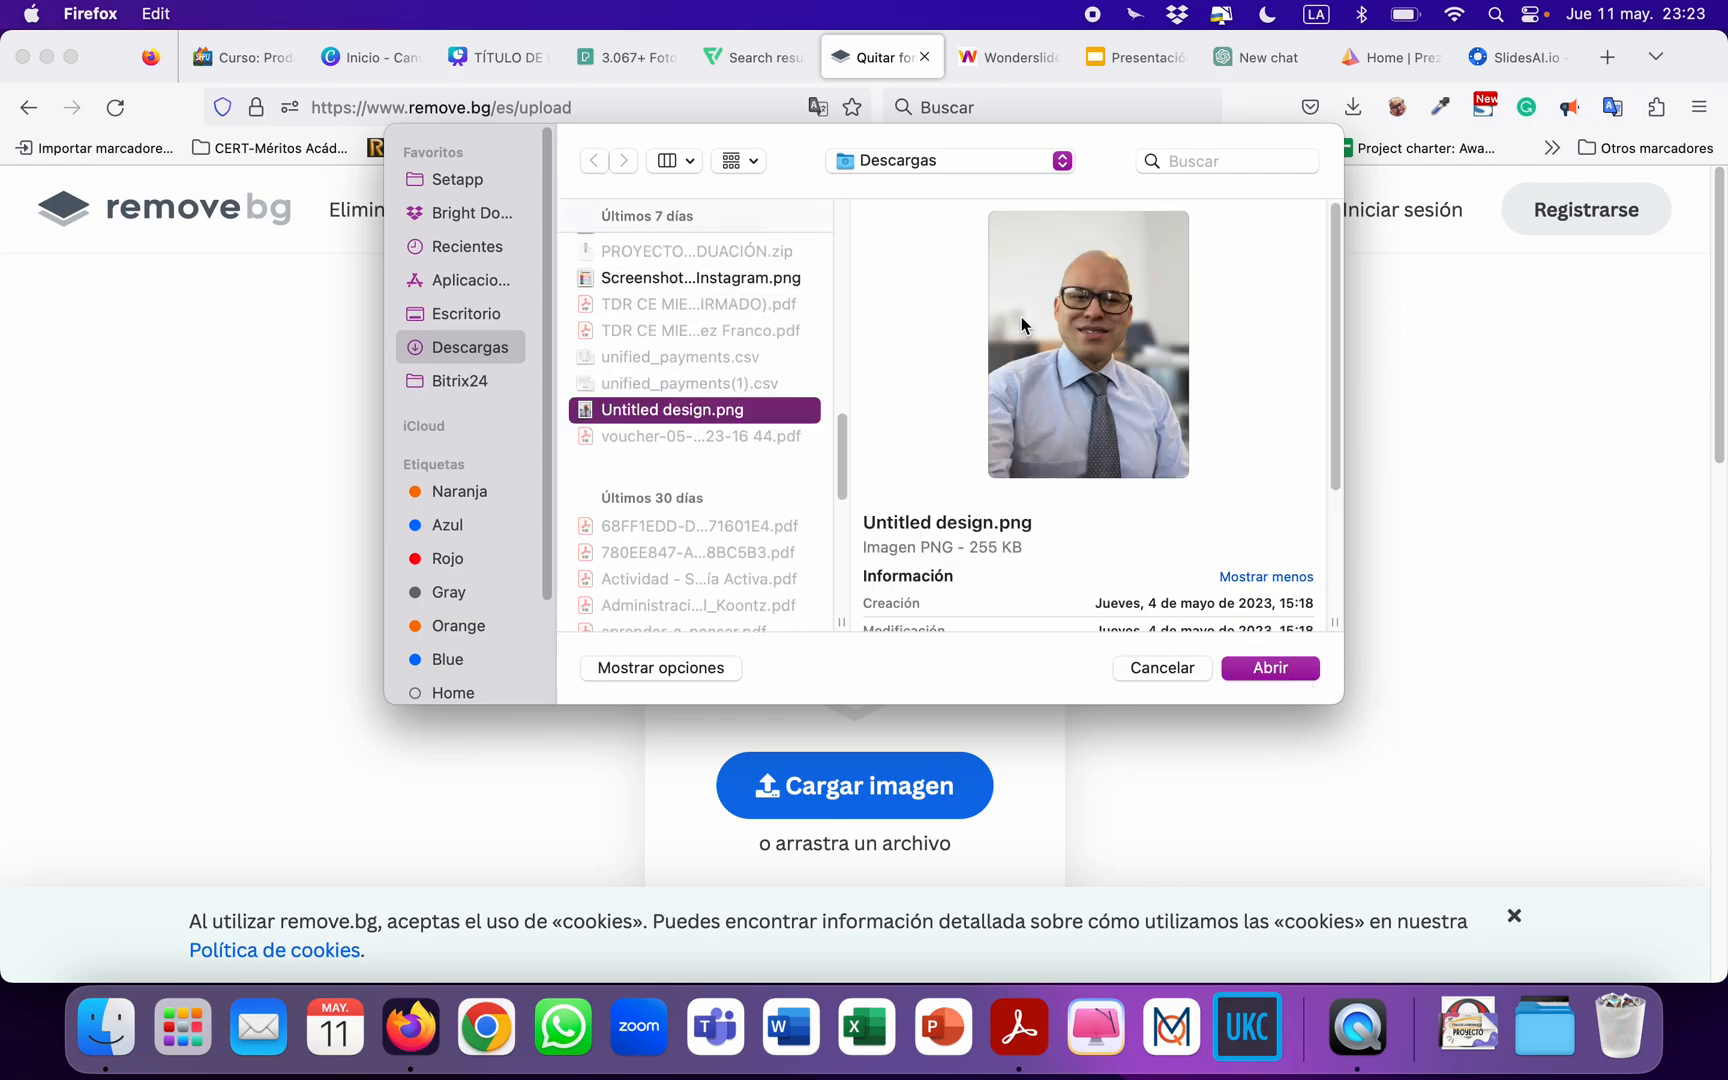
{"action": "left_click", "coordinate": [1271, 667]}
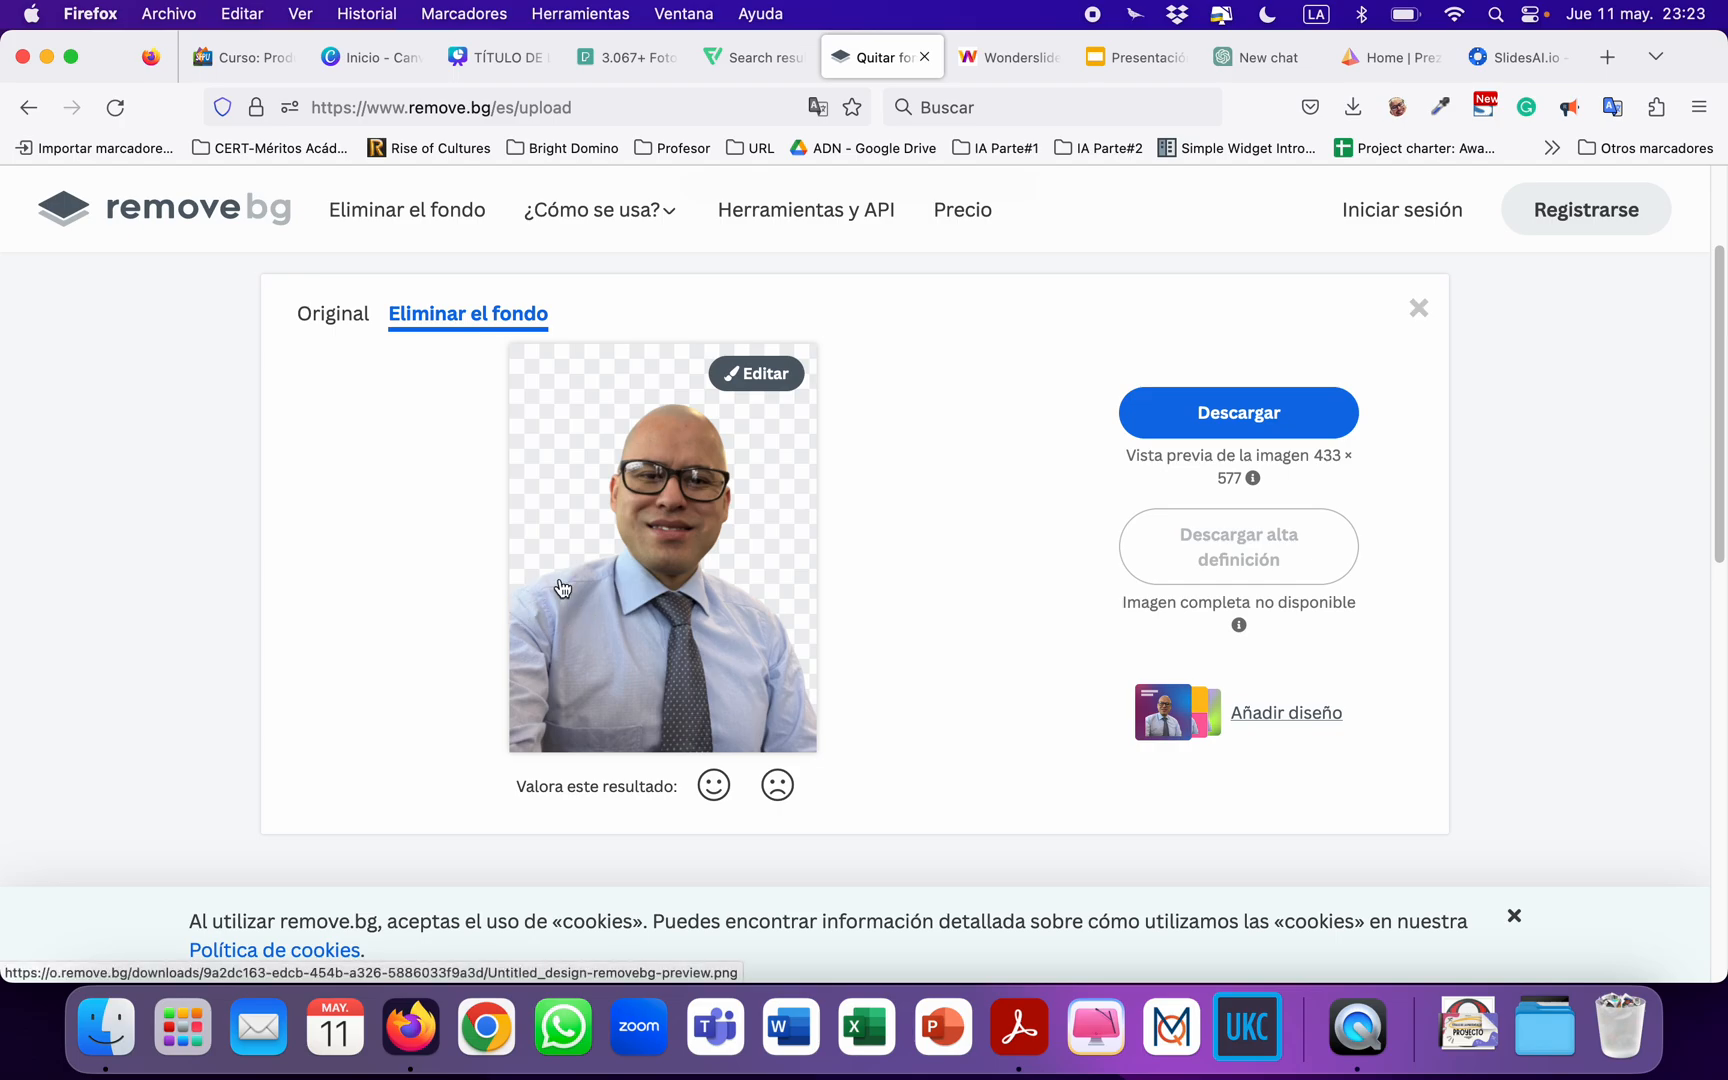
{"action": "left_click", "coordinate": [1241, 414]}
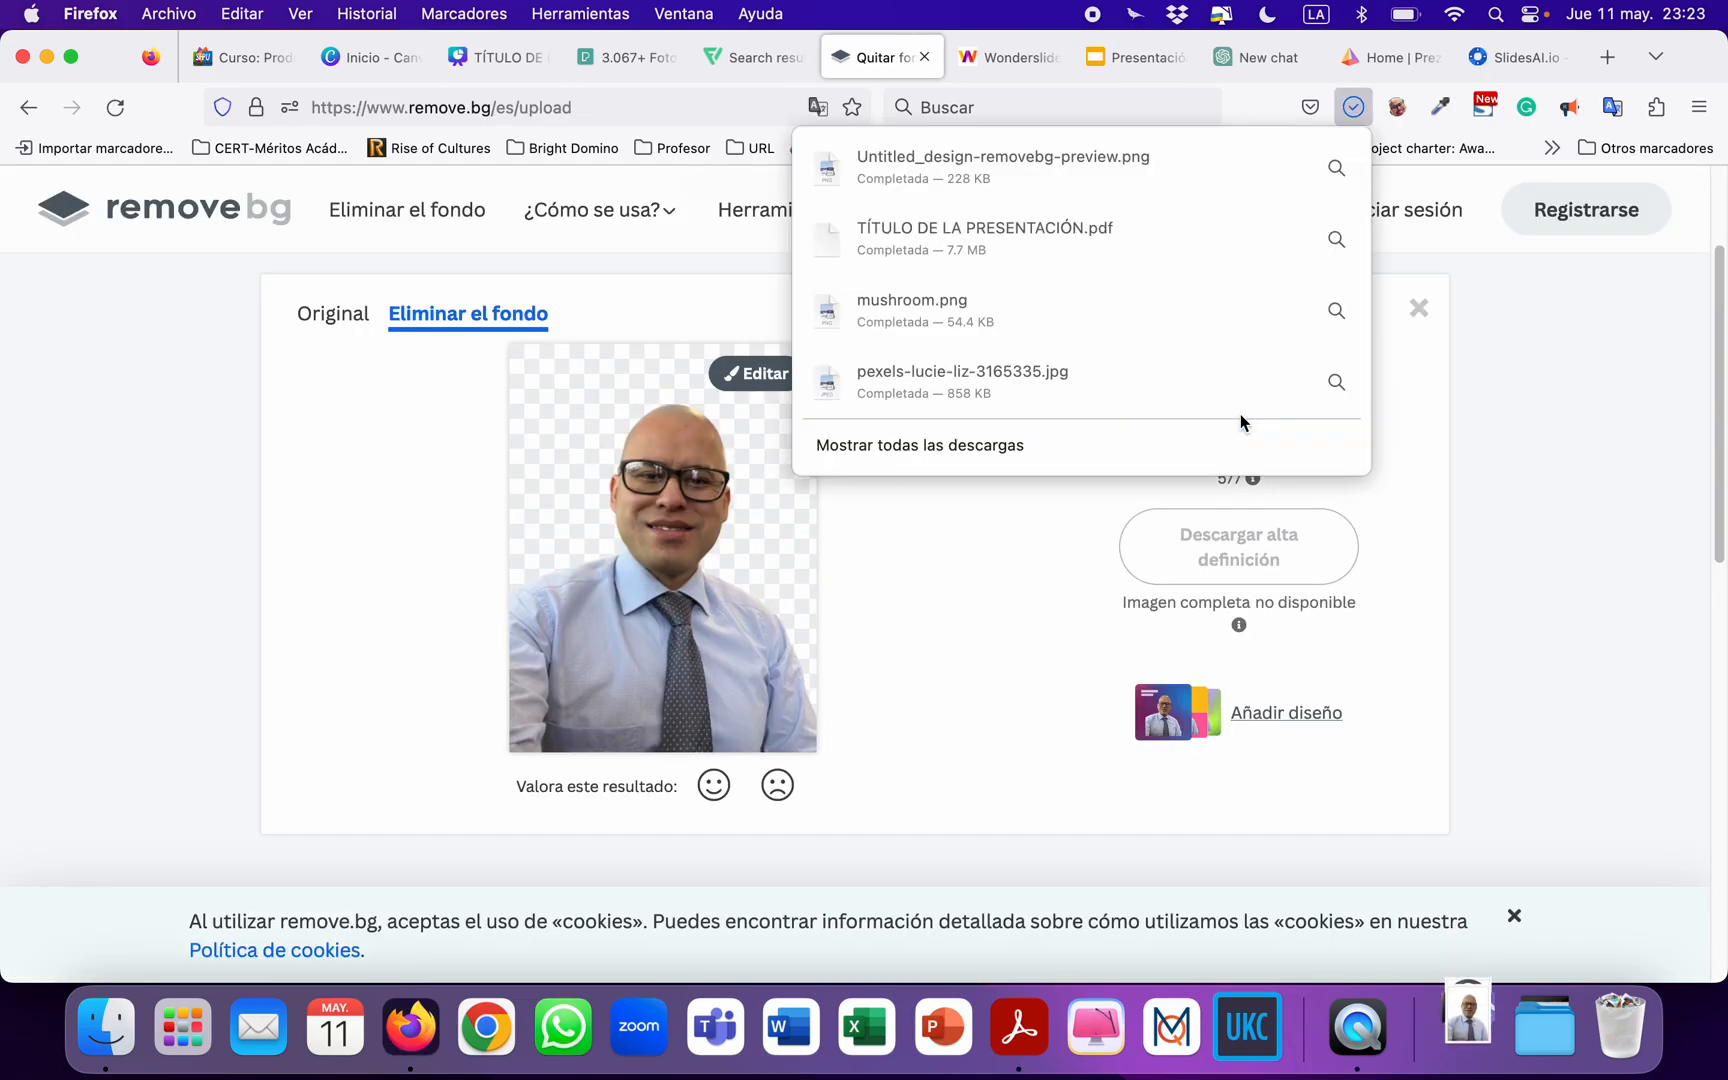
Switch to the Canva presentation and upload Untitled_design-removebg-preview.png from Descargas to its image uploads.
{"action": "left_click", "coordinate": [475, 60]}
{"action": "left_click", "coordinate": [278, 335]}
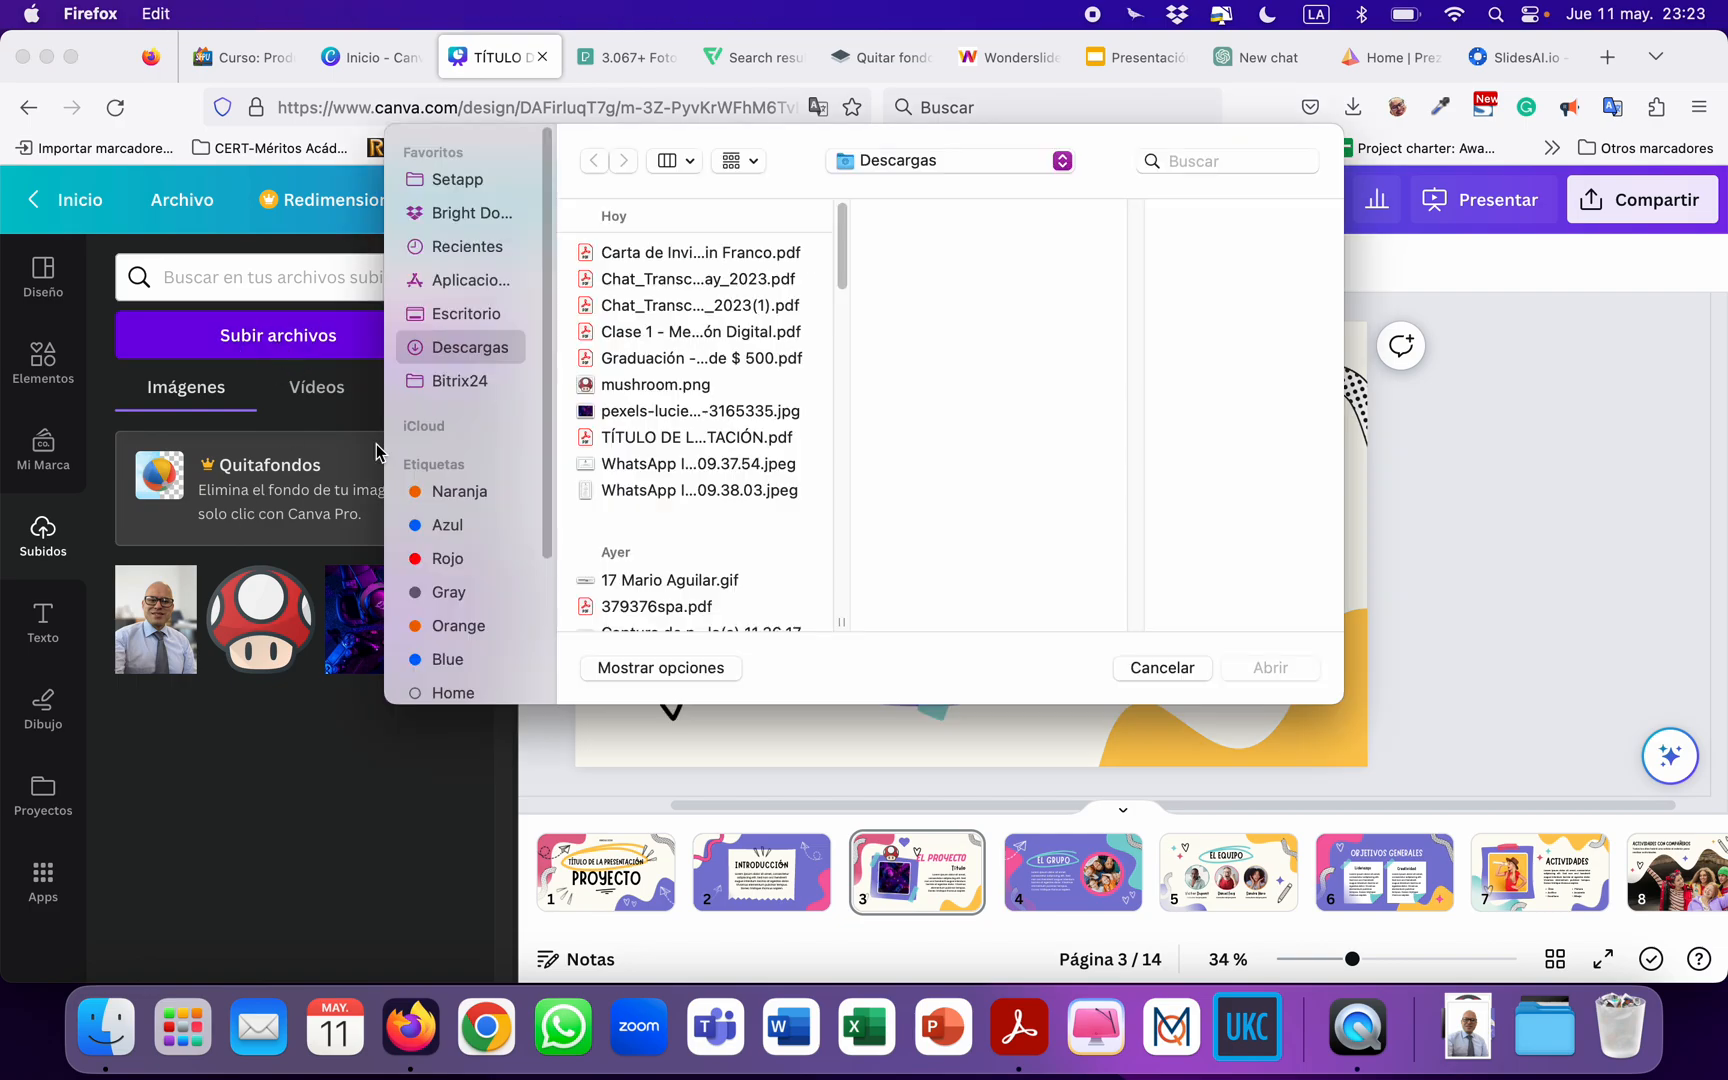
{"action": "left_click", "coordinate": [699, 464]}
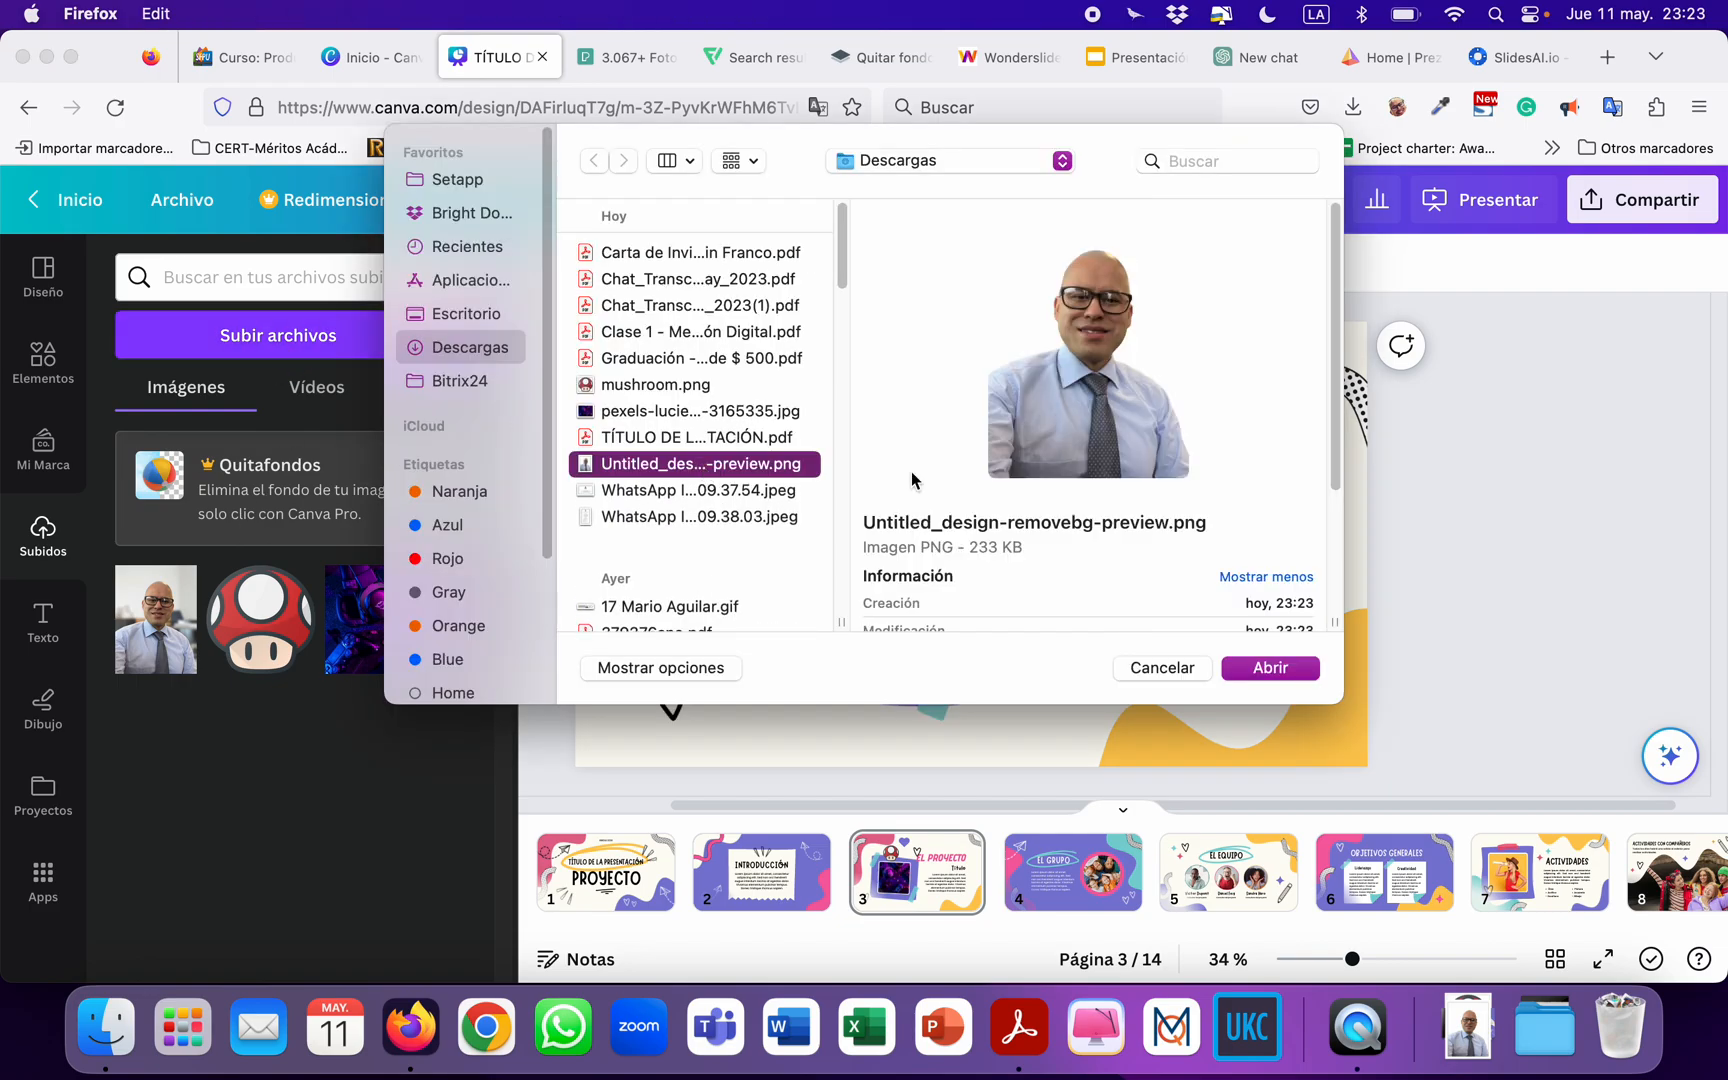
{"action": "left_click", "coordinate": [1277, 668]}
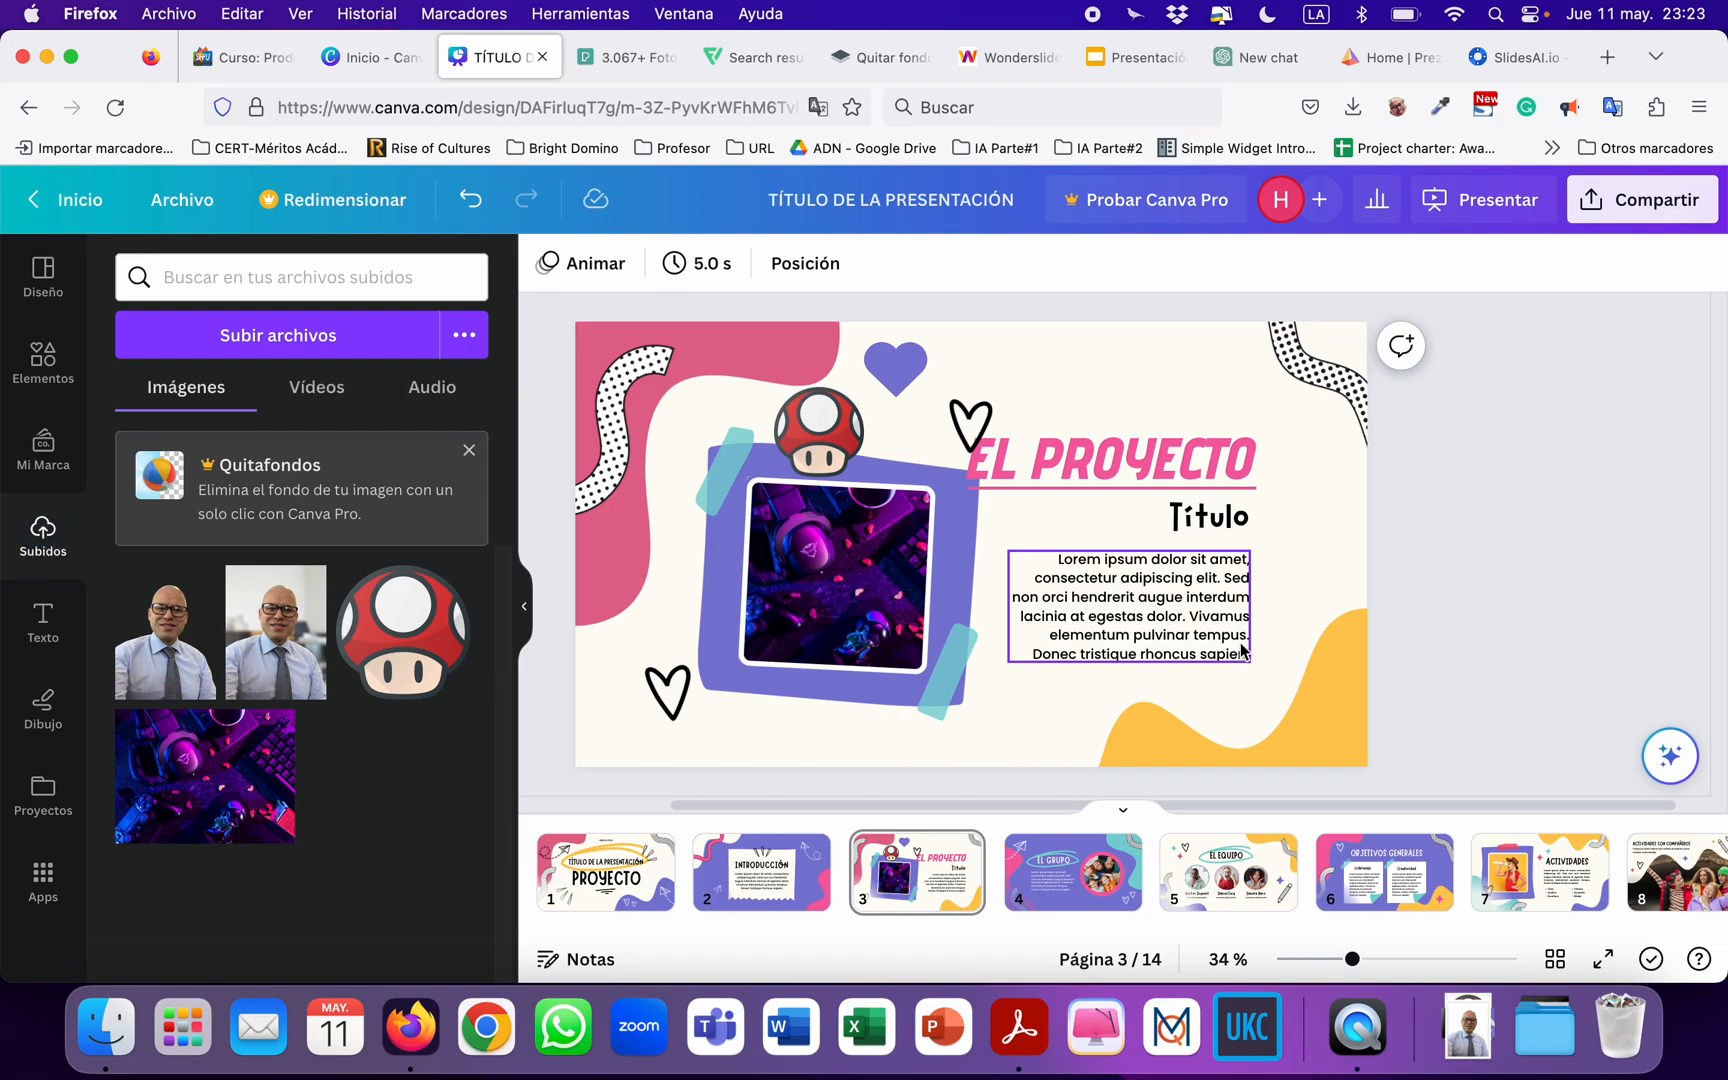
Place the background-free portrait on slide 3, aligned to the slide's lower-left corner and enlarged over the framed photo.
{"action": "left_click", "coordinate": [174, 660]}
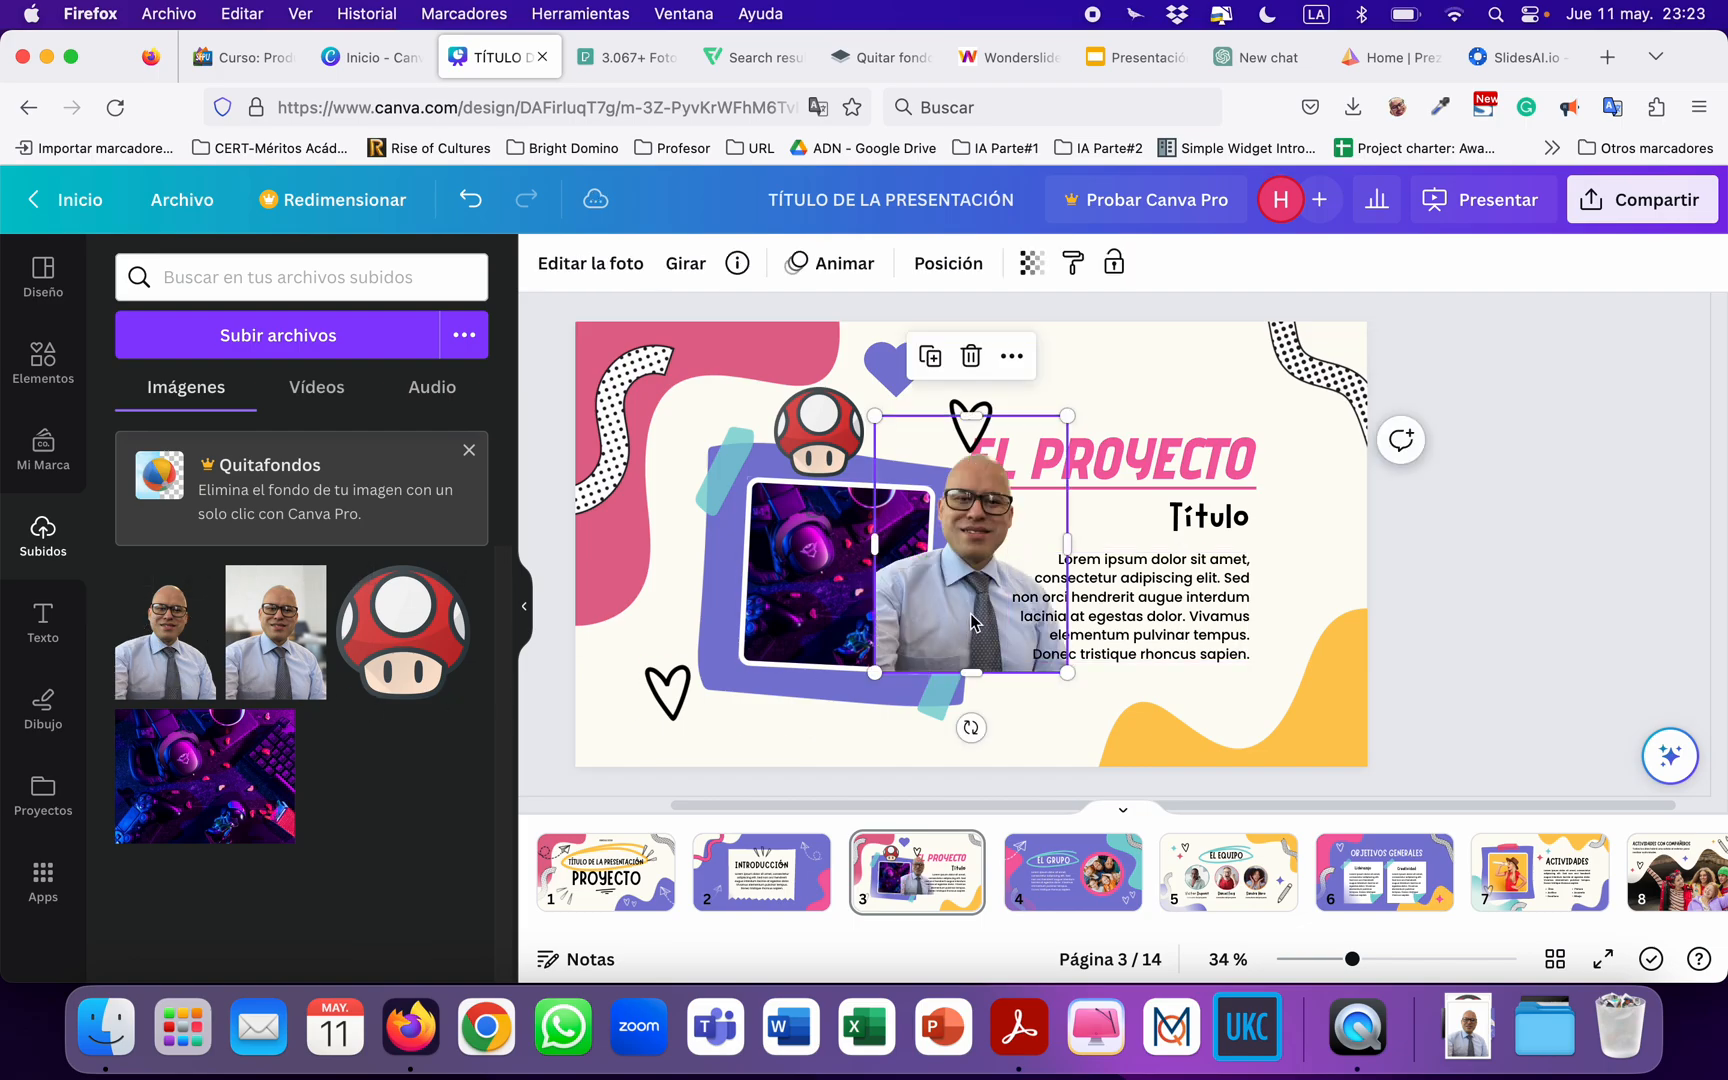
{"action": "left_click_drag", "start_coordinate": [961, 616], "coordinate": [661, 710]}
{"action": "left_click_drag", "start_coordinate": [768, 511], "coordinate": [871, 431]}
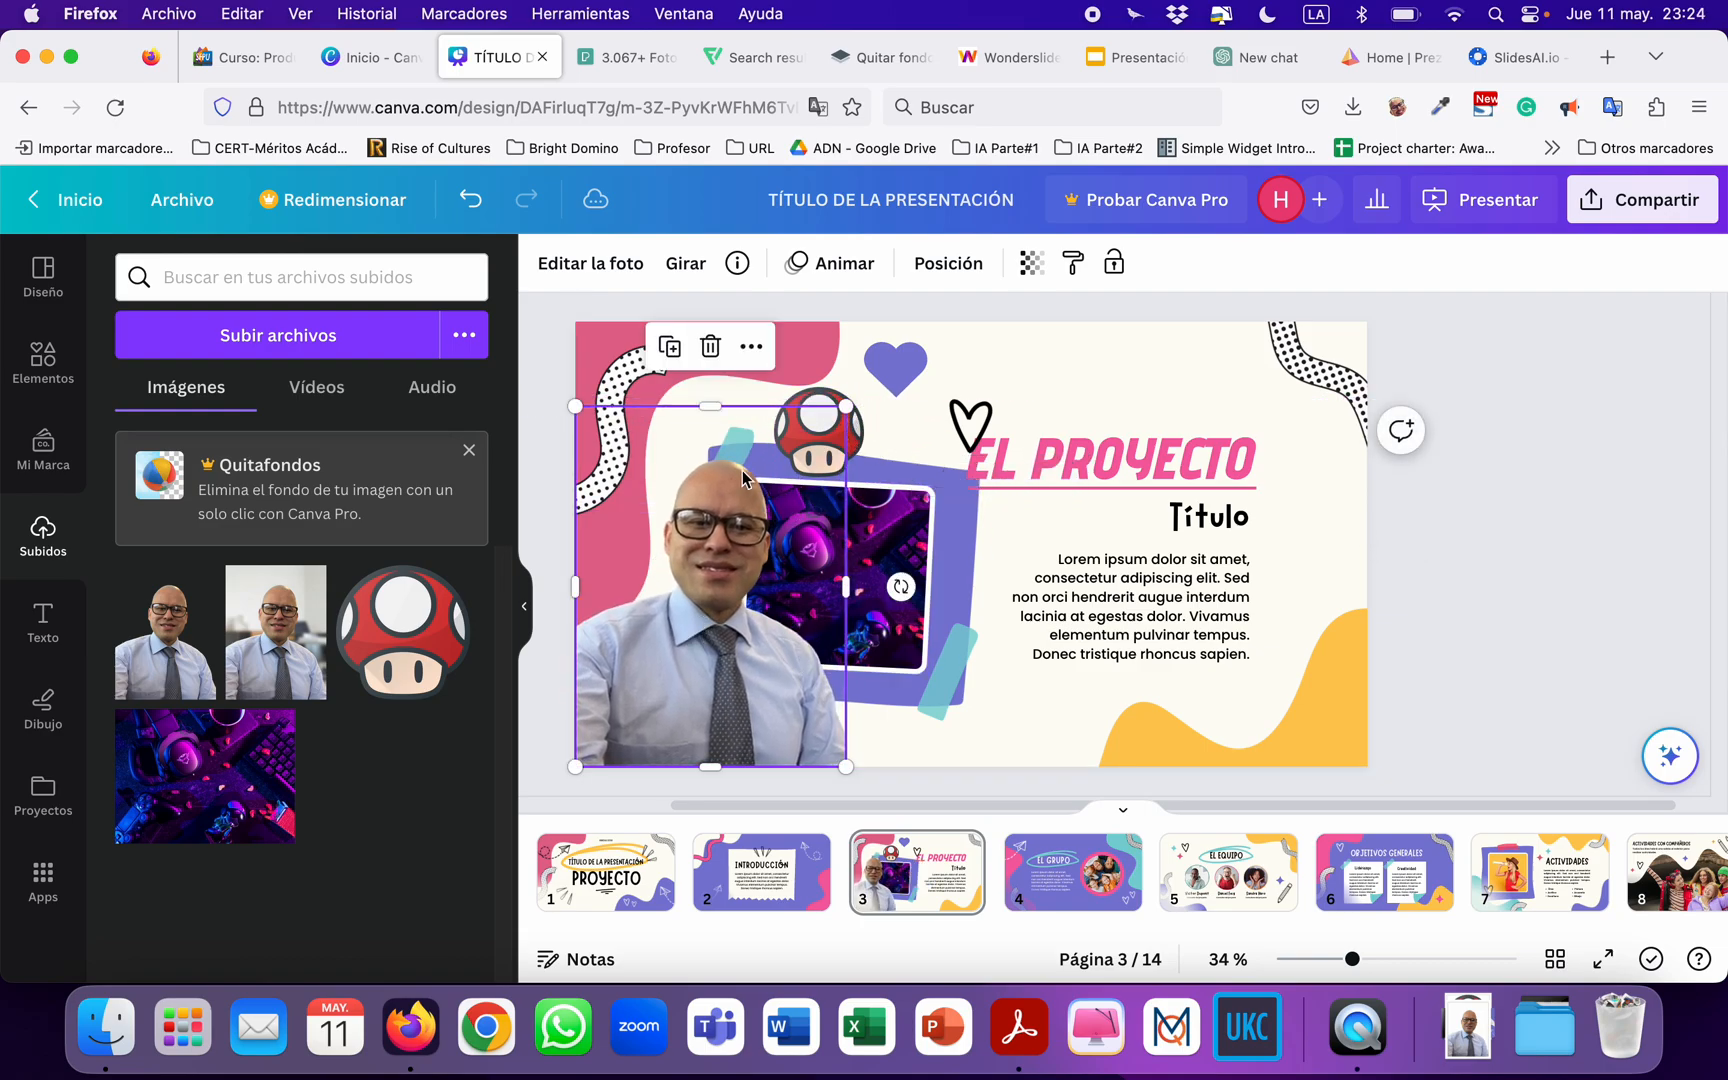
Place the original portrait with its background on slide 3 to compare it with the cutout, and delete it from the slide.
{"action": "left_click", "coordinate": [238, 692]}
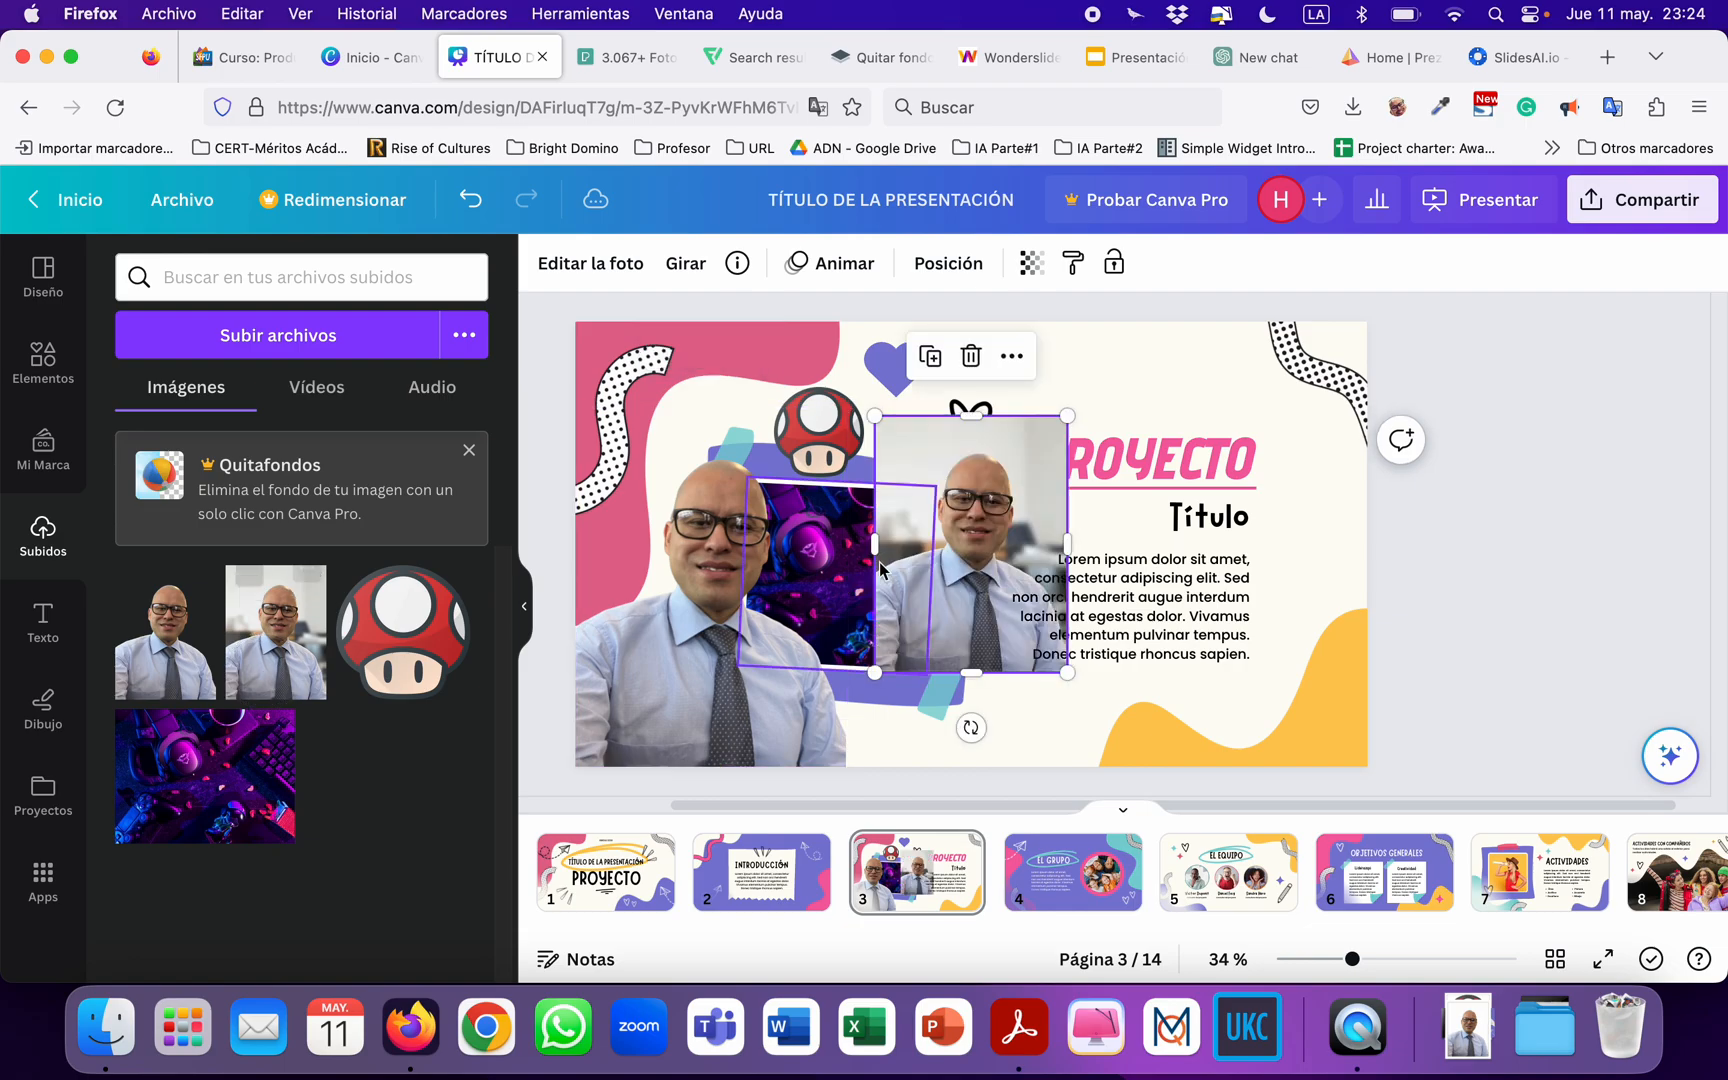
{"action": "left_click_drag", "start_coordinate": [1067, 415], "coordinate": [1148, 320]}
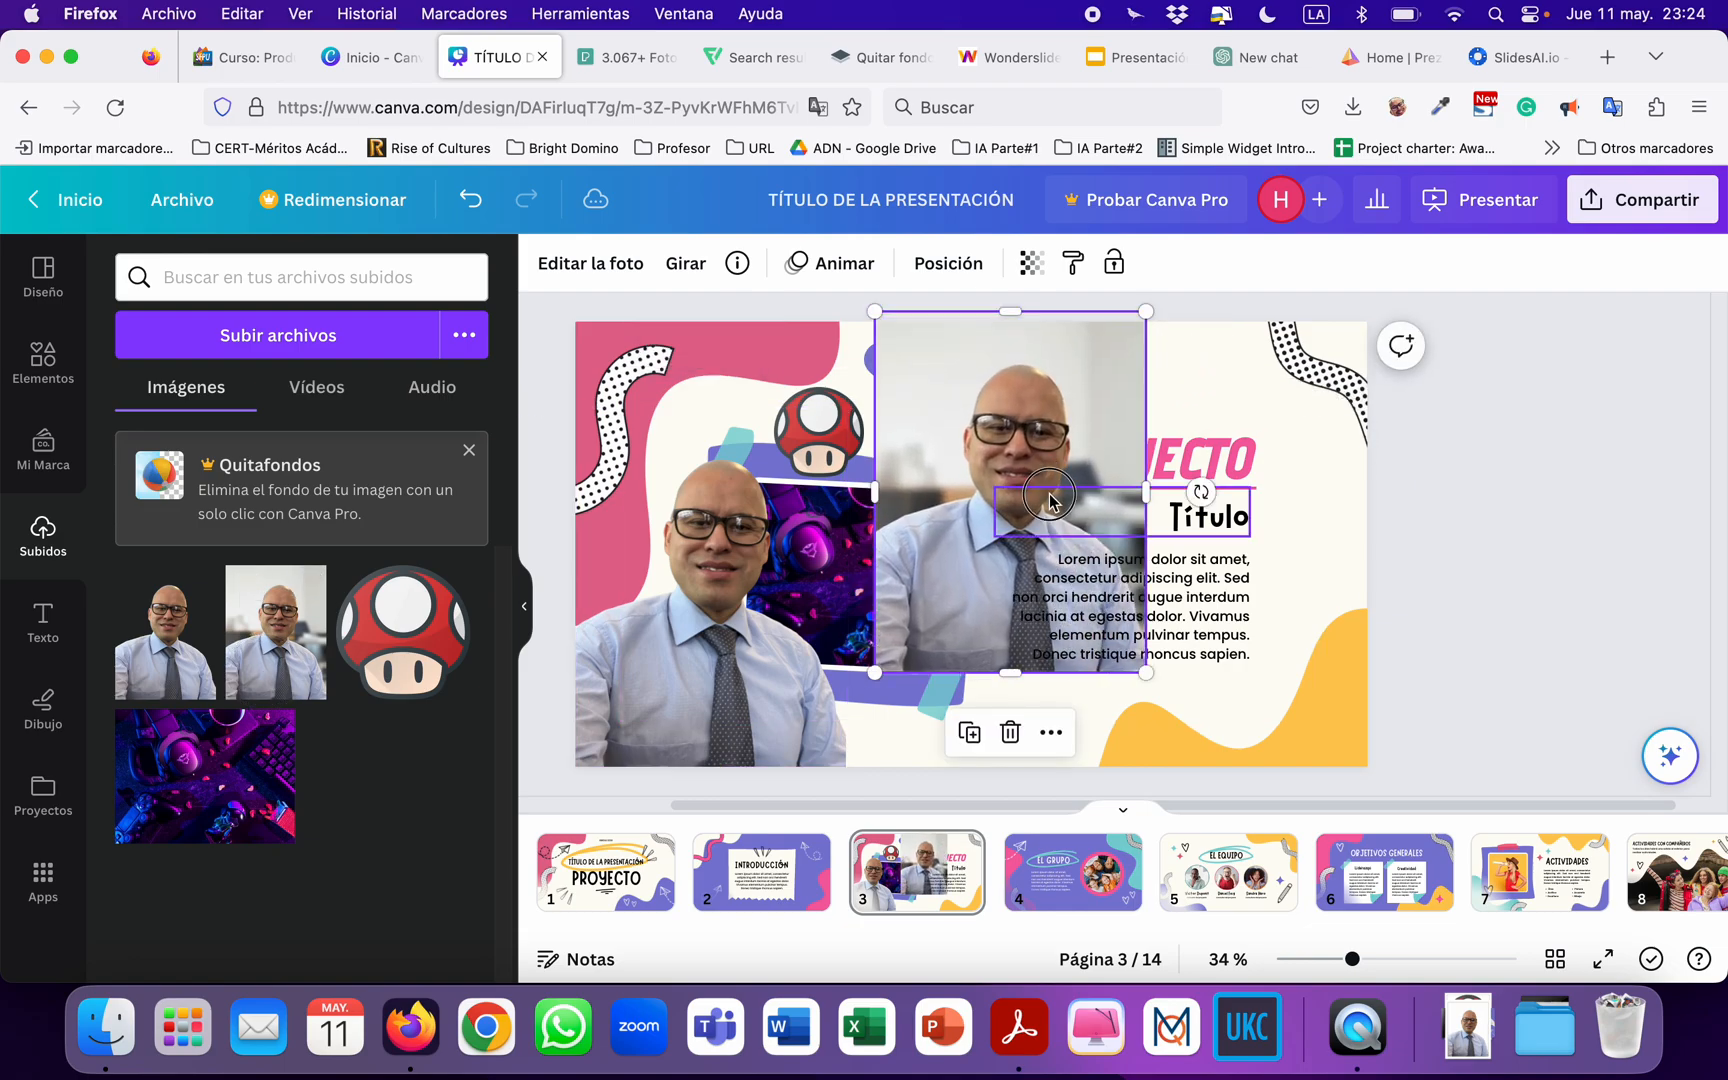
{"action": "left_click_drag", "start_coordinate": [1046, 497], "coordinate": [1271, 594]}
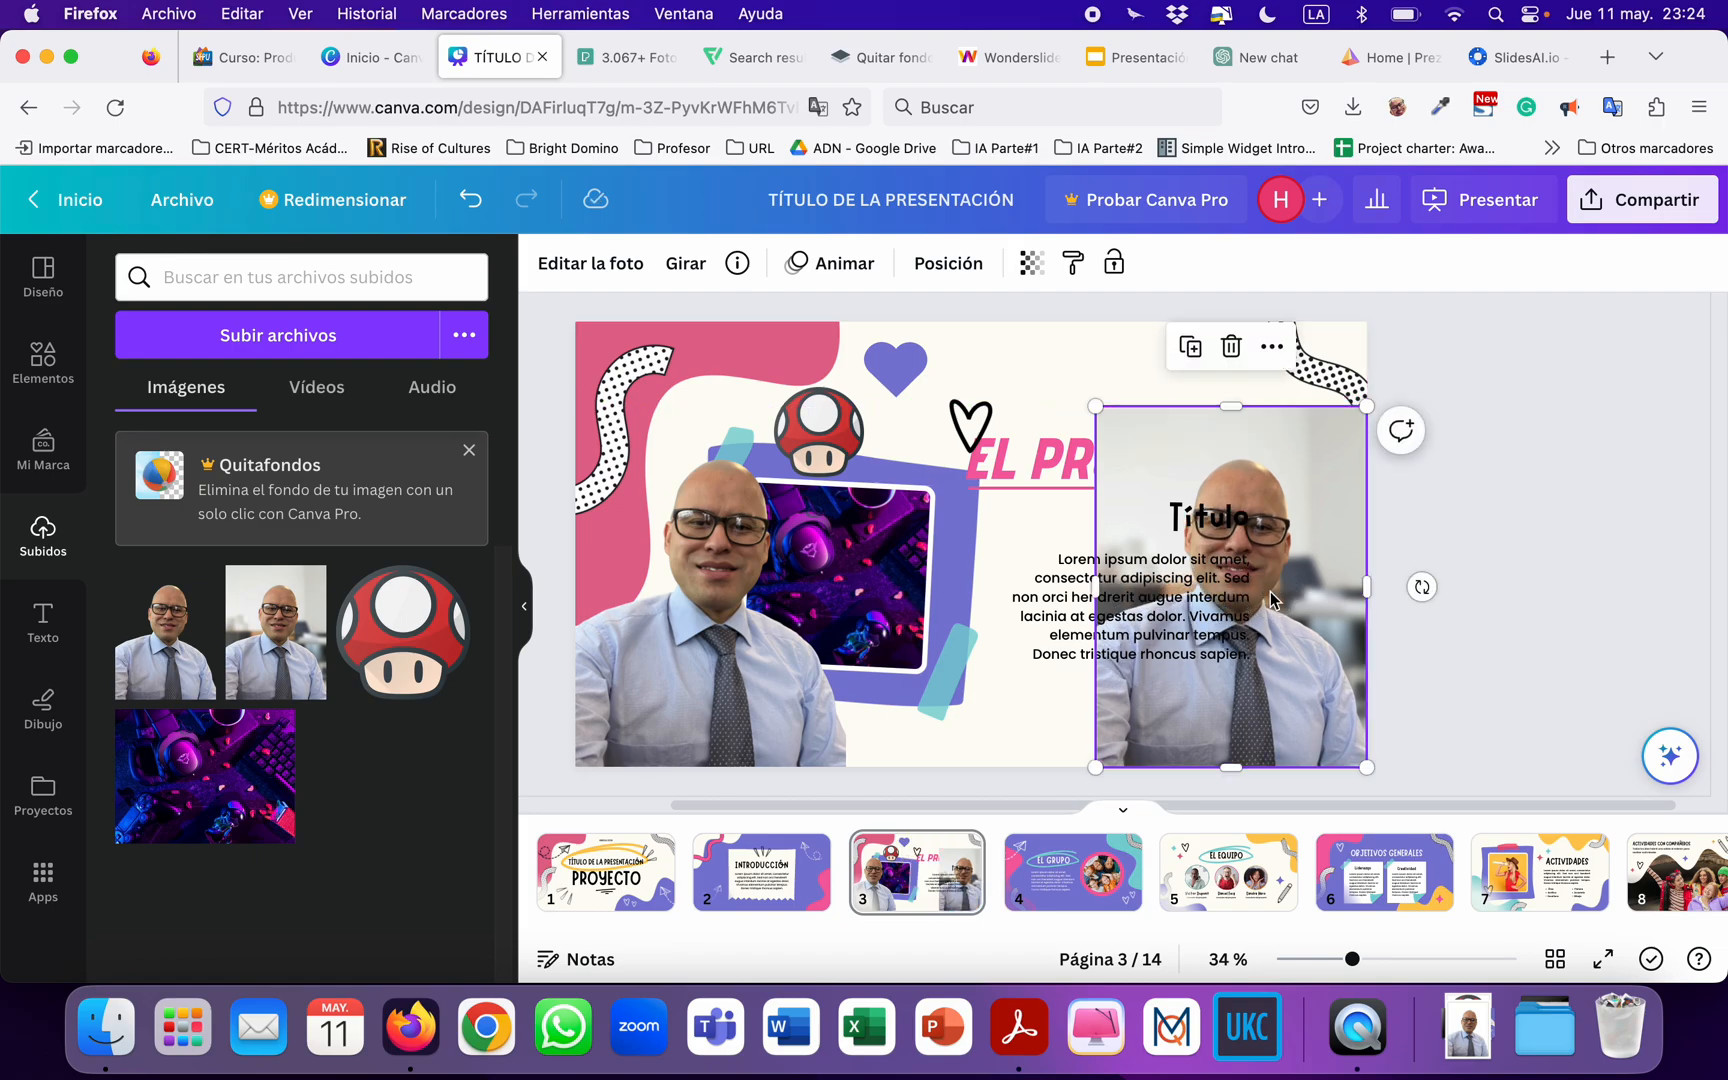
{"action": "key", "text": "Delete"}
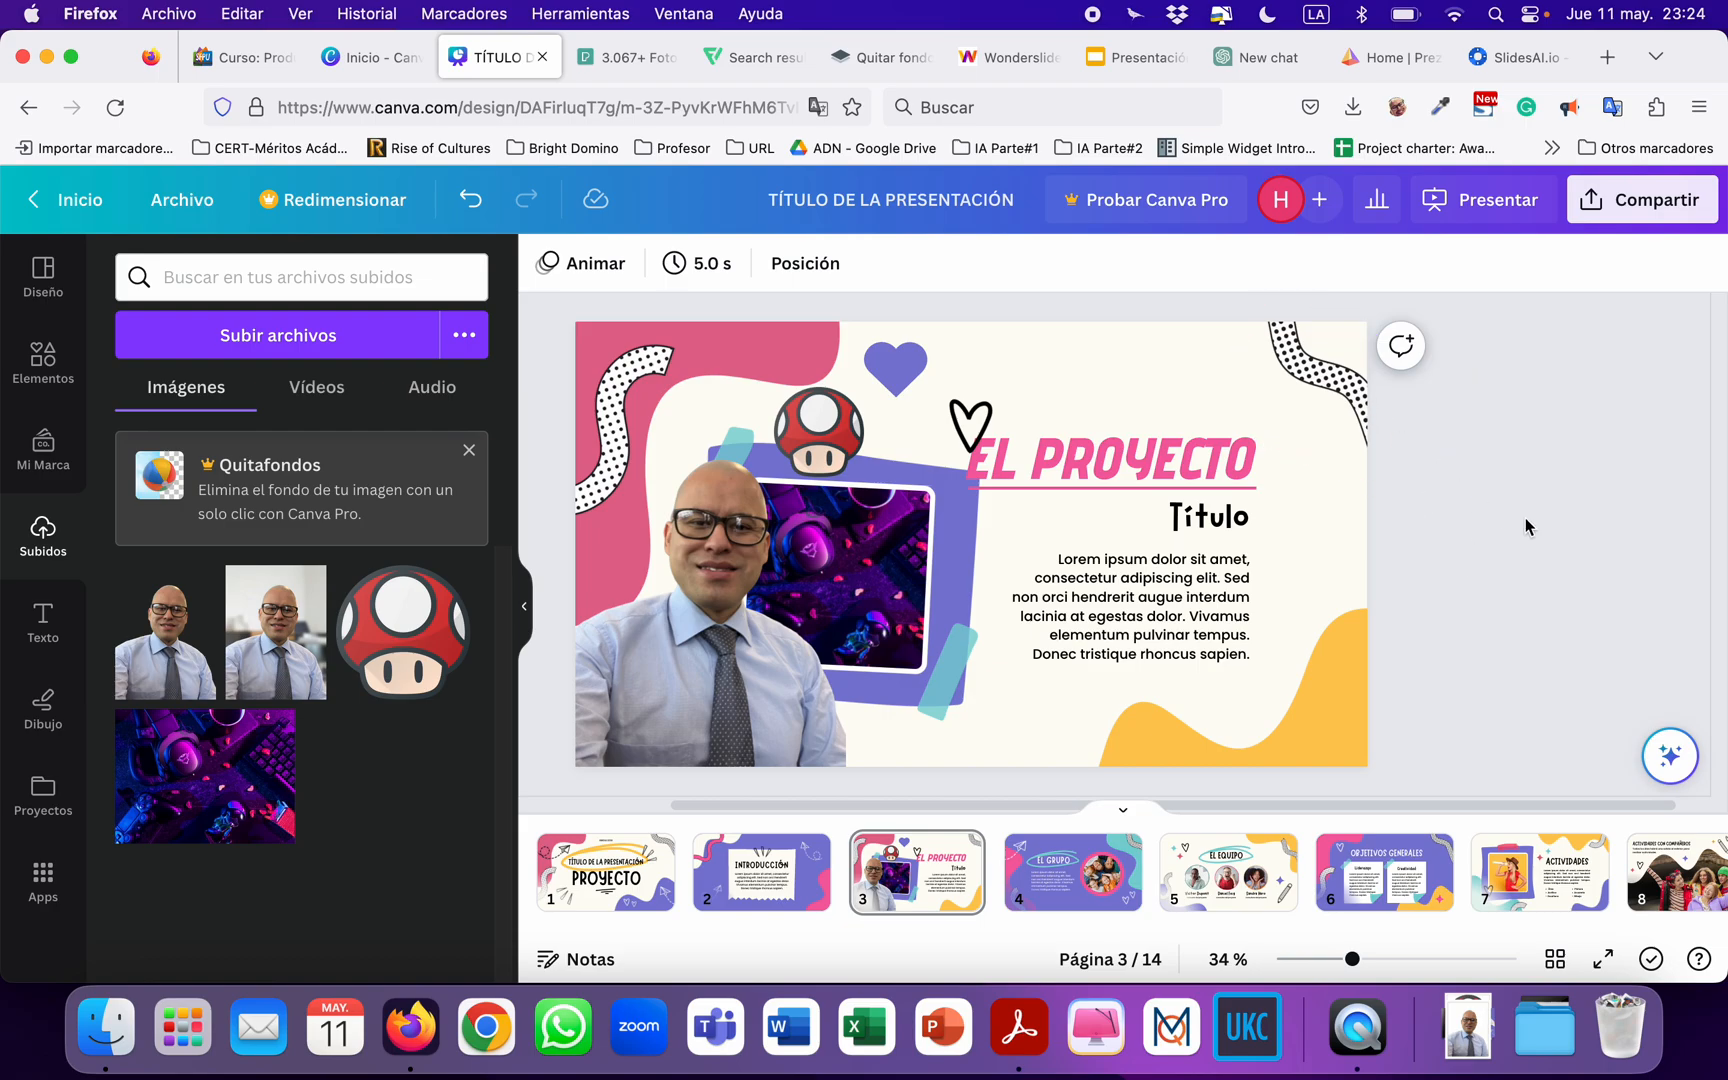
{"action": "left_click", "coordinate": [886, 57]}
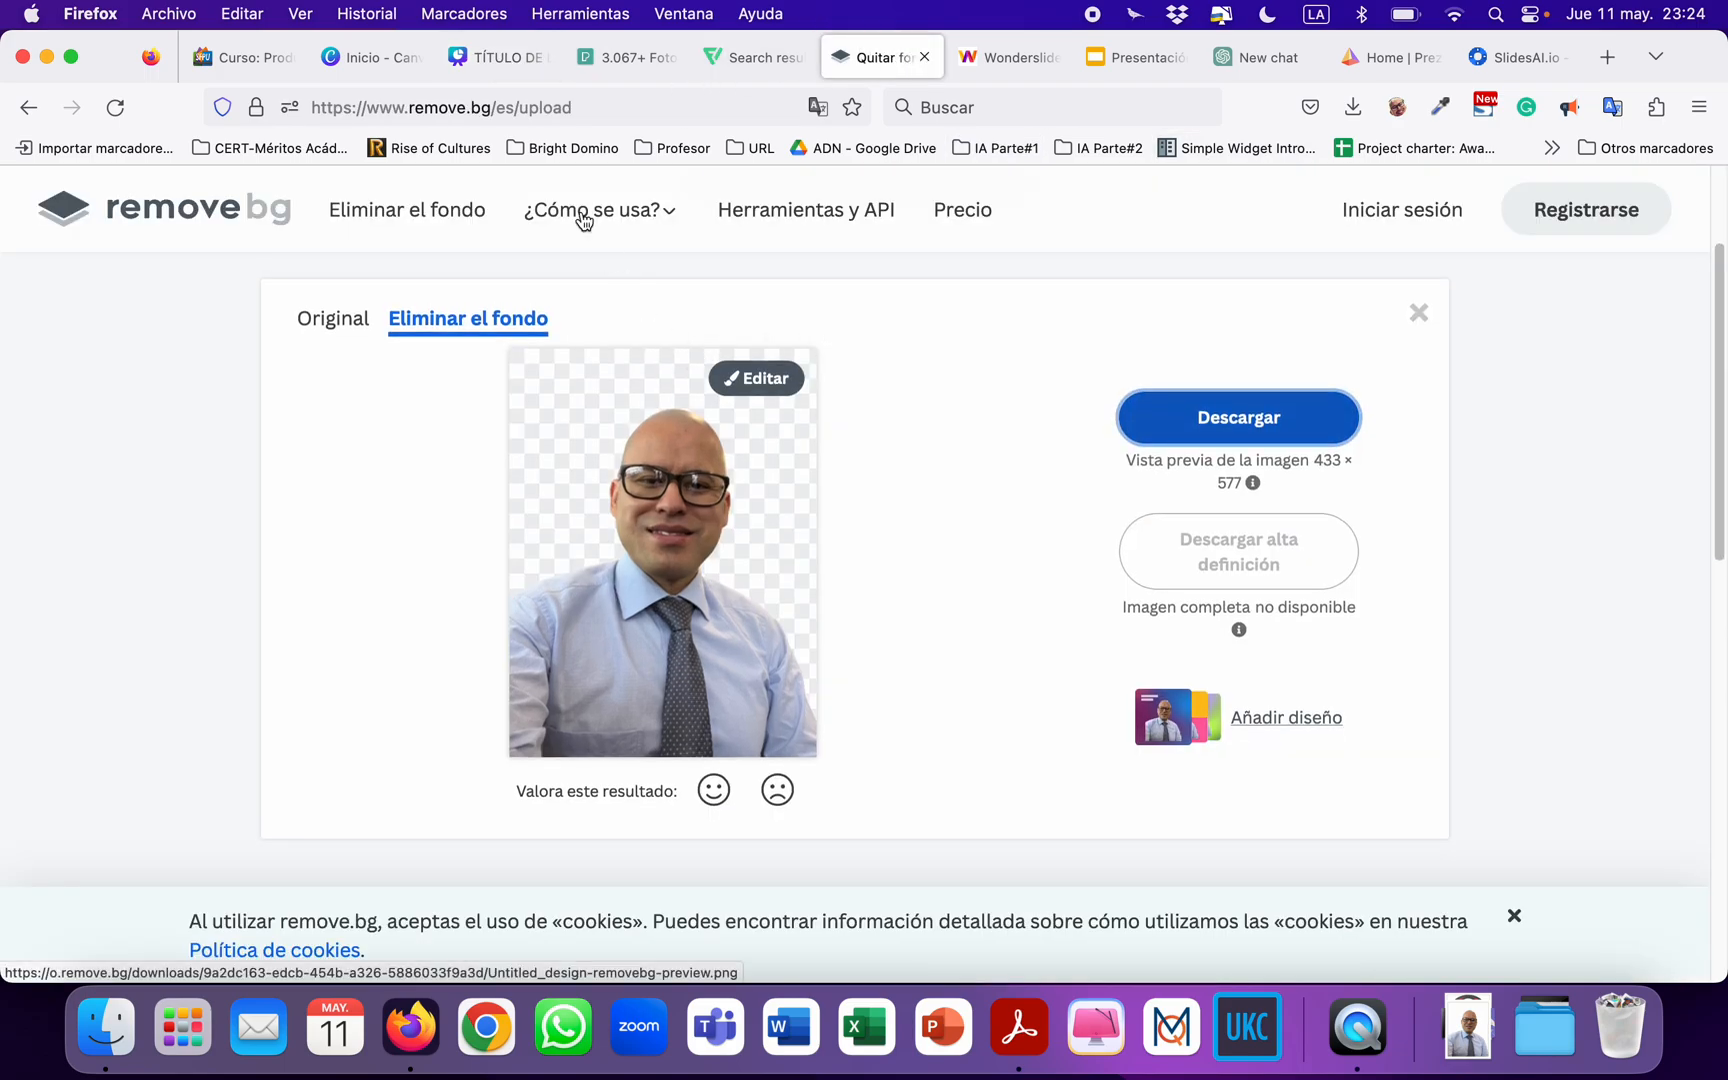
{"action": "left_click", "coordinate": [460, 66]}
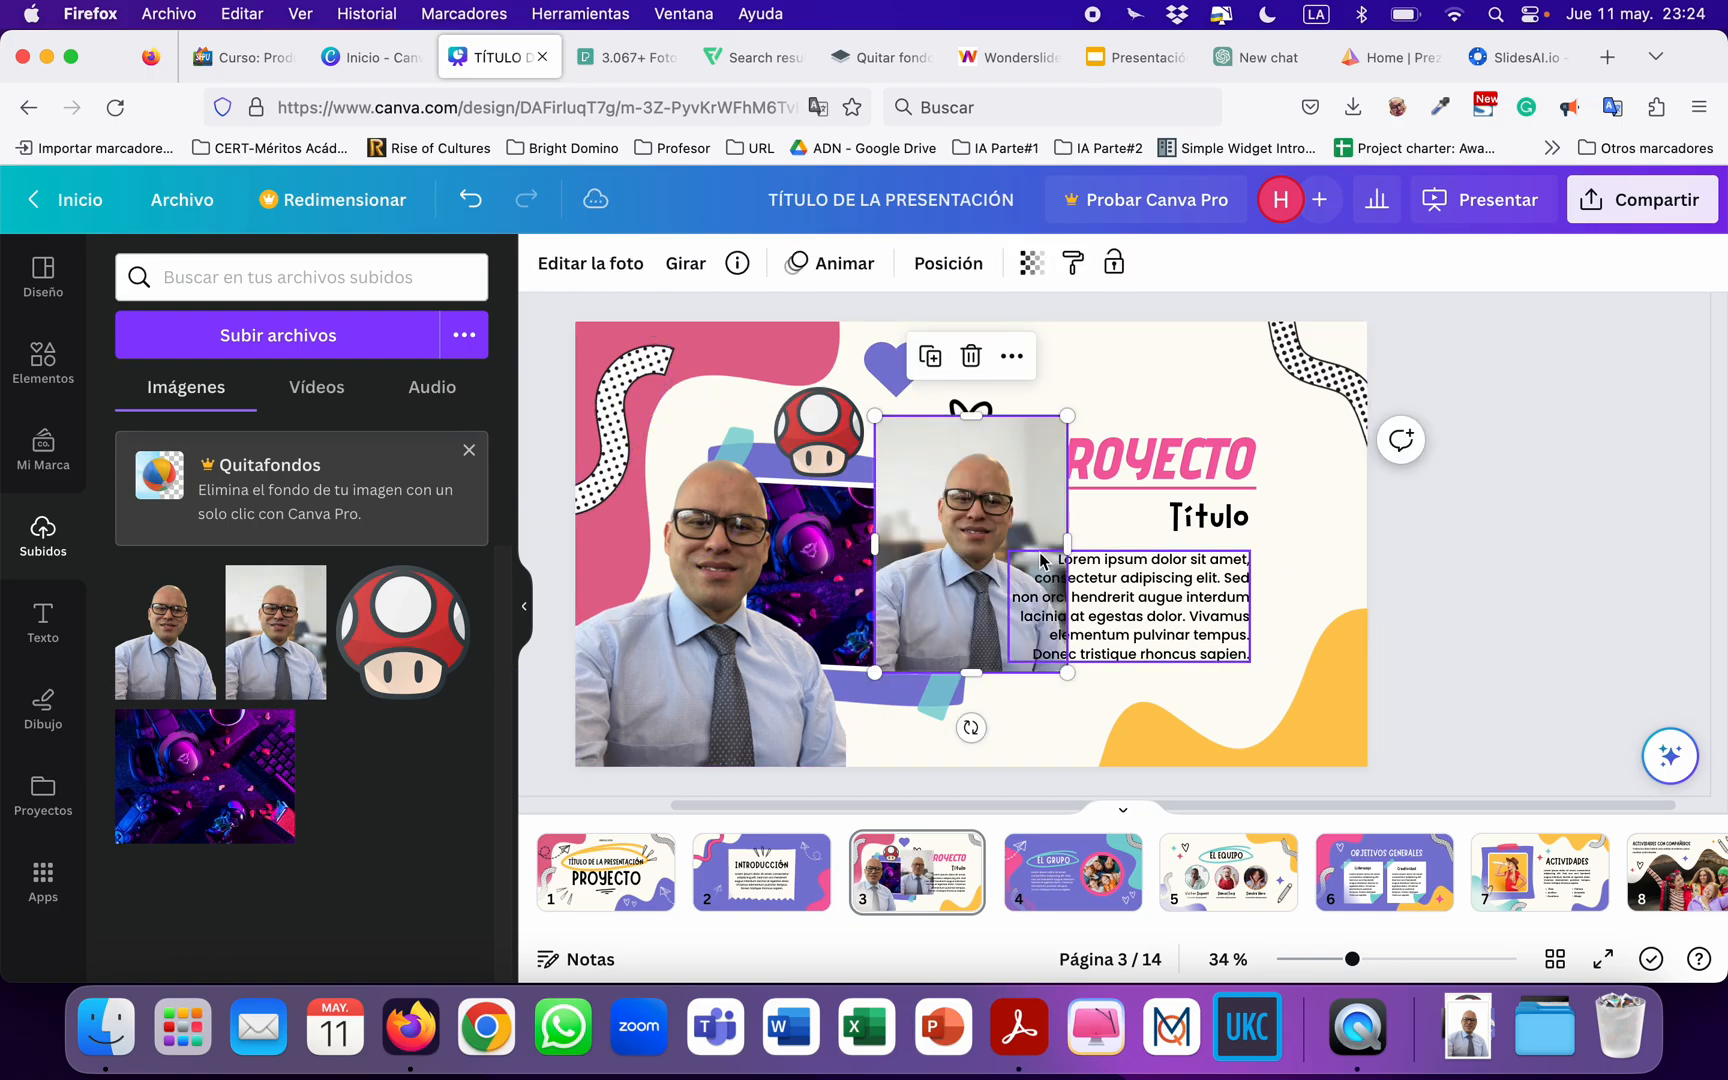
{"action": "key", "text": "Delete"}
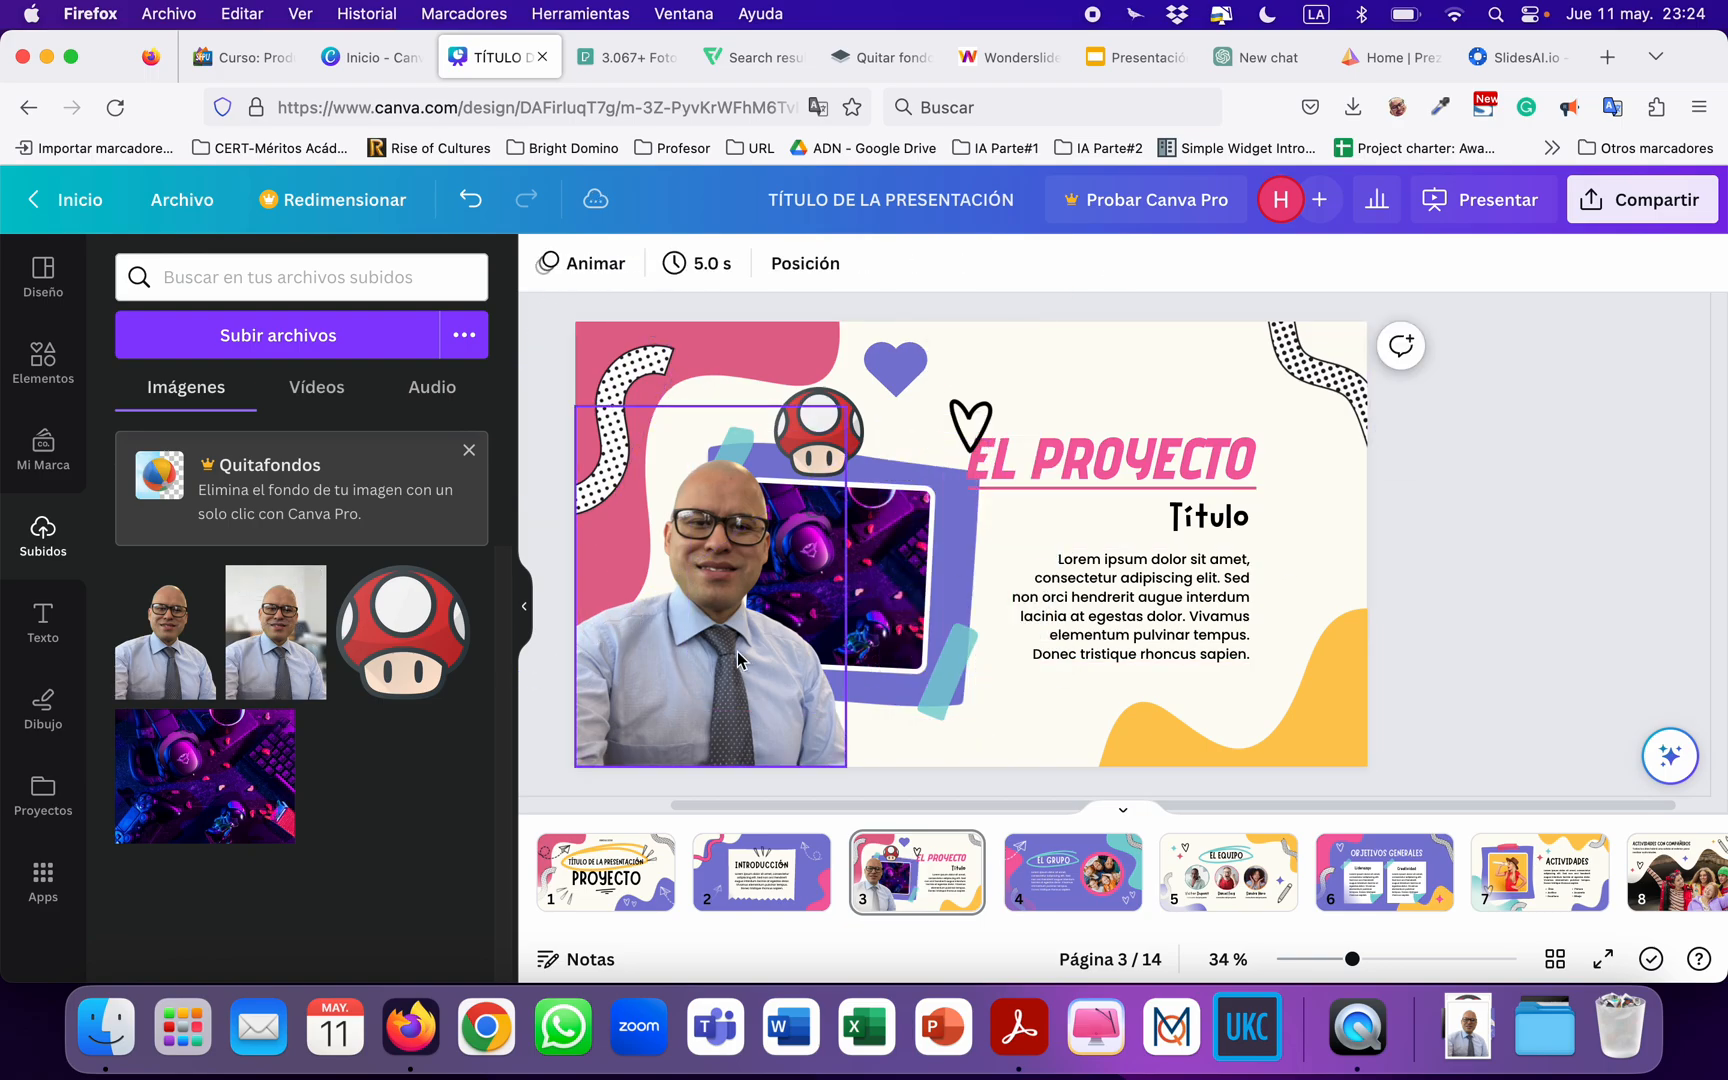
Enlarge the background-free portrait on slide 3 slightly, keeping it anchored in the slide's lower-left corner.
{"action": "left_click", "coordinate": [838, 410]}
{"action": "mouse_move", "coordinate": [842, 404]}
{"action": "left_mouse_down"}
{"action": "mouse_move", "coordinate": [886, 360]}
{"action": "mouse_move", "coordinate": [864, 383]}
{"action": "left_mouse_up"}
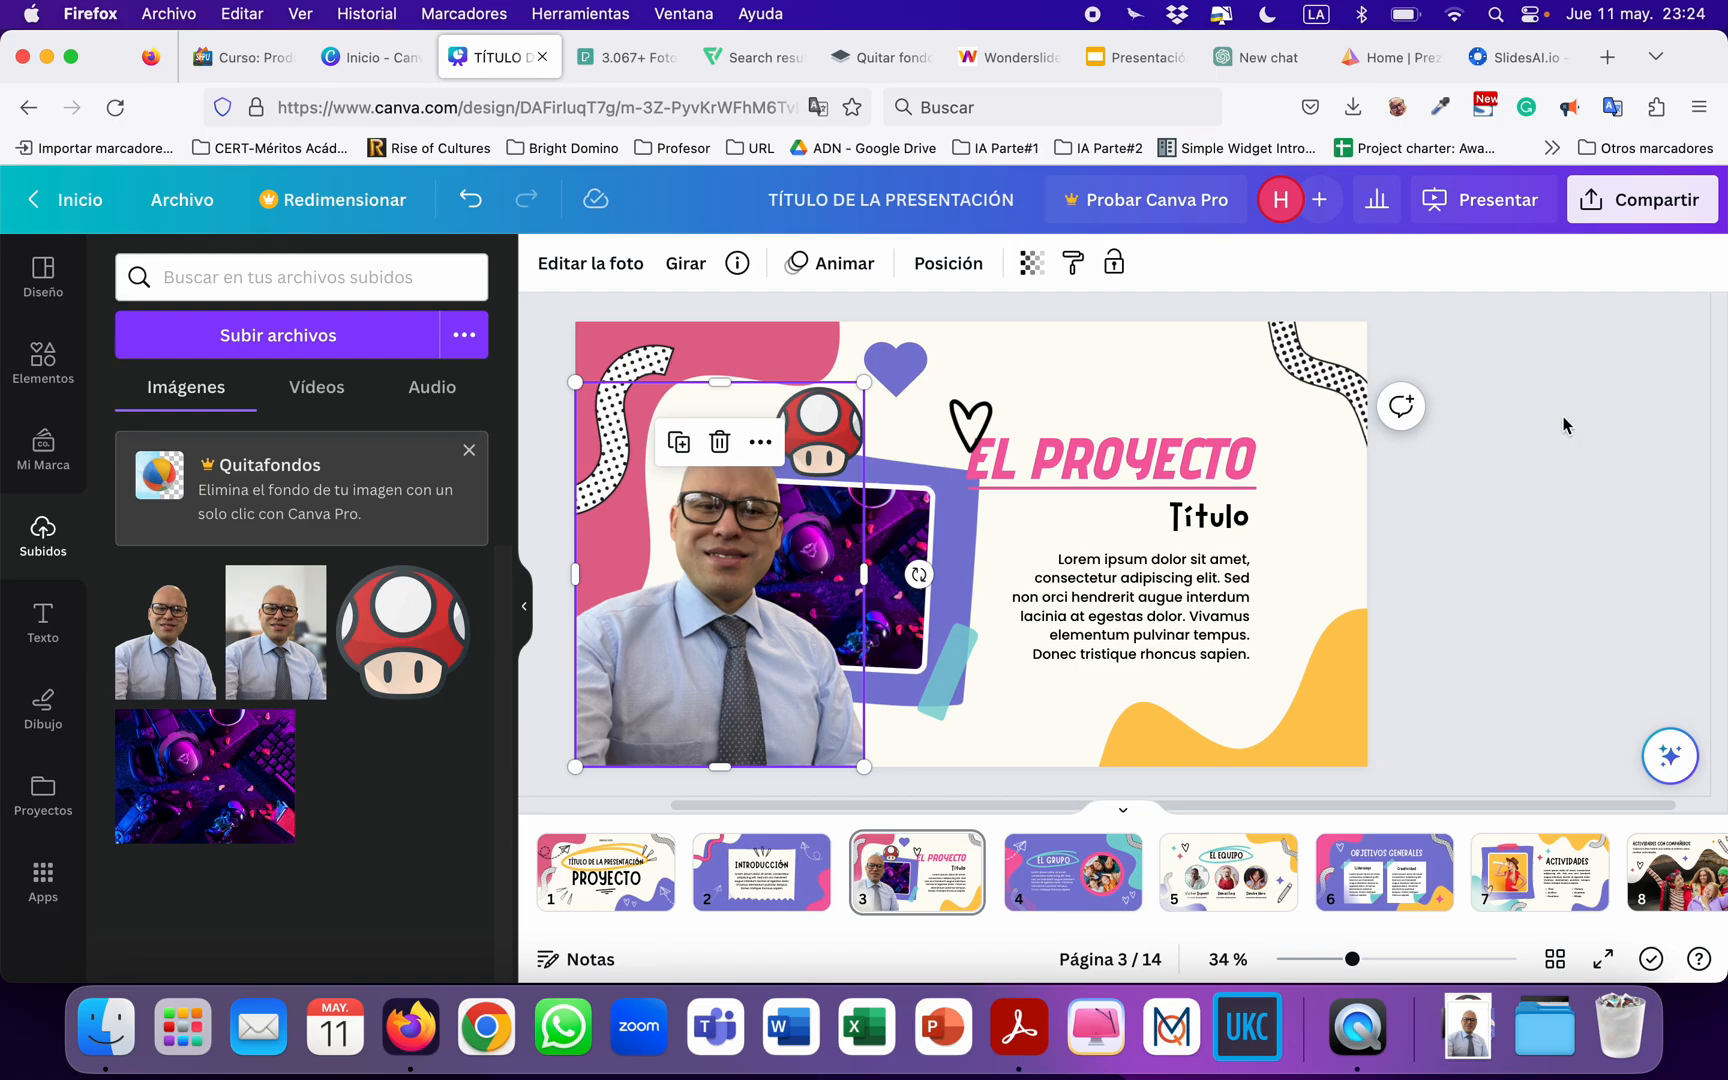
{"action": "left_click", "coordinate": [535, 536]}
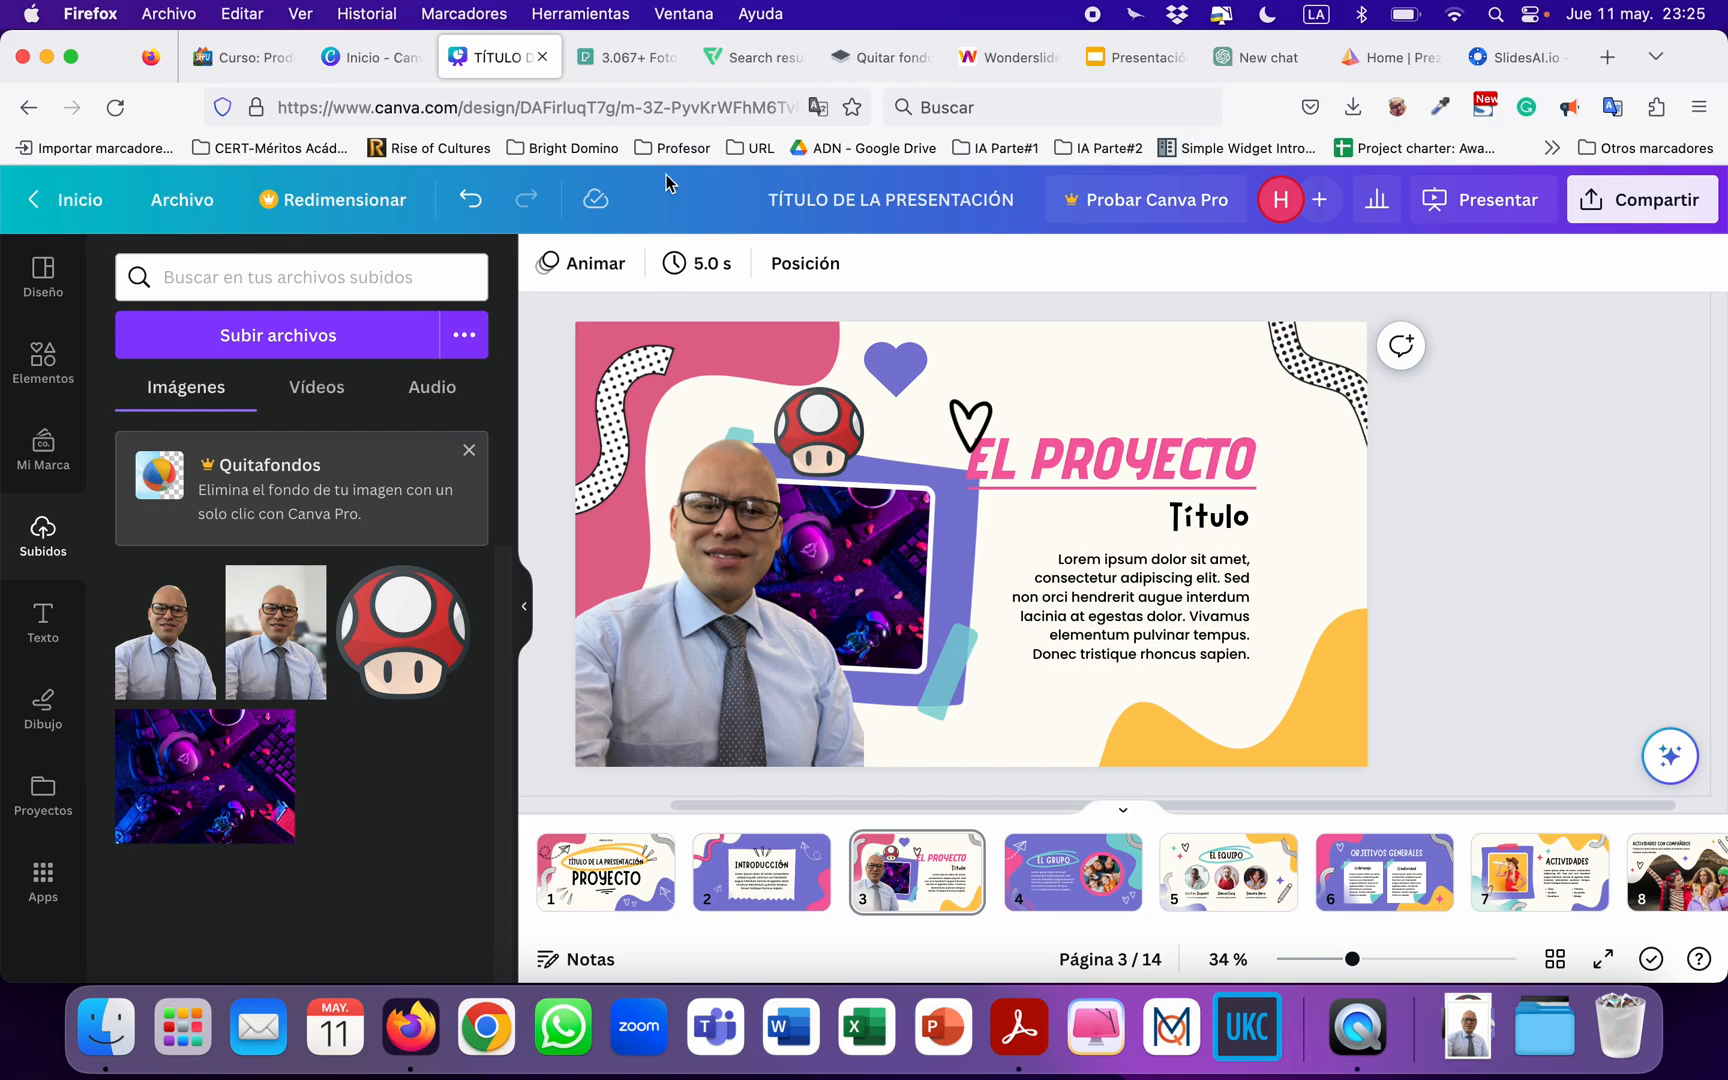
{"action": "left_click", "coordinate": [878, 57]}
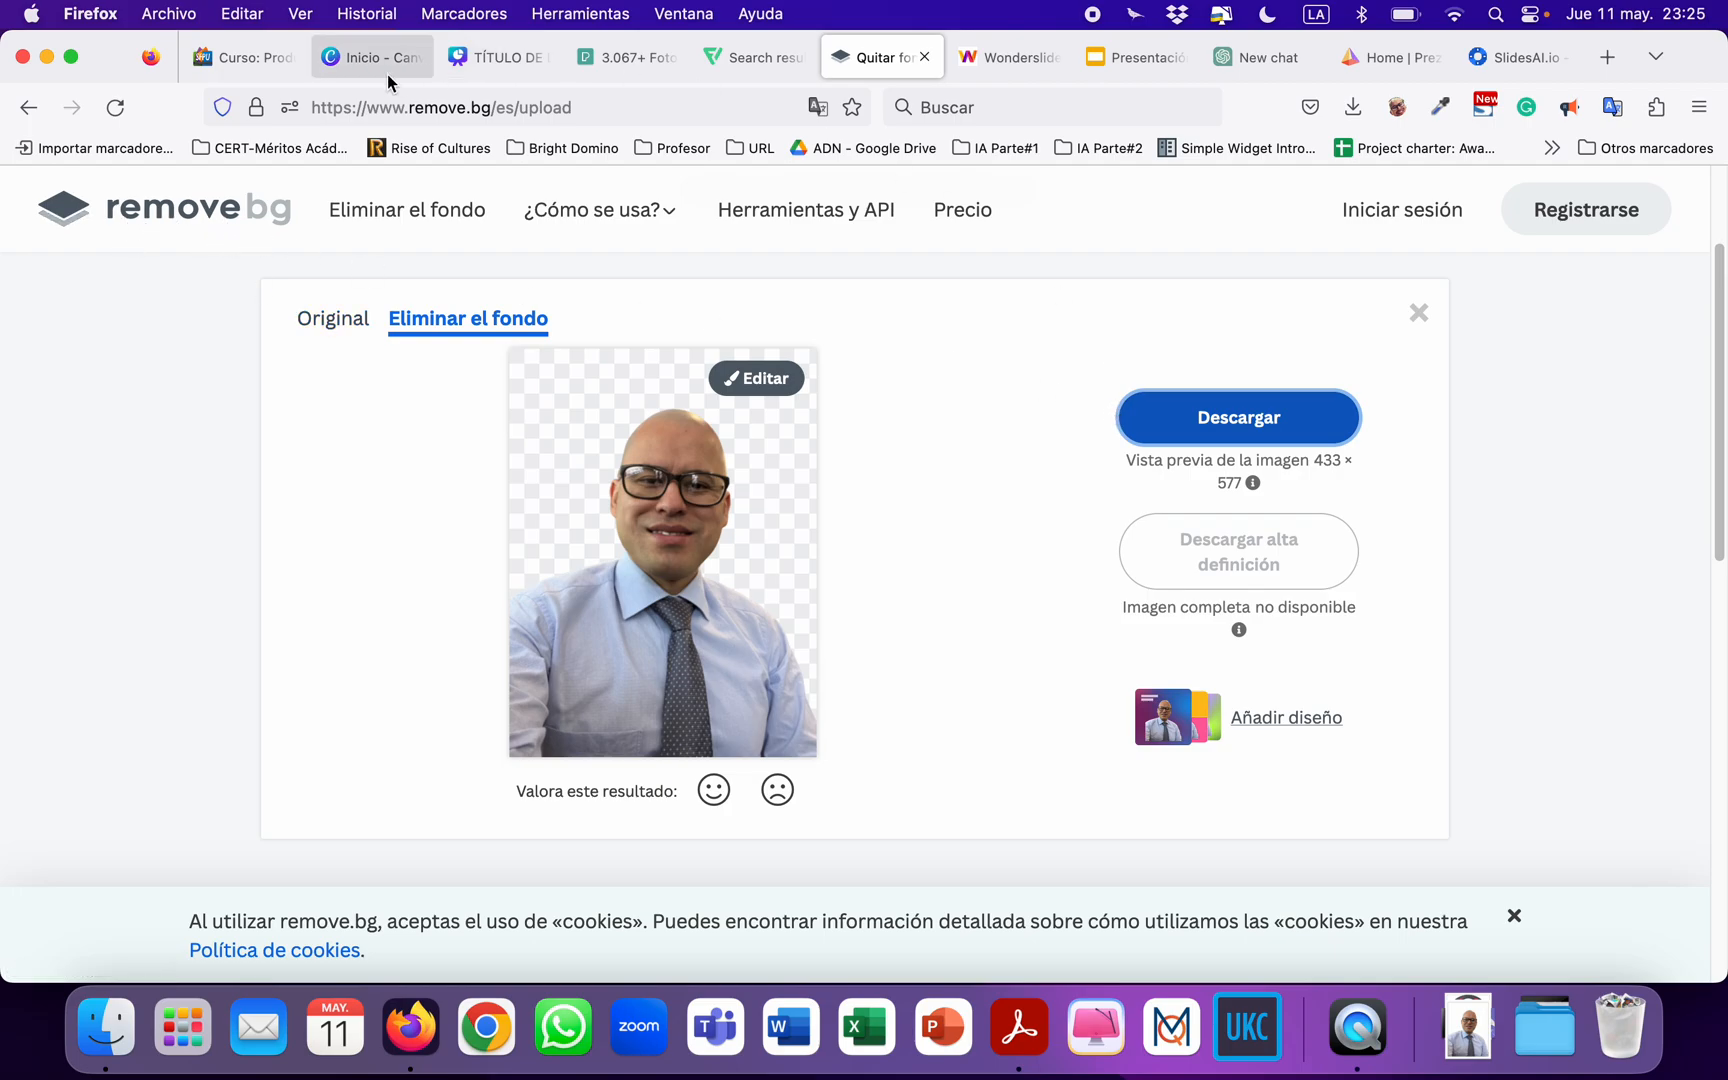
{"action": "left_click", "coordinate": [477, 60]}
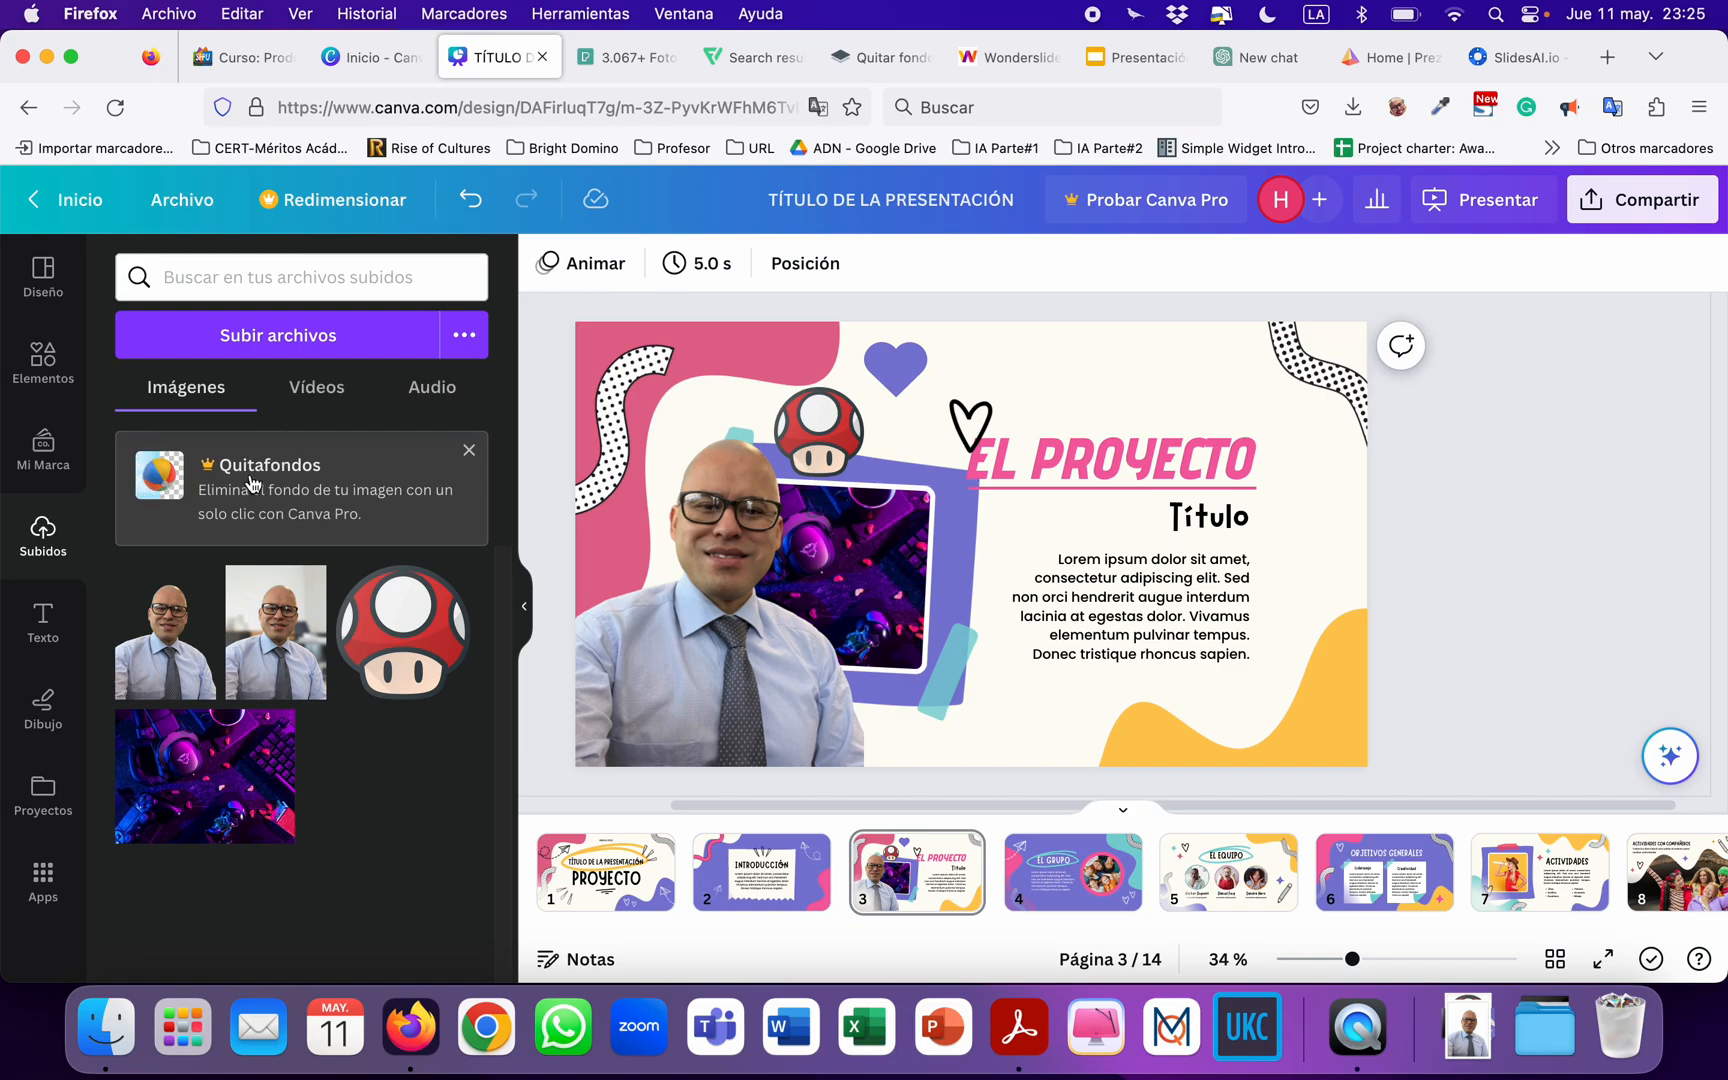
{"action": "left_click", "coordinate": [878, 57]}
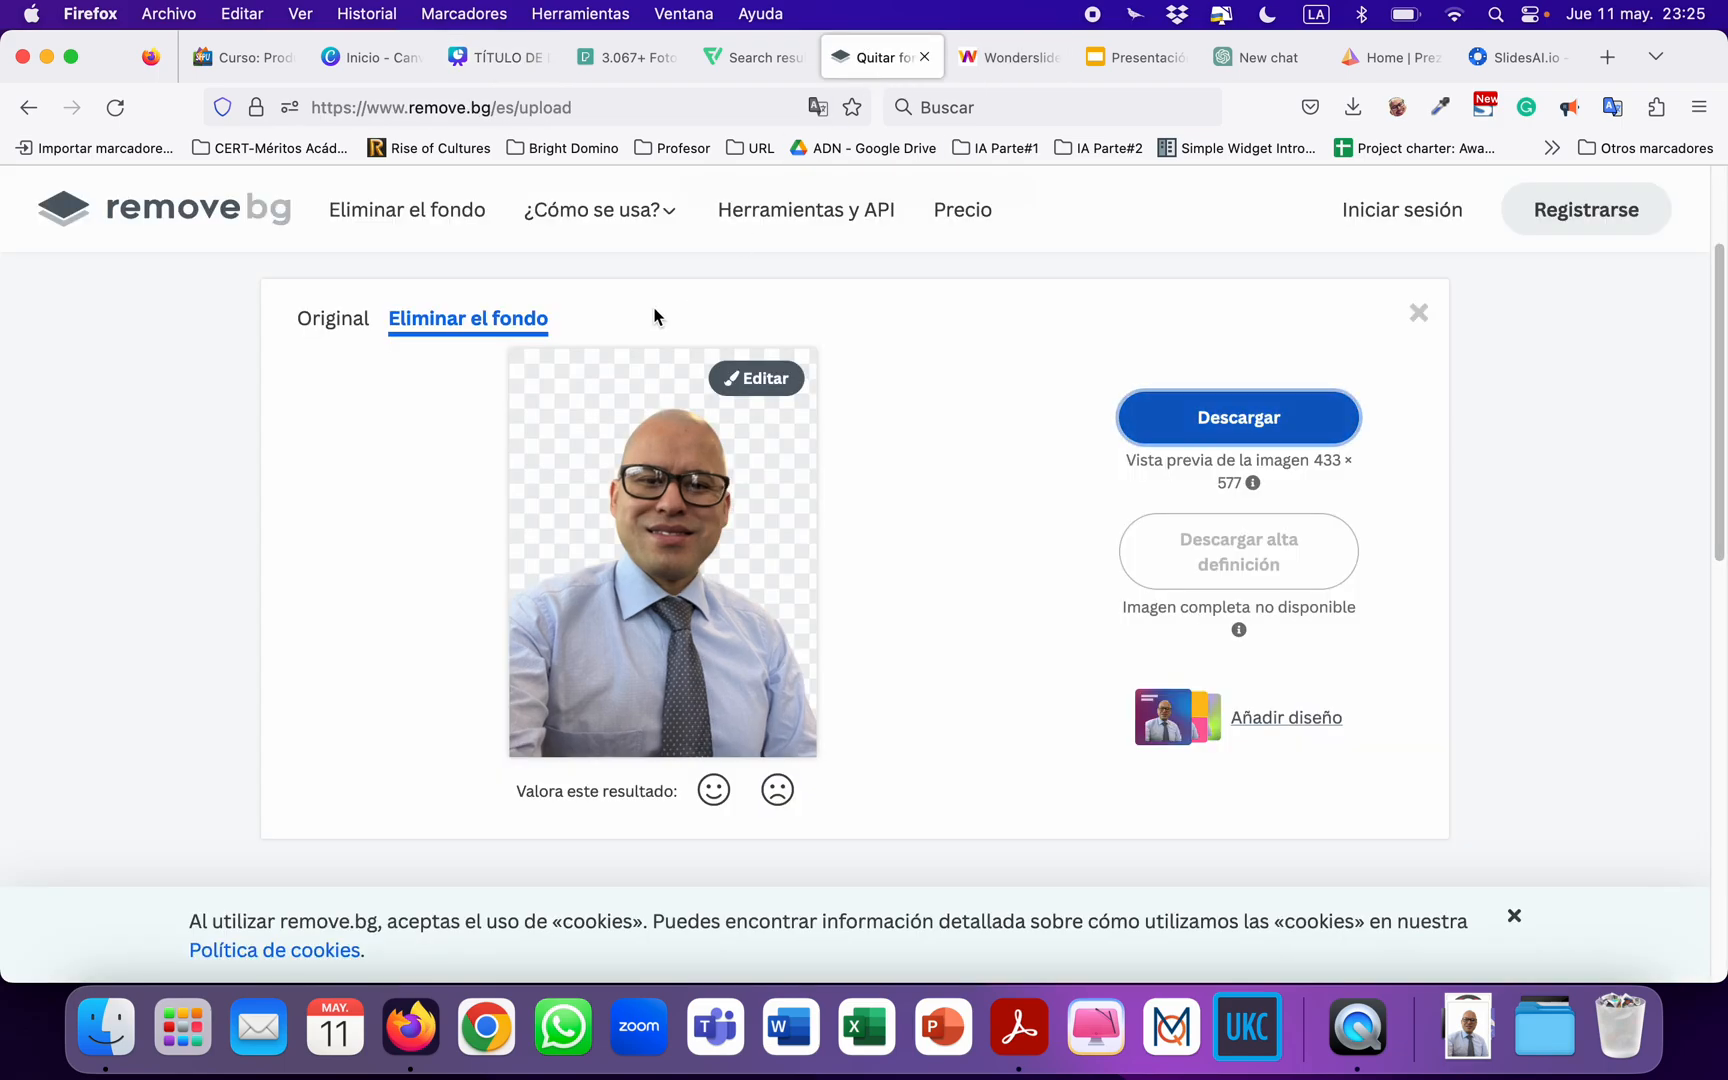
{"action": "left_click", "coordinate": [497, 58]}
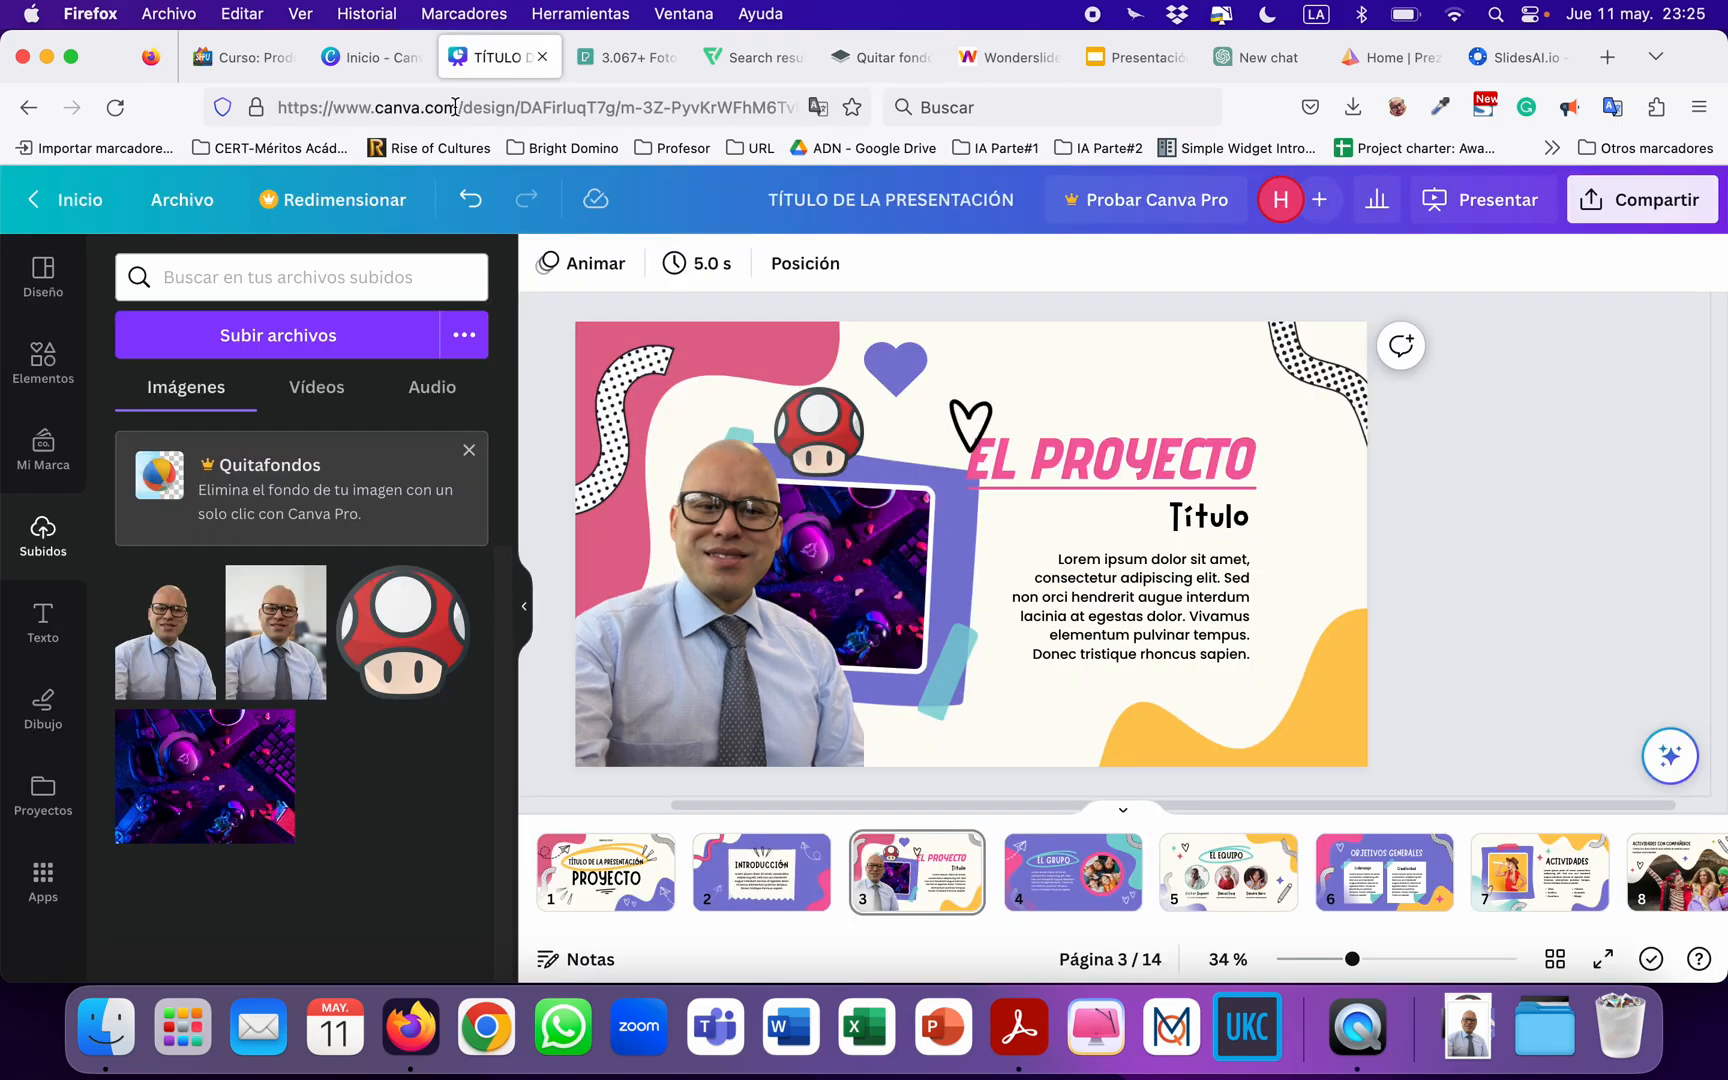
Save the presentation, return to the Canva home page and create a blank Presentación (16:9) design.
{"action": "left_click", "coordinate": [180, 200]}
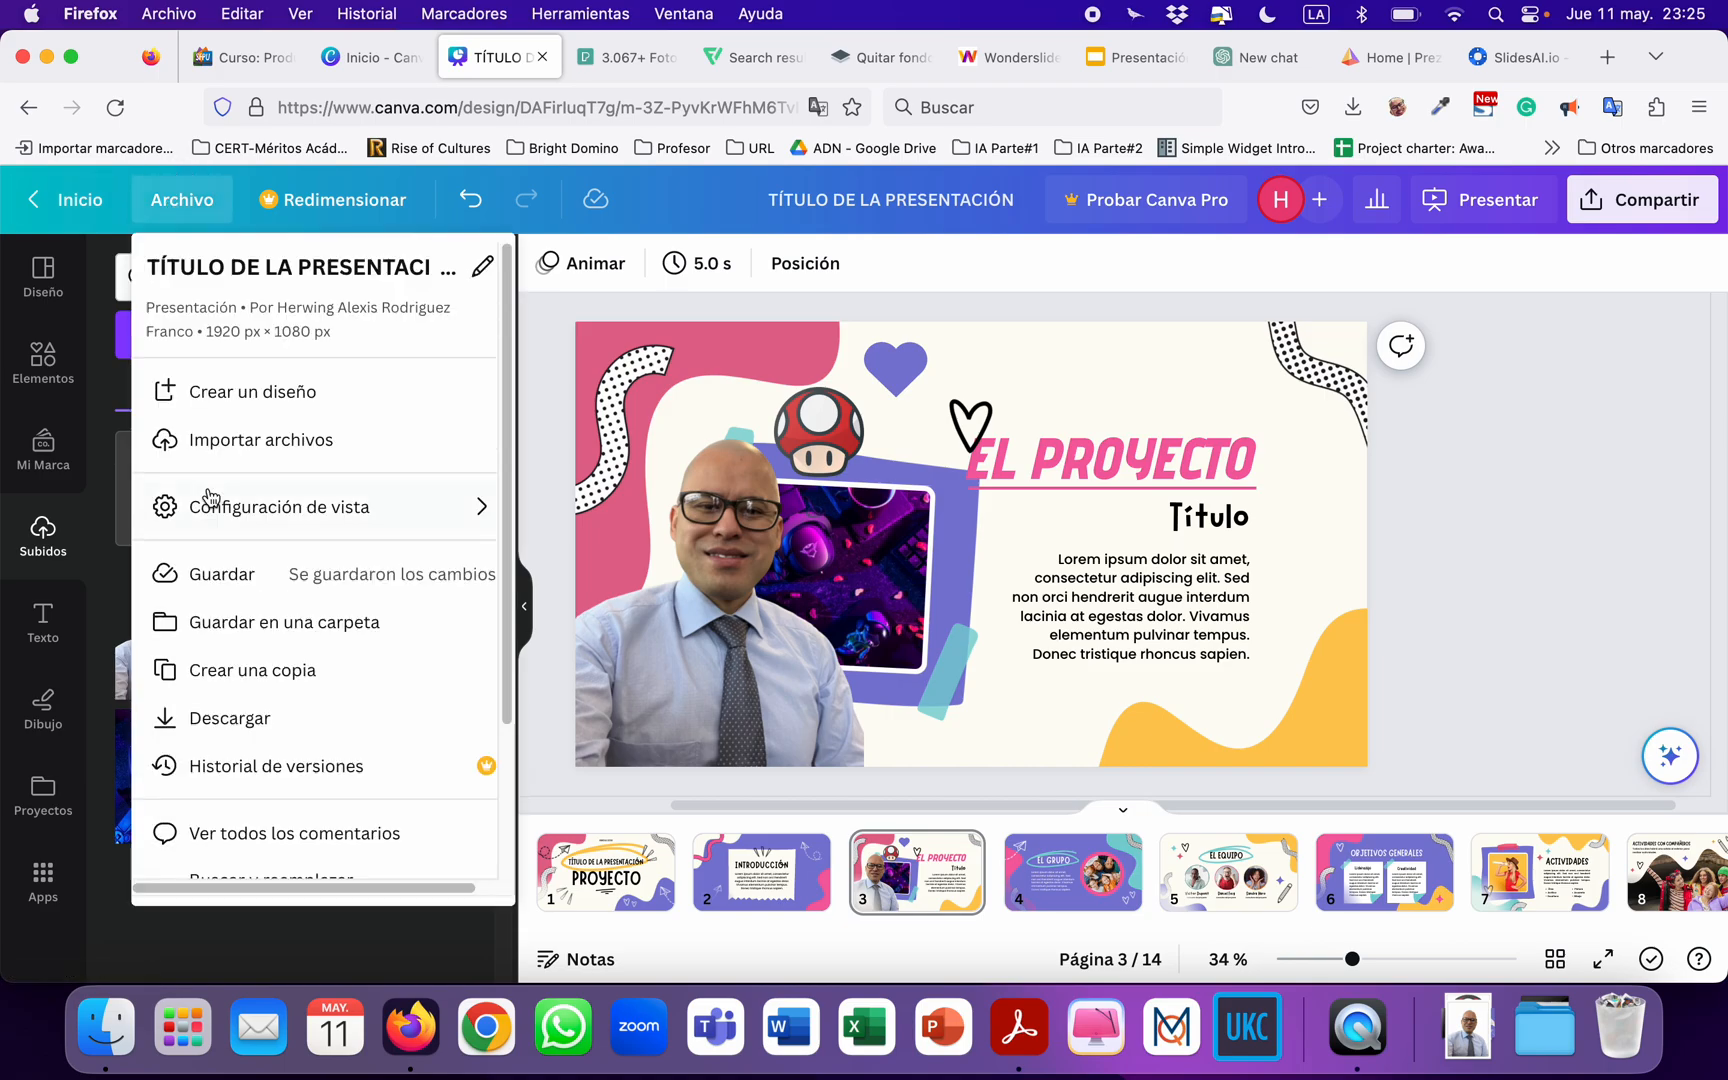
{"action": "left_click", "coordinate": [217, 578]}
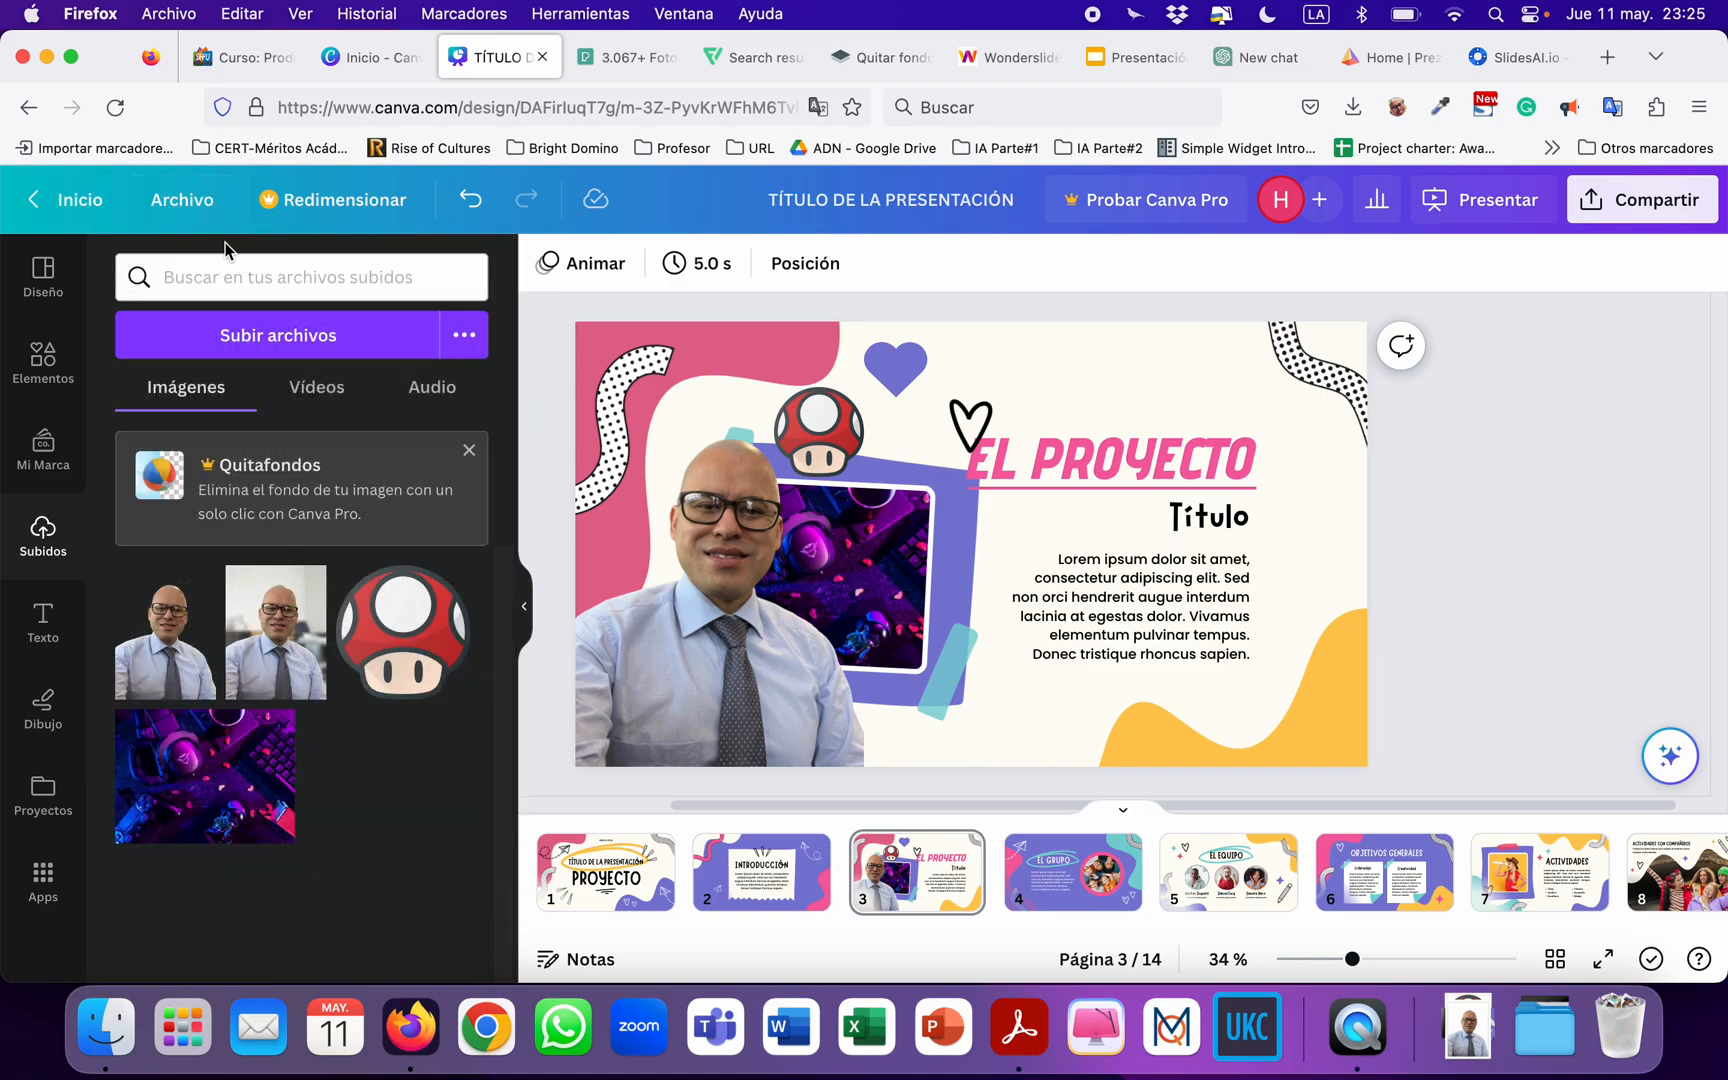
{"action": "left_click", "coordinate": [90, 200]}
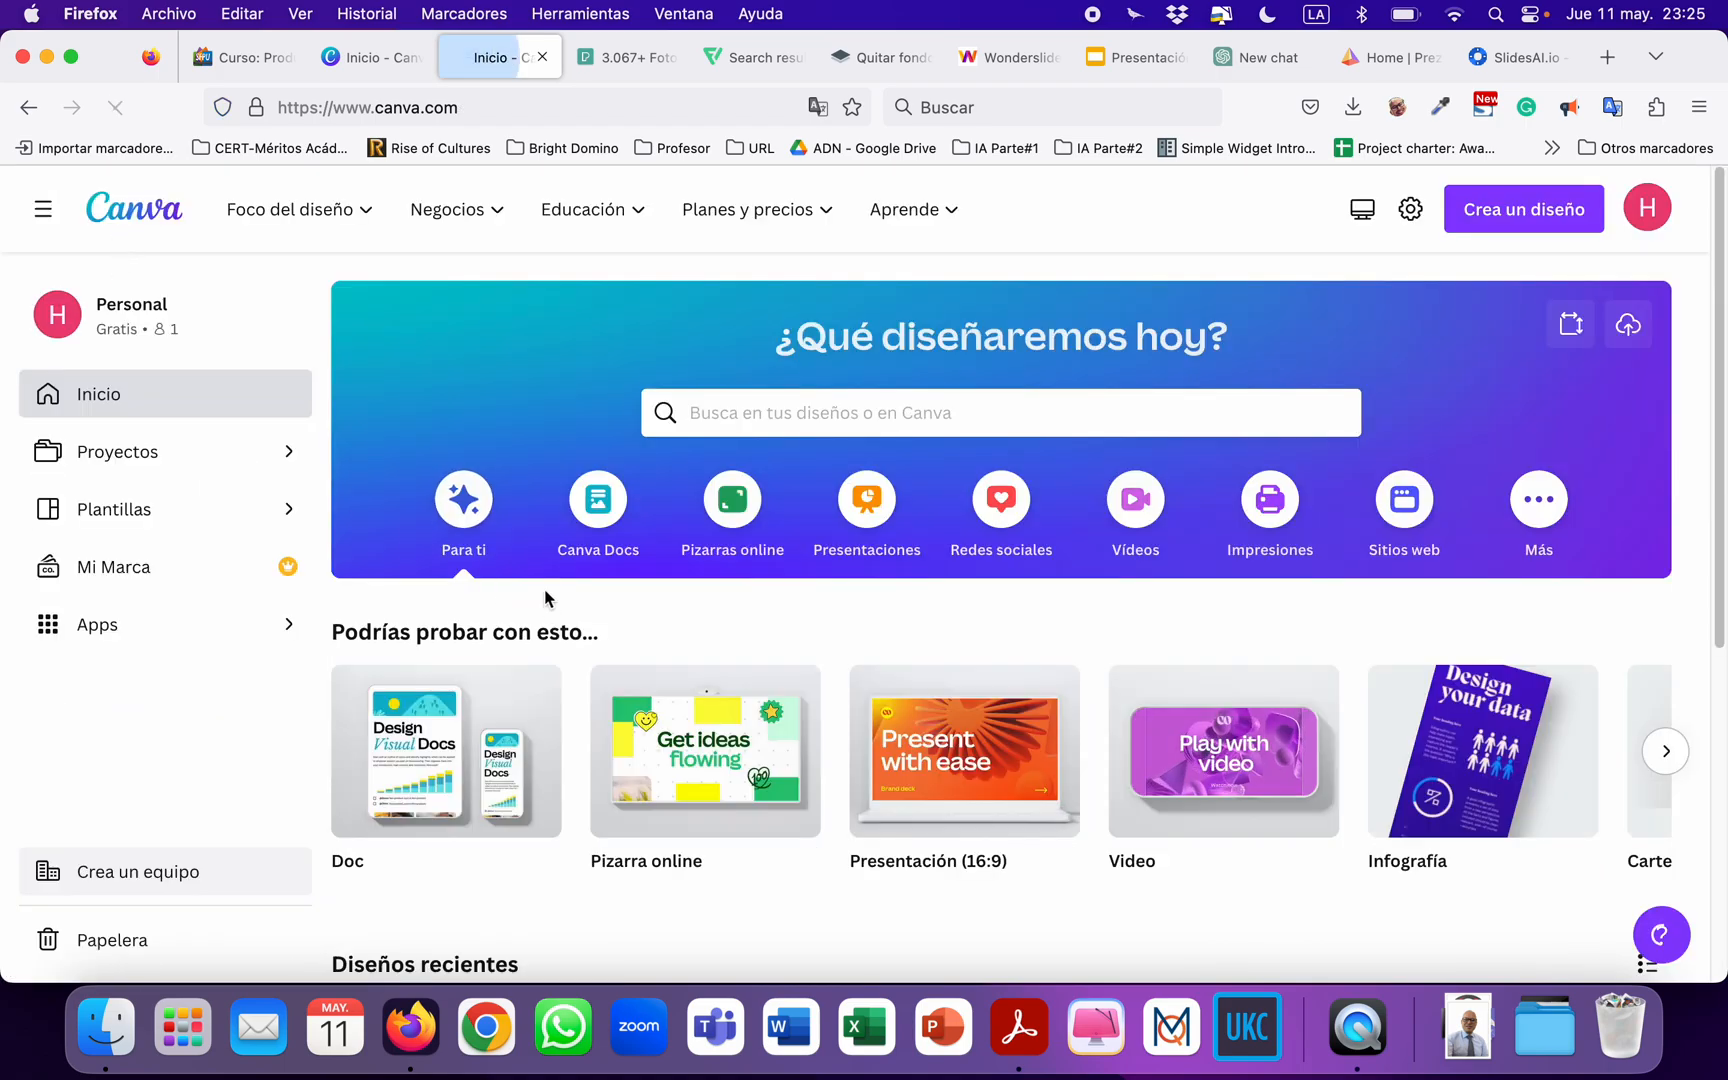
{"action": "scroll", "coordinate": [464, 591], "scroll_direction": "down", "scroll_amount": 2}
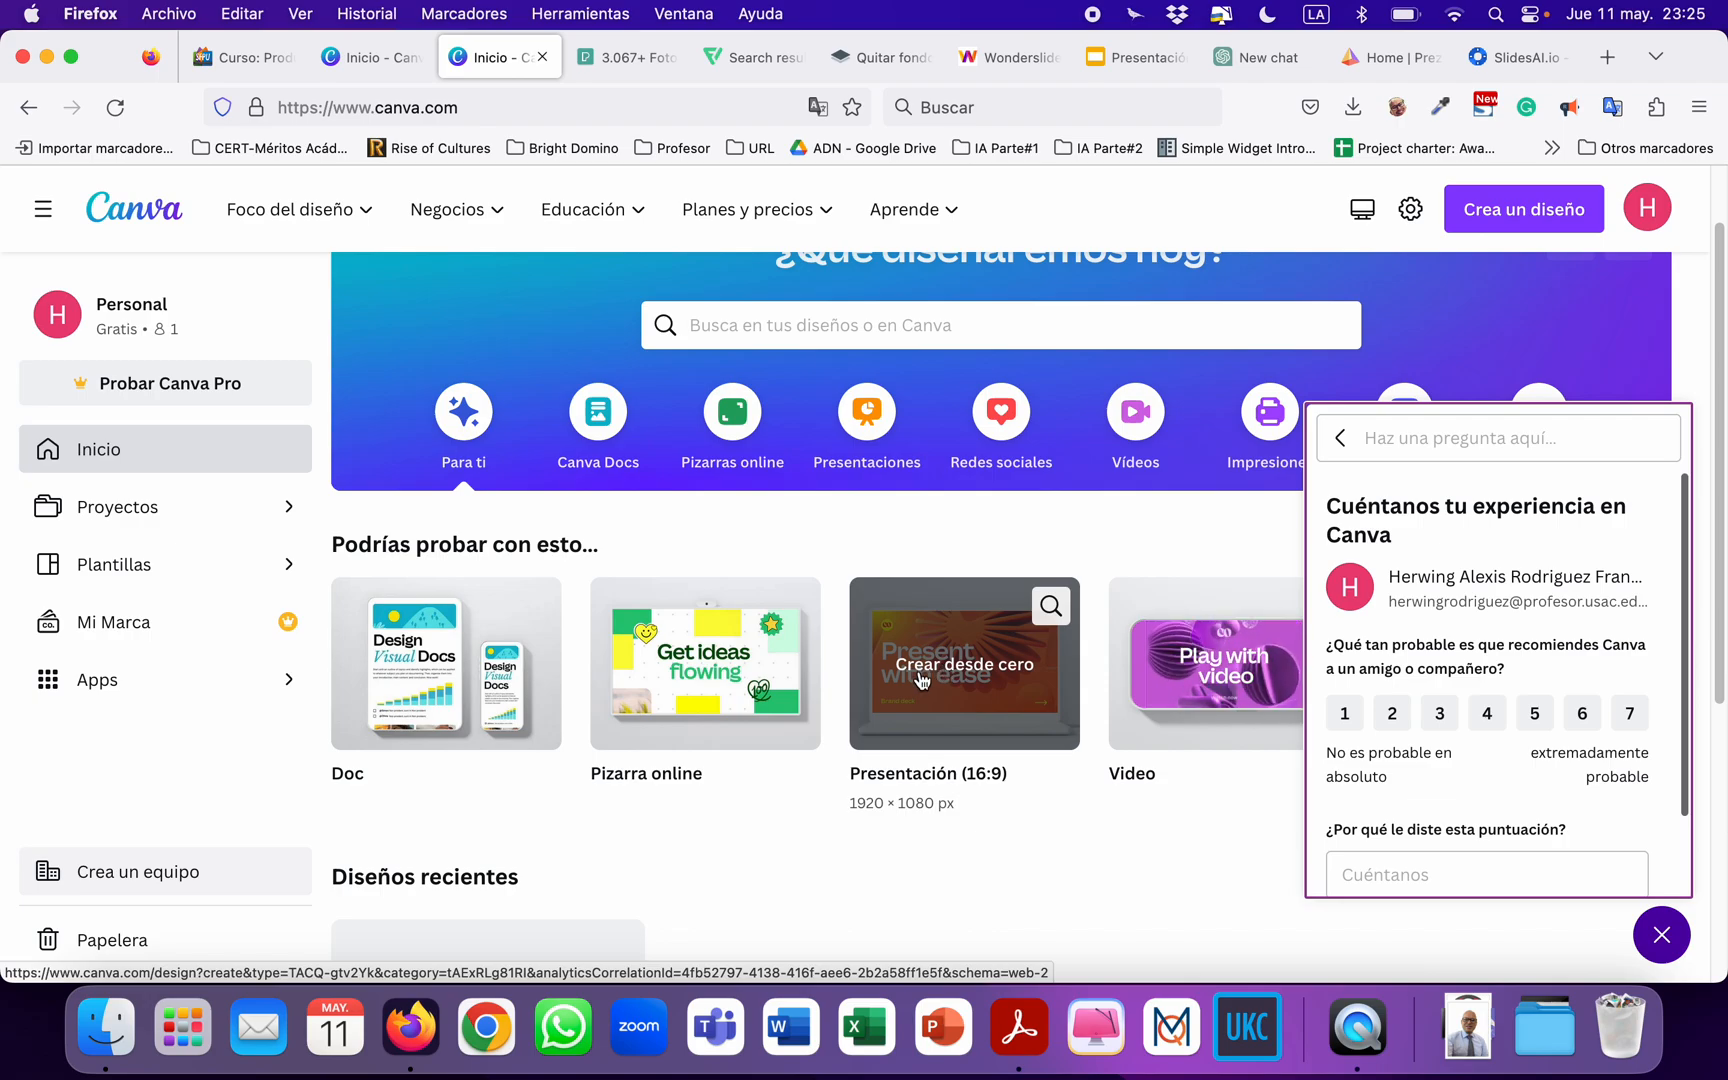
{"action": "left_click", "coordinate": [936, 684]}
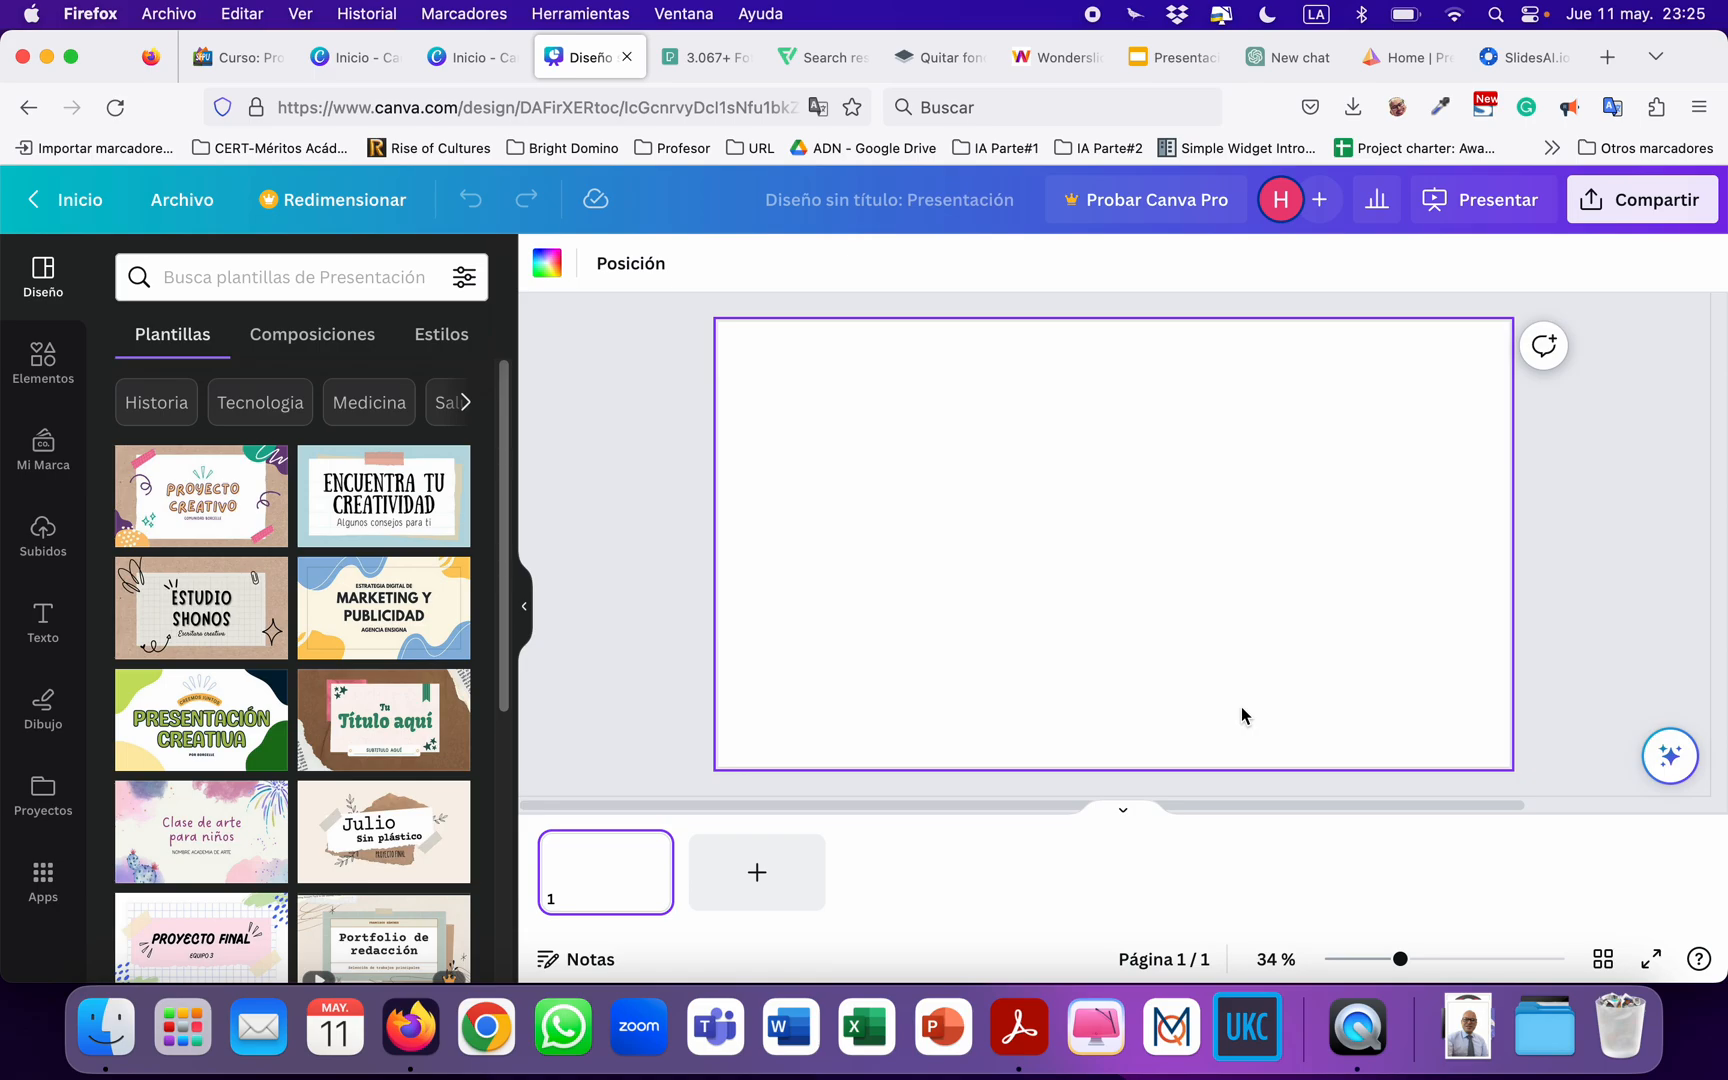
Generate text on page 1 with Texto Mágico from the Canva Assistant, using the prompt "Aprendizaje basado en videojuegos".
{"action": "left_click", "coordinate": [1672, 763]}
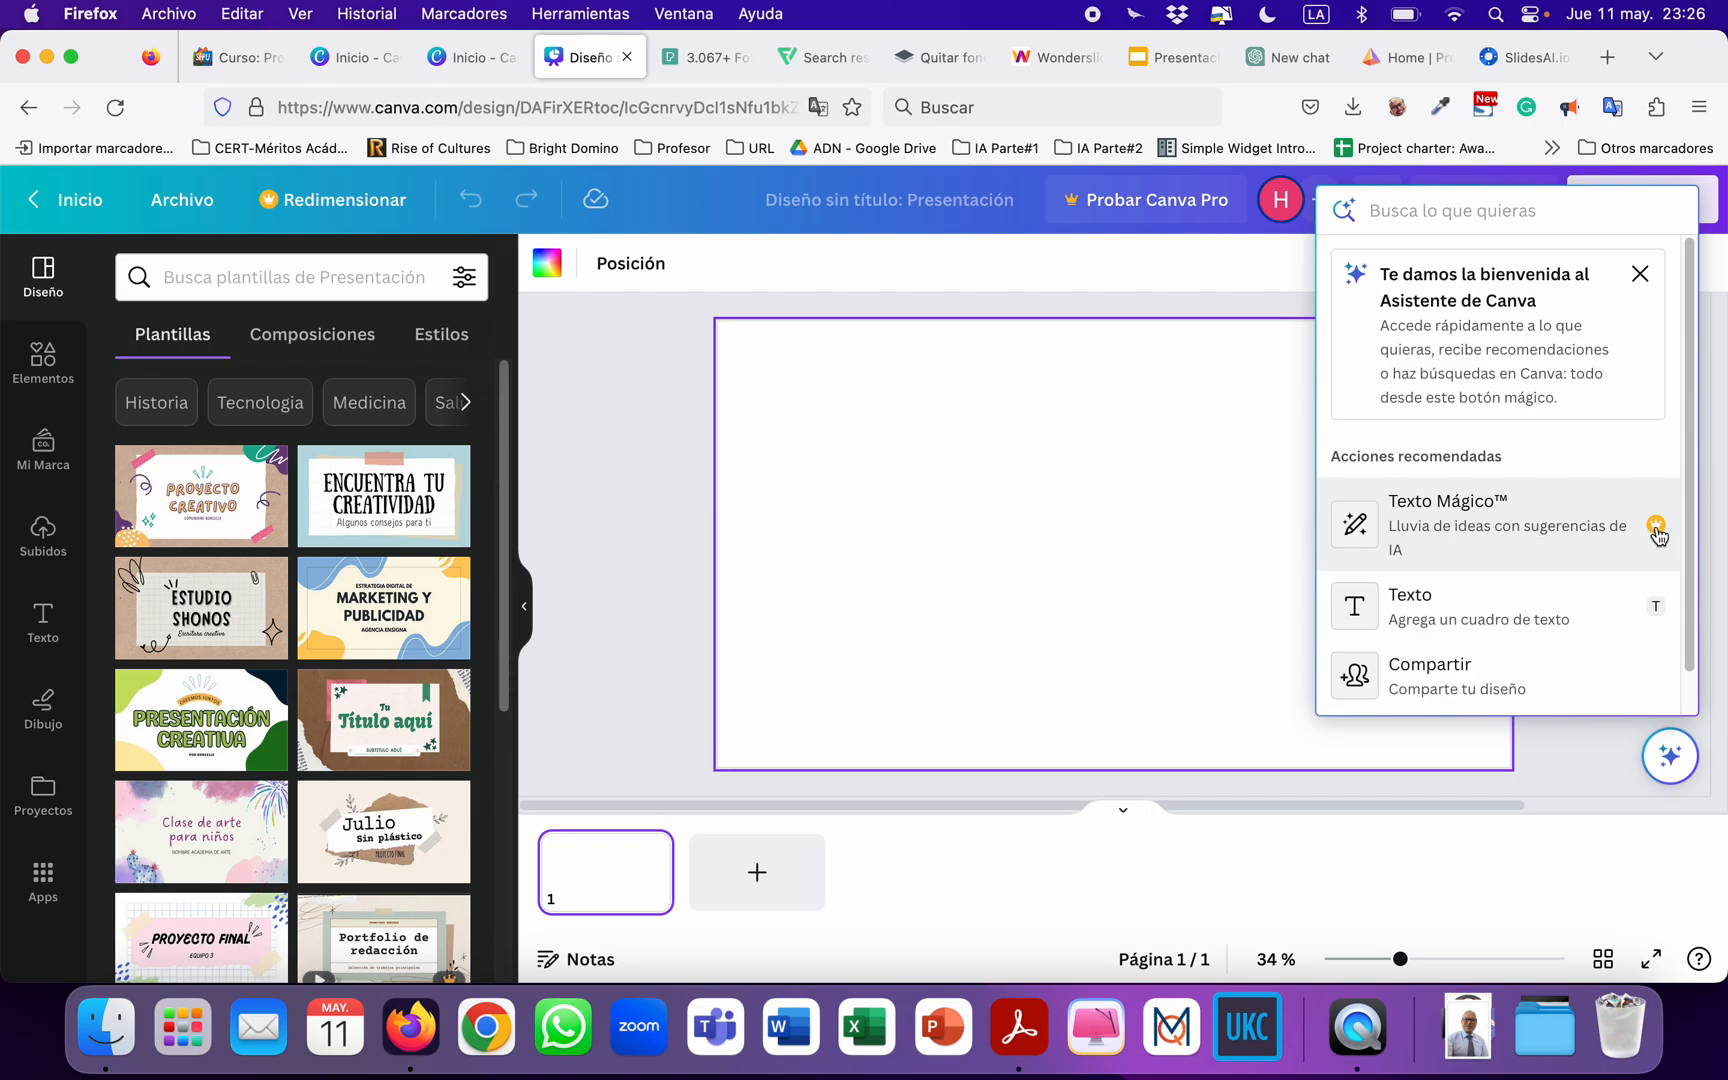
{"action": "left_click", "coordinate": [1466, 524]}
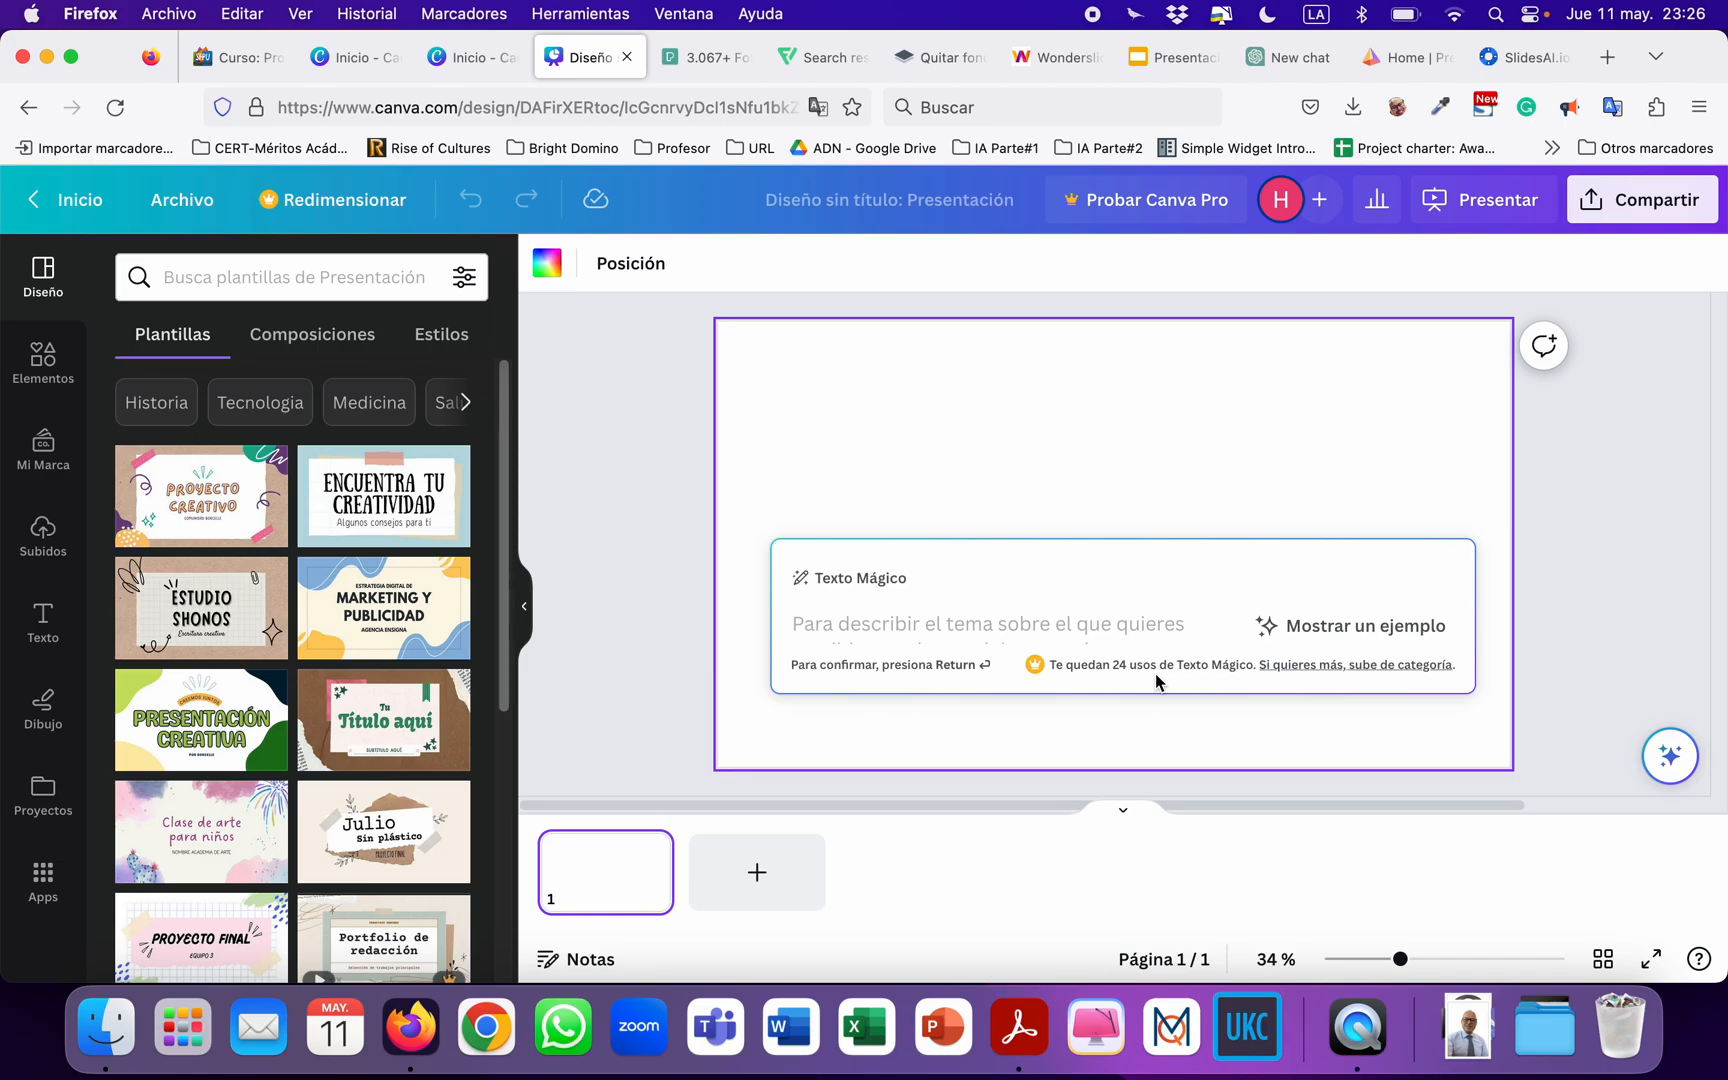
{"action": "type", "text": "Aprendiz"}
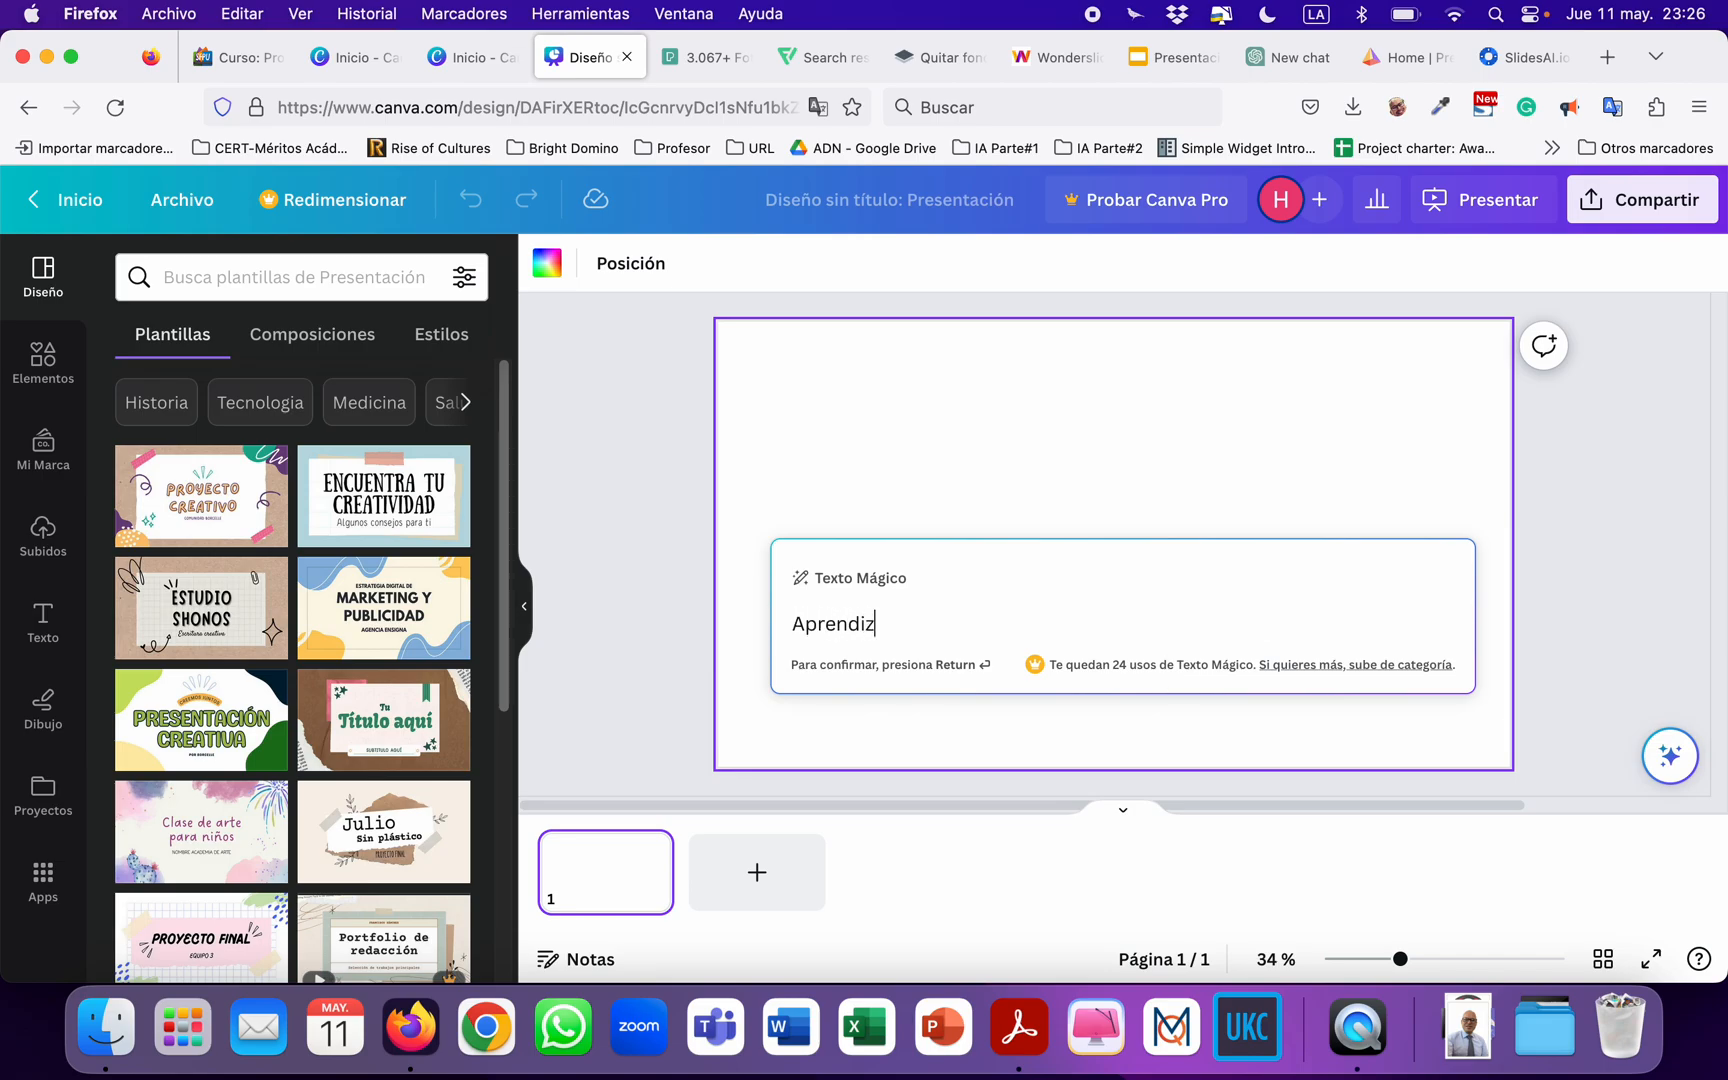
{"action": "type", "text": "aje basado en videojuegos"}
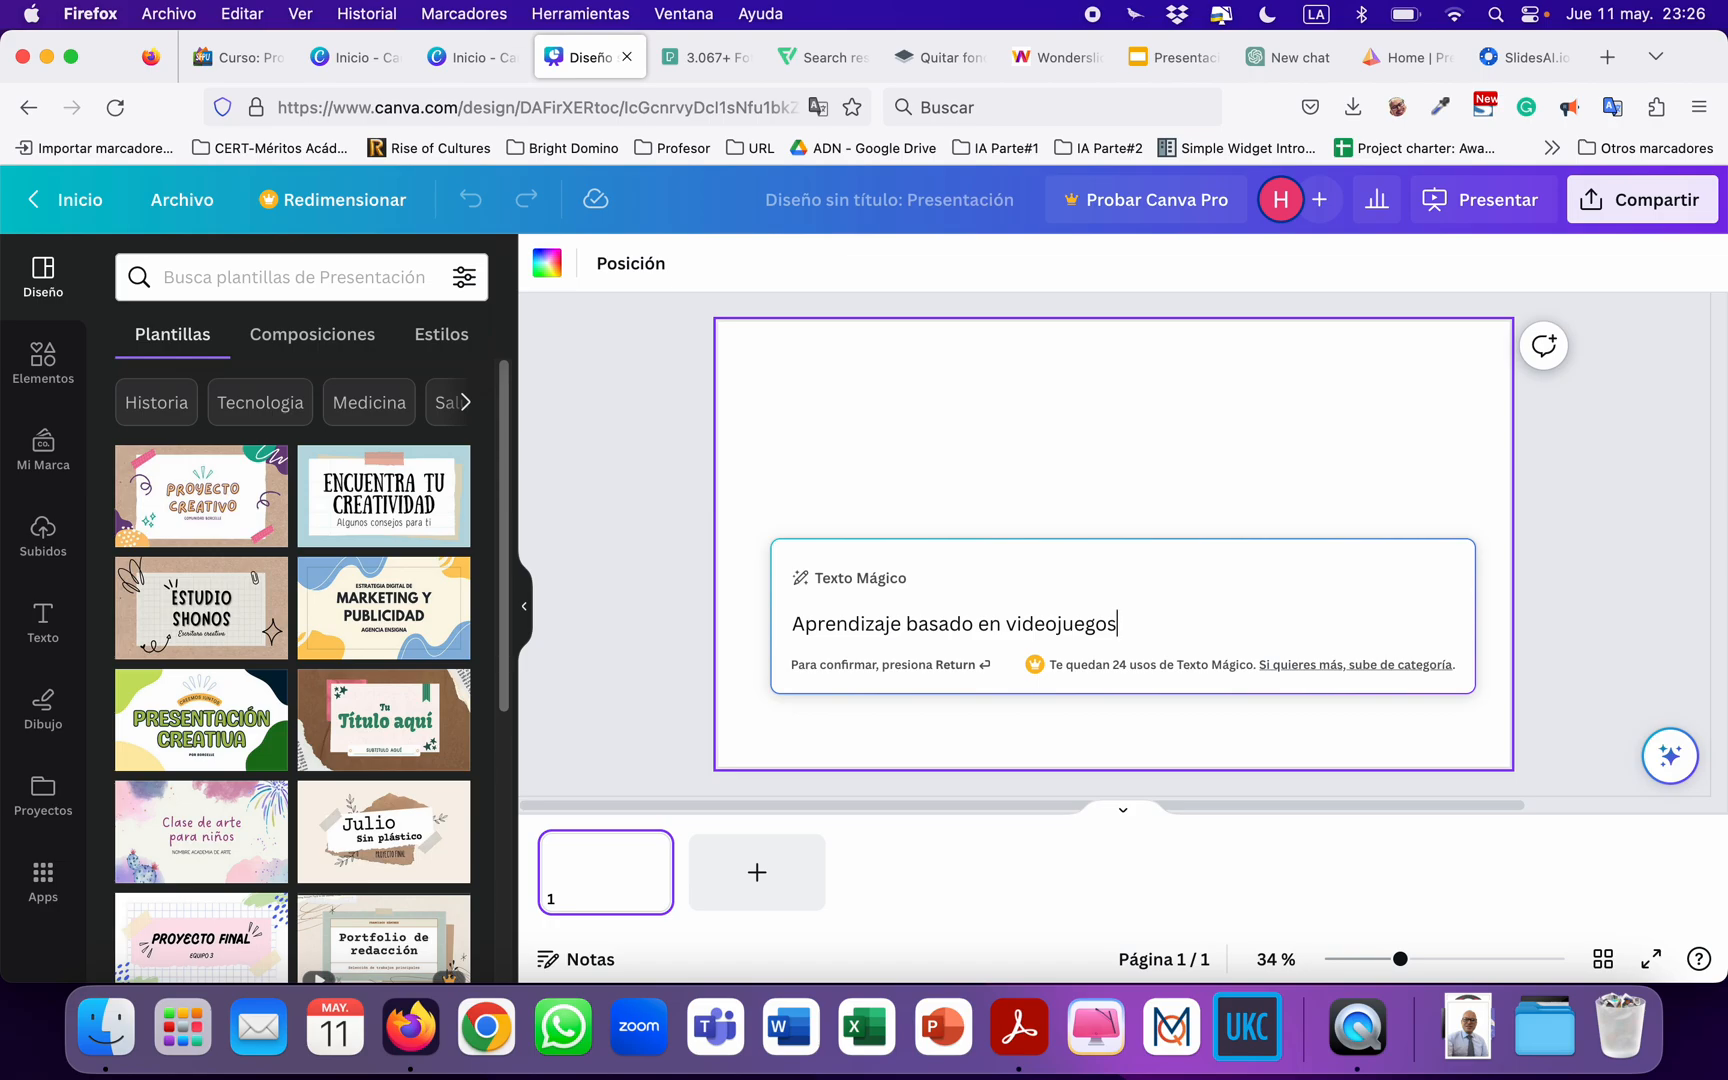
{"action": "key", "text": "Return"}
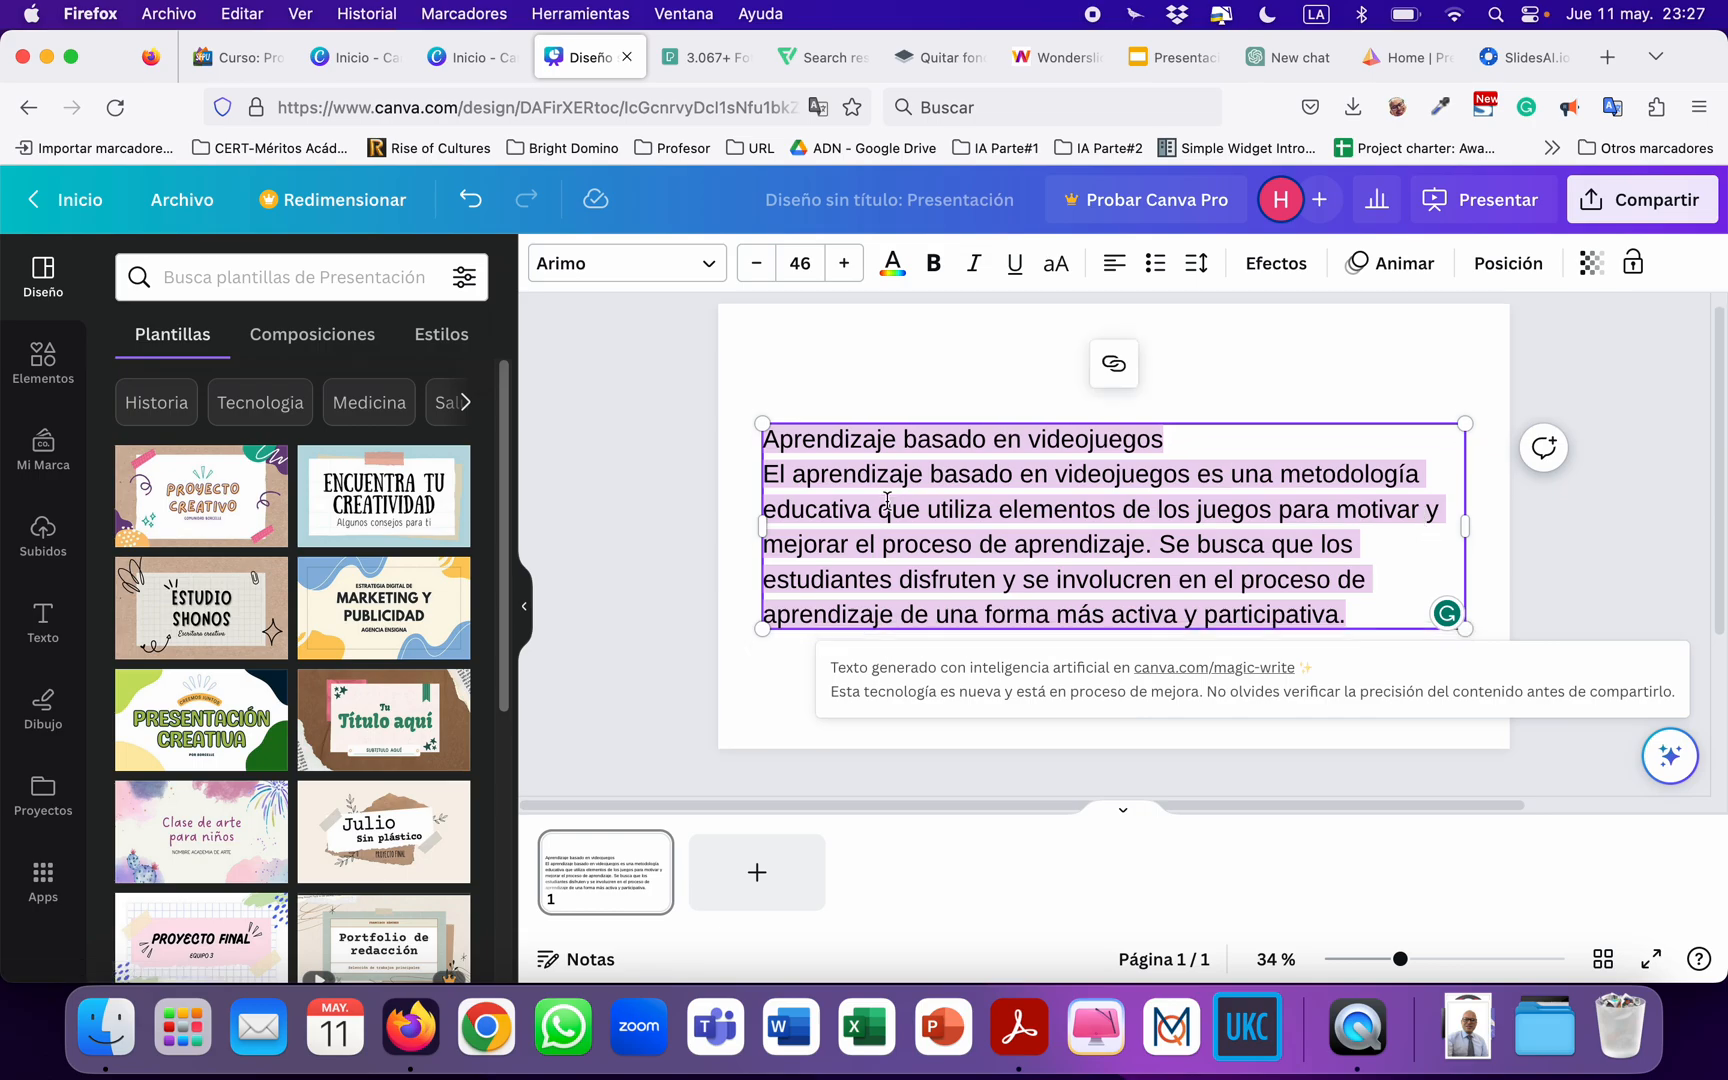
{"action": "left_click", "coordinate": [616, 549]}
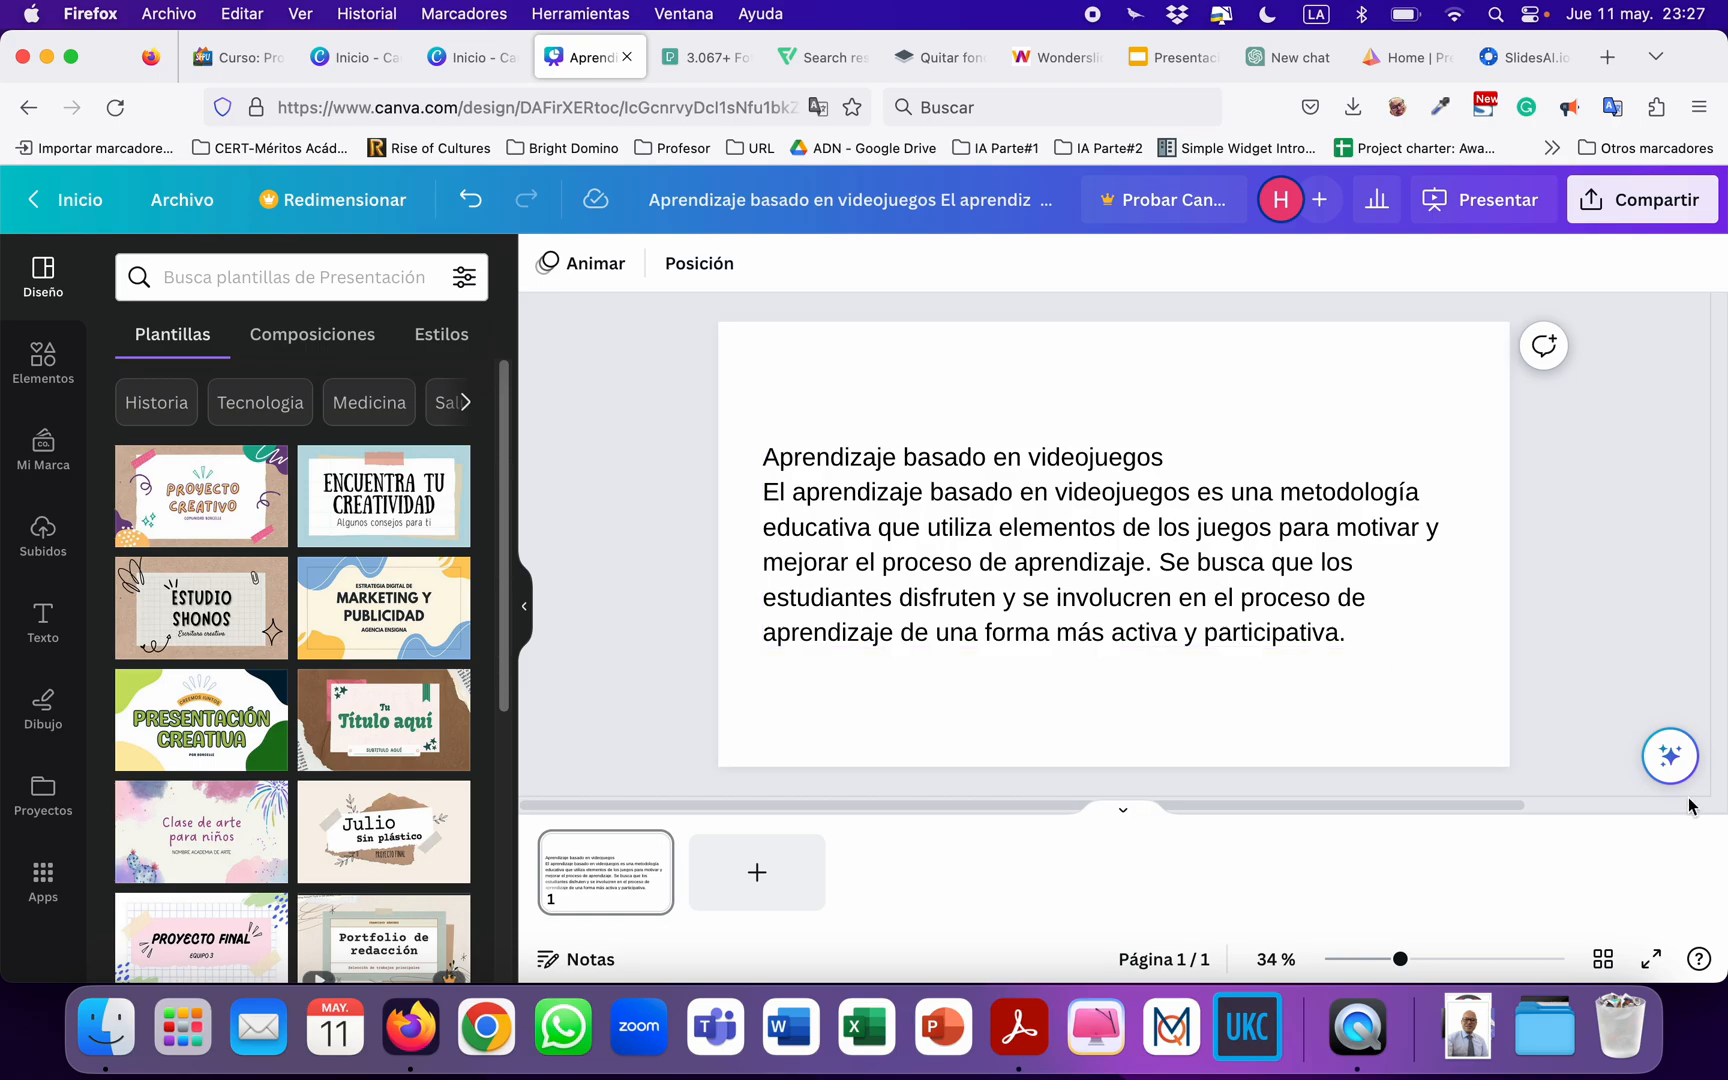
{"action": "left_click", "coordinate": [1669, 756]}
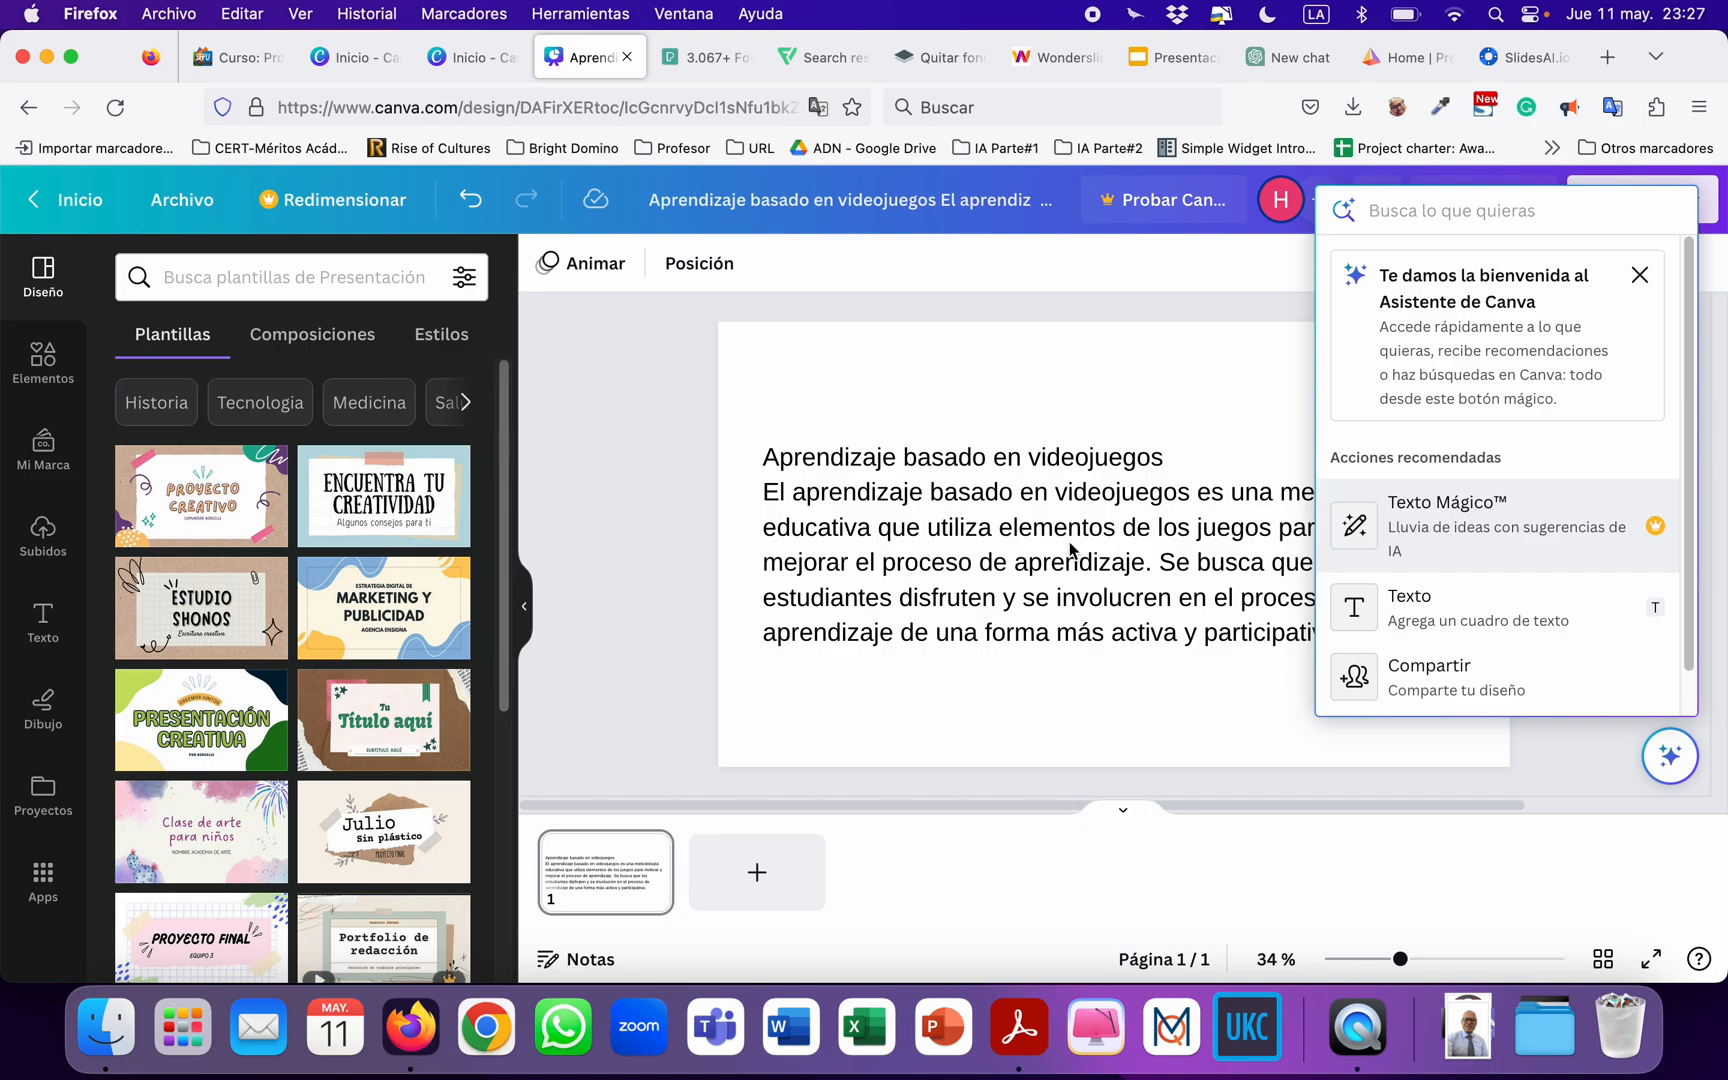
{"action": "left_click", "coordinate": [643, 586]}
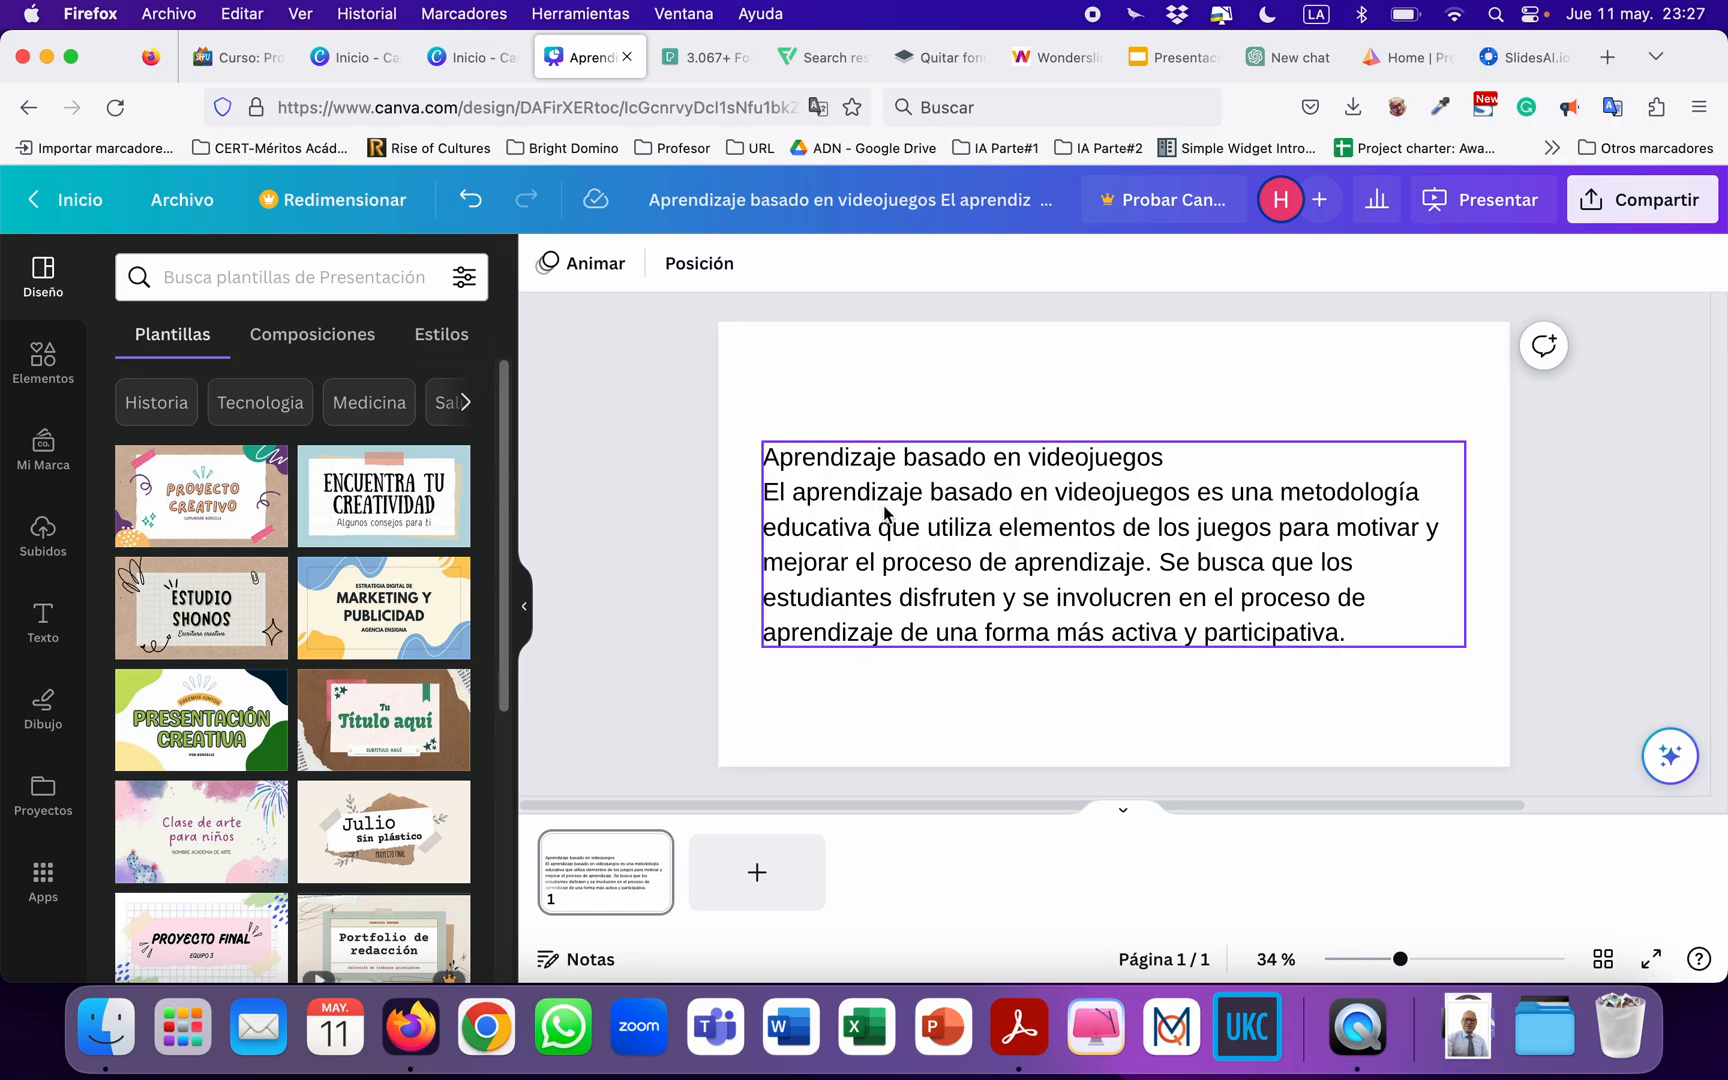
{"action": "left_click", "coordinate": [1668, 756]}
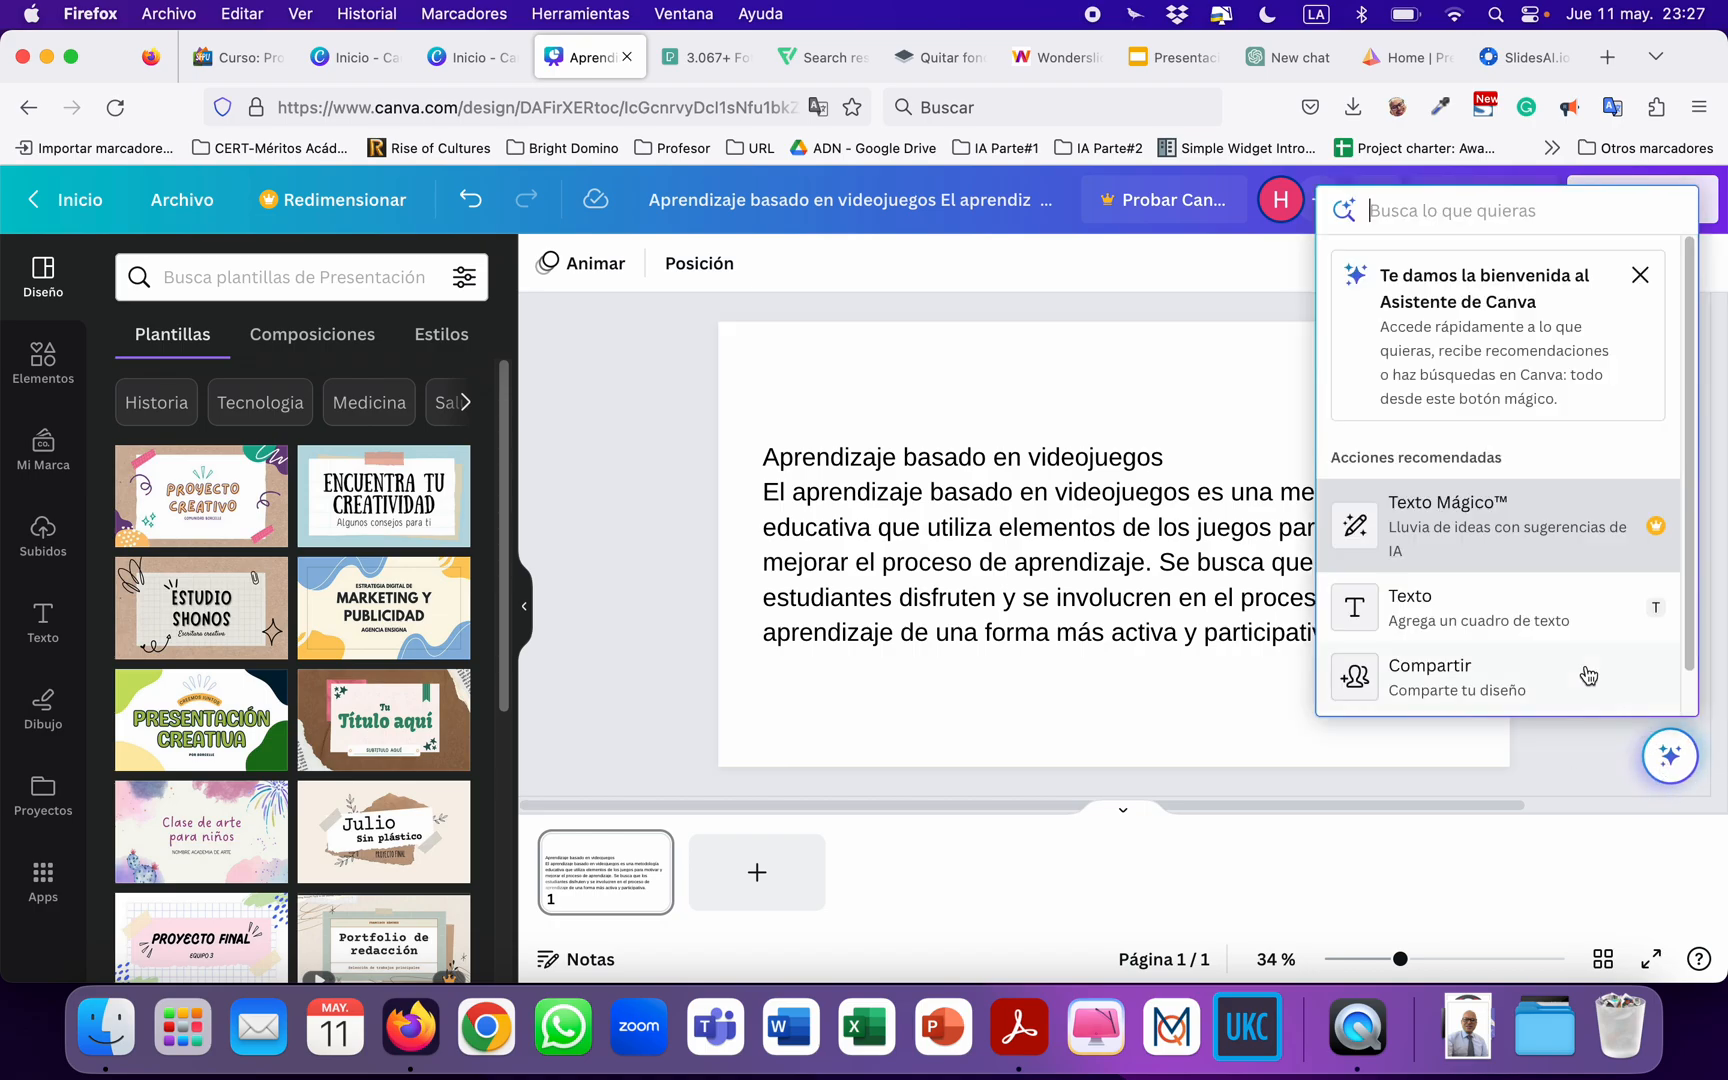
{"action": "left_click", "coordinate": [612, 521]}
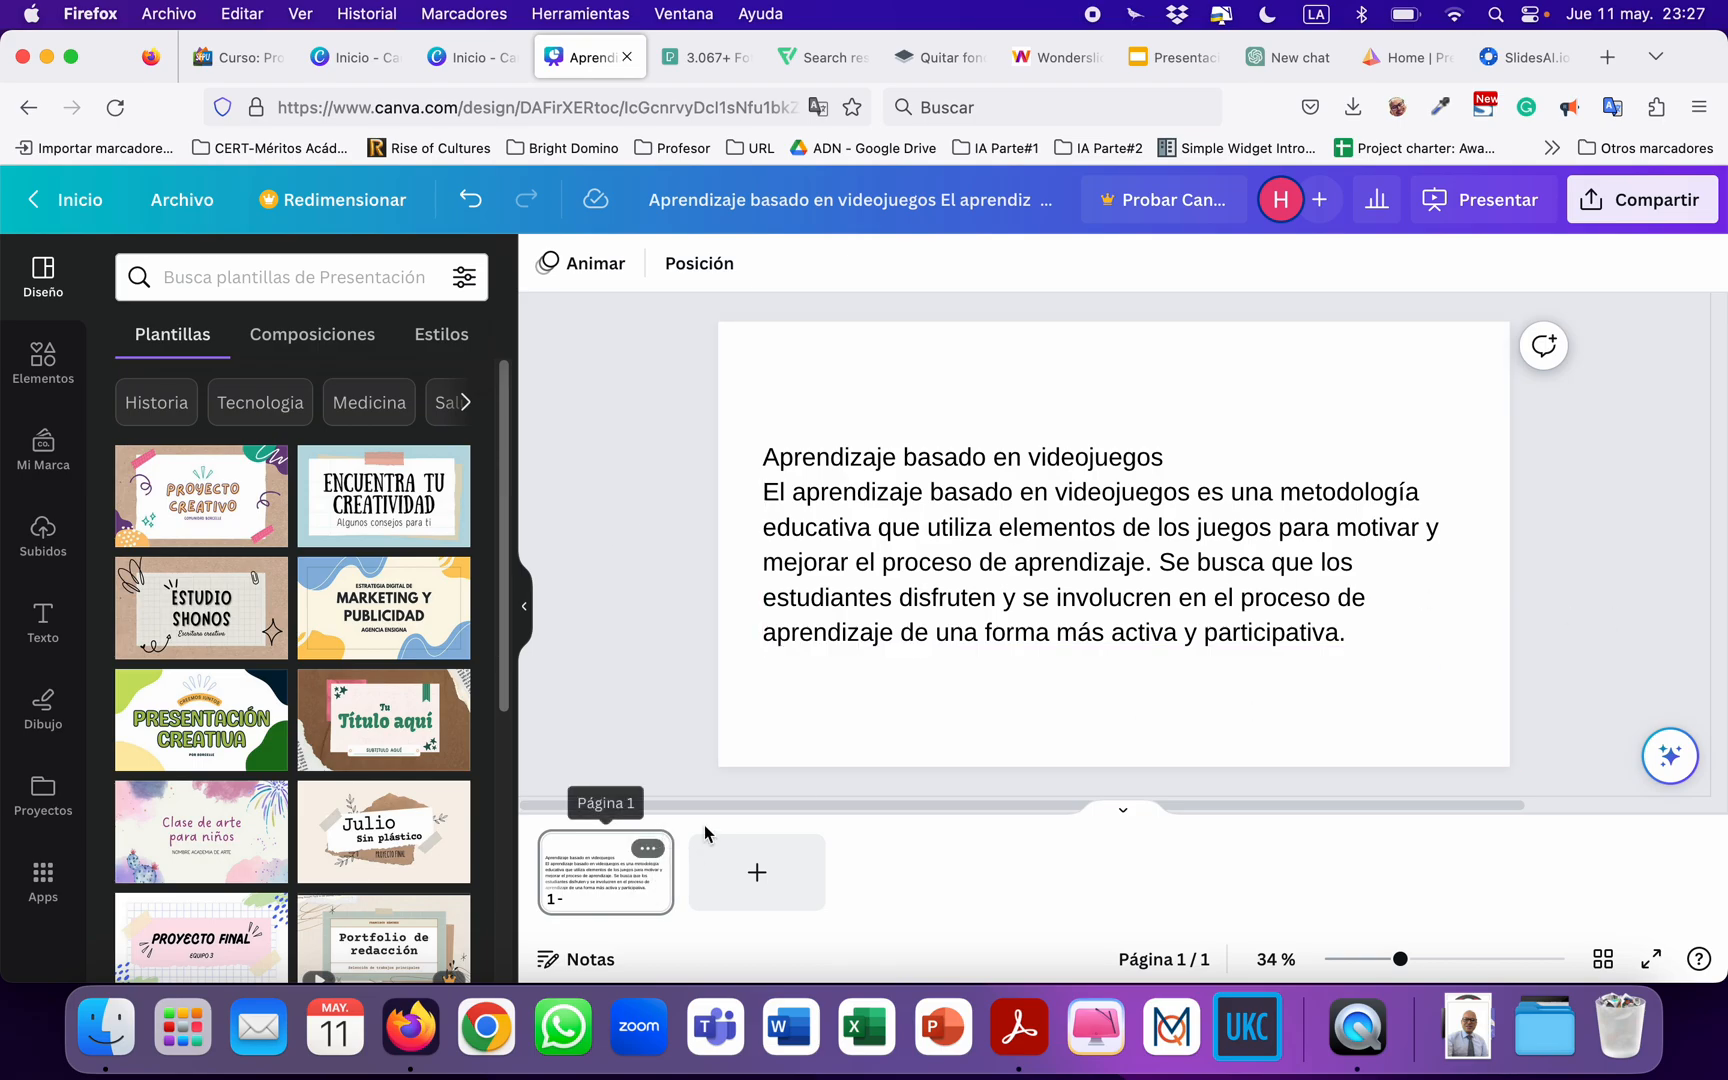
Add page 2 and generate its text with Texto Mágico from the Canva Assistant, using the prompt "caracteristicas de los videojuegos".
{"action": "left_click", "coordinate": [757, 872]}
{"action": "left_click", "coordinate": [1668, 756]}
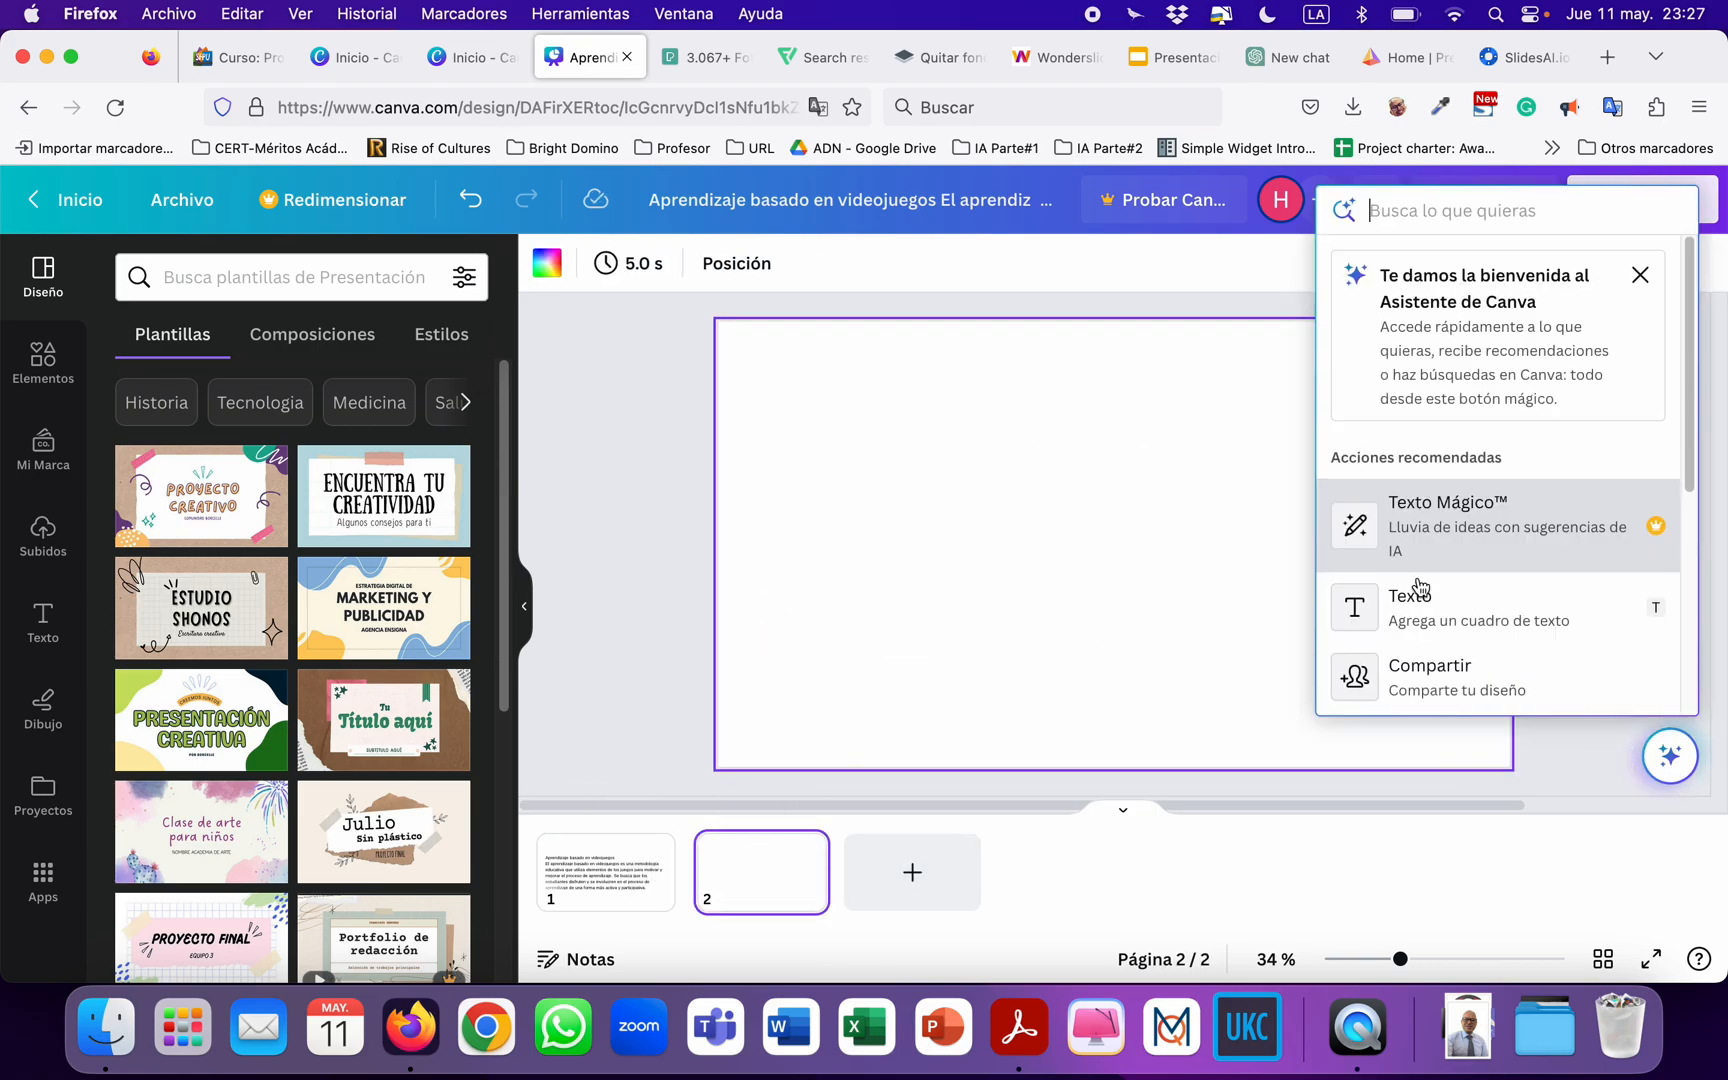
{"action": "left_click", "coordinate": [1446, 520]}
{"action": "type", "text": "carac"}
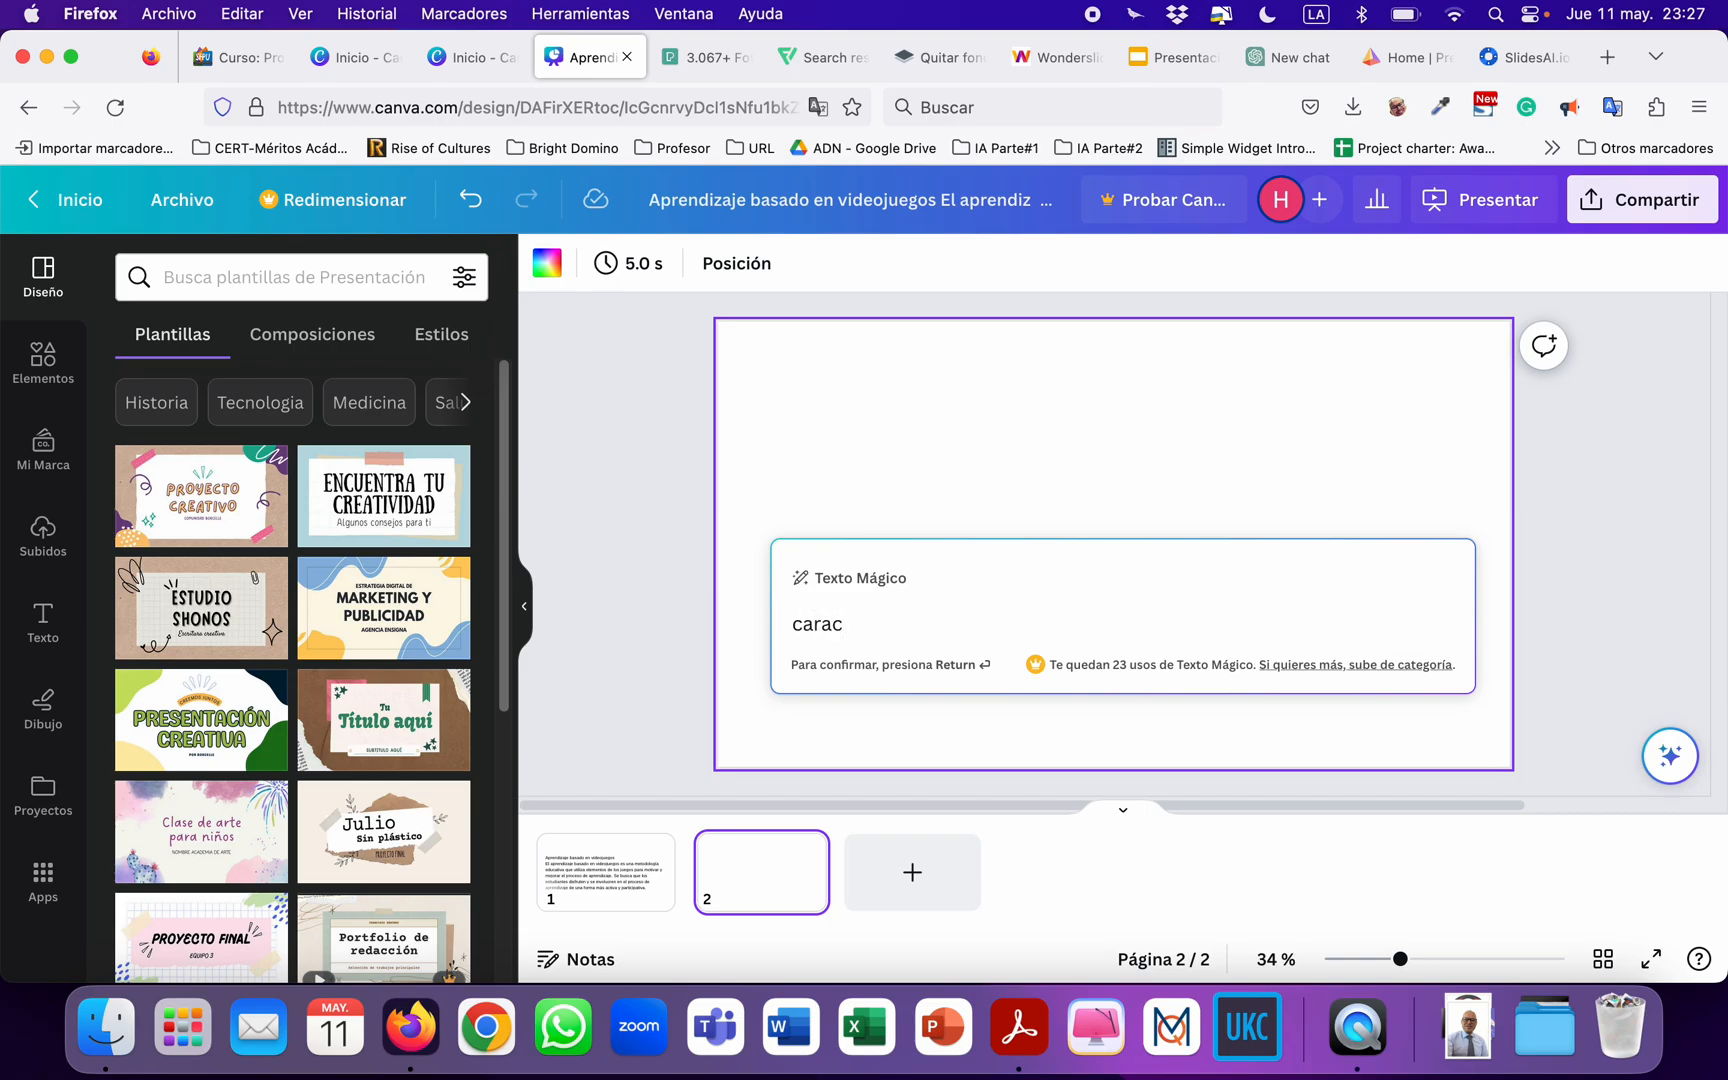
{"action": "type", "text": "teristicas de"}
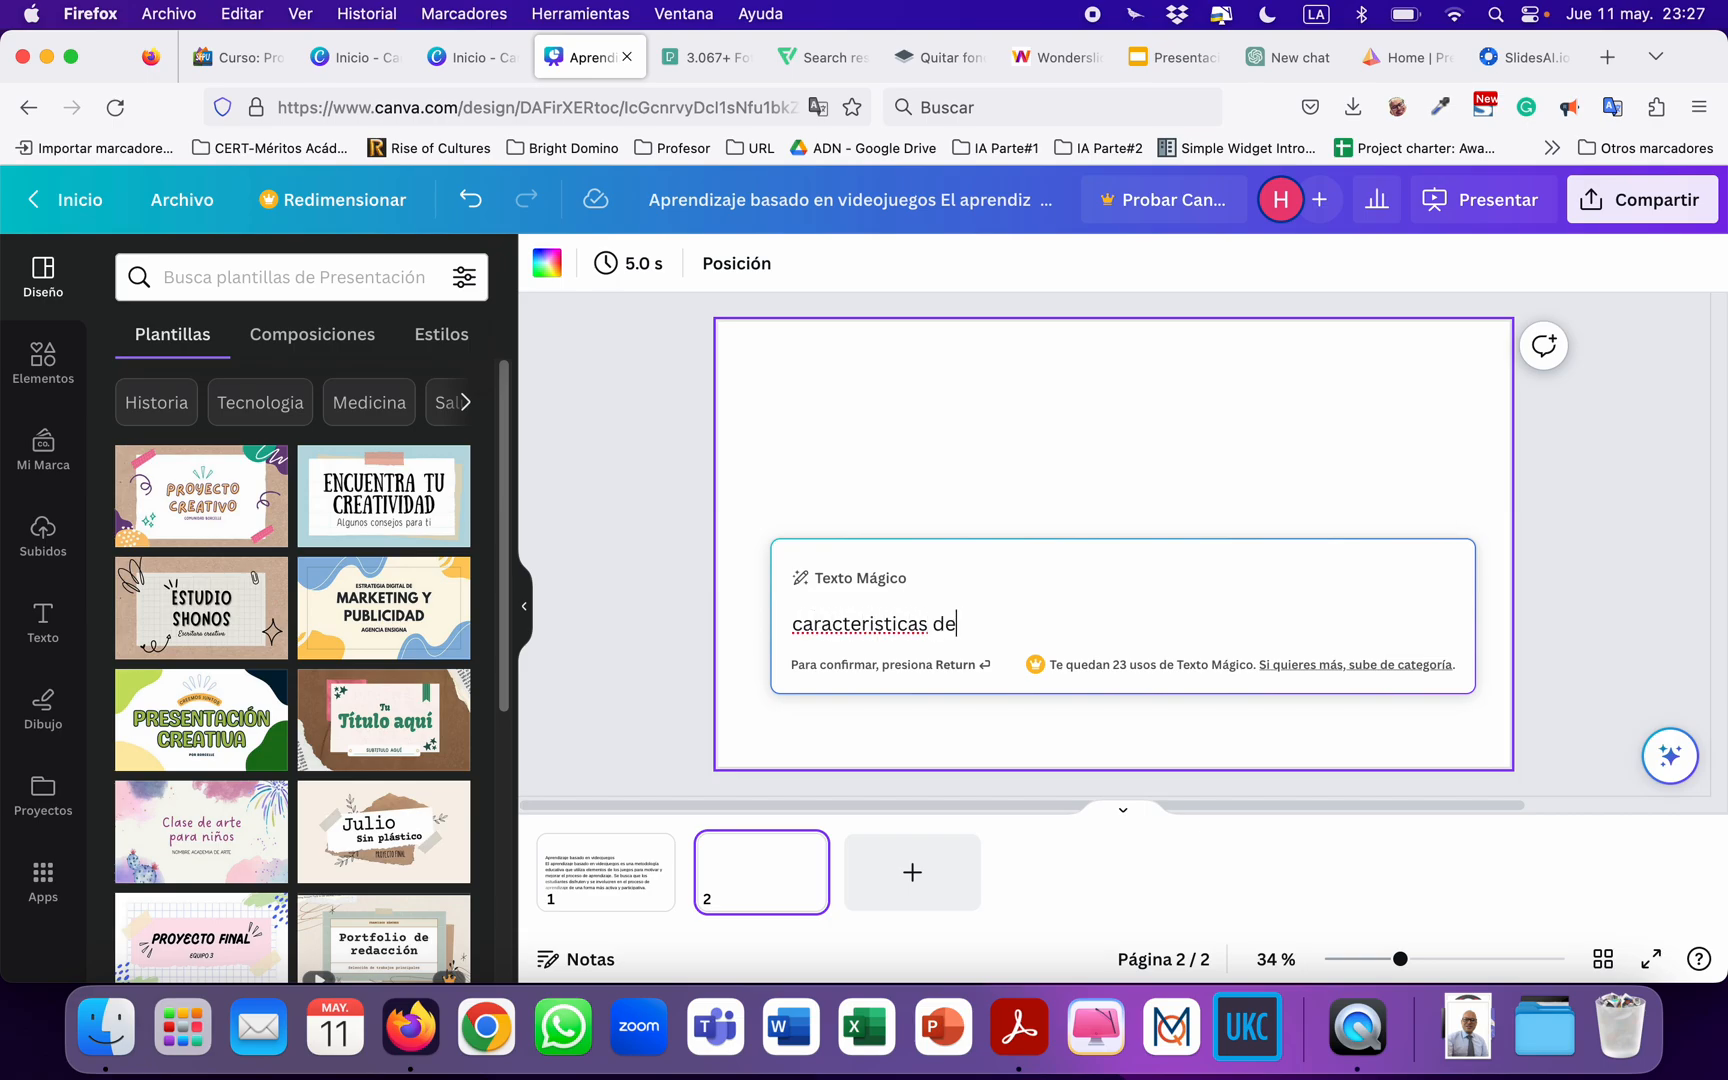
{"action": "type", "text": " los videojuegos"}
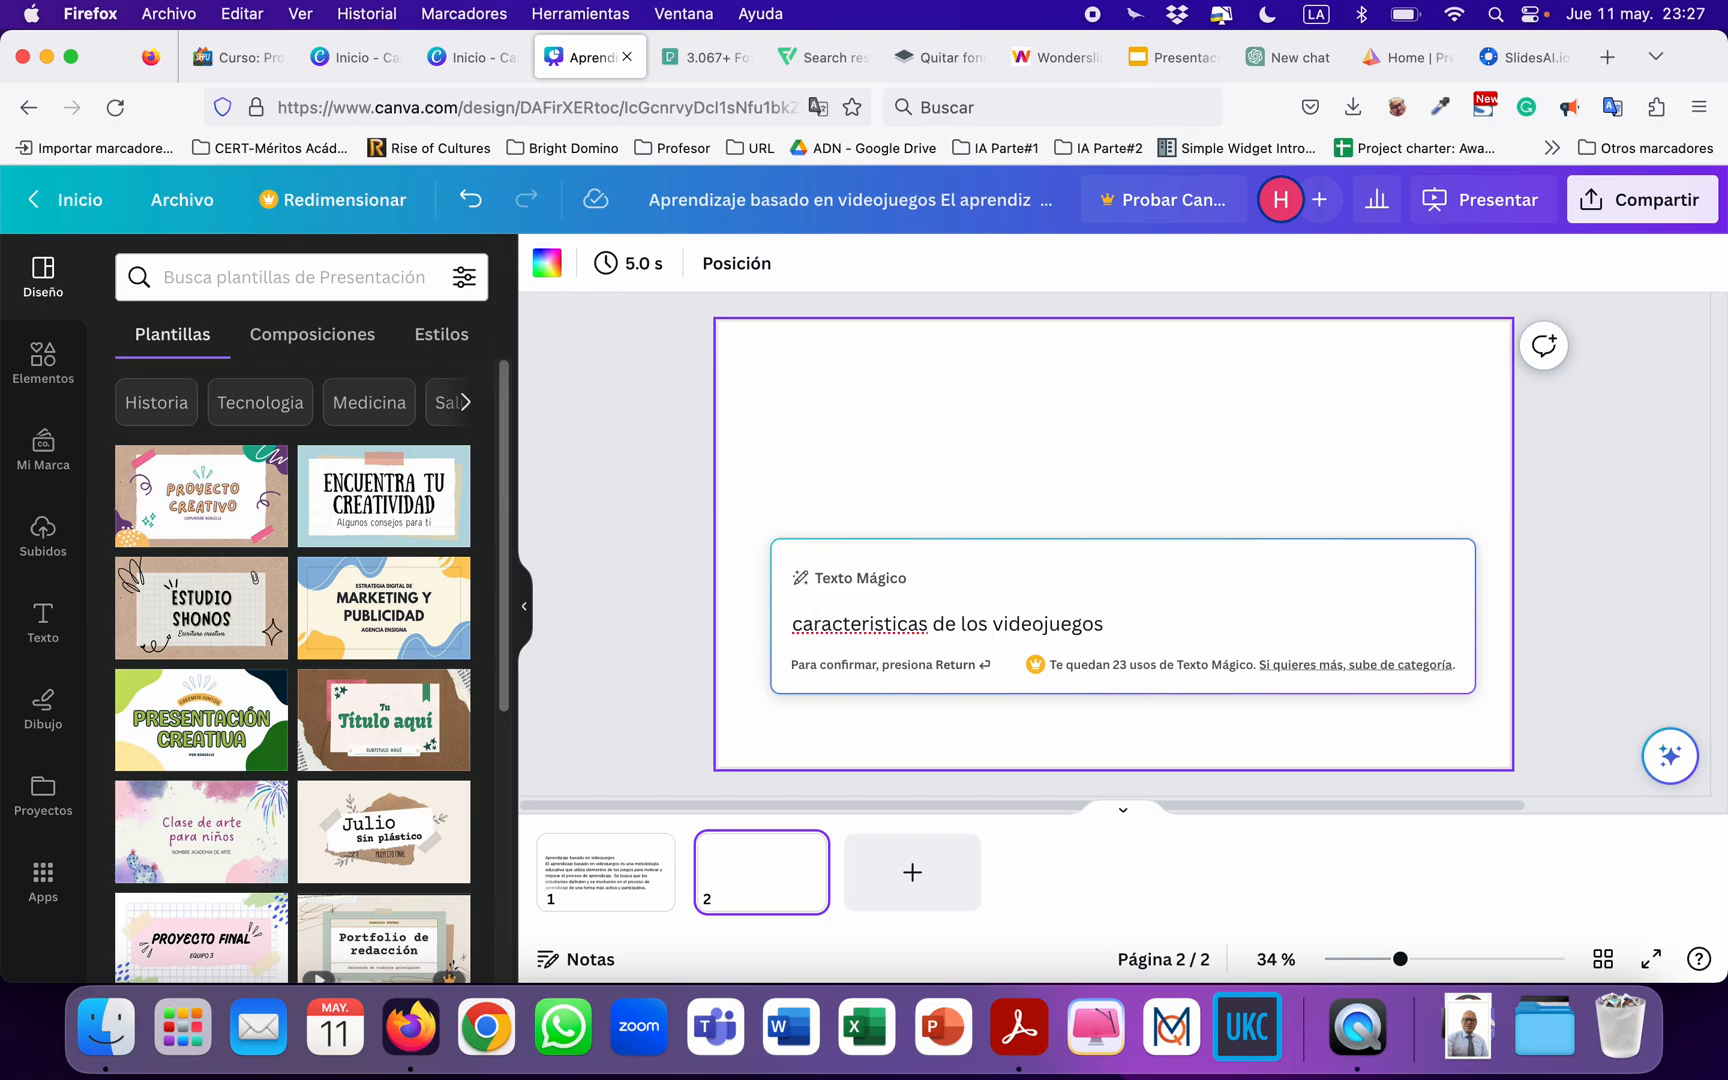
{"action": "key", "text": "Return"}
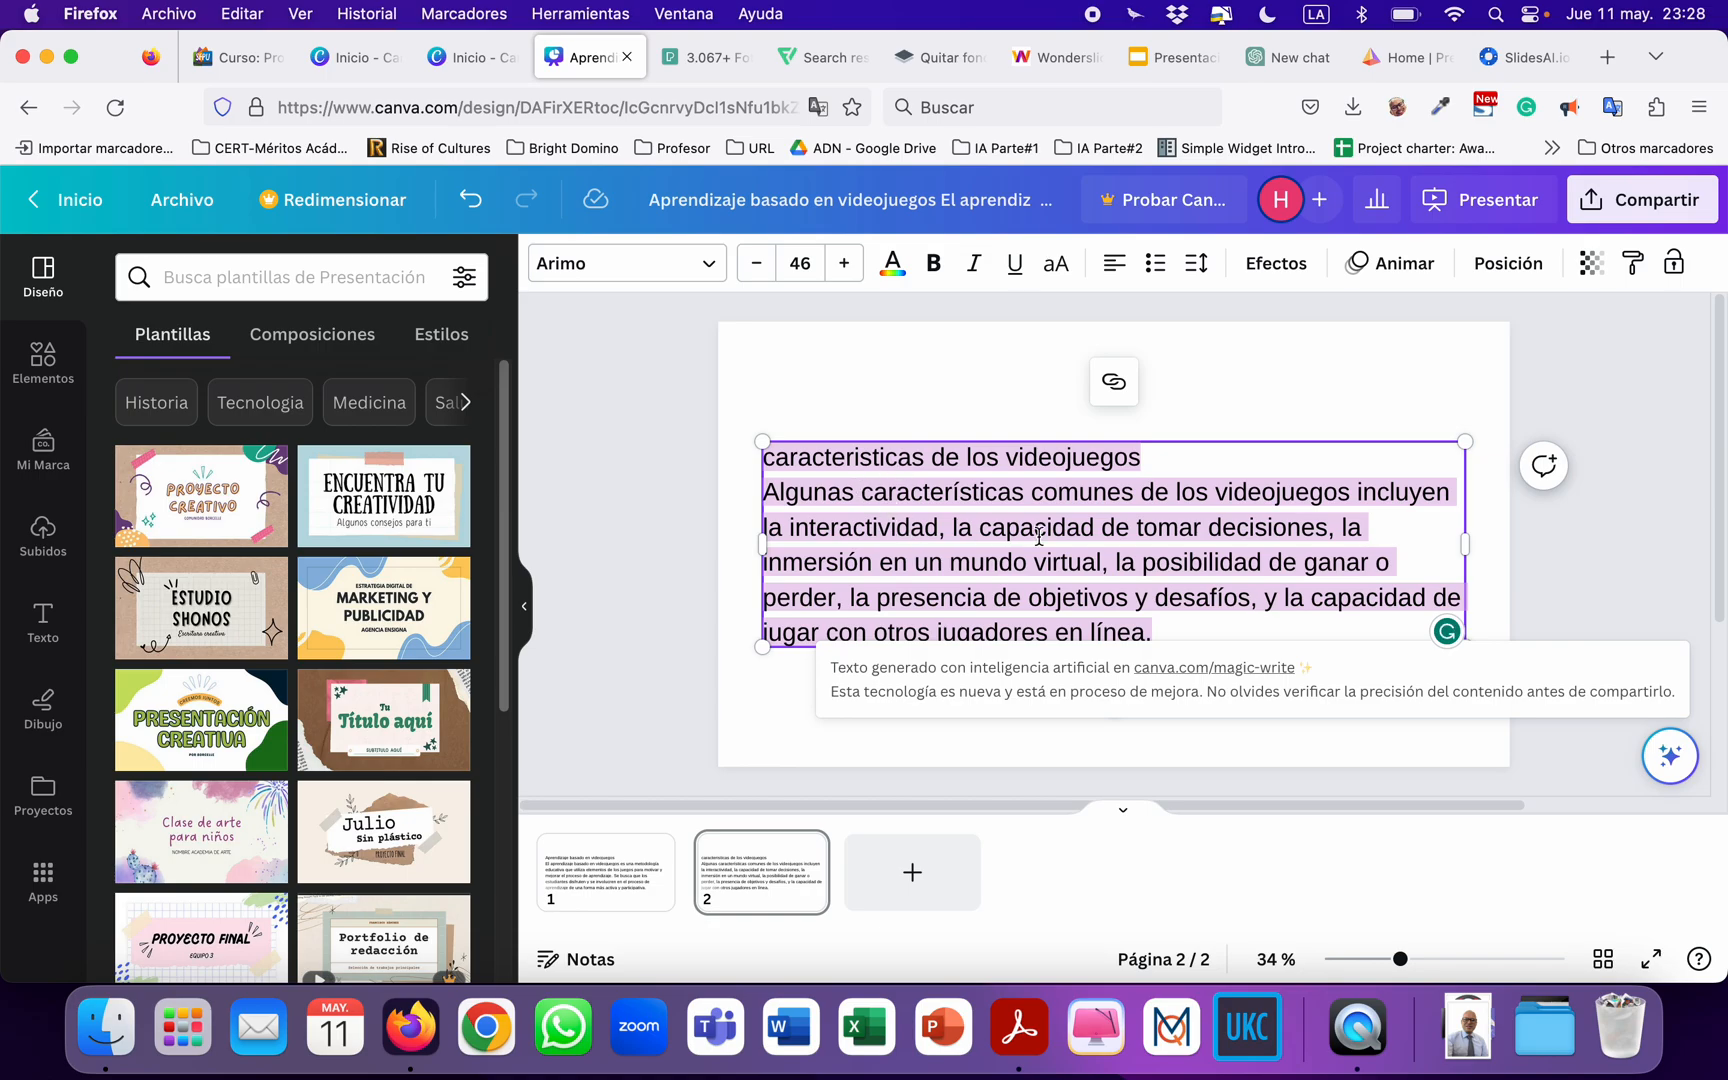
Go back to page 1, expand the Canva Assistant's full list of actions and open the Traductor tool.
{"action": "left_click", "coordinate": [603, 903]}
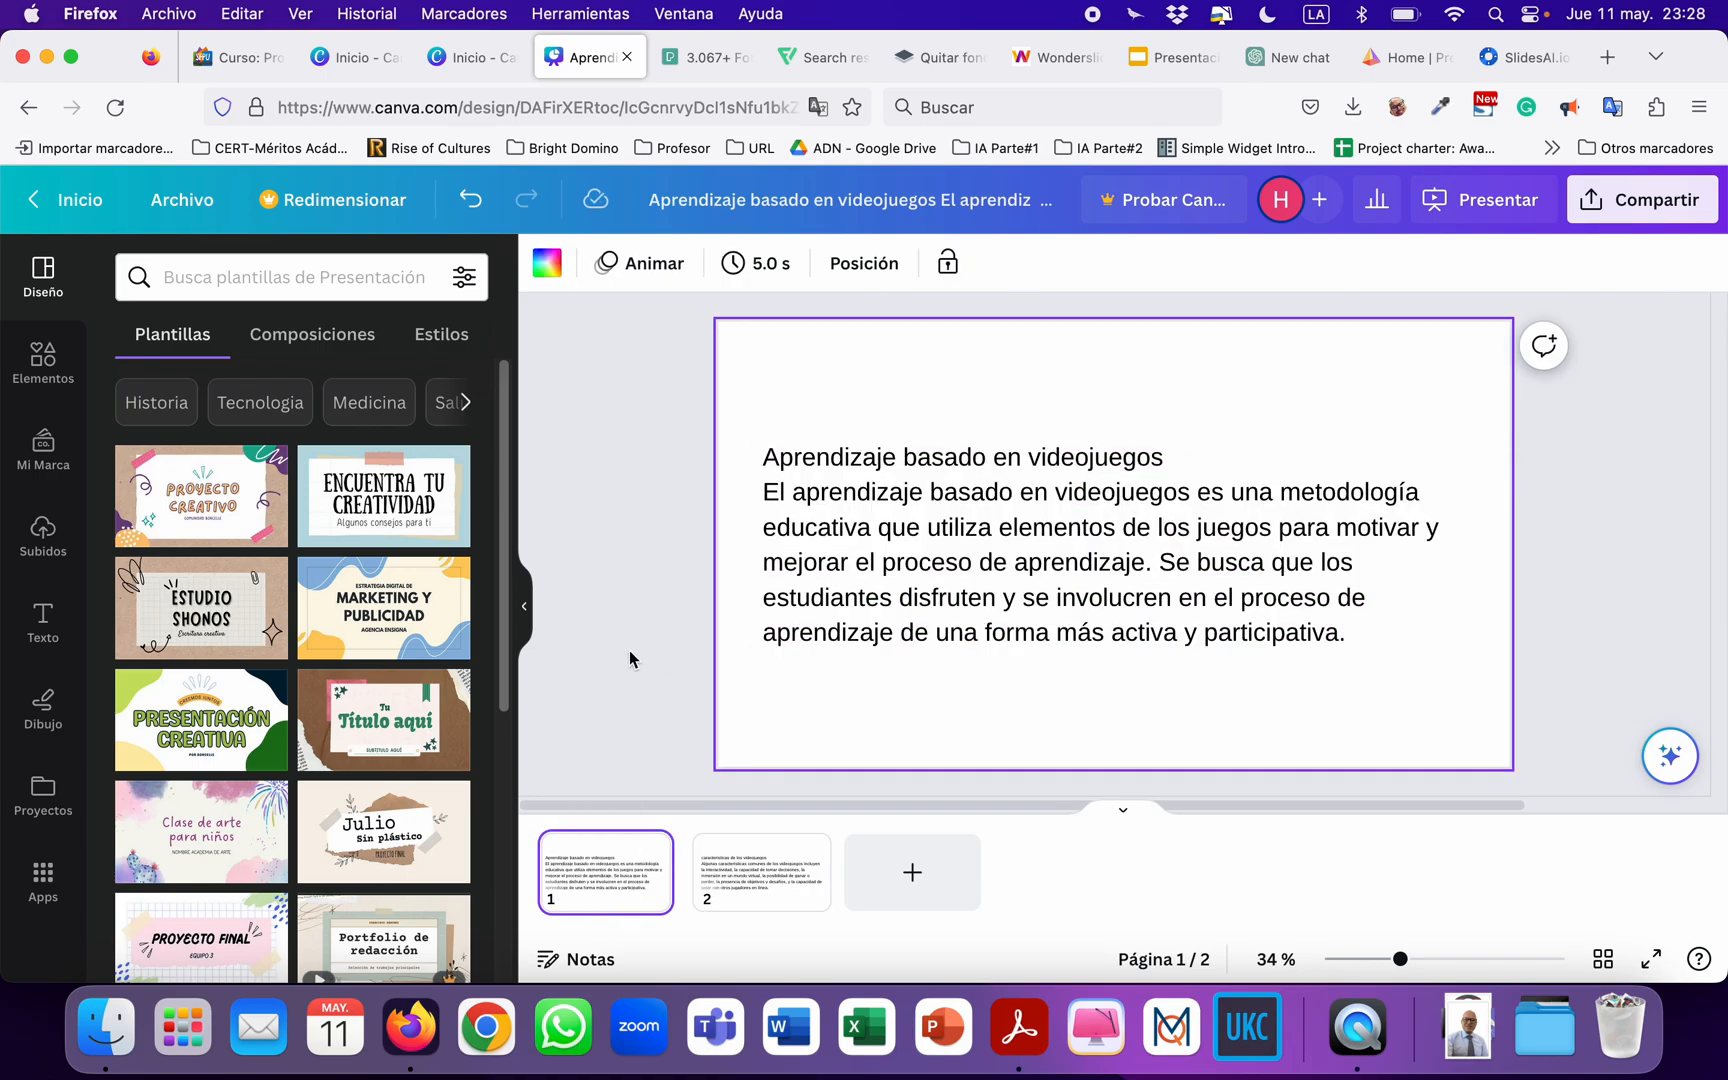
{"action": "left_click", "coordinate": [606, 561]}
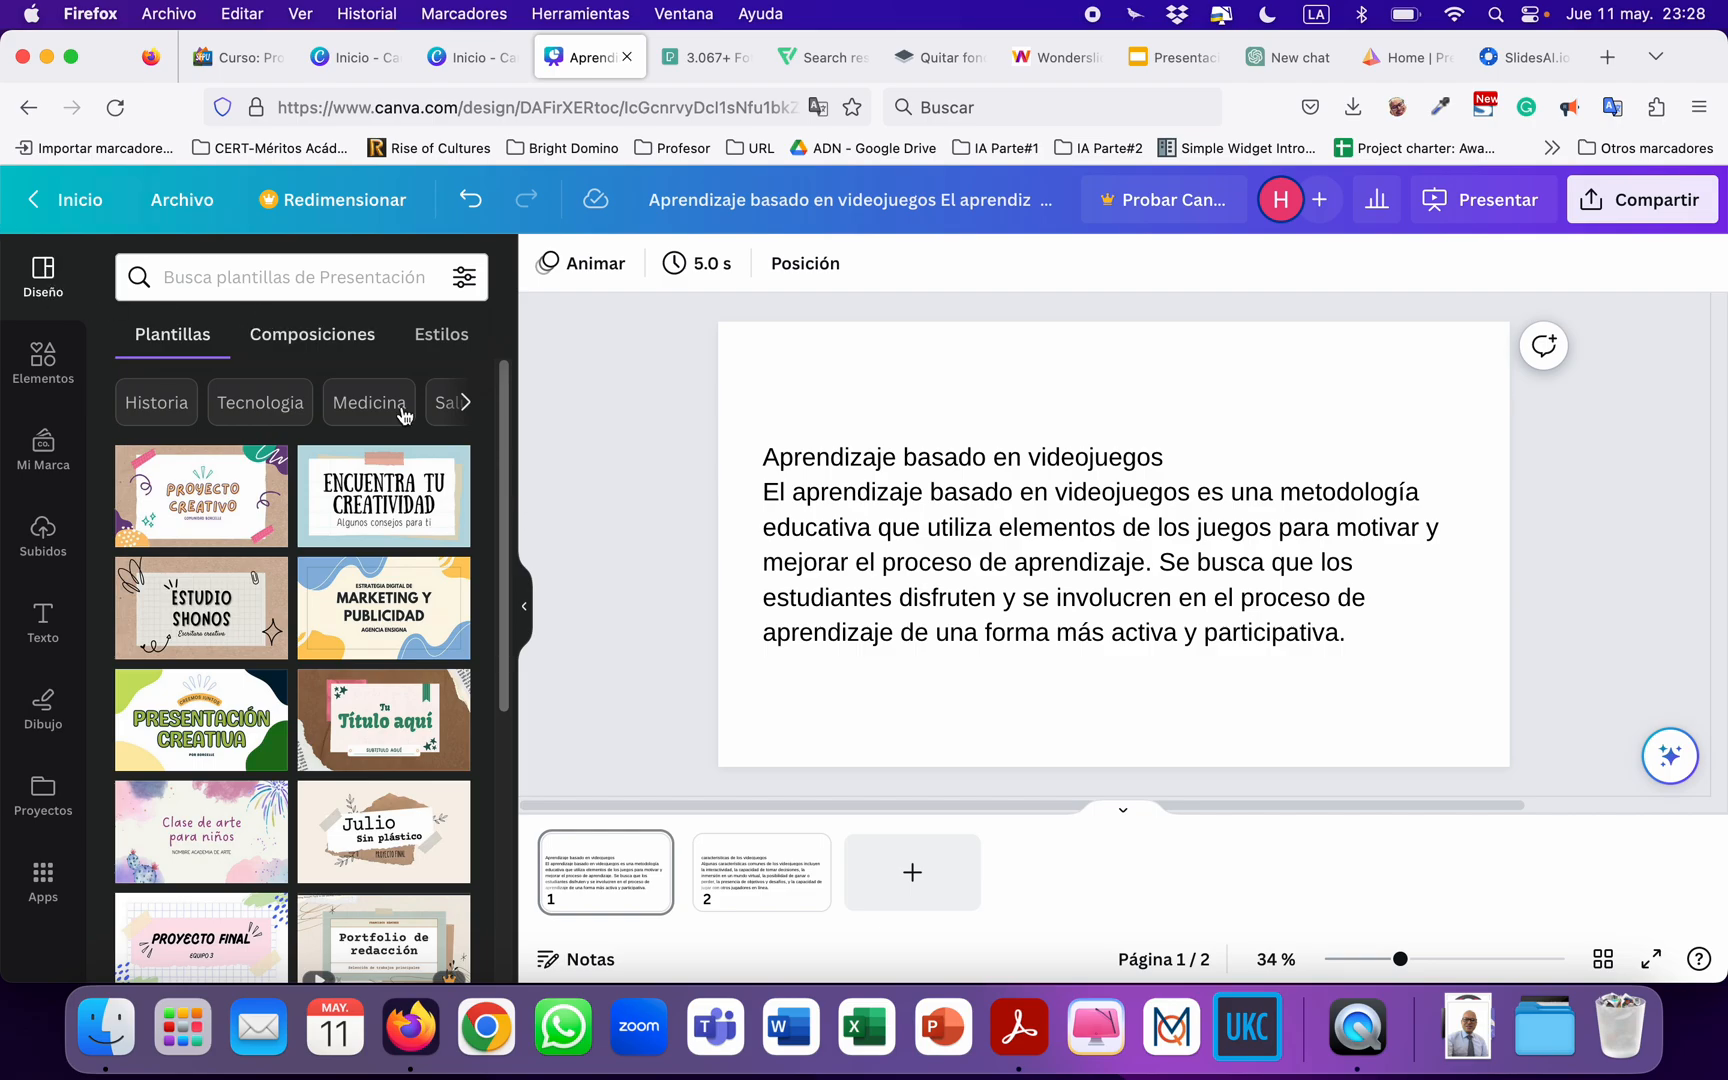
{"action": "left_click", "coordinate": [1672, 765]}
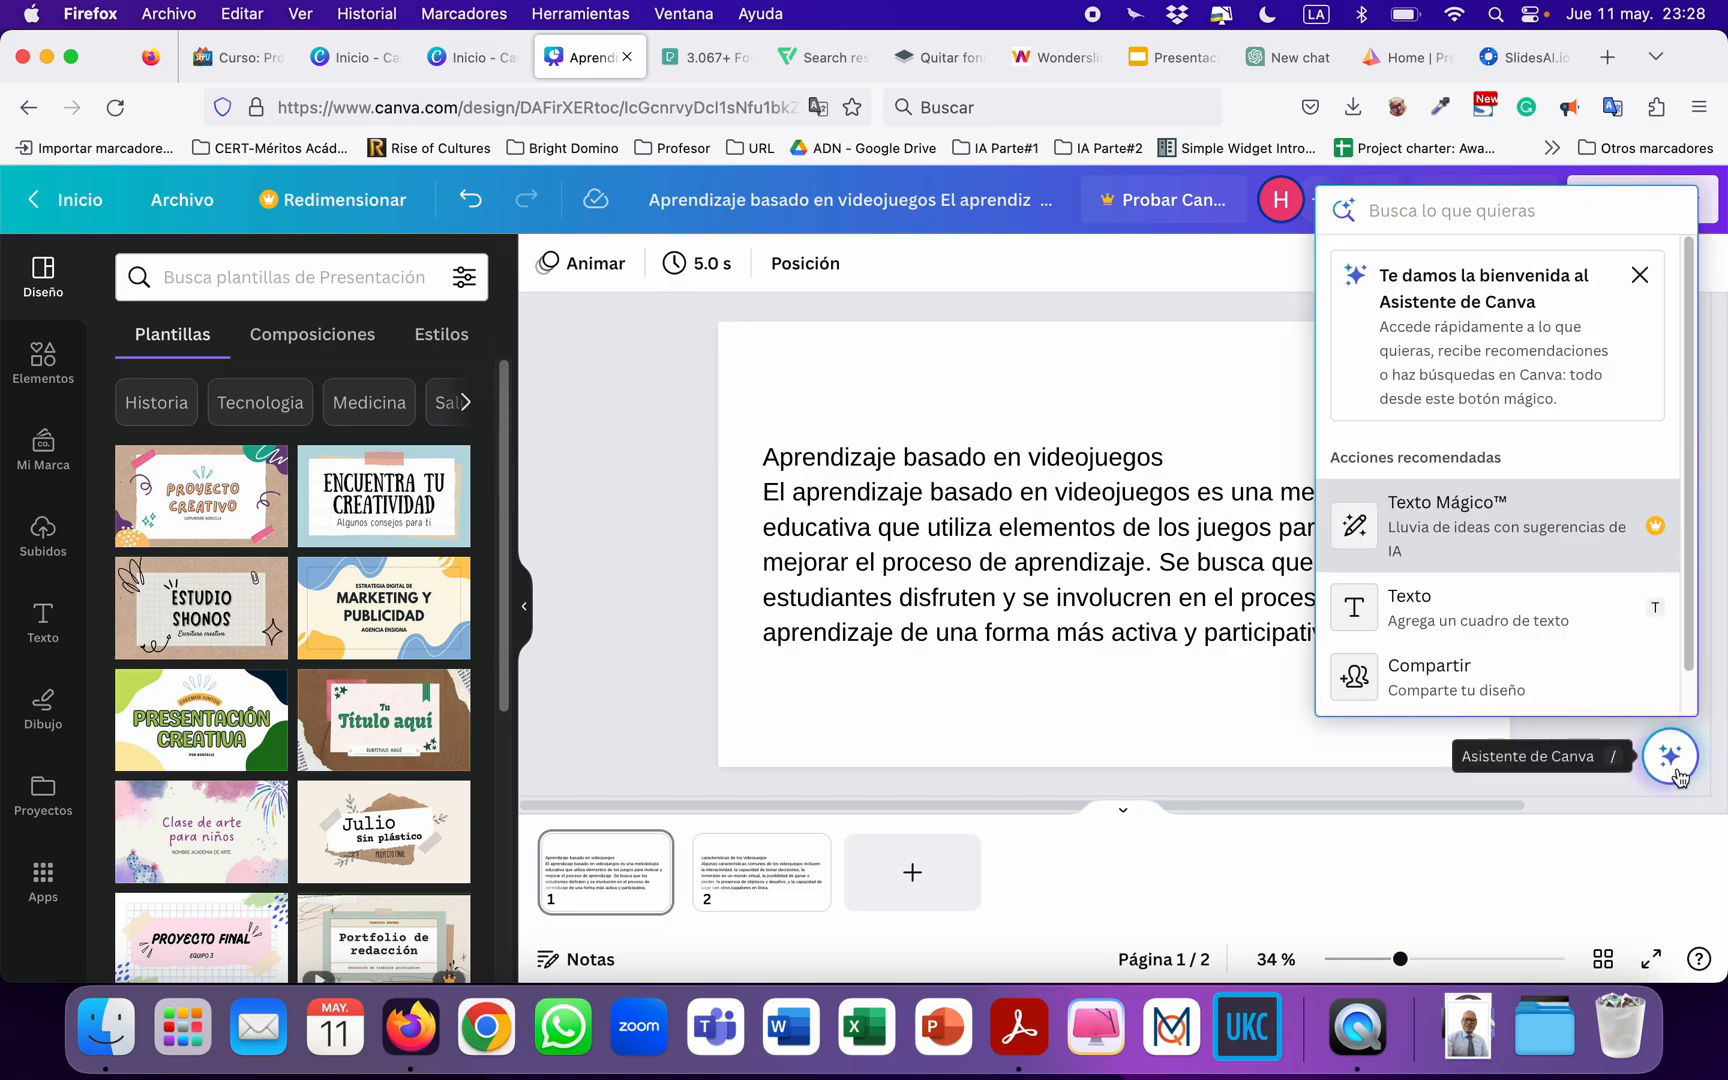
{"action": "scroll", "coordinate": [1560, 586], "scroll_direction": "down", "scroll_amount": 1}
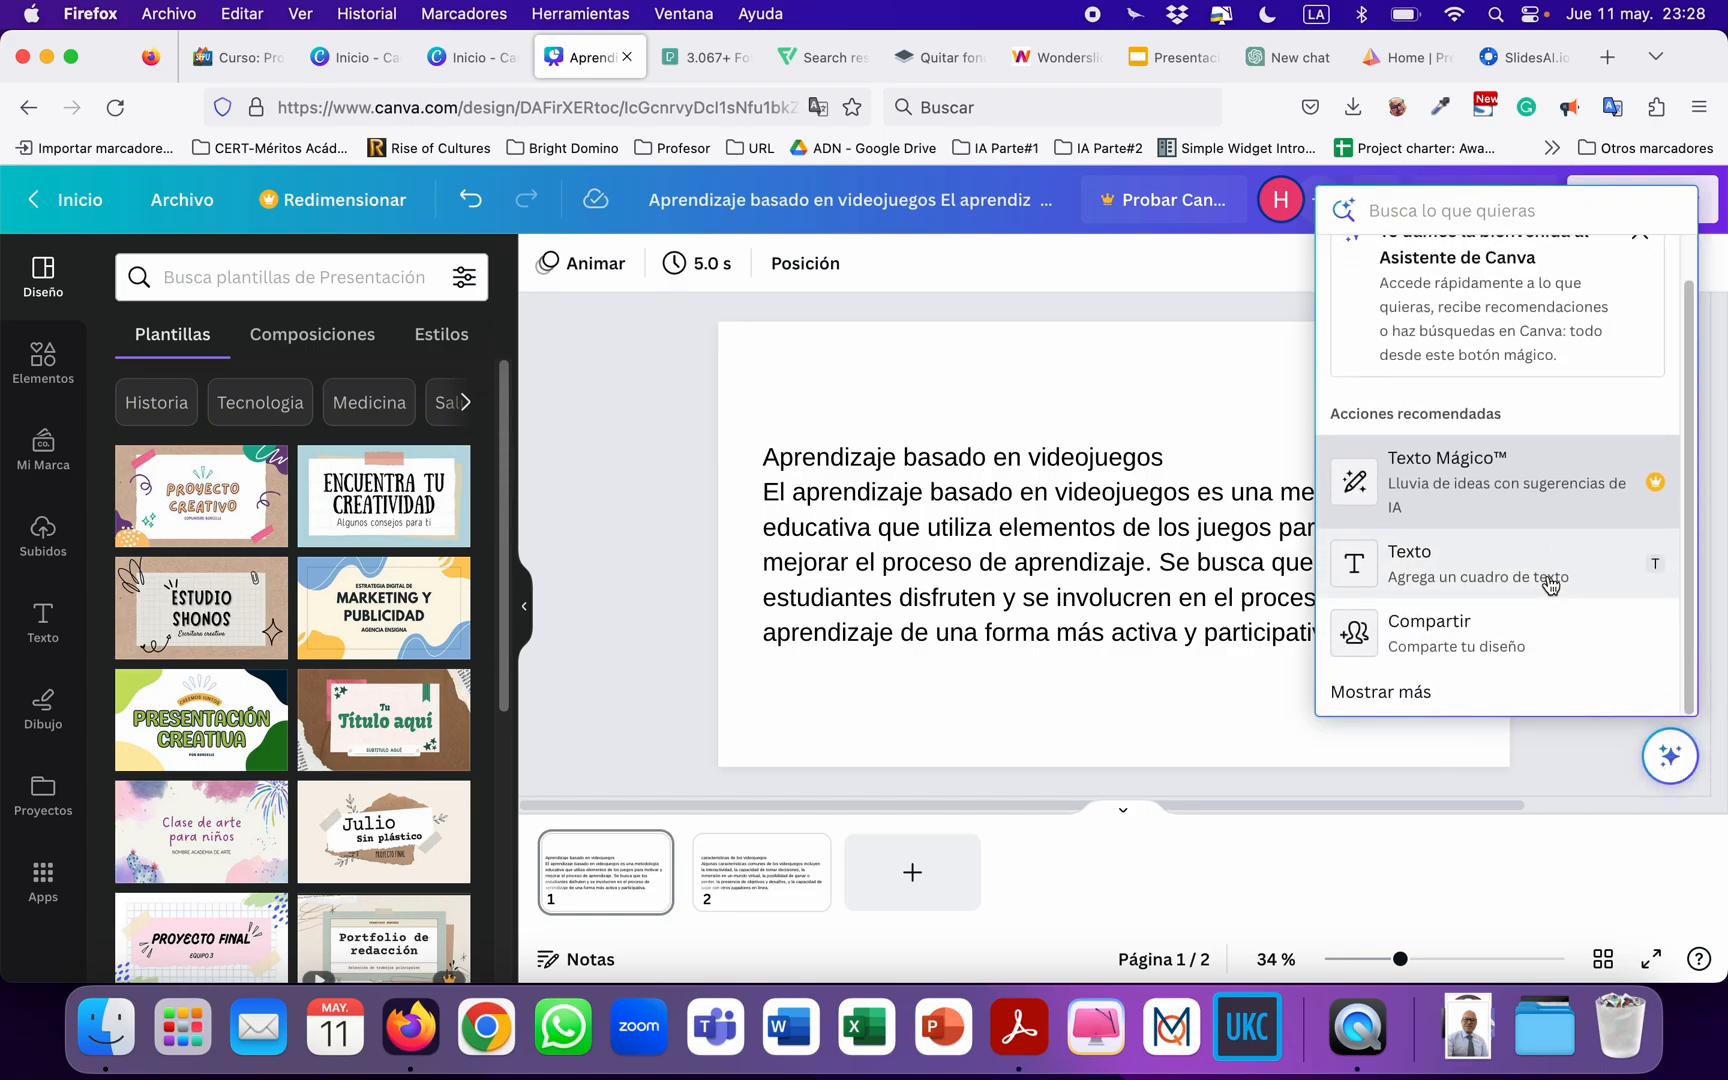
{"action": "left_click", "coordinate": [1412, 695]}
{"action": "scroll", "coordinate": [1478, 586], "scroll_direction": "down", "scroll_amount": 3}
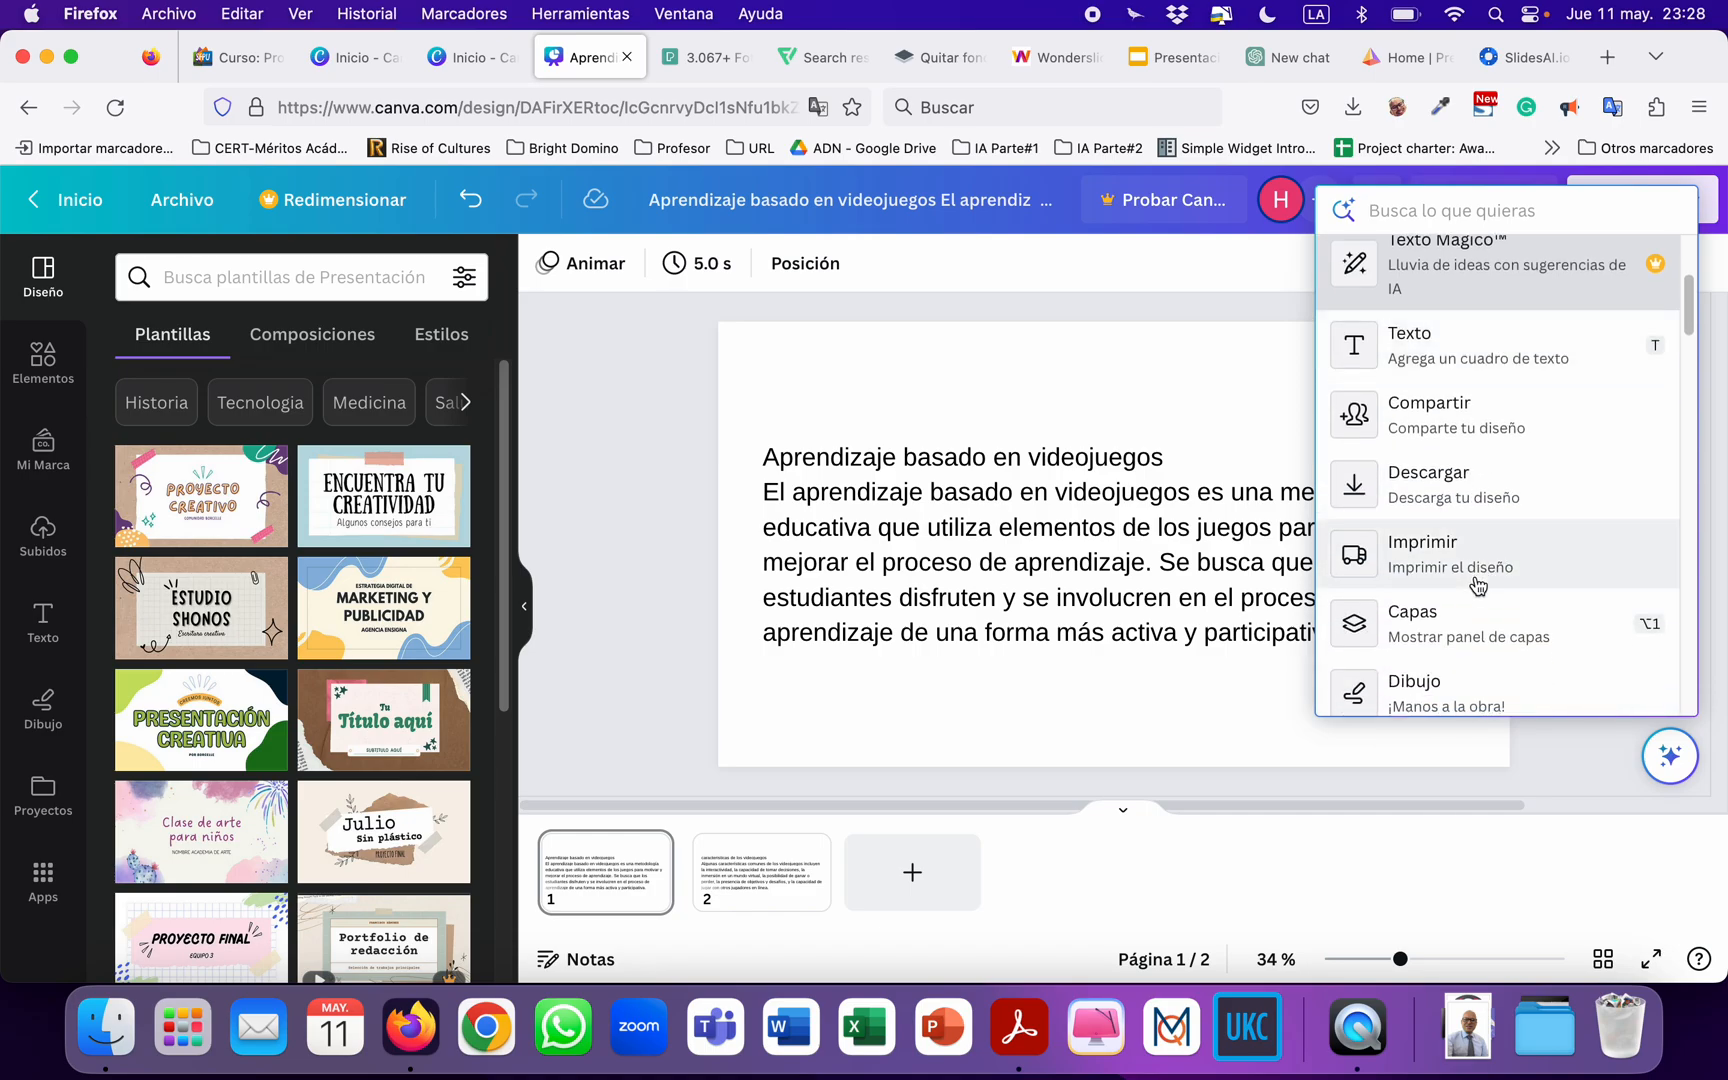
{"action": "scroll", "coordinate": [1478, 586], "scroll_direction": "down", "scroll_amount": 2}
{"action": "scroll", "coordinate": [1478, 586], "scroll_direction": "up", "scroll_amount": 5}
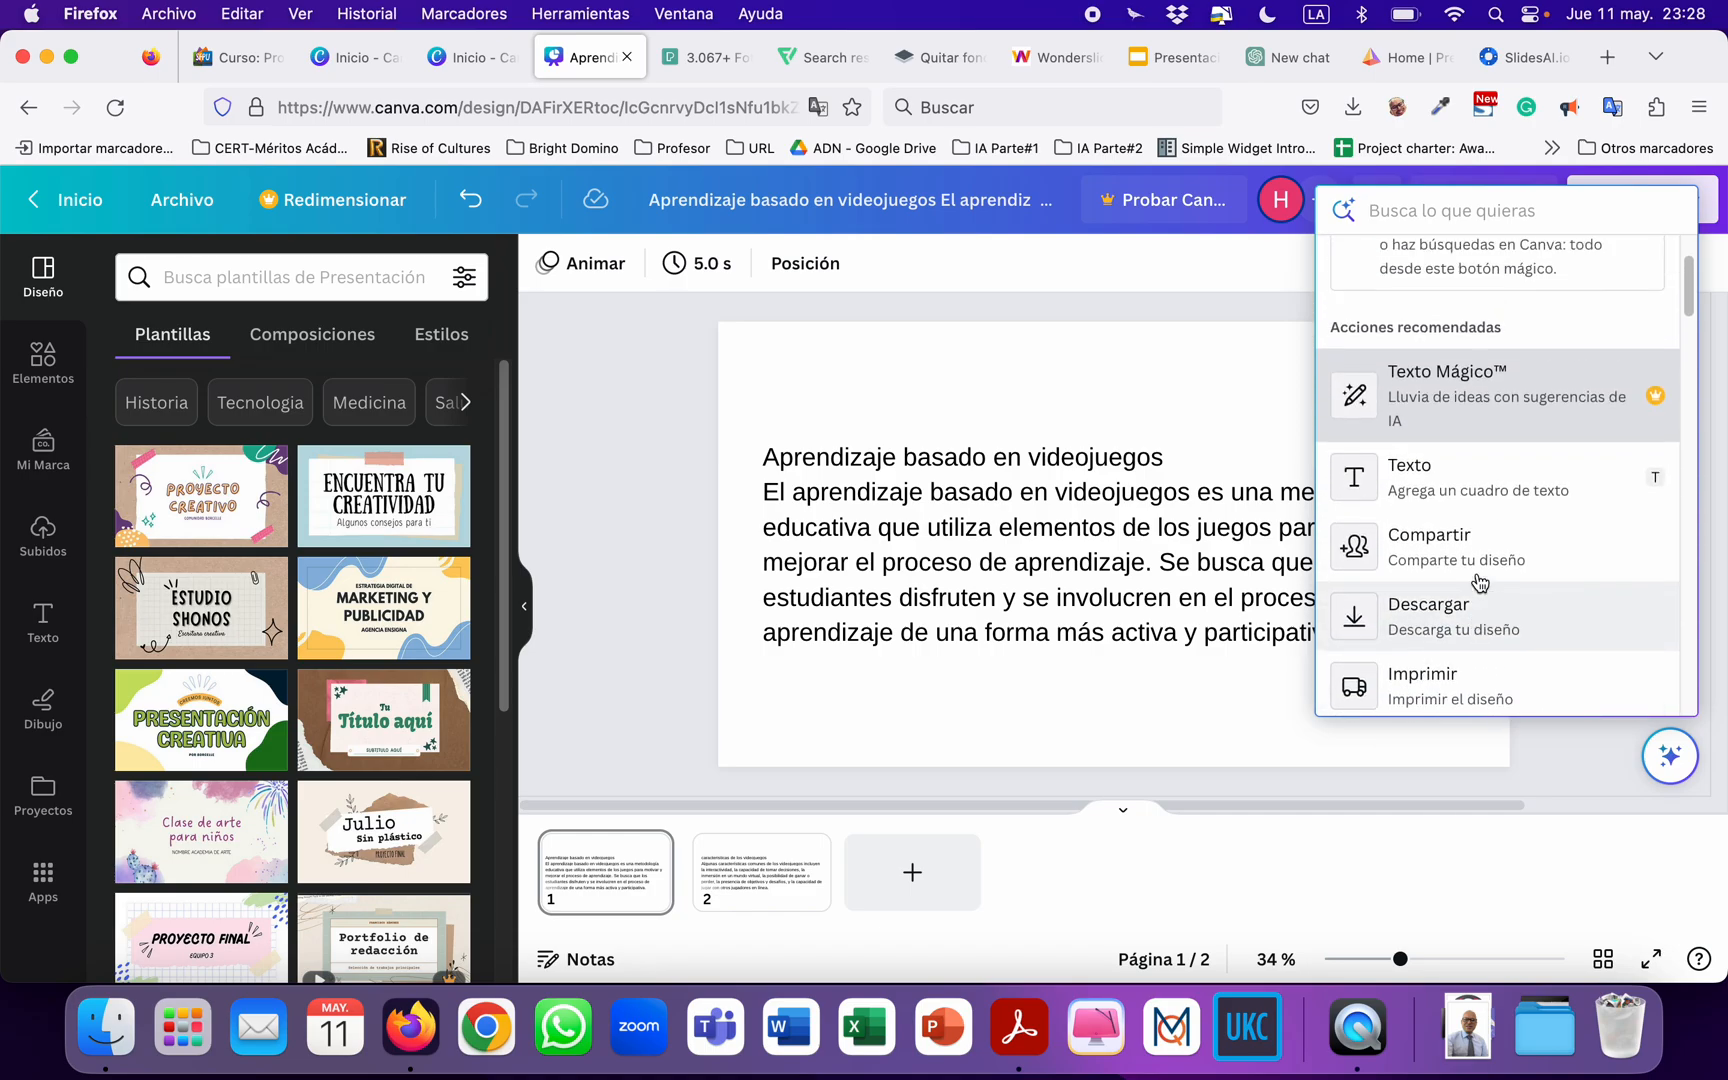
{"action": "scroll", "coordinate": [1478, 580], "scroll_direction": "up", "scroll_amount": 2}
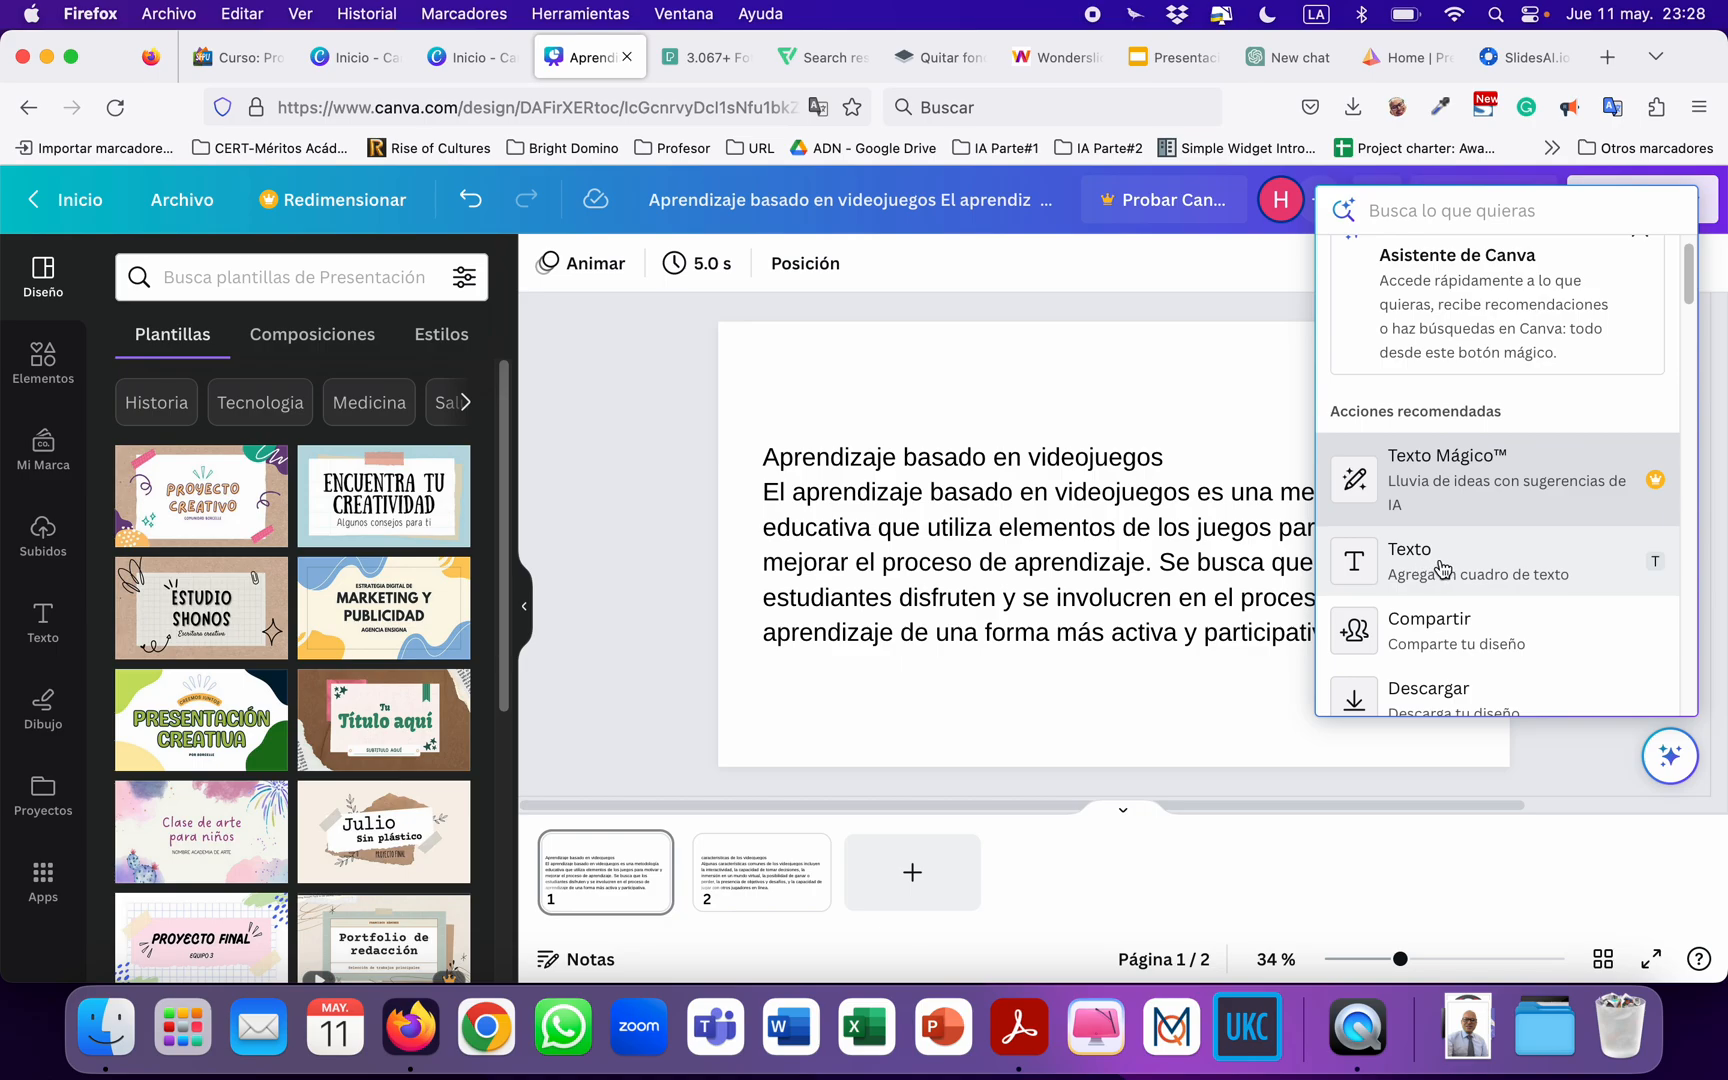
{"action": "scroll", "coordinate": [1445, 567], "scroll_direction": "down", "scroll_amount": 1}
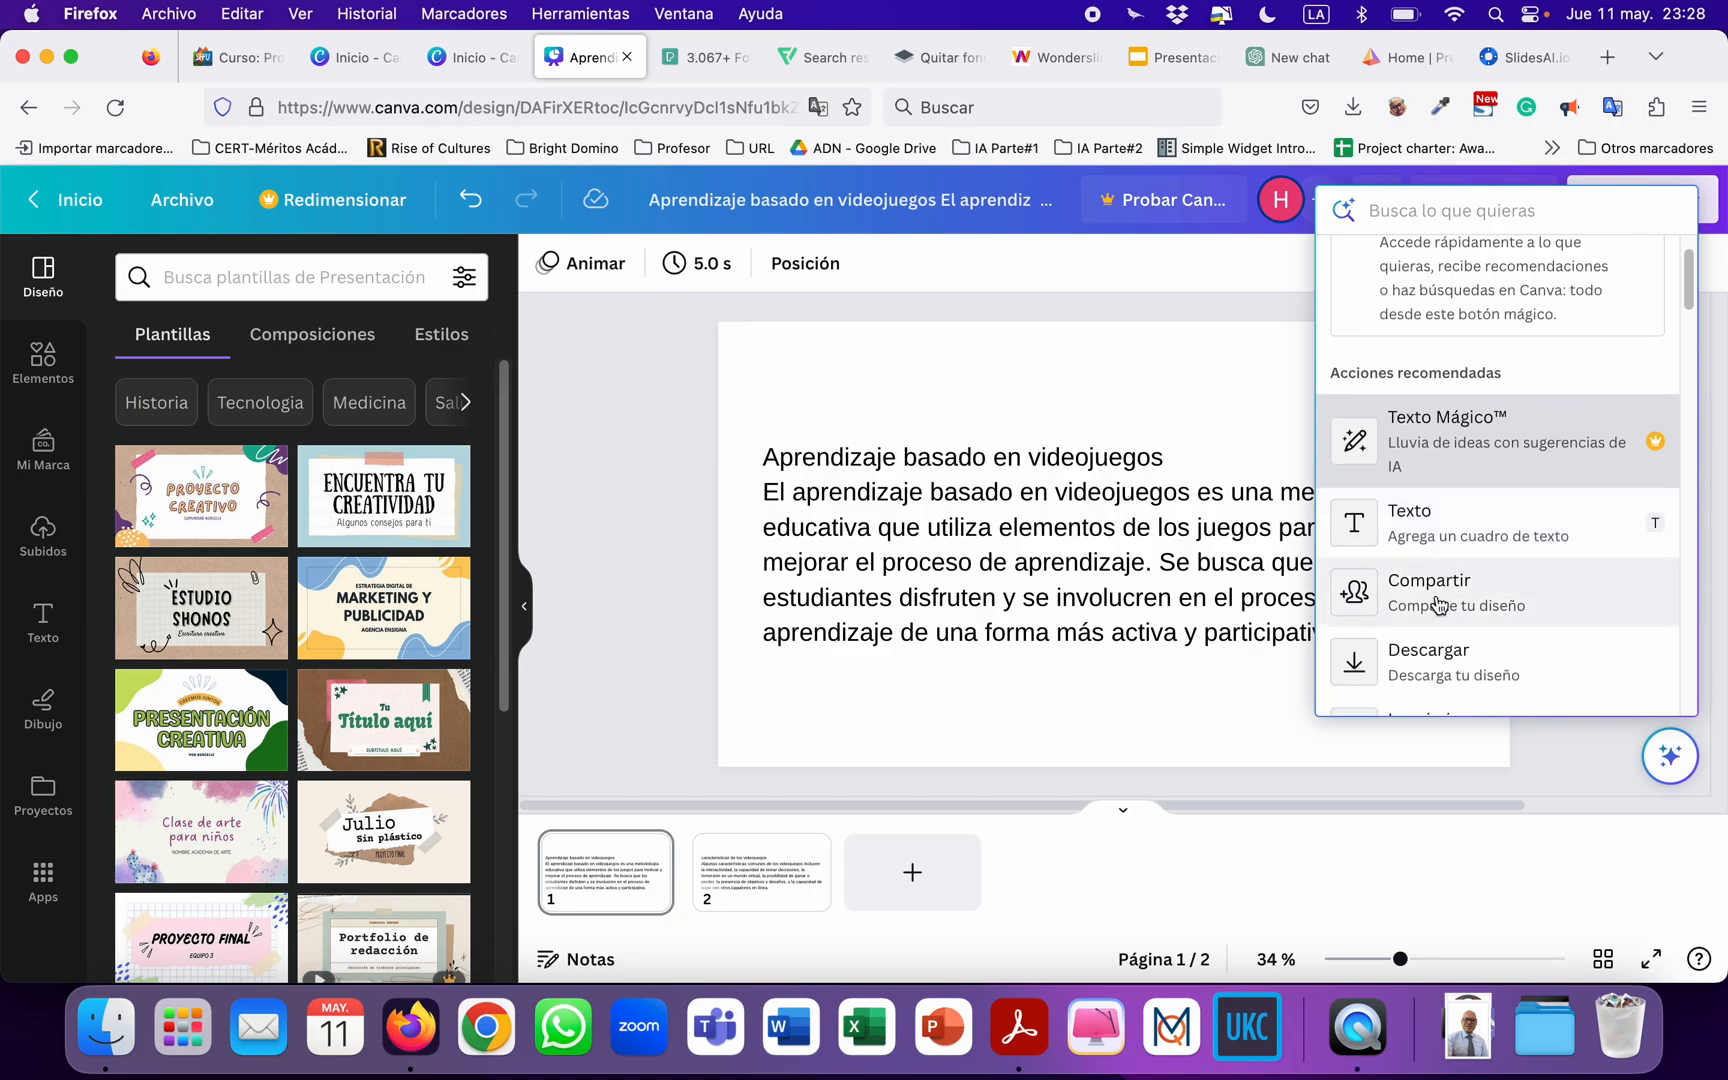
{"action": "scroll", "coordinate": [1440, 600], "scroll_direction": "down", "scroll_amount": 2}
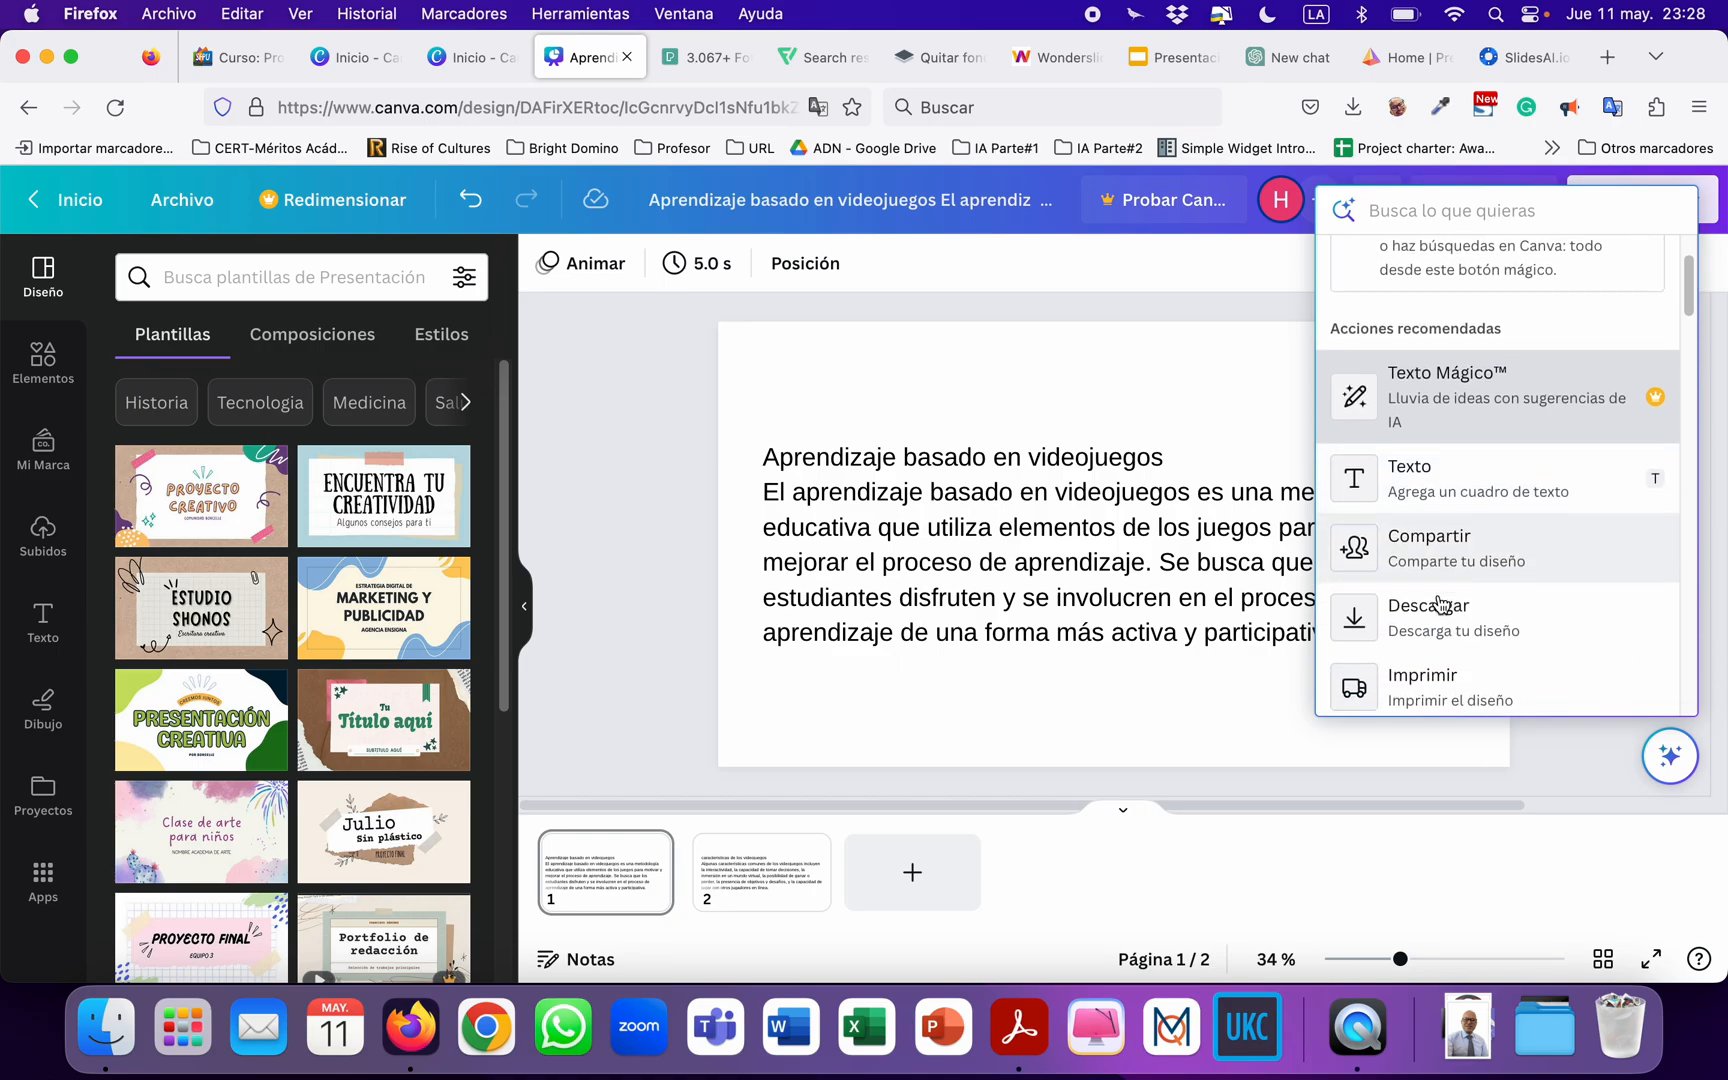
{"action": "scroll", "coordinate": [1451, 566], "scroll_direction": "down", "scroll_amount": 3}
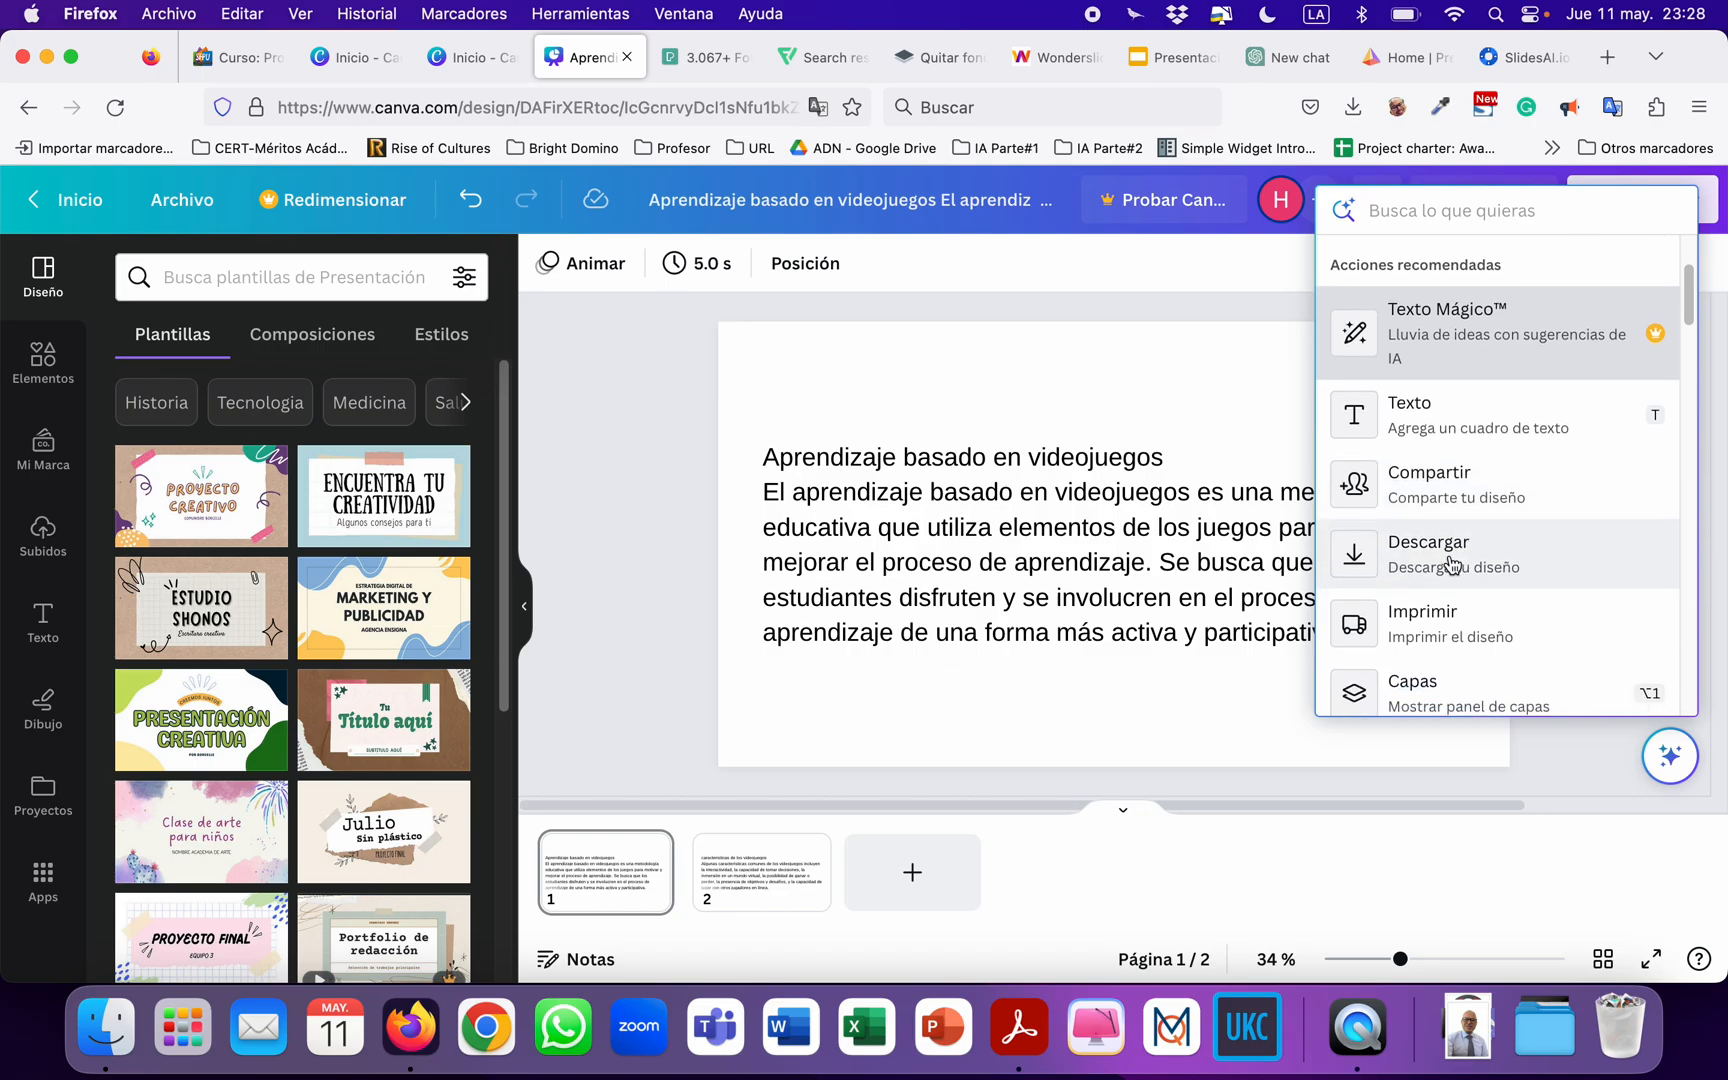
{"action": "scroll", "coordinate": [1441, 556], "scroll_direction": "down", "scroll_amount": 6}
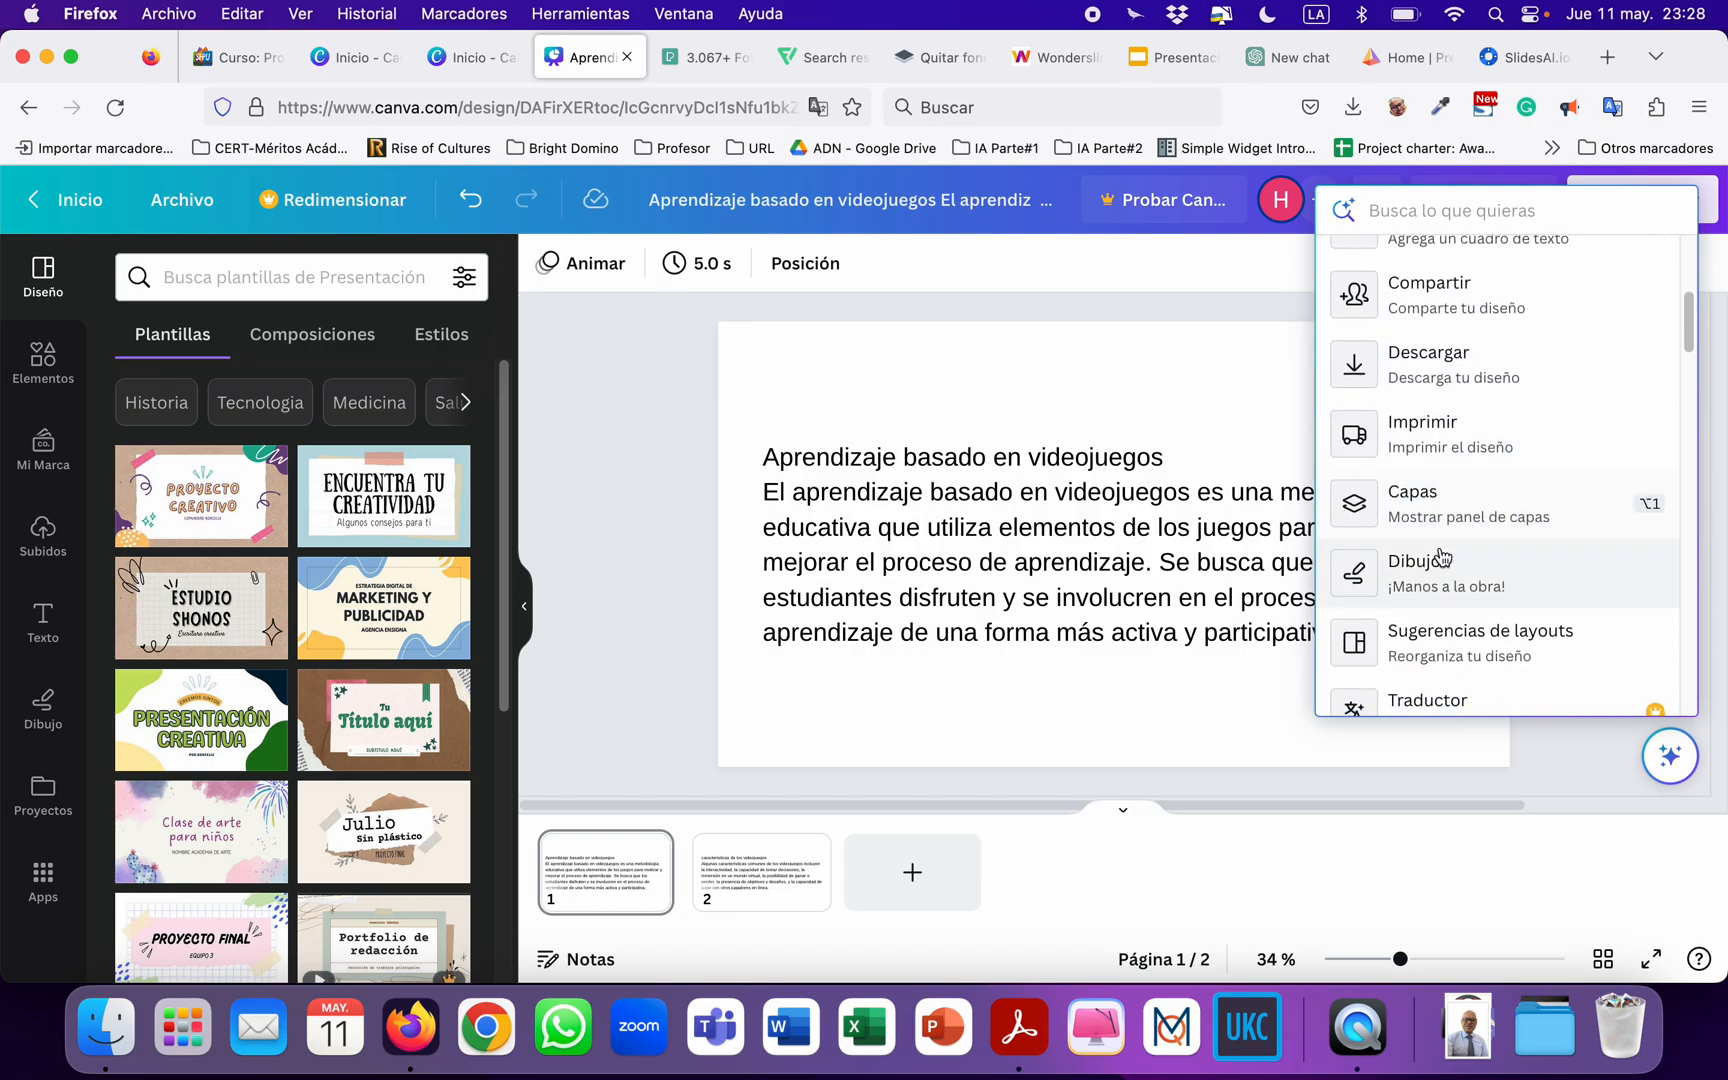
{"action": "scroll", "coordinate": [1441, 556], "scroll_direction": "down", "scroll_amount": 3}
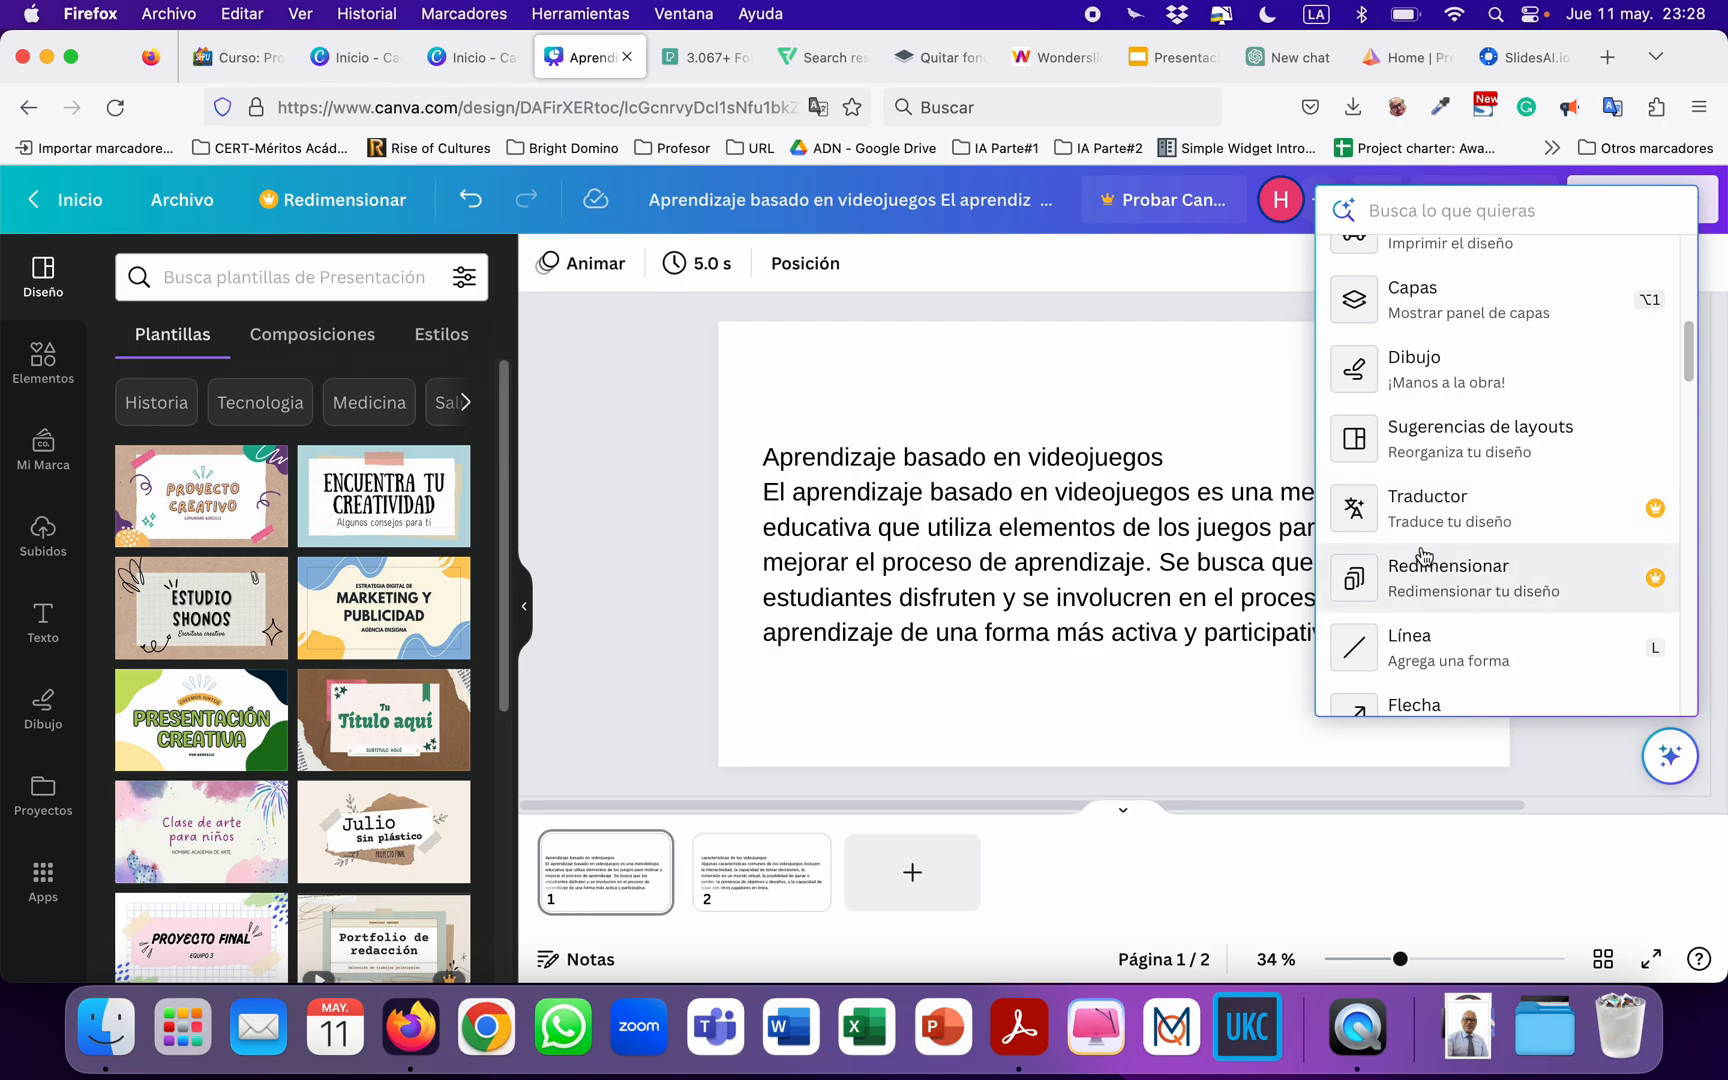
{"action": "scroll", "coordinate": [1425, 555], "scroll_direction": "down", "scroll_amount": 1}
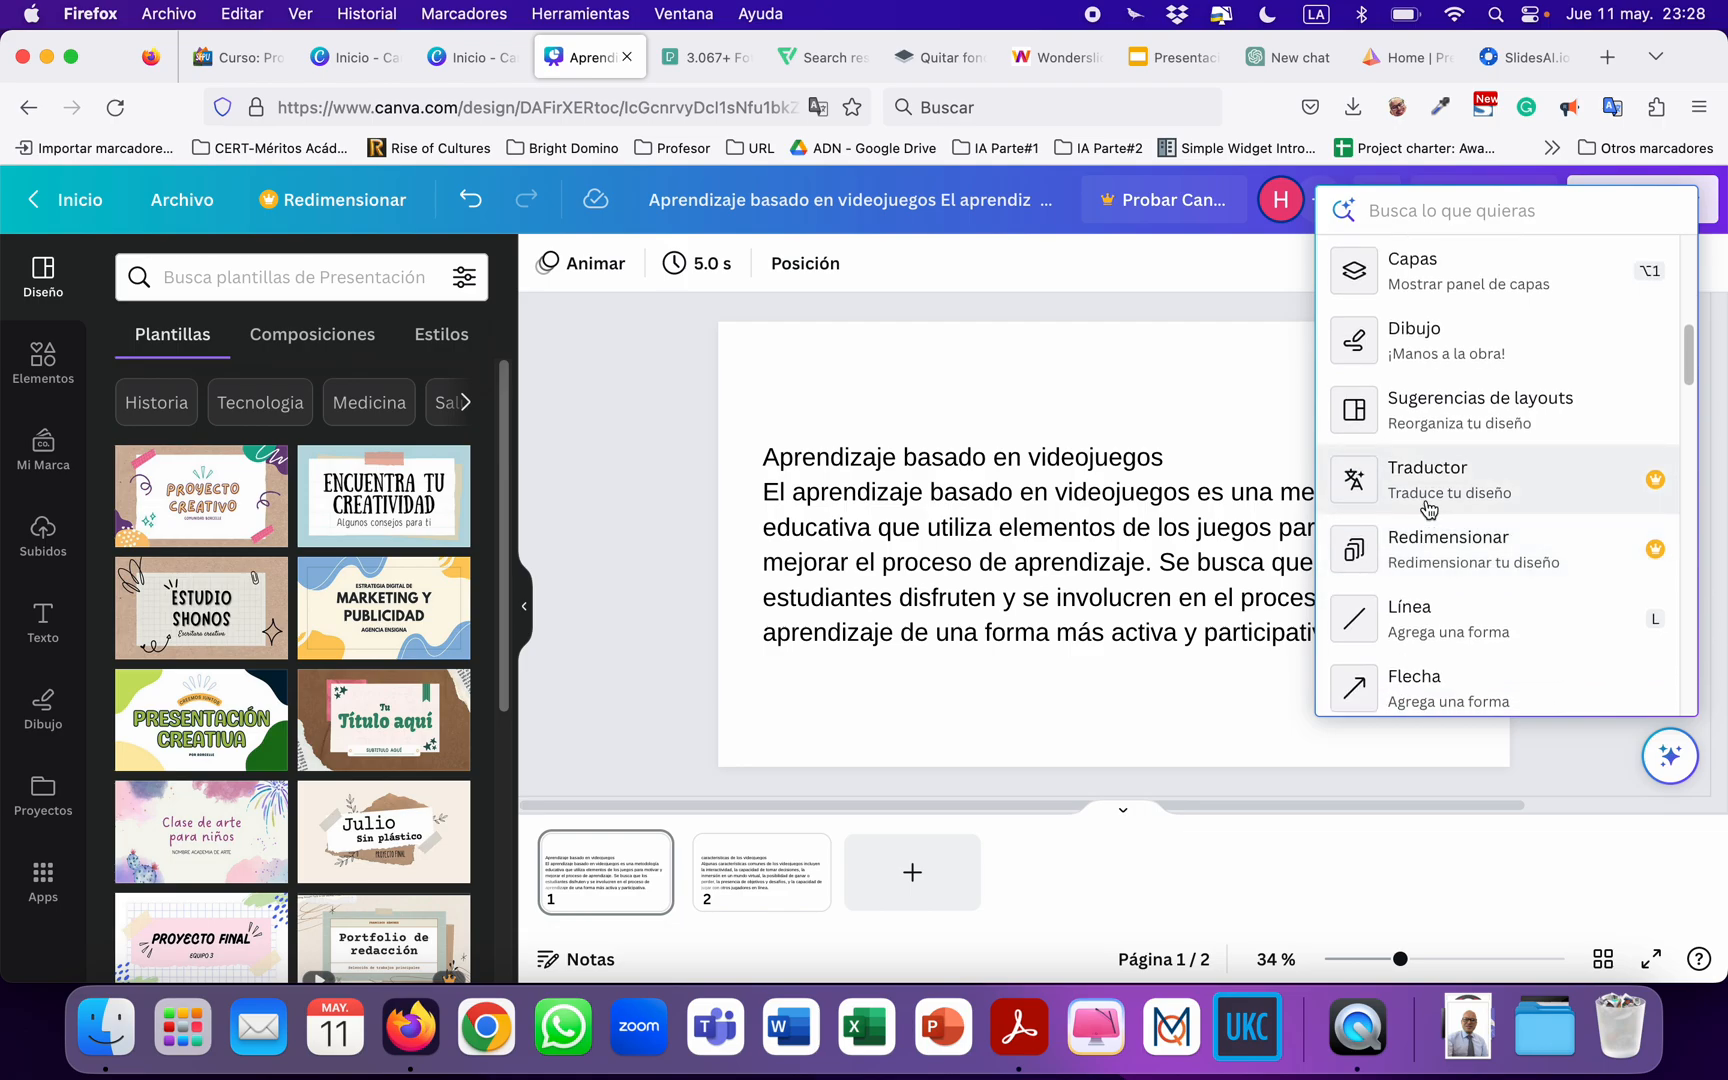
{"action": "left_click", "coordinate": [1441, 495]}
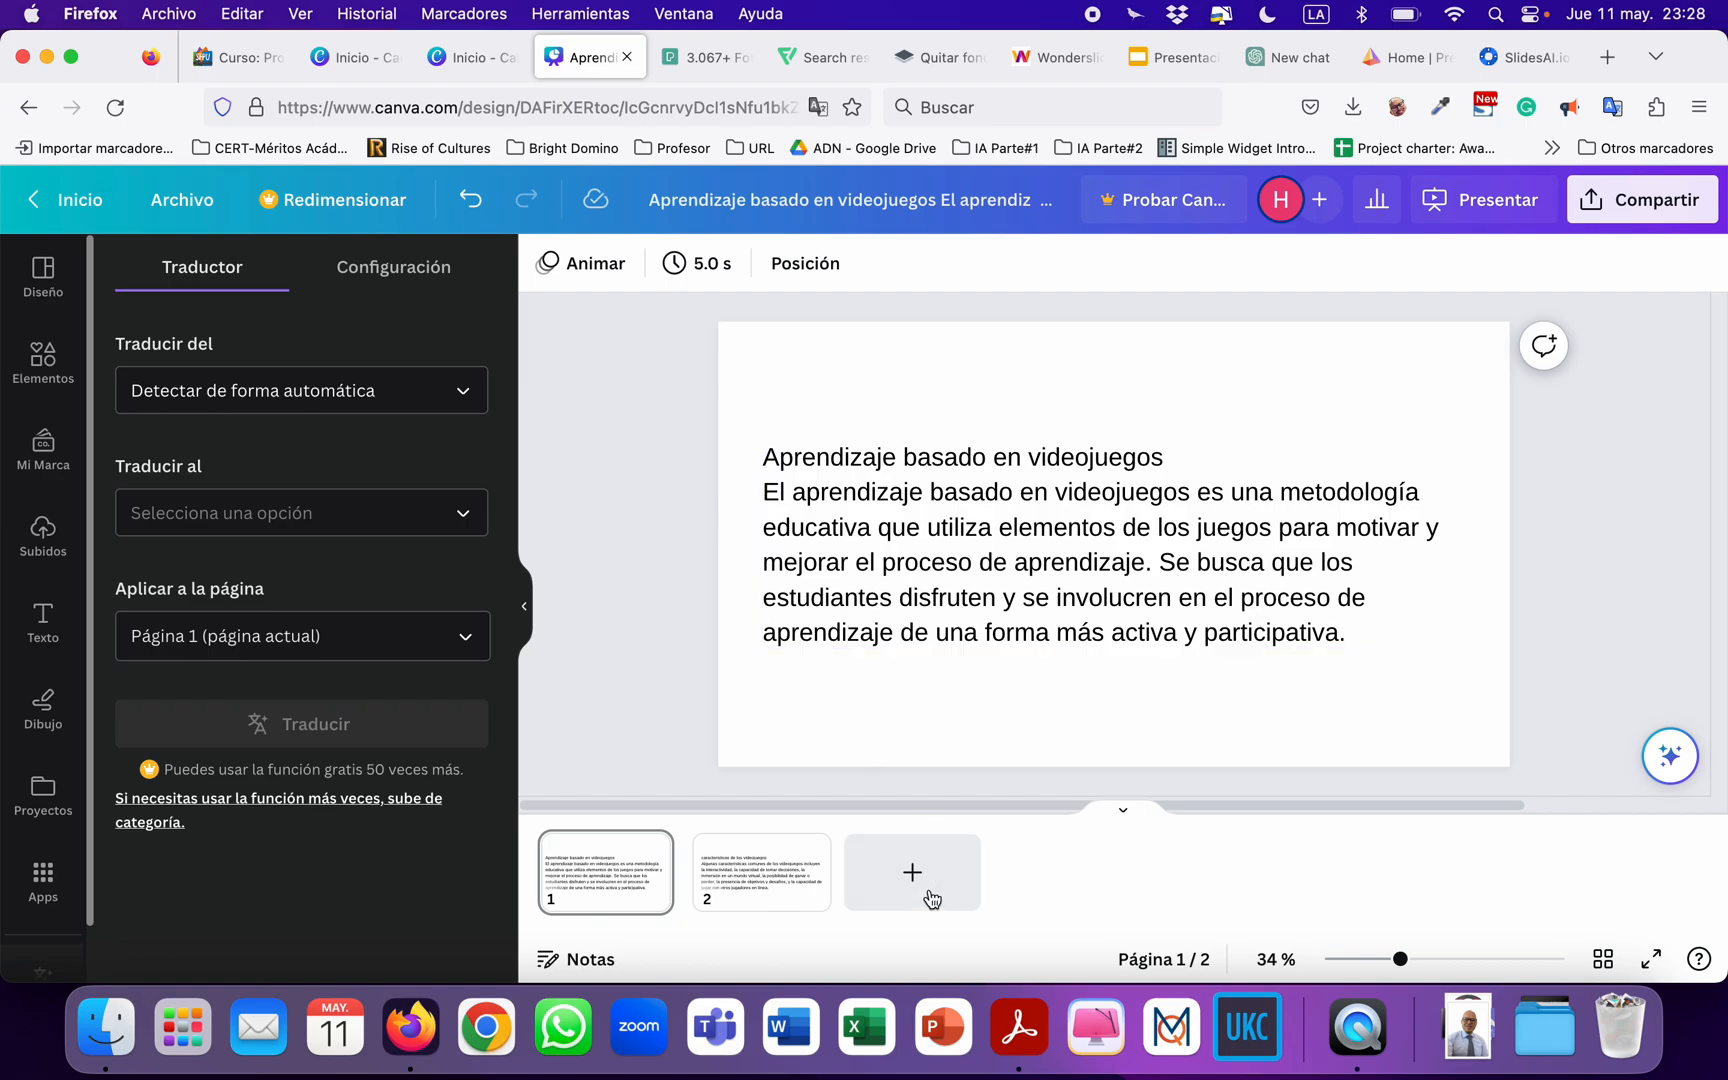
Select the text on page 2 and set the Traductor to translate from español to inglés.
{"action": "left_click", "coordinate": [778, 880]}
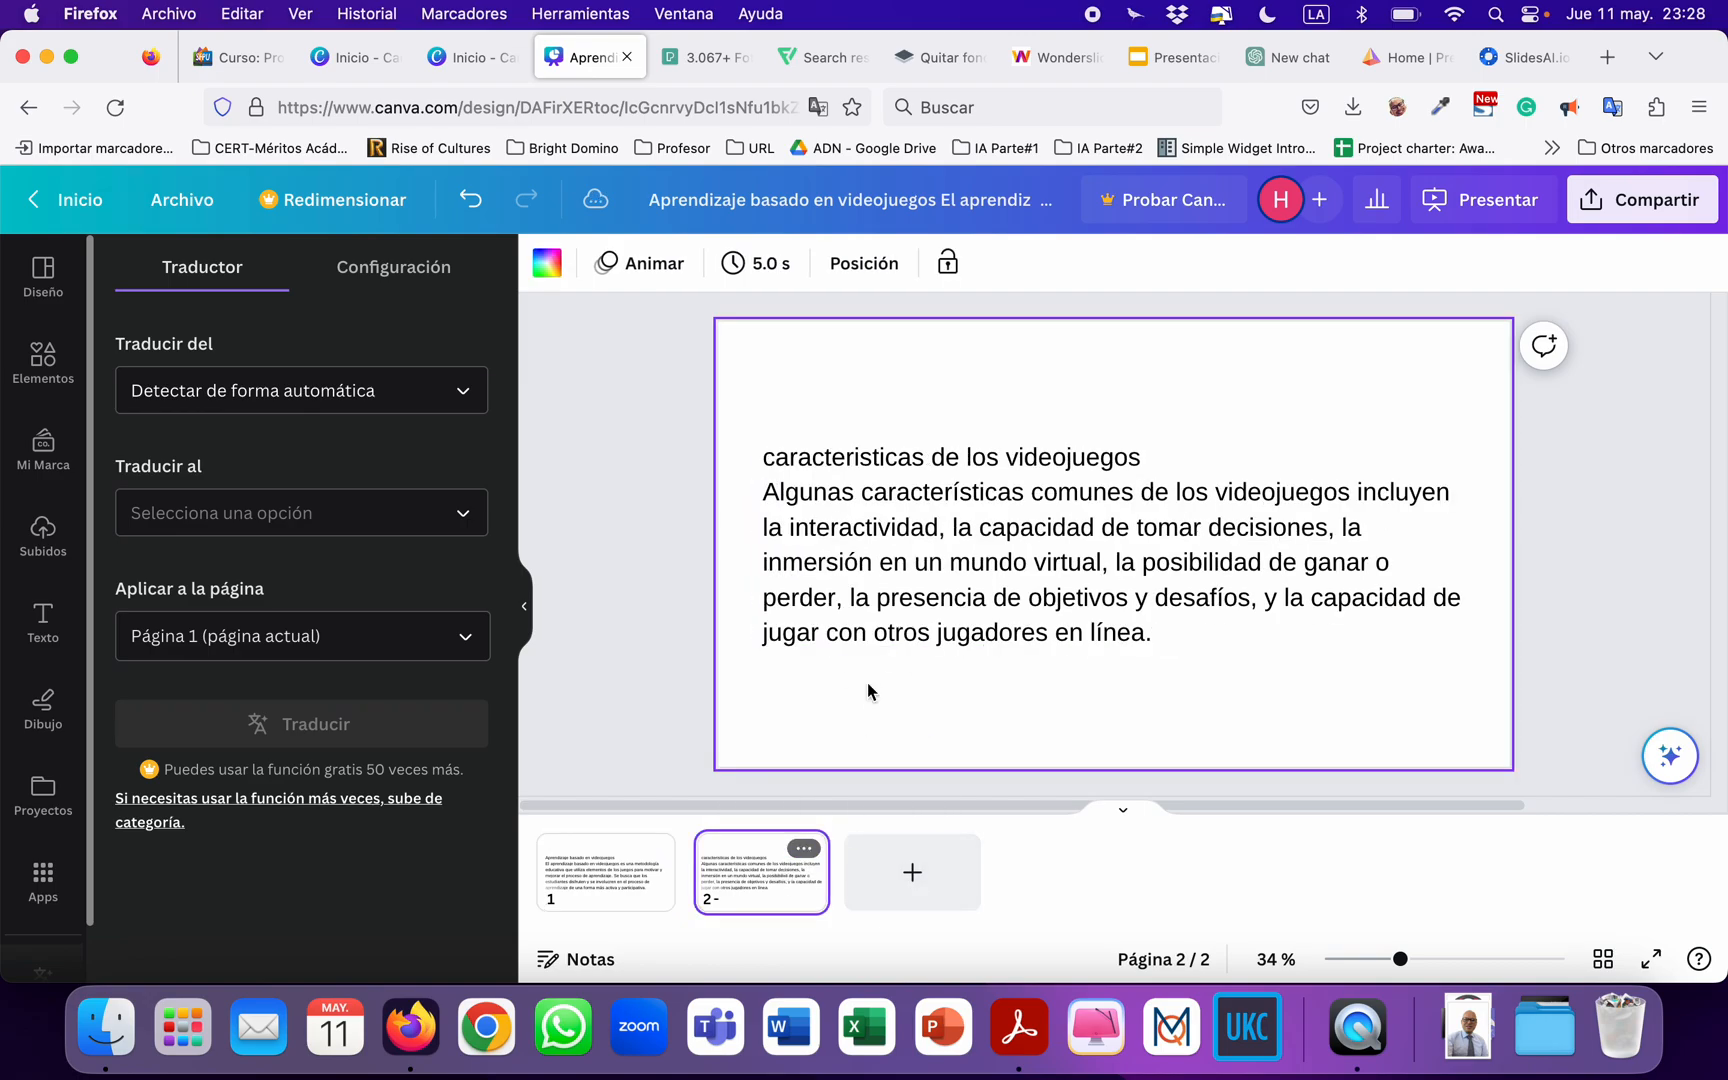
{"action": "left_click", "coordinate": [905, 568]}
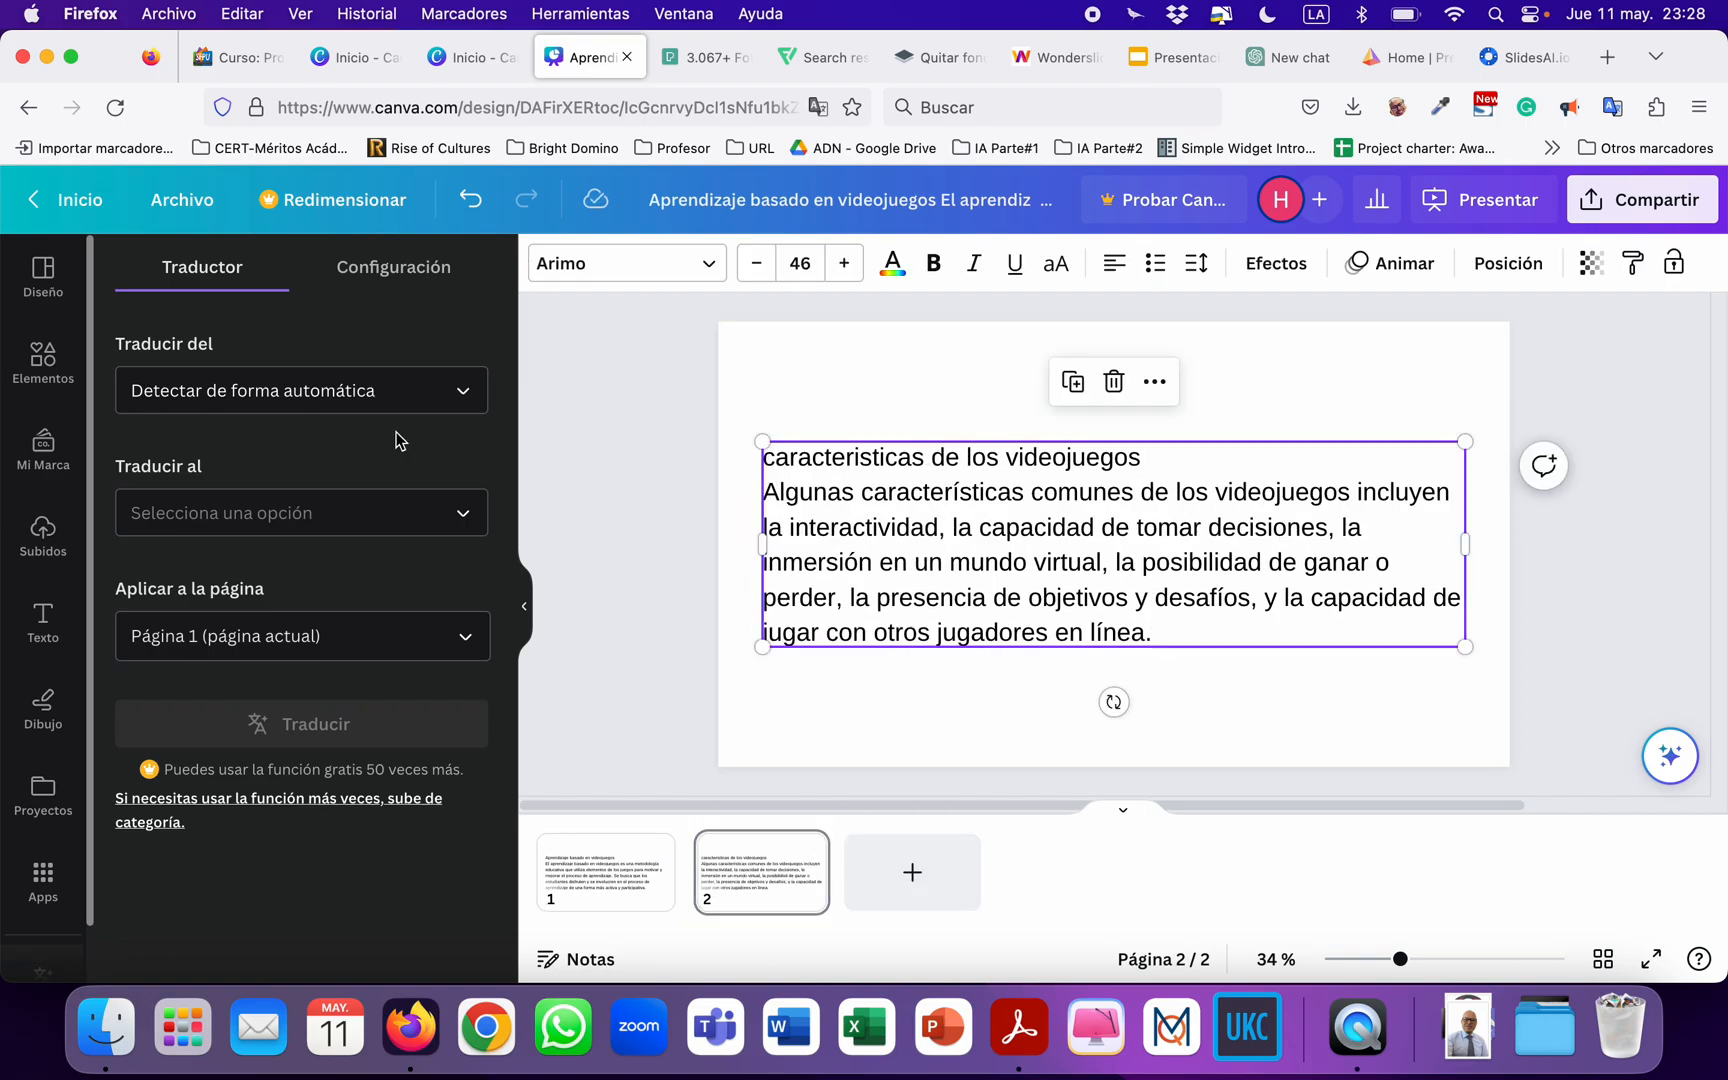
{"action": "left_click", "coordinate": [343, 410]}
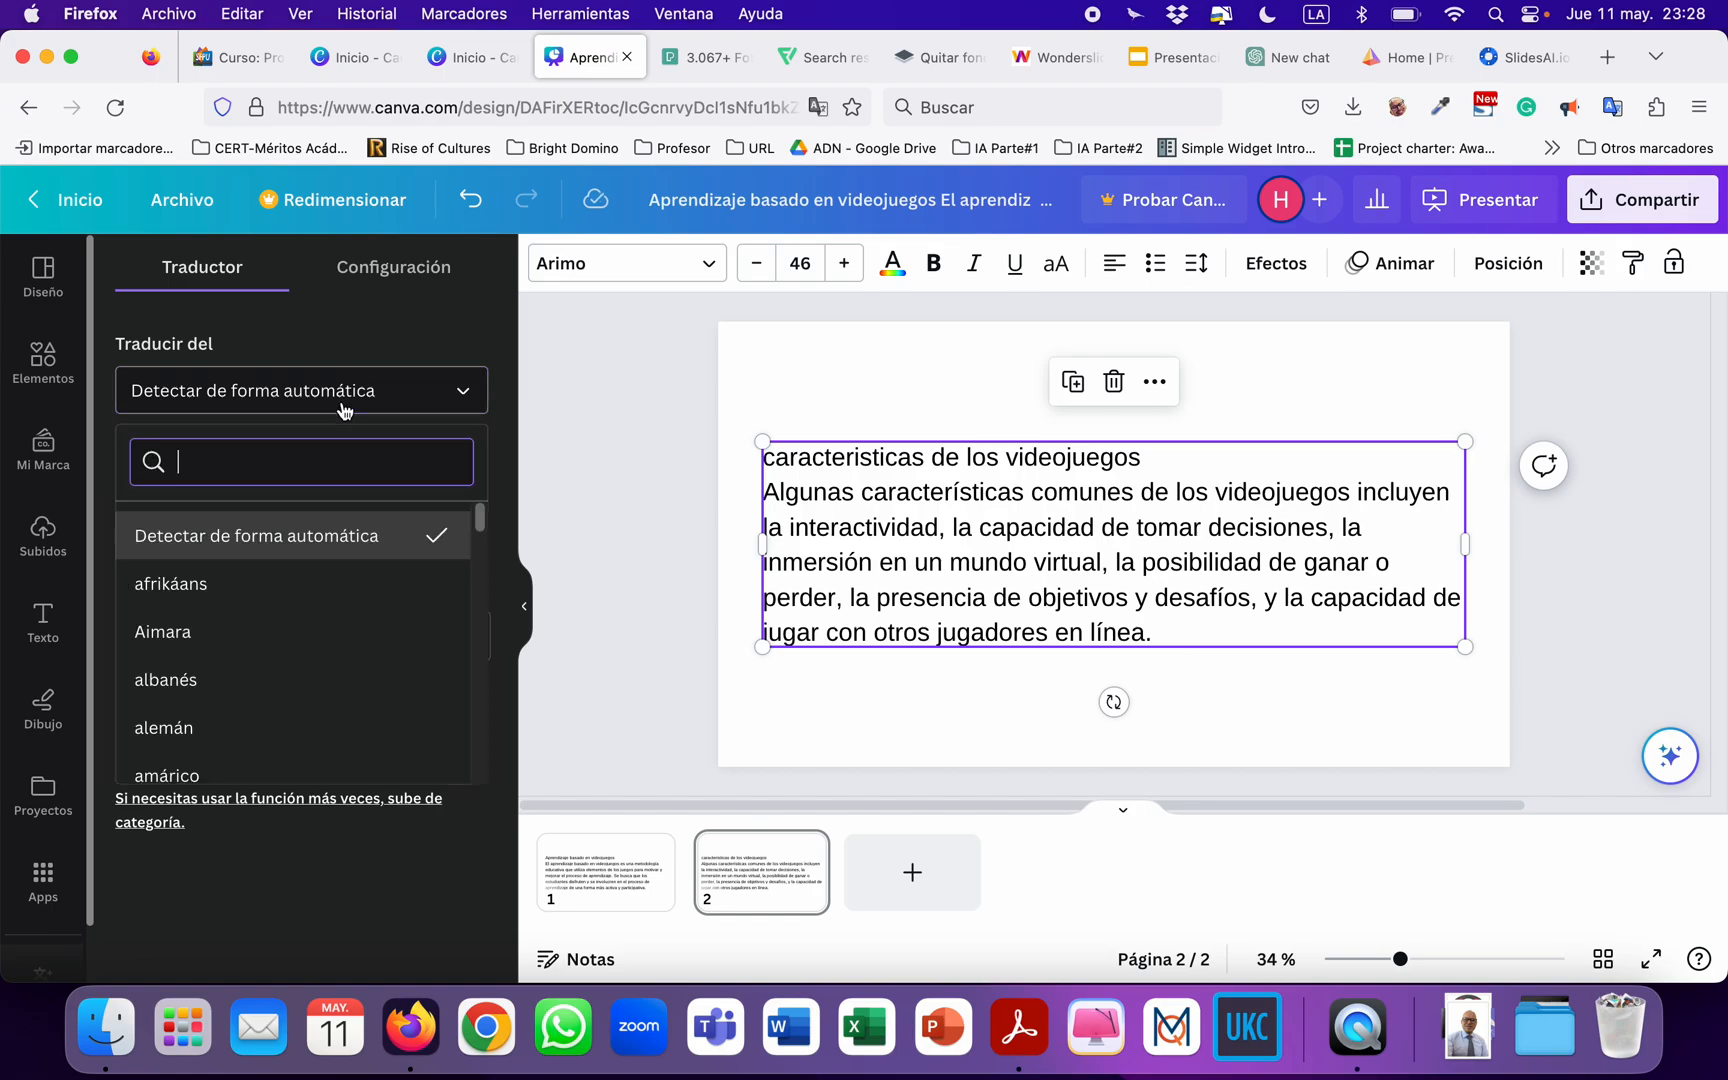
{"action": "type", "text": "esp"}
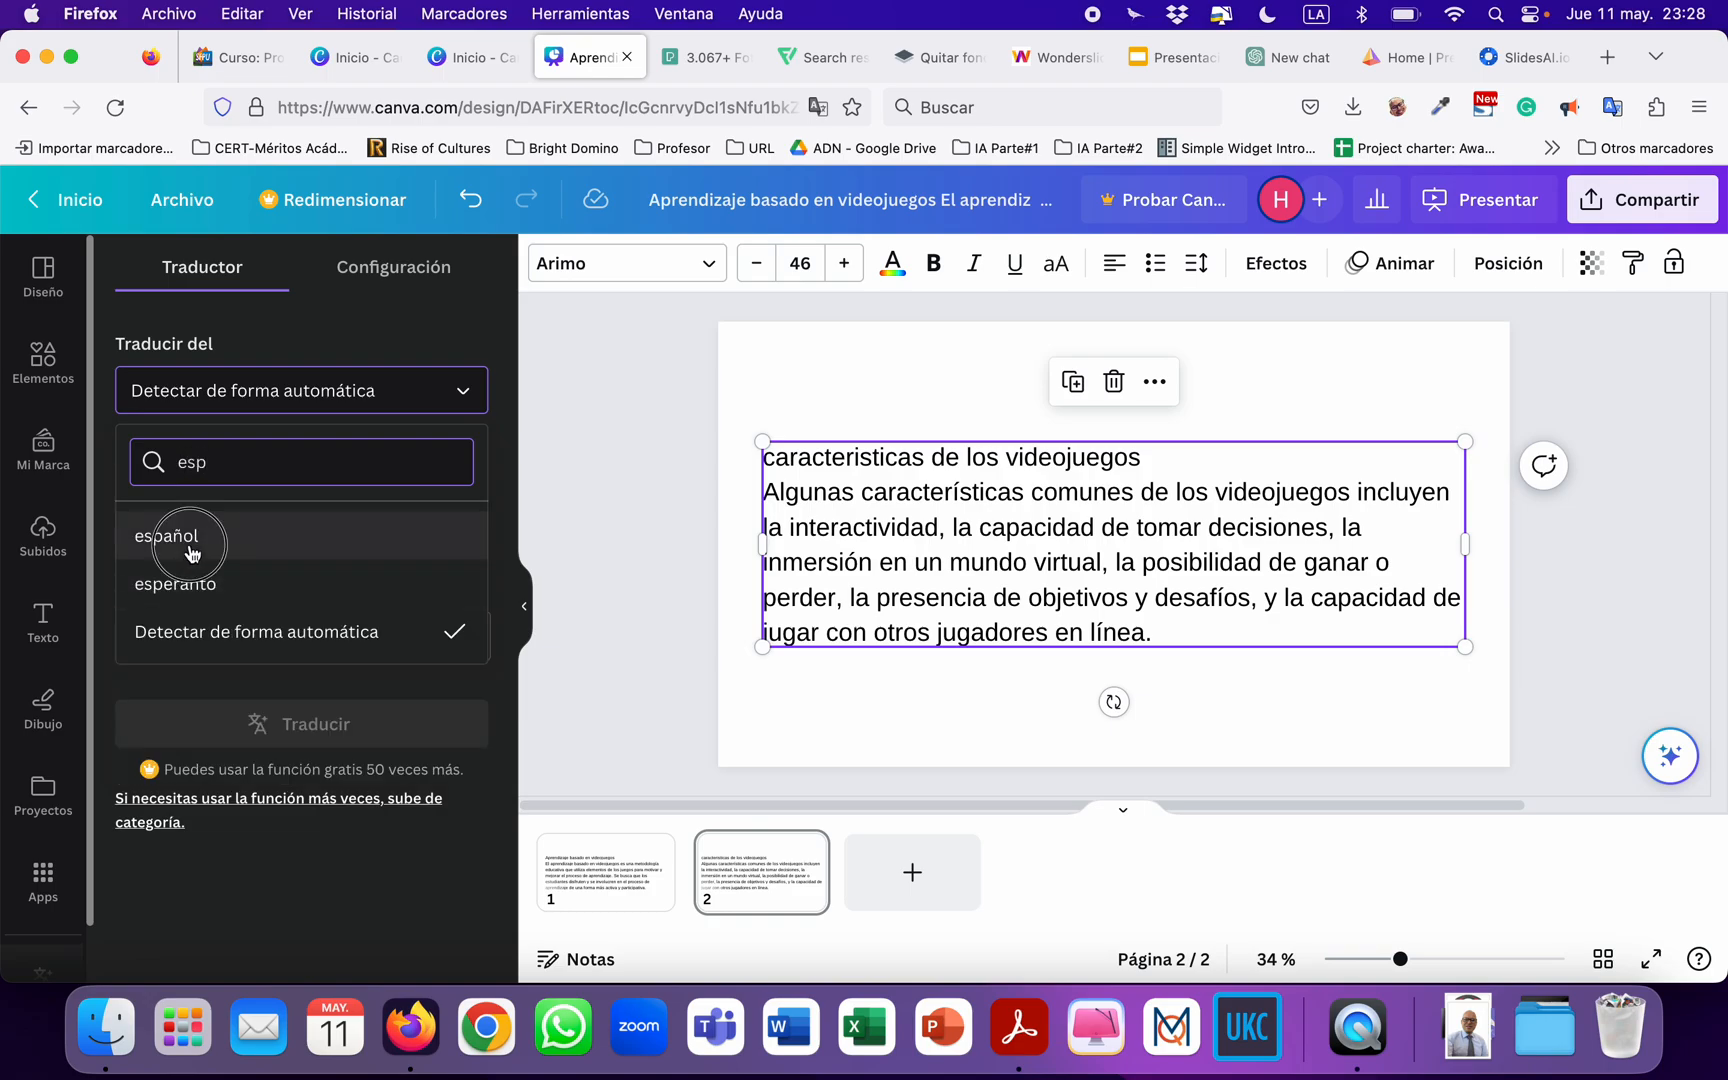
{"action": "left_click", "coordinate": [190, 542]}
{"action": "left_click", "coordinate": [210, 516]}
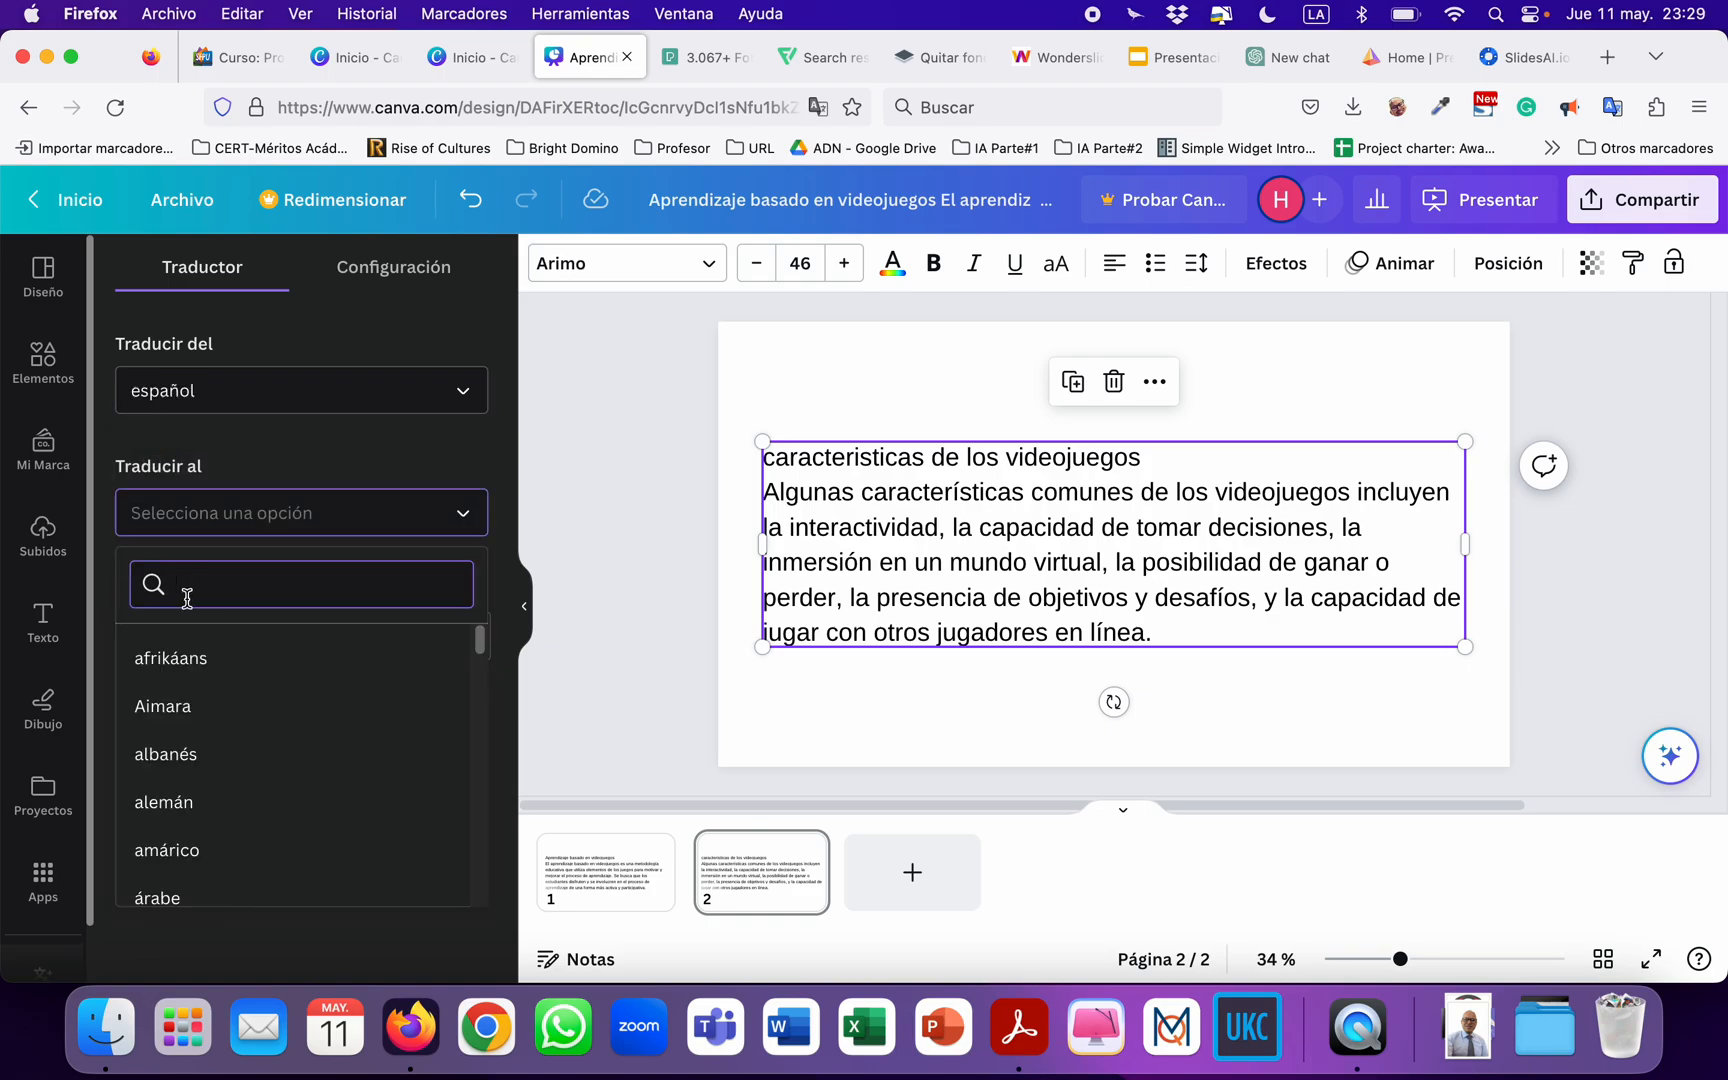
{"action": "type", "text": "ingl"}
{"action": "left_click", "coordinate": [131, 660]}
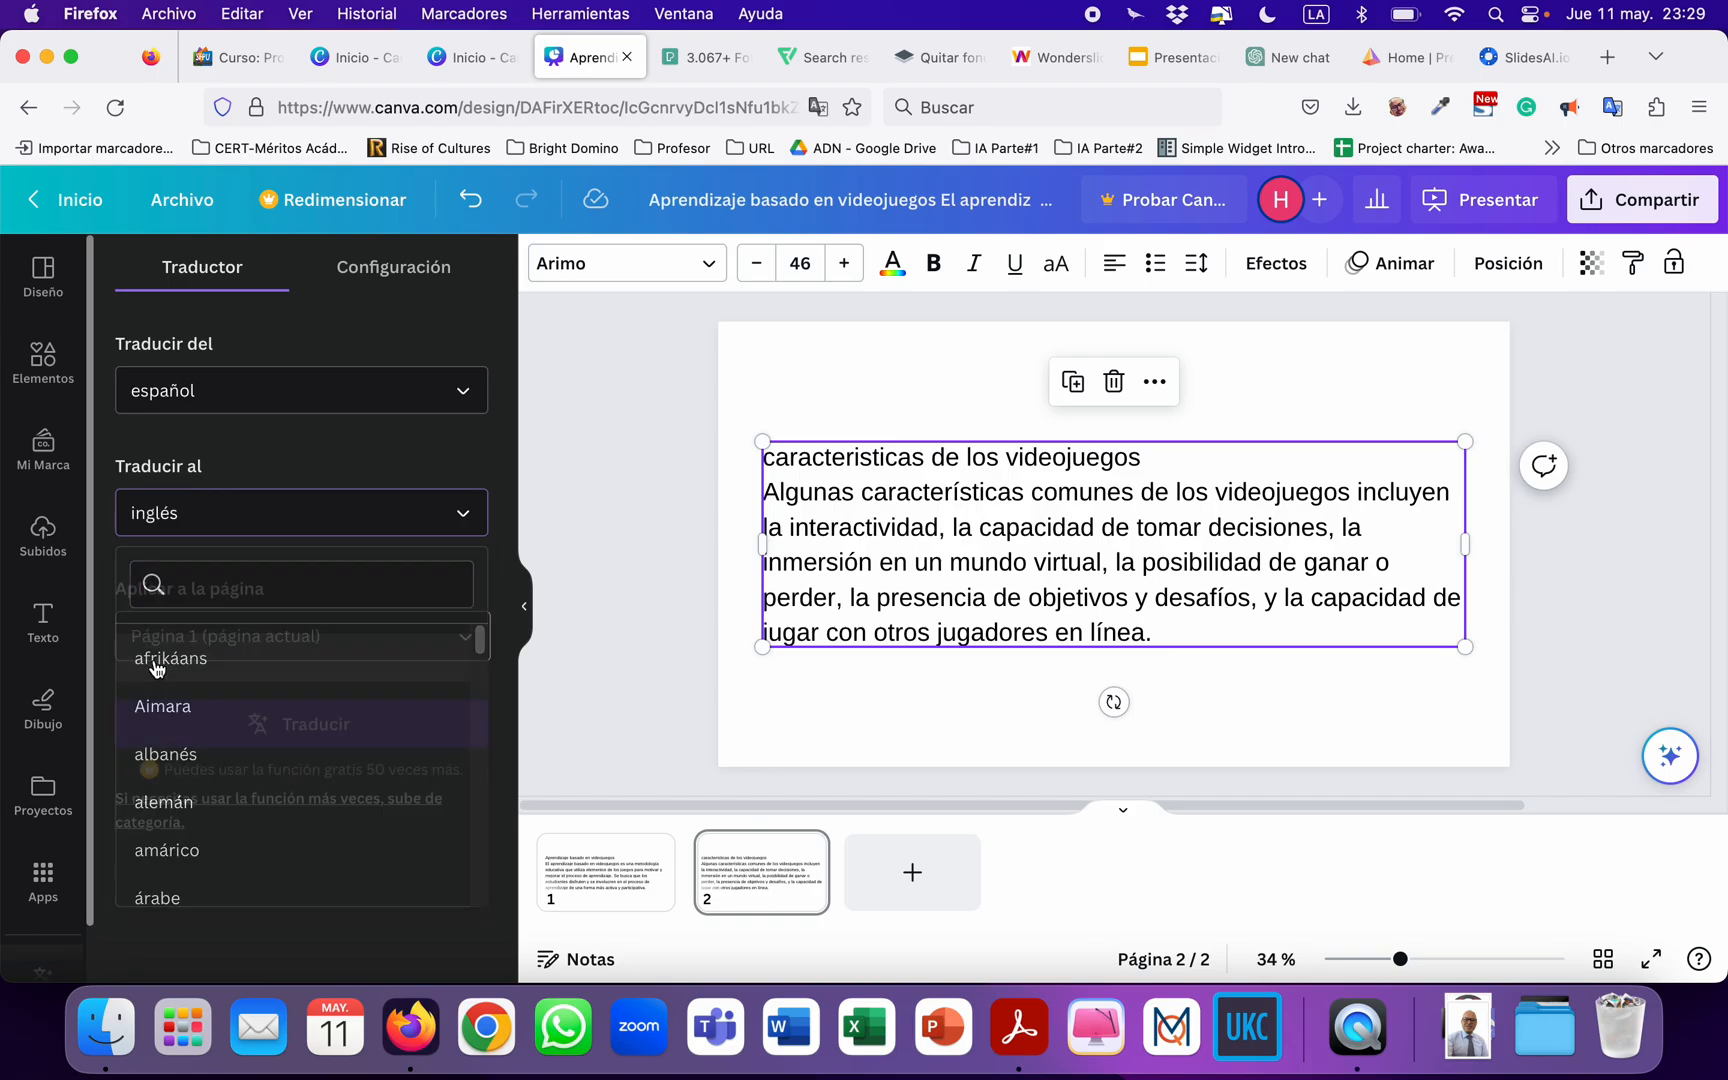
Apply the translation to Página 2 only and run it.
{"action": "left_click", "coordinate": [342, 641]}
{"action": "type", "text": "2"}
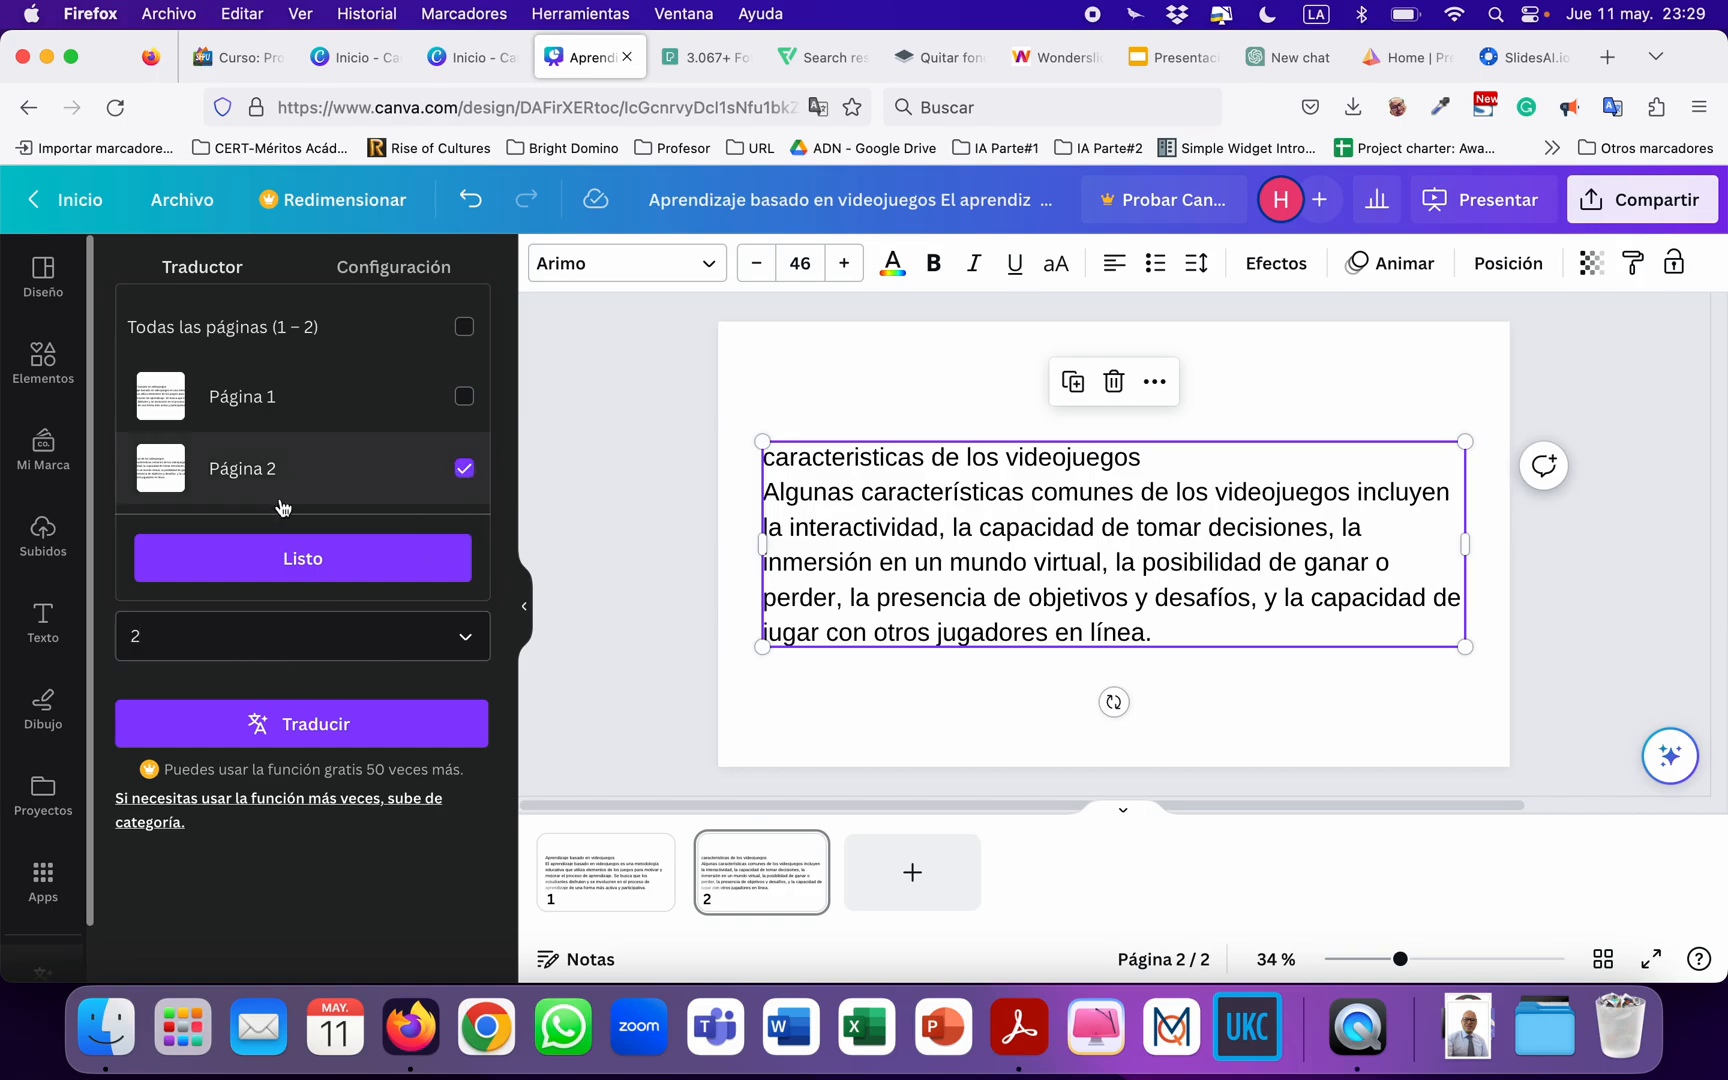
{"action": "left_click", "coordinate": [322, 566]}
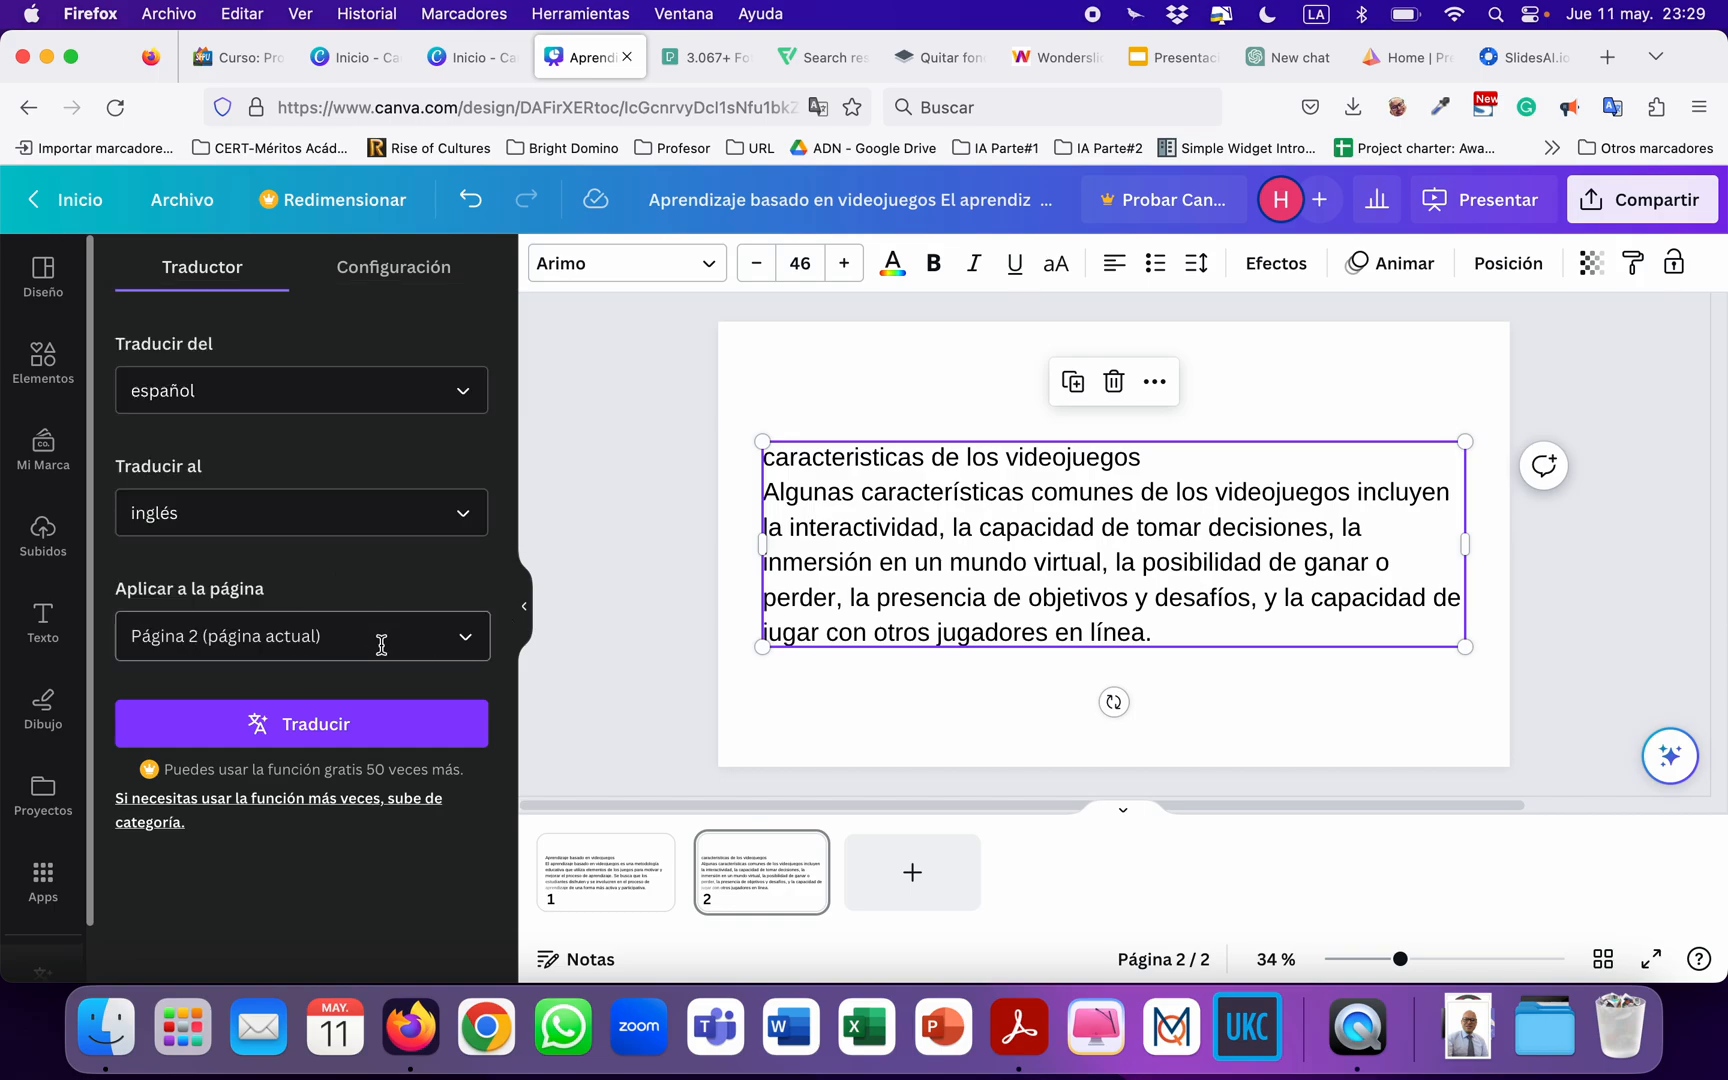
{"action": "left_click", "coordinate": [322, 727]}
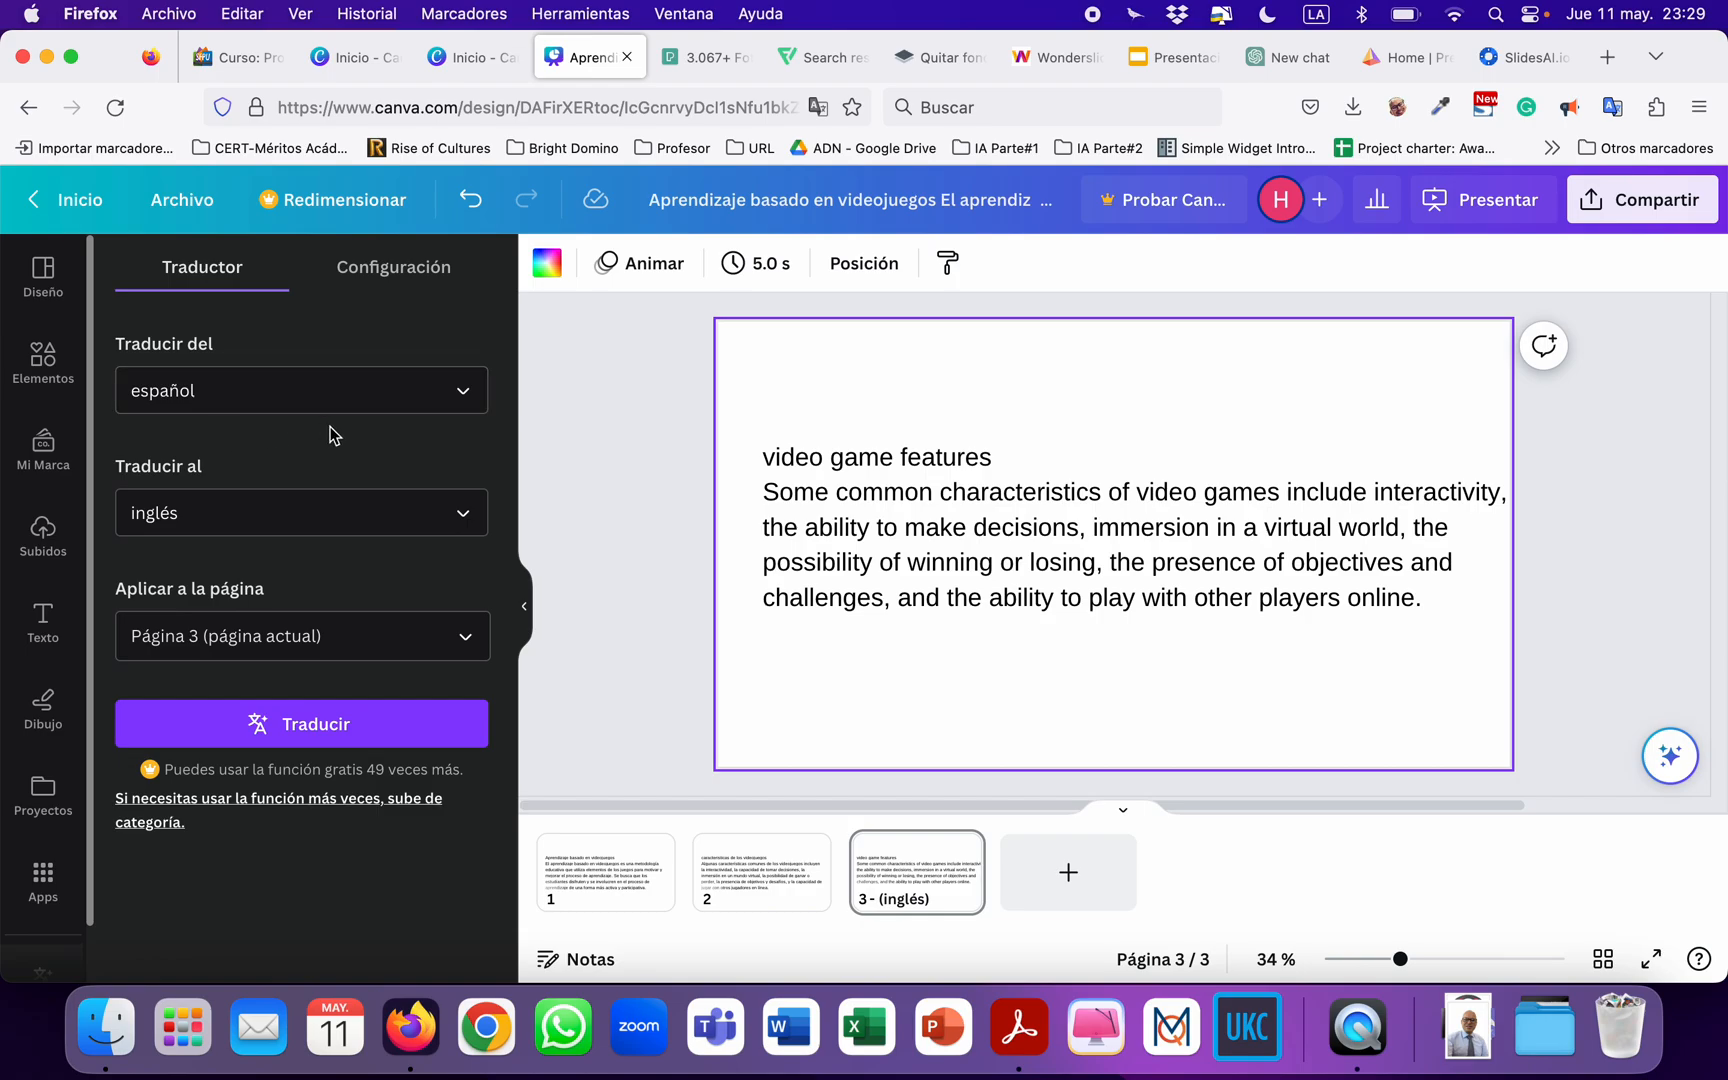
Compare the Spanish text on page 2 with its English translation on page 3.
{"action": "left_click", "coordinate": [759, 873]}
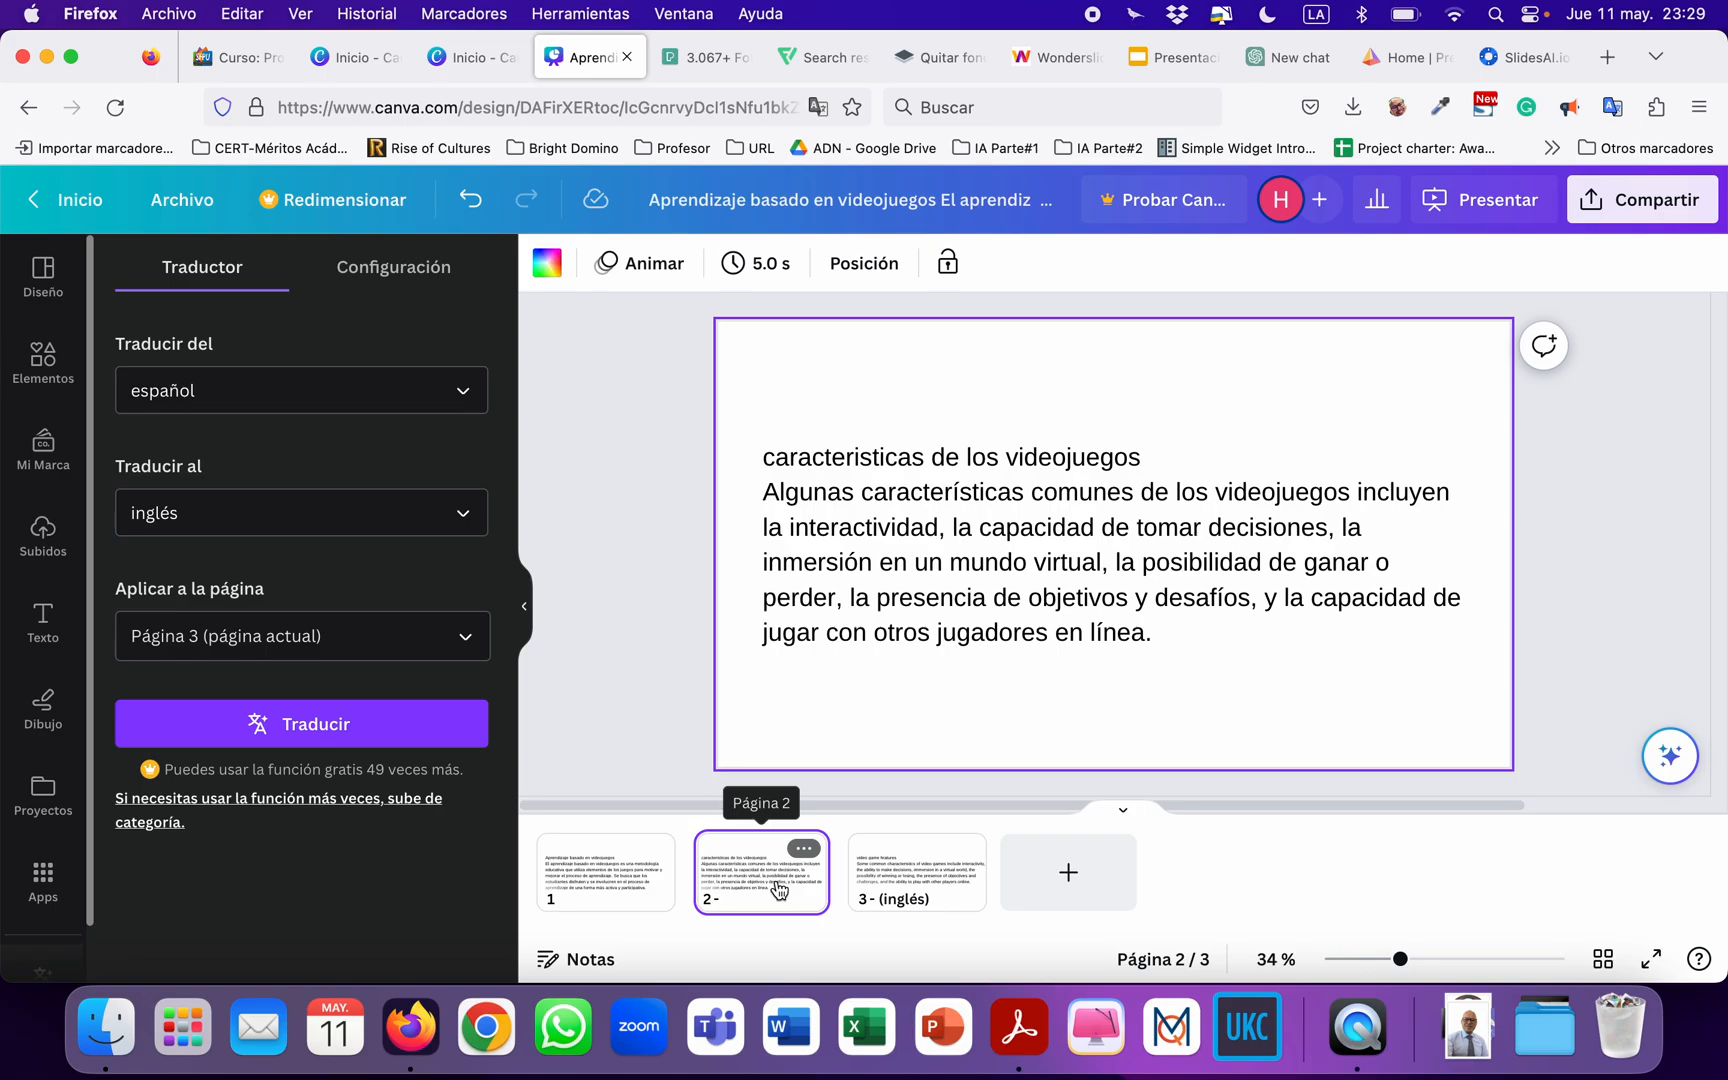
{"action": "left_click", "coordinate": [900, 905]}
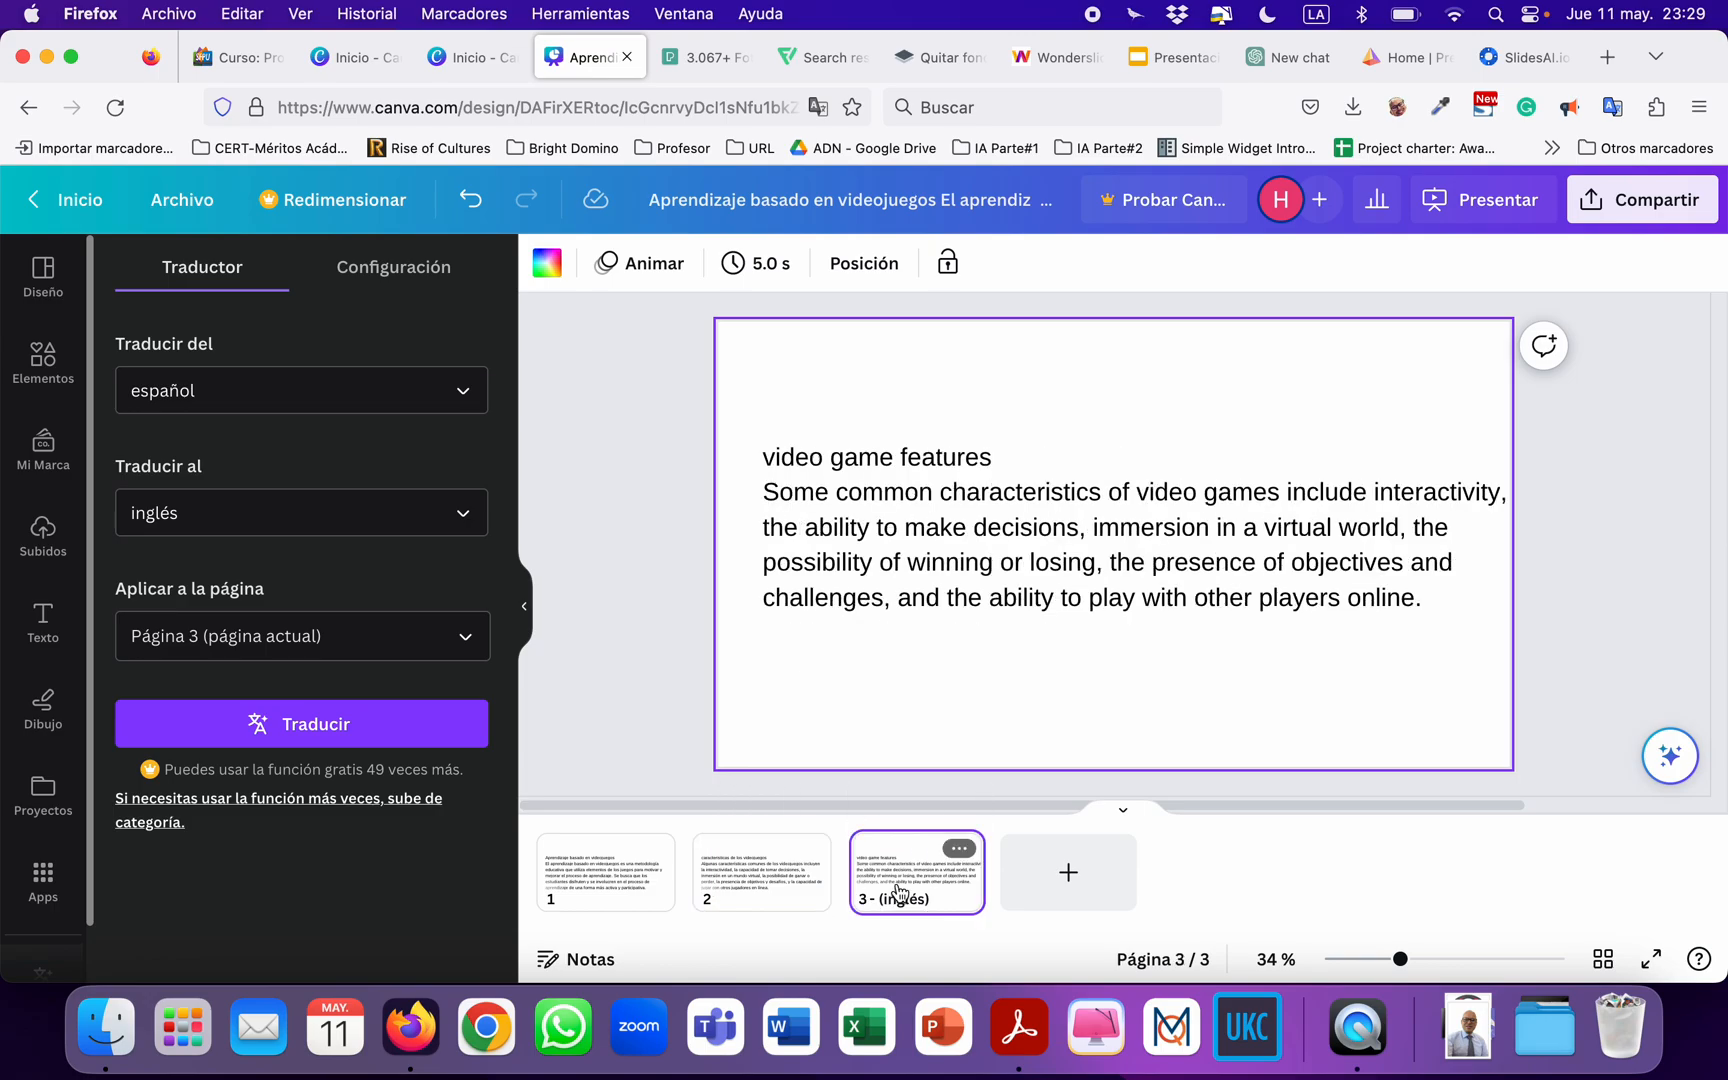
{"action": "left_click", "coordinate": [755, 890]}
{"action": "left_click", "coordinate": [928, 885]}
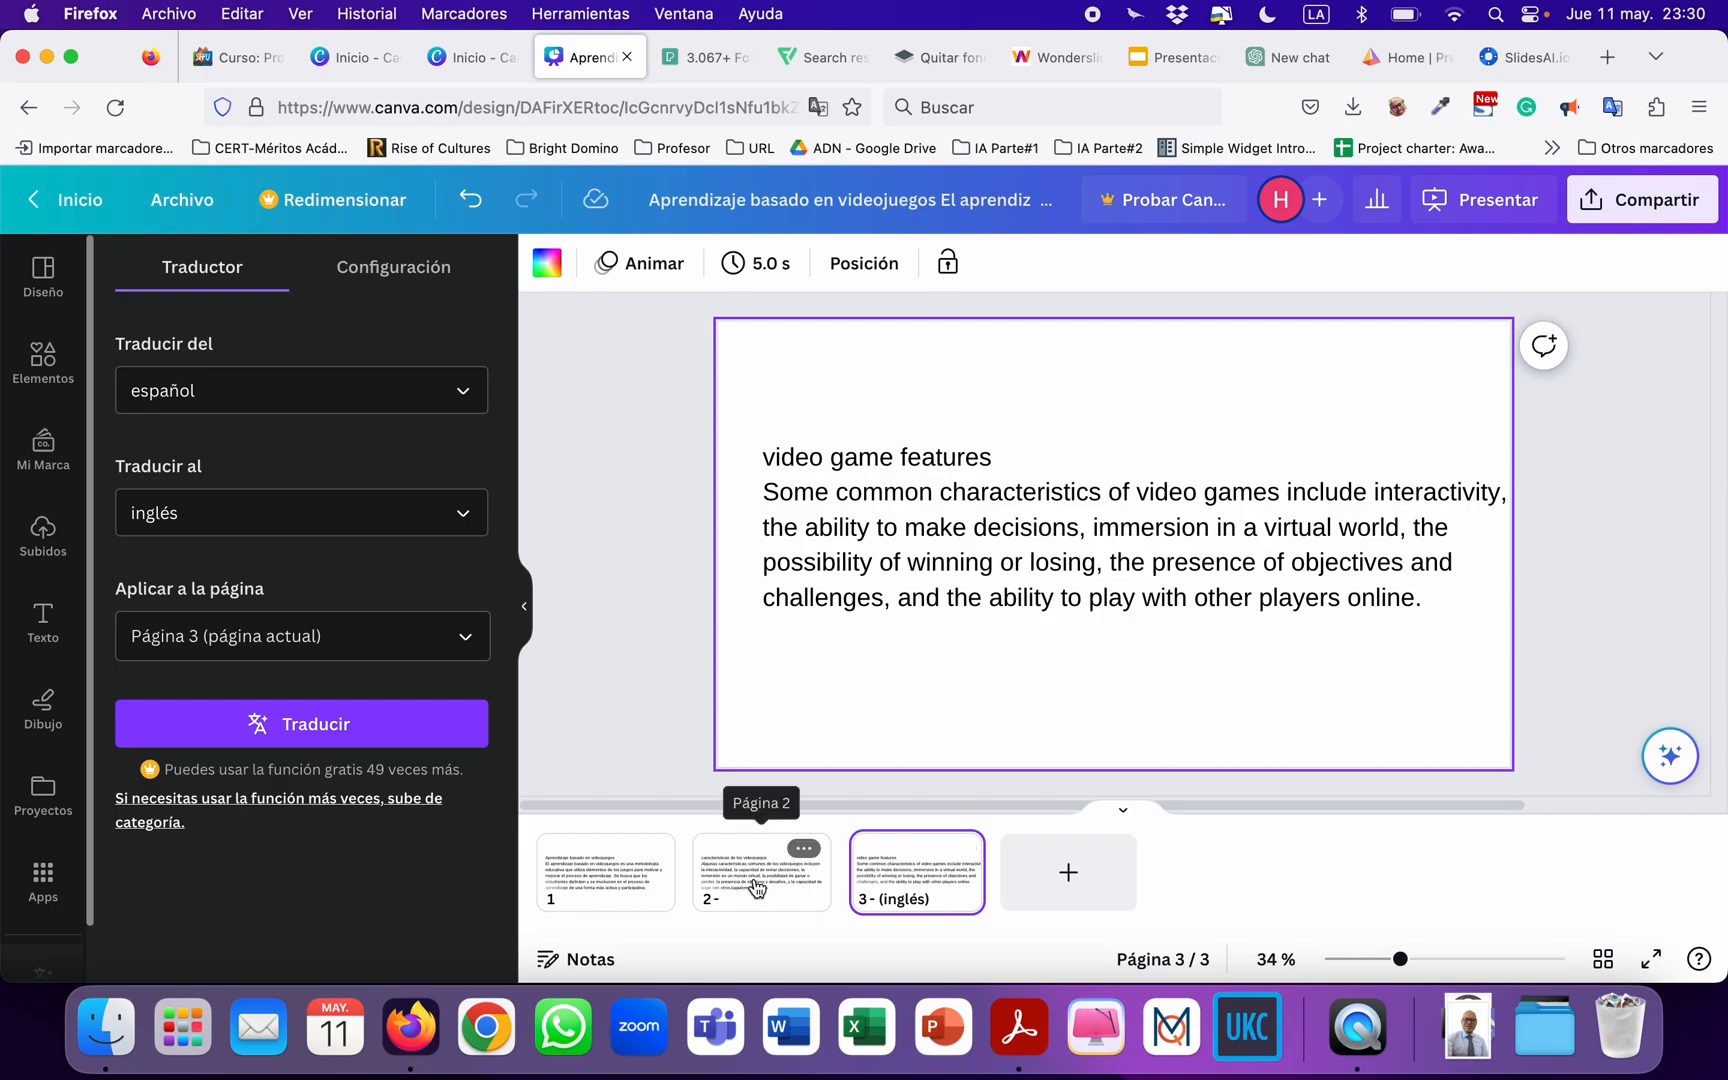
{"action": "left_click", "coordinate": [755, 889]}
{"action": "left_click", "coordinate": [884, 894]}
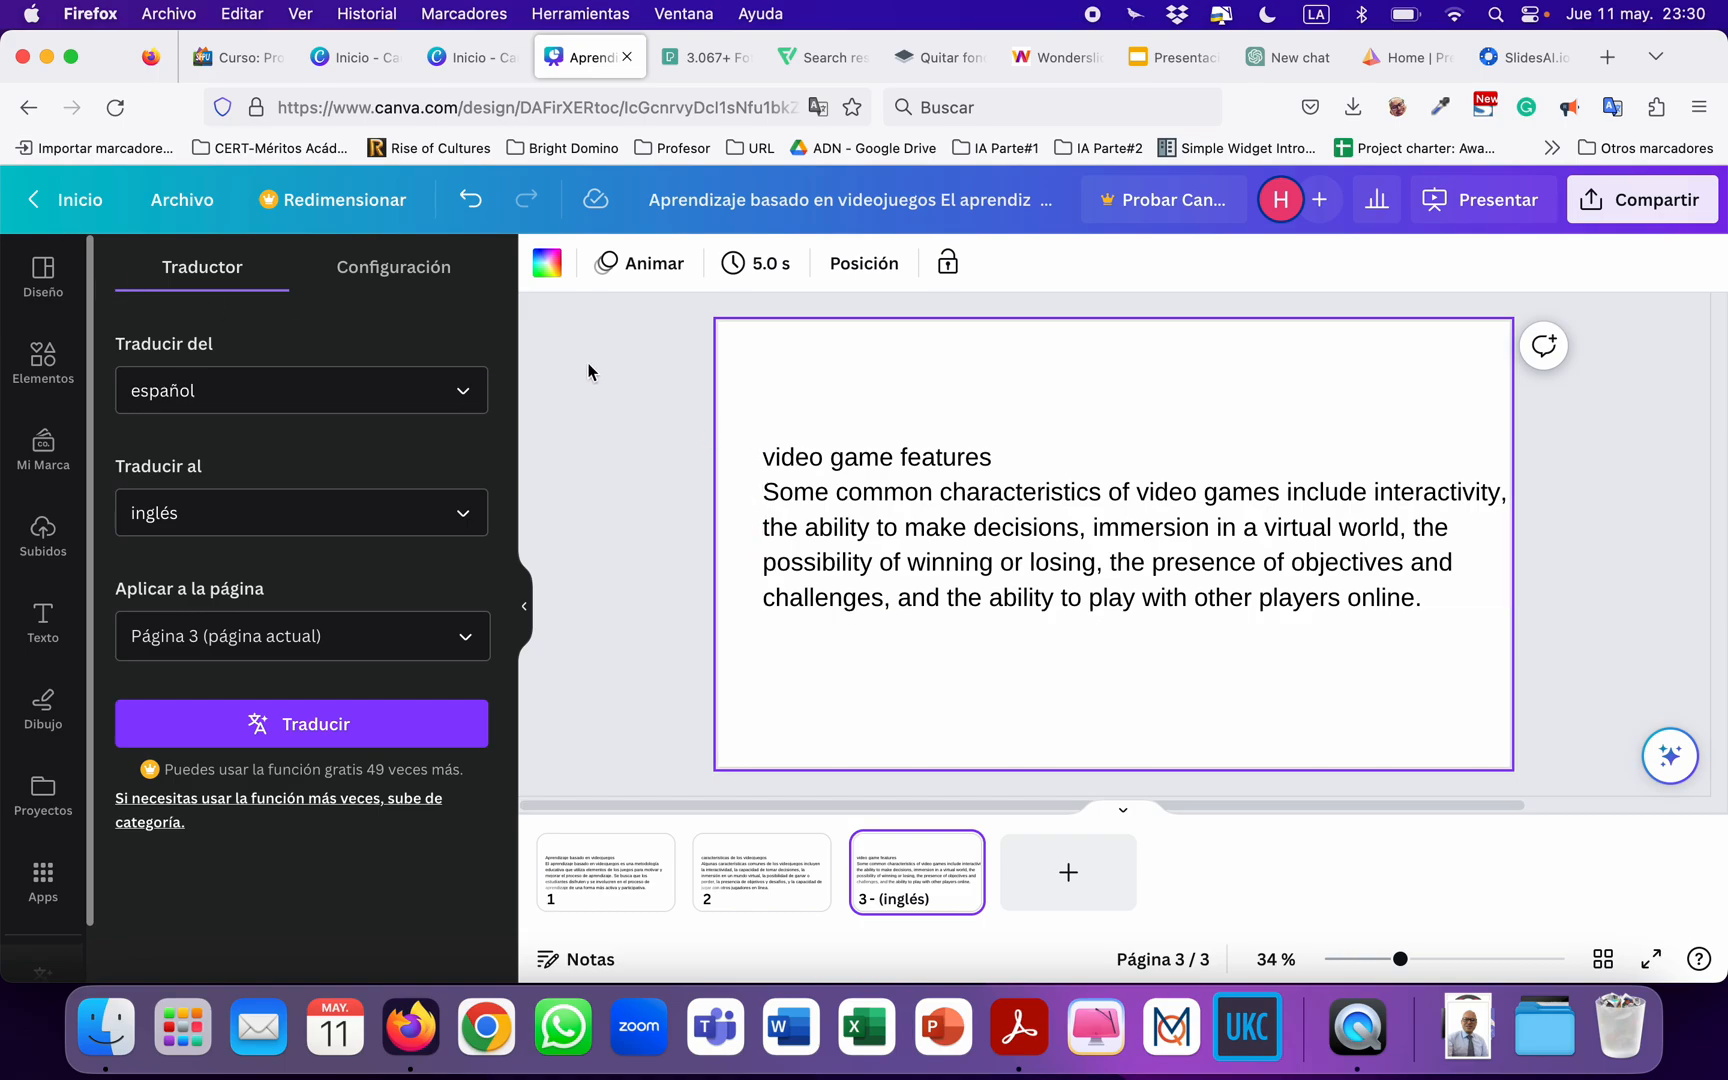
Examine the Redimensionar size options for the presentation, close them and deselect the page.
{"action": "left_click", "coordinate": [333, 205]}
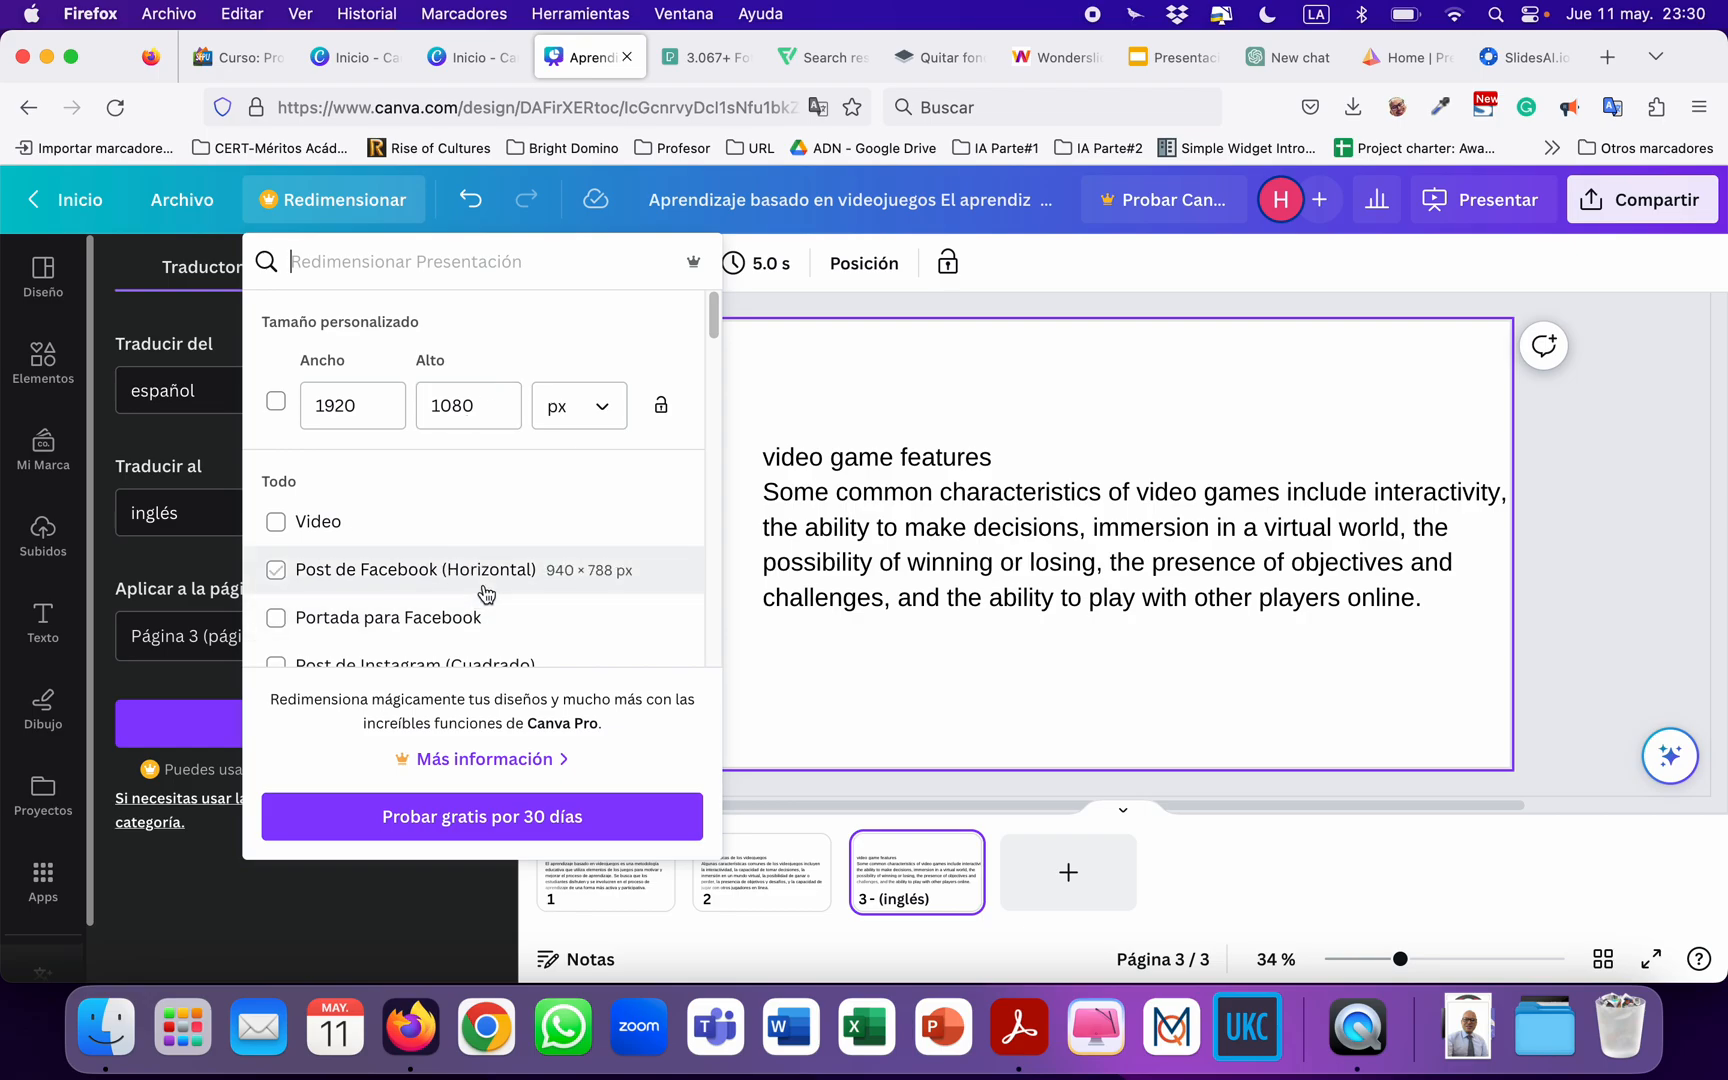
{"action": "left_click", "coordinate": [337, 200]}
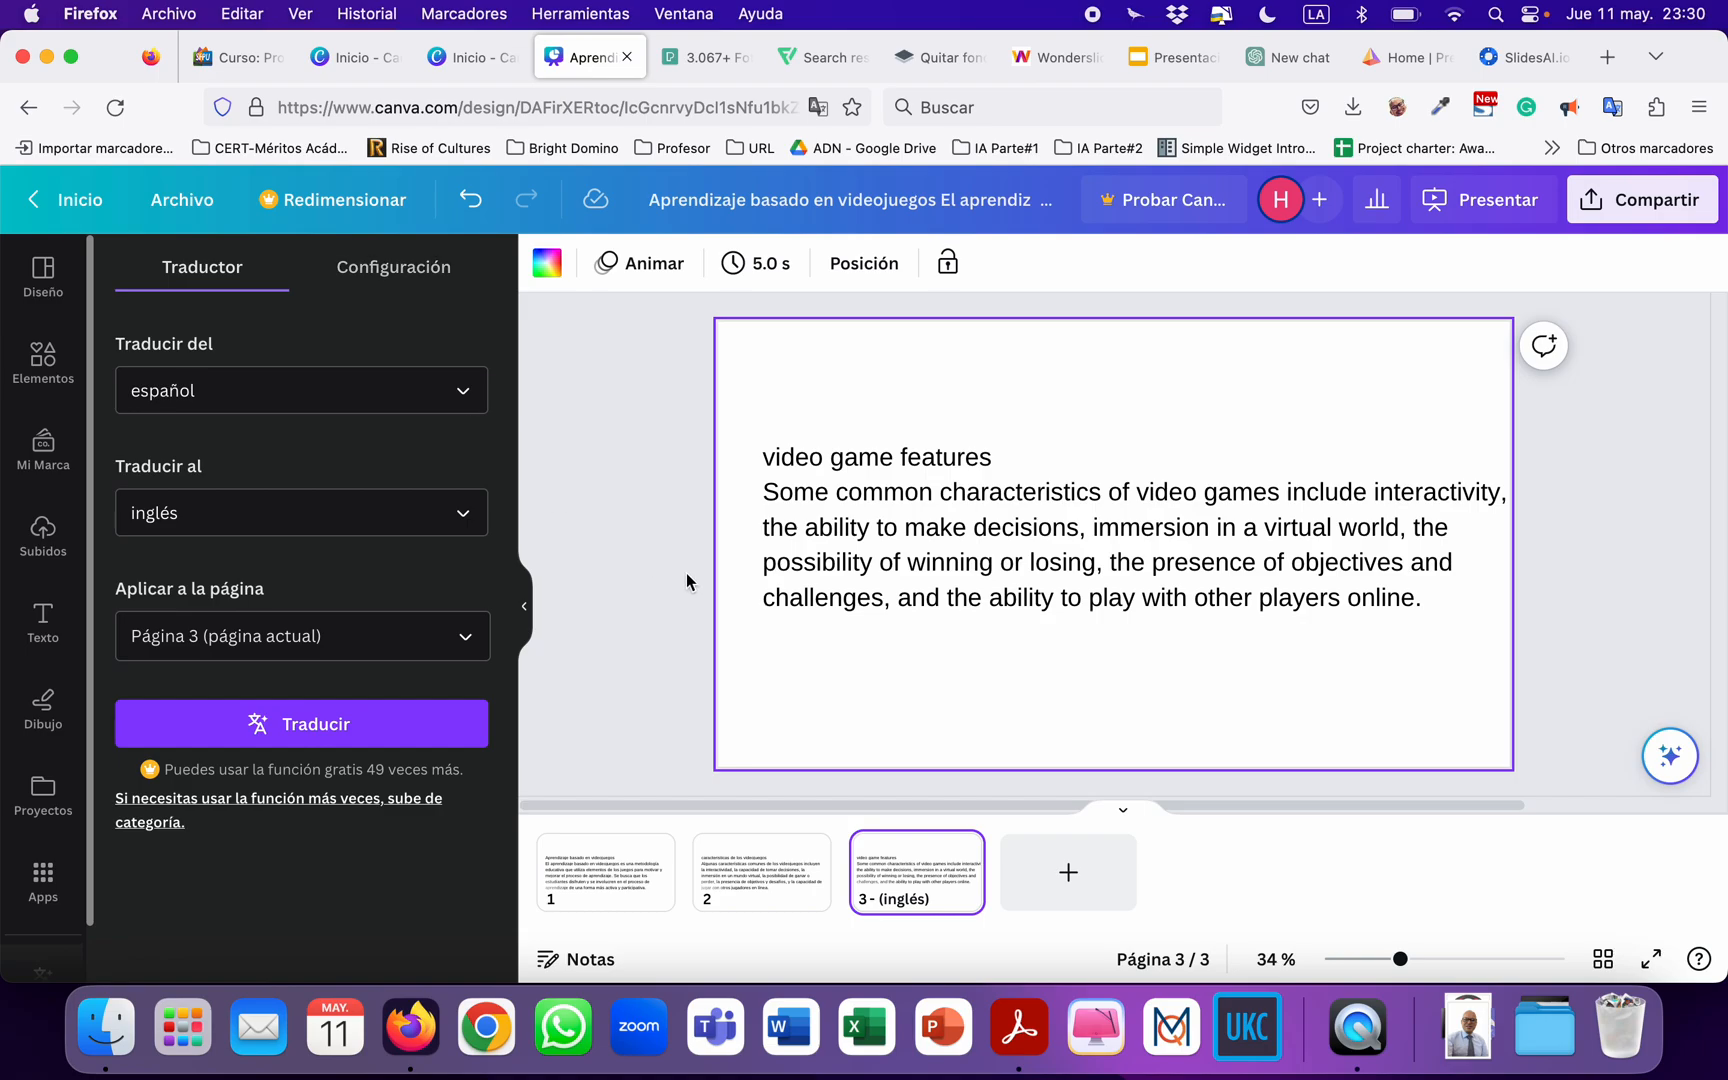
{"action": "left_click", "coordinate": [630, 560]}
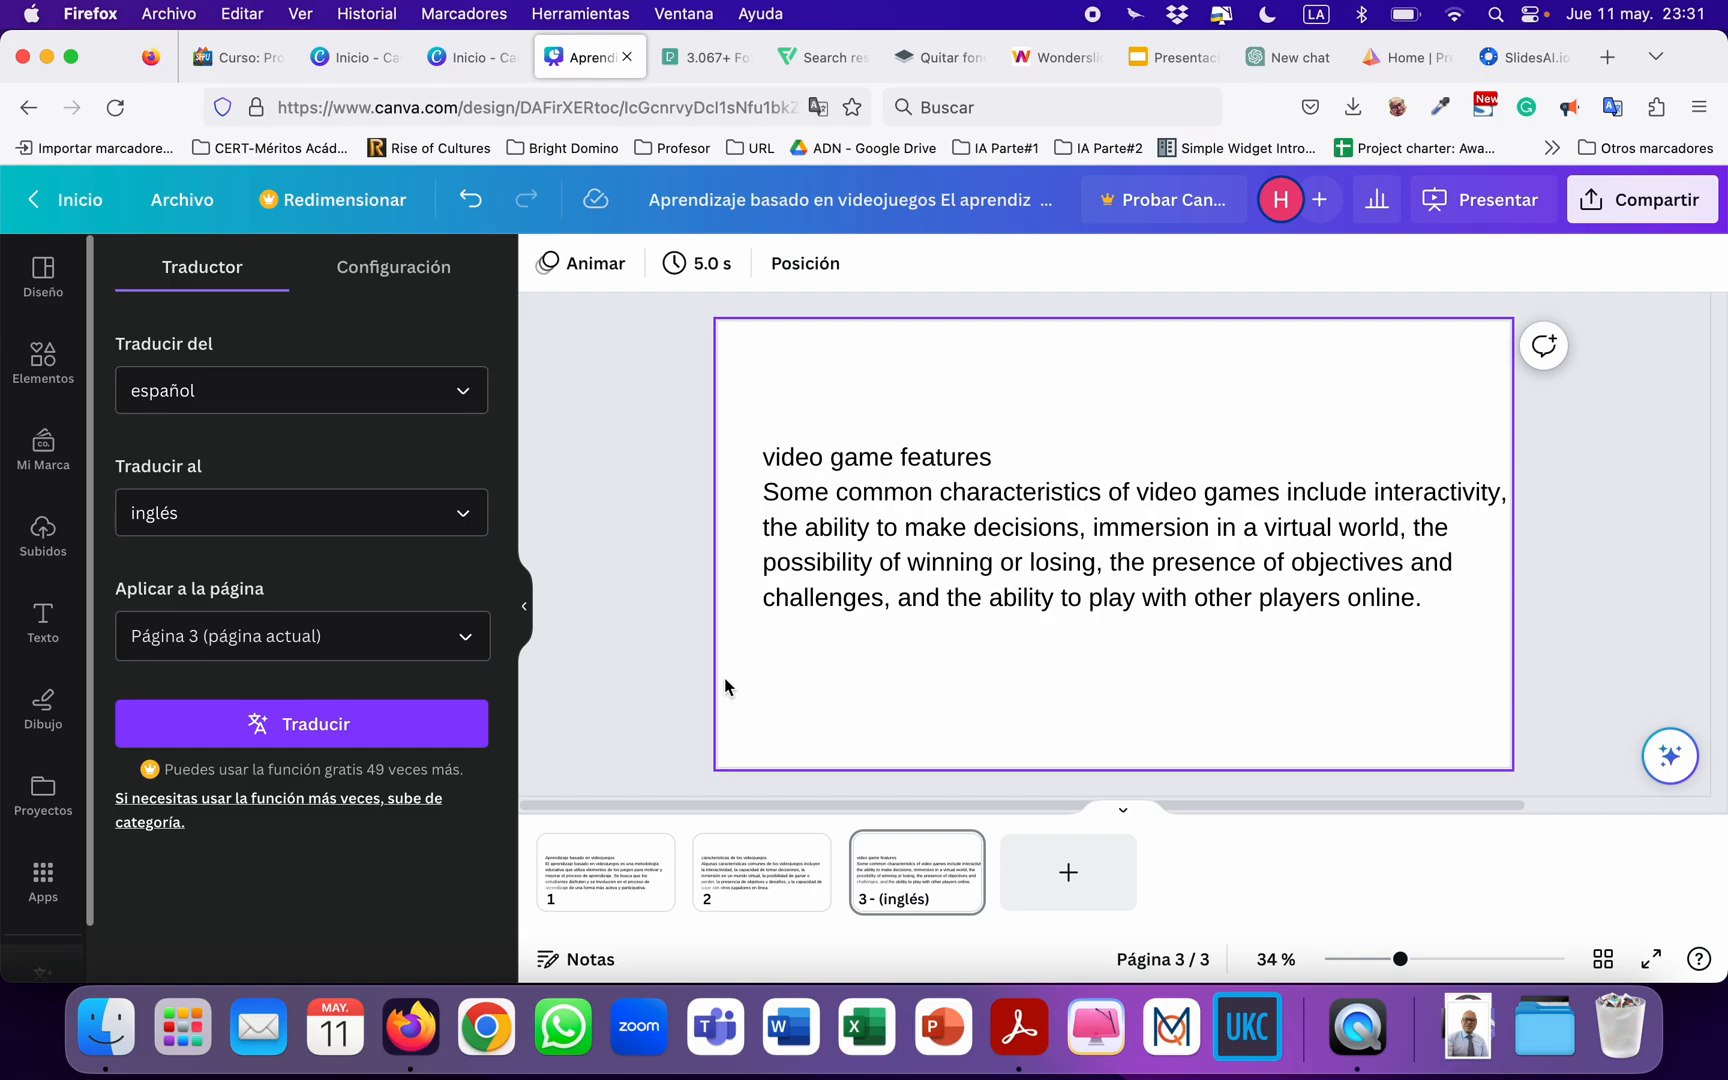
Try the Post de Facebook (Horizontal) option among the Redimensionar sizes, clear it and close the options.
{"action": "left_click", "coordinate": [334, 212]}
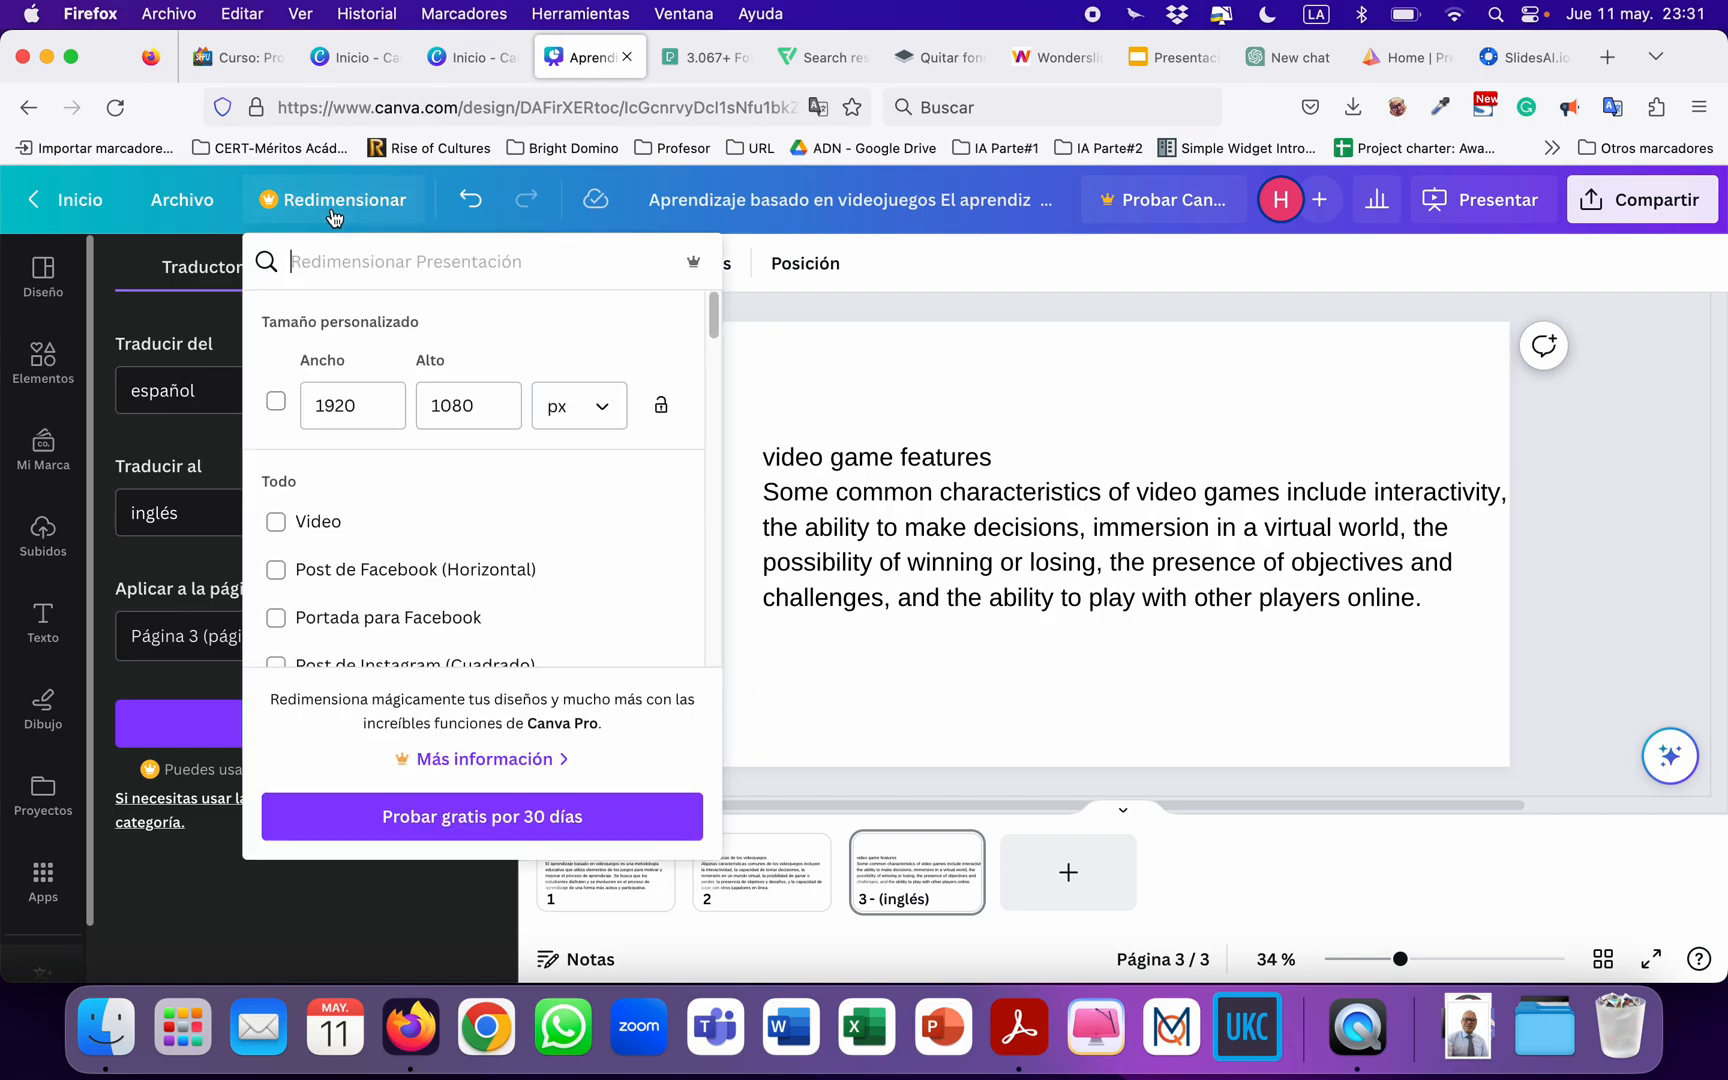
{"action": "scroll", "coordinate": [500, 670], "scroll_direction": "down", "scroll_amount": 1}
{"action": "left_click", "coordinate": [276, 542]}
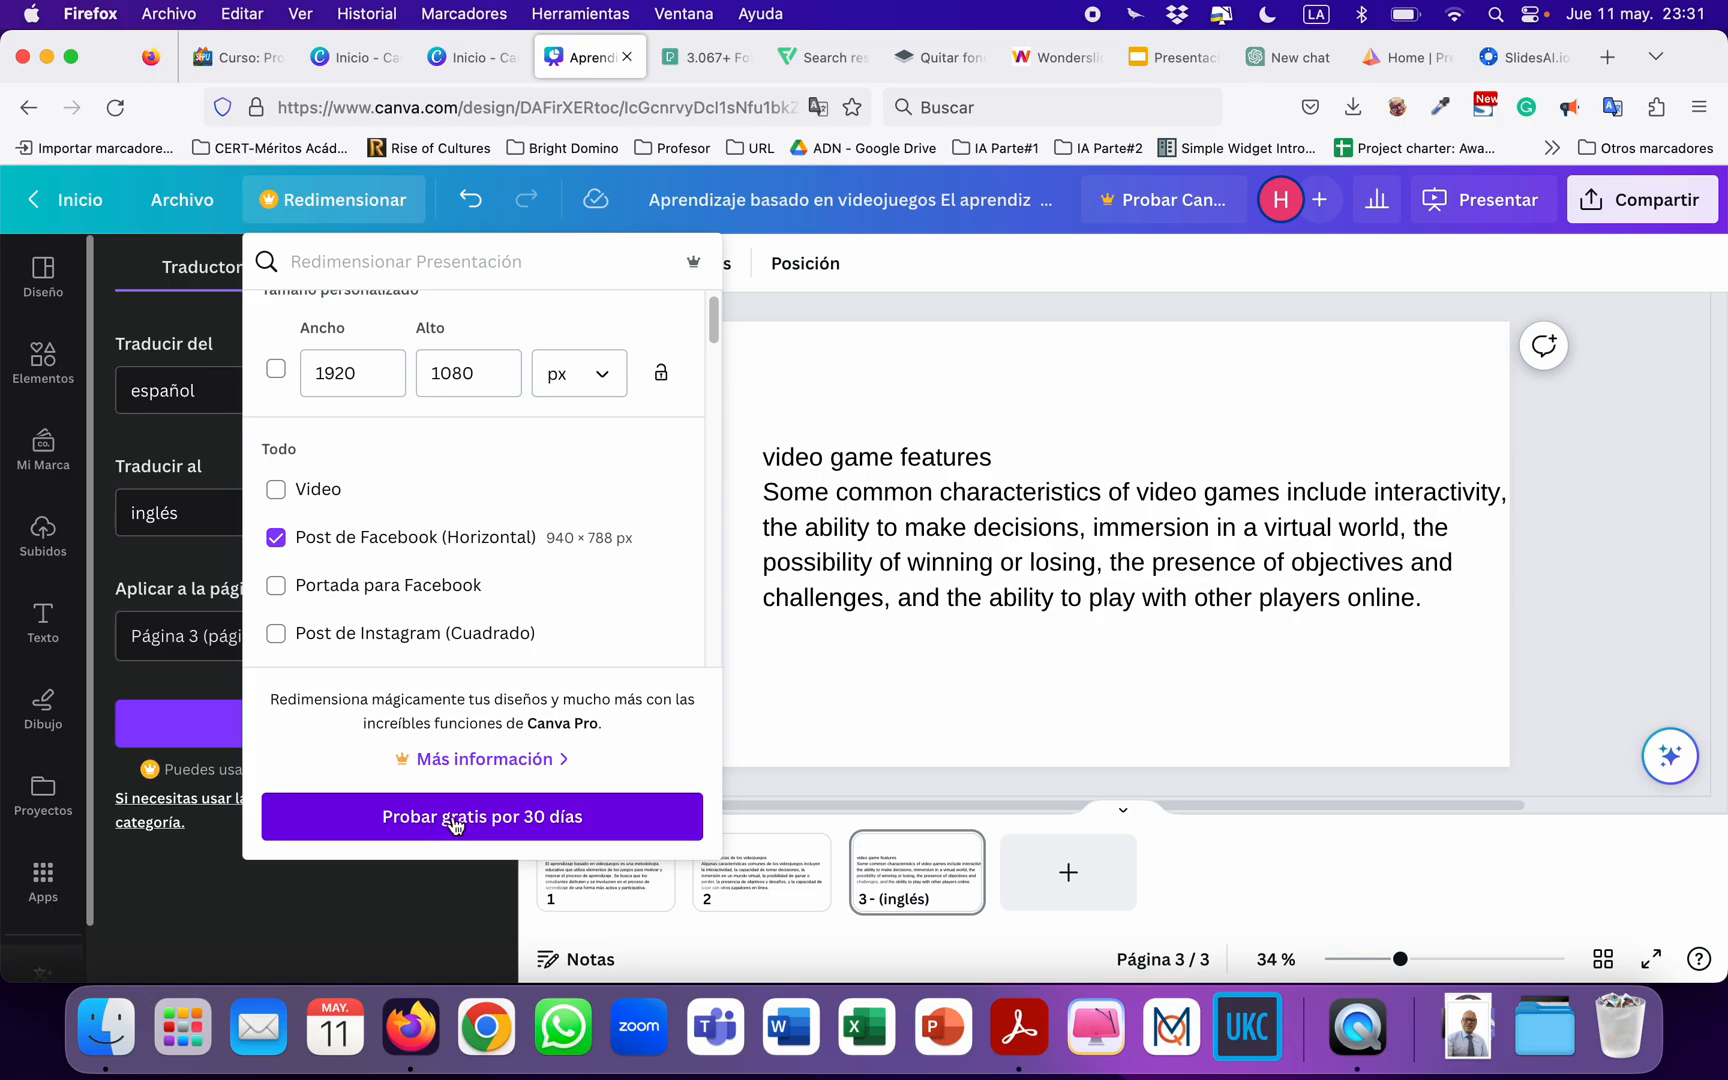
{"action": "left_click", "coordinate": [276, 538]}
{"action": "left_click", "coordinate": [1628, 501]}
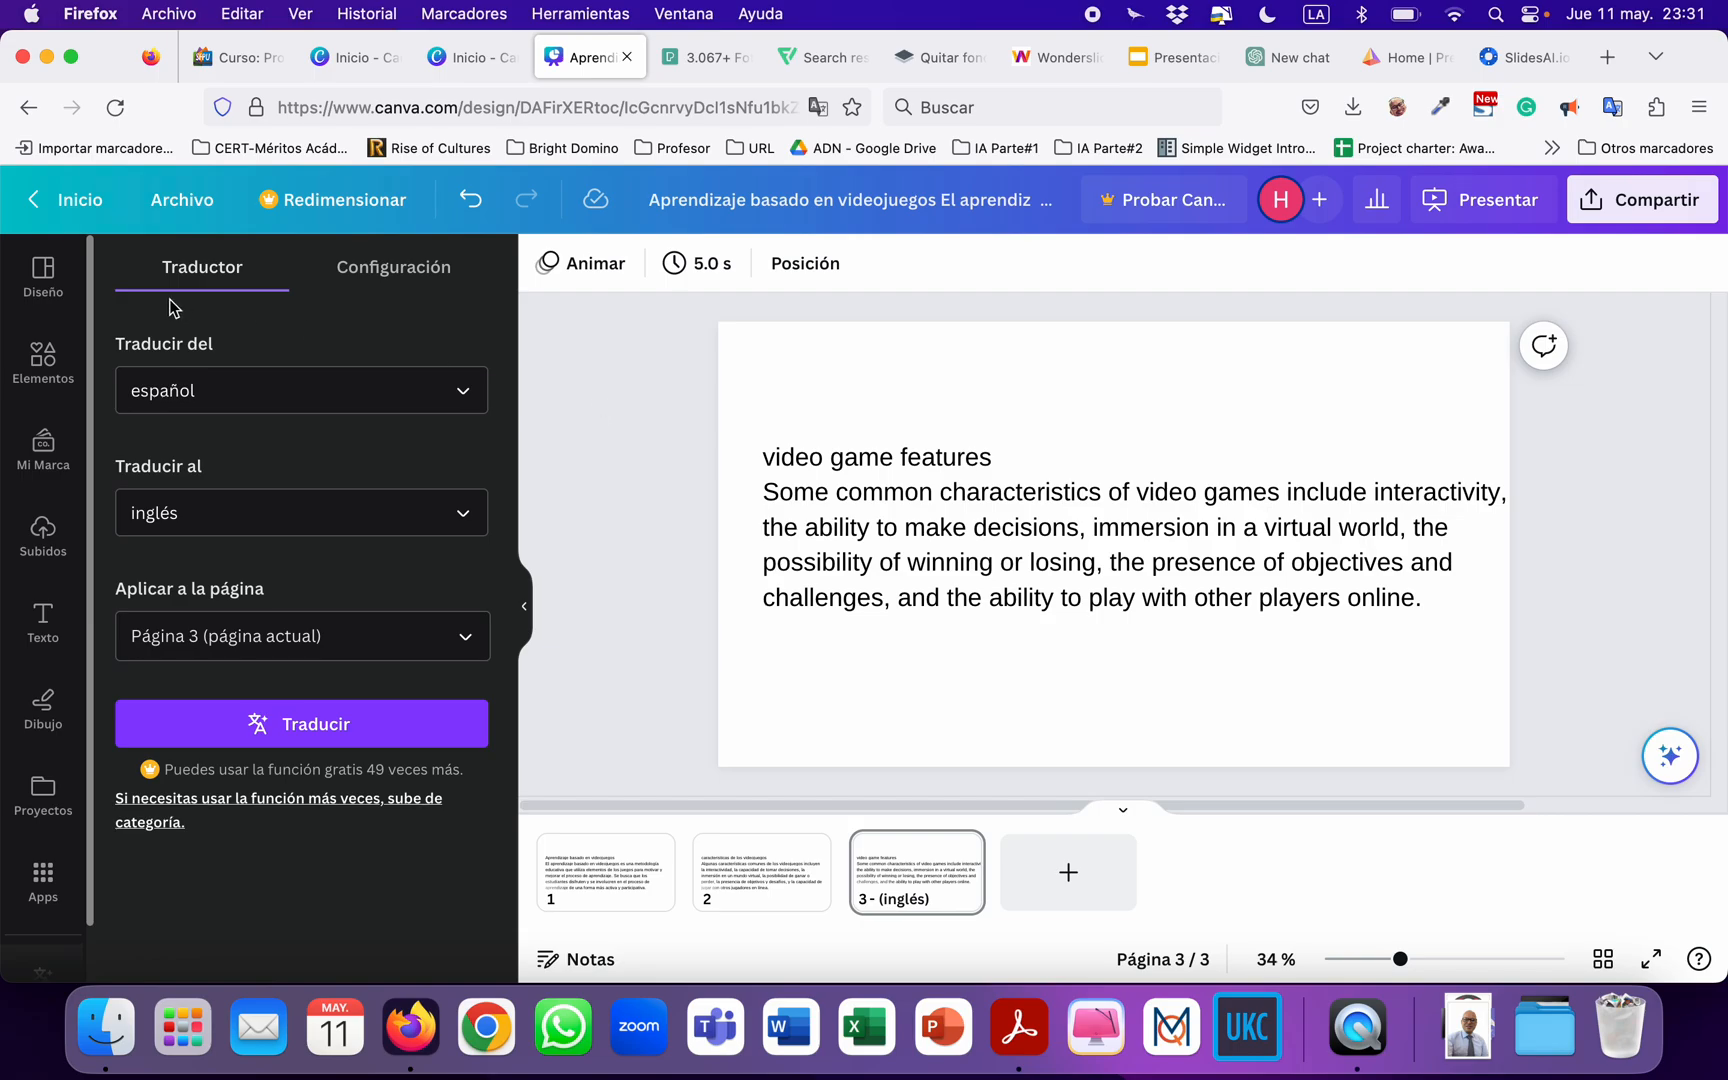
Apply to page 1 the suggested layout with a full-page landscape background and the text over the green hills.
{"action": "left_click", "coordinate": [620, 875]}
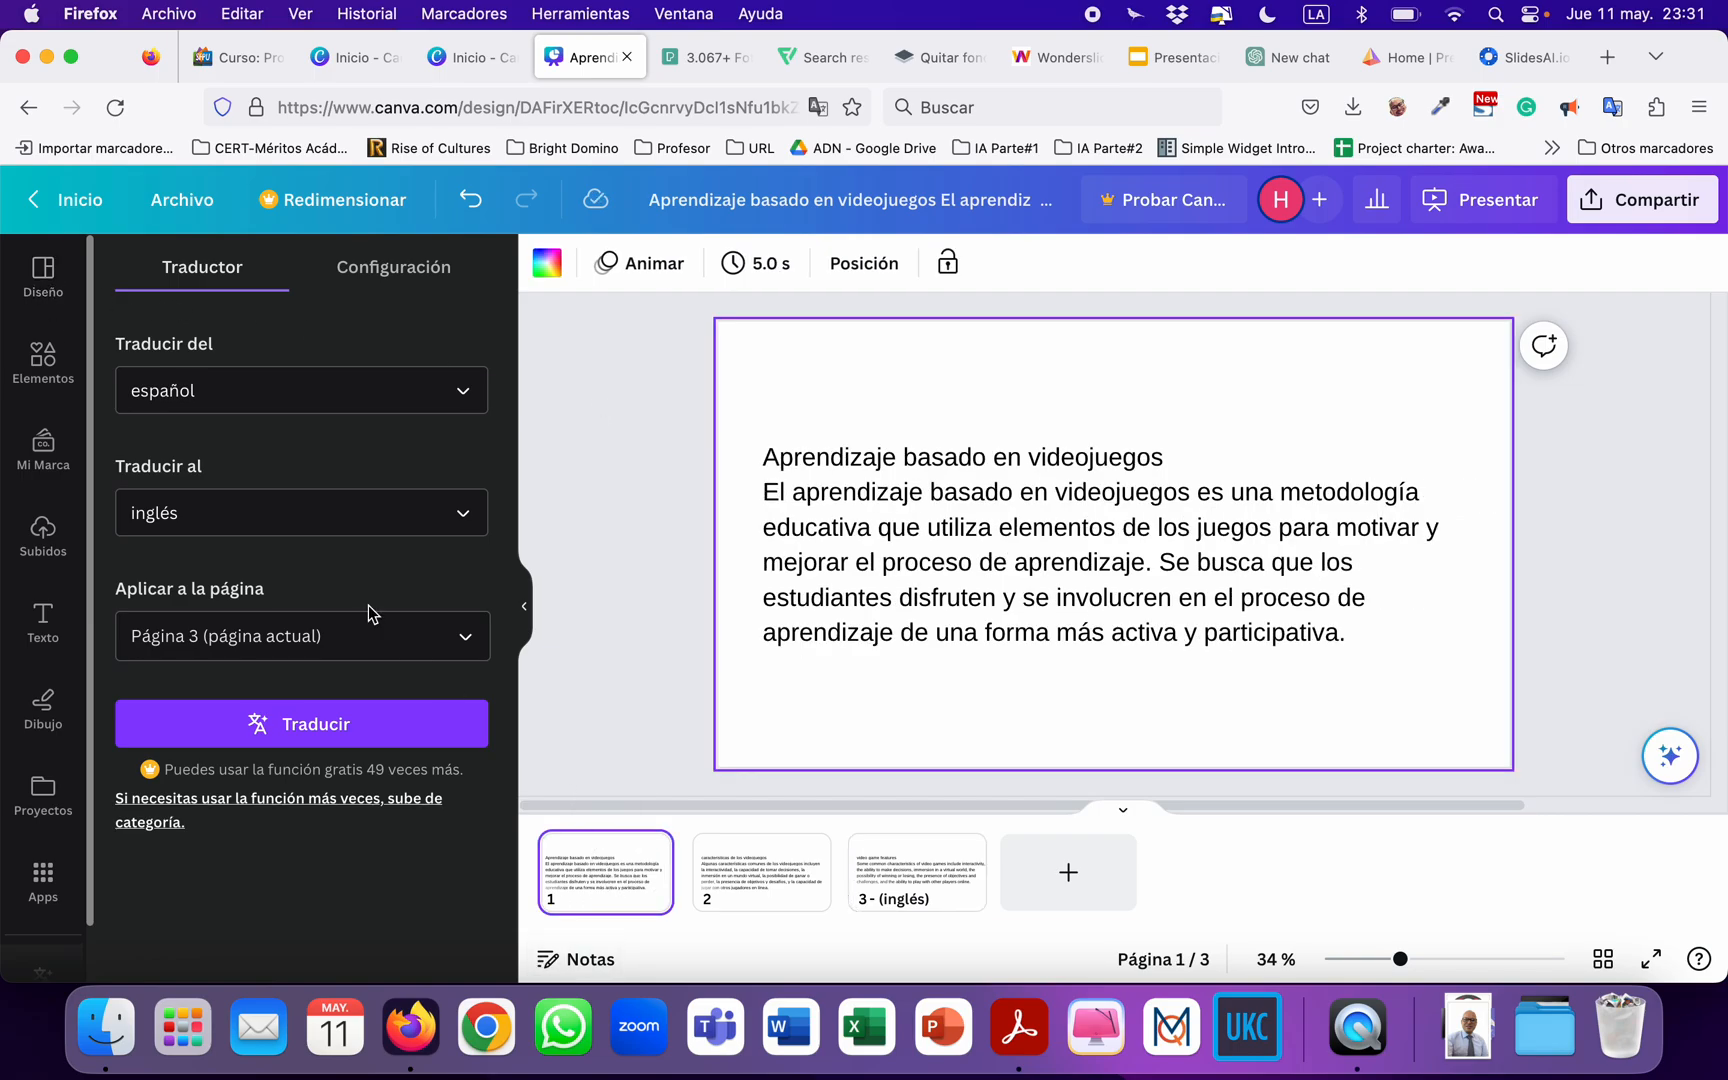
{"action": "left_click", "coordinate": [45, 285]}
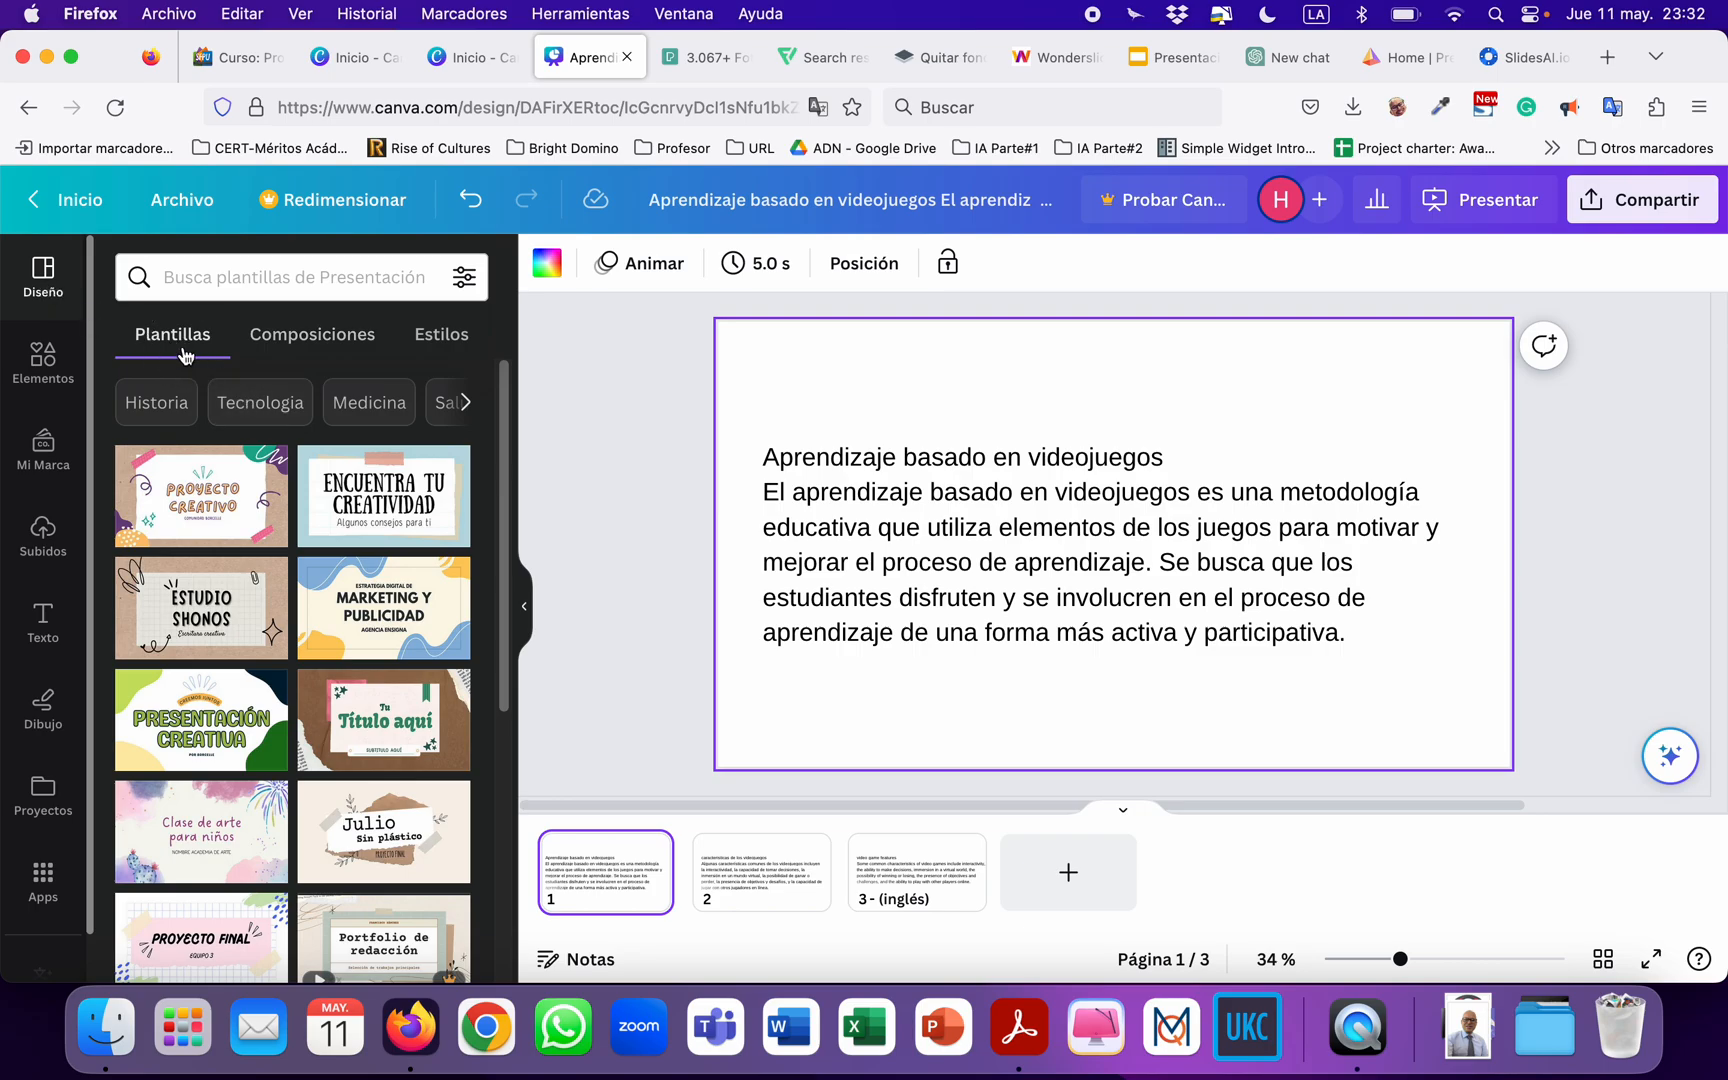
{"action": "left_click", "coordinate": [320, 352]}
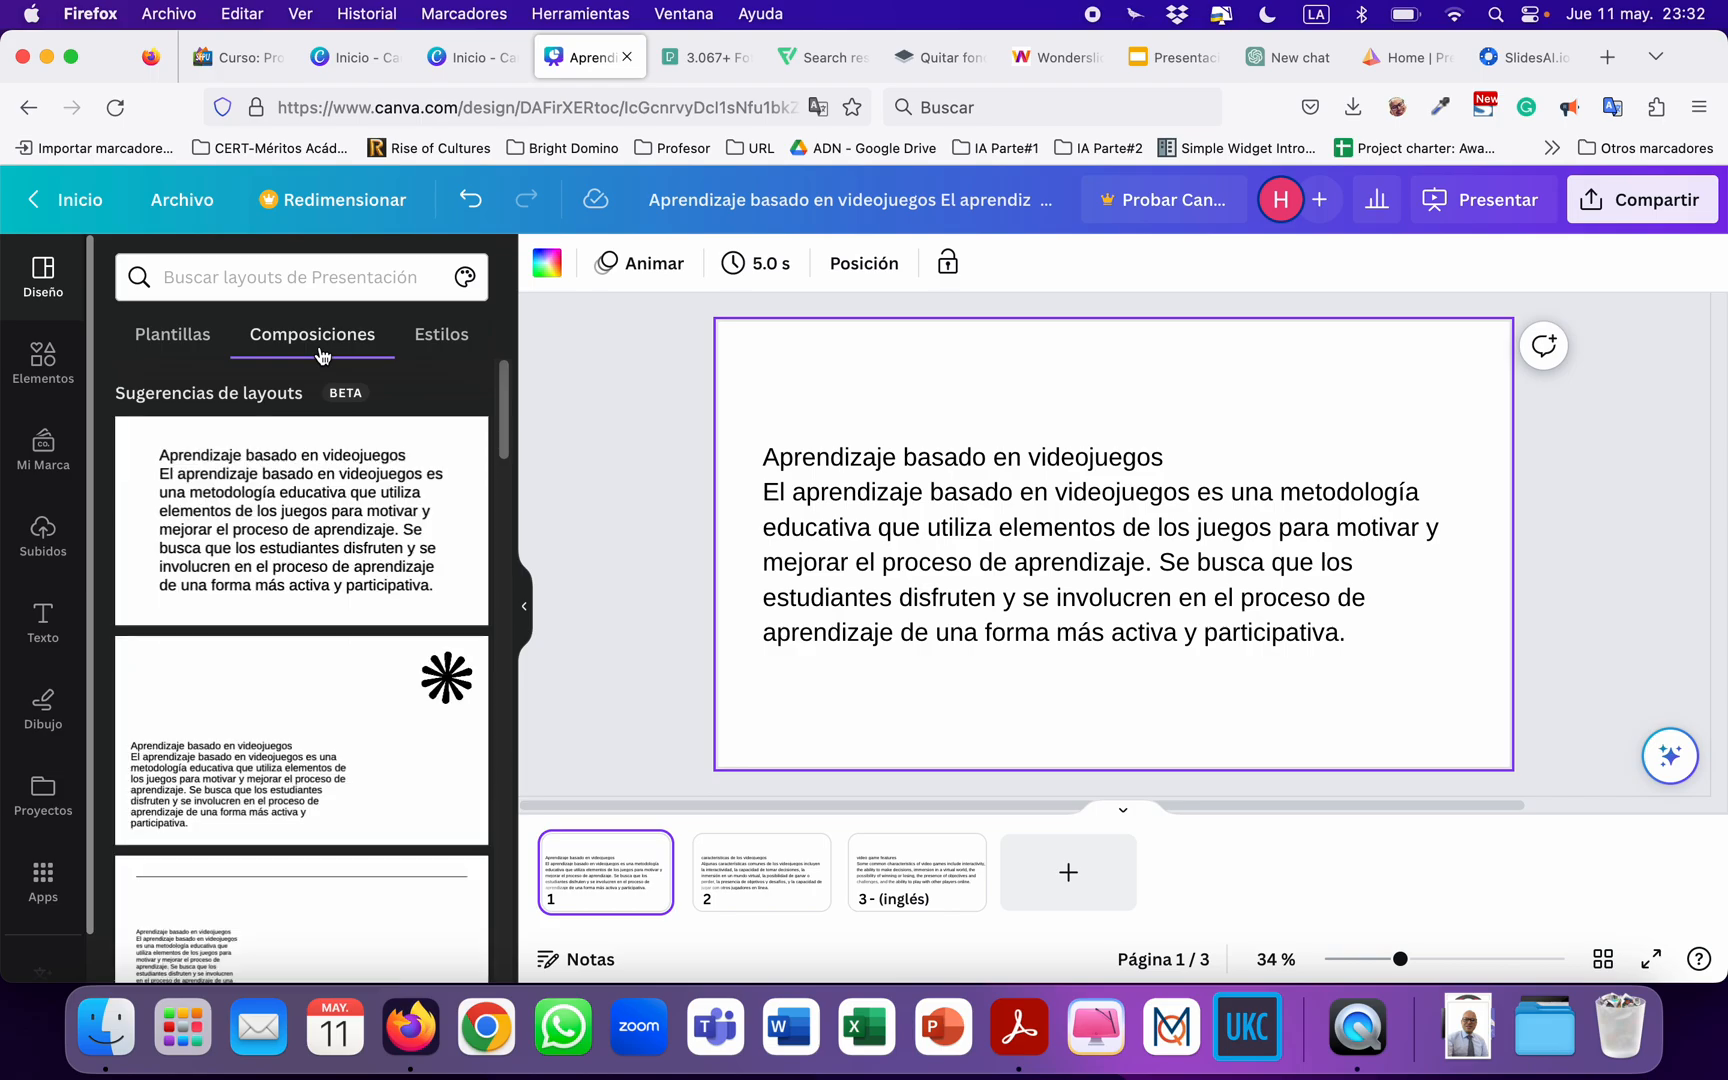
{"action": "left_click", "coordinate": [428, 340]}
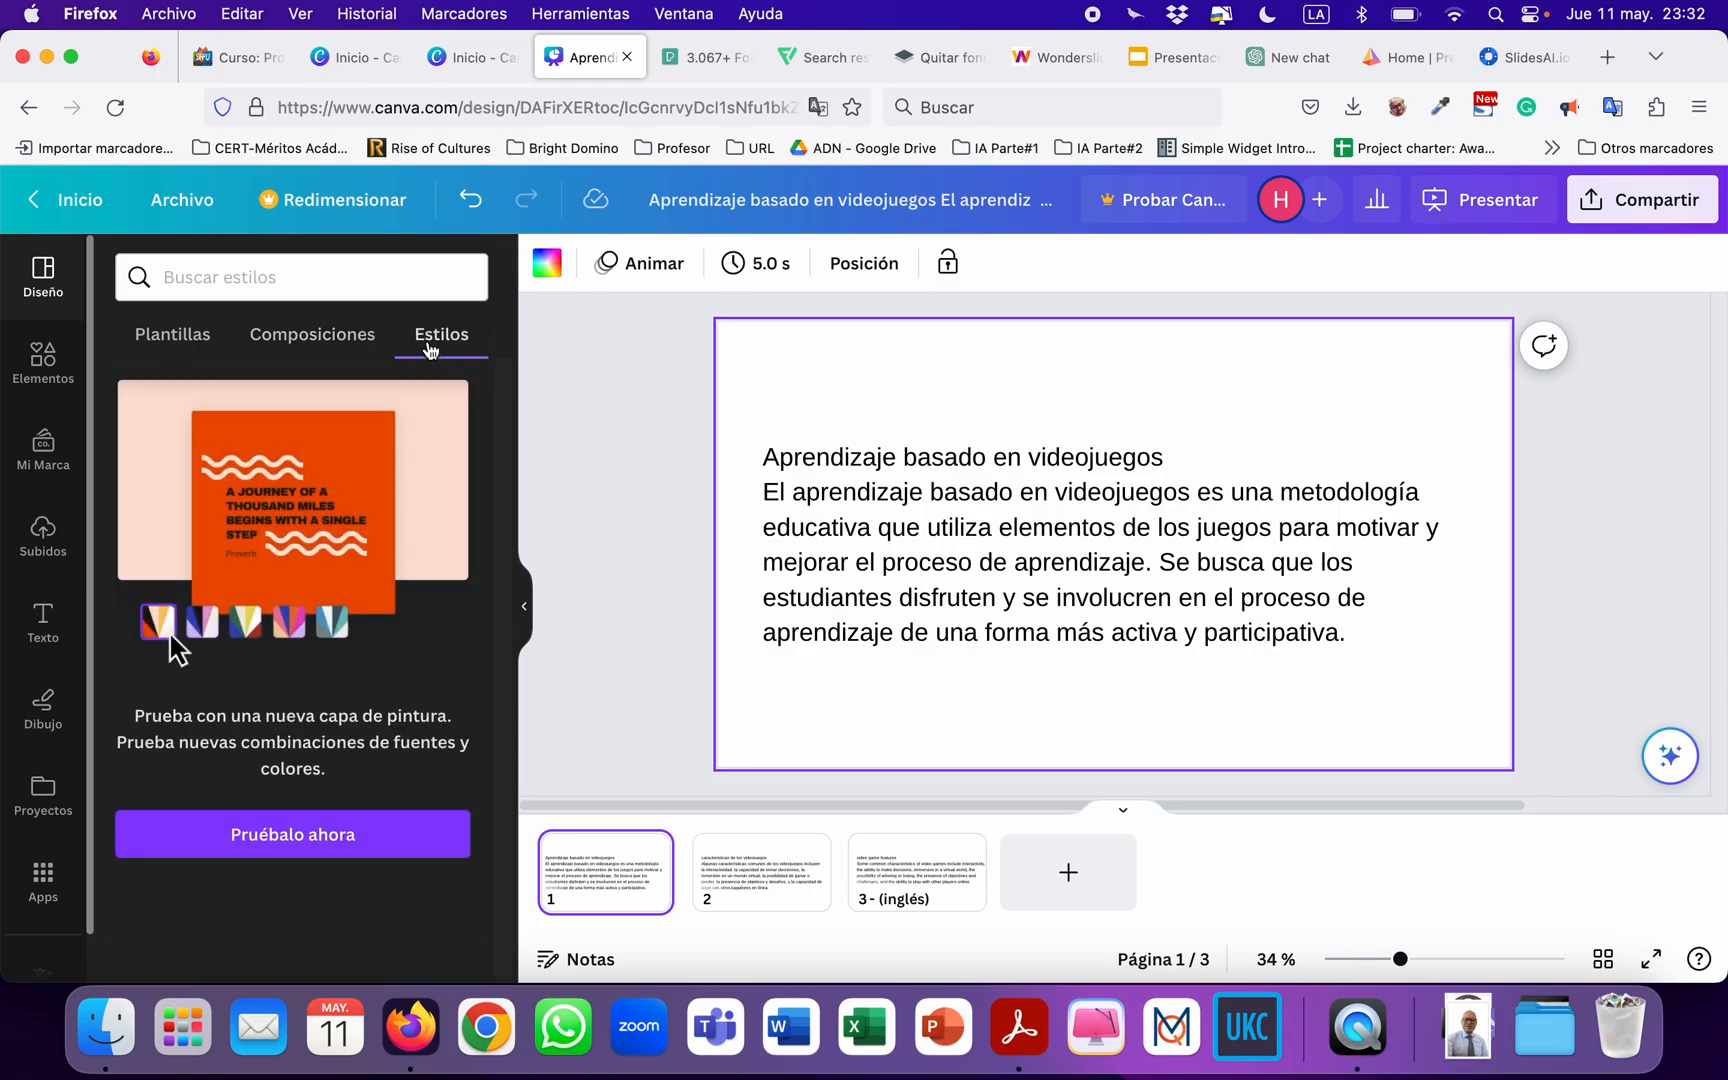
{"action": "left_click", "coordinate": [303, 340]}
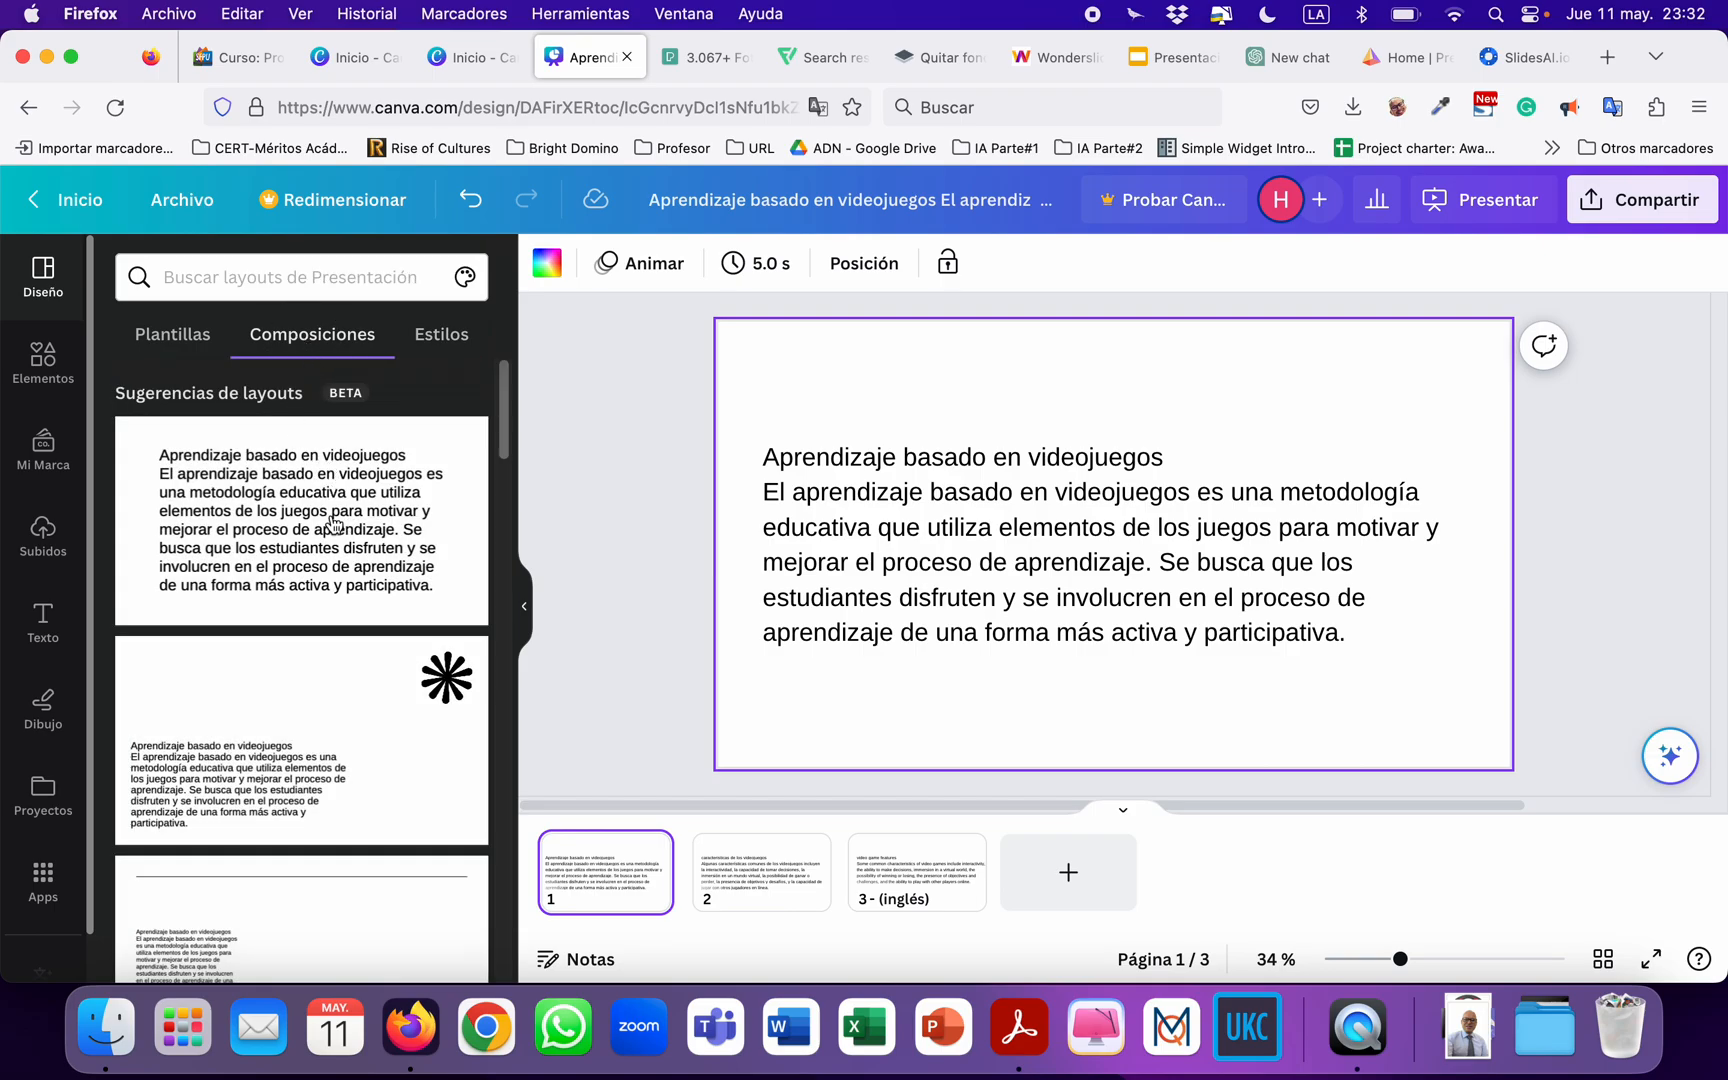
{"action": "scroll", "coordinate": [335, 525], "scroll_direction": "down", "scroll_amount": 3}
{"action": "scroll", "coordinate": [304, 538], "scroll_direction": "down", "scroll_amount": 3}
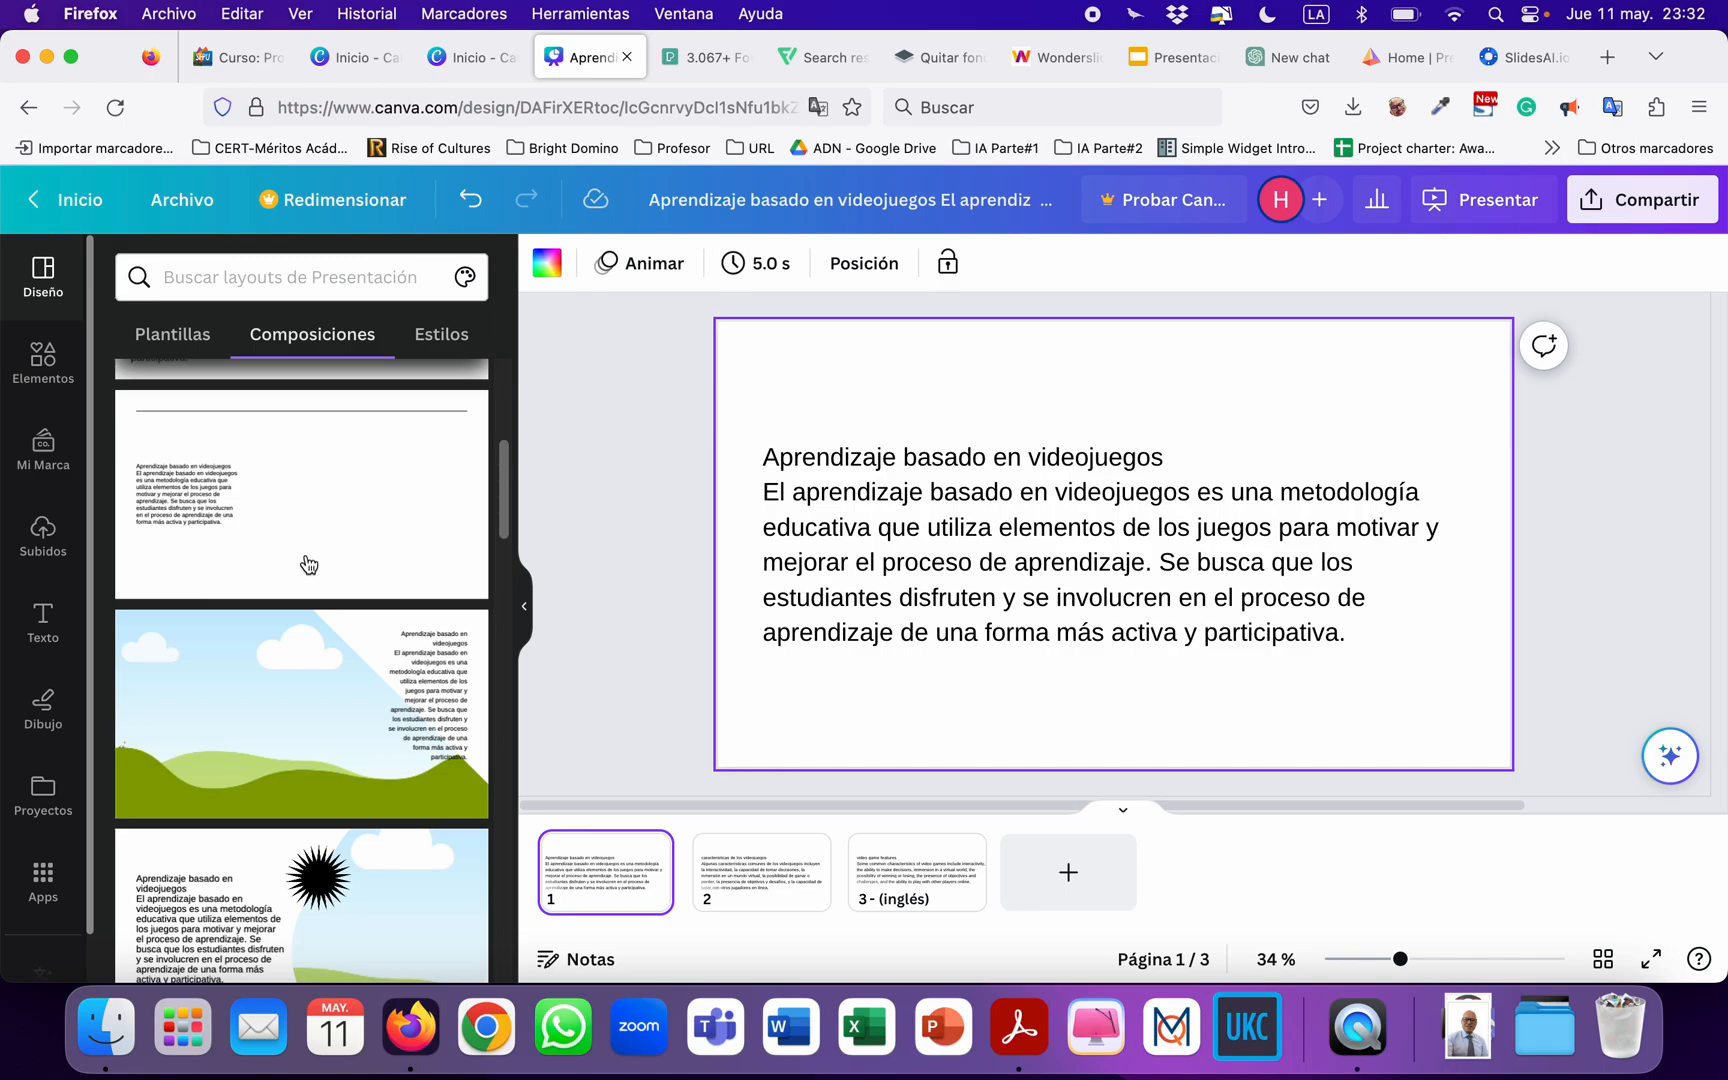
{"action": "scroll", "coordinate": [284, 608], "scroll_direction": "down", "scroll_amount": 3}
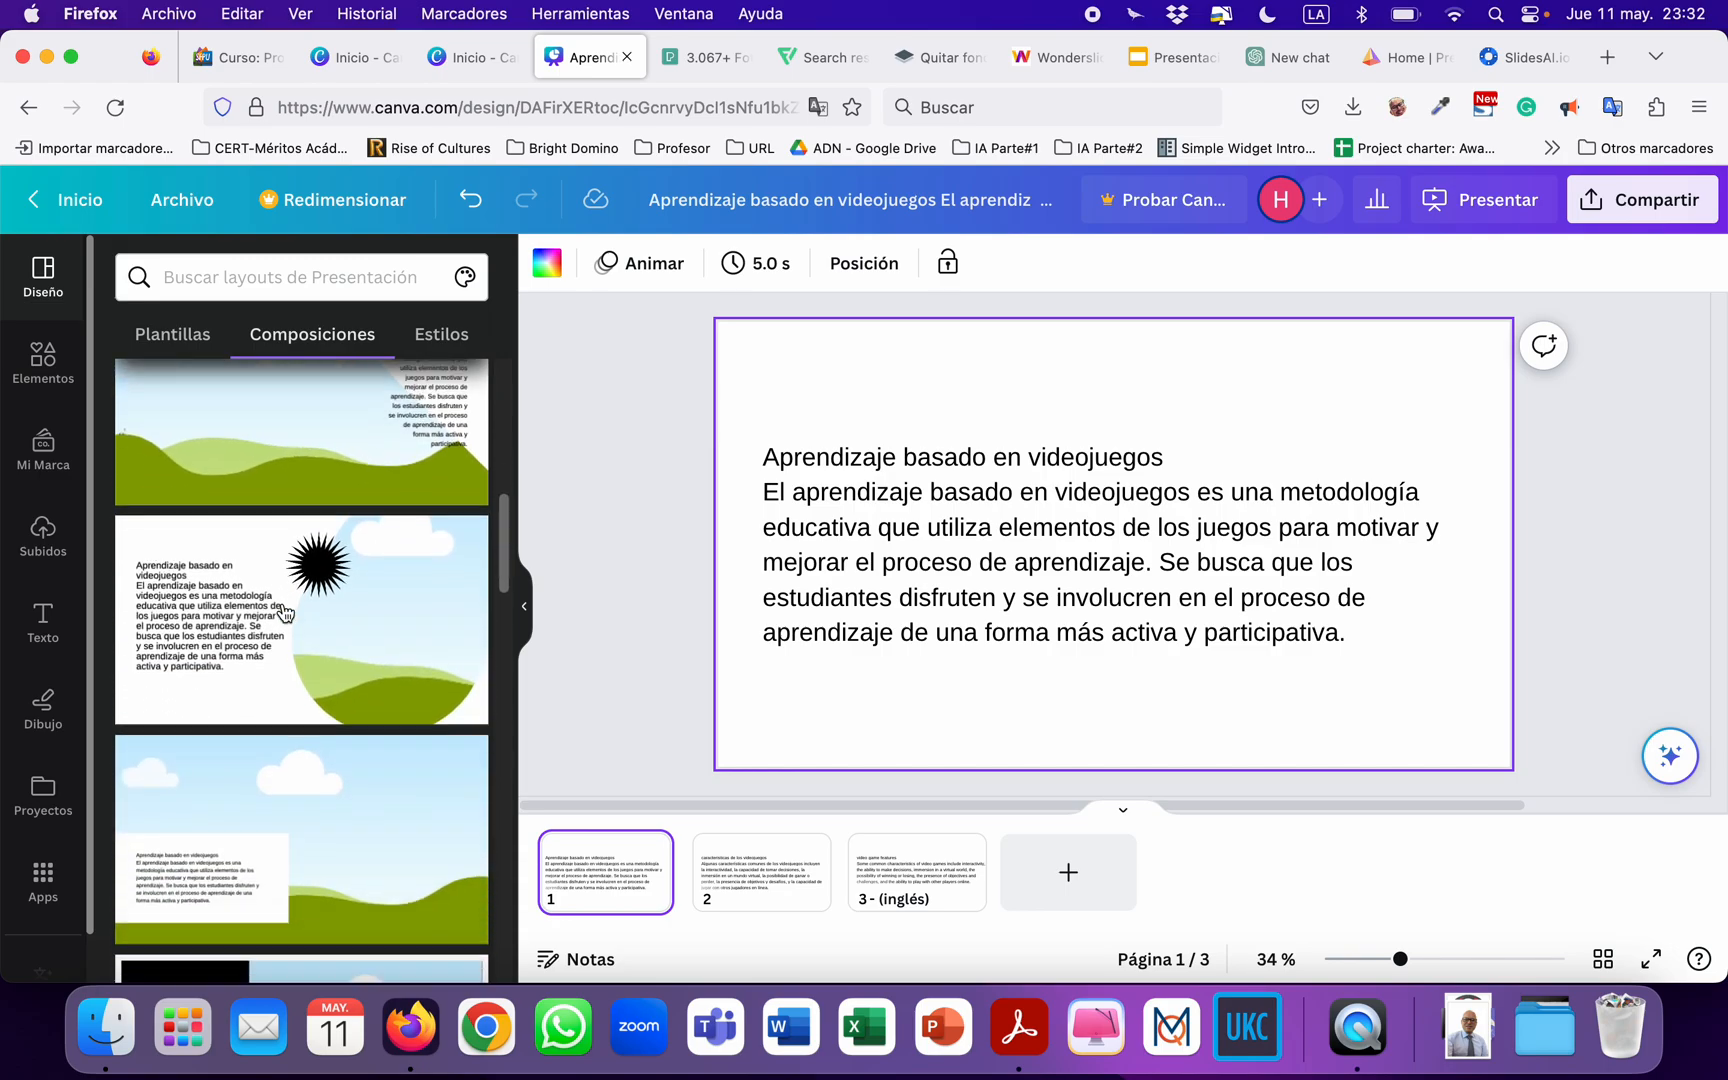
{"action": "scroll", "coordinate": [284, 612], "scroll_direction": "down", "scroll_amount": 6}
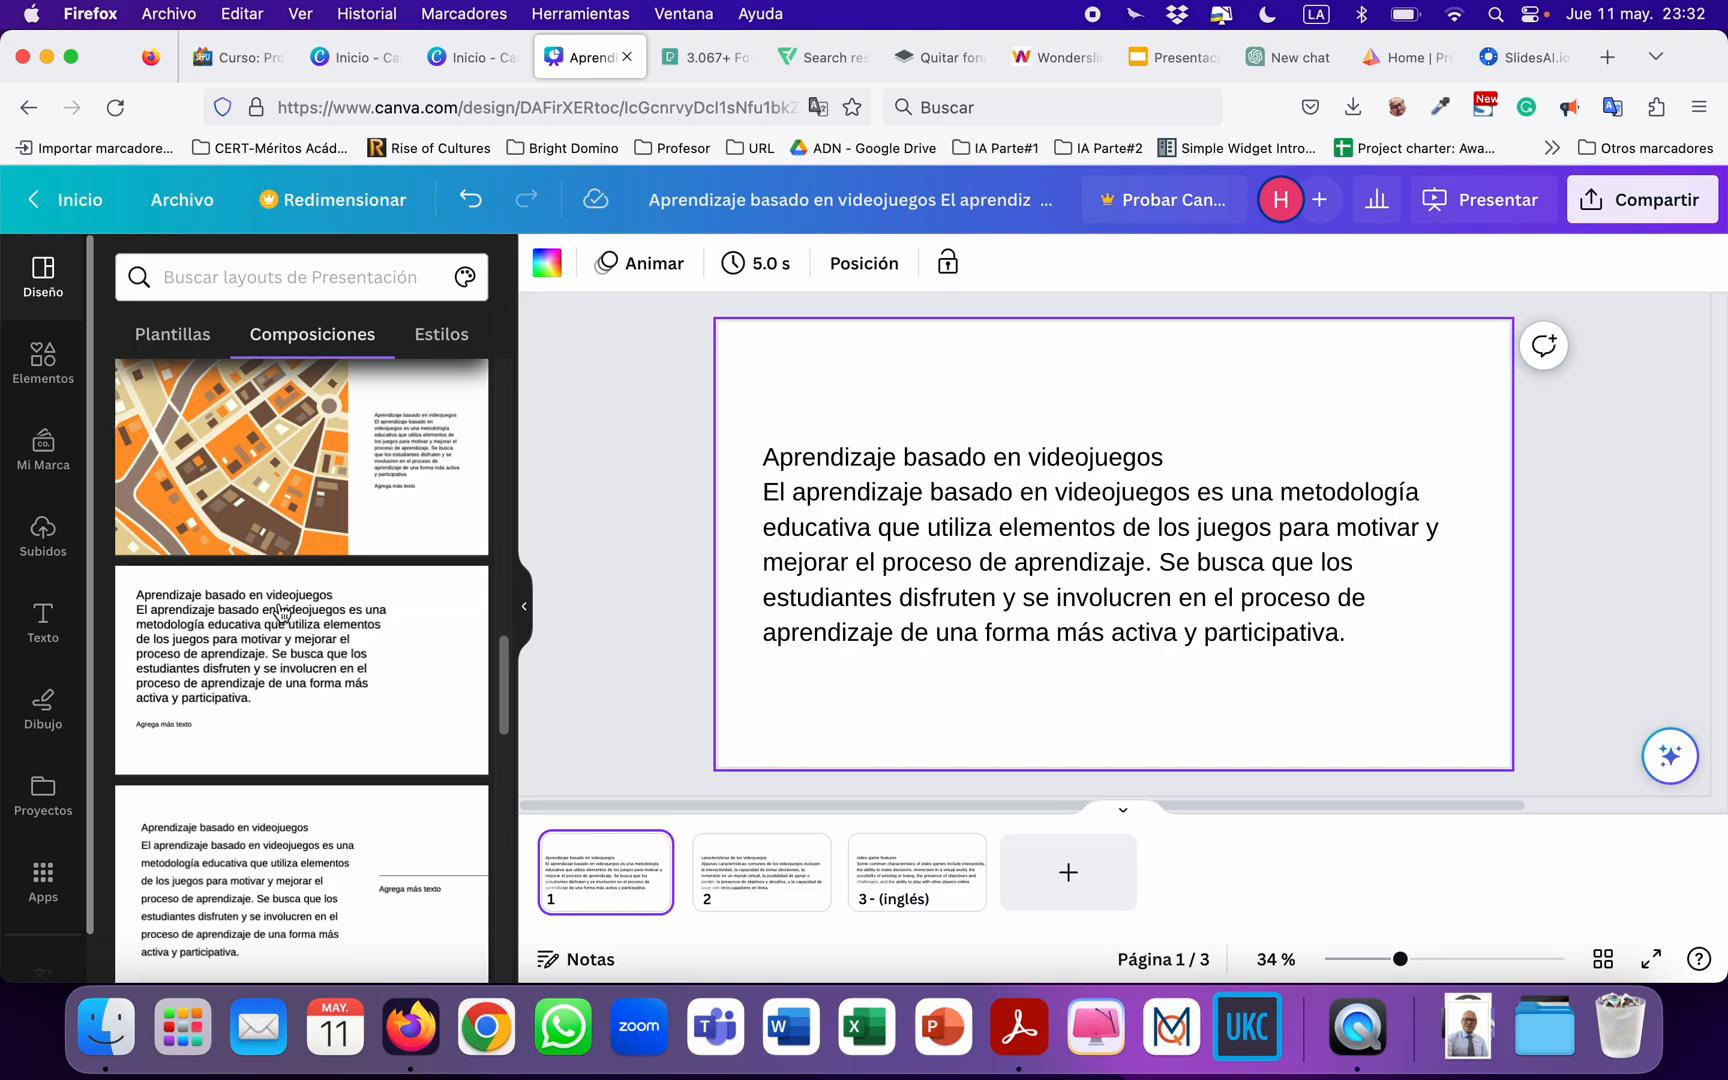
{"action": "scroll", "coordinate": [281, 612], "scroll_direction": "down", "scroll_amount": 6}
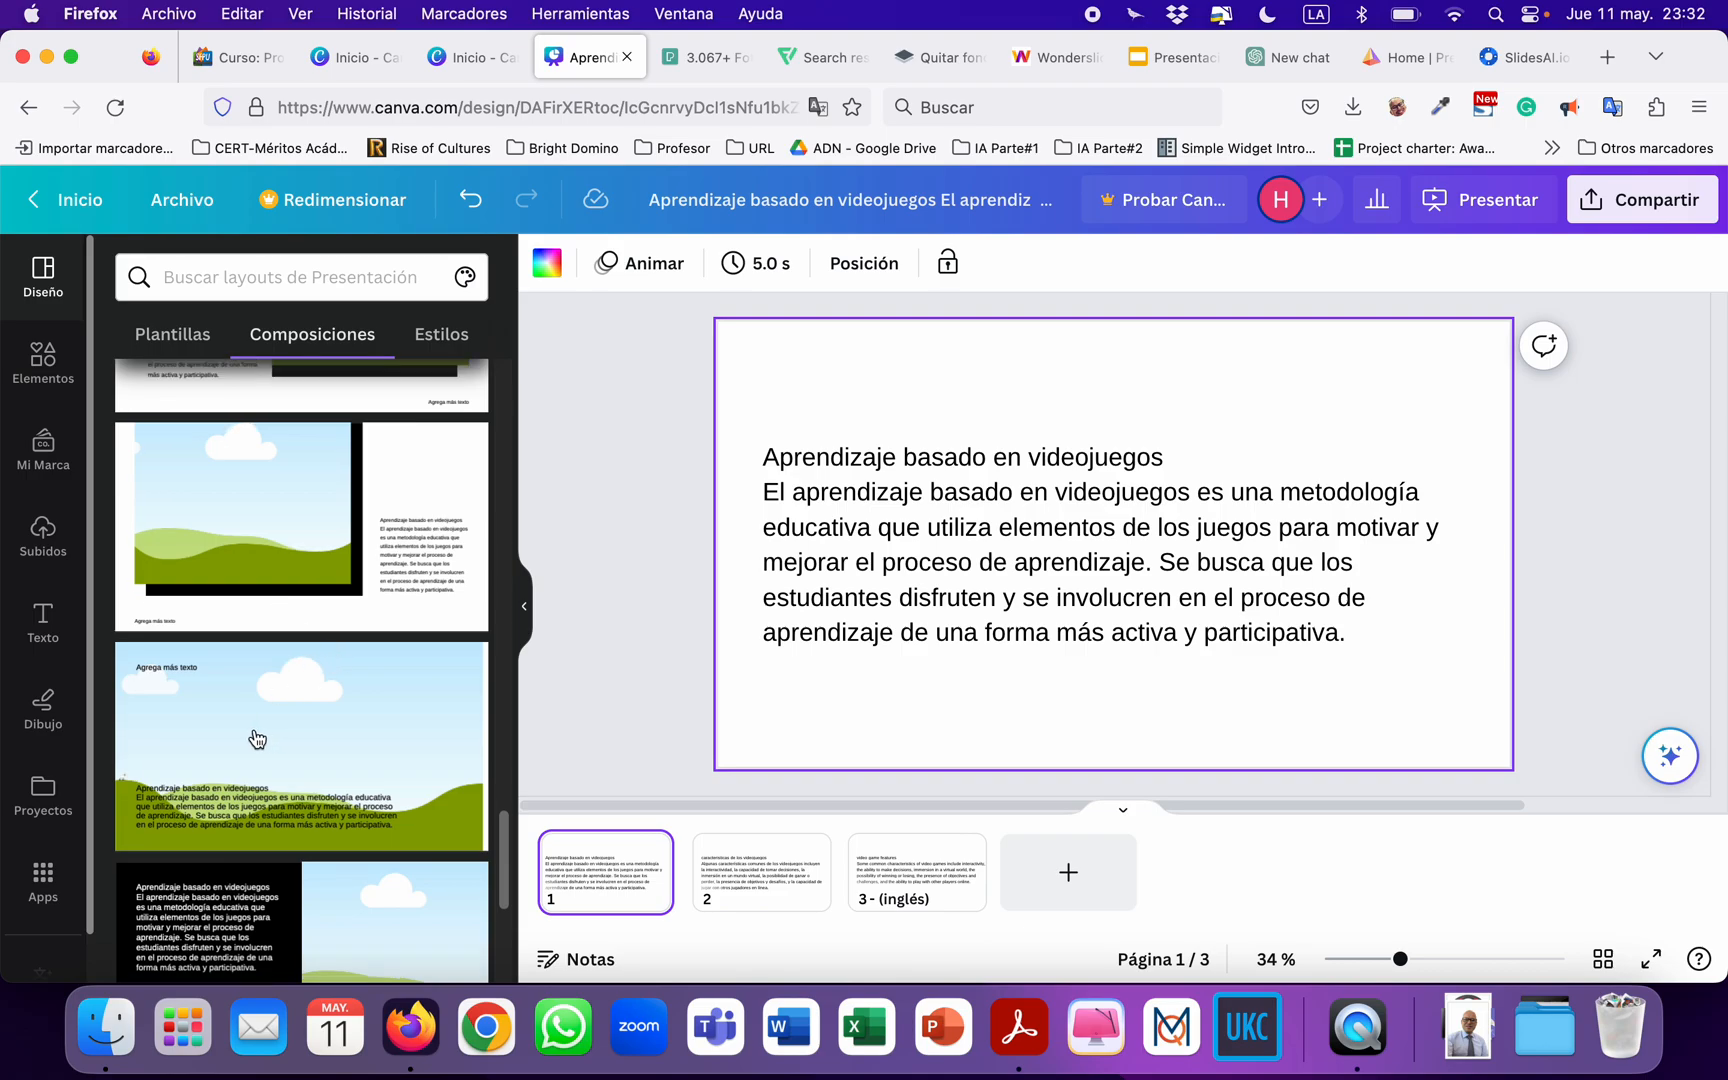
{"action": "left_click", "coordinate": [259, 739]}
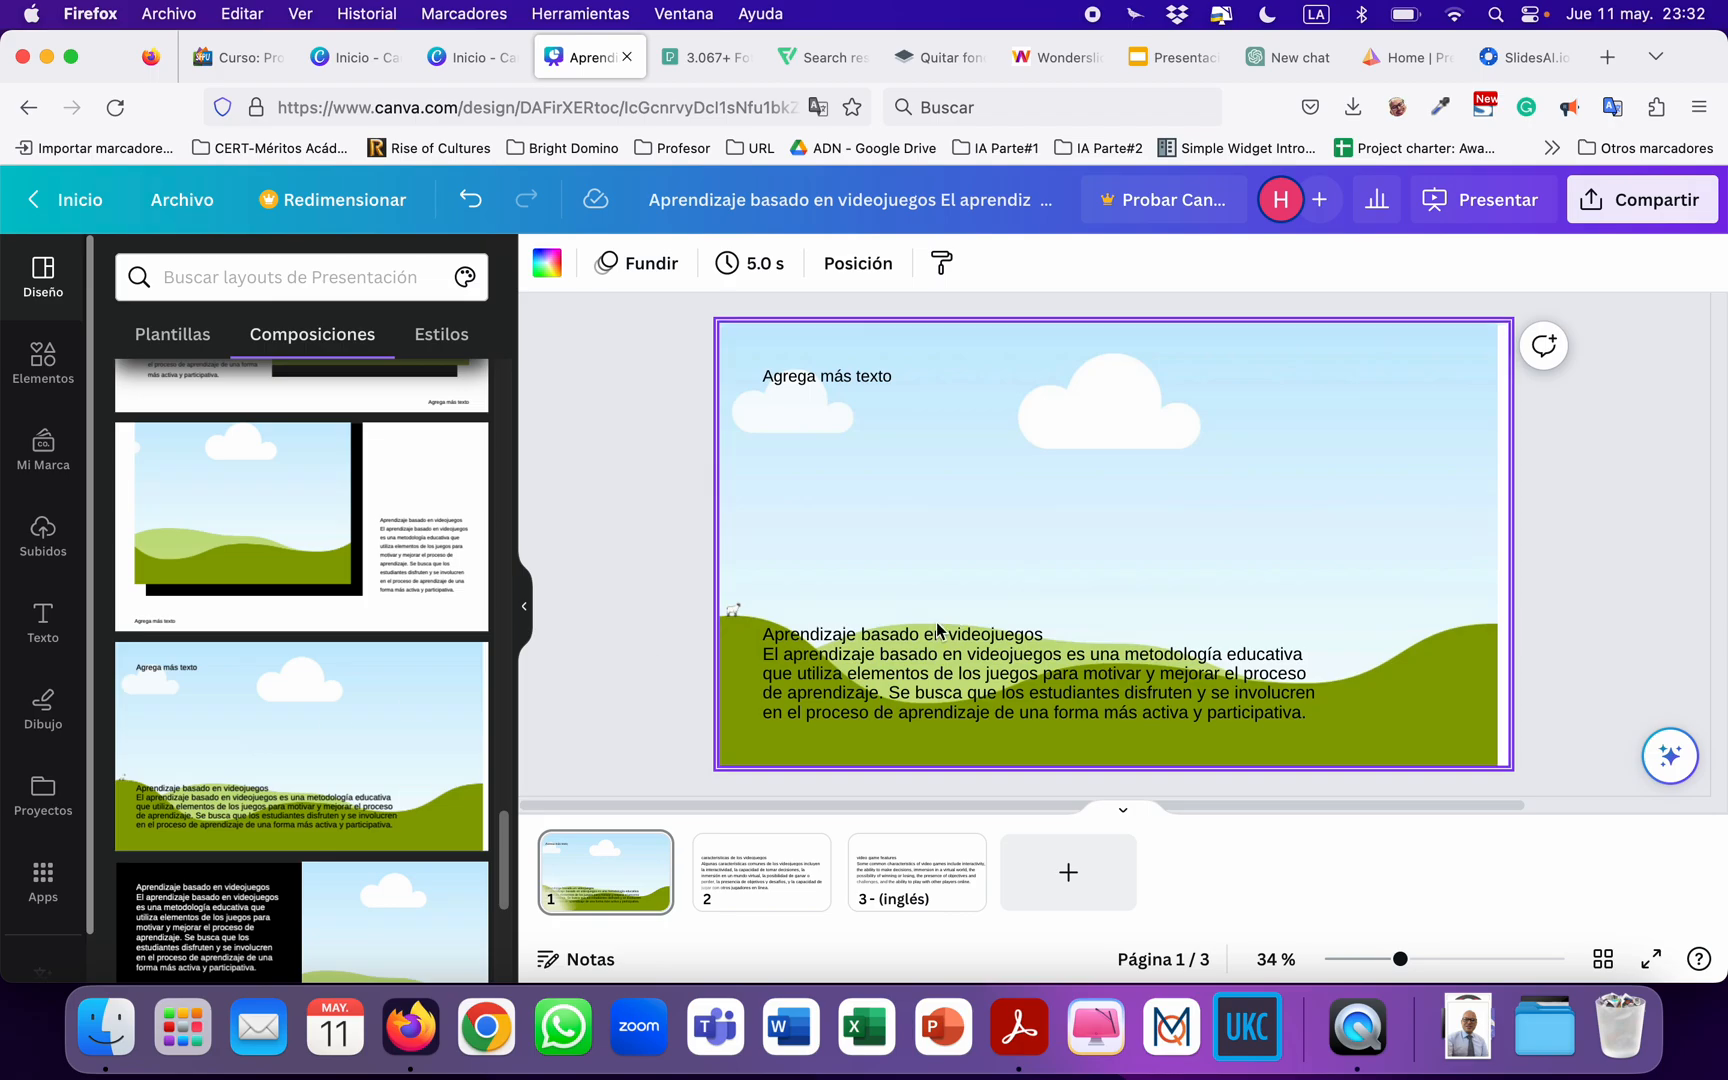
Delete the "Agrega más texto" placeholder on page 1 and replace the landscape background with the uploaded gaming headset photo.
{"action": "left_click", "coordinate": [845, 667]}
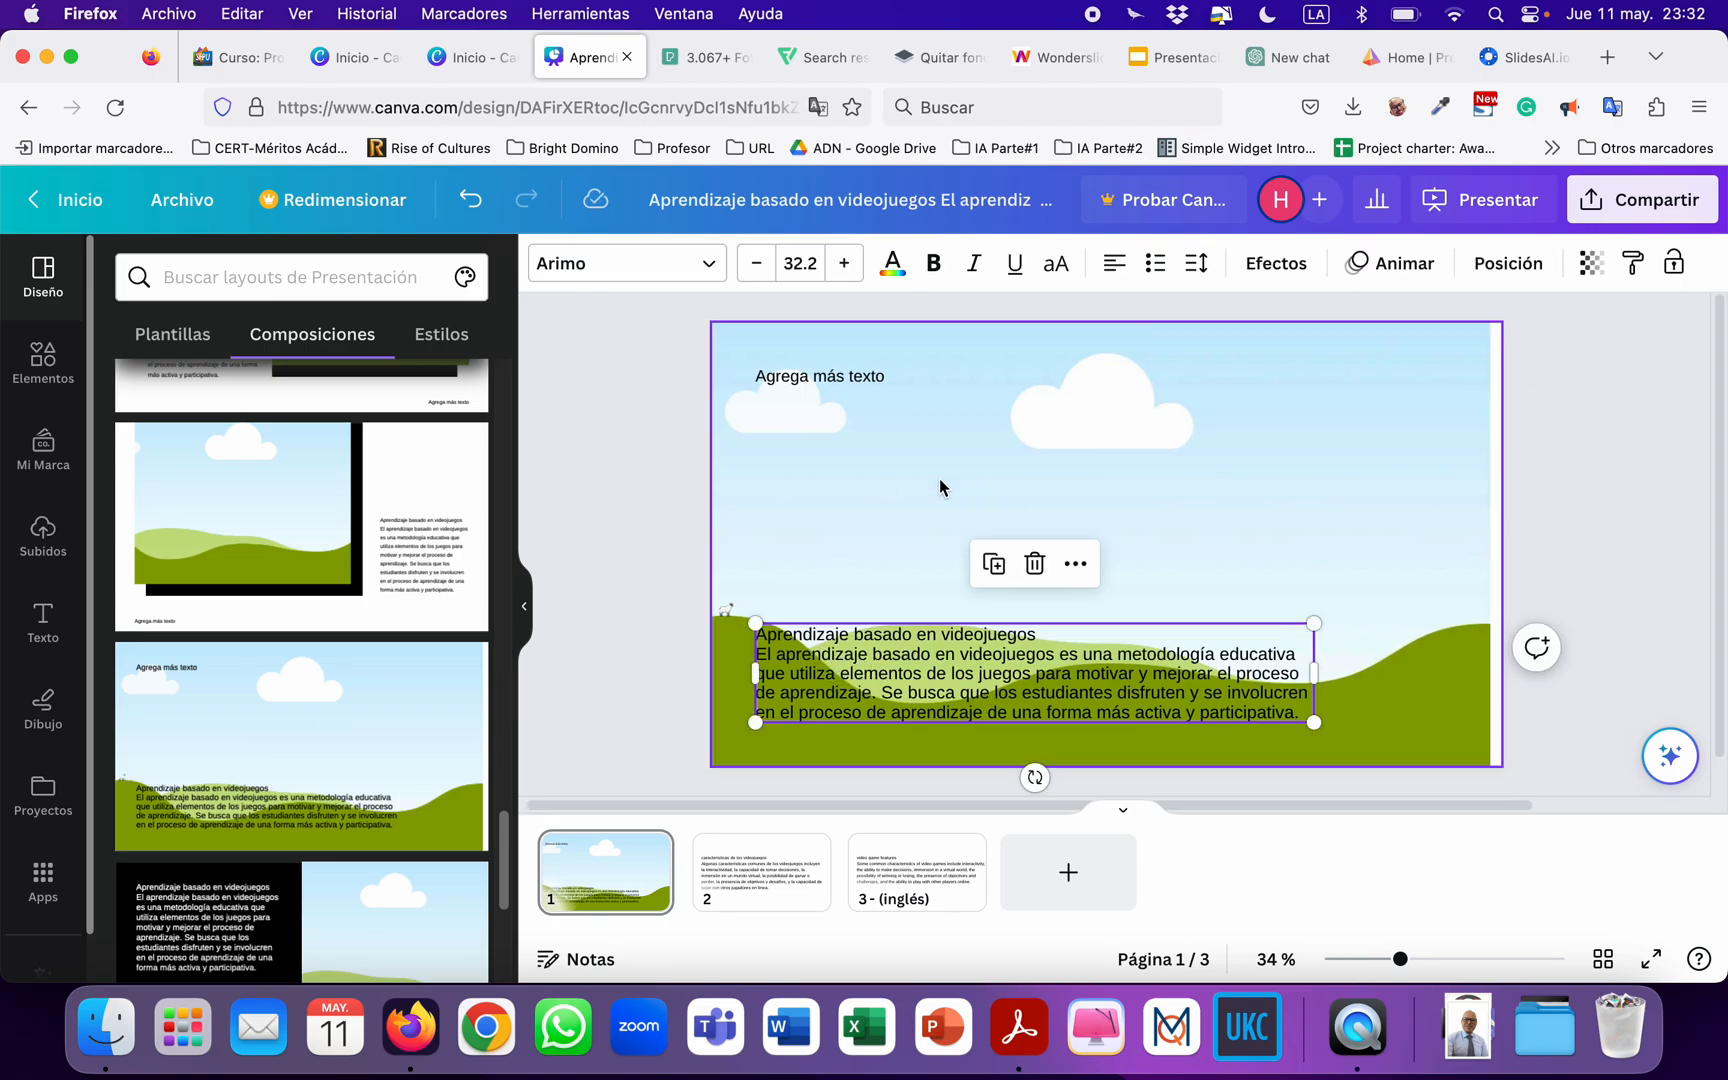
{"action": "left_click", "coordinate": [654, 436]}
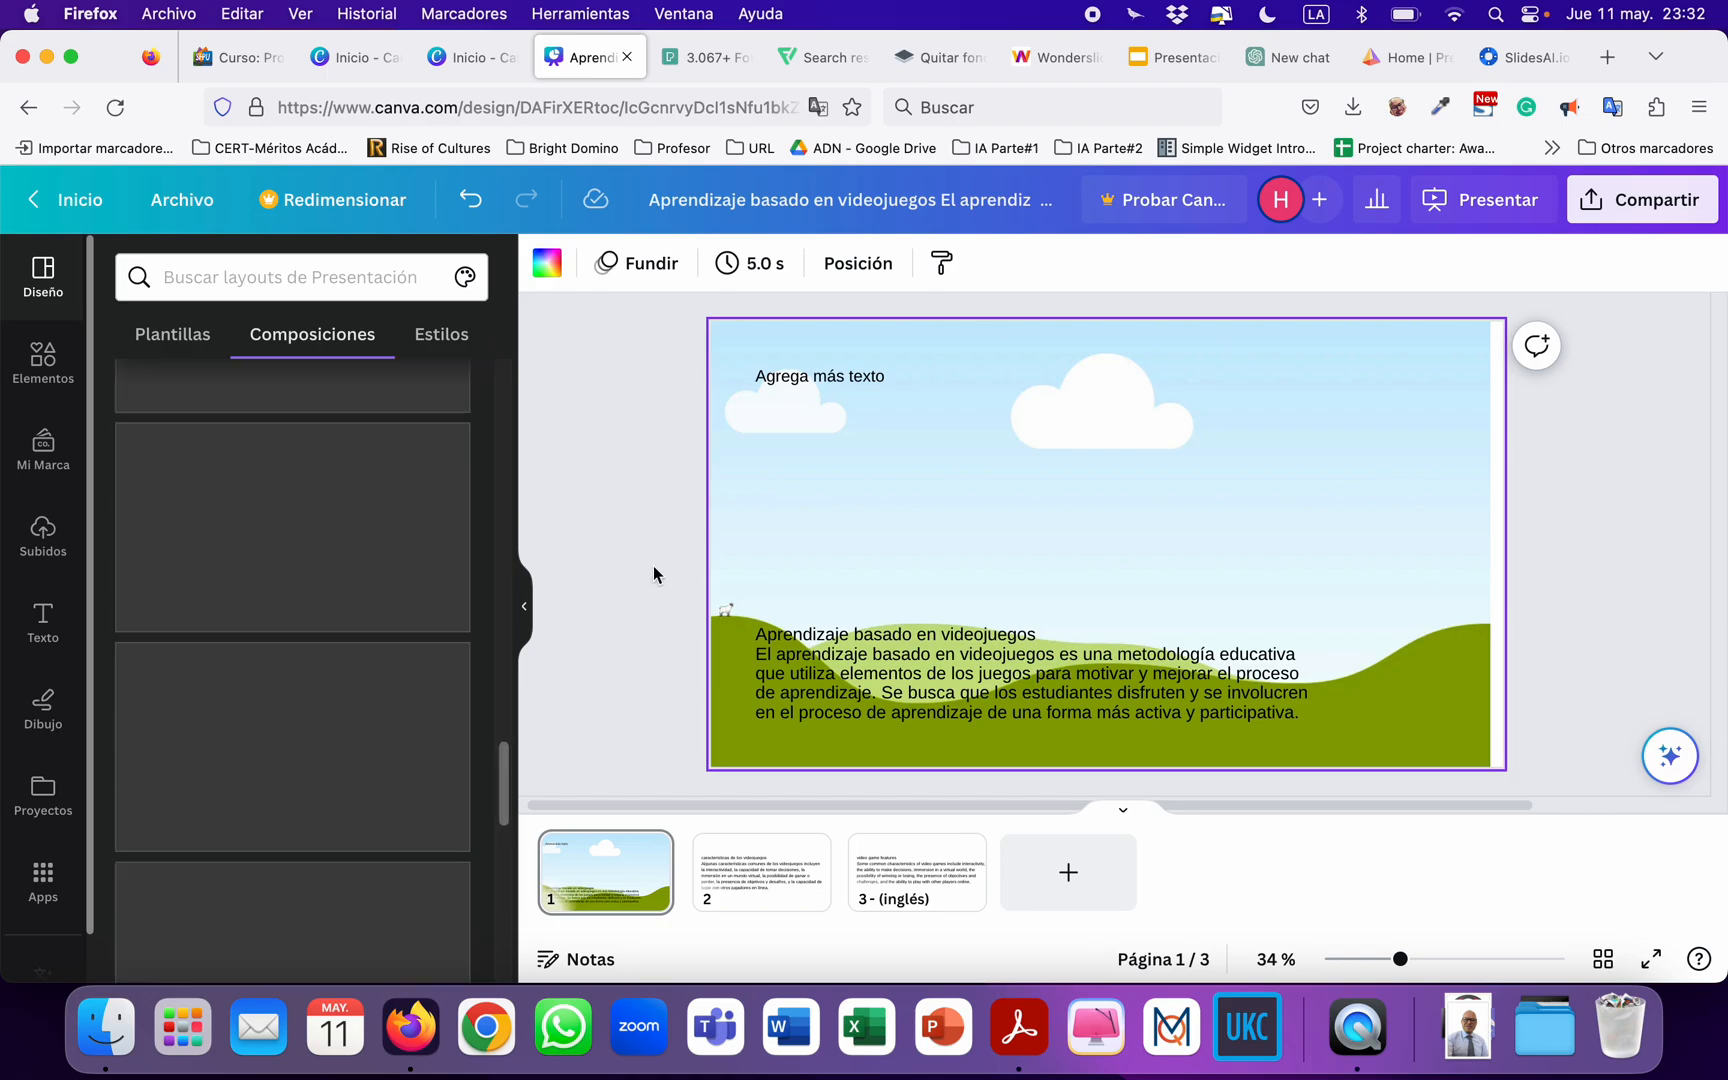
{"action": "left_click", "coordinate": [778, 385]}
{"action": "key", "text": "Delete"}
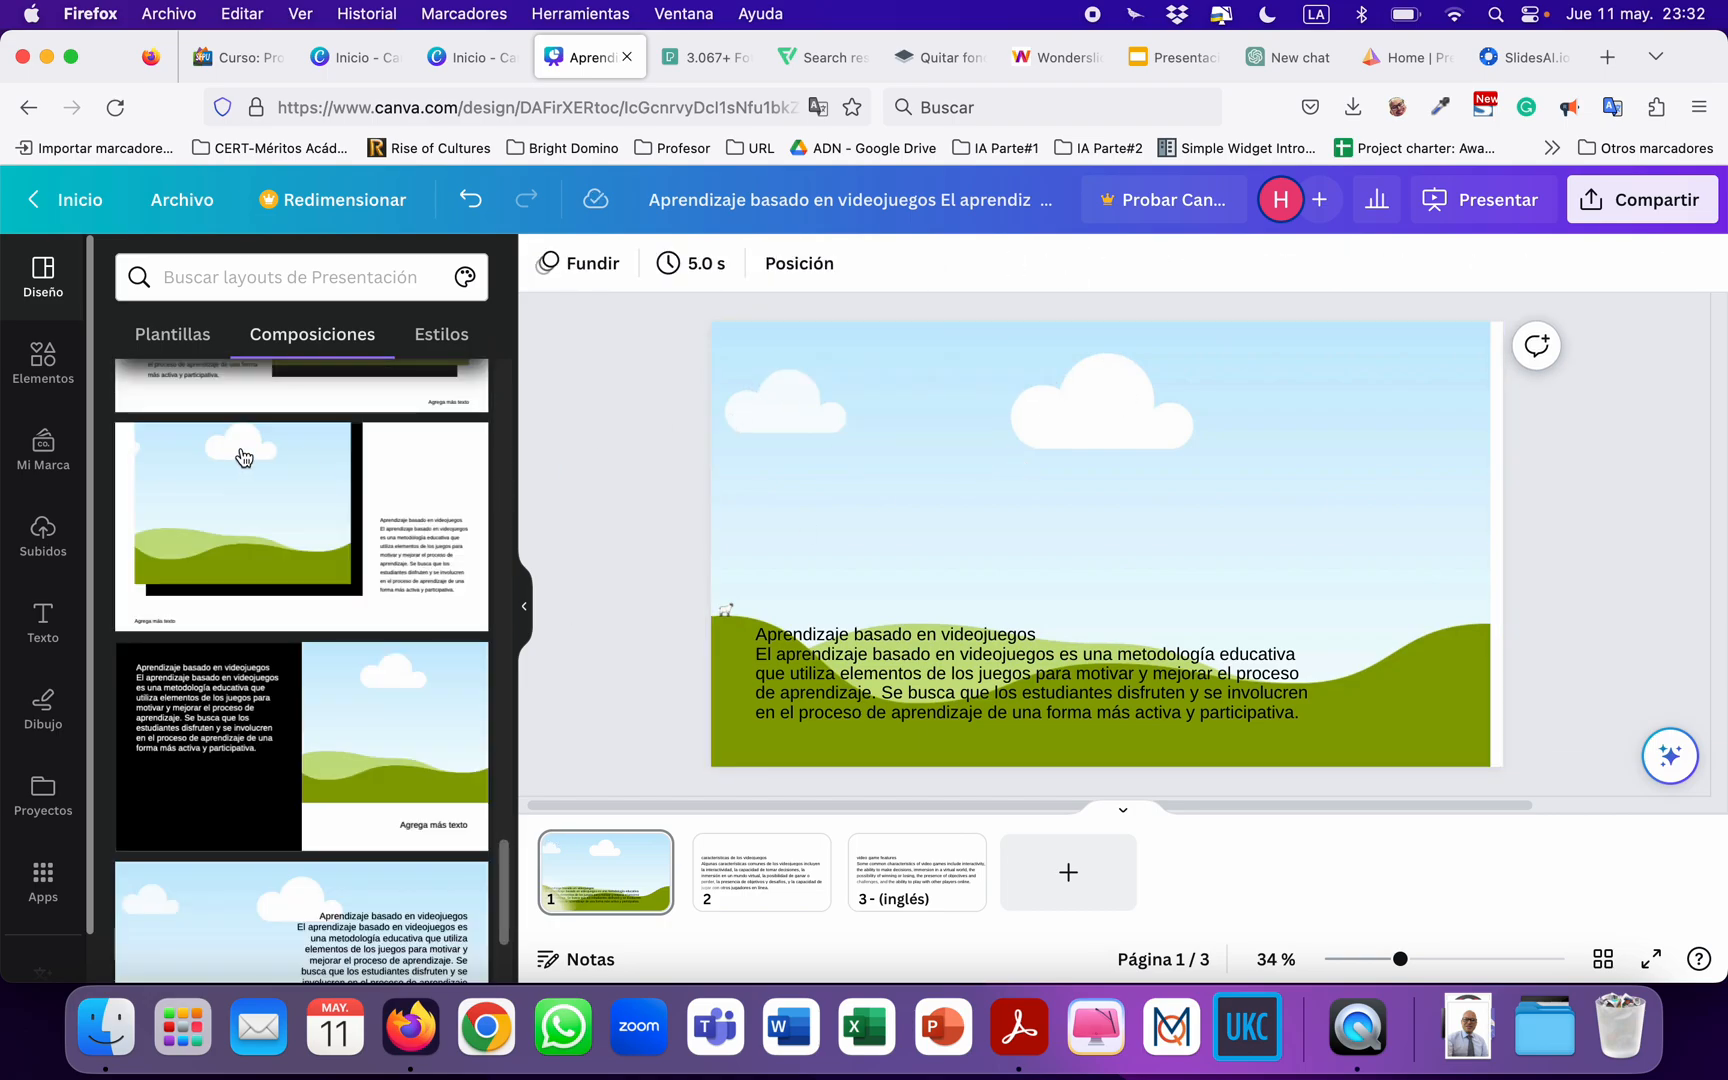
{"action": "left_click", "coordinate": [43, 535]}
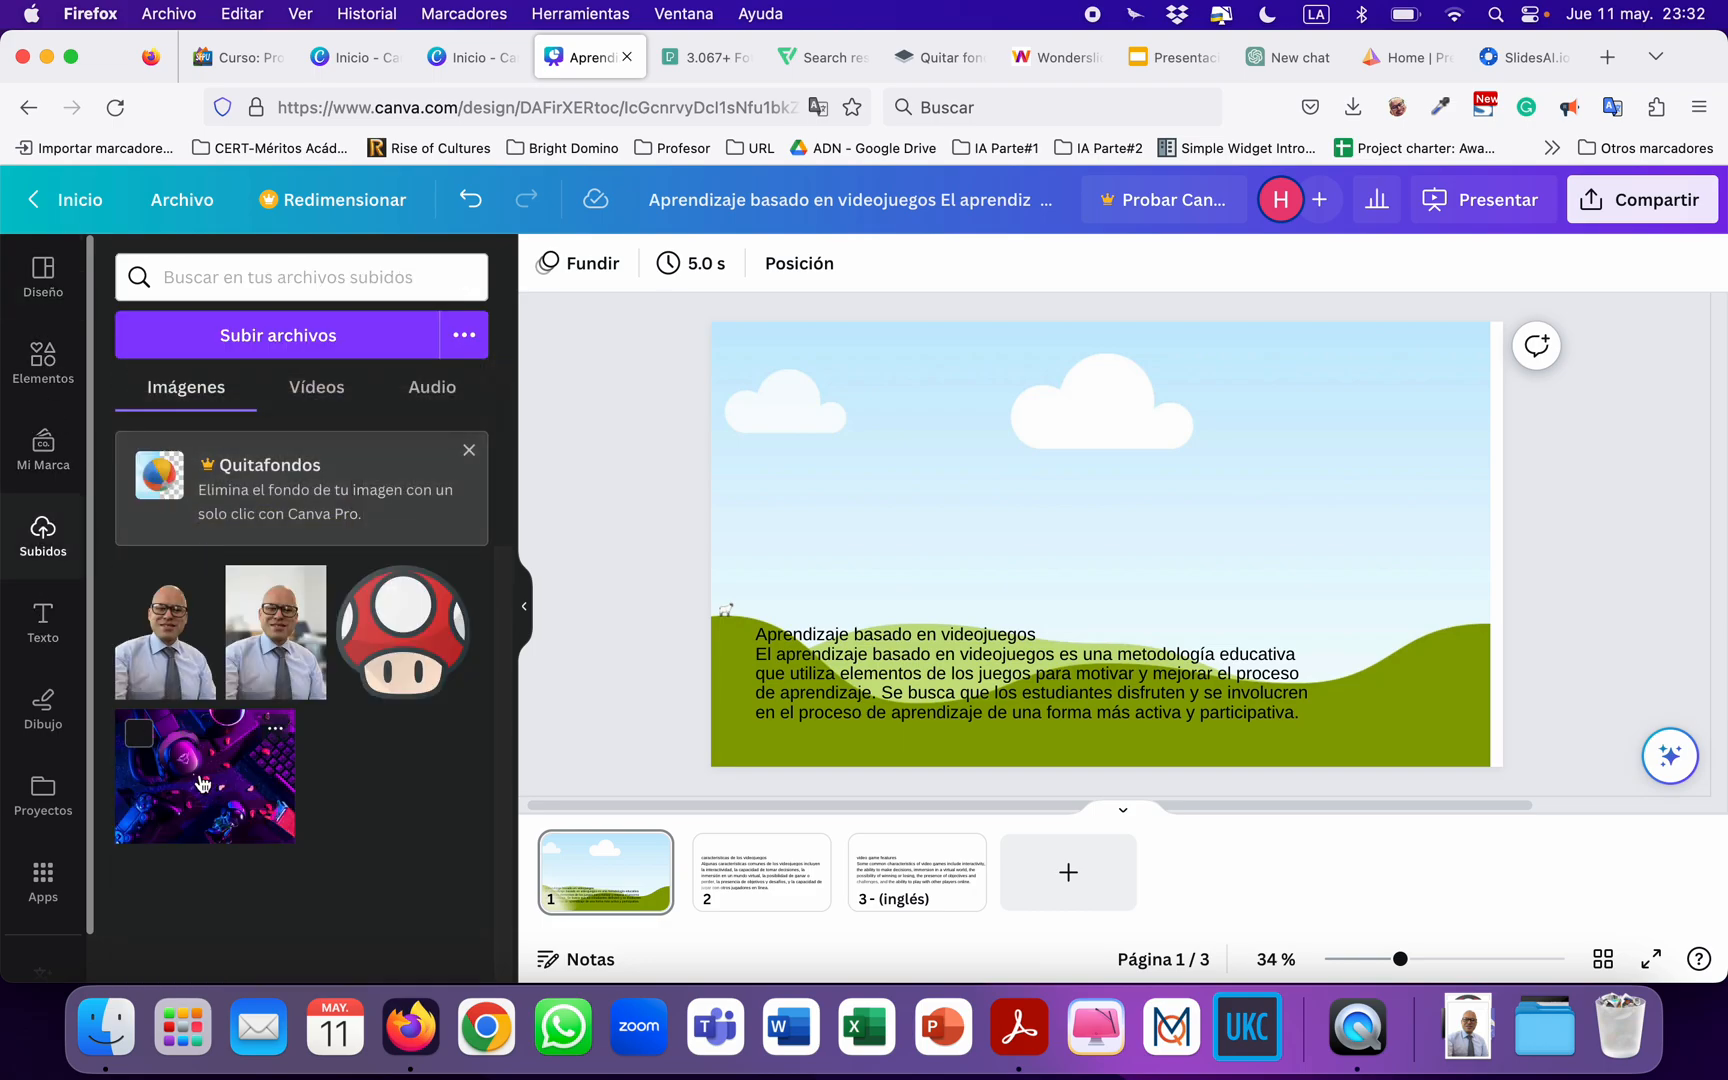
{"action": "left_click_drag", "start_coordinate": [213, 808], "coordinate": [758, 488]}
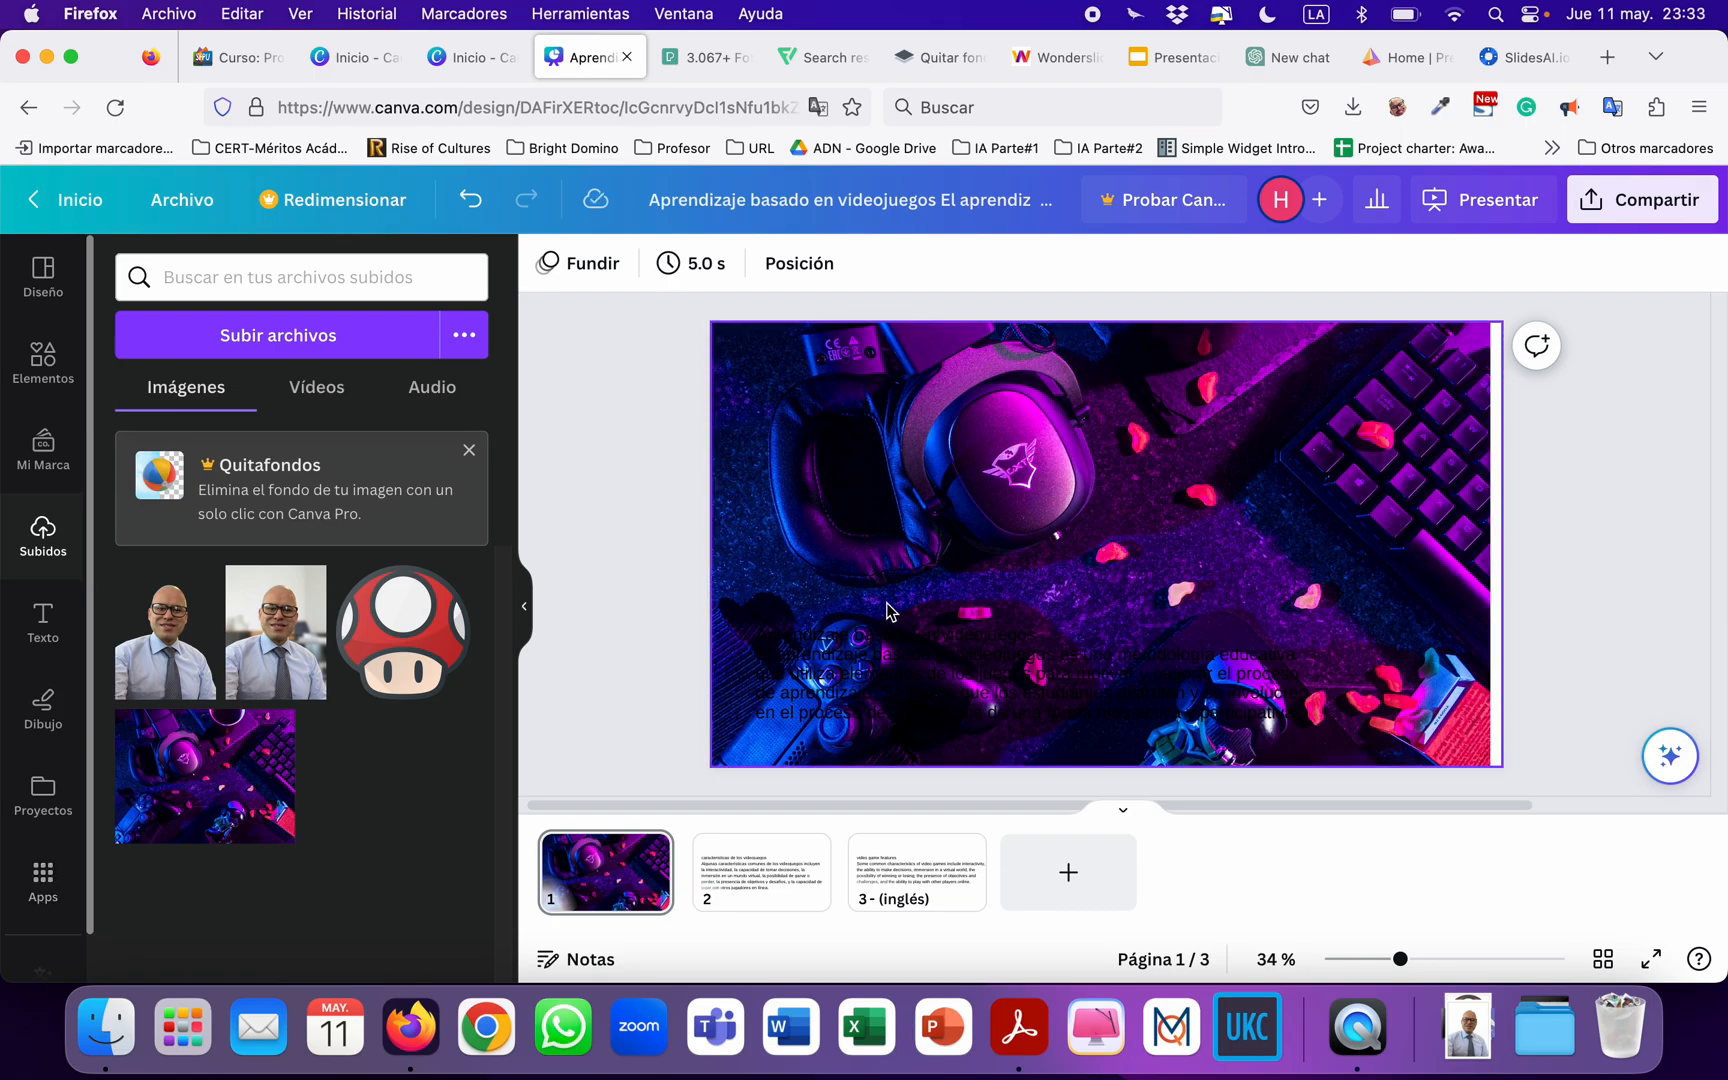
Change the color of the page 1 text box over the photo to white.
{"action": "left_click", "coordinate": [890, 699]}
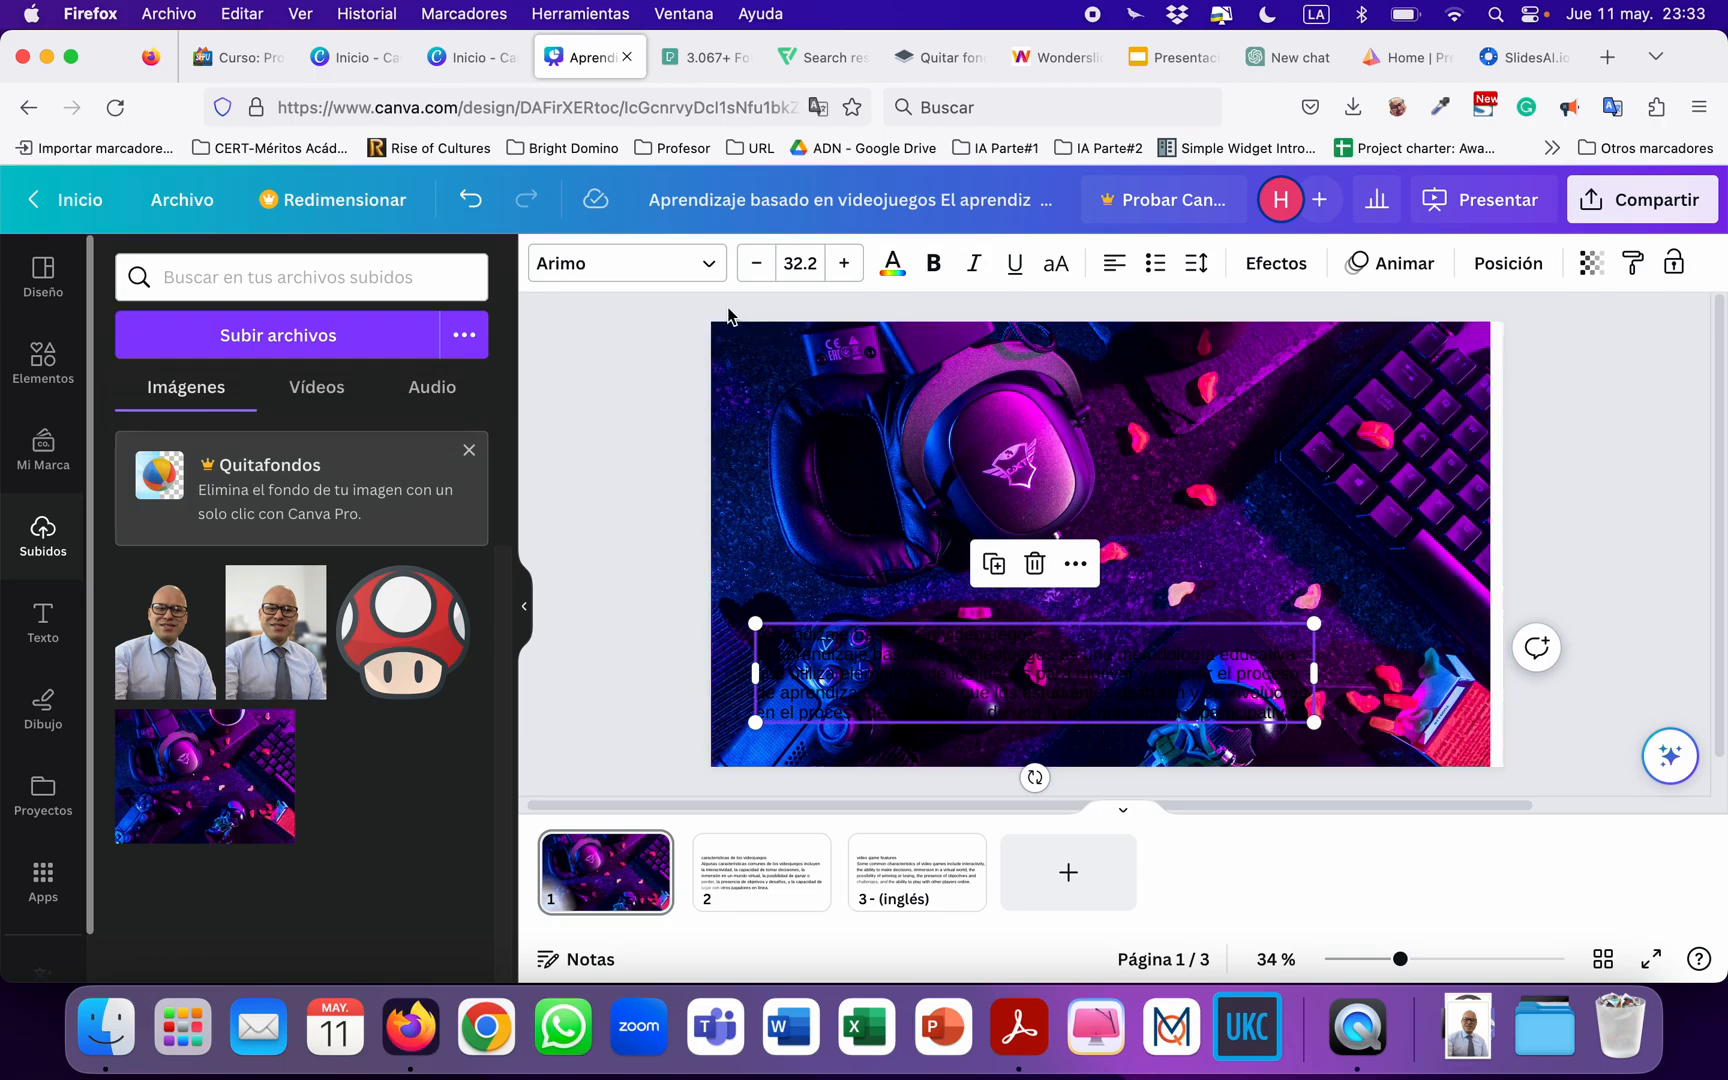
{"action": "left_click", "coordinate": [895, 270]}
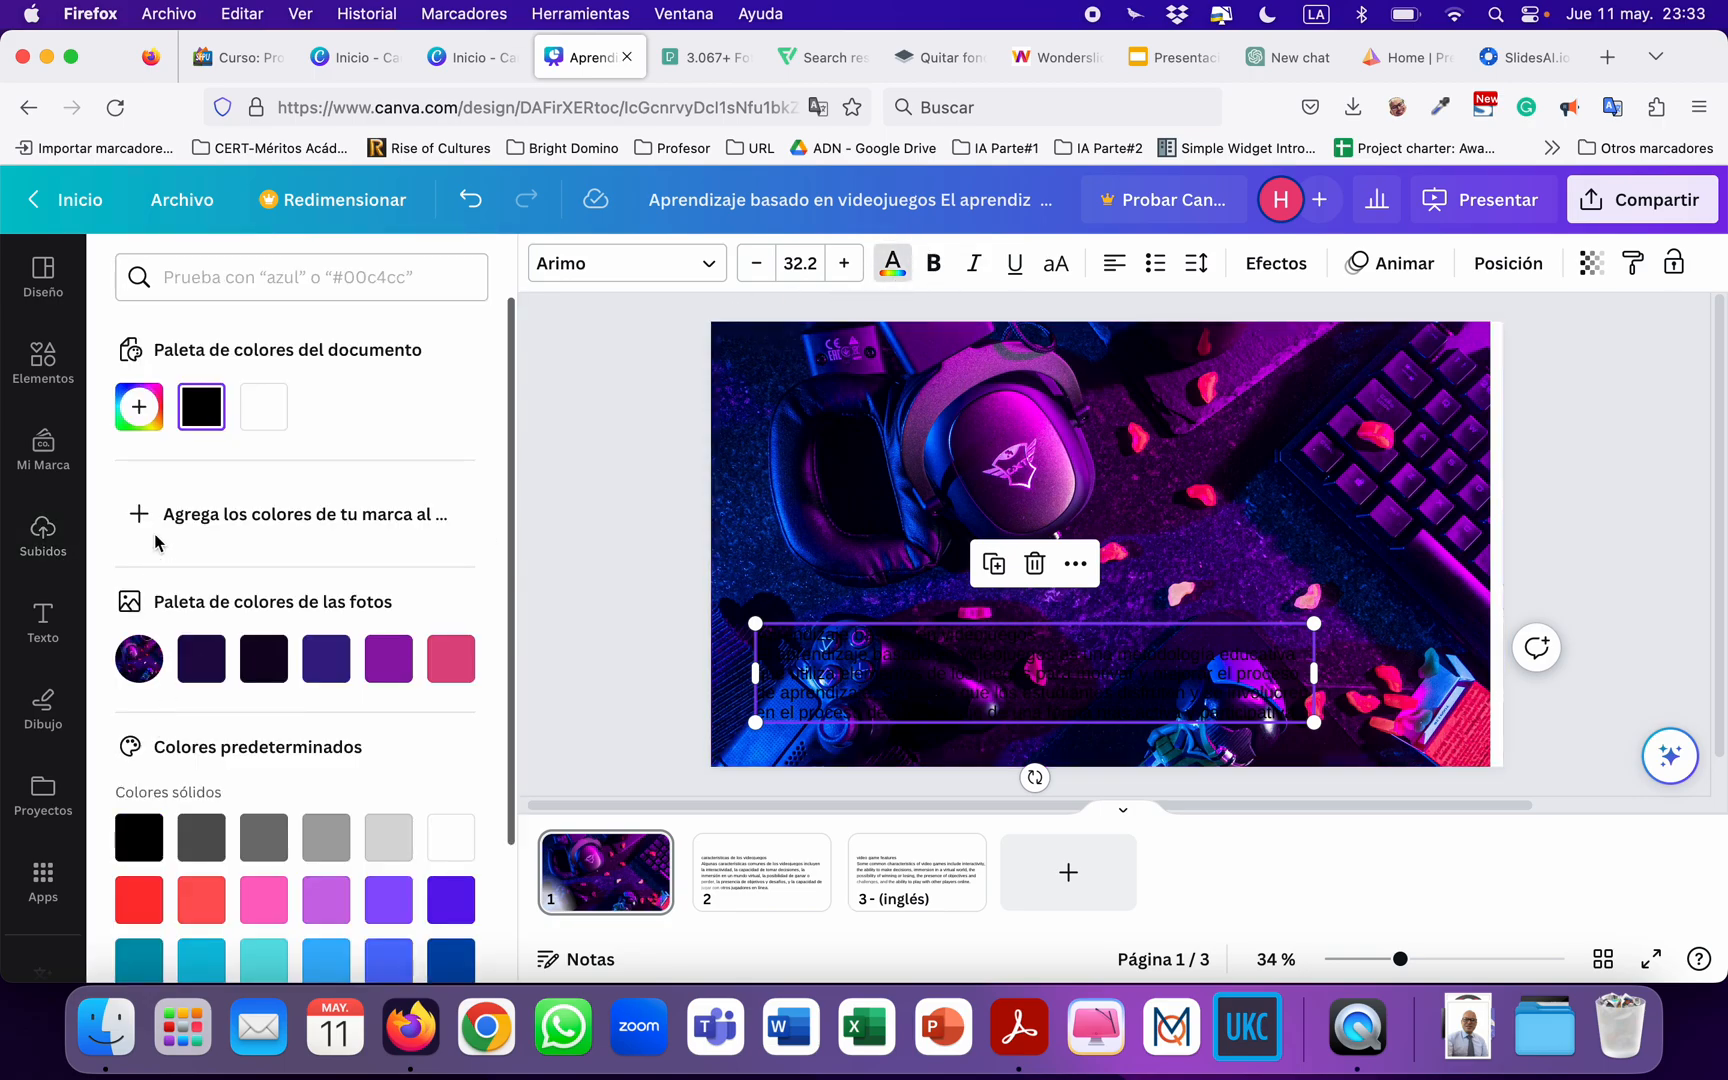
{"action": "left_click", "coordinate": [266, 408]}
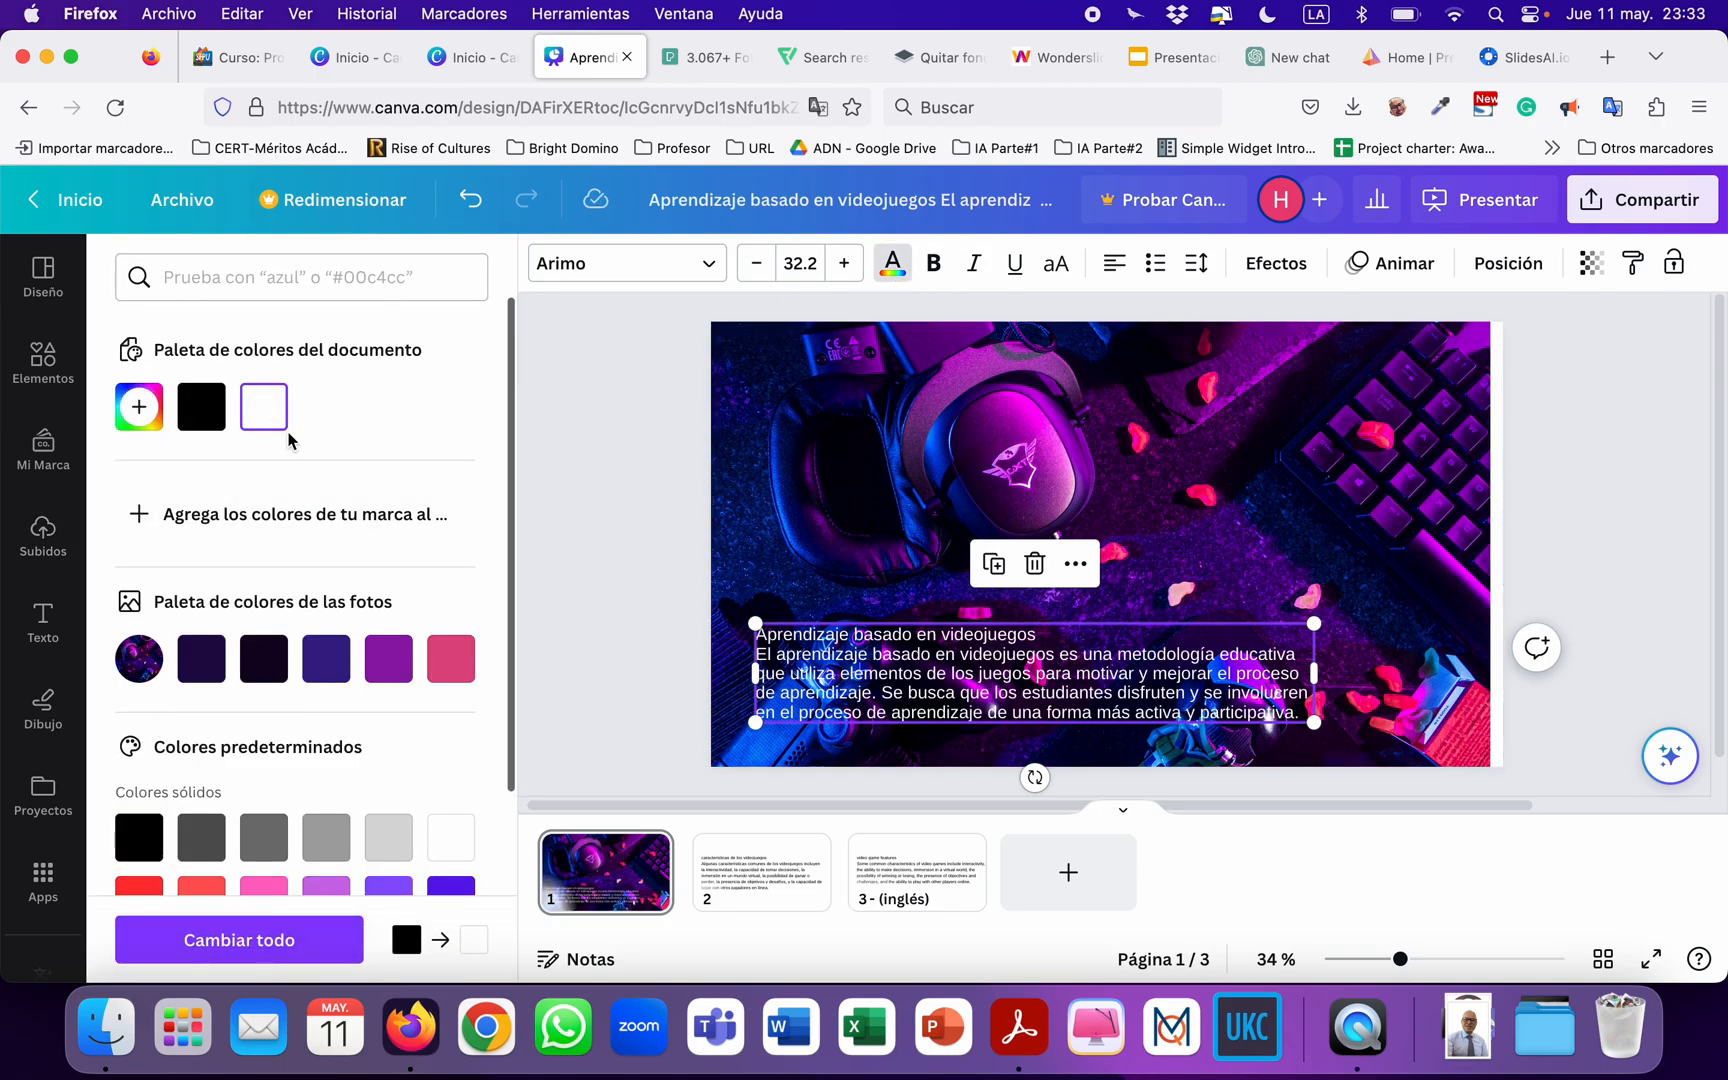
Find the Poppins font and apply it to the title and paragraph on page 1.
{"action": "triple_click", "coordinate": [848, 638]}
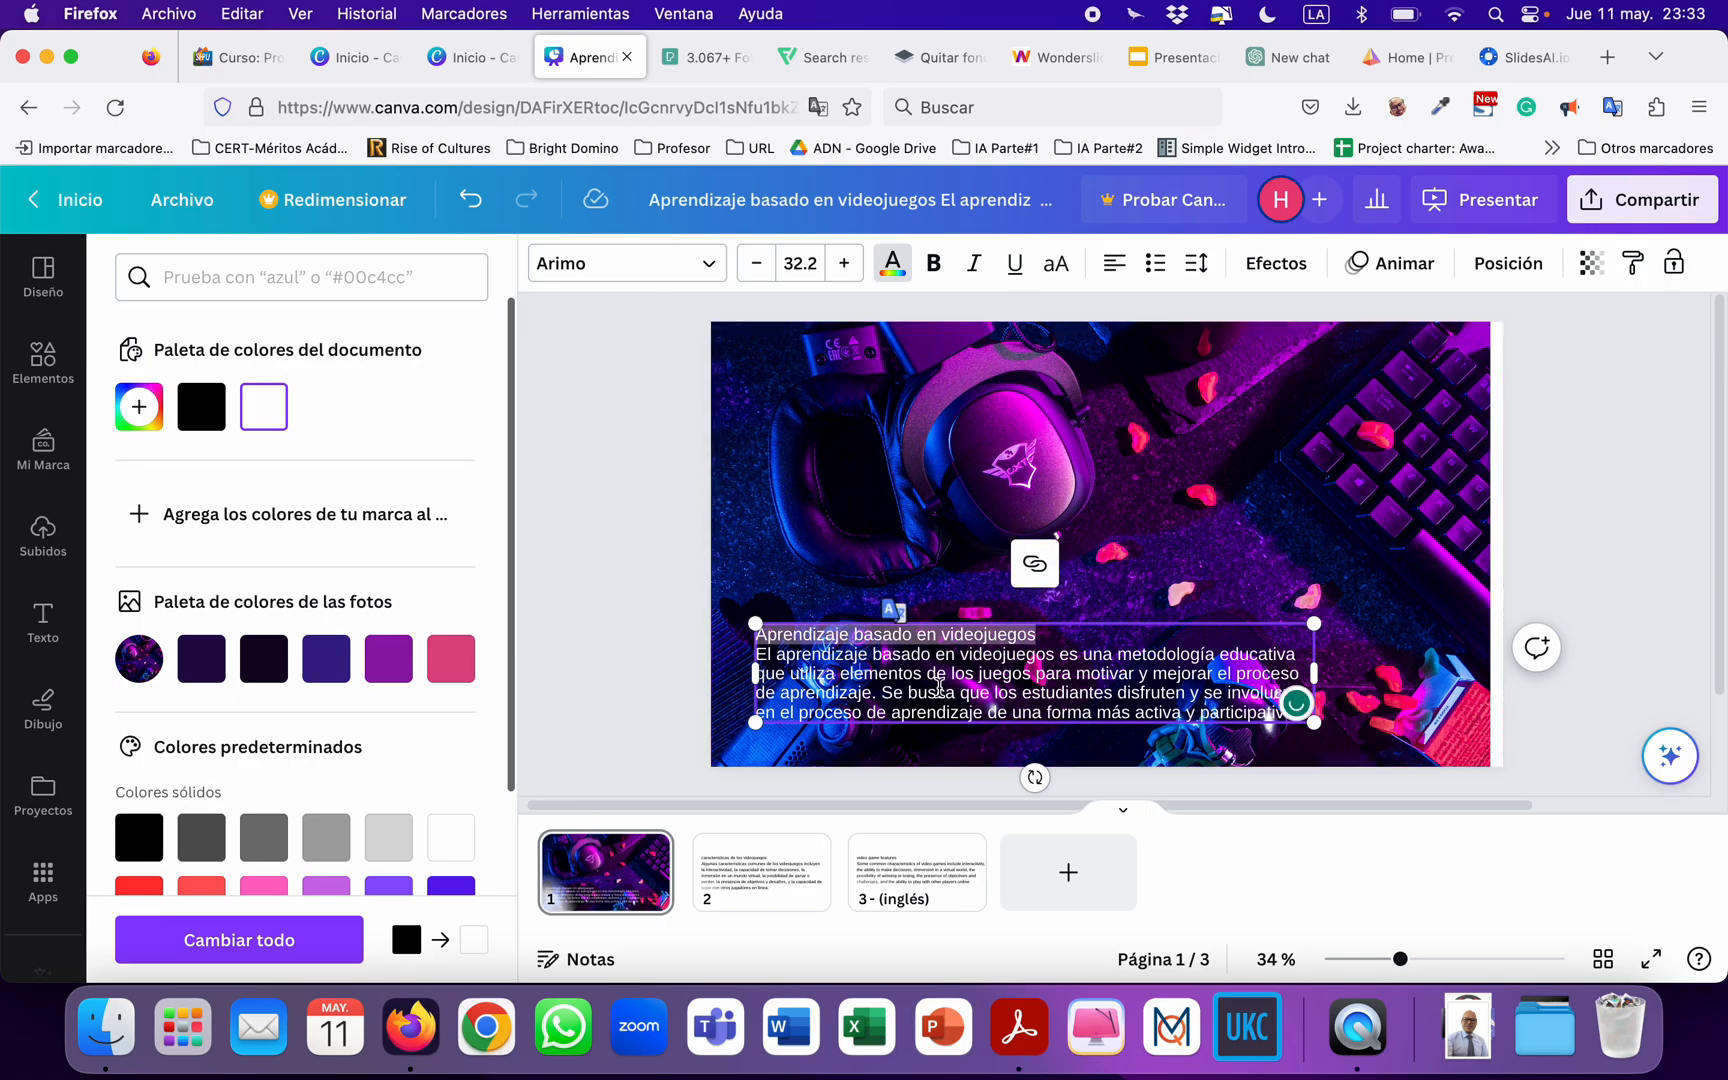
{"action": "left_click", "coordinate": [606, 266]}
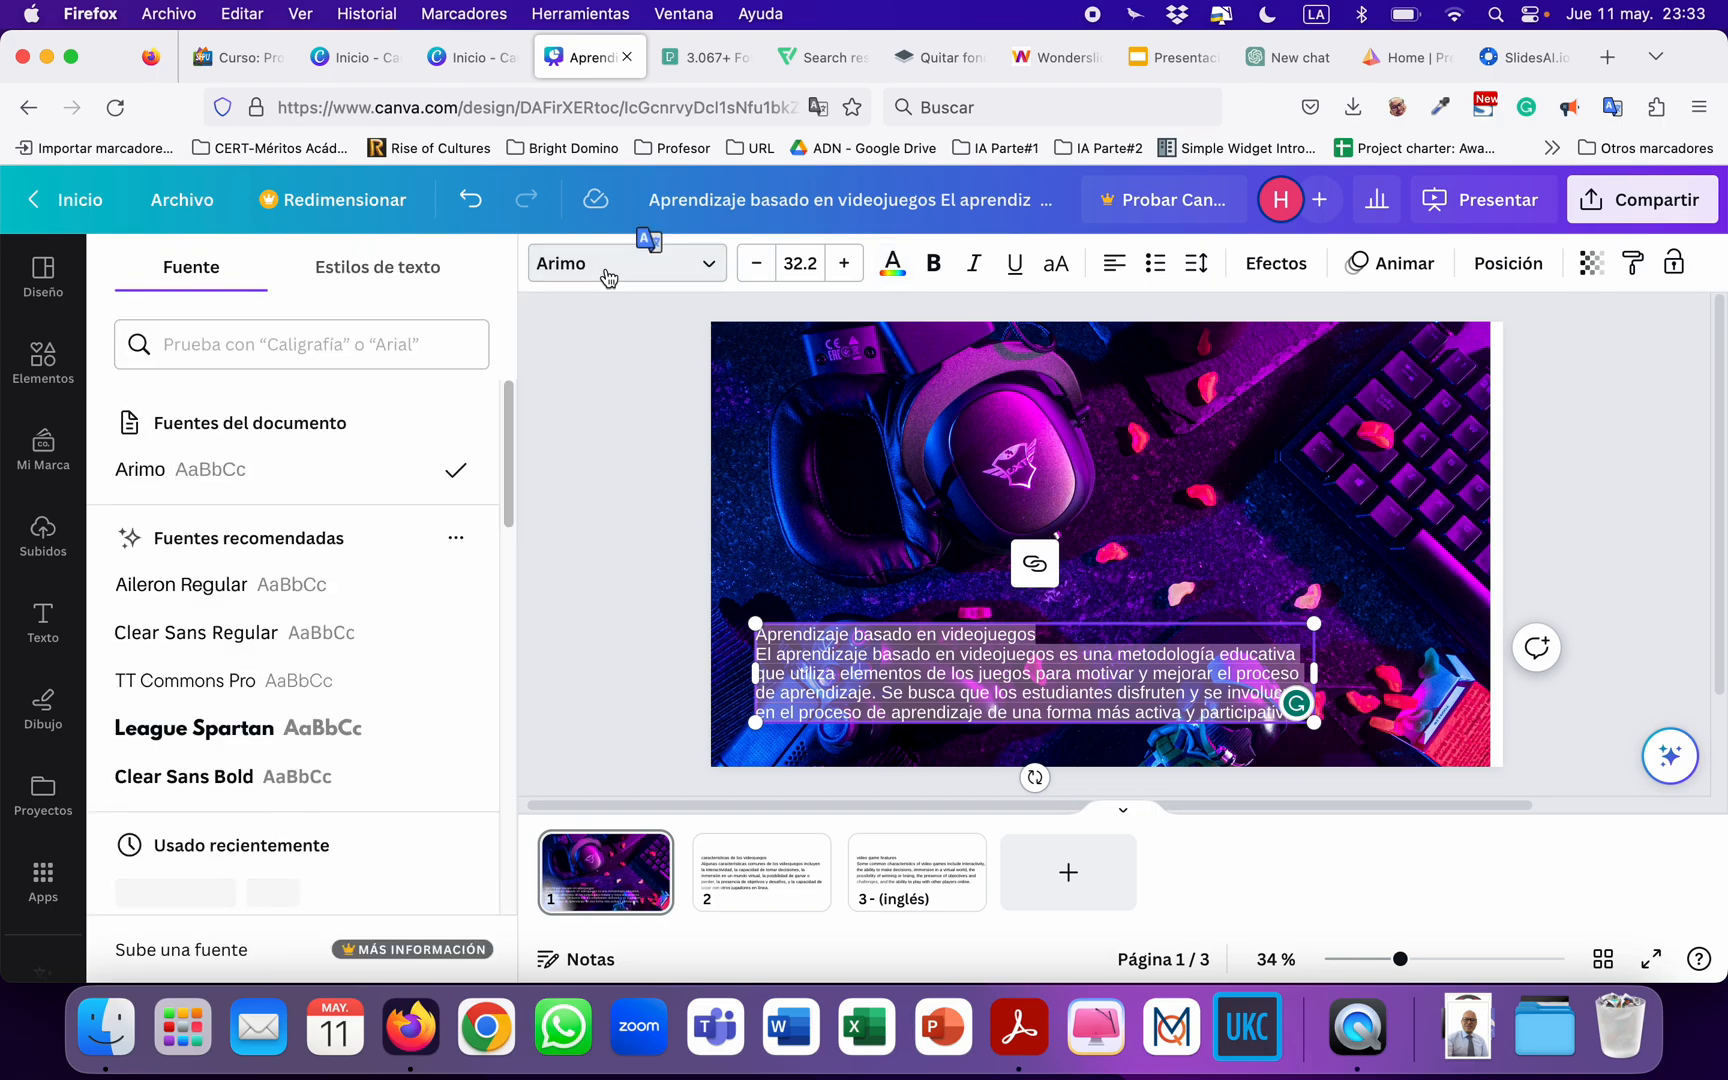
{"action": "left_click", "coordinate": [623, 276]}
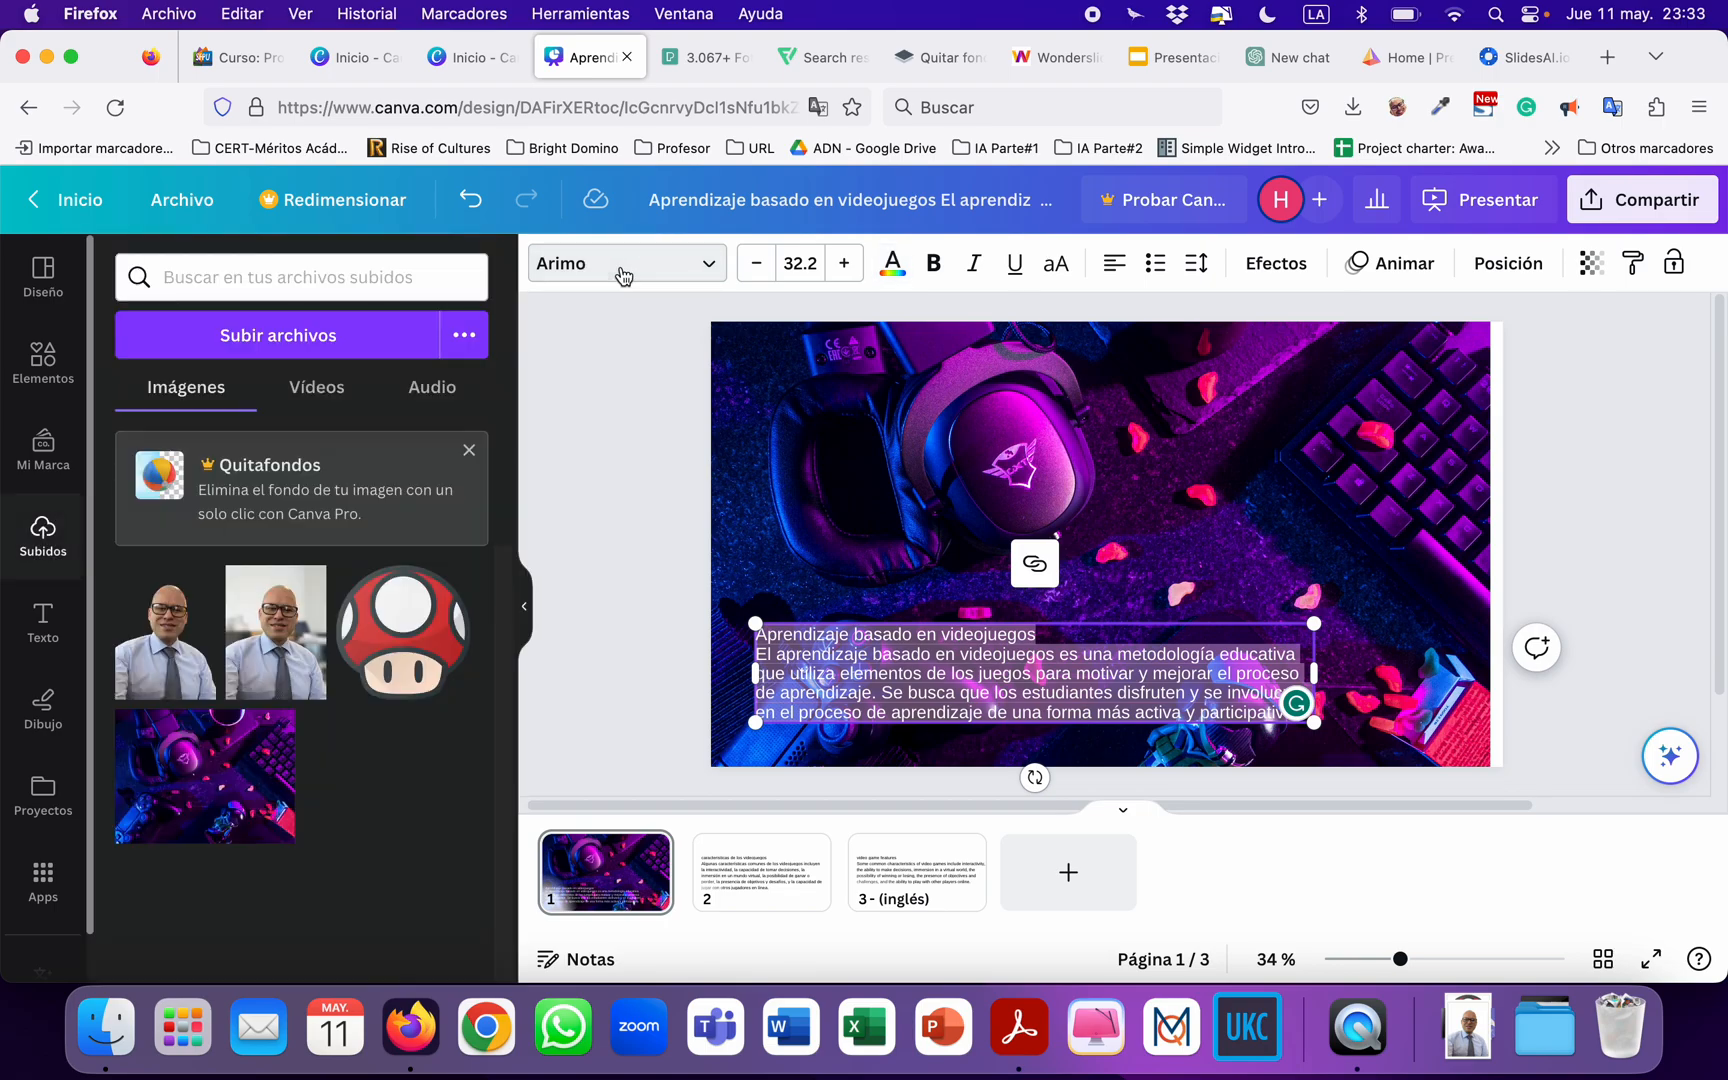
{"action": "left_click", "coordinate": [623, 276]}
{"action": "left_click", "coordinate": [328, 347]}
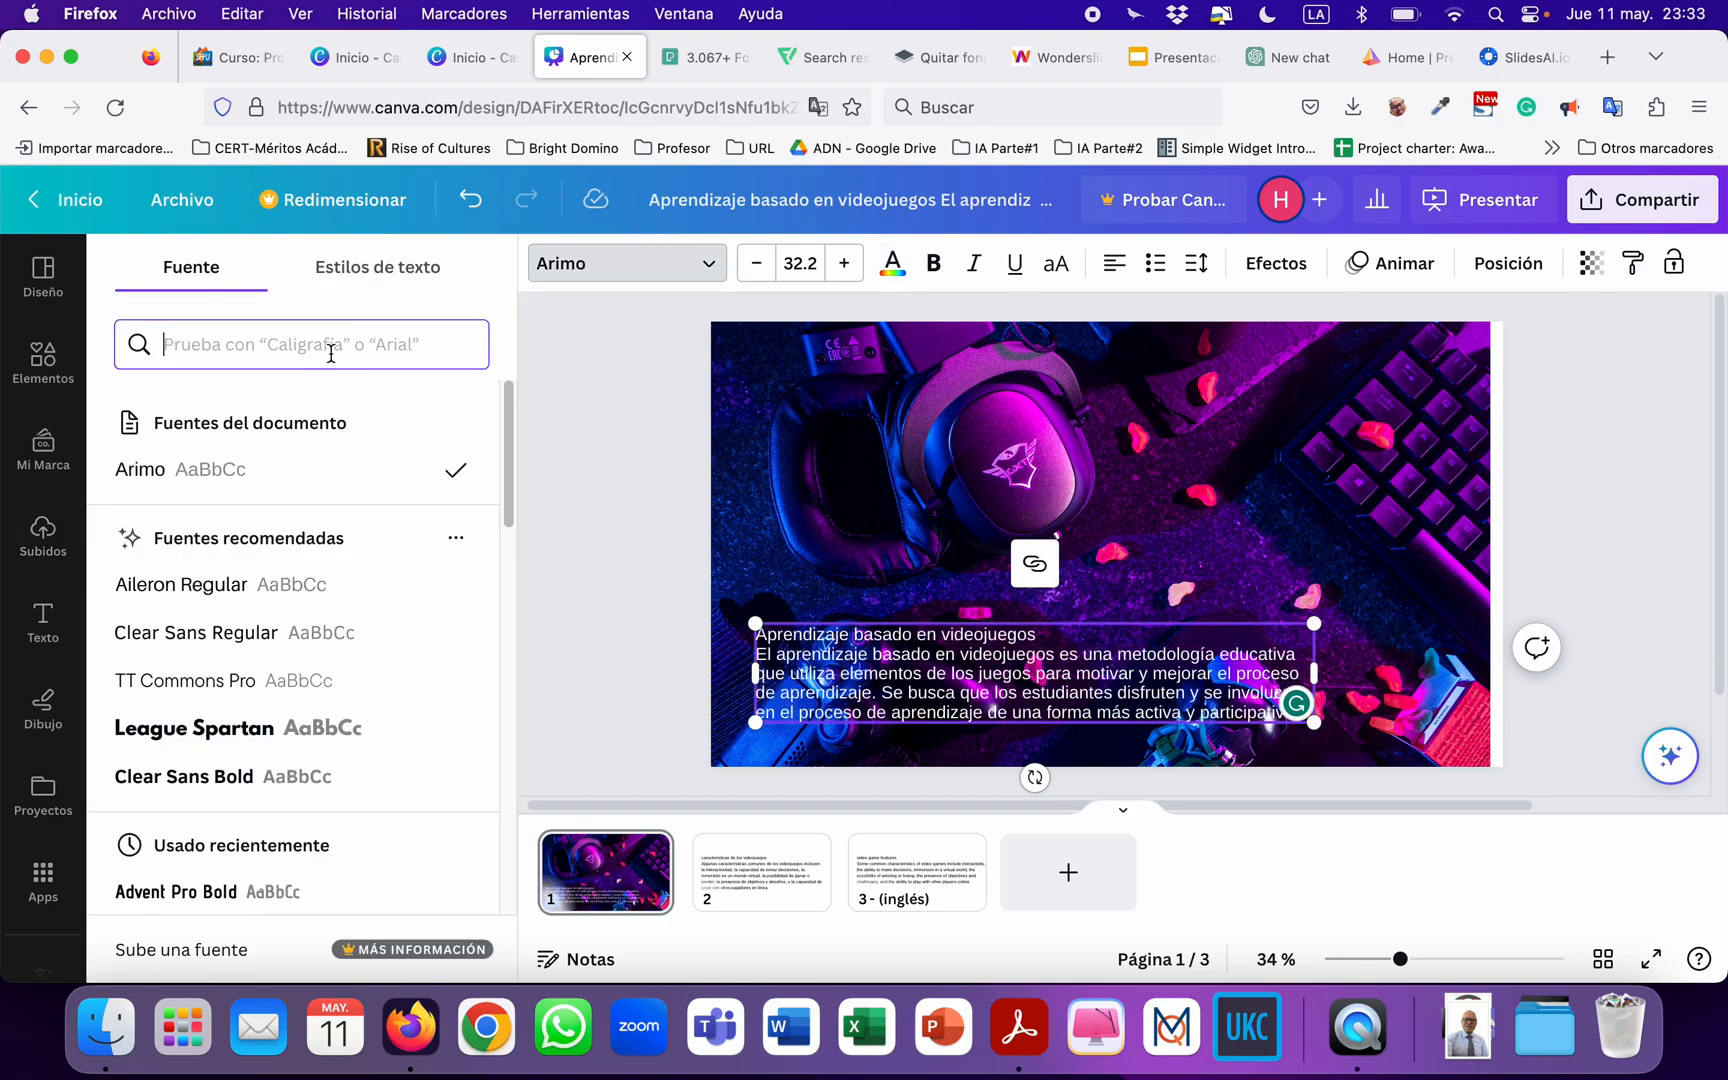
{"action": "type", "text": "pop"}
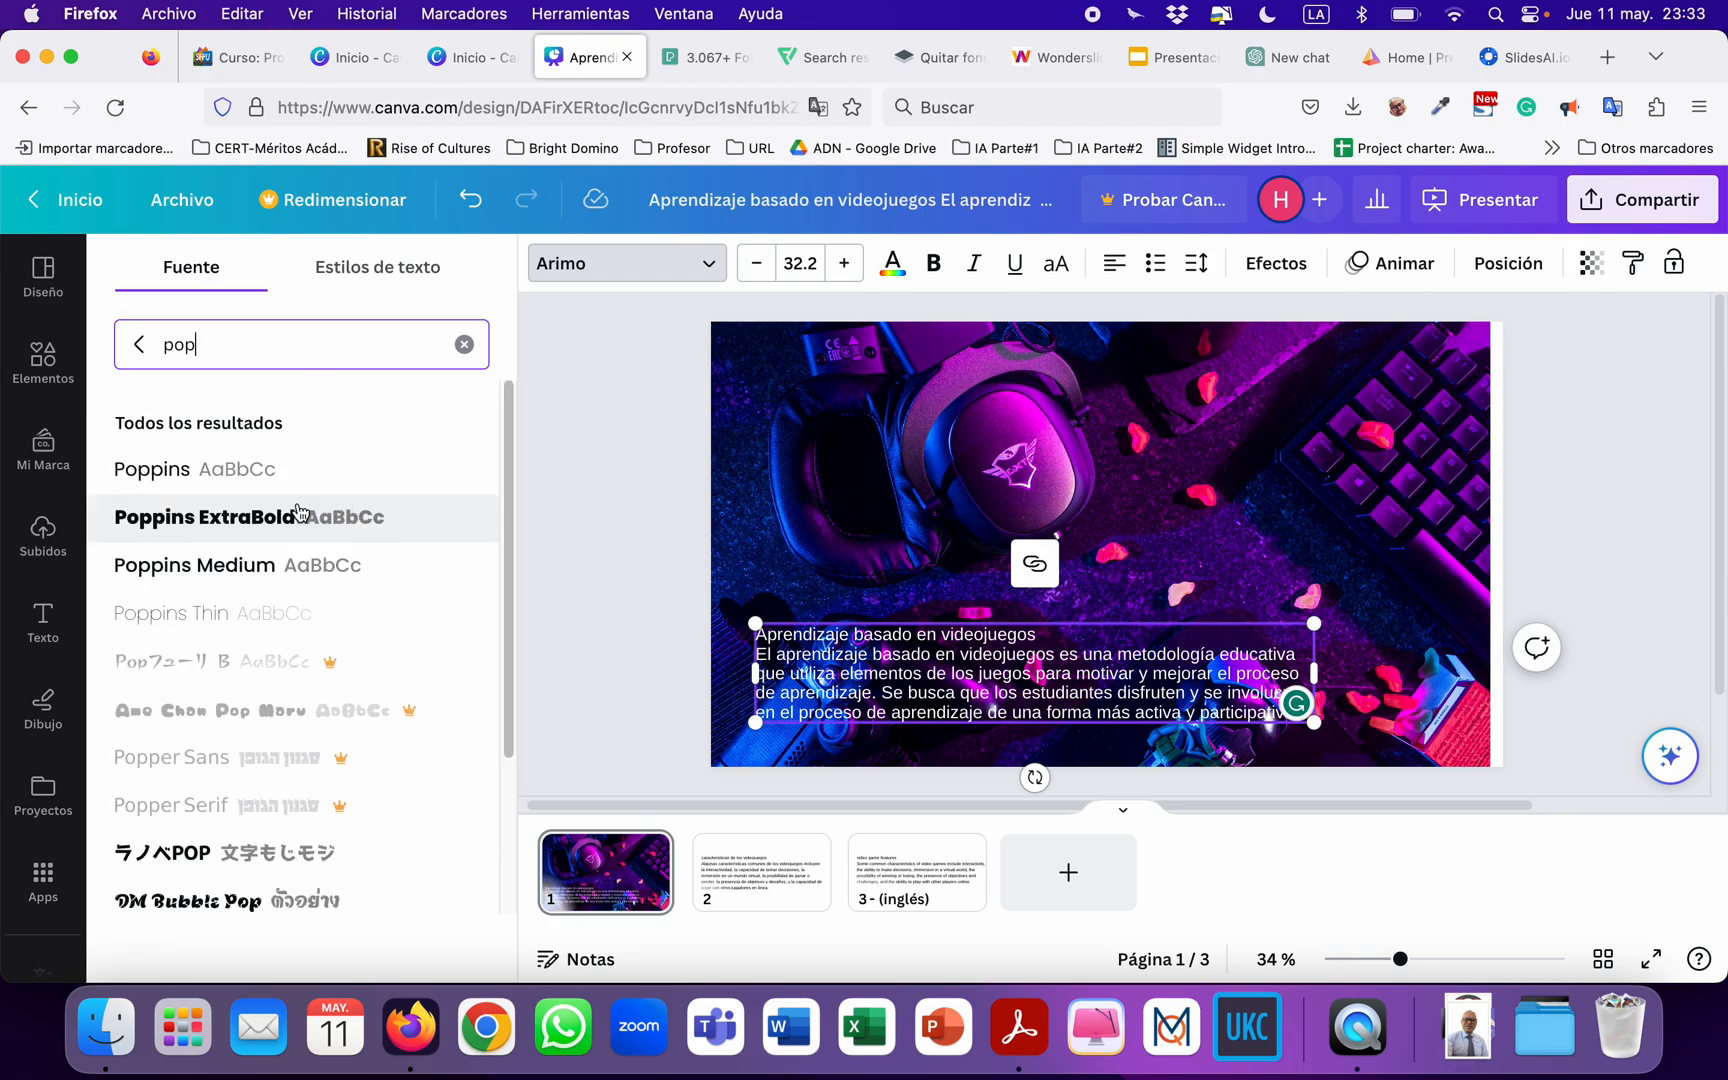
{"action": "left_click", "coordinate": [215, 472]}
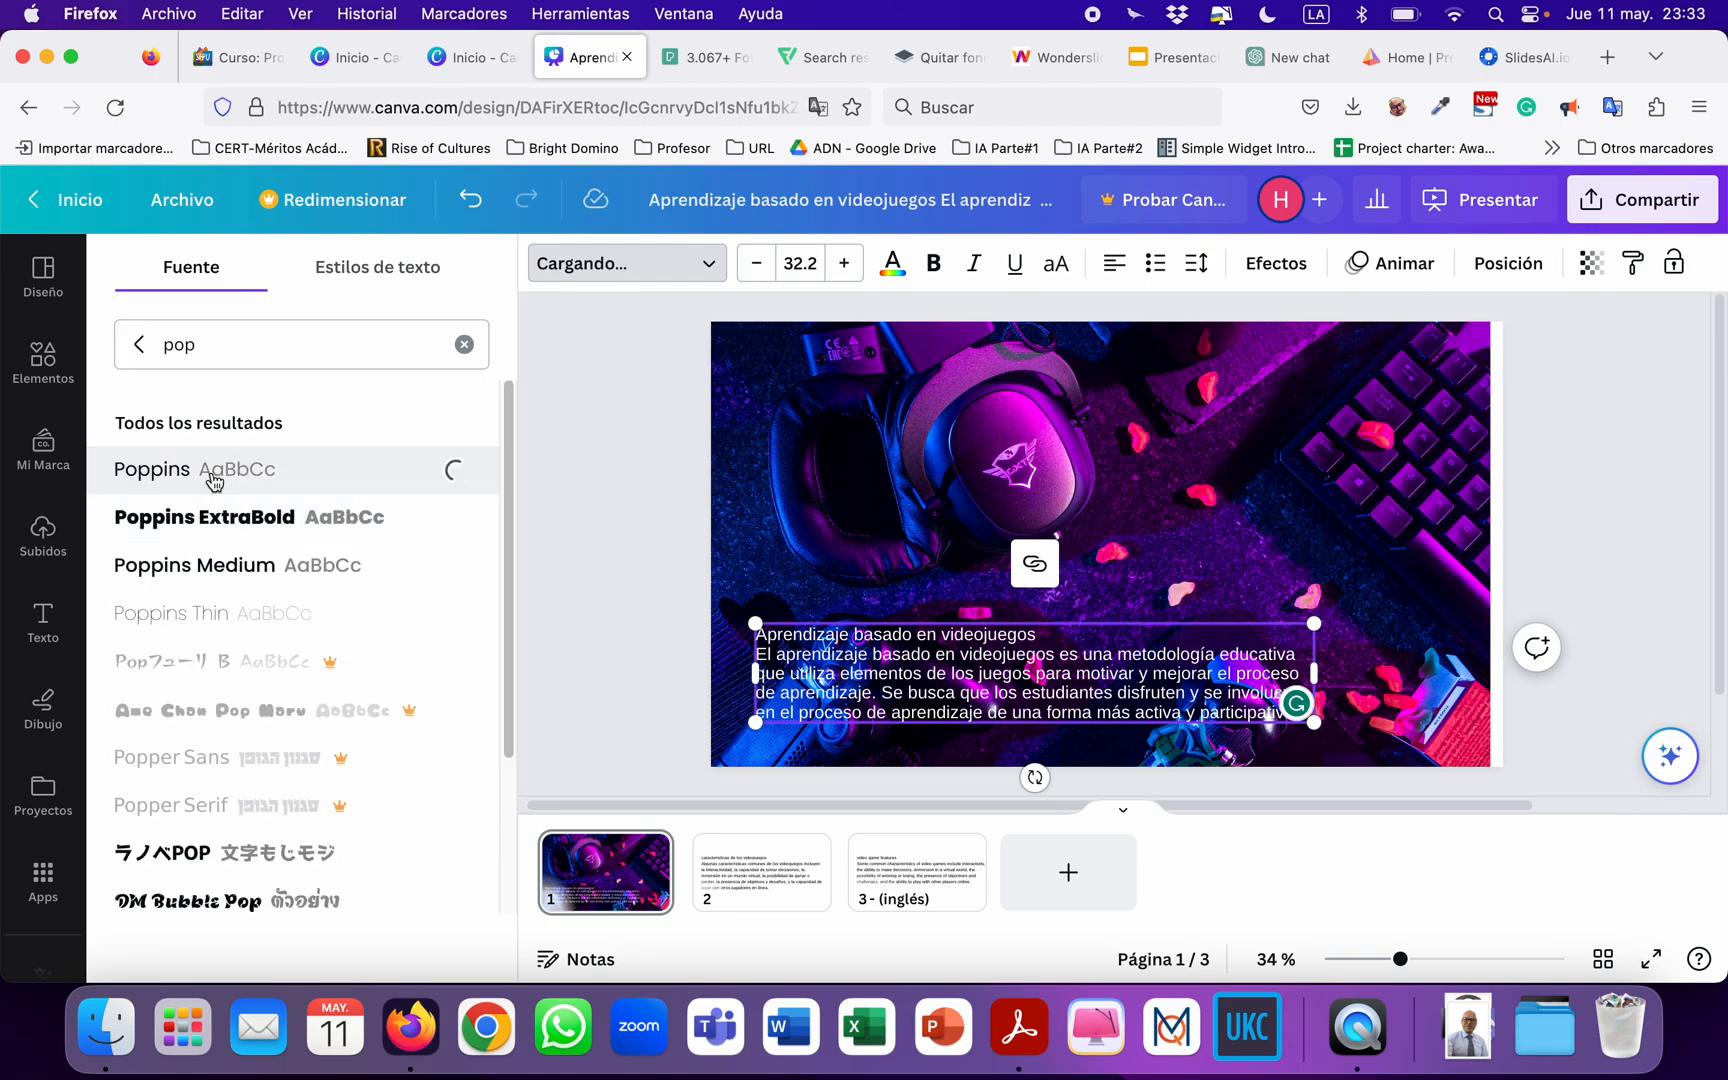
Set the Interlineado of all the text in the page 1 text box to 1.
{"action": "double_click", "coordinate": [938, 645]}
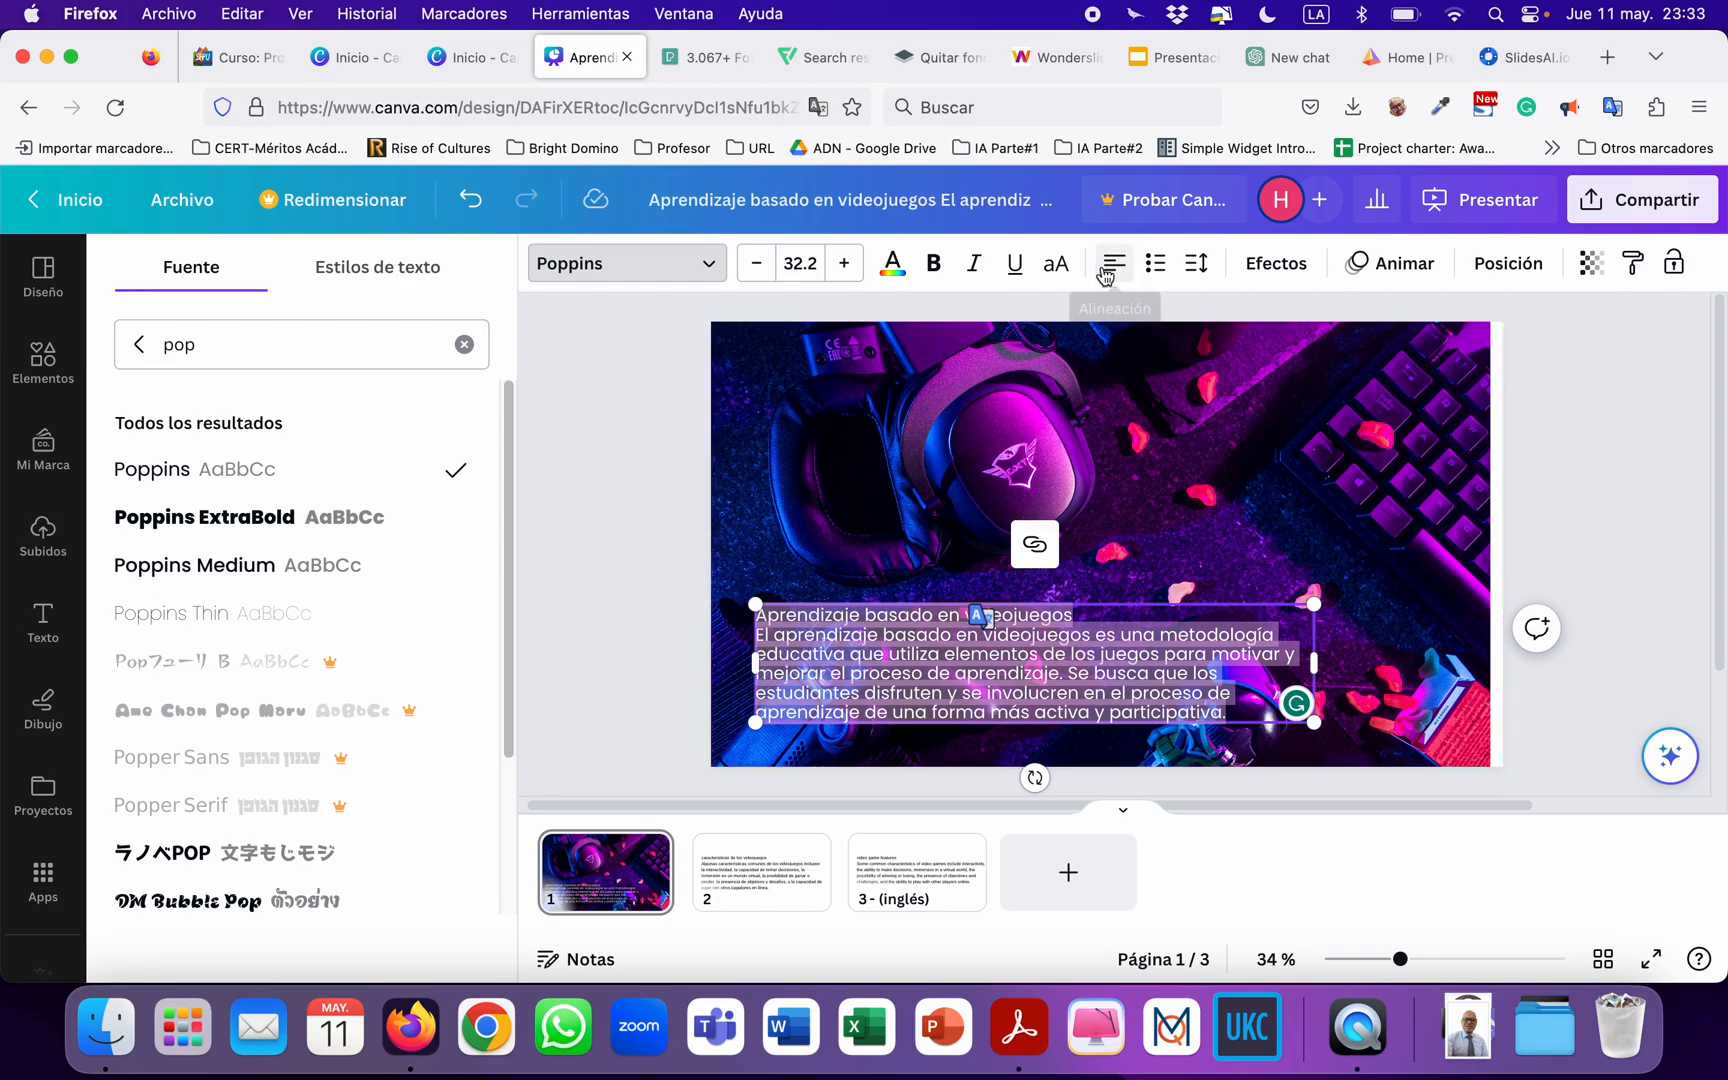
{"action": "left_click", "coordinate": [1198, 270]}
{"action": "left_click", "coordinate": [1525, 401]}
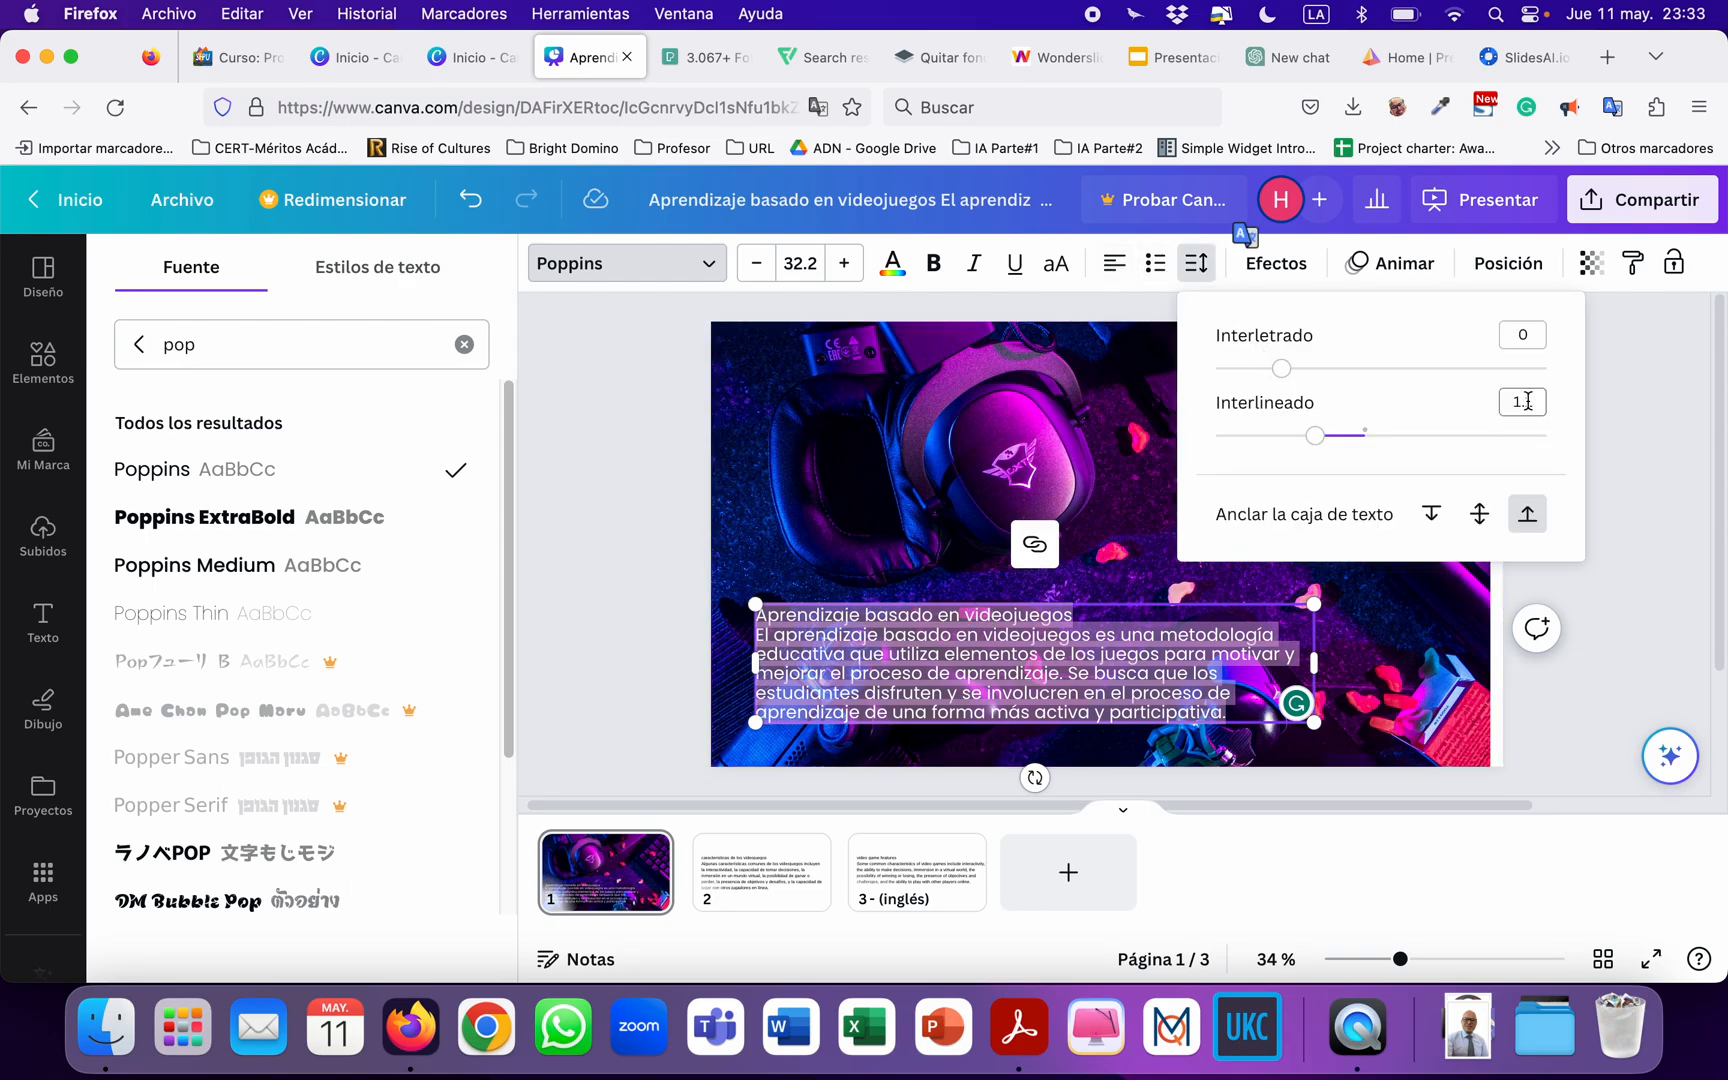
{"action": "key", "text": "Return"}
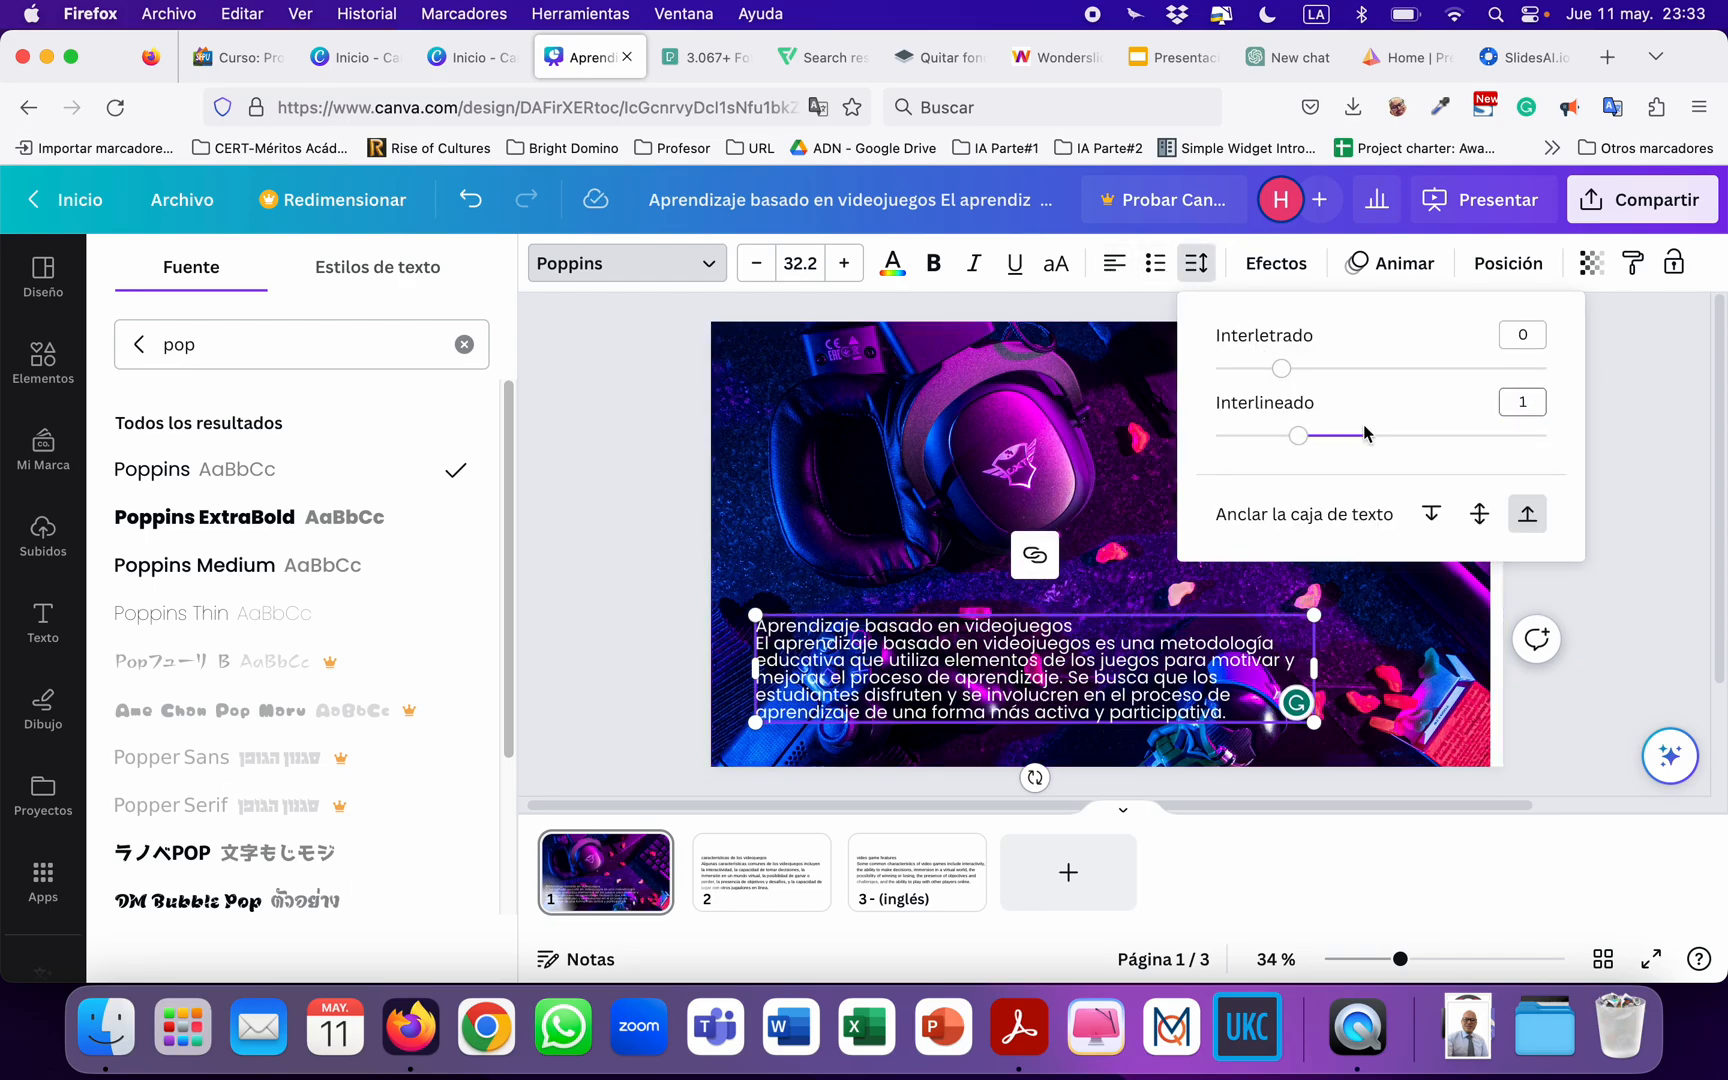
Set the title line "Aprendizaje basado en videojuegos" in Poppins ExtraBold at size 42.
{"action": "double_click", "coordinate": [970, 625]}
{"action": "left_click", "coordinate": [970, 625]}
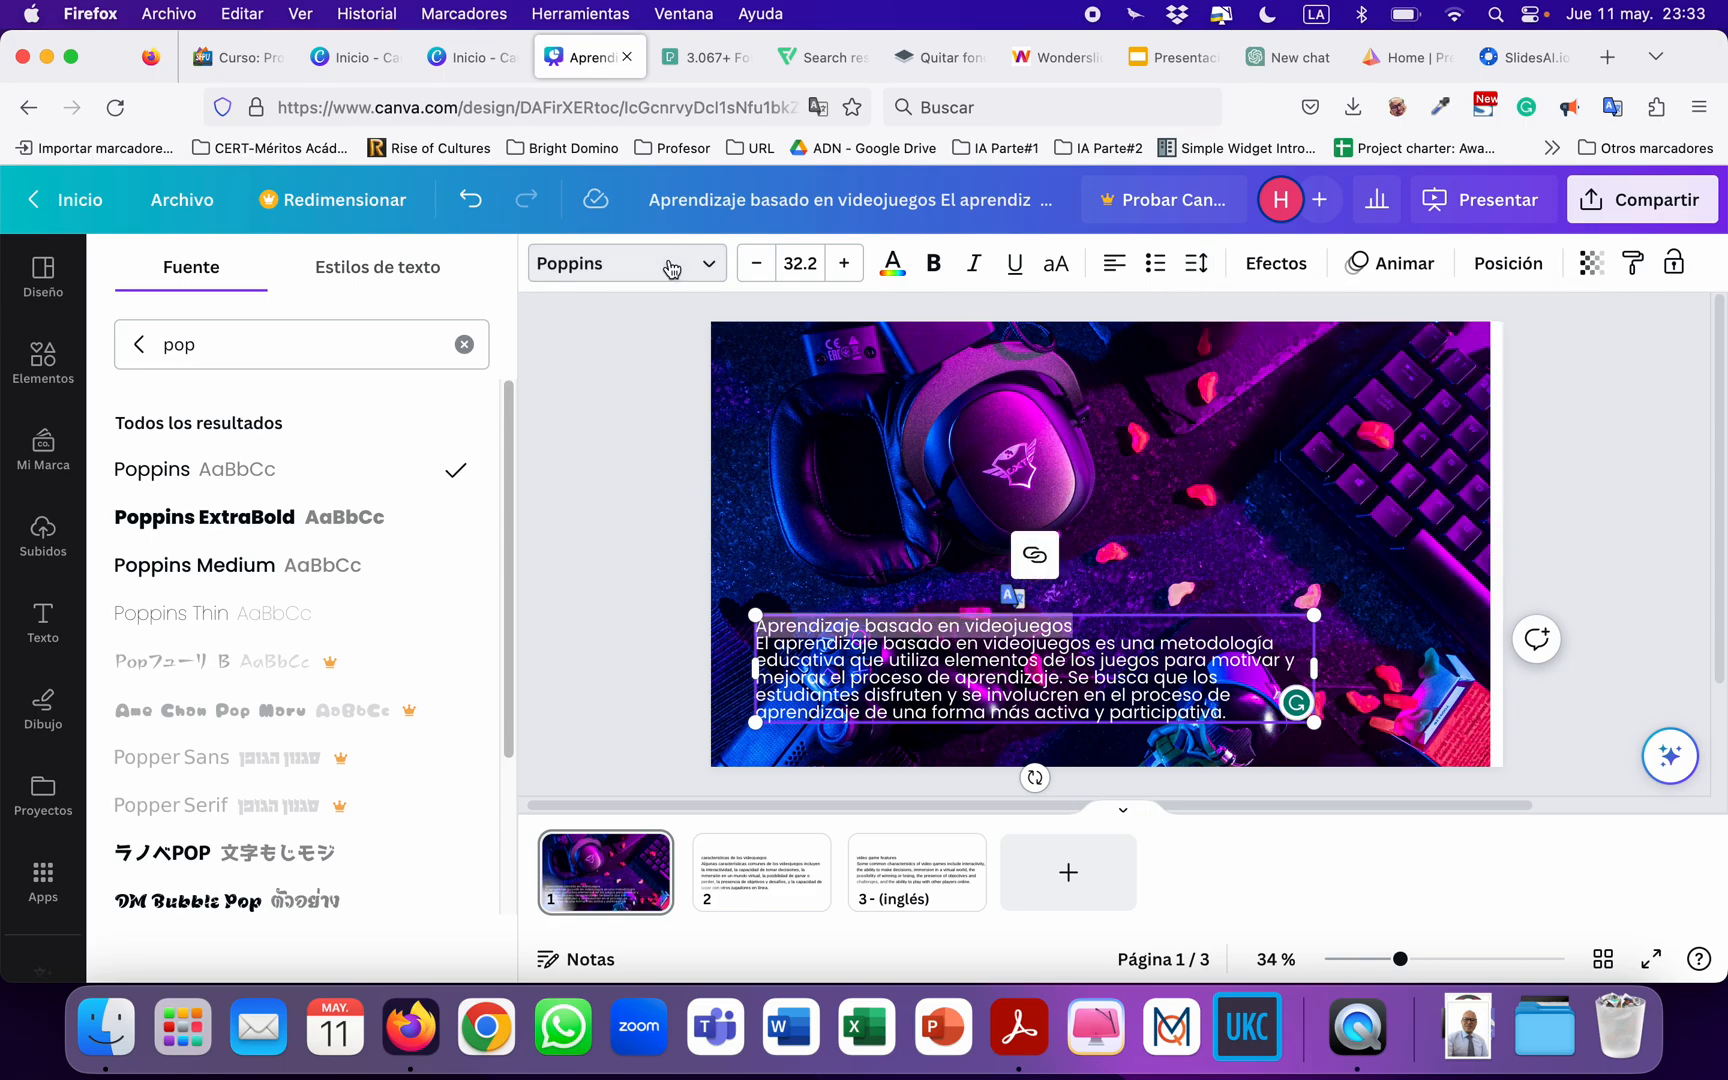
{"action": "left_click", "coordinate": [258, 516]}
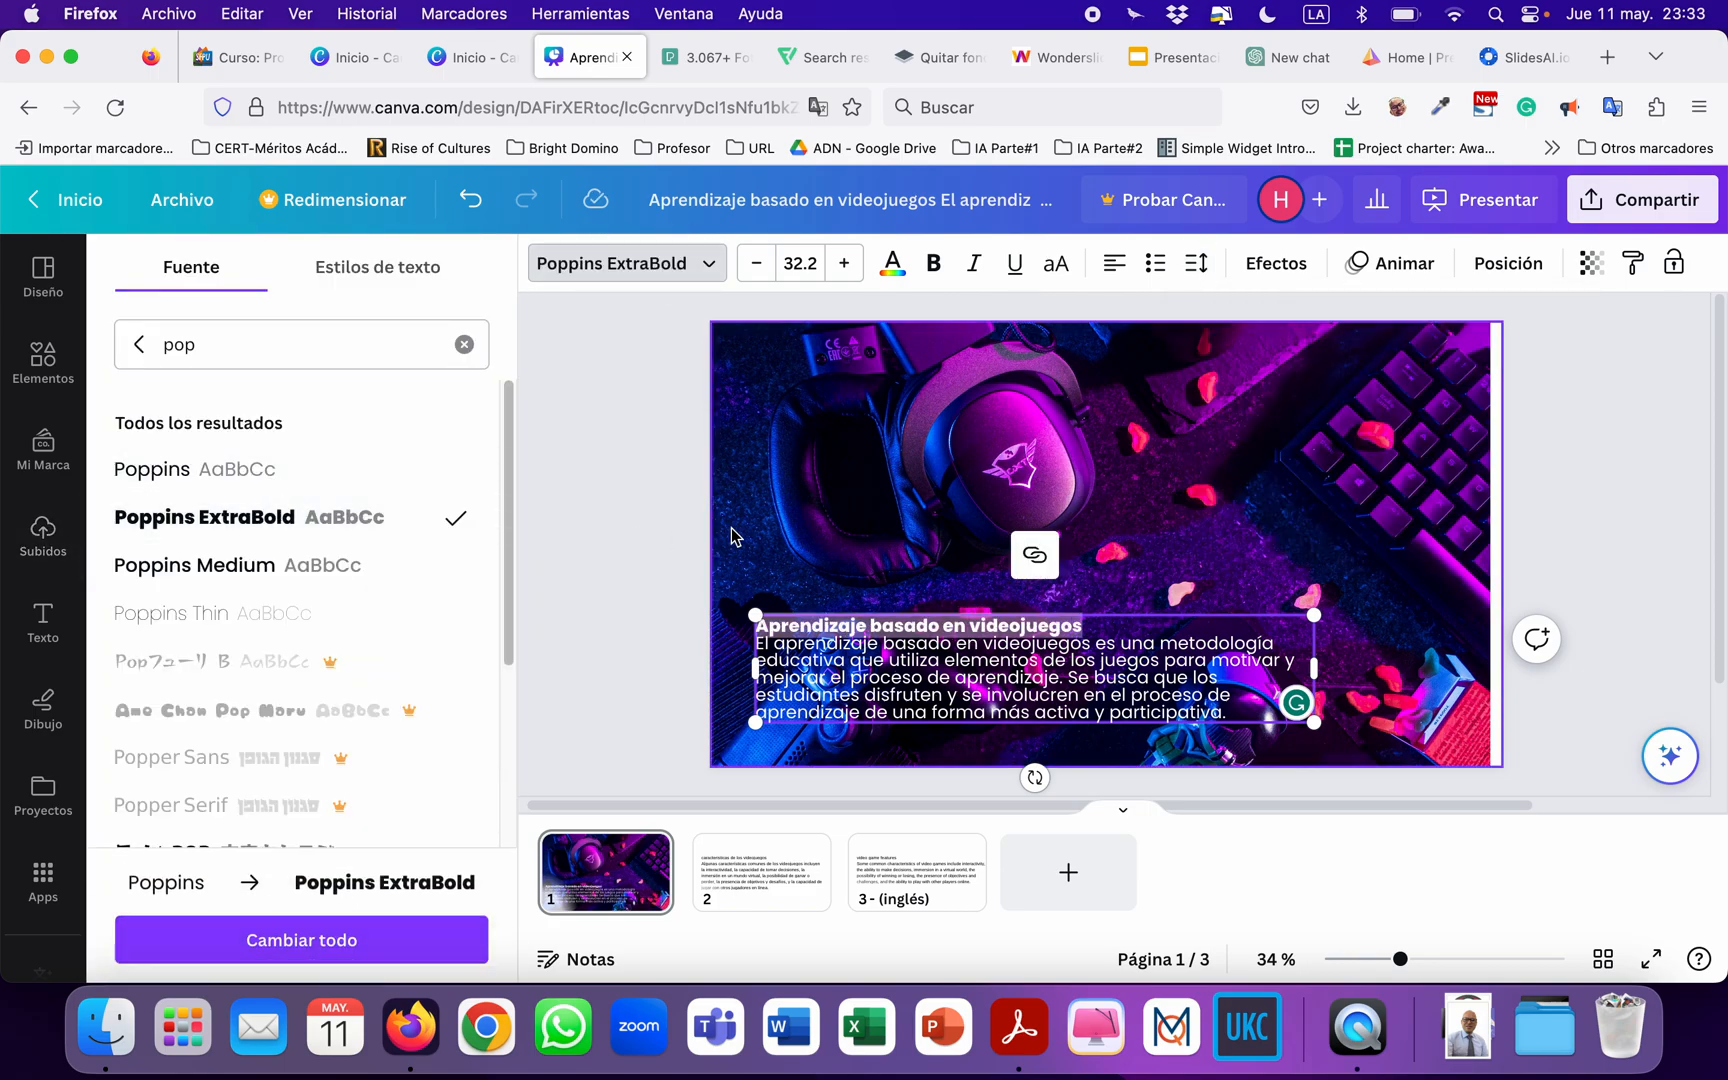
{"action": "left_click", "coordinate": [800, 263]}
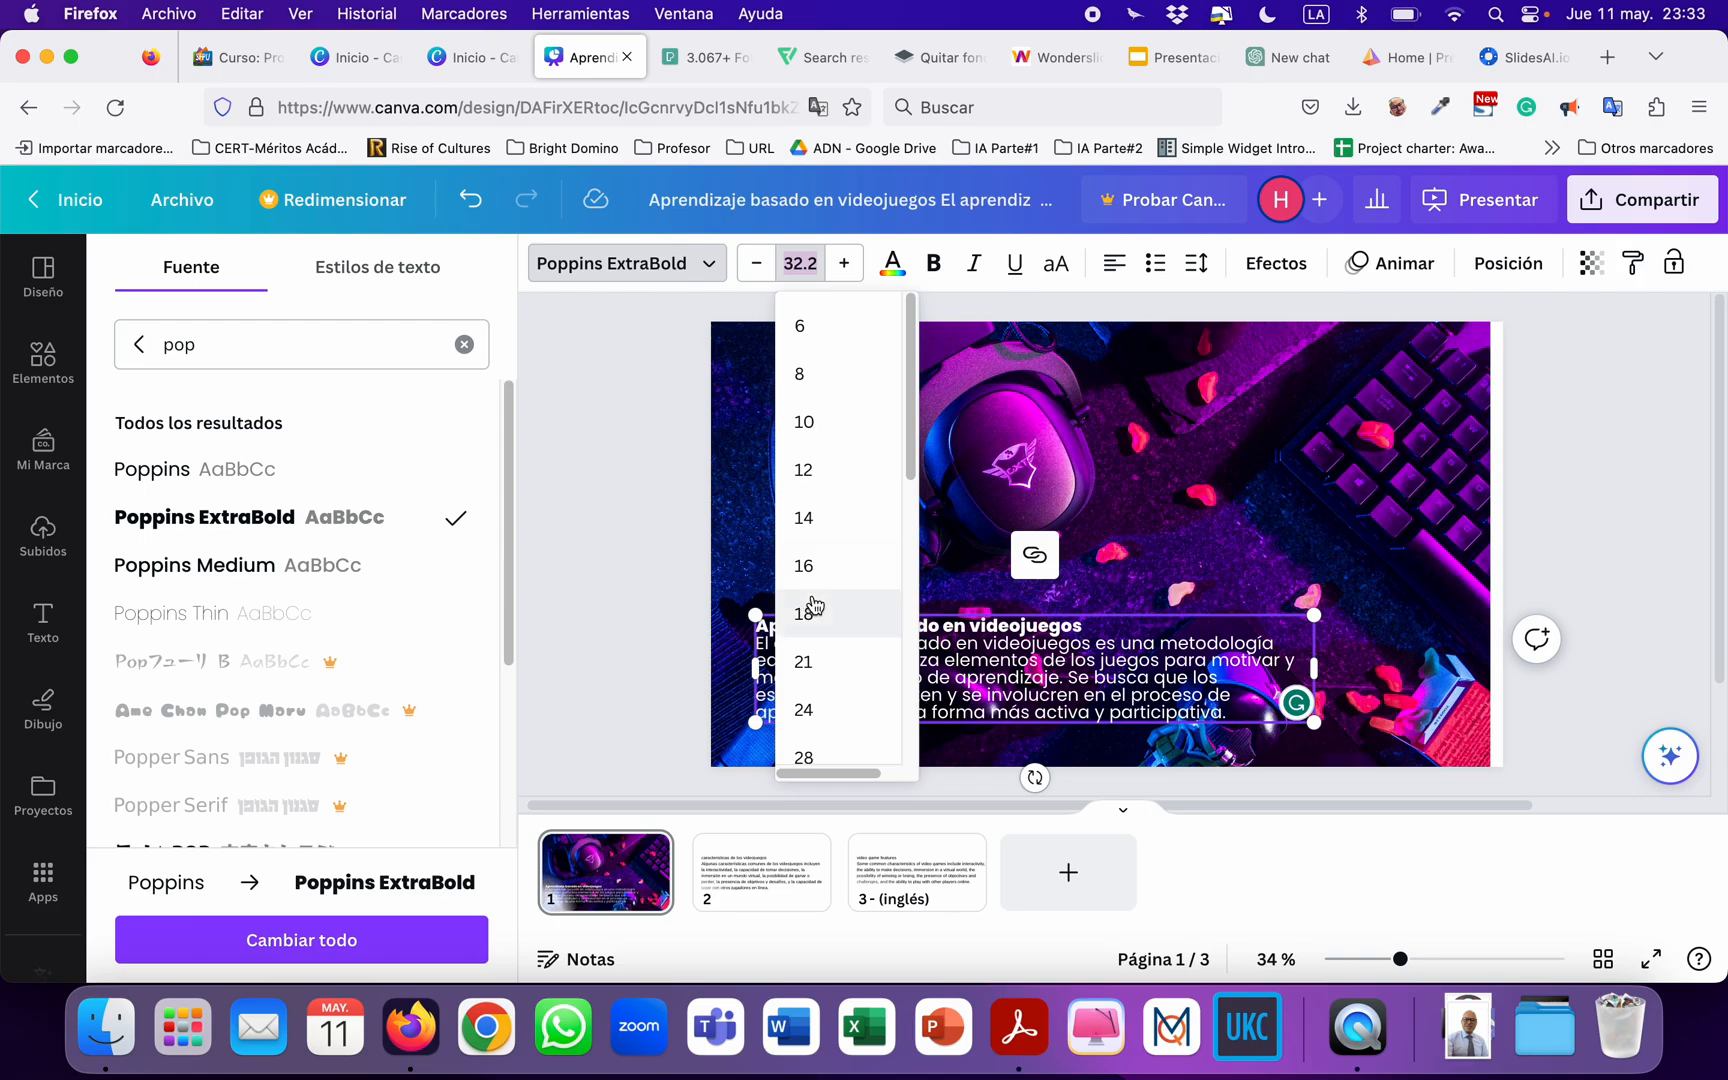
{"action": "scroll", "coordinate": [815, 630], "scroll_direction": "down", "scroll_amount": 3}
{"action": "left_click", "coordinate": [825, 689]}
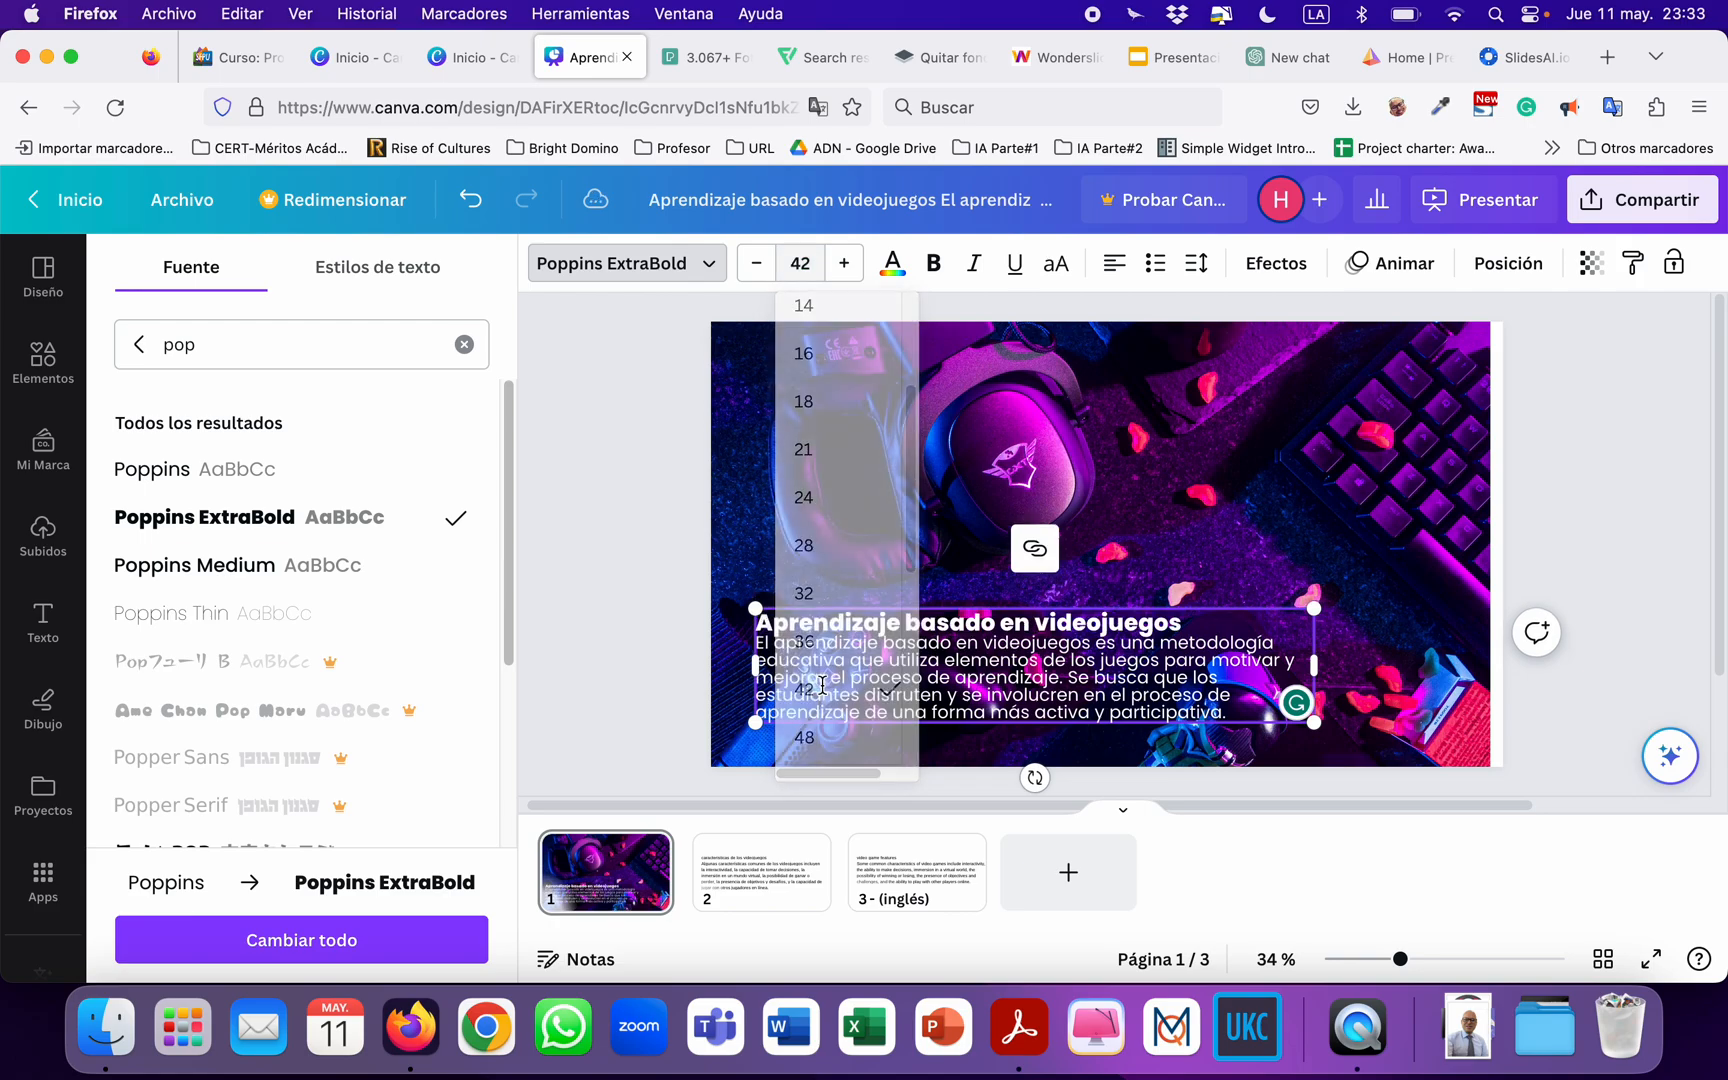
Set the paragraph below the title on page 1 to font size 24.
{"action": "left_click", "coordinate": [866, 660]}
{"action": "triple_click", "coordinate": [866, 660]}
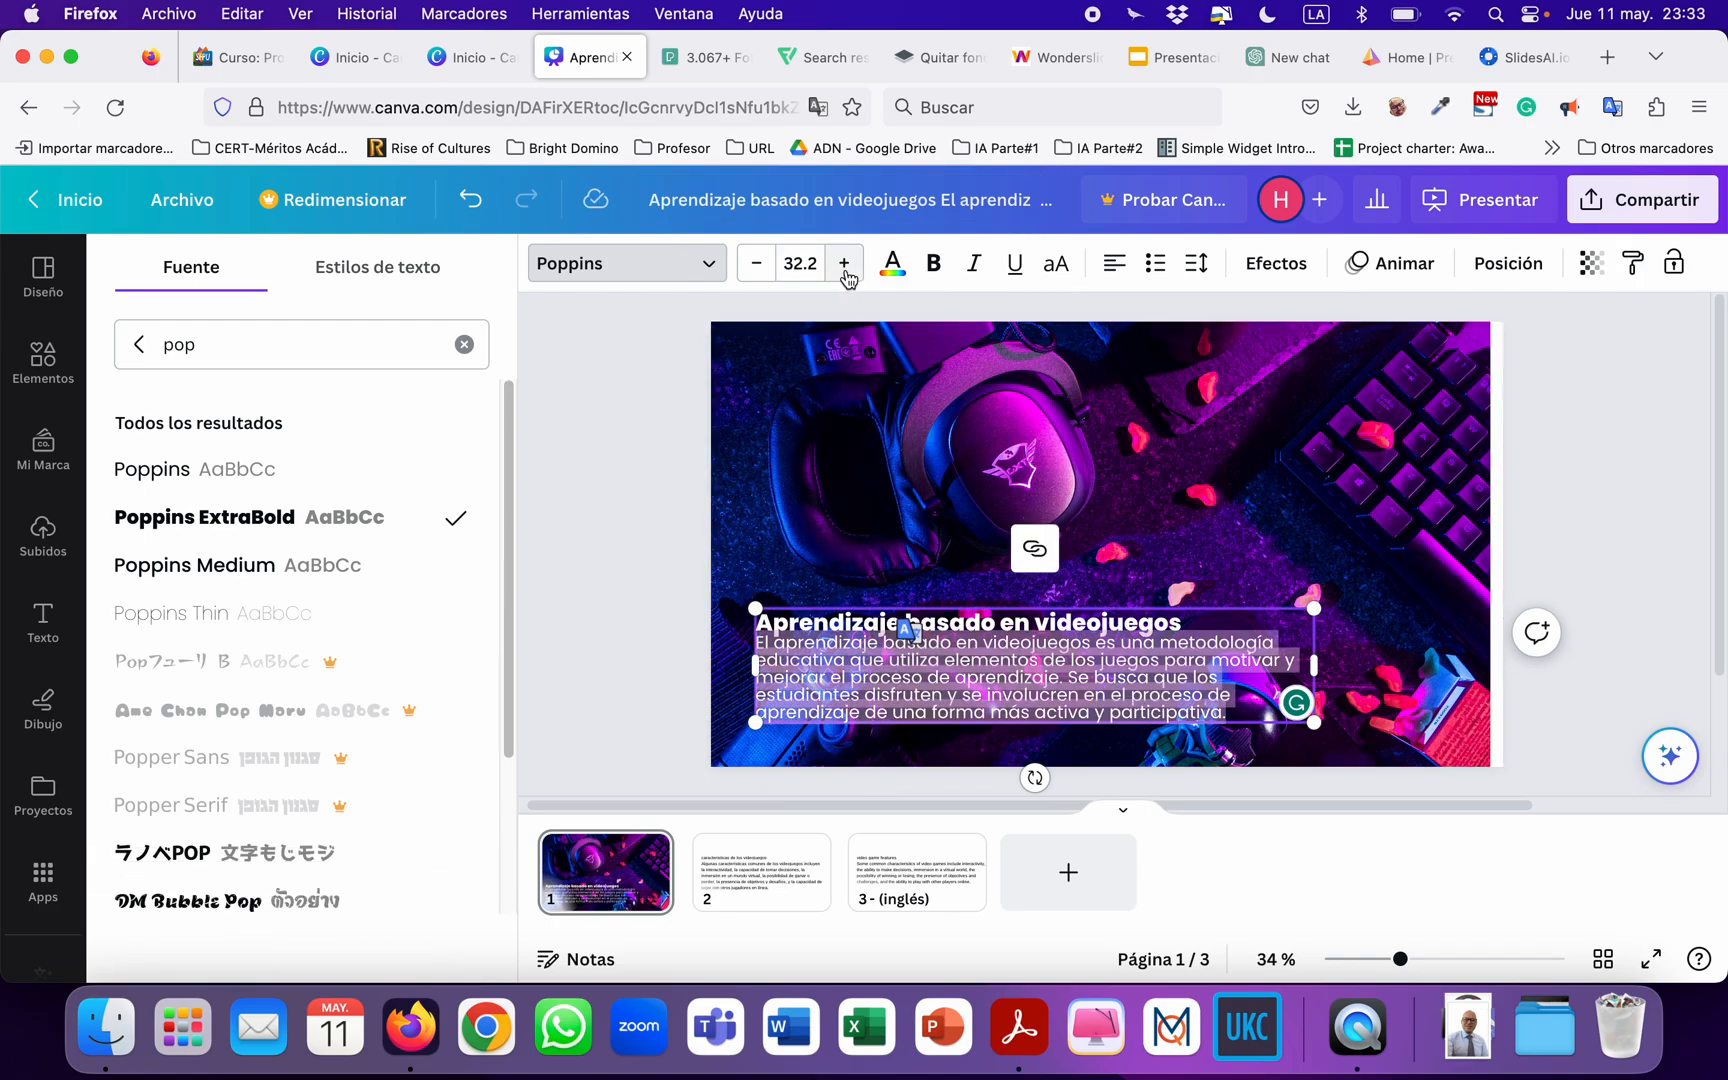
{"action": "left_click", "coordinate": [802, 264]}
{"action": "left_click", "coordinate": [820, 665]}
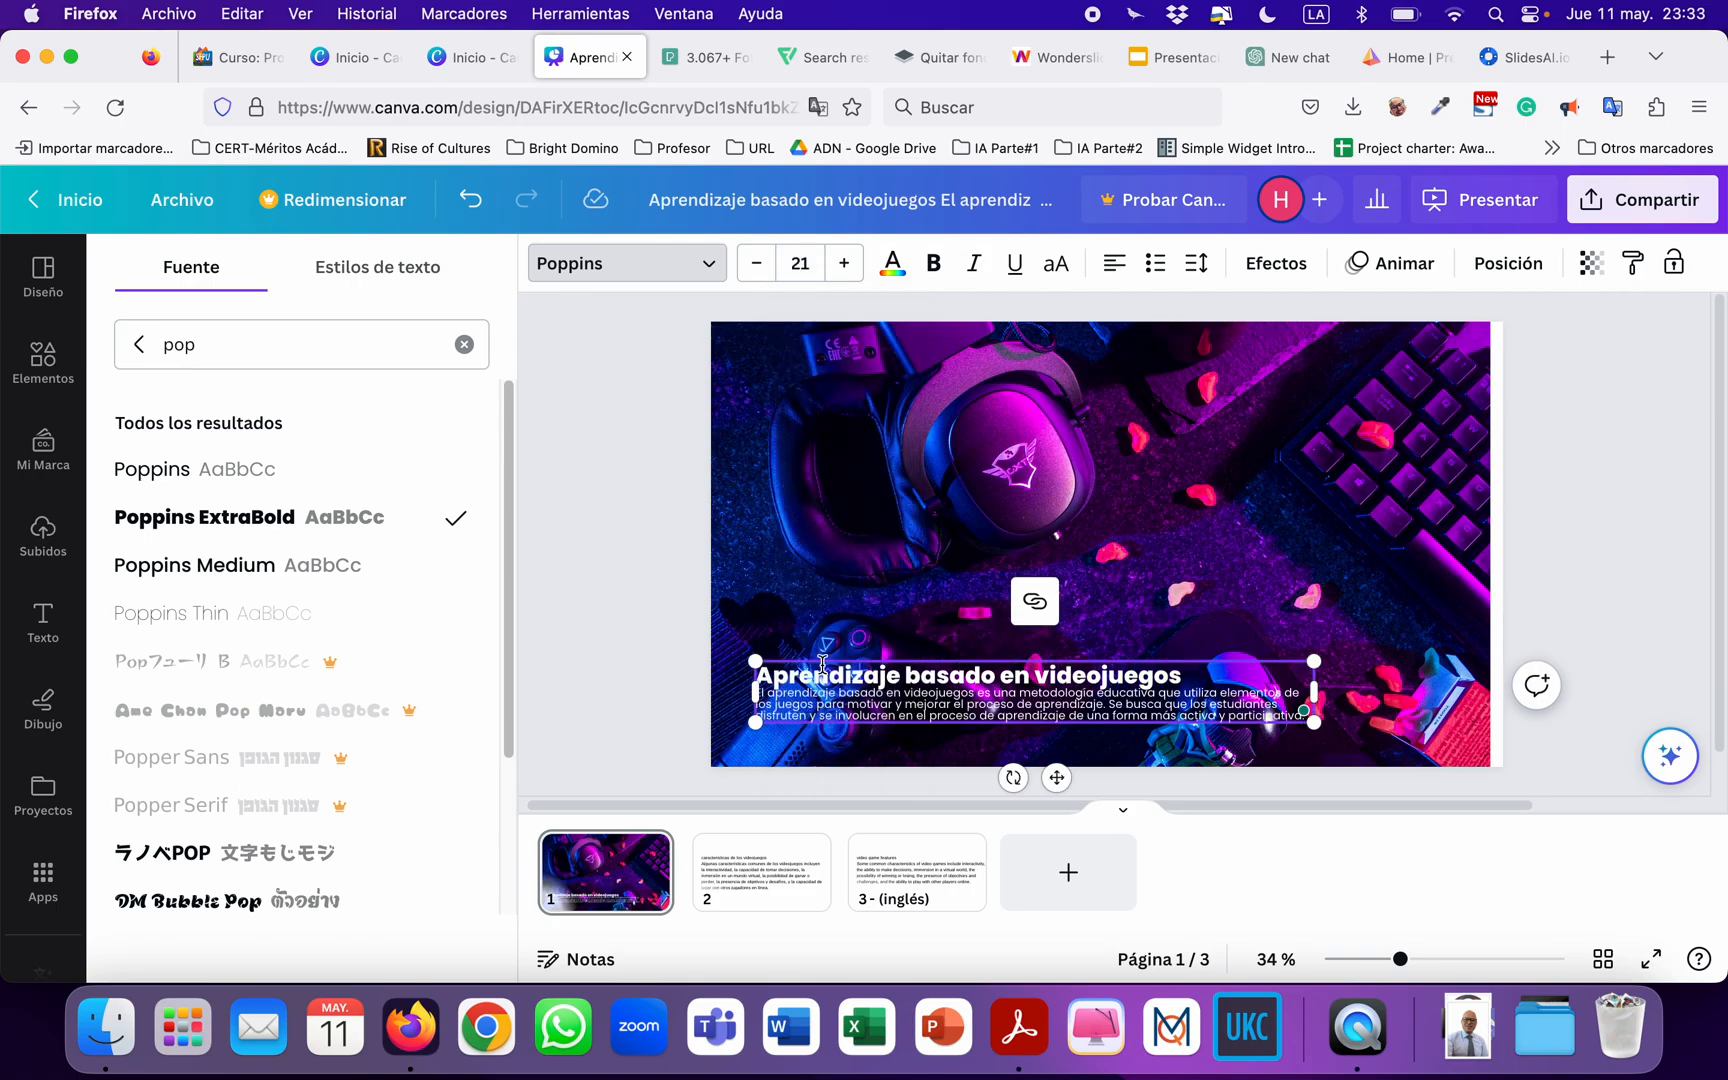
{"action": "left_click", "coordinate": [844, 264]}
{"action": "left_click", "coordinate": [844, 264]}
{"action": "left_click", "coordinate": [844, 264]}
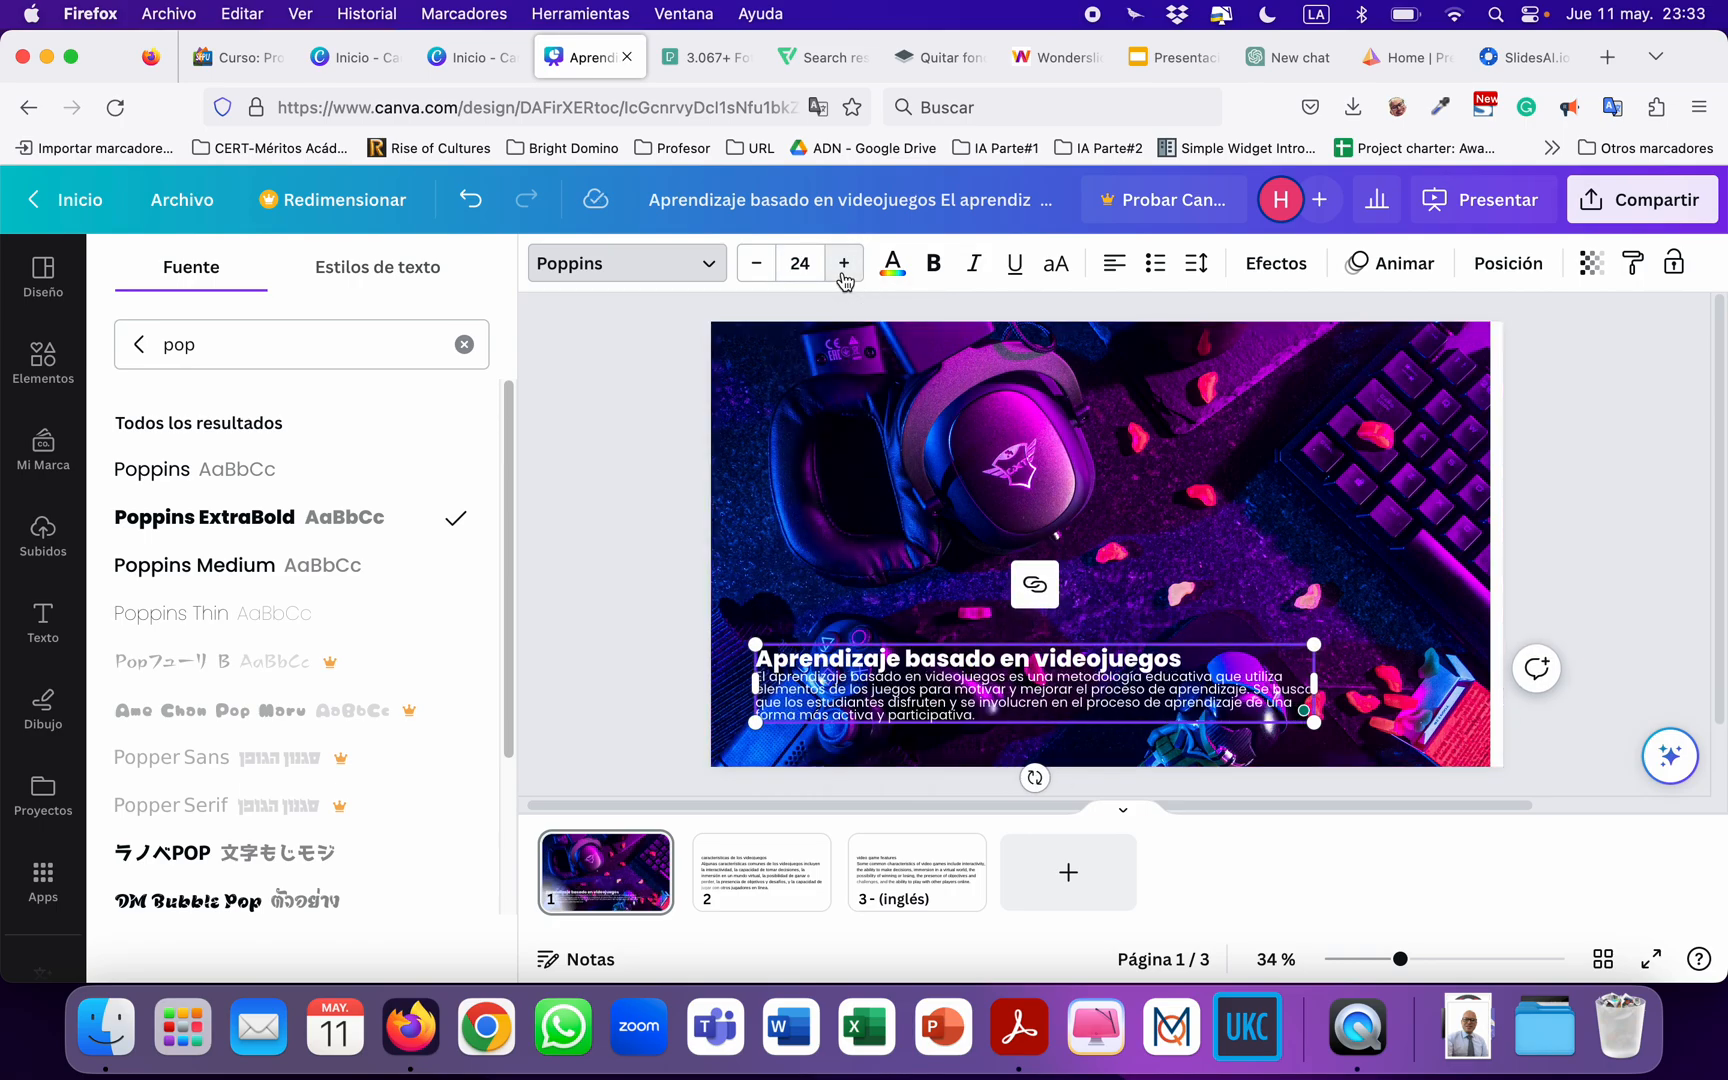
{"action": "left_click", "coordinate": [844, 264]}
{"action": "left_click", "coordinate": [758, 267]}
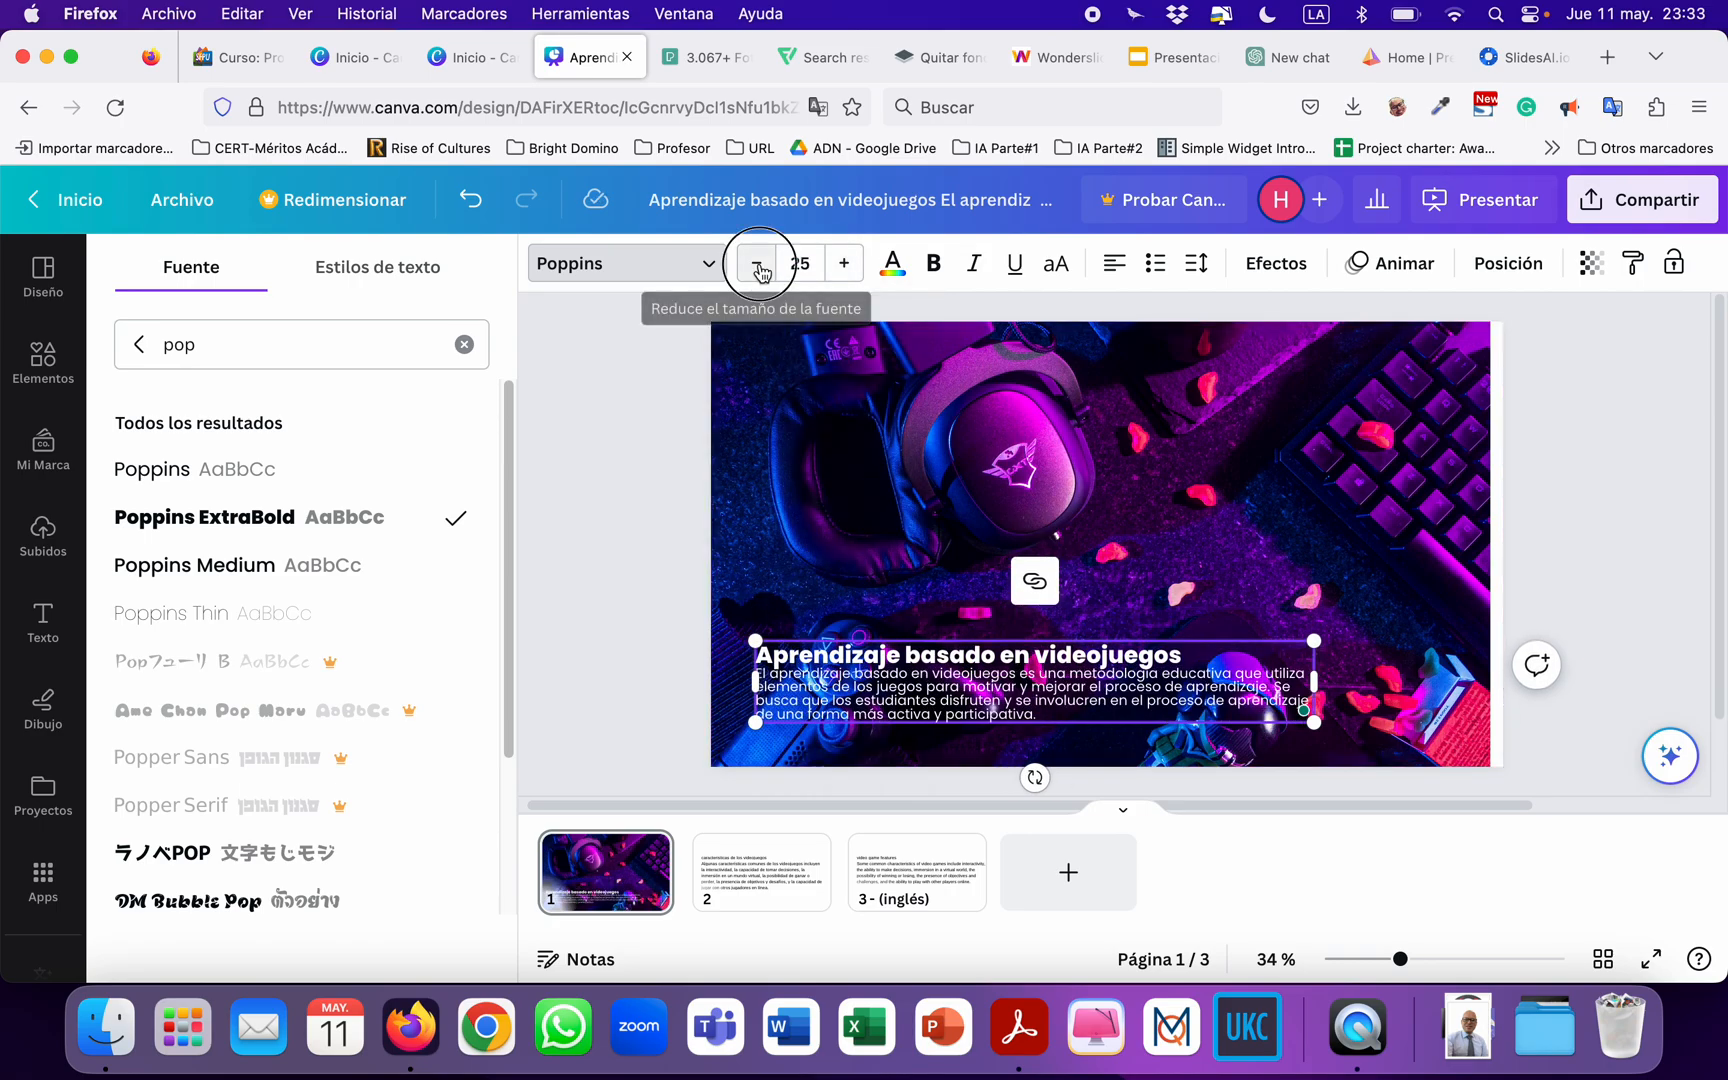
{"action": "left_click", "coordinate": [594, 488]}
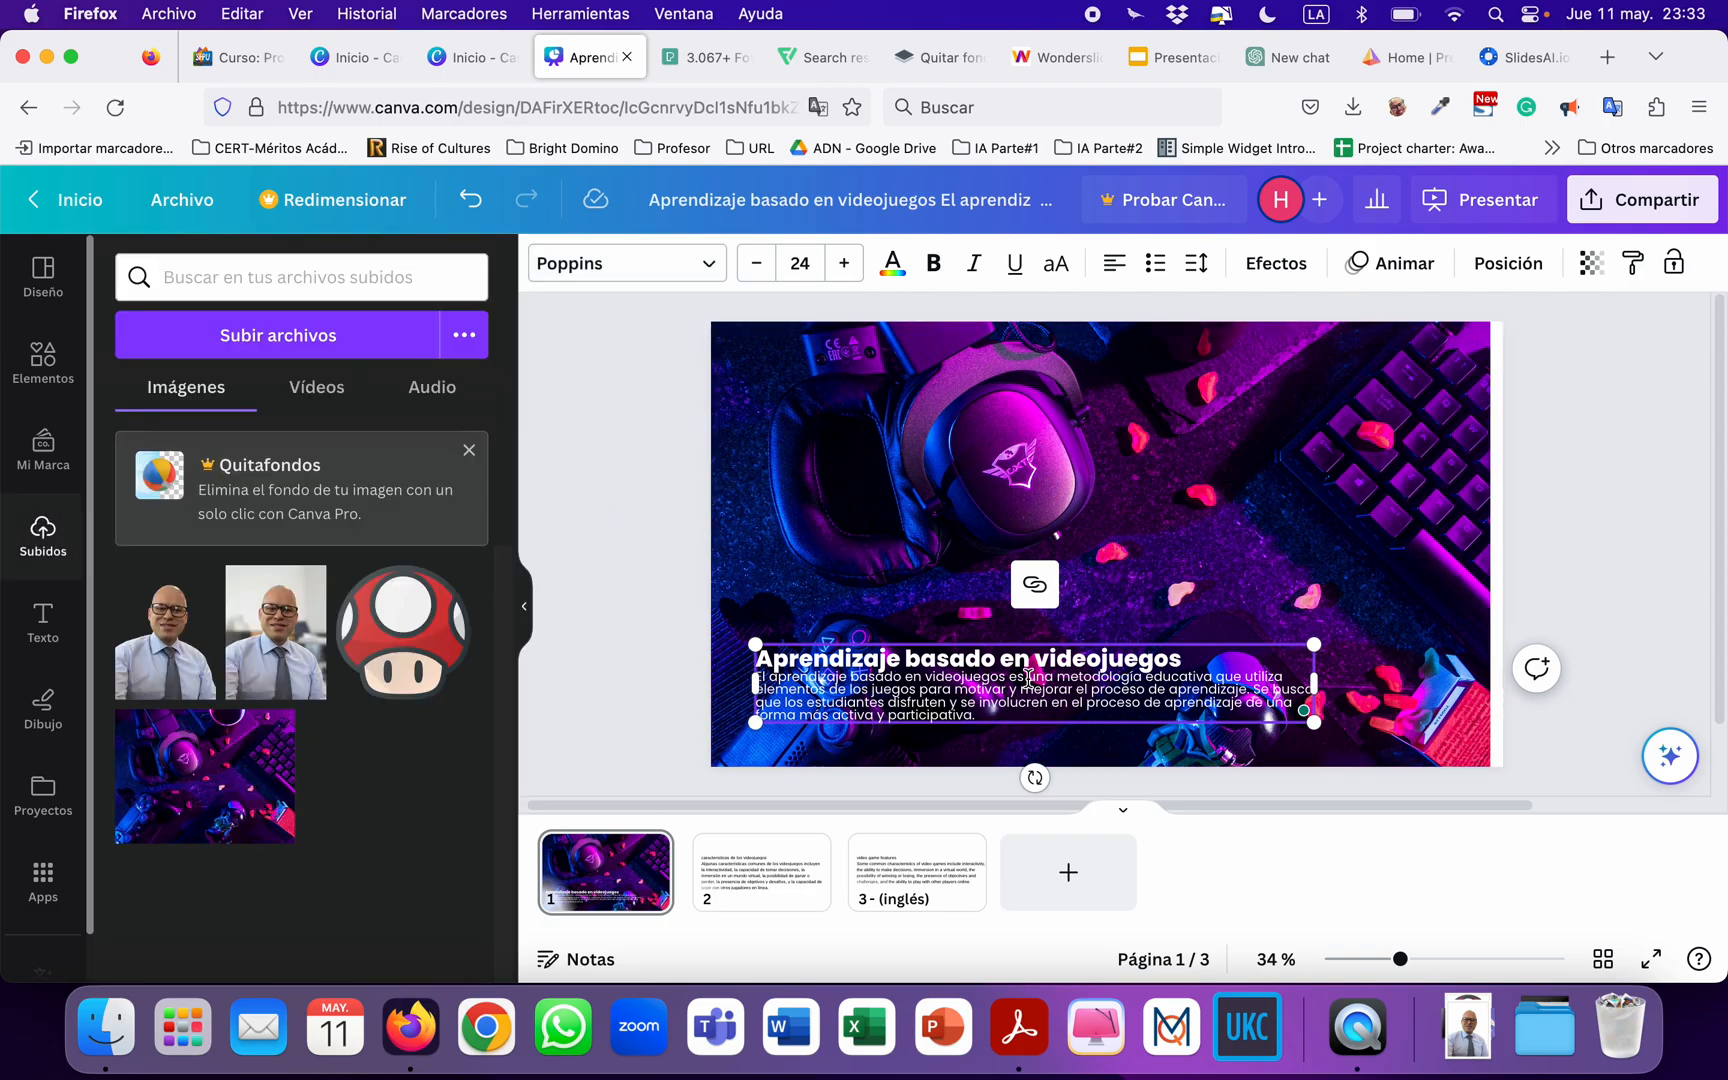
{"action": "left_click", "coordinate": [645, 570]}
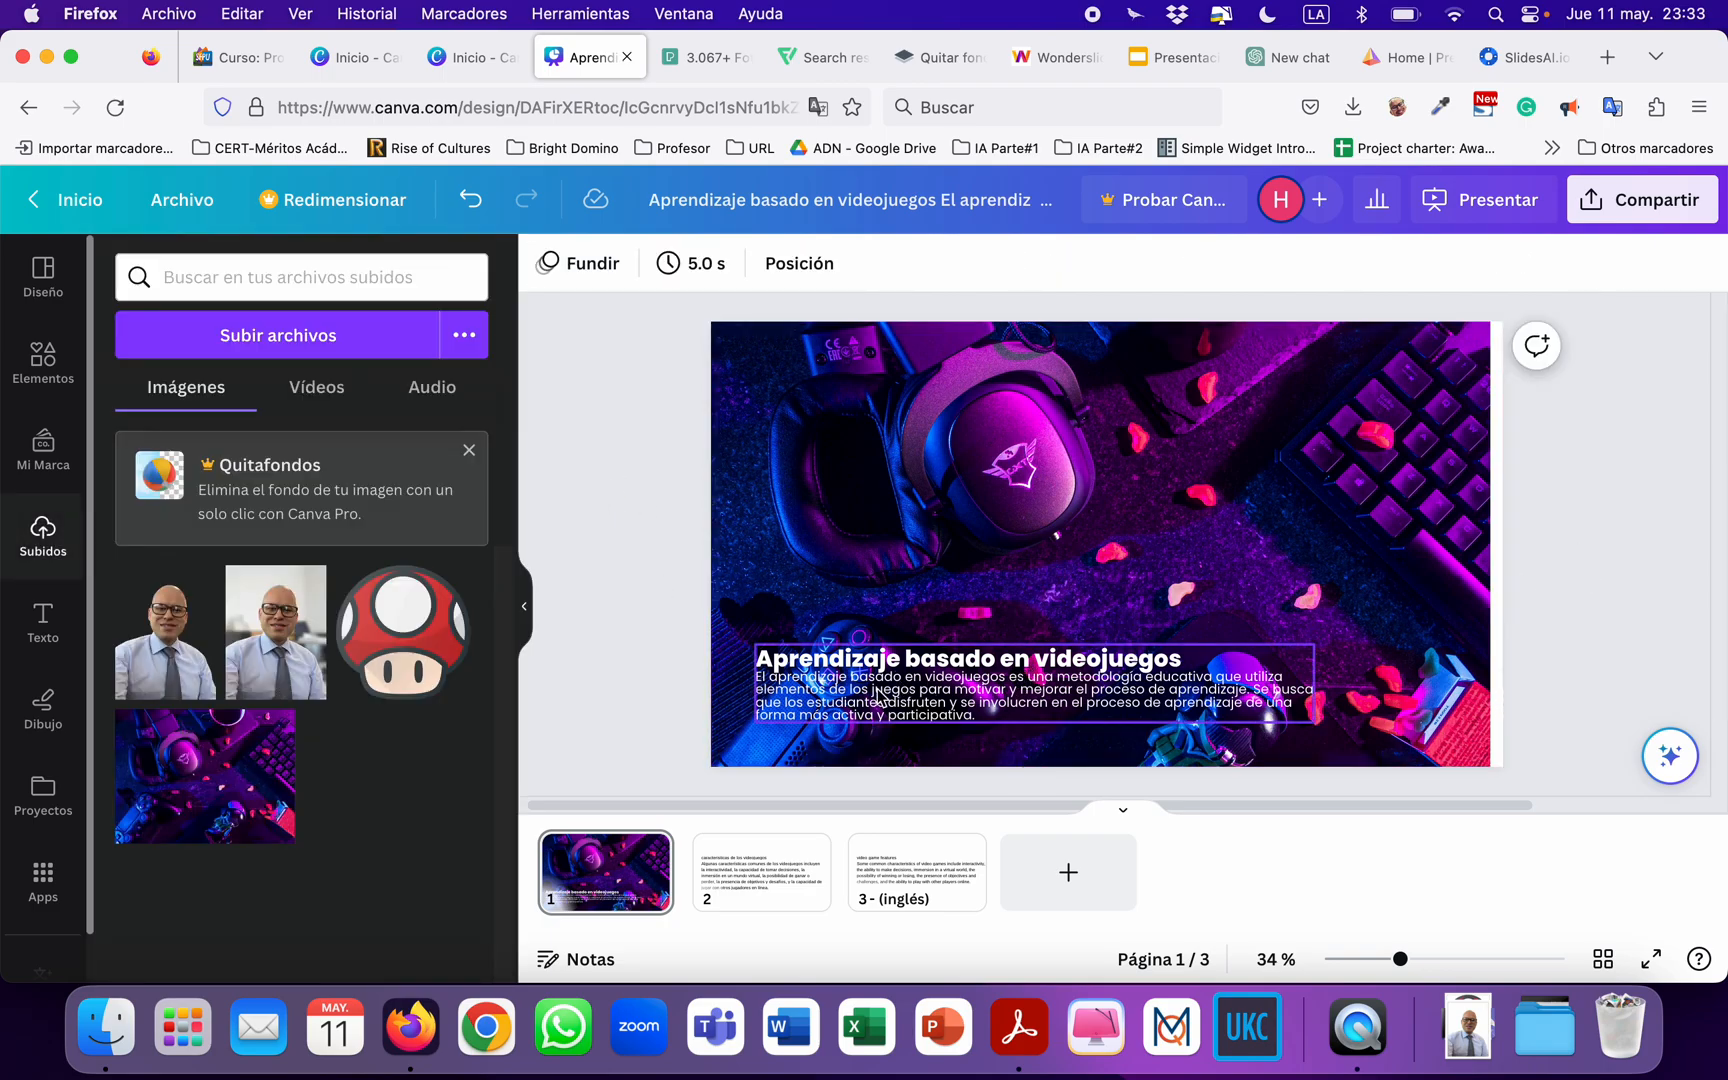
{"action": "left_click_drag", "start_coordinate": [883, 692], "coordinate": [875, 685]}
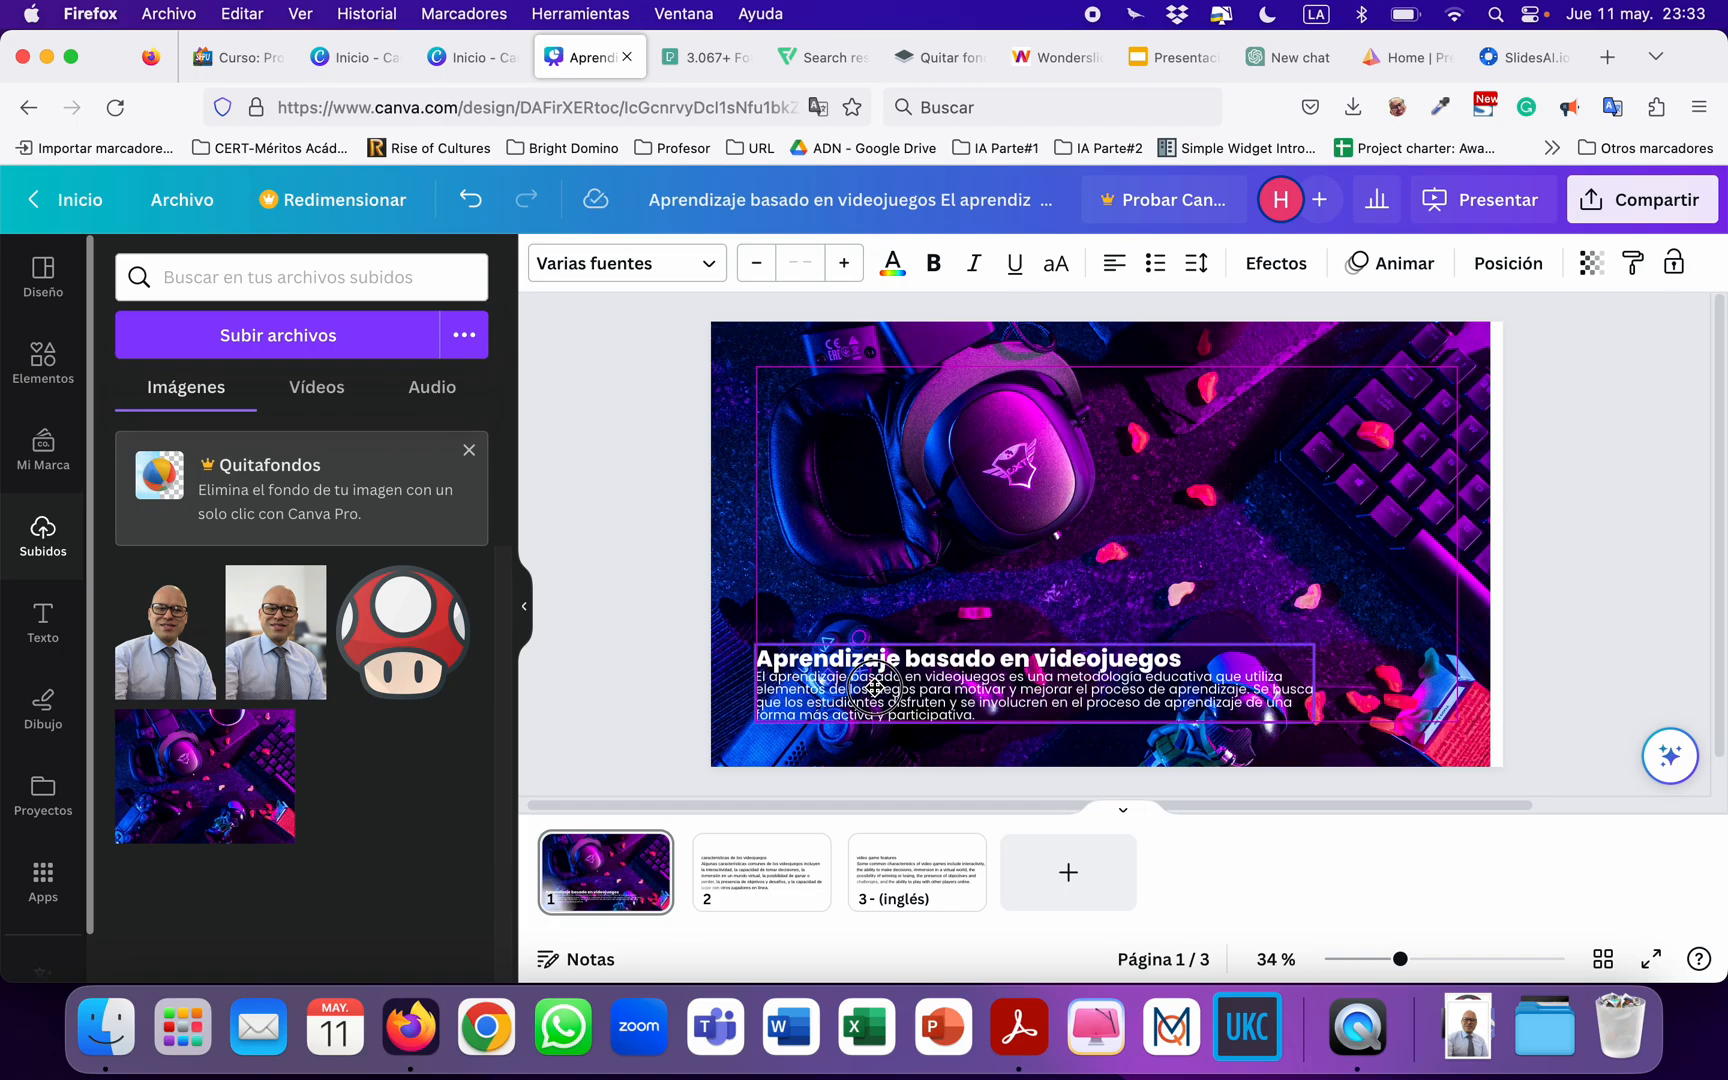
{"action": "mouse_move", "coordinate": [875, 687]}
{"action": "left_mouse_down"}
{"action": "mouse_move", "coordinate": [875, 654]}
{"action": "mouse_move", "coordinate": [873, 687]}
{"action": "left_mouse_up"}
{"action": "left_click_drag", "start_coordinate": [873, 687], "coordinate": [873, 687]}
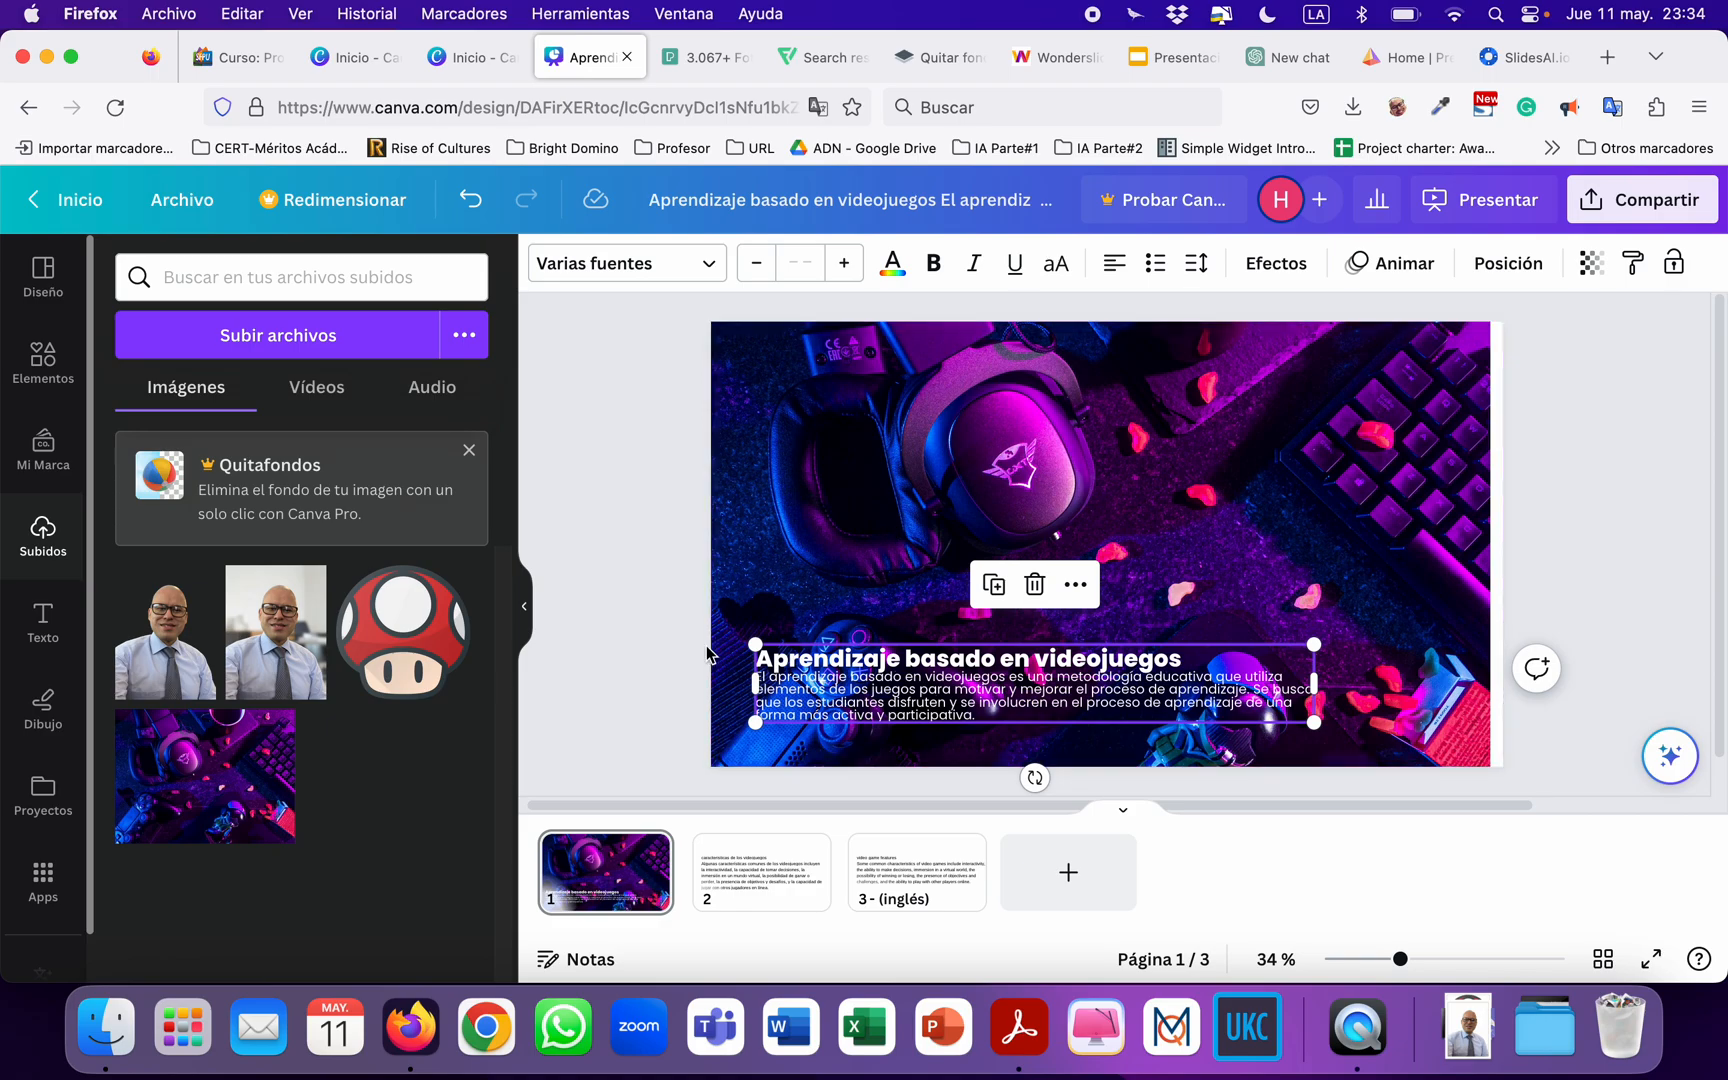
{"action": "left_click", "coordinate": [644, 617]}
{"action": "mouse_move", "coordinate": [859, 681]}
{"action": "left_mouse_down"}
{"action": "mouse_move", "coordinate": [858, 658]}
{"action": "mouse_move", "coordinate": [857, 680]}
{"action": "left_mouse_up"}
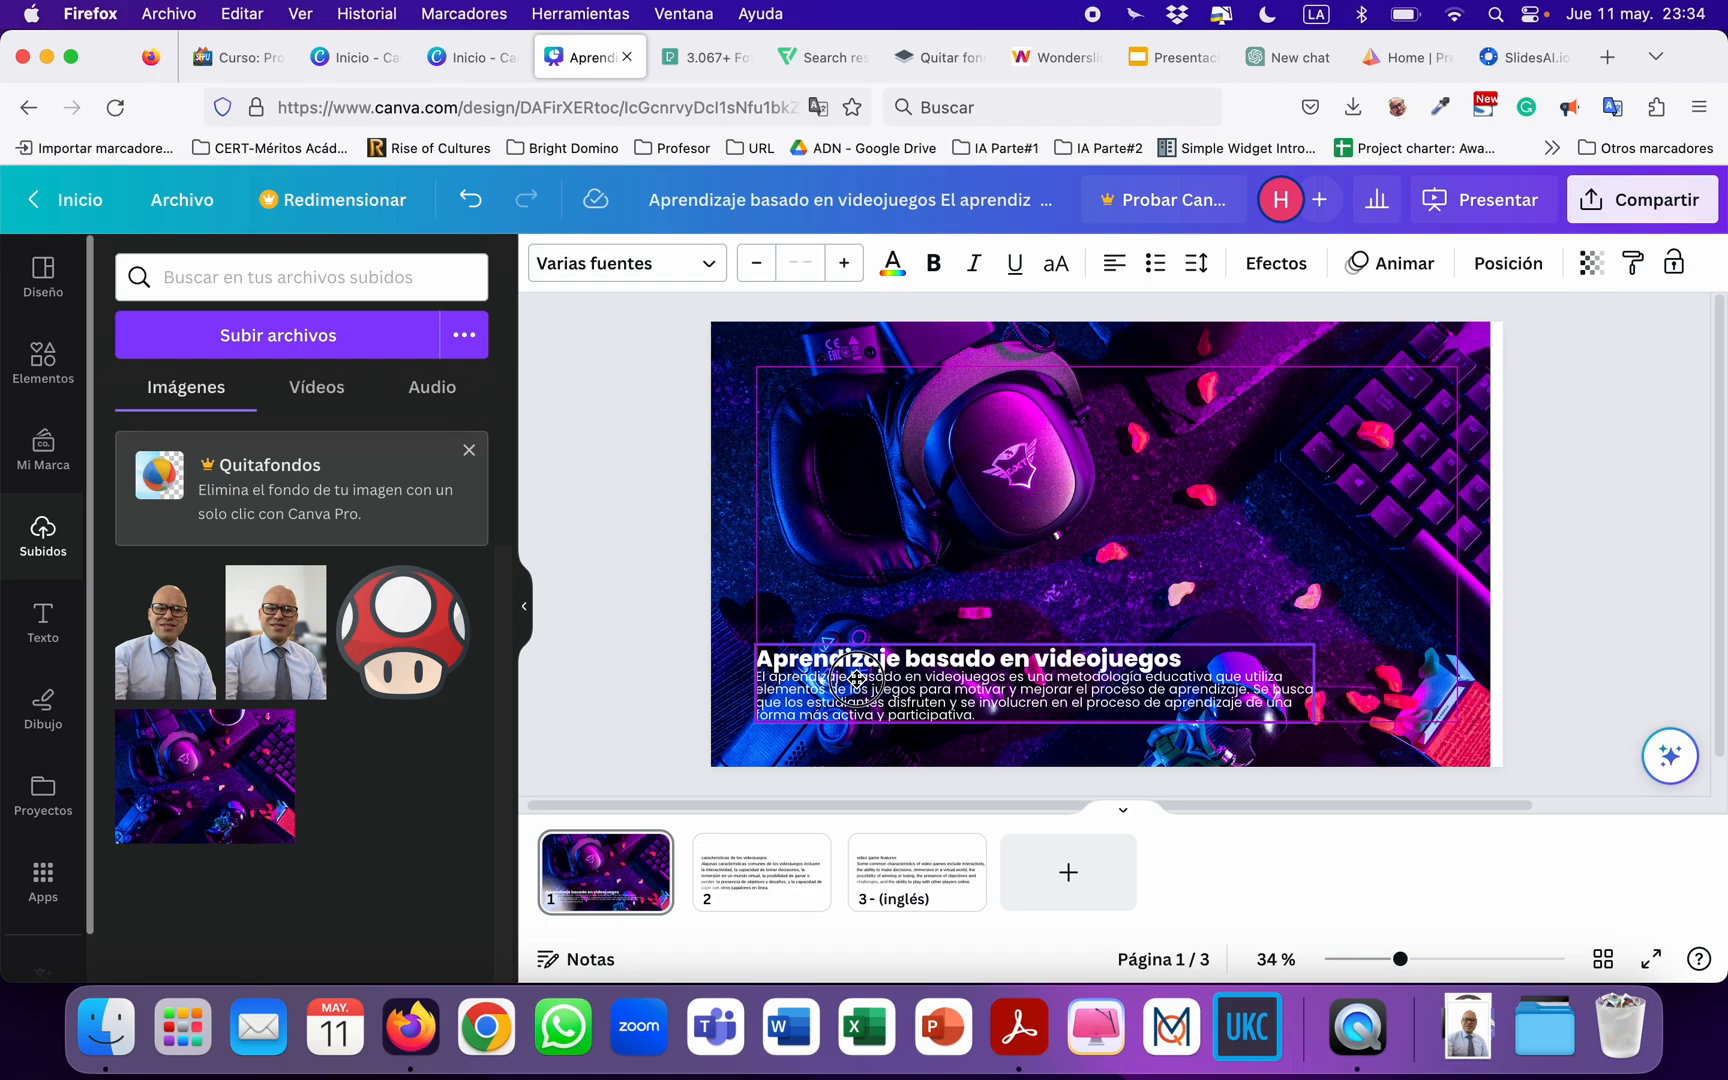
{"action": "mouse_move", "coordinate": [857, 680]}
{"action": "left_mouse_down"}
{"action": "mouse_move", "coordinate": [857, 404]}
{"action": "mouse_move", "coordinate": [1018, 412]}
{"action": "mouse_move", "coordinate": [1006, 684]}
{"action": "mouse_move", "coordinate": [858, 677]}
{"action": "left_mouse_up"}
{"action": "left_click", "coordinate": [858, 677]}
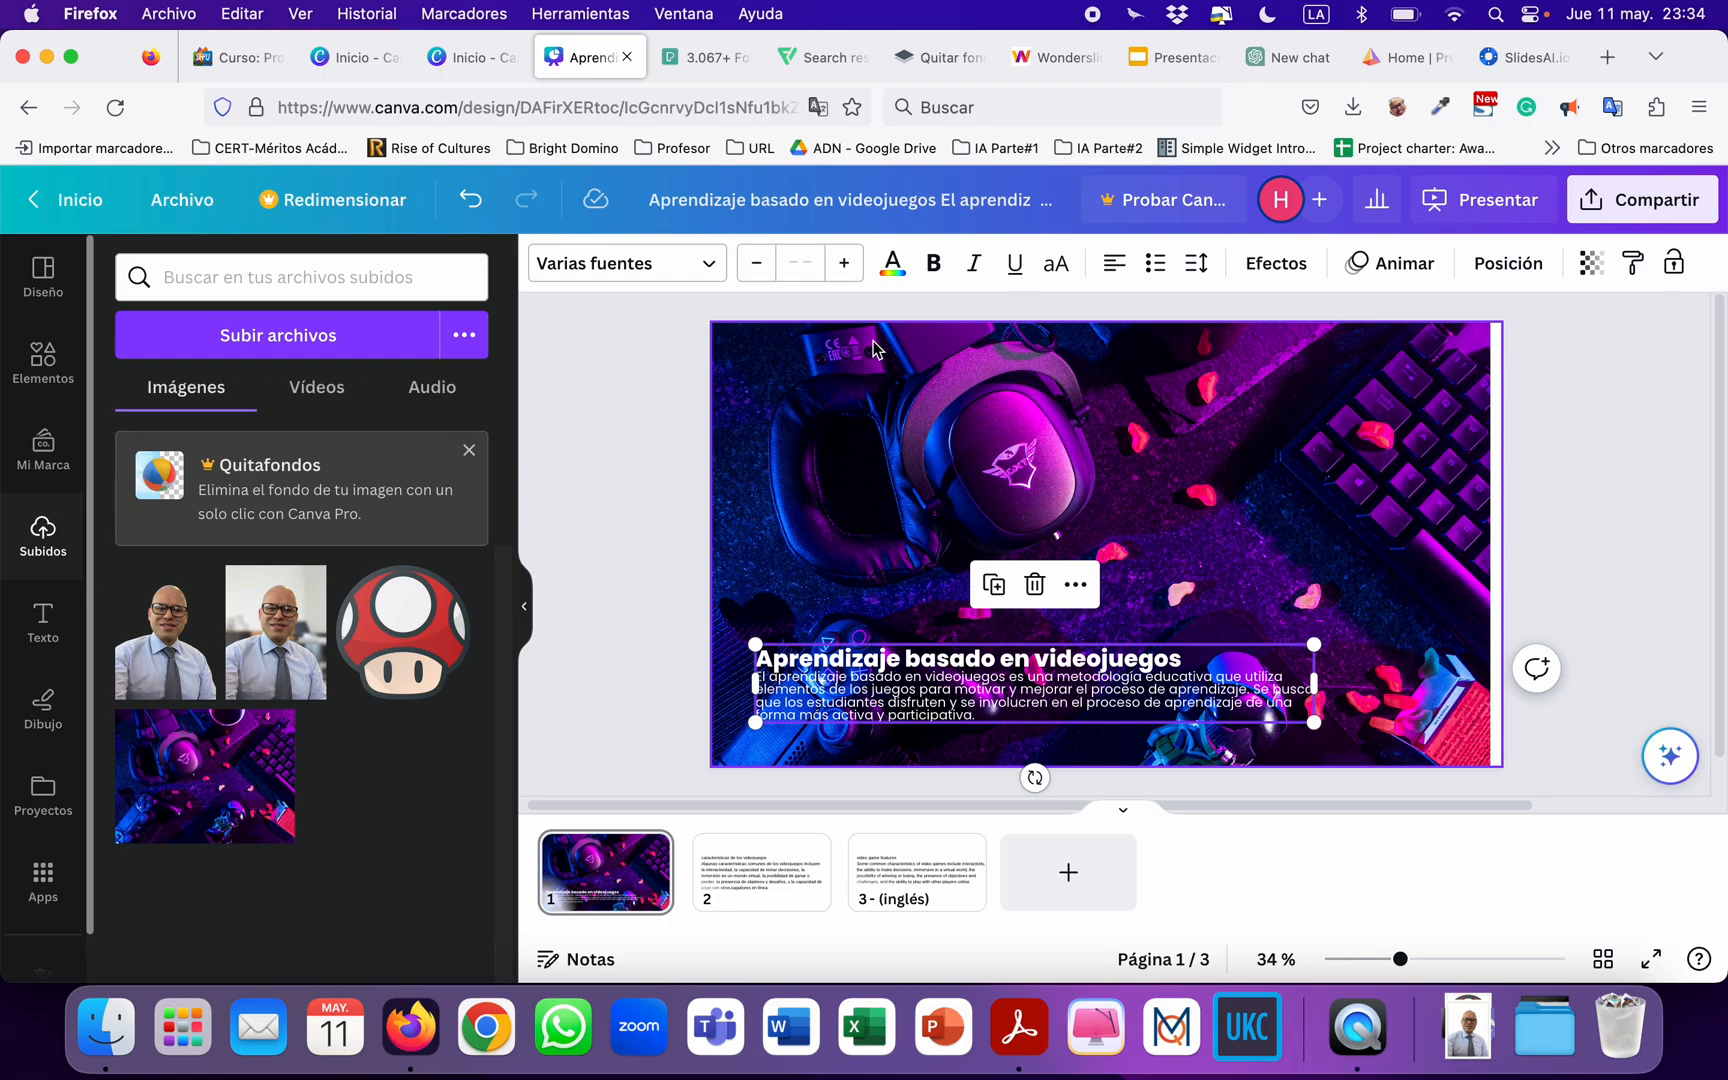
Move the page 1 text box down past the margin guide and back to its original place.
{"action": "left_click", "coordinate": [886, 688]}
{"action": "mouse_move", "coordinate": [886, 688]}
{"action": "left_mouse_down"}
{"action": "mouse_move", "coordinate": [888, 405]}
{"action": "mouse_move", "coordinate": [1020, 407]}
{"action": "mouse_move", "coordinate": [870, 406]}
{"action": "mouse_move", "coordinate": [1009, 406]}
{"action": "mouse_move", "coordinate": [912, 405]}
{"action": "mouse_move", "coordinate": [880, 582]}
{"action": "mouse_move", "coordinate": [888, 688]}
{"action": "mouse_move", "coordinate": [1030, 690]}
{"action": "mouse_move", "coordinate": [886, 690]}
{"action": "mouse_move", "coordinate": [886, 725]}
{"action": "left_mouse_up"}
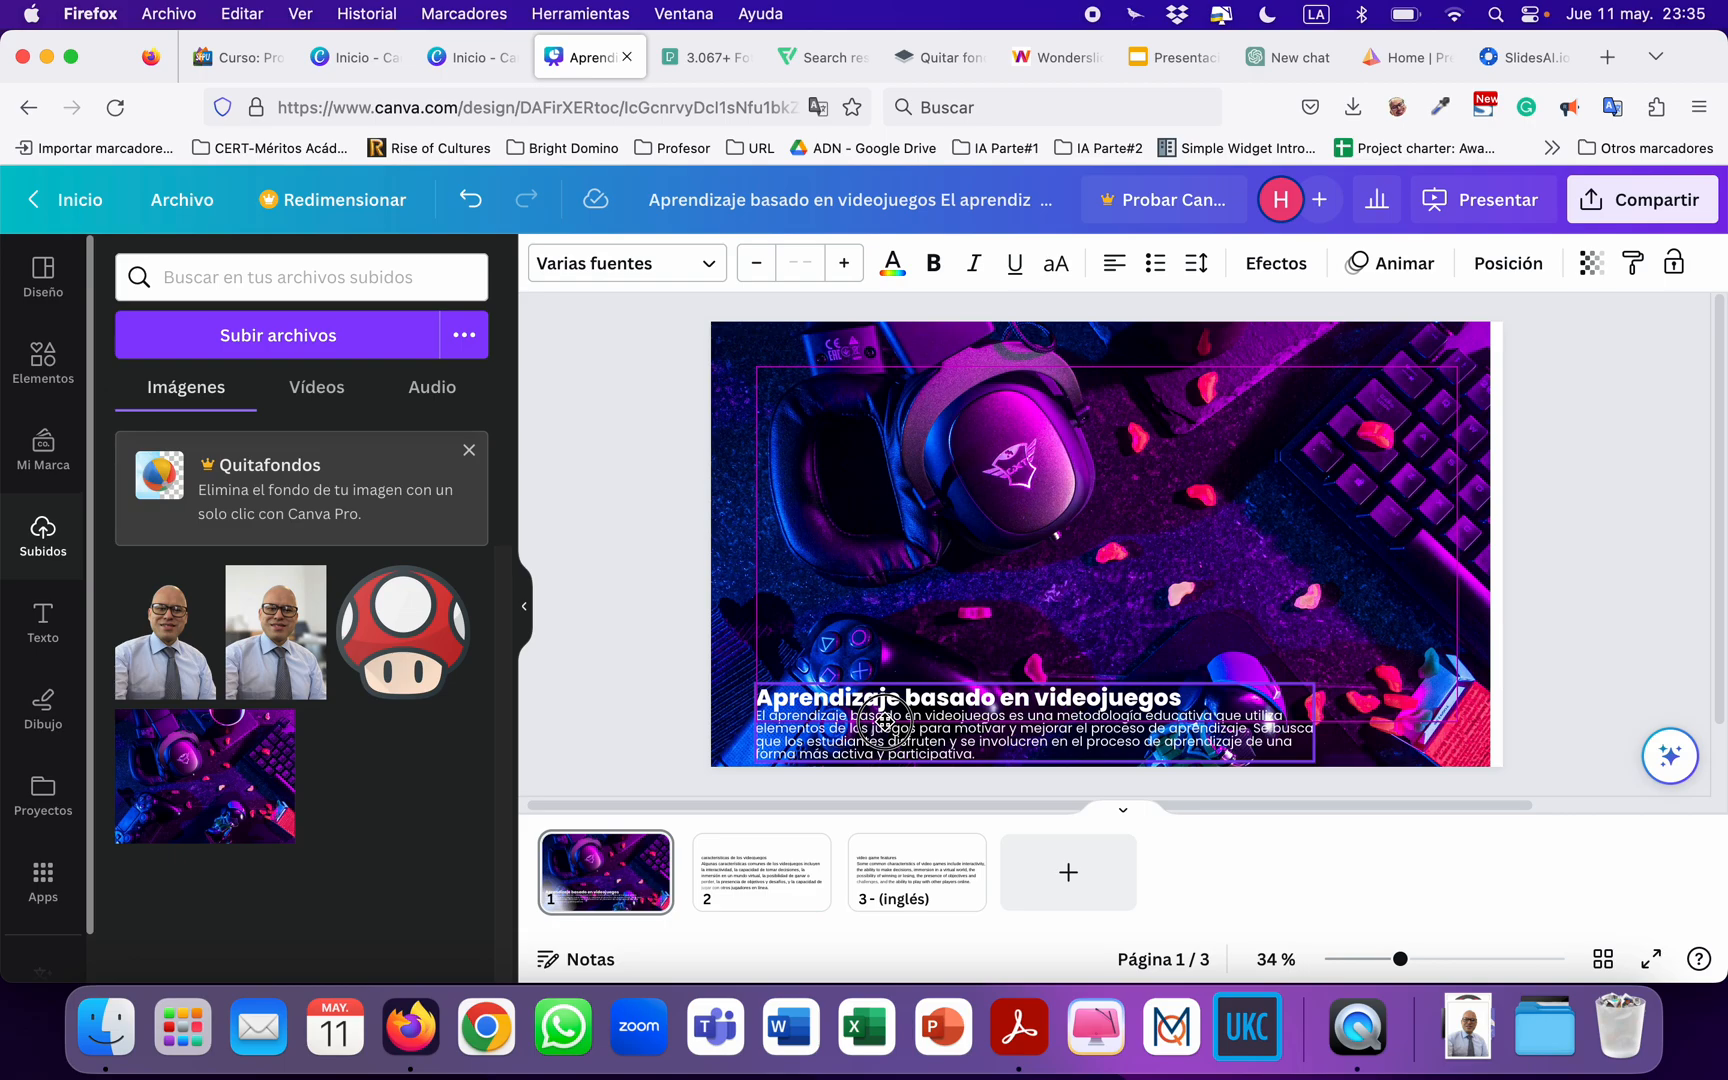
{"action": "left_click_drag", "start_coordinate": [885, 720], "coordinate": [887, 684]}
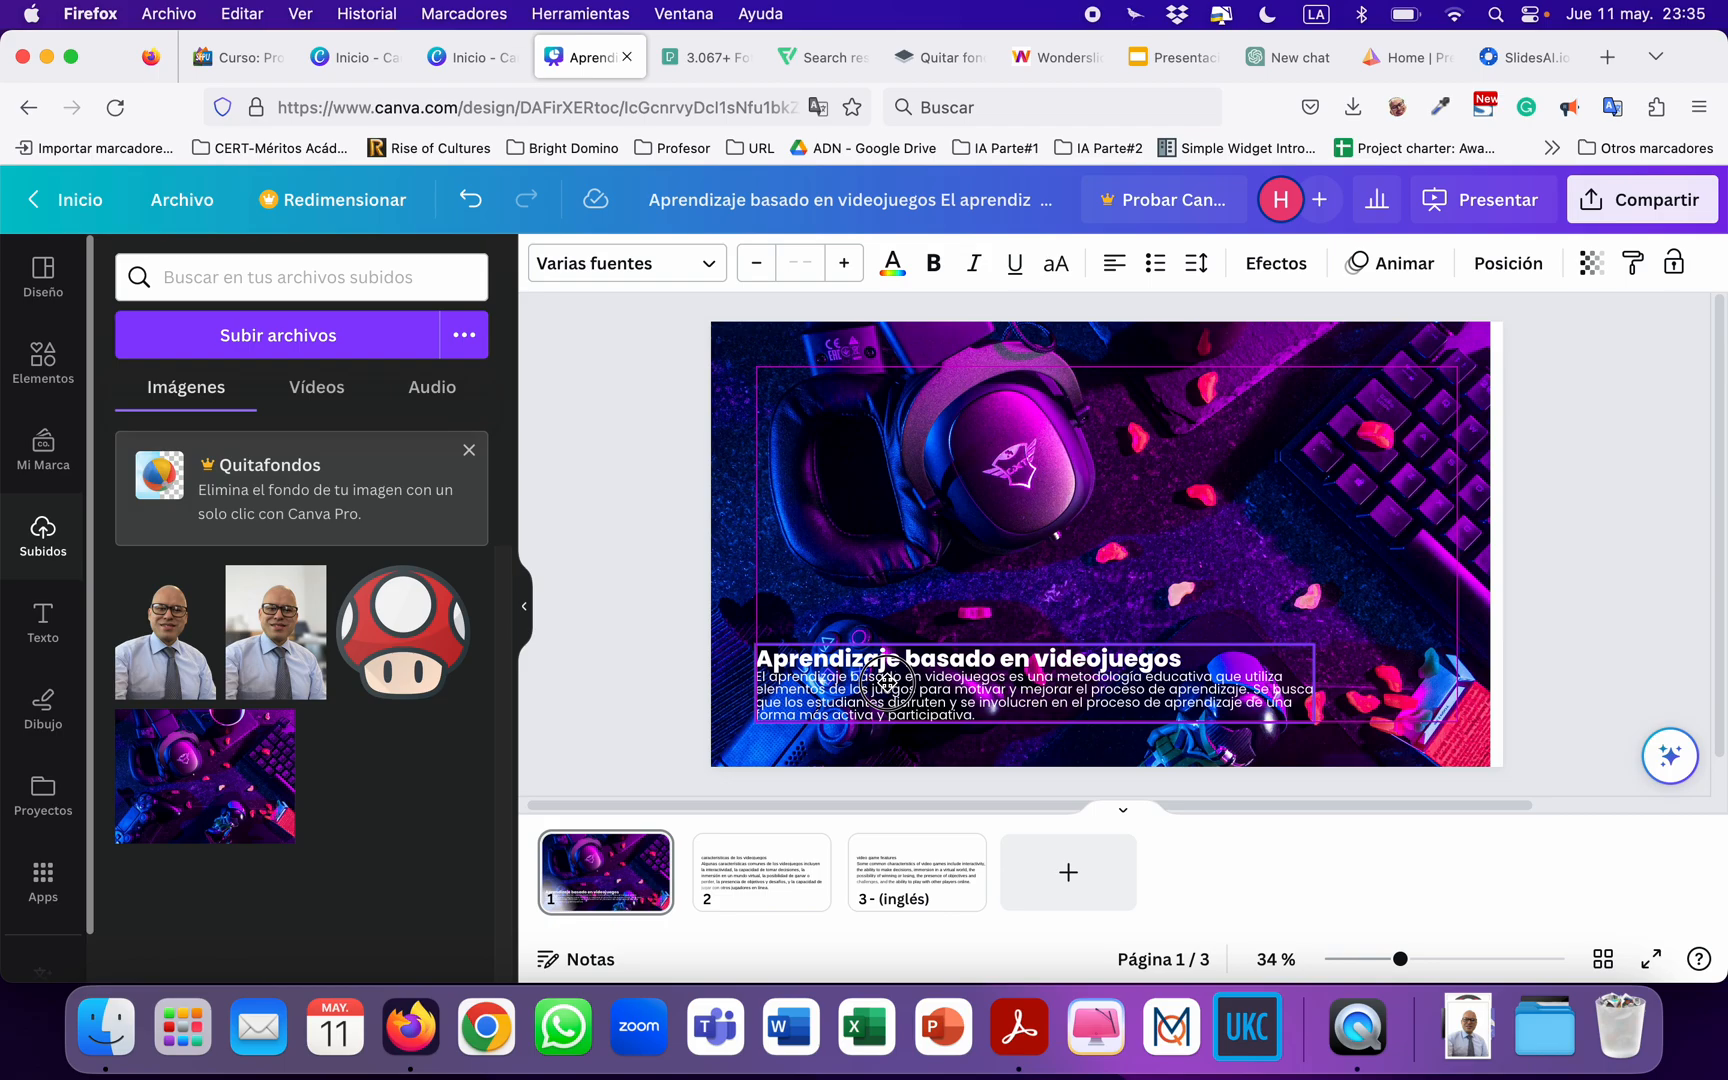
{"action": "mouse_move", "coordinate": [886, 684]}
{"action": "left_mouse_down"}
{"action": "mouse_move", "coordinate": [528, 670]}
{"action": "mouse_move", "coordinate": [1026, 675]}
{"action": "mouse_move", "coordinate": [885, 690]}
{"action": "left_mouse_up"}
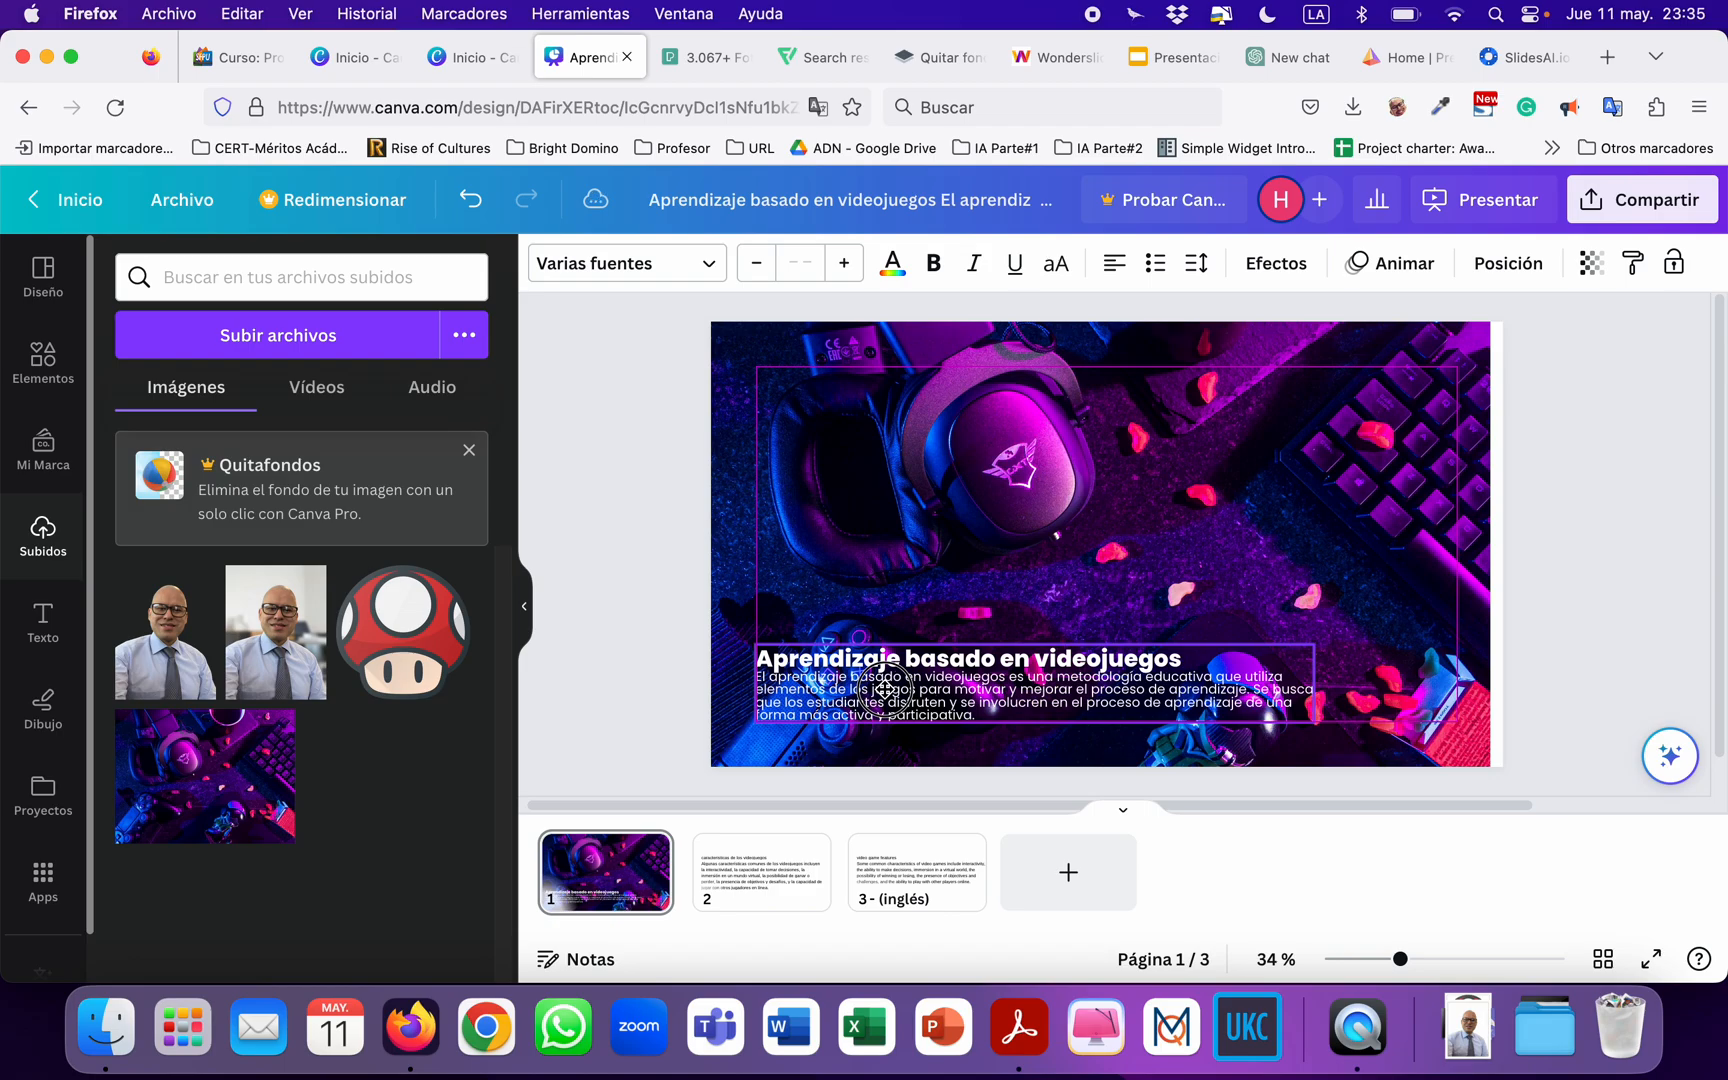
{"action": "mouse_move", "coordinate": [885, 690]}
{"action": "left_mouse_down"}
{"action": "mouse_move", "coordinate": [1433, 692]}
{"action": "mouse_move", "coordinate": [1479, 670]}
{"action": "mouse_move", "coordinate": [1230, 645]}
{"action": "mouse_move", "coordinate": [783, 645]}
{"action": "mouse_move", "coordinate": [879, 657]}
{"action": "mouse_move", "coordinate": [884, 686]}
{"action": "left_mouse_up"}
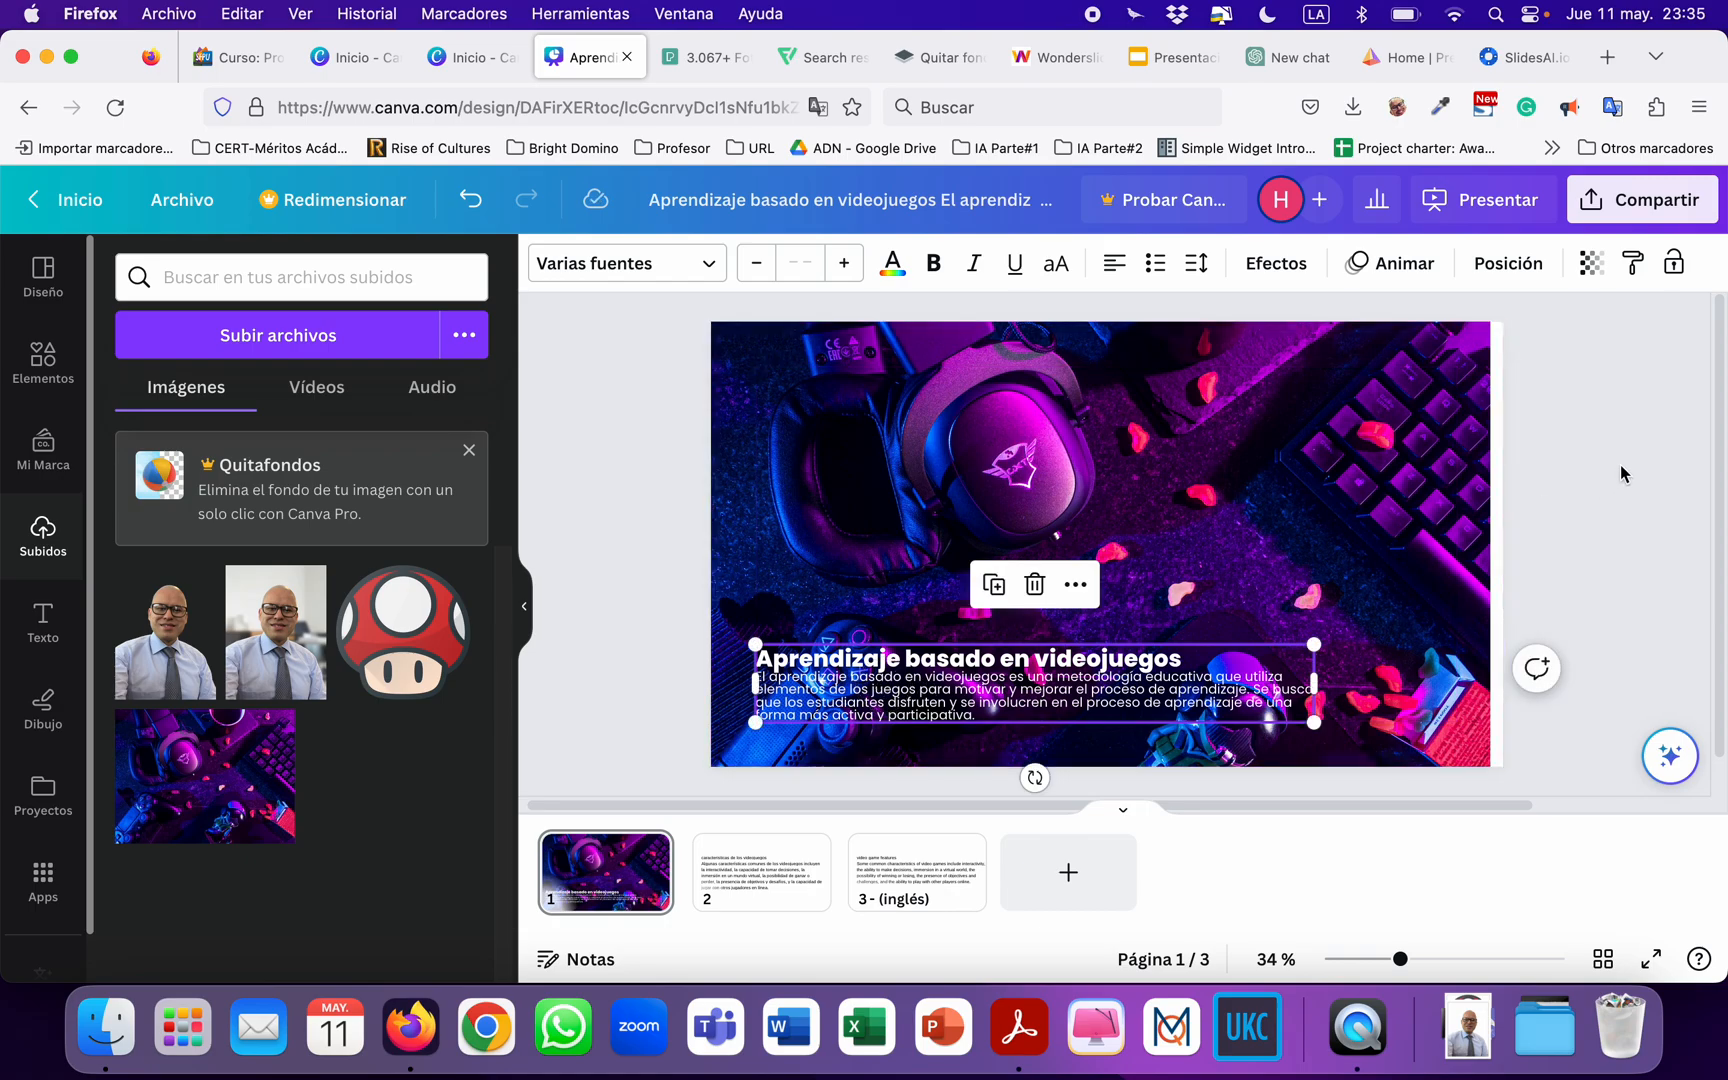
{"action": "left_click", "coordinate": [663, 467]}
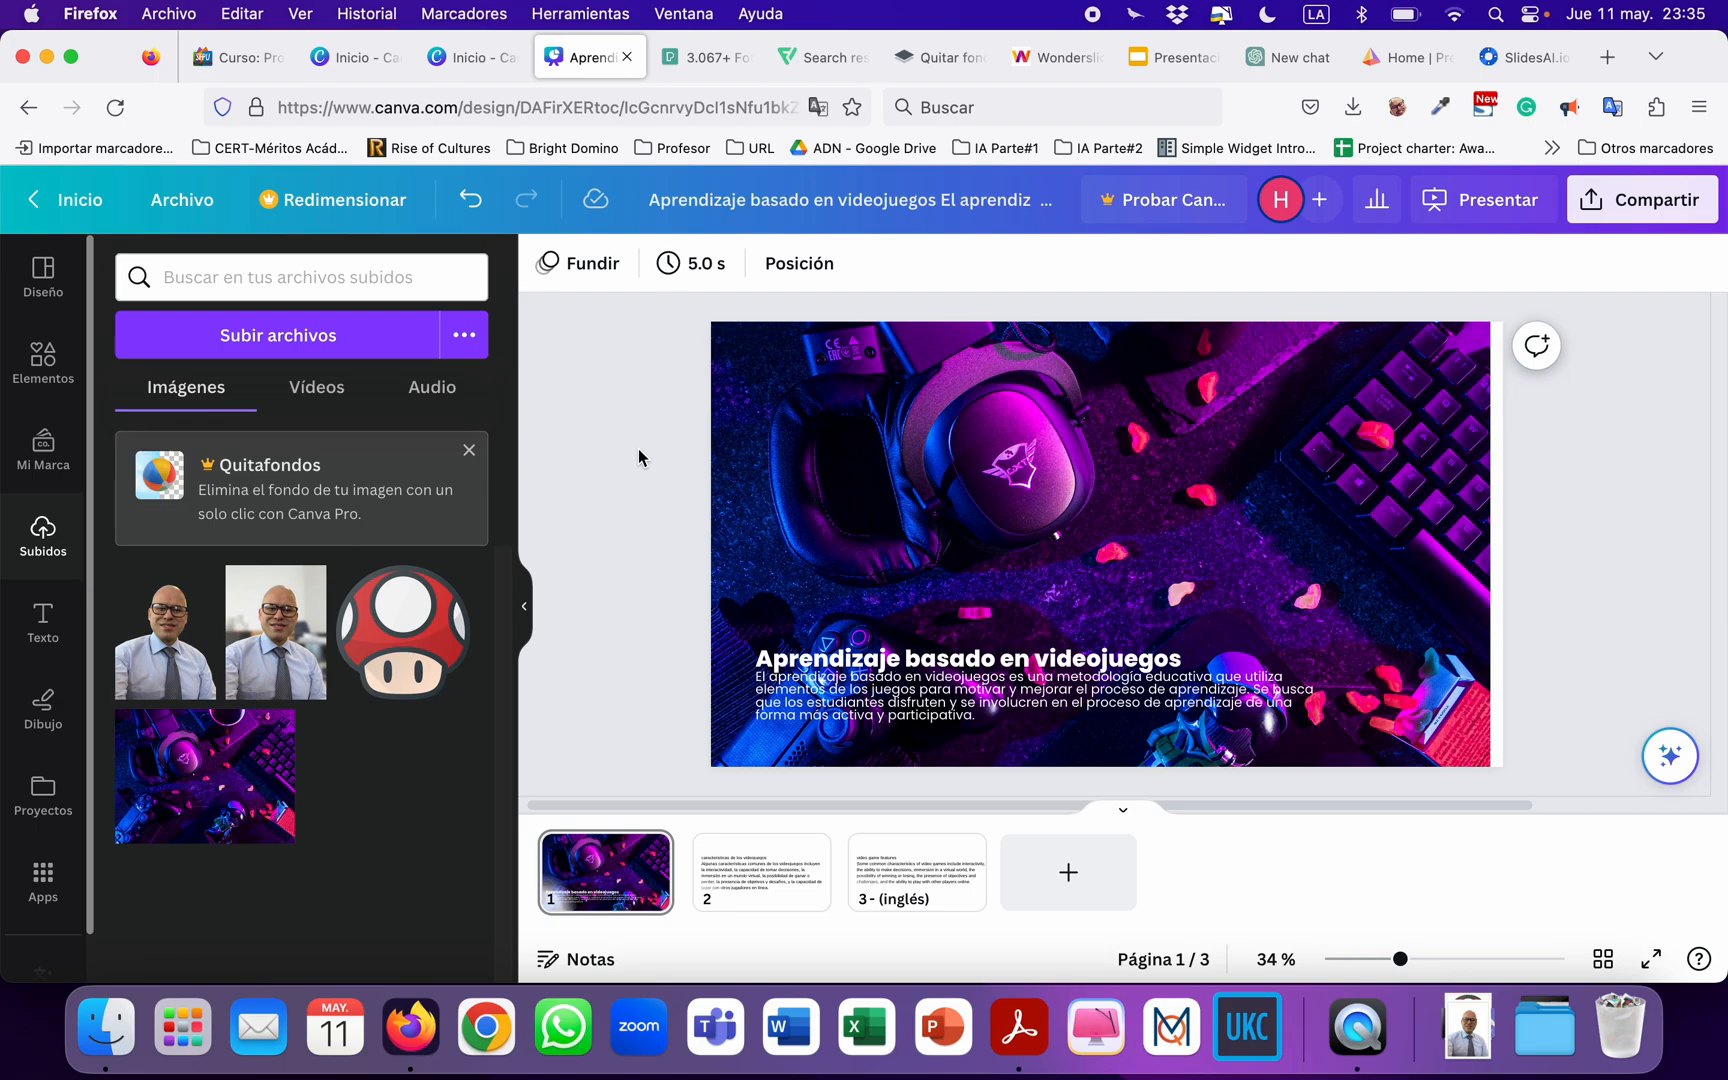
Return to the Canva home page and create a new blank Doc.
{"action": "left_click", "coordinate": [62, 199]}
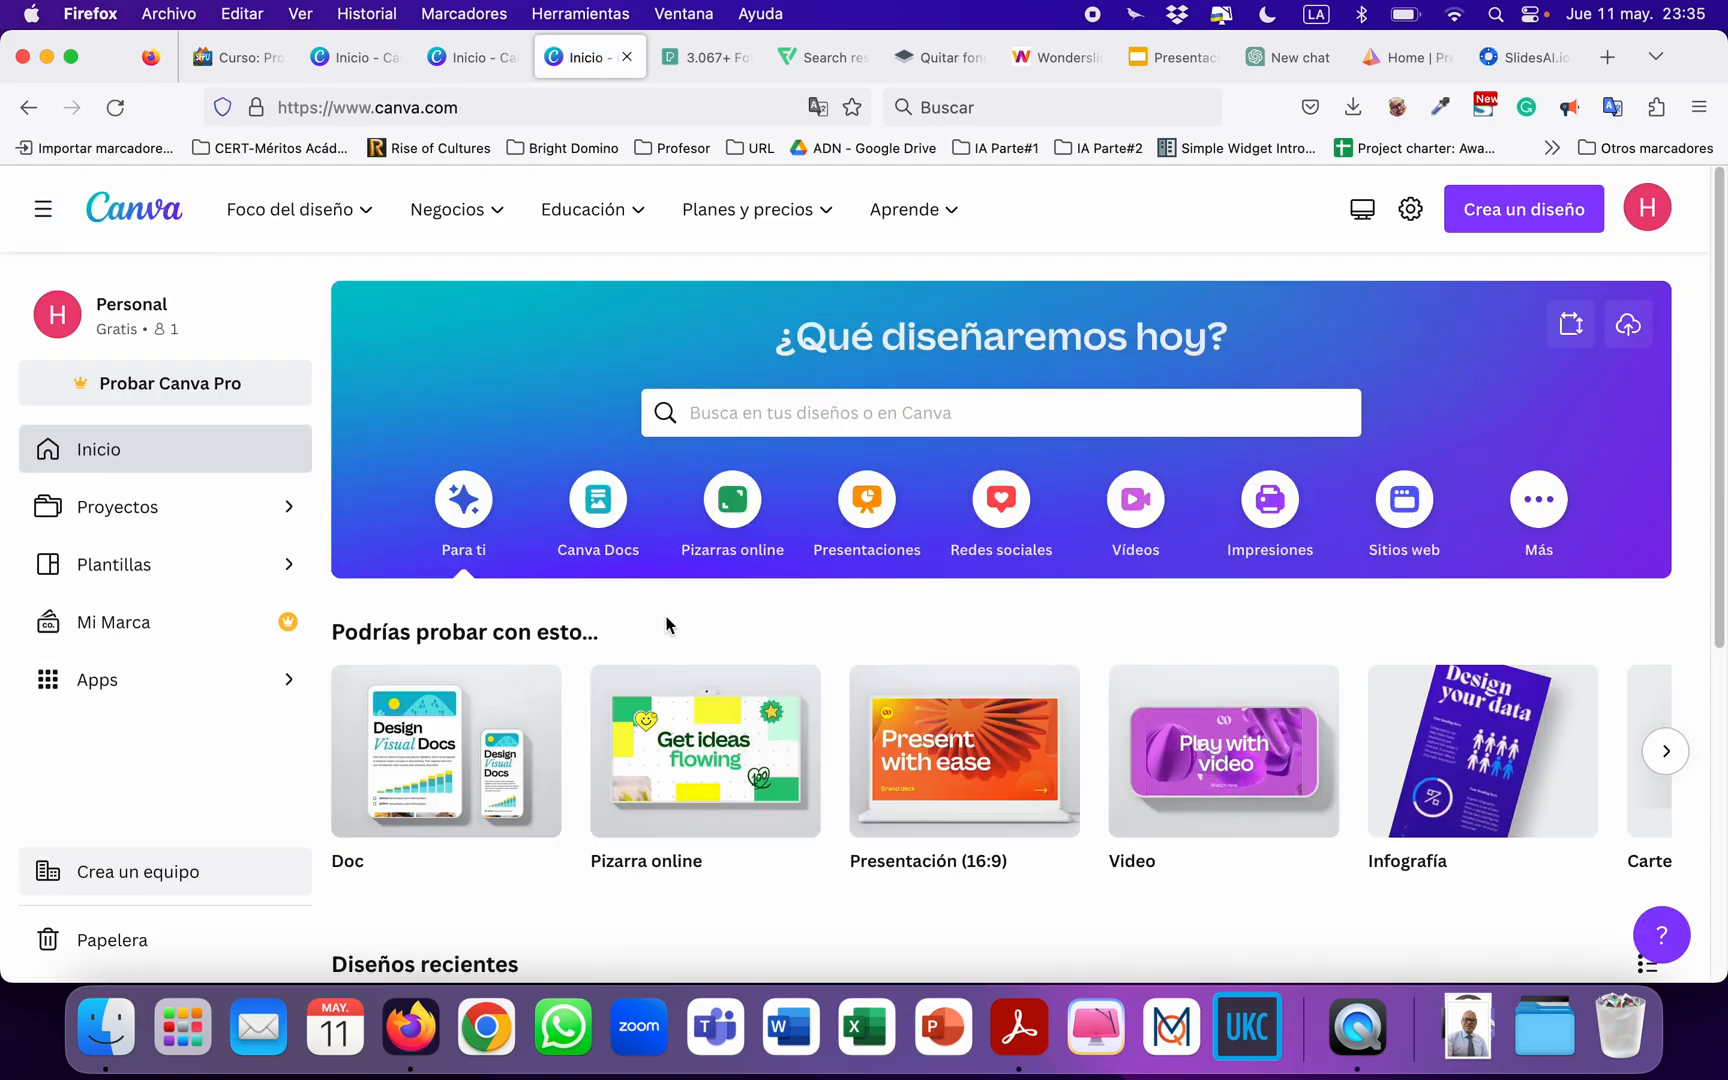
{"action": "scroll", "coordinate": [665, 622], "scroll_direction": "down", "scroll_amount": 1}
{"action": "scroll", "coordinate": [666, 620], "scroll_direction": "down", "scroll_amount": 1}
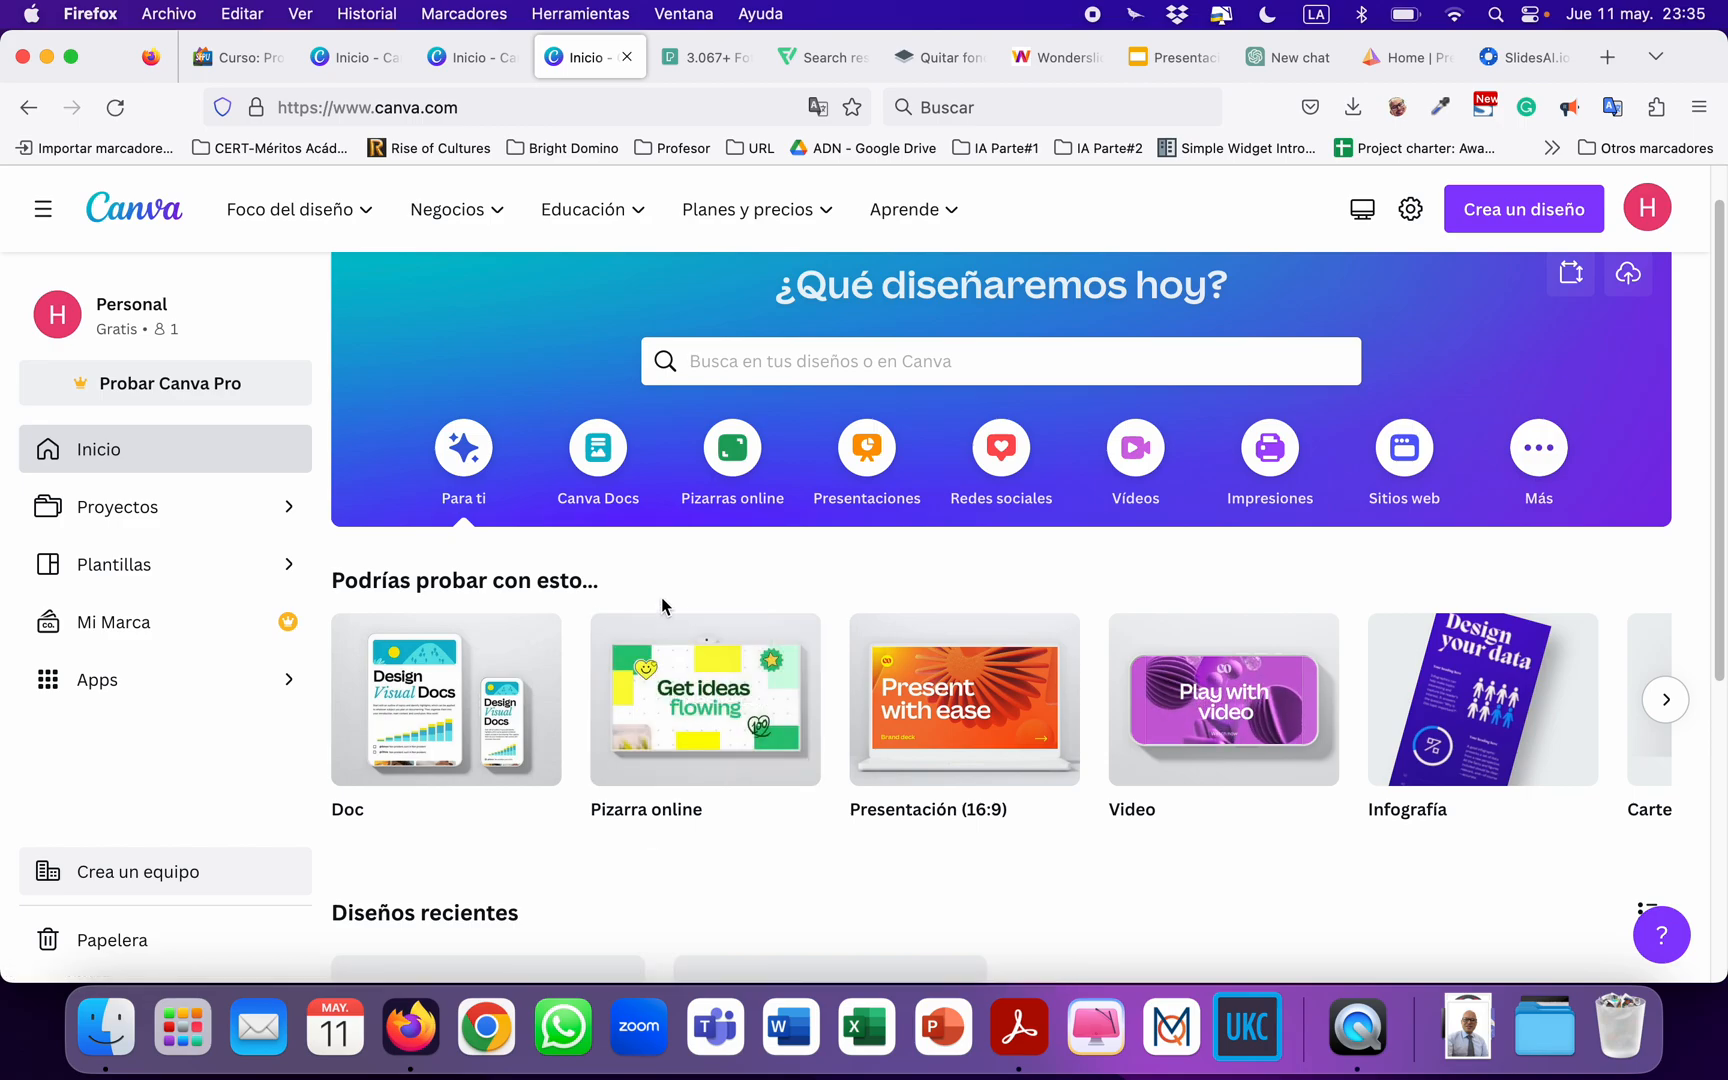
{"action": "scroll", "coordinate": [660, 598], "scroll_direction": "down", "scroll_amount": 1}
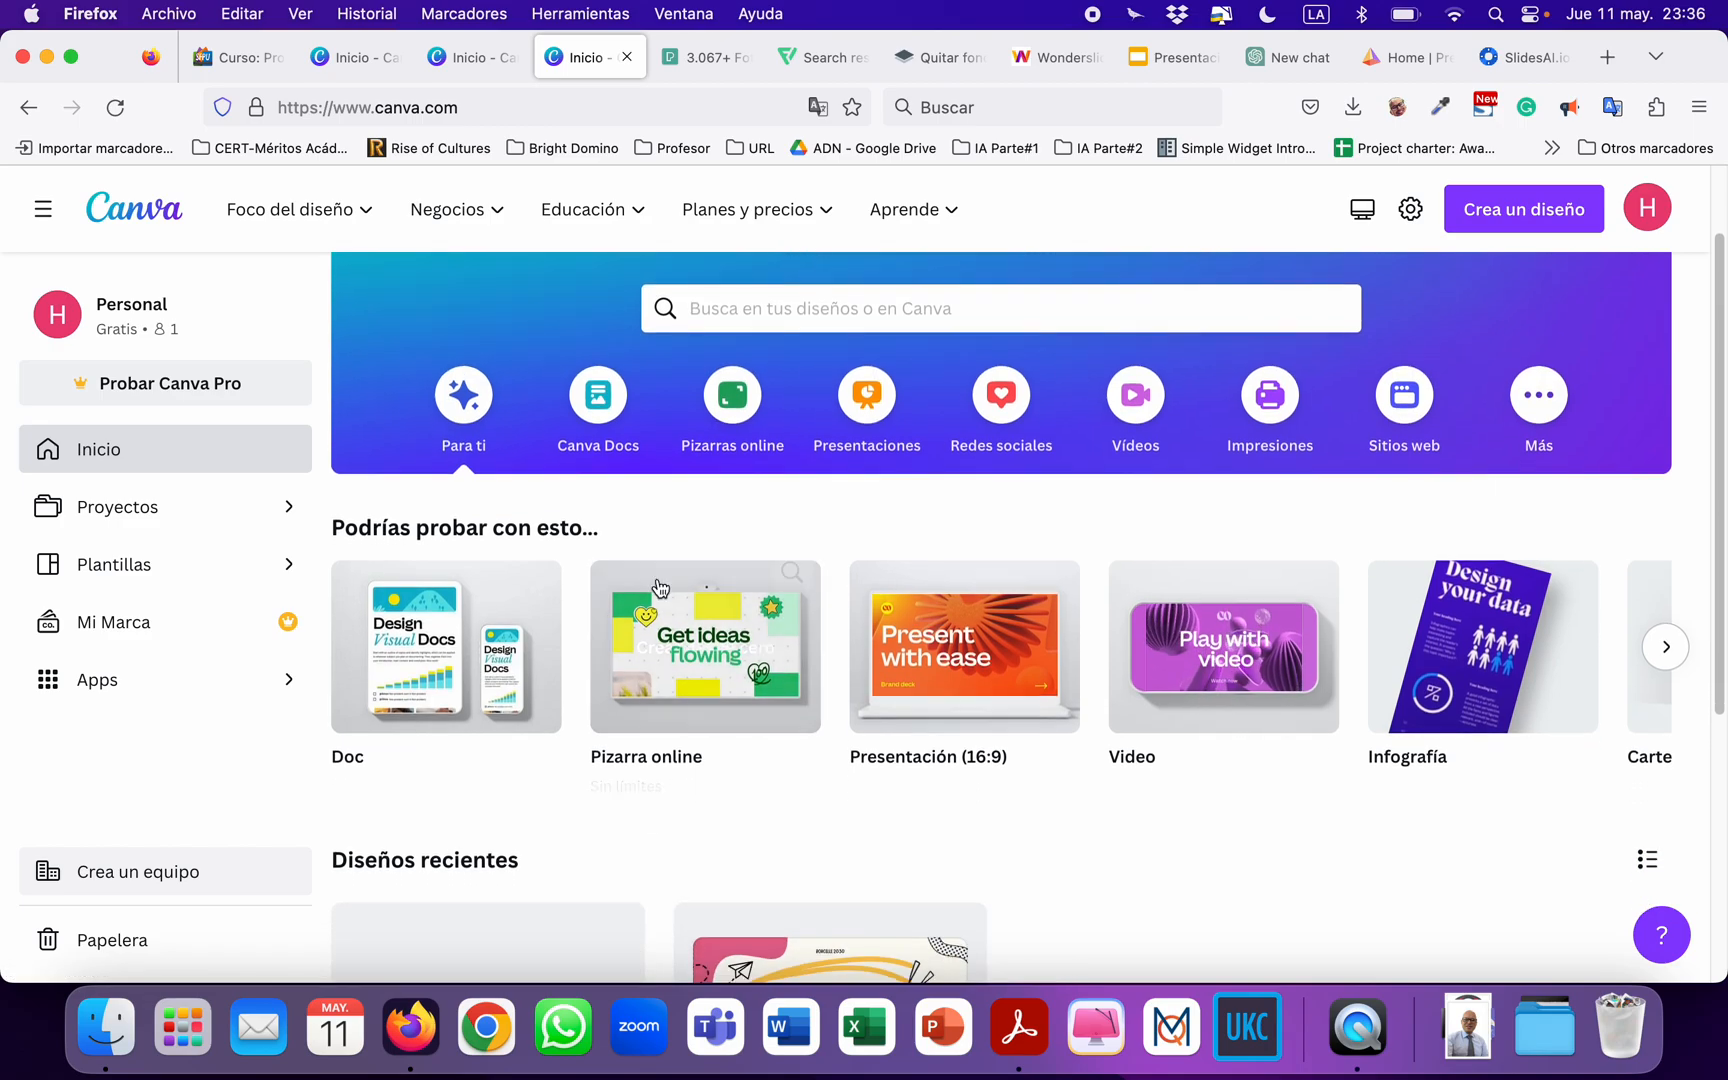
{"action": "scroll", "coordinate": [513, 690], "scroll_direction": "down", "scroll_amount": 3}
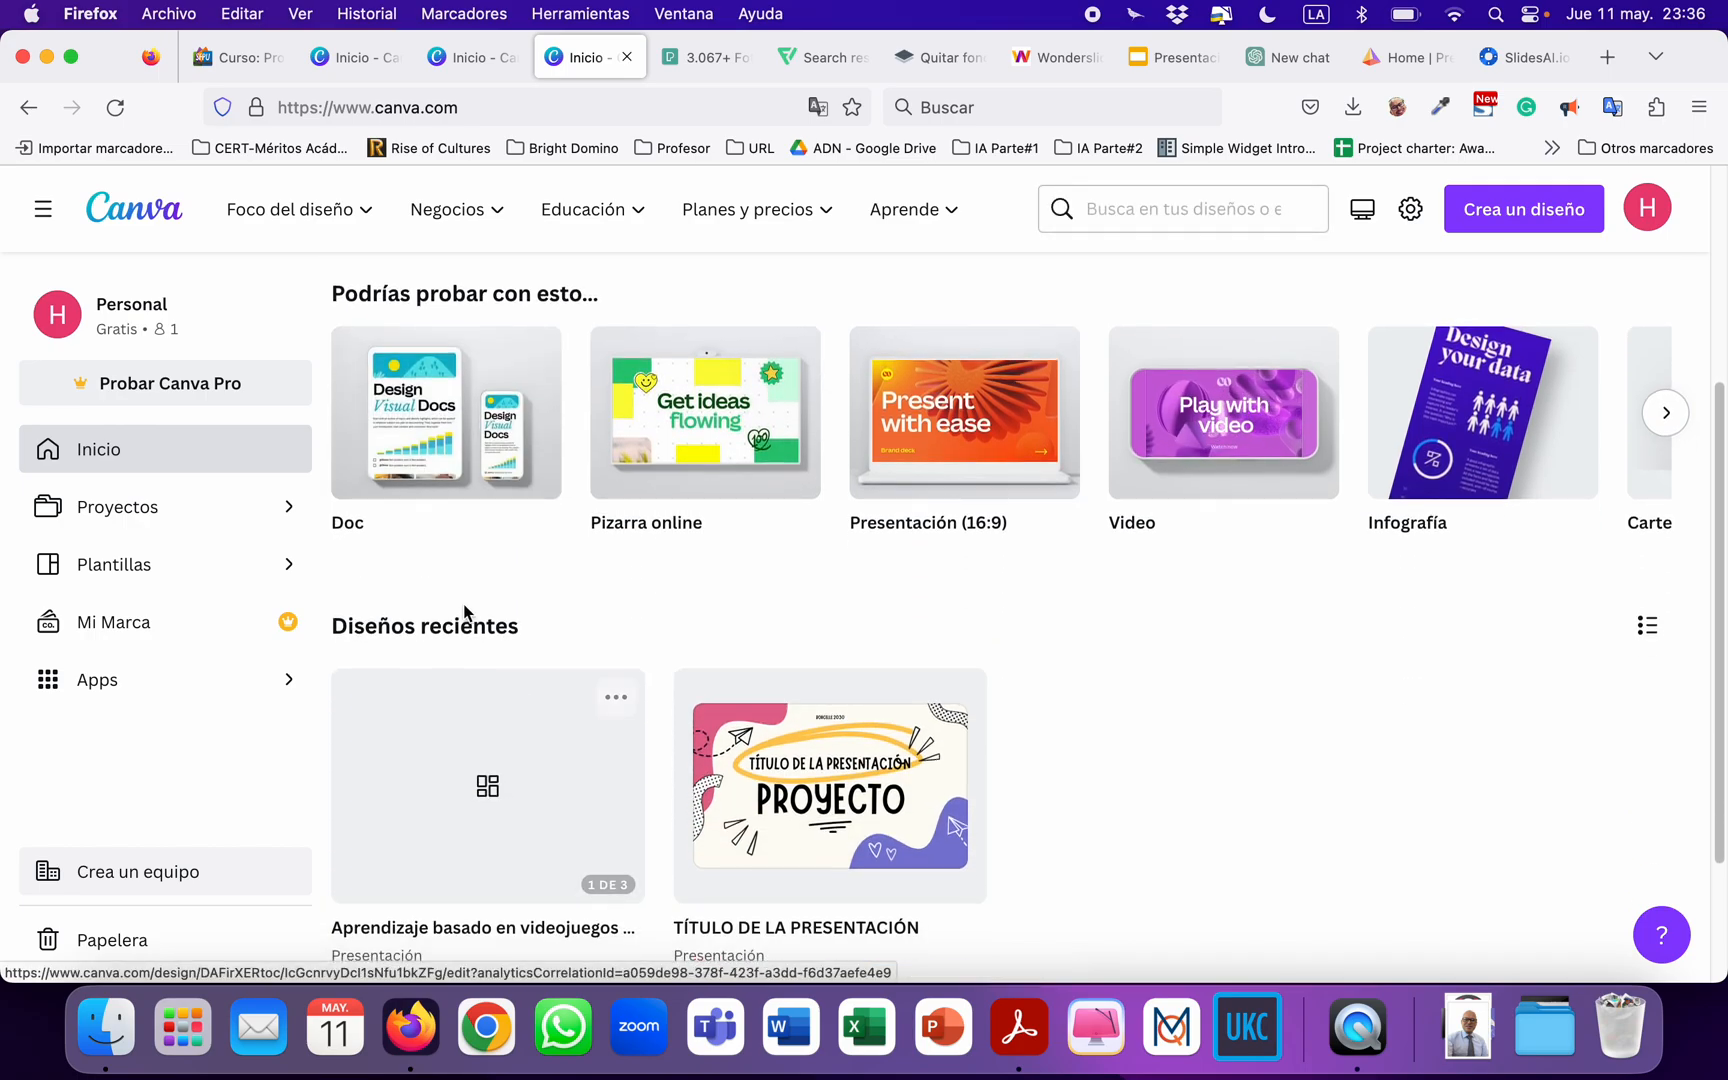
{"action": "scroll", "coordinate": [455, 610], "scroll_direction": "up", "scroll_amount": 2}
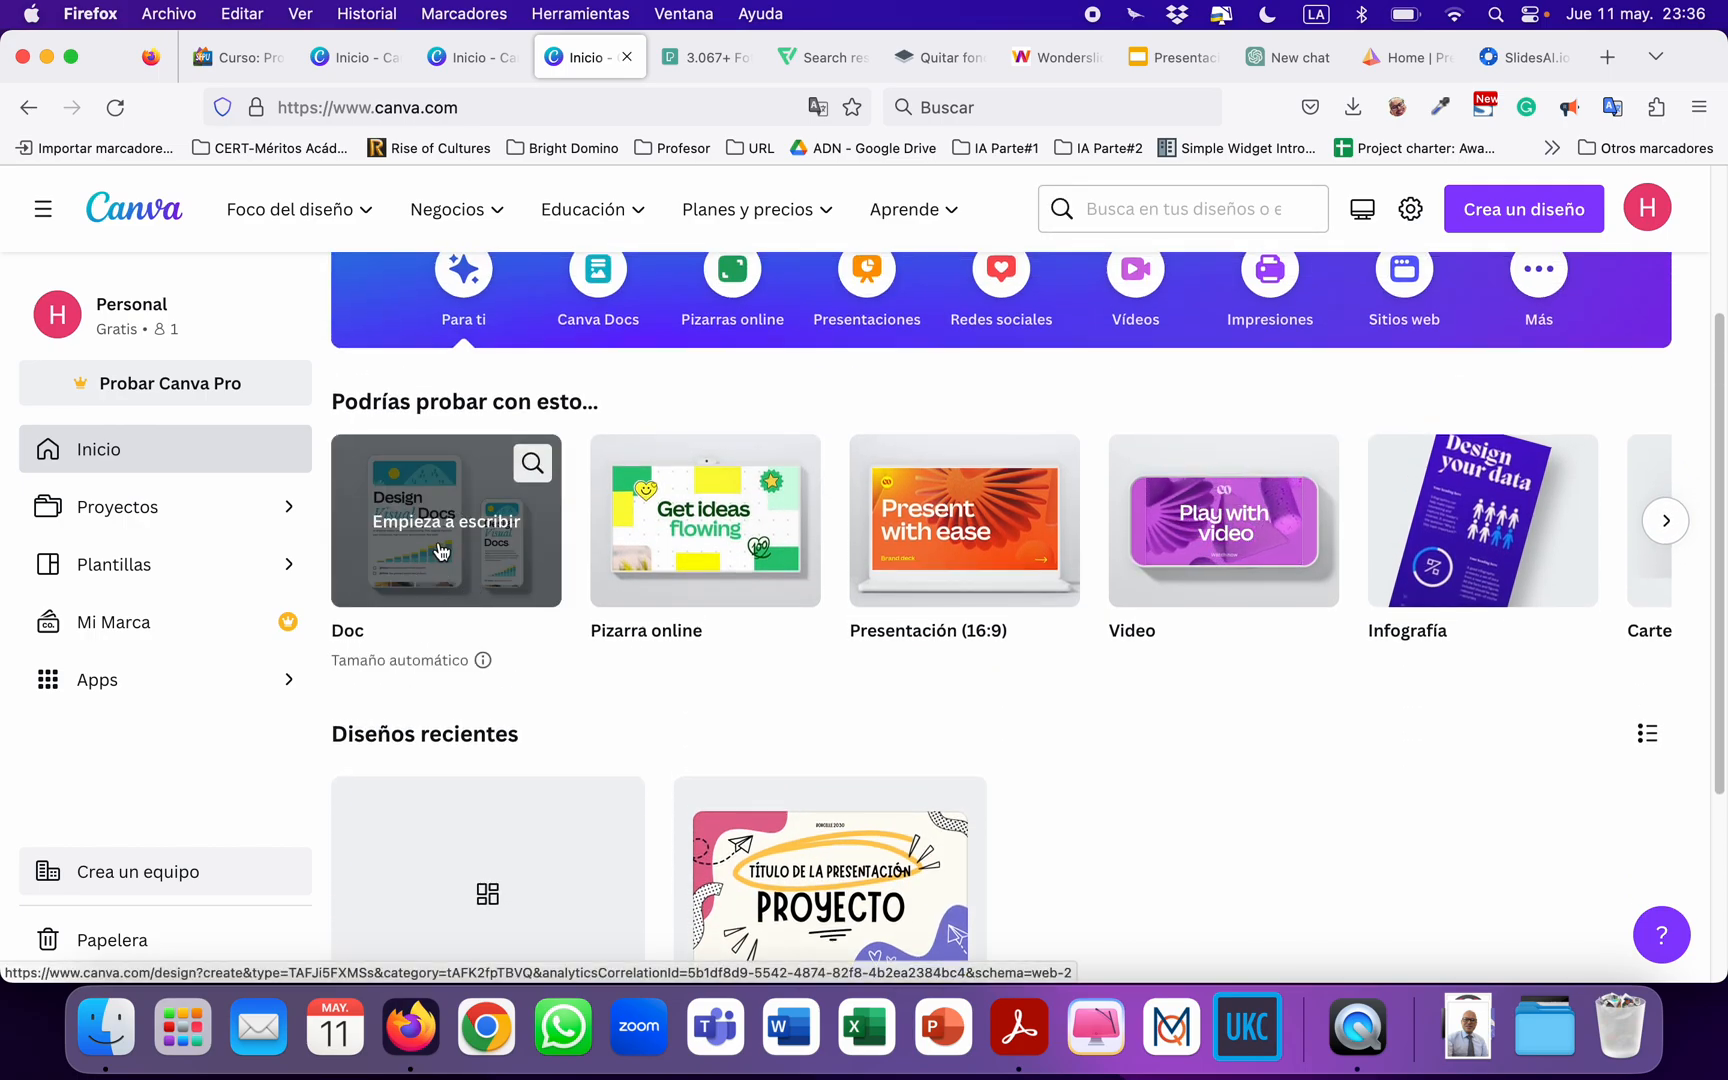
{"action": "left_click", "coordinate": [446, 553]}
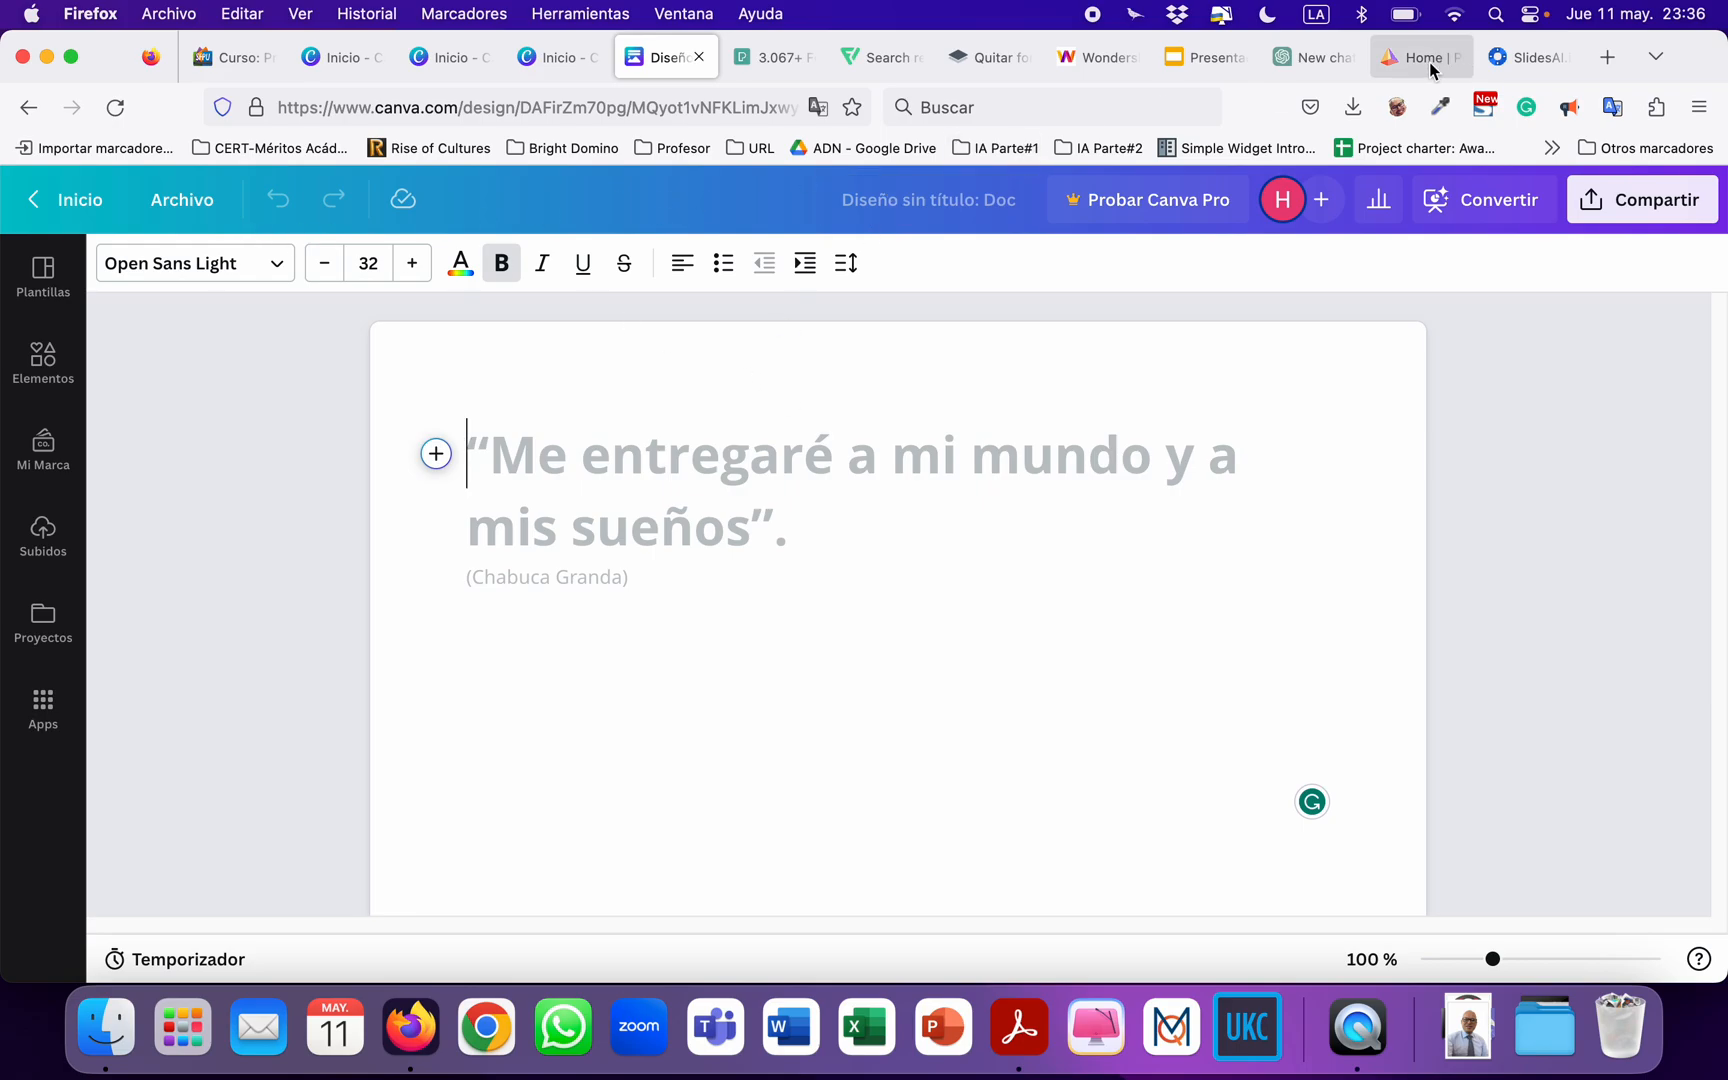
Switch to the ChatGPT chat.
{"action": "left_click", "coordinate": [1310, 58]}
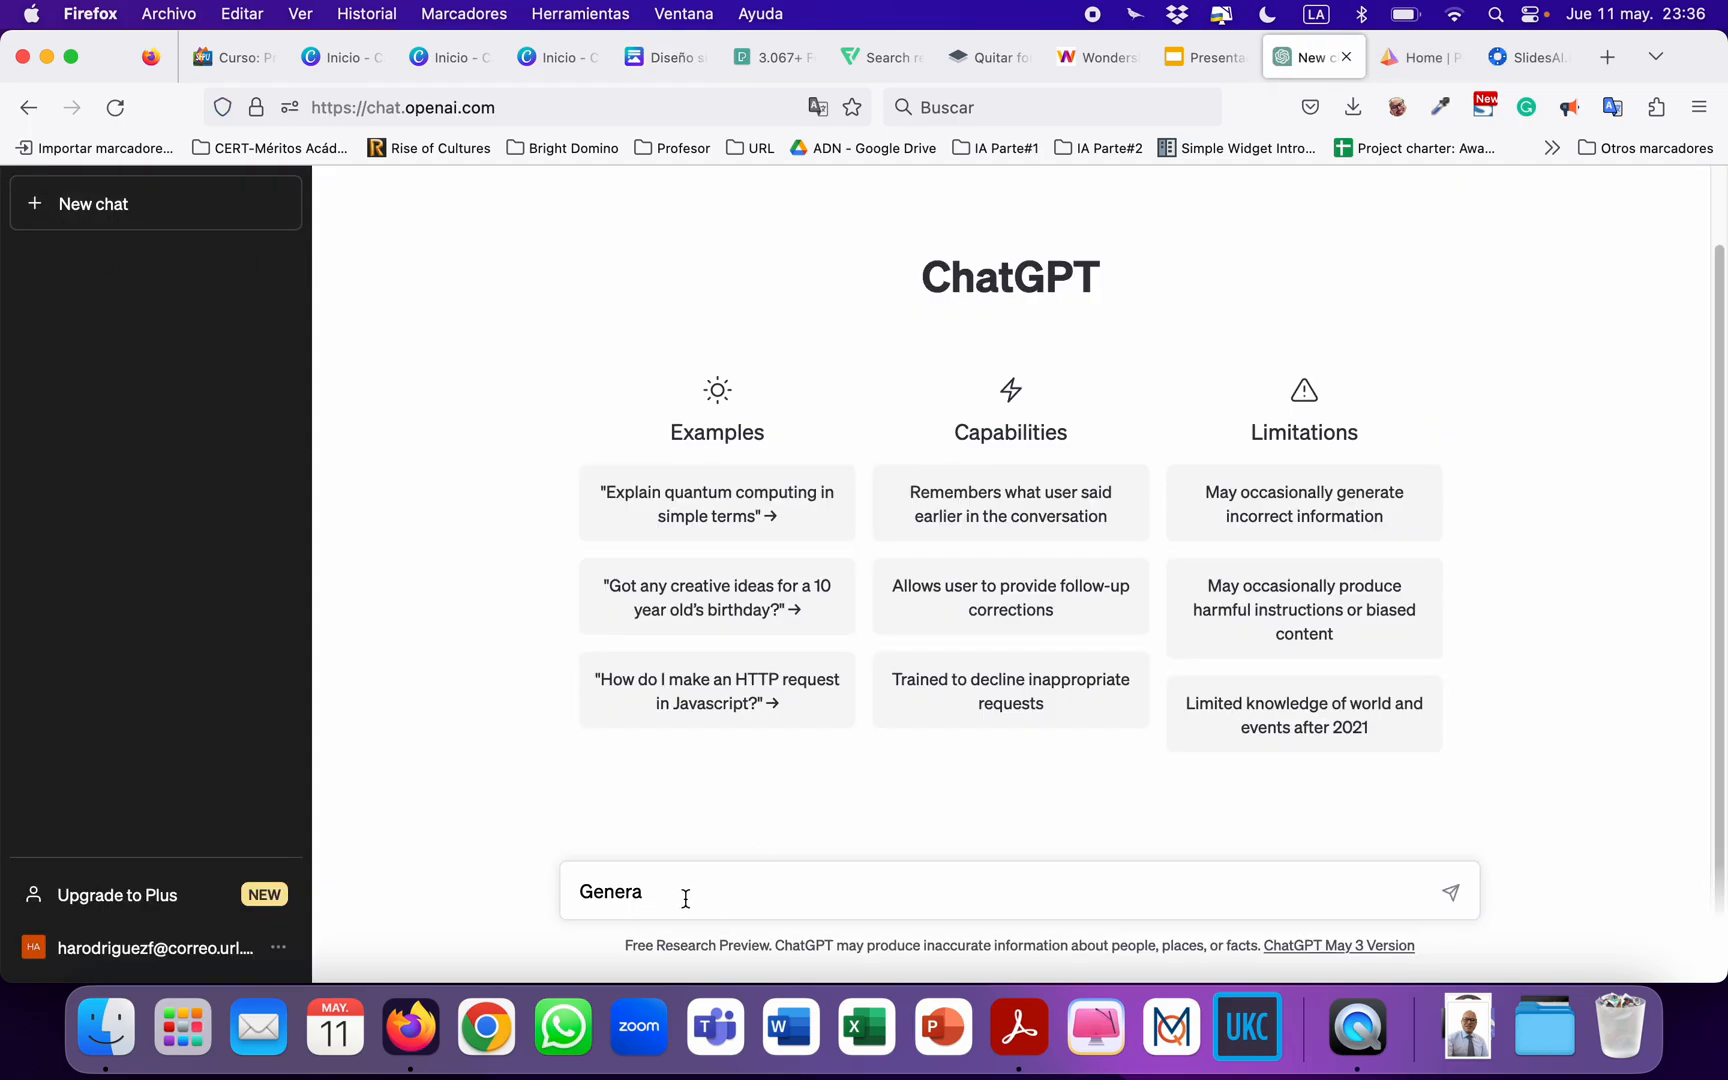
{"action": "type", "text": "r el contenido de aprendiz"}
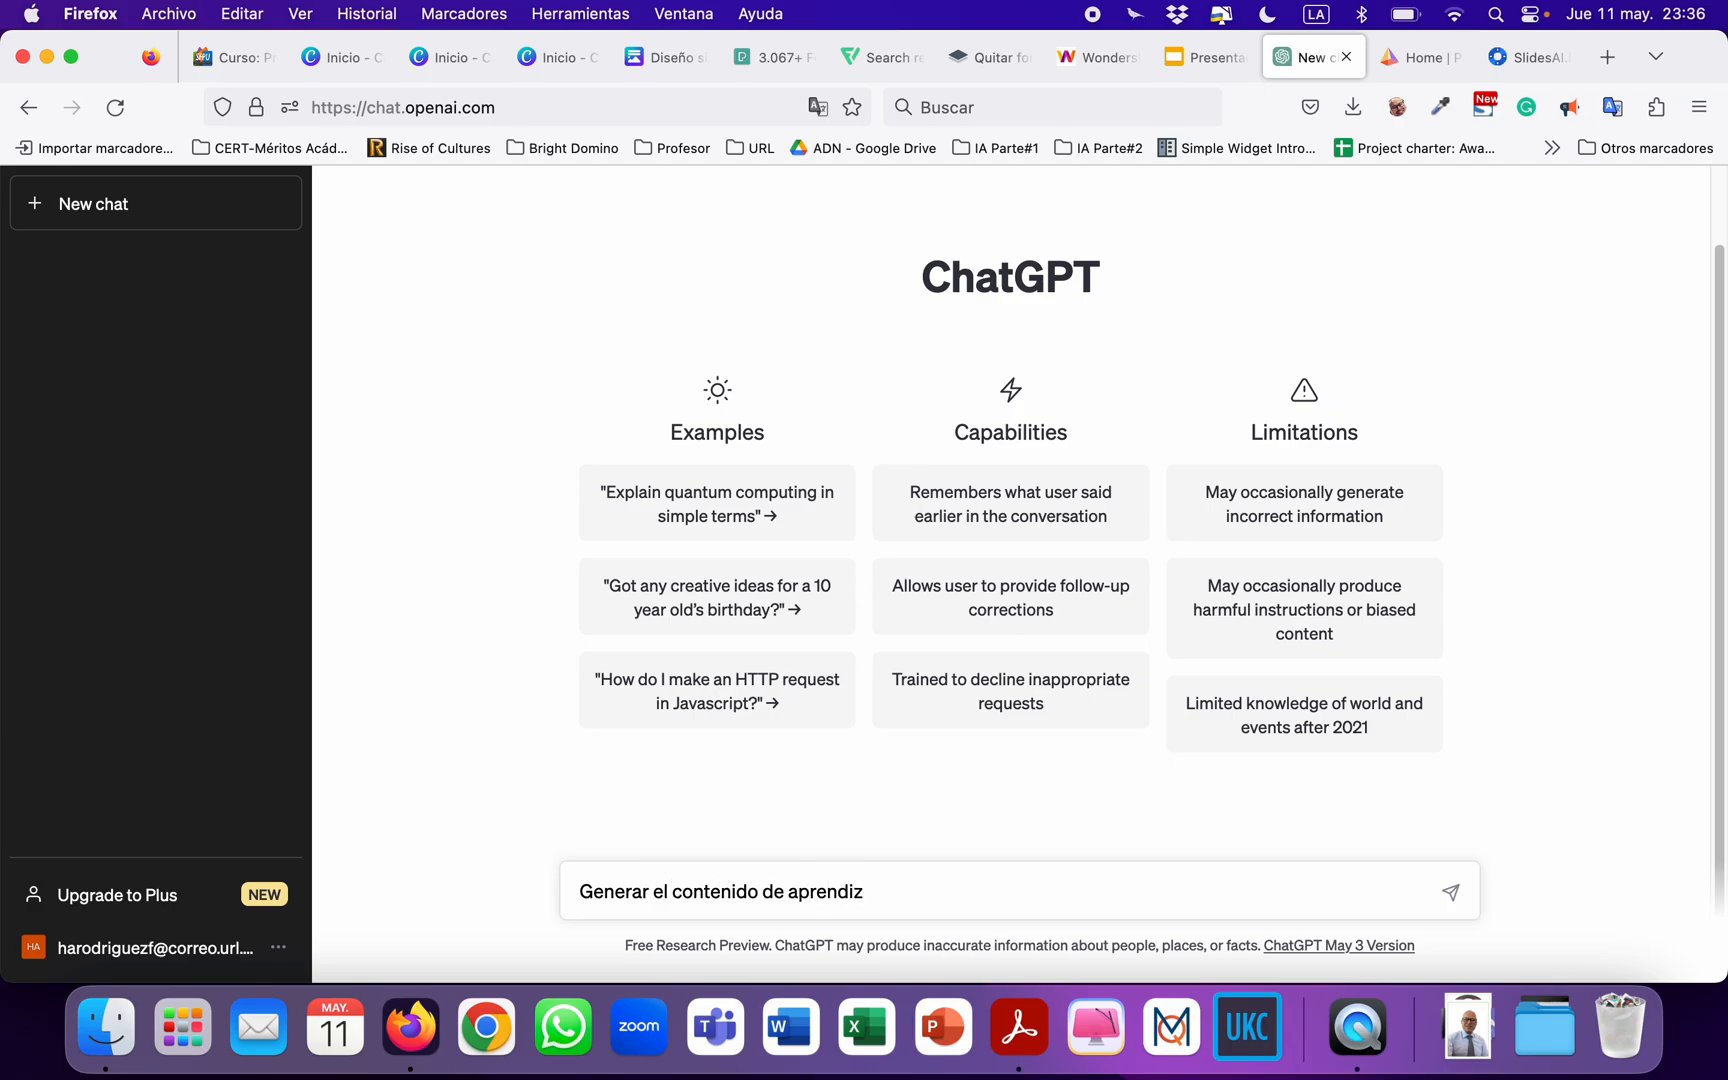
{"action": "type", "text": "aje"}
{"action": "key", "text": "super+a"}
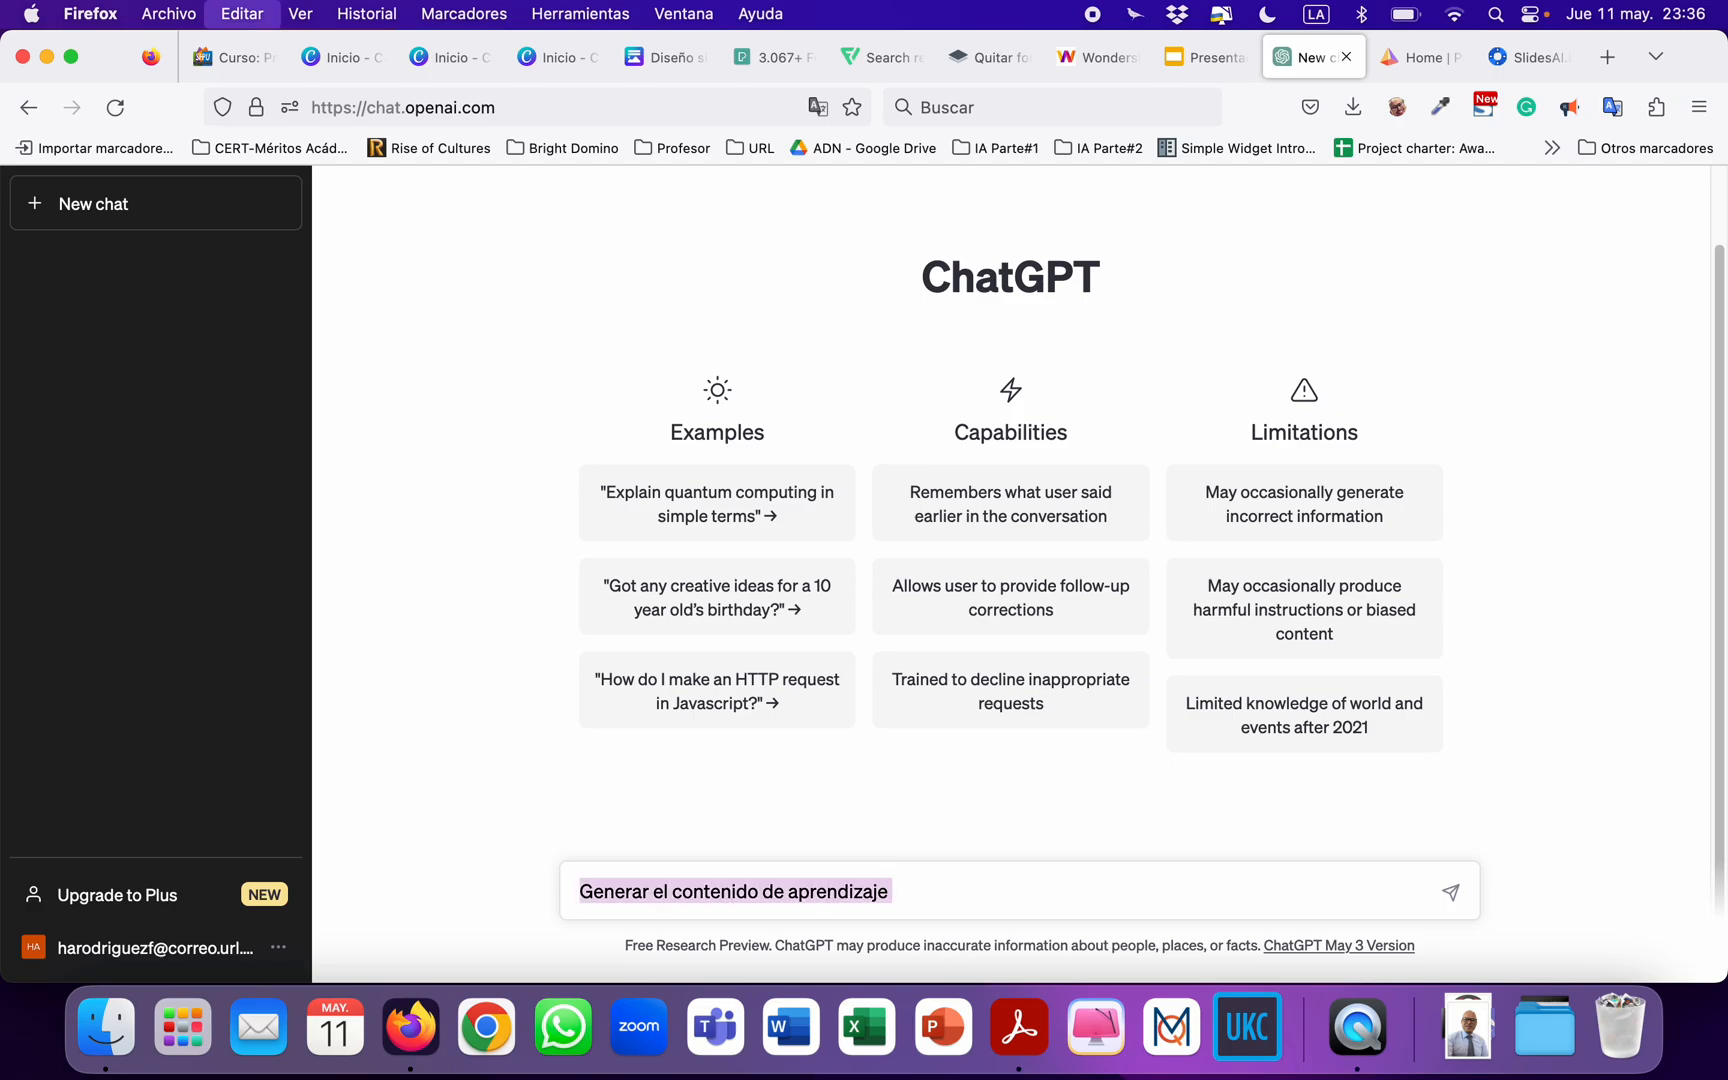
{"action": "type", "text": "que"}
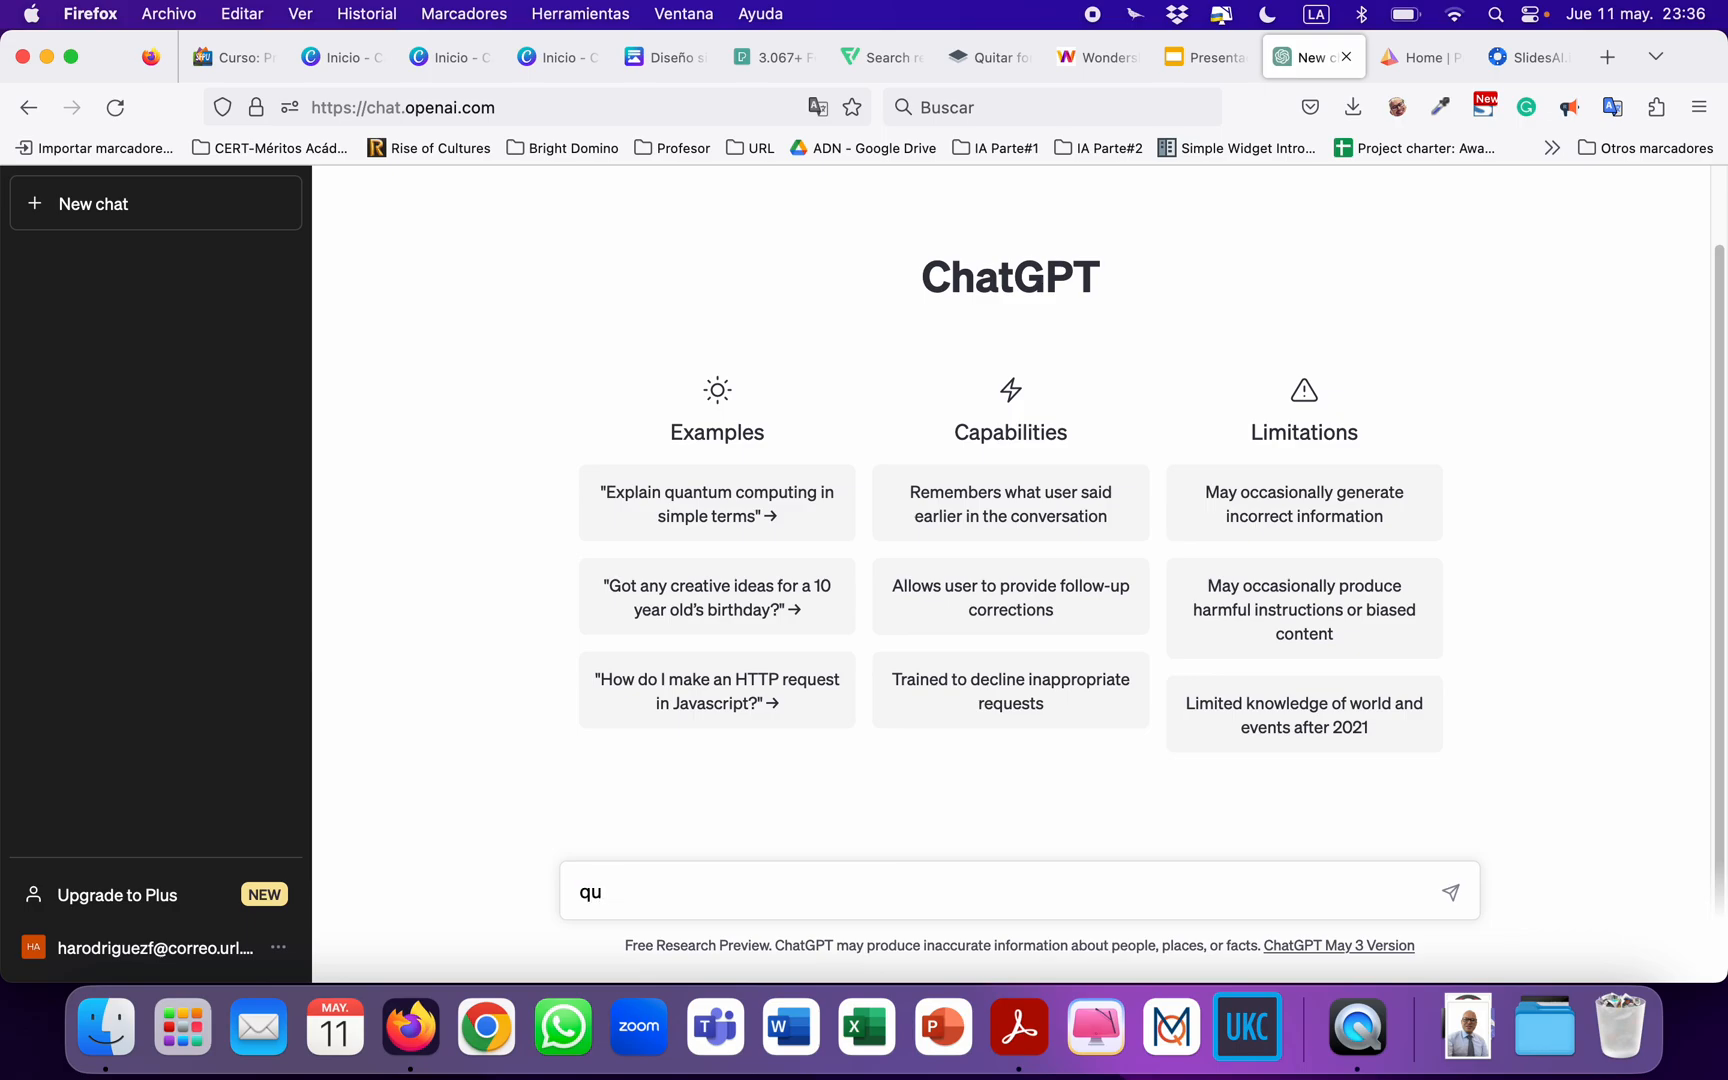
{"action": "key", "text": "BackSpace"}
{"action": "key", "text": "BackSpace"}
{"action": "type", "text": "Q"}
{"action": "key", "text": "BackSpace"}
Submit the prompt "Actuar como experto en gamificación y describir el aprendizaje basado en juegos".
{"action": "type", "text": "Actuar como expert"}
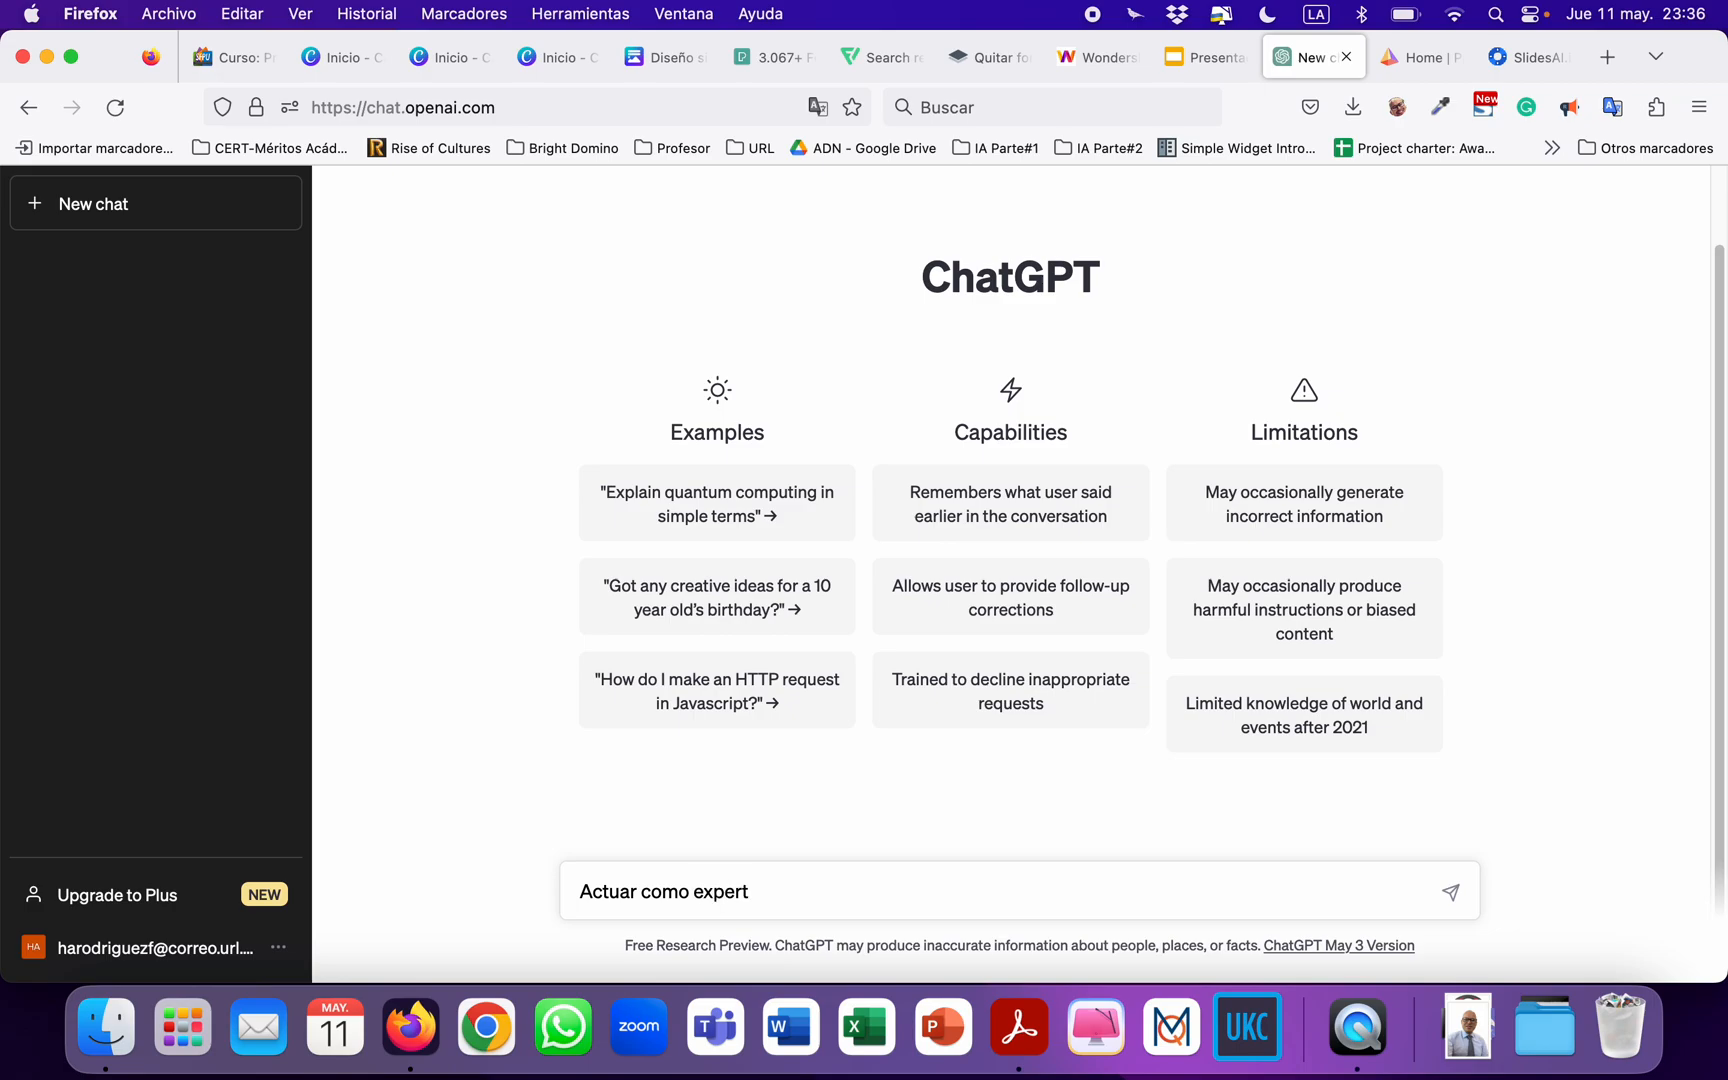
{"action": "type", "text": "o en gamificación y"}
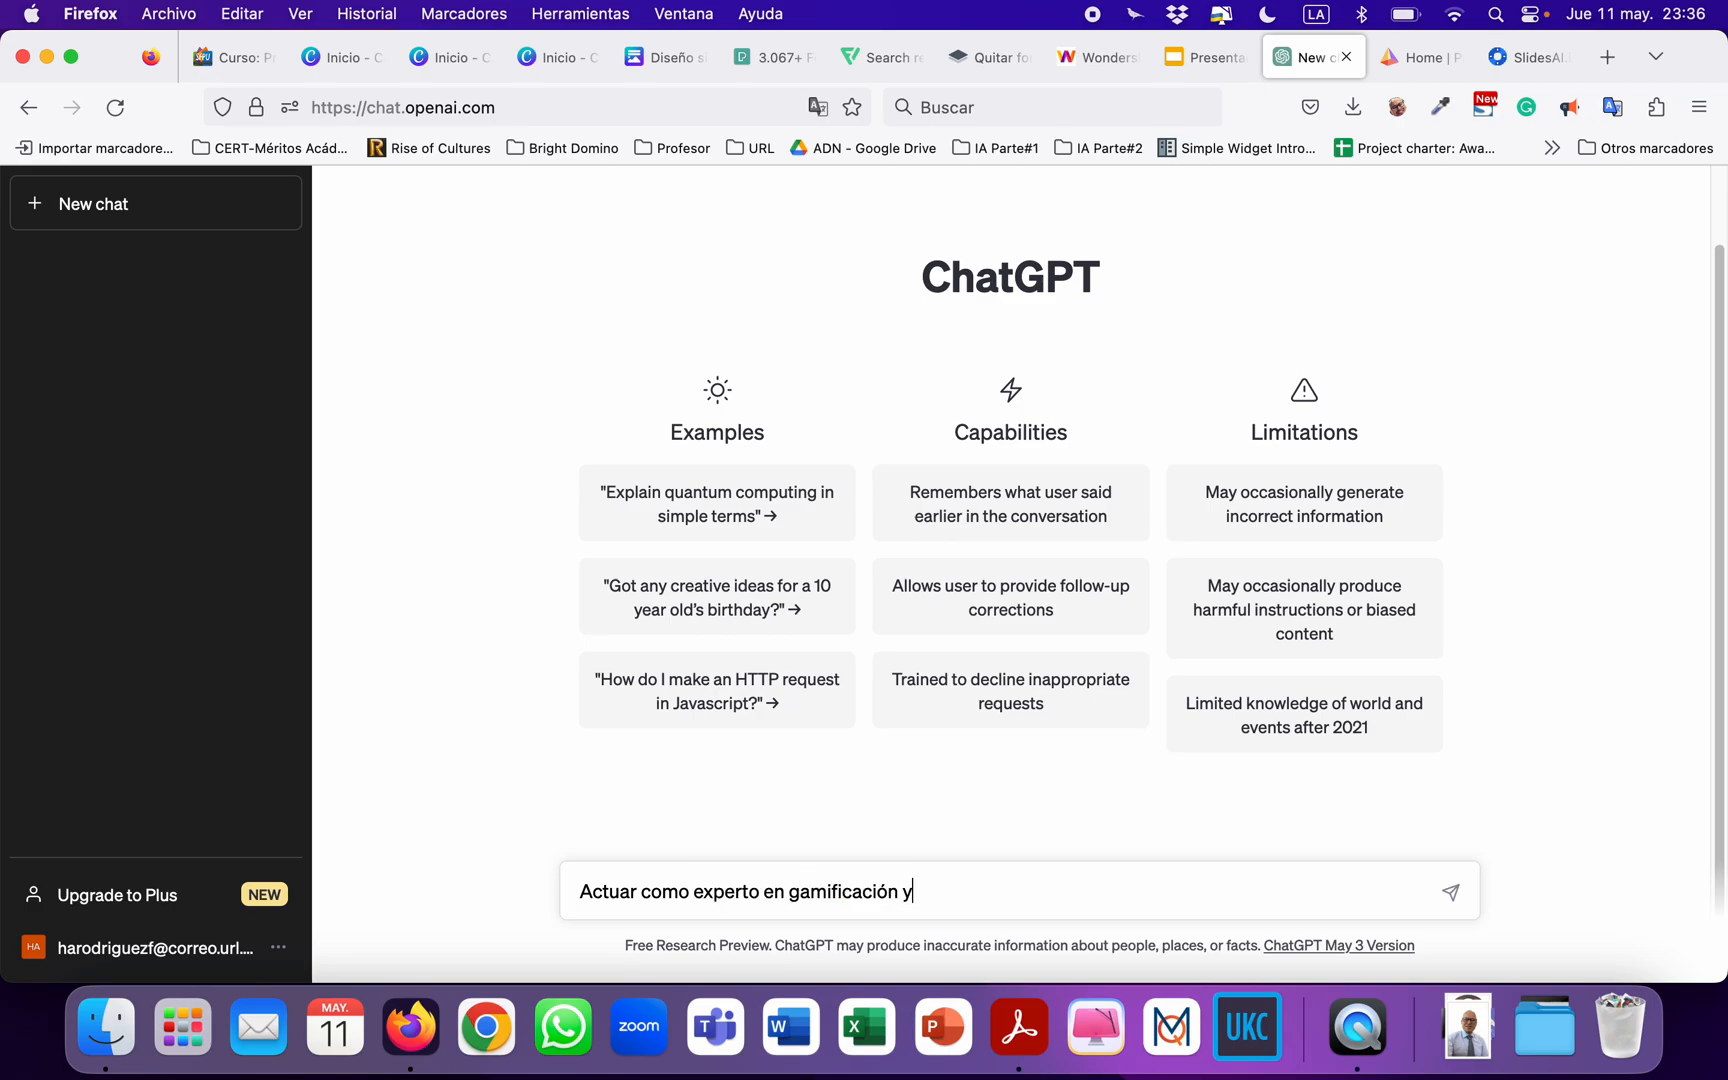
{"action": "type", "text": " descri"}
{"action": "type", "text": "ibir"}
{"action": "type", "text": " el apren"}
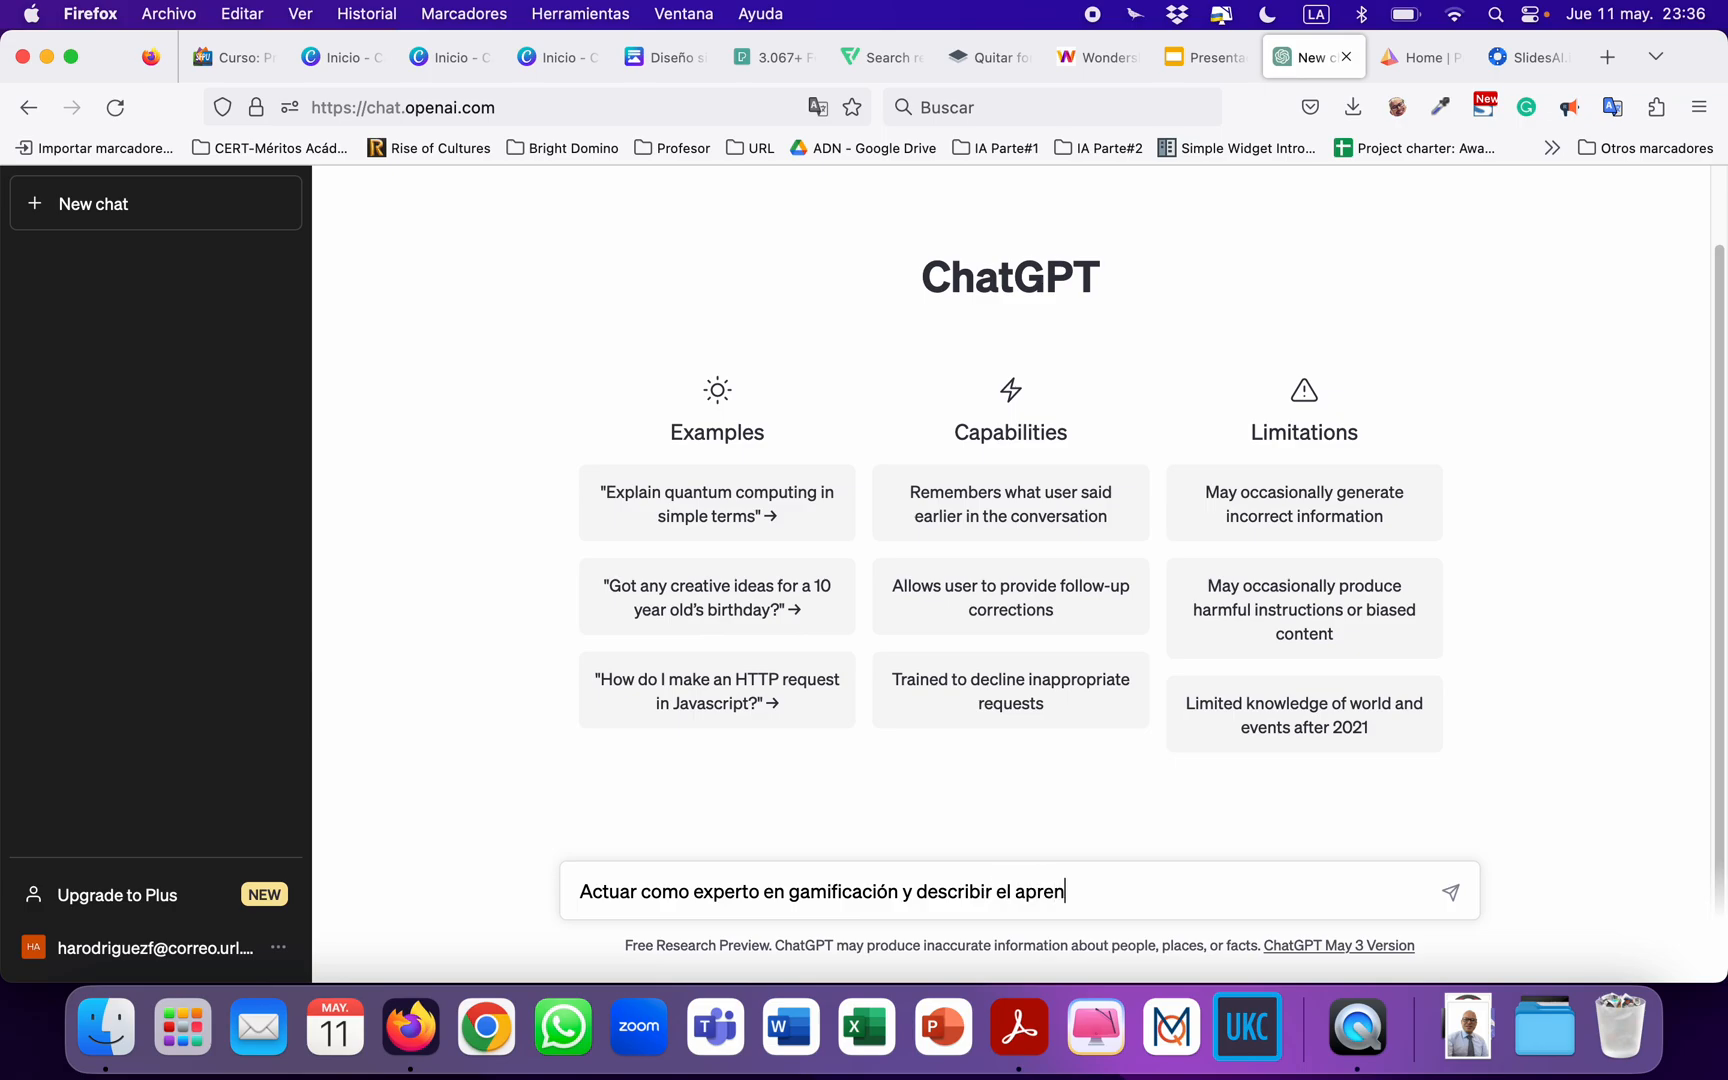
{"action": "type", "text": "dizaje basado en jue"}
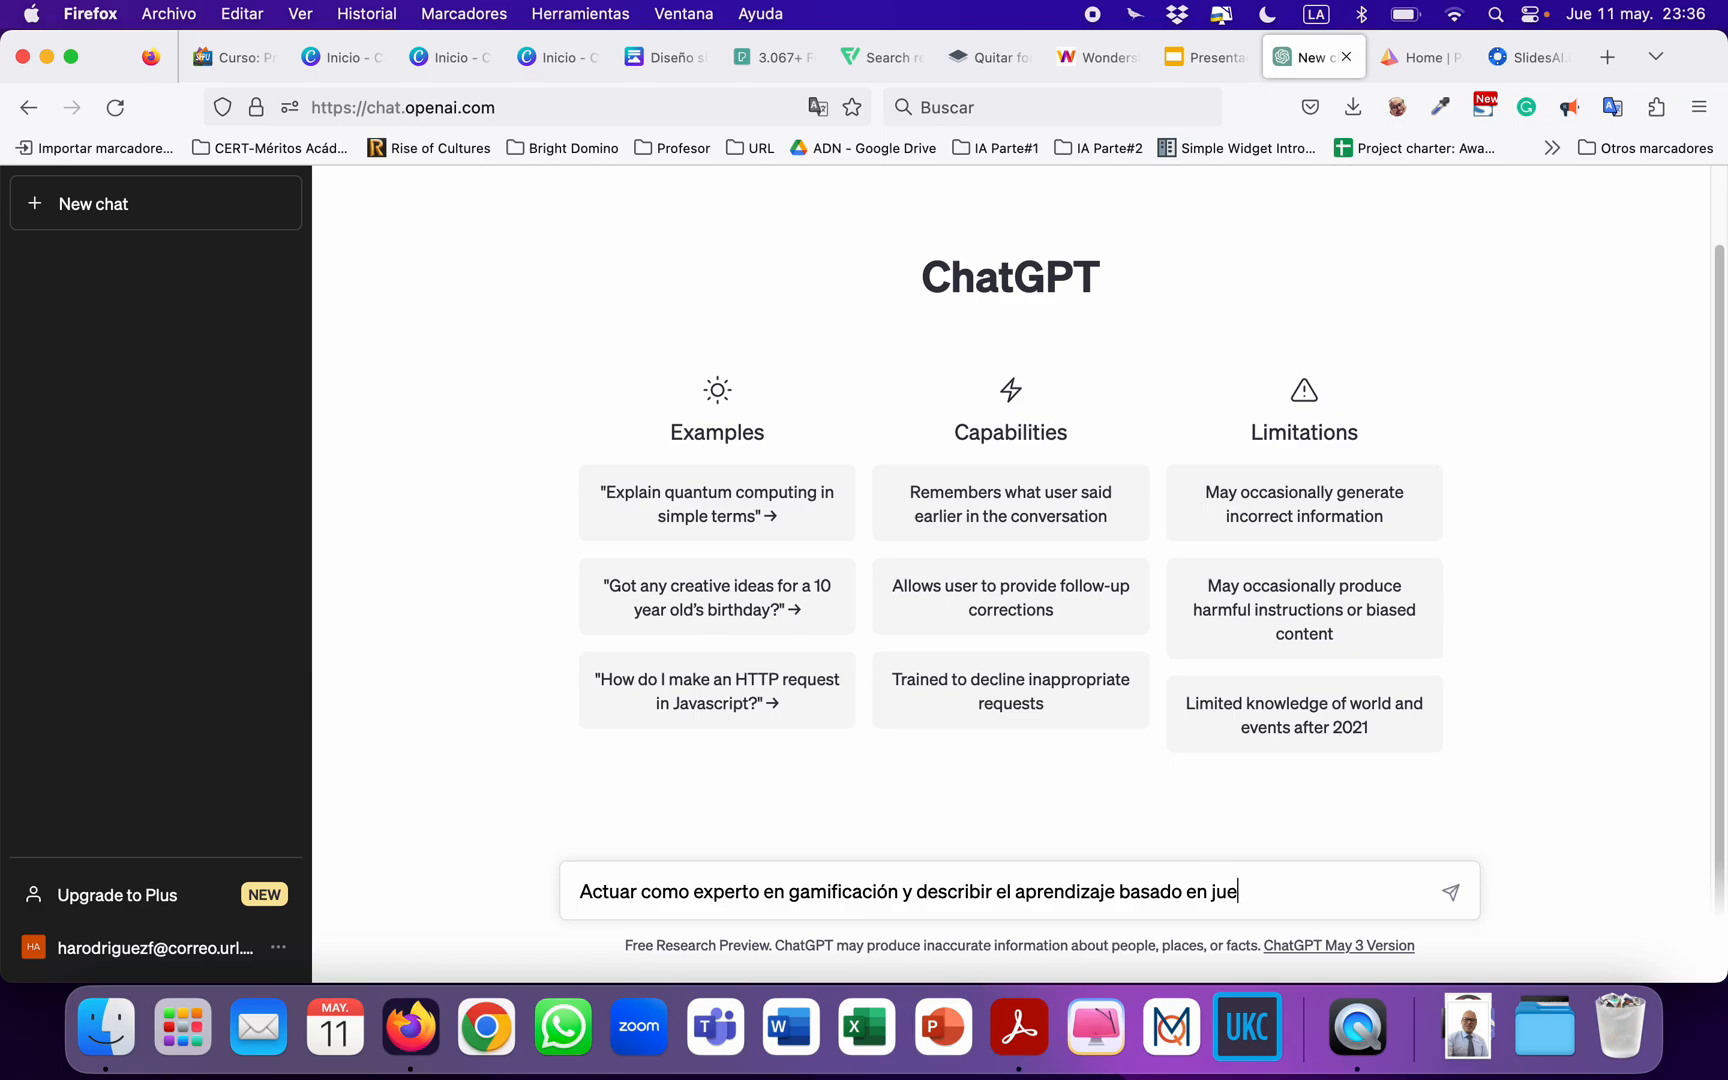
{"action": "type", "text": "gos"}
{"action": "key", "text": "Return"}
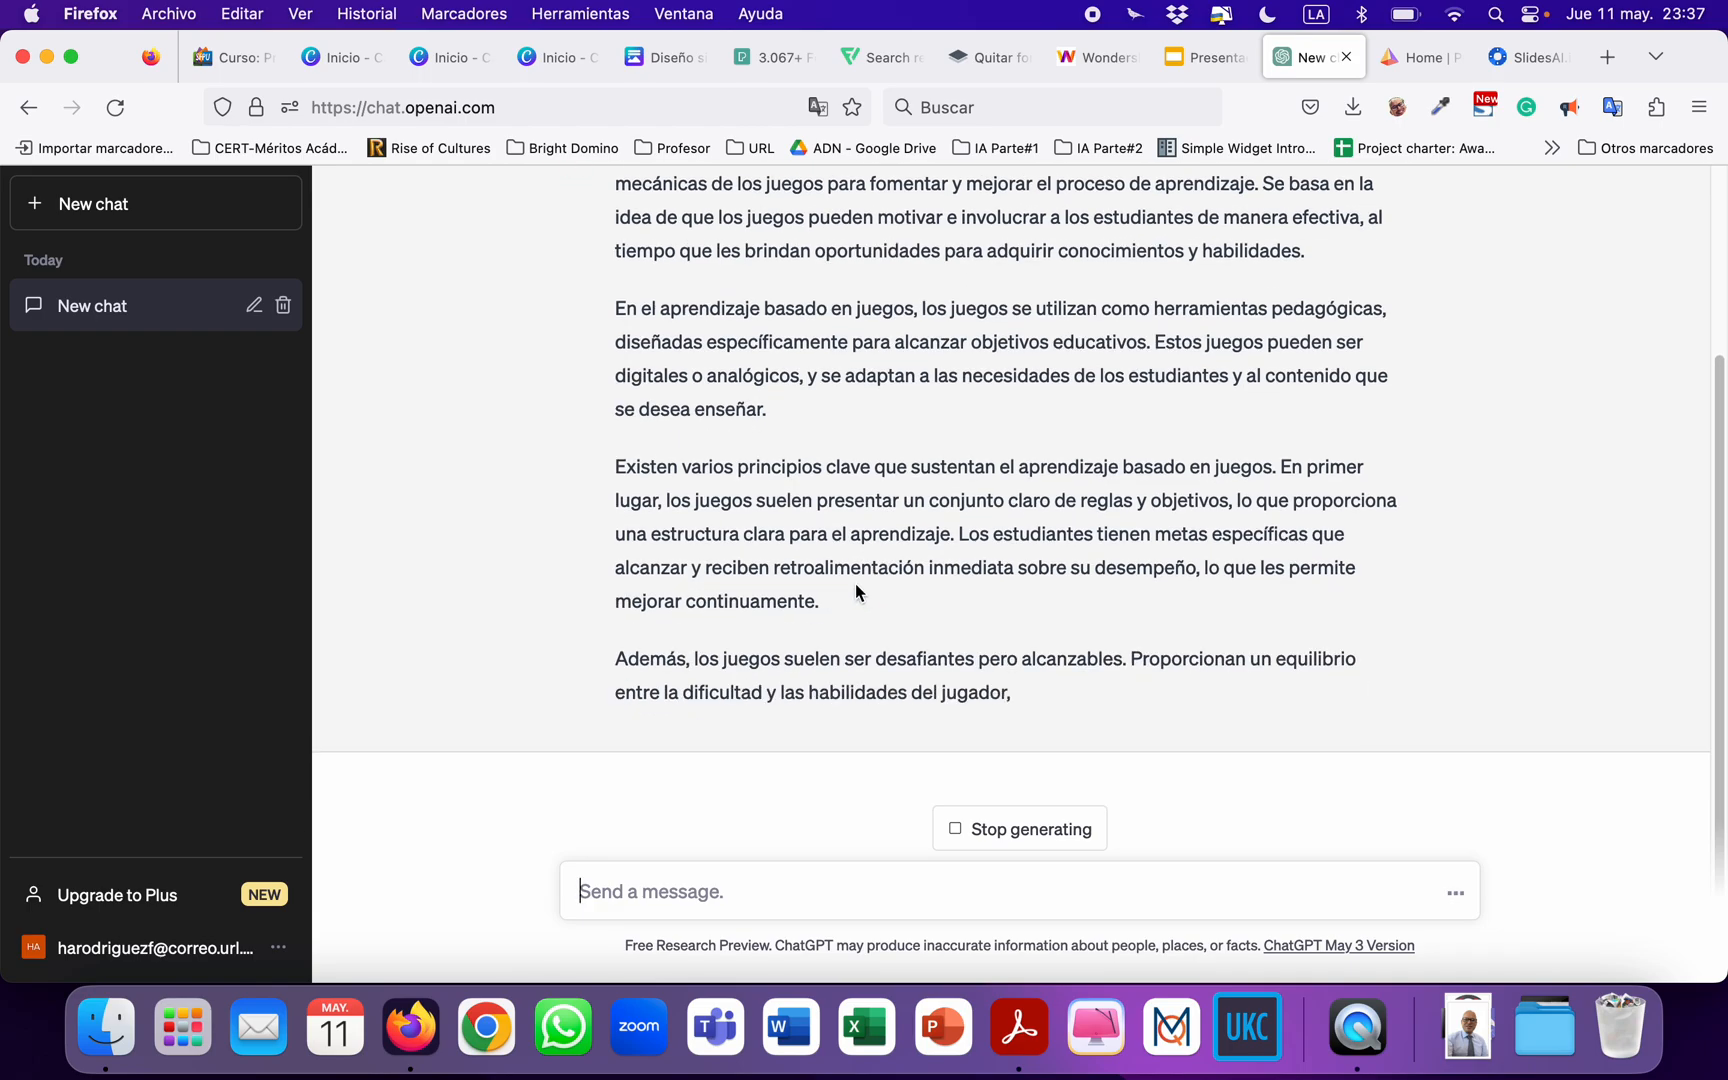
Copy the three answer paragraphs from "El aprendizaje basado en juegos" to "mejorar continuamente" and switch back to the blank Canva Doc.
{"action": "scroll", "coordinate": [850, 570], "scroll_direction": "up", "scroll_amount": 5}
{"action": "scroll", "coordinate": [630, 375], "scroll_direction": "down", "scroll_amount": 2}
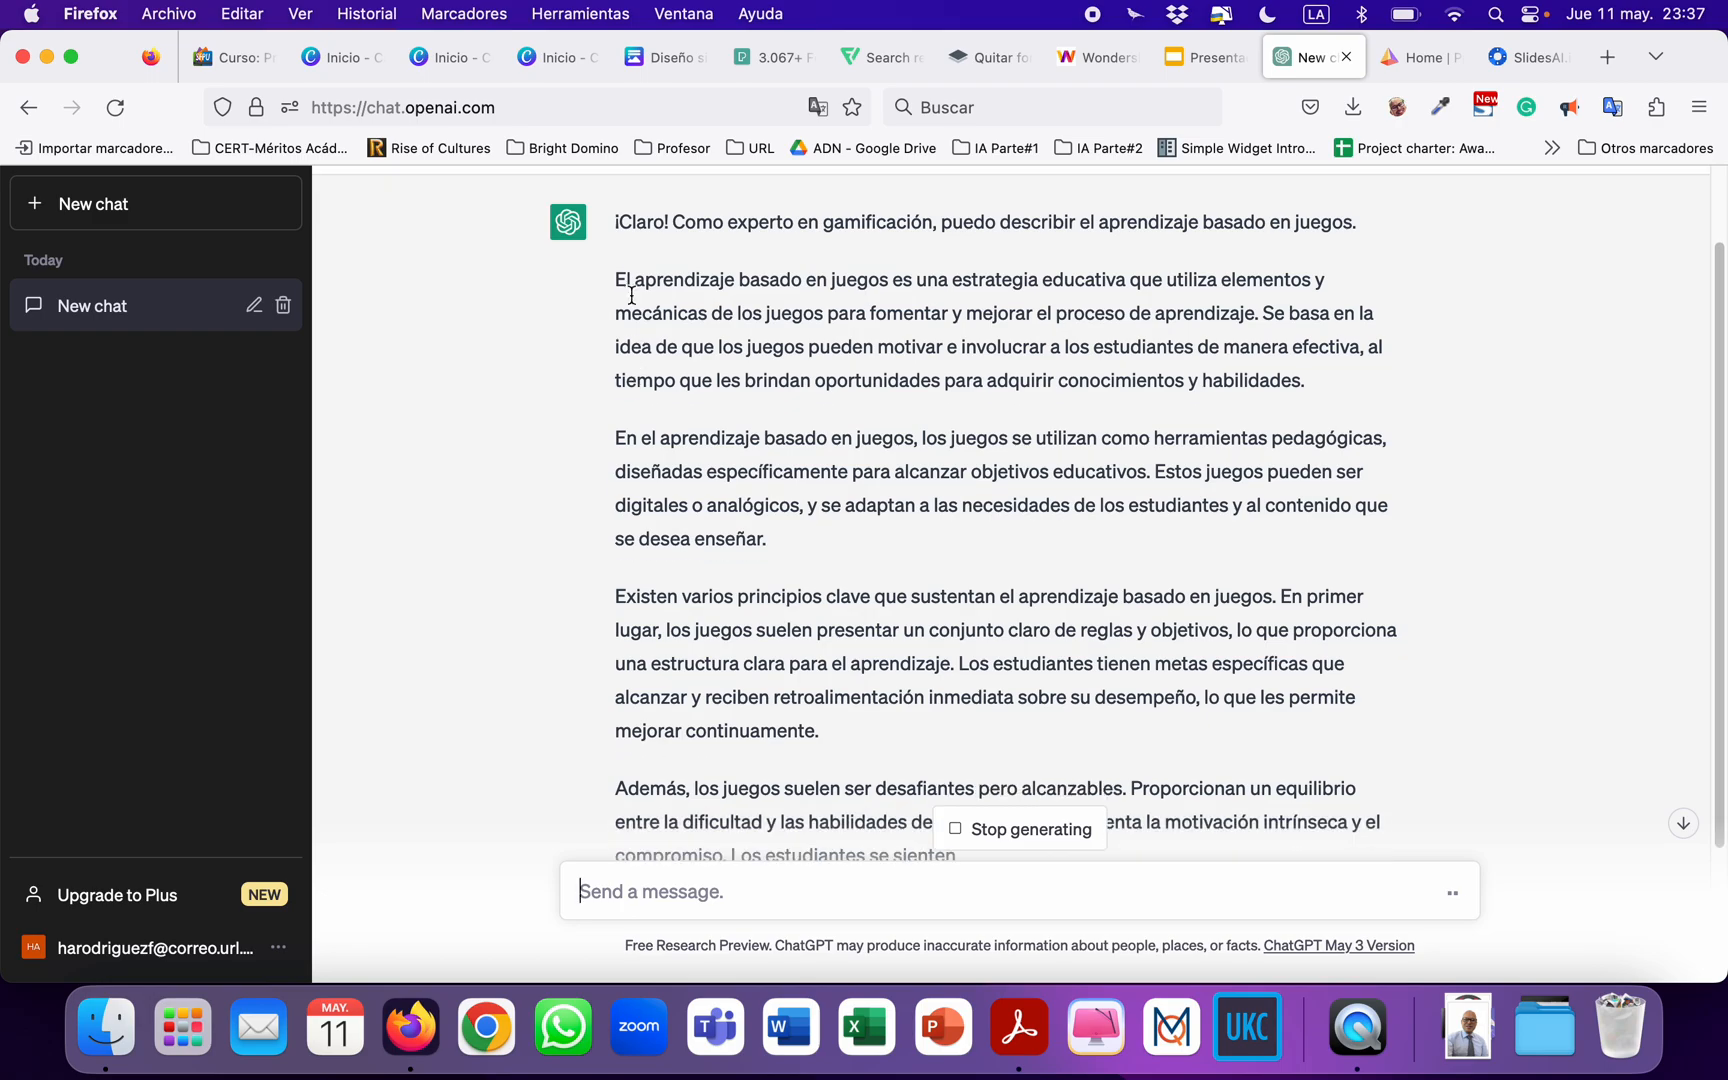
{"action": "scroll", "coordinate": [700, 400], "scroll_direction": "down", "scroll_amount": 5}
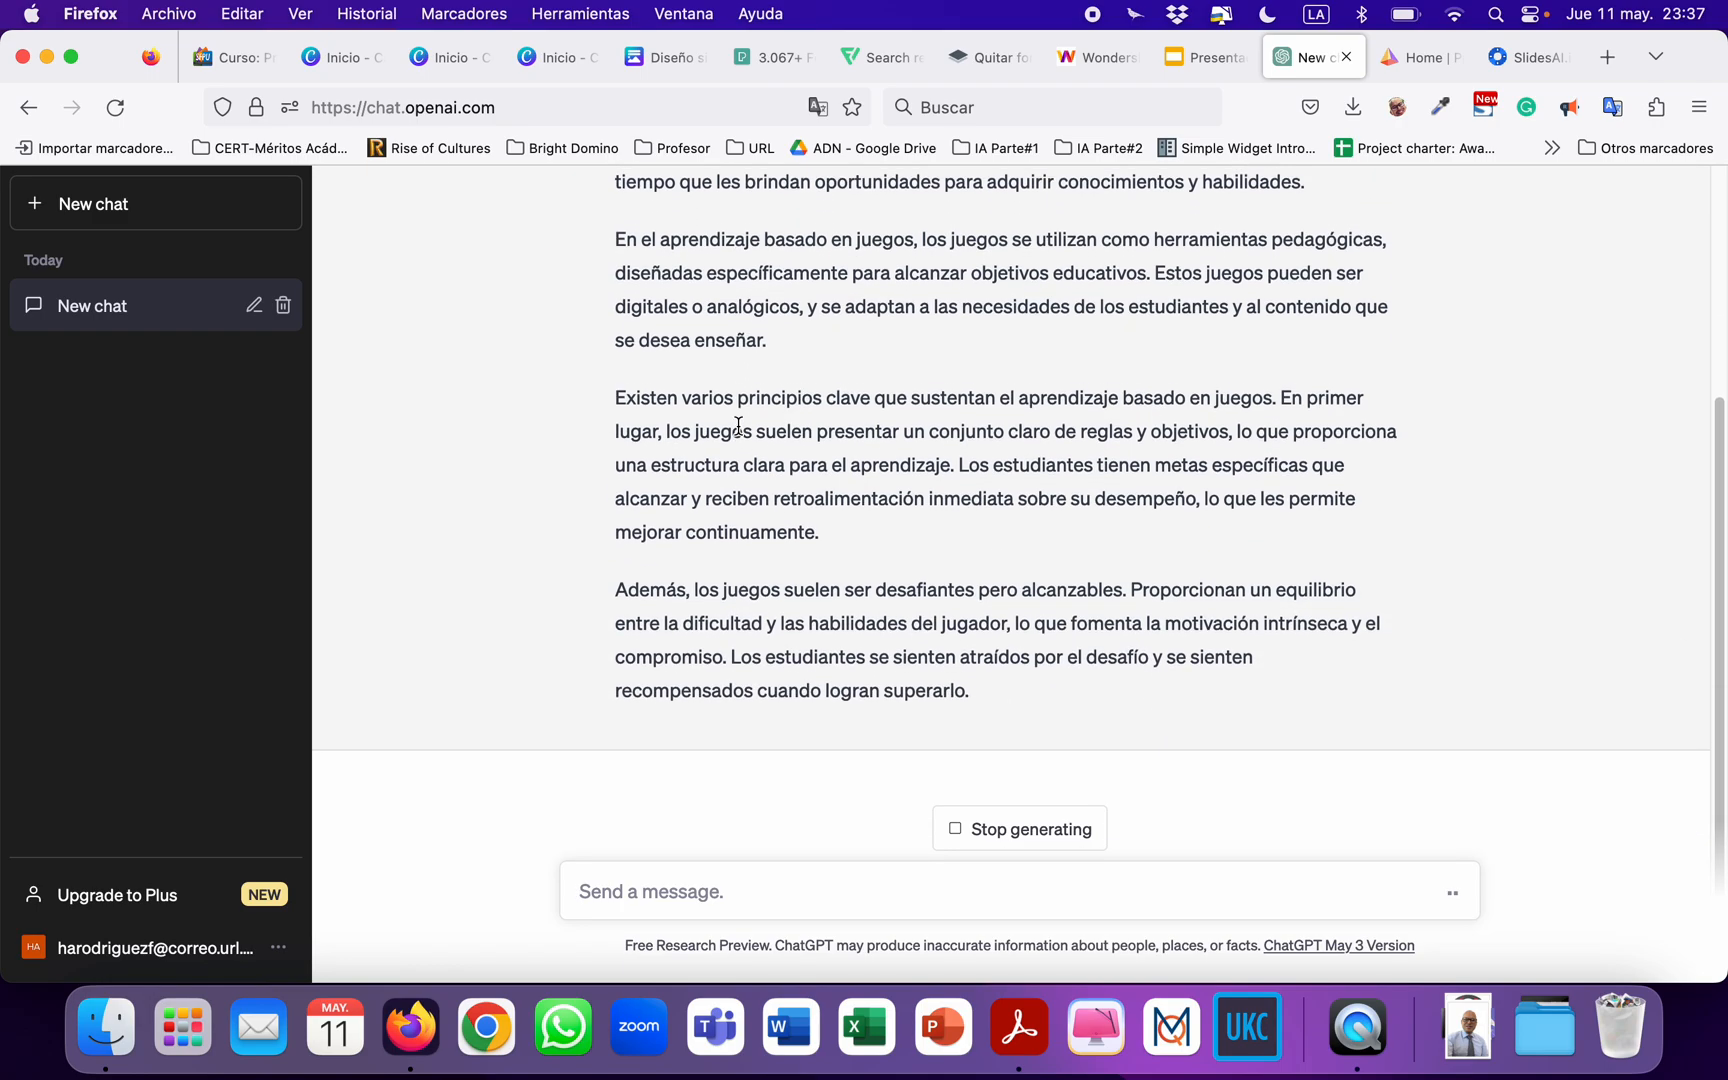
{"action": "scroll", "coordinate": [740, 435], "scroll_direction": "up", "scroll_amount": 5}
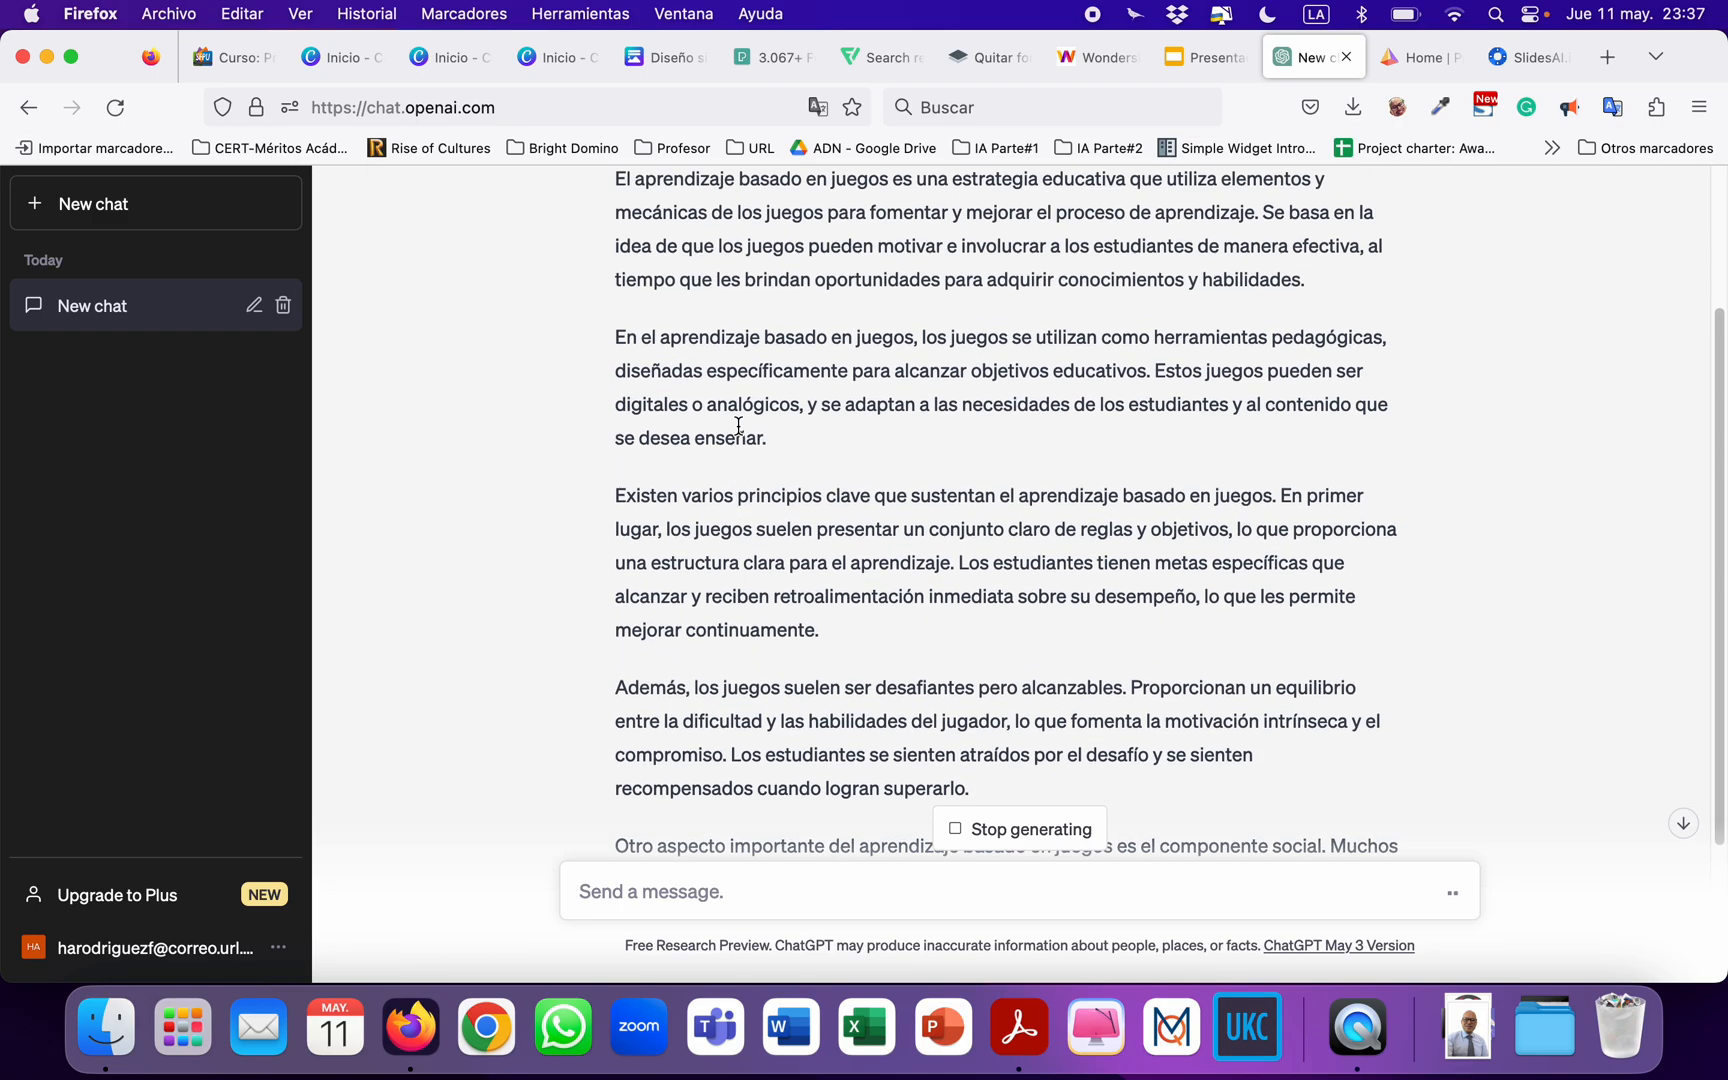
{"action": "left_click_drag", "start_coordinate": [617, 263], "coordinate": [889, 713]}
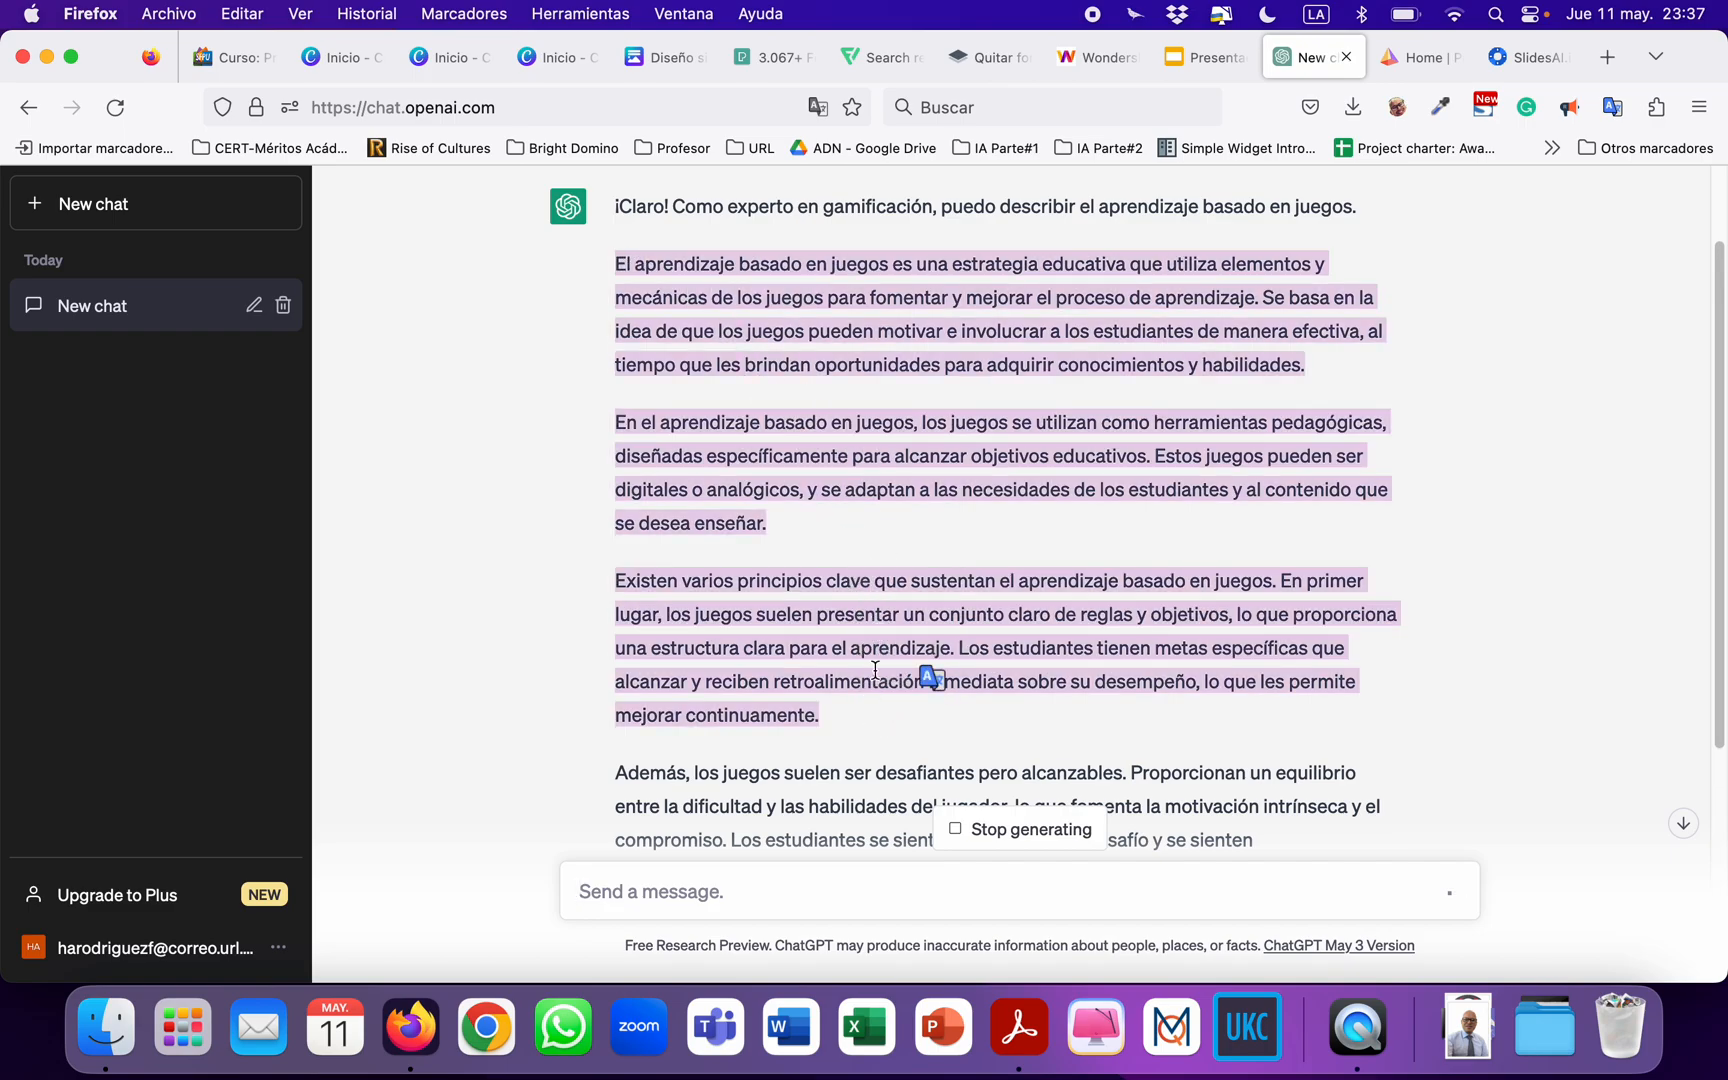
{"action": "left_click", "coordinate": [453, 70]}
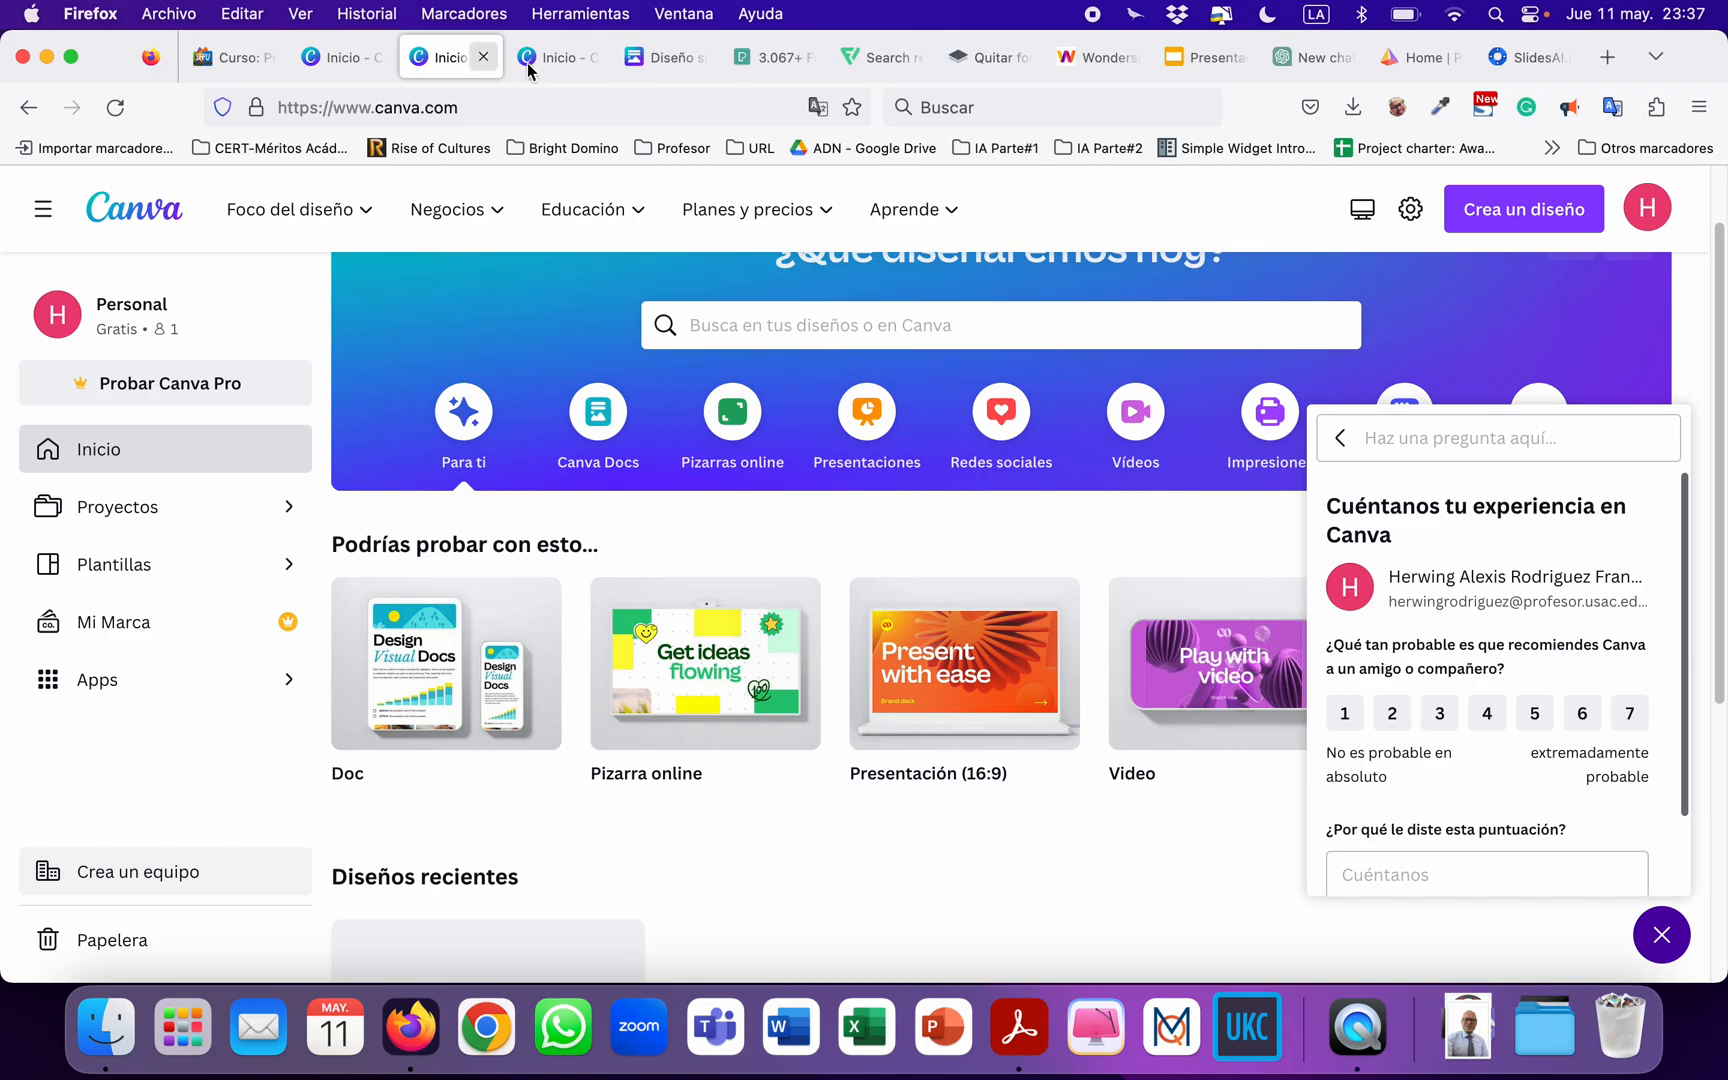
{"action": "left_click", "coordinate": [558, 62]}
{"action": "left_click", "coordinate": [670, 62]}
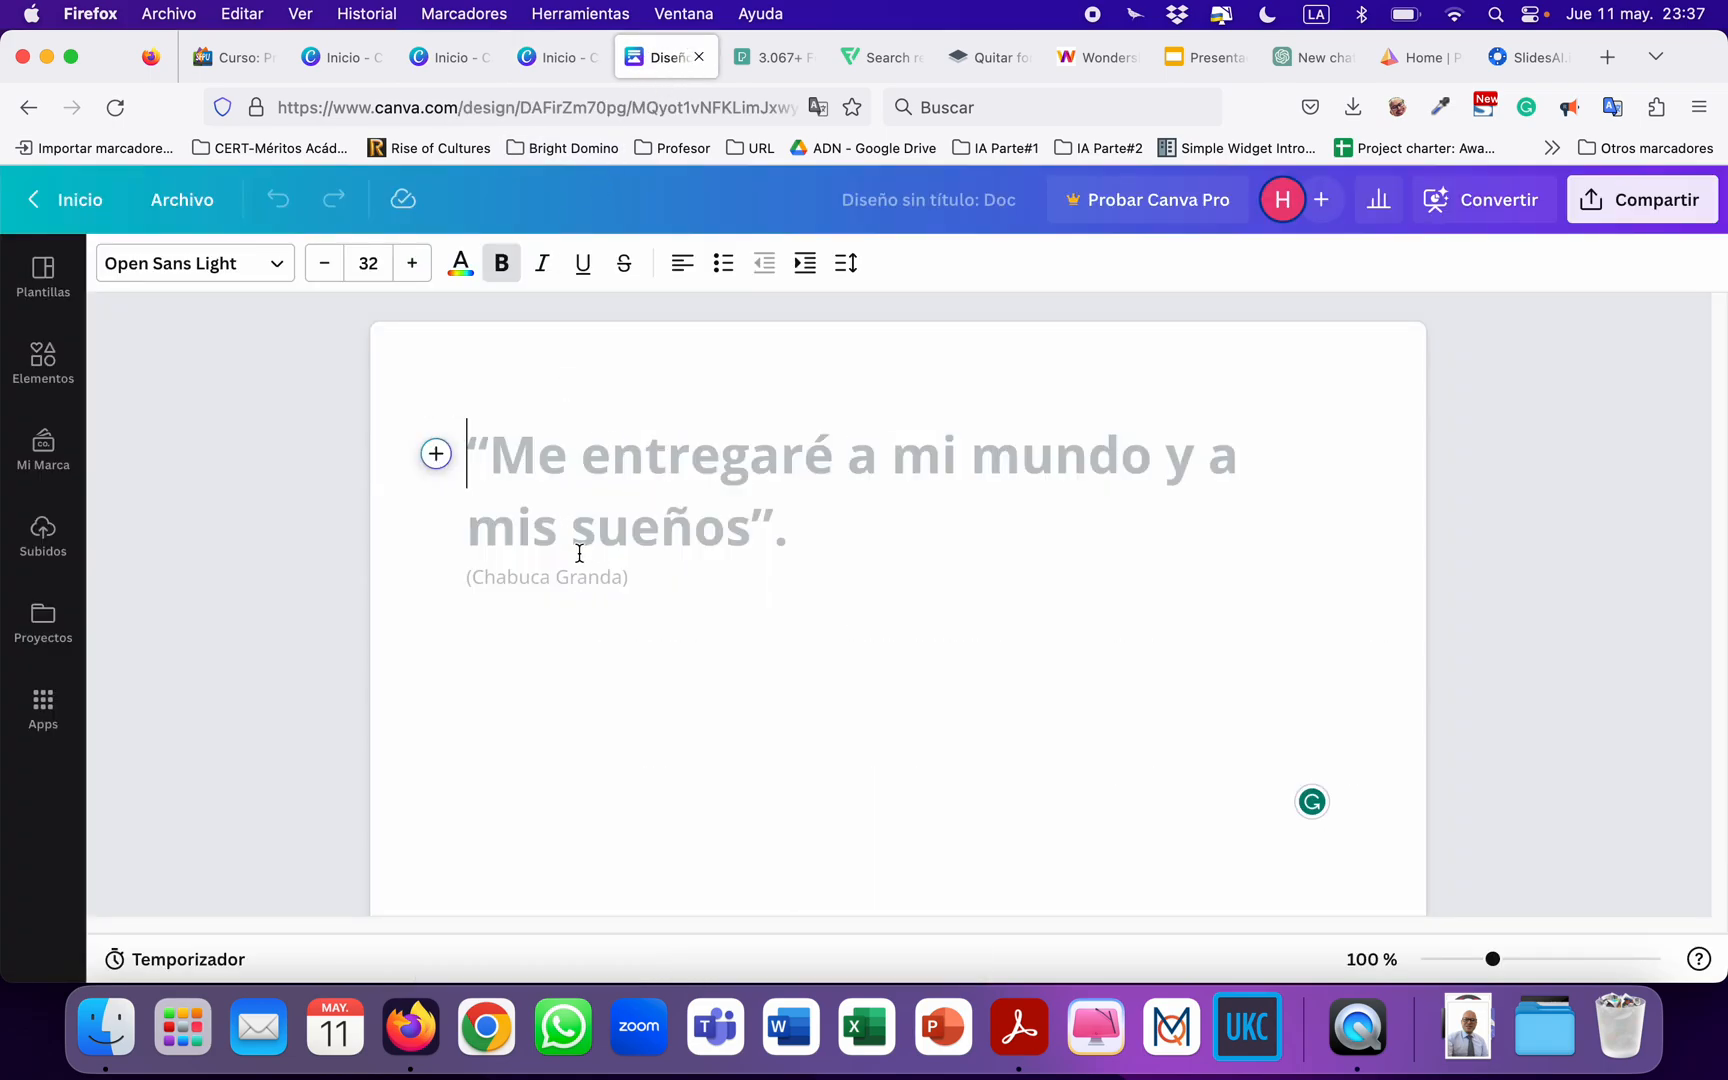
Paste the copied paragraphs into the blank Doc and change the first paragraph from heading to the Texto style.
{"action": "key", "text": "super+v"}
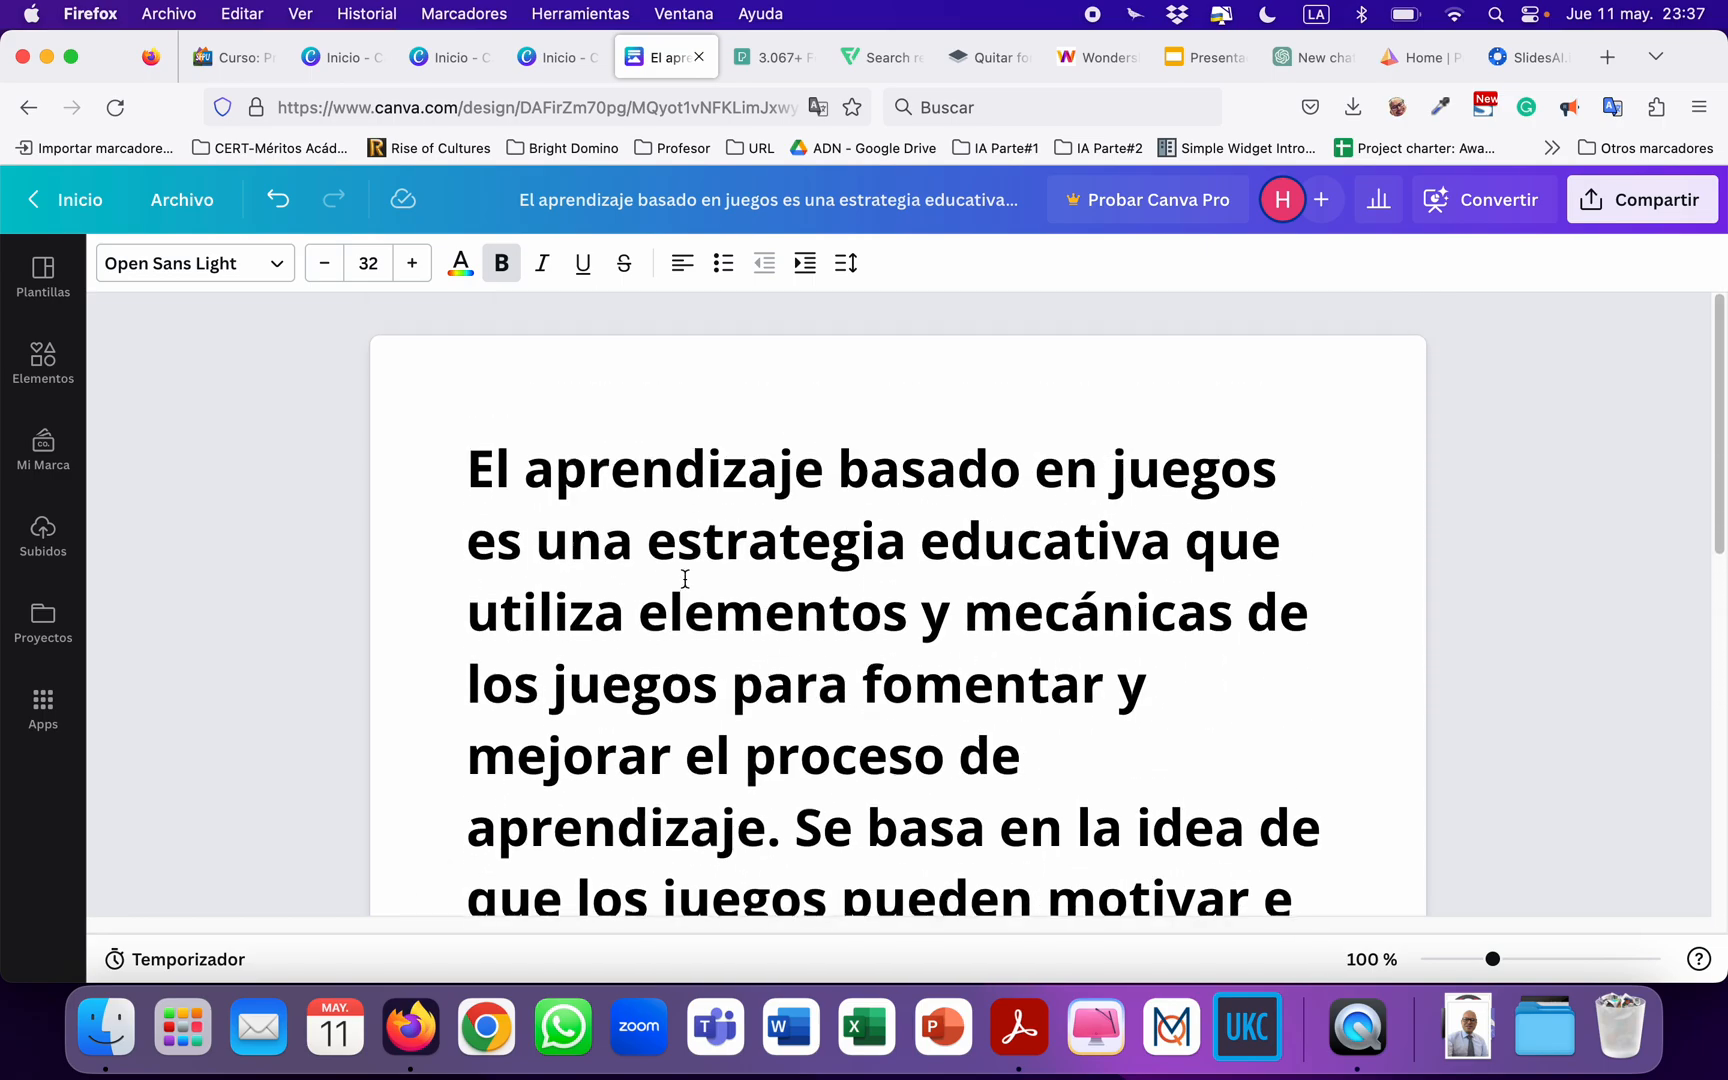
{"action": "scroll", "coordinate": [775, 735], "scroll_direction": "down", "scroll_amount": 3}
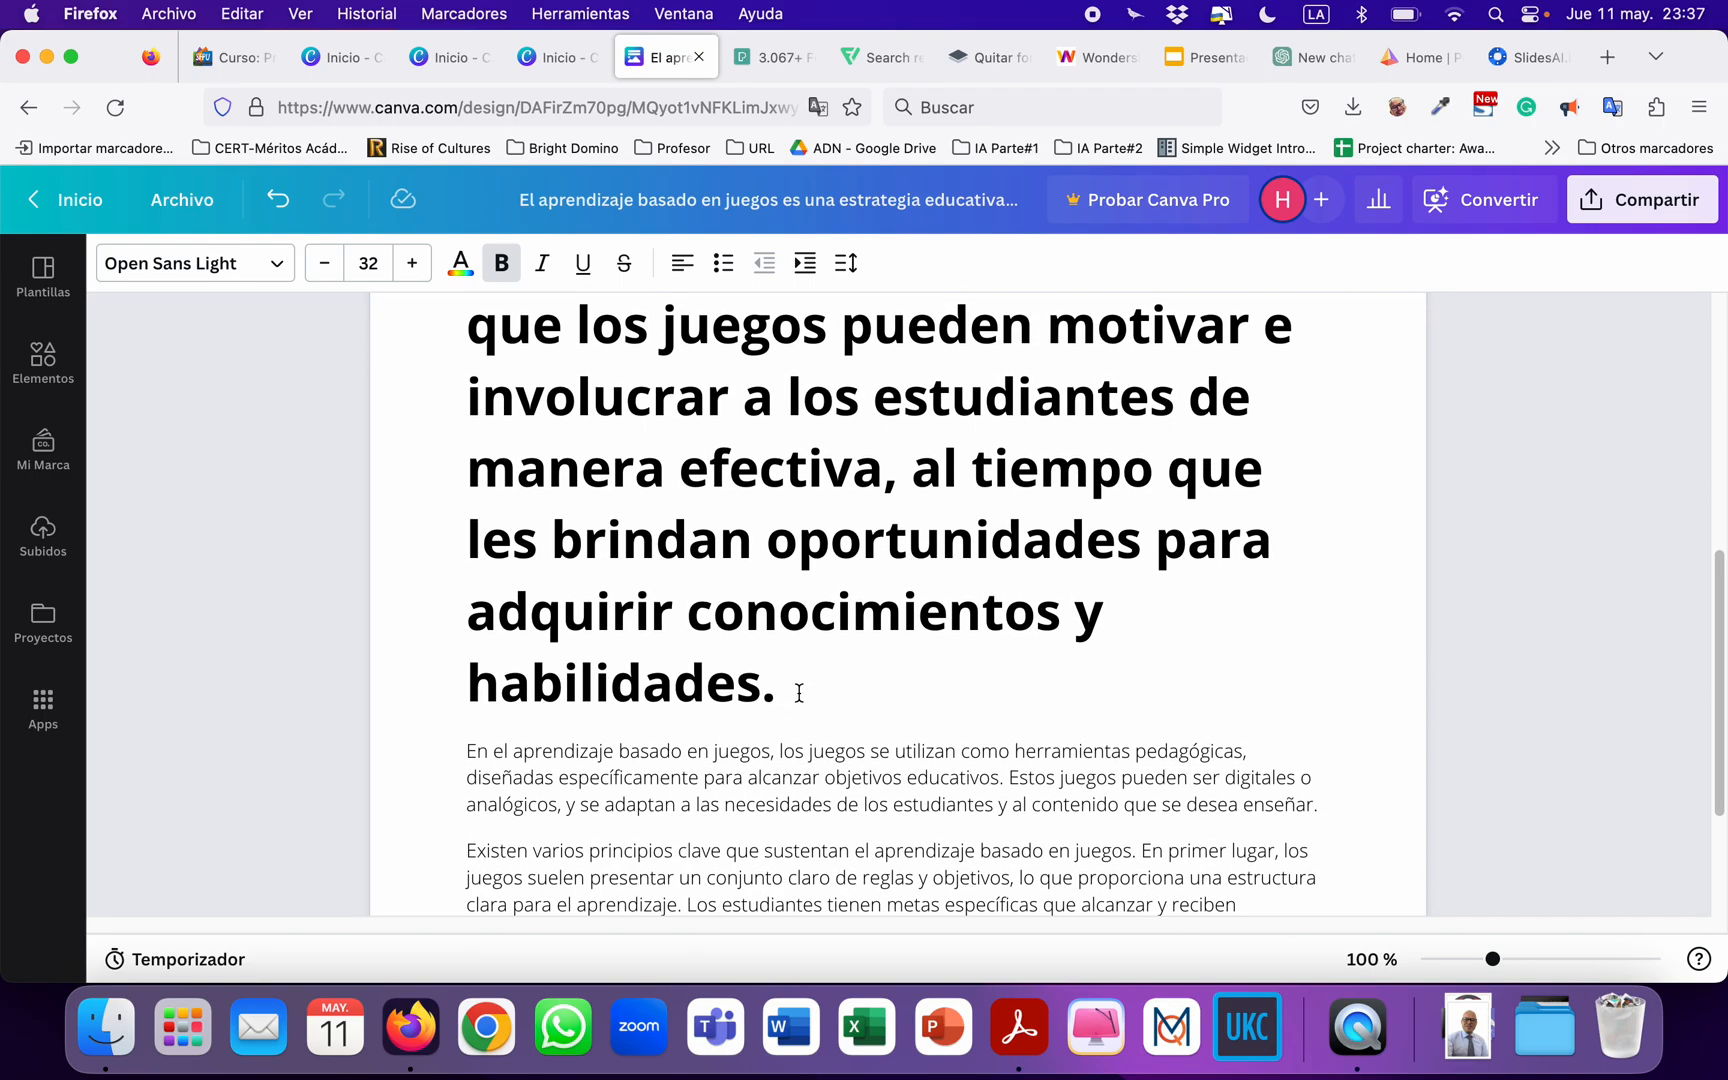
{"action": "left_click_drag", "start_coordinate": [799, 693], "coordinate": [445, 403]}
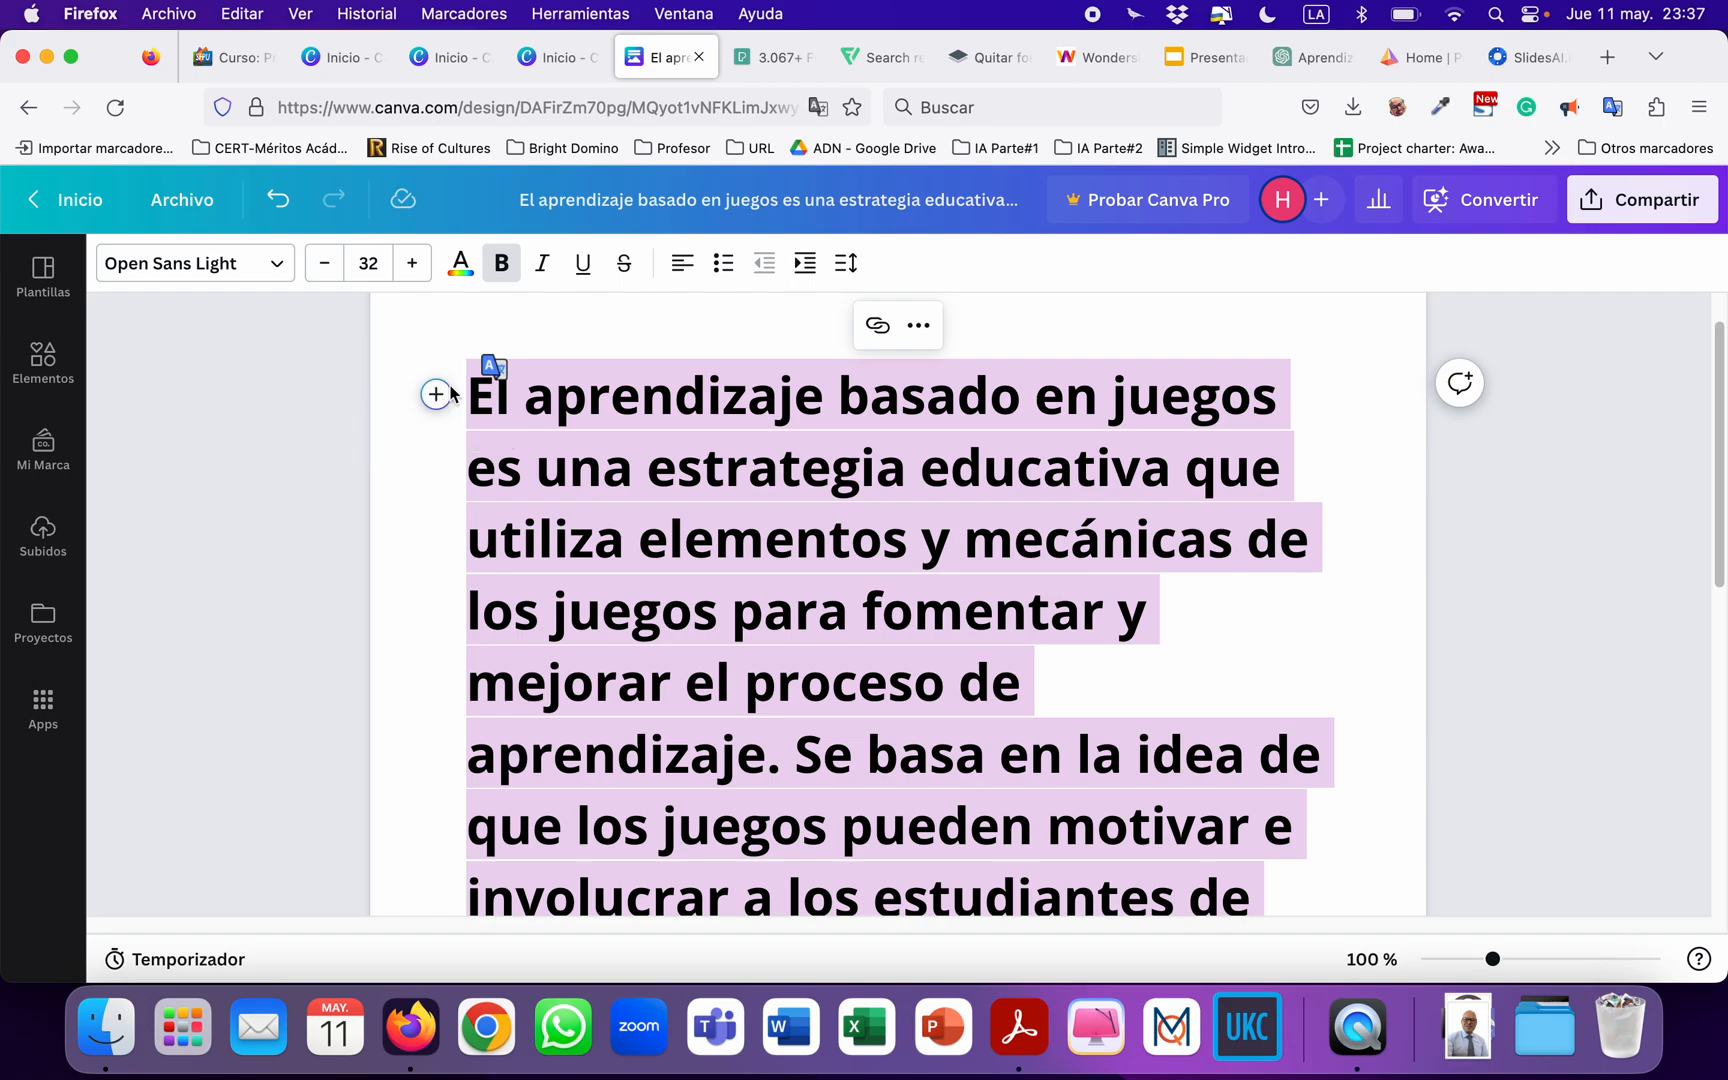
{"action": "left_click", "coordinate": [436, 393]}
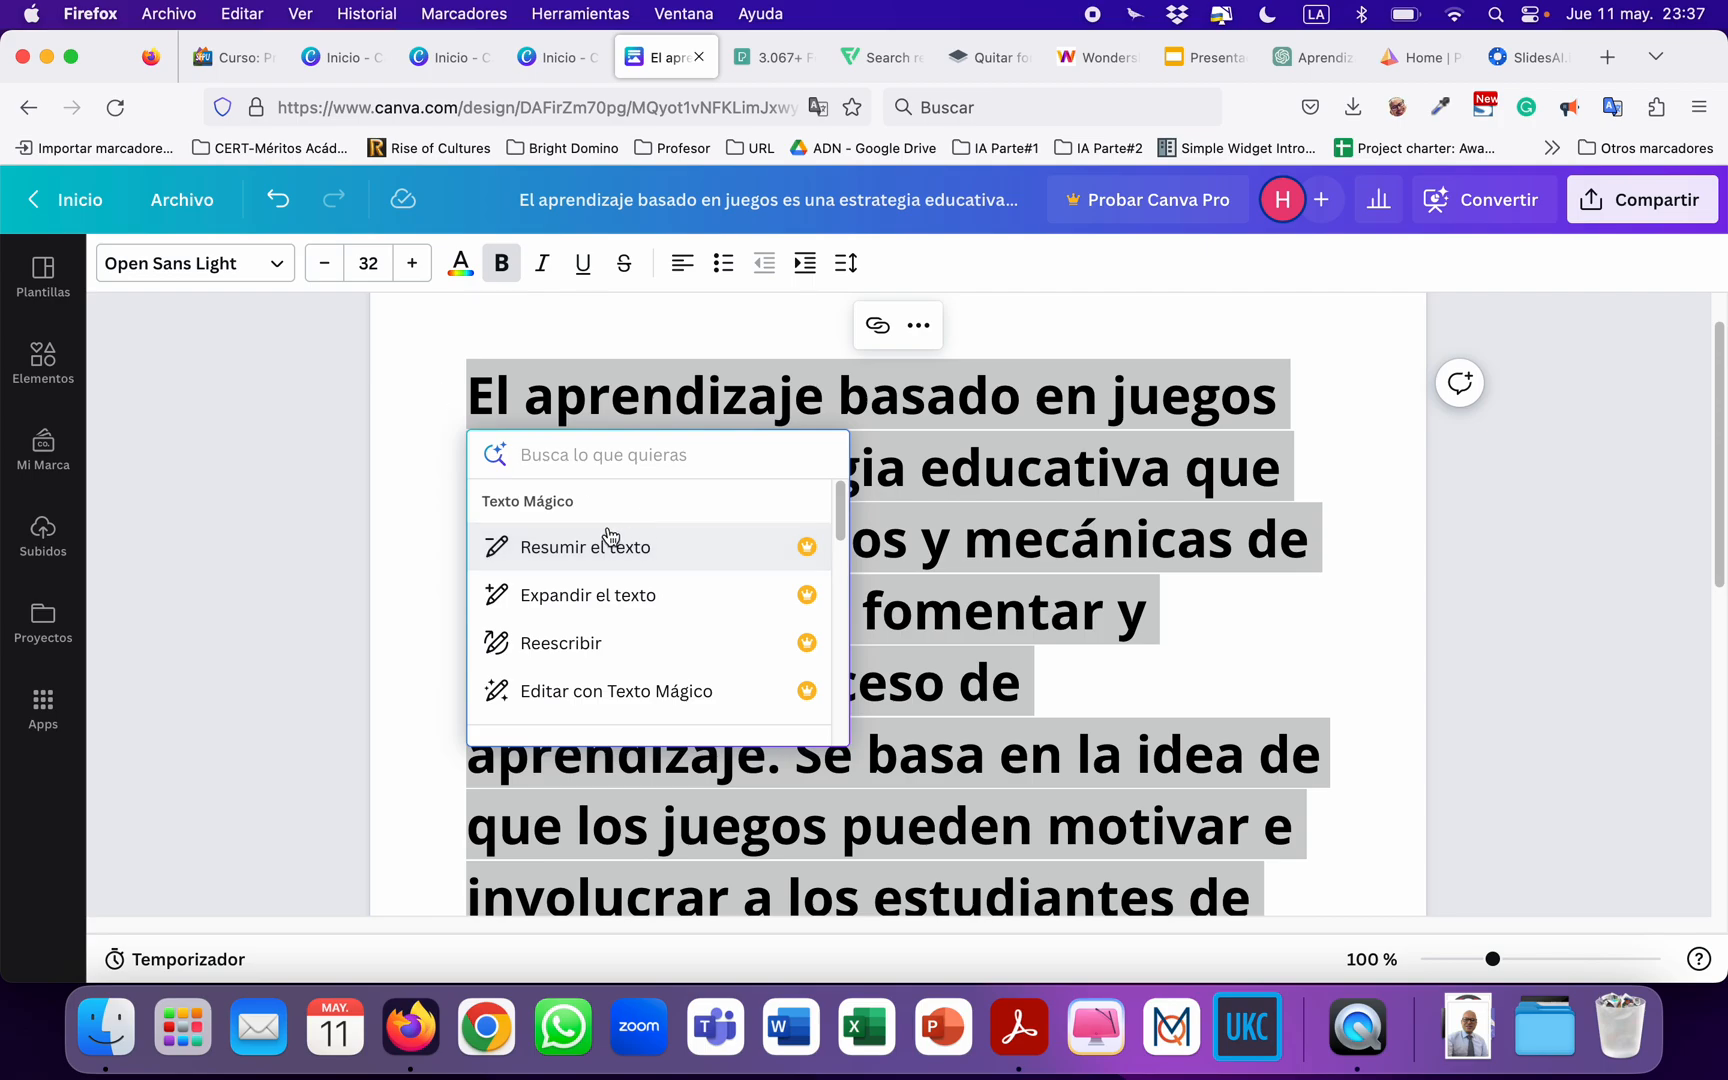
{"action": "left_click", "coordinate": [494, 387]}
{"action": "left_click", "coordinate": [436, 395]}
{"action": "scroll", "coordinate": [648, 600], "scroll_direction": "down", "scroll_amount": 1}
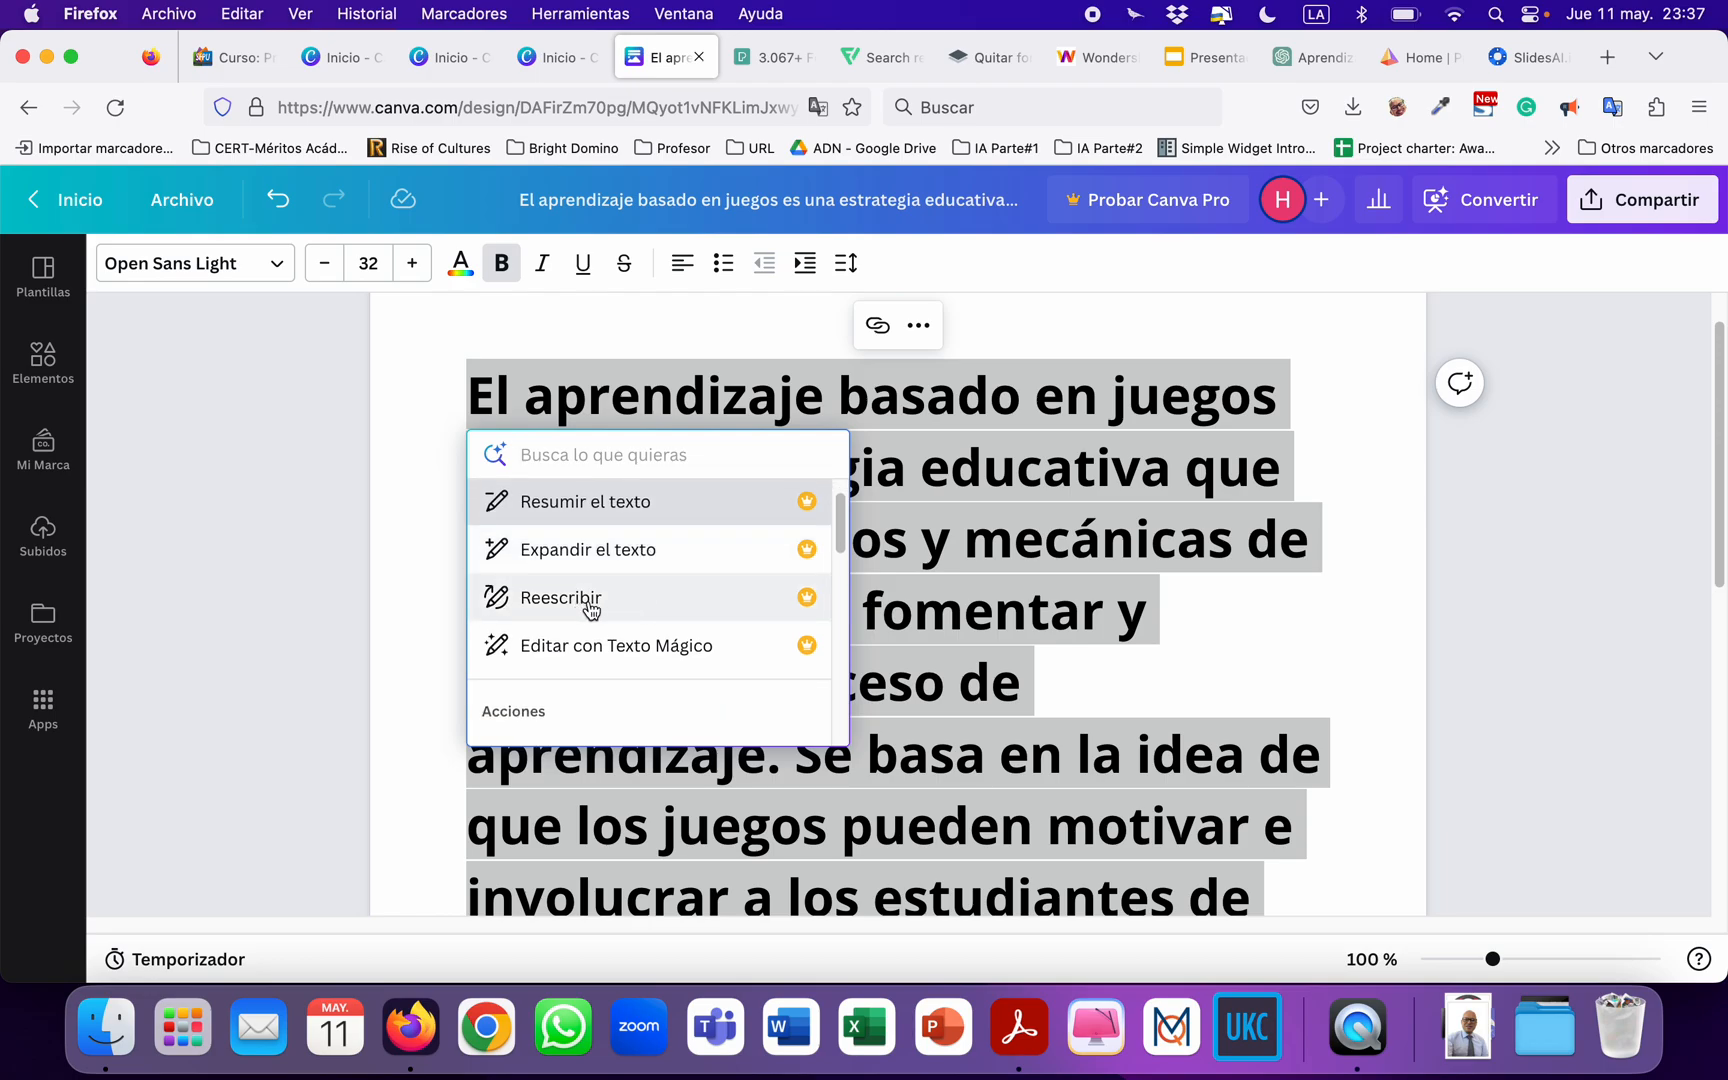
{"action": "scroll", "coordinate": [637, 610], "scroll_direction": "down", "scroll_amount": 3}
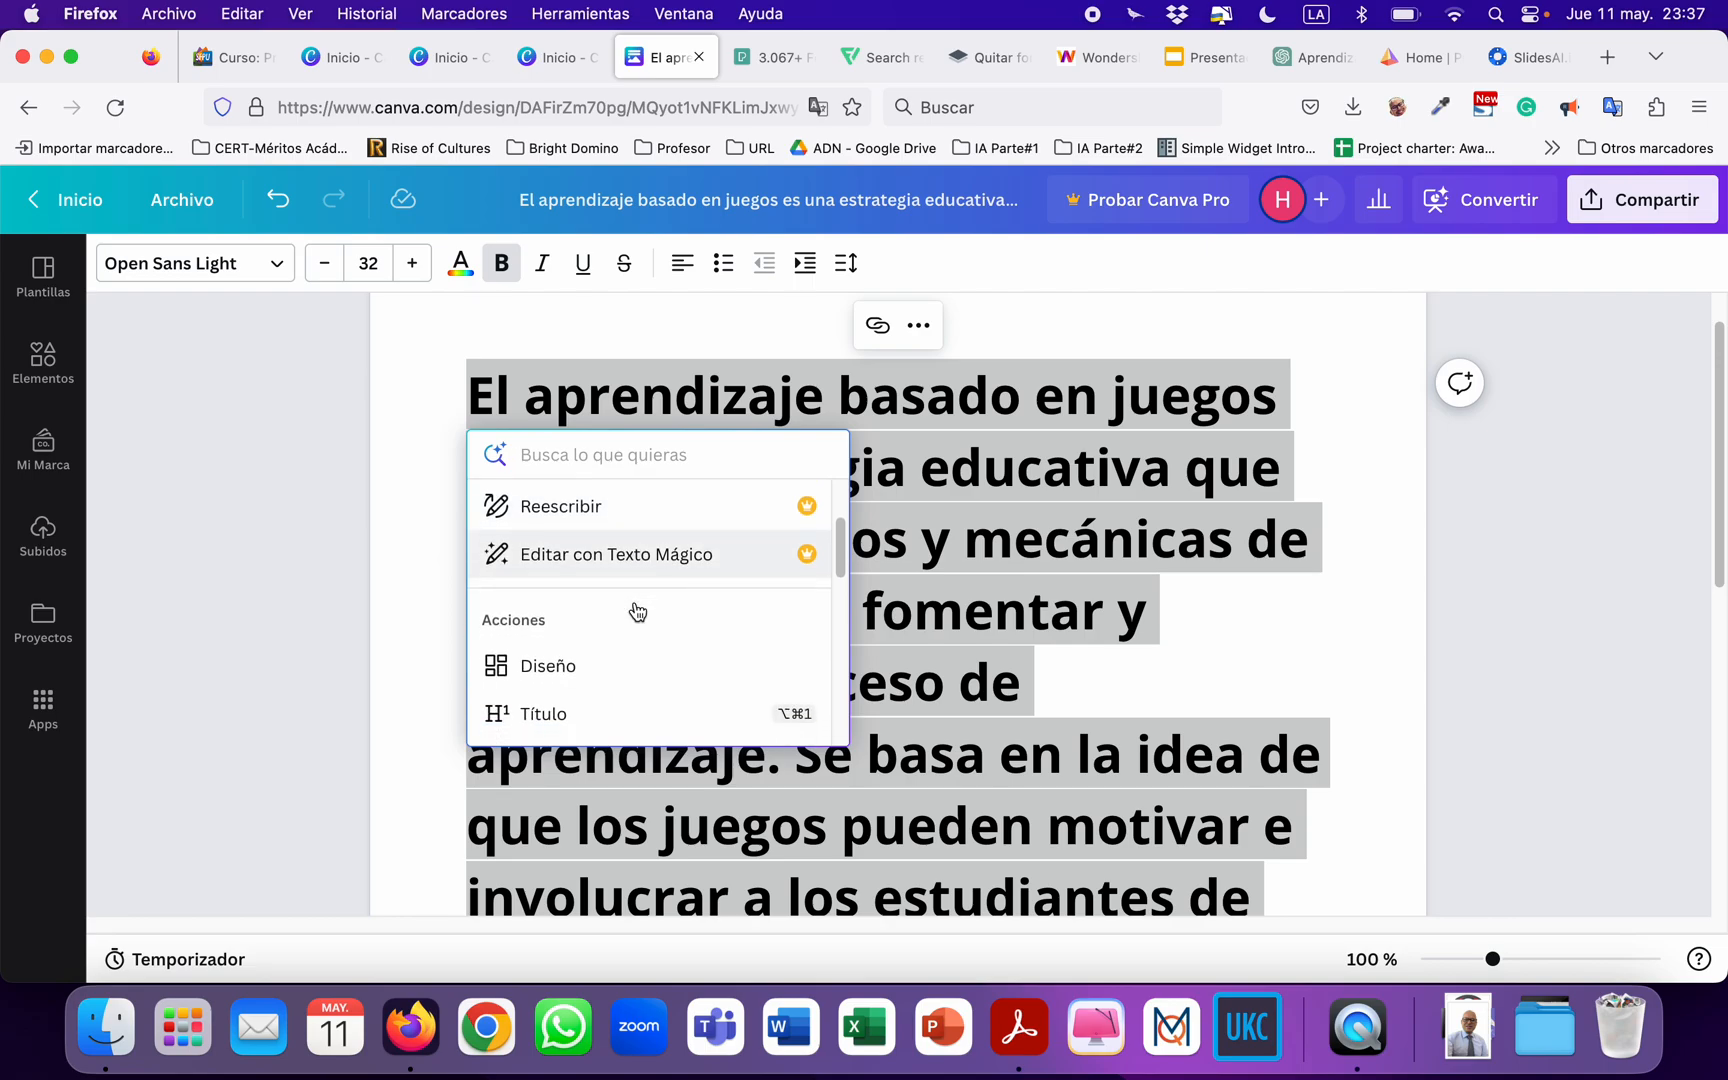
{"action": "scroll", "coordinate": [637, 610], "scroll_direction": "down", "scroll_amount": 4}
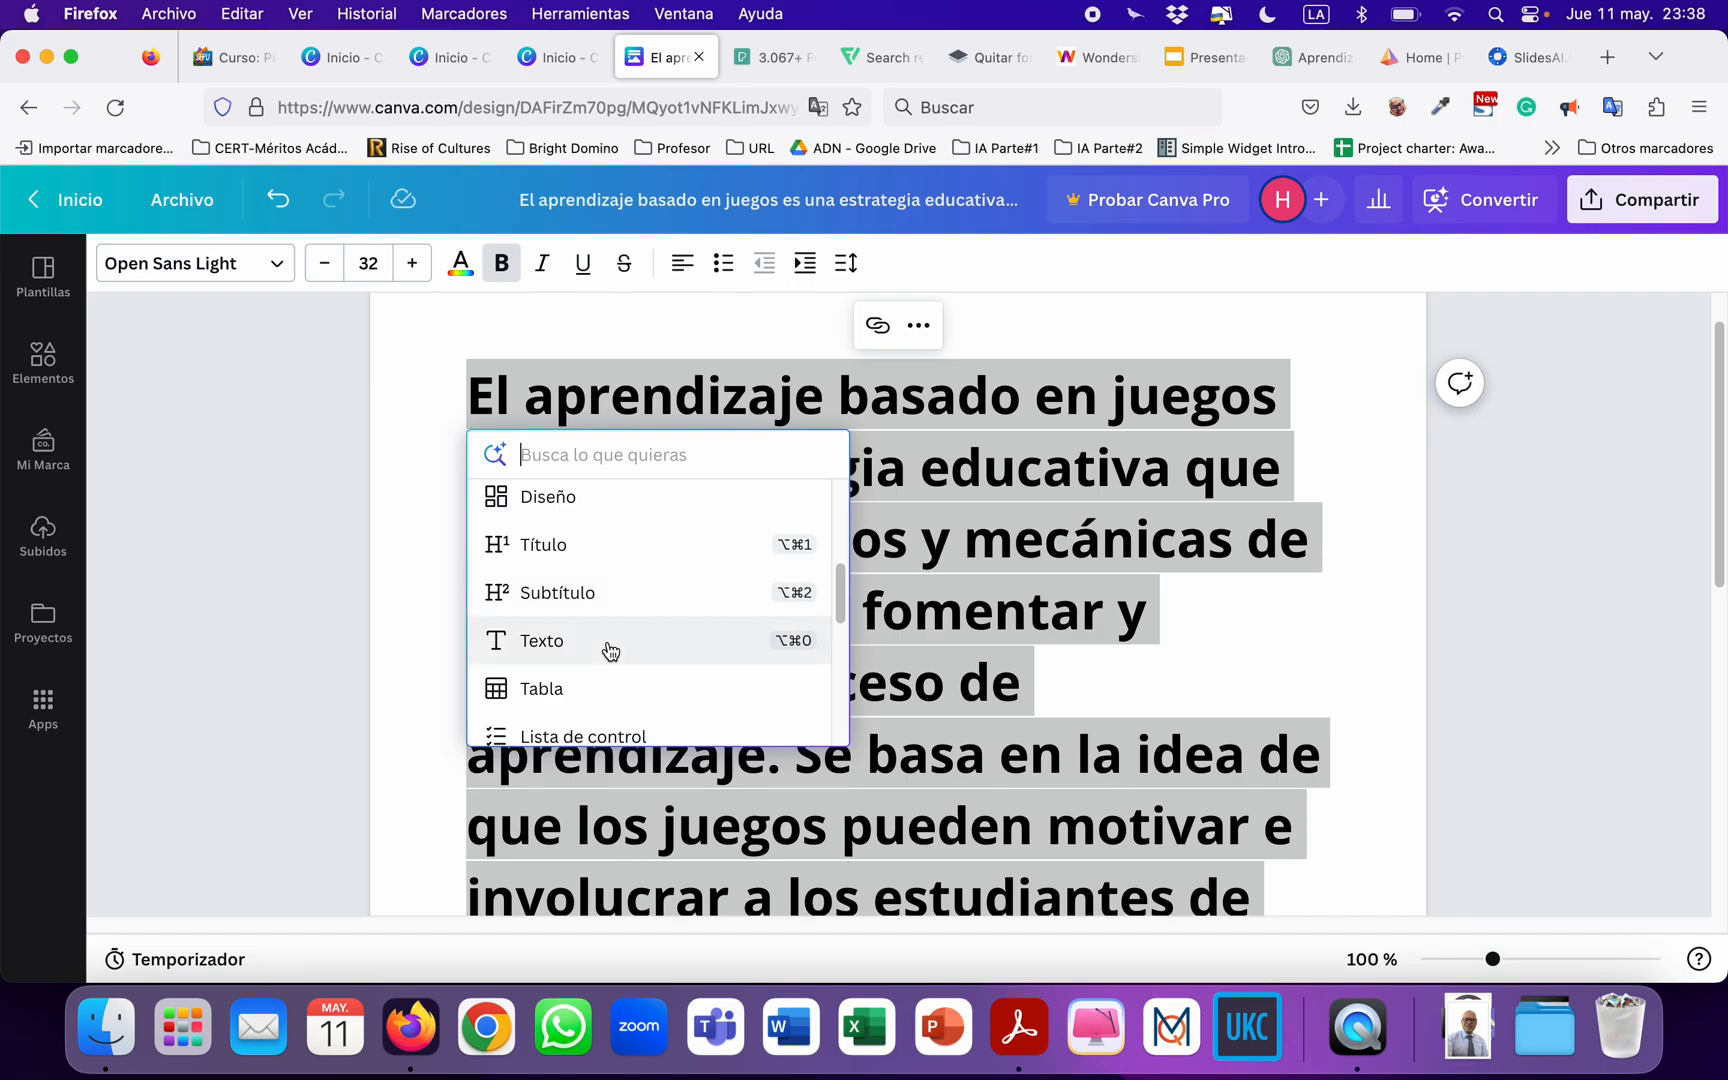
{"action": "left_click", "coordinate": [607, 641]}
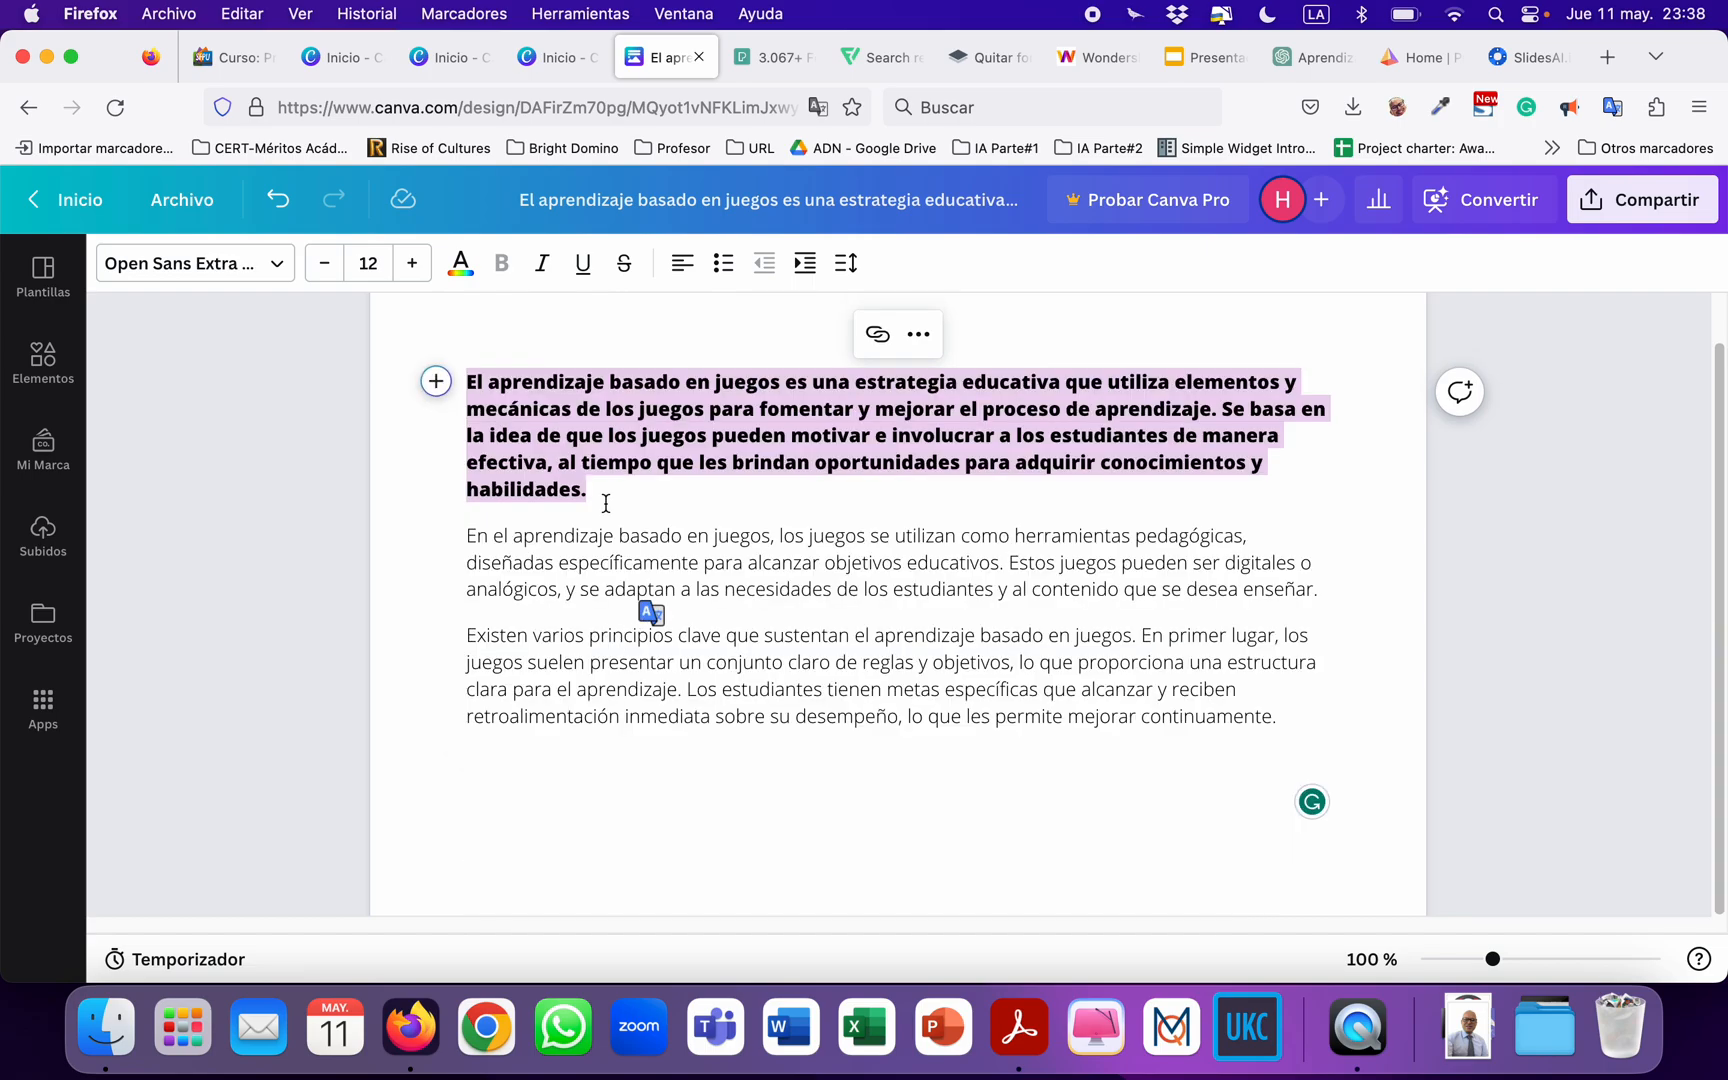
{"action": "left_click", "coordinate": [587, 463]}
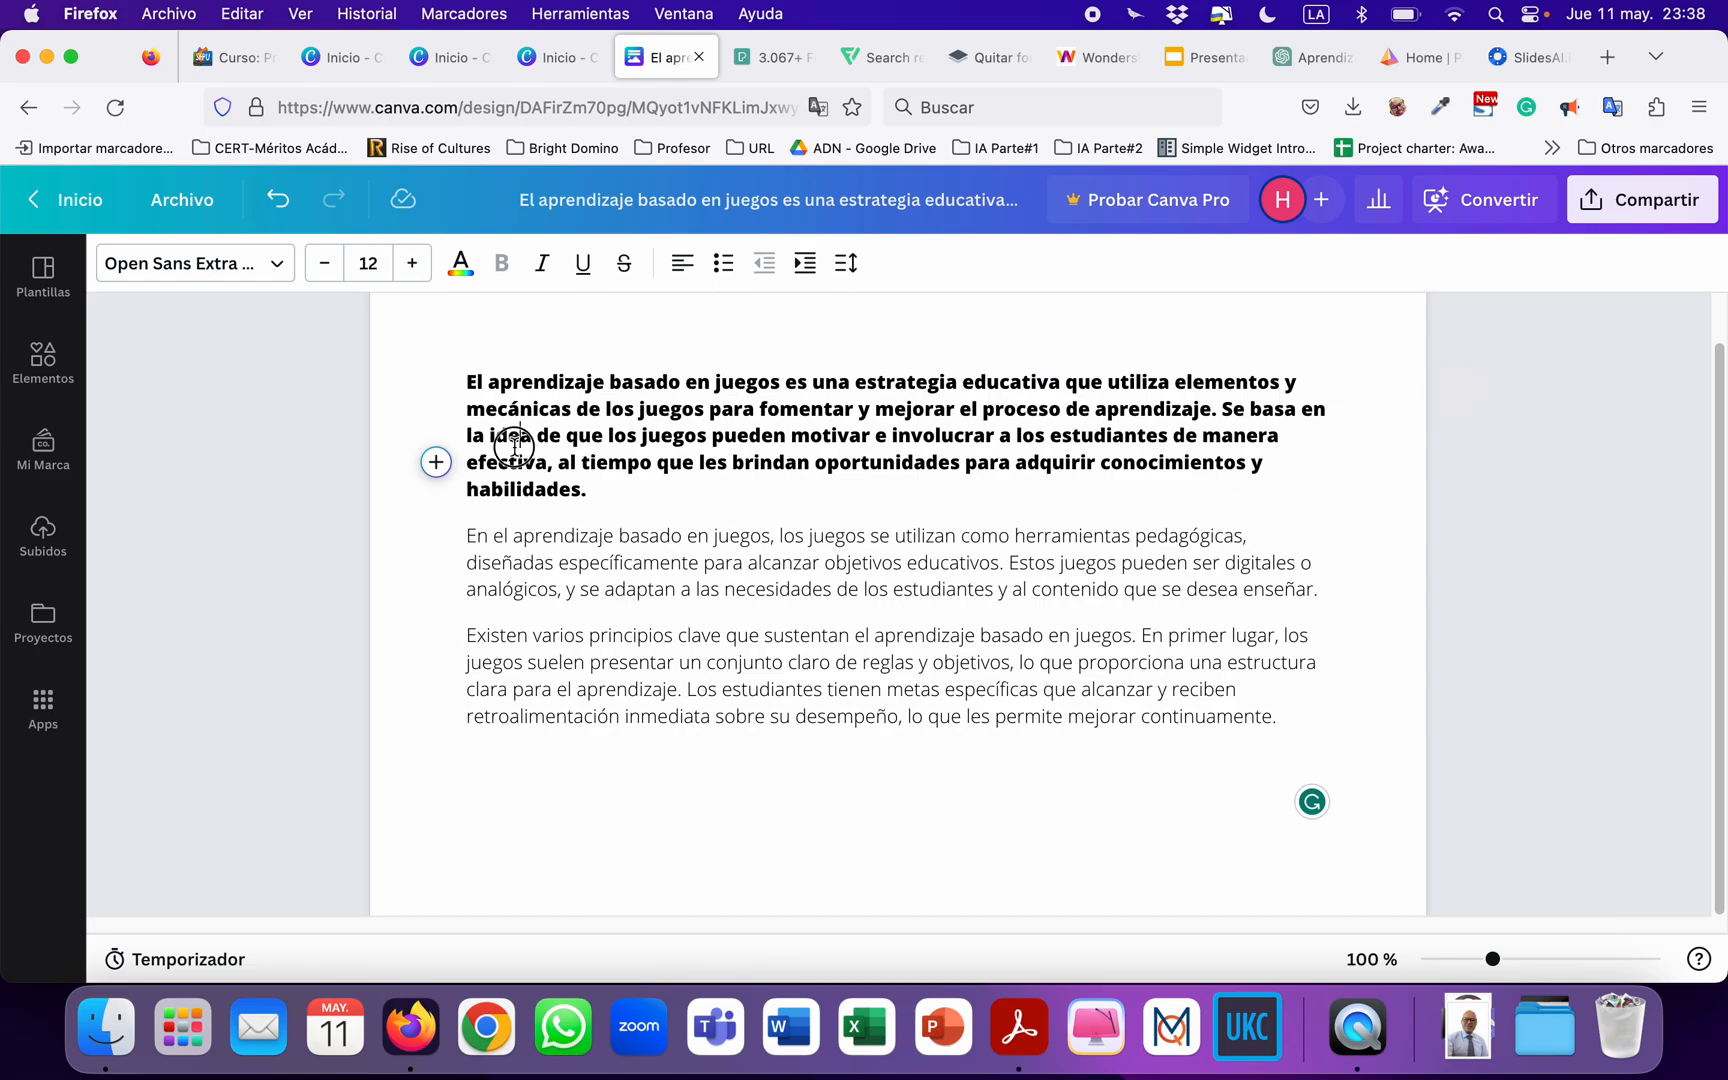
{"action": "triple_click", "coordinate": [512, 436]}
{"action": "left_click", "coordinate": [590, 462]}
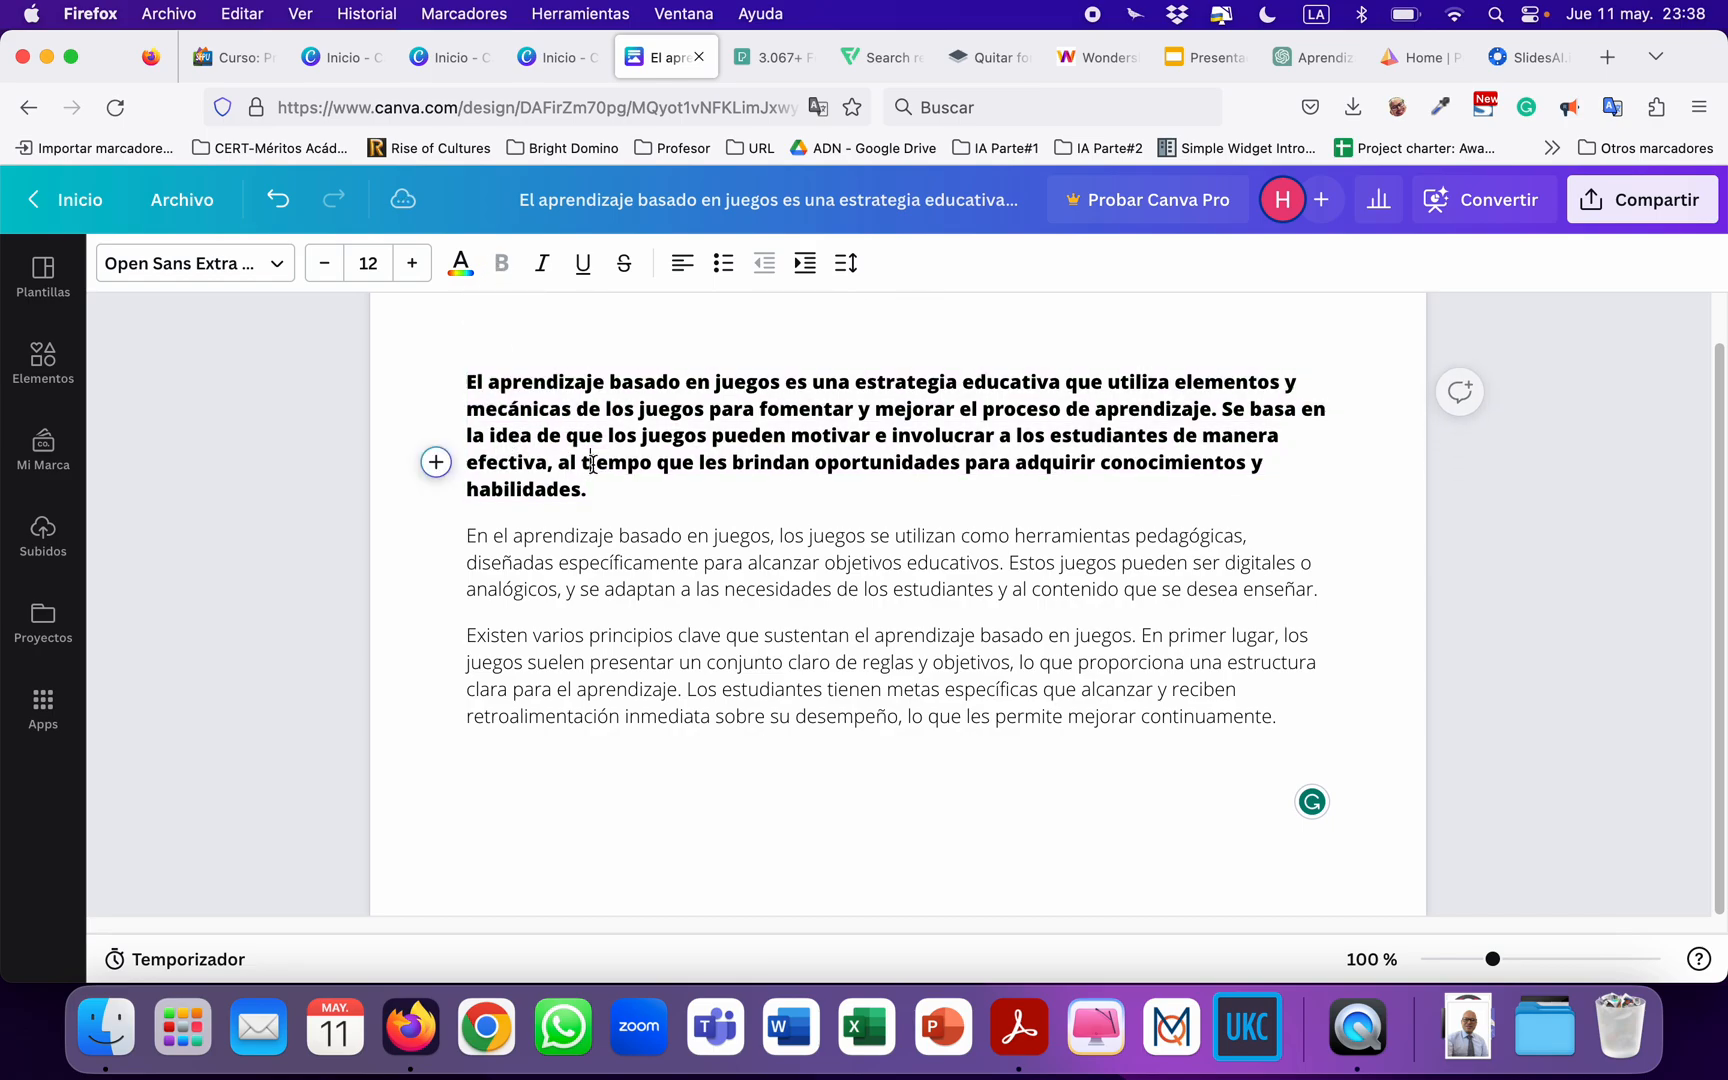
Insert a new line above the first paragraph and enter the title text "Gamificación".
{"action": "left_click", "coordinate": [470, 386]}
{"action": "key", "text": "Return"}
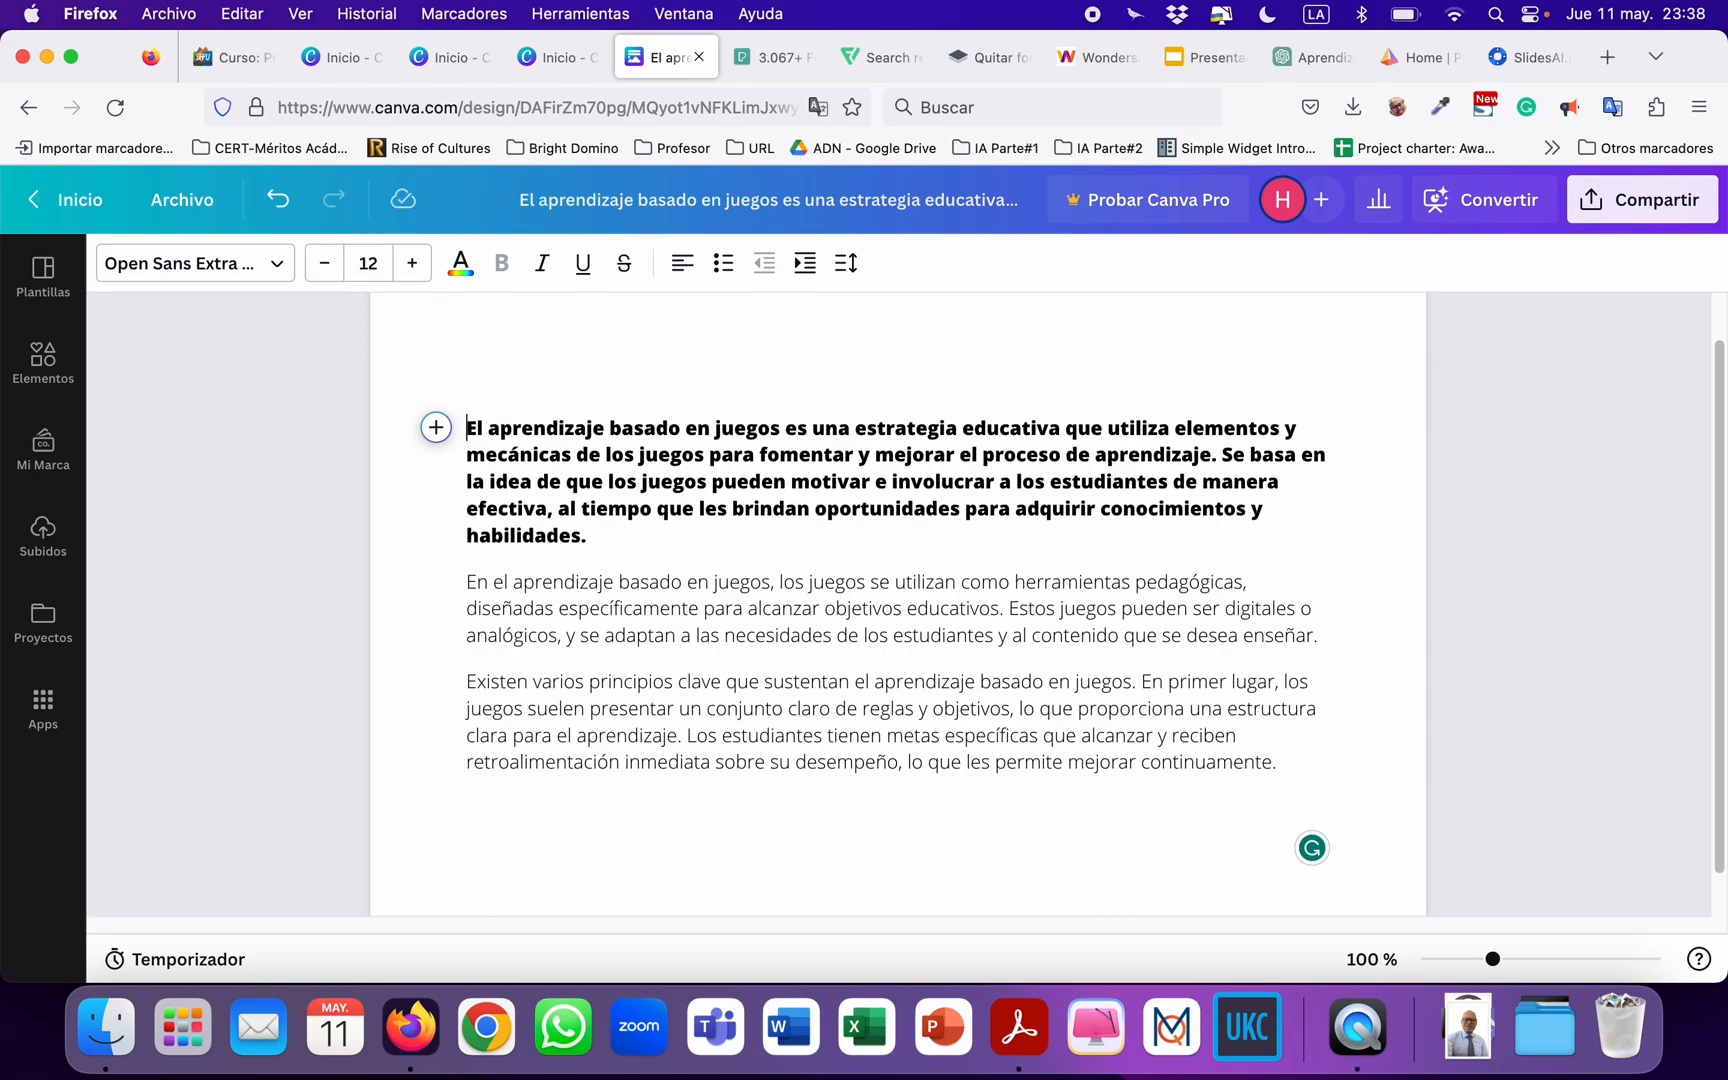
{"action": "left_click", "coordinate": [577, 383]}
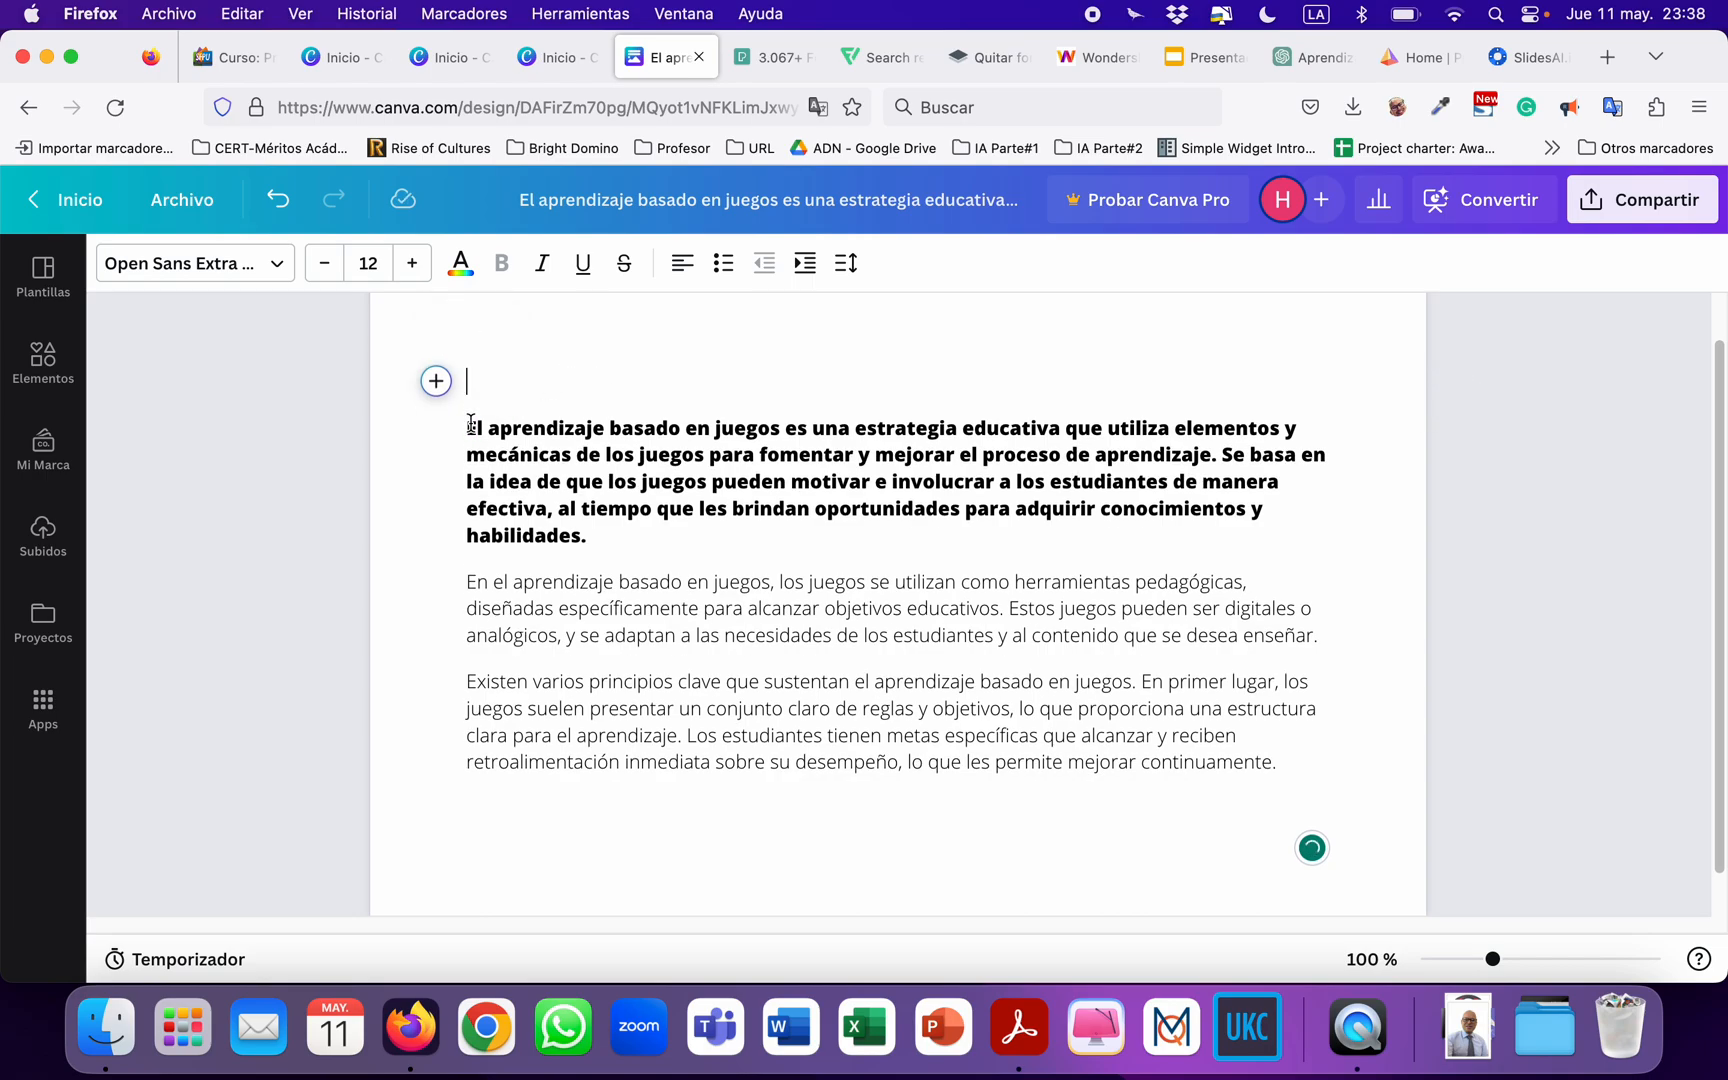
{"action": "type", "text": "Gamifiacc"}
{"action": "key", "text": "BackSpace"}
{"action": "key", "text": "BackSpace"}
{"action": "type", "text": "ación"}
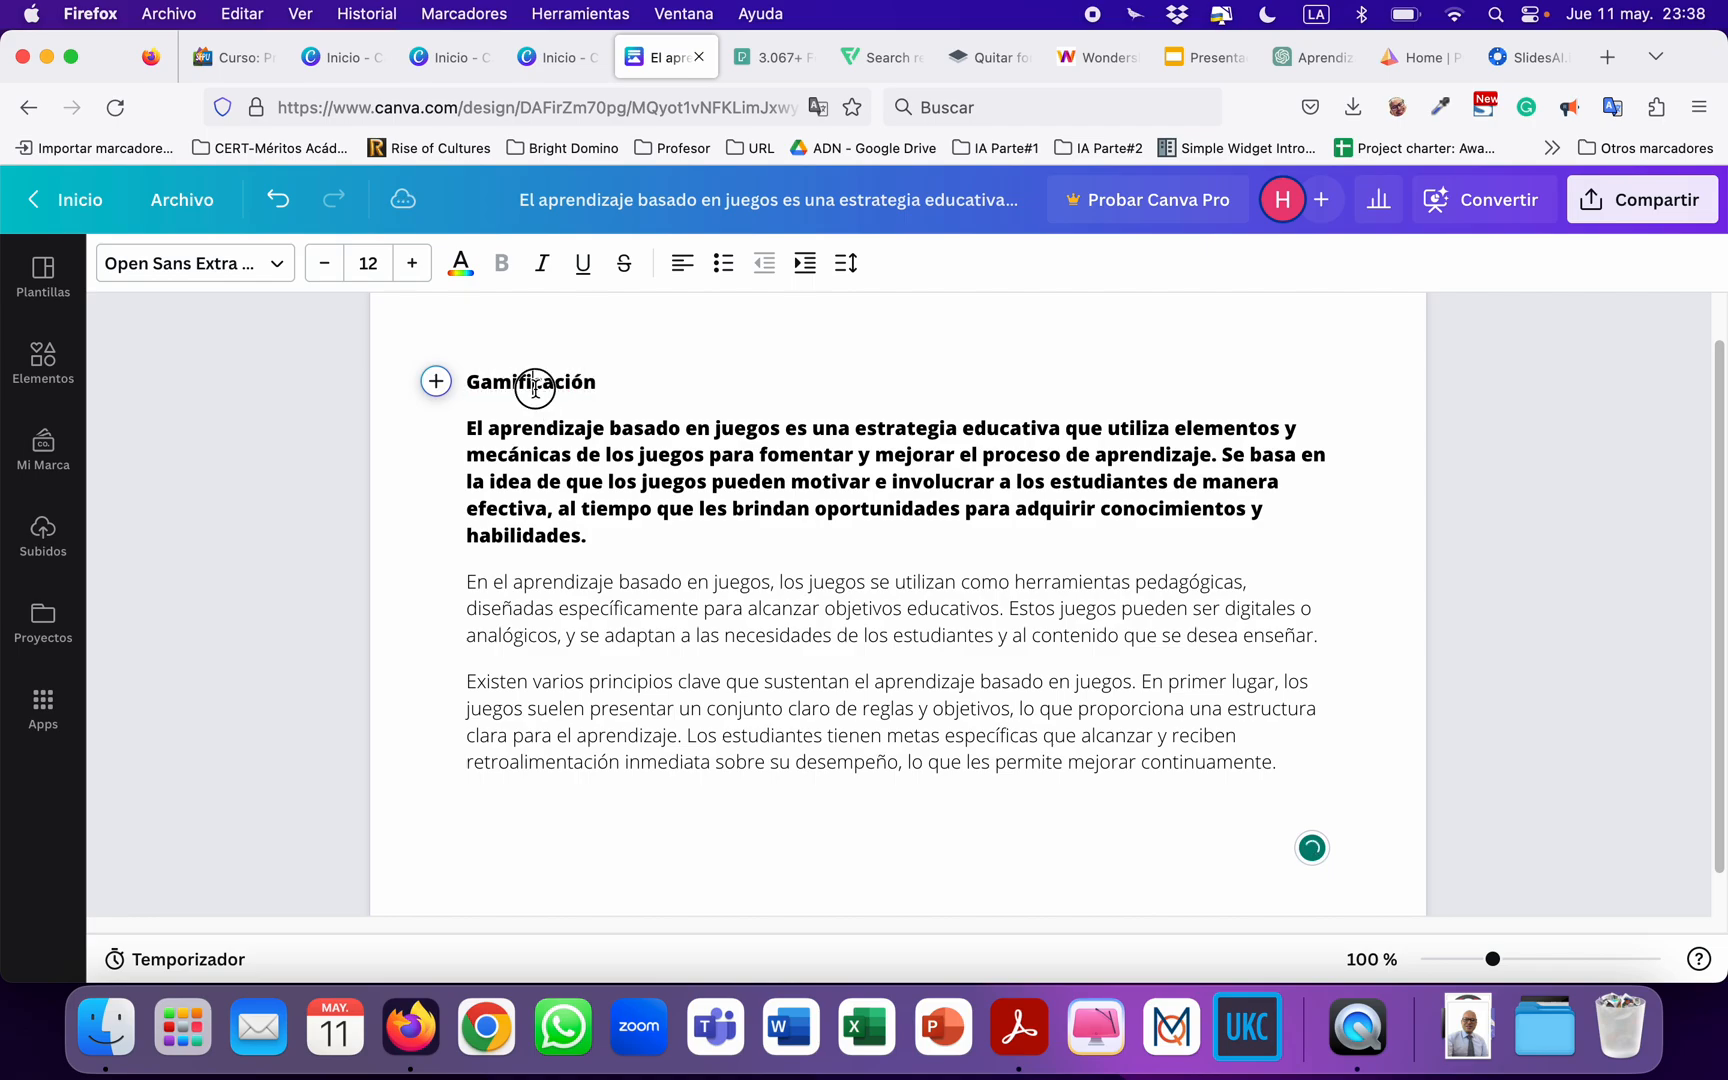
Apply the Título style to the line "Gamificación".
{"action": "double_click", "coordinate": [536, 390]}
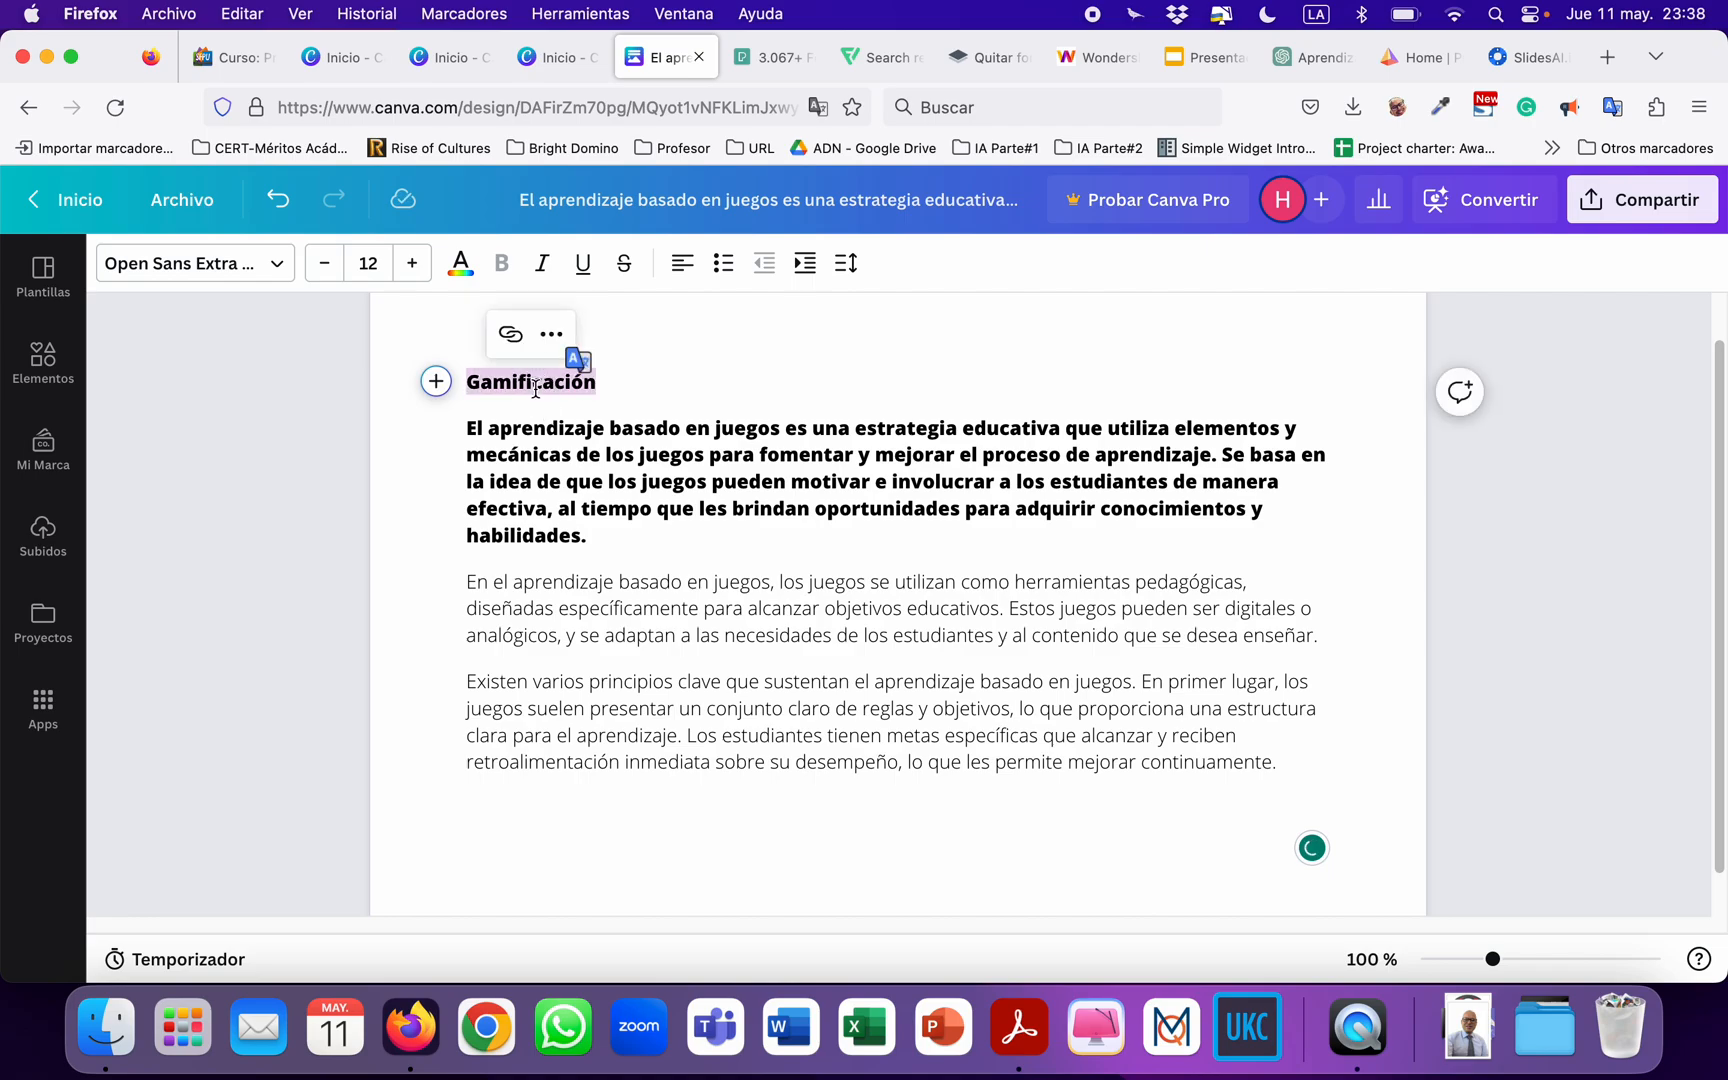
{"action": "left_click", "coordinate": [436, 381]}
{"action": "scroll", "coordinate": [640, 640], "scroll_direction": "down", "scroll_amount": 5}
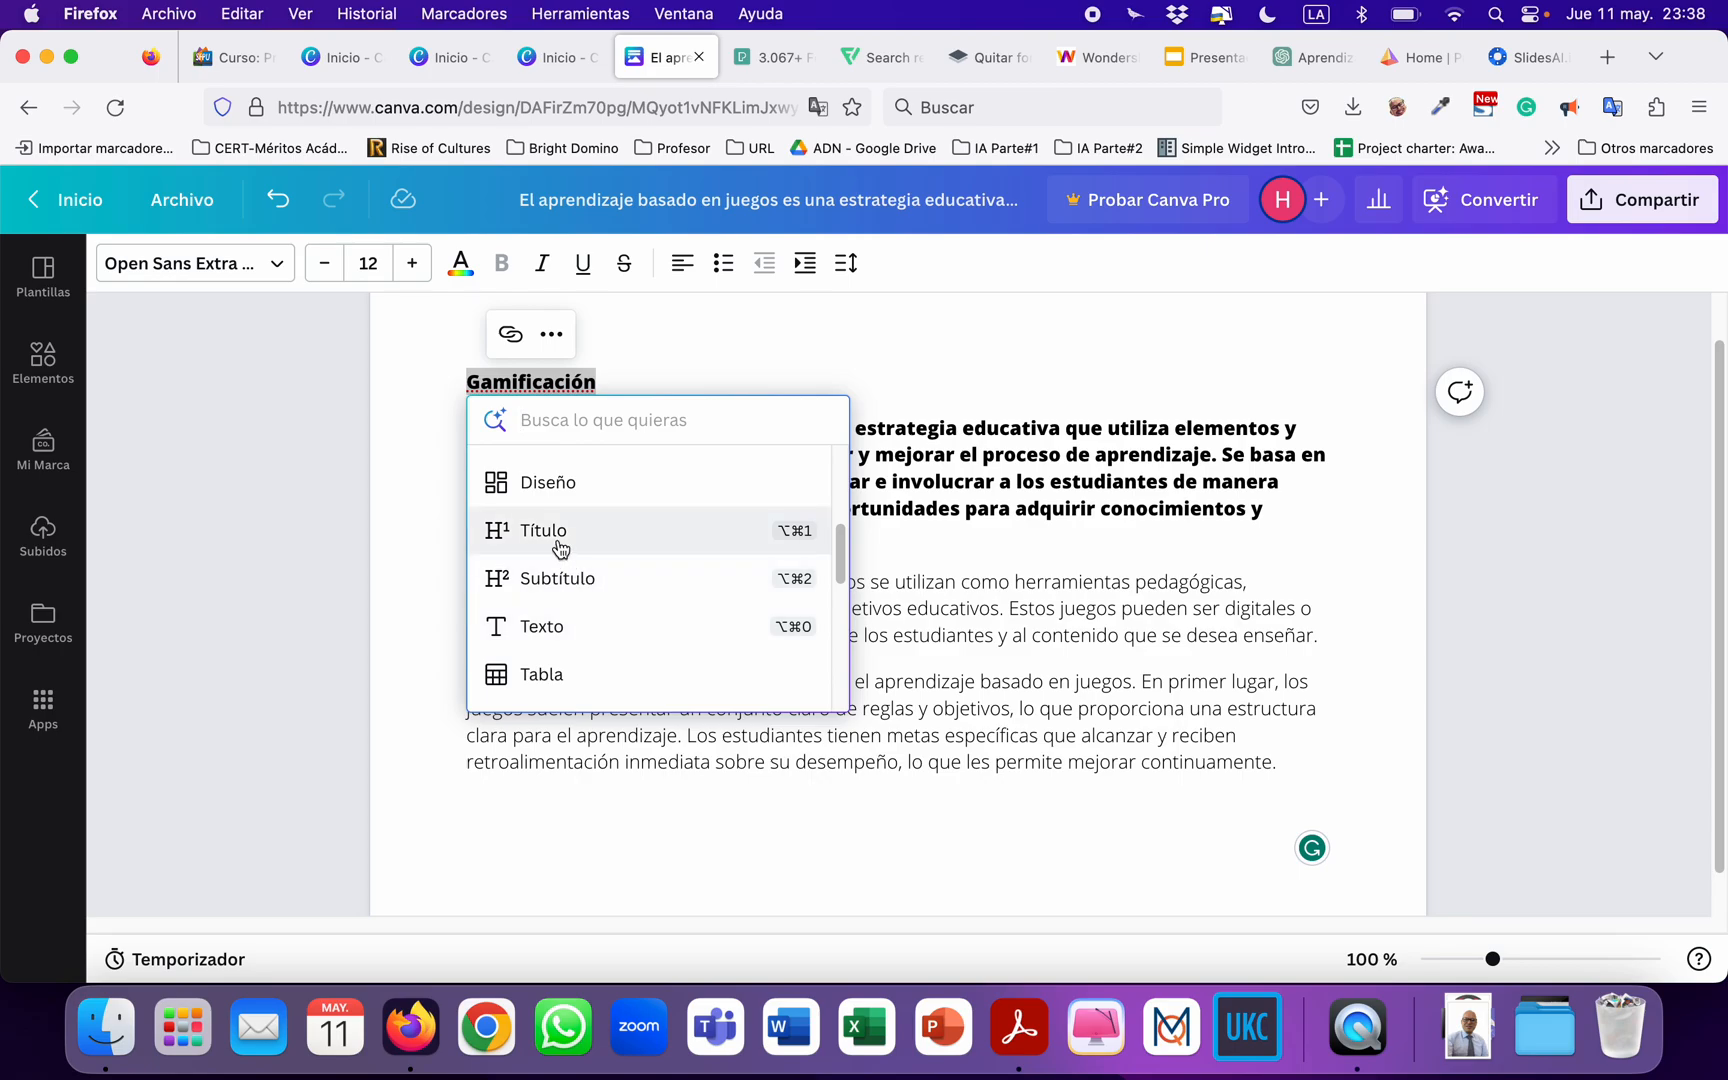
{"action": "left_click", "coordinate": [560, 548]}
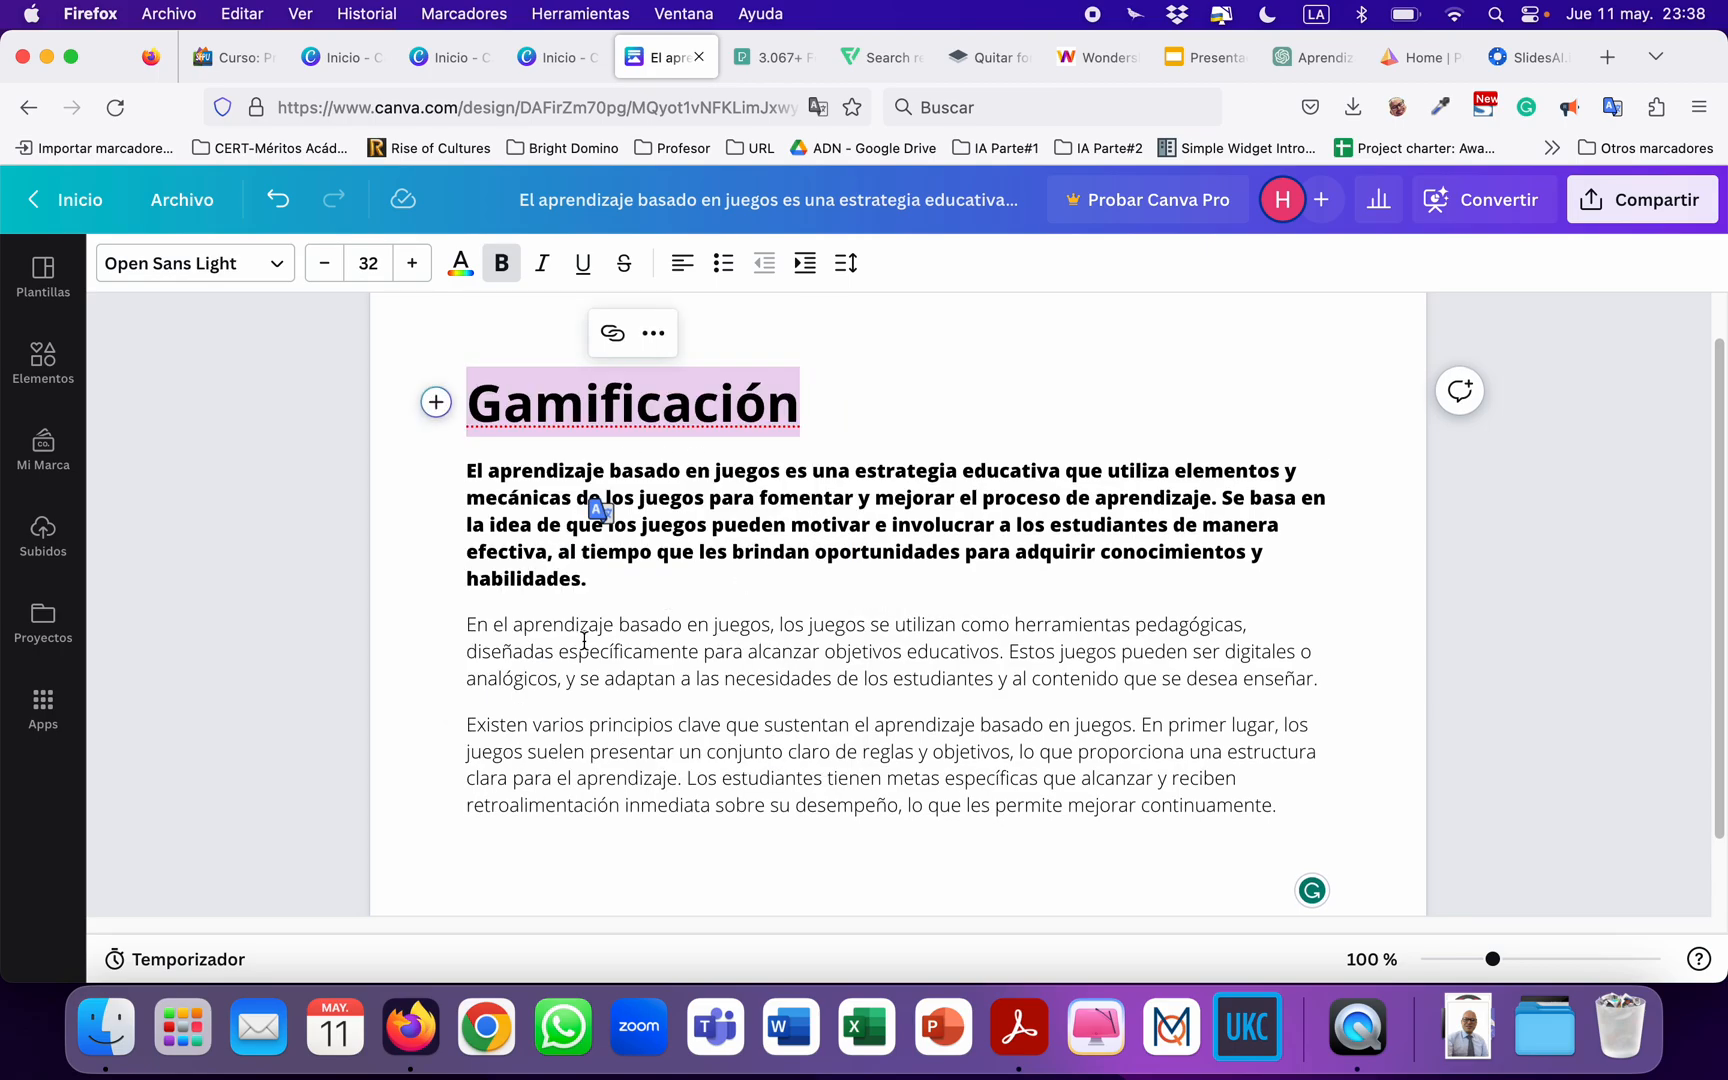
{"action": "left_click", "coordinate": [712, 558]}
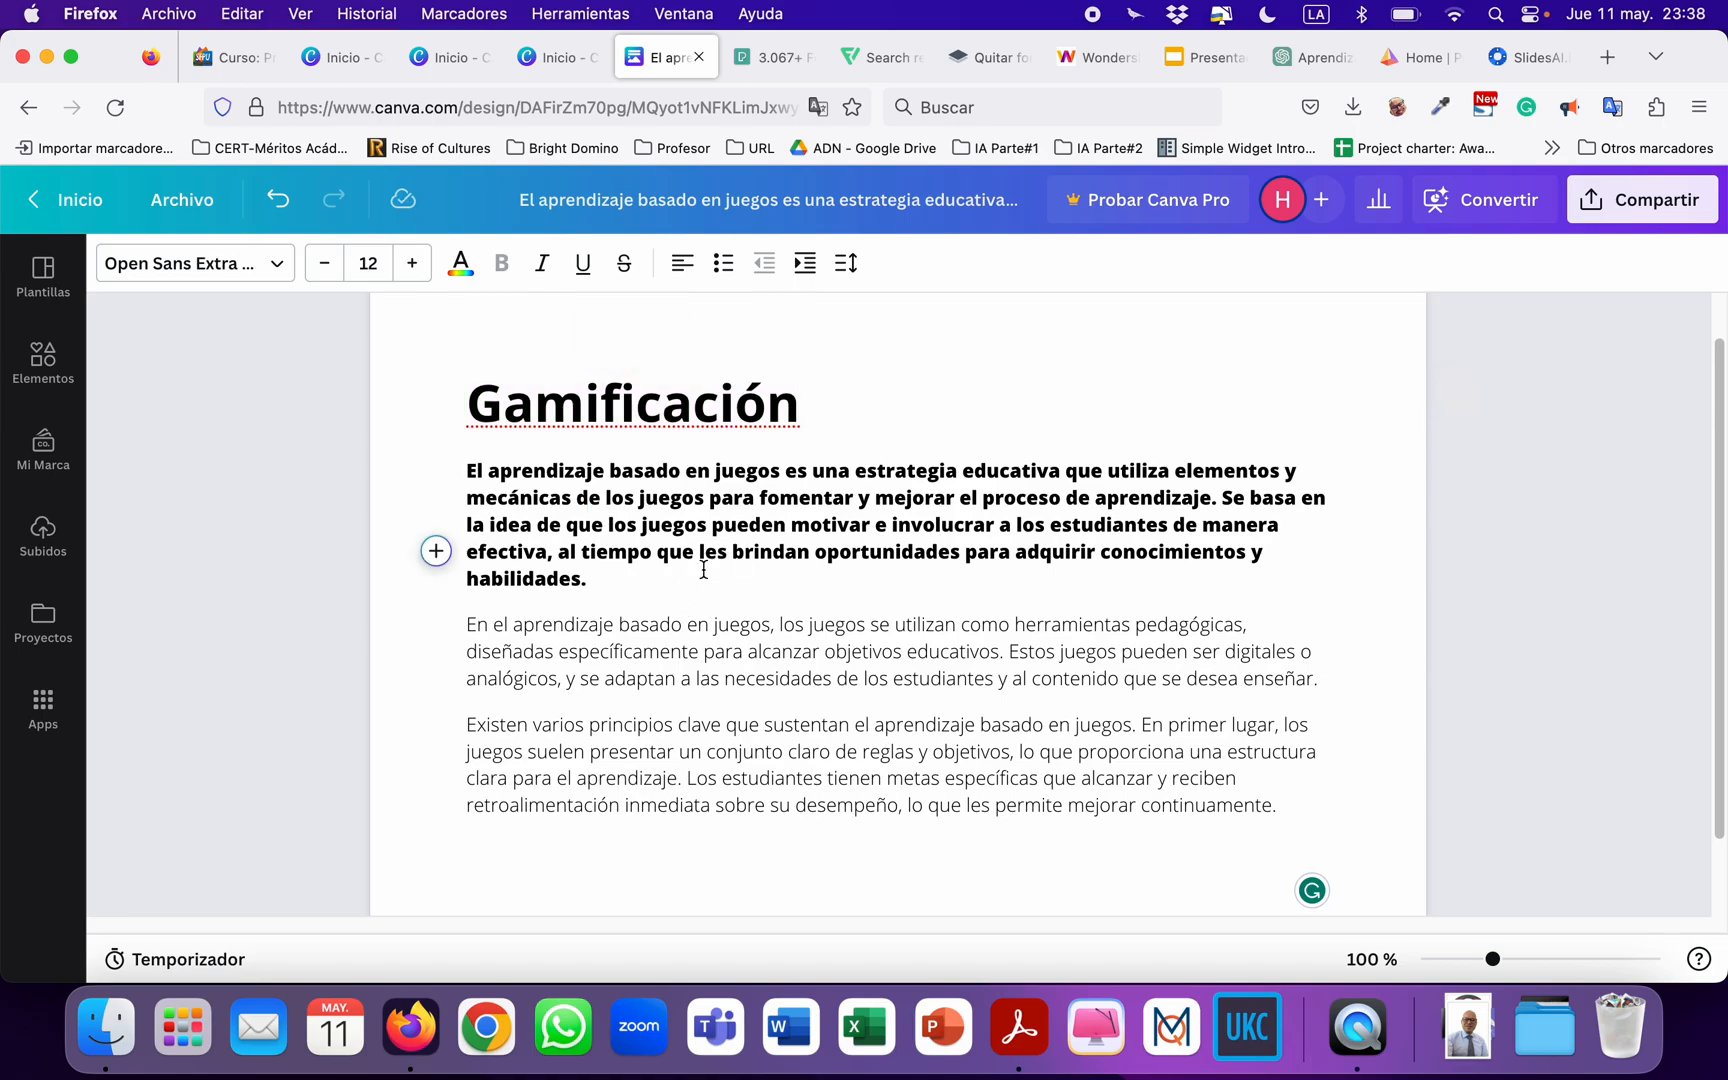
Copy the three ChatGPT answer paragraphs from "Además, los juegos suelen ser" to "activa y creativa" and return to the Canva Doc.
{"action": "scroll", "coordinate": [703, 665], "scroll_direction": "down", "scroll_amount": 1}
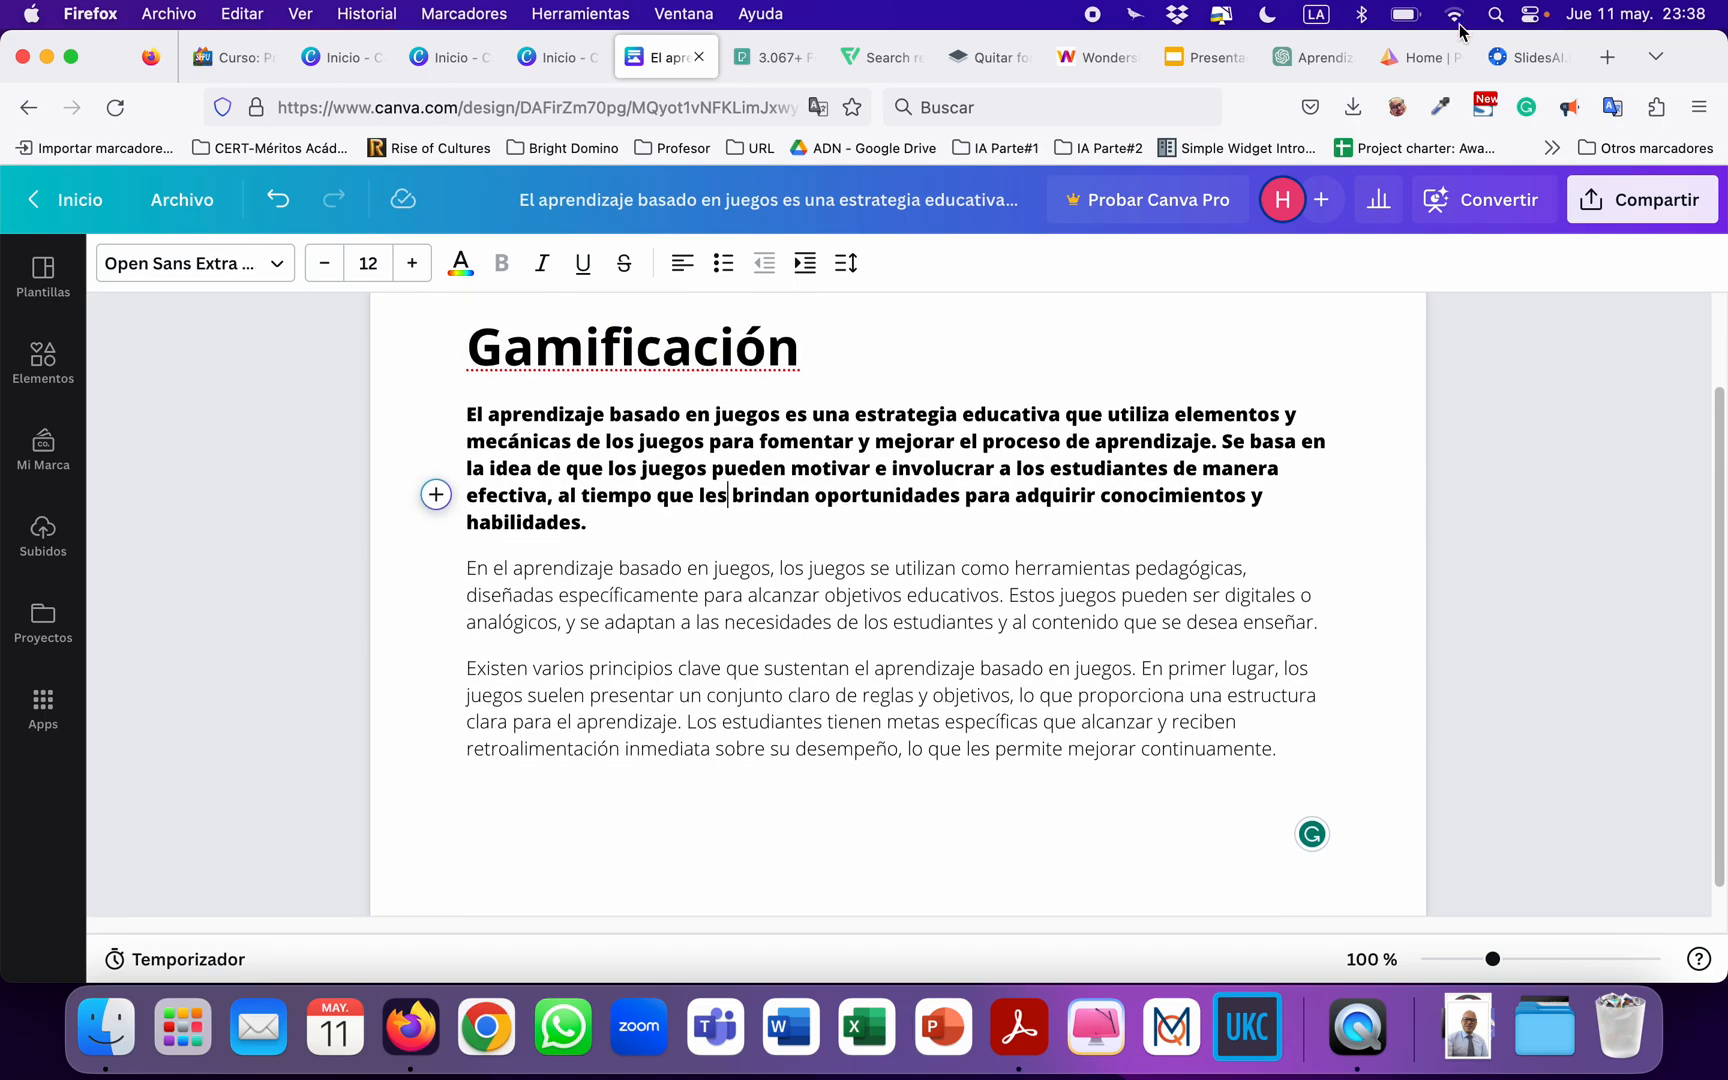
{"action": "left_click", "coordinate": [1311, 60]}
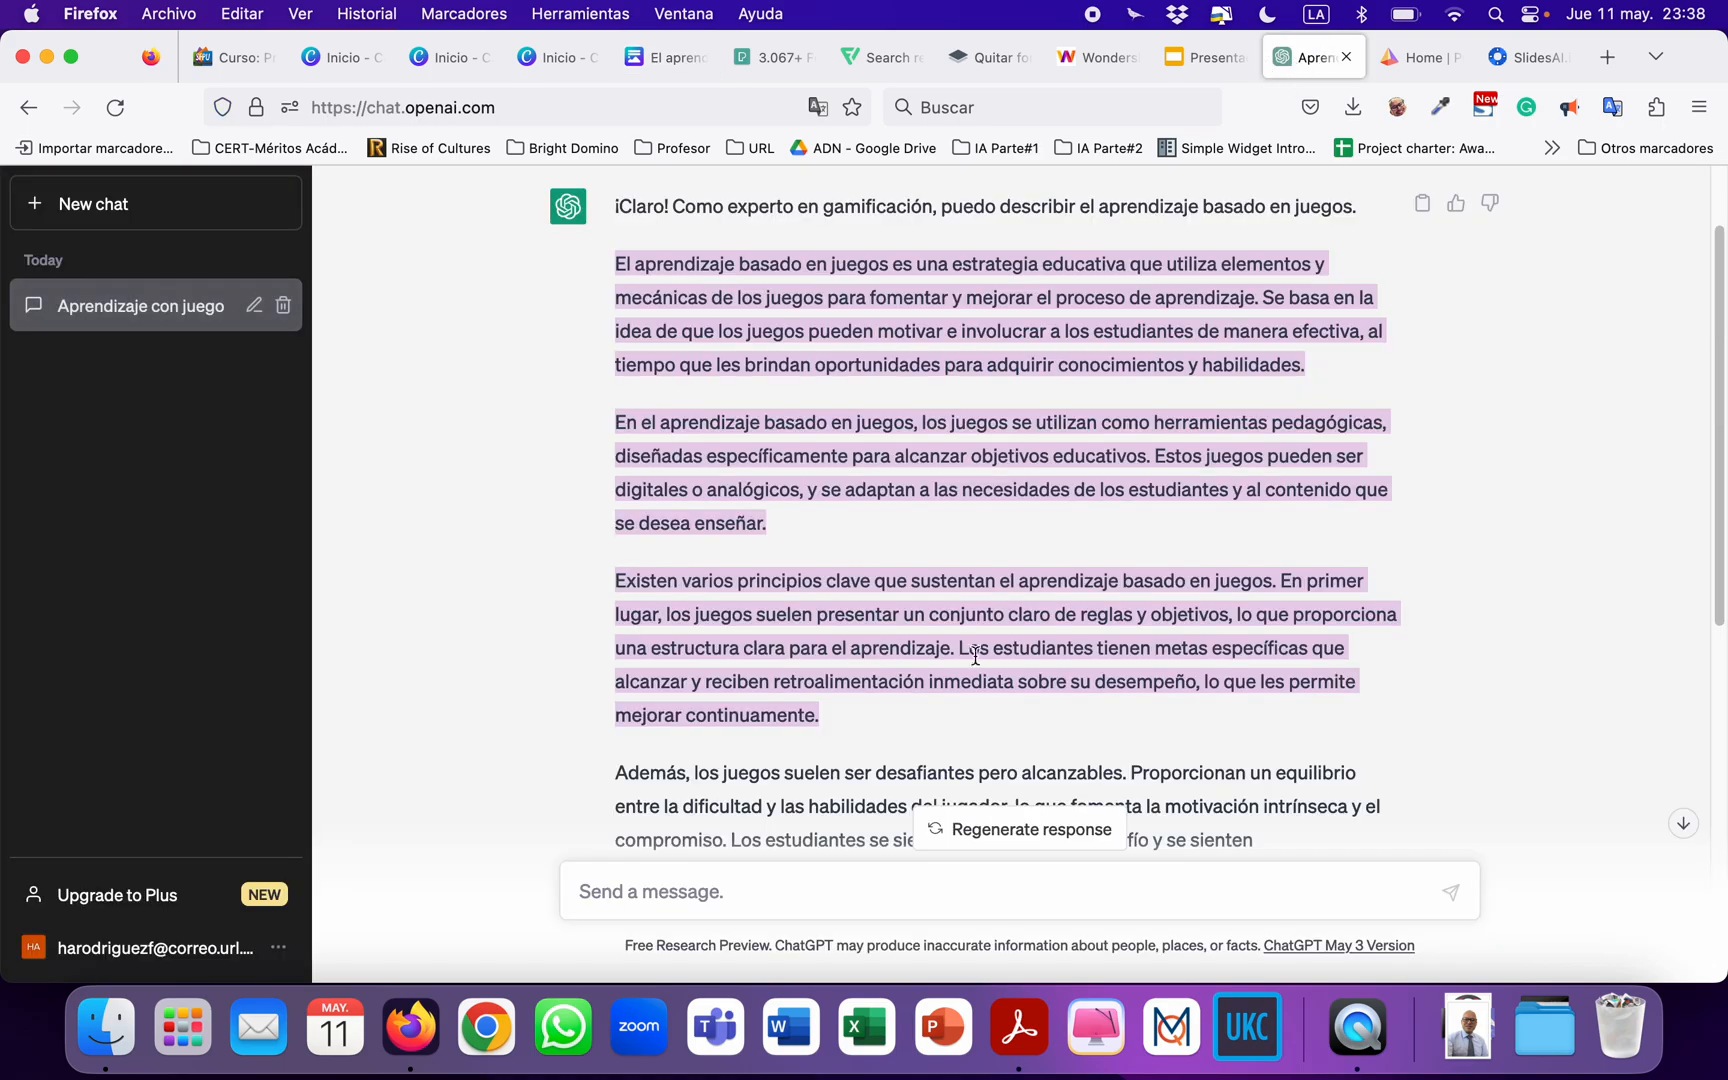
{"action": "scroll", "coordinate": [952, 665], "scroll_direction": "down", "scroll_amount": 5}
{"action": "scroll", "coordinate": [952, 665], "scroll_direction": "down", "scroll_amount": 3}
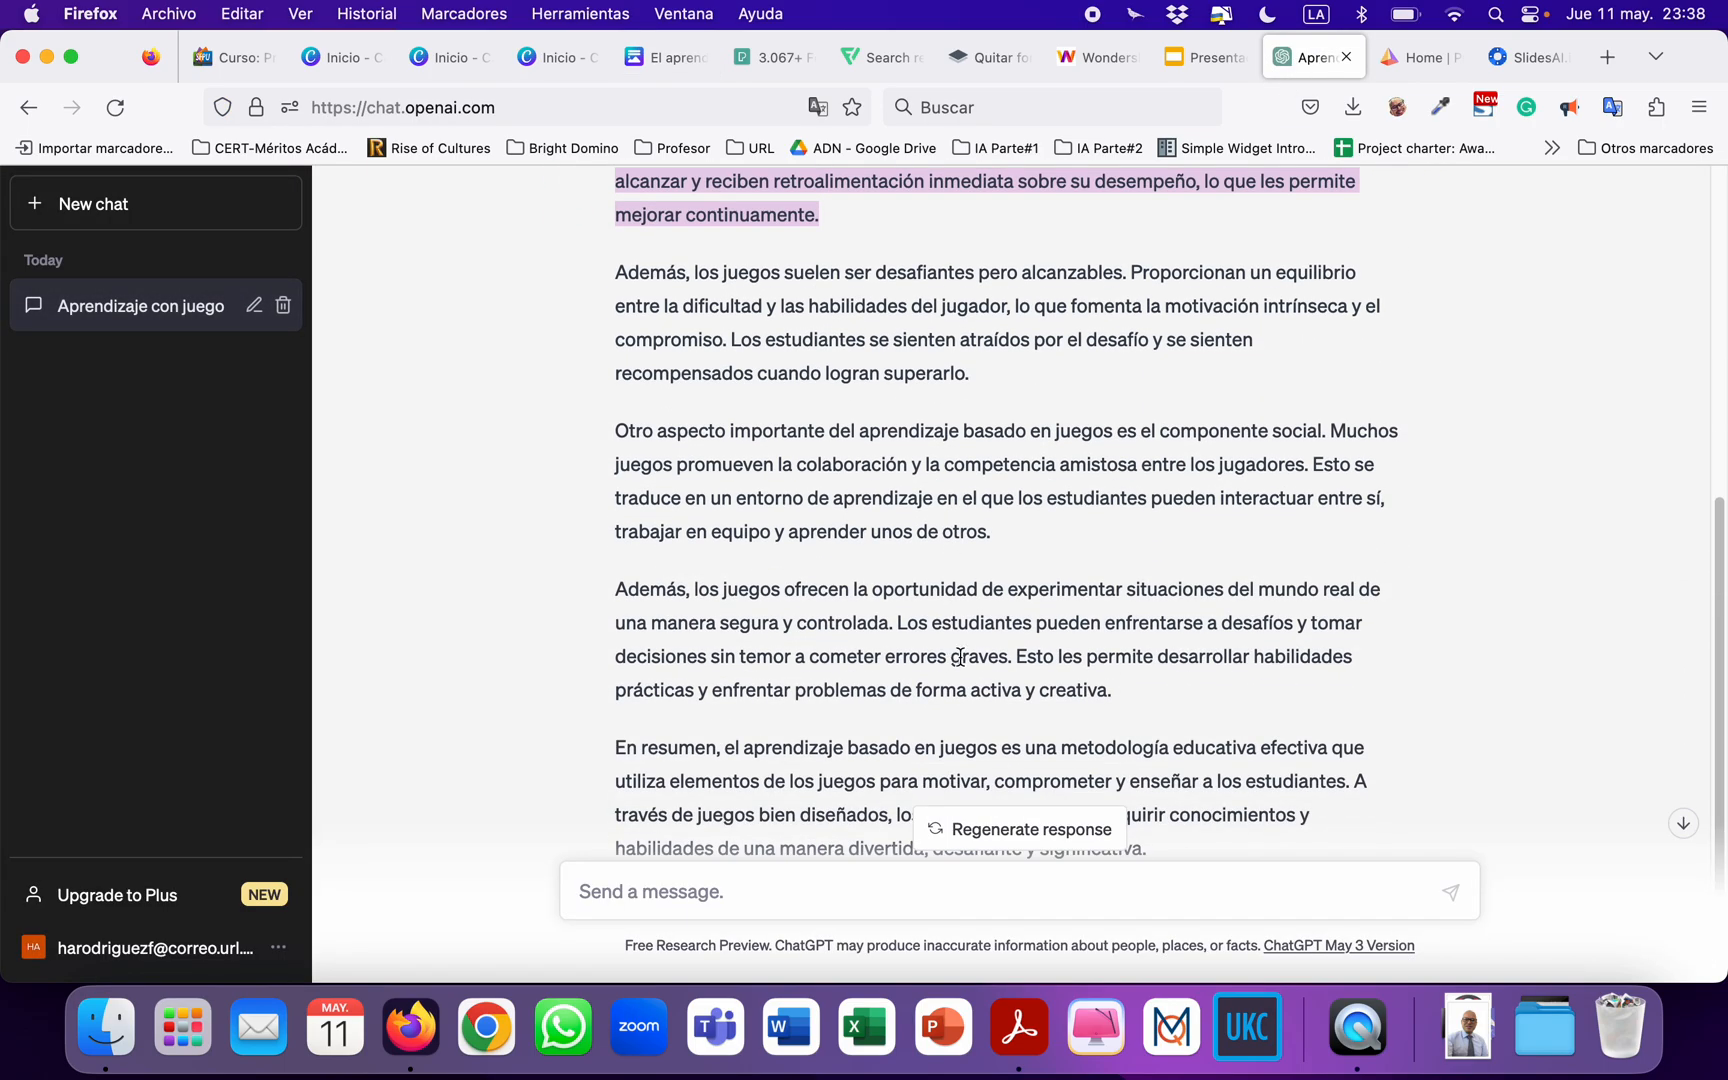
{"action": "left_click_drag", "start_coordinate": [1113, 692], "coordinate": [605, 290]}
{"action": "key", "text": "super+c"}
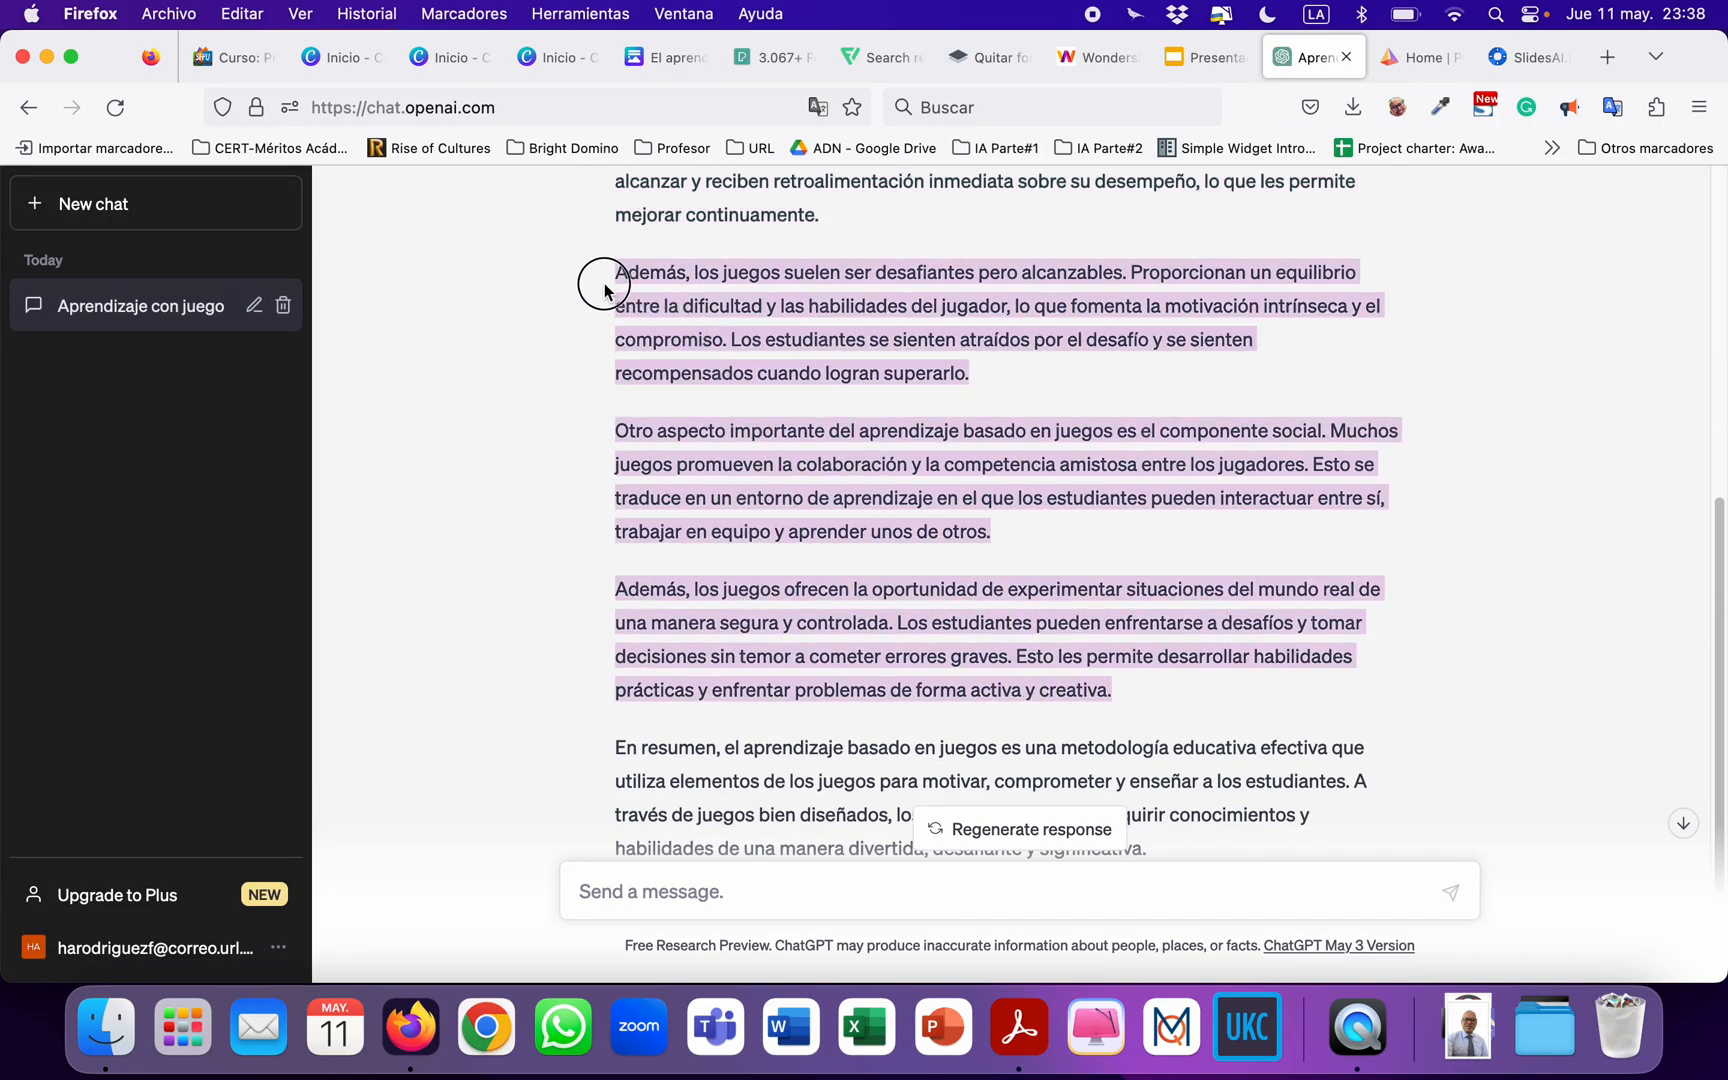
{"action": "left_click", "coordinate": [645, 58]}
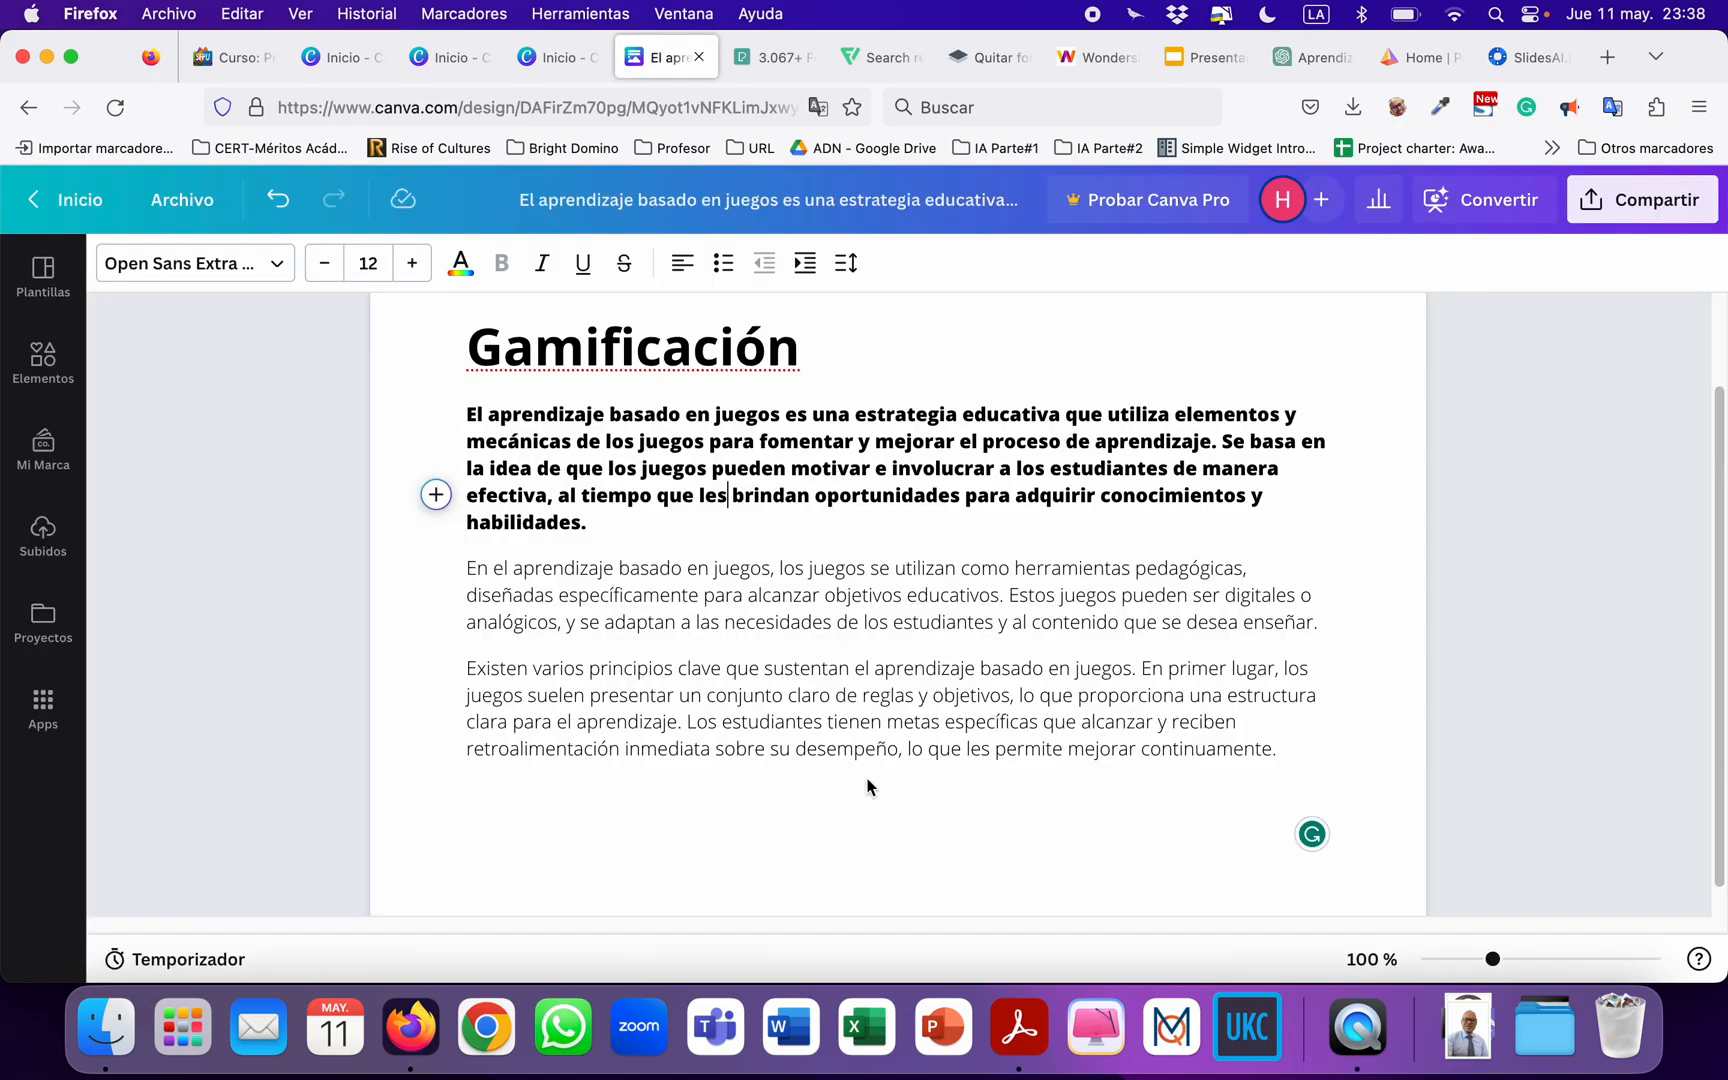
Paste the copied ChatGPT paragraphs on a new line after the Doc's last paragraph.
{"action": "left_click", "coordinate": [1285, 749]}
{"action": "key", "text": "Return"}
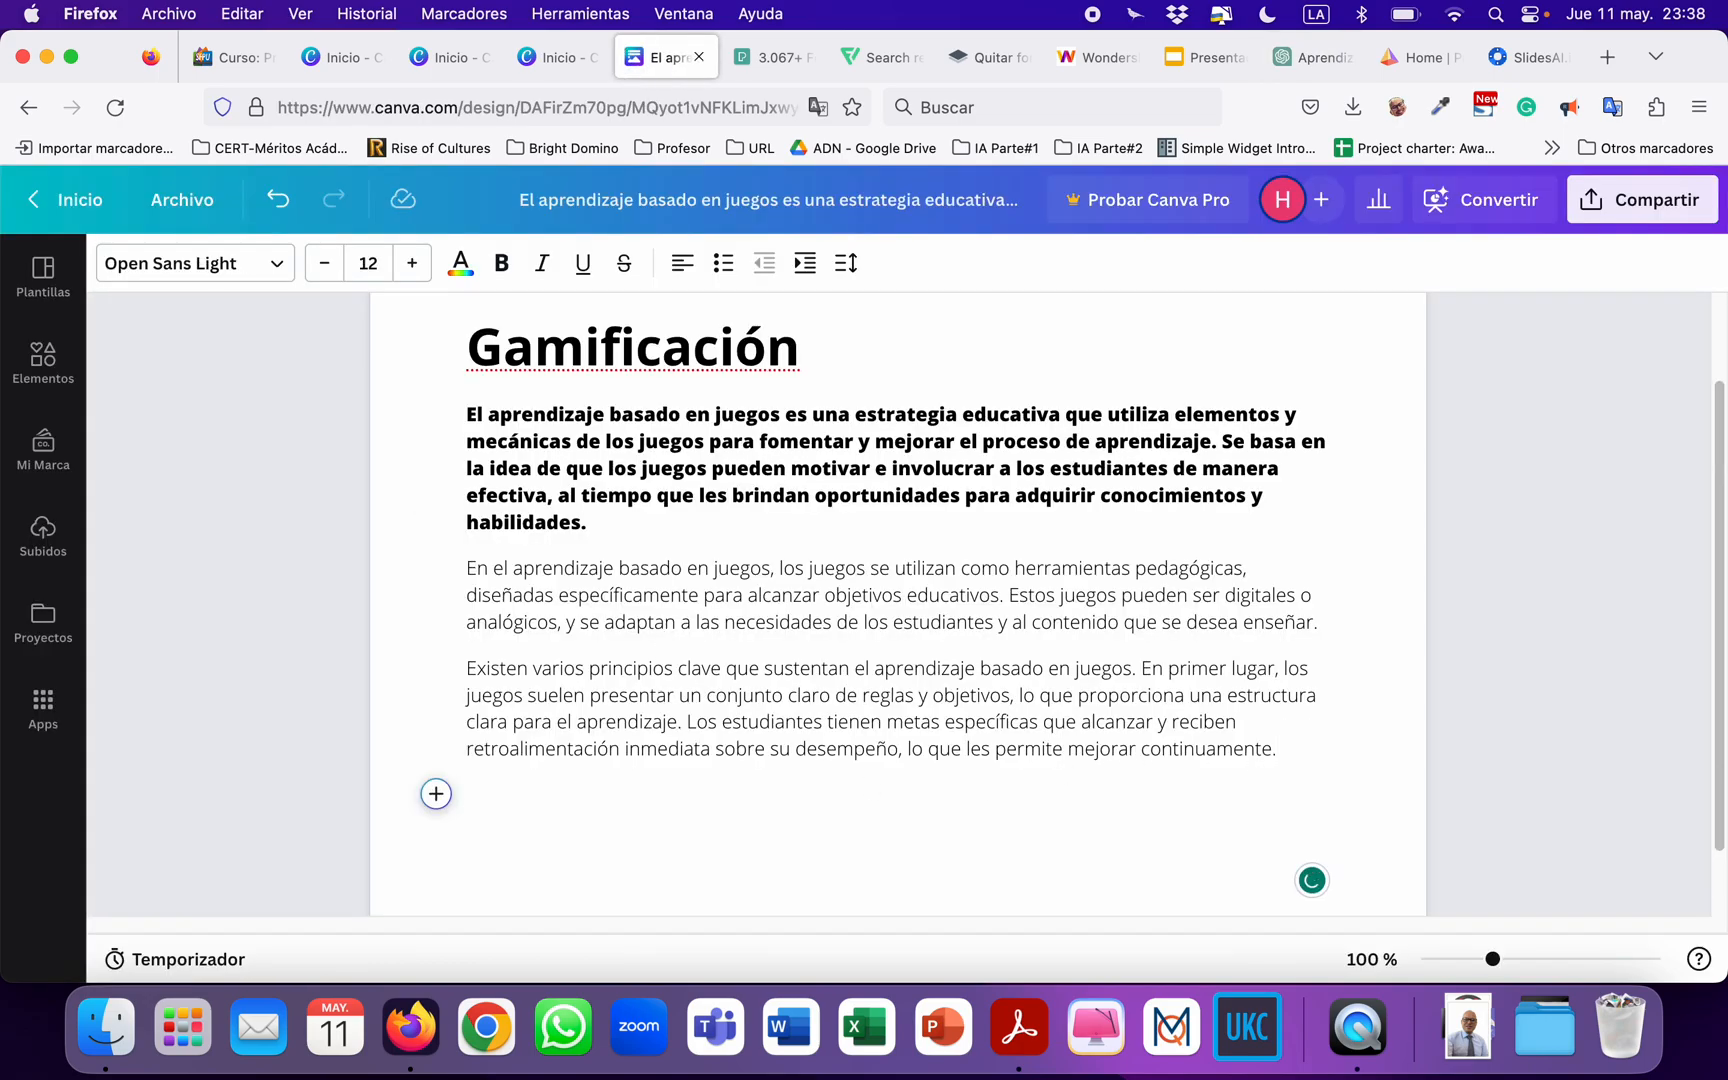
{"action": "key", "text": "super+v"}
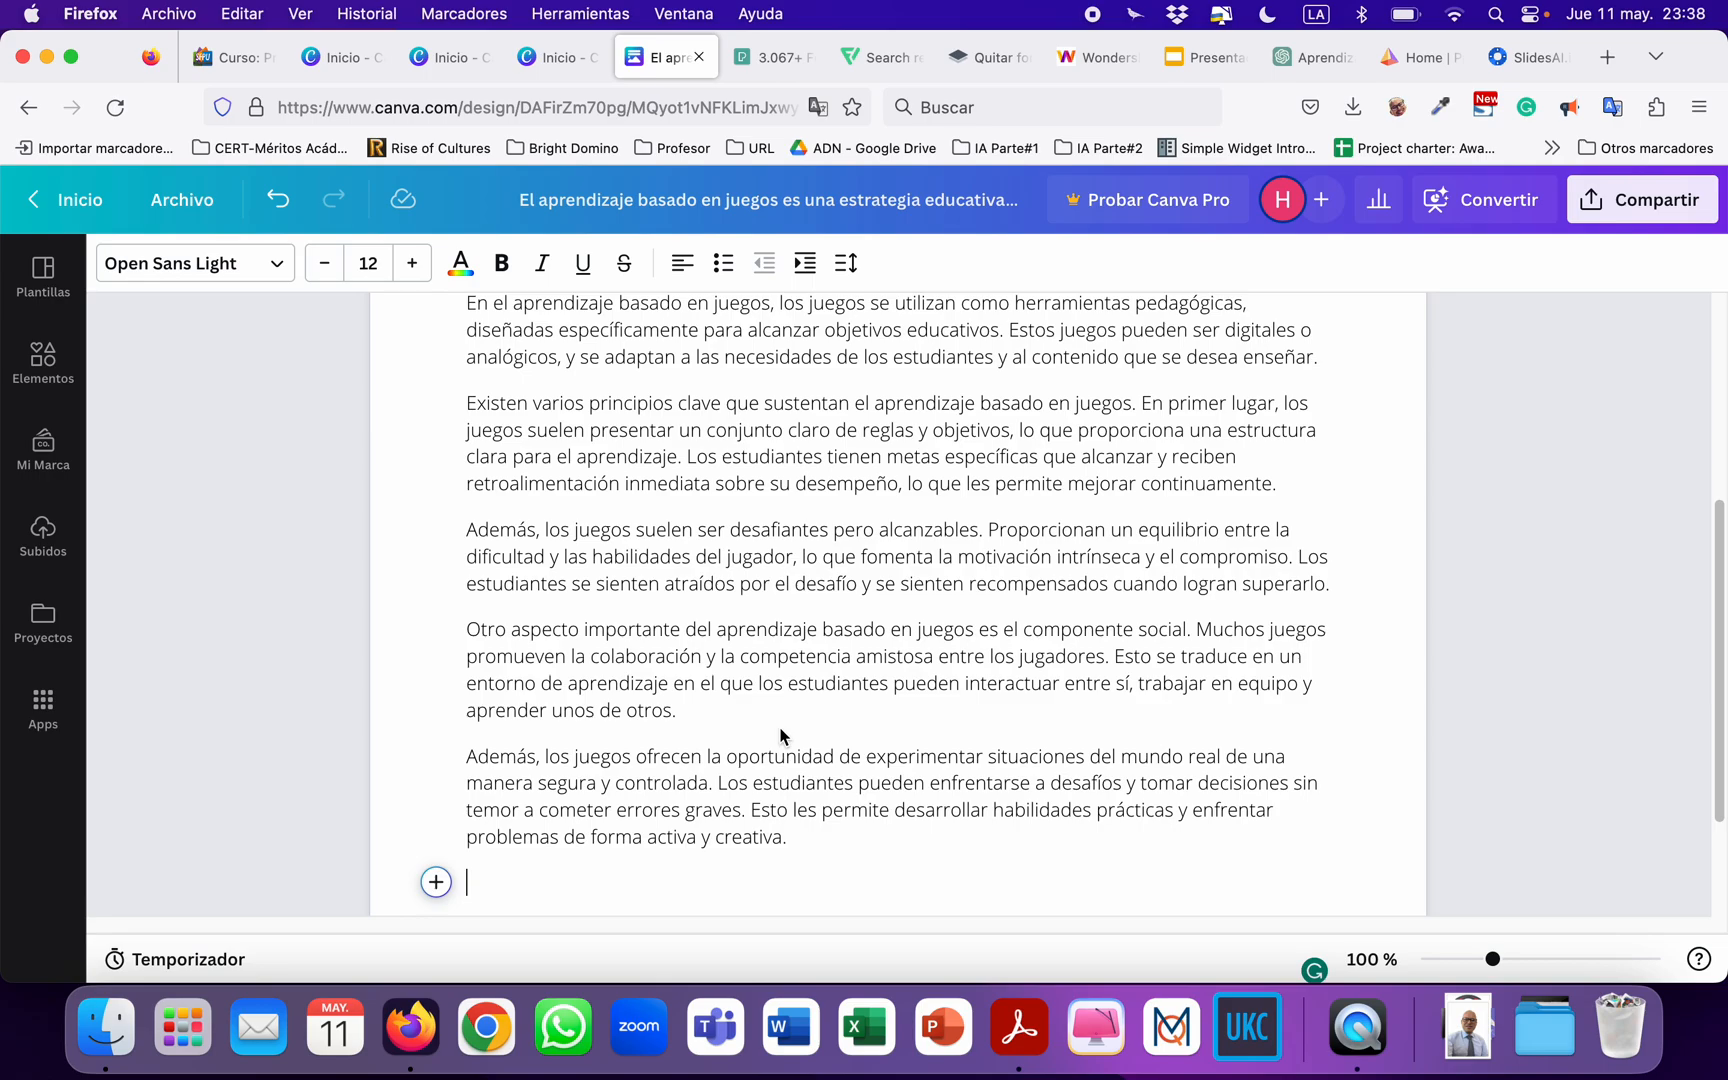
Format the last three paragraphs, from "Además, los juegos suelen ser" to "activa y creativa", as a bulleted list.
{"action": "left_click_drag", "start_coordinate": [818, 850], "coordinate": [462, 528]}
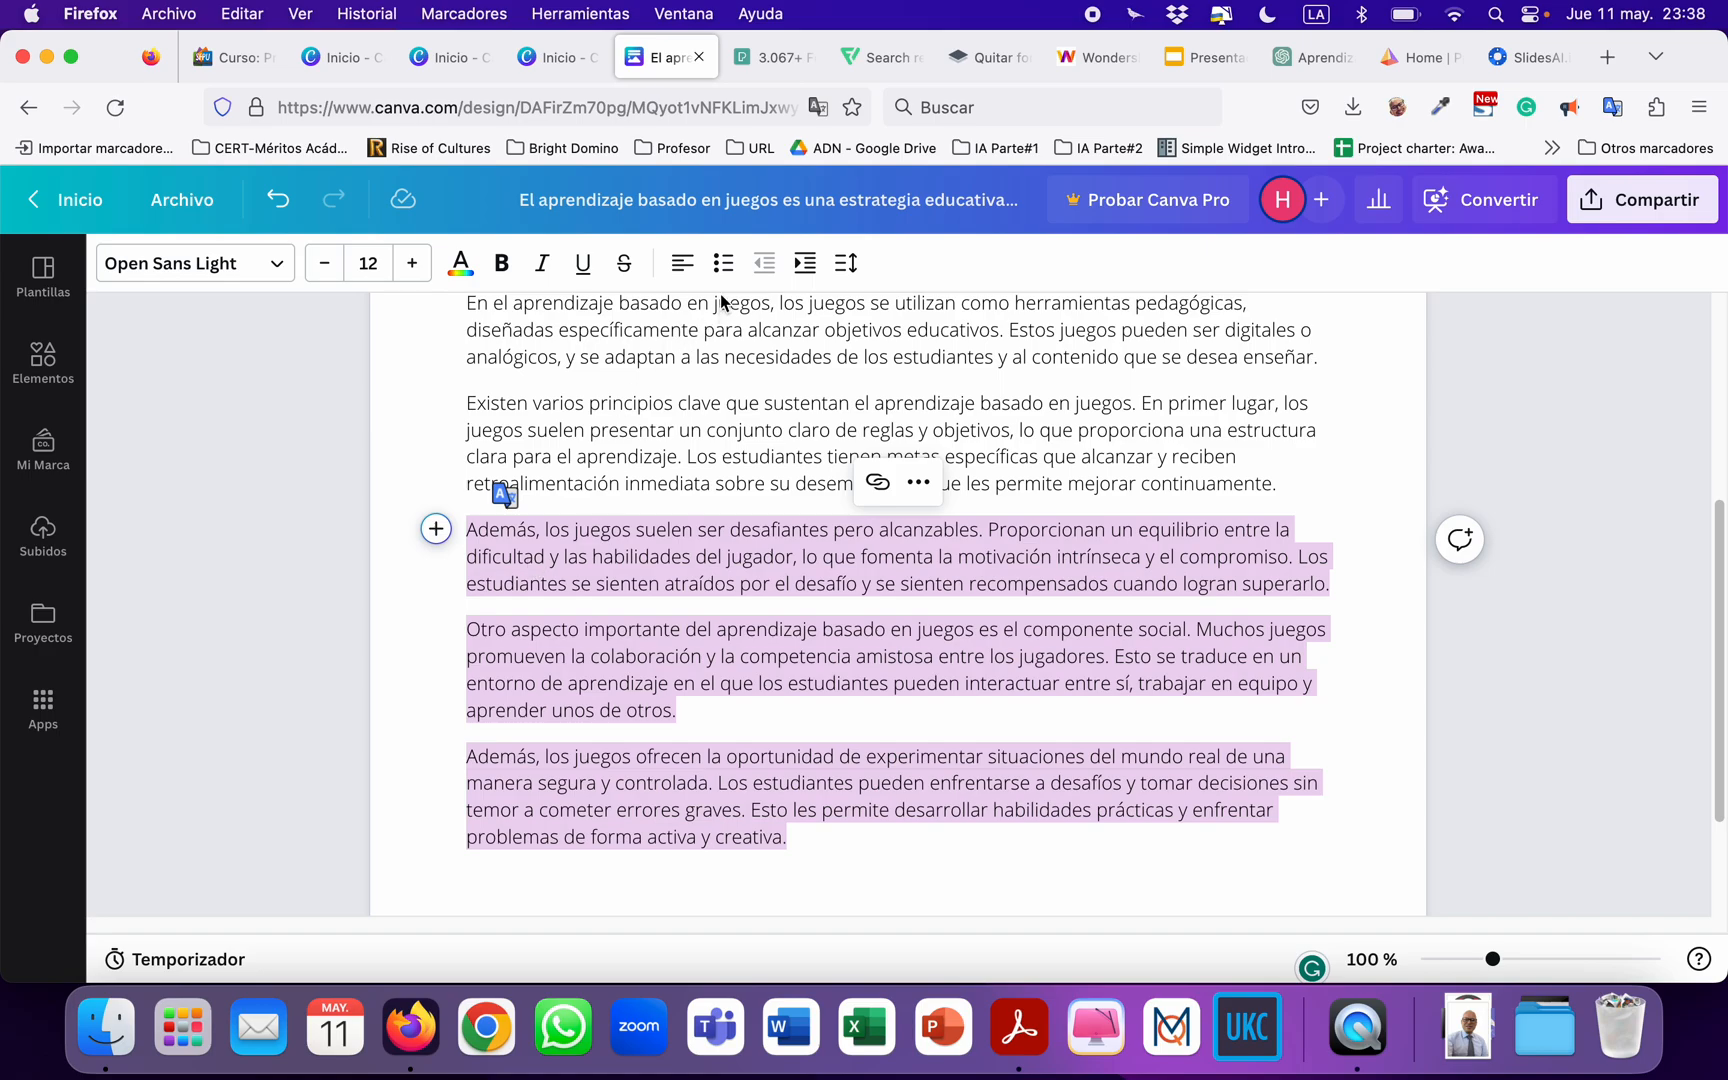
{"action": "left_click", "coordinate": [722, 262]}
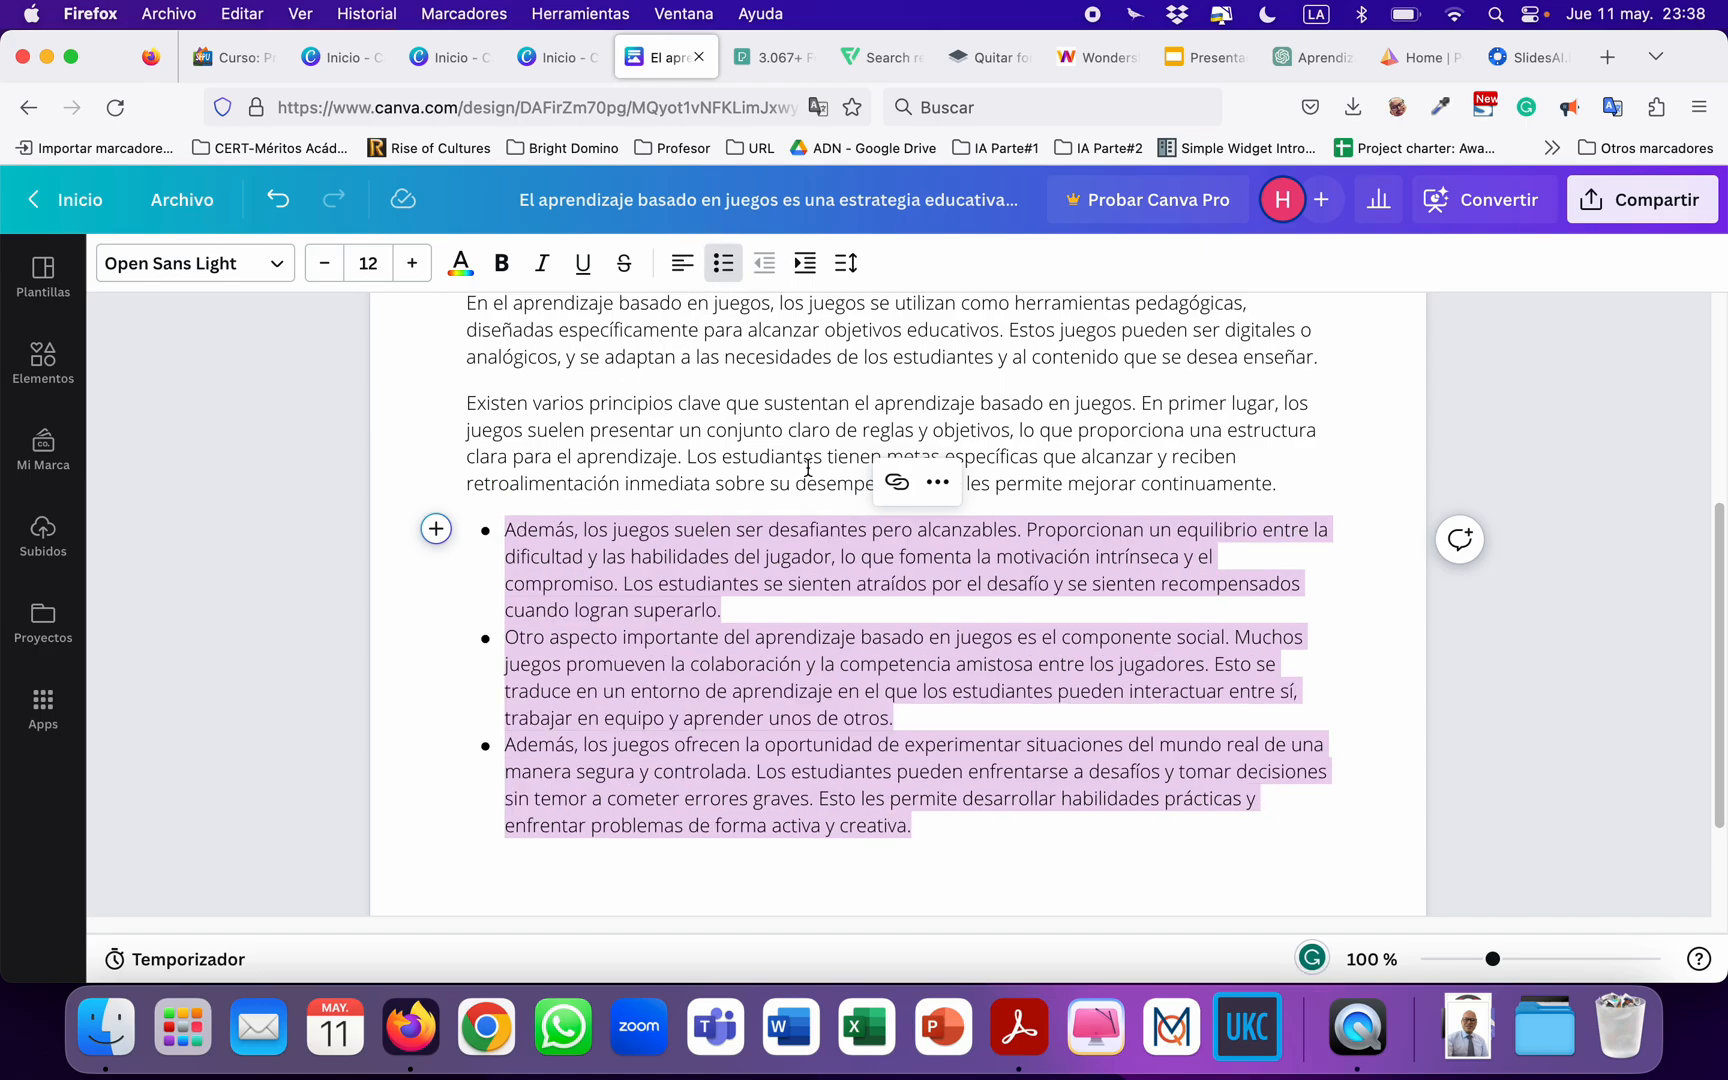
{"action": "scroll", "coordinate": [808, 468], "scroll_direction": "up", "scroll_amount": 2}
{"action": "scroll", "coordinate": [746, 428], "scroll_direction": "down", "scroll_amount": 1}
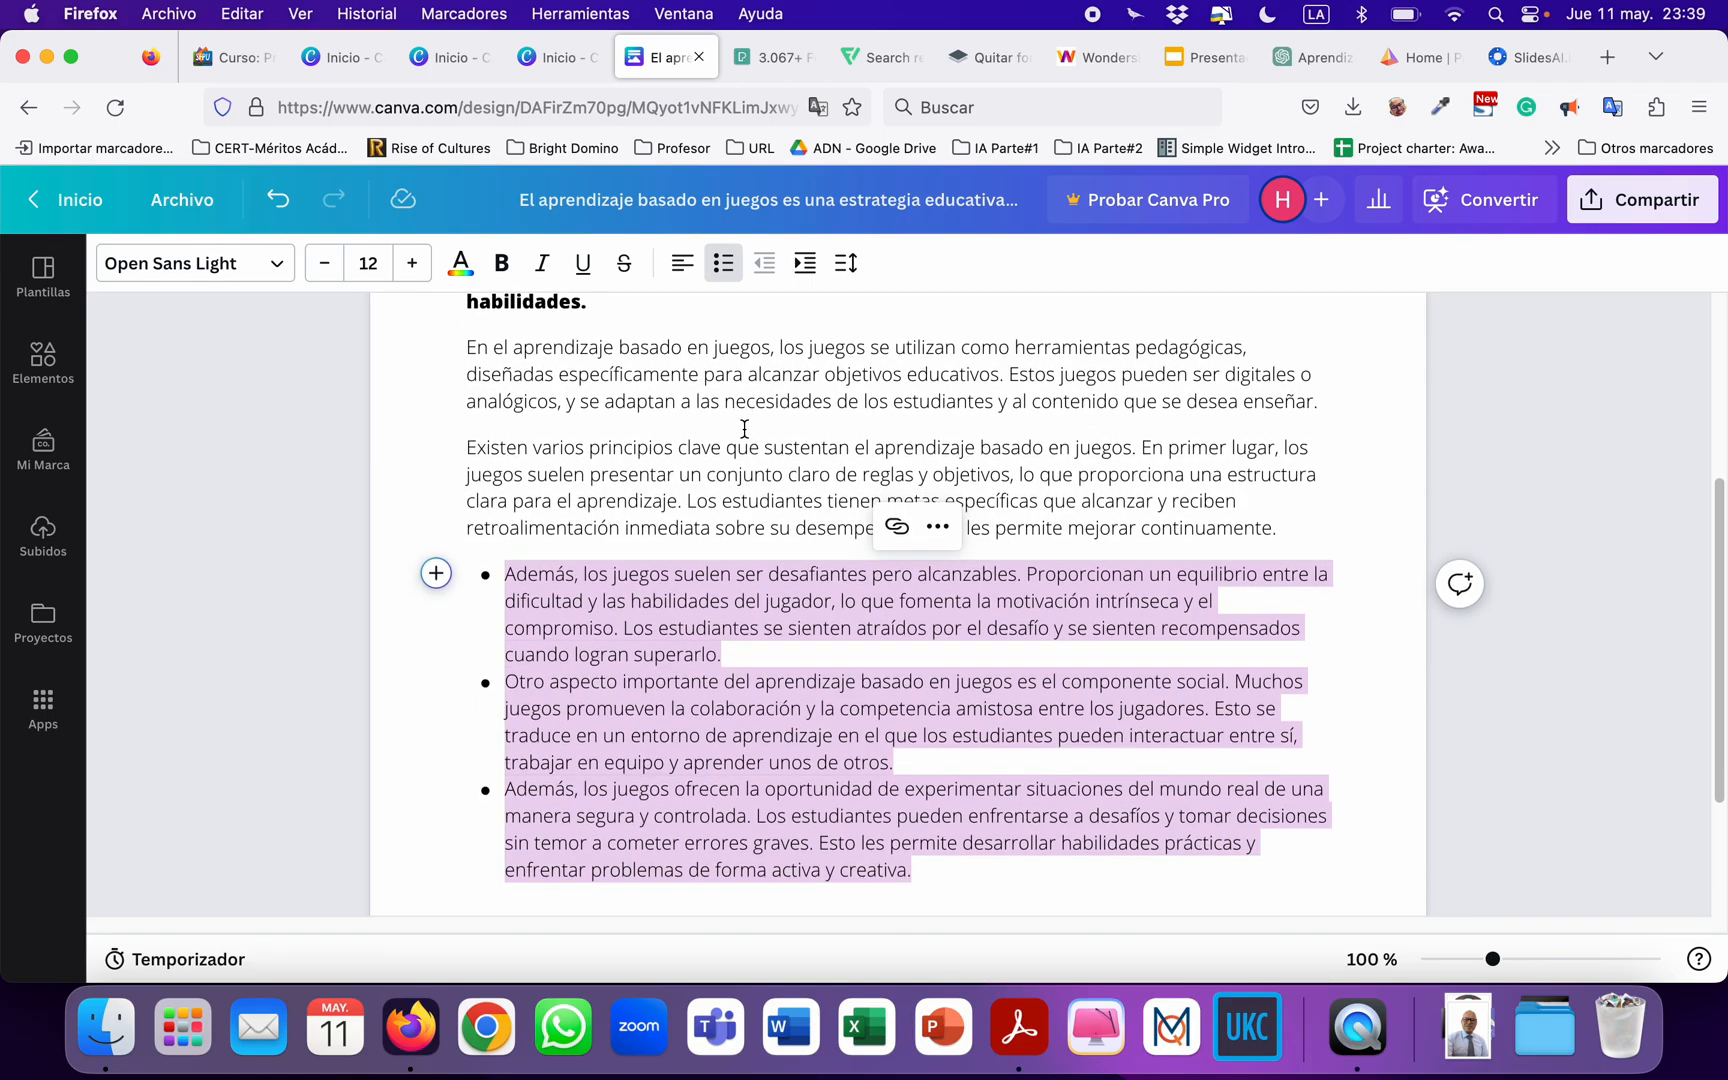
{"action": "scroll", "coordinate": [732, 444], "scroll_direction": "up", "scroll_amount": 9}
{"action": "scroll", "coordinate": [718, 527], "scroll_direction": "down", "scroll_amount": 7}
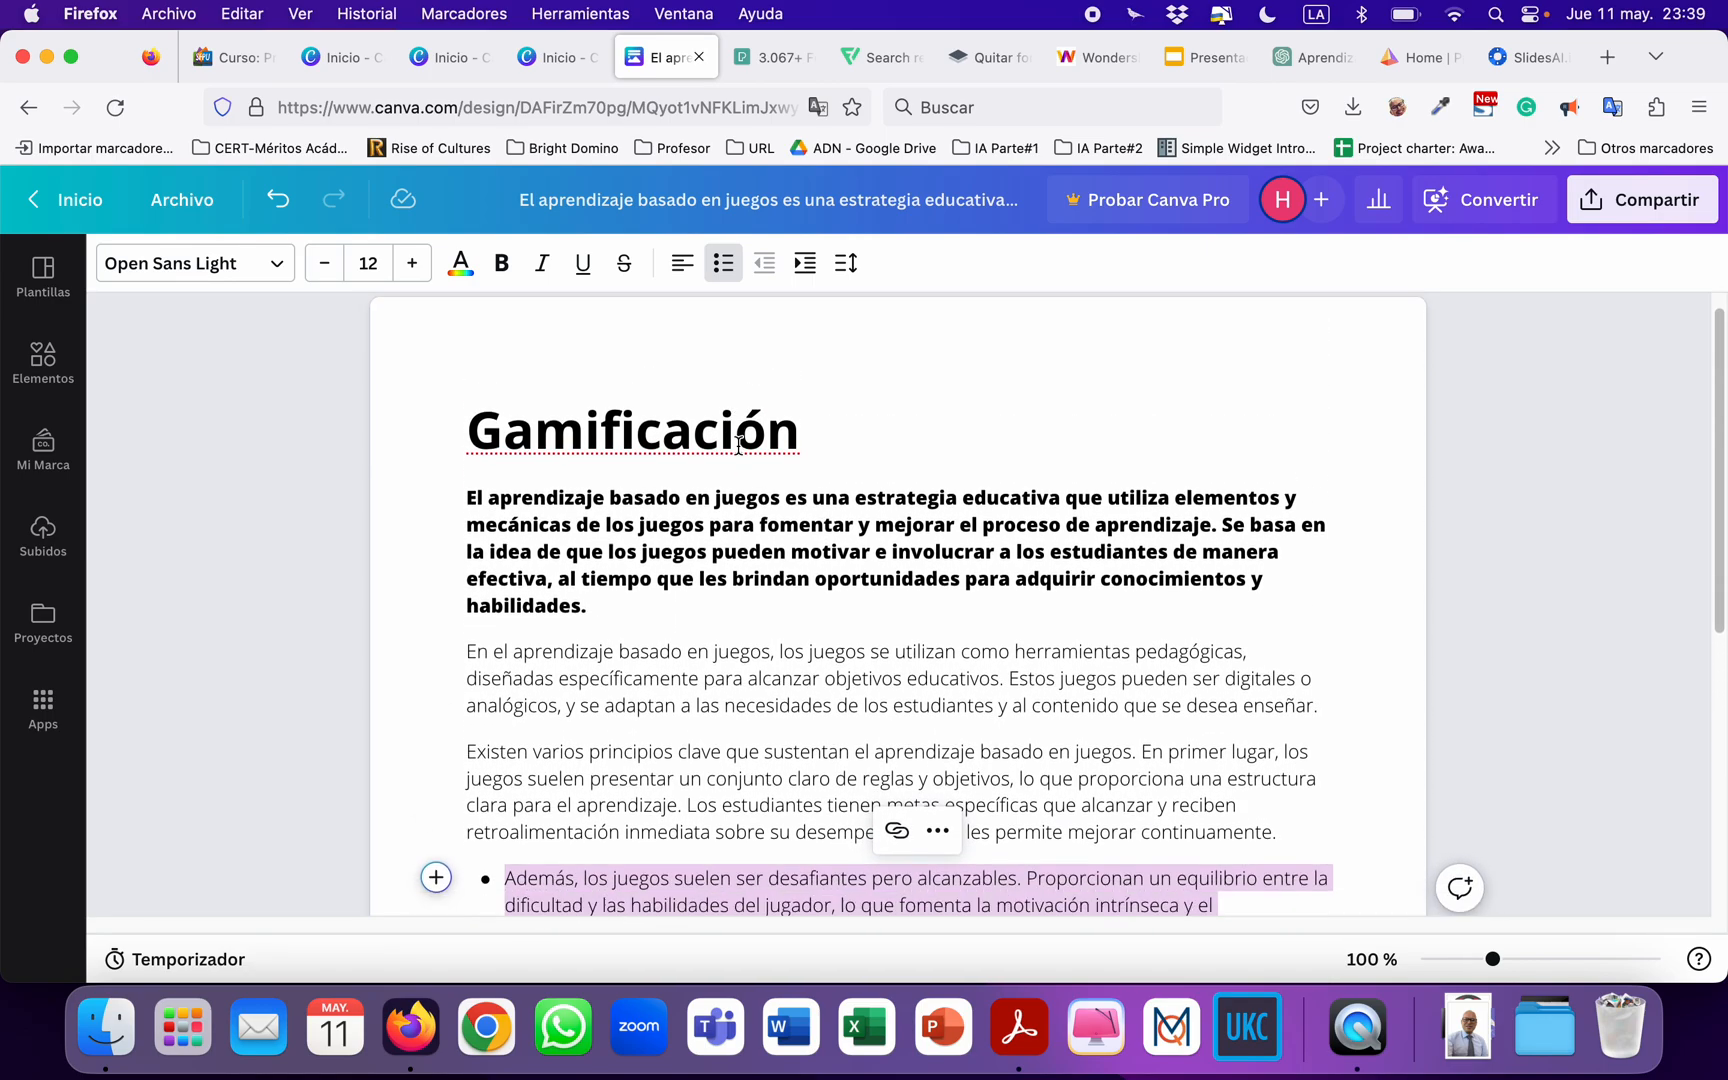
Underline the phrase "una estrategia educativa que utiliza elementos" in the first paragraph.
{"action": "left_click", "coordinate": [718, 527]}
{"action": "scroll", "coordinate": [740, 530], "scroll_direction": "up", "scroll_amount": 7}
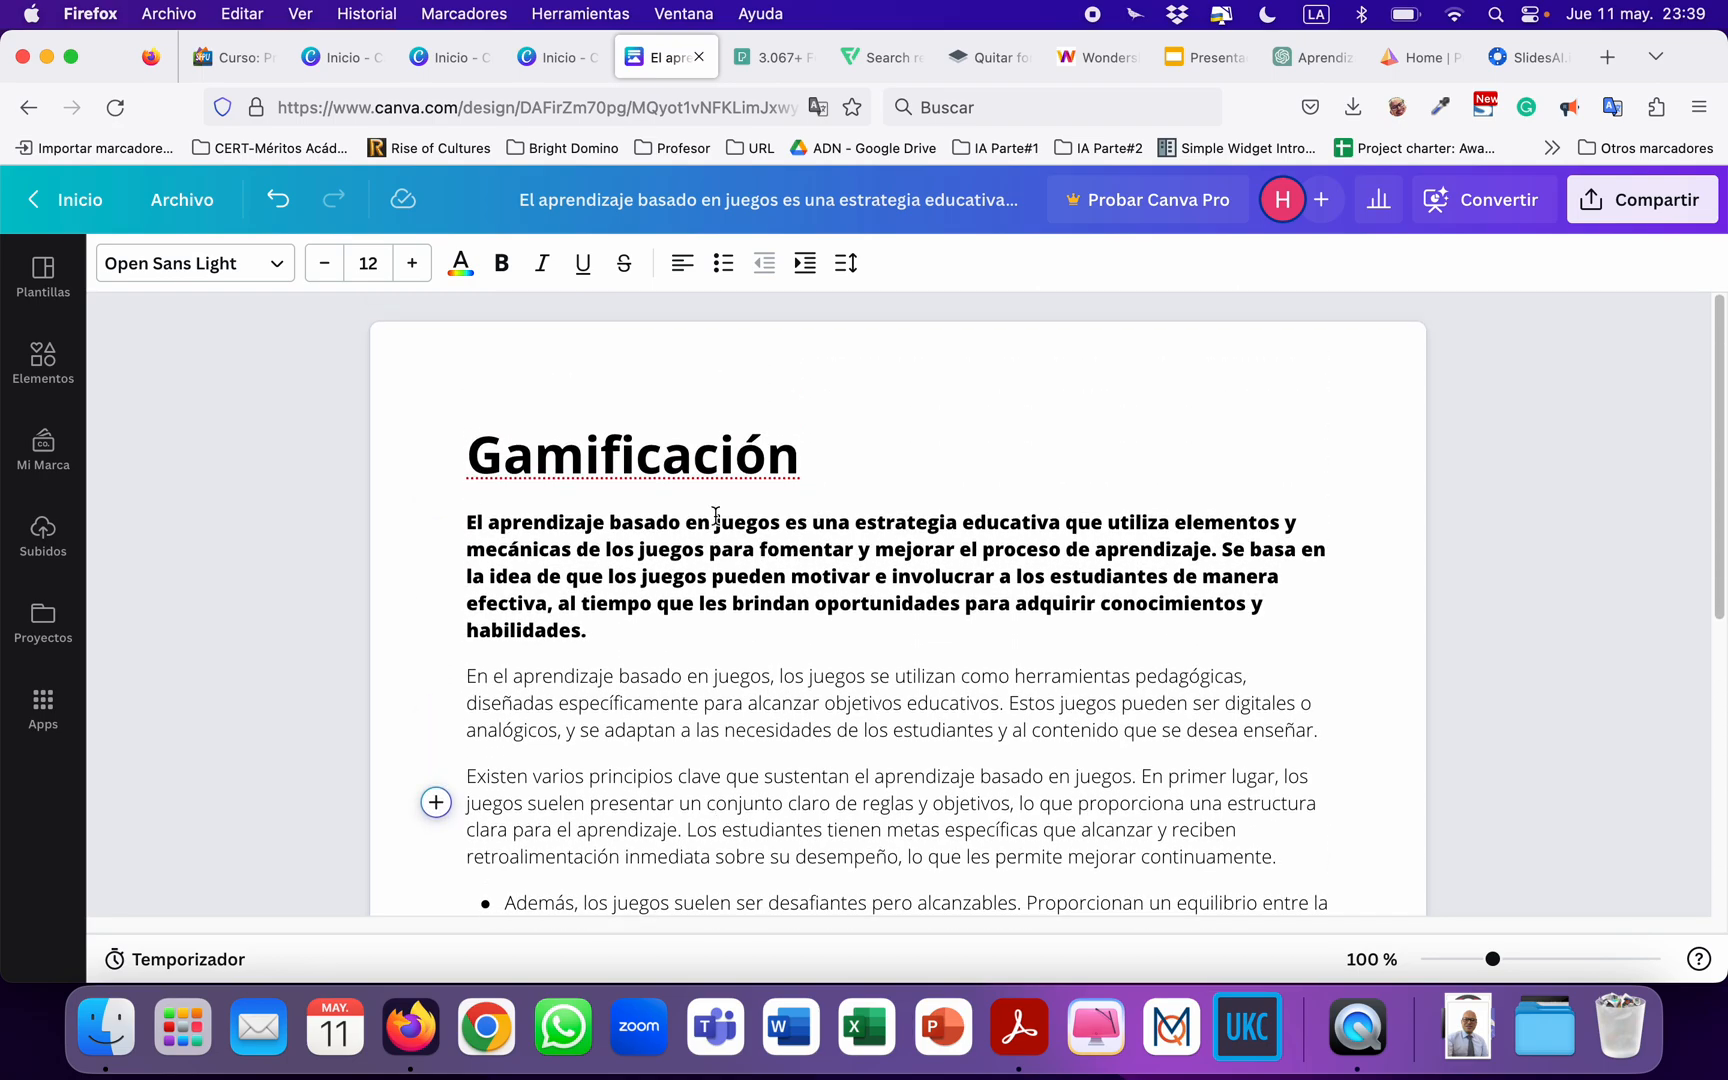
{"action": "double_click", "coordinate": [643, 459]}
{"action": "left_click", "coordinate": [660, 557]}
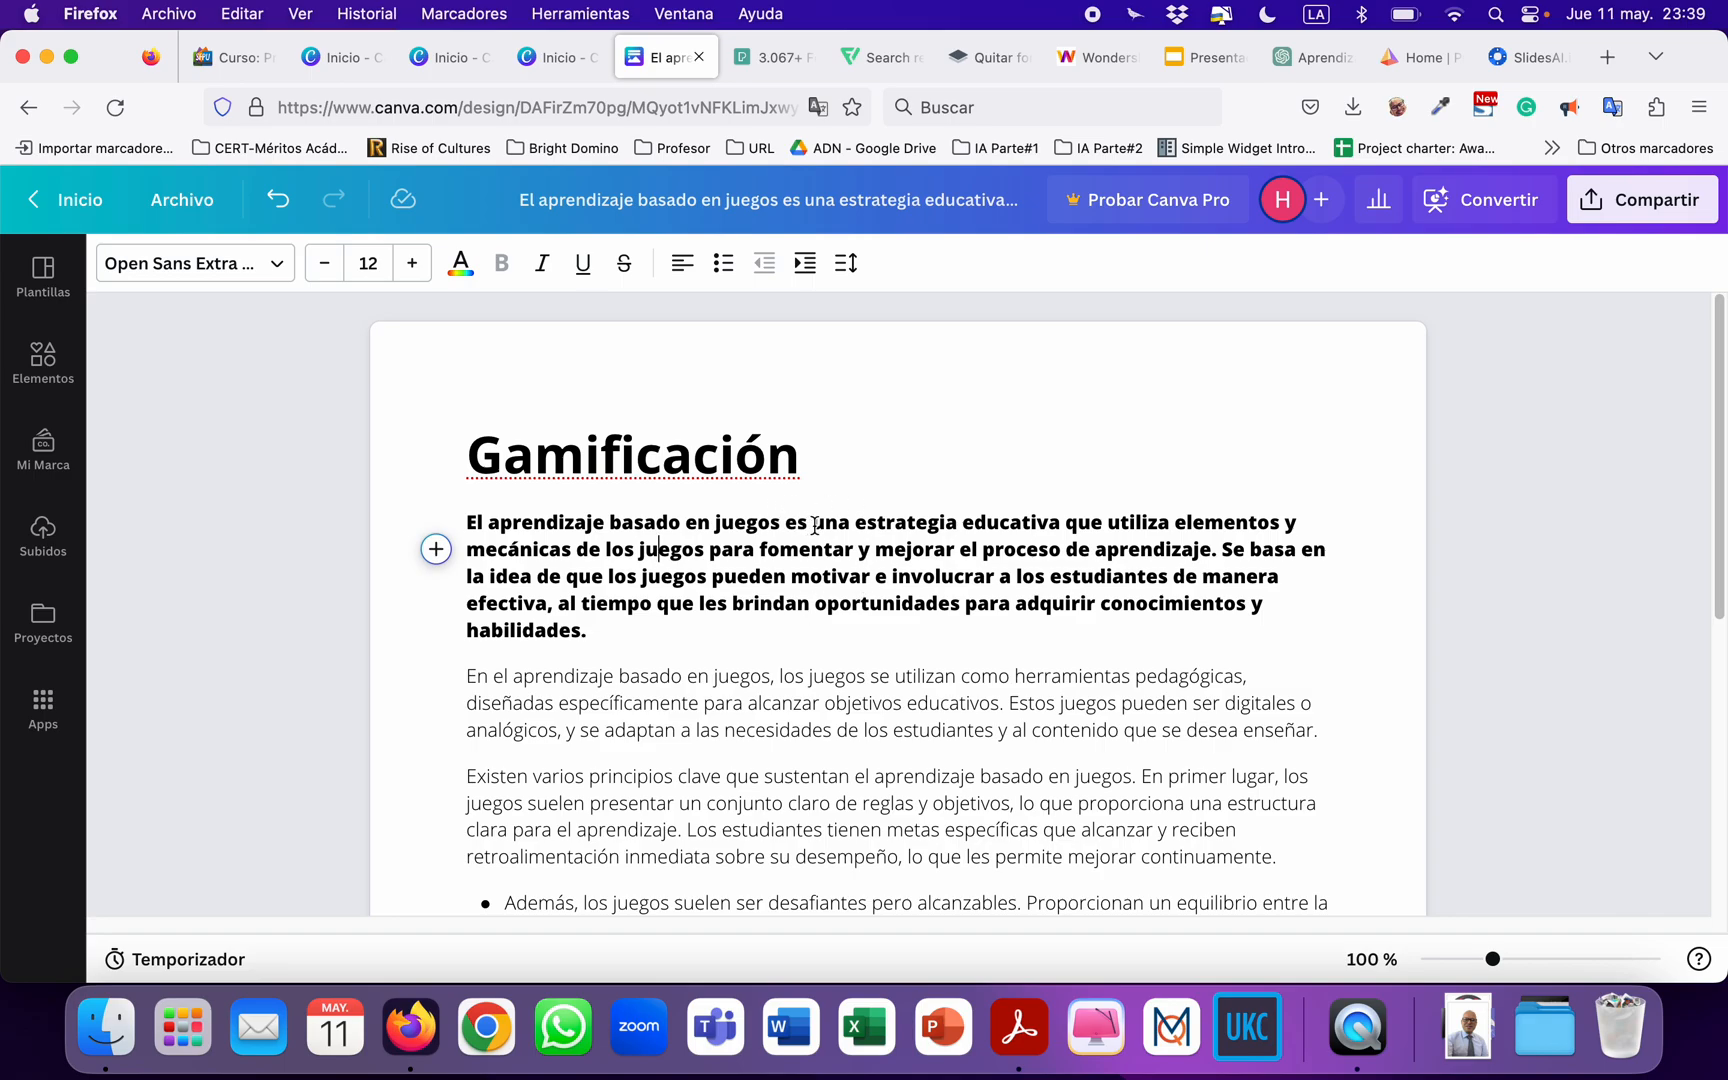
{"action": "left_click_drag", "start_coordinate": [815, 525], "coordinate": [1280, 530]}
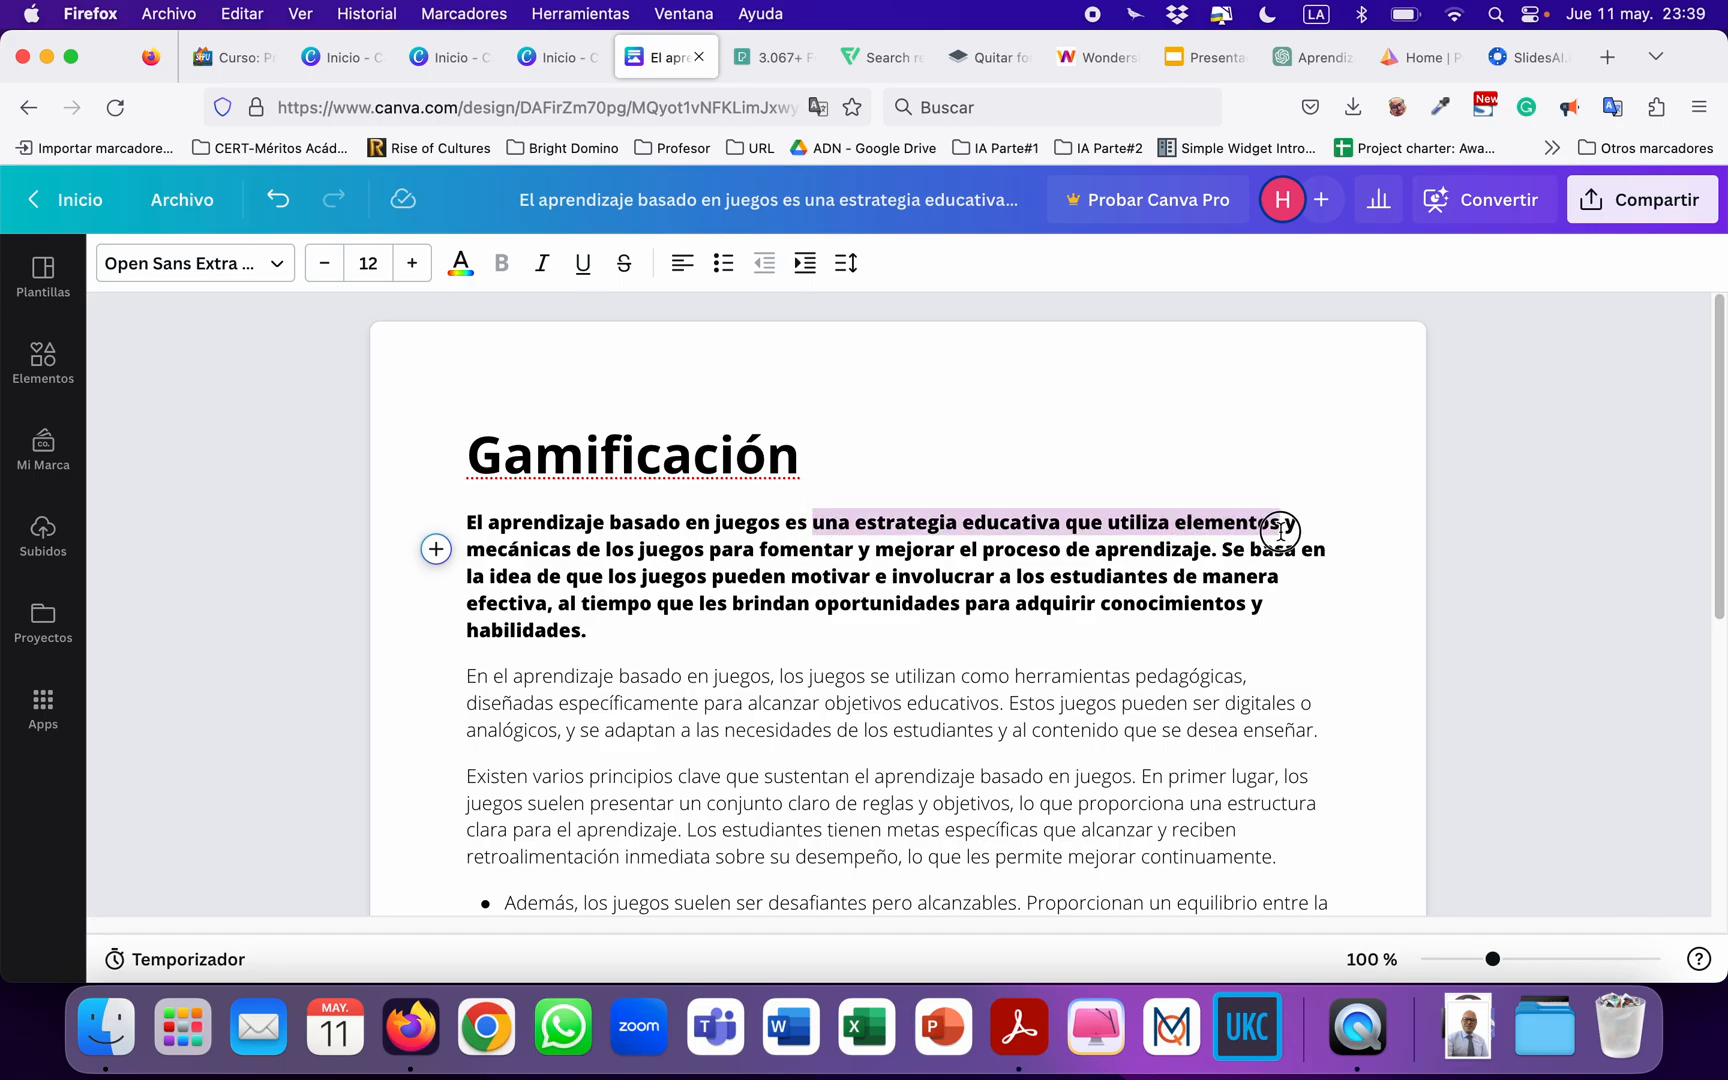
{"action": "left_click", "coordinate": [583, 263]}
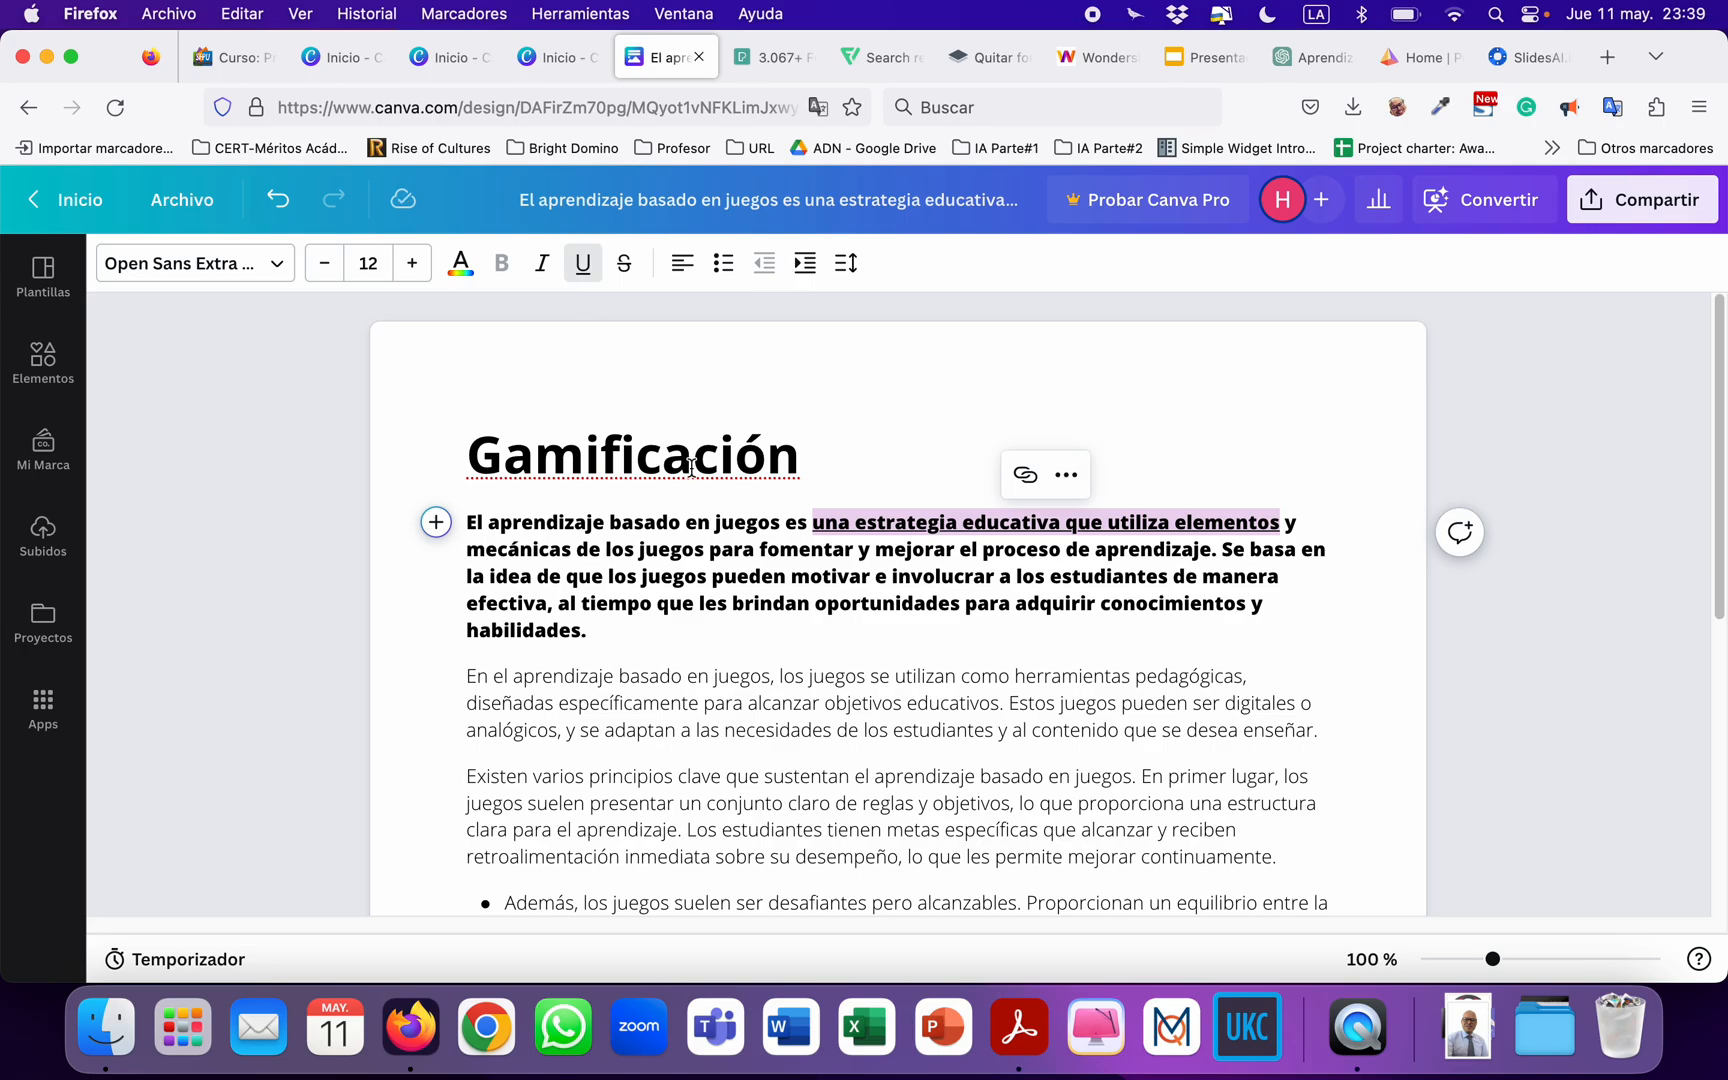
Format the second paragraph, starting "En el aprendizaje basado en juegos", as a numbered list item.
{"action": "left_click", "coordinate": [782, 675]}
{"action": "double_click", "coordinate": [677, 707]}
{"action": "left_click", "coordinate": [680, 705]}
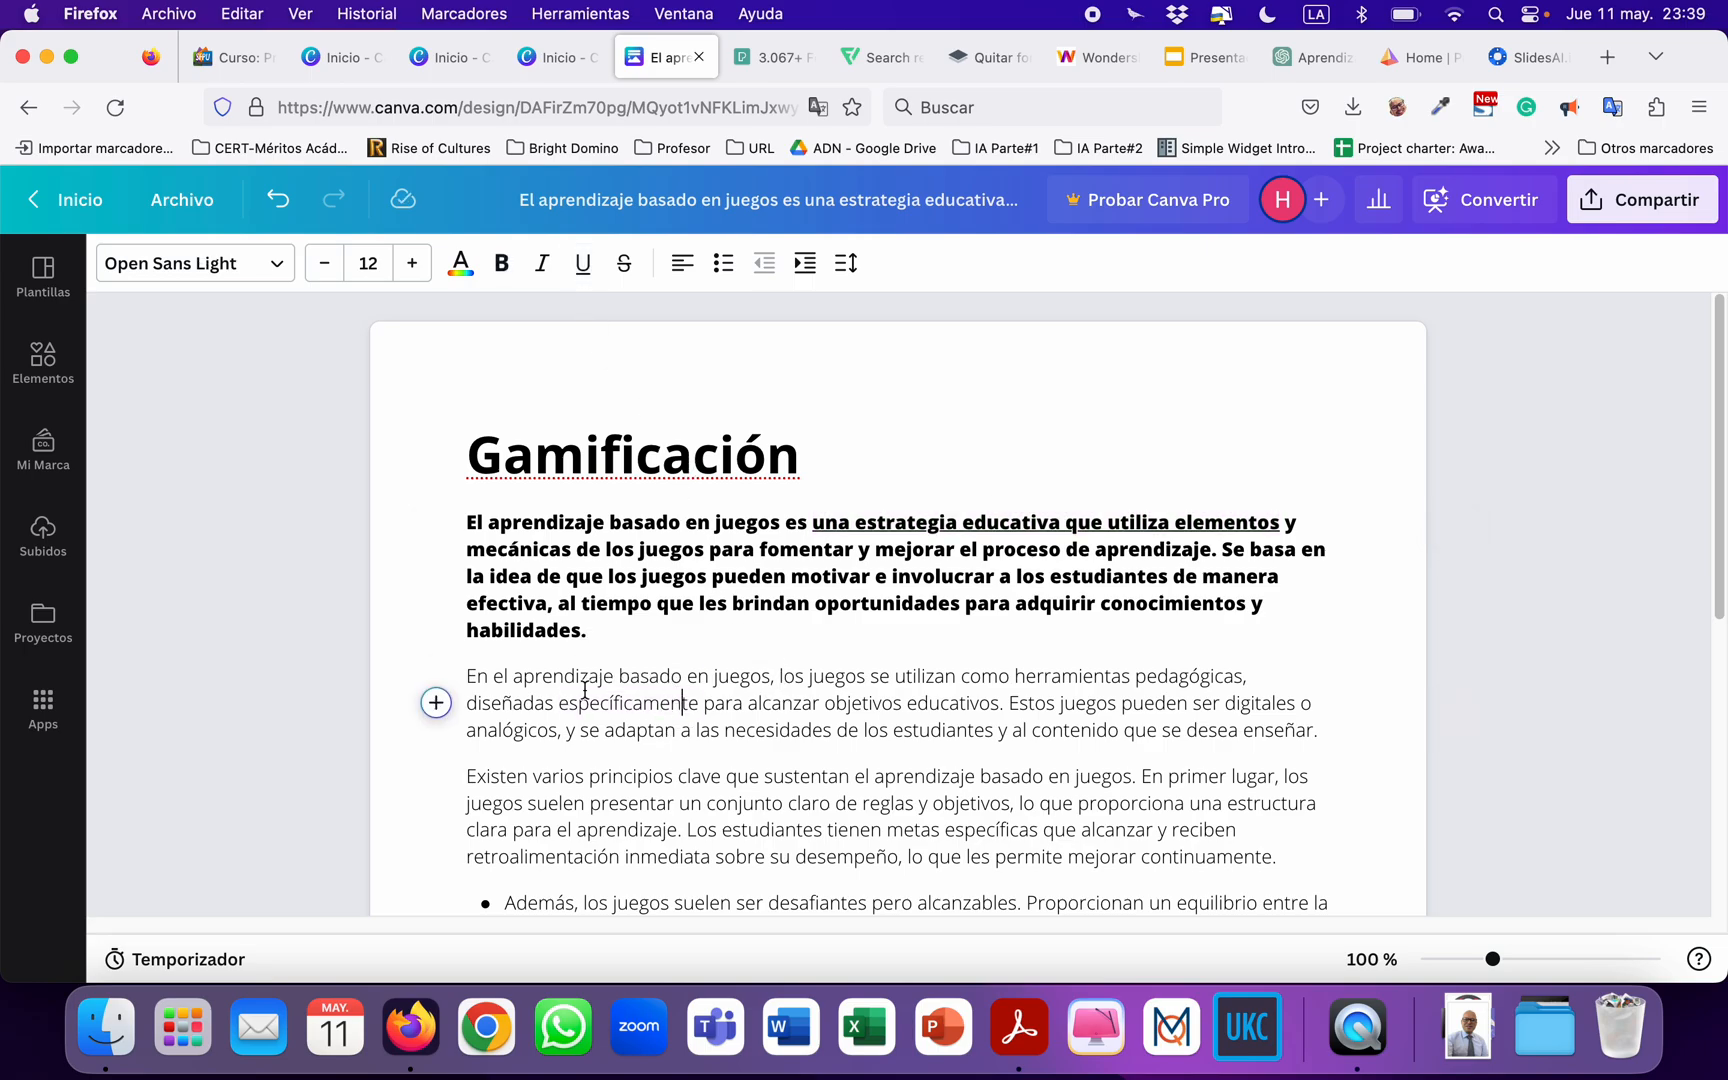
{"action": "left_click_drag", "start_coordinate": [462, 670], "coordinate": [1361, 721]}
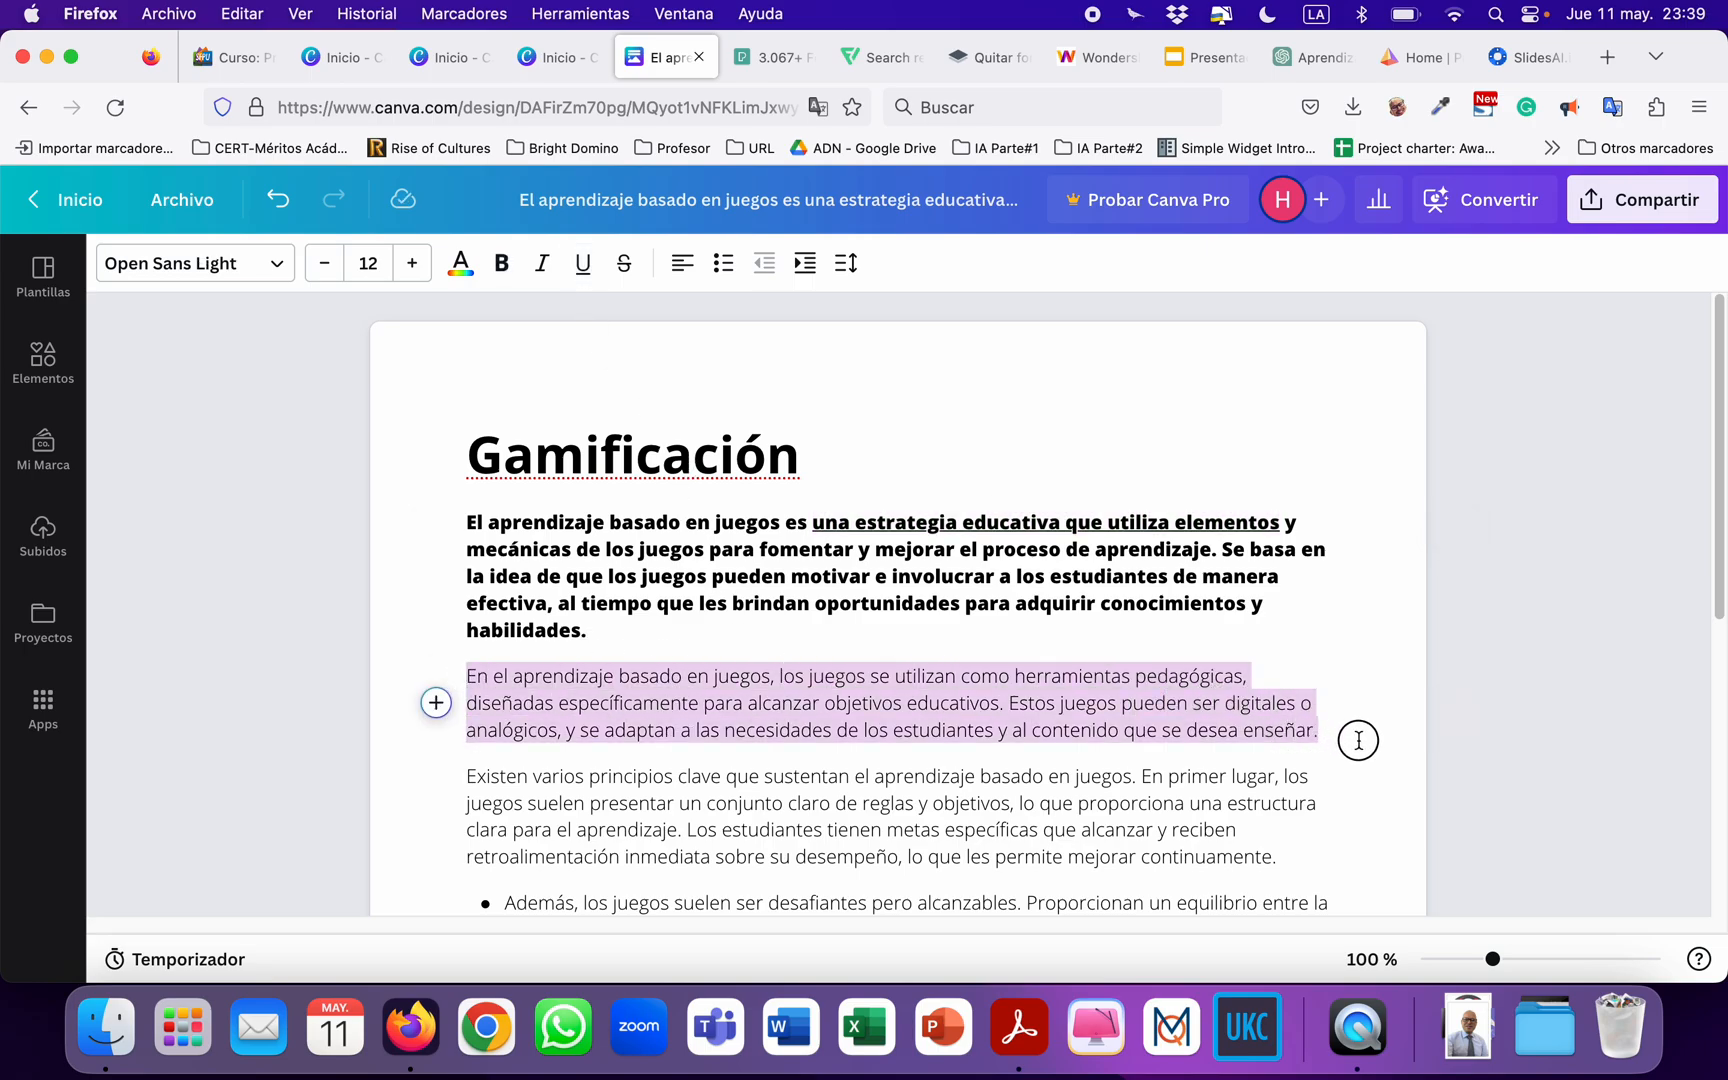
{"action": "left_click", "coordinate": [436, 676]}
{"action": "scroll", "coordinate": [660, 567], "scroll_direction": "down", "scroll_amount": 5}
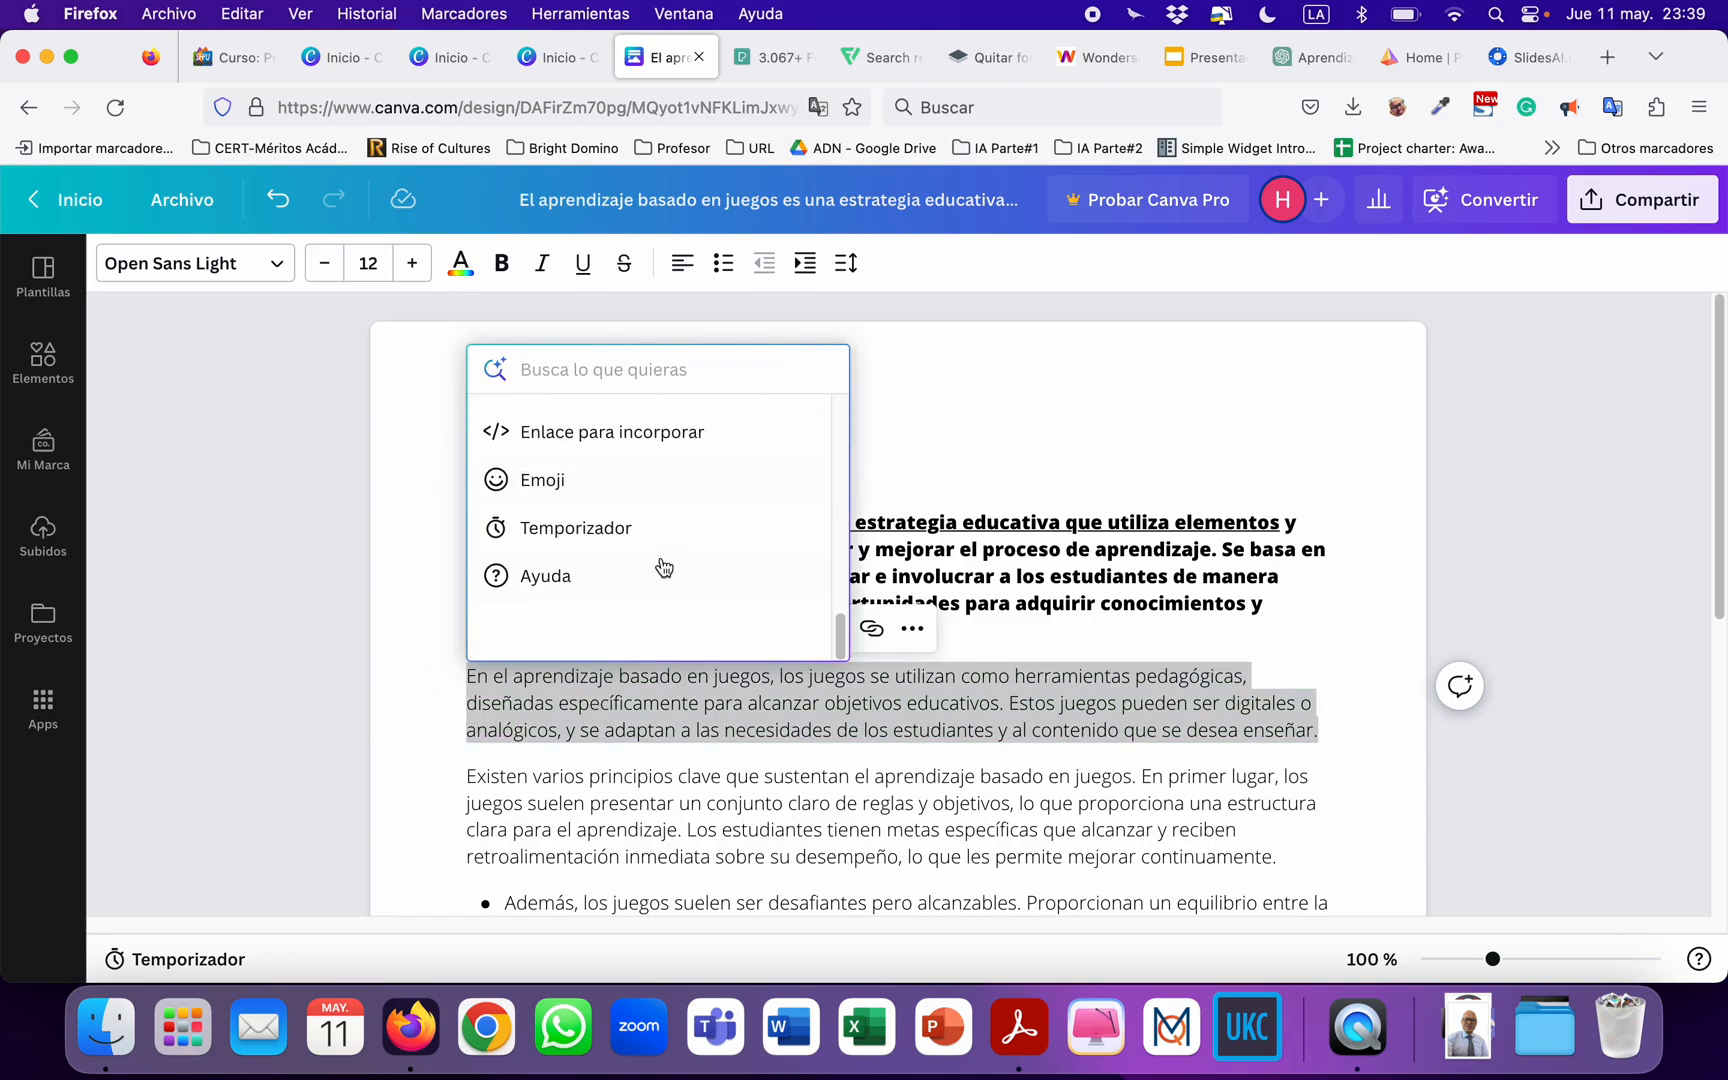
{"action": "scroll", "coordinate": [660, 567], "scroll_direction": "up", "scroll_amount": 6}
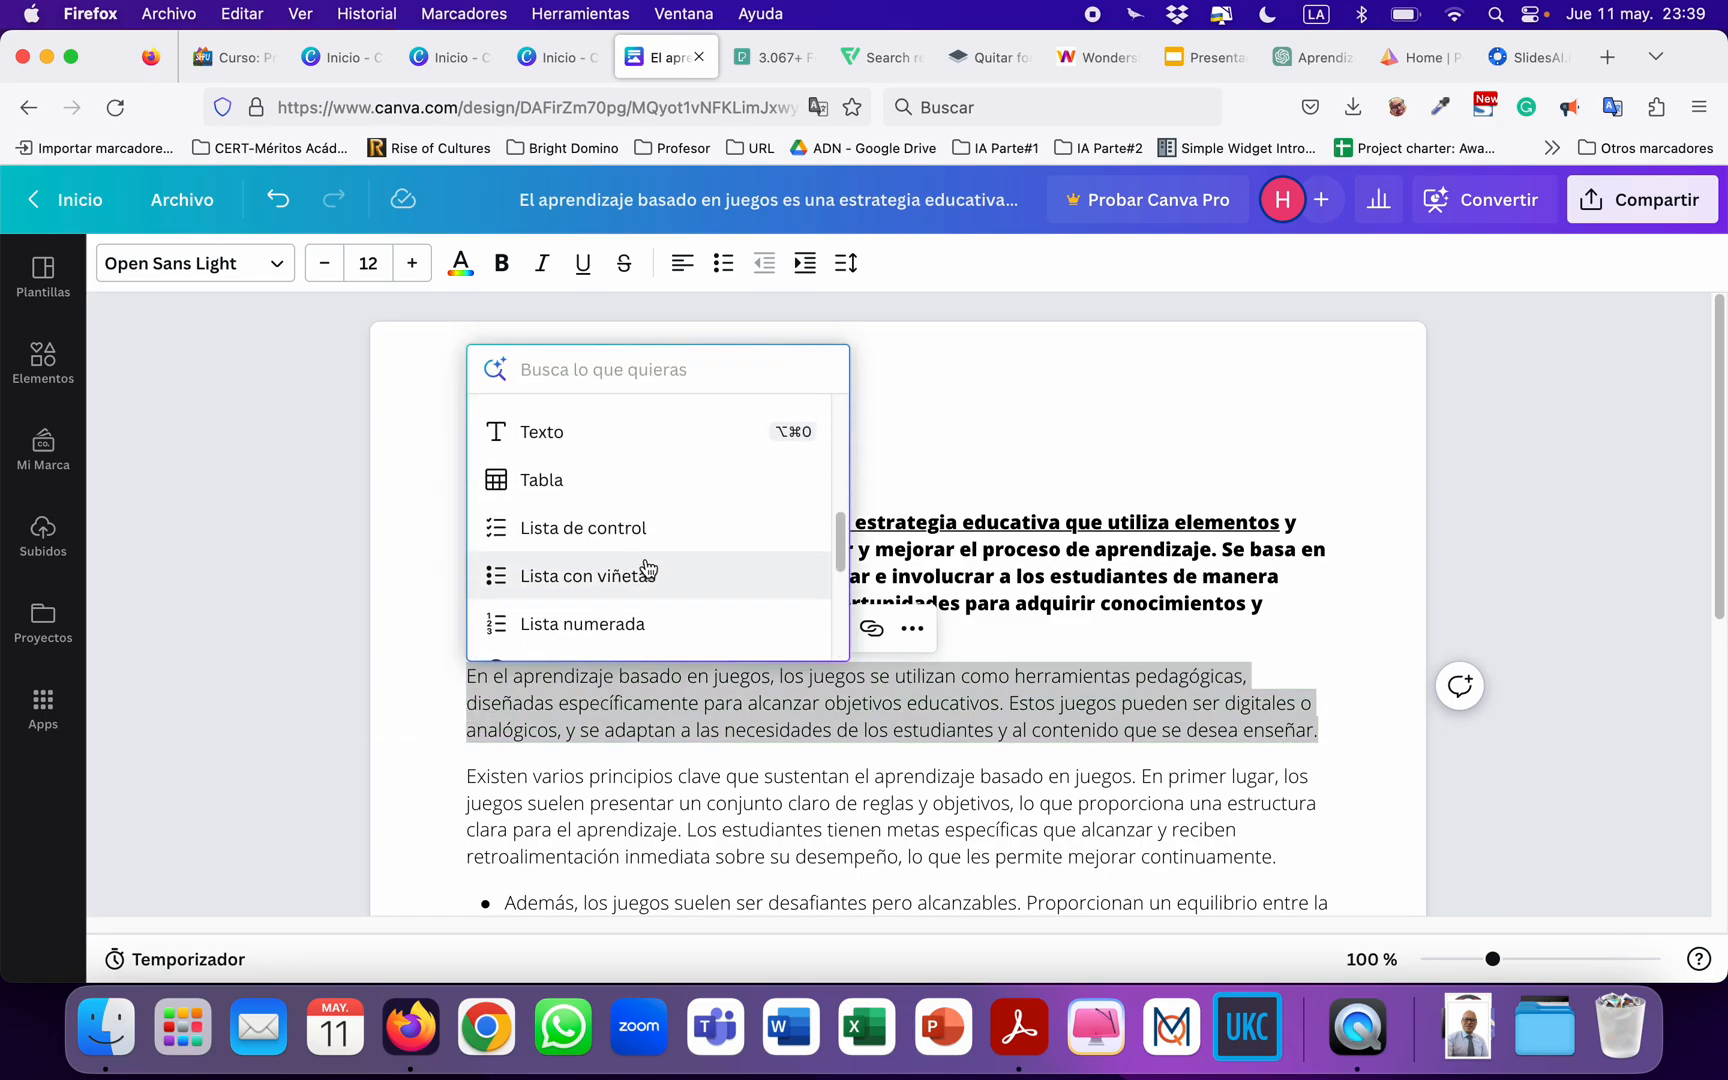
{"action": "scroll", "coordinate": [648, 568], "scroll_direction": "down", "scroll_amount": 2}
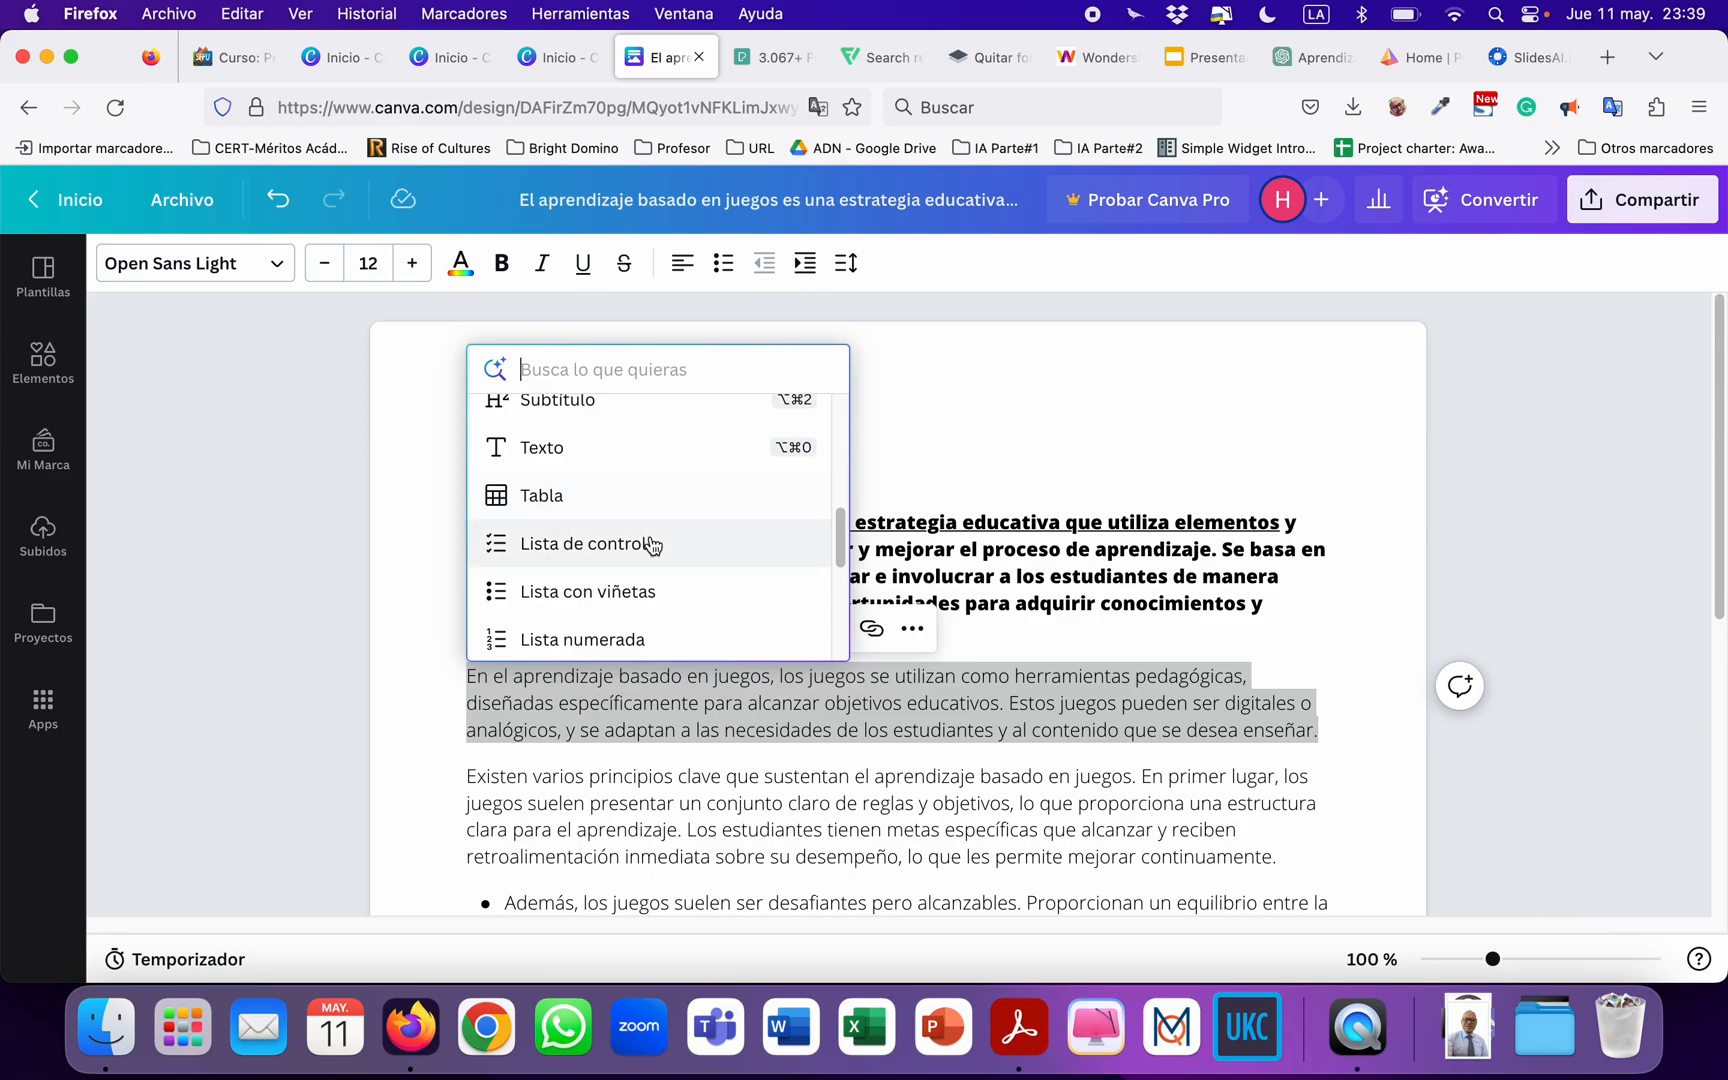
{"action": "scroll", "coordinate": [652, 544], "scroll_direction": "down", "scroll_amount": 2}
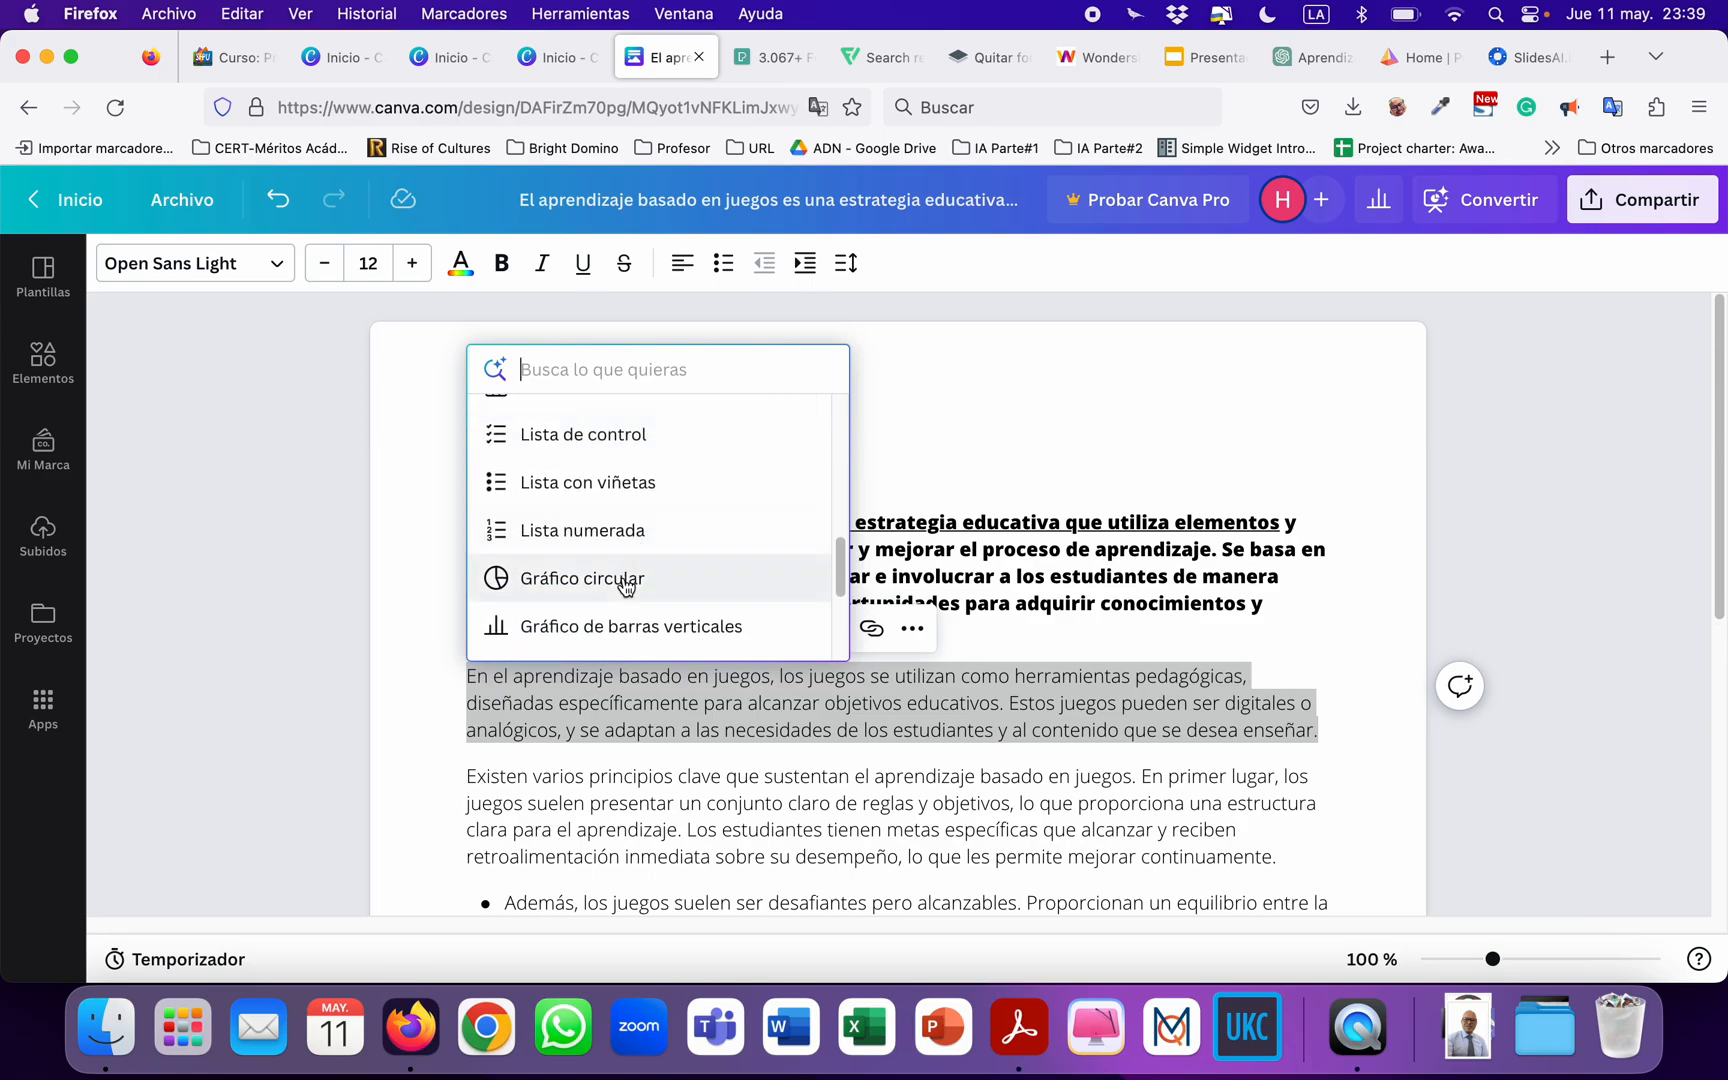
{"action": "scroll", "coordinate": [618, 575], "scroll_direction": "up", "scroll_amount": 2}
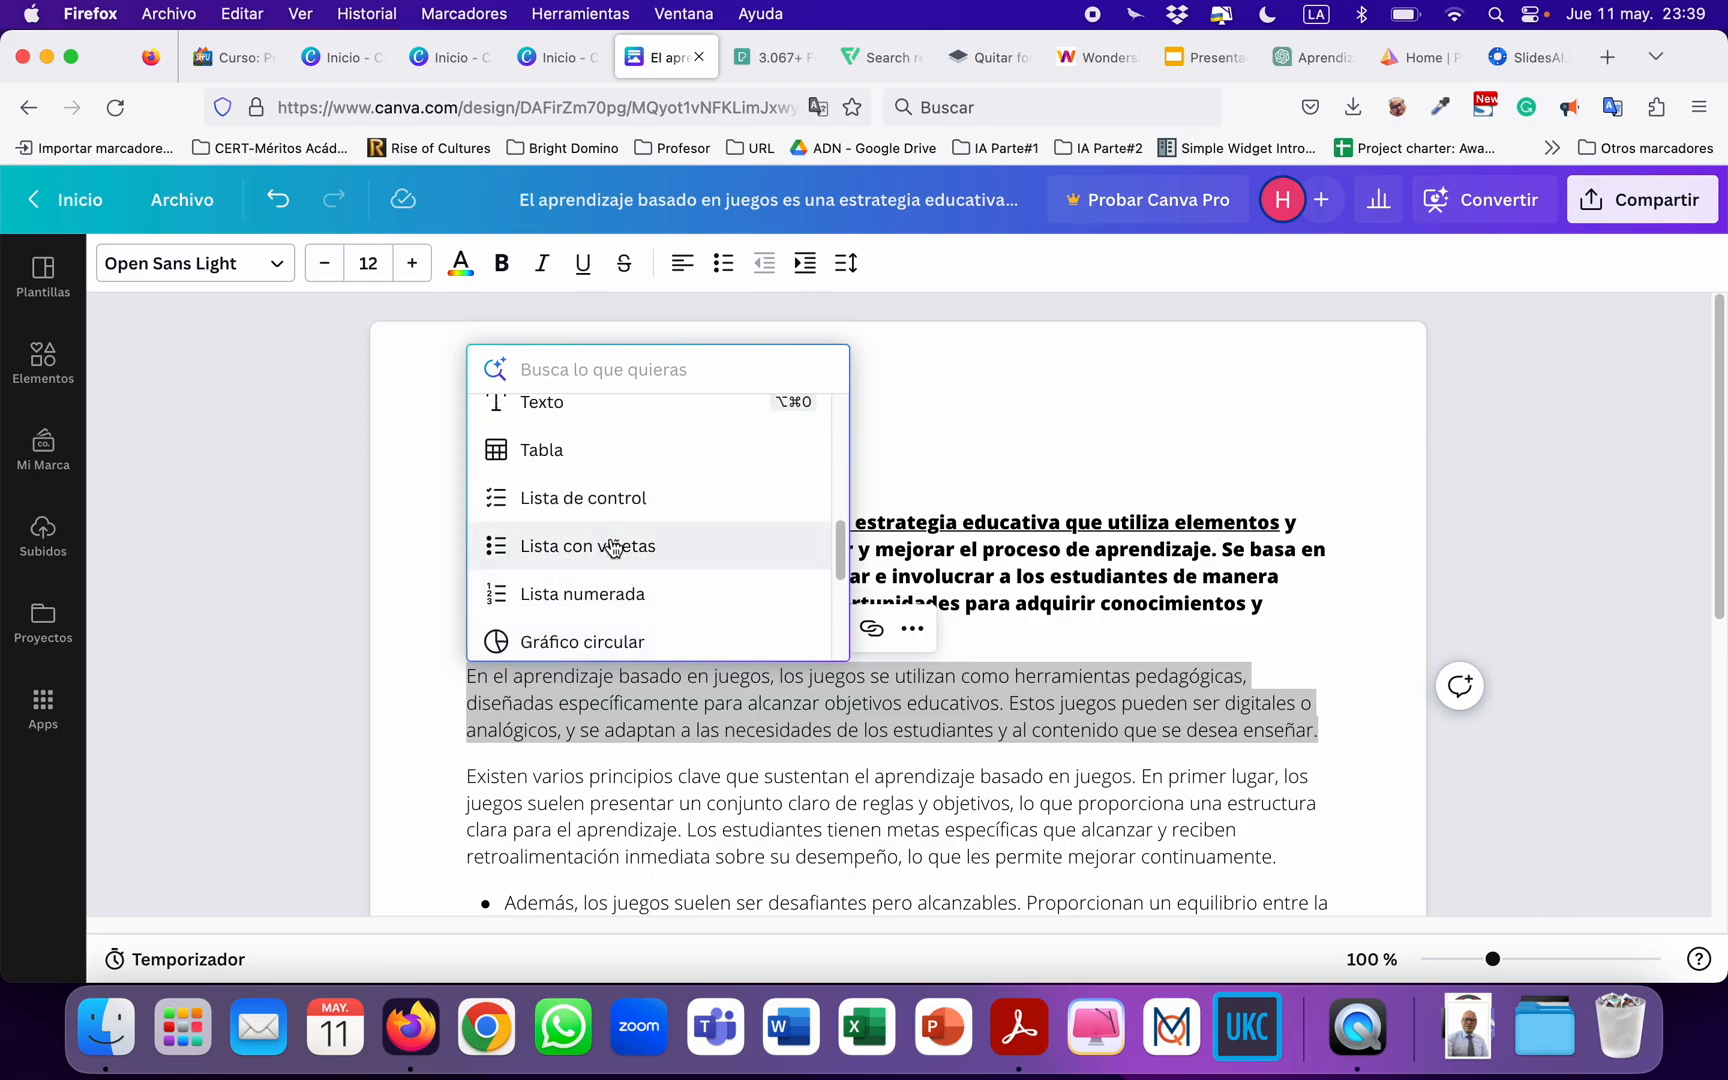
{"action": "left_click", "coordinate": [547, 594]}
{"action": "left_click", "coordinate": [677, 676]}
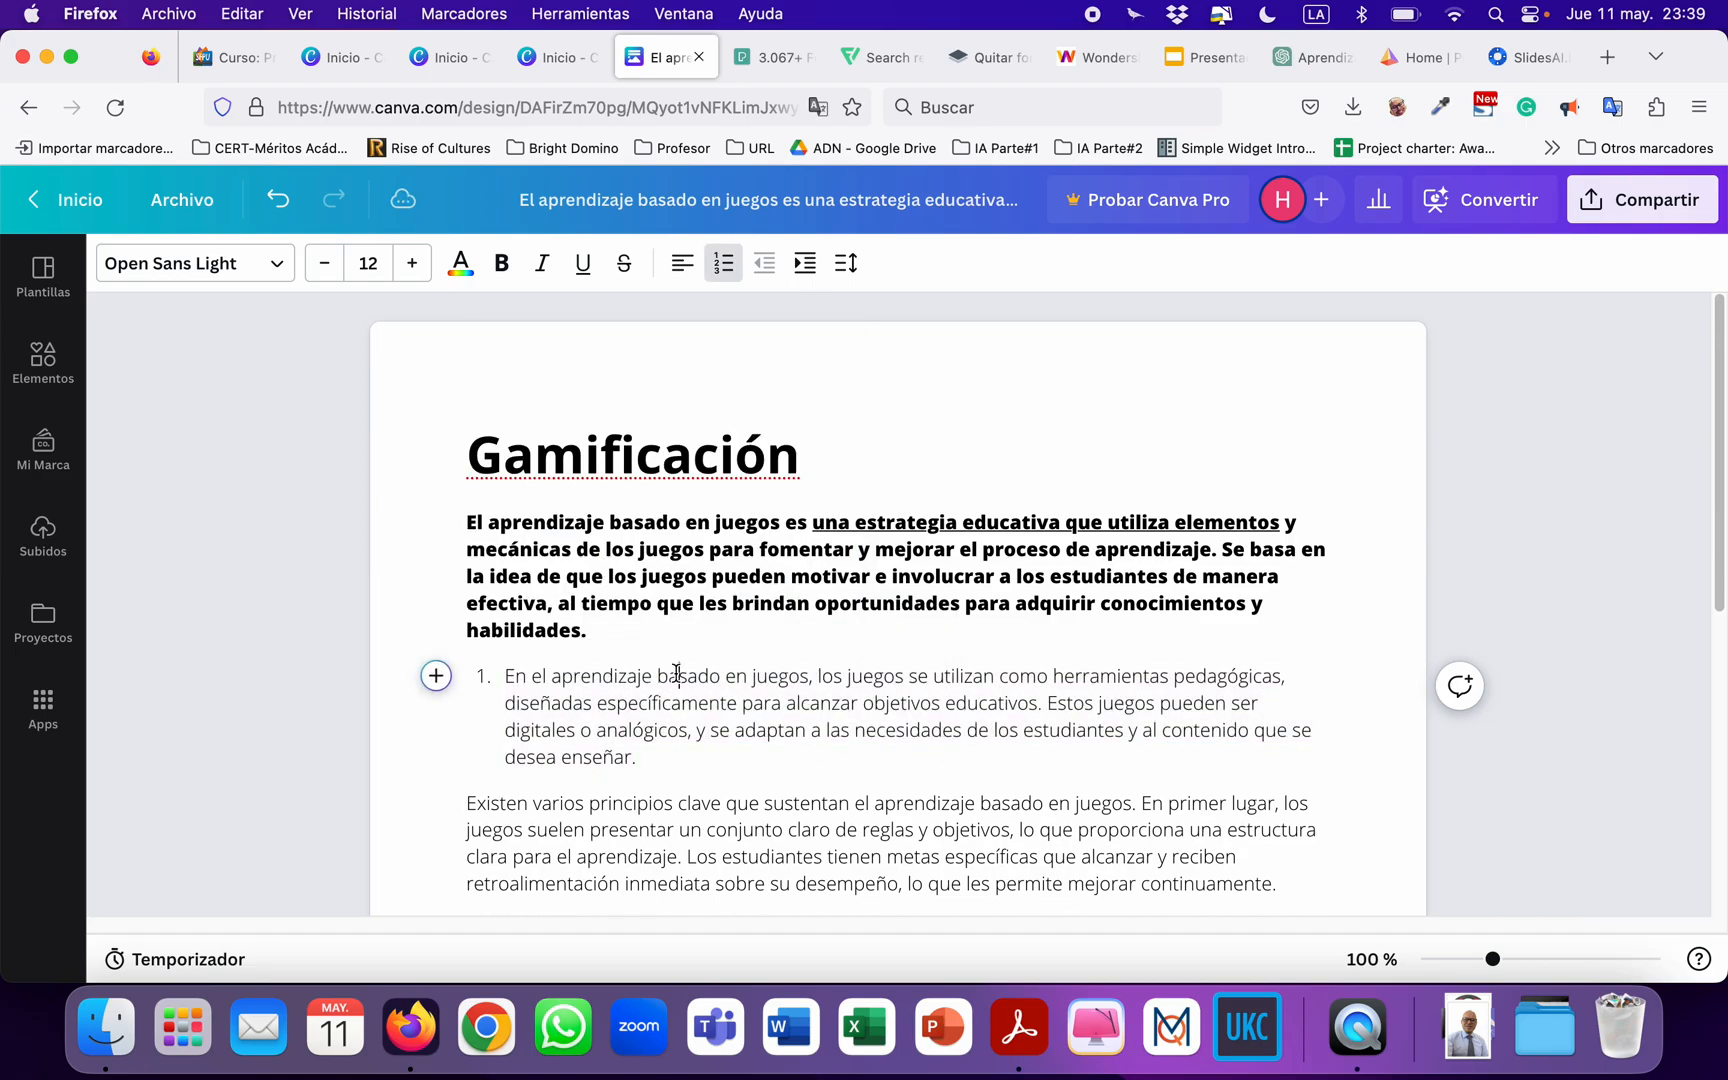
Start converting the Gamificación document into a presentation with the "De Docs a Diapos" feature, up to the design choice.
{"action": "scroll", "coordinate": [680, 668], "scroll_direction": "down", "scroll_amount": 3}
{"action": "scroll", "coordinate": [682, 663], "scroll_direction": "up", "scroll_amount": 1}
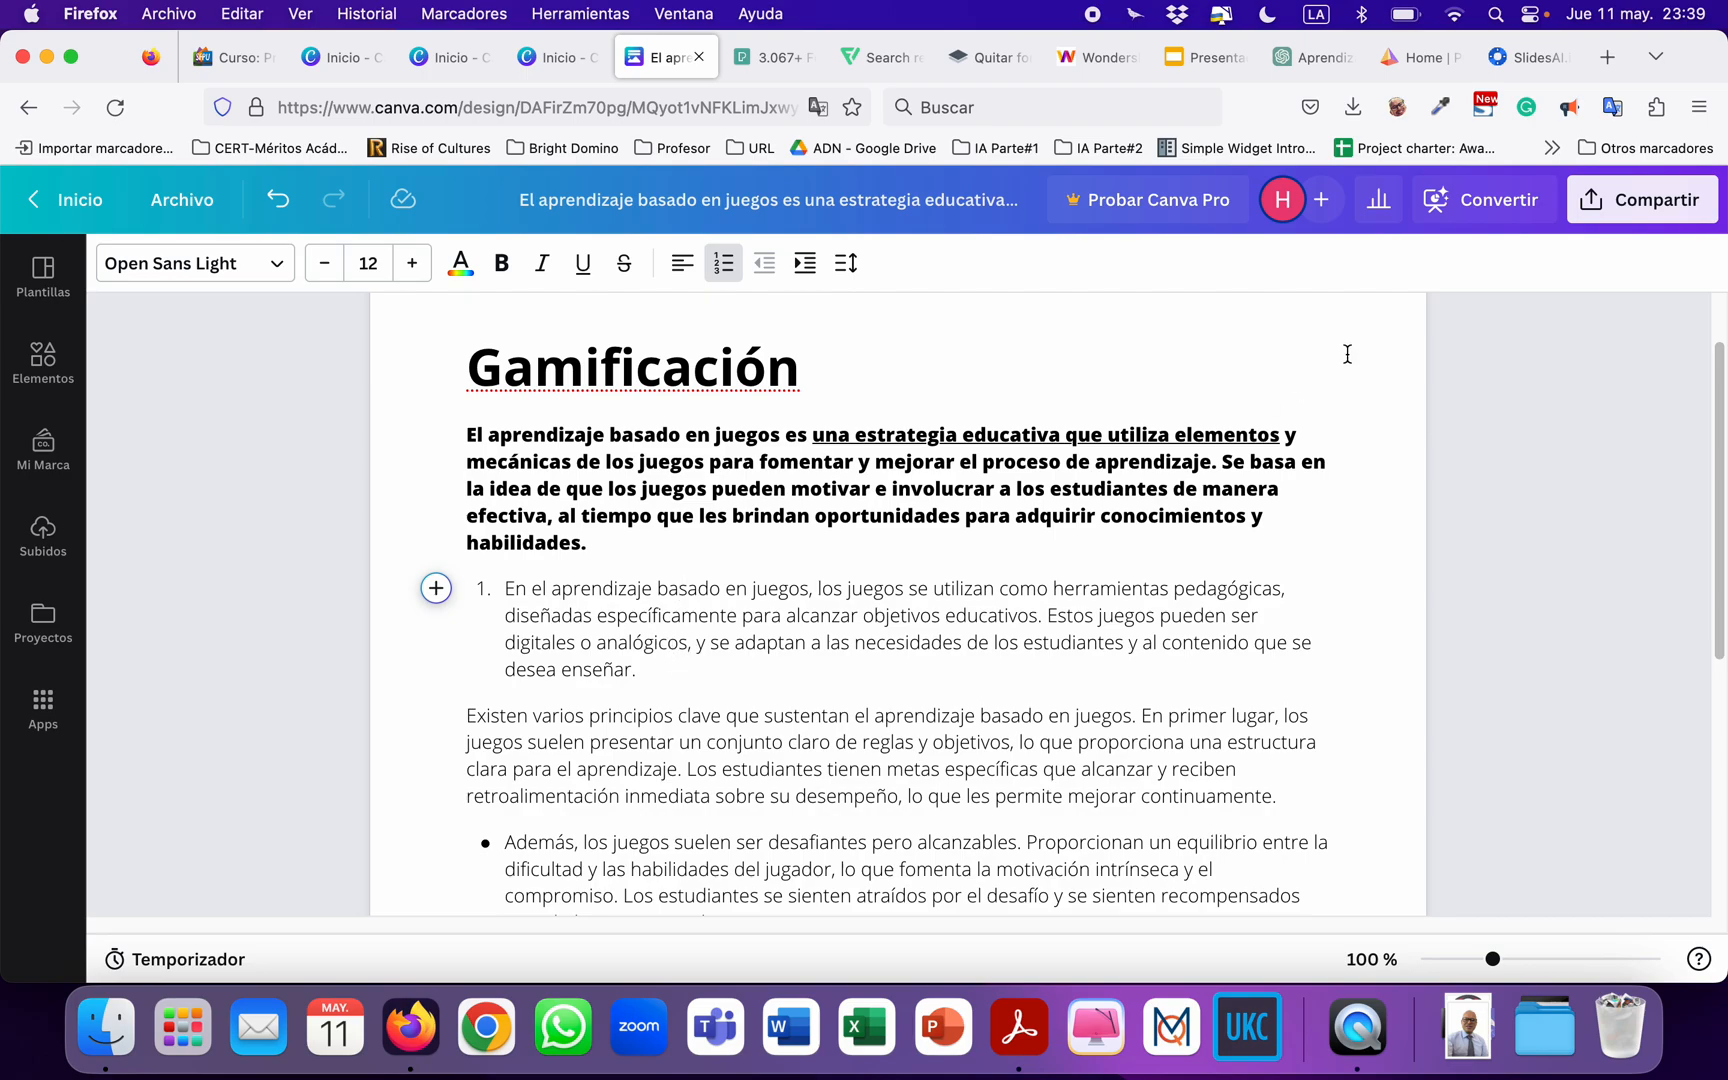
{"action": "scroll", "coordinate": [1347, 354], "scroll_direction": "down", "scroll_amount": 3}
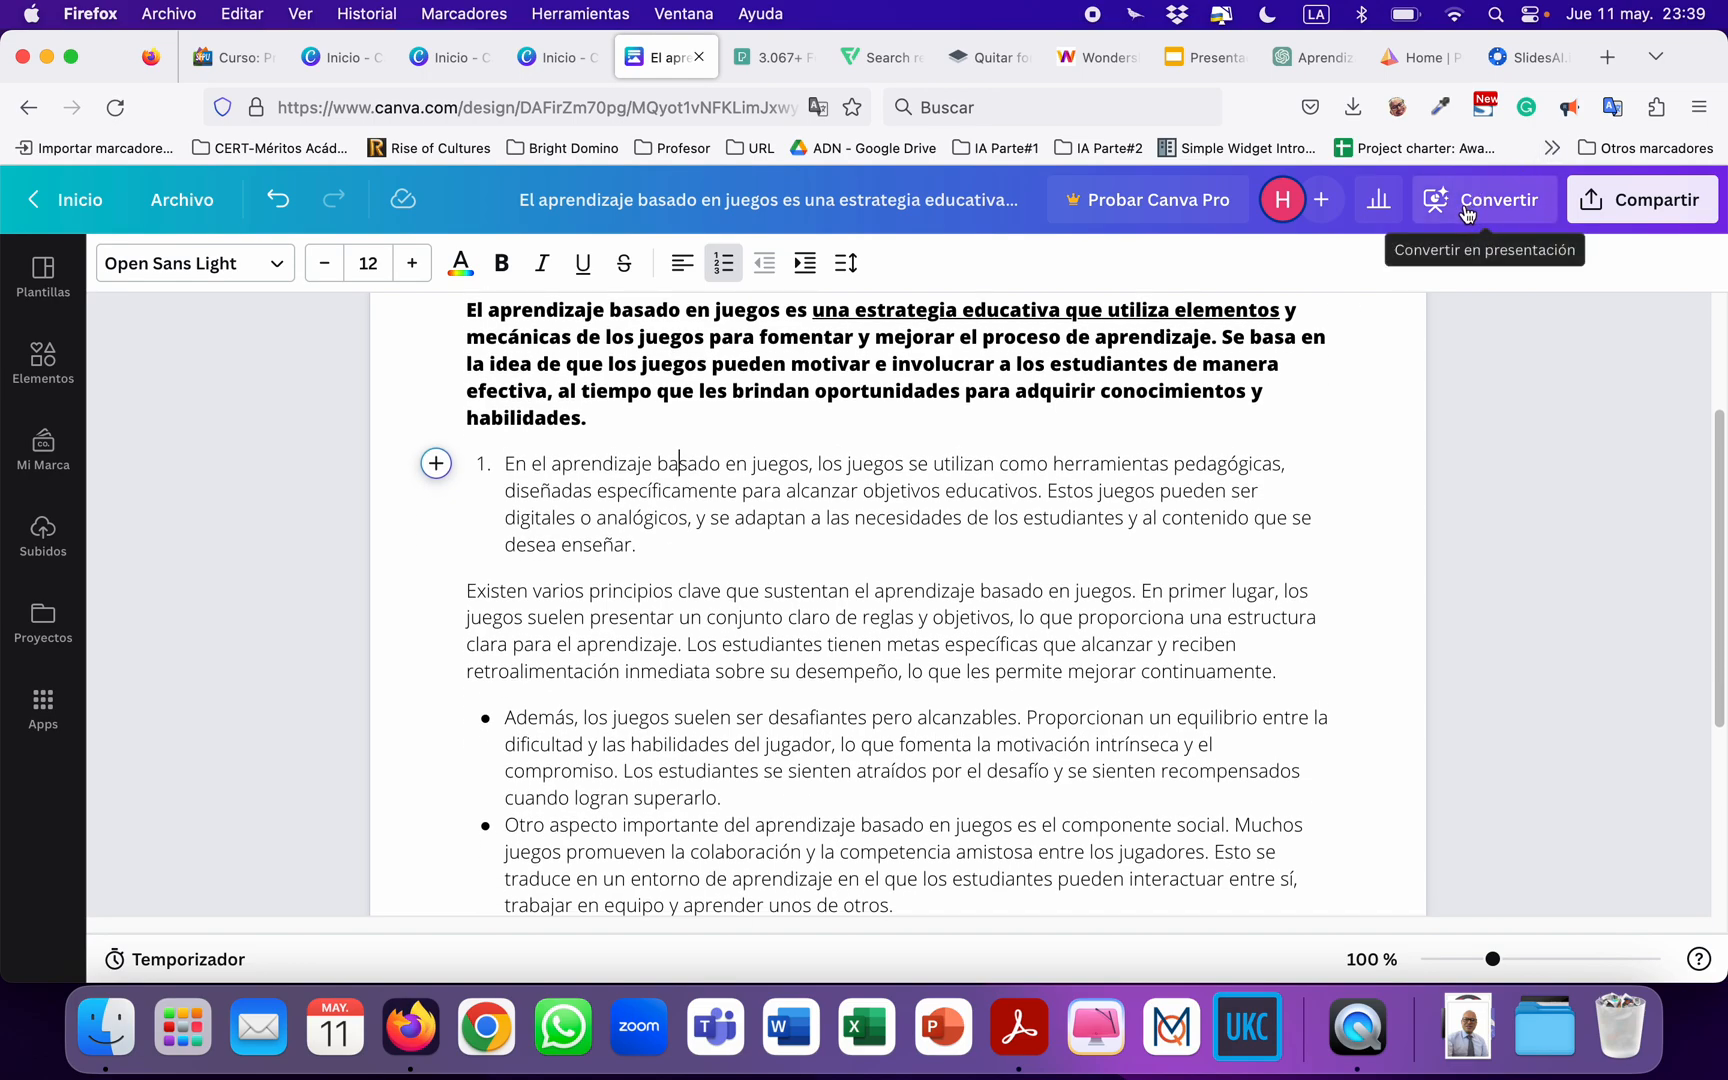
{"action": "scroll", "coordinate": [1412, 293], "scroll_direction": "up", "scroll_amount": 4}
{"action": "left_click", "coordinate": [1488, 208]}
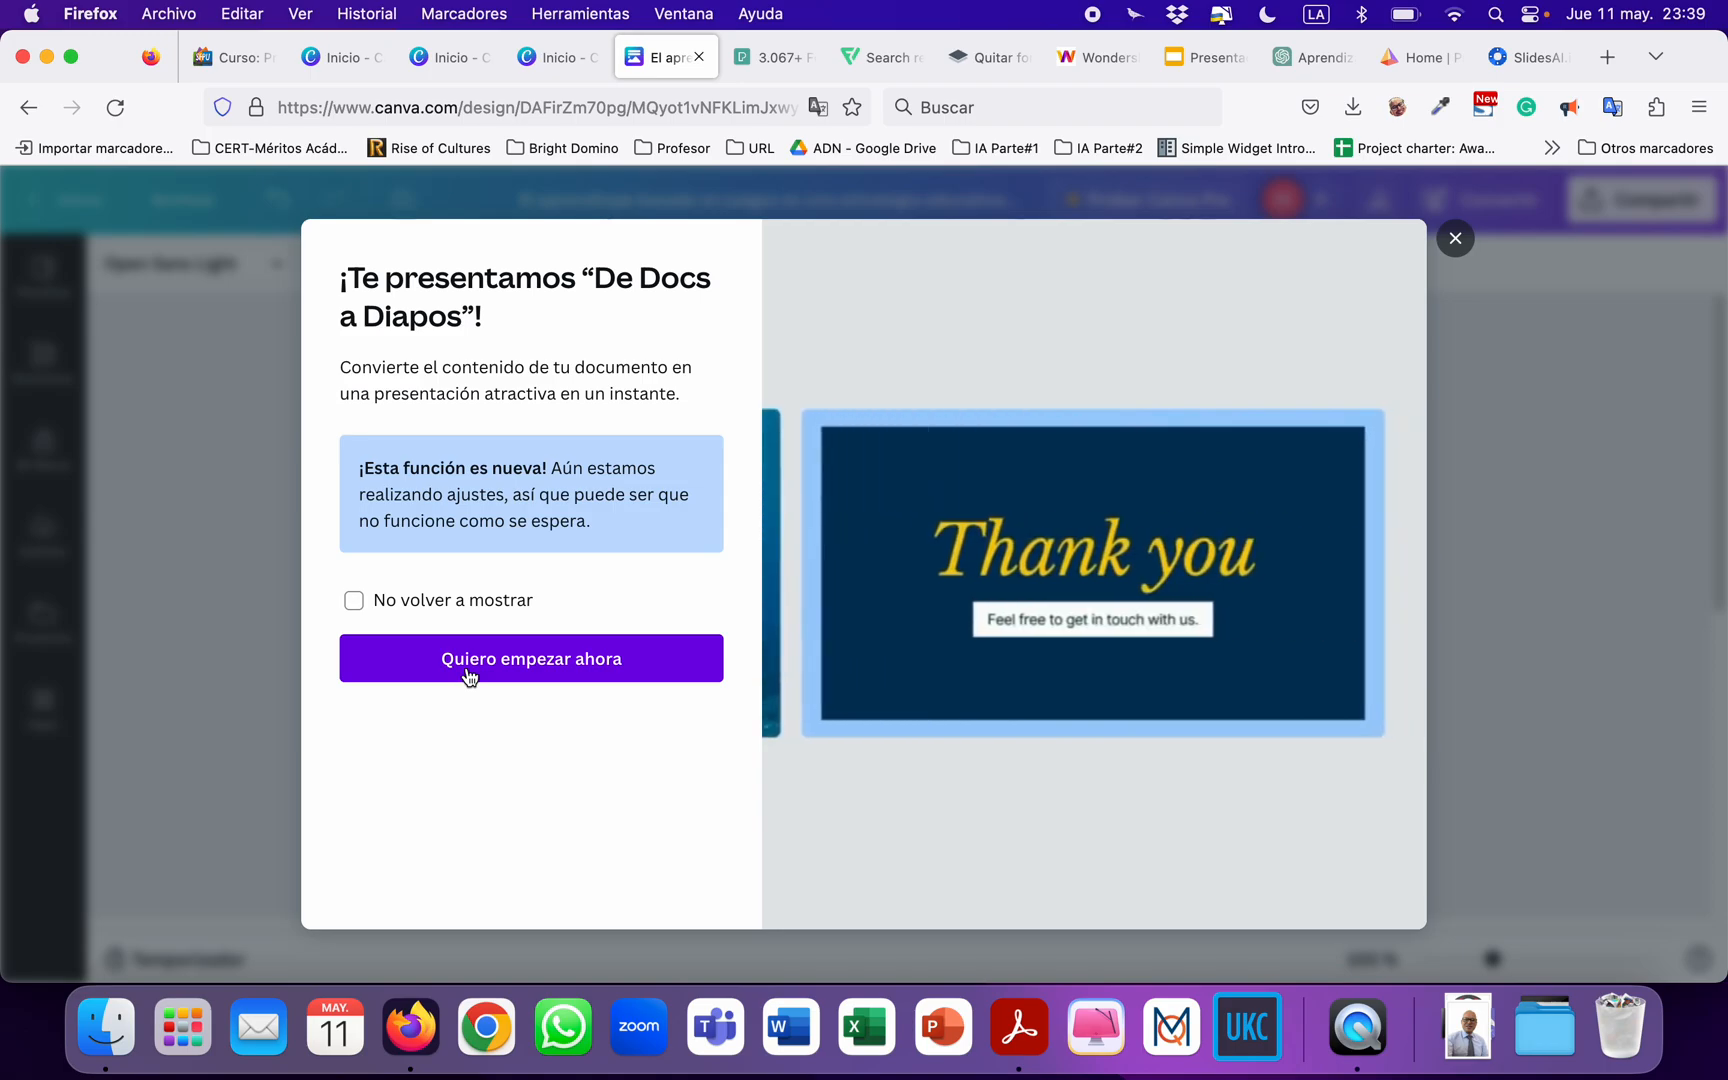
{"action": "left_click", "coordinate": [469, 676]}
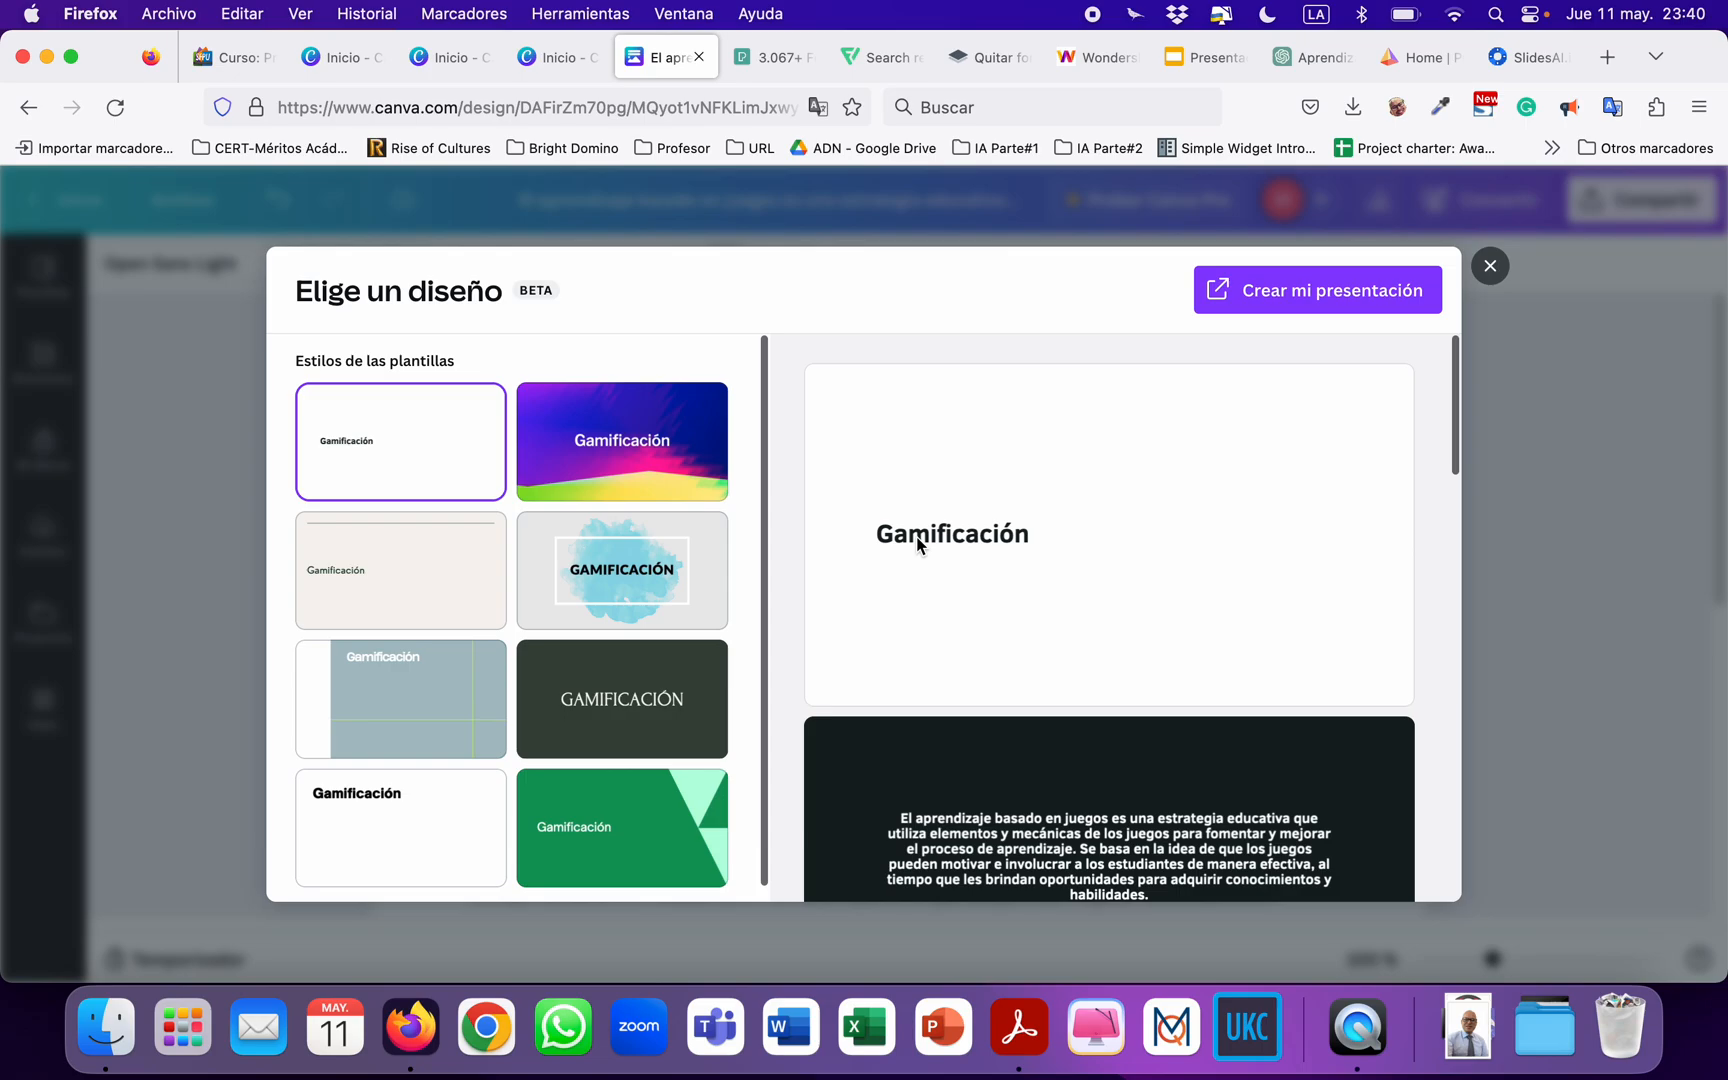
Review the slides generated from the document in the preview of the first template style.
{"action": "scroll", "coordinate": [1117, 620], "scroll_direction": "down", "scroll_amount": 3}
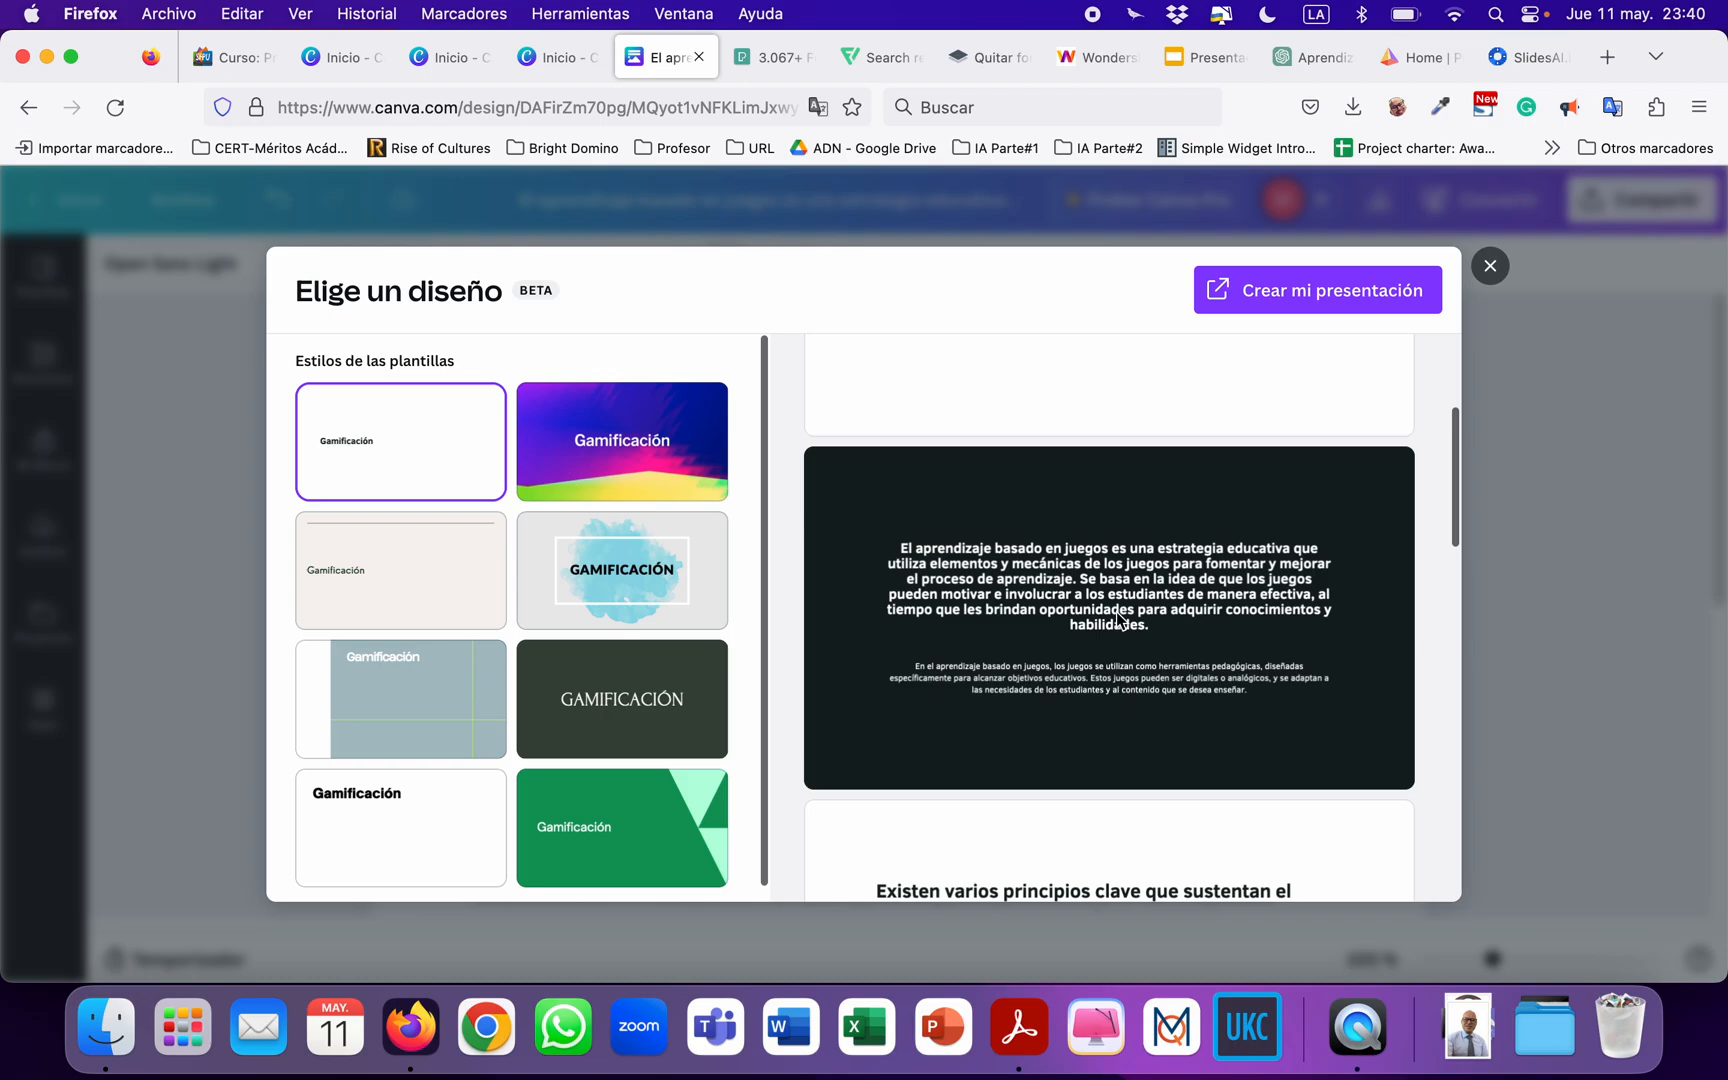
{"action": "scroll", "coordinate": [1090, 618], "scroll_direction": "down", "scroll_amount": 4}
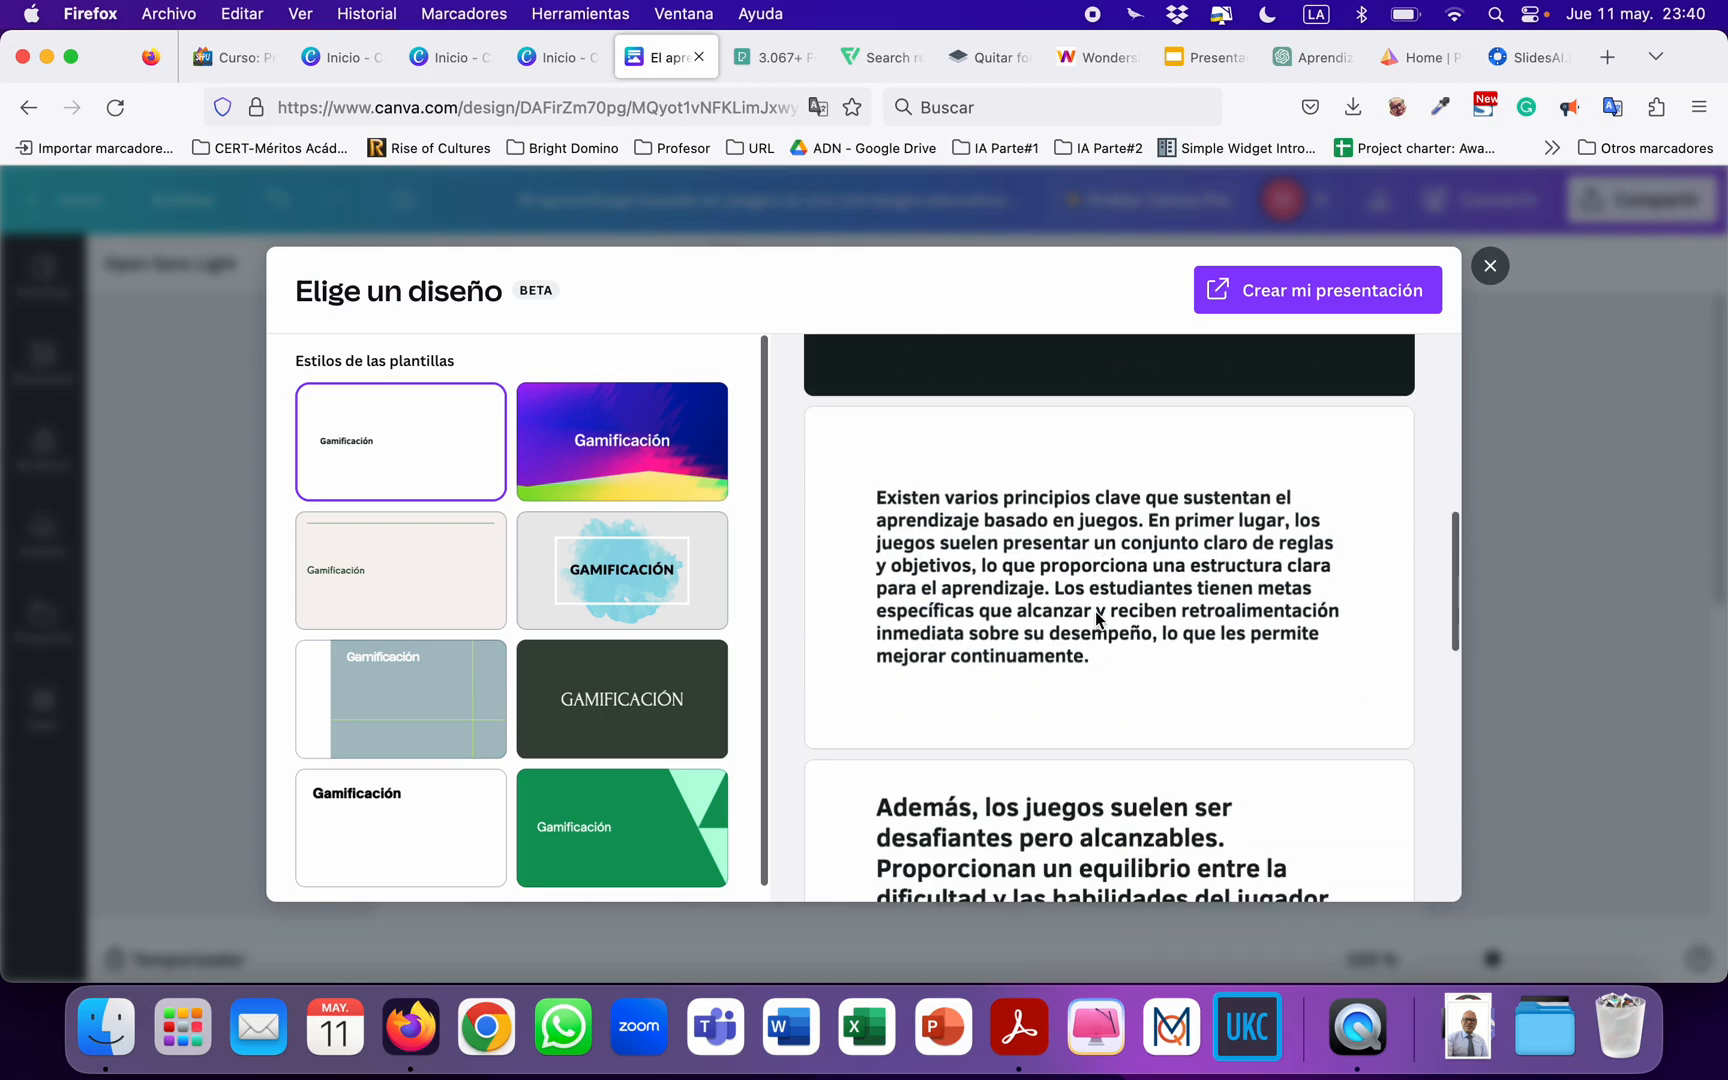
{"action": "scroll", "coordinate": [1097, 617], "scroll_direction": "down", "scroll_amount": 5}
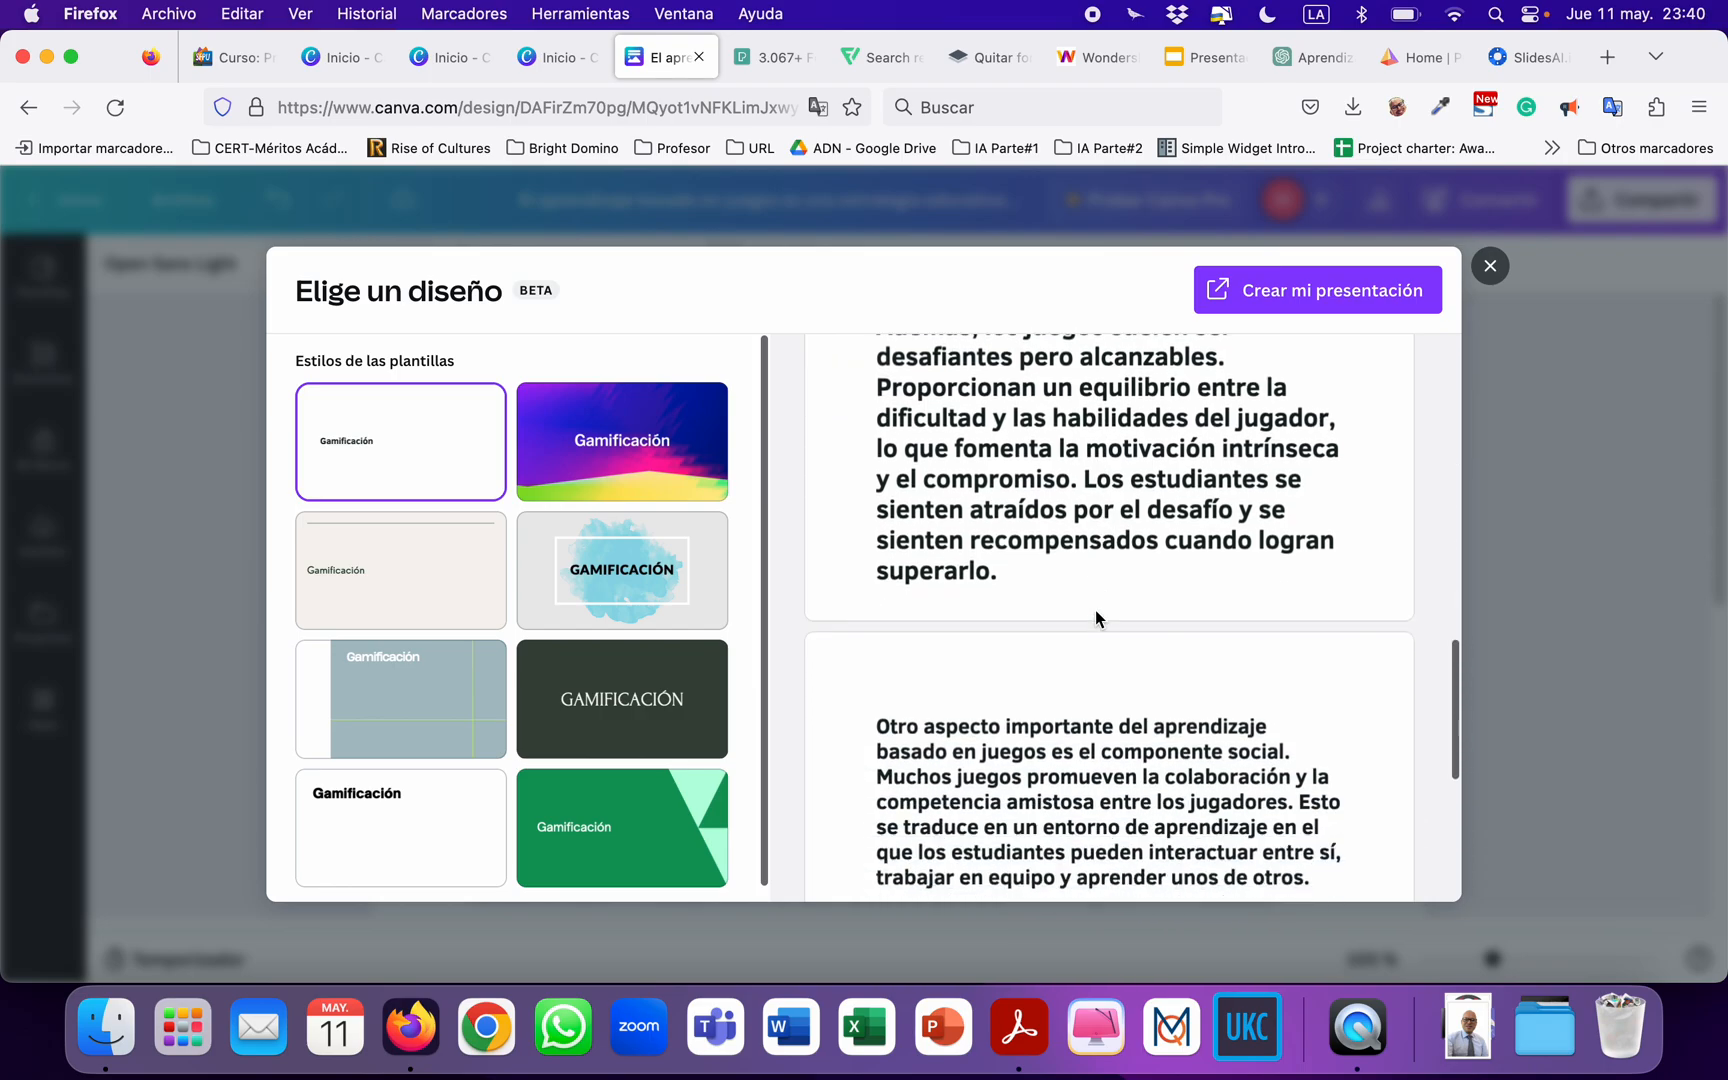
{"action": "scroll", "coordinate": [1095, 612], "scroll_direction": "down", "scroll_amount": 5}
{"action": "scroll", "coordinate": [1095, 617], "scroll_direction": "up", "scroll_amount": 8}
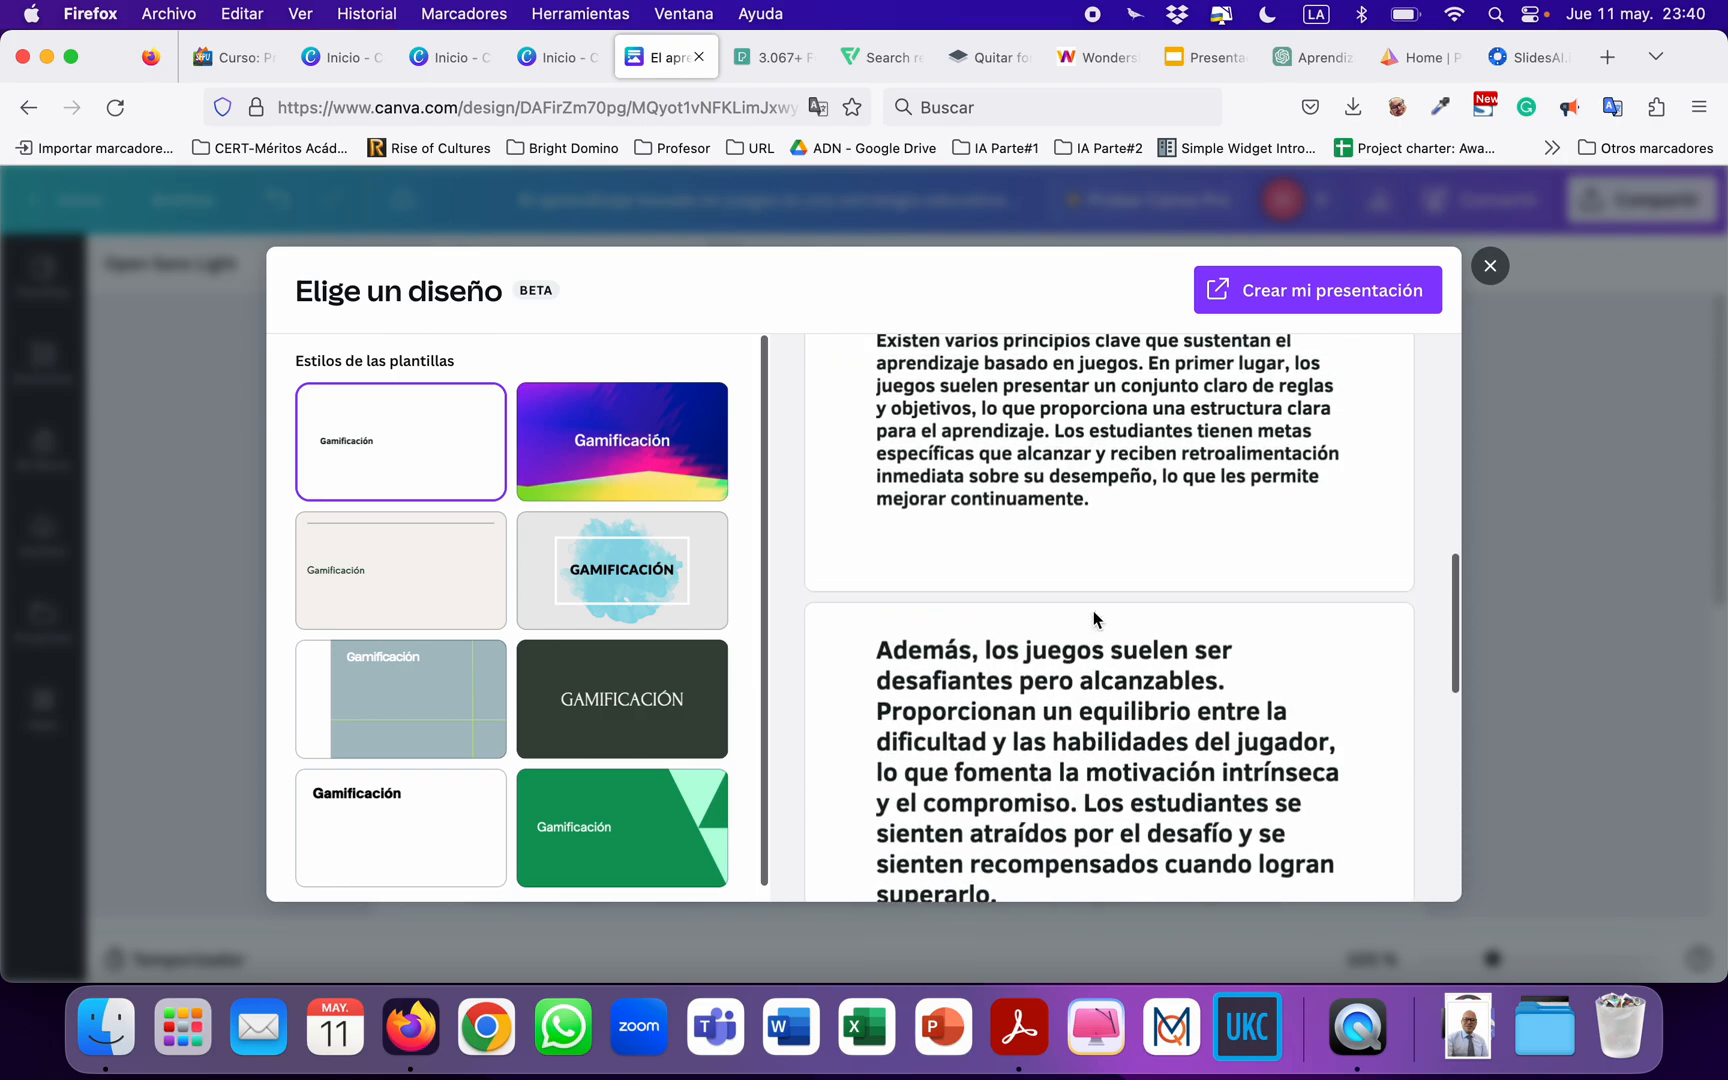
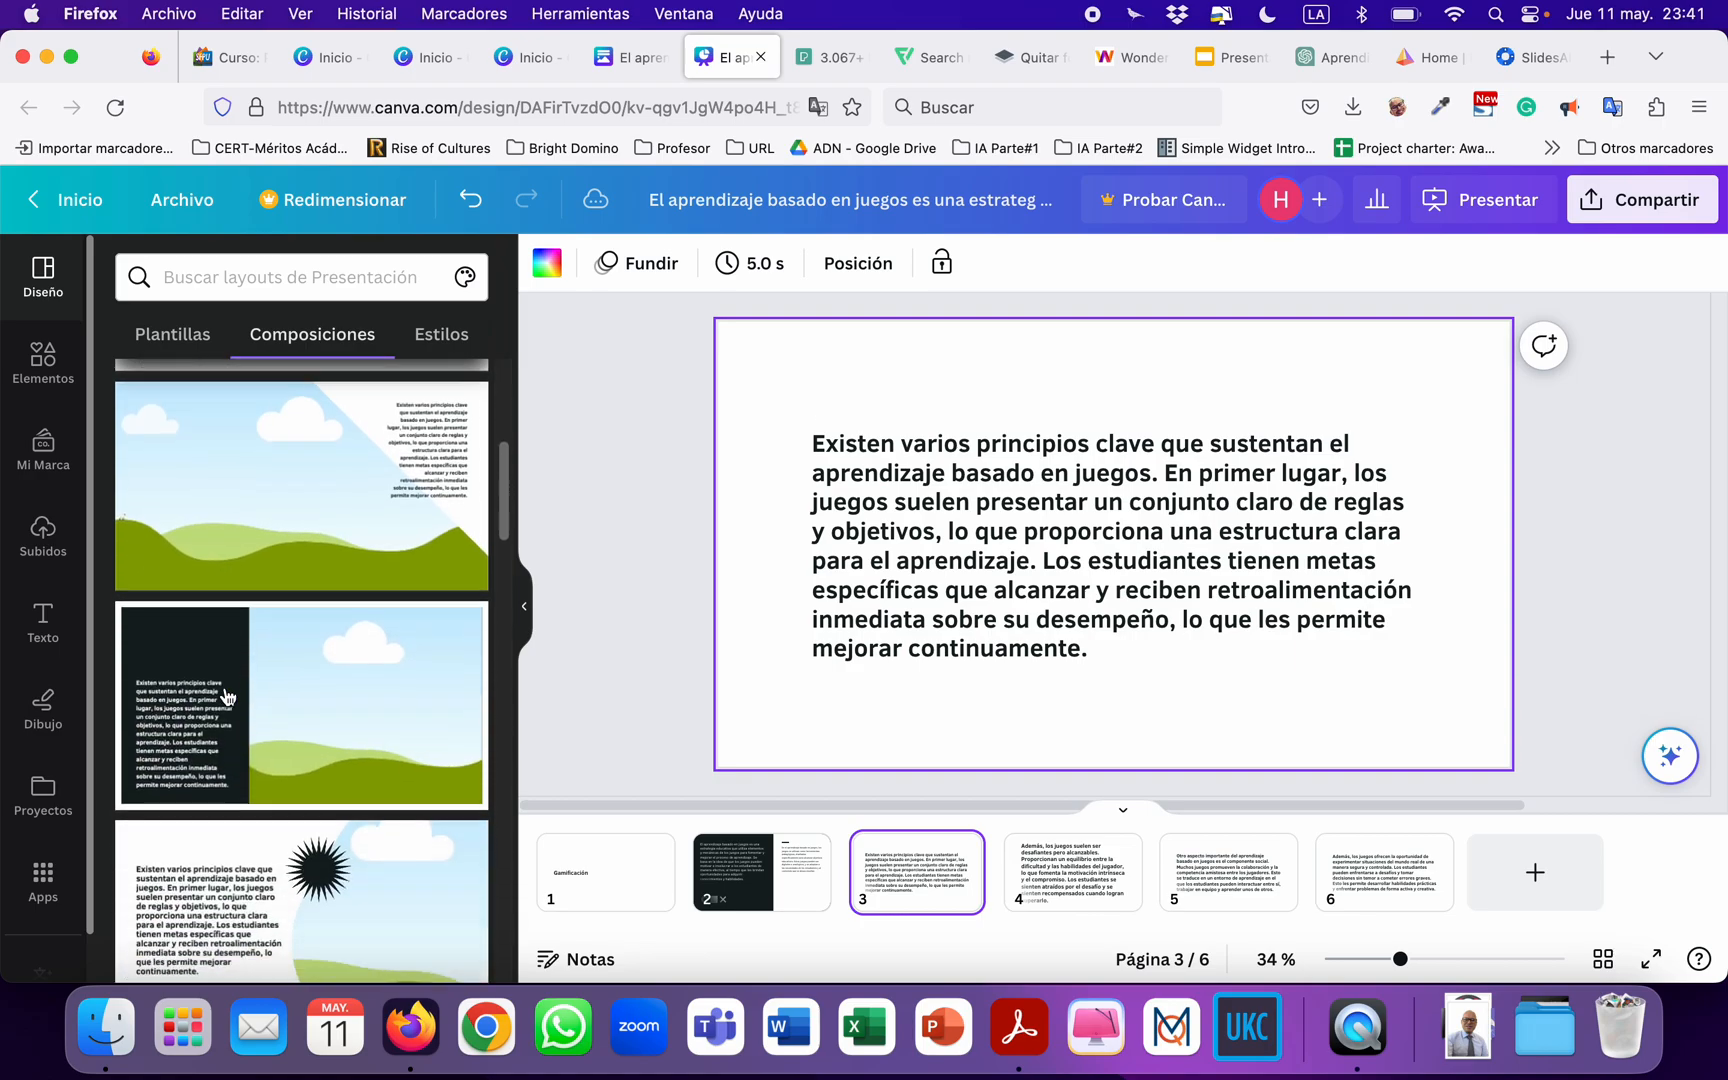
{"action": "scroll", "coordinate": [228, 697], "scroll_direction": "down", "scroll_amount": 2}
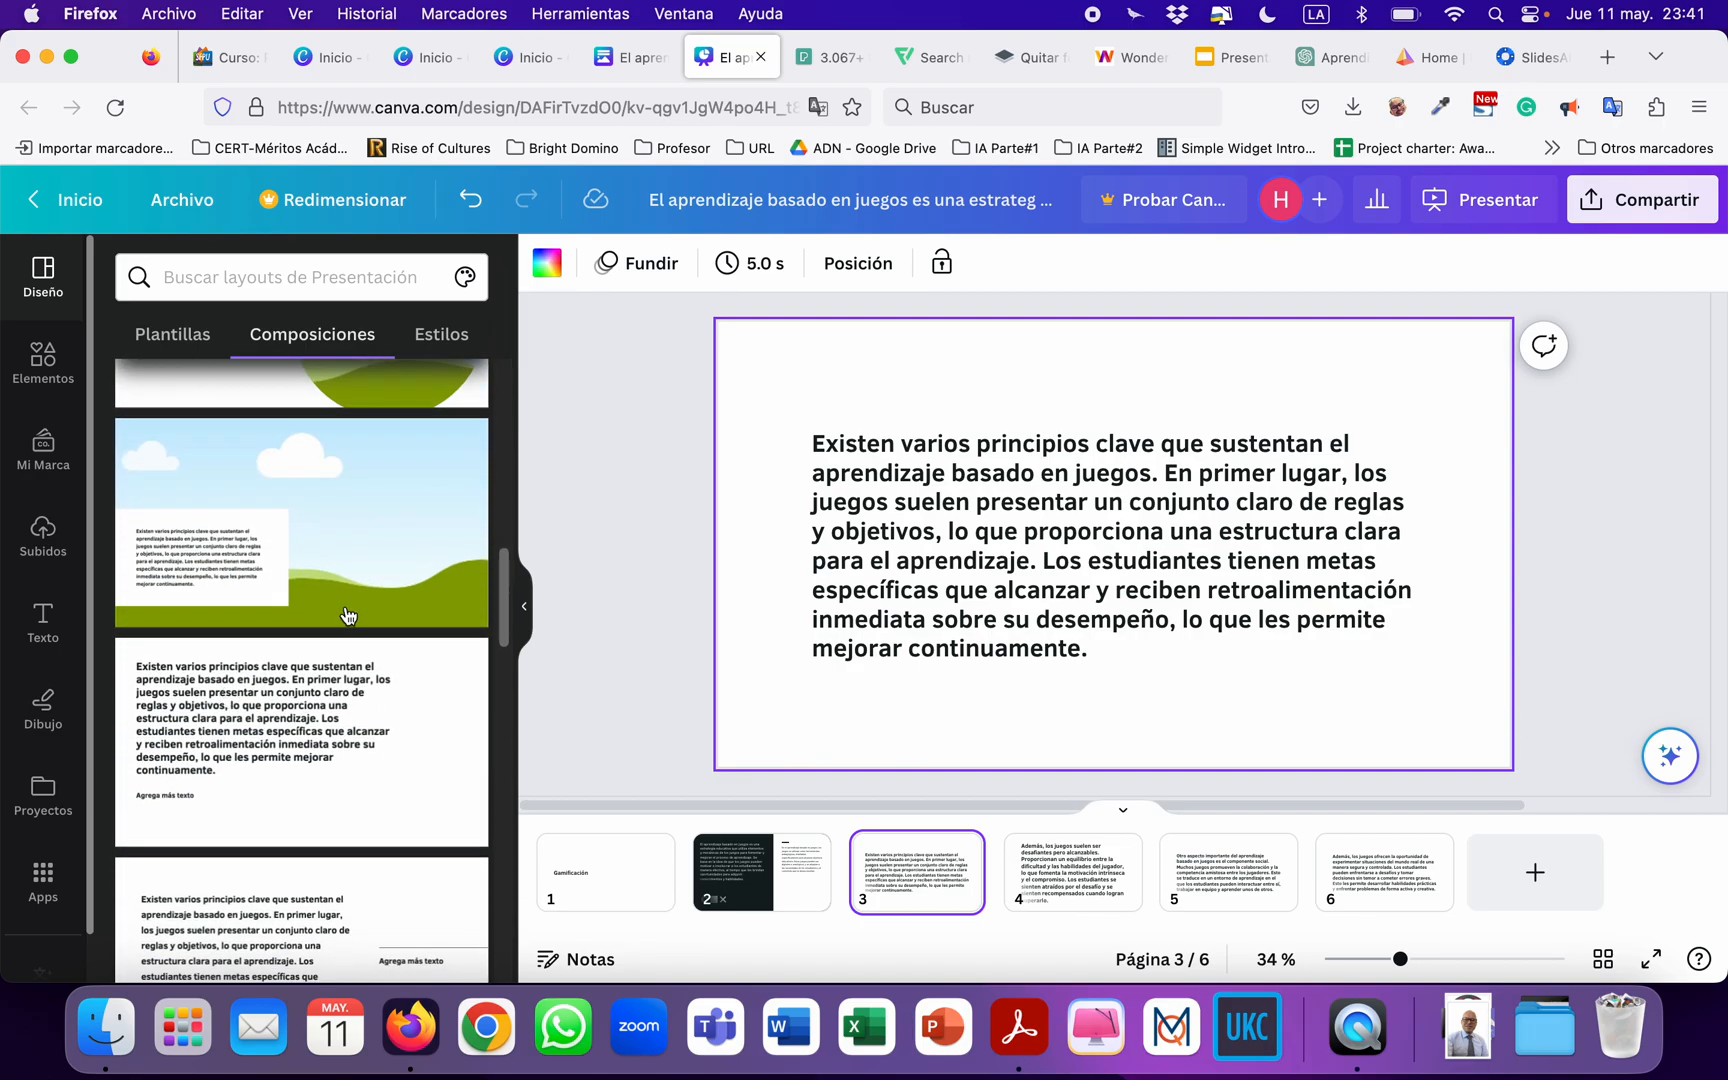
Apply the full-landscape layout with a white text box to slide 3 and the large centred title layout to the Gamificación slide.
{"action": "left_click", "coordinate": [352, 620]}
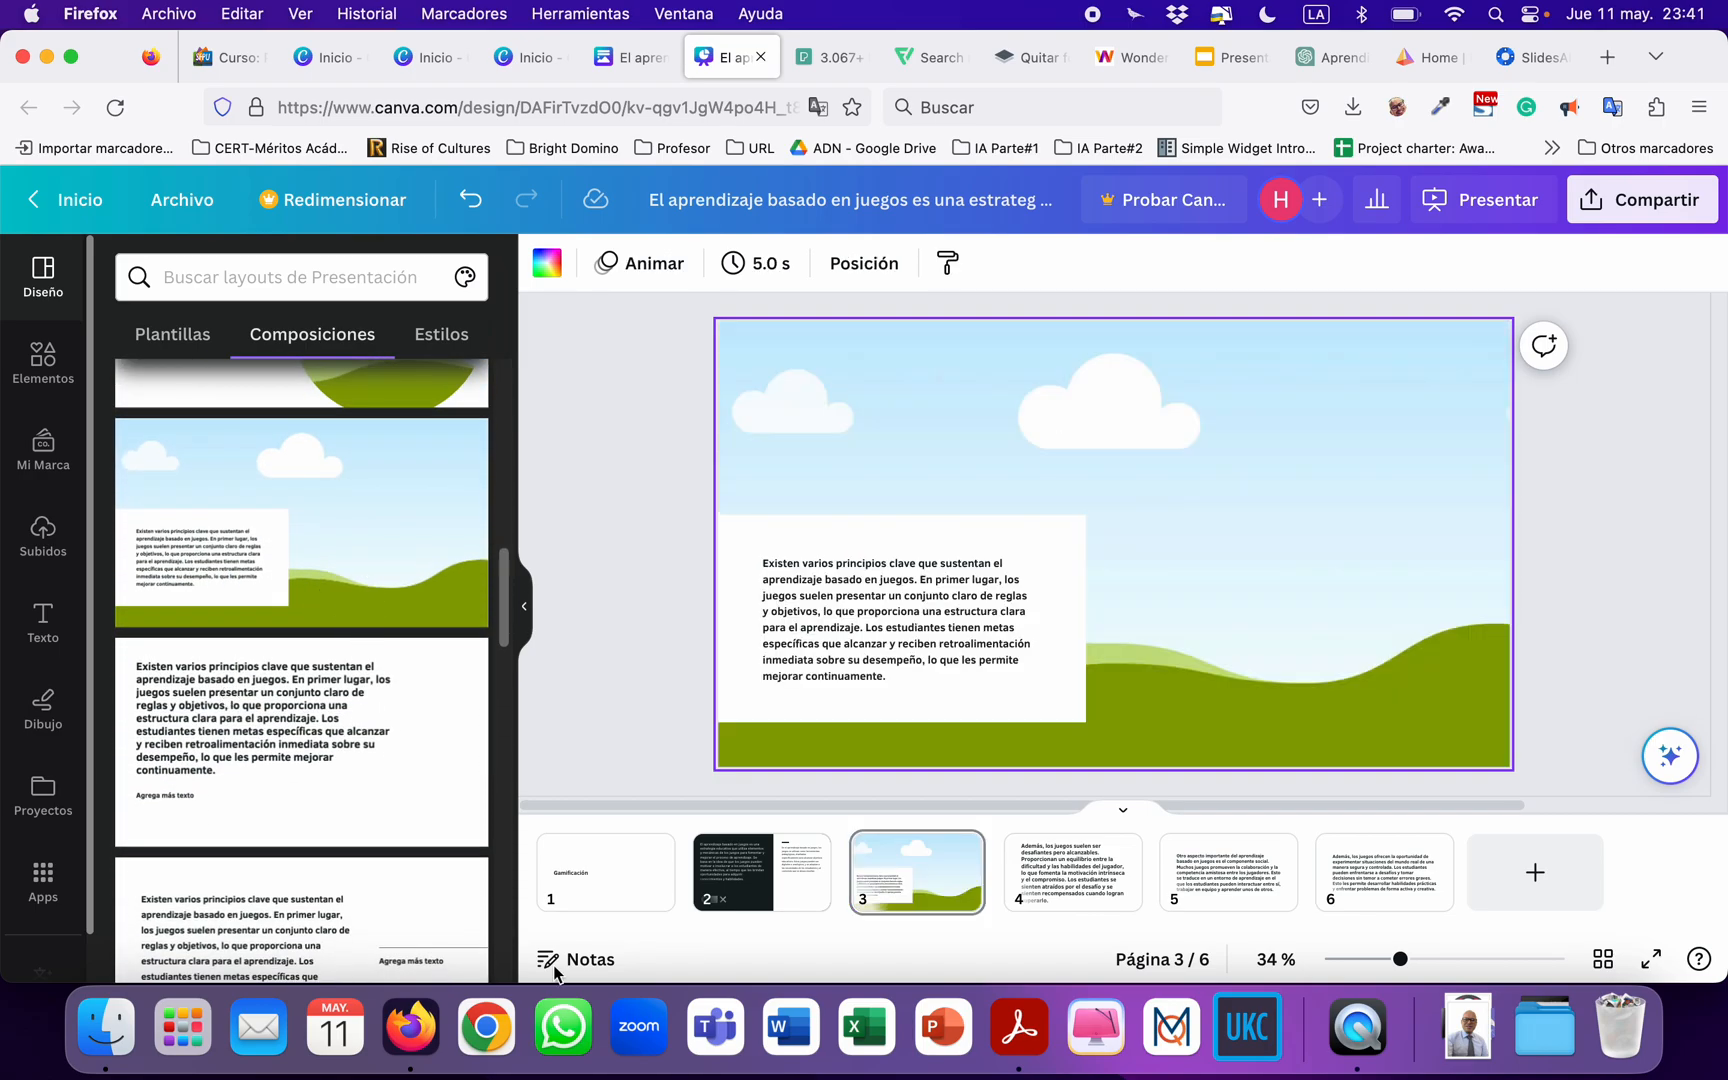
{"action": "left_click", "coordinate": [600, 895]}
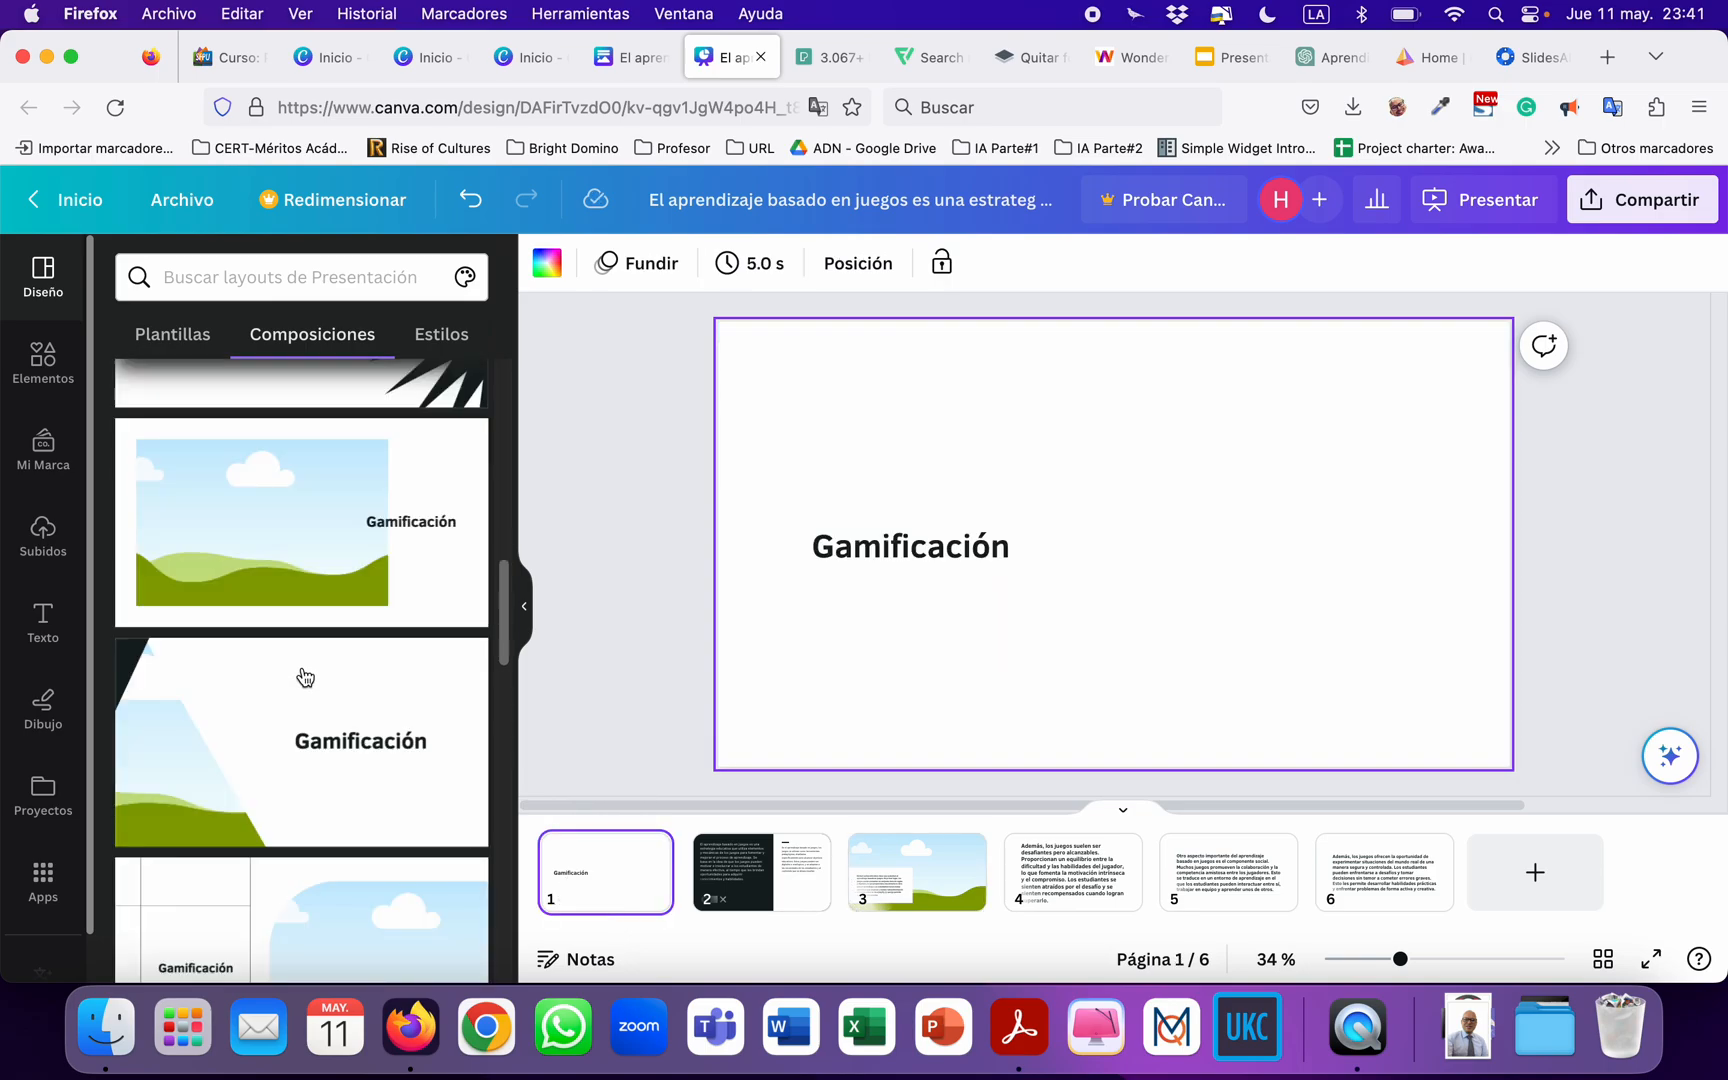
{"action": "scroll", "coordinate": [301, 679], "scroll_direction": "down", "scroll_amount": 5}
{"action": "scroll", "coordinate": [303, 677], "scroll_direction": "down", "scroll_amount": 5}
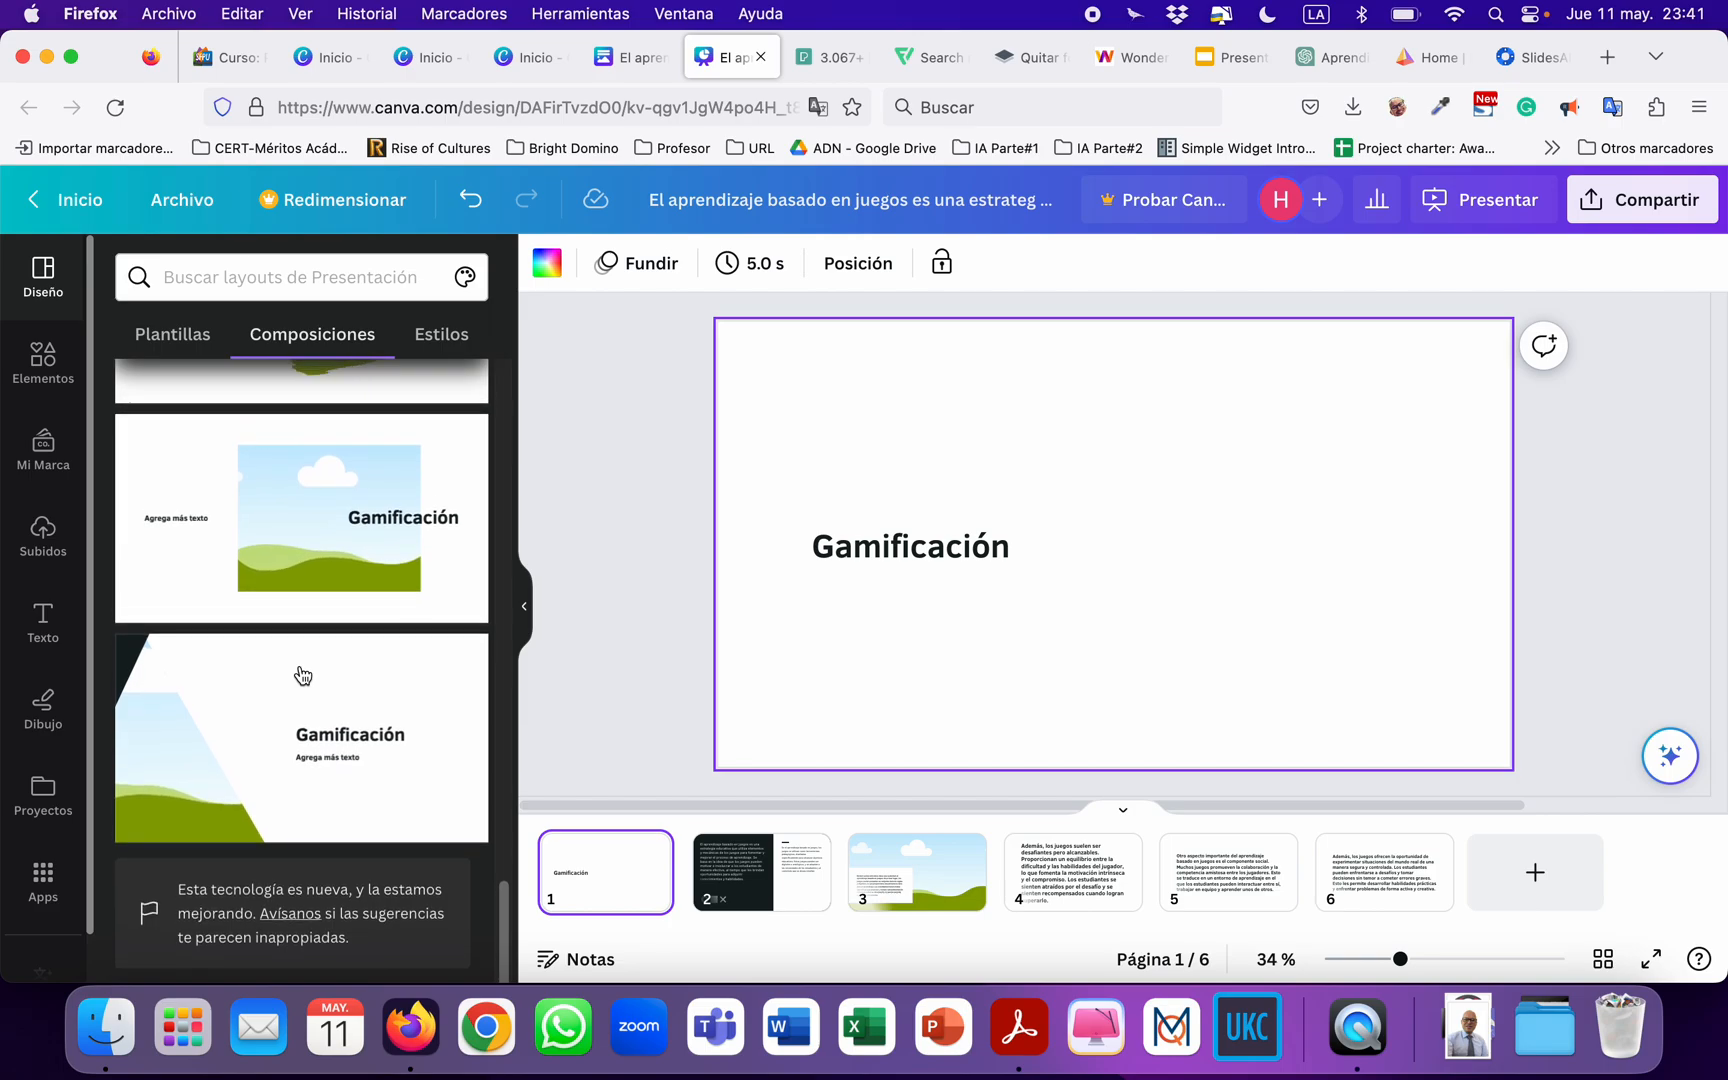
{"action": "scroll", "coordinate": [303, 677], "scroll_direction": "up", "scroll_amount": 10}
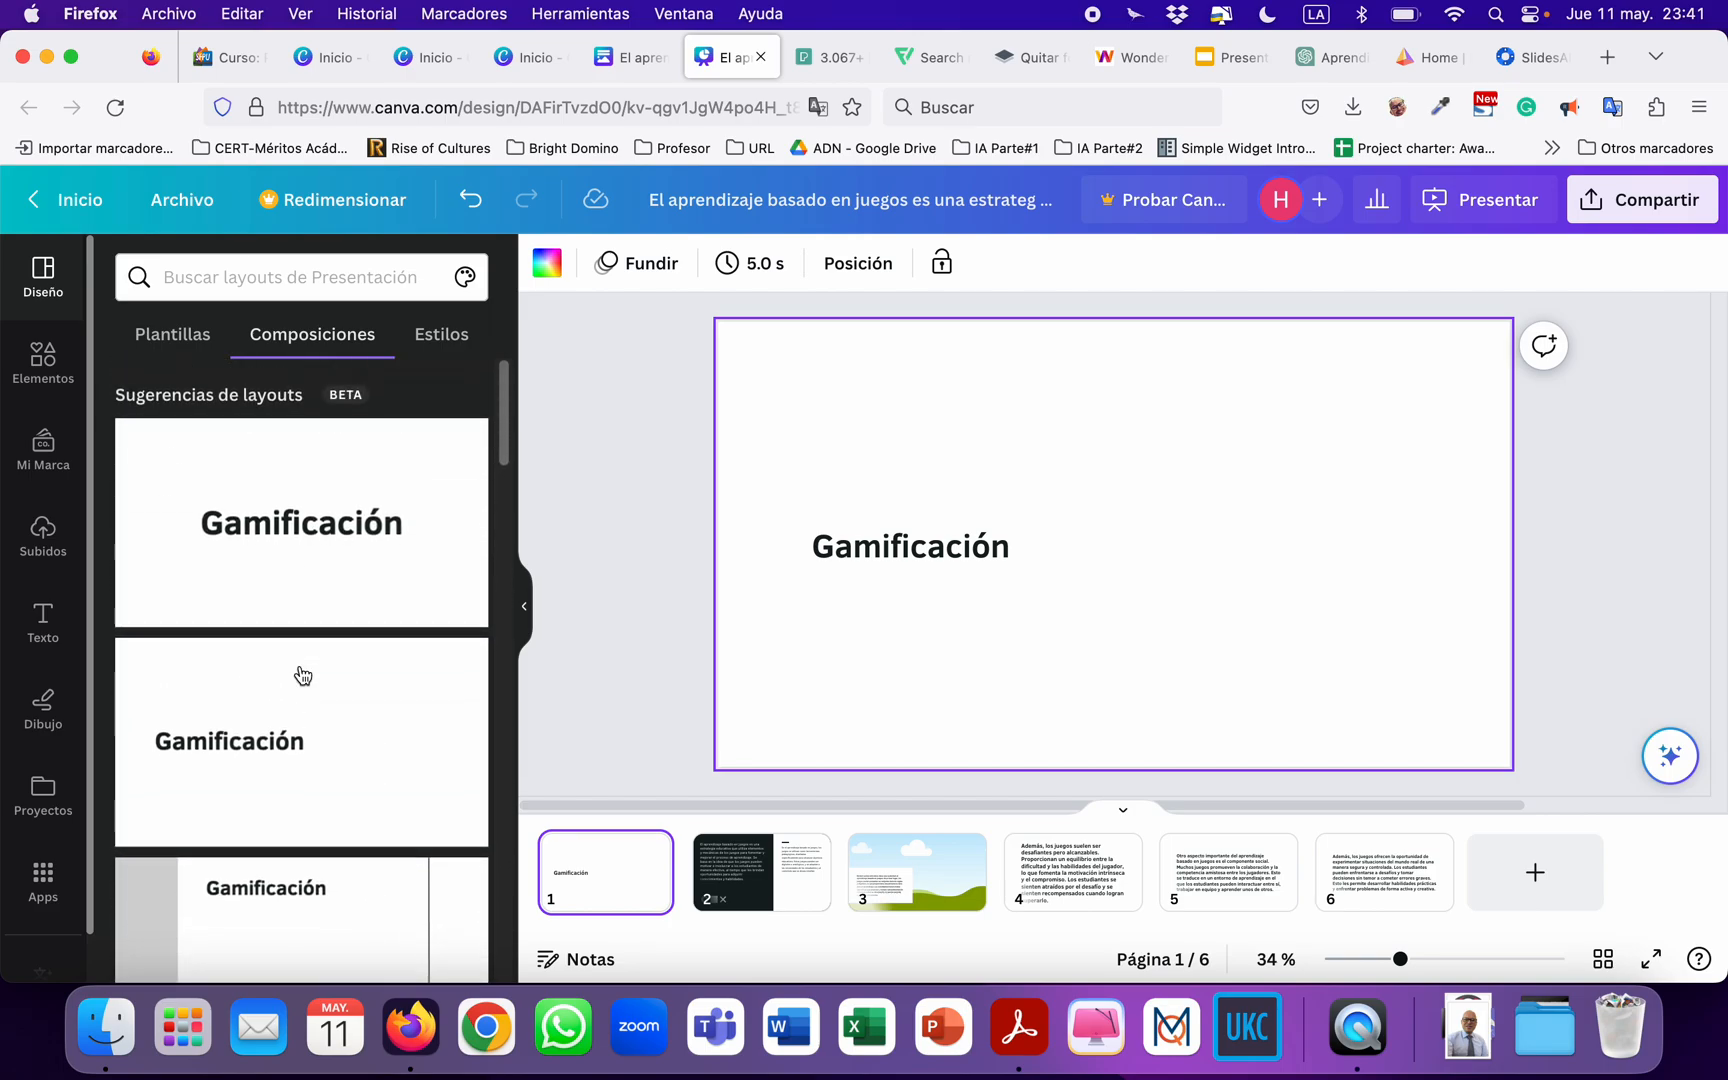
{"action": "scroll", "coordinate": [297, 675], "scroll_direction": "down", "scroll_amount": 1}
{"action": "left_click", "coordinate": [301, 455]}
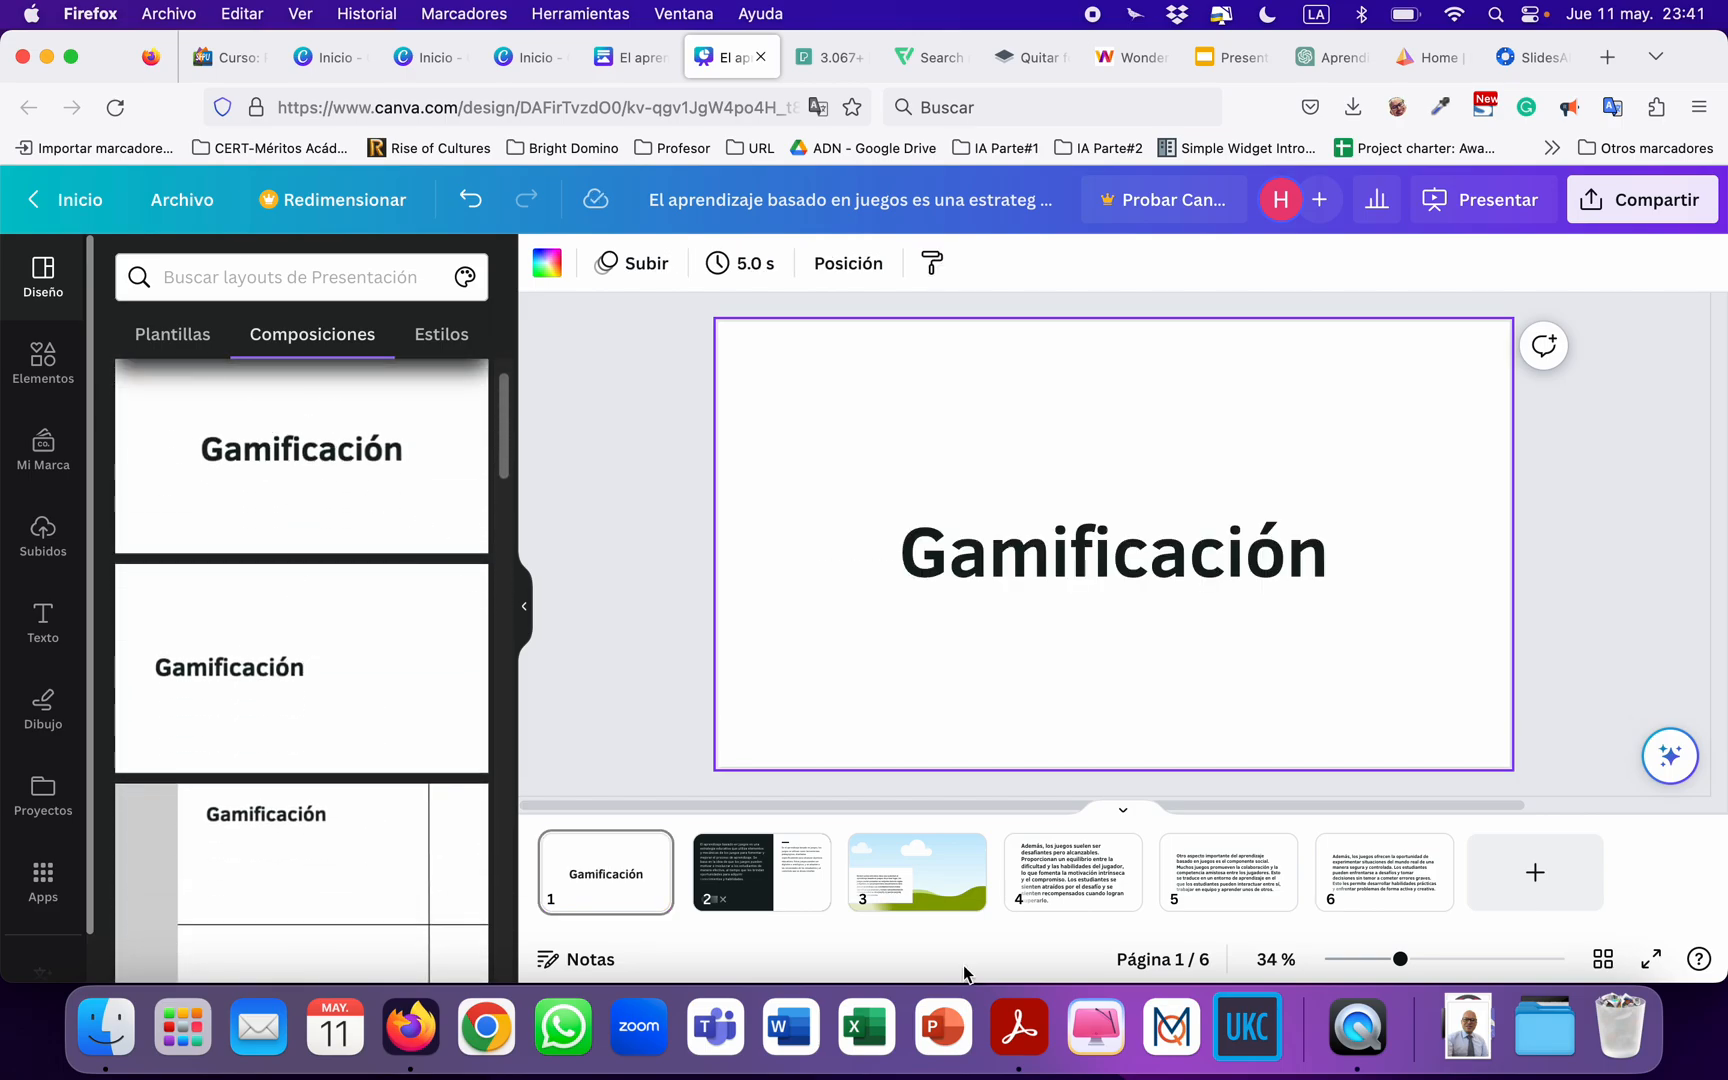
Replace the landscape placeholder on slide 3 with the uploaded photo of the purple-lit gaming headset and keyboard.
{"action": "left_click", "coordinate": [930, 878]}
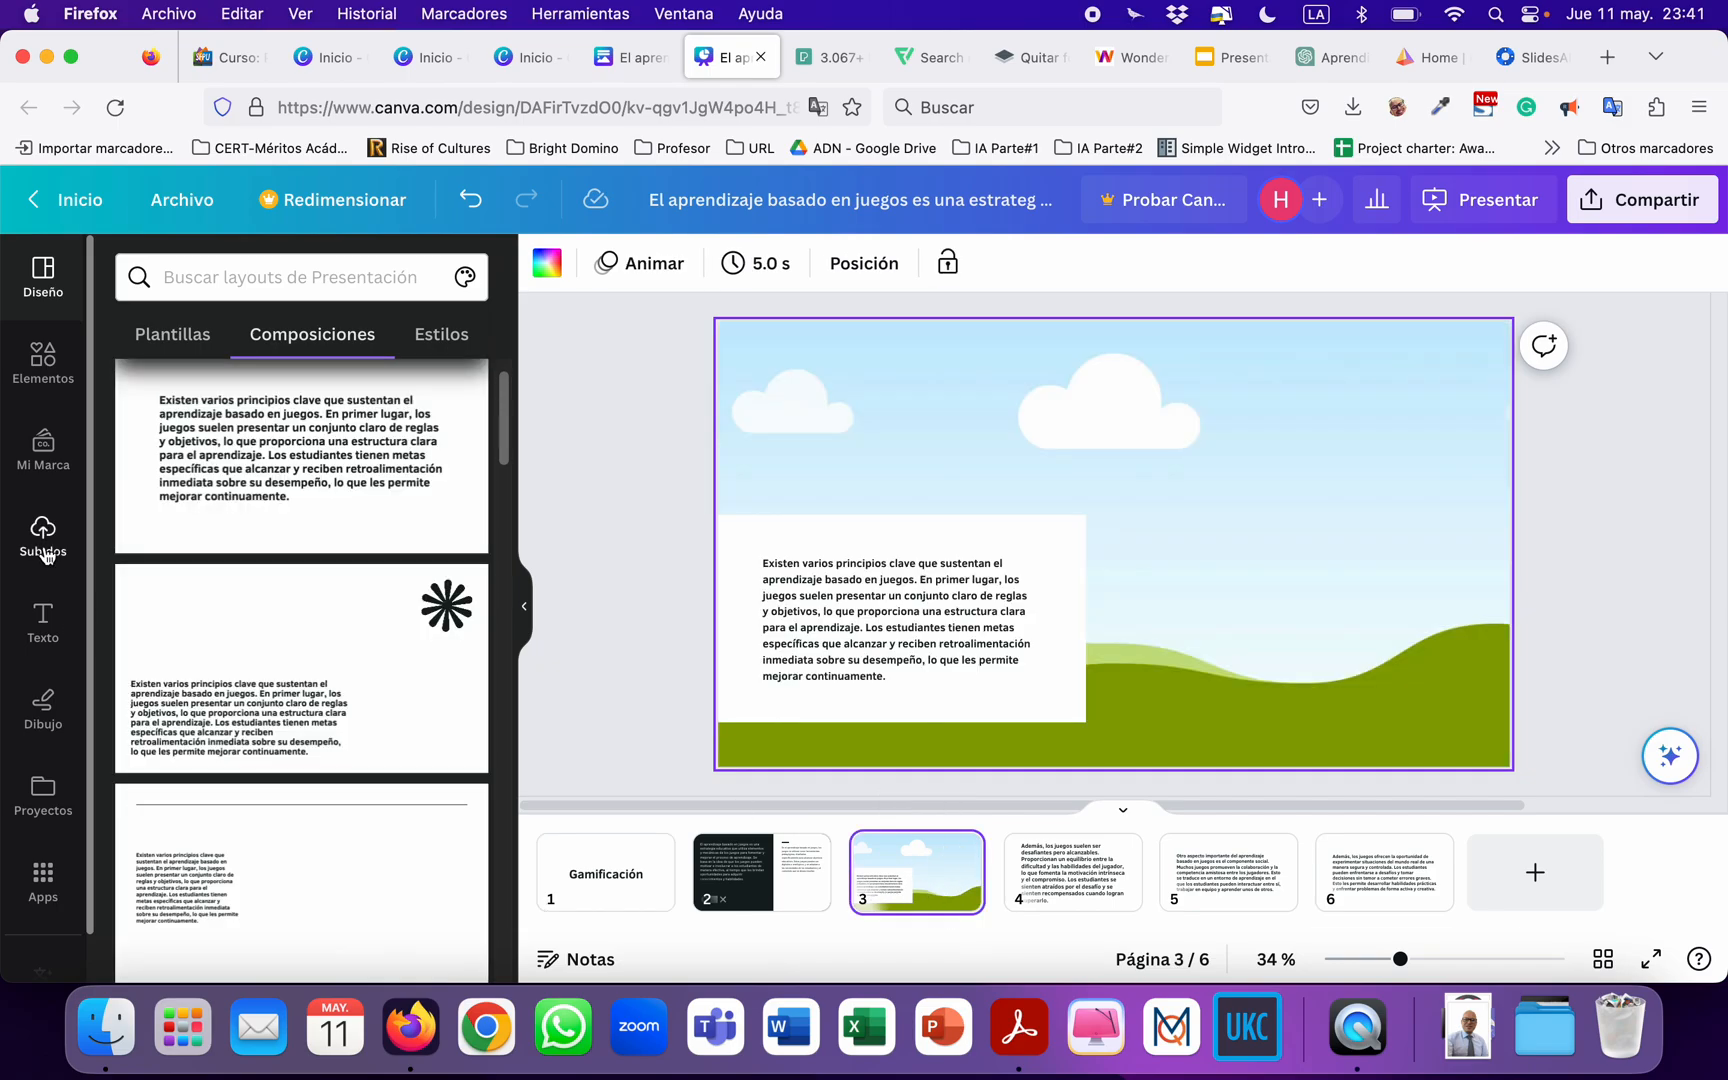
{"action": "left_click", "coordinate": [45, 553]}
{"action": "left_click_drag", "start_coordinate": [233, 813], "coordinate": [901, 628]}
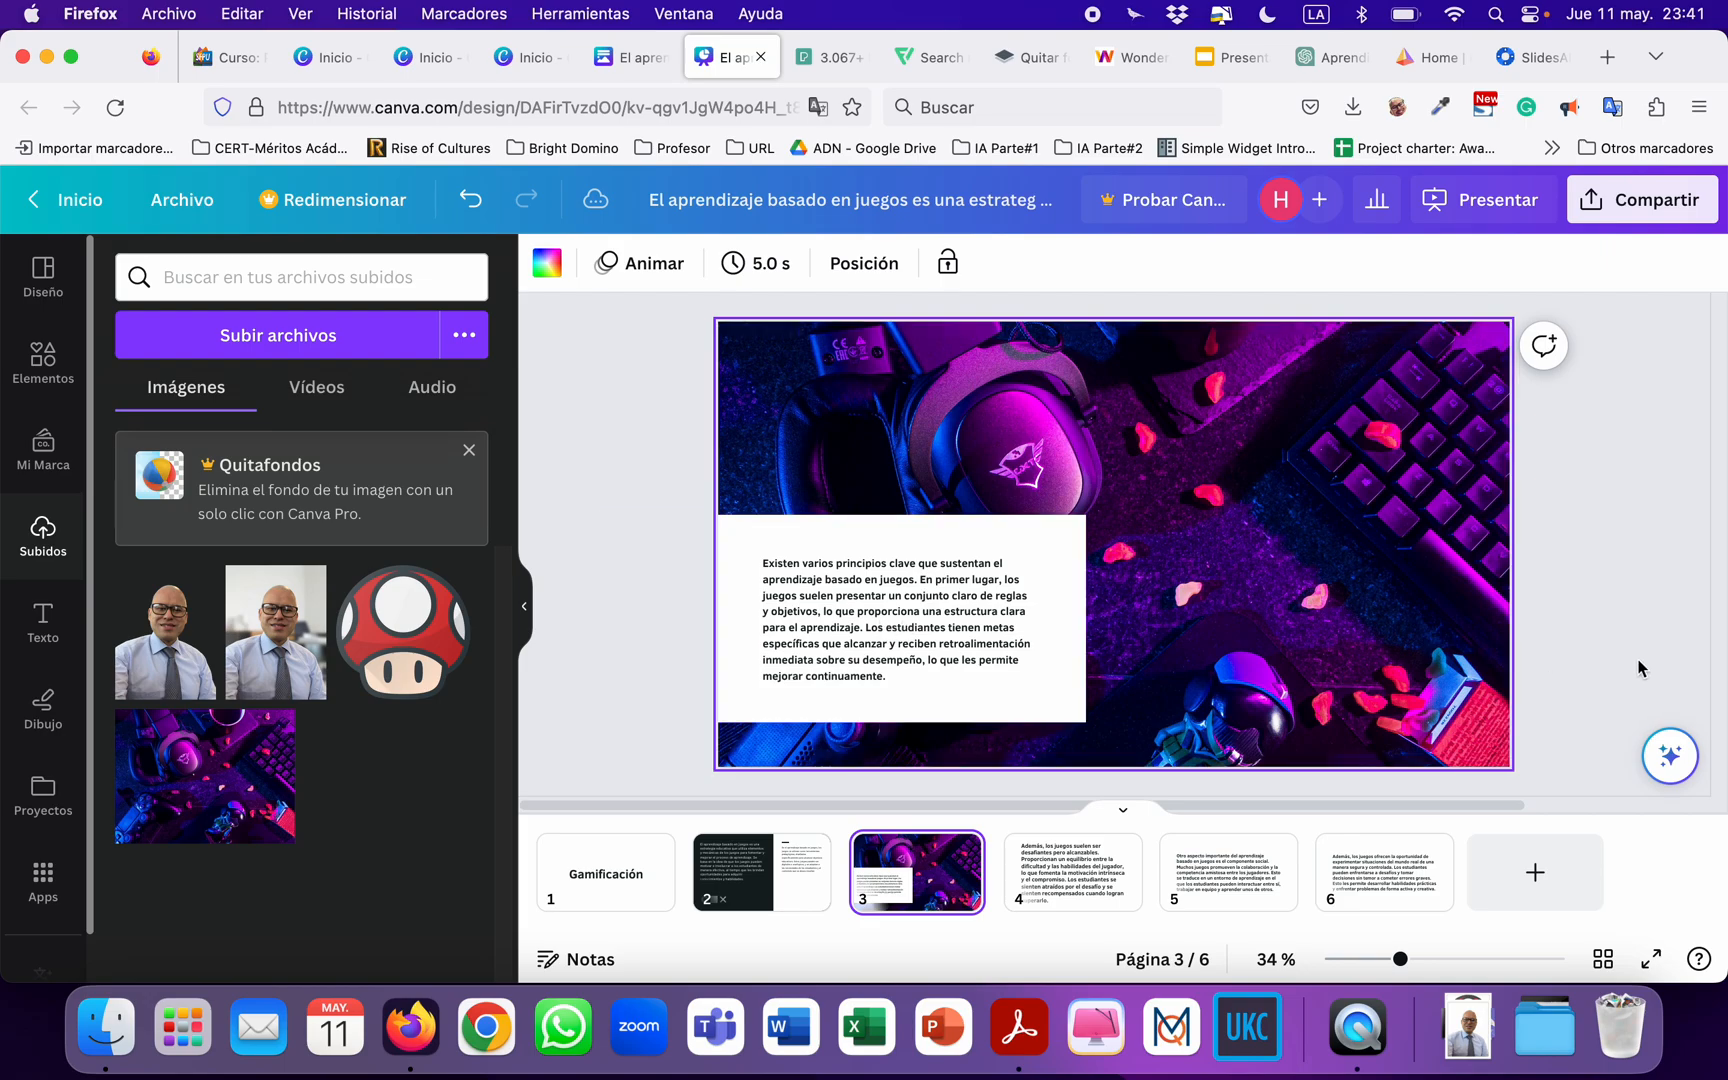
Change slide 2's dark background to the indigo blue from the photo colour palette.
{"action": "left_click", "coordinate": [765, 878]}
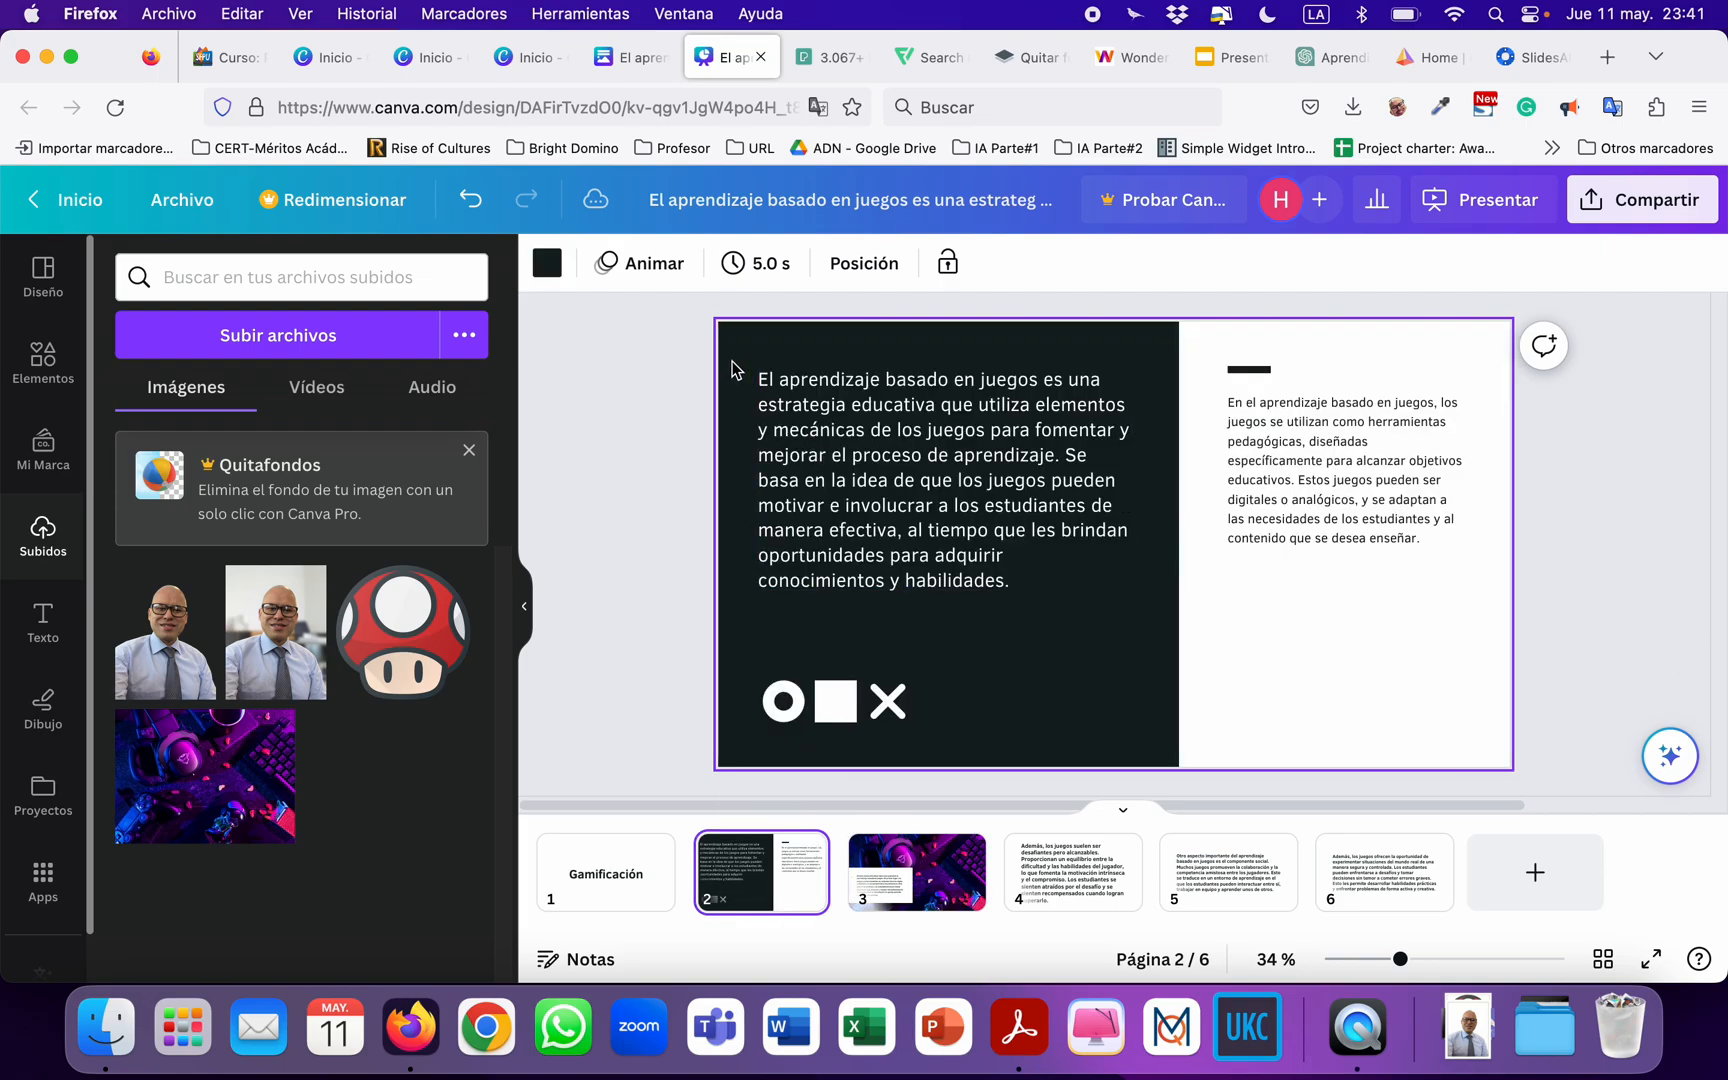
{"action": "left_click", "coordinate": [547, 264]}
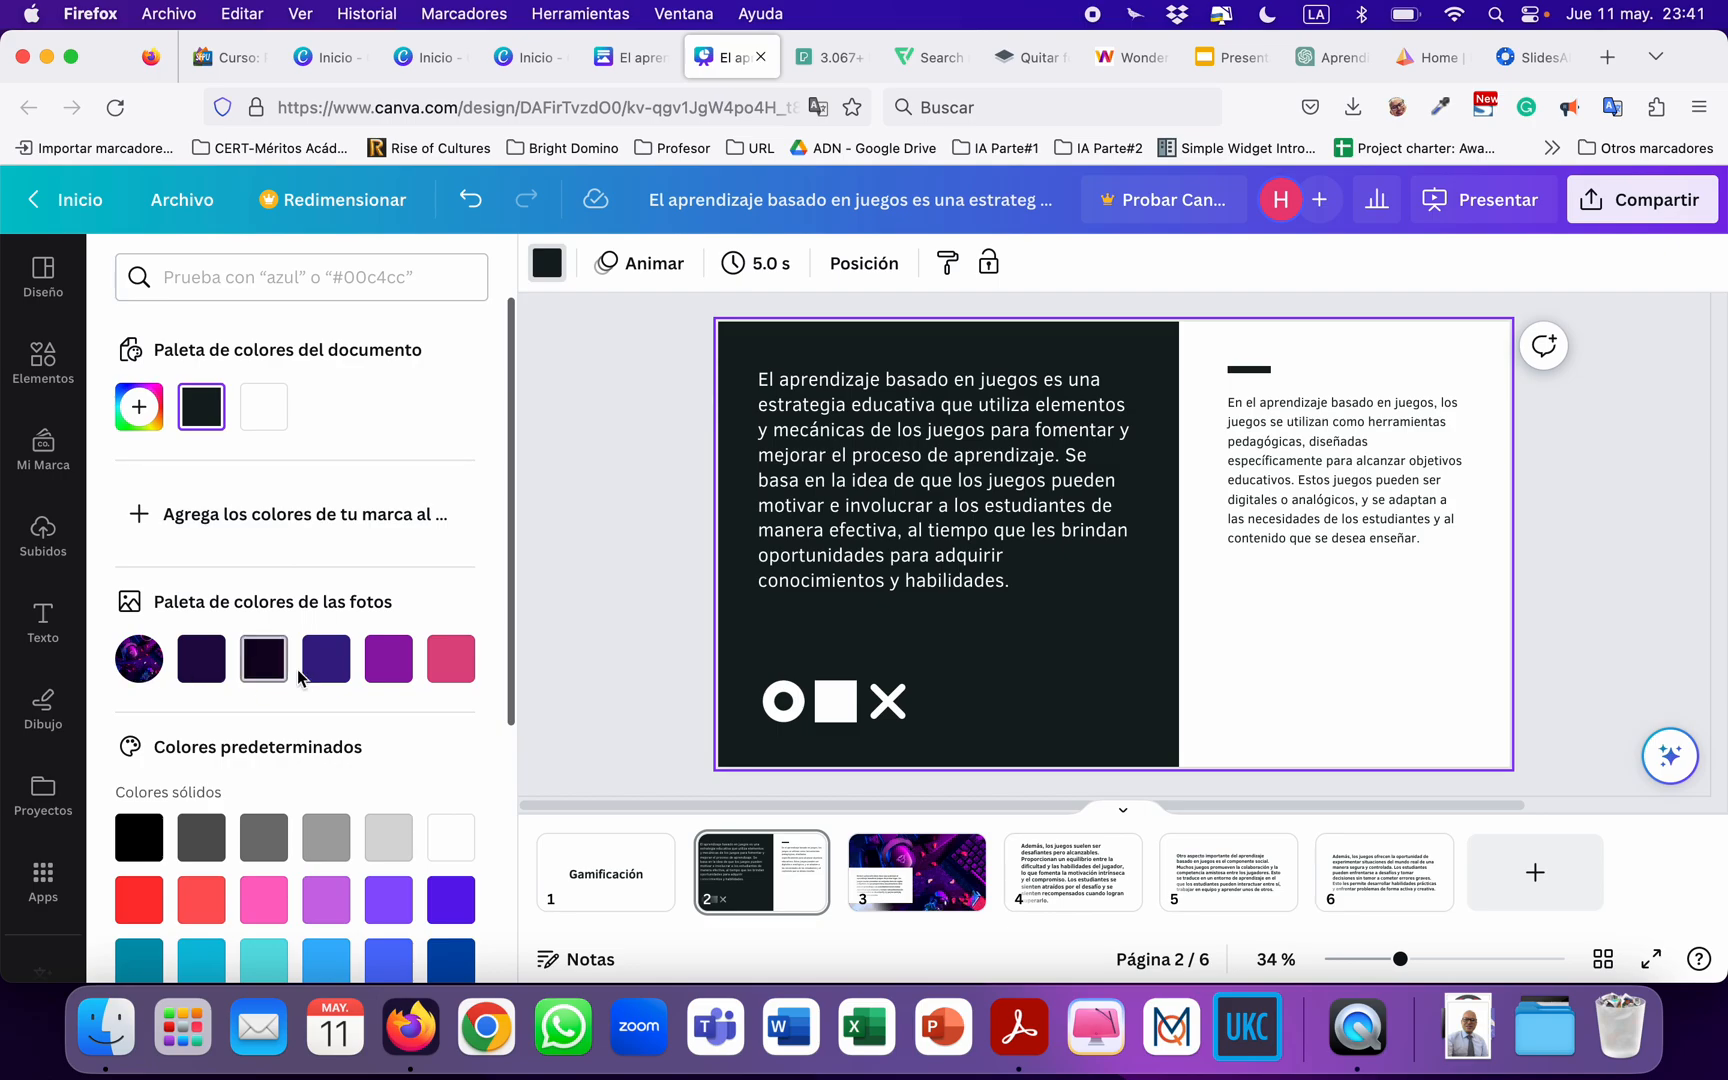
{"action": "left_click", "coordinate": [325, 662]}
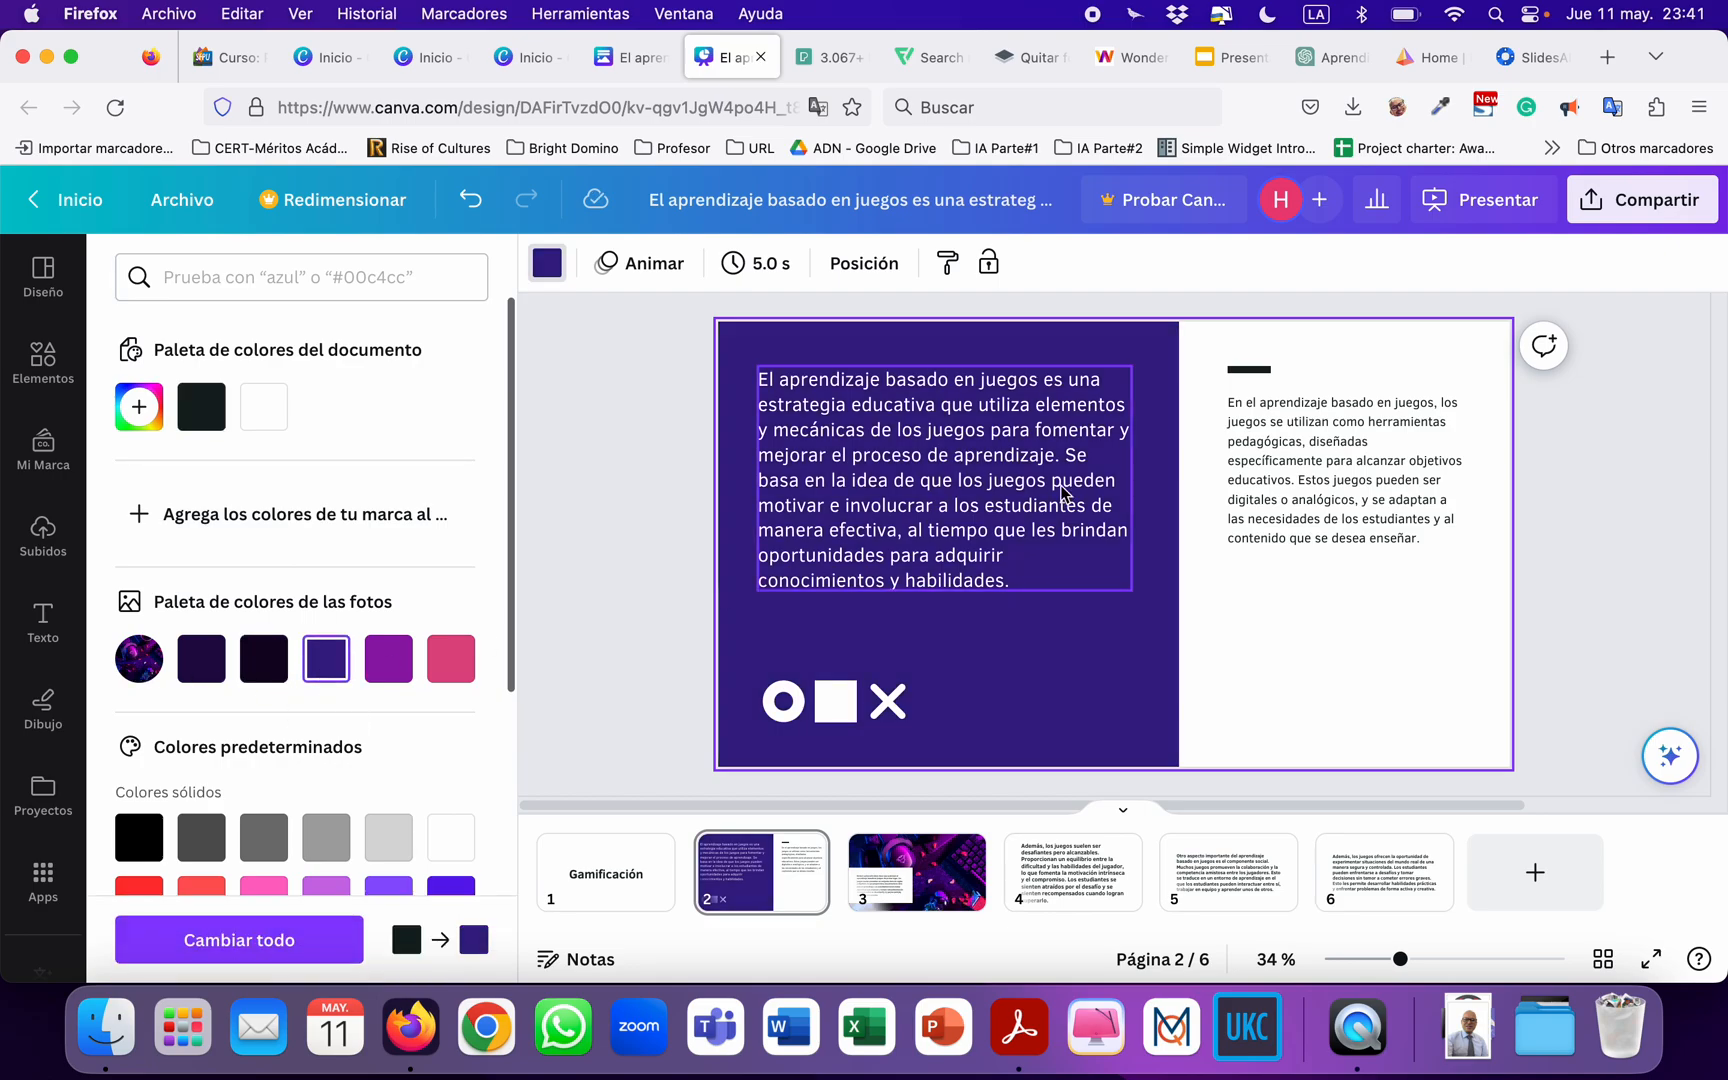
{"action": "left_click", "coordinate": [635, 468]}
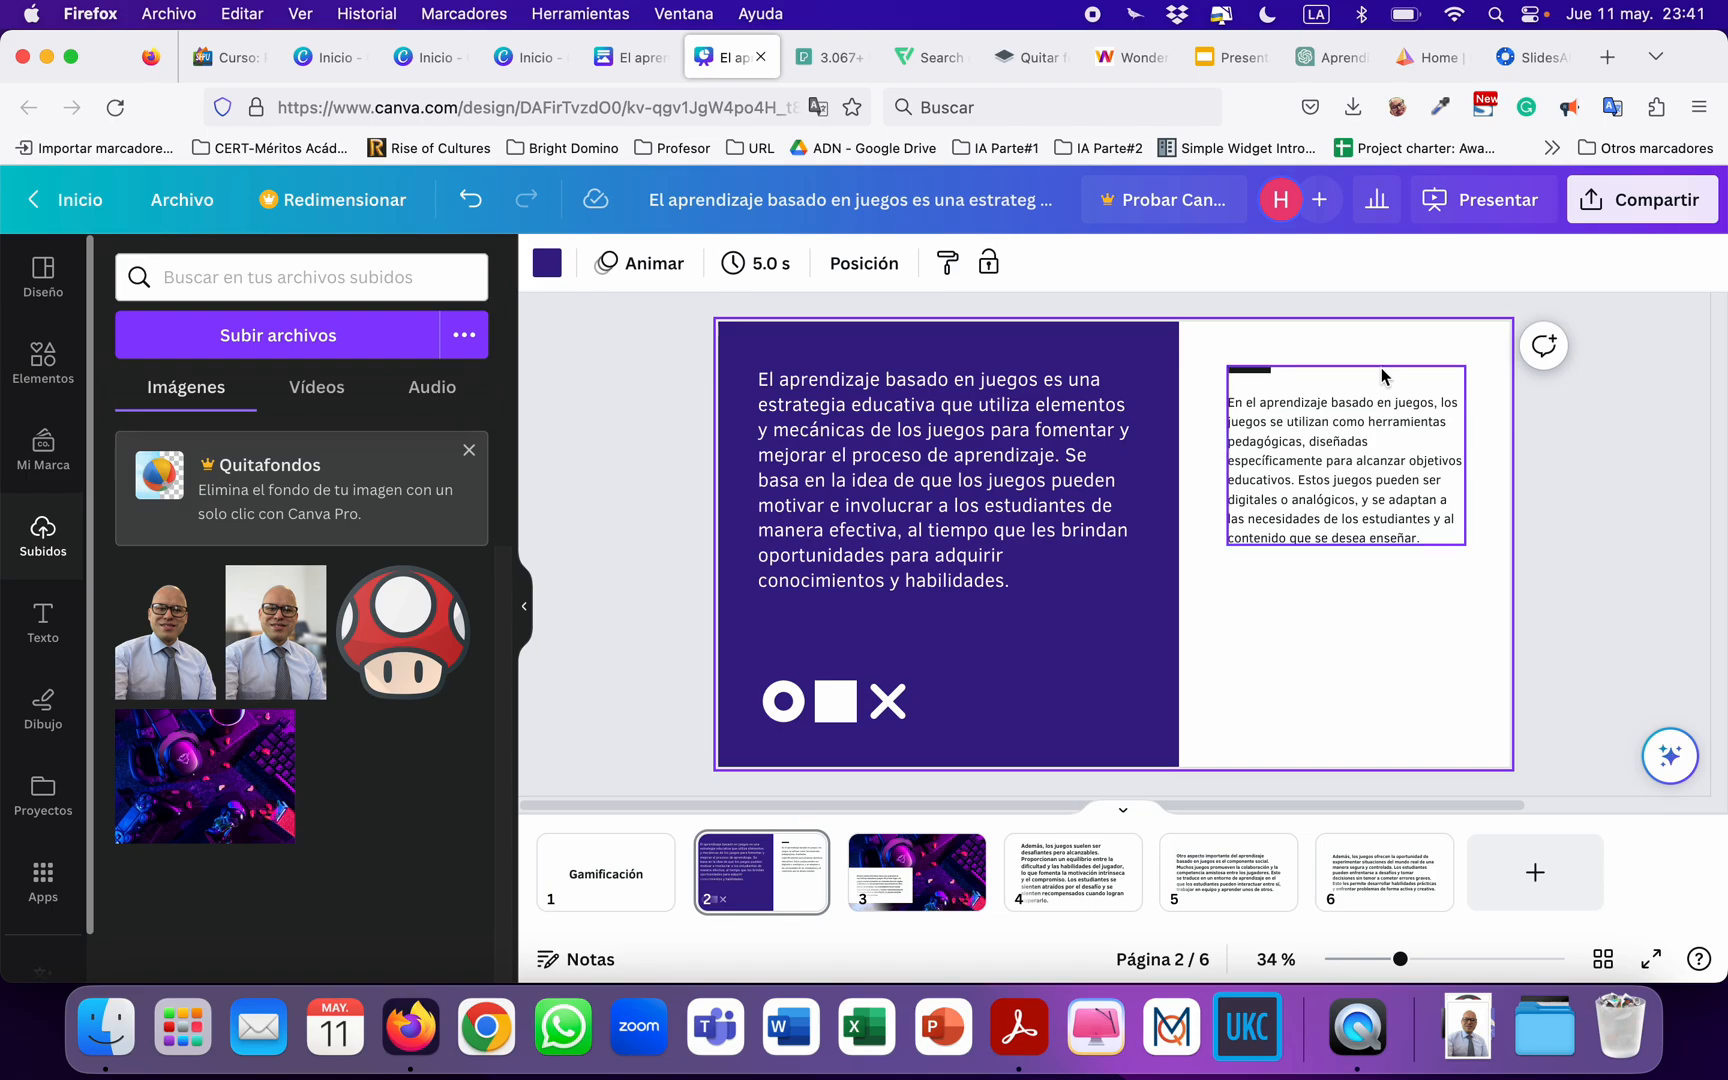
Recolour the short accent bar above slide 2's second paragraph with the pink from the photo colour palette.
{"action": "left_click", "coordinate": [1252, 372]}
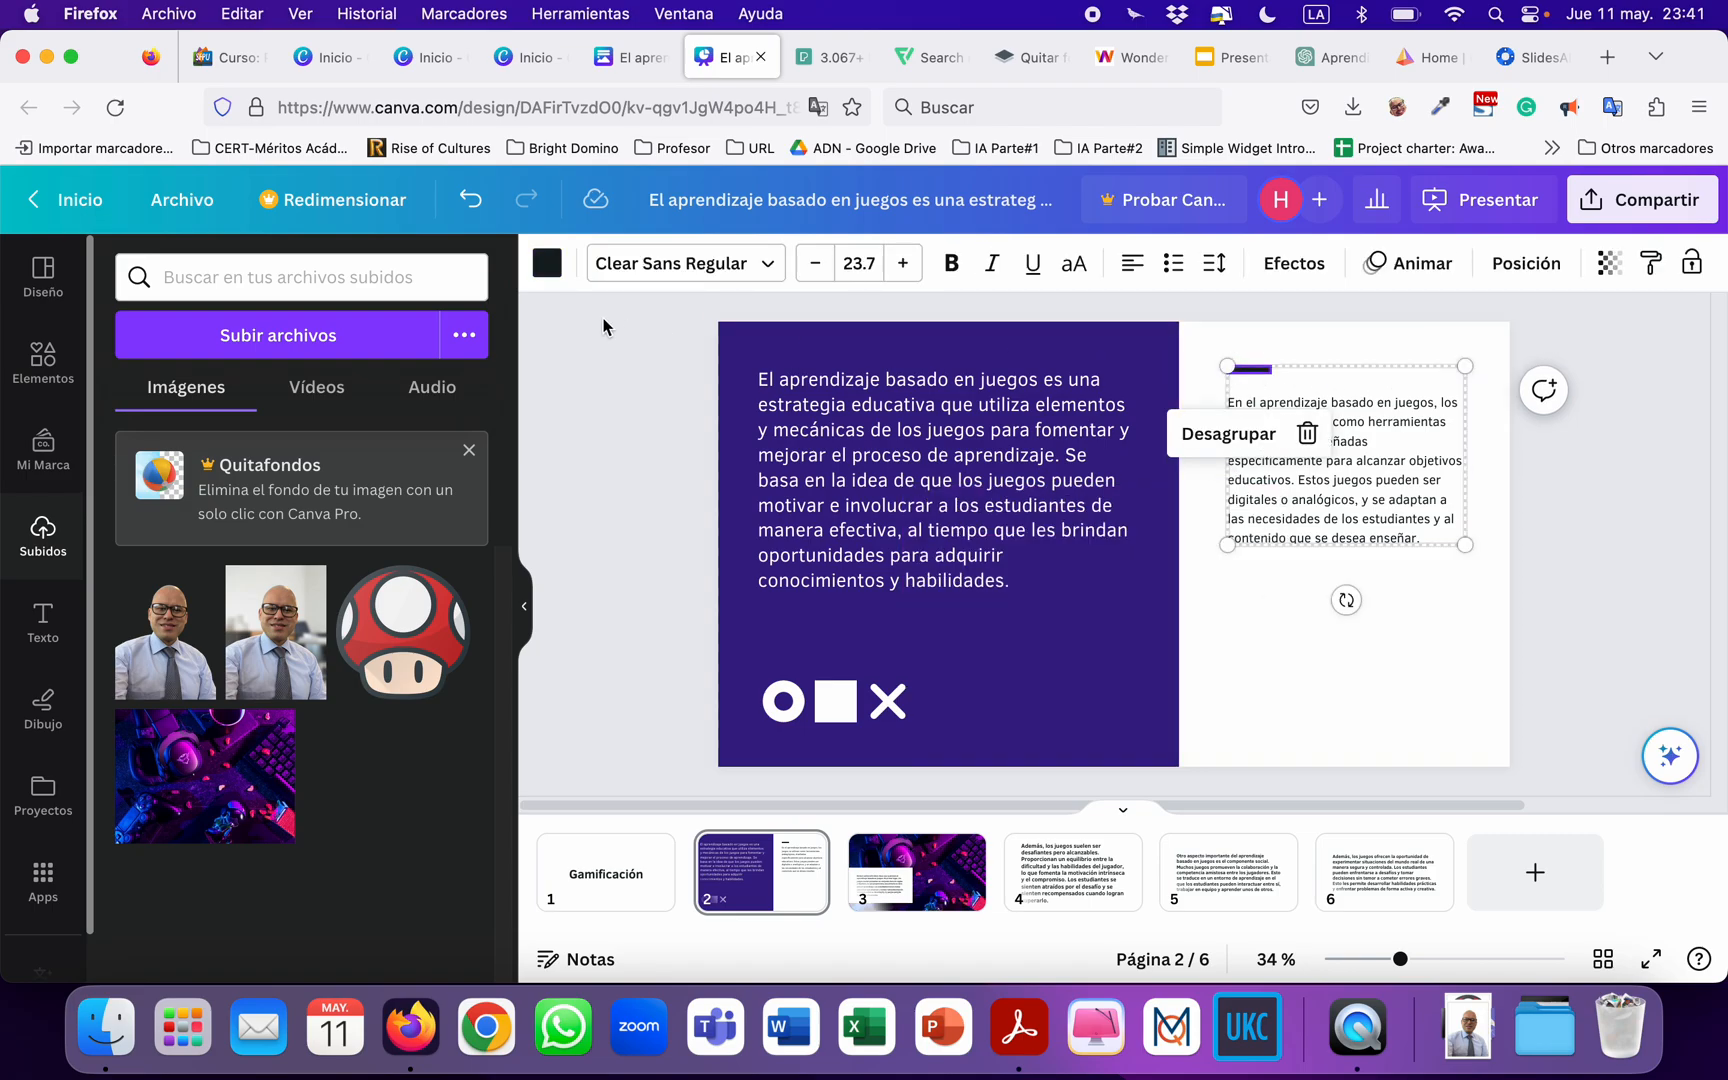
{"action": "left_click", "coordinate": [547, 263]}
{"action": "left_click", "coordinate": [451, 658]}
{"action": "left_click", "coordinate": [1444, 643]}
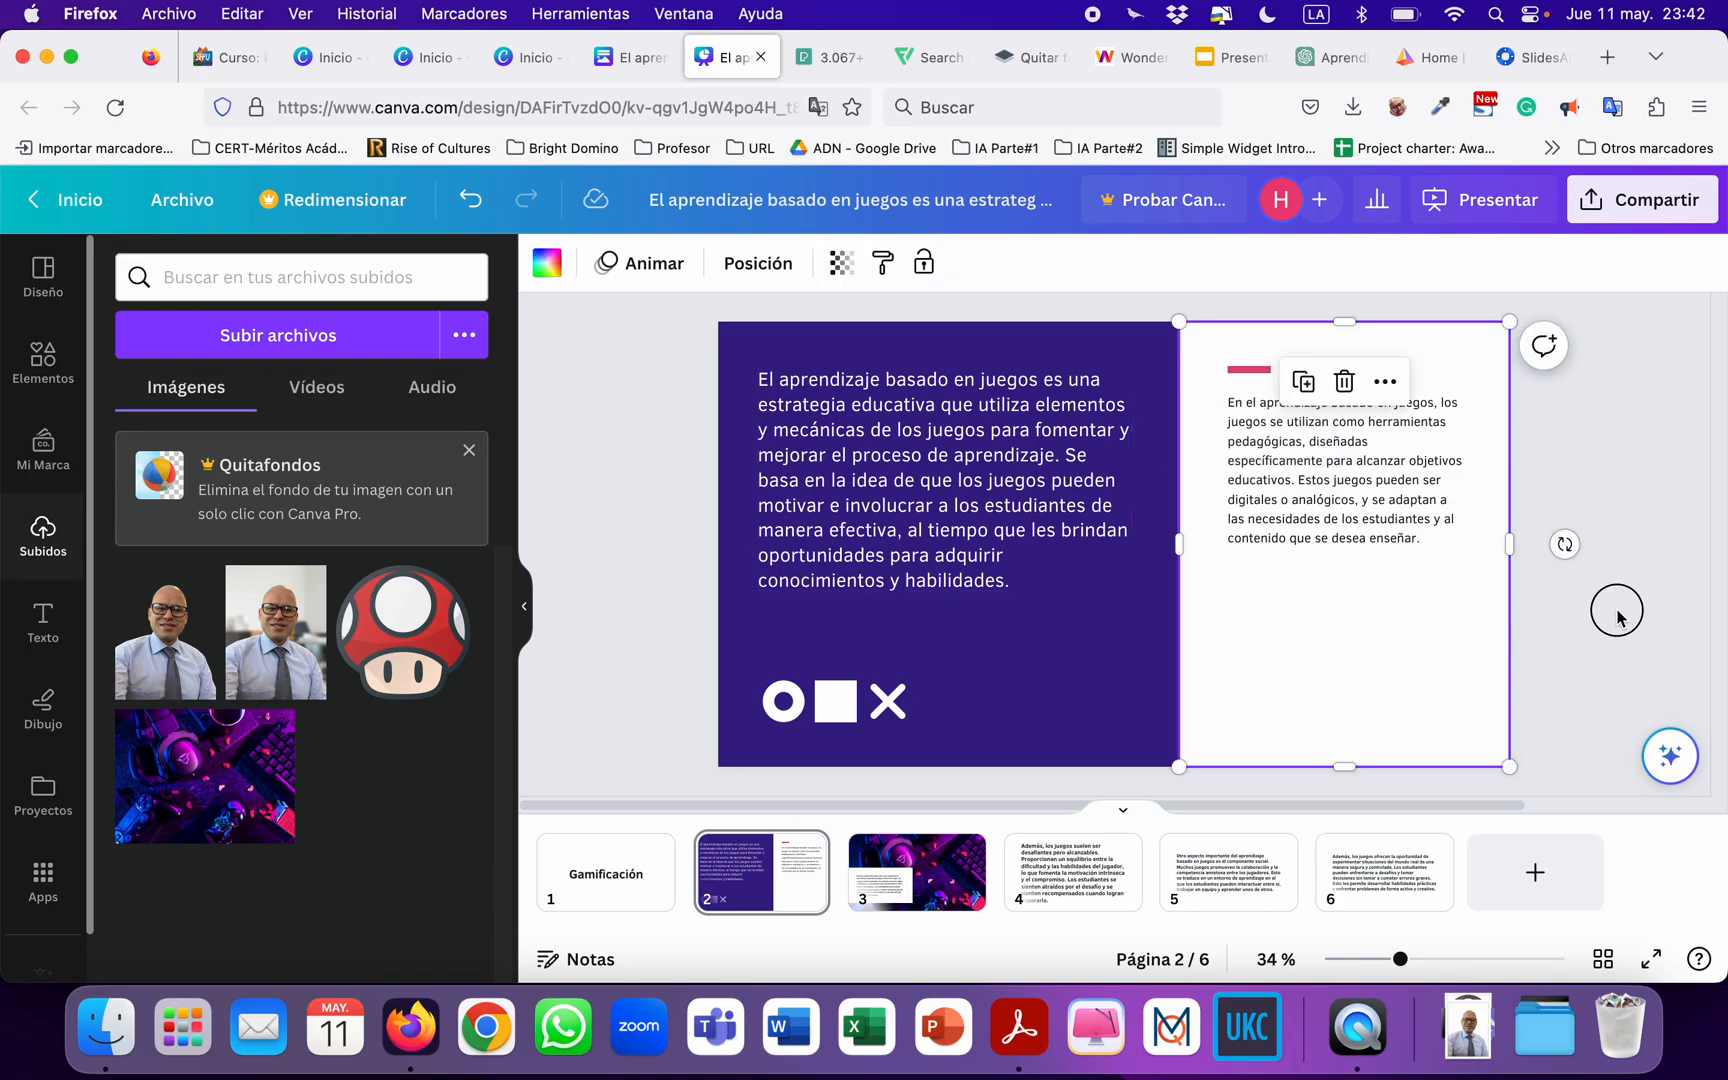
Review the restyled slides 1 to 3 of the presentation.
{"action": "left_click", "coordinate": [625, 872]}
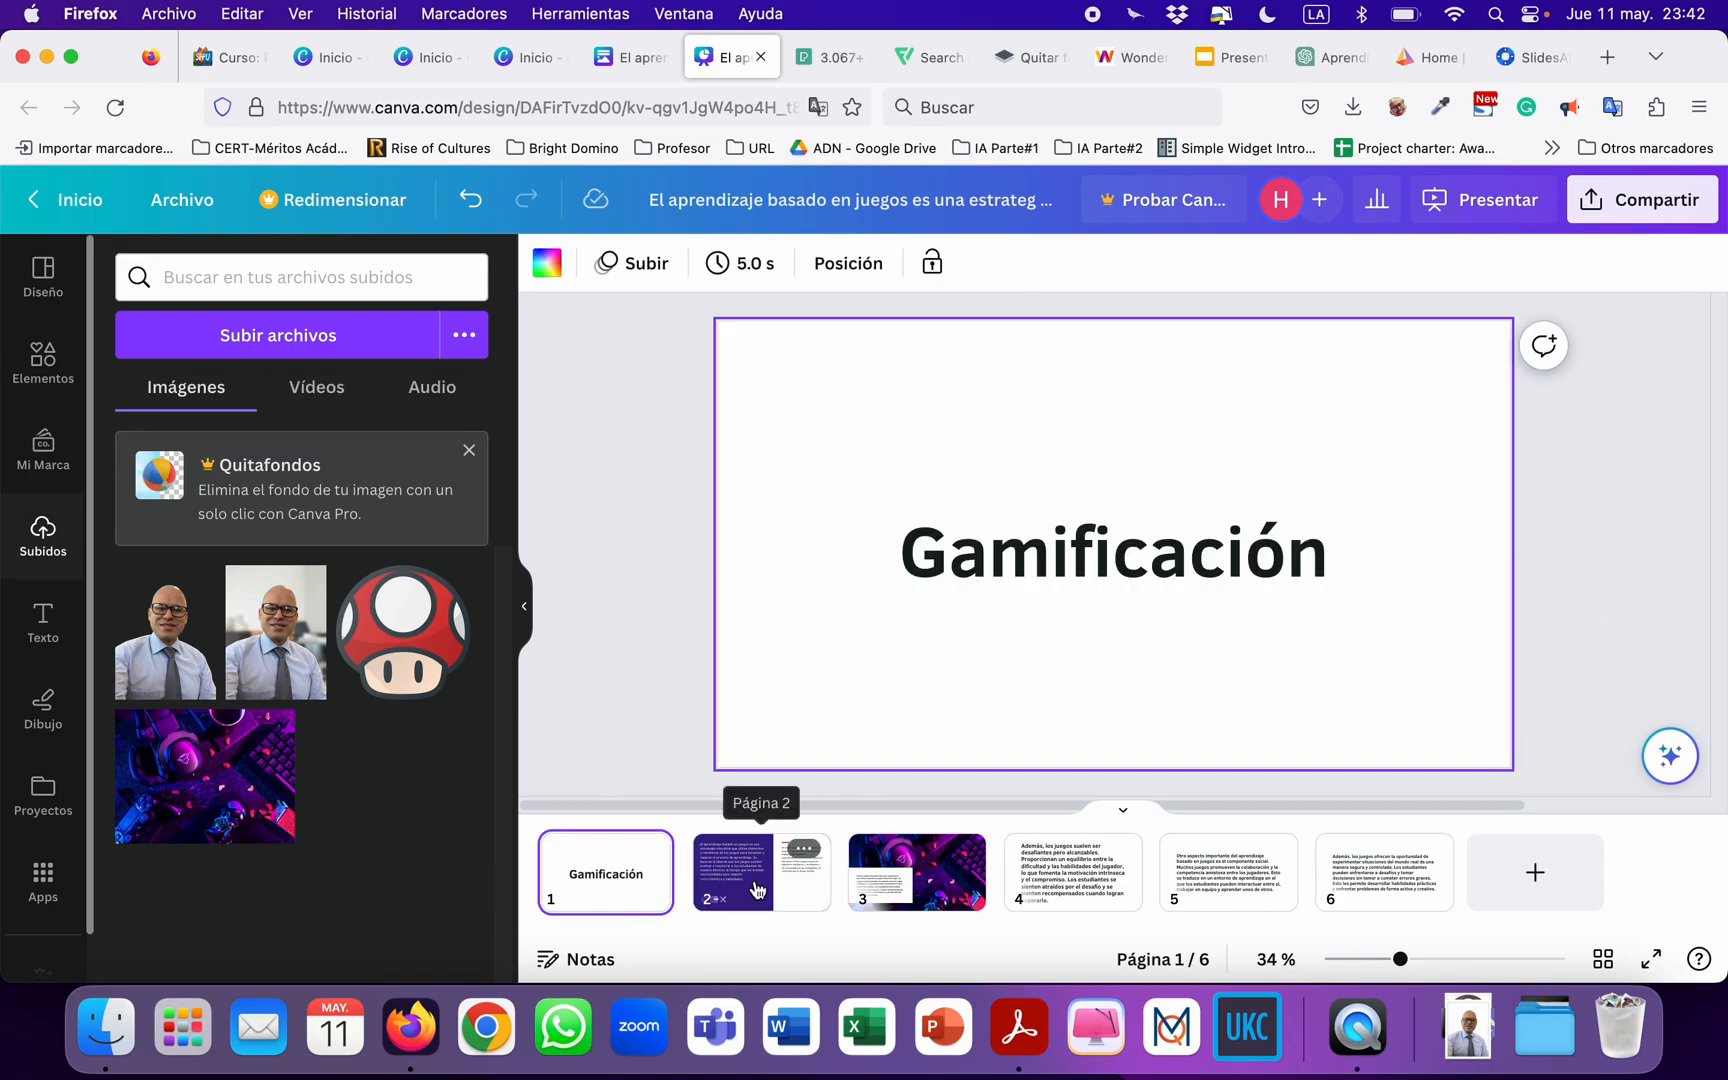
{"action": "left_click", "coordinate": [762, 872]}
{"action": "left_click", "coordinate": [916, 872]}
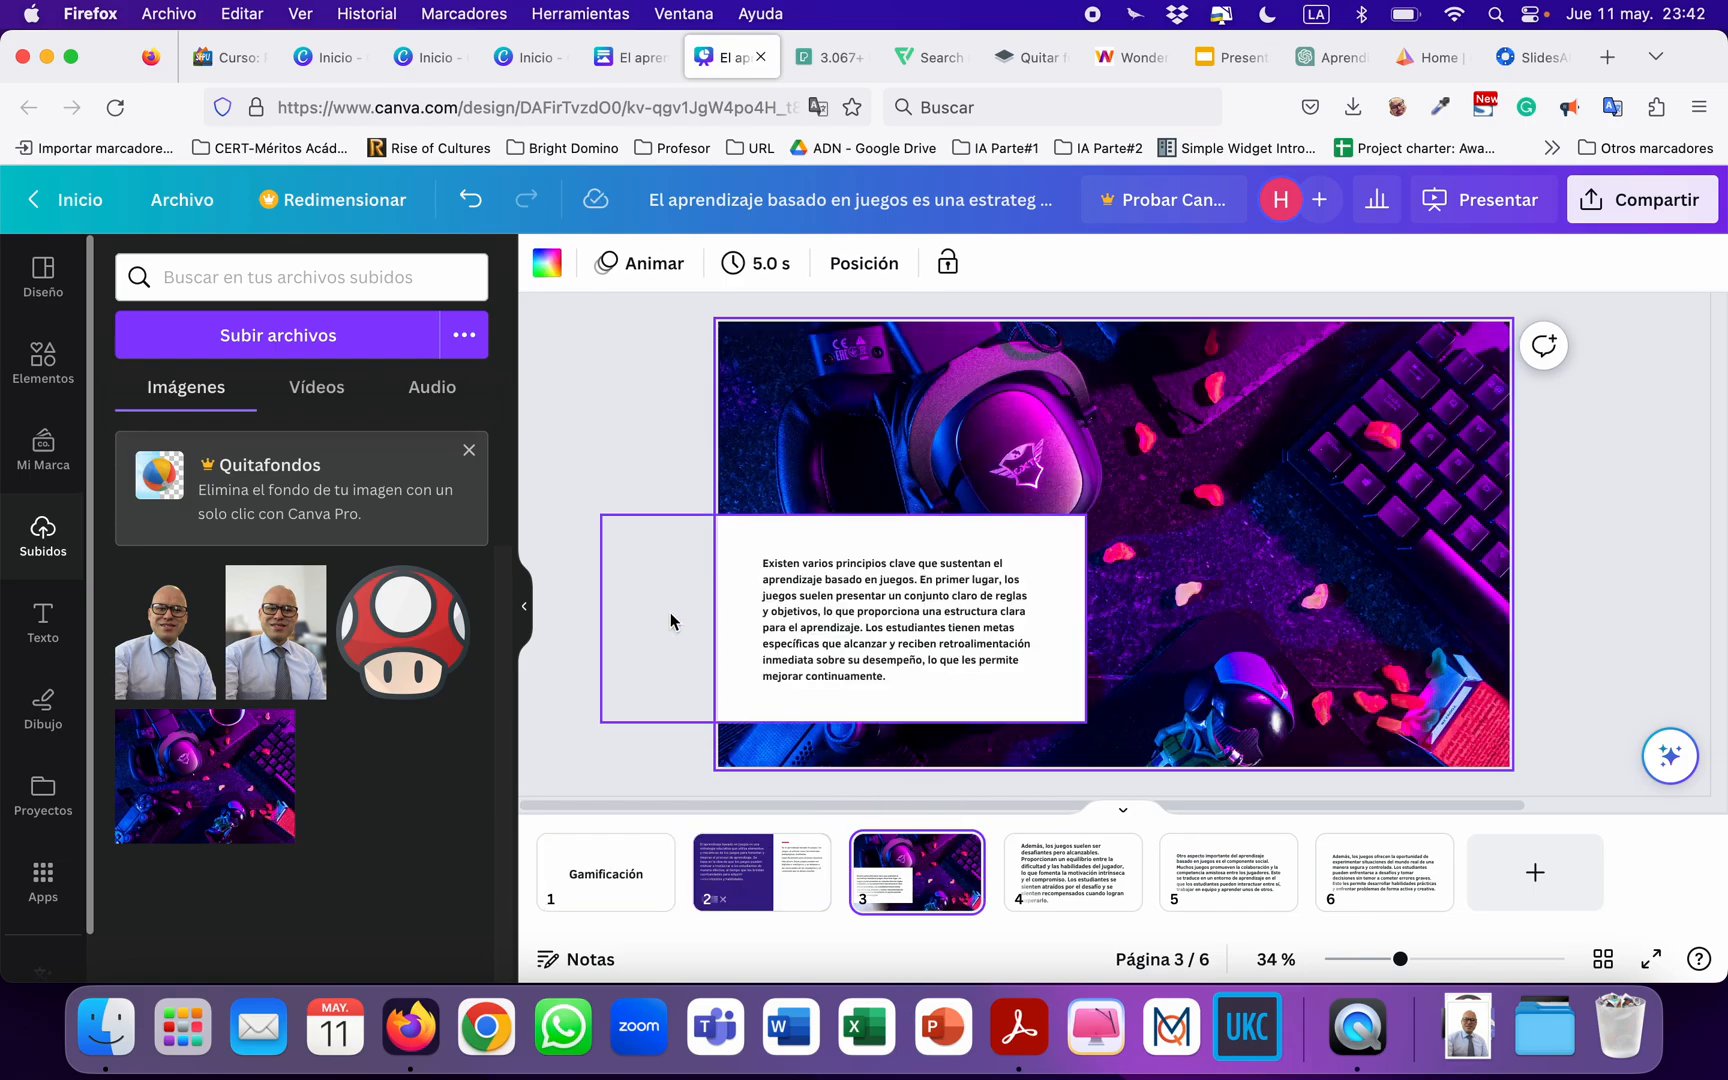
{"action": "left_click", "coordinate": [649, 531]}
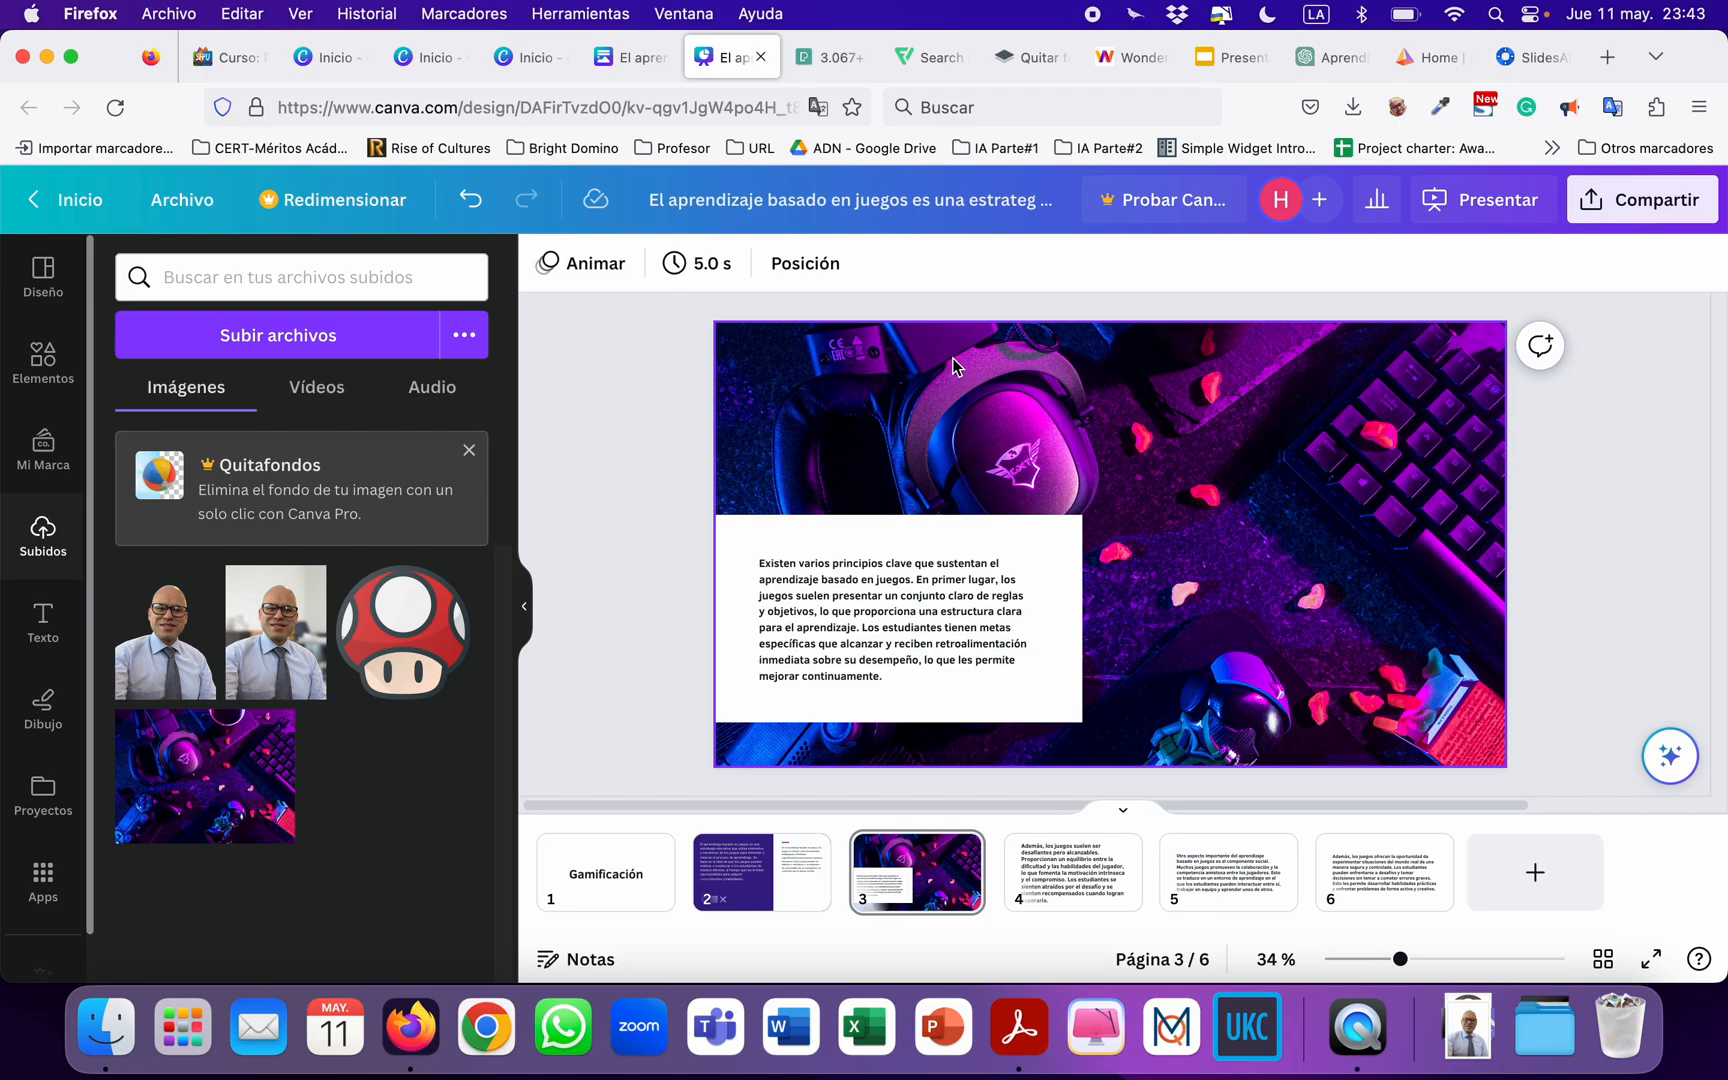
Switch to Wonderslide, download its example draft presentation, and open sample.pptx in PowerPoint.
{"action": "left_click", "coordinate": [1125, 57]}
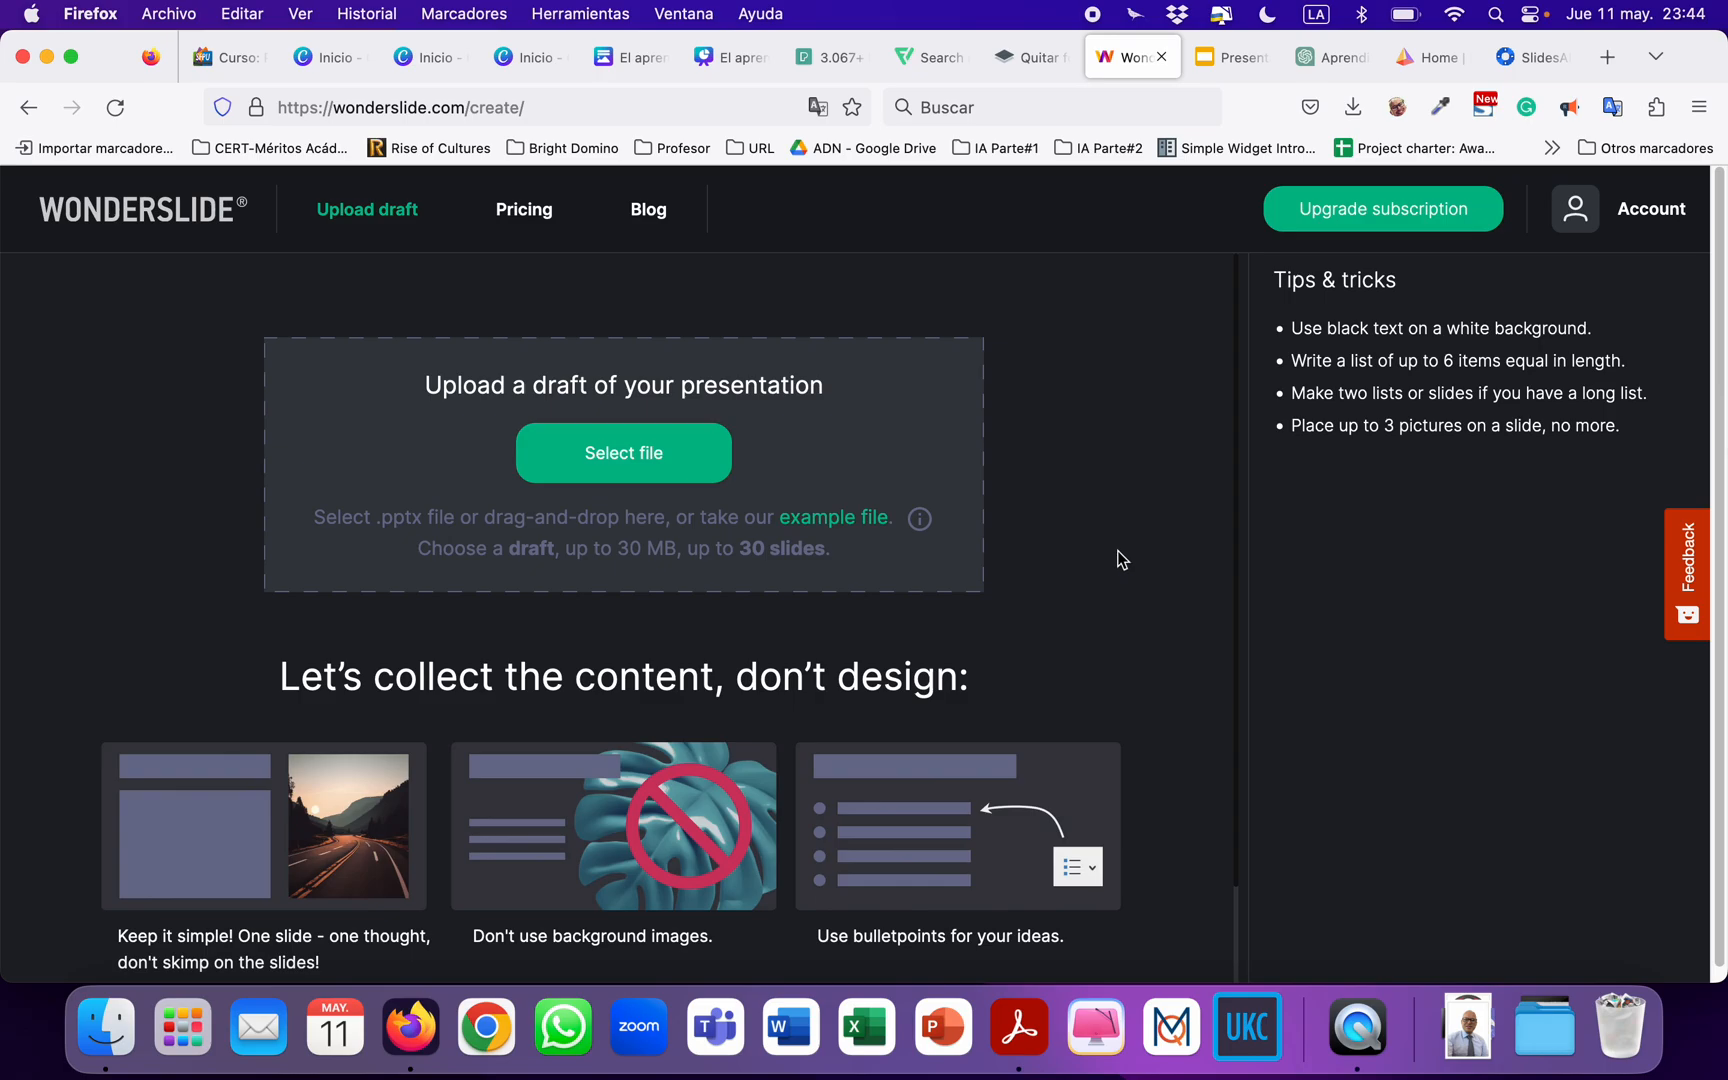
{"action": "scroll", "coordinate": [1116, 549], "scroll_direction": "down", "scroll_amount": 1}
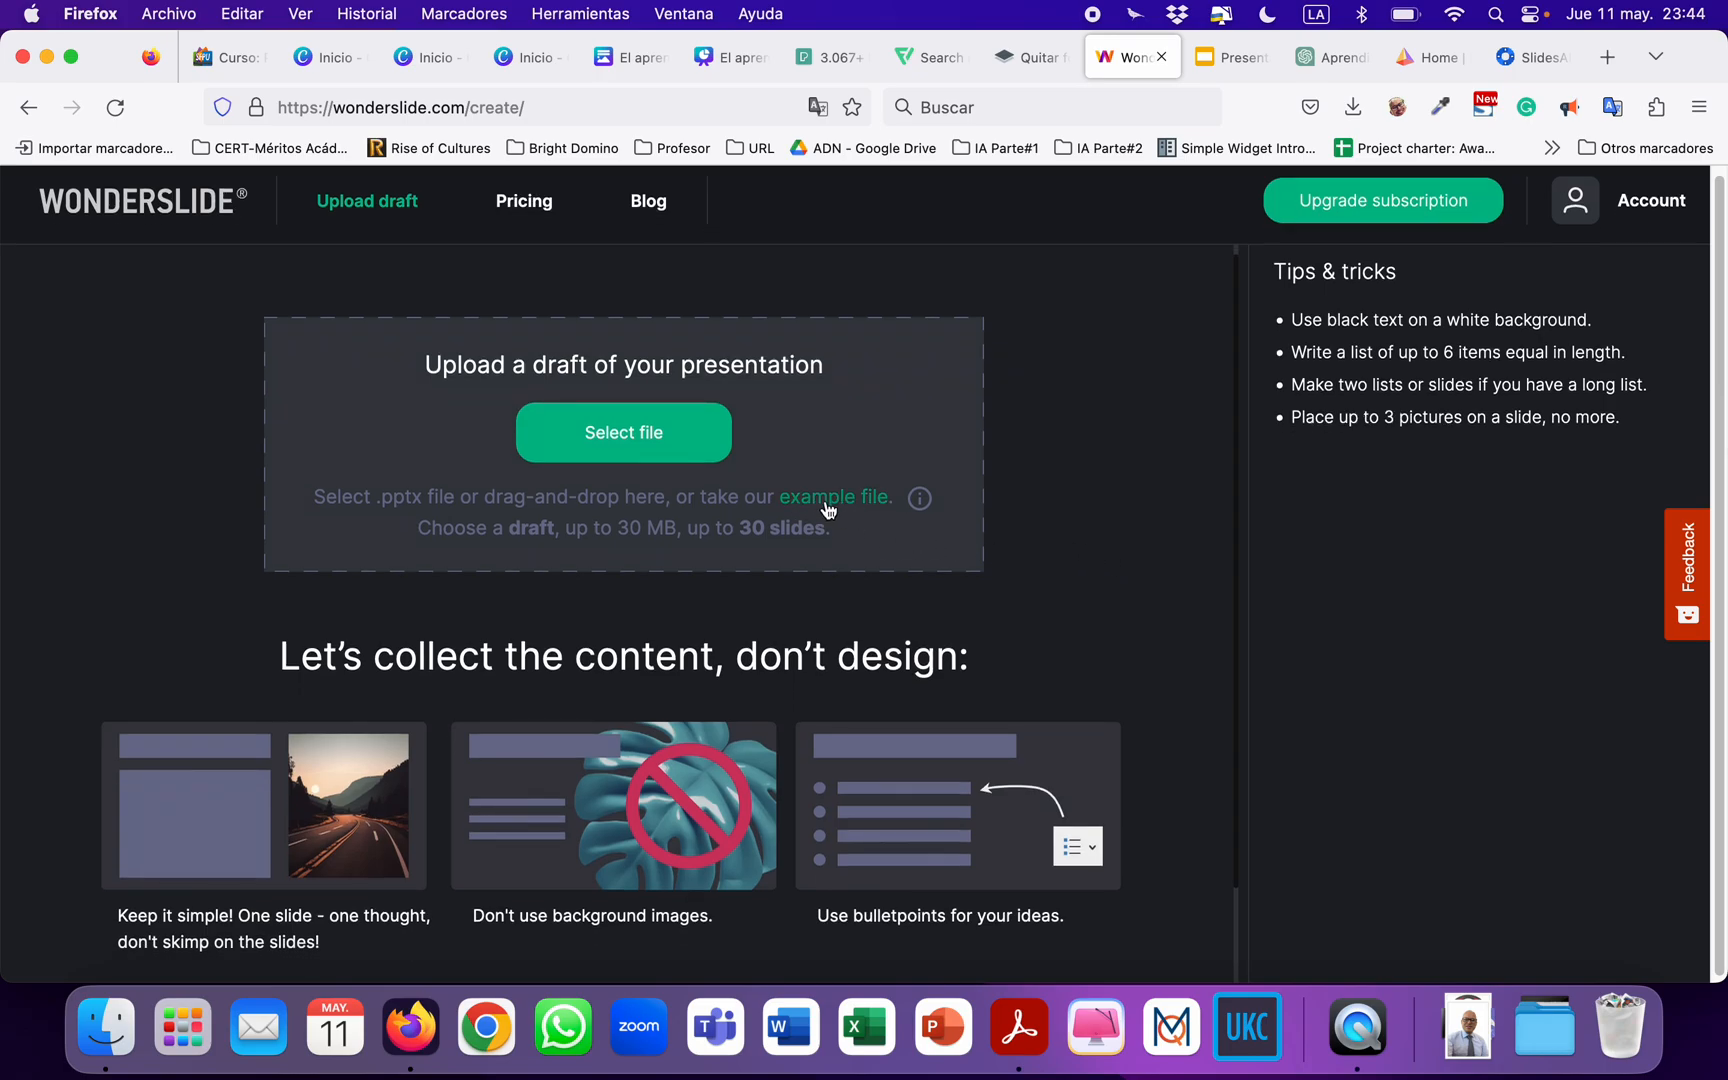
{"action": "left_click", "coordinate": [816, 500]}
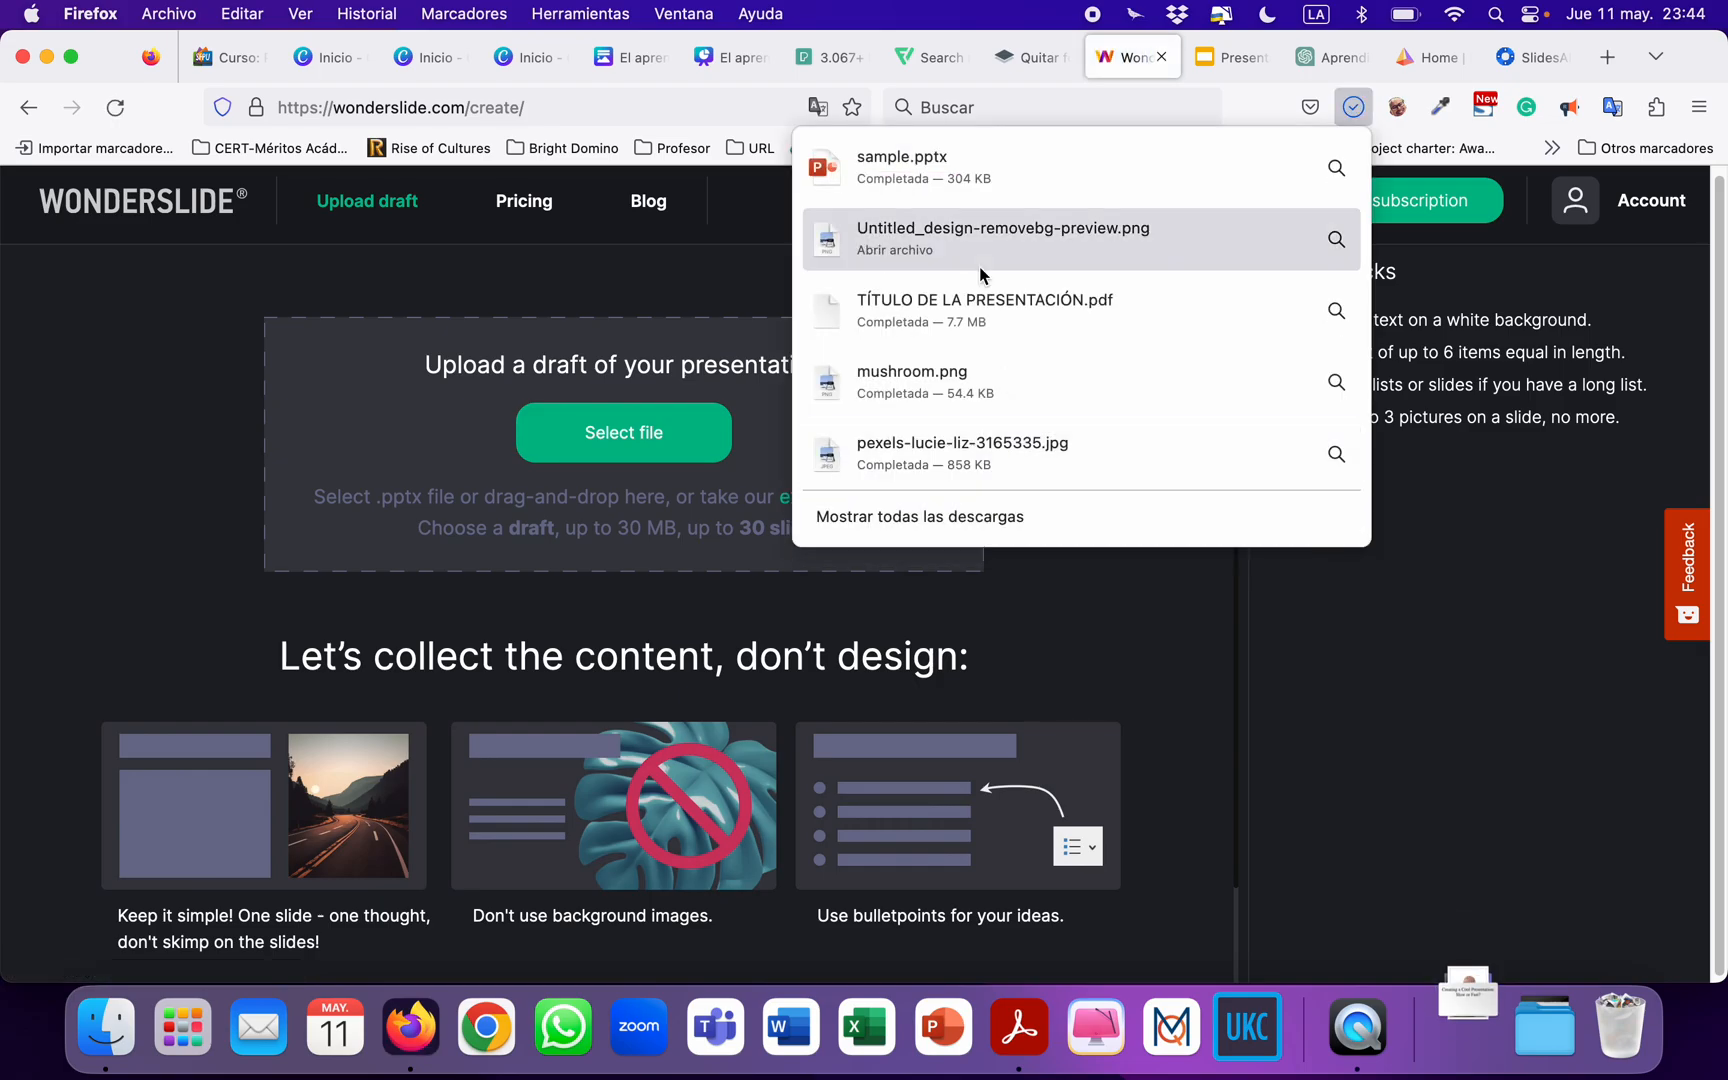
{"action": "left_click", "coordinate": [906, 188]}
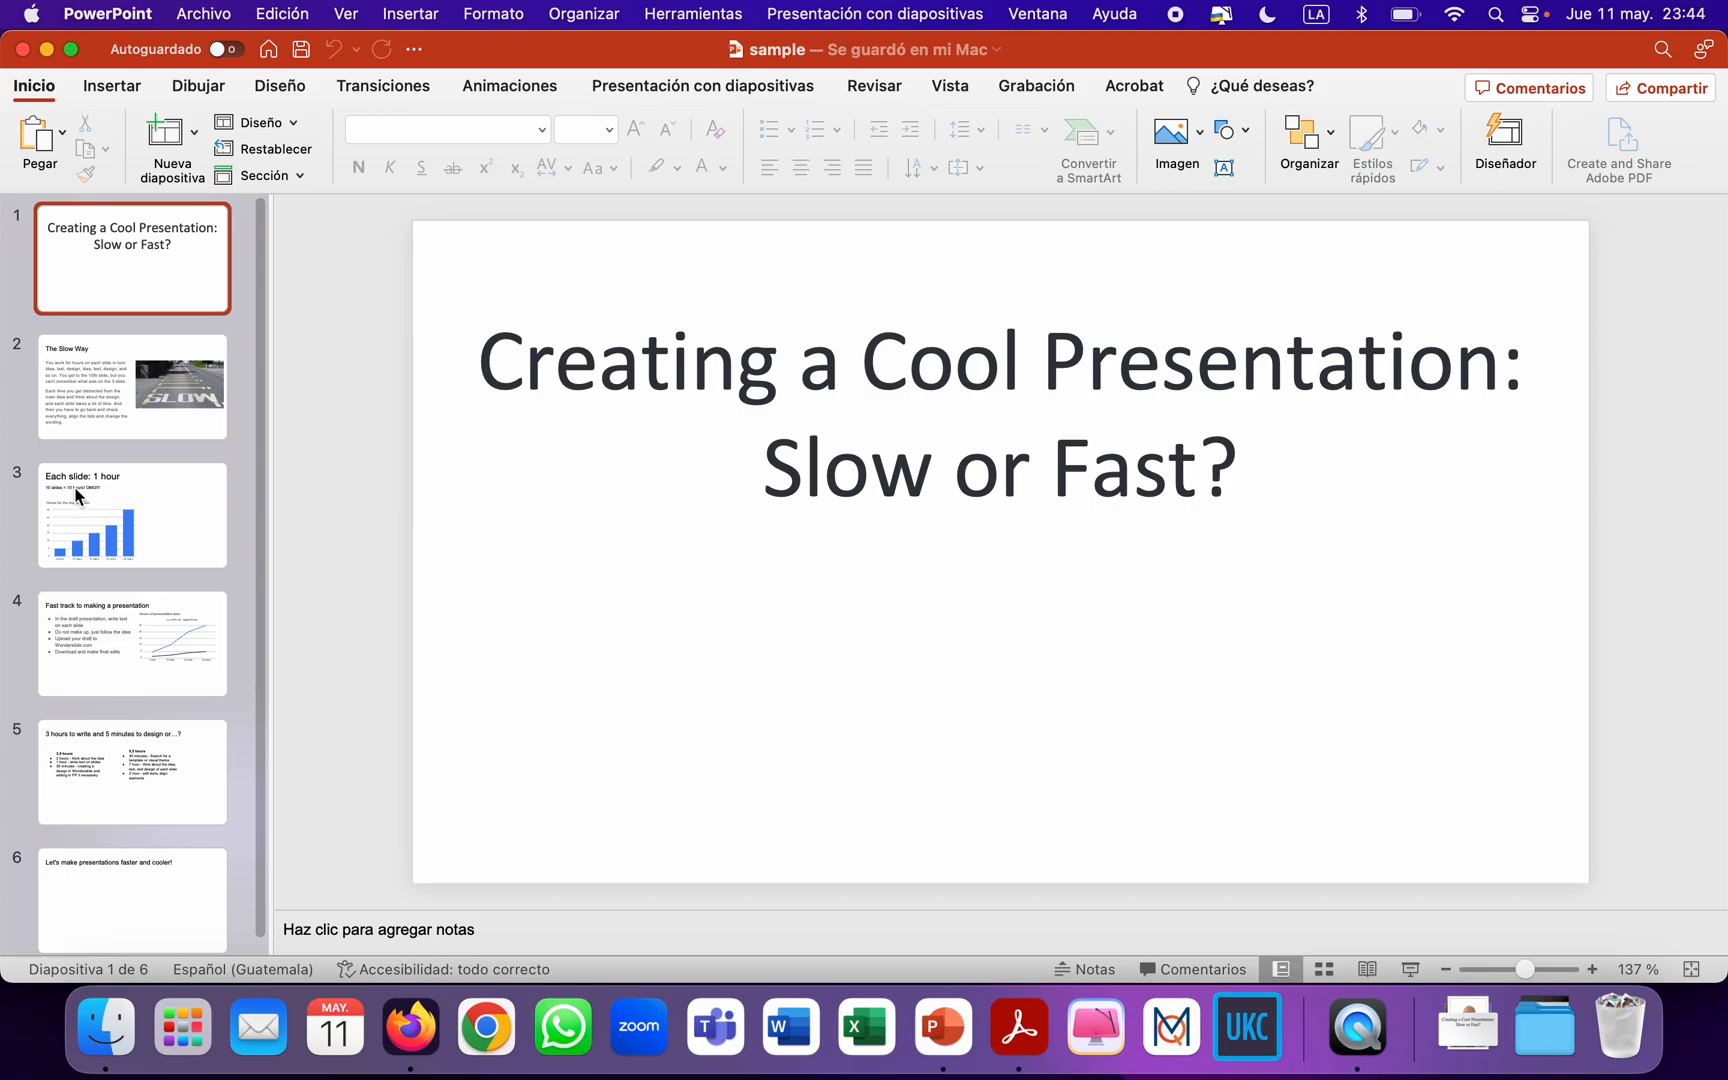
Examine the plain text, image, chart and bullet-list slides of the sample draft, and close the presentation.
{"action": "left_click", "coordinate": [72, 398]}
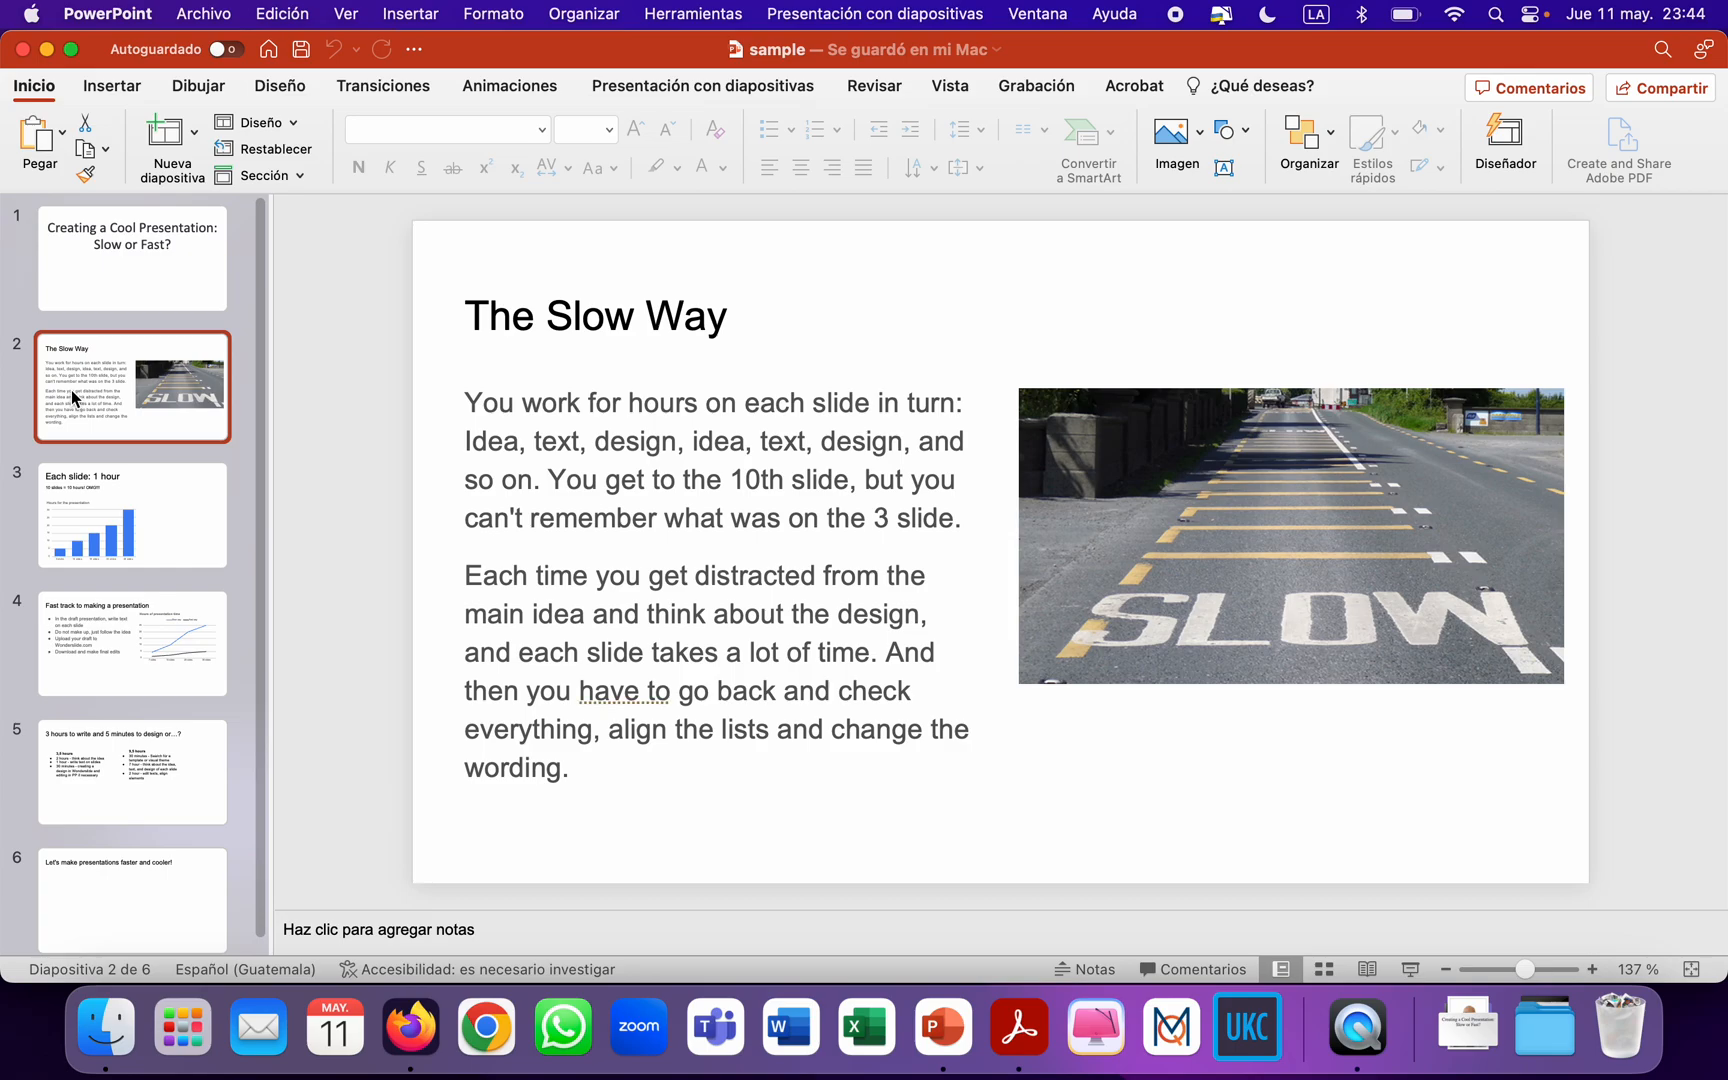
{"action": "scroll", "coordinate": [70, 393], "scroll_direction": "down", "scroll_amount": 1}
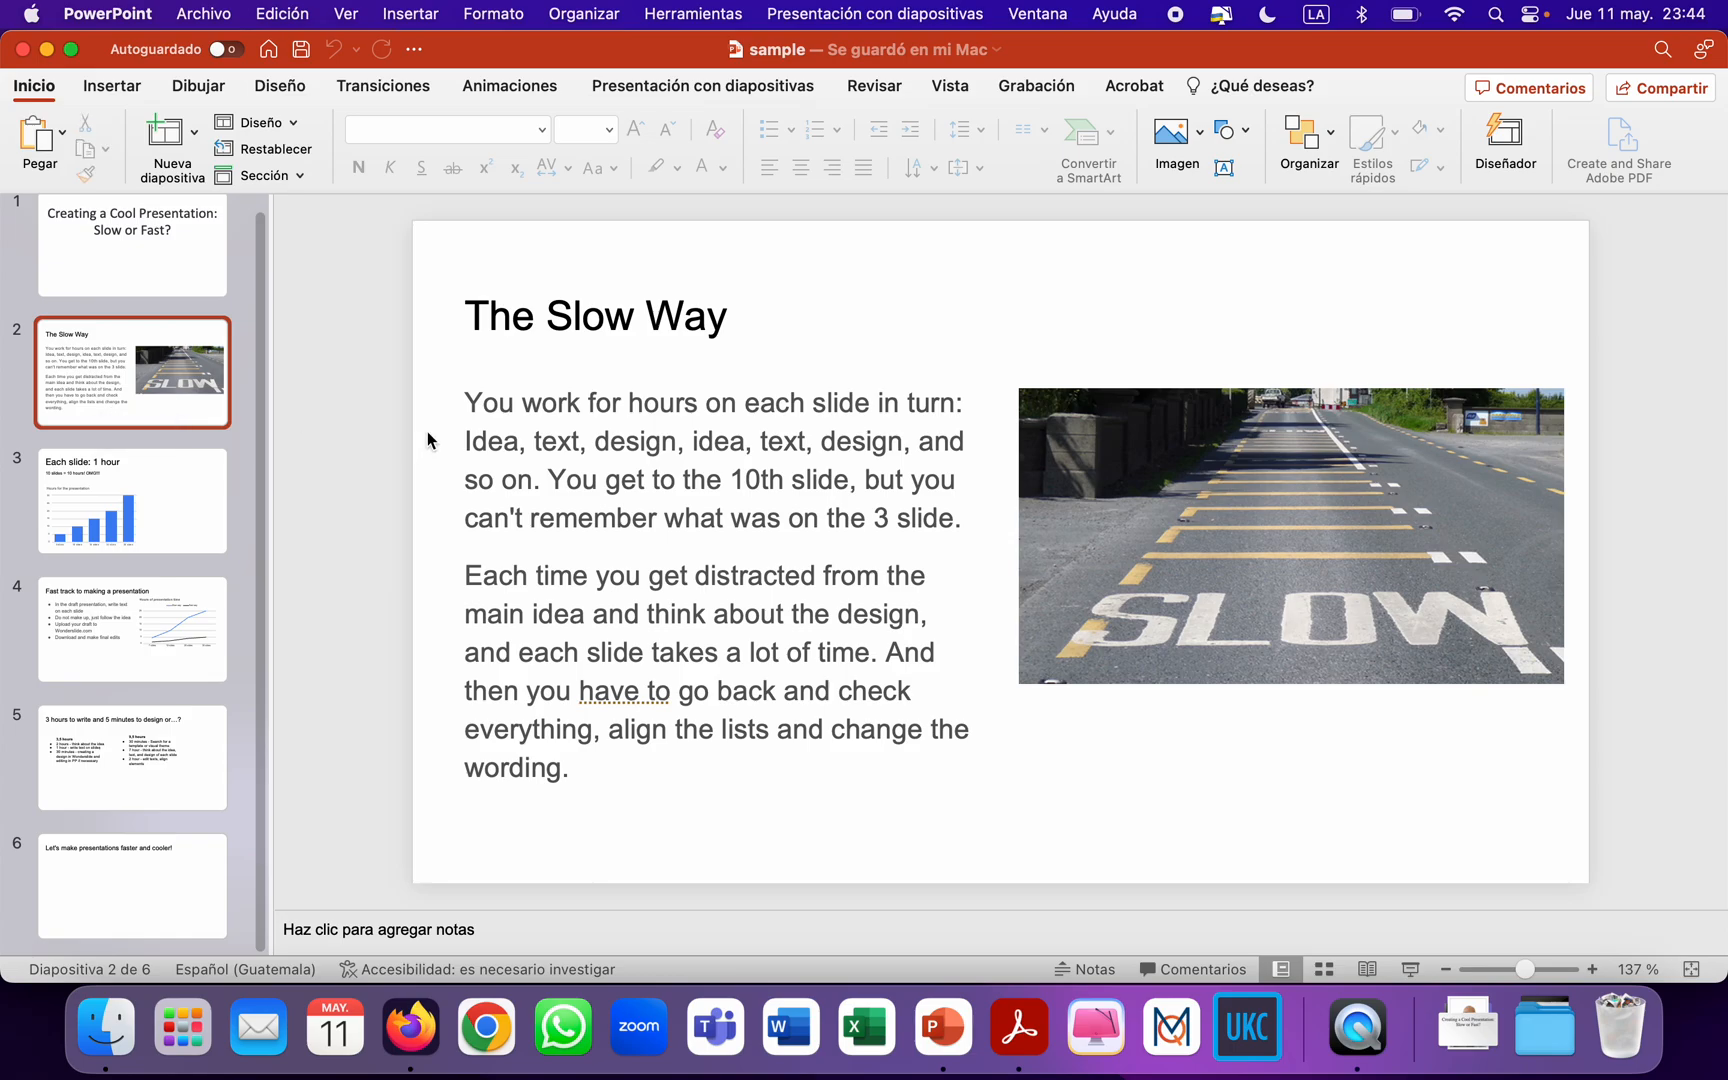
{"action": "left_click", "coordinate": [105, 485]}
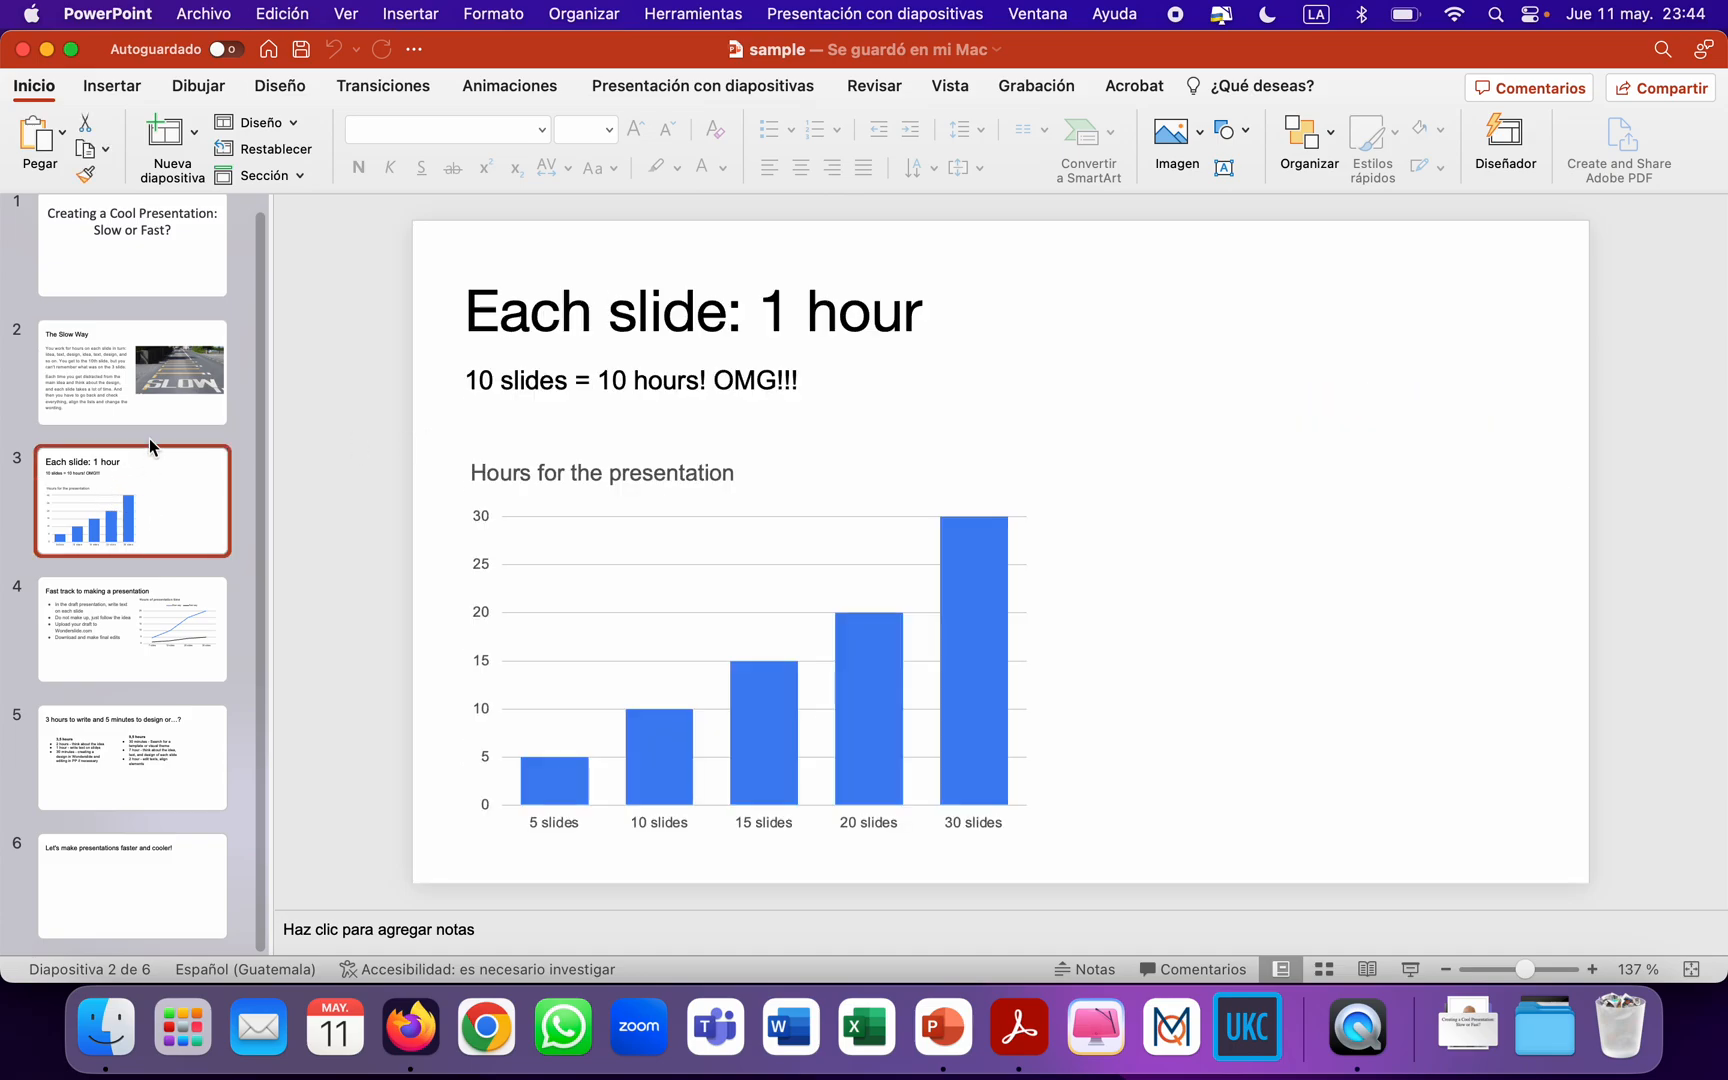
{"action": "left_click", "coordinate": [131, 270]}
{"action": "key", "text": "Down"}
{"action": "key", "text": "Down"}
{"action": "key", "text": "Down"}
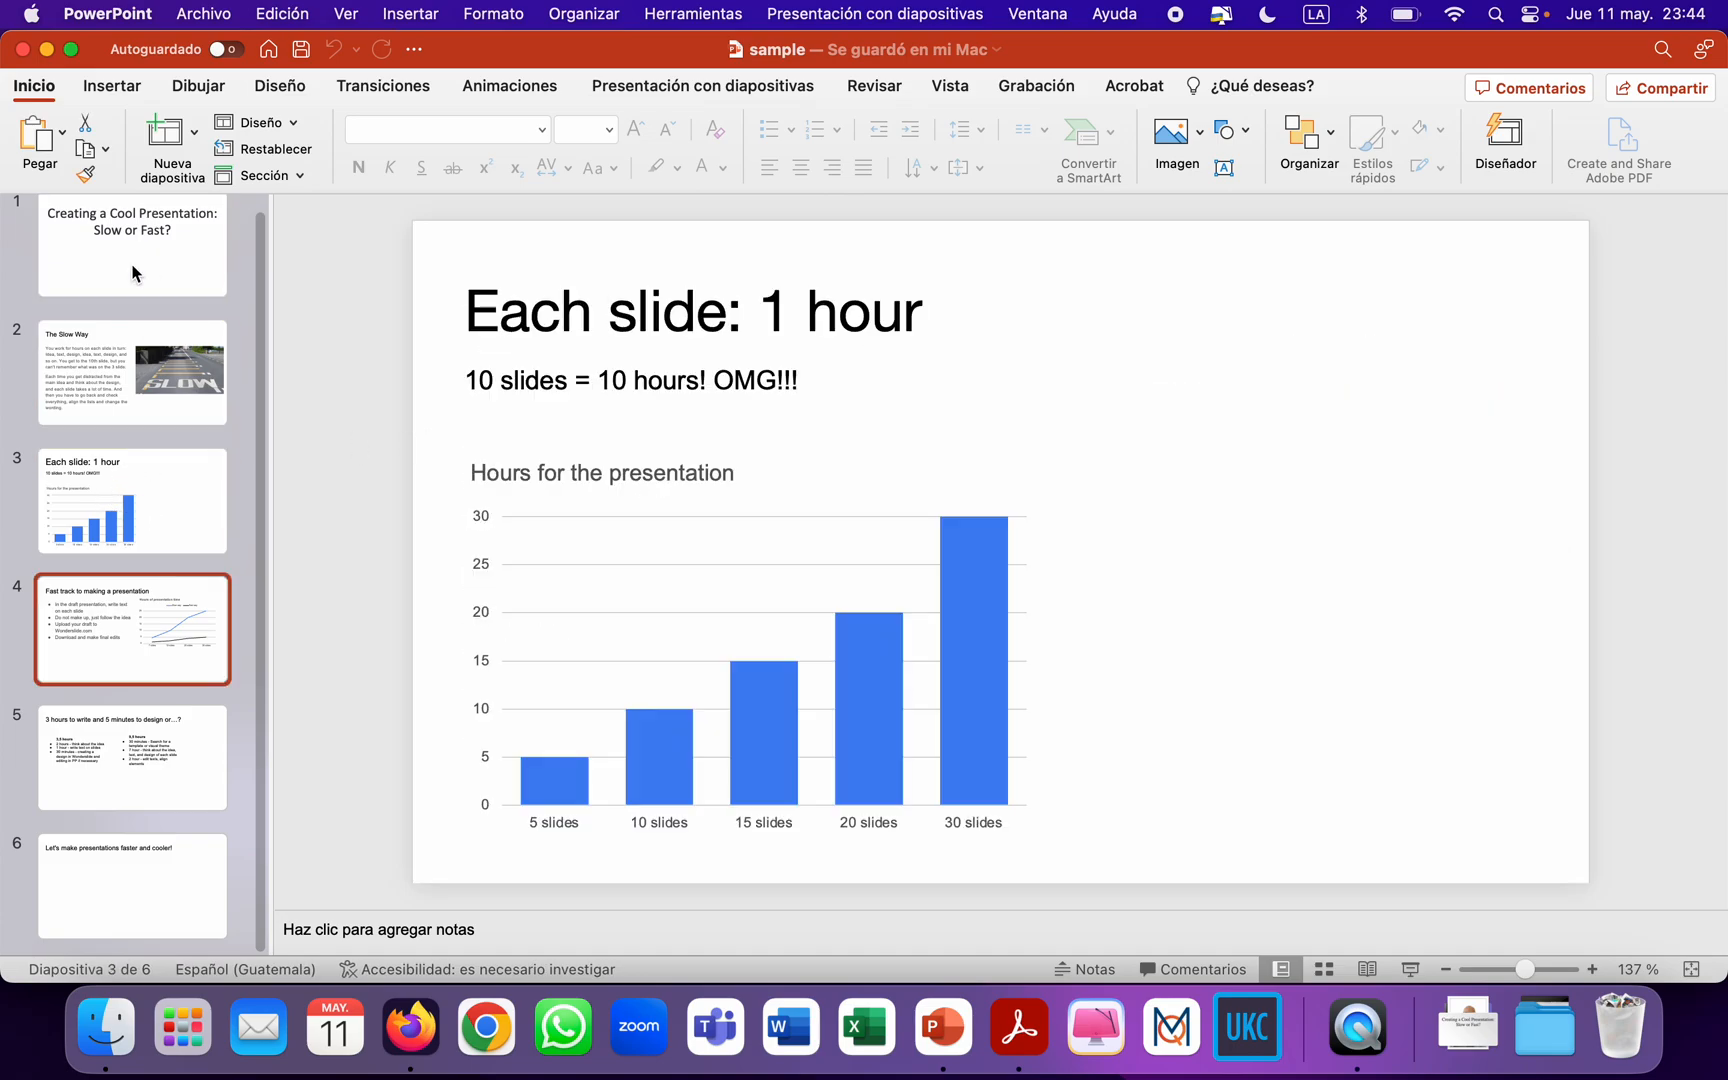
{"action": "key", "text": "Down"}
{"action": "key", "text": "Down"}
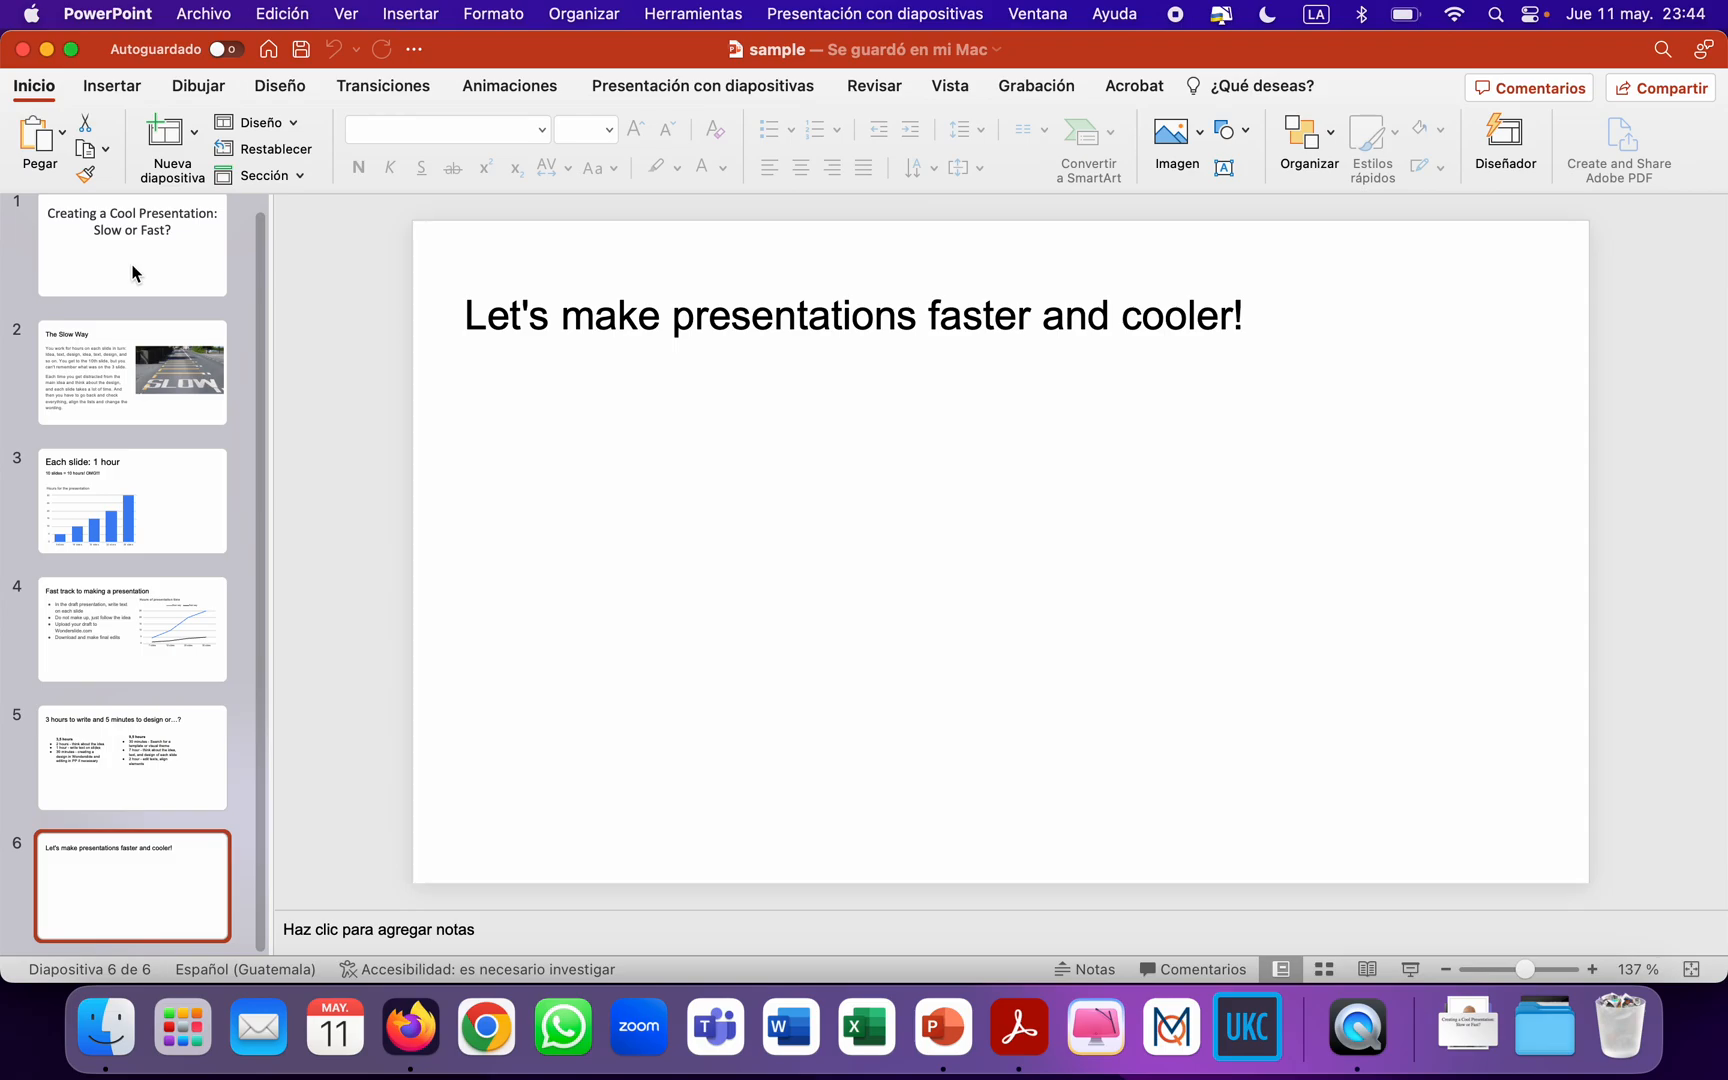
{"action": "key", "text": "Up"}
{"action": "key", "text": "Up"}
{"action": "key", "text": "Up"}
{"action": "key", "text": "Up"}
{"action": "key", "text": "Down"}
{"action": "key", "text": "Down"}
{"action": "key", "text": "Down"}
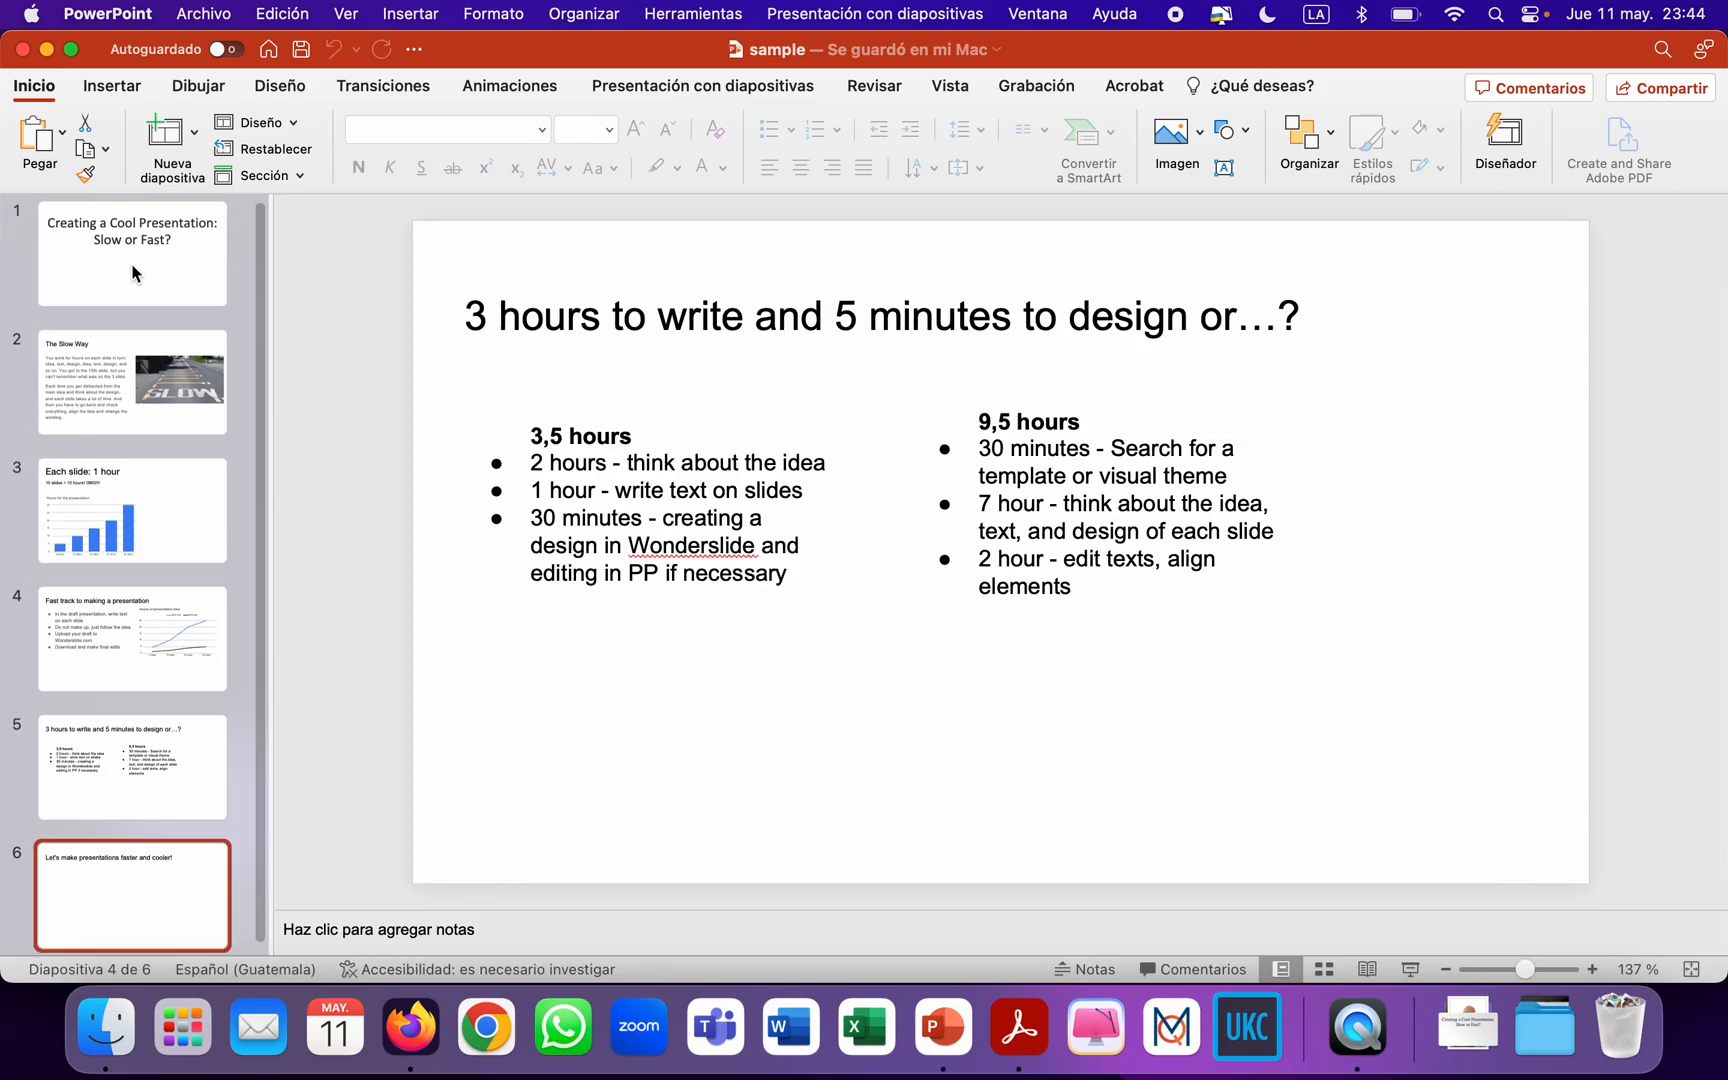
{"action": "key", "text": "Up"}
{"action": "key", "text": "Up"}
{"action": "key", "text": "Up"}
{"action": "key", "text": "Up"}
{"action": "key", "text": "Up"}
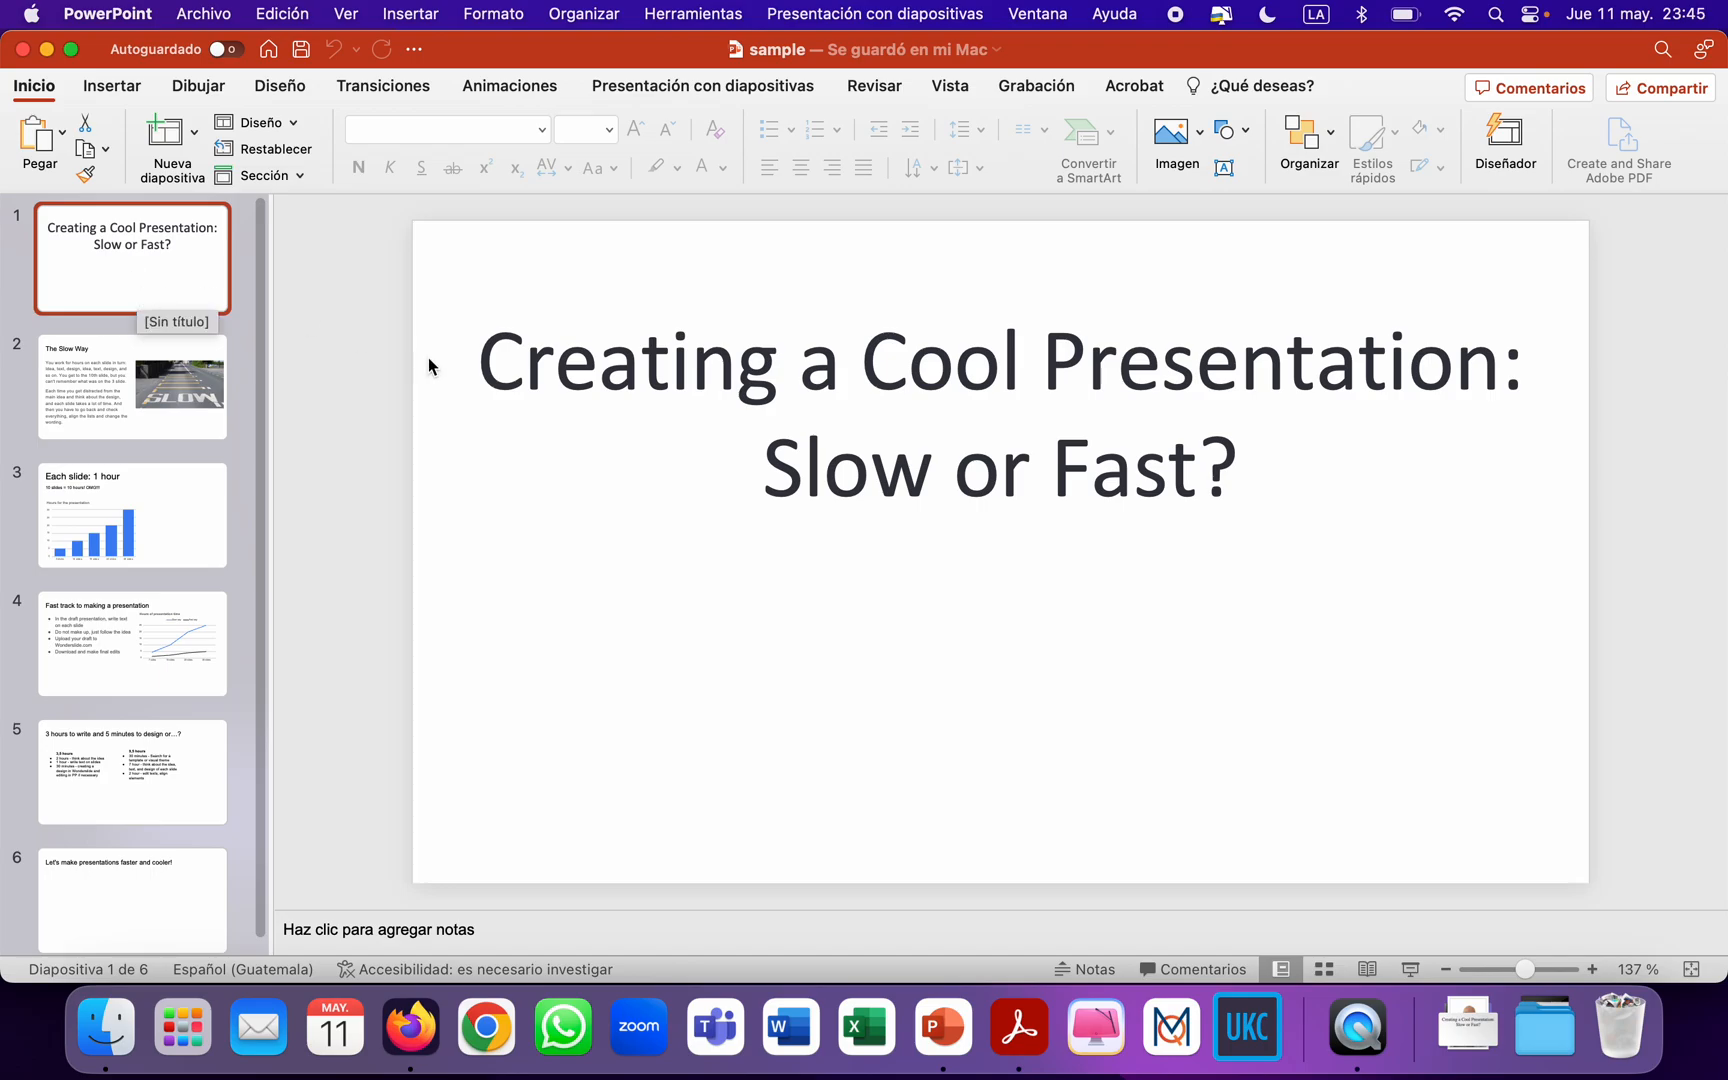
{"action": "left_click", "coordinate": [22, 49]}
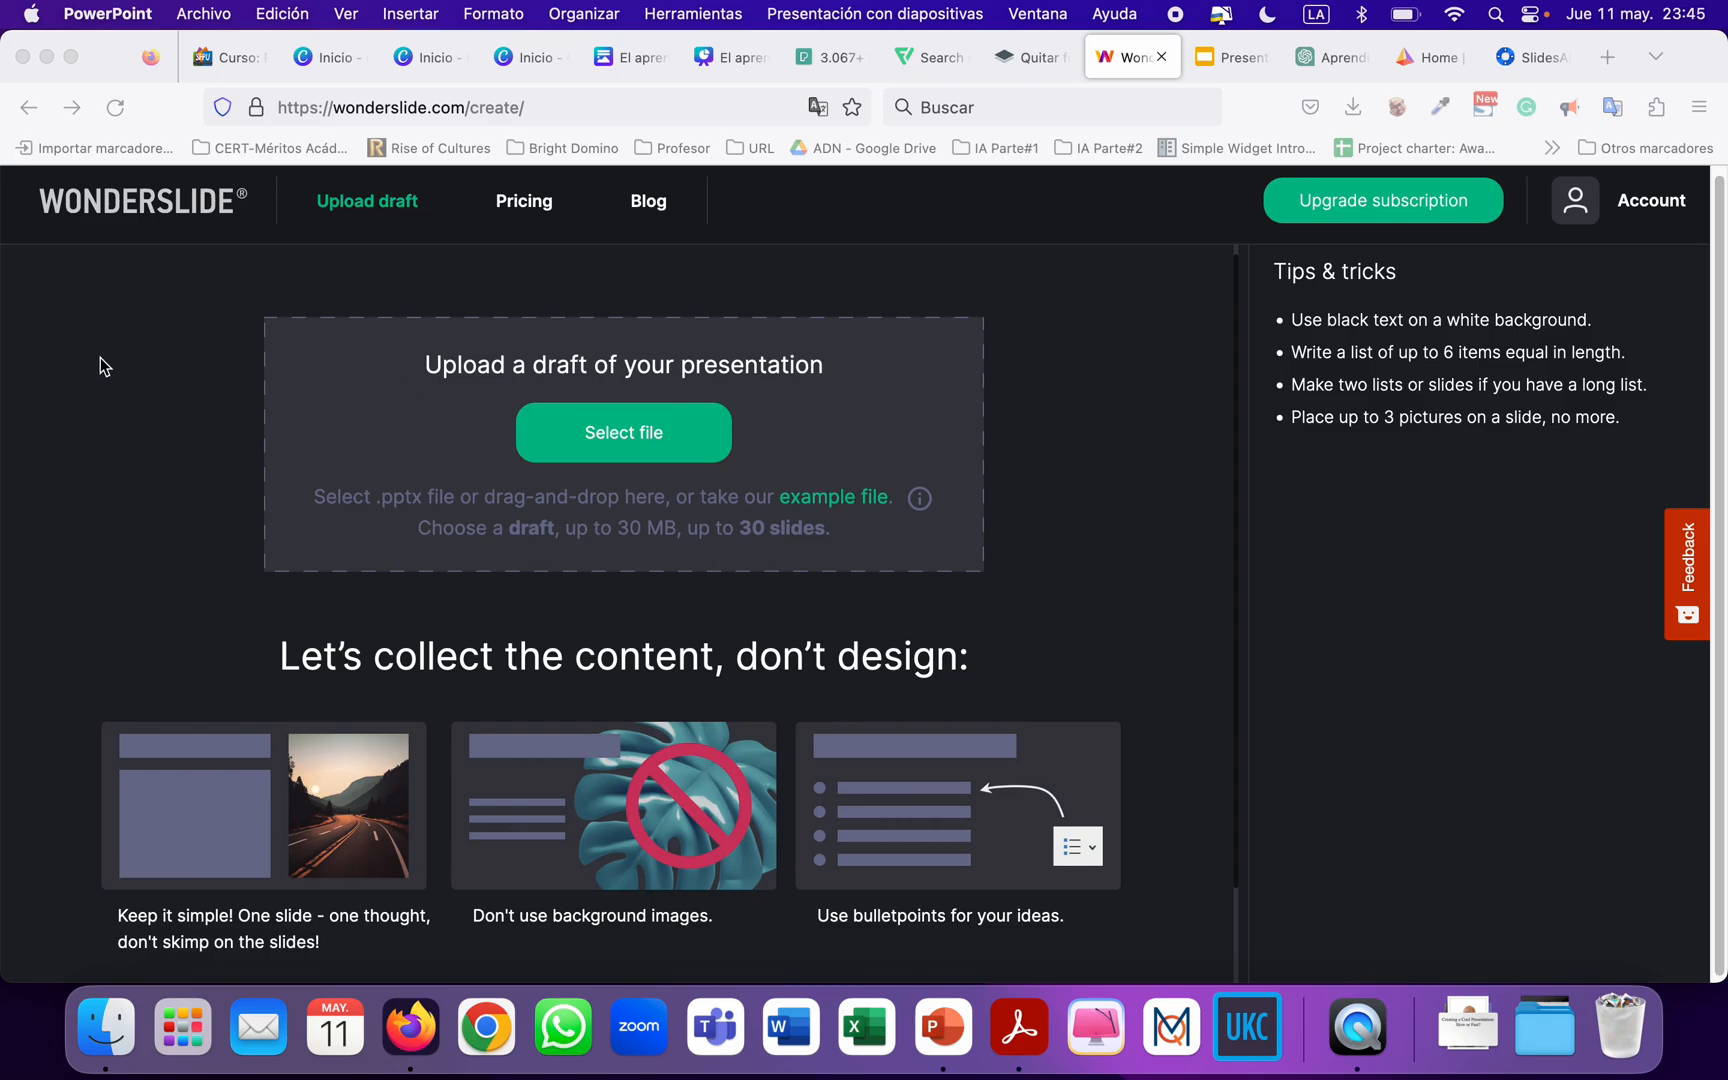
Upload sample.pptx from the Descargas folder to Wonderslide as the presentation draft.
{"action": "scroll", "coordinate": [105, 366], "scroll_direction": "up", "scroll_amount": 1}
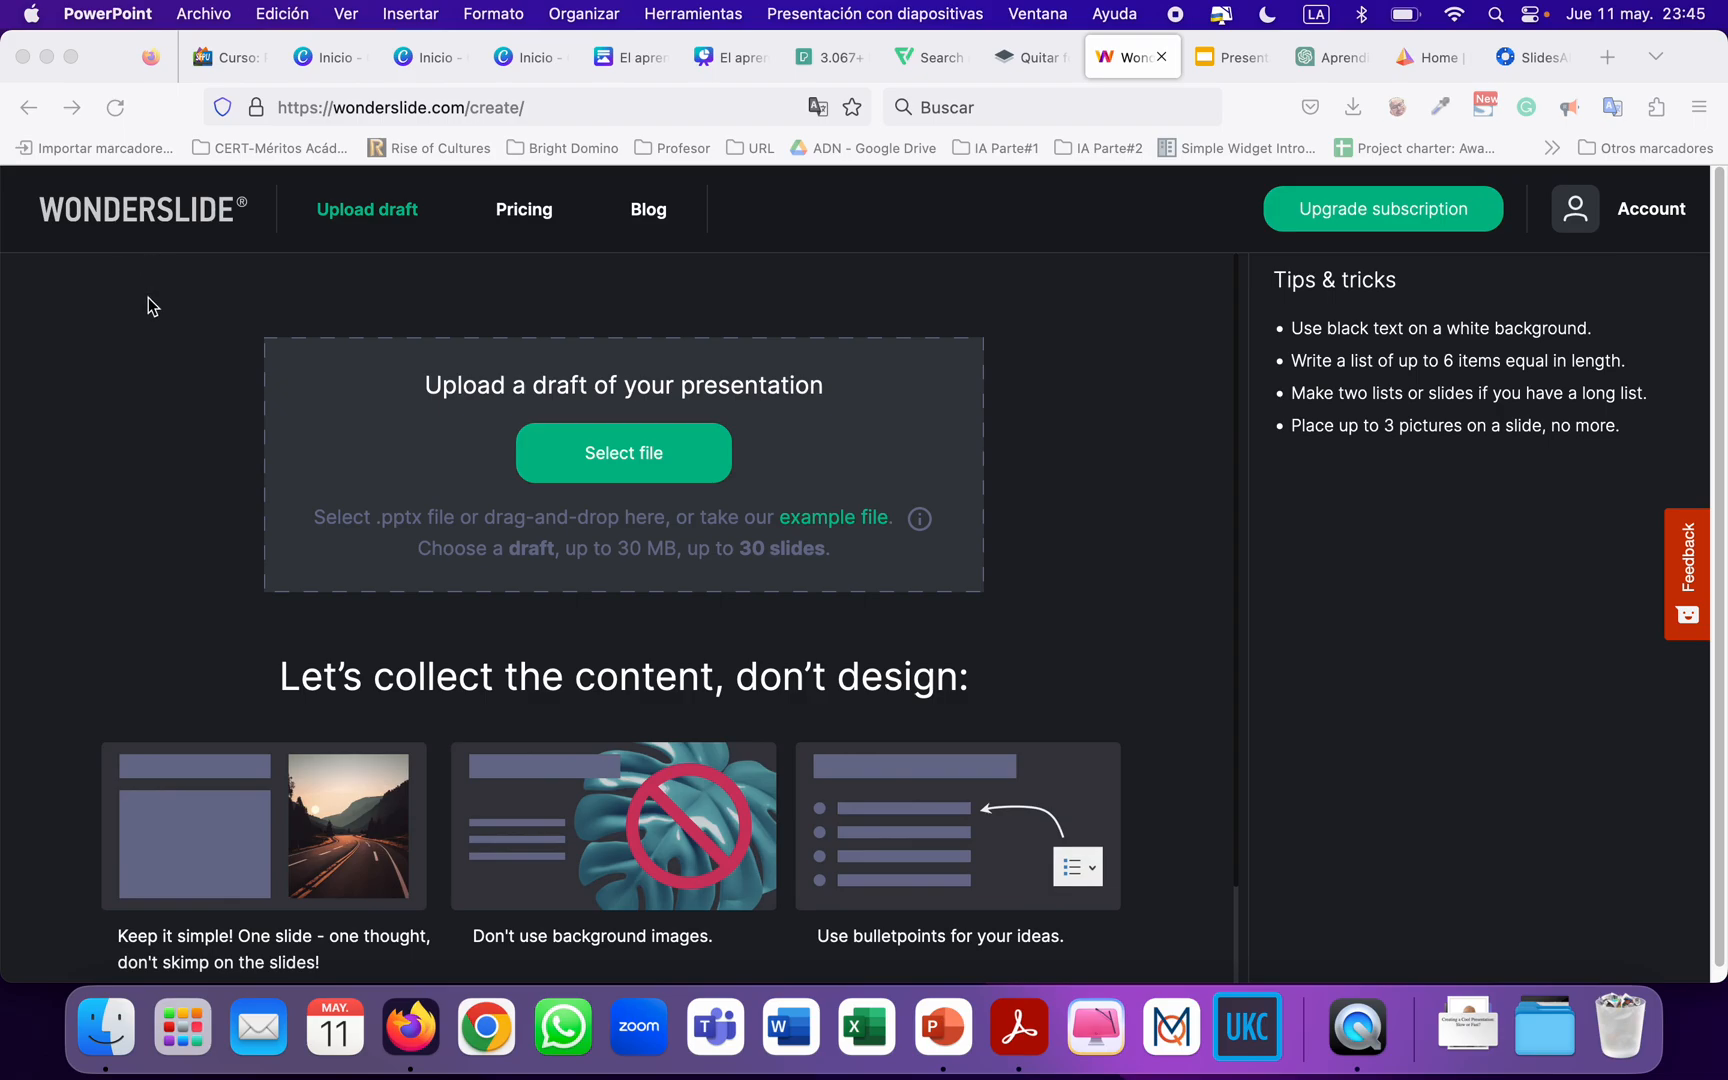
{"action": "left_click", "coordinate": [655, 470]}
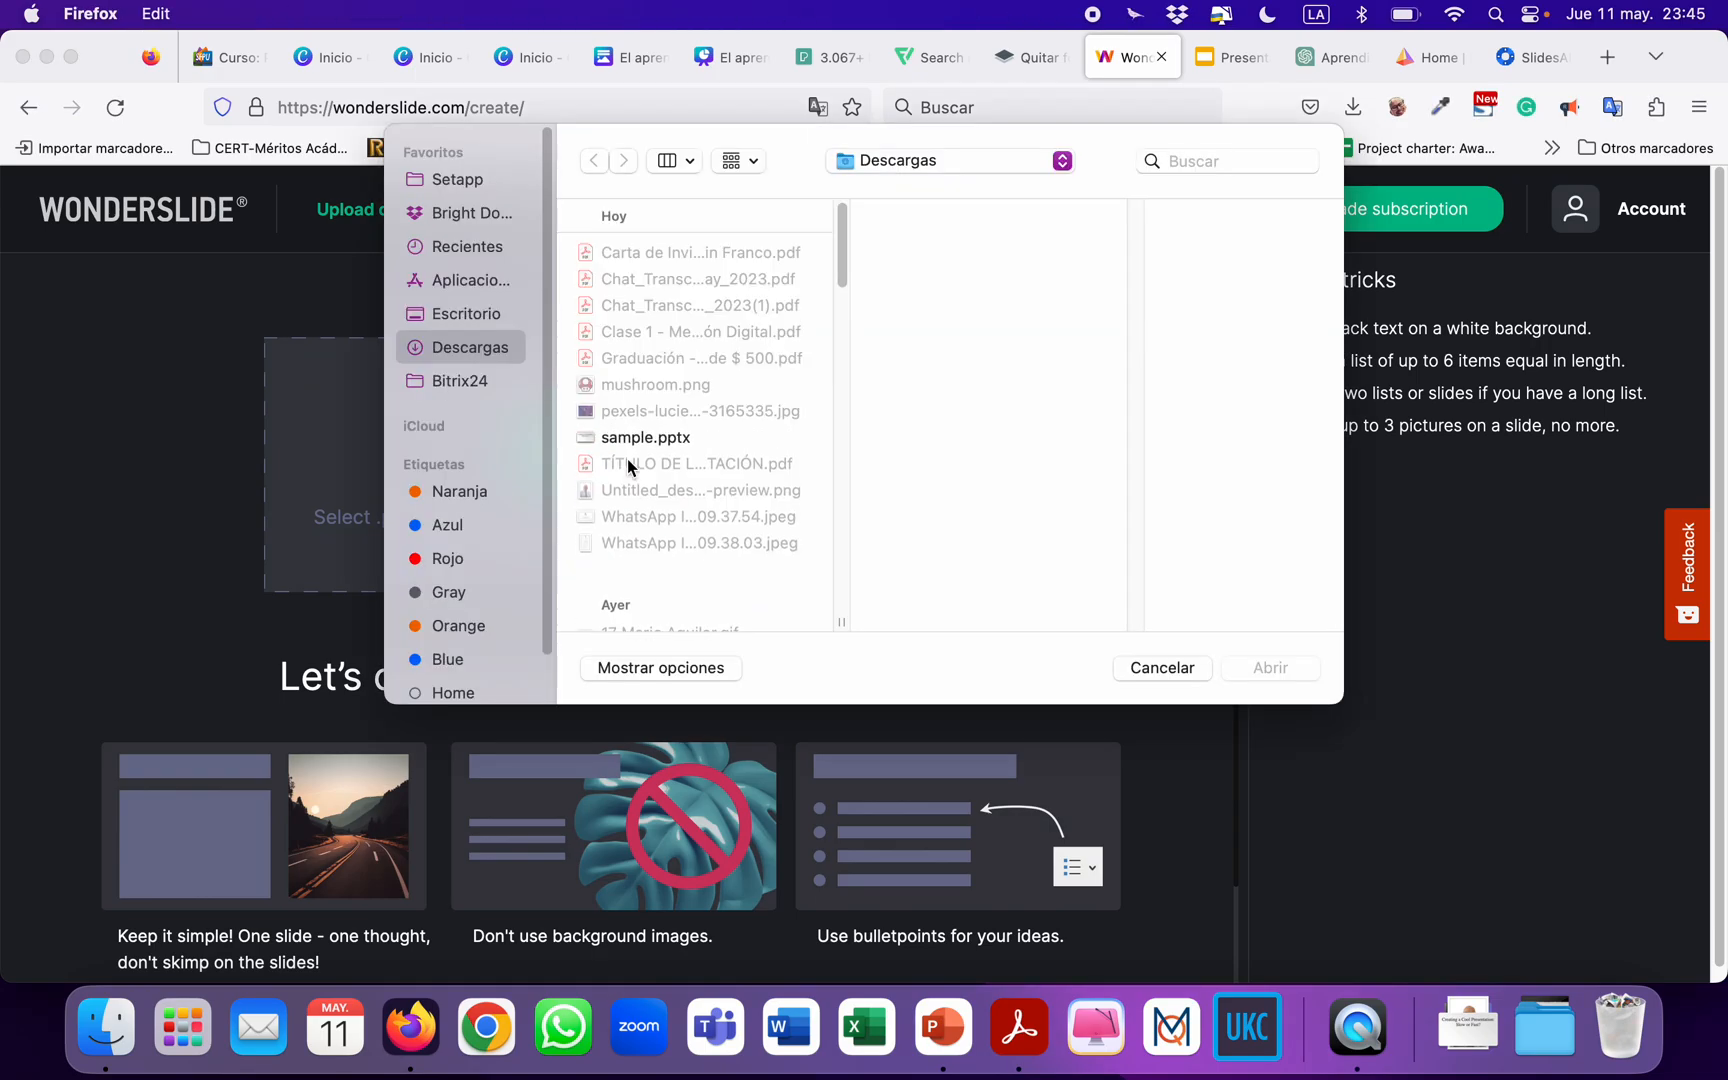
{"action": "left_click", "coordinate": [660, 440]}
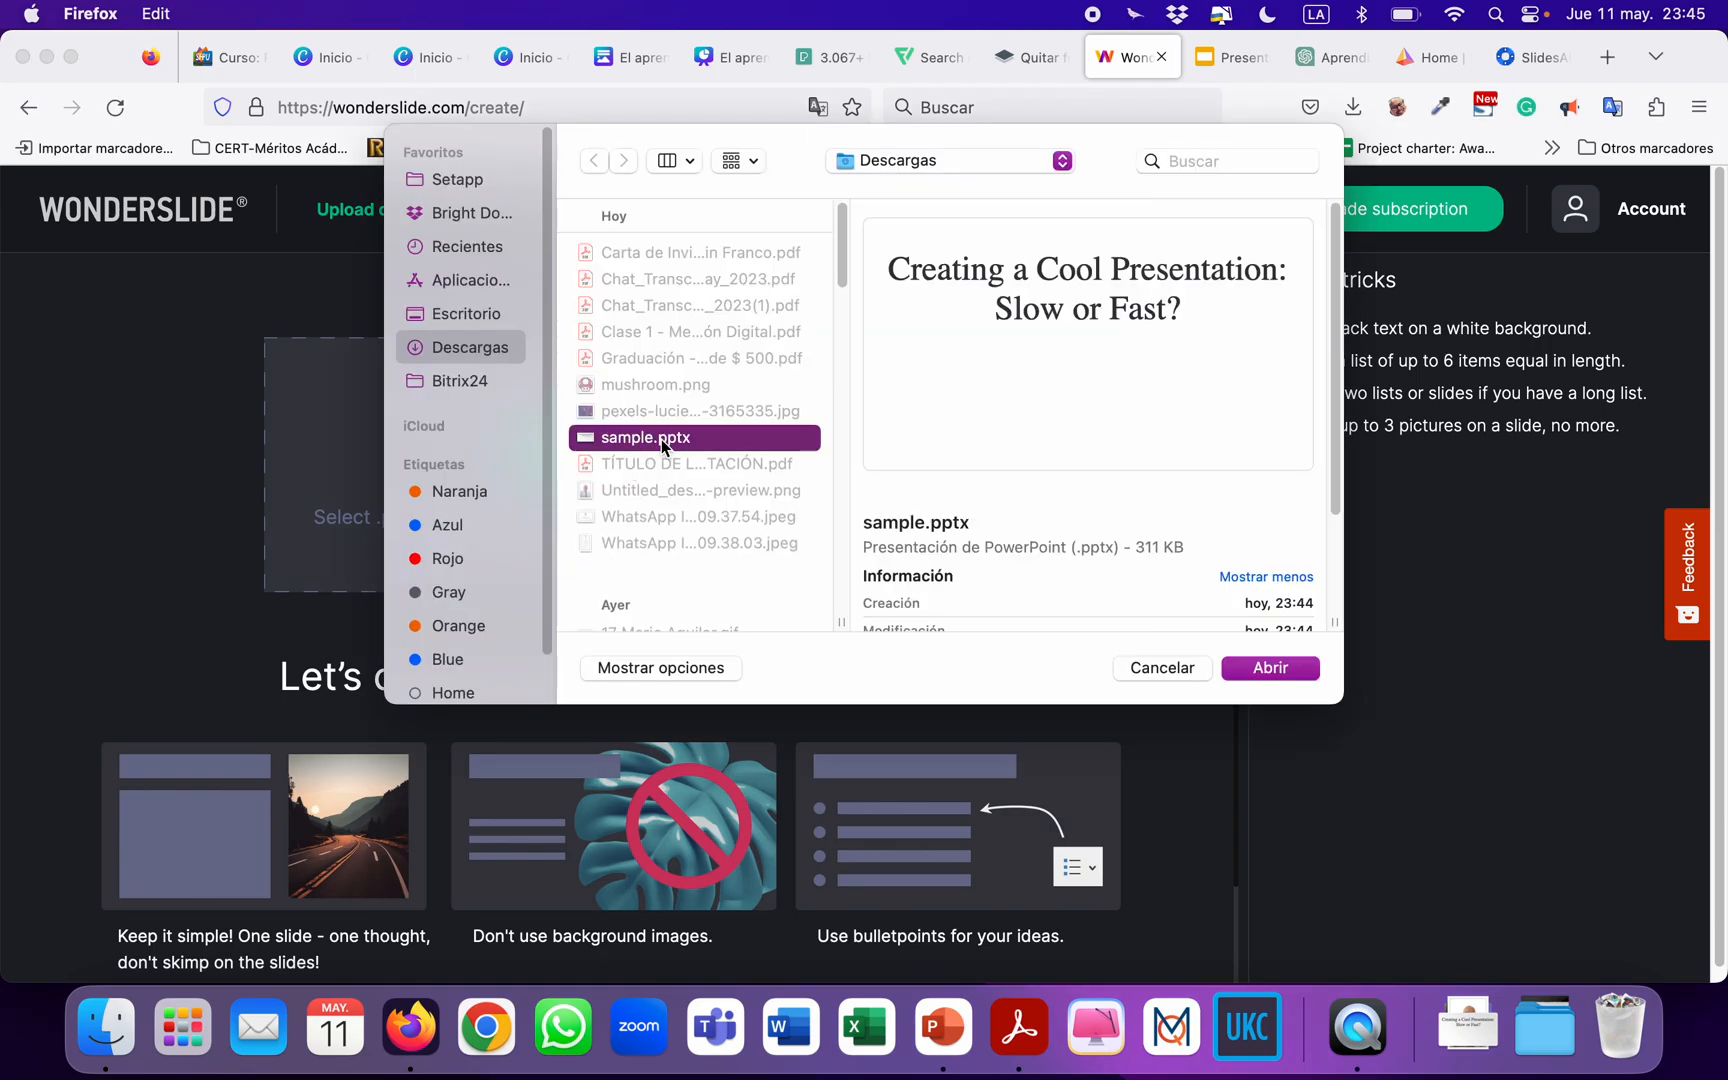
{"action": "mouse_move", "coordinate": [962, 258]}
{"action": "left_click", "coordinate": [1250, 668]}
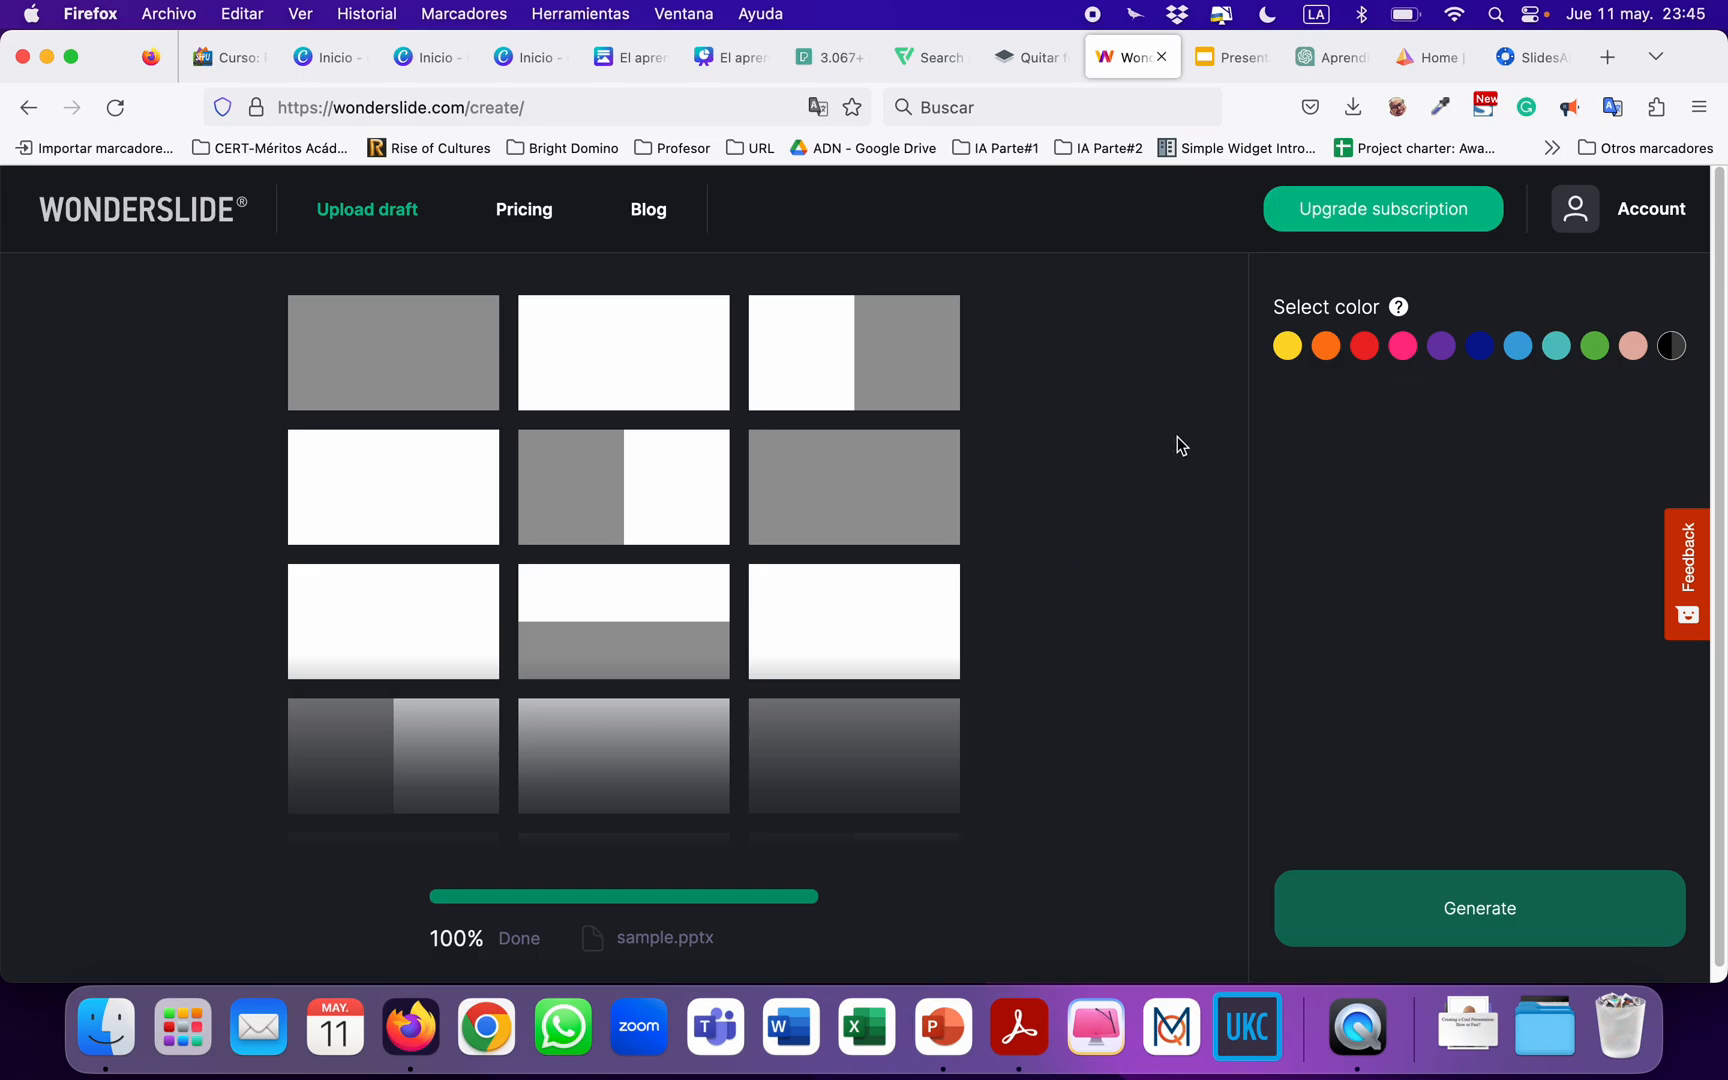
Choose red as the design colour and the square as the stylistic shape for the Wonderslide presentation.
{"action": "left_click", "coordinate": [1372, 350]}
{"action": "left_click", "coordinate": [1374, 355]}
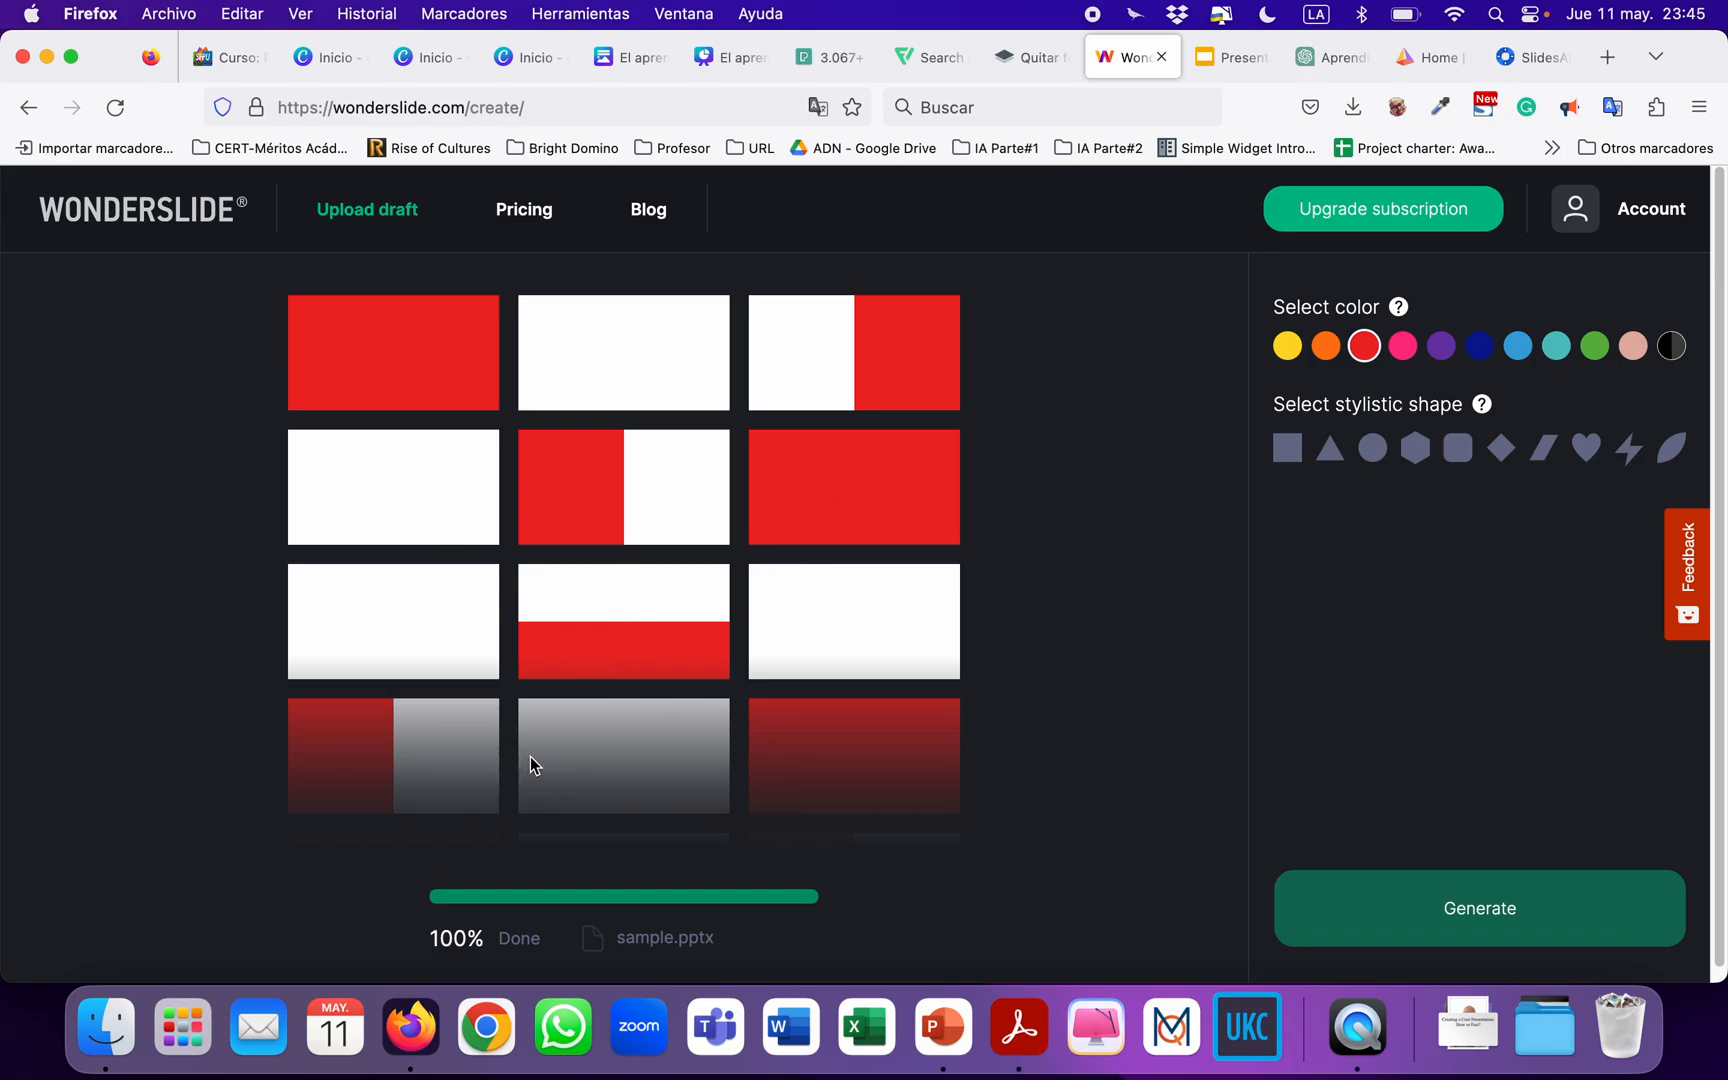
{"action": "scroll", "coordinate": [652, 701], "scroll_direction": "down", "scroll_amount": 2}
{"action": "scroll", "coordinate": [652, 701], "scroll_direction": "up", "scroll_amount": 2}
{"action": "left_click", "coordinate": [1290, 452]}
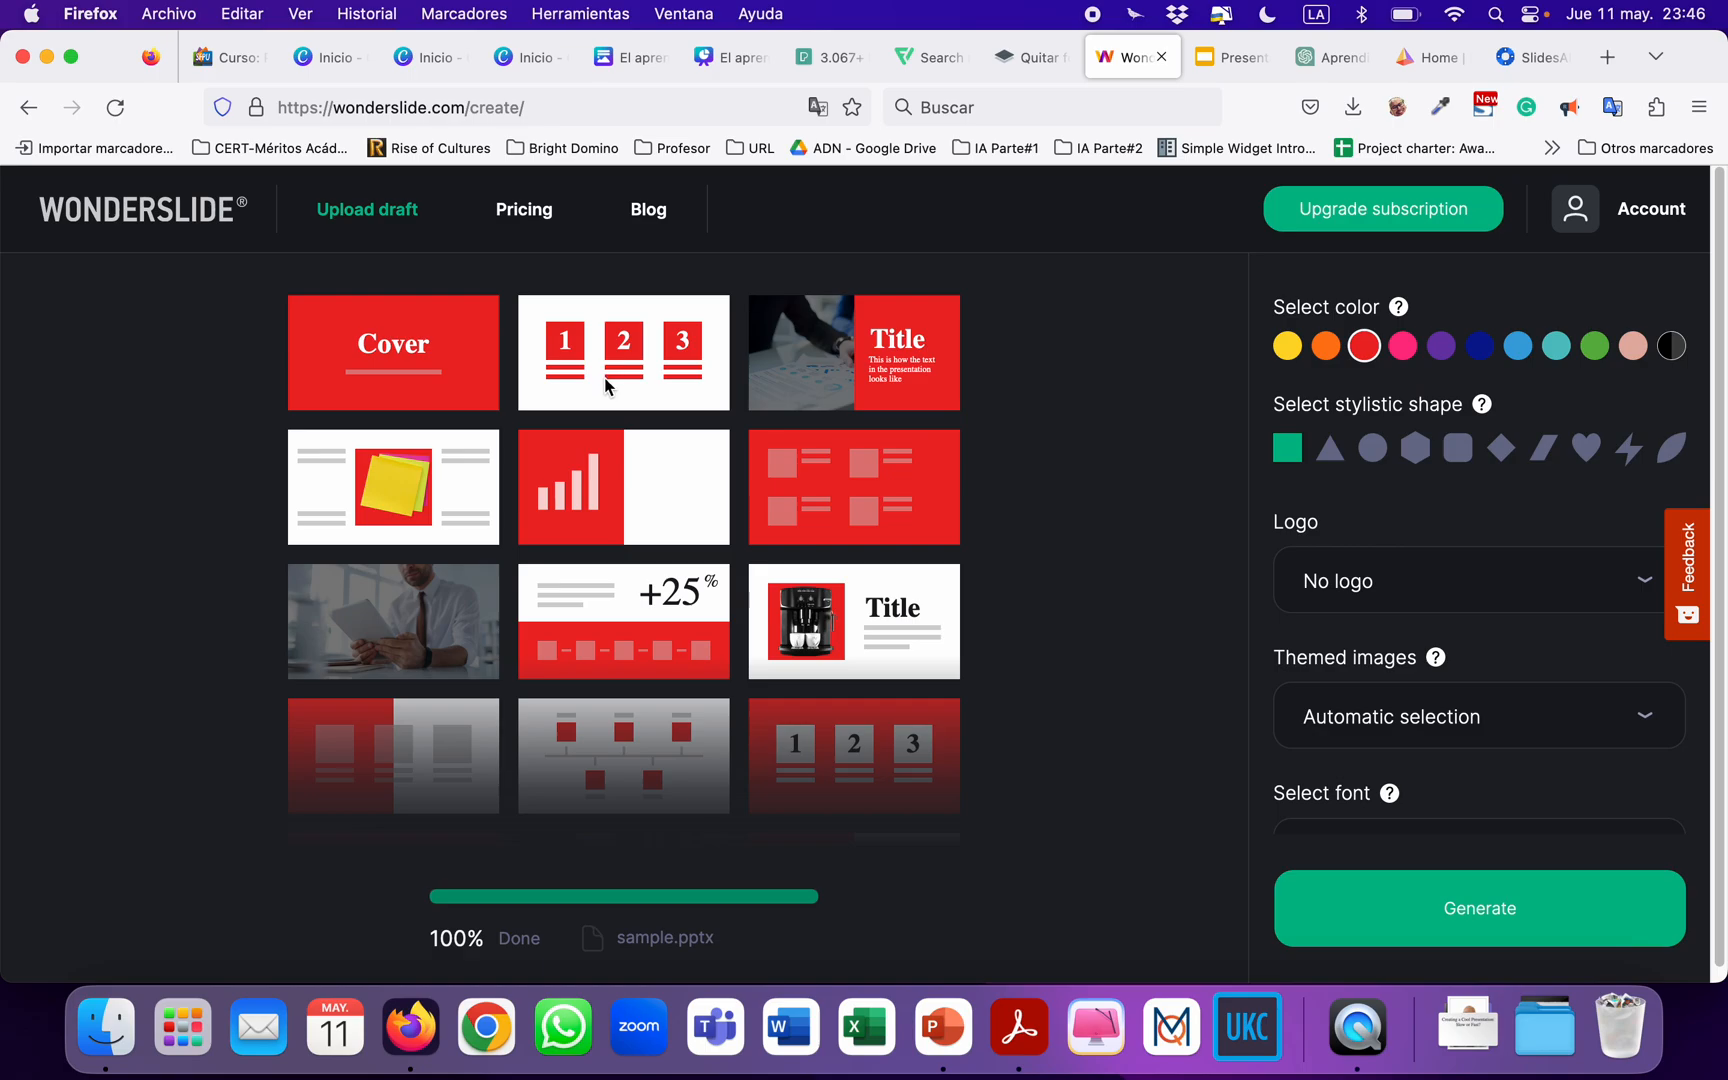
Try the triangle and circle as the stylistic shape, return to the square, and check the logo options.
{"action": "left_click", "coordinate": [1334, 452]}
{"action": "left_click", "coordinate": [1370, 460]}
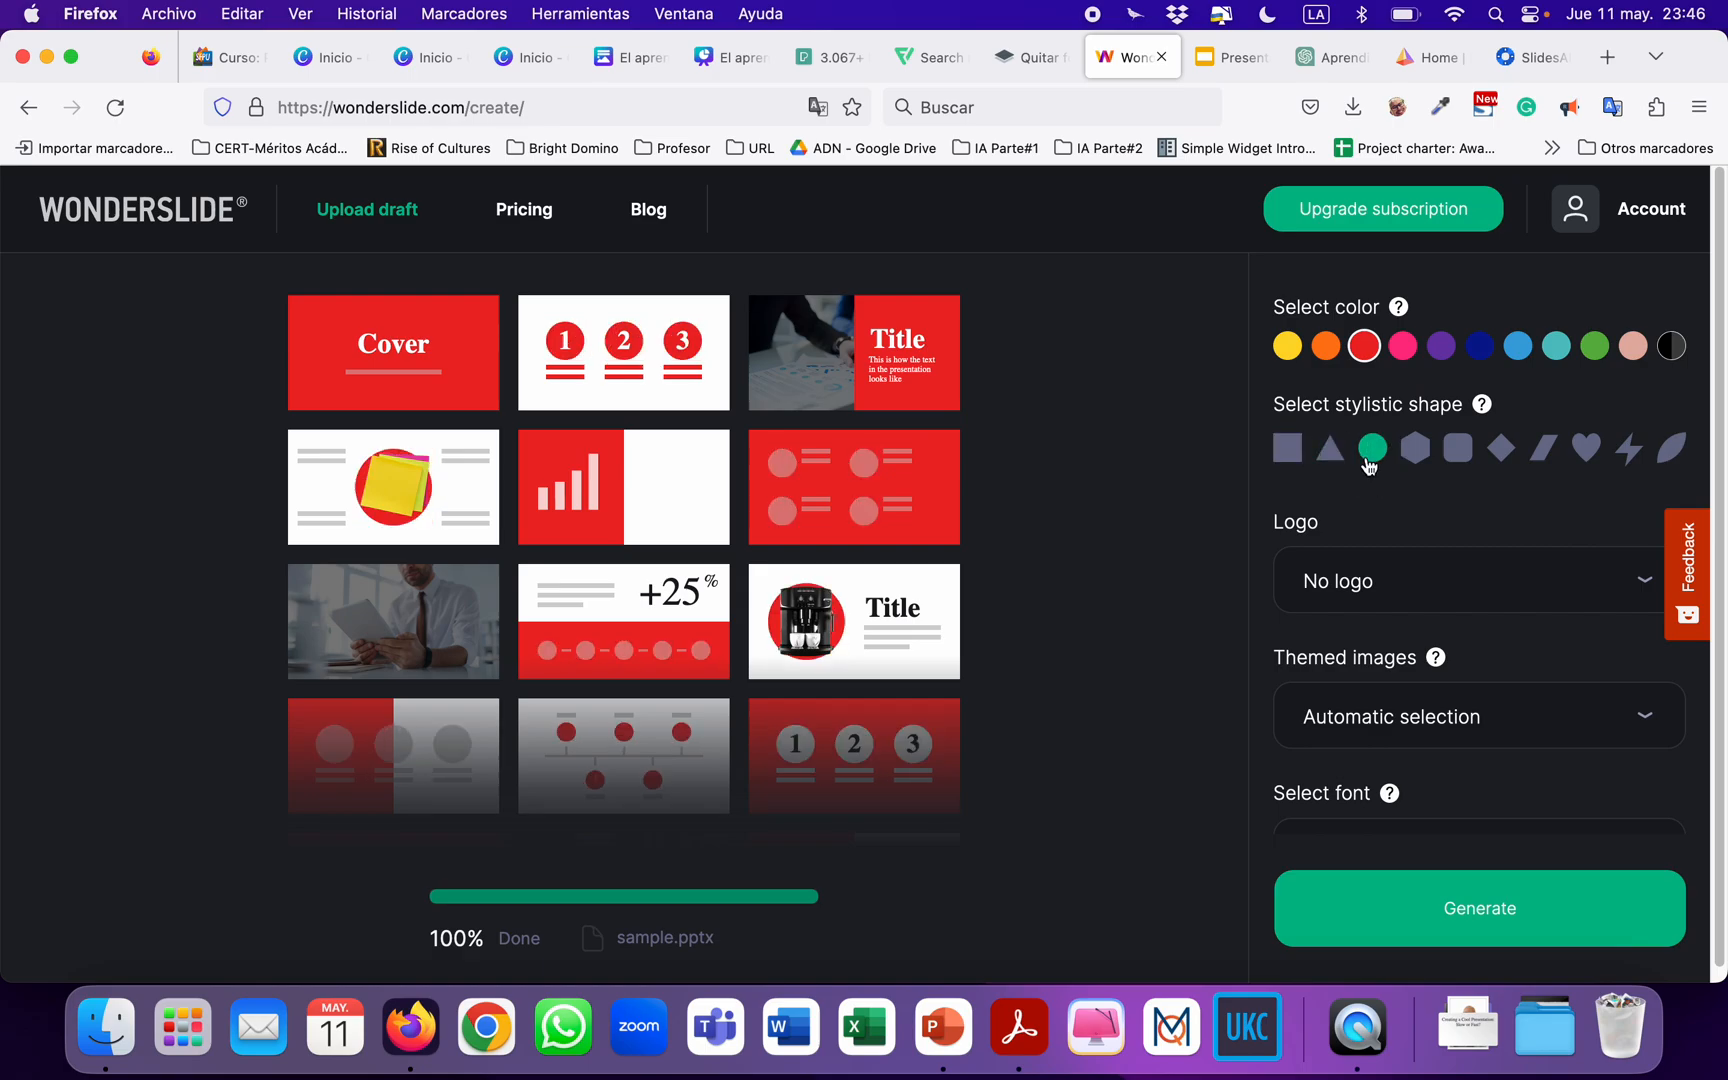
{"action": "left_click", "coordinate": [1287, 460]}
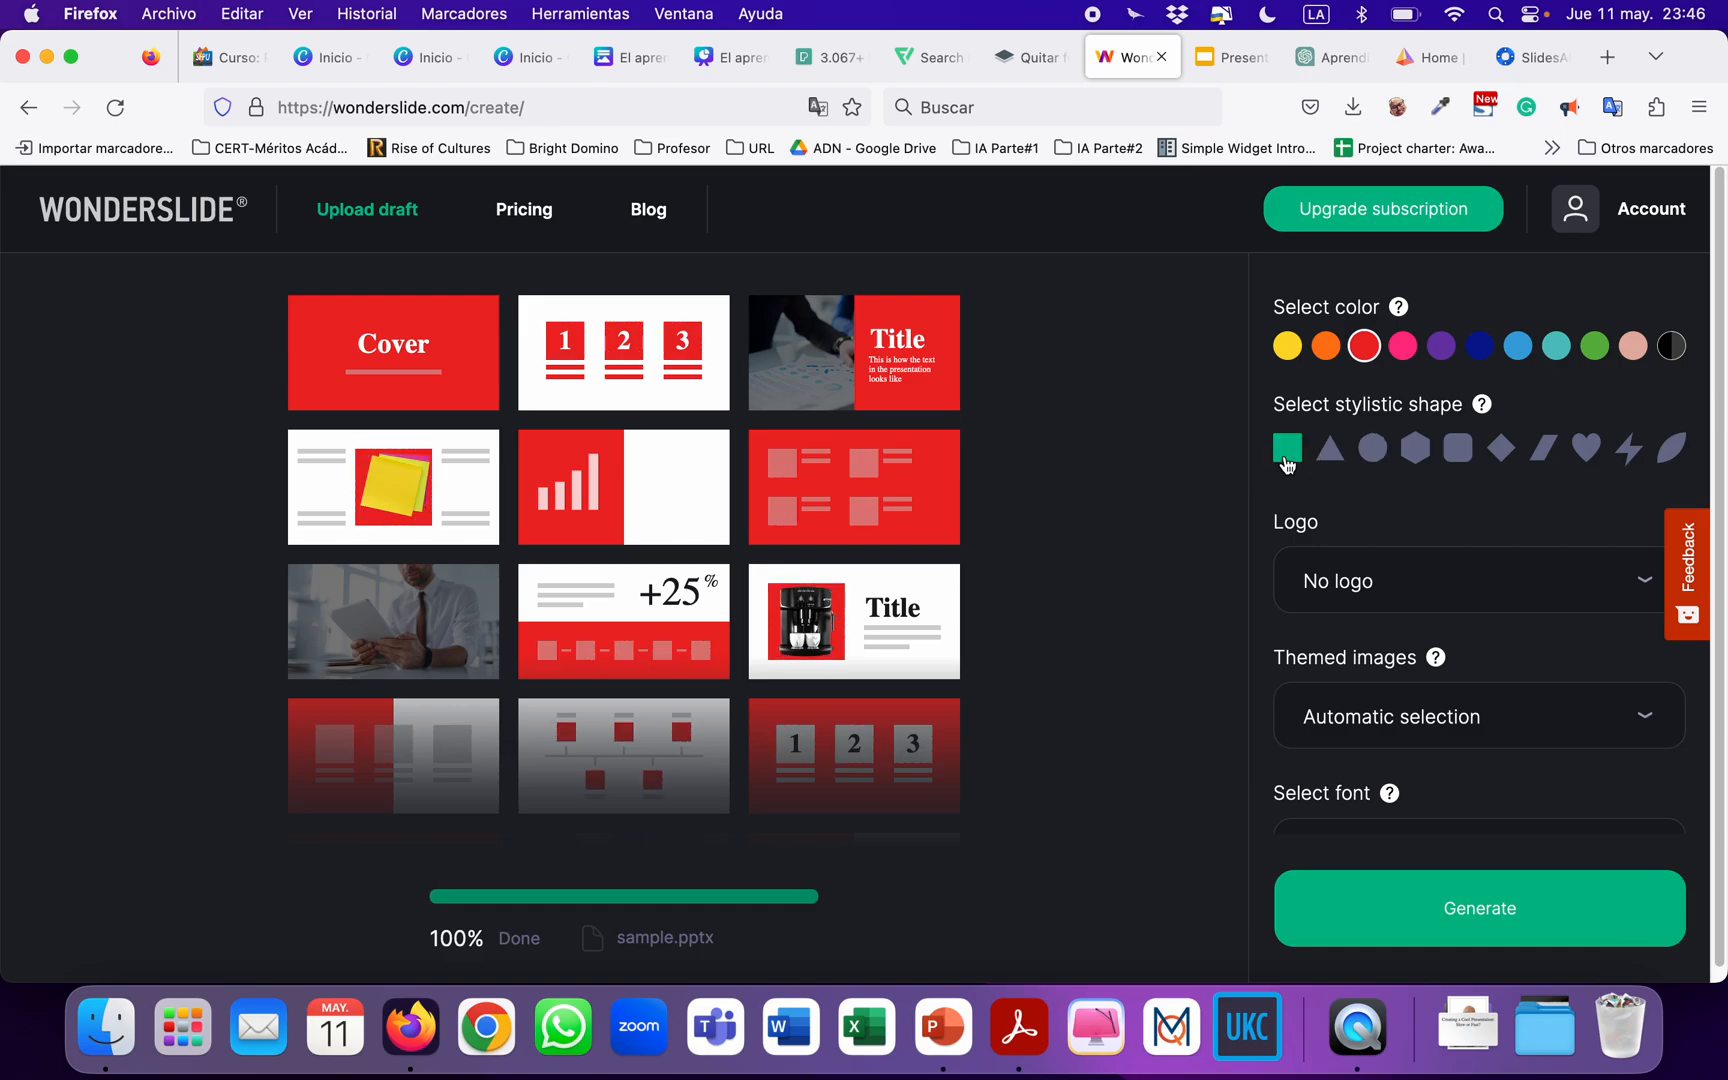
{"action": "left_click", "coordinate": [1403, 597]}
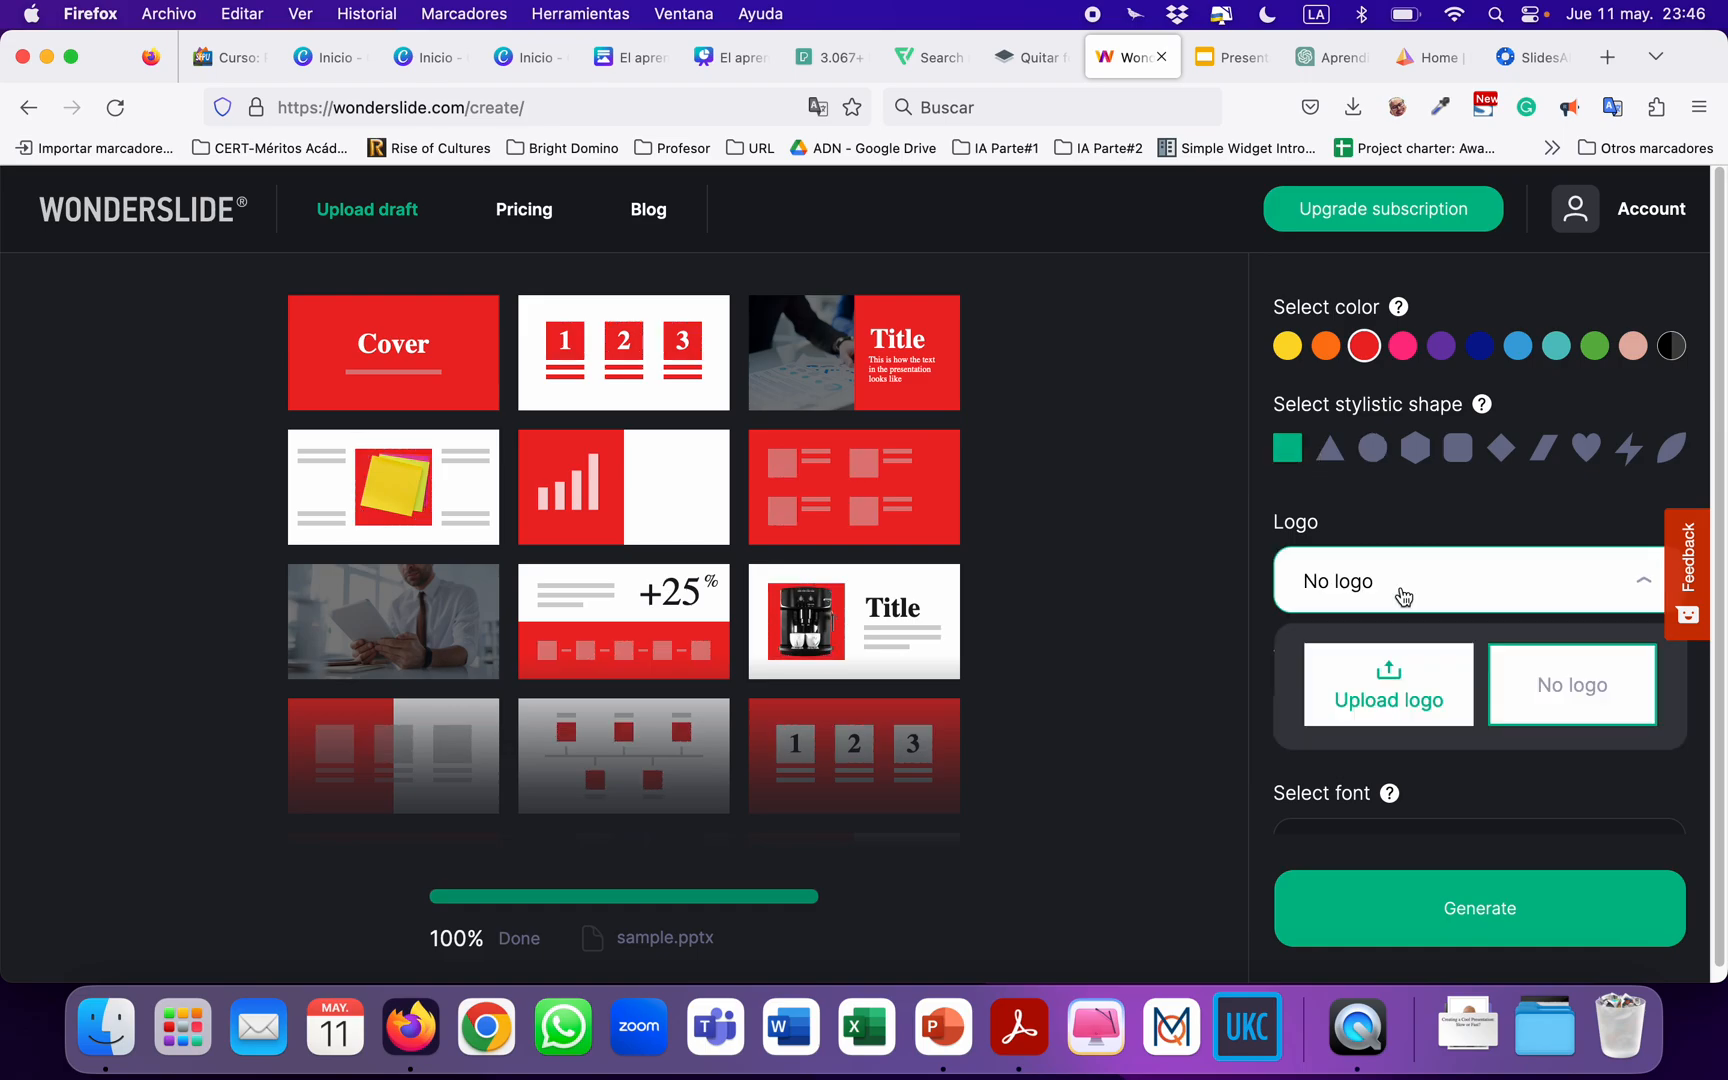
{"action": "left_click", "coordinate": [1403, 592]}
Set the presentation font to Oswald.
{"action": "scroll", "coordinate": [1405, 565], "scroll_direction": "down", "scroll_amount": 2}
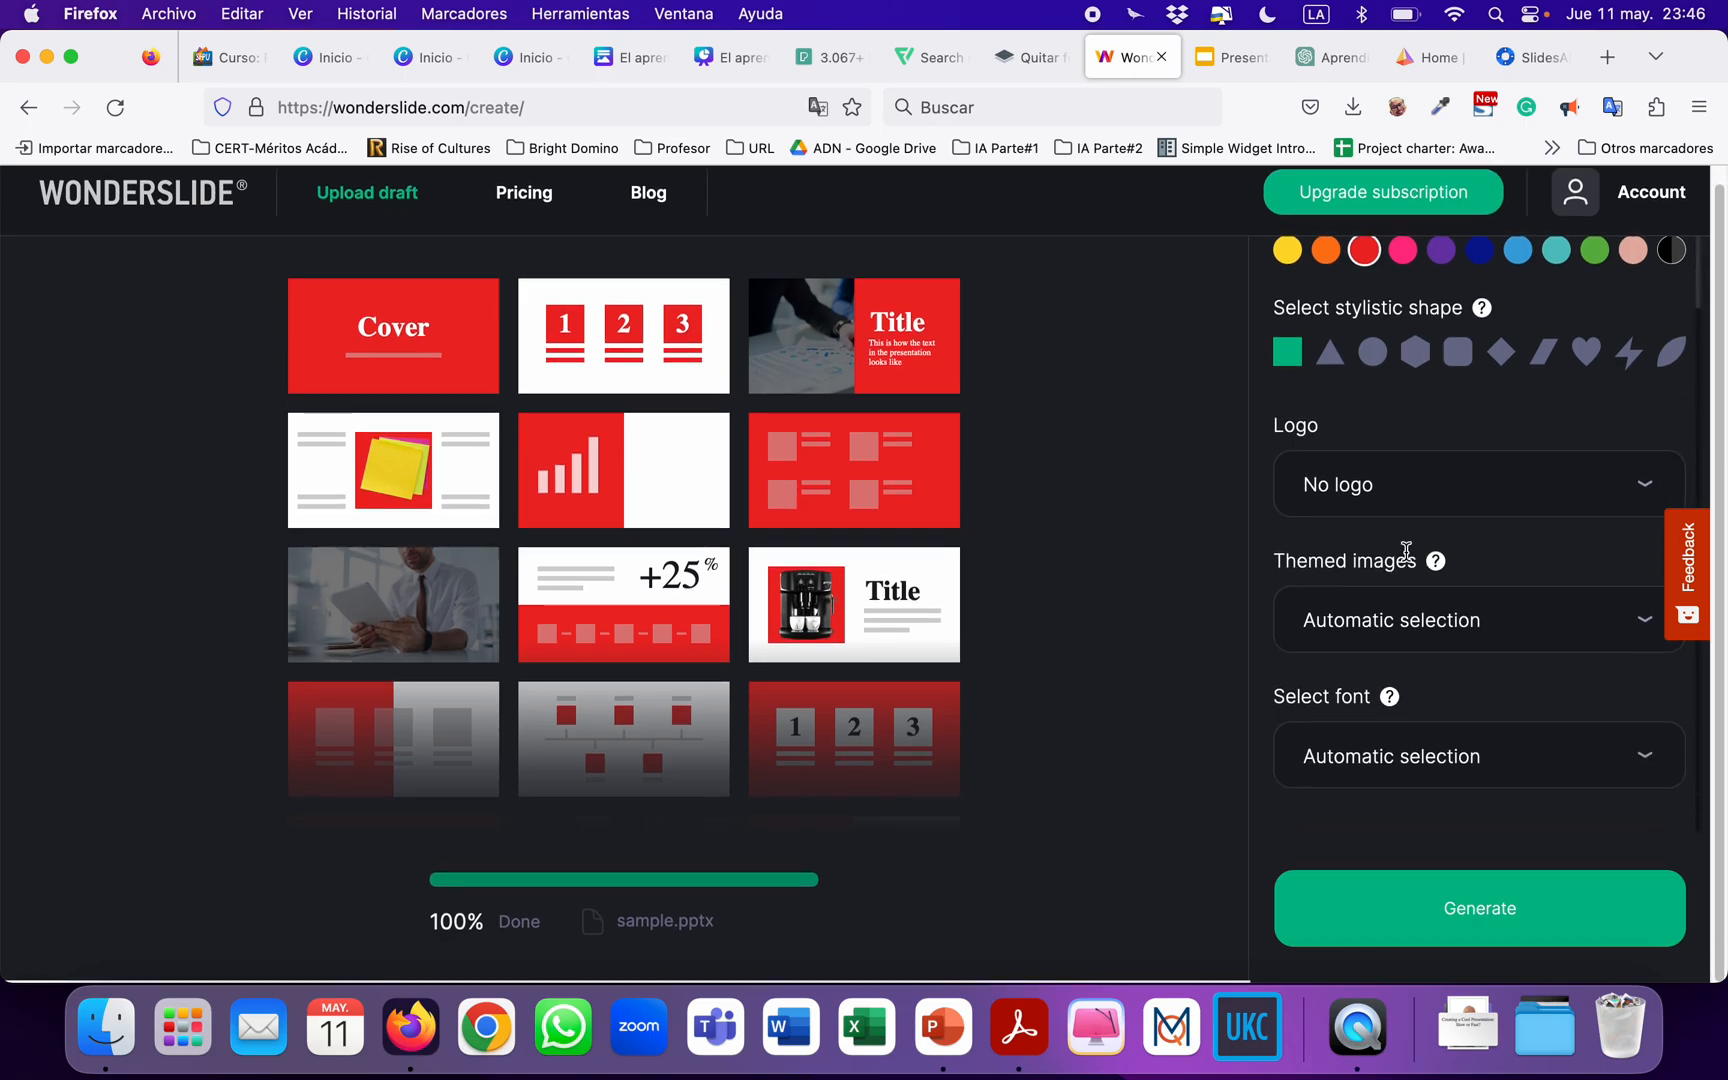
{"action": "left_click", "coordinate": [1470, 780]}
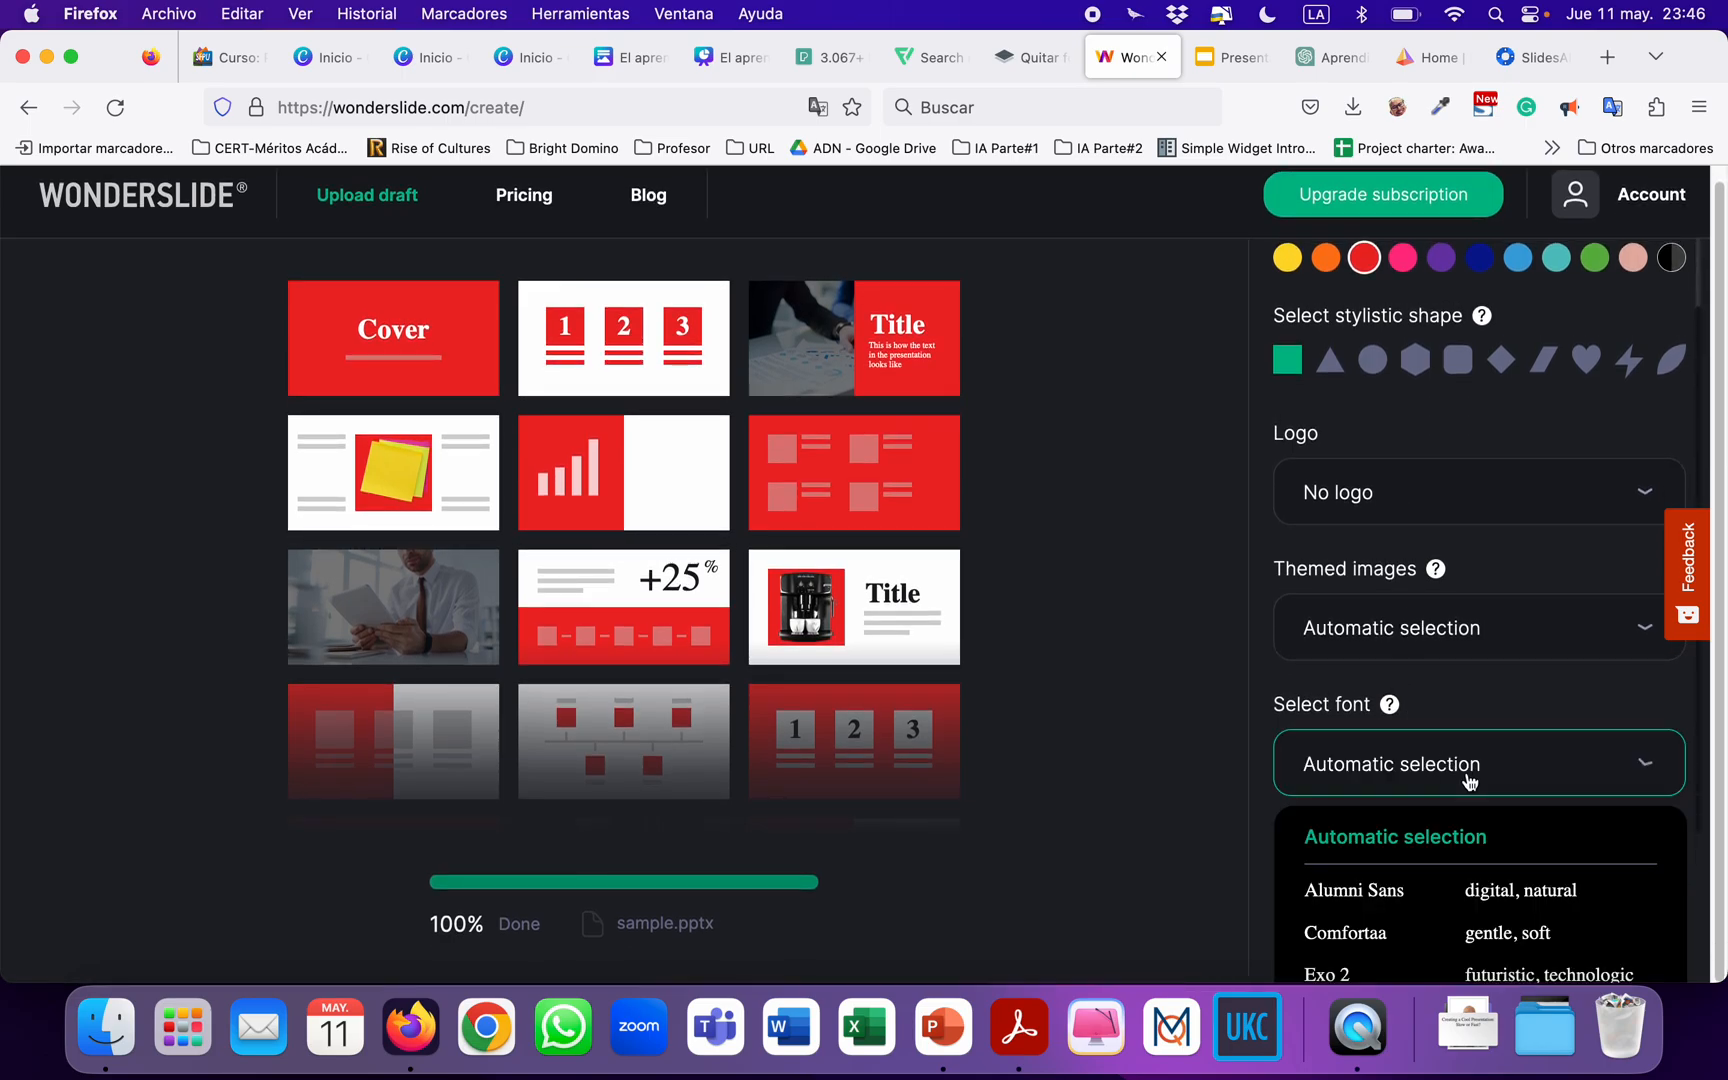
{"action": "scroll", "coordinate": [1497, 778], "scroll_direction": "down", "scroll_amount": 5}
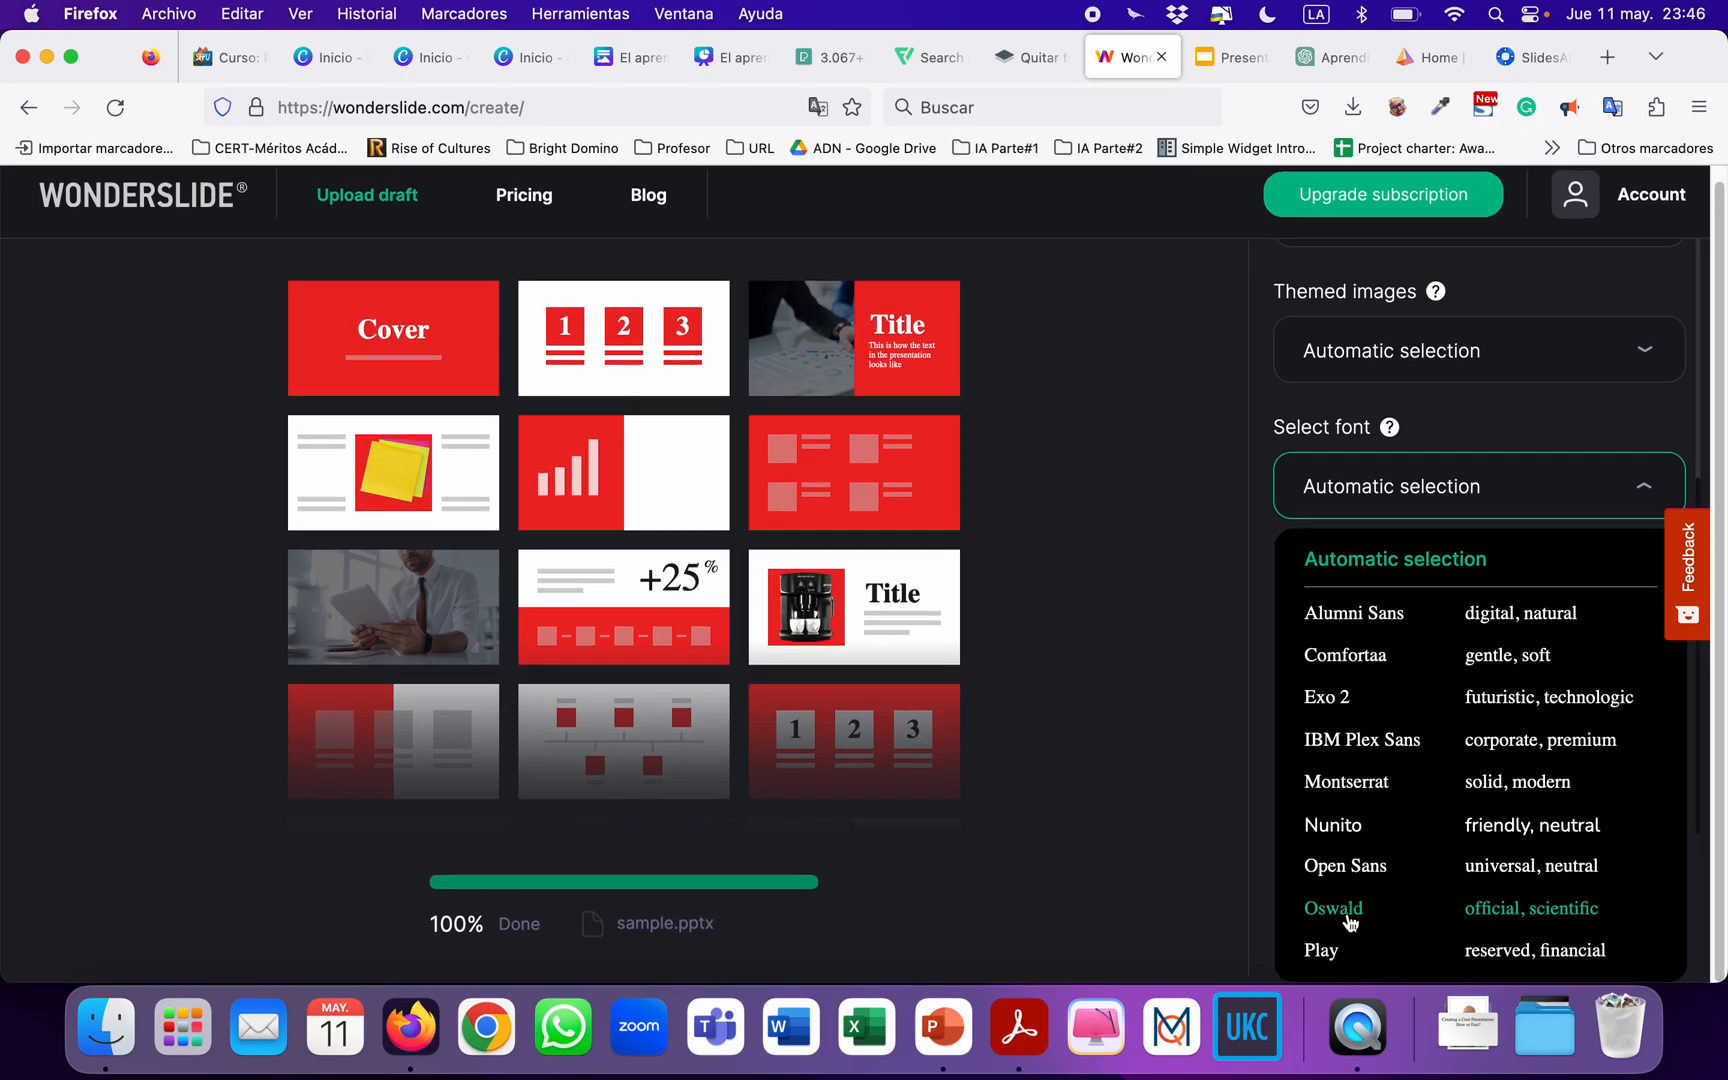
{"action": "left_click", "coordinate": [1345, 914]}
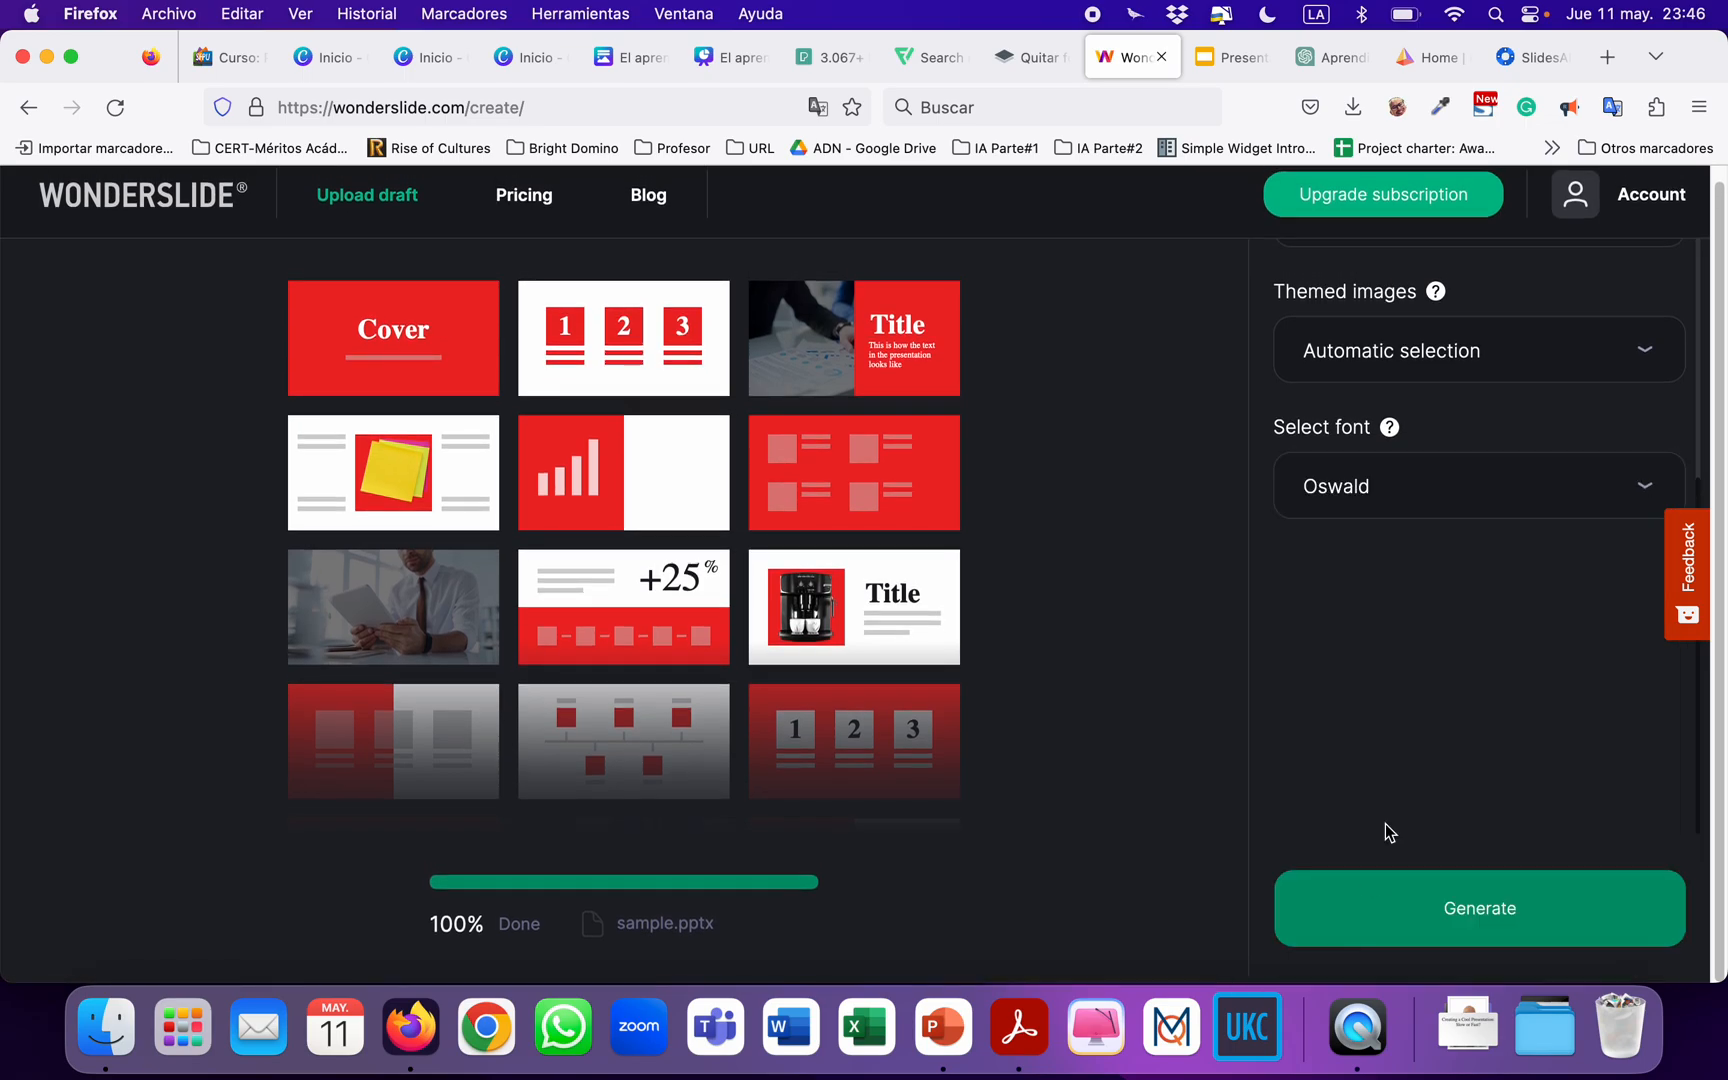
Set the themed images to Trainings and Education.
{"action": "scroll", "coordinate": [1402, 645], "scroll_direction": "up", "scroll_amount": 3}
{"action": "left_click", "coordinate": [1375, 538]}
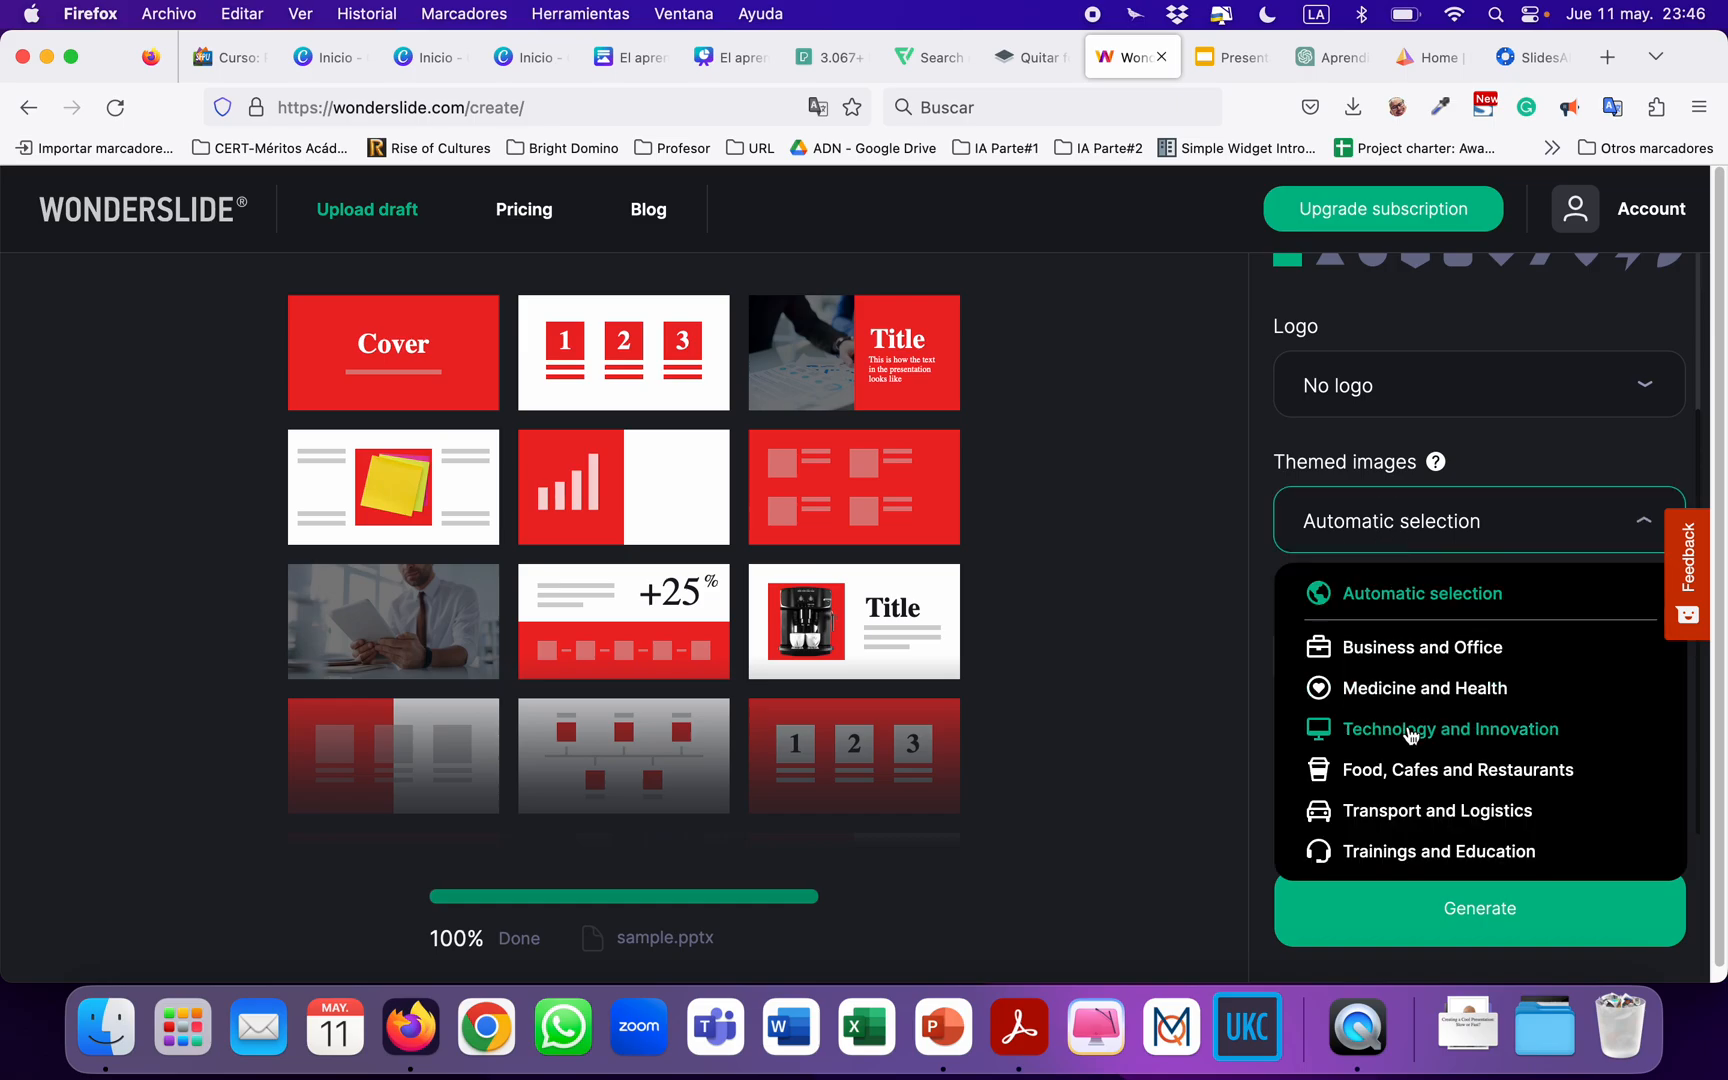
{"action": "scroll", "coordinate": [1410, 735], "scroll_direction": "down", "scroll_amount": 2}
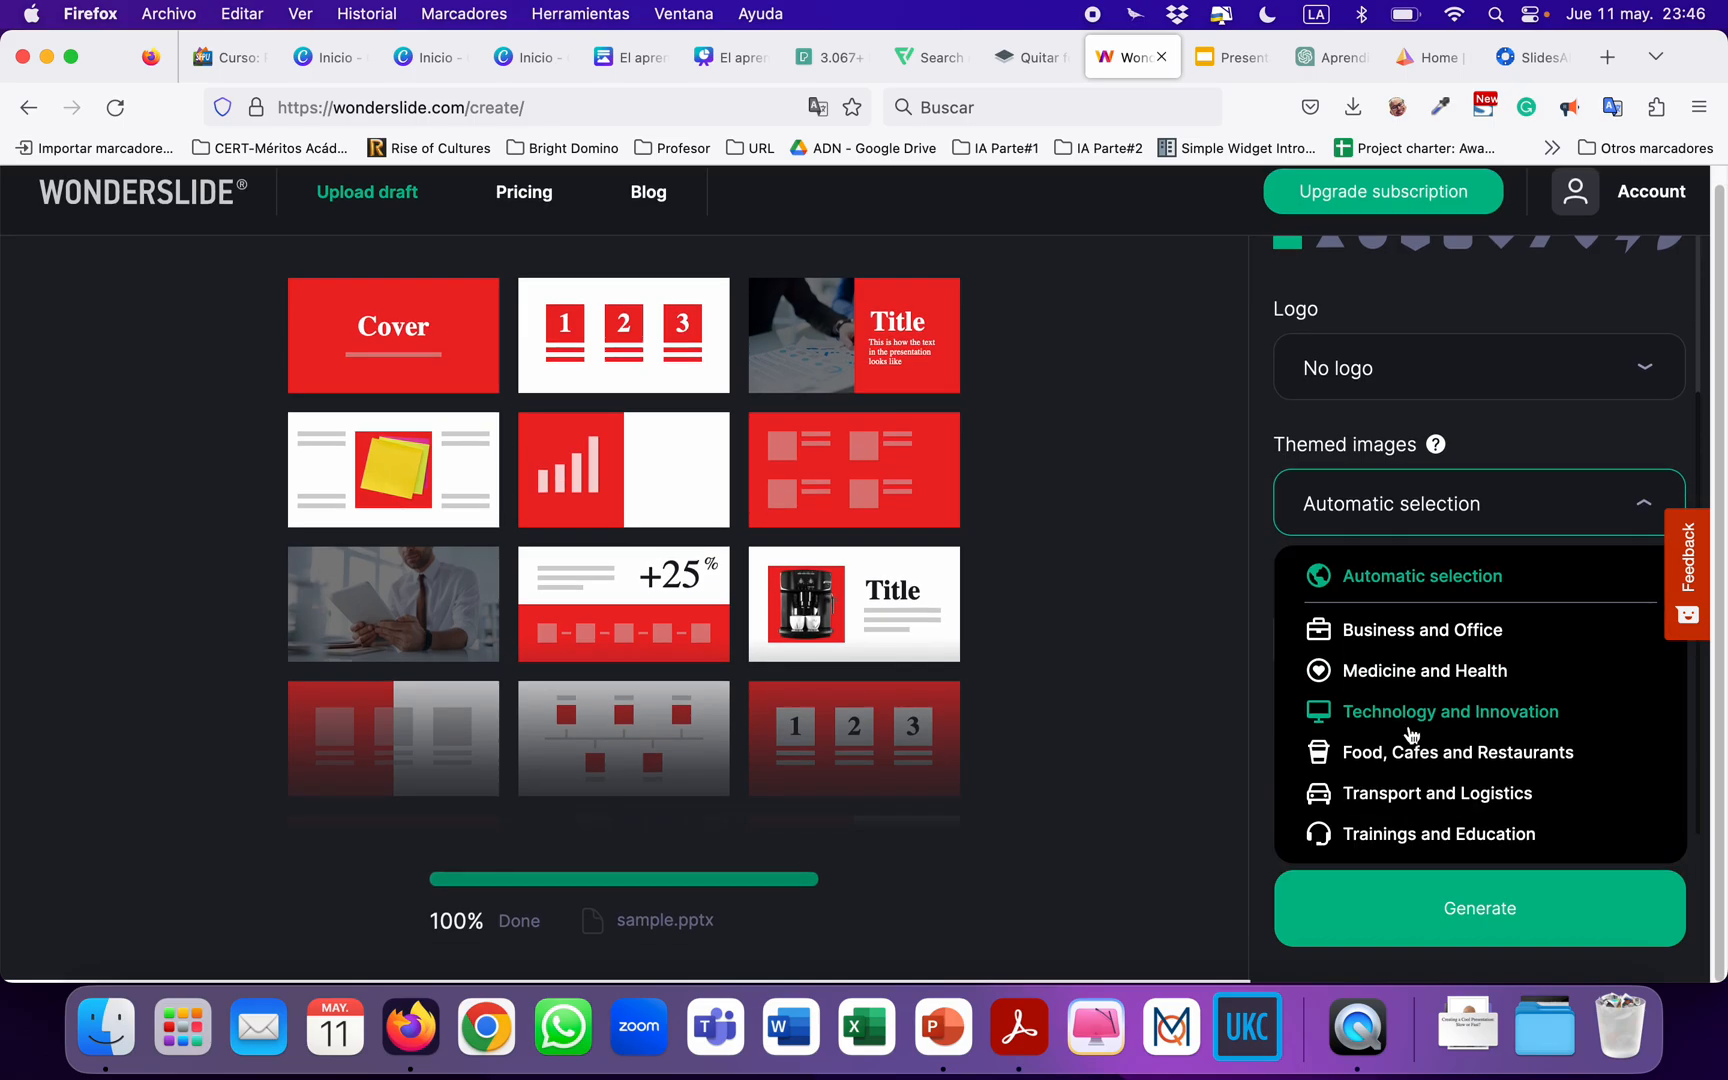
{"action": "left_click", "coordinate": [1405, 840]}
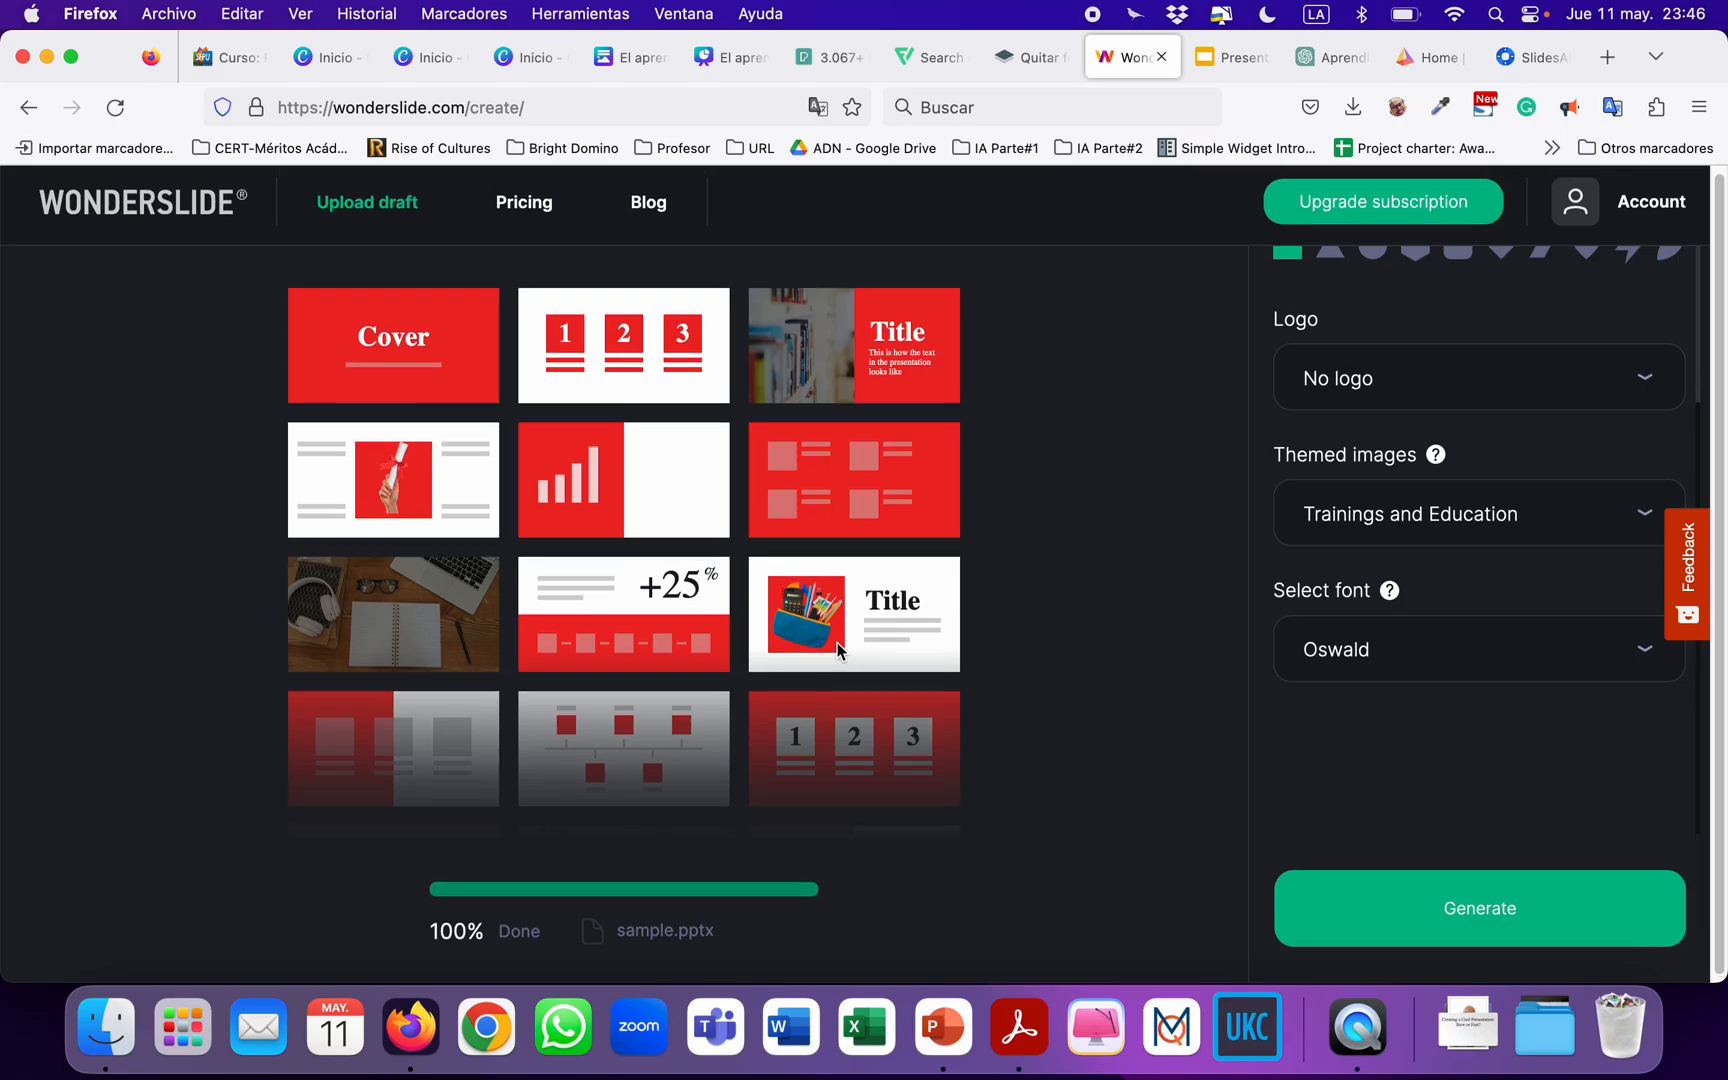
Review the chosen design settings and generate the presentation.
{"action": "scroll", "coordinate": [1427, 714], "scroll_direction": "up", "scroll_amount": 5}
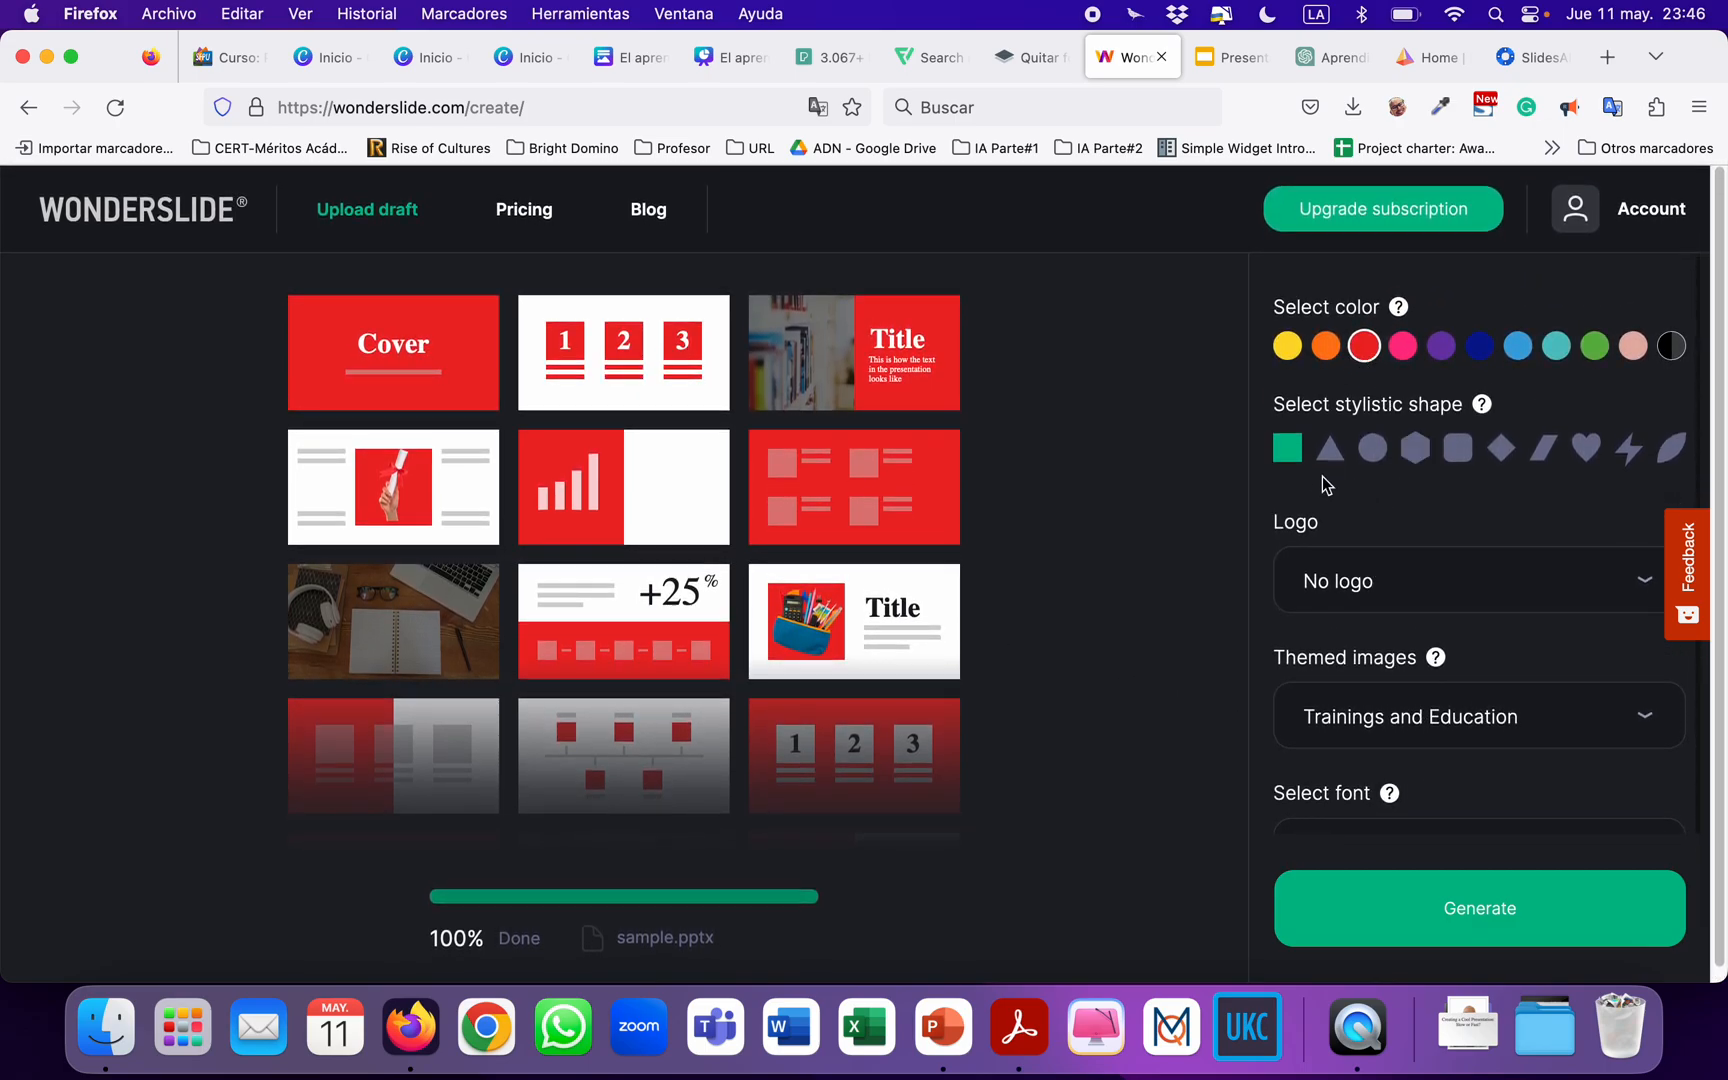
{"action": "scroll", "coordinate": [1408, 690], "scroll_direction": "down", "scroll_amount": 3}
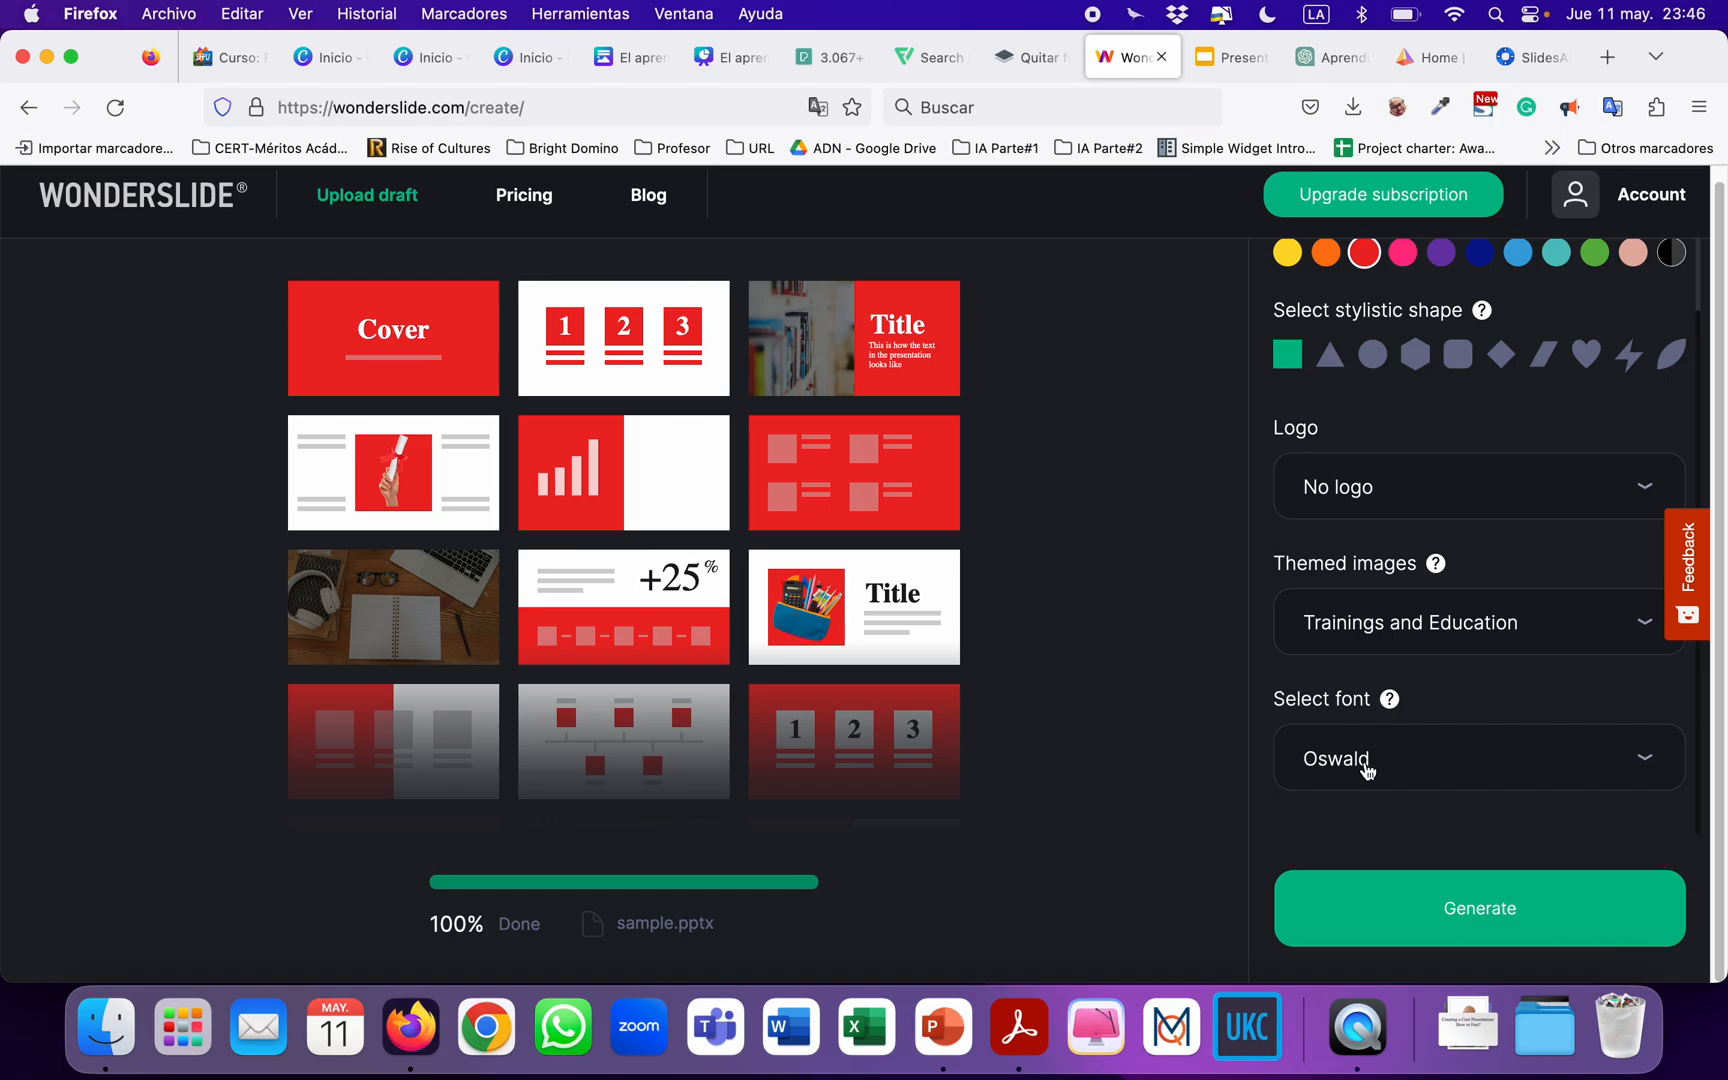
{"action": "left_click", "coordinate": [1478, 930]}
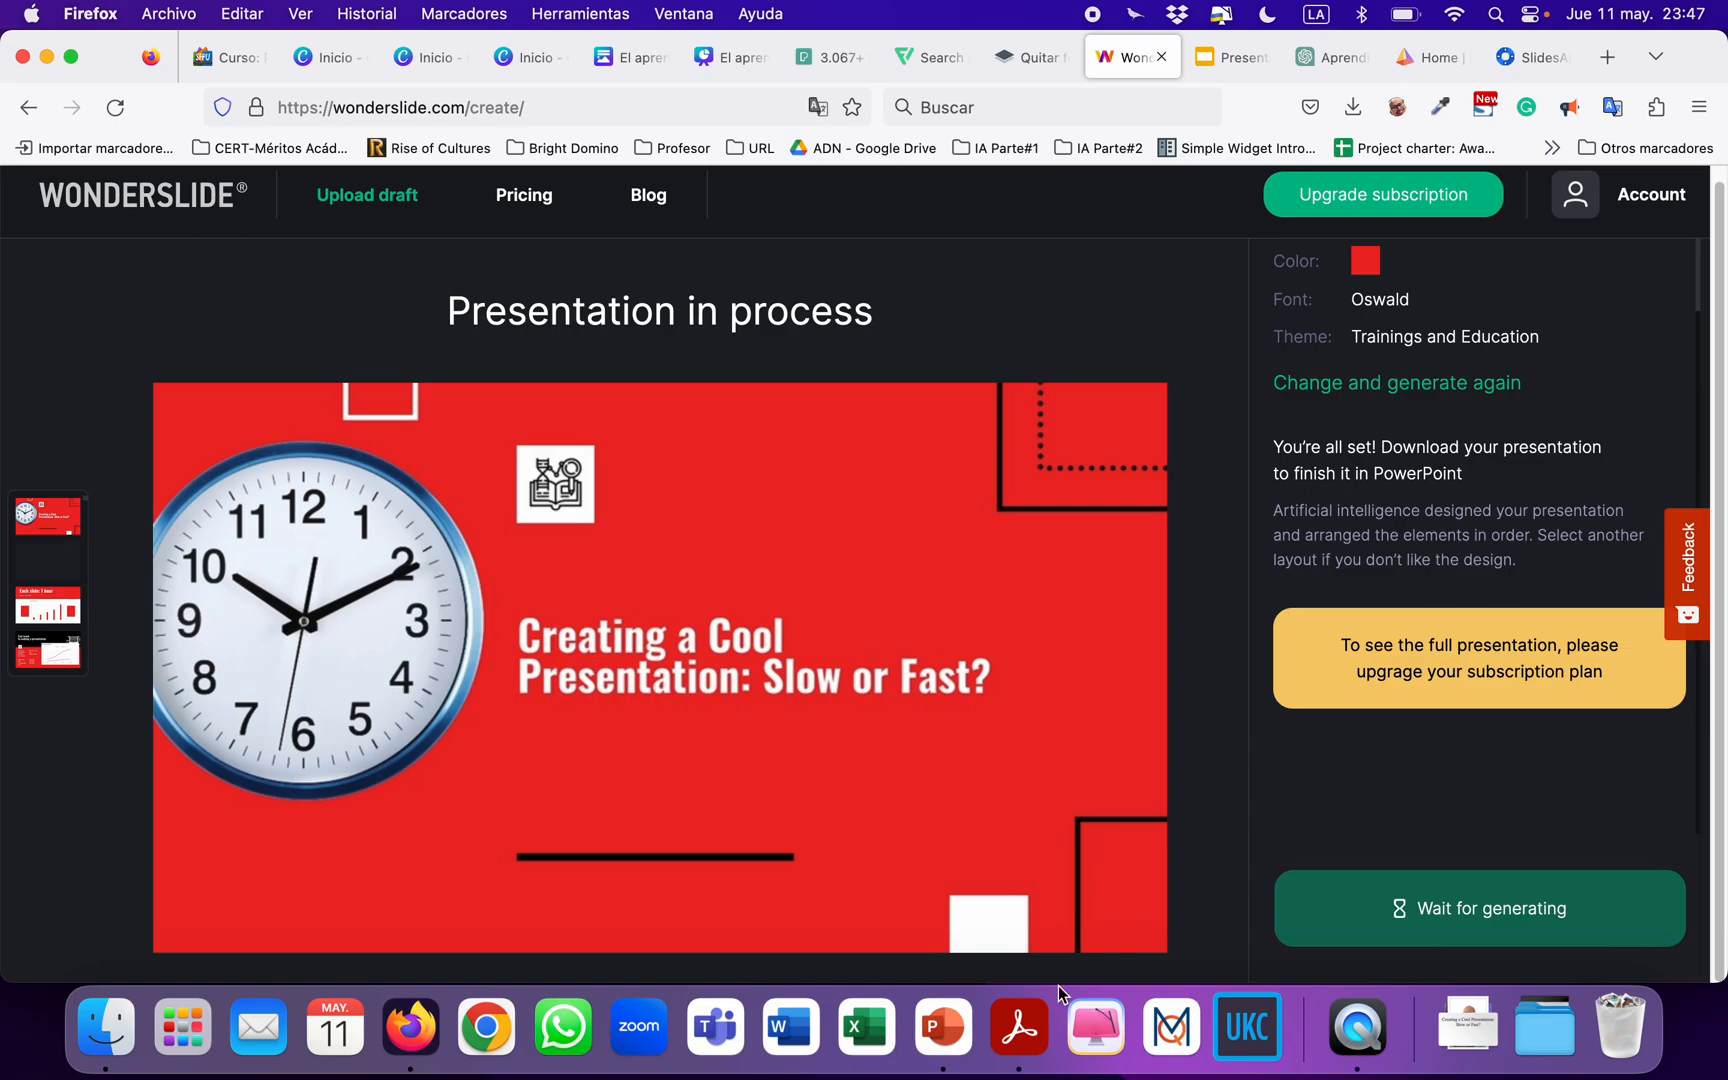
Reopen the sample draft in PowerPoint to compare it with the generated design, and return to Wonderslide in Firefox.
{"action": "left_click", "coordinate": [964, 1055]}
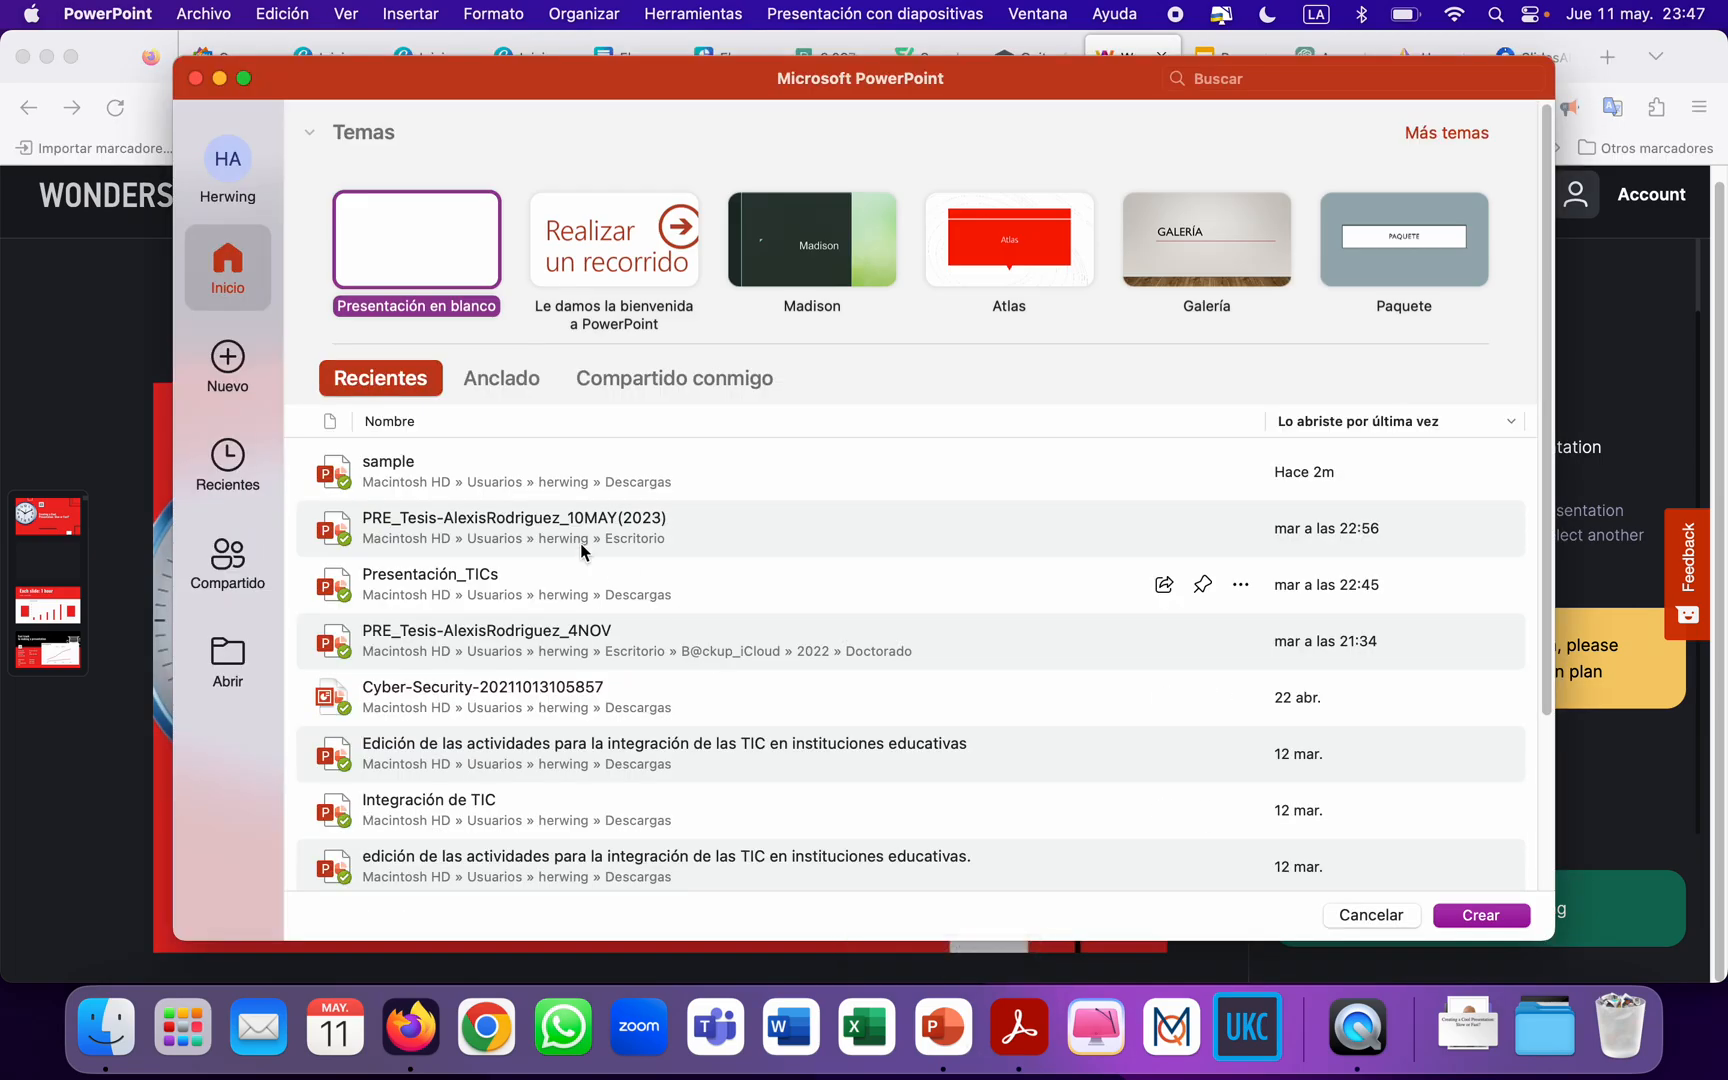
{"action": "double_click", "coordinate": [418, 477]}
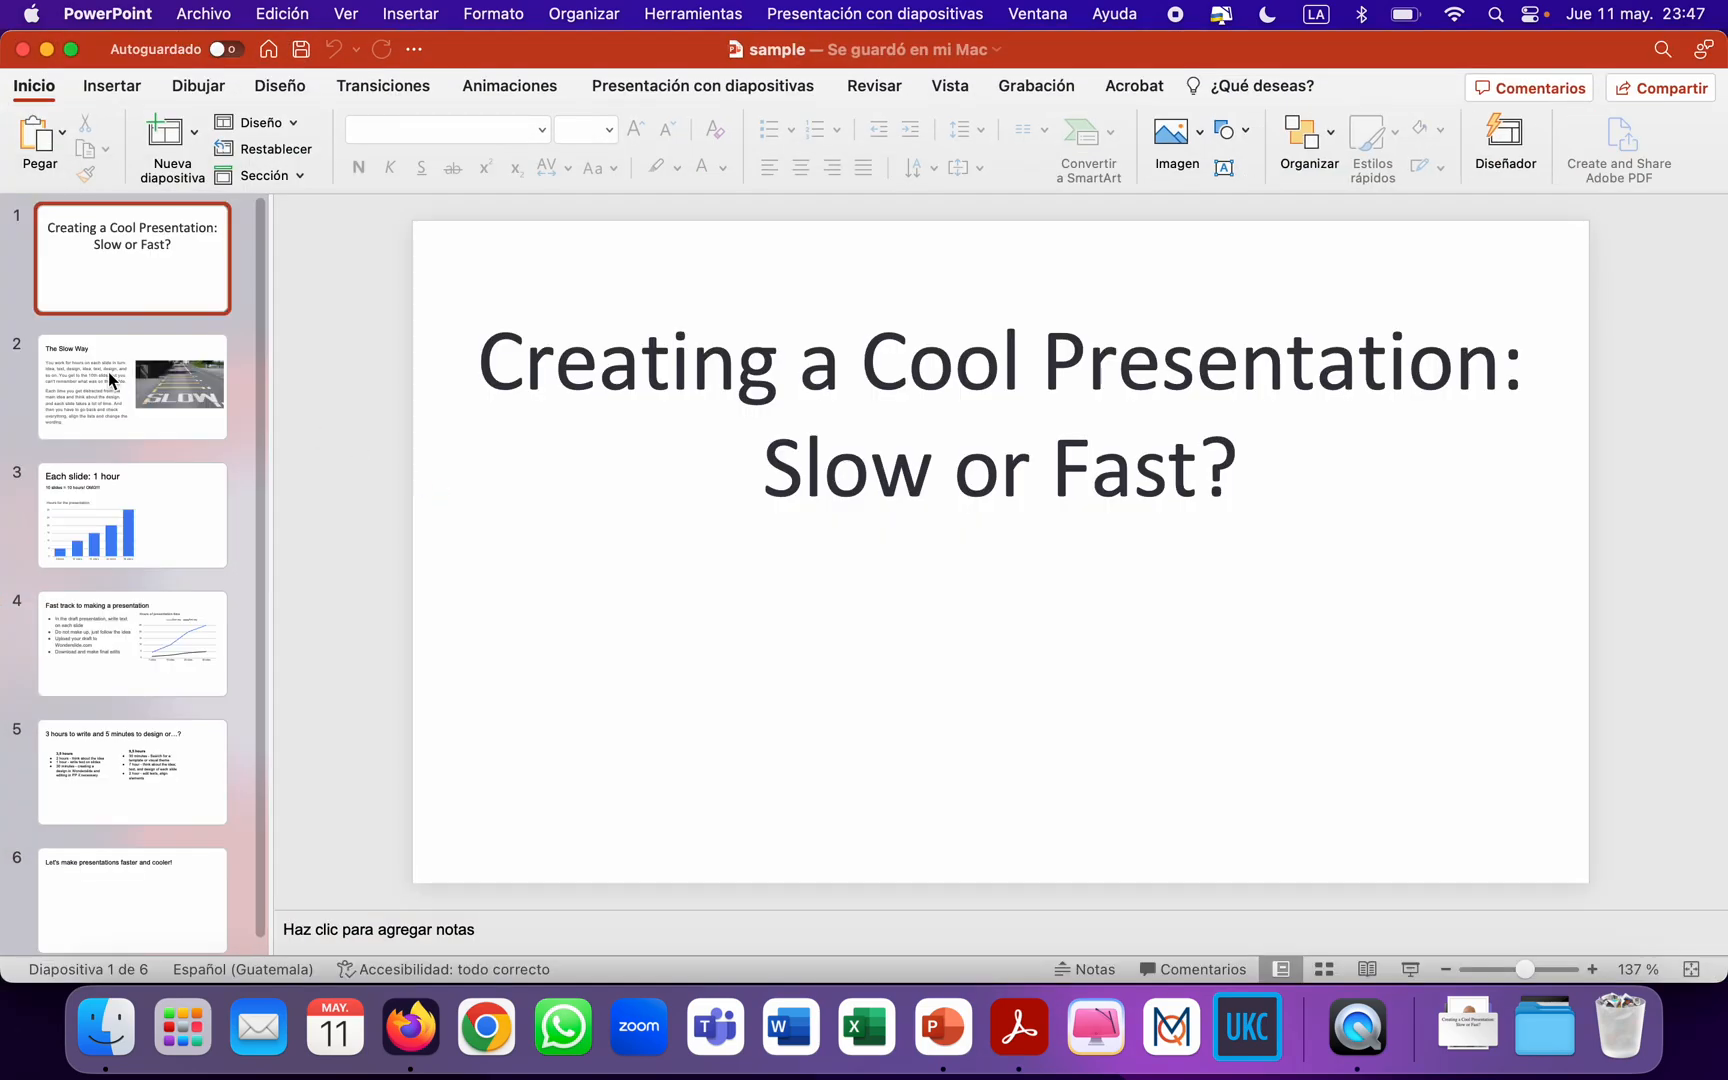
{"action": "left_click", "coordinate": [409, 1033]}
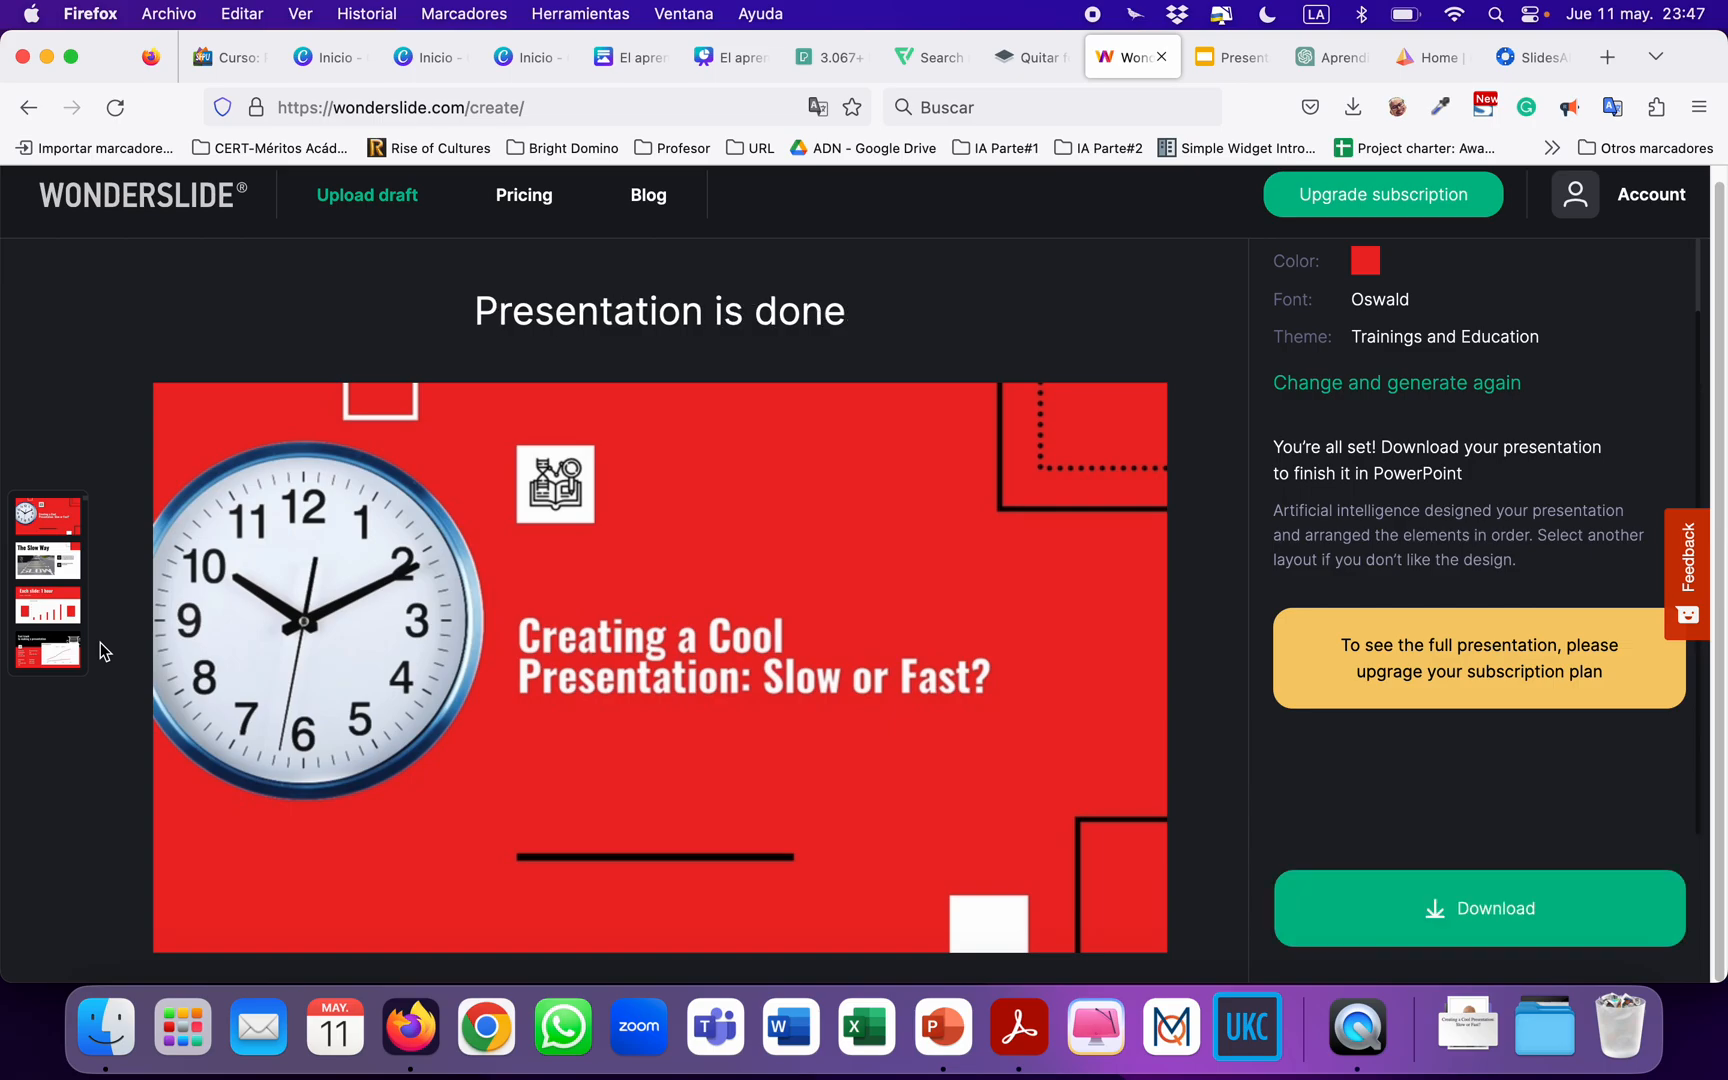
Download the generated presentation from Wonderslide.
{"action": "left_click", "coordinate": [1395, 897]}
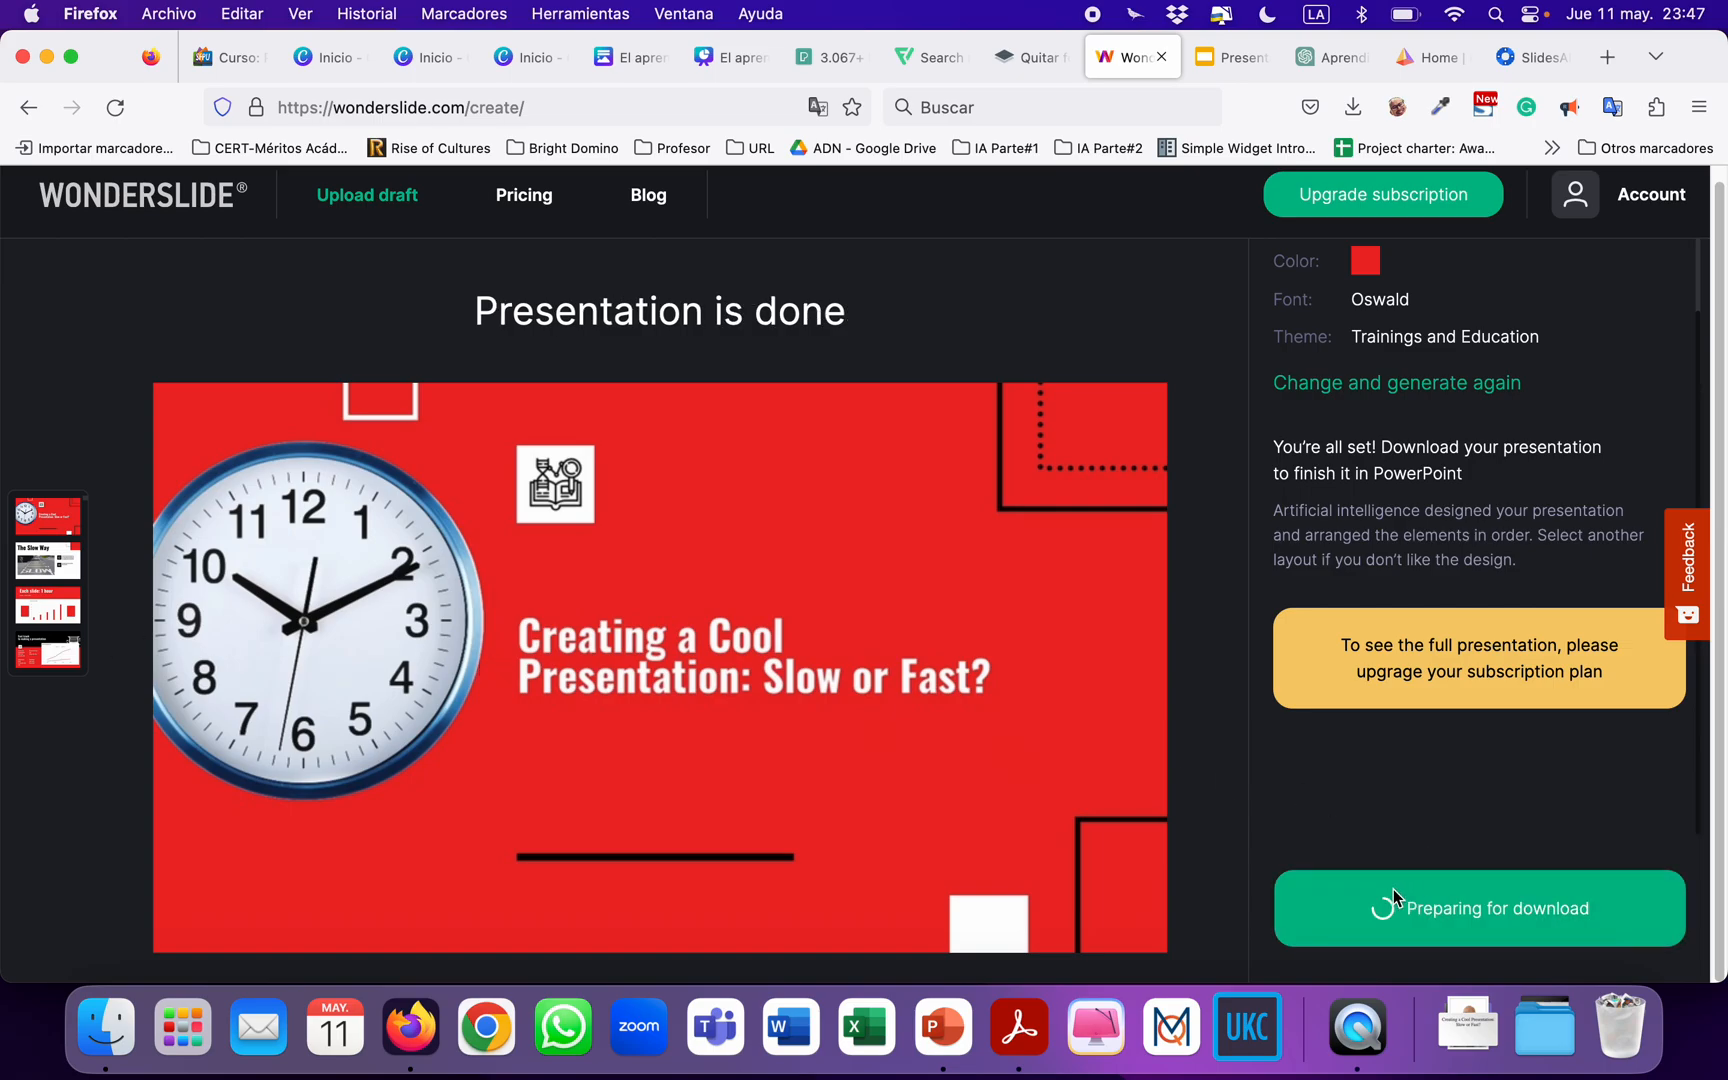